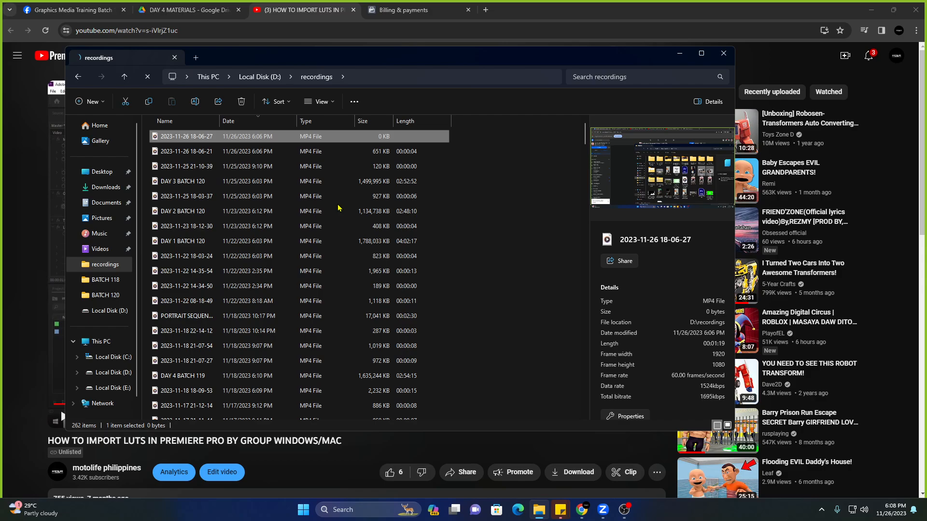
Reopen the recordings folder on Local Disk (D:) and sort it by Date, oldest first.
click(124, 77)
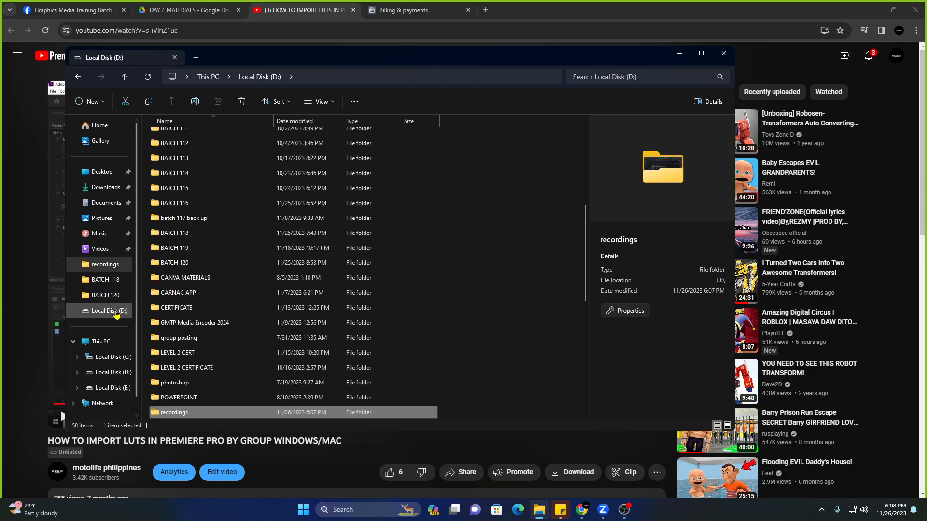
click(116, 265)
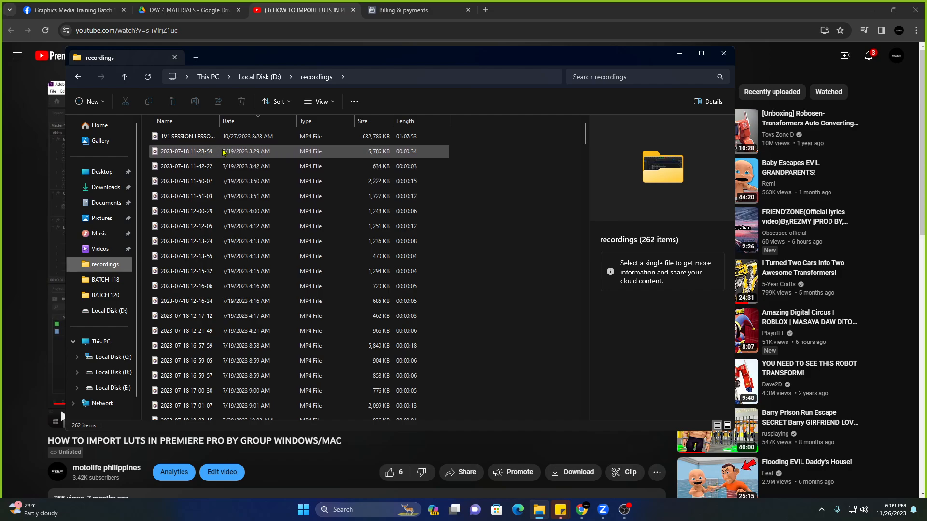
click(255, 151)
click(256, 139)
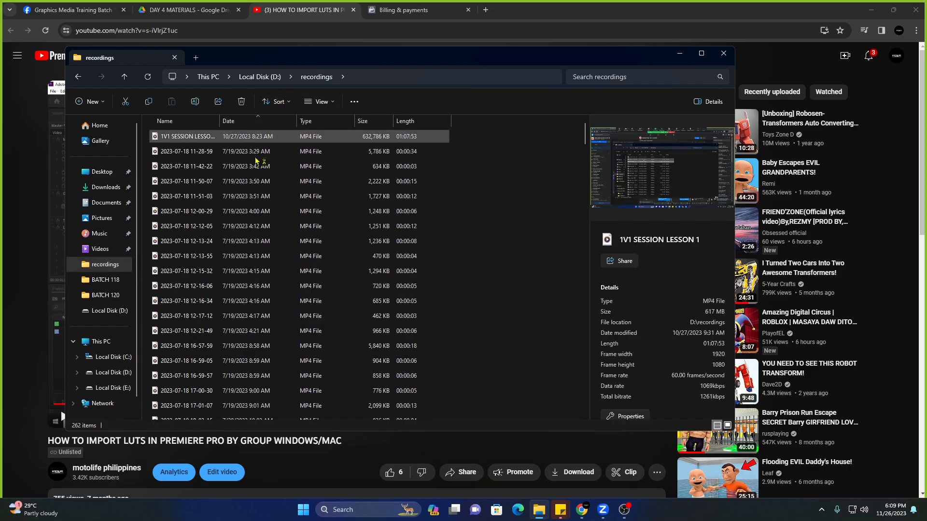
click(228, 128)
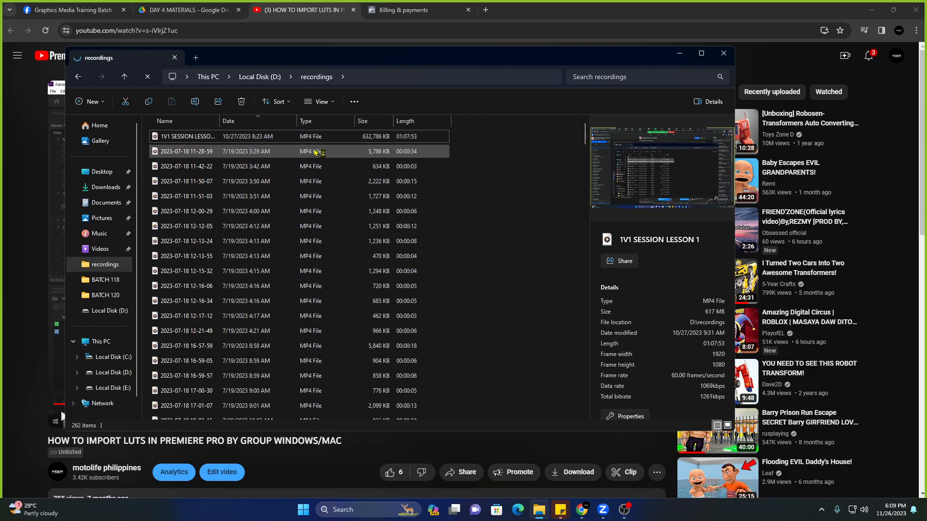
Minimise Chrome and move the recordings window over the desktop, scrolling through its list.
click(867, 11)
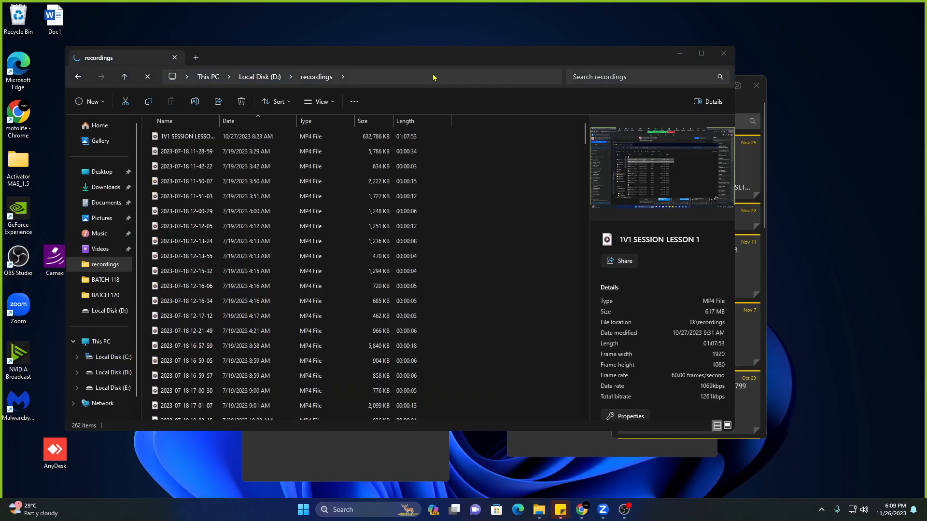
drag(438, 65, 493, 84)
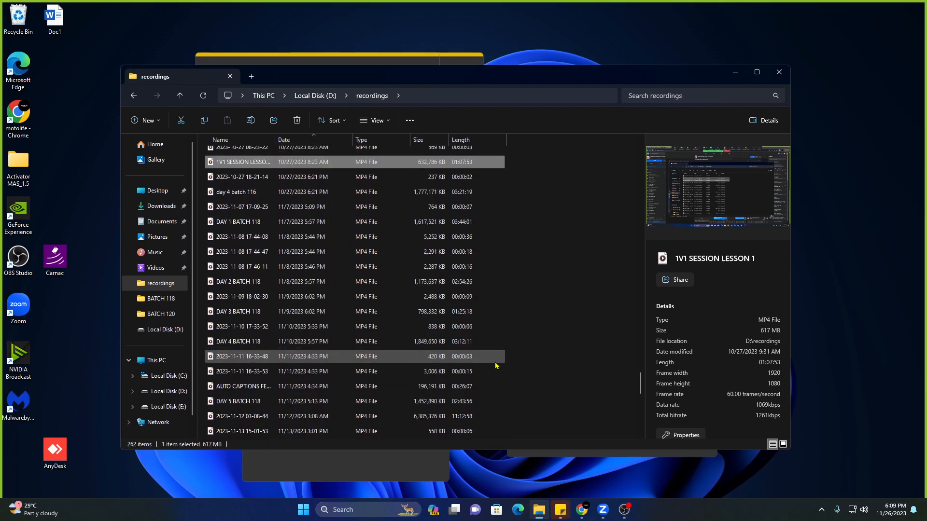
scroll(488, 367, up, 20)
drag(639, 294, 627, 152)
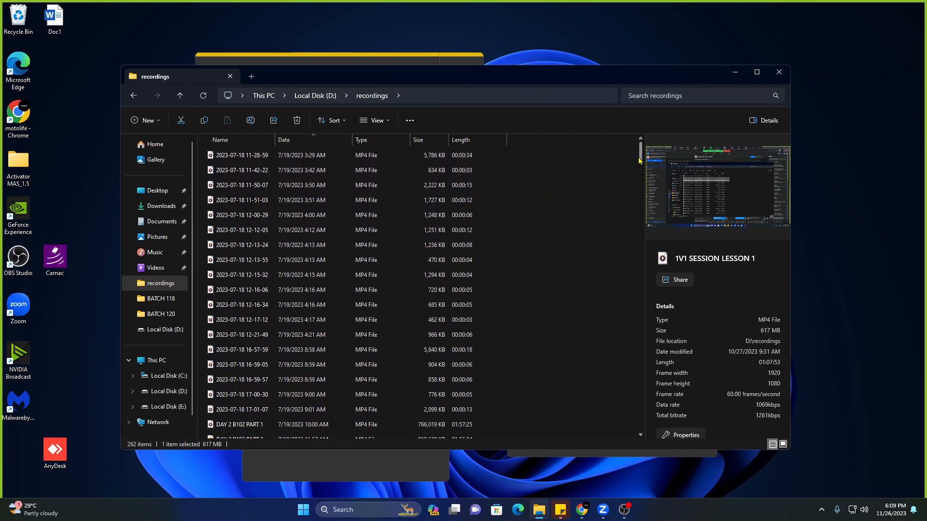
drag(641, 162, 626, 438)
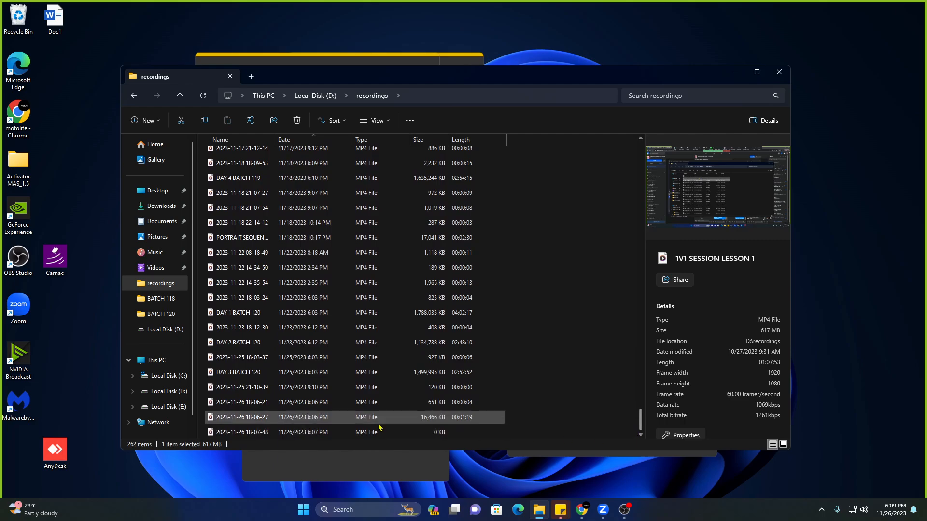
click(339, 417)
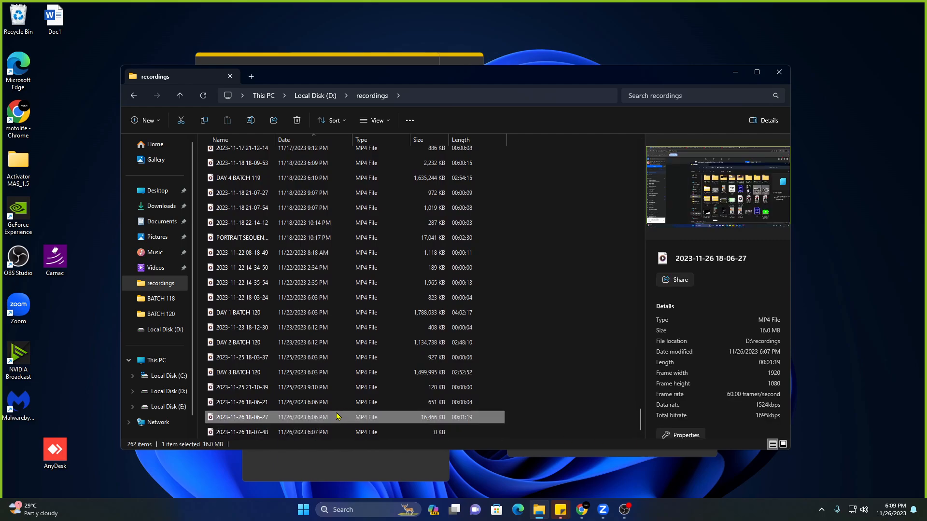
click(311, 141)
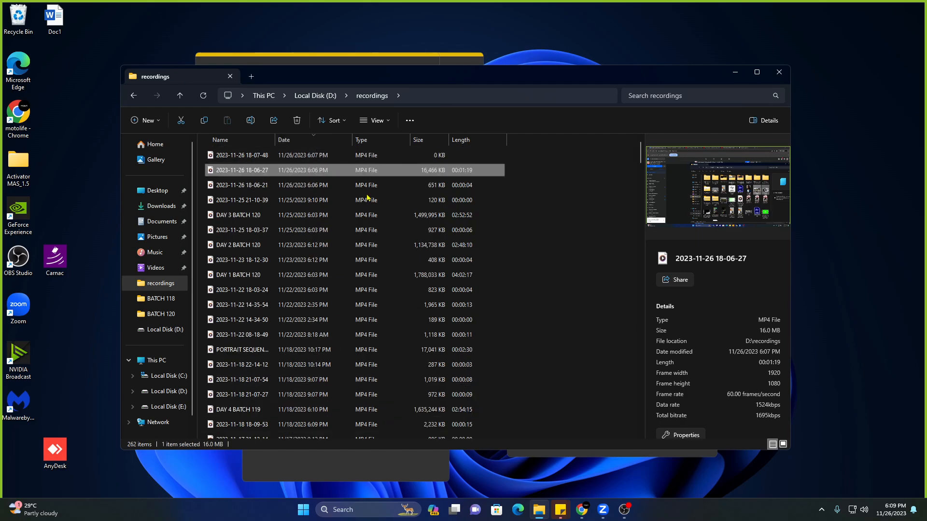
click(290, 186)
double_click(289, 170)
click(454, 417)
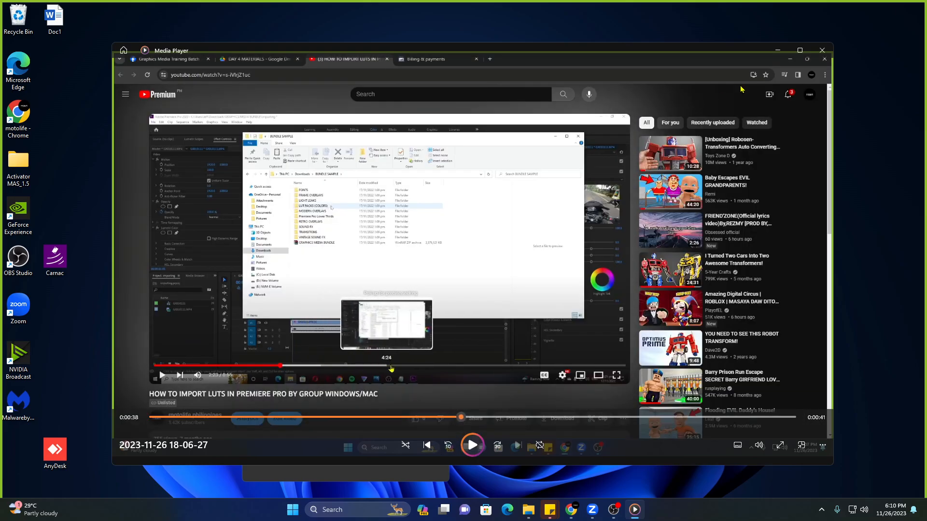
click(822, 50)
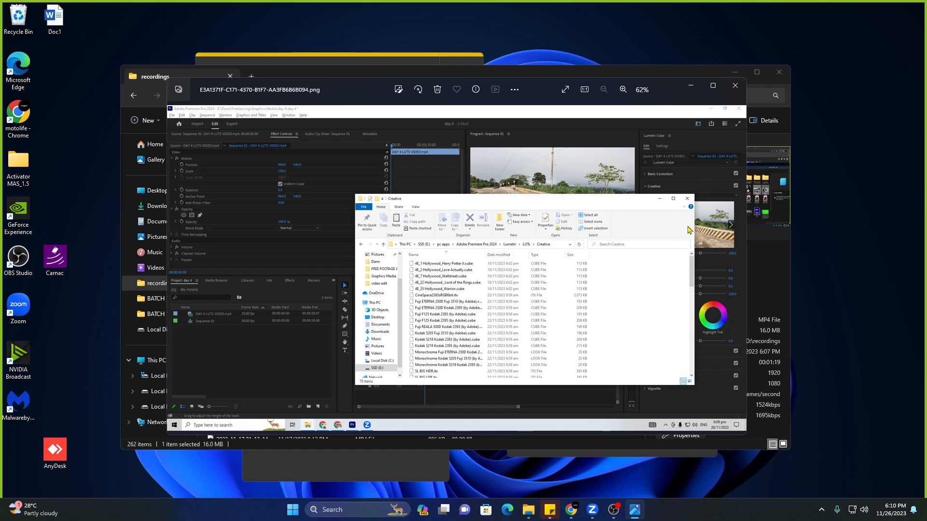
Close the image viewer and recordings window, then launch Adobe Premiere Pro 2024 by searching 'premi'.
click(735, 85)
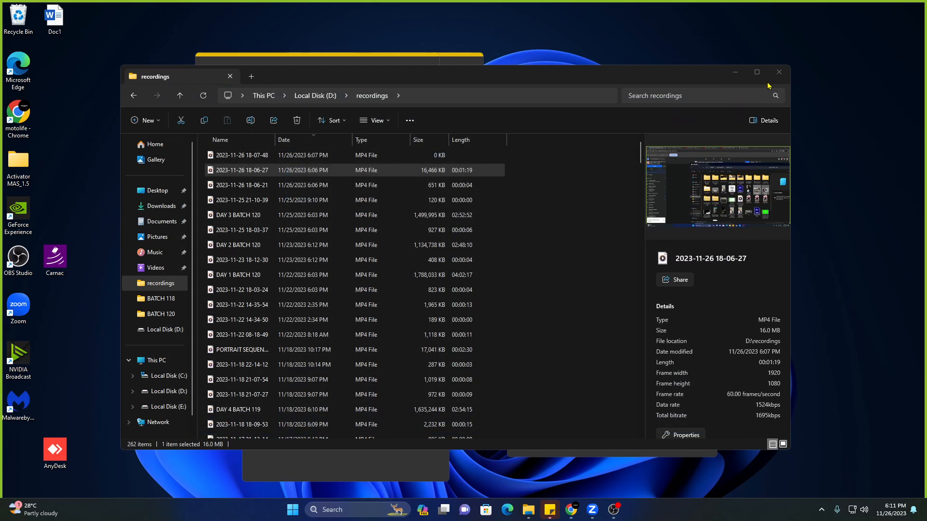
click(734, 72)
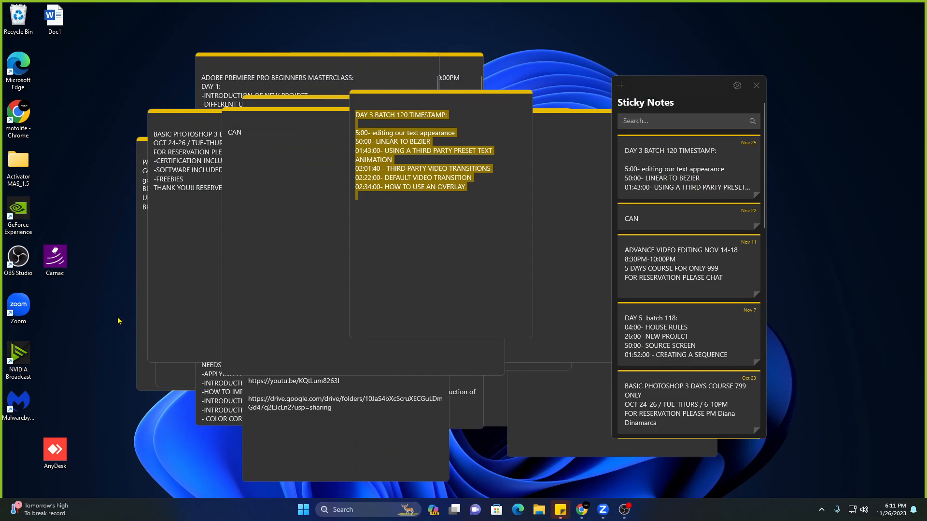
click(336, 505)
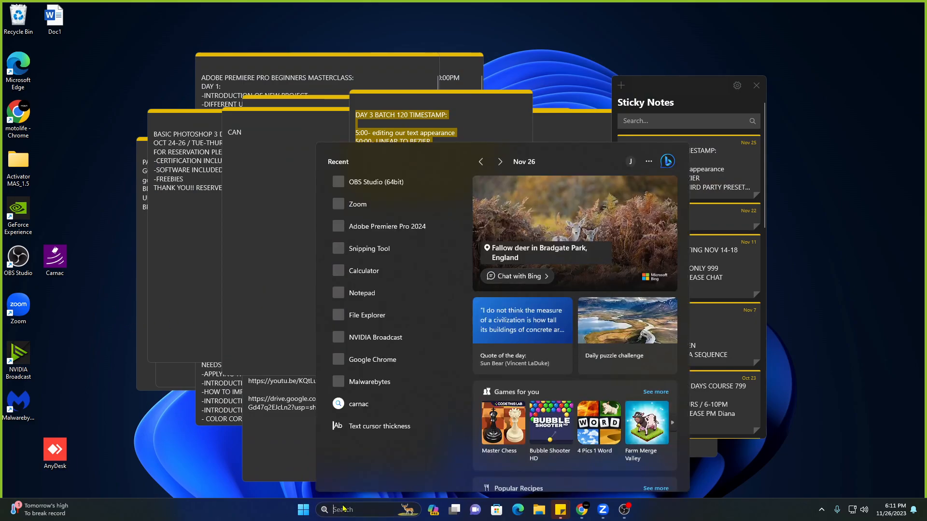
text(premi)
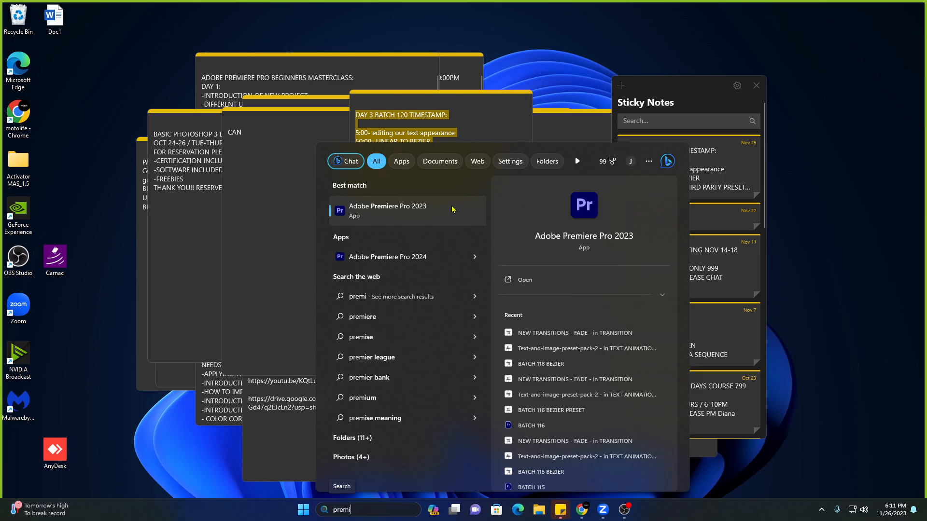
click(416, 257)
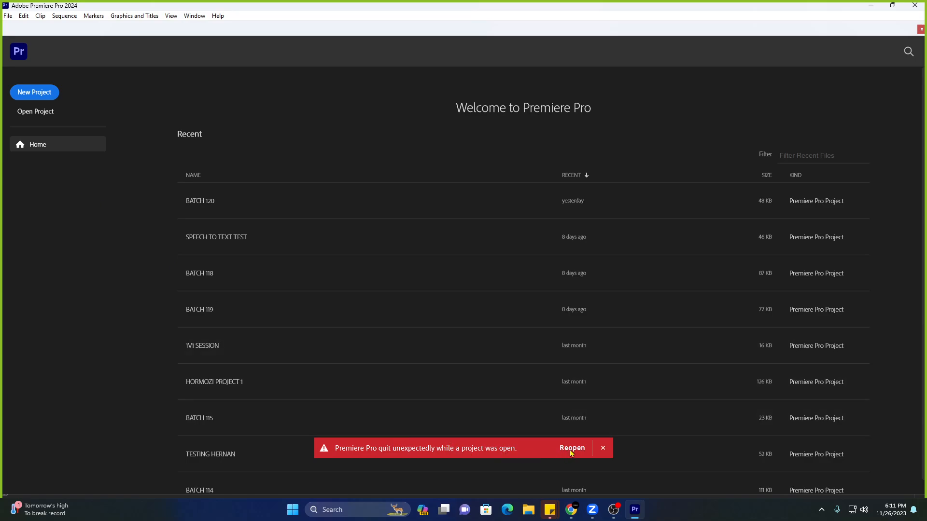
Dismiss the crash notice and open BATCH 120, cancelling the Link Media dialog.
click(604, 449)
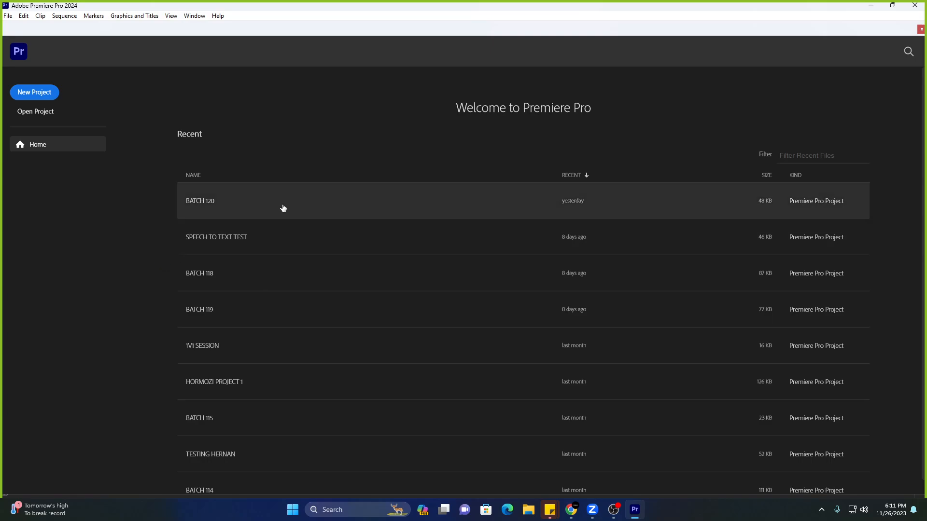
click(284, 208)
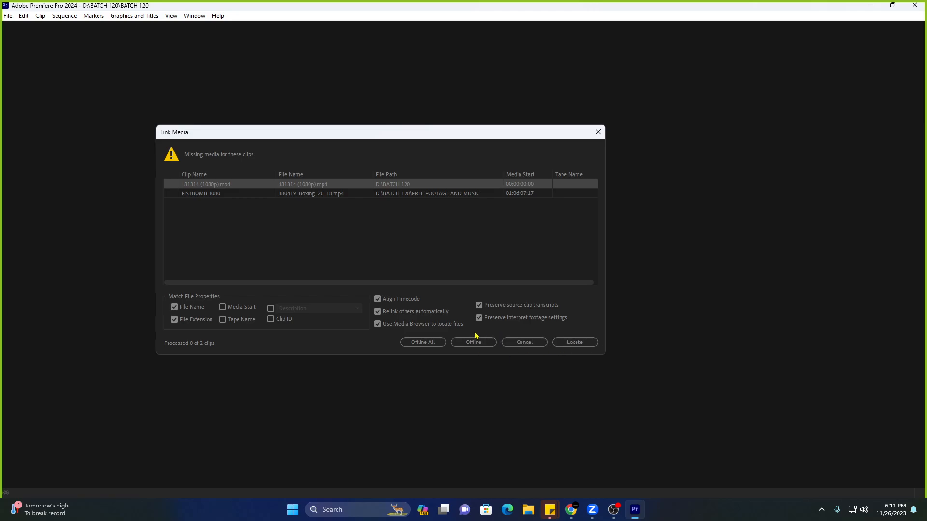
click(521, 344)
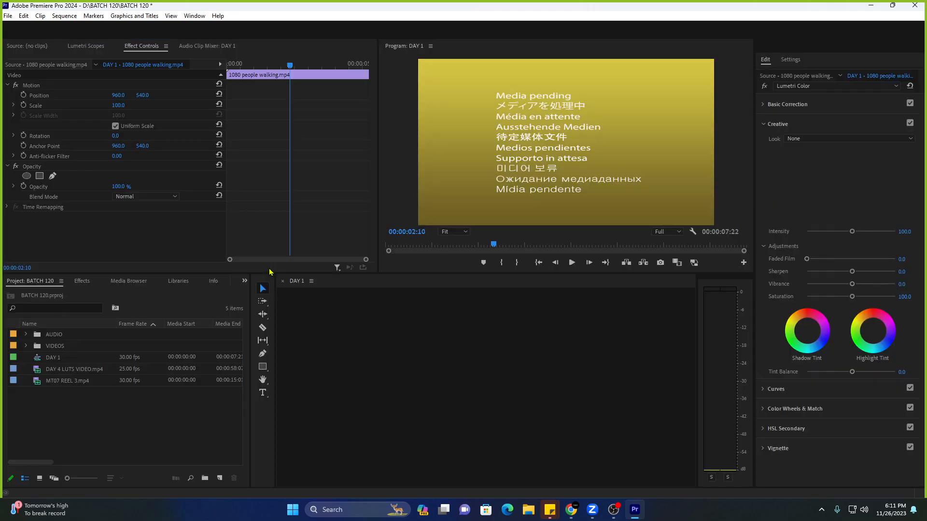
Play the DAY 1 sequence around 00:00:04:20 and select the offline FISTBOMB 1080 clip.
click(554, 304)
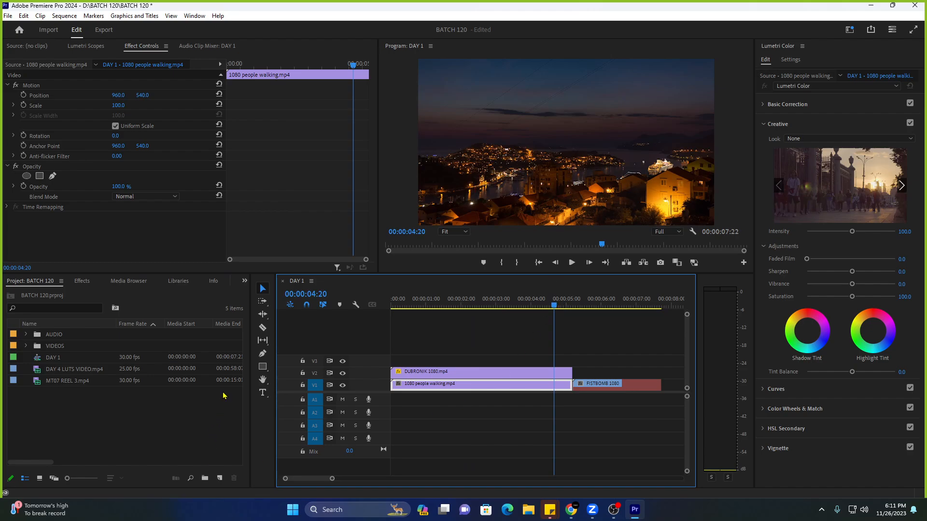
click(560, 305)
key(space)
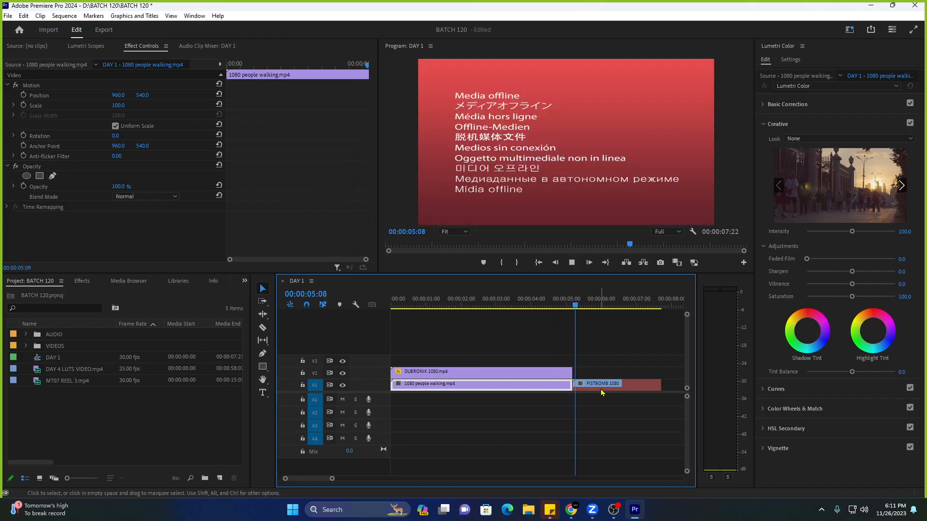
key(space)
click(564, 305)
key(space)
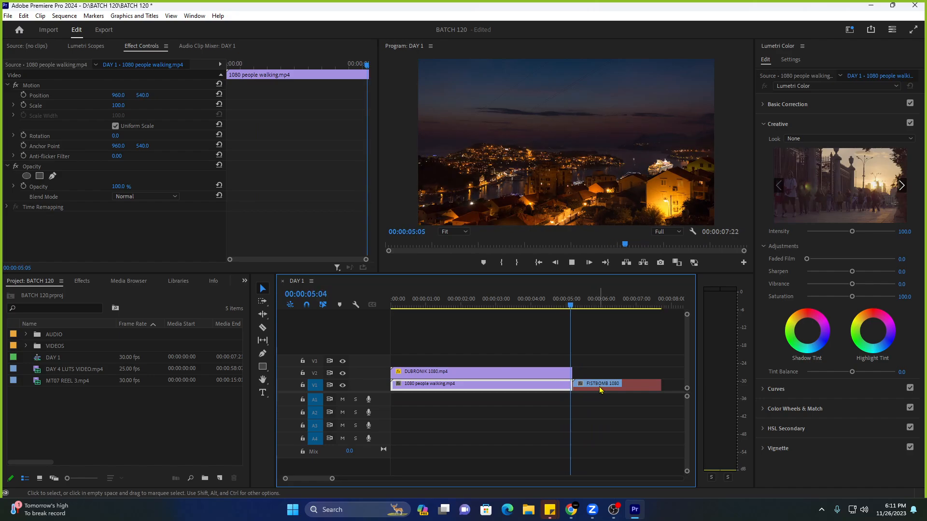
key(space)
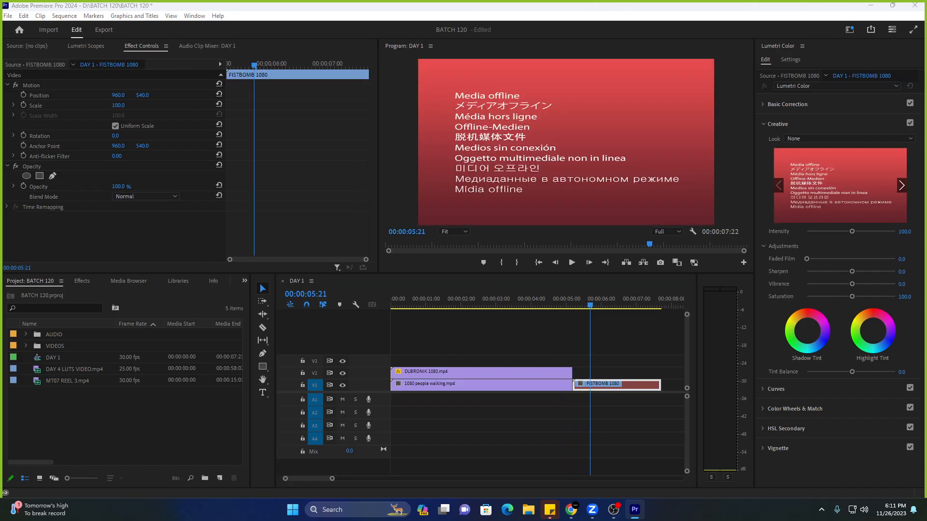
click(556, 304)
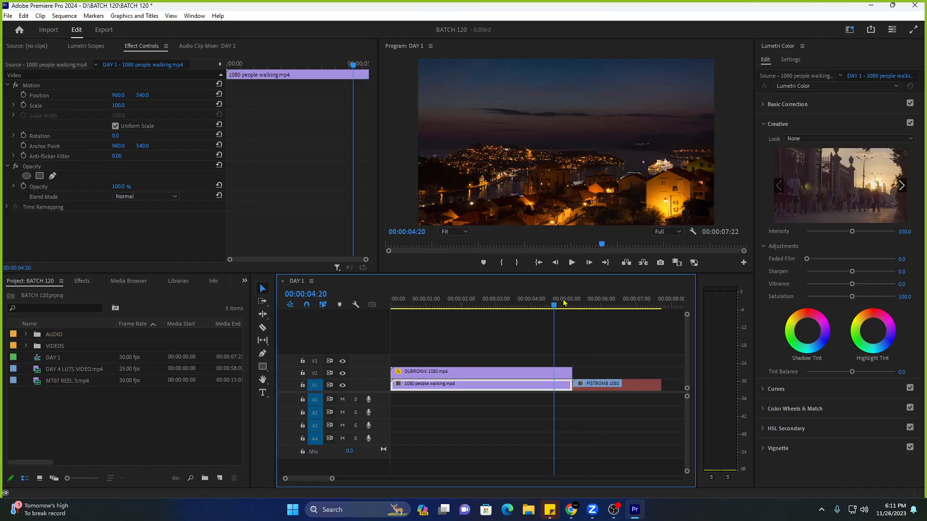
click(620, 383)
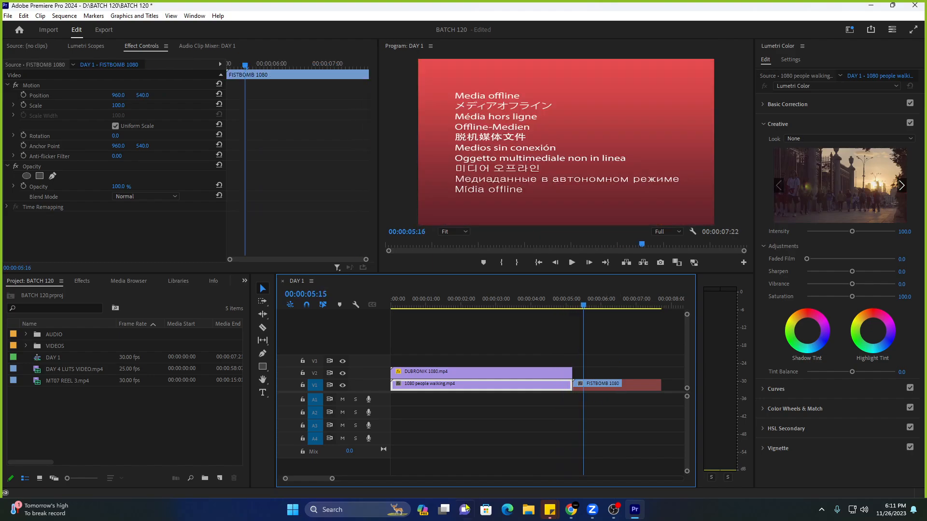
click(529, 512)
click(779, 73)
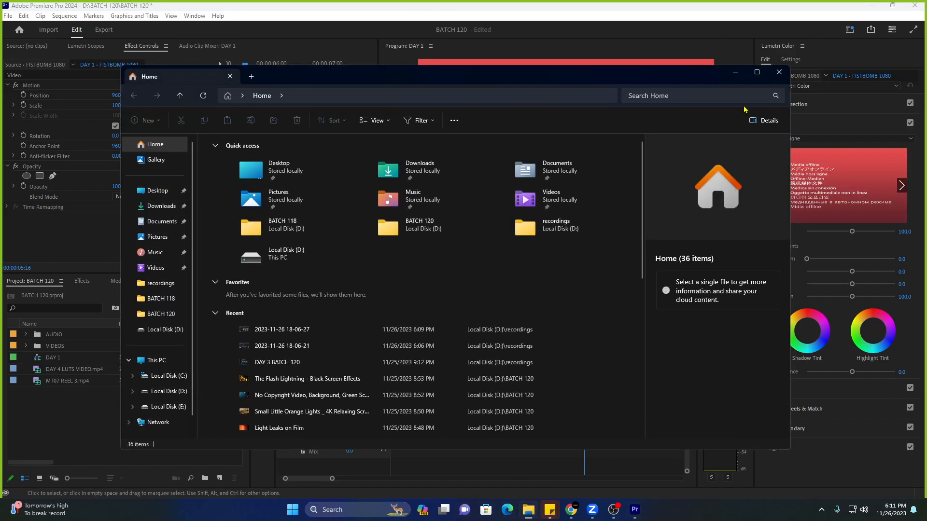
click(558, 302)
key(space)
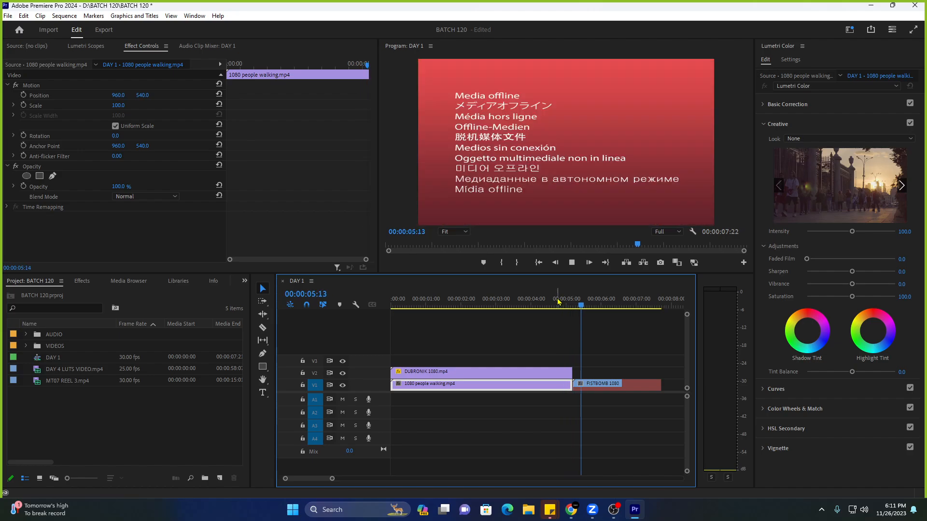
click(552, 301)
key(space)
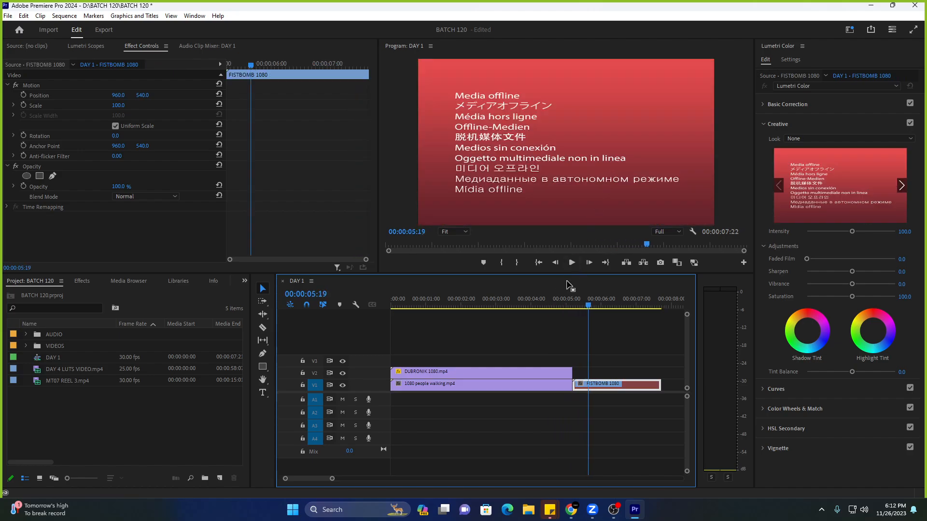
click(558, 310)
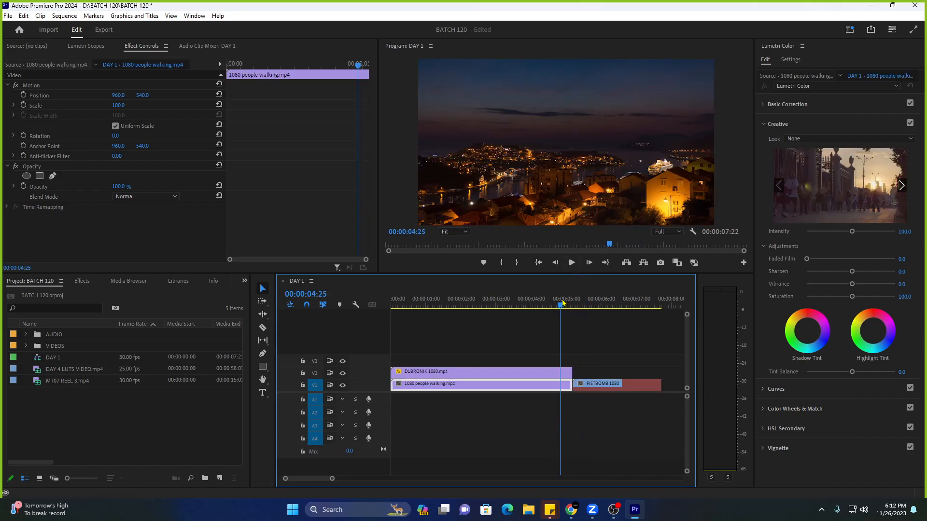
click(528, 510)
click(172, 314)
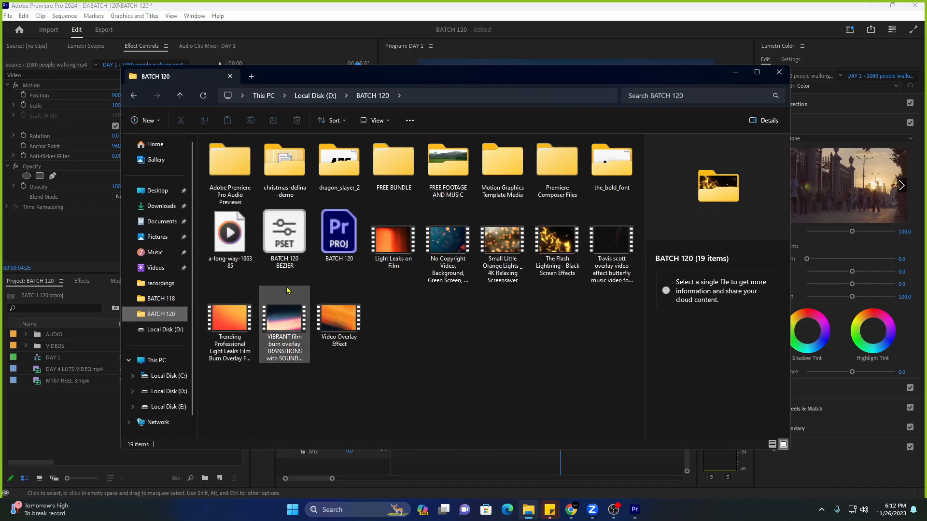
double_click(393, 188)
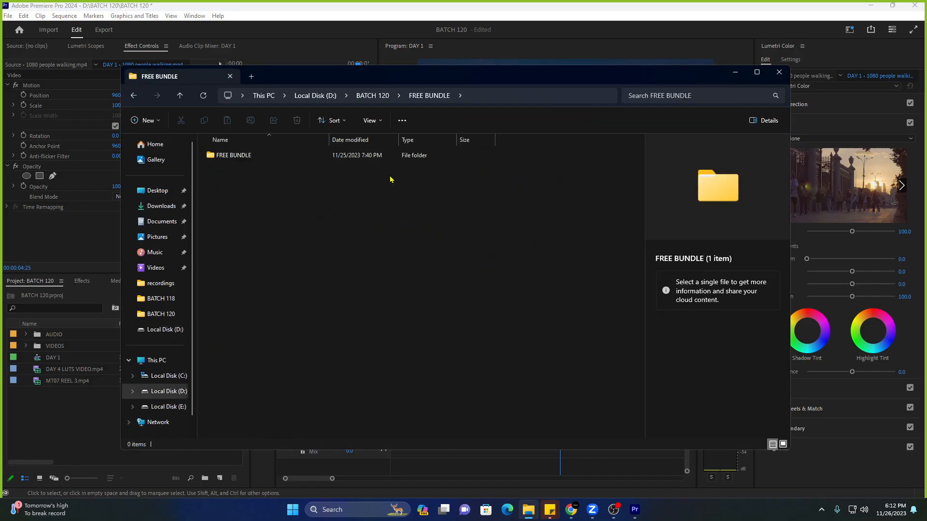
double_click(280, 154)
click(180, 95)
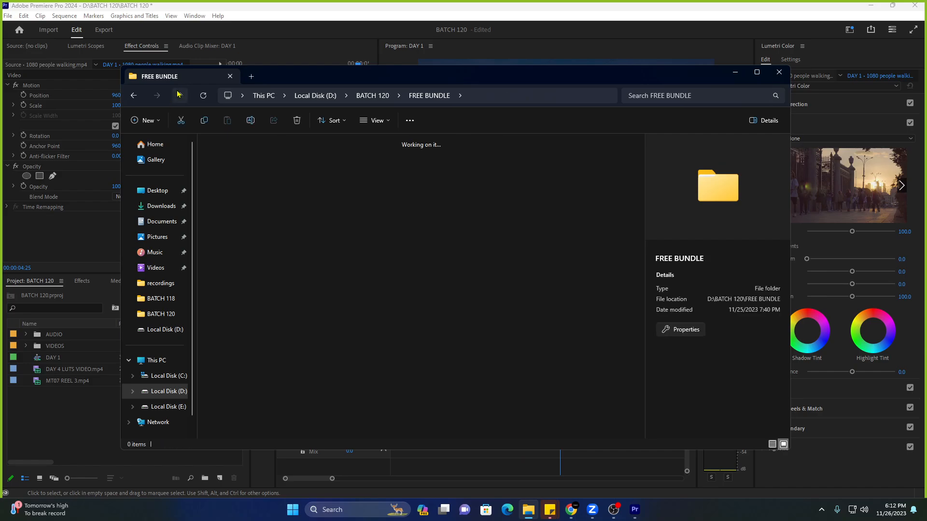
click(179, 95)
double_click(448, 161)
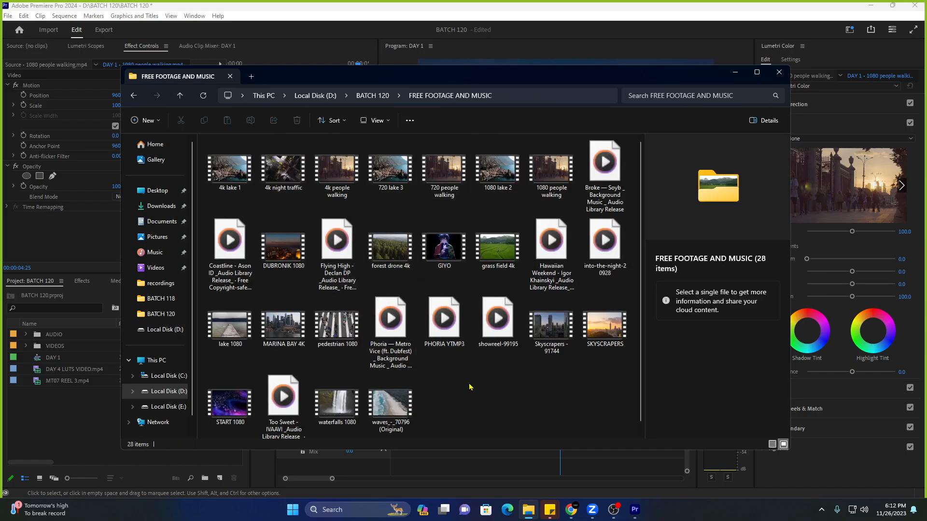
click(779, 72)
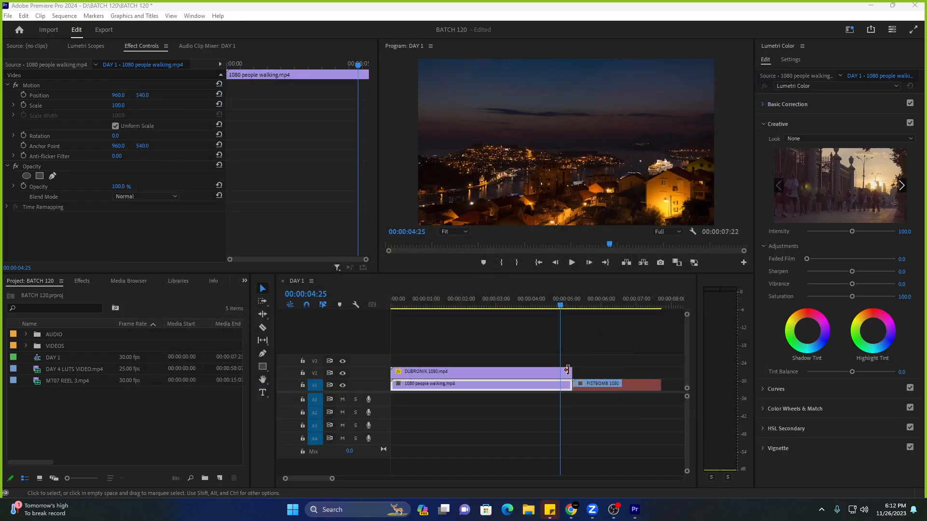
click(585, 383)
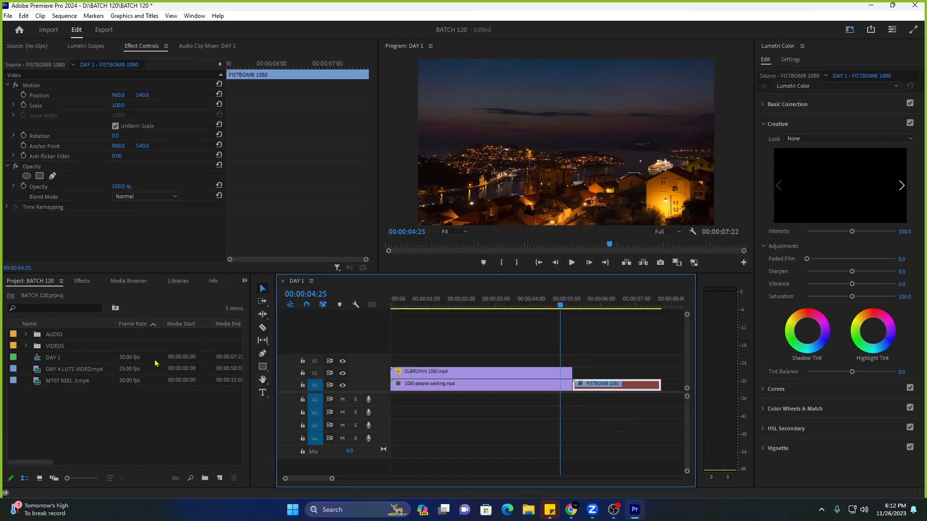
click(25, 345)
click(72, 360)
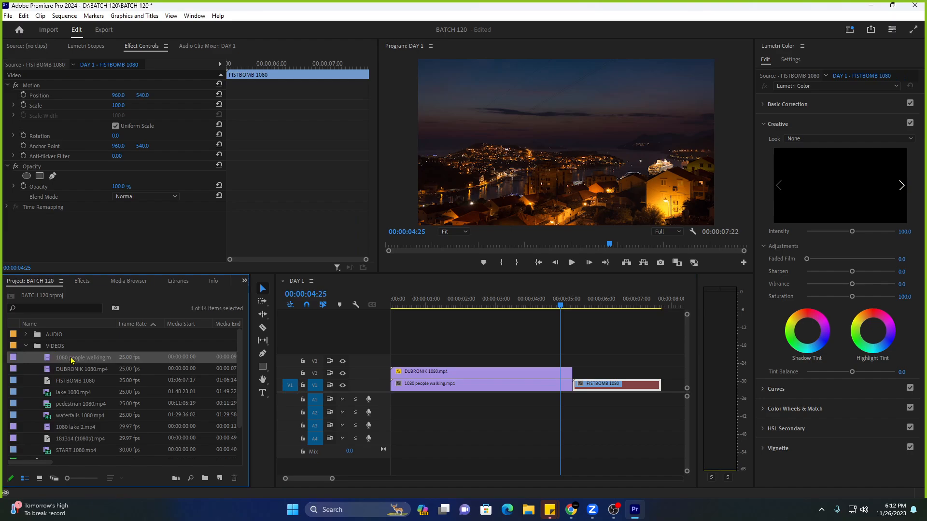
scroll(80, 376, down, 1)
scroll(89, 401, up, 1)
click(110, 416)
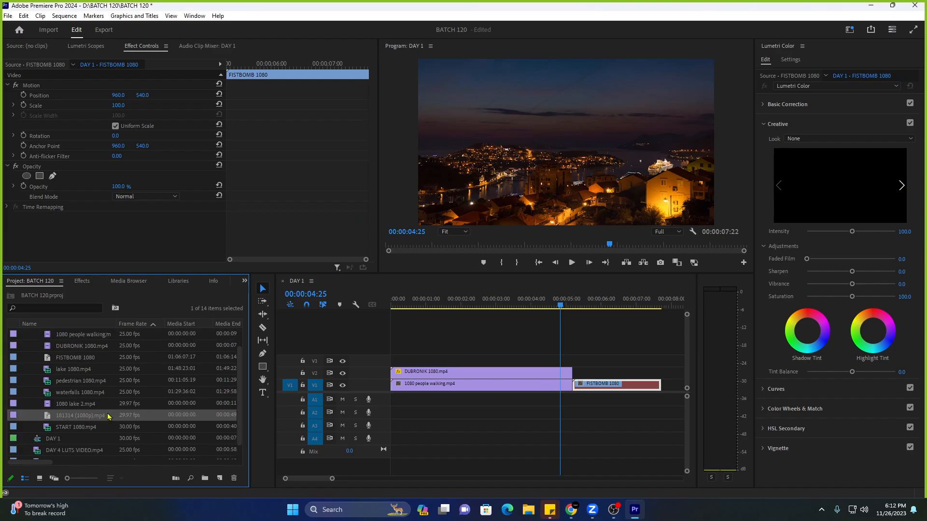
double_click(13, 419)
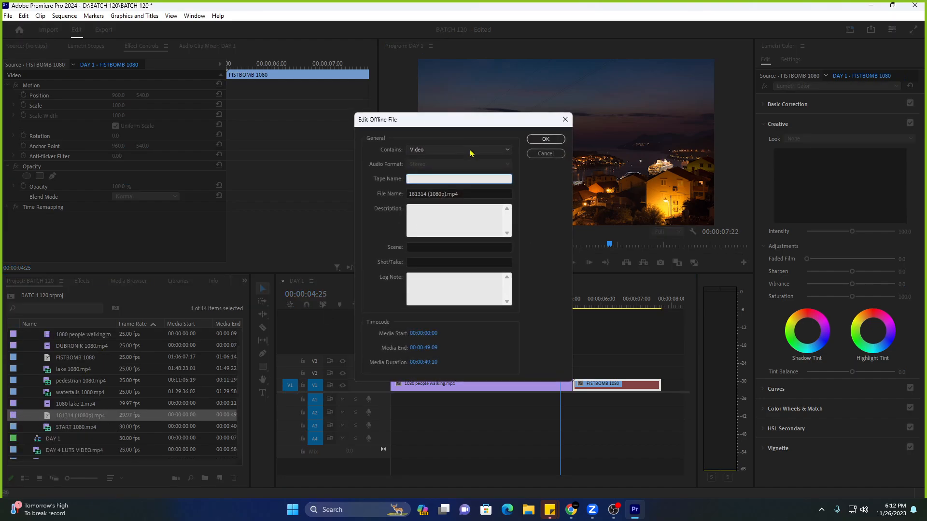
click(565, 120)
key(Delete)
Delete FISTBOMB 1080 from the project, confirming its removal from the sequence.
scroll(89, 420, up, 1)
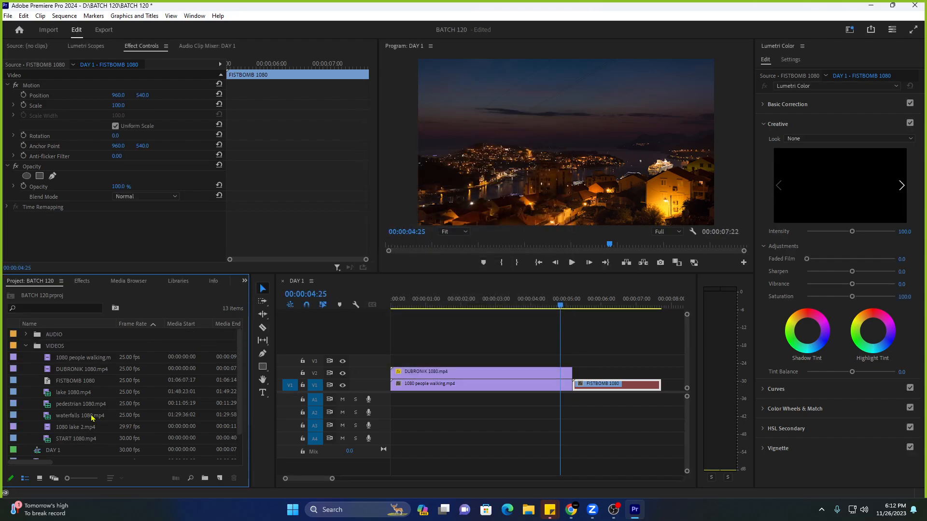
click(83, 381)
key(Delete)
key(Tab)
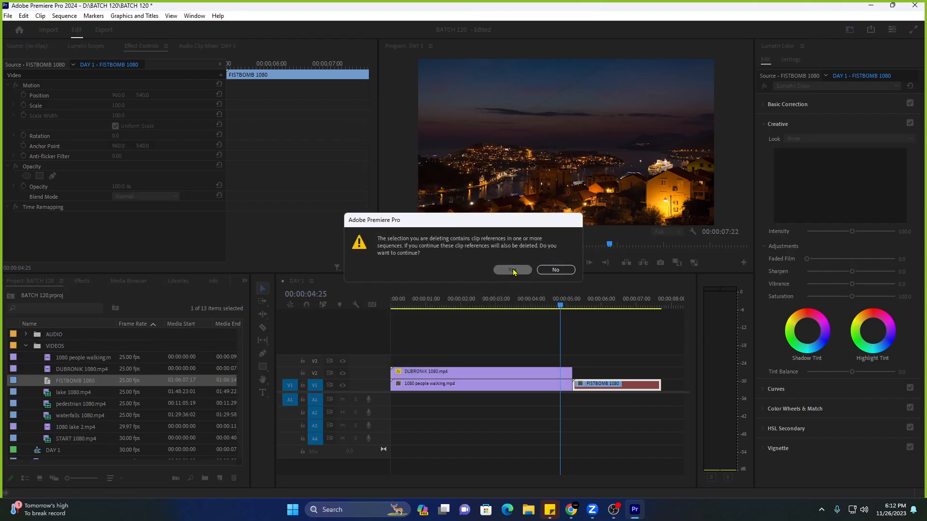
key(Return)
Collapse the VIDEOS folder and delete both clips from the DAY 1 timeline.
click(26, 348)
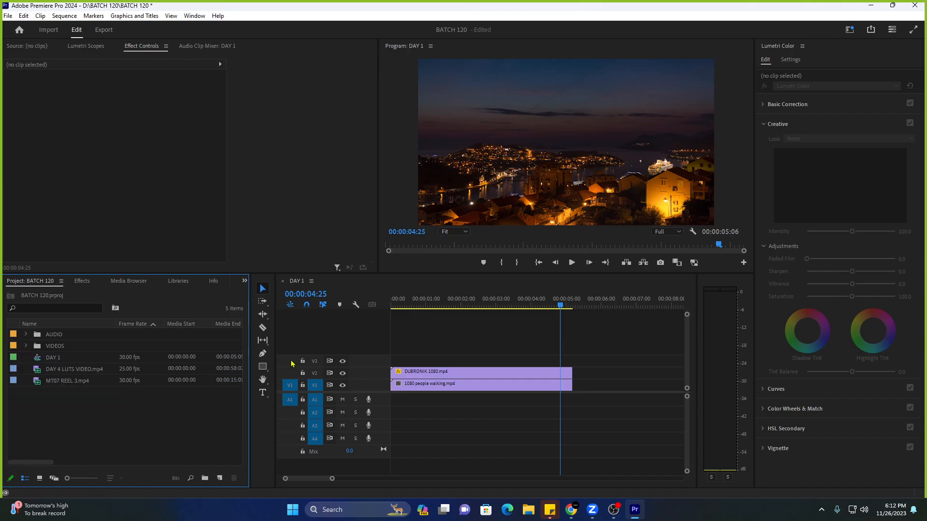
drag(433, 355, 435, 399)
key(Delete)
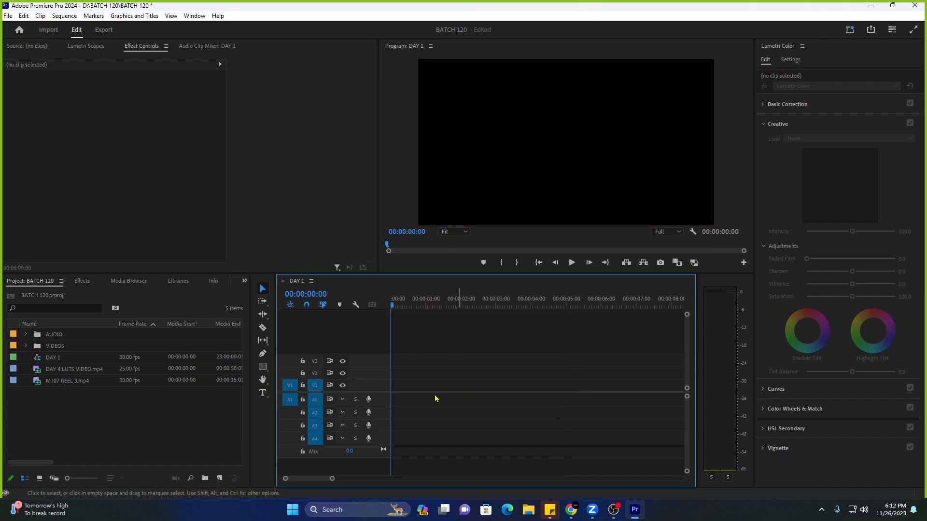
Remove MT07 REEL 3.mp4 and DAY 4 LUTS VIDEO.mp4 from the project.
click(111, 381)
key(Delete)
click(112, 369)
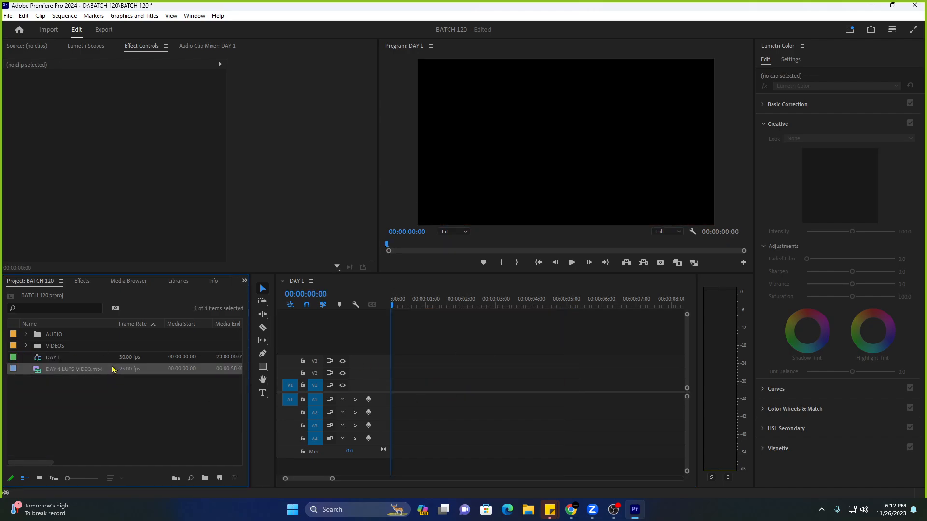
key(Delete)
Open and minimise a file browser window, then switch to the web browser.
click(529, 512)
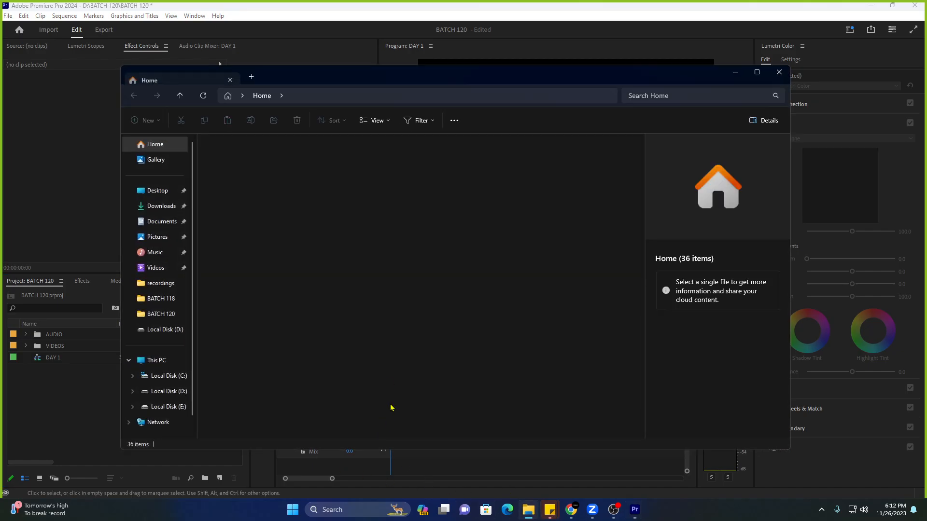
click(736, 74)
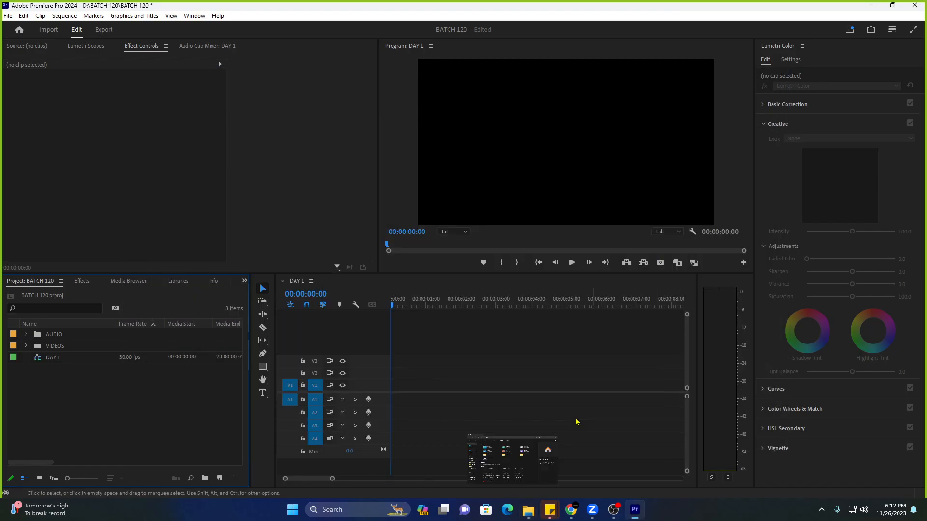
click(571, 511)
Copy the DAY 4 MATERIALS folder's share link and close the sharing settings.
click(200, 11)
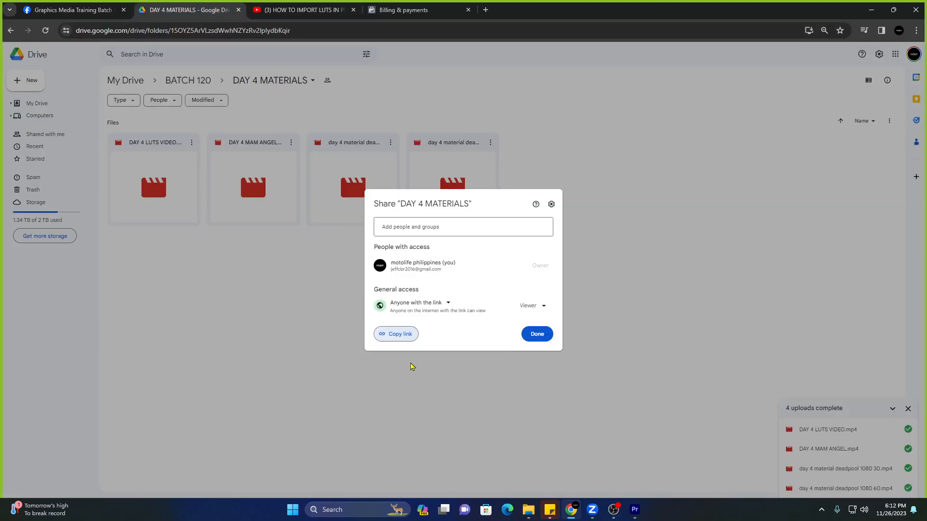
click(396, 335)
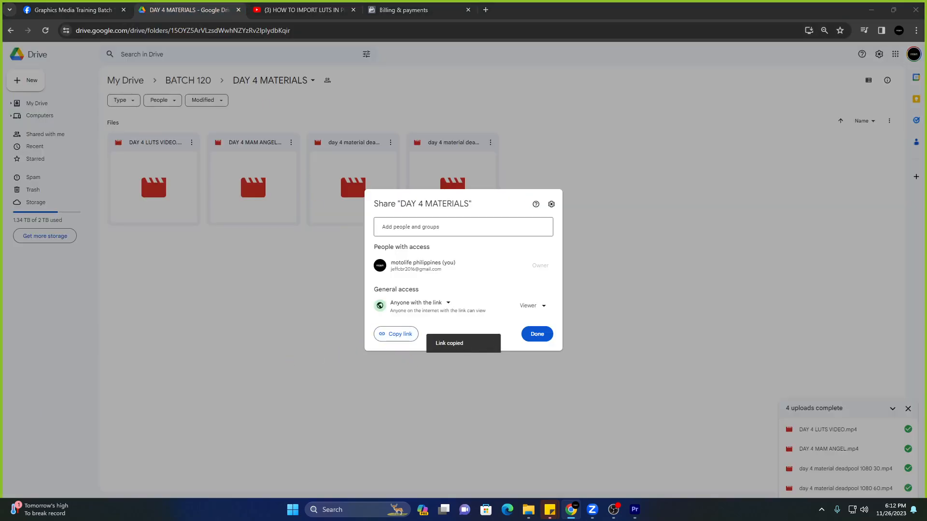
click(141, 417)
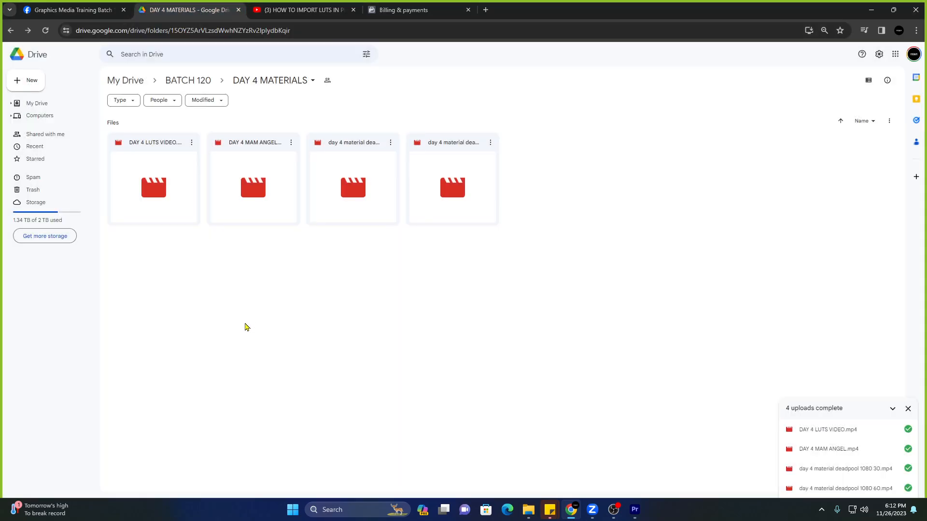
Download all four videos as one zip and save it into the BATCH 120 folder.
click(186, 196)
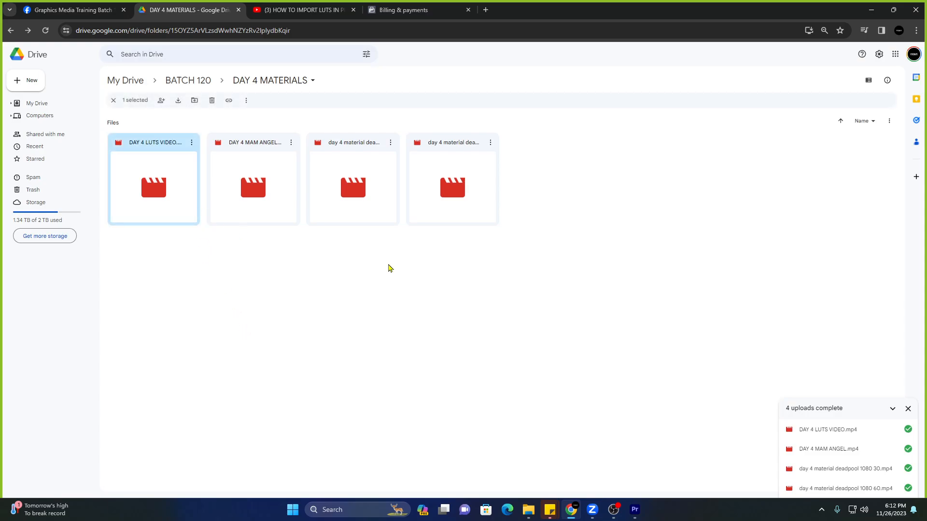
drag(492, 263, 171, 165)
right_click(172, 165)
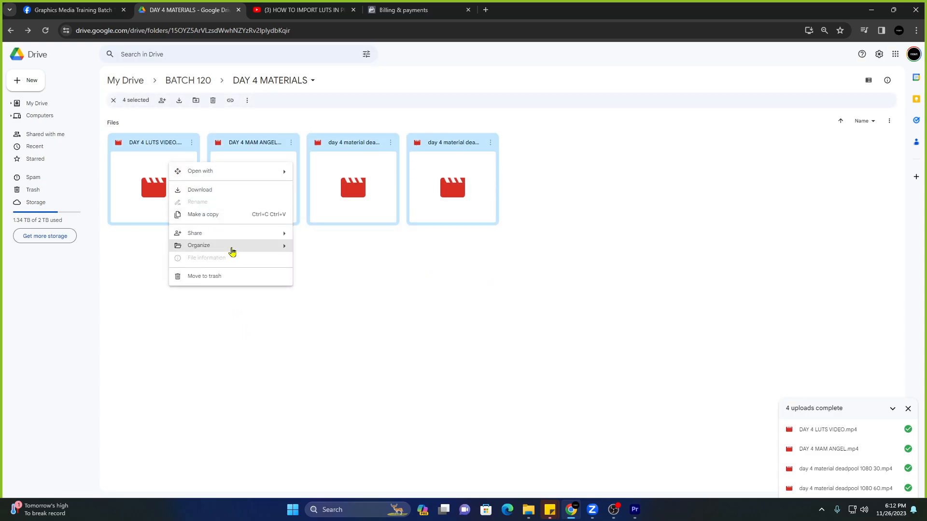
click(244, 193)
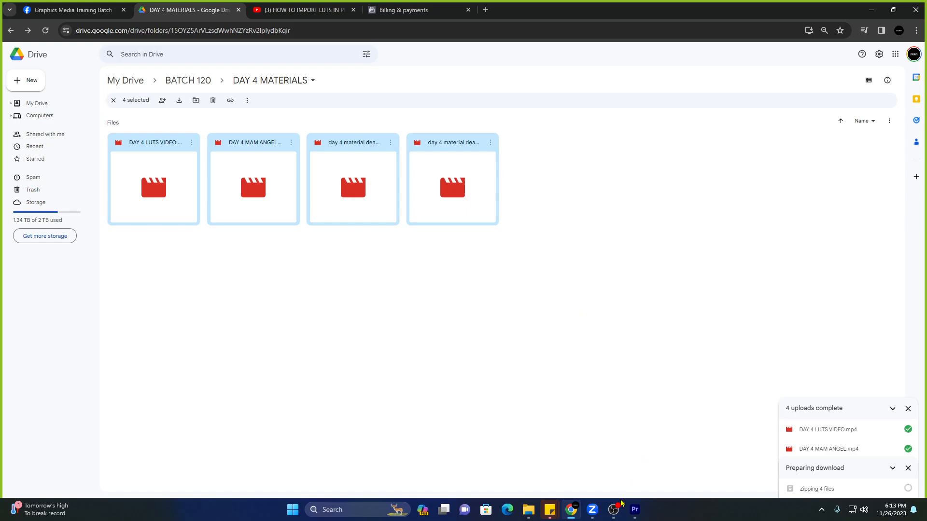
mouse_move(635, 512)
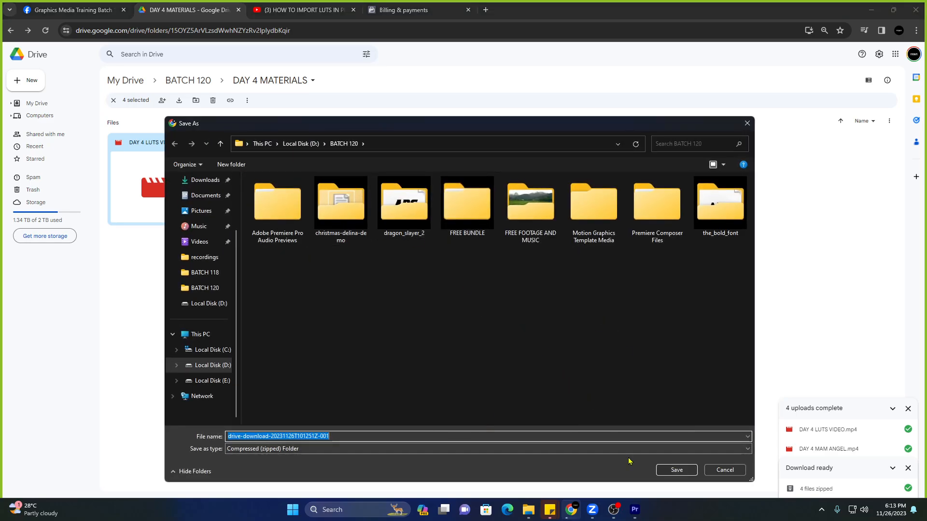
click(665, 470)
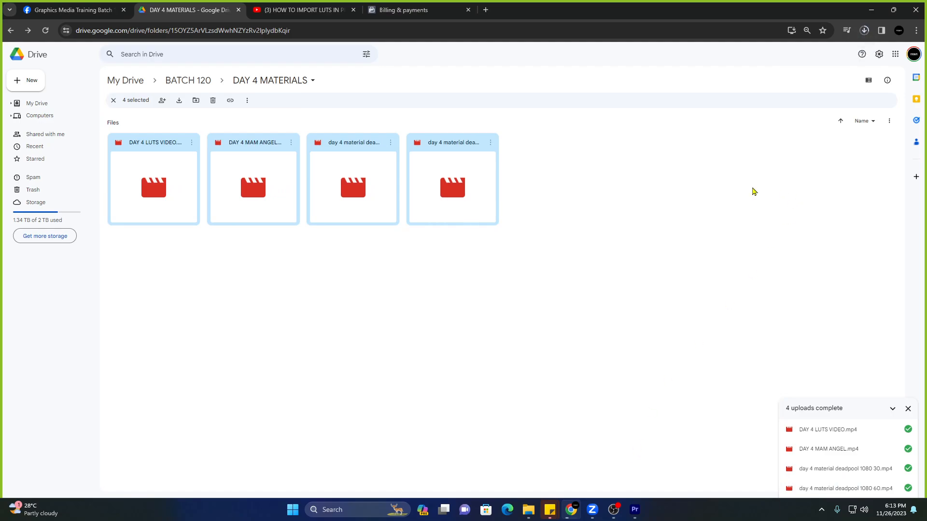
click(635, 510)
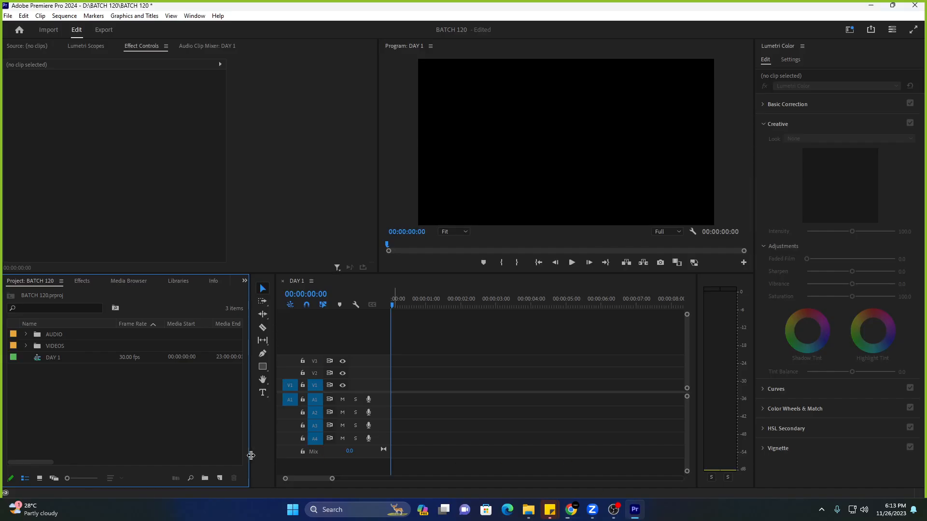
Import DAY 4 LUTS VIDEO into the project.
double_click(175, 430)
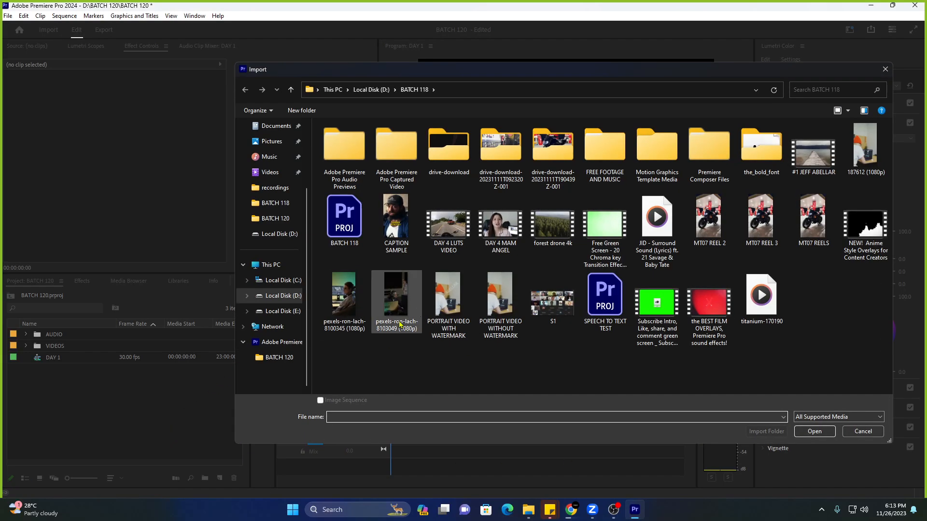
click(455, 235)
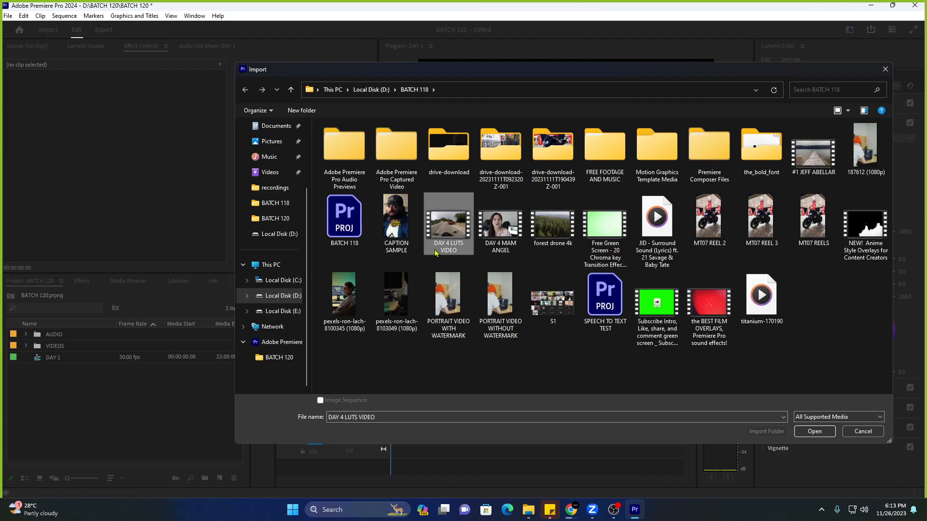
click(814, 431)
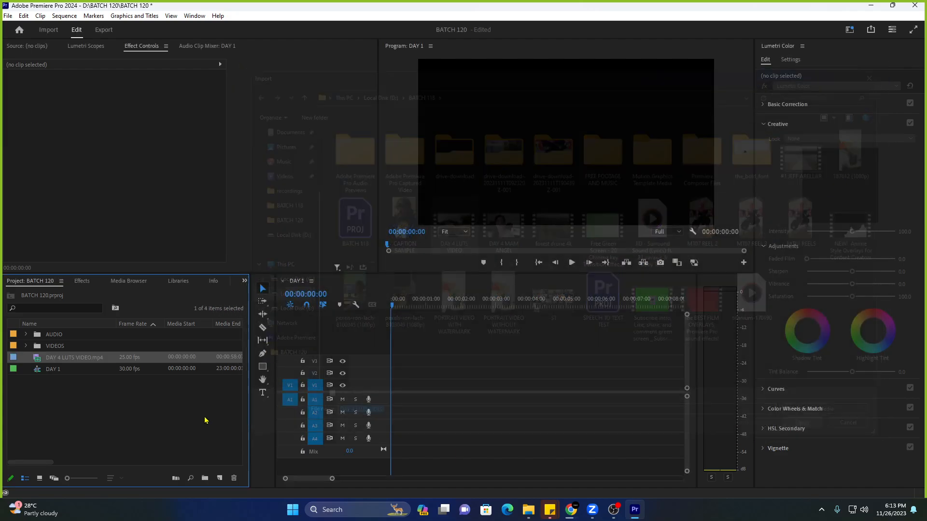
Import forest drone 4k from D:\BATCH 120\FREE FOOTAGE AND MUSIC.
double_click(117, 416)
click(283, 296)
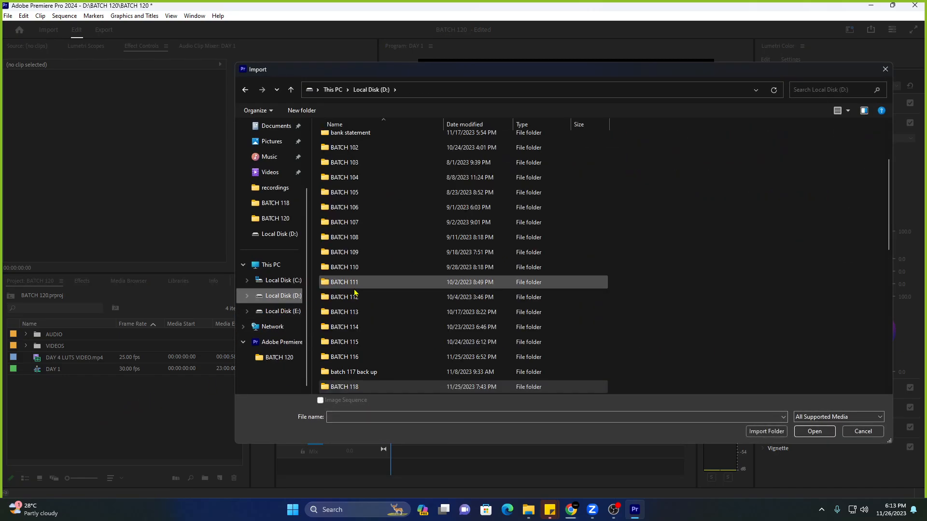
scroll(354, 293, down, 2)
double_click(382, 326)
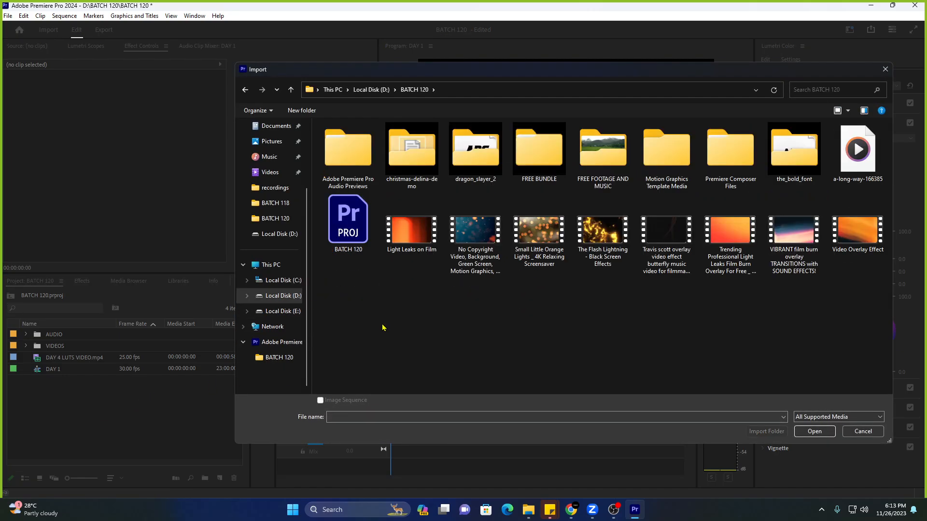
double_click(606, 154)
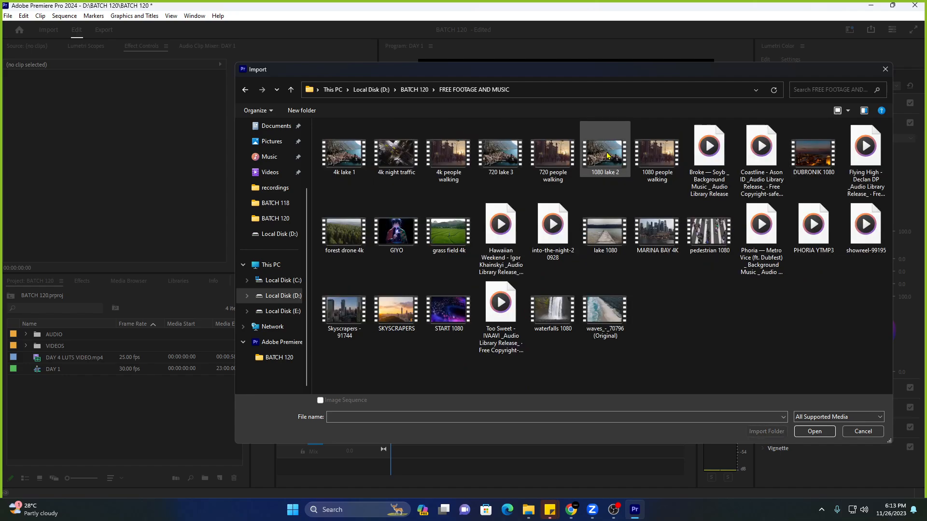
click(344, 231)
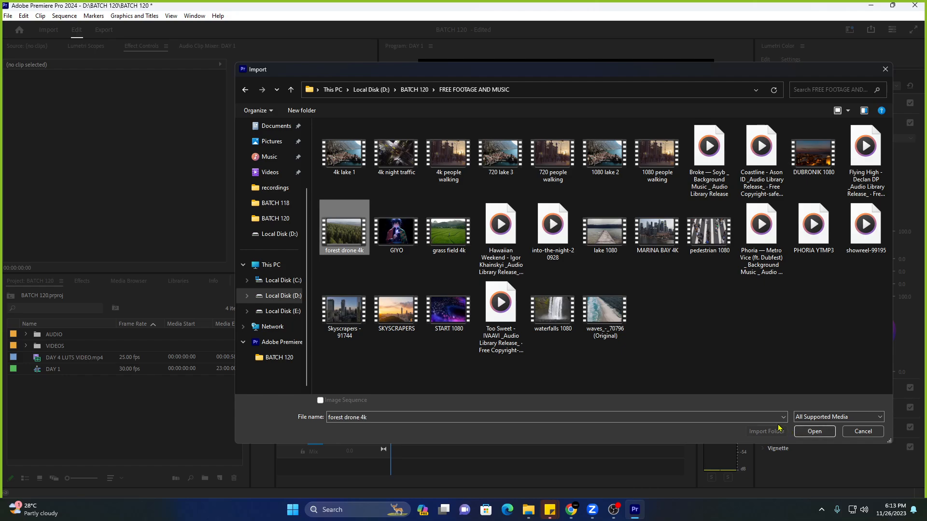
click(815, 432)
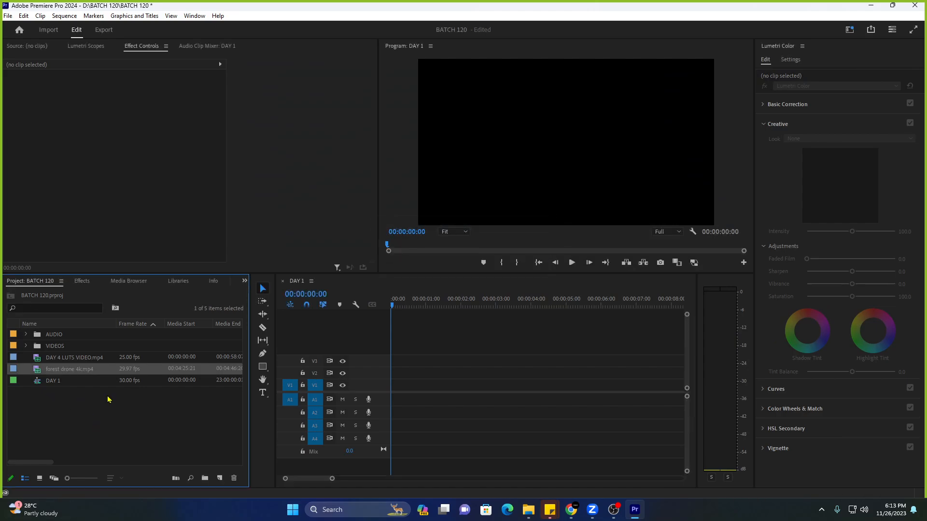
Switch to the Editing workspace, preview forest drone 4k.mp4, and drop only its video onto V1.
click(850, 30)
click(793, 107)
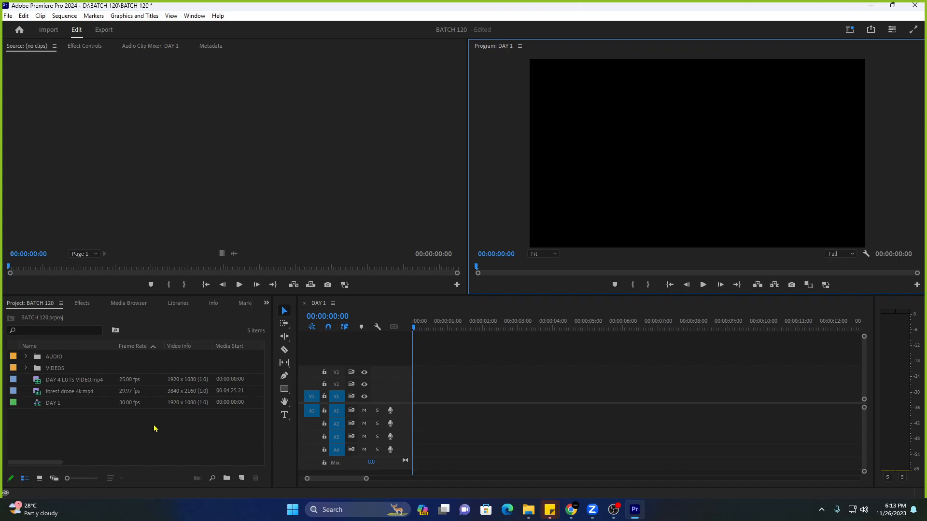
click(127, 404)
double_click(14, 395)
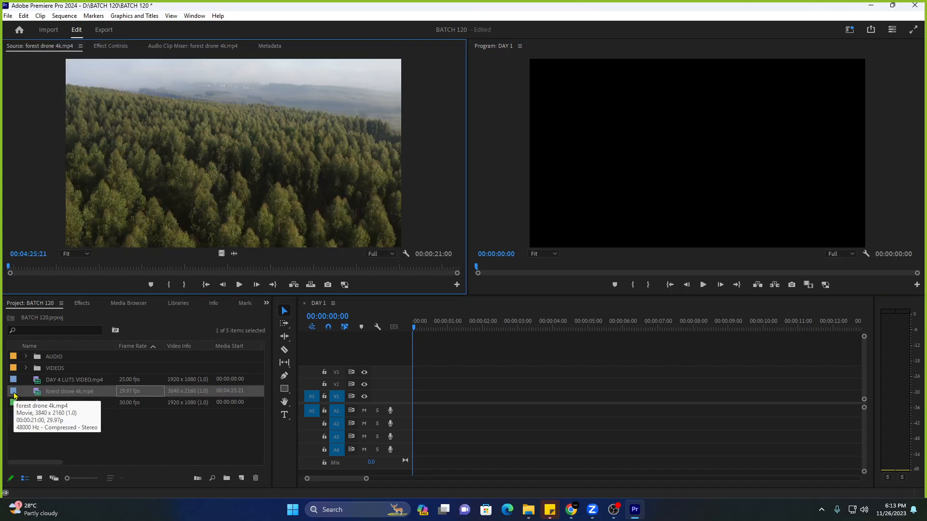
key(space)
key(space)
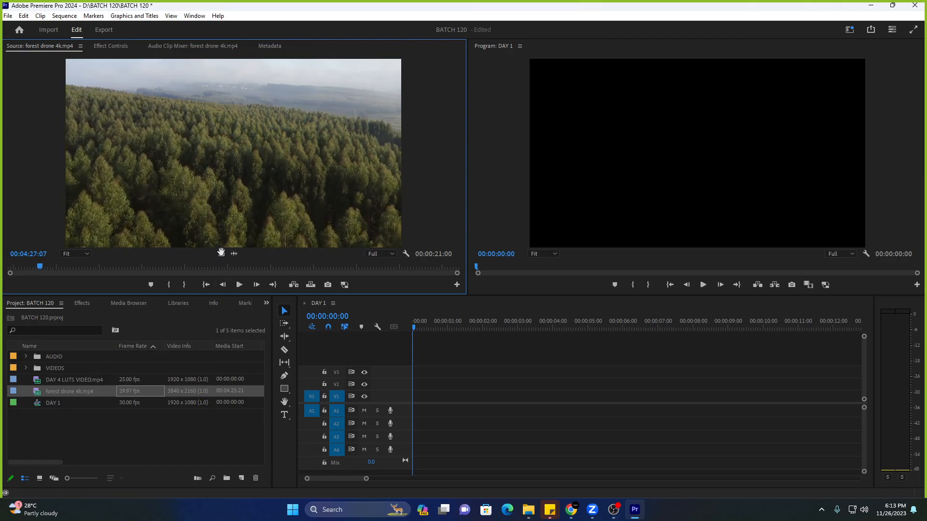
drag(221, 253, 398, 405)
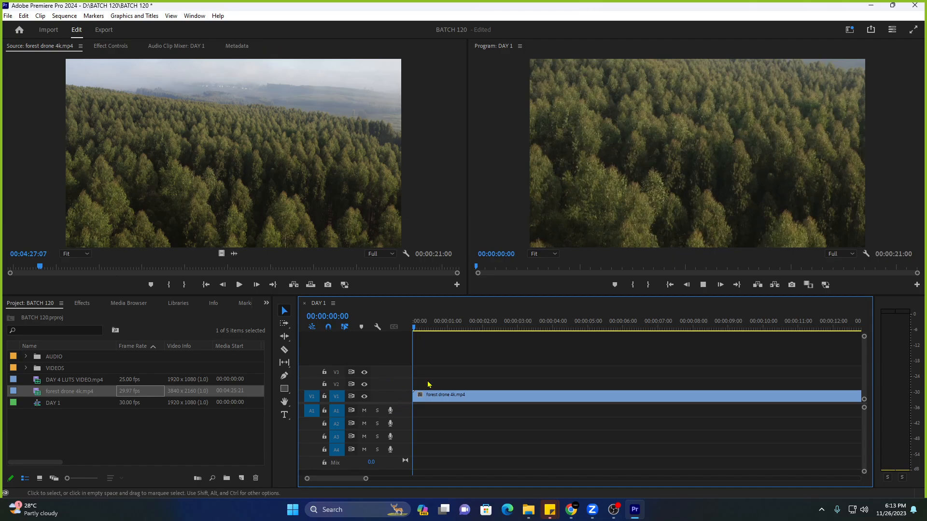
key(space)
key(space)
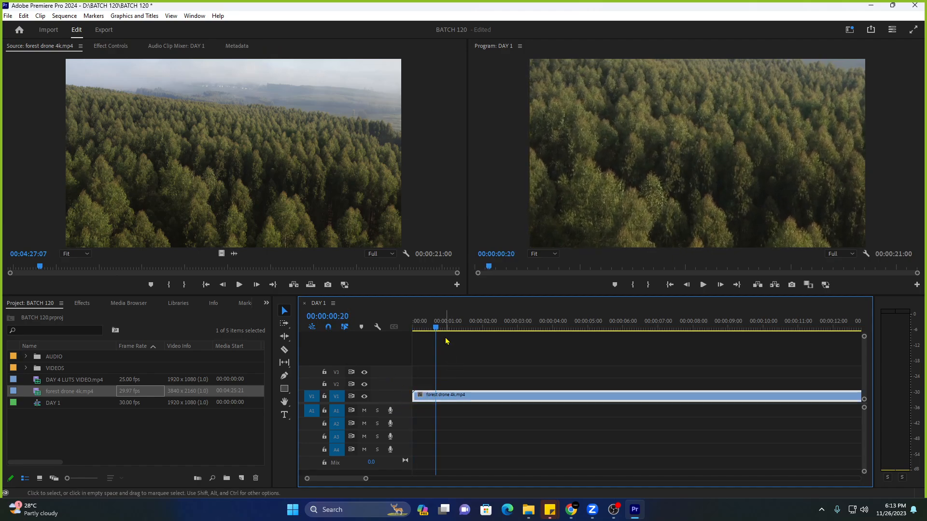
right_click(455, 399)
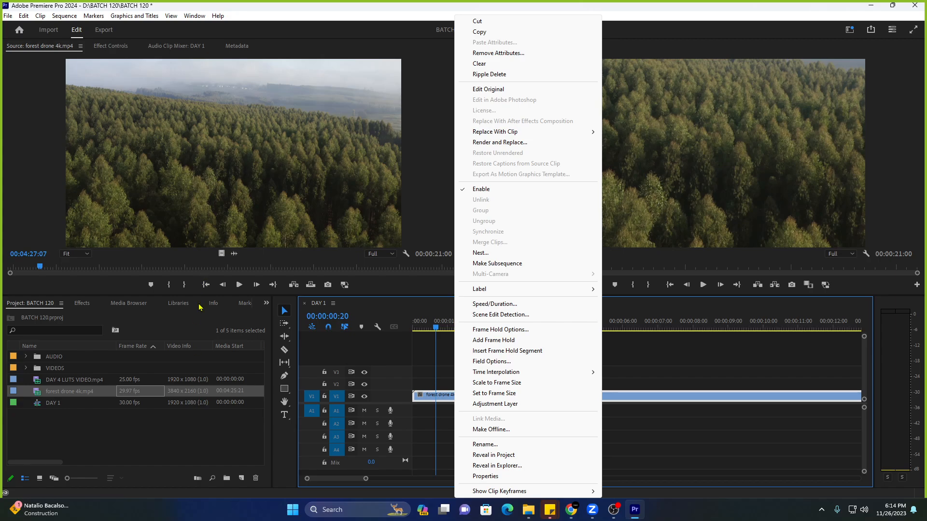
click(170, 404)
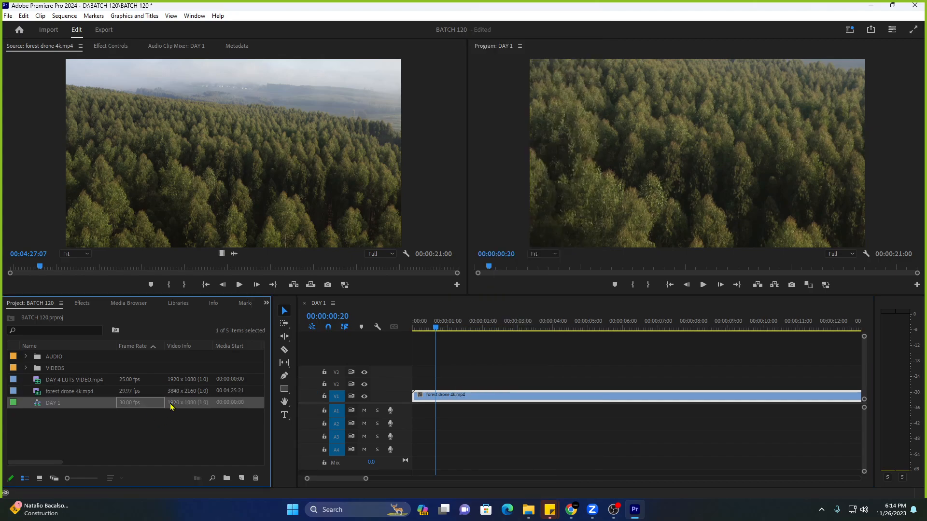
click(77, 391)
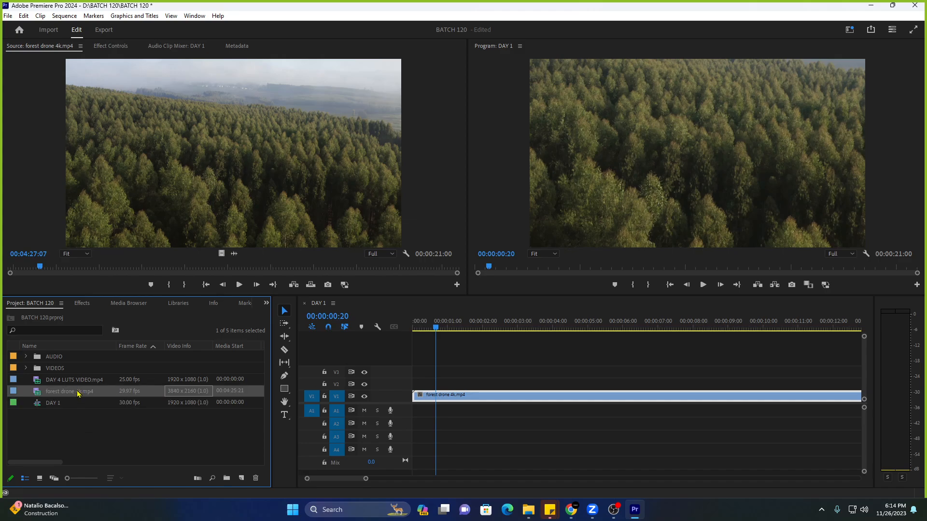
right_click(78, 393)
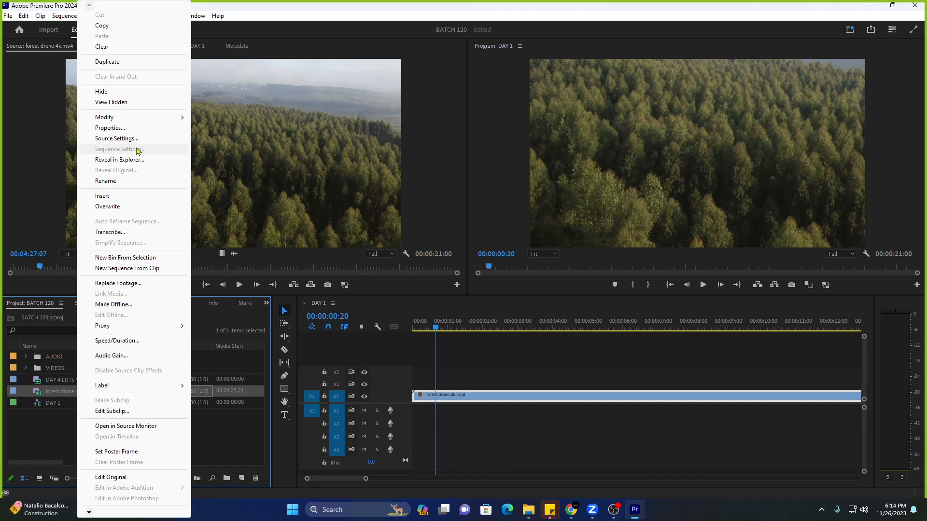
click(61, 423)
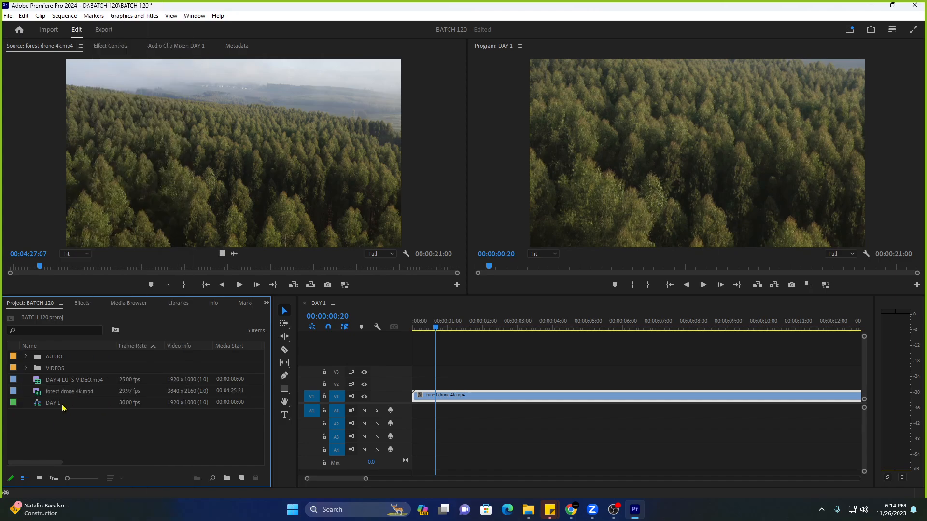
click(63, 403)
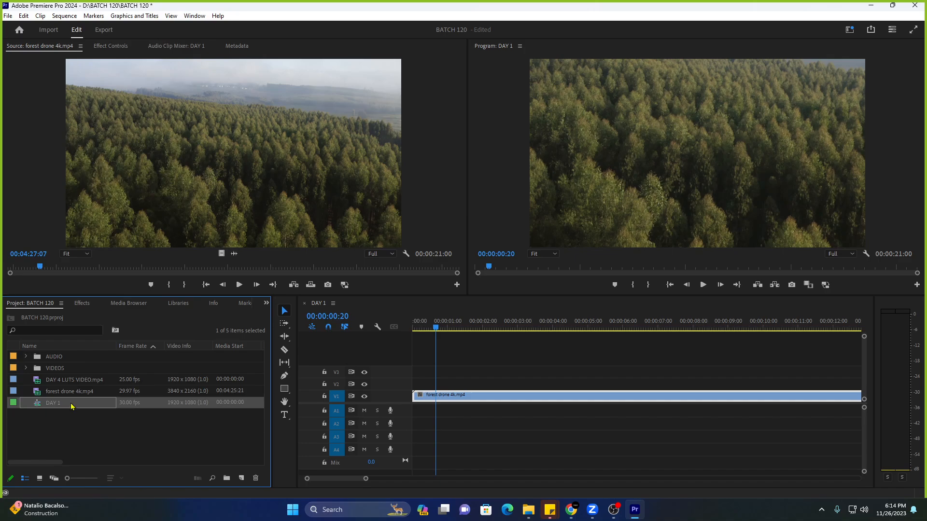
Set the DAY 1 sequence frame size to 3840 horizontal by 2160 vertical in Sequence Settings.
right_click(71, 406)
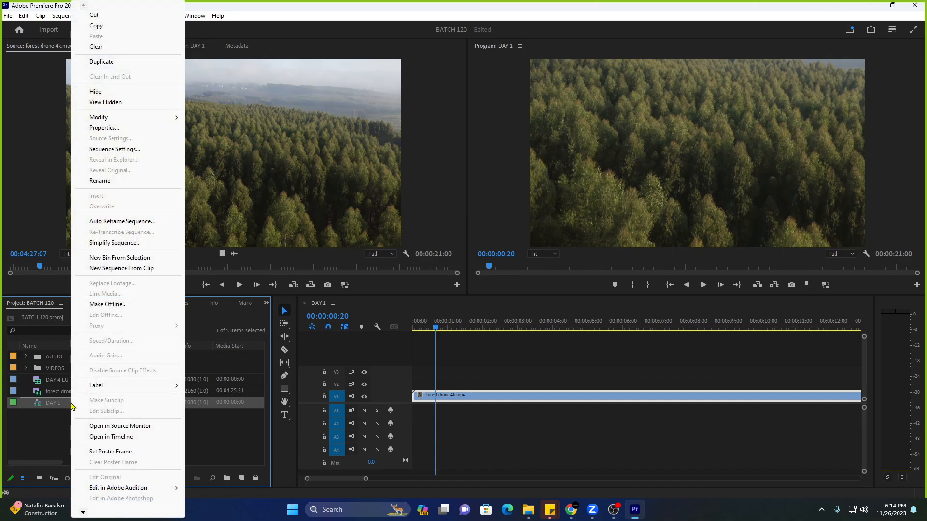
click(140, 151)
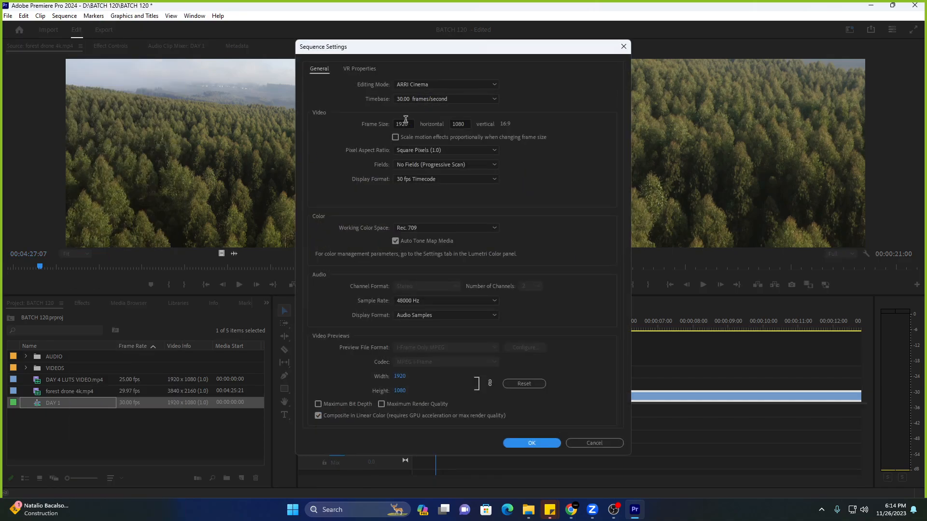
click(408, 122)
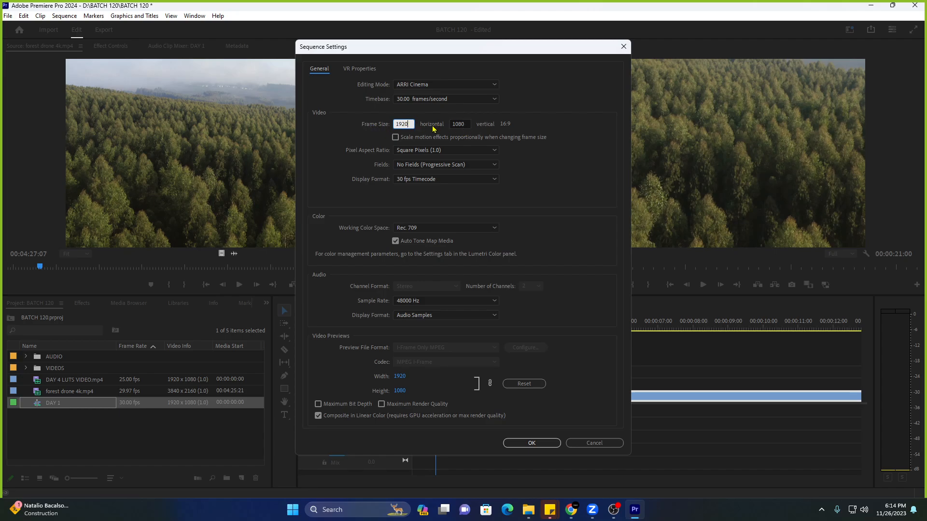
click(460, 123)
click(412, 124)
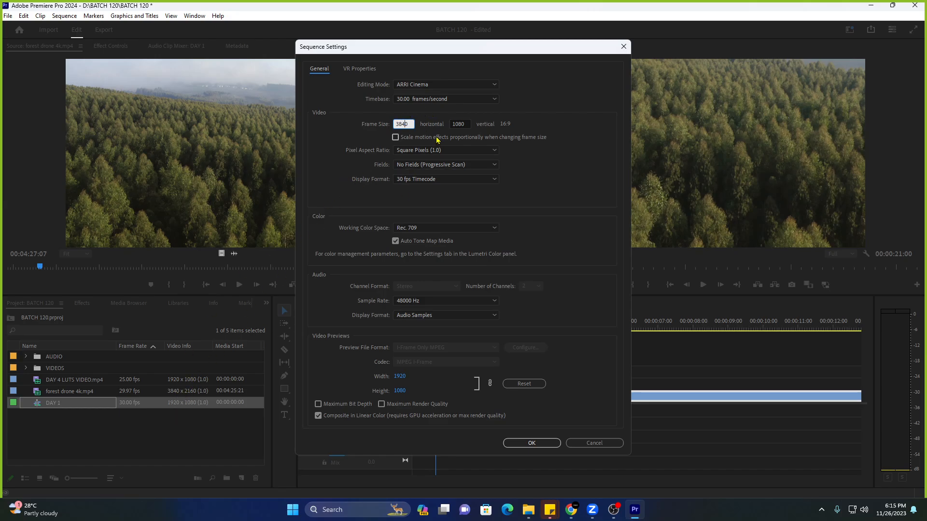
double_click(458, 124)
text(2160)
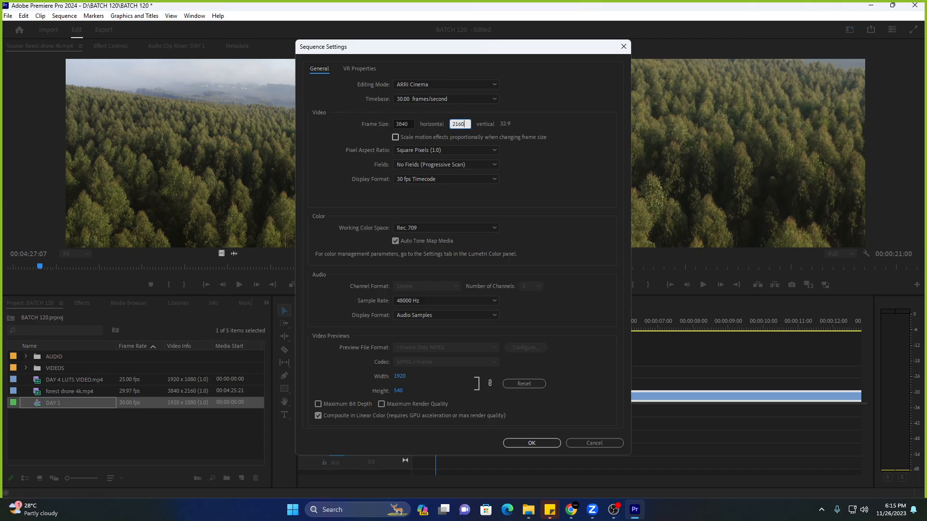
key(Tab)
click(533, 447)
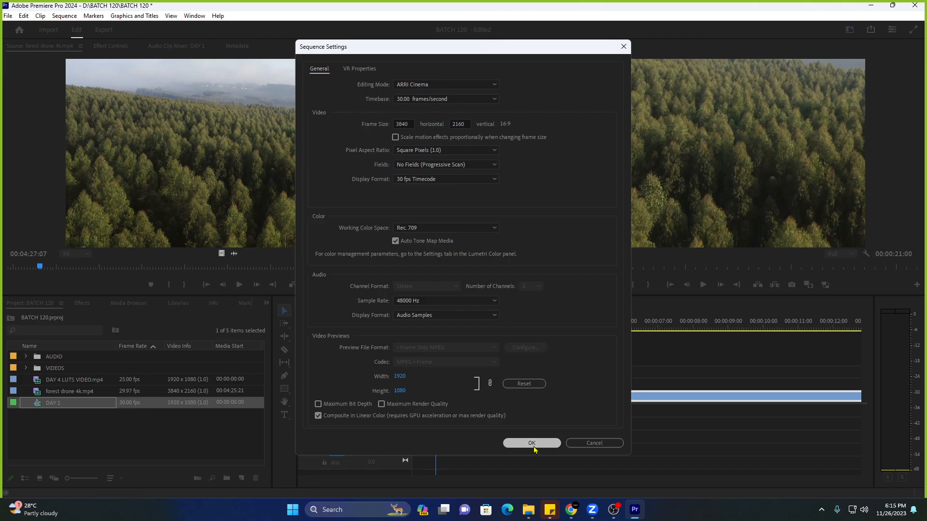
click(196, 415)
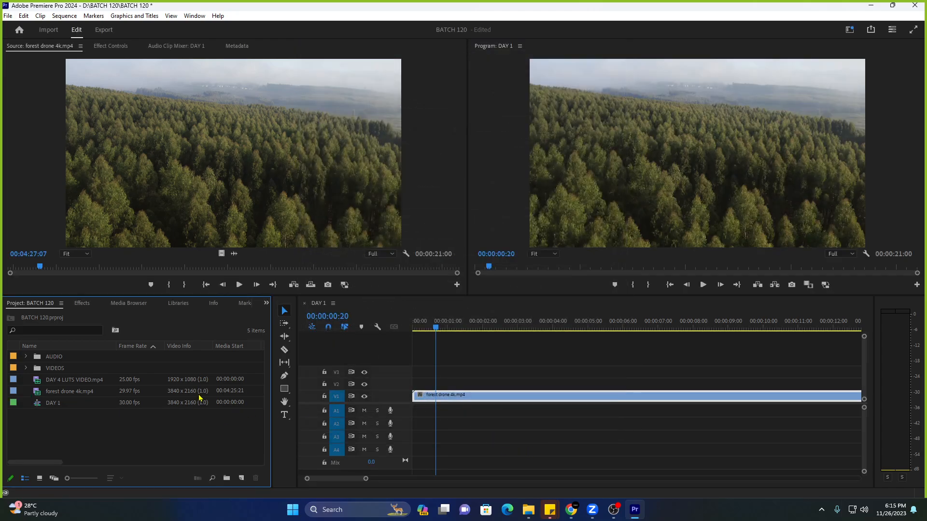
Select forest drone 4k.mp4, then launch Notepad from Windows search.
click(188, 393)
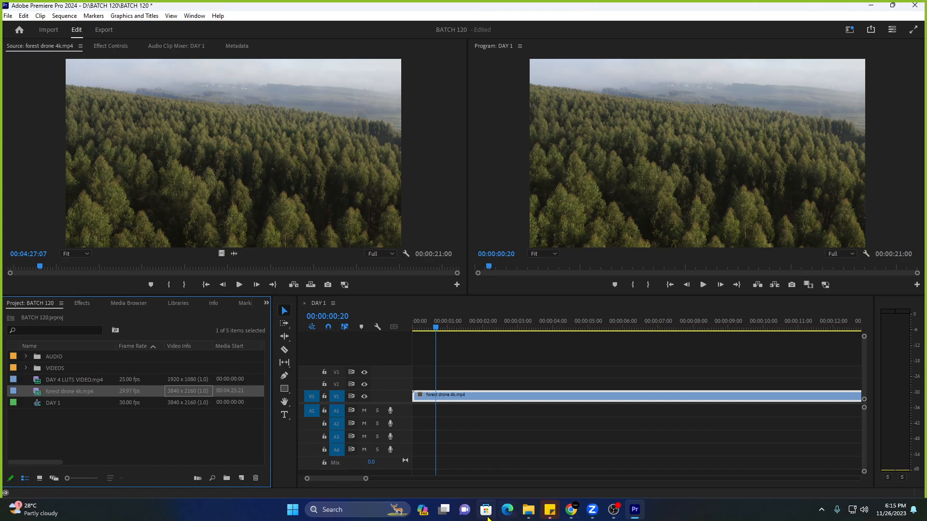
click(366, 513)
text(notepad)
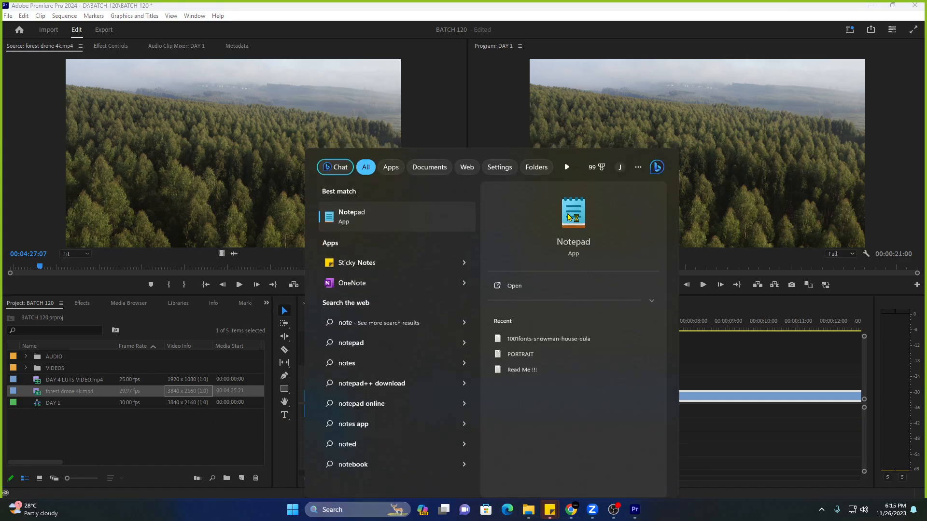
key(Return)
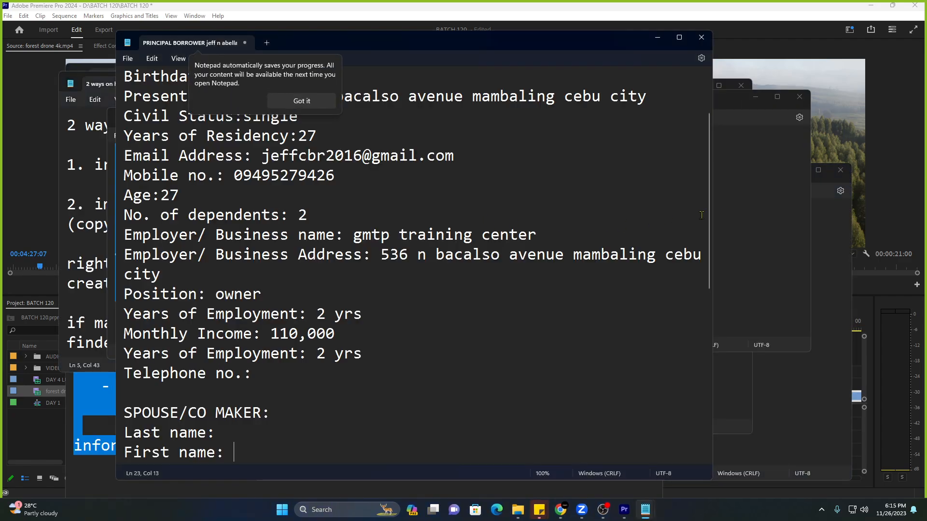
Dismiss the Notepad auto-save notice and close the borrower details note without saving.
click(752, 209)
click(675, 43)
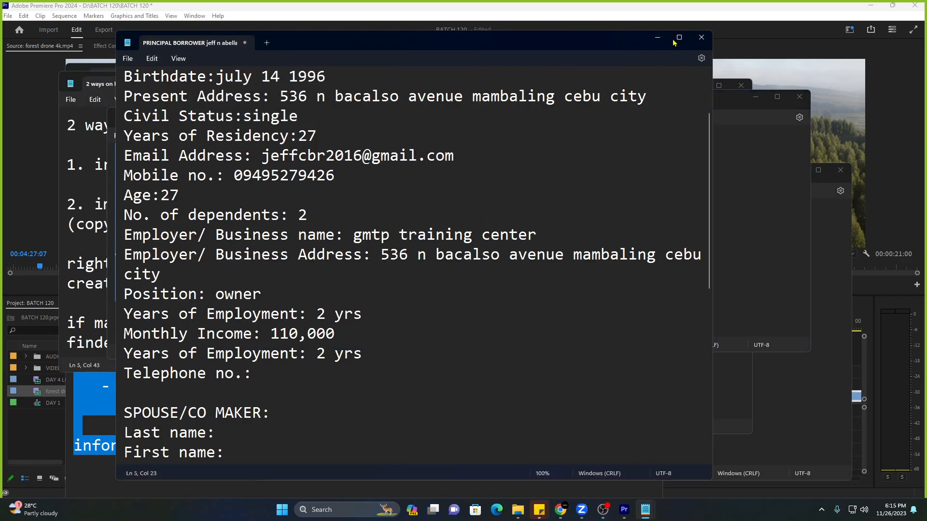
click(701, 37)
click(408, 277)
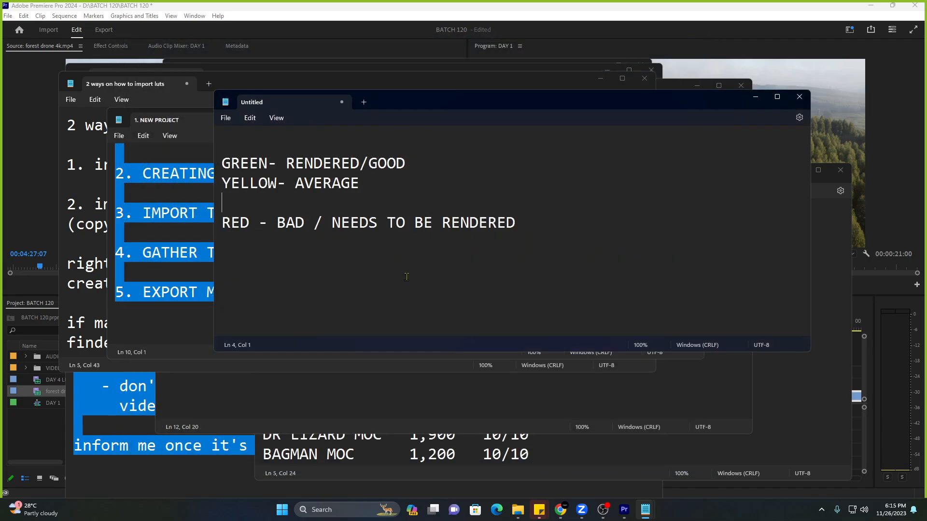
Start the untitled note with '4k' and close the 1. NEW PROJECT note, discarding changes.
key(ctrl+a)
text(4k)
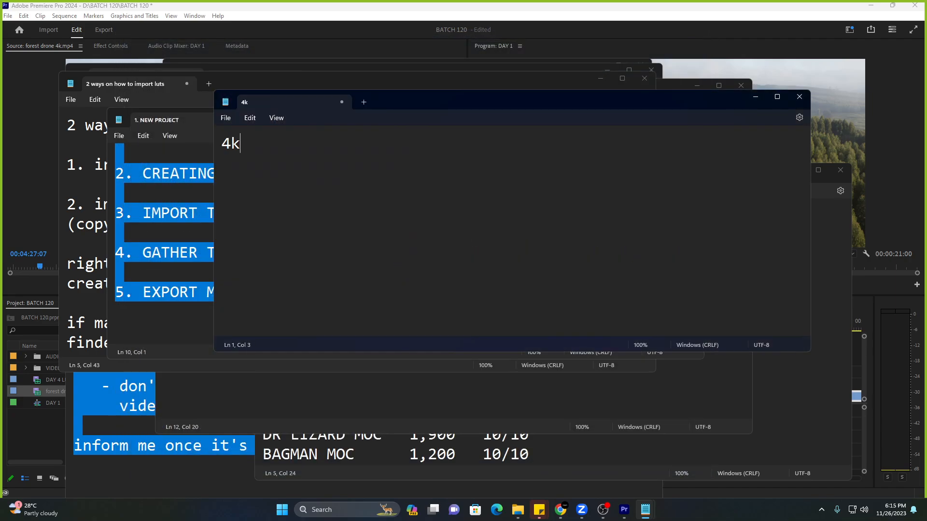
click(143, 215)
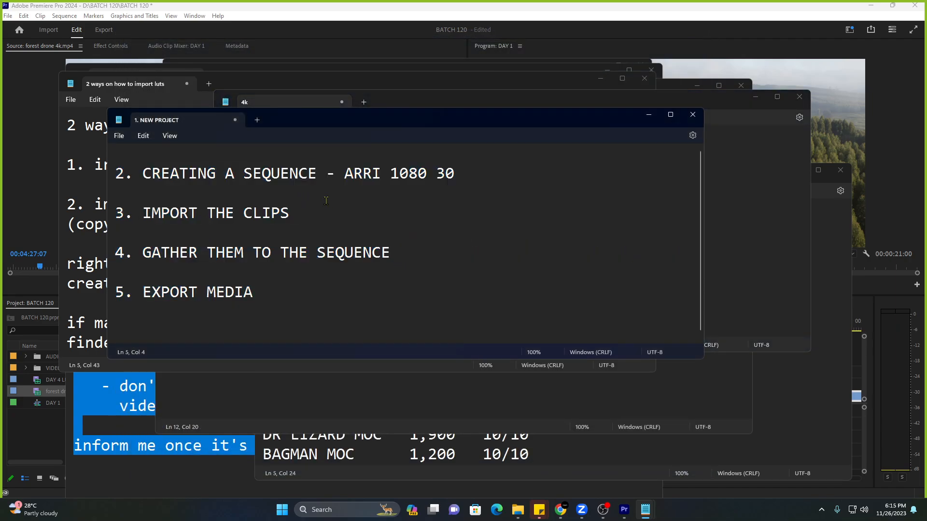
scroll(142, 222, up, 1)
click(693, 115)
click(418, 259)
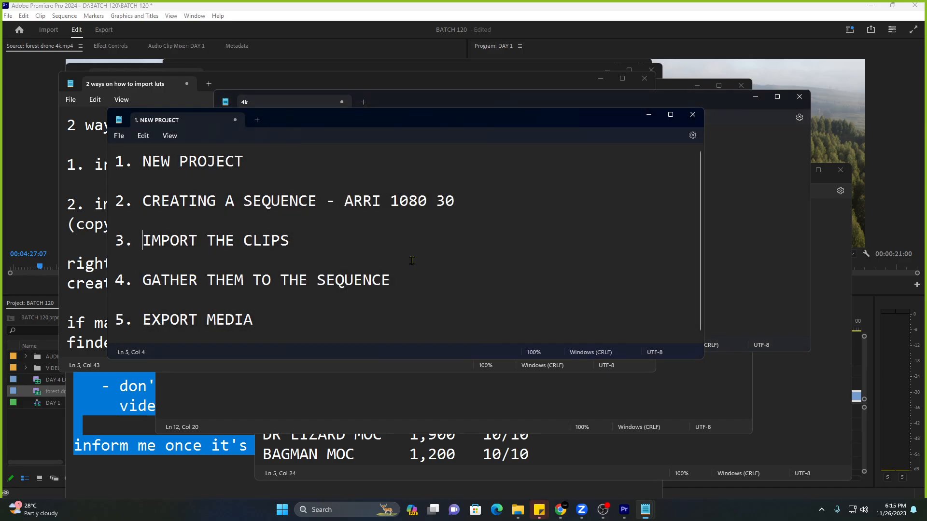
Finish the list: 4k portrait, 4k landscape, 1080 portrait, 1080 landscape, then return to Premiere.
text(portrait)
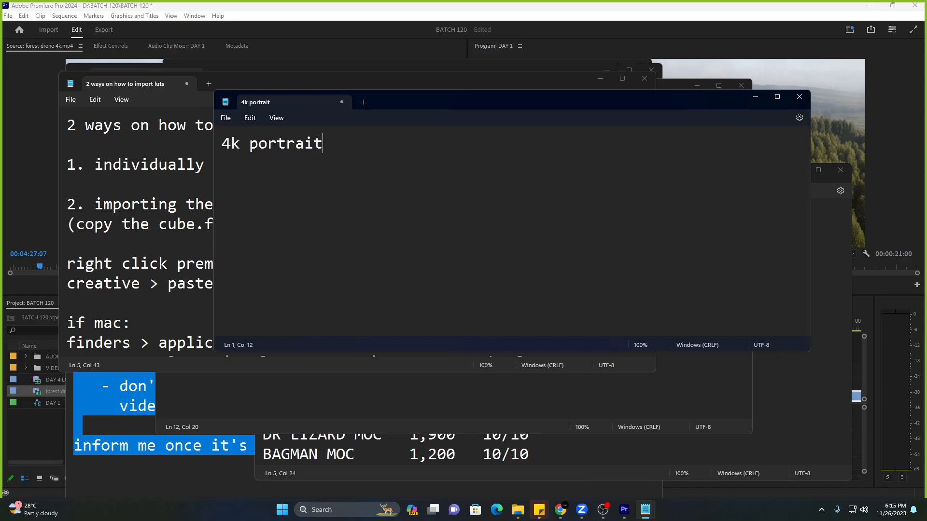
key(Return)
text(4k landscape)
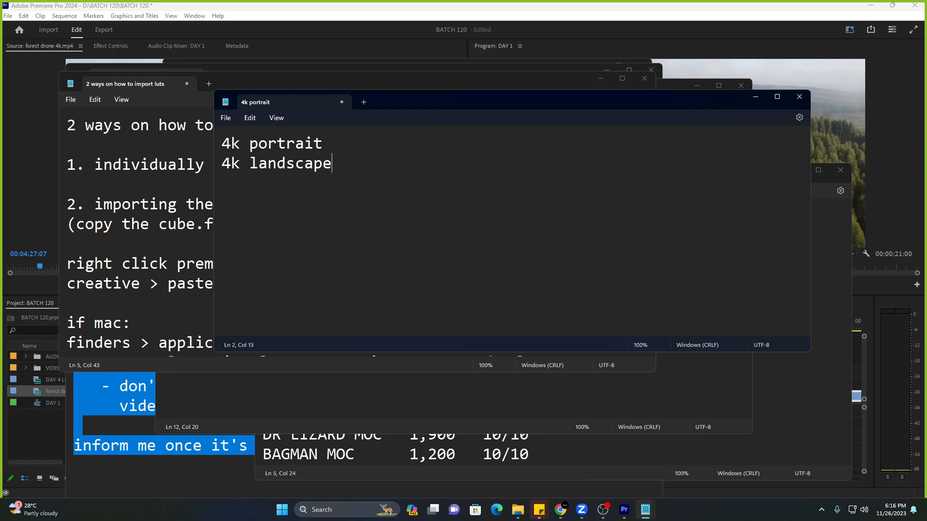
key(Return)
text(1080 portrait)
key(Return)
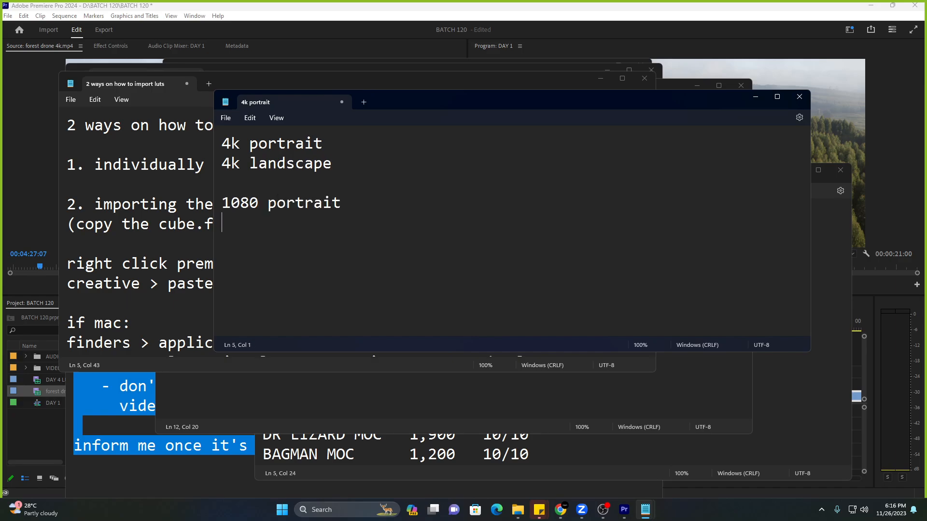
text(1080 landscape)
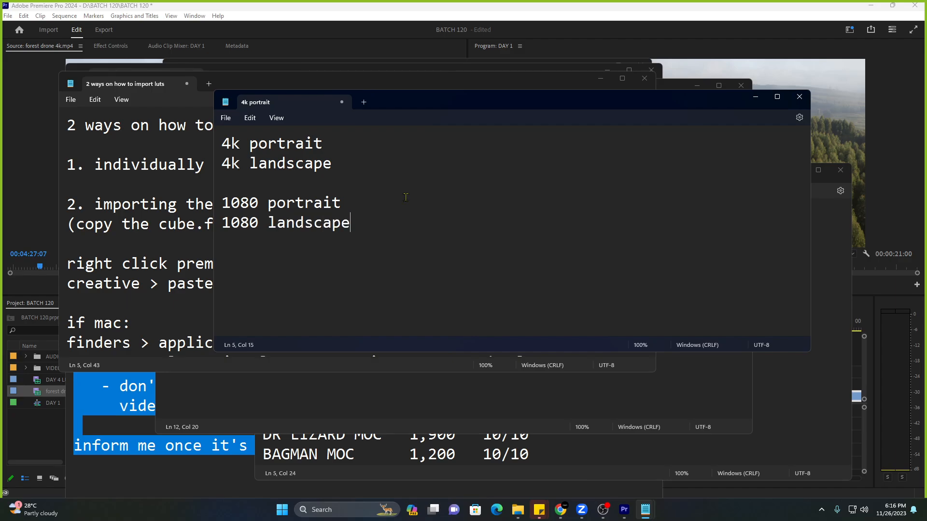
drag(344, 203, 191, 201)
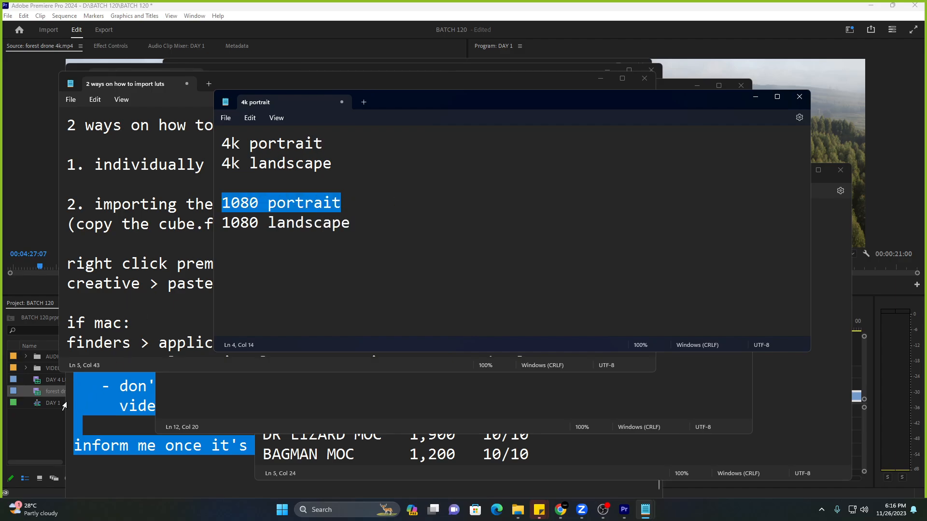
click(47, 426)
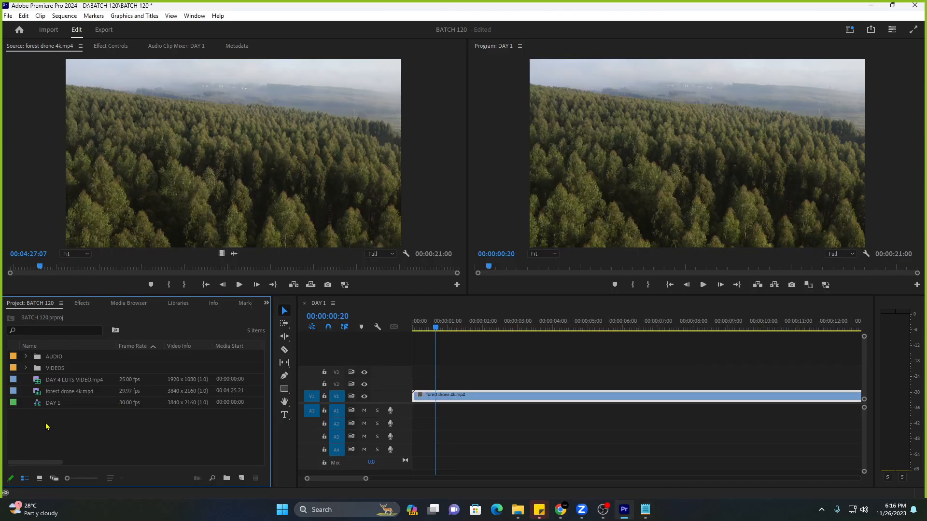
Open Sequence Settings for the DAY 1 sequence from its context menu.
click(150, 405)
click(168, 392)
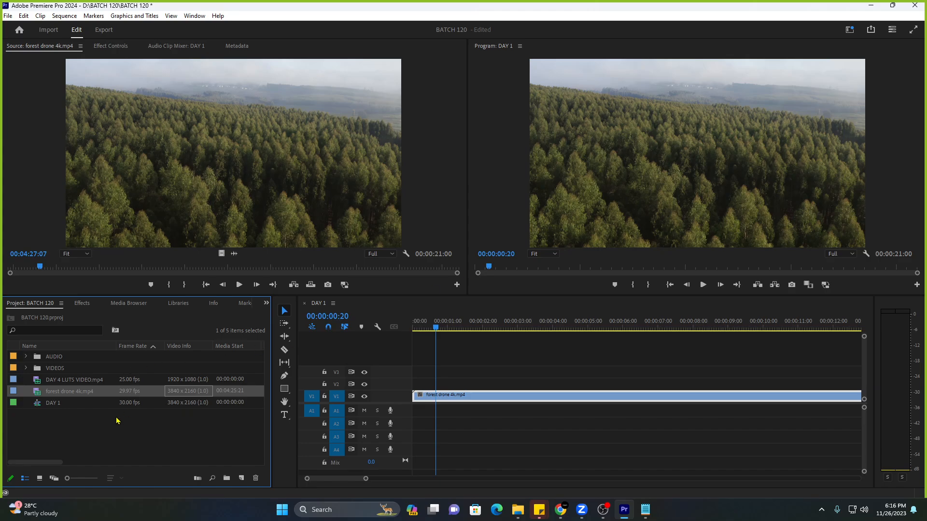
click(94, 404)
right_click(94, 404)
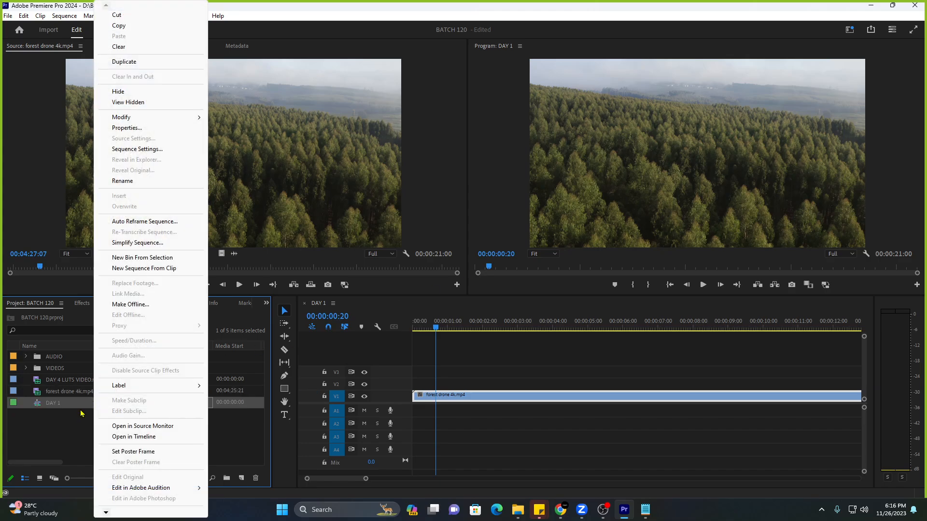
click(80, 412)
click(84, 404)
right_click(84, 403)
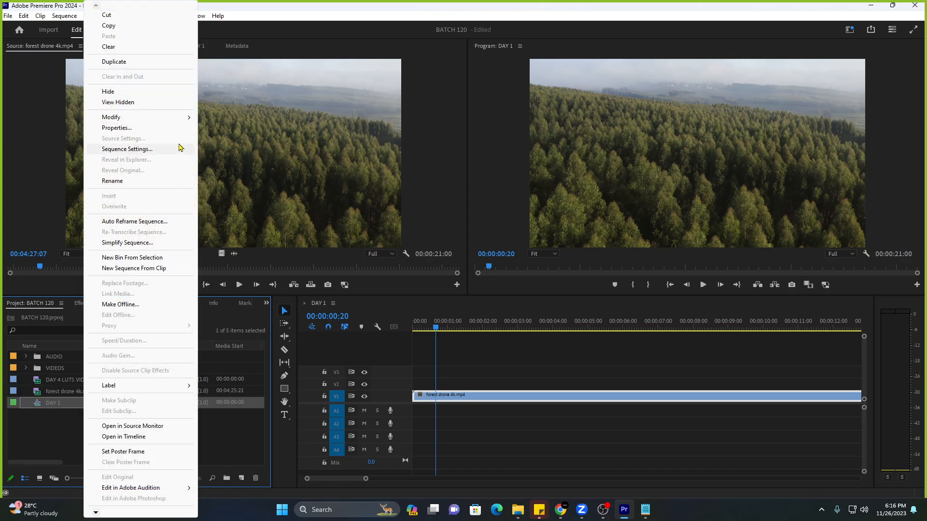
click(166, 149)
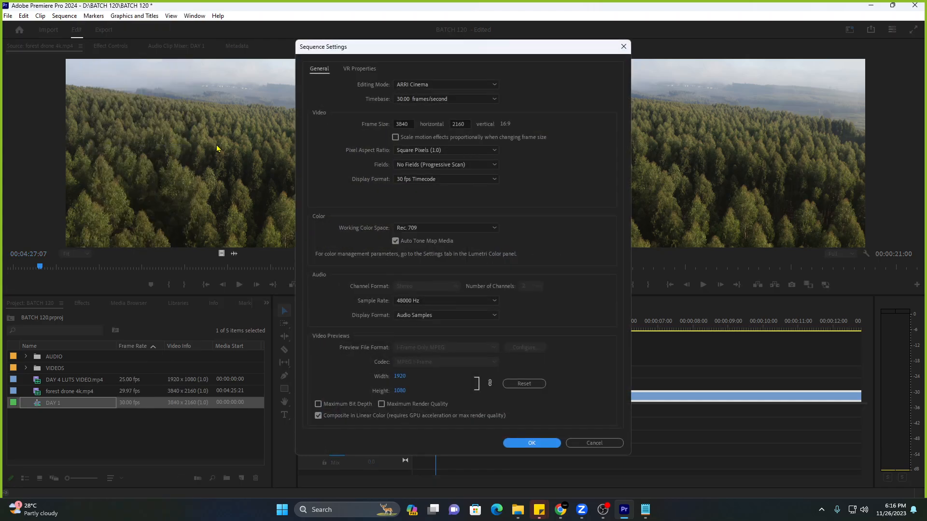
Set the frame size to 2160 x 3840, apply it and confirm deleting previews.
click(408, 123)
click(461, 123)
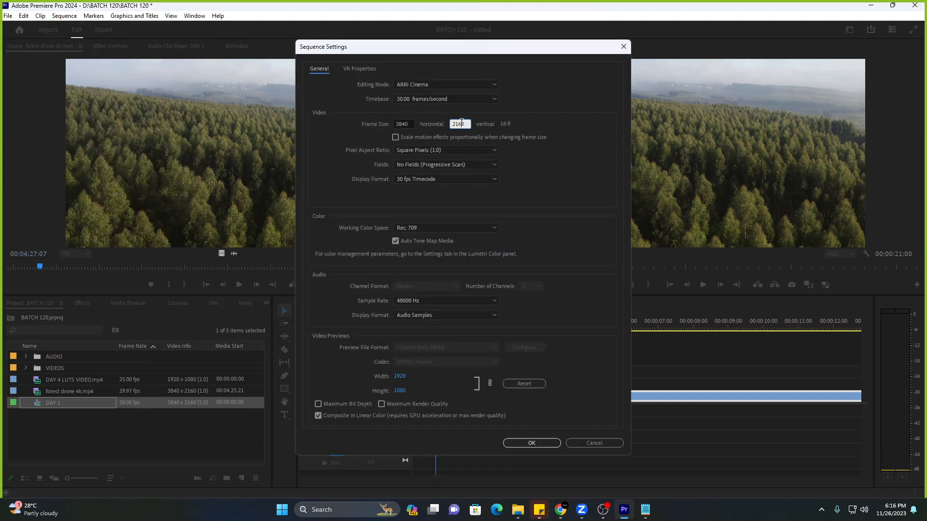
click(502, 131)
click(410, 123)
text(2160)
key(Tab)
text(3)
key(Tab)
drag(515, 51, 525, 32)
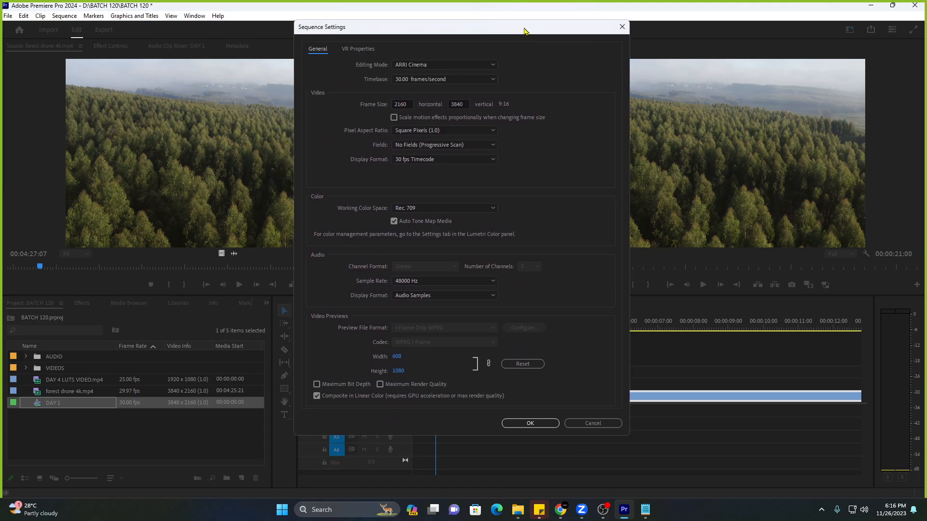
key(Return)
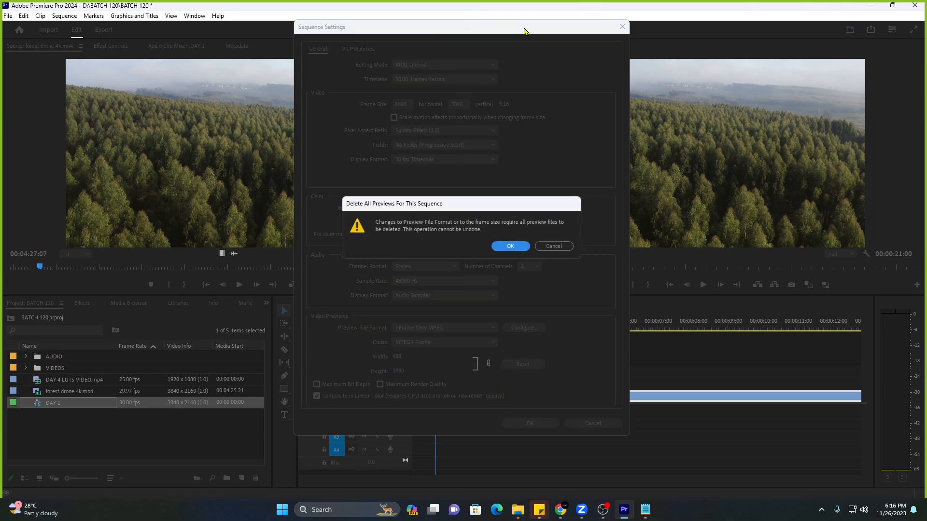
click(509, 247)
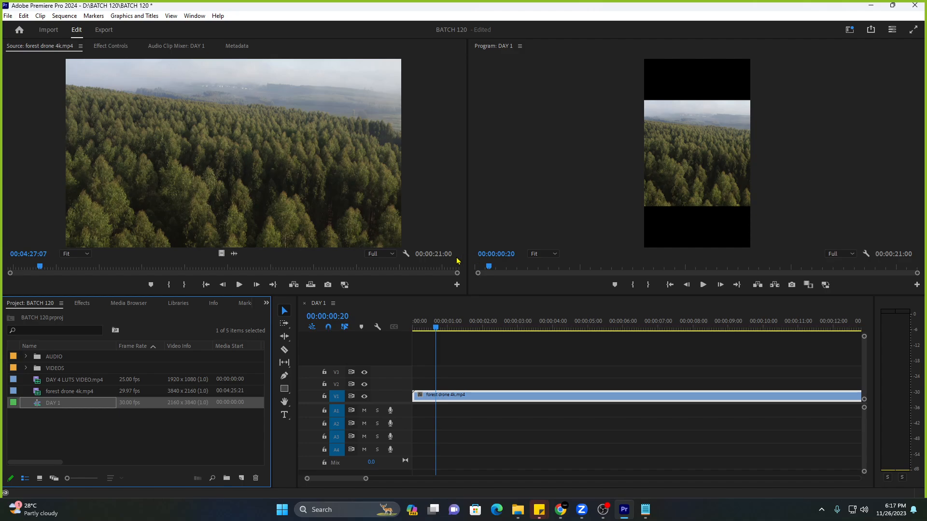
click(487, 392)
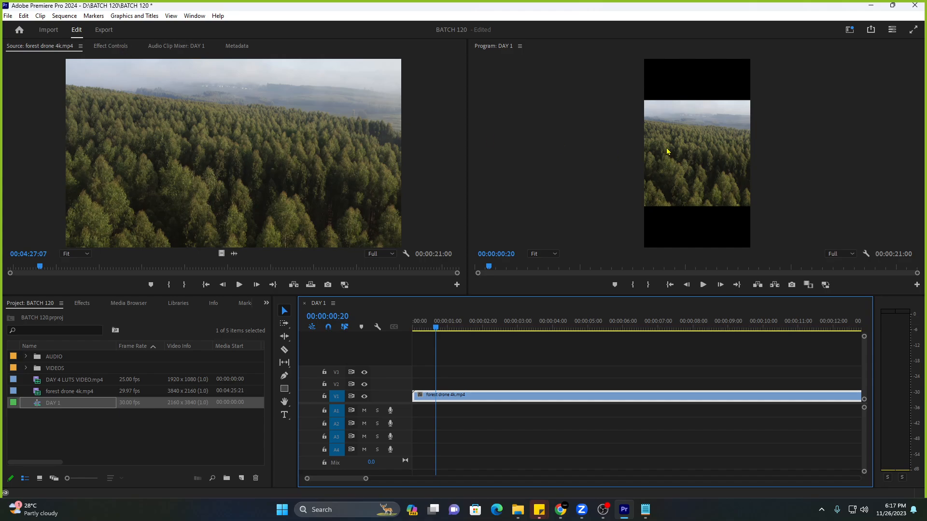
click(256, 172)
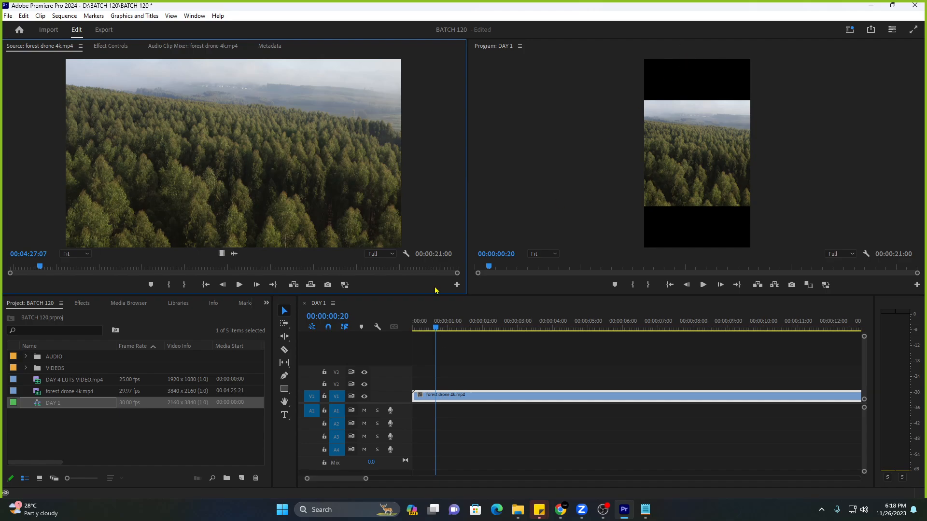
click(458, 402)
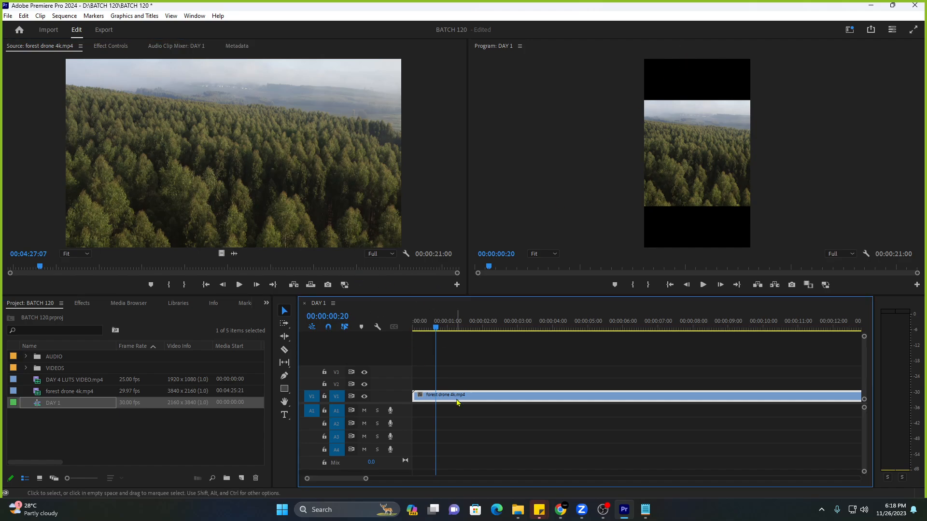
Show the clip's Motion settings in Effect Controls and scrub Scale between about 56 and 62.
click(111, 47)
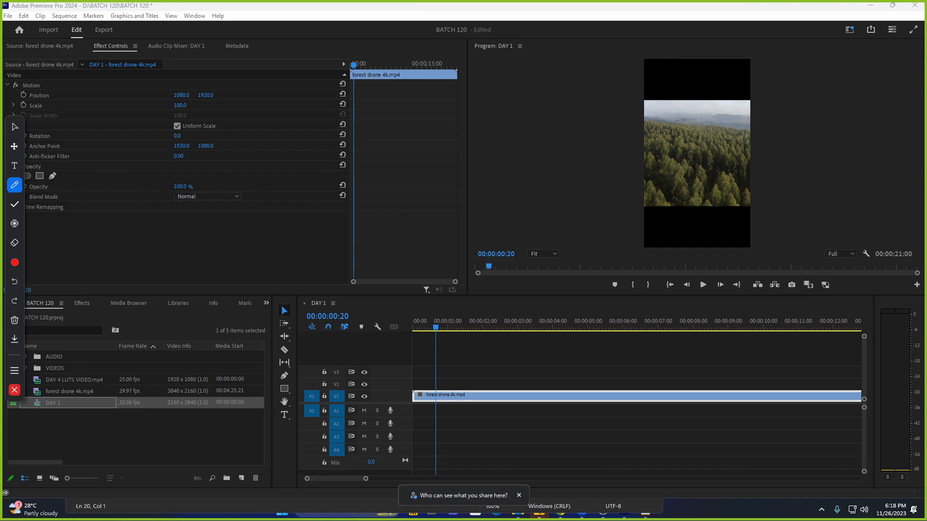
mouse_move(19, 356)
mouse_down()
mouse_move(425, 173)
mouse_move(420, 7)
mouse_up()
click(426, 9)
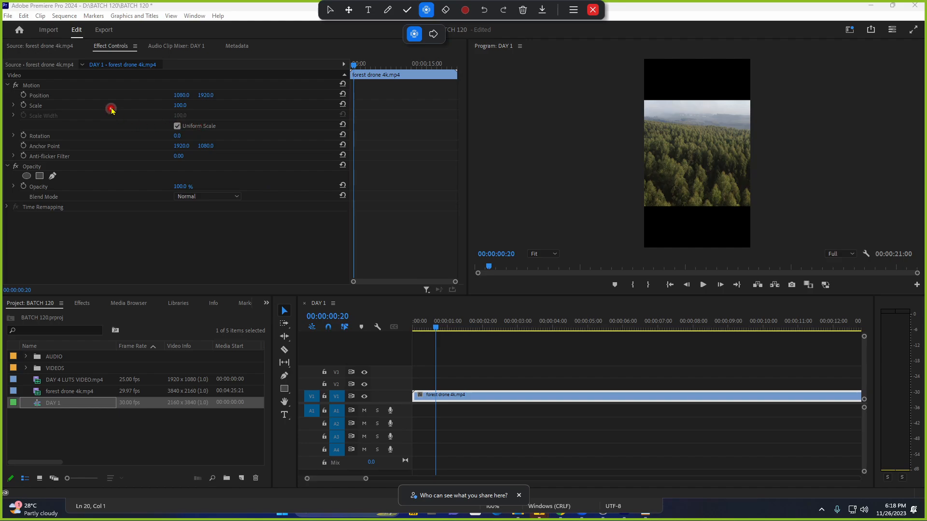
click(138, 108)
click(236, 126)
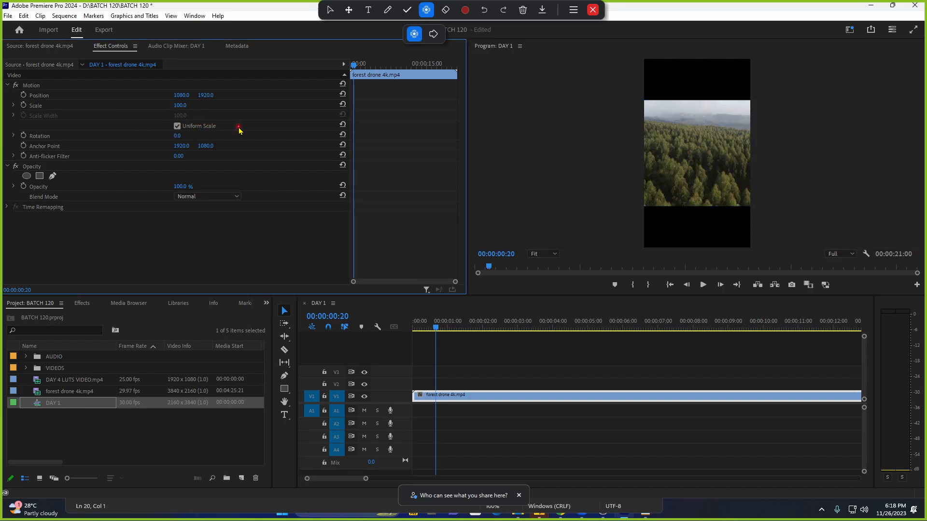
click(146, 126)
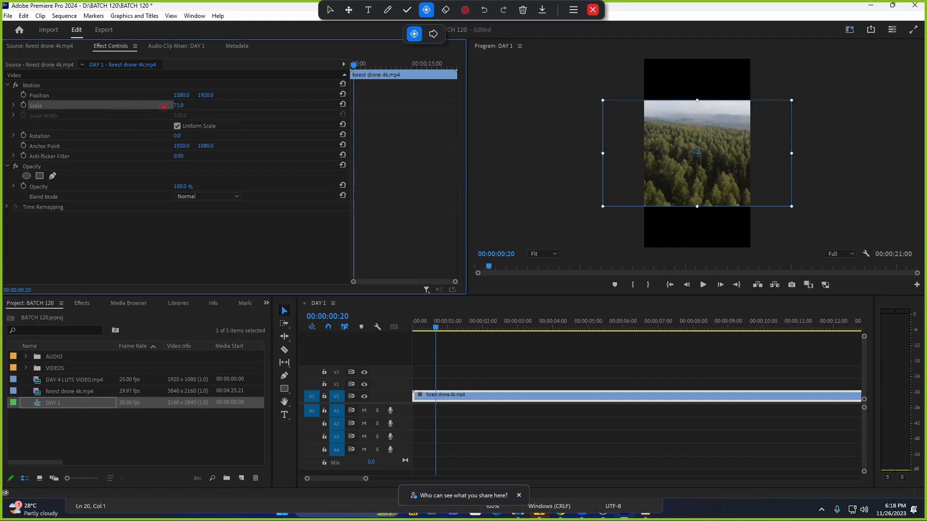
drag(177, 106, 157, 107)
click(237, 266)
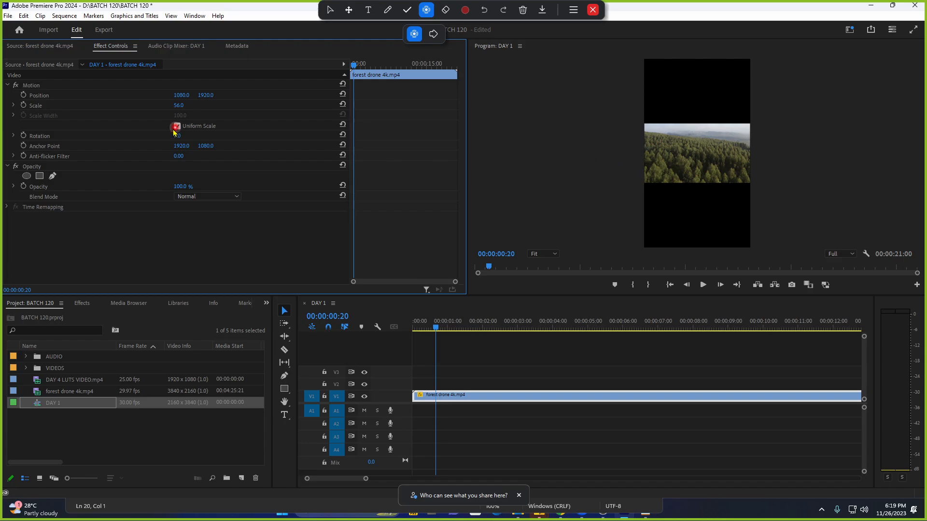
drag(179, 106, 197, 107)
Enter a Scale of 150, then scrub through values like 157 and 194 to finish at 52.
click(178, 106)
text(150)
key(Return)
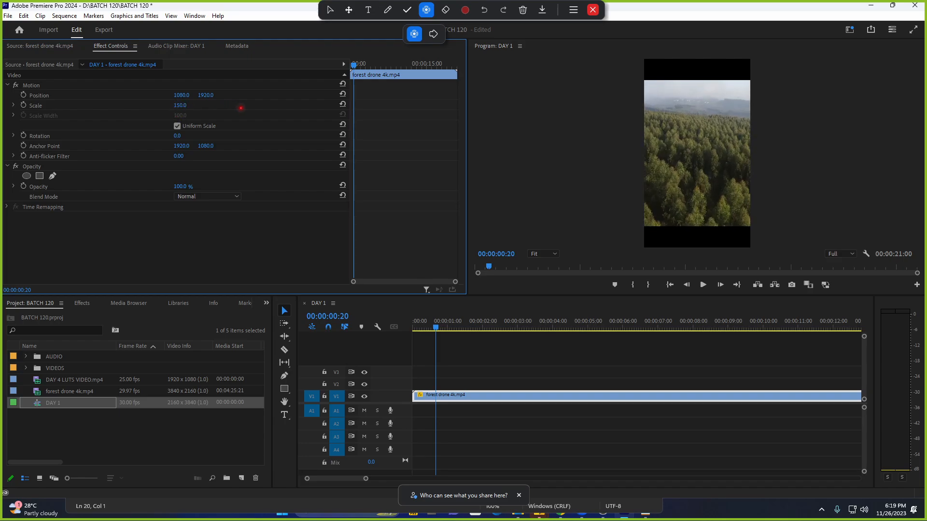
drag(240, 108, 272, 117)
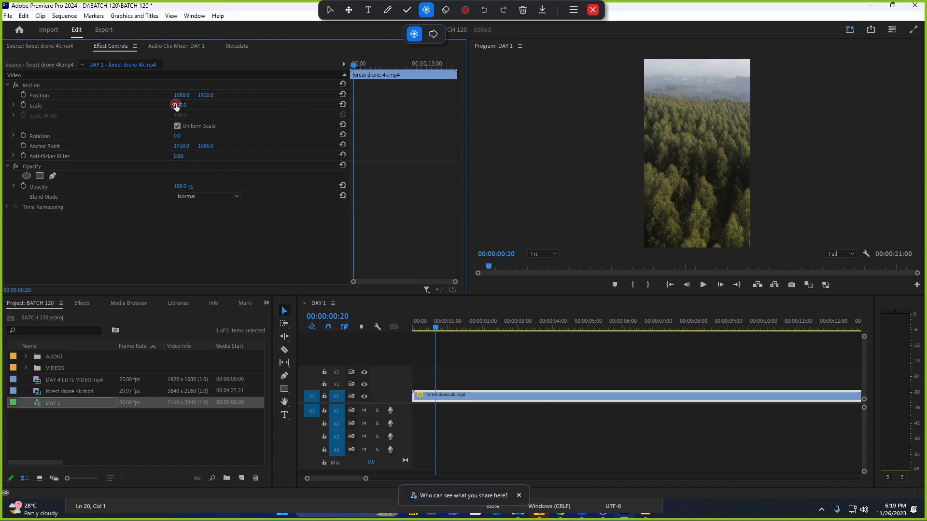
mouse_move(176, 106)
mouse_down()
mouse_move(159, 109)
mouse_move(201, 108)
mouse_move(179, 108)
mouse_move(188, 106)
mouse_up()
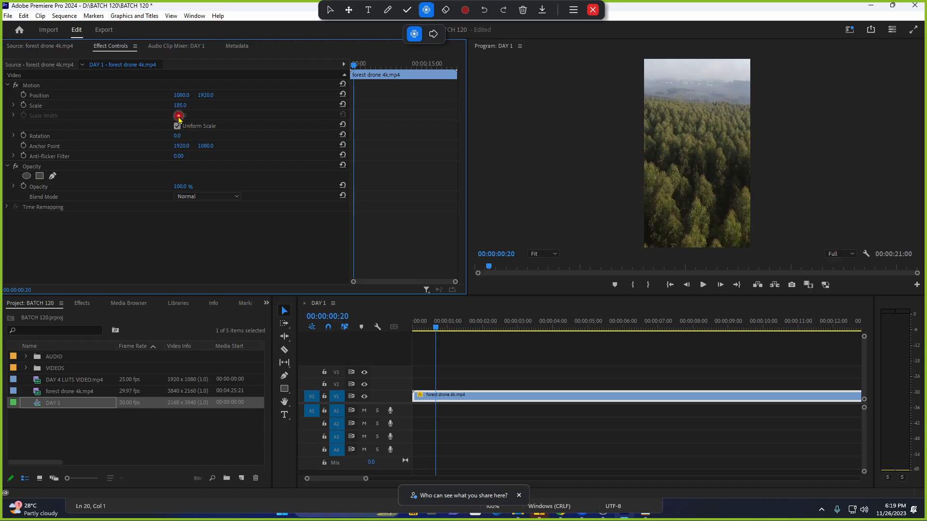
mouse_move(180, 105)
mouse_down()
mouse_move(160, 106)
mouse_move(188, 108)
mouse_up()
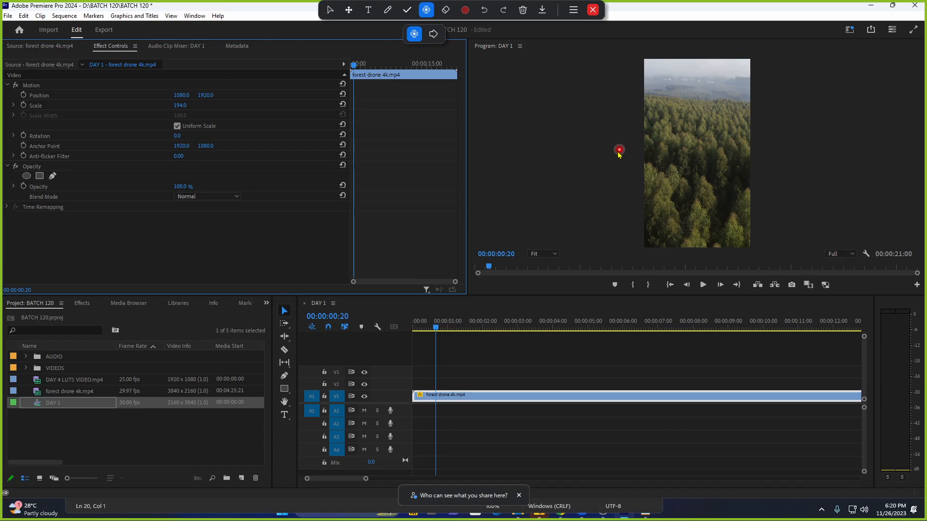
drag(180, 106, 111, 122)
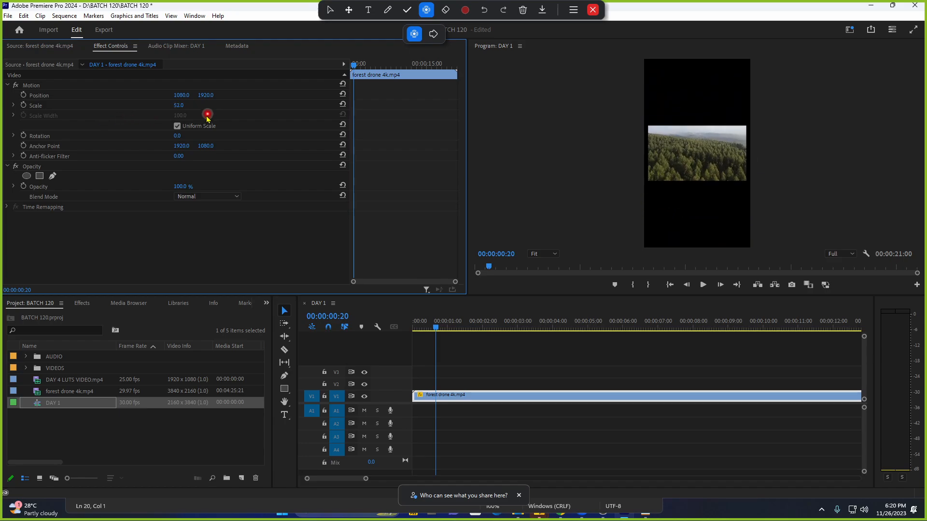
Try width 49 and height 106 separately, then re-check Uniform Scale to lock them at 177.
click(177, 126)
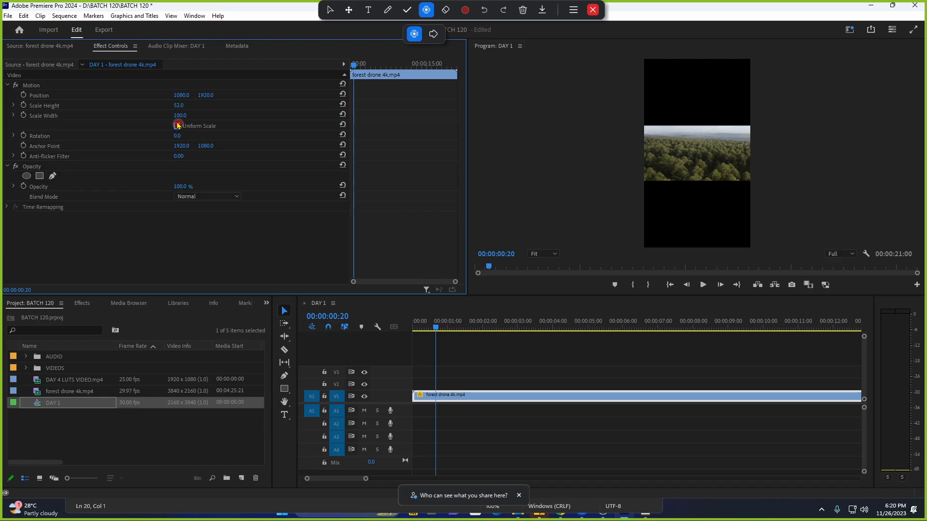
click(141, 107)
click(143, 116)
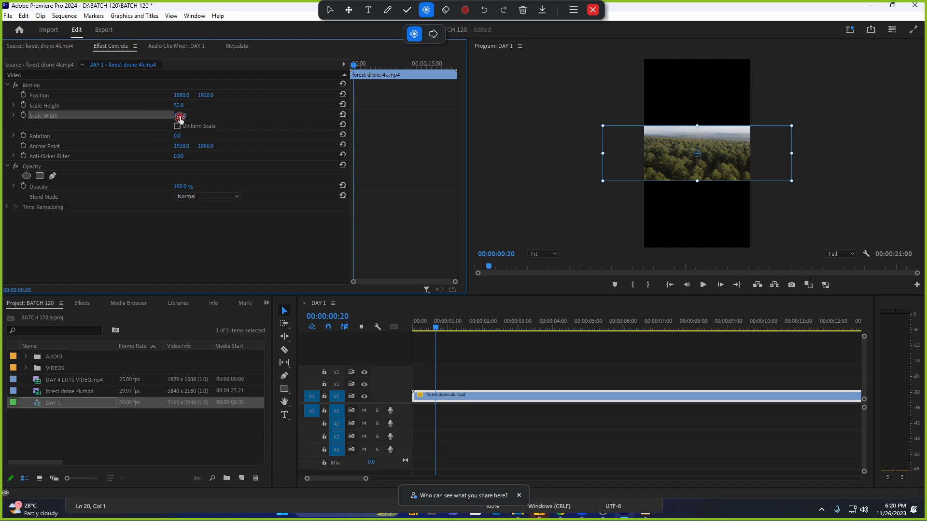
drag(180, 120, 148, 116)
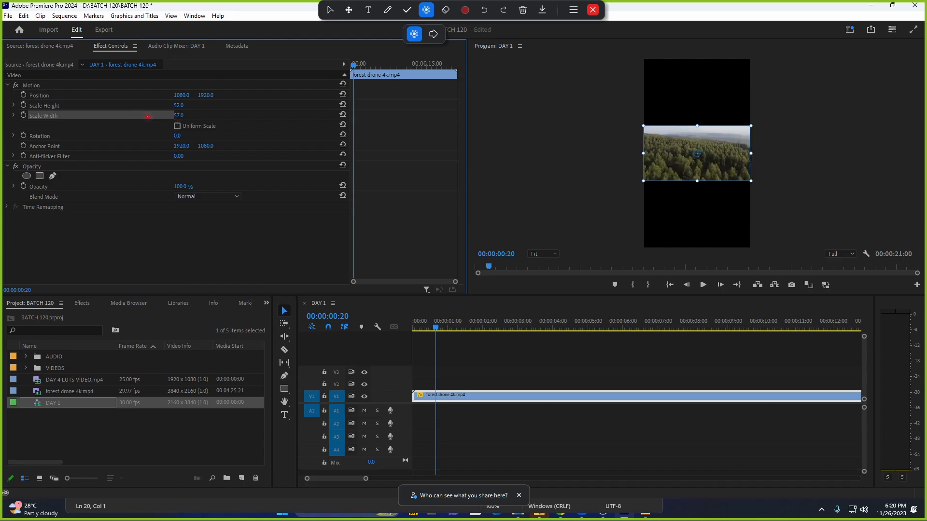
click(179, 106)
drag(210, 105, 309, 111)
click(223, 233)
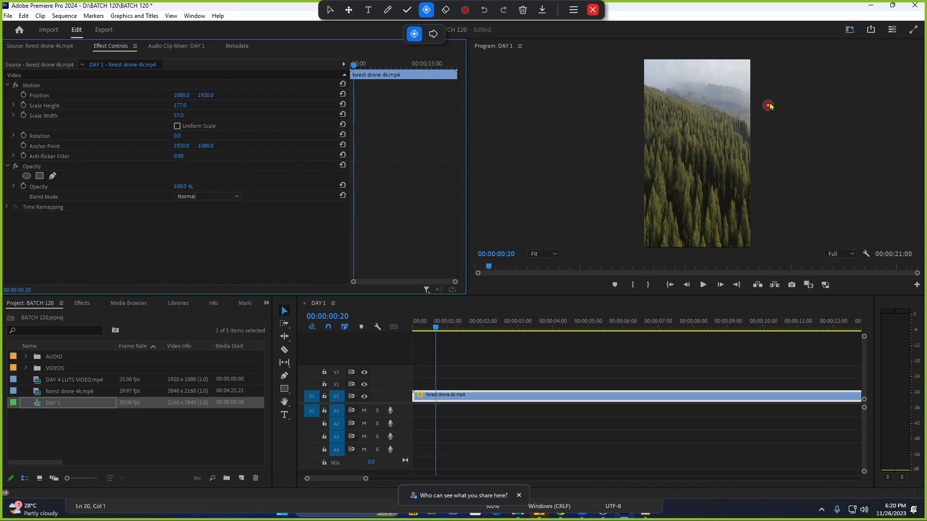
click(177, 126)
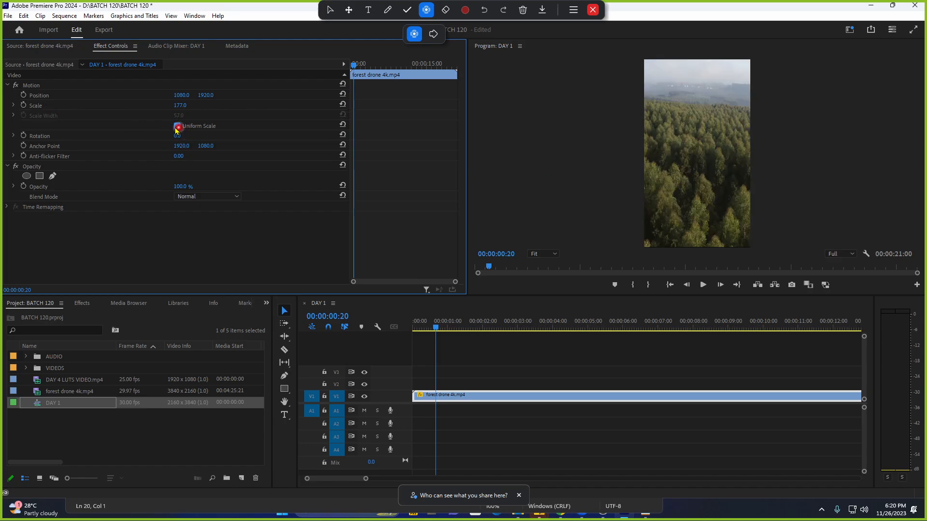
Scrub the clip's Scale up to 187, then select DAY 1 and dismiss its context menu.
mouse_move(179, 108)
mouse_down()
mouse_move(138, 109)
mouse_move(177, 111)
mouse_move(151, 112)
mouse_move(169, 115)
mouse_up()
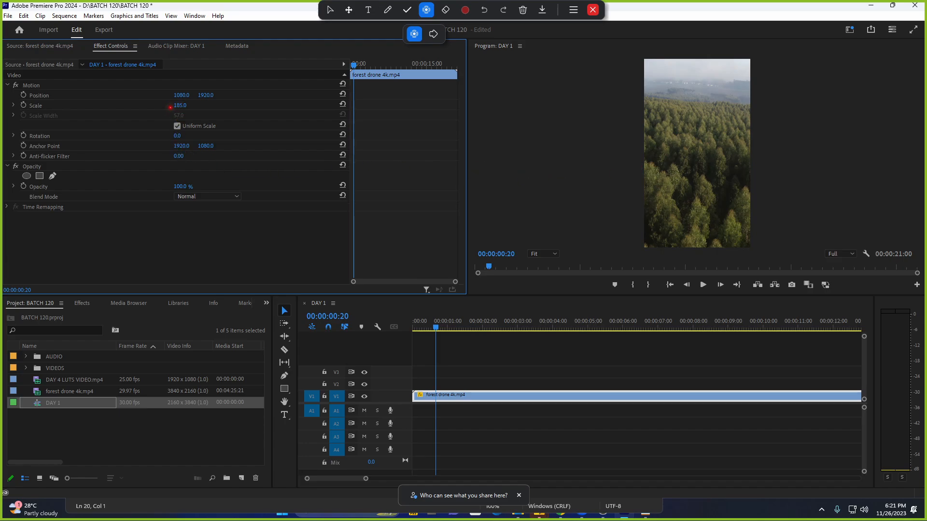
drag(170, 107, 174, 107)
click(90, 403)
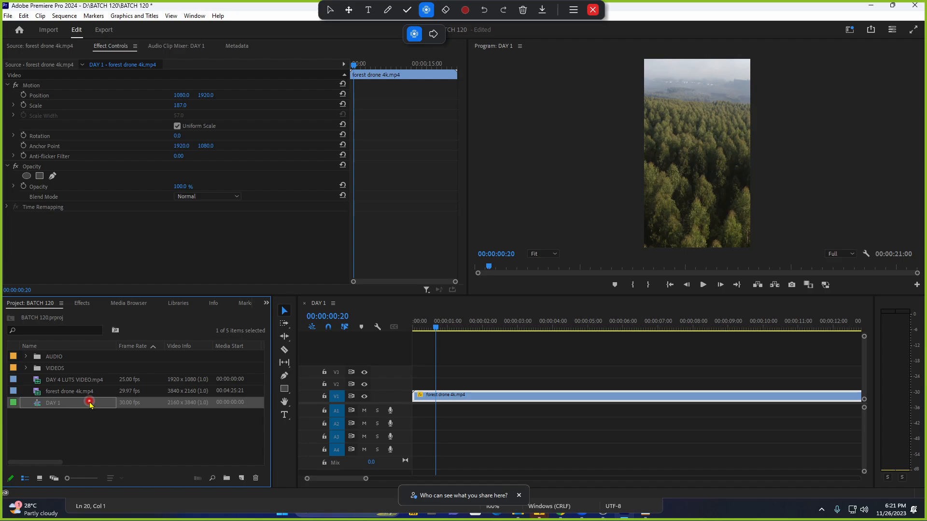
right_click(80, 408)
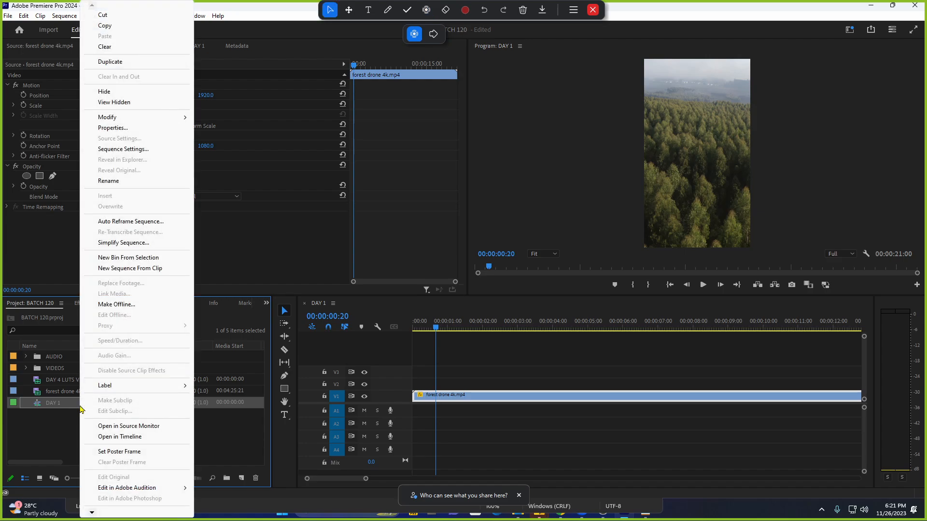
click(67, 410)
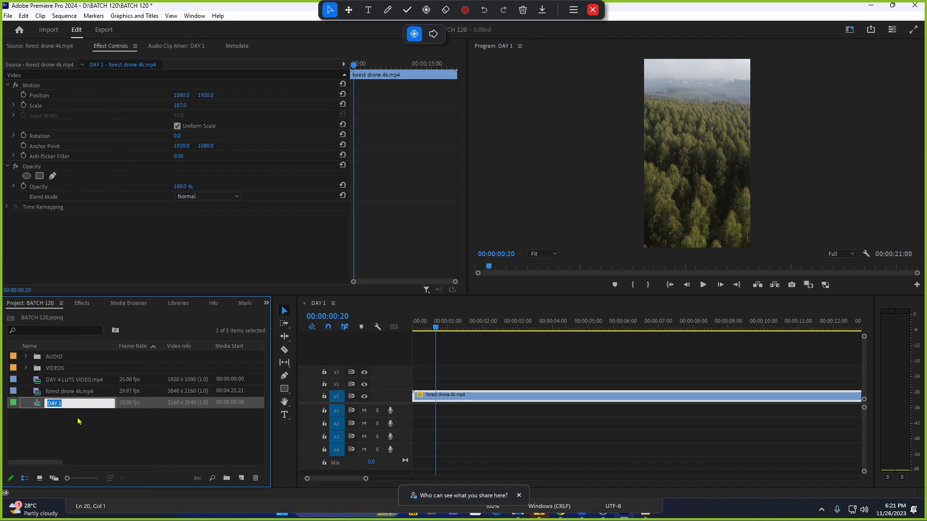
click(78, 419)
click(80, 406)
Select the DAY 1 sequence and open its Sequence Settings.
click(87, 420)
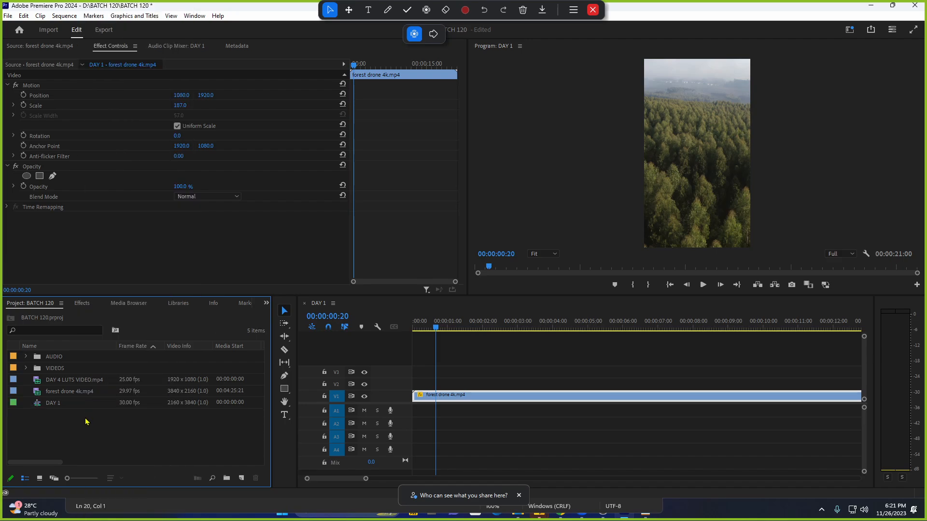
click(100, 403)
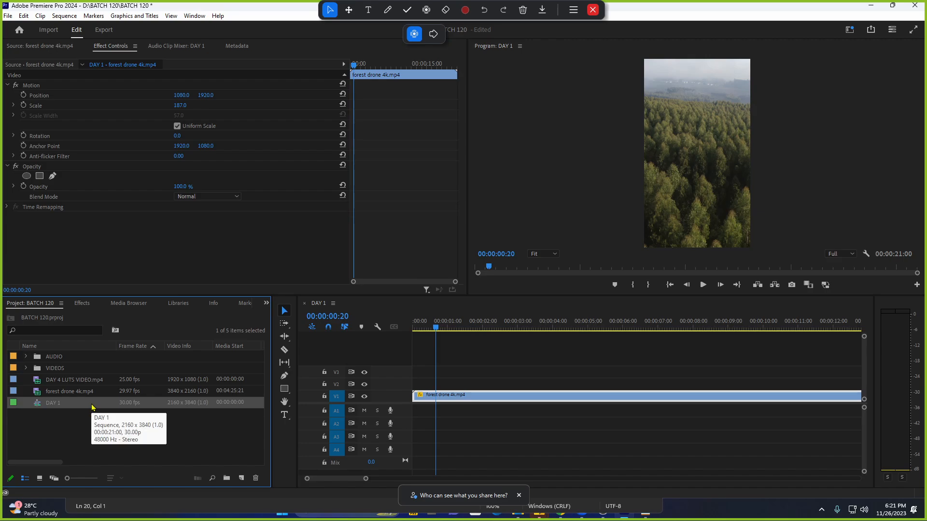
click(89, 425)
click(87, 407)
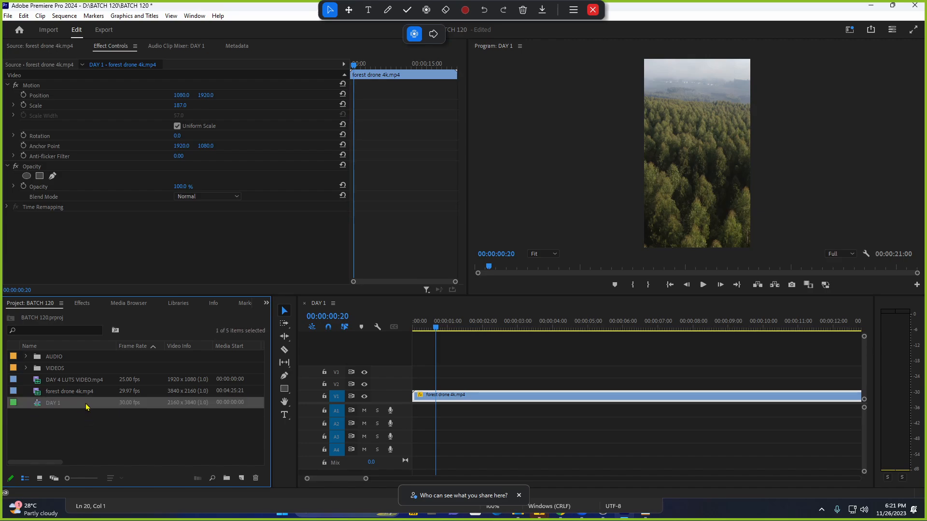
right_click(80, 407)
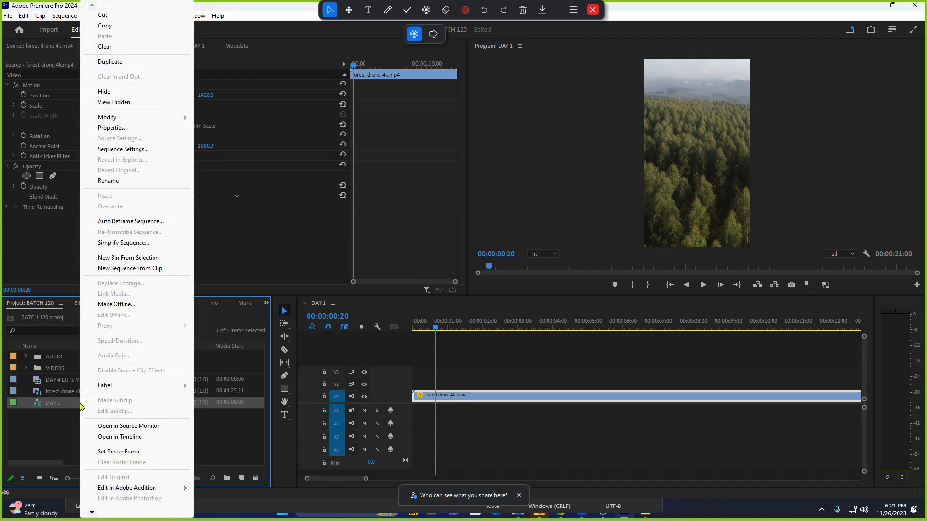
key(Escape)
right_click(82, 407)
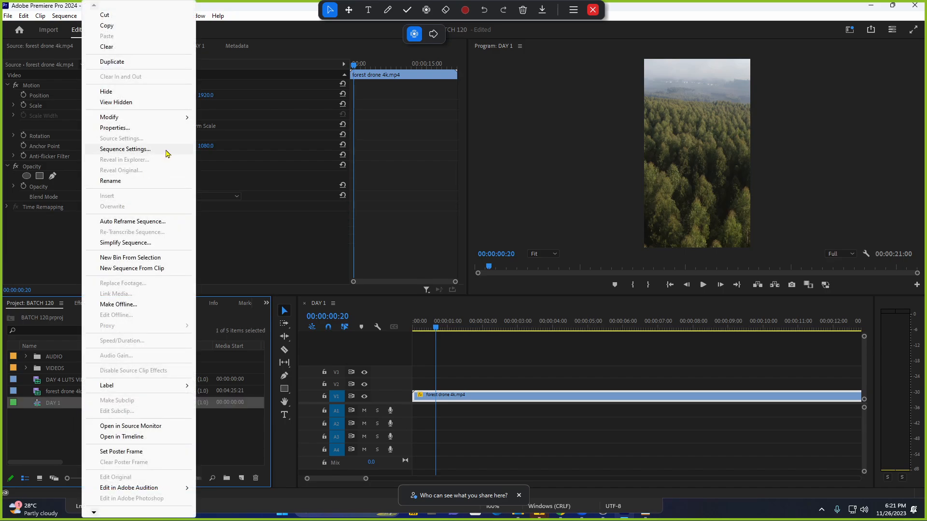
click(167, 154)
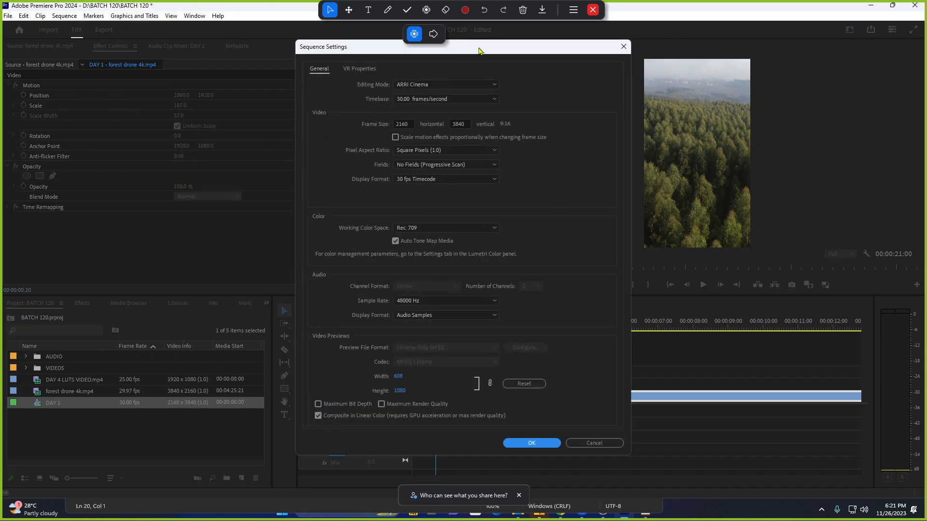
Enter a frame size of 3840 x 2160 and apply it.
drag(478, 48, 443, 63)
click(370, 138)
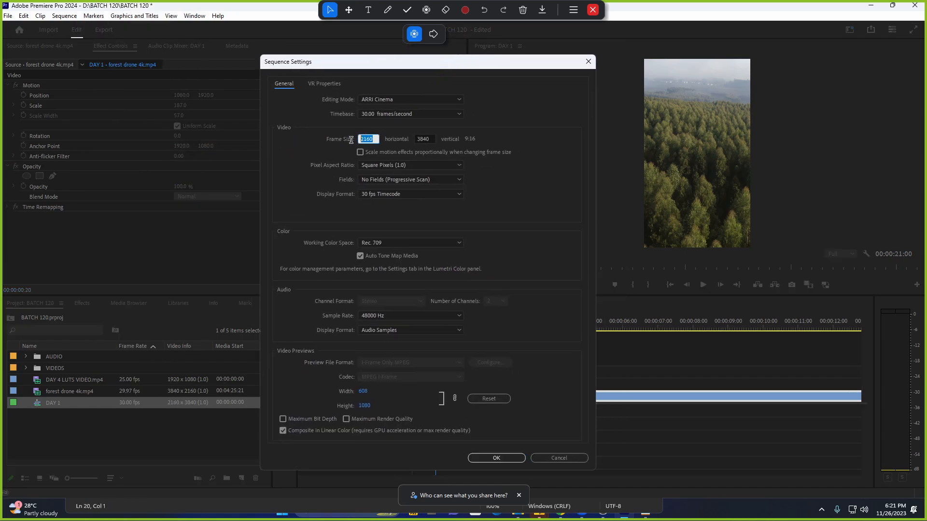
click(420, 138)
click(370, 138)
text(3840)
key(Tab)
text(2)
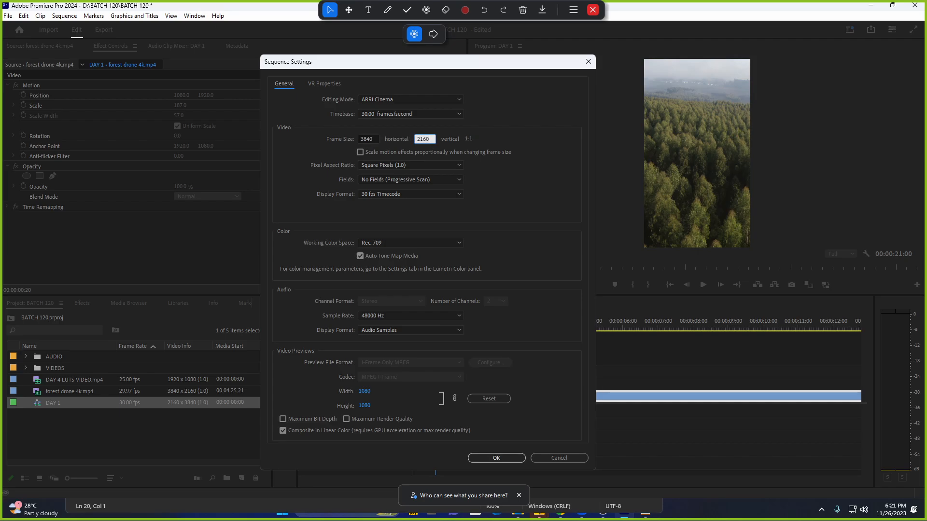
click(524, 138)
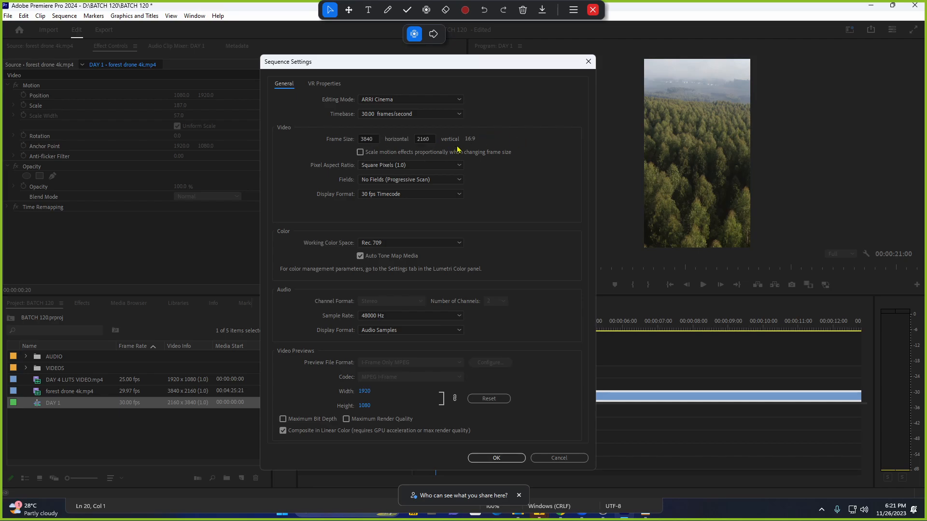
click(496, 458)
Confirm deleting previews, reset the clip's Scale to 100, and preview playback briefly.
click(476, 281)
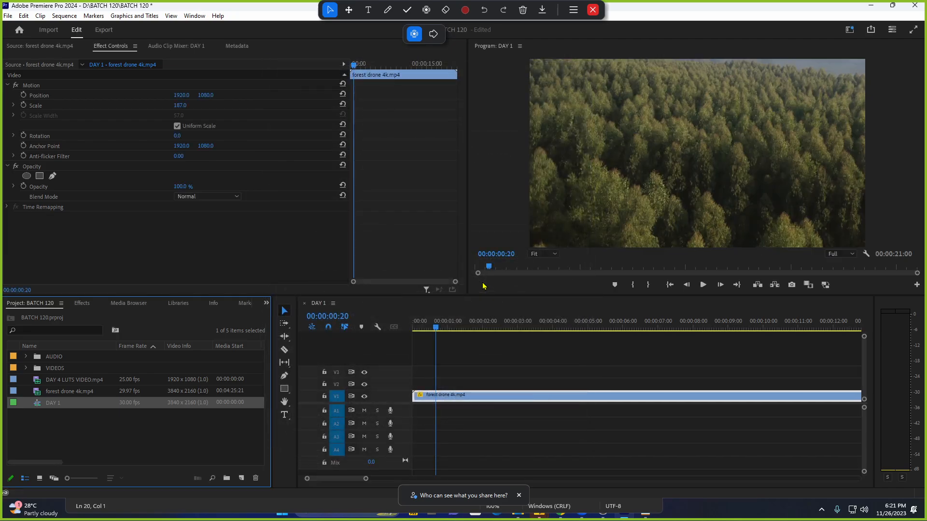
drag(178, 107, 202, 105)
click(343, 105)
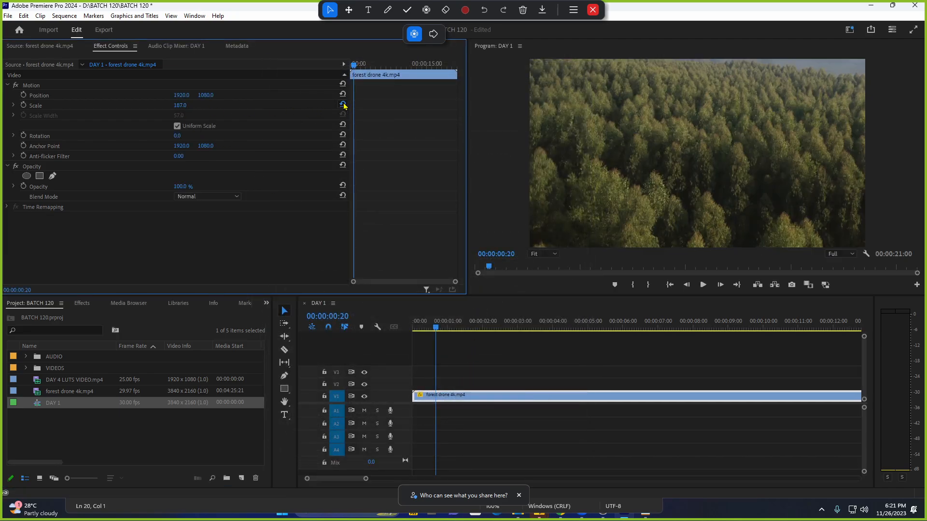
key(space)
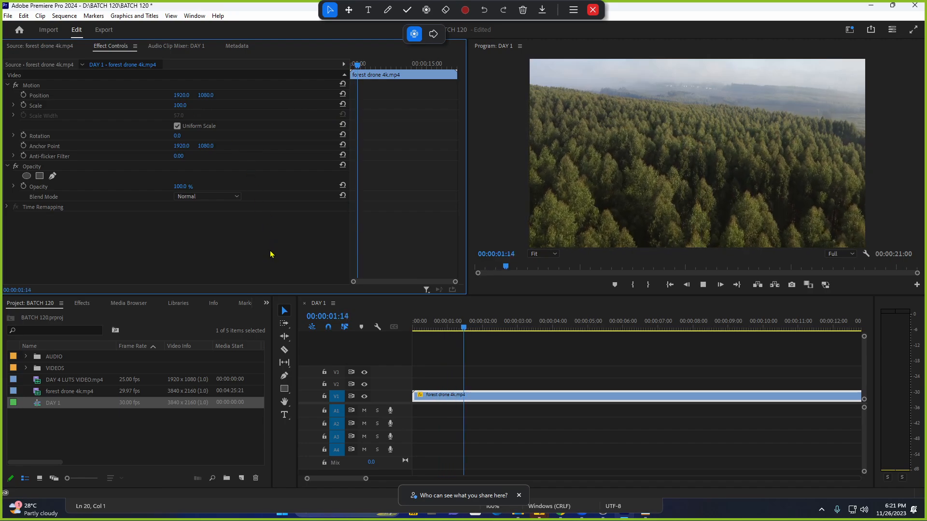
key(space)
Open DAY 1's Sequence Settings and close them unchanged, then reselect the sequence.
right_click(92, 407)
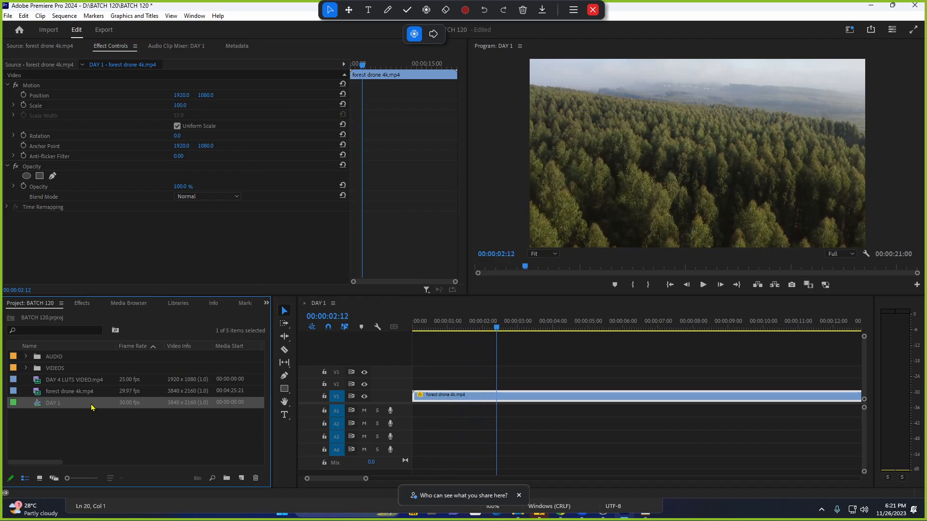
click(142, 151)
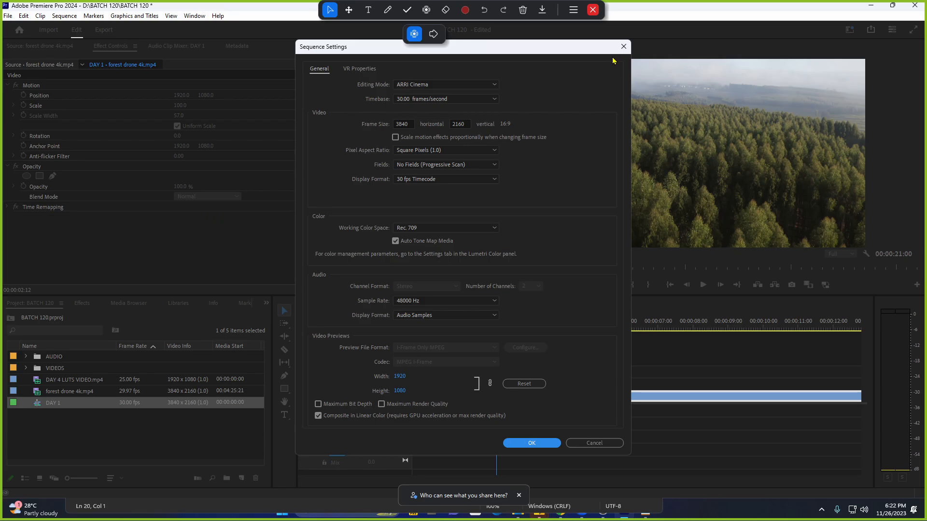
click(624, 46)
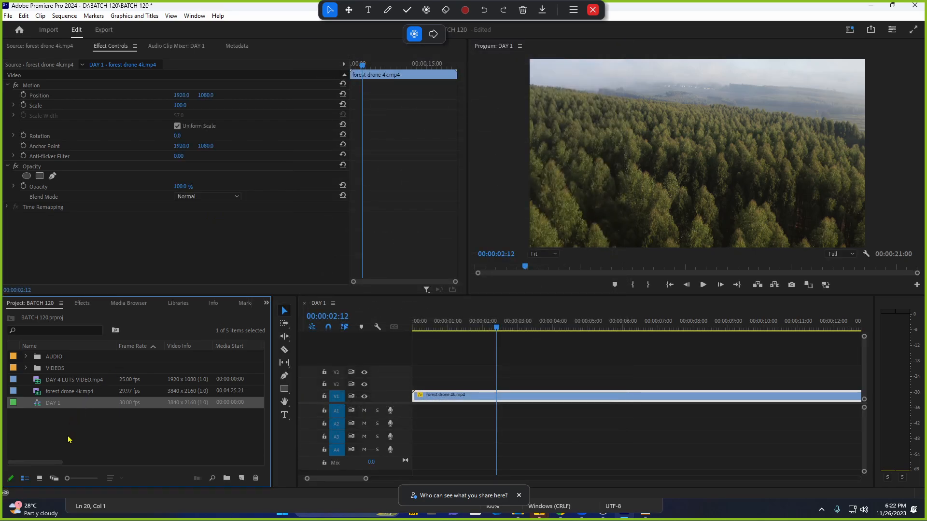
click(69, 432)
click(82, 408)
click(74, 413)
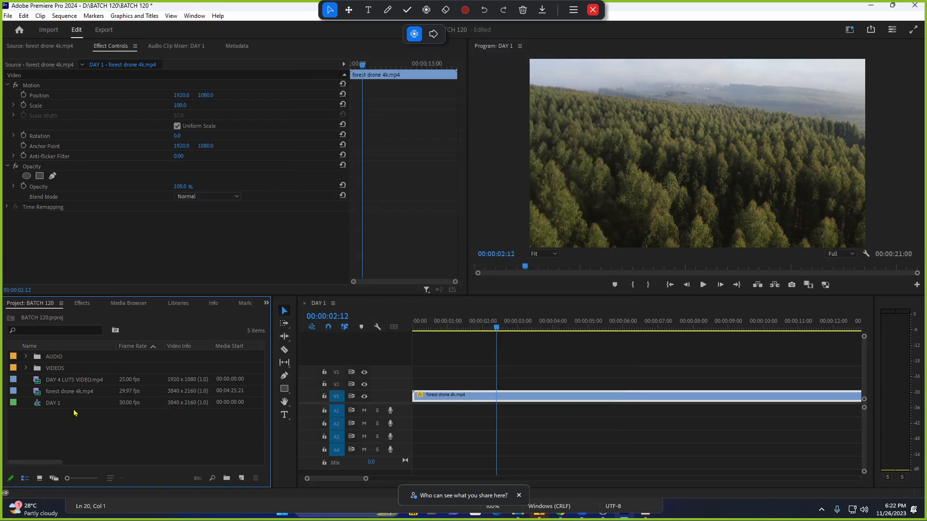
click(77, 403)
click(76, 422)
click(78, 404)
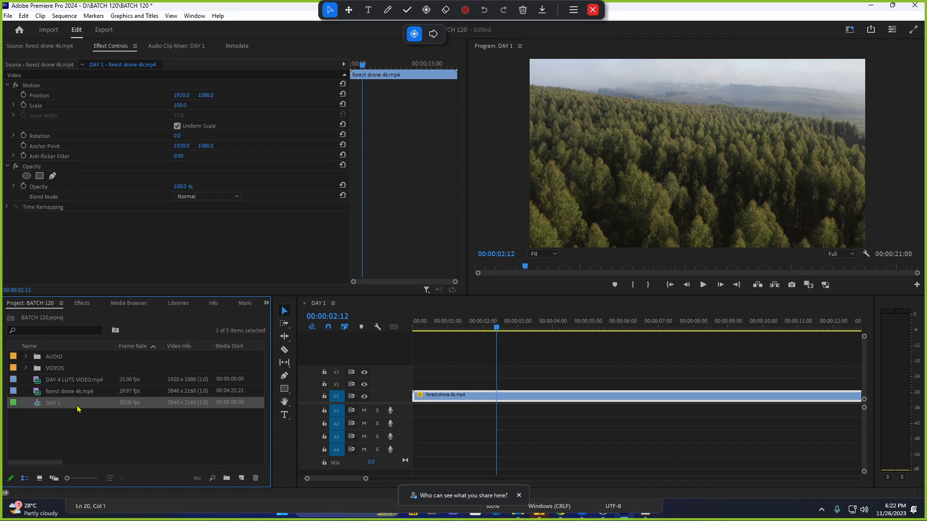
In DAY 1's Sequence Settings, enter 1920 x 1080 and apply it.
right_click(80, 406)
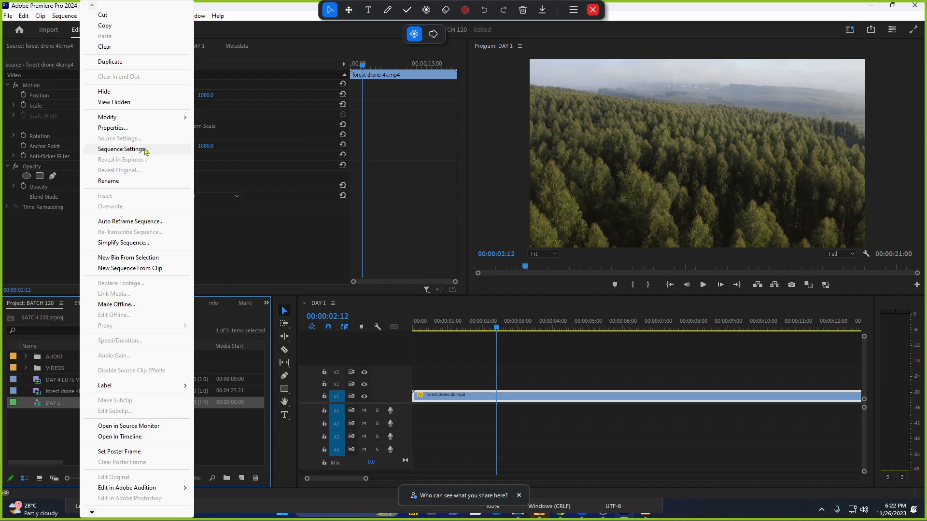
click(155, 154)
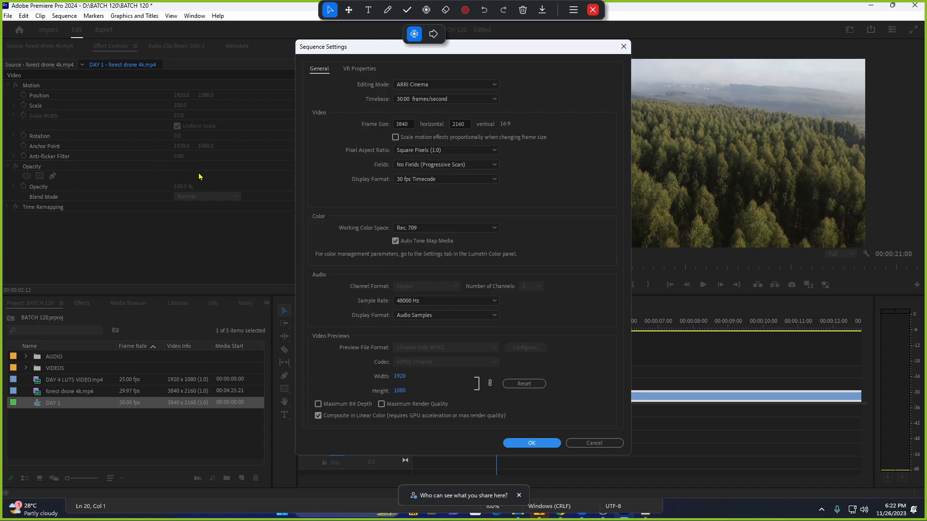
click(409, 125)
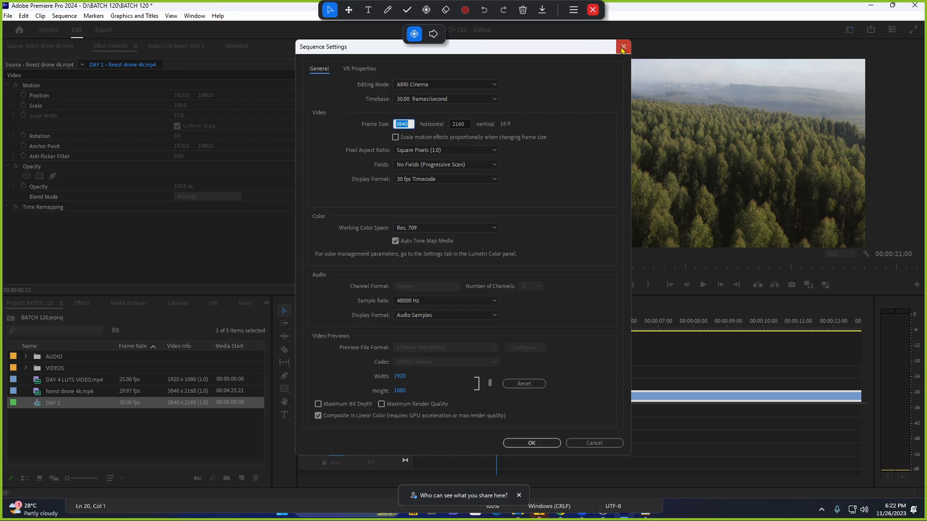
click(623, 48)
right_click(95, 403)
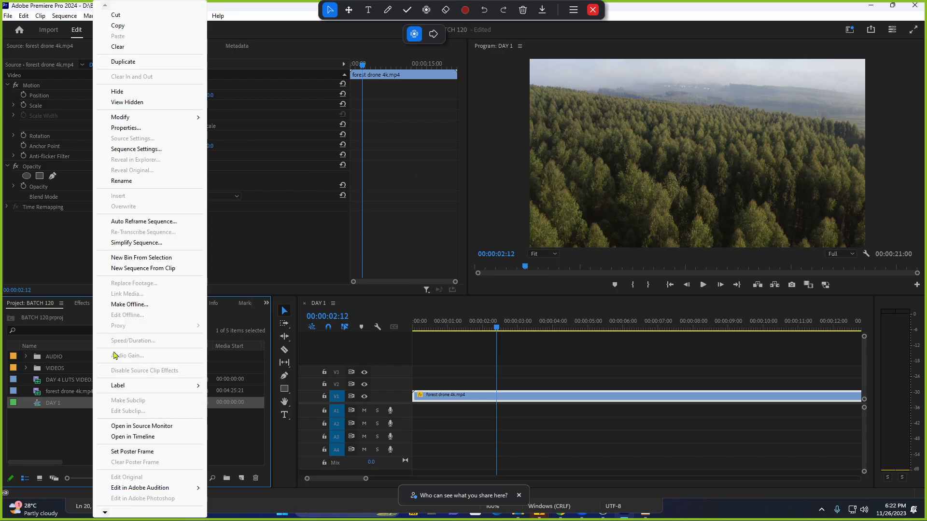
click(145, 150)
text(1920)
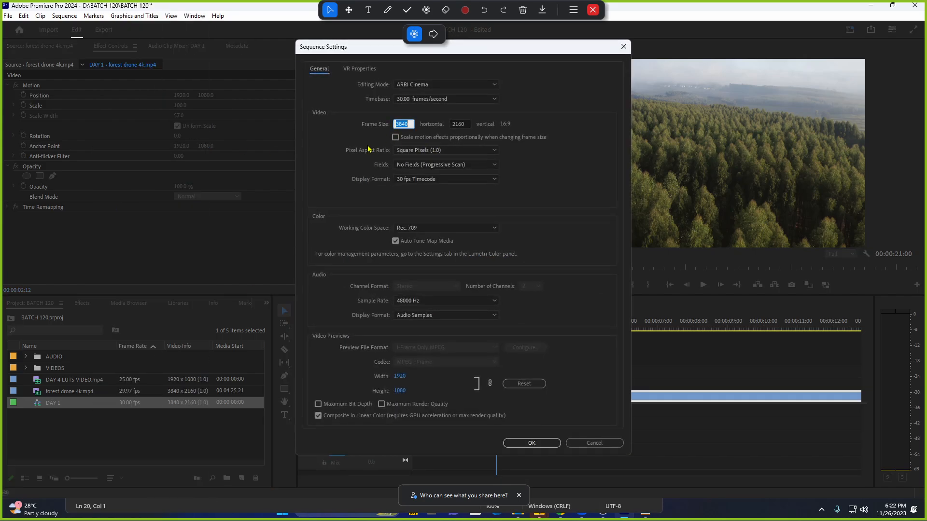
key(Tab)
text(108)
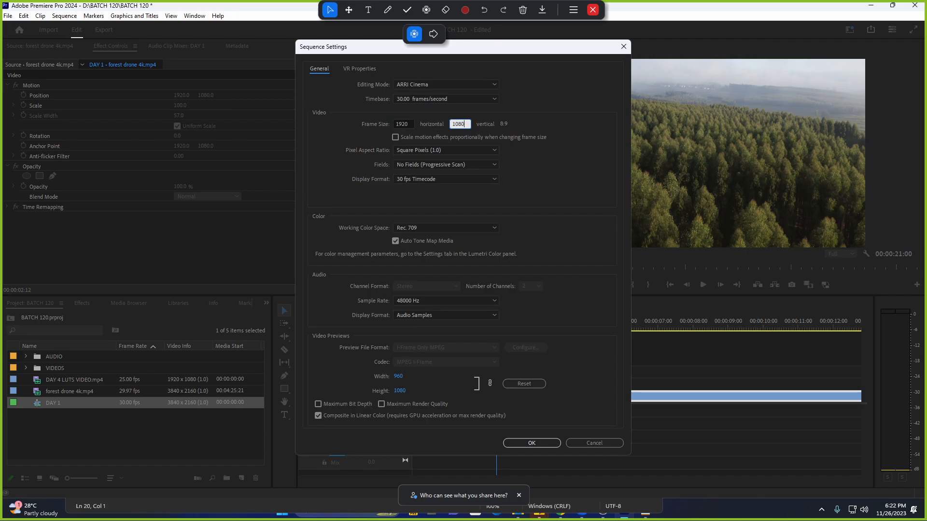
click(531, 443)
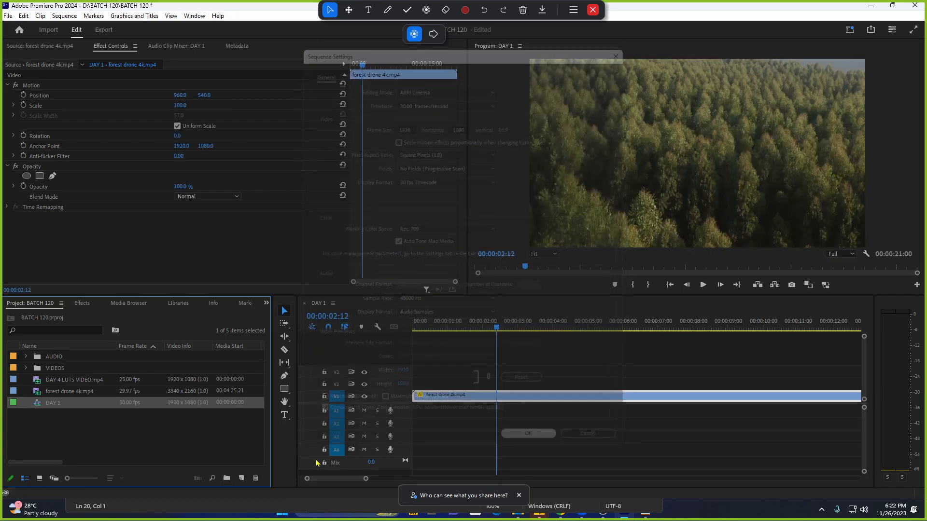
Play DAY 1 briefly, then load forest drone 4k.mp4 into the Source Monitor.
click(152, 432)
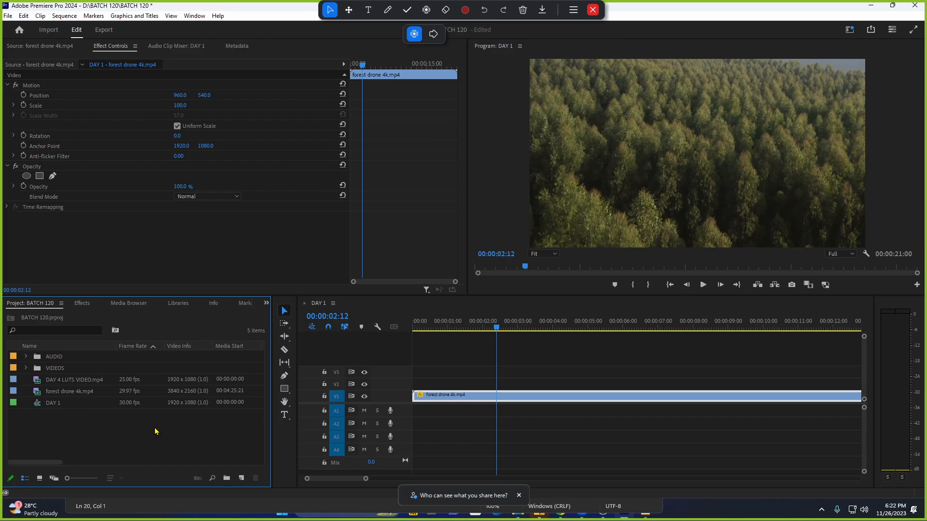
click(169, 406)
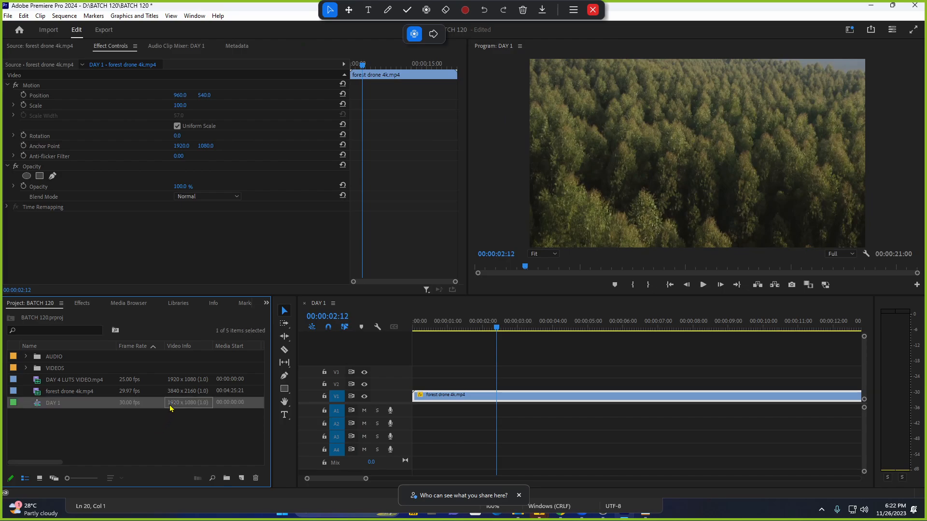
click(165, 413)
click(175, 405)
key(space)
key(space)
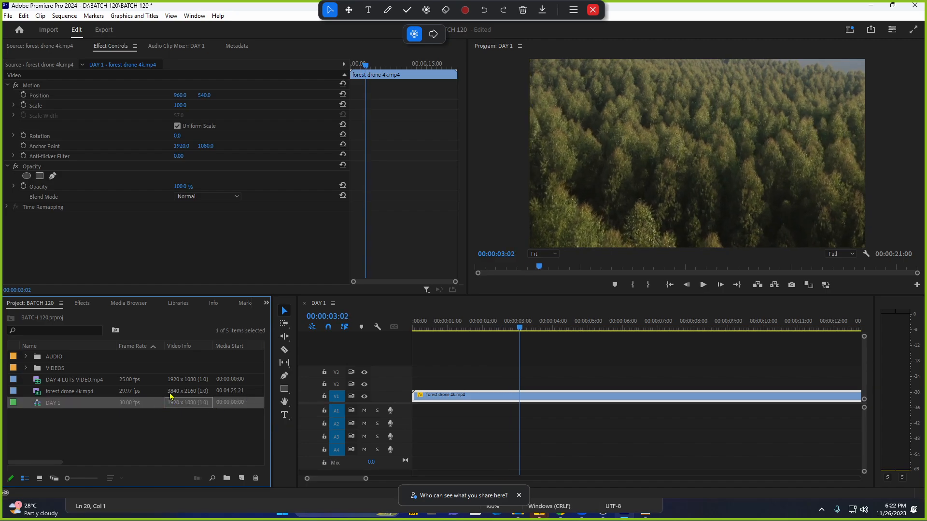
click(175, 393)
click(178, 401)
click(181, 394)
click(182, 401)
click(184, 391)
double_click(14, 393)
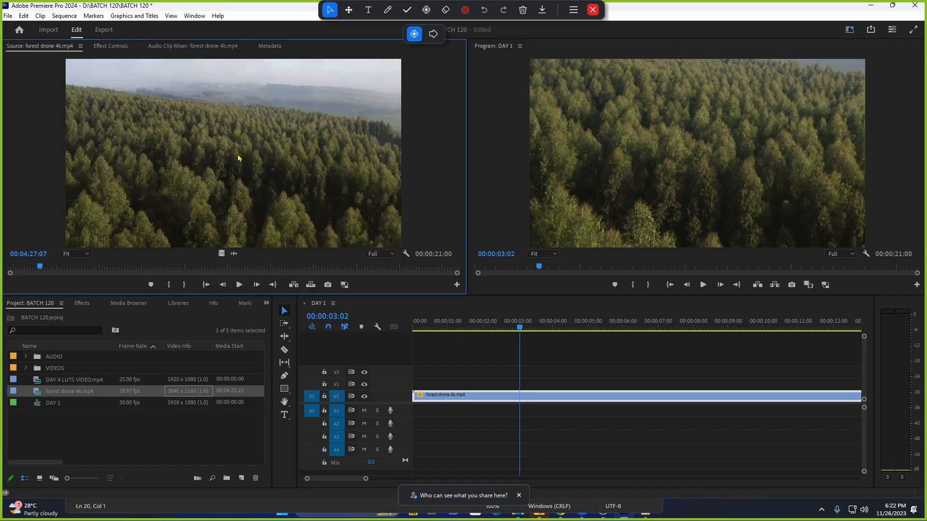
Replace the V1 clip with the forest drone video only and play from the start.
click(484, 398)
key(Delete)
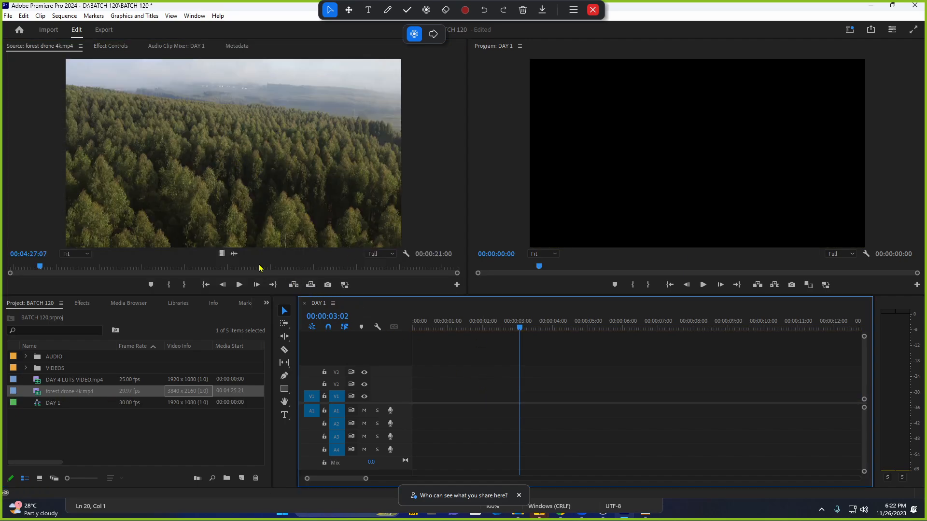
drag(220, 253, 415, 396)
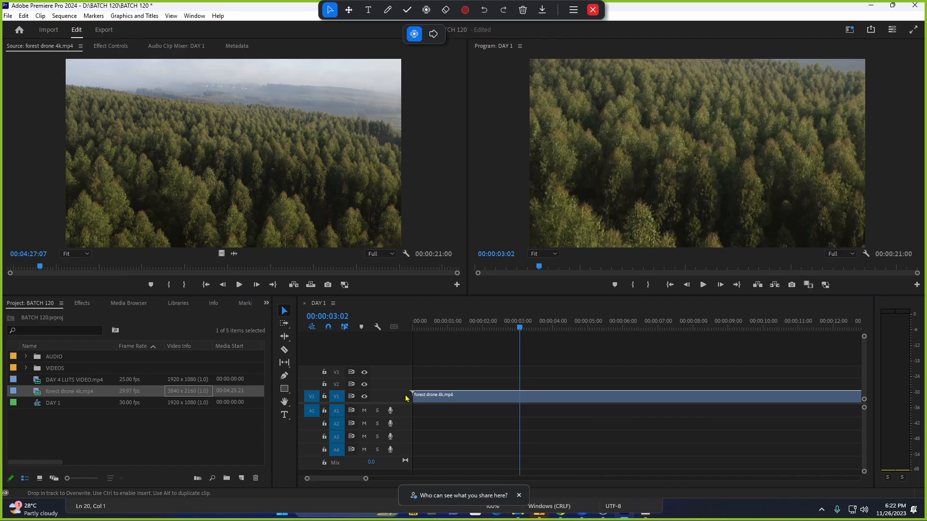
click(433, 330)
key(space)
click(194, 403)
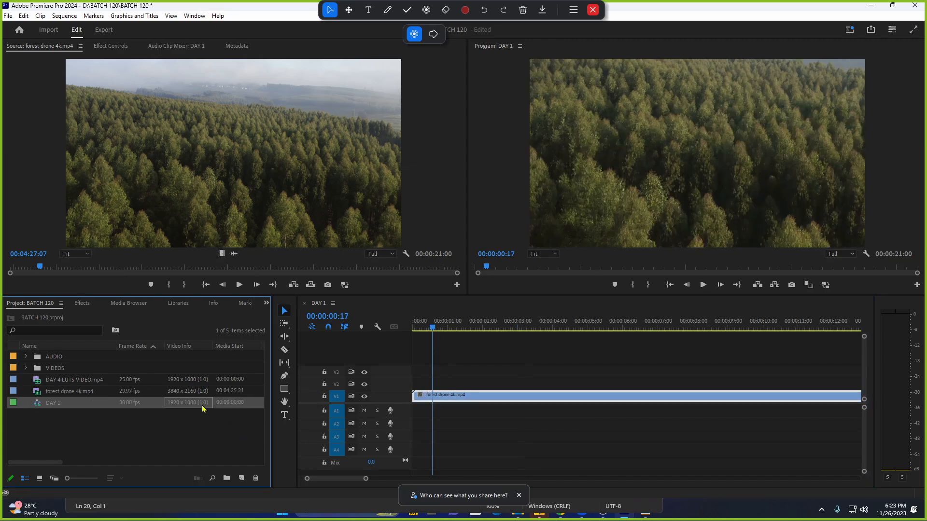
right_click(502, 400)
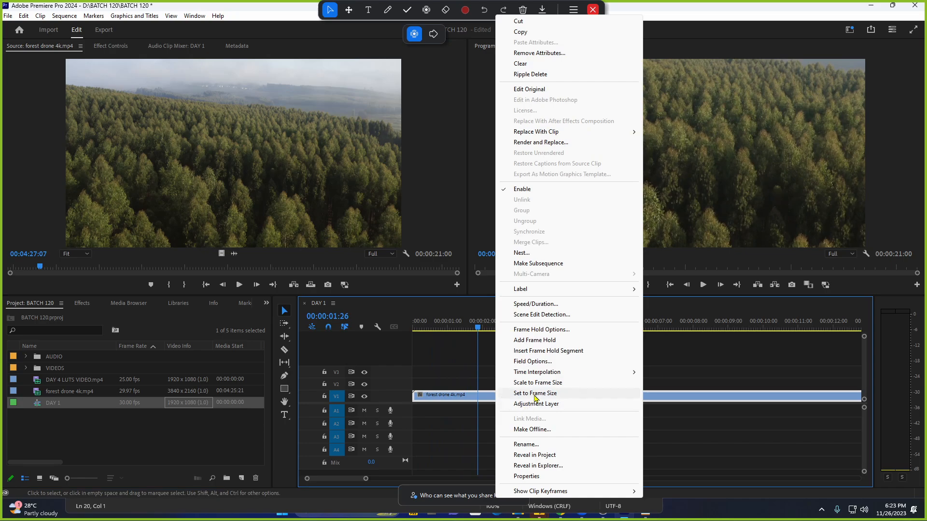
click(485, 395)
click(415, 365)
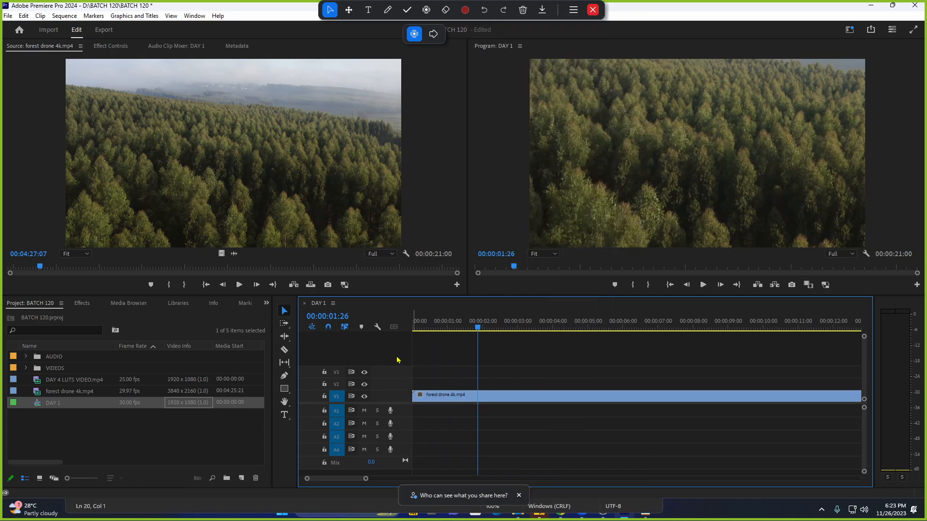
click(193, 404)
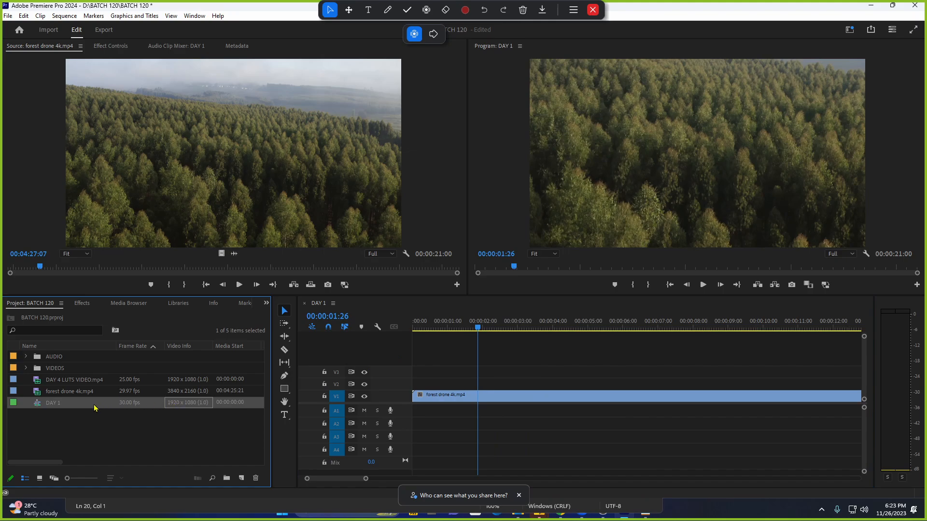
click(185, 392)
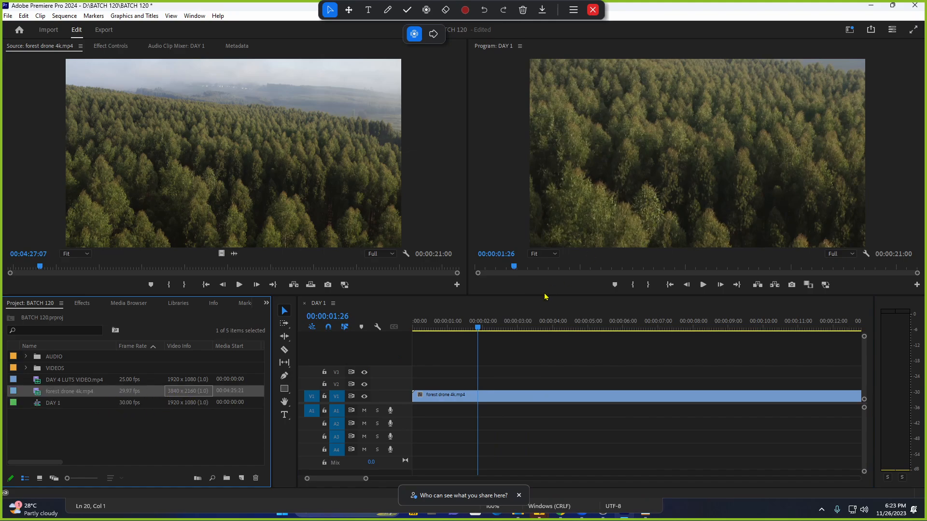
click(221, 413)
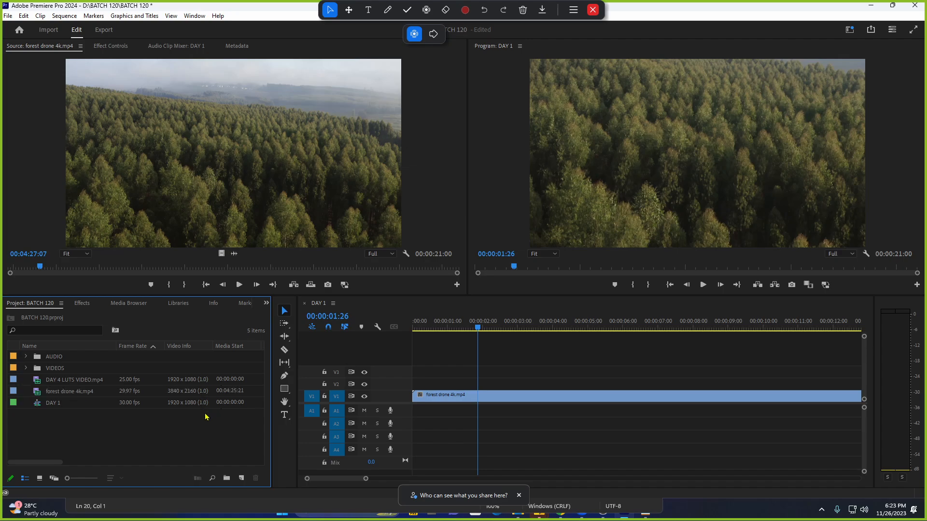
click(192, 407)
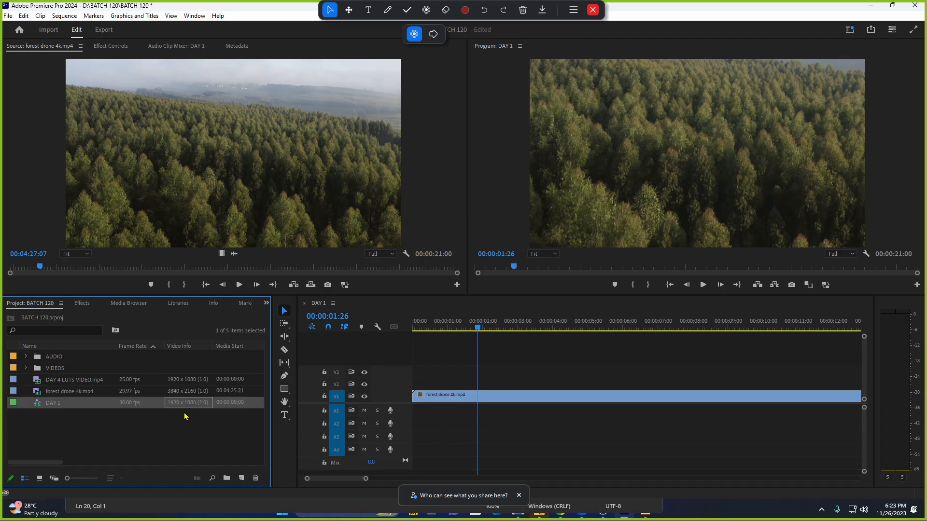
click(192, 396)
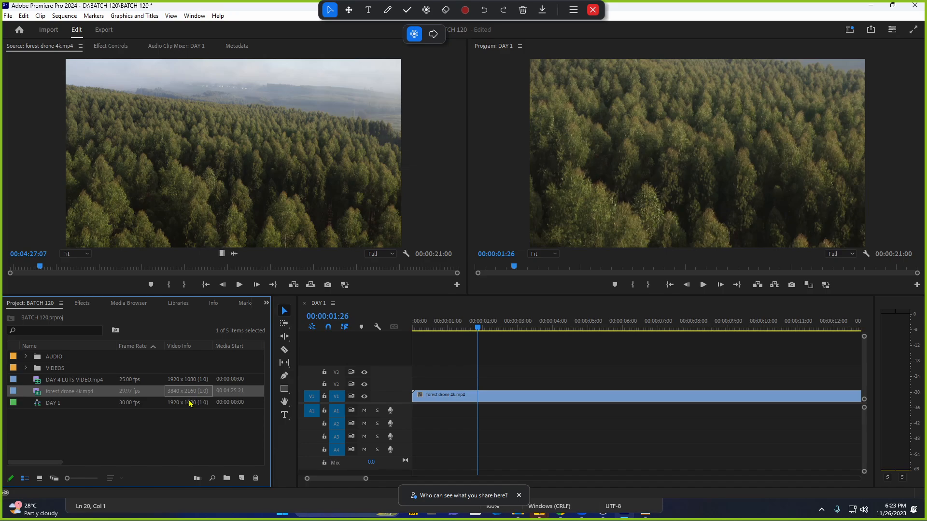
click(190, 407)
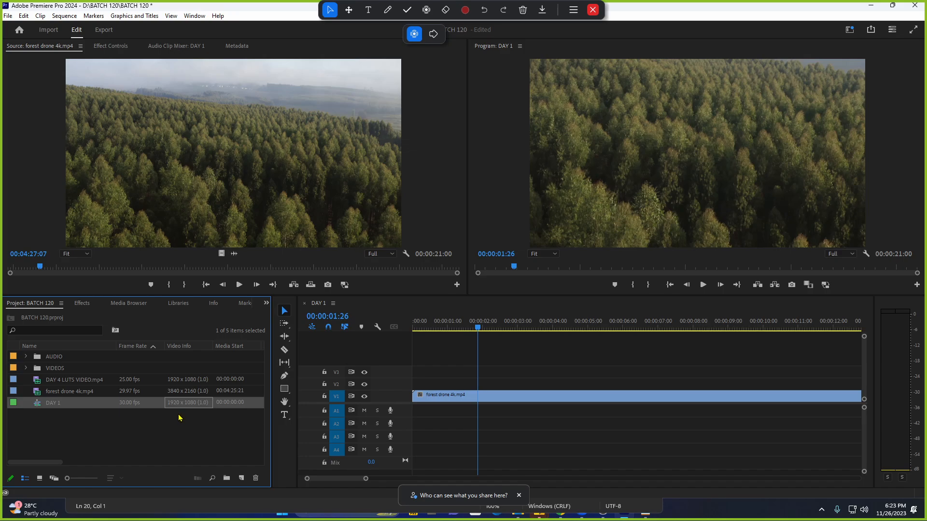
Enter 3840 x 2160 as the DAY 1 frame size in Sequence Settings.
right_click(94, 406)
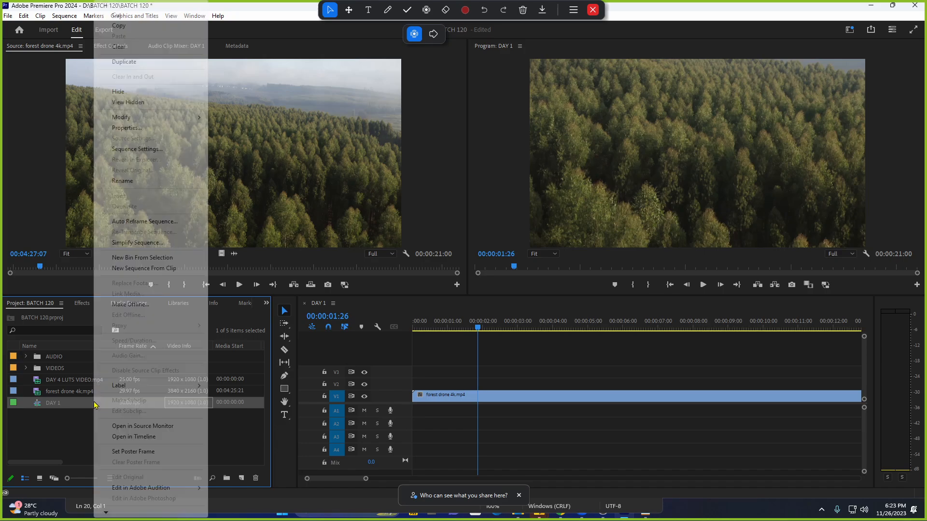
click(168, 151)
click(409, 124)
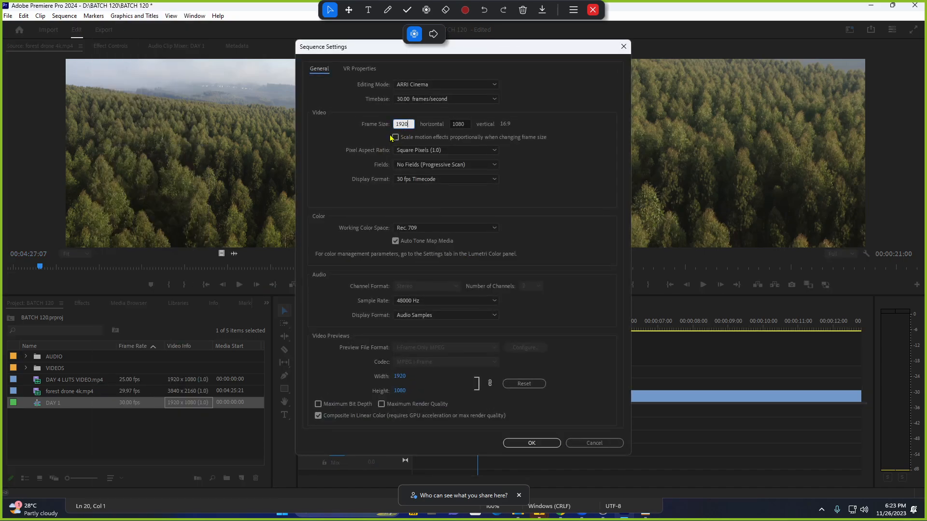
text(3840)
key(Tab)
text(2)
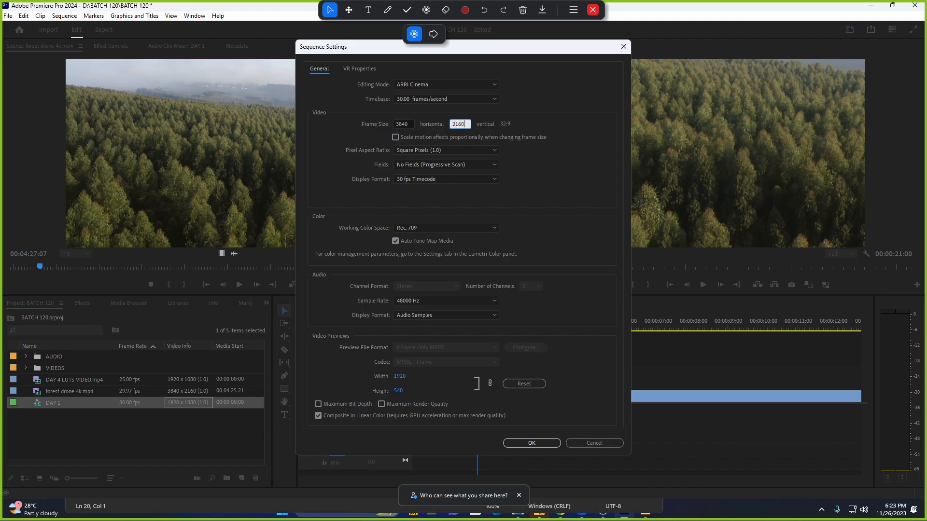
click(548, 134)
Apply the 3840 x 2160 frame size, then cancel an attempted rename of DAY 1.
click(413, 124)
click(525, 444)
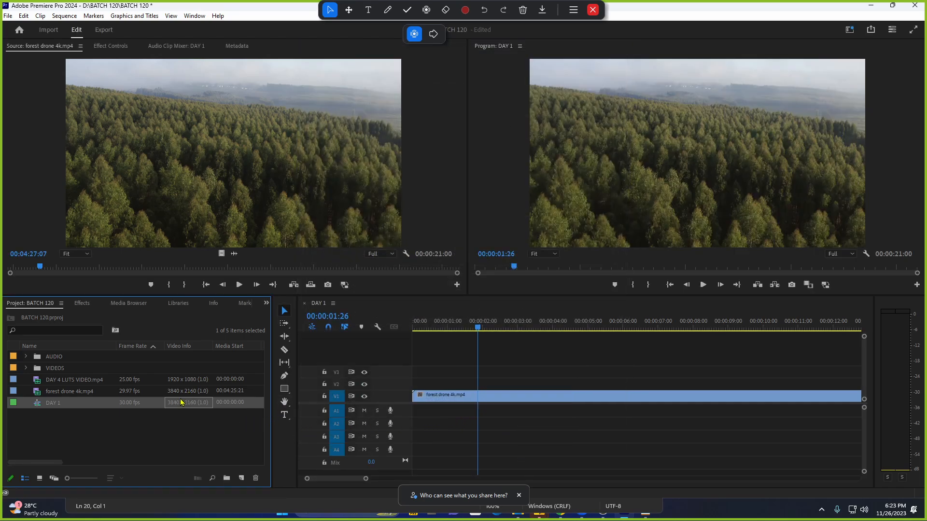
click(99, 403)
right_click(100, 403)
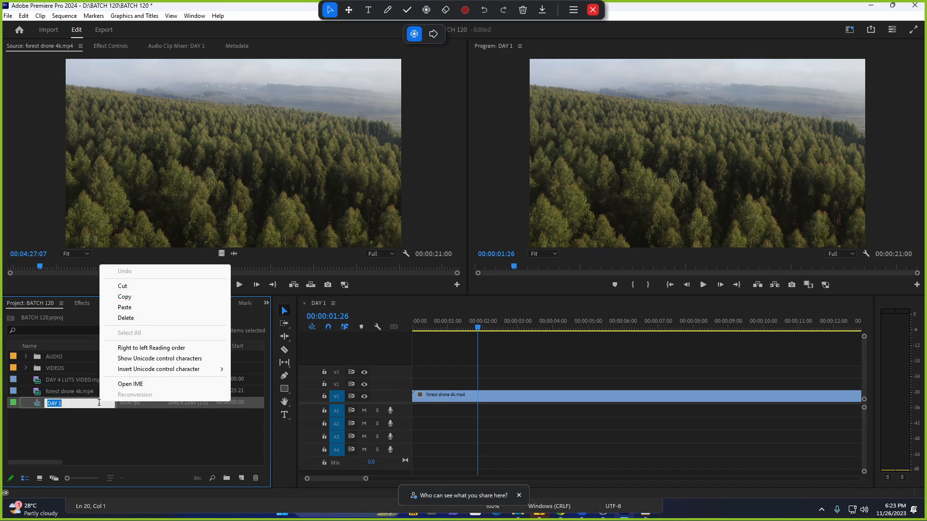
click(158, 412)
Select the forest drone 4k.mp4 and DAY 4 LUTS VIDEO.mp4 items, then clear the project selection.
click(184, 395)
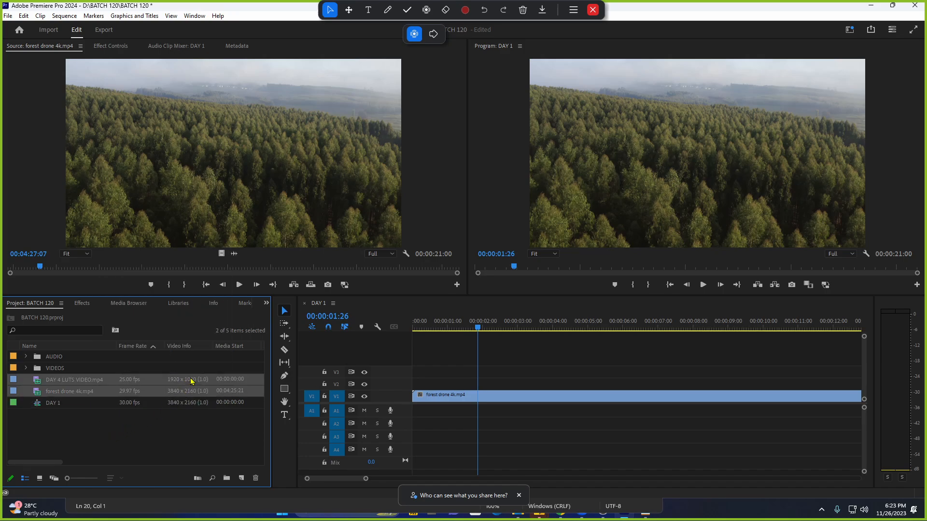
shift+click(191, 382)
click(193, 410)
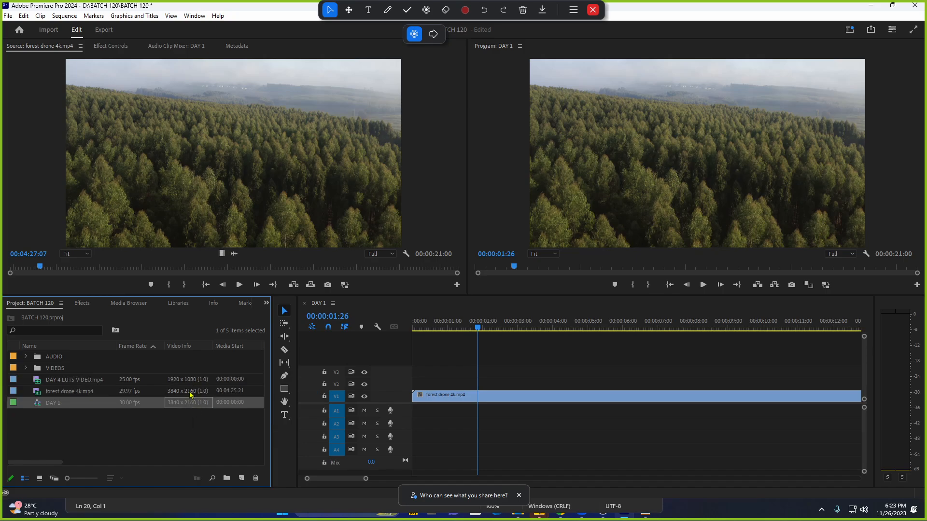
click(192, 392)
click(191, 381)
click(194, 424)
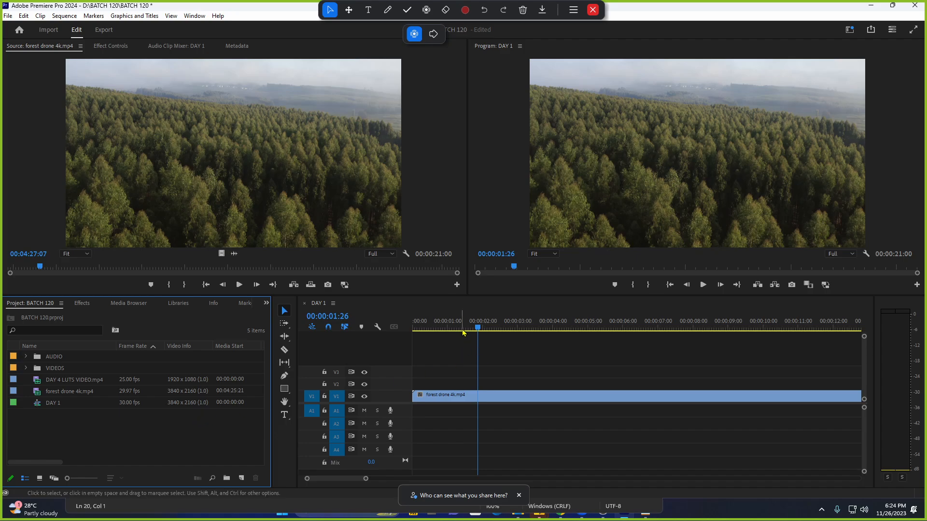
Return the DAY 1 playhead to 00:00:00:00, reselect DAY 1, and dismiss the sharing notification.
key(Home)
click(103, 405)
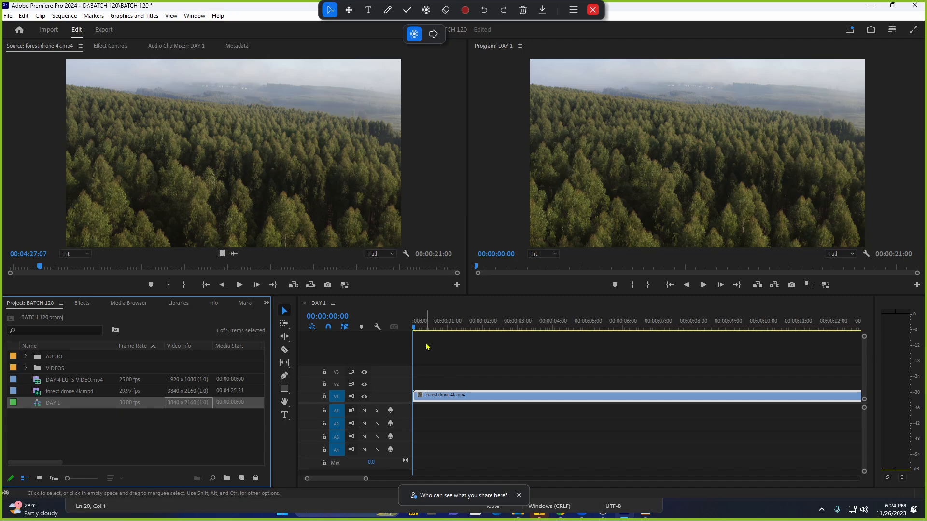
key(Home)
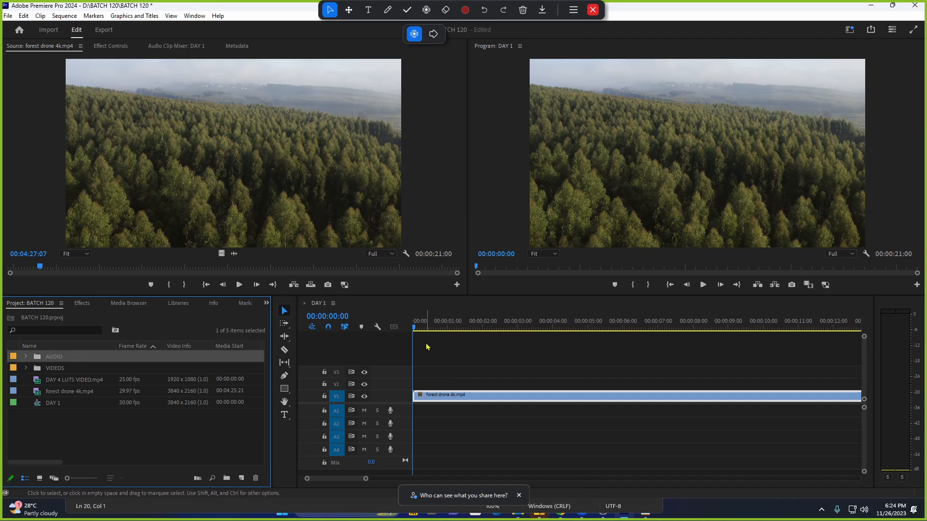
click(149, 404)
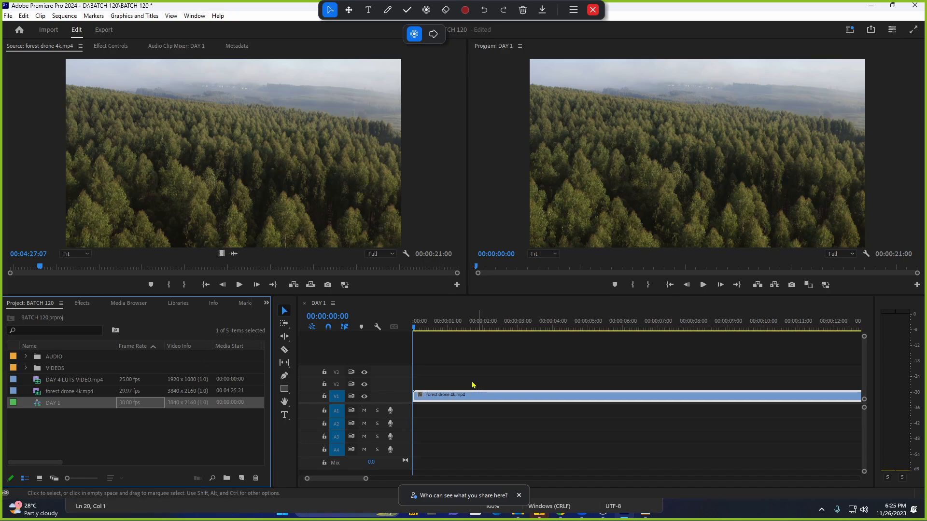
click(456, 405)
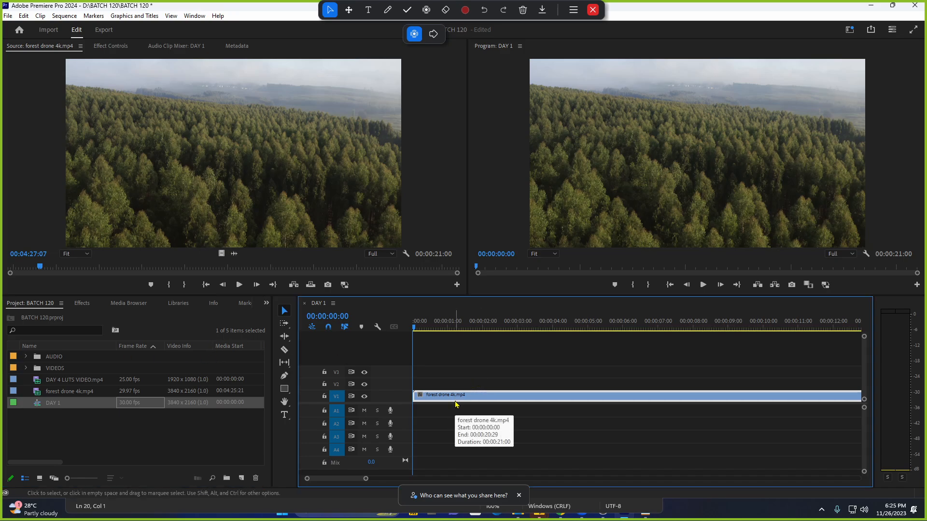
click(519, 496)
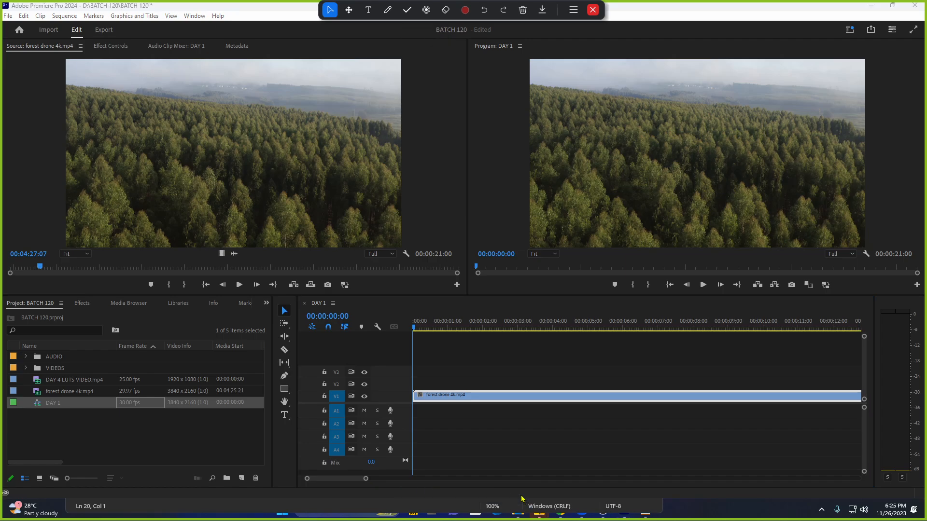
click(372, 506)
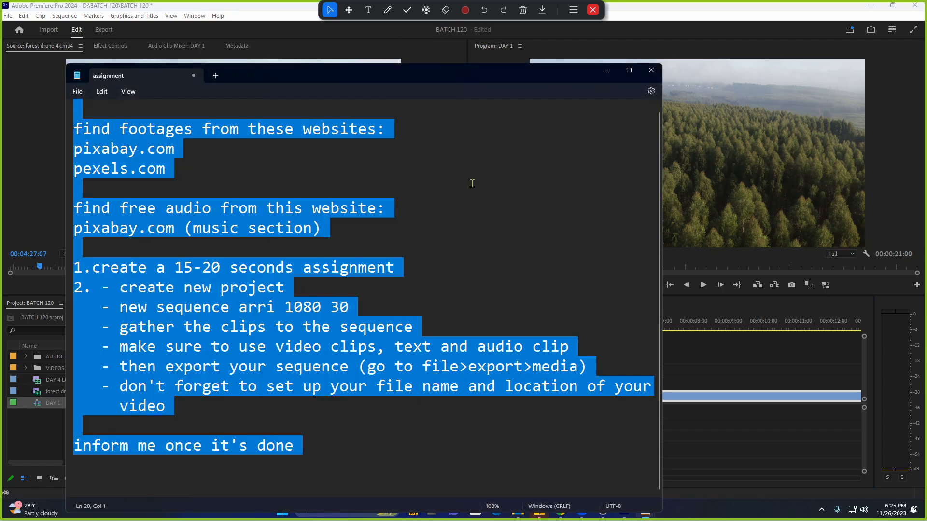
click(608, 70)
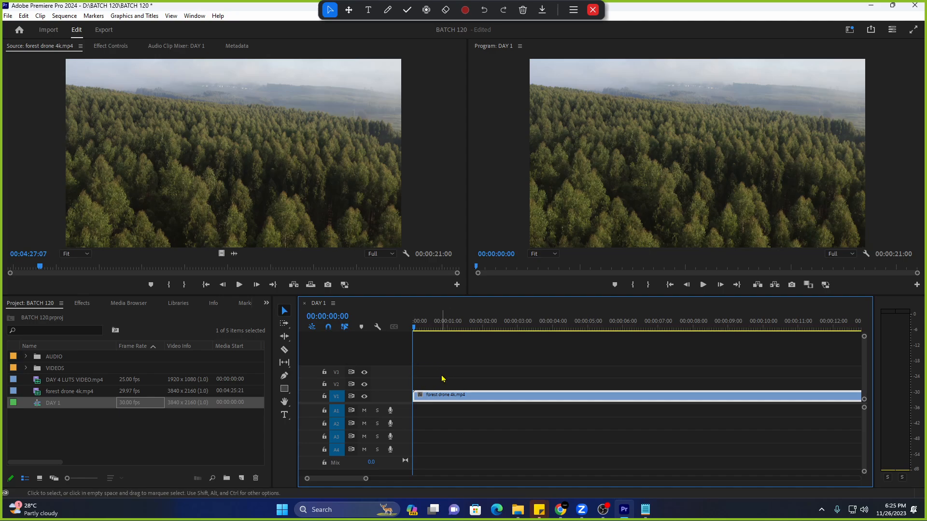
Open DAY 1's Sequence Settings from its context menu and close them unchanged.
right_click(76, 405)
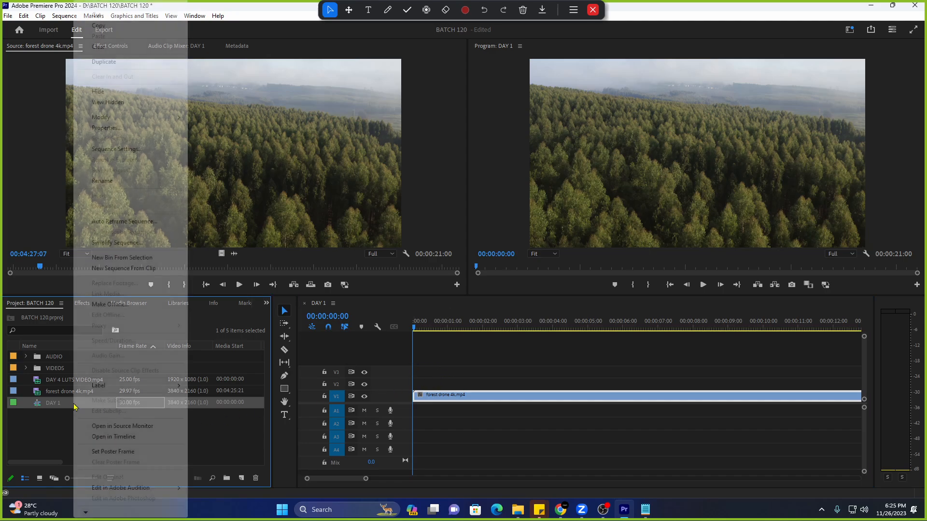
click(126, 149)
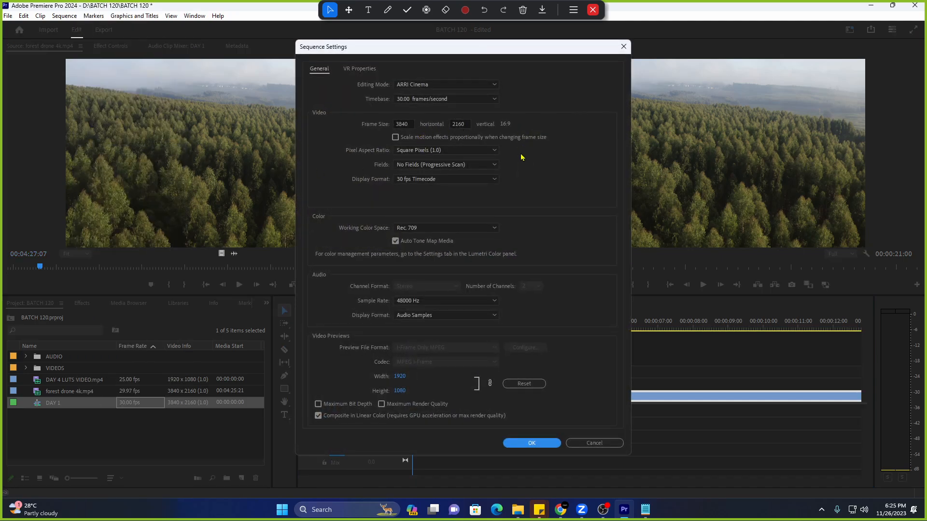
click(622, 47)
click(201, 459)
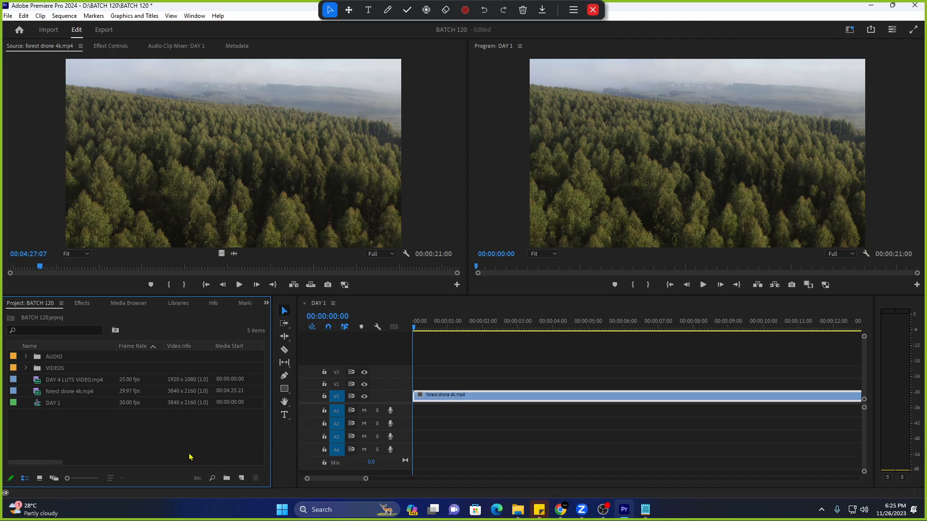
Reopen DAY 1's Sequence Settings, verify the 3840 x 2160 frame size, and apply with OK.
right_click(86, 407)
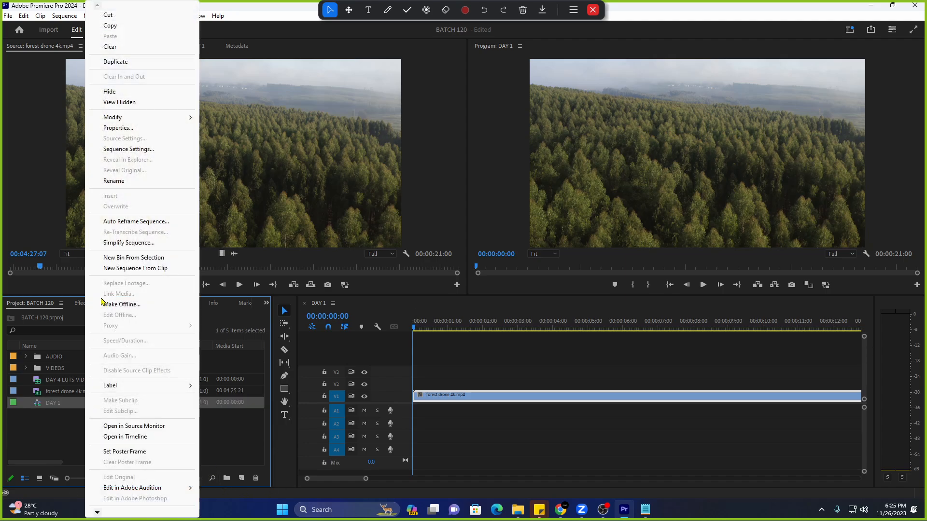
click(126, 149)
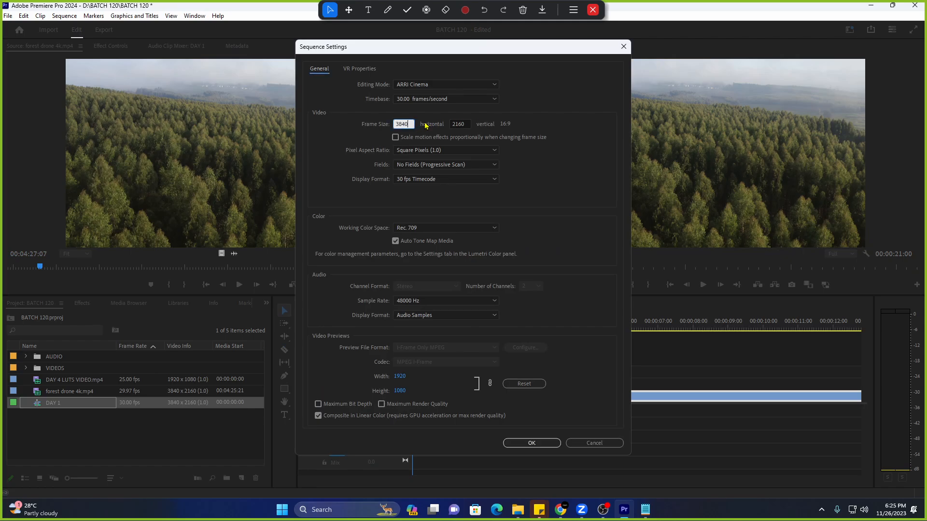
click(464, 124)
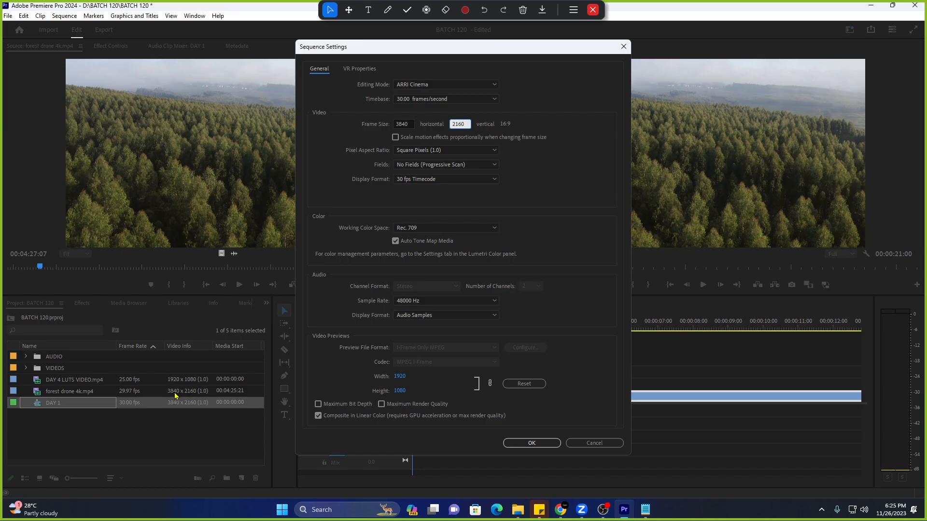
click(407, 124)
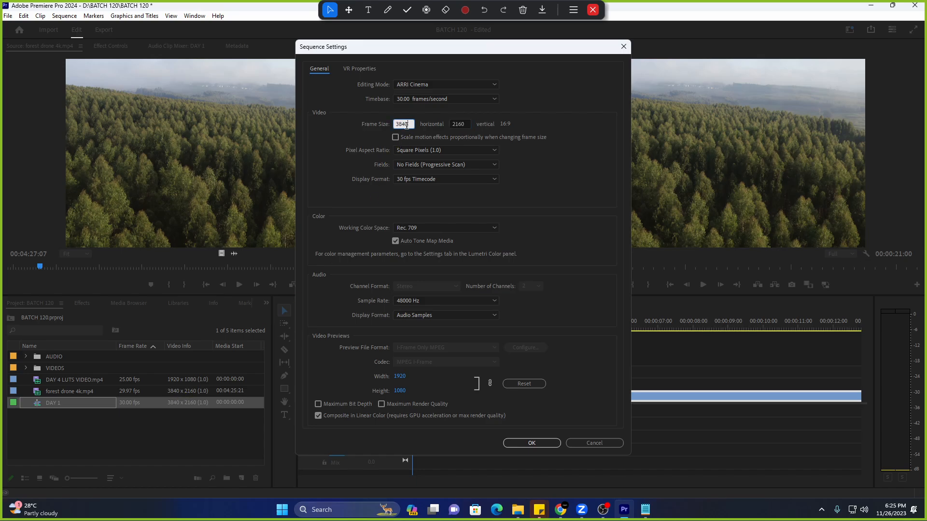
click(464, 123)
click(522, 126)
click(541, 442)
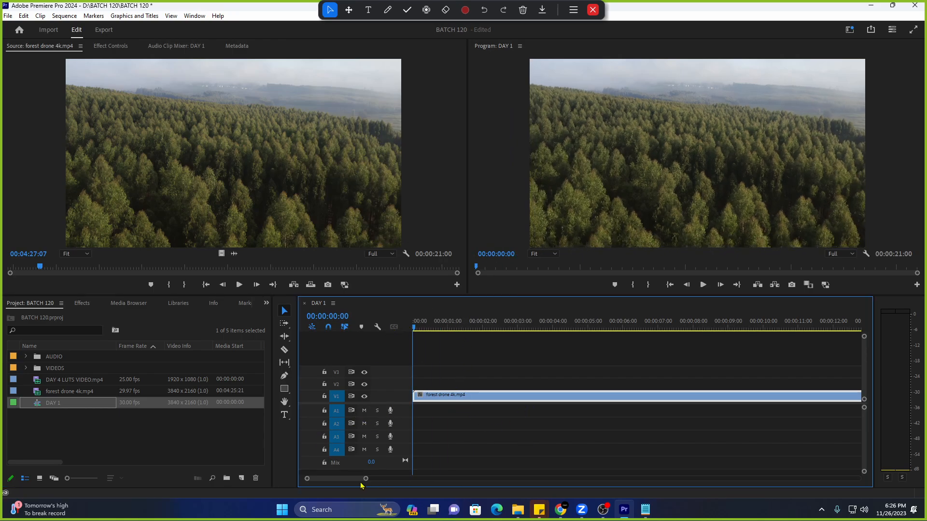
Widen the timeline zoom bar, lower the video/audio track divider, and bring up Notepad.
mouse_move(366, 478)
mouse_down()
mouse_move(392, 480)
mouse_move(378, 479)
mouse_up()
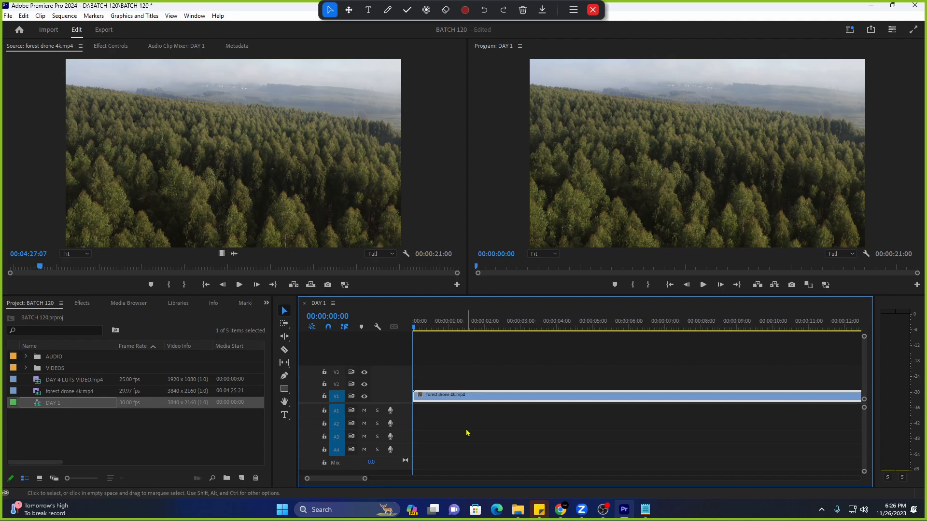
drag(403, 403, 400, 412)
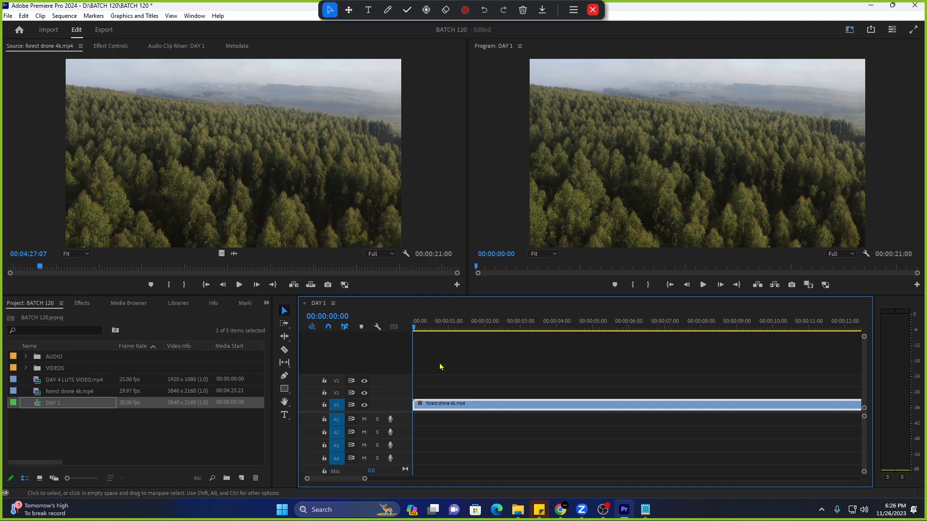
click(850, 29)
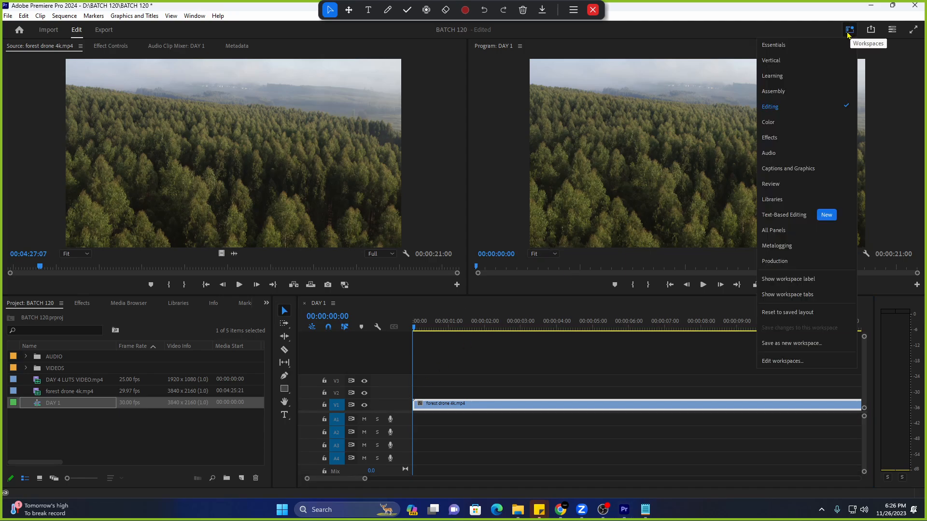
click(647, 512)
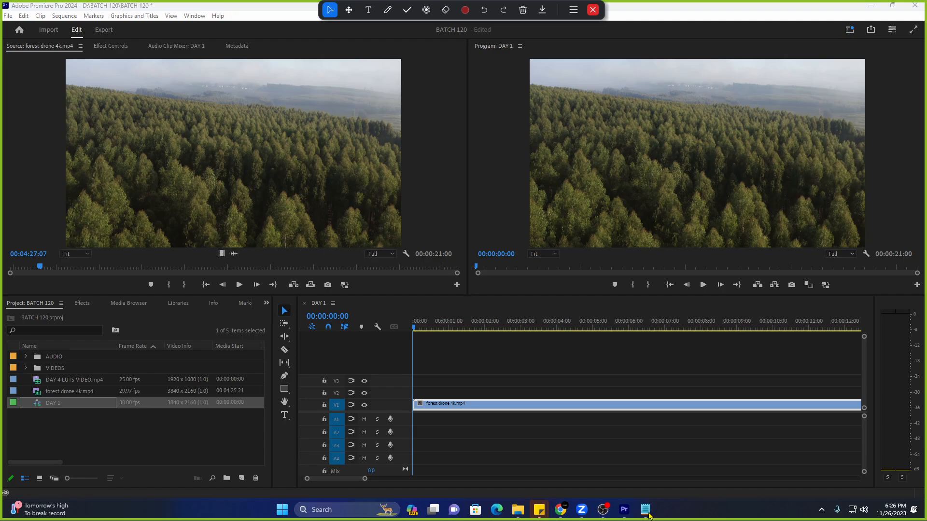
Replace the 4k portrait note with 'color topic:', 'color correction' and 'color grading' lines.
click(597, 461)
key(ctrl+a)
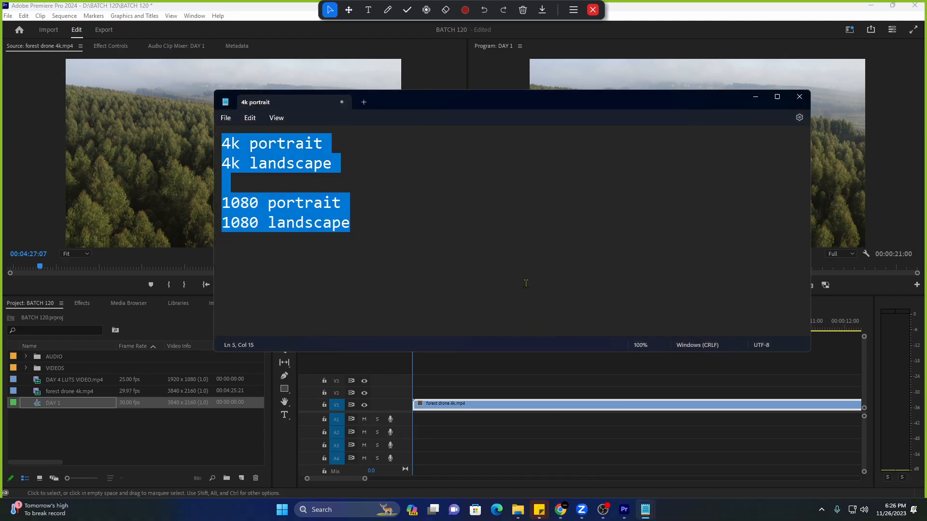
text(color top)
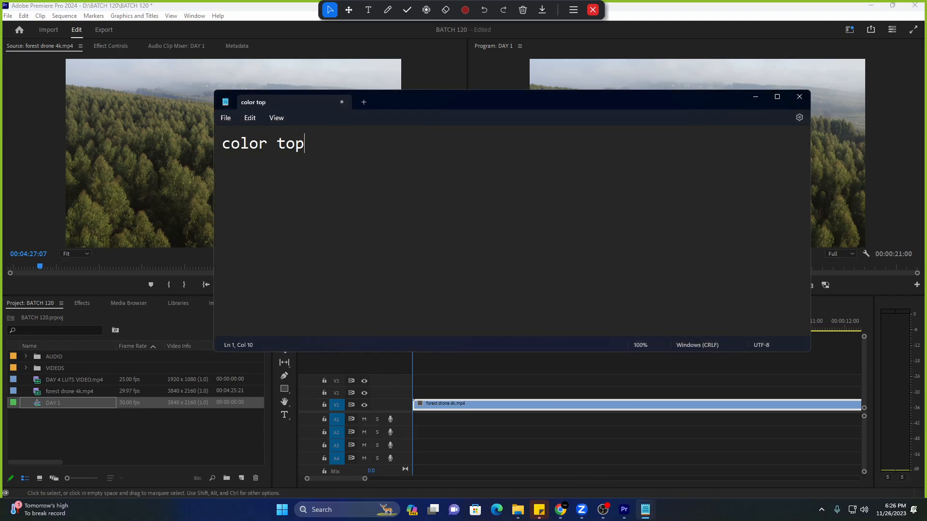
text(ic:)
key(Return)
key(Return)
text(color cor)
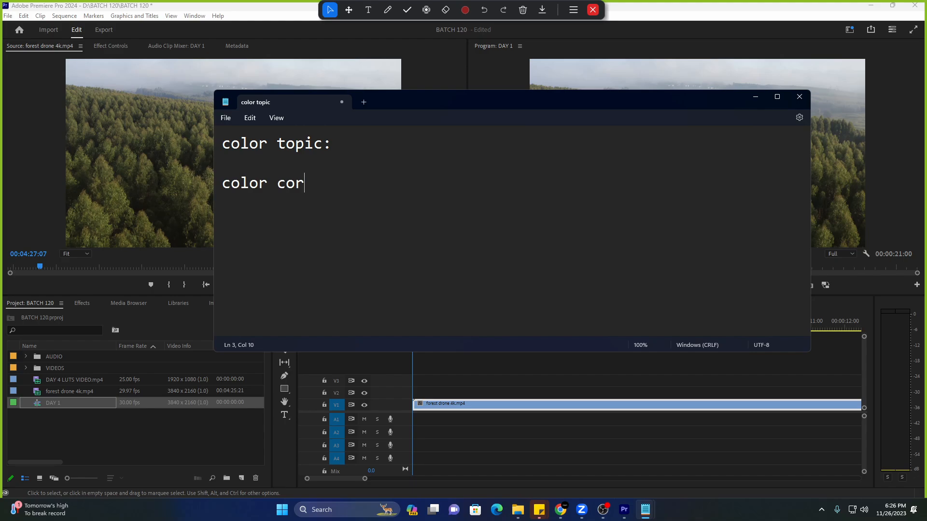
text(rection)
key(Return)
key(Return)
text(co)
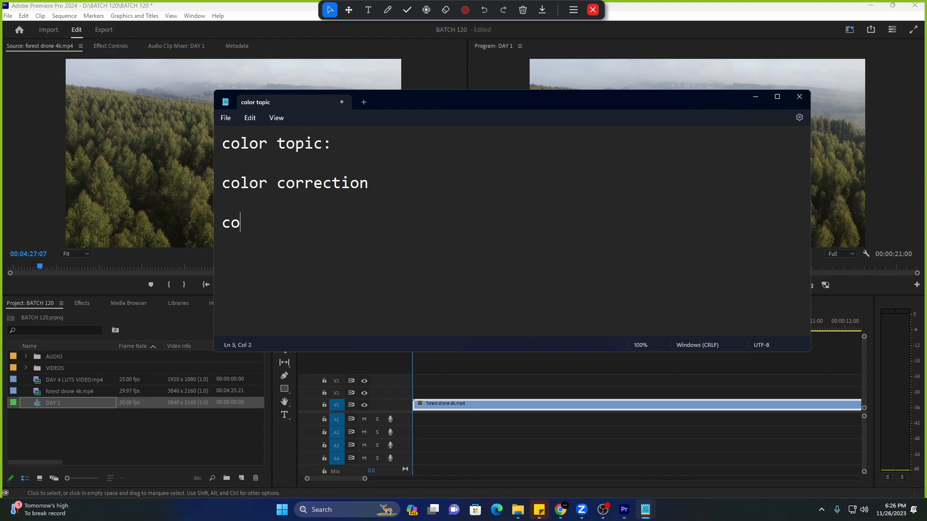
text(lor grading)
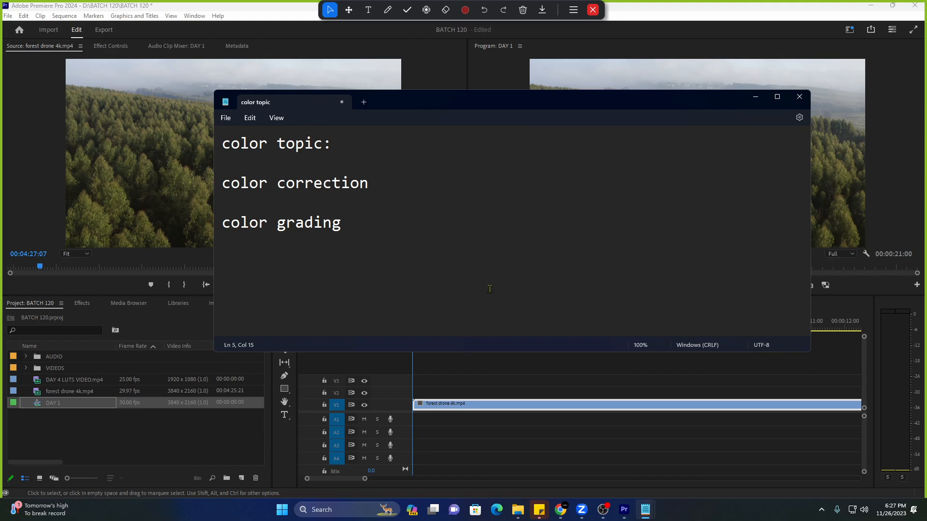
Swap 'color grading' for 'basic color grade' and add 'how to use a LUT'.
drag(424, 223, 223, 223)
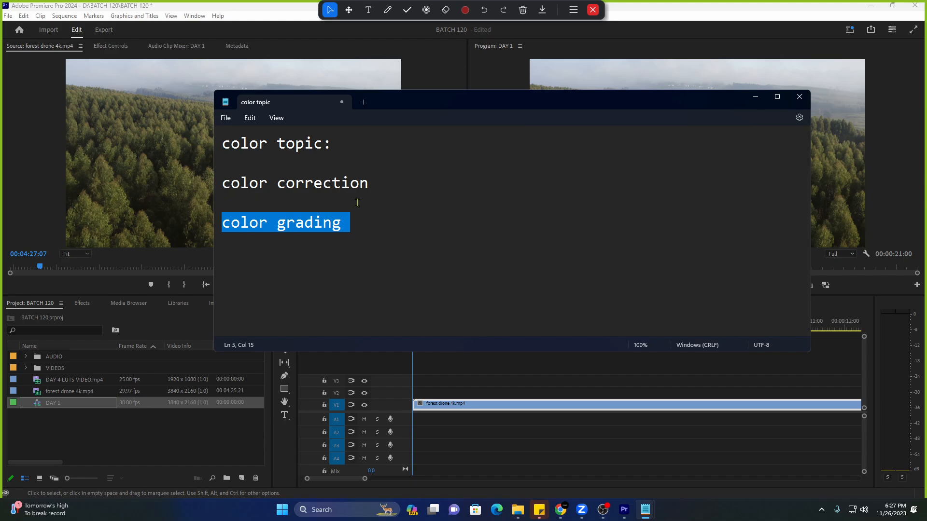
click(382, 222)
drag(386, 222, 168, 230)
key(BackSpace)
key(BackSpace)
key(BackSpace)
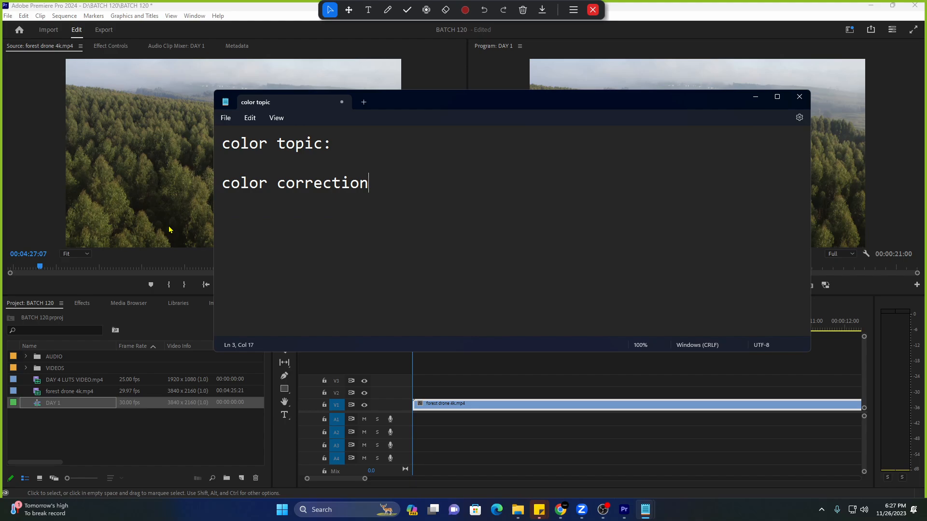
key(Return)
key(Return)
text(basic color grade)
key(Return)
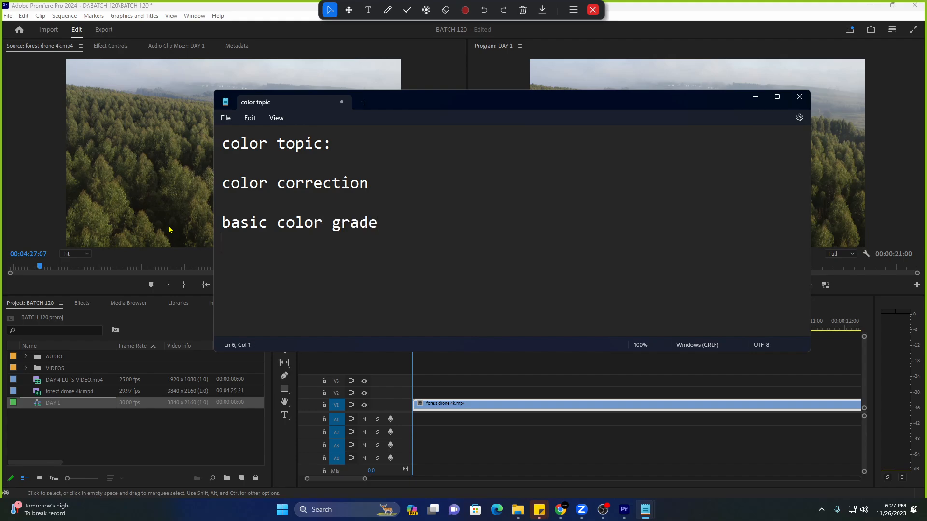
key(Return)
text(how to use a lut)
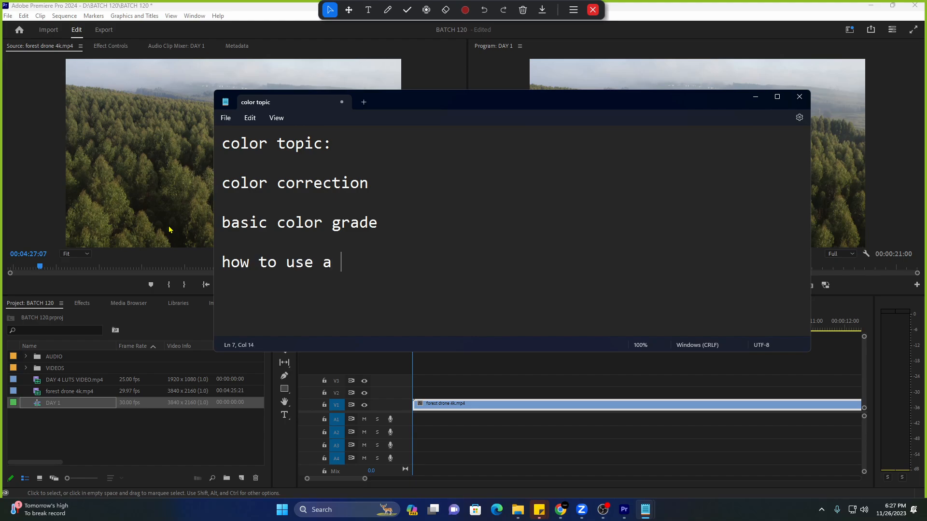
key(BackSpace)
key(BackSpace)
key(BackSpace)
text(LUT)
Minimize the Notepad notes and switch Premiere Pro to the Color workspace.
click(756, 97)
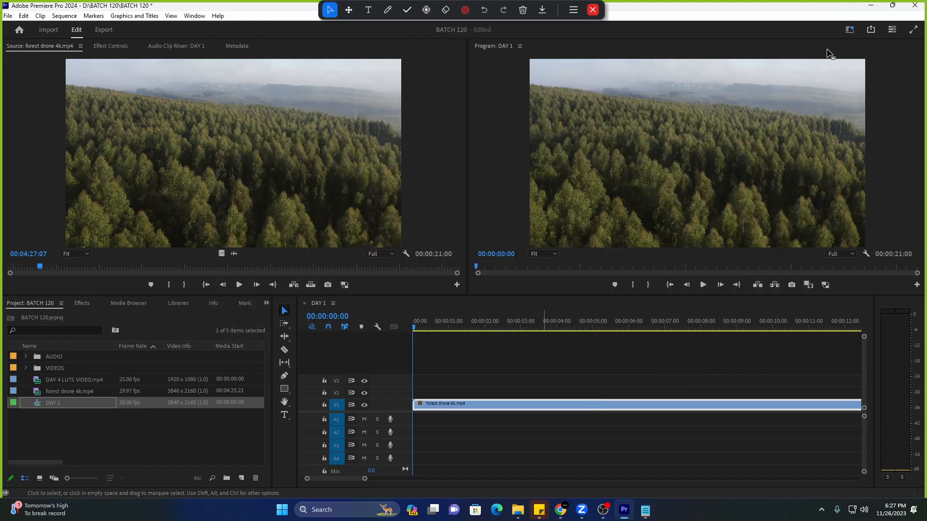
click(849, 29)
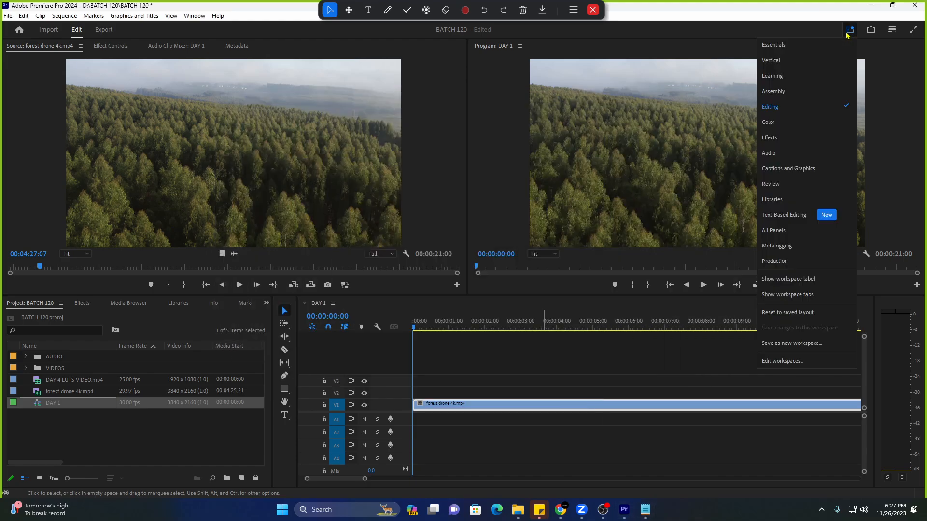
click(792, 122)
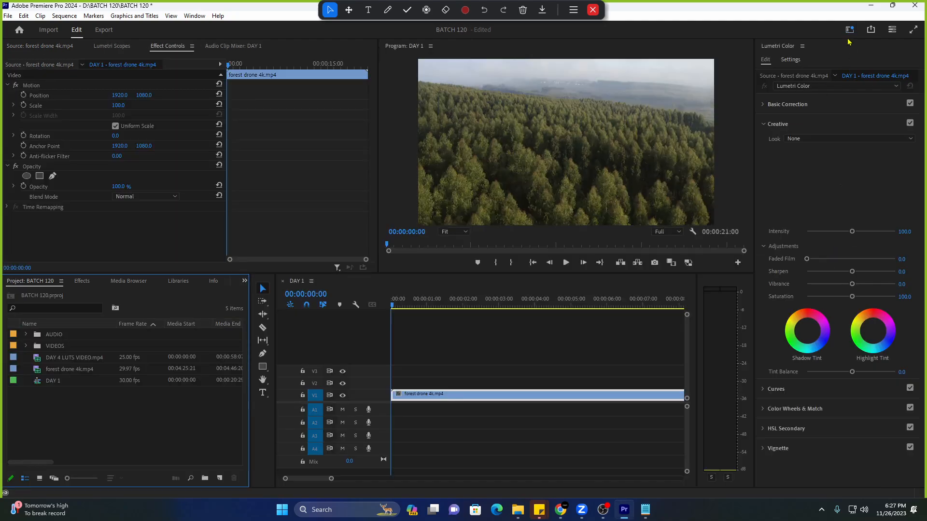
Collapse the Lumetri Color Creative section and reapply the Color workspace layout.
click(850, 30)
click(797, 124)
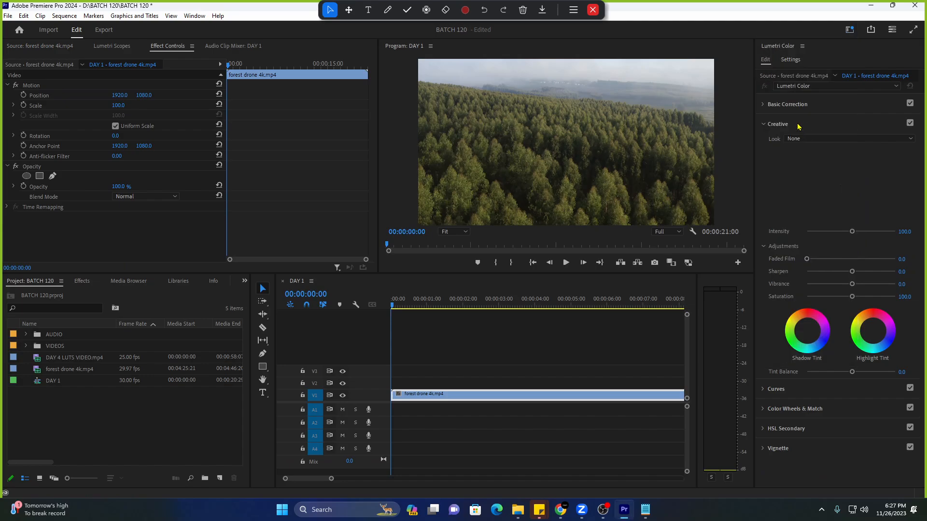
click(774, 124)
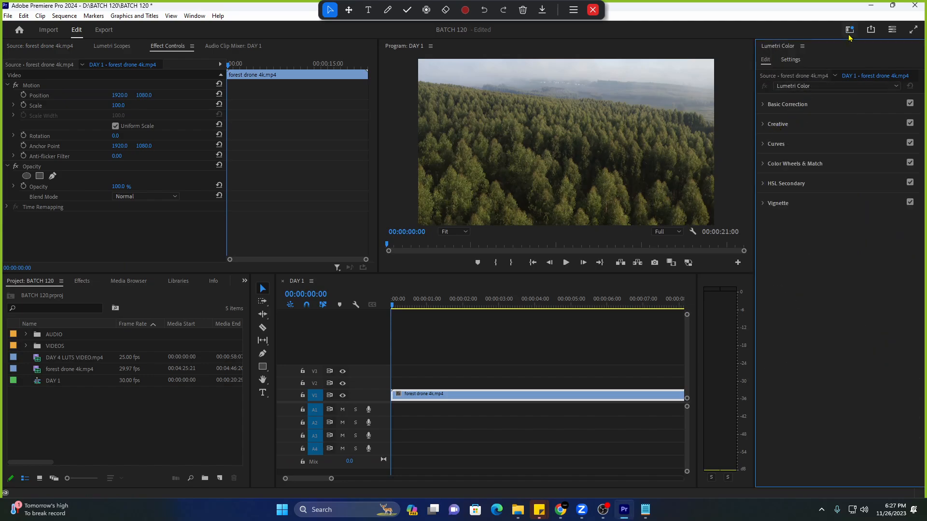
click(850, 30)
click(786, 124)
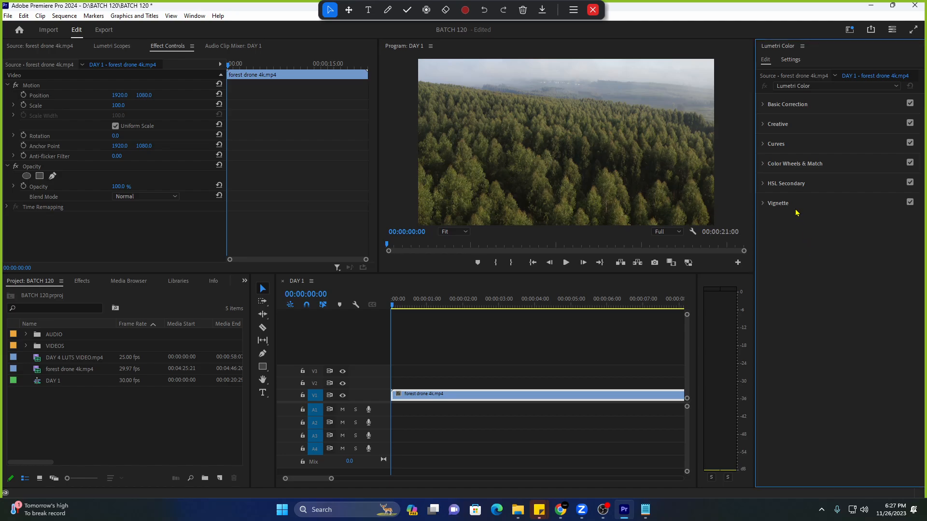
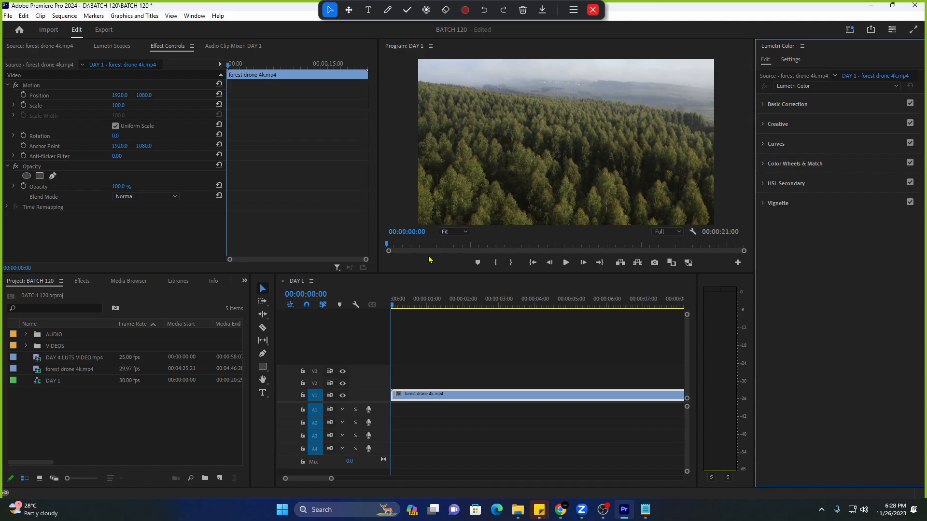
Select the forest drone clip, widen the DAY 1 timeline panel, and keep the Color workspace.
click(424, 397)
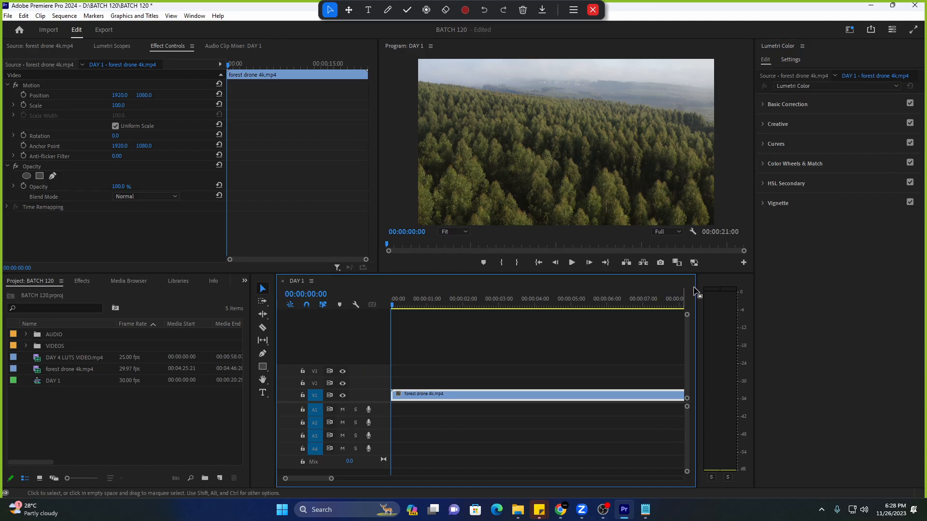
drag(696, 287, 722, 297)
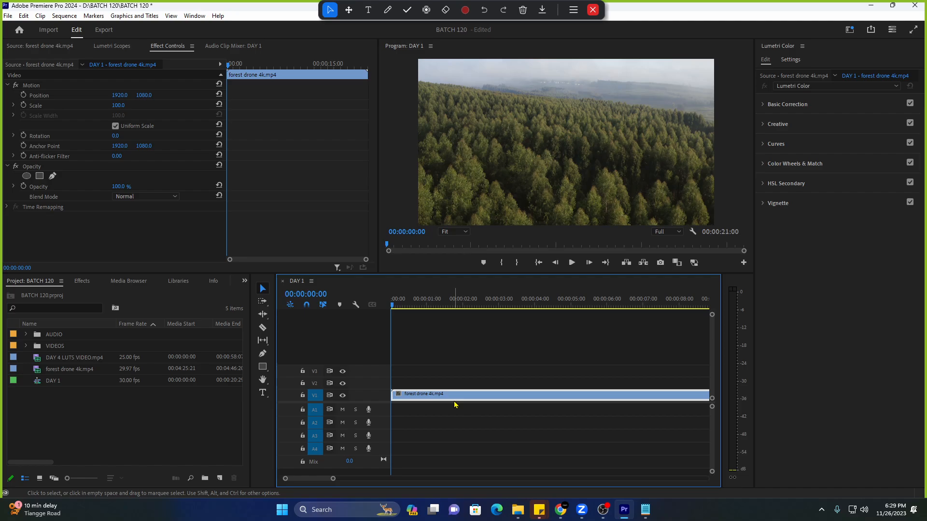
click(850, 30)
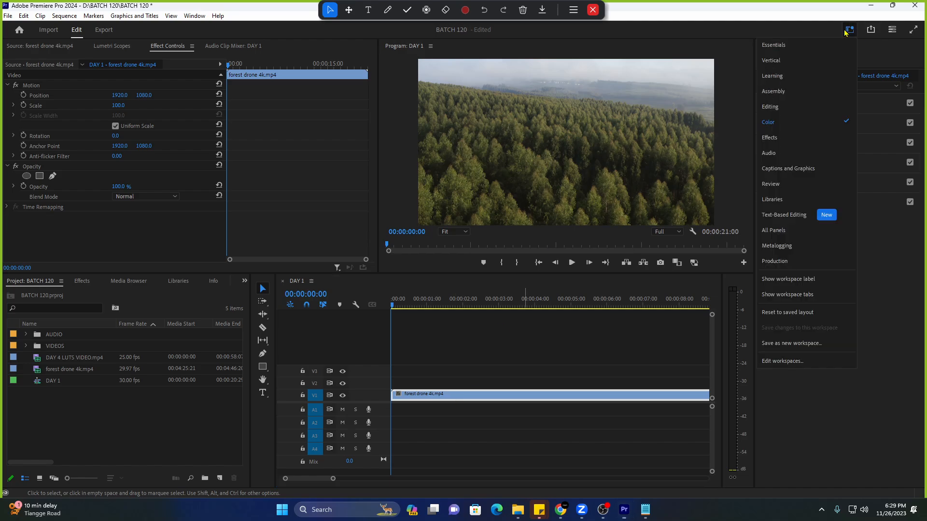
click(793, 124)
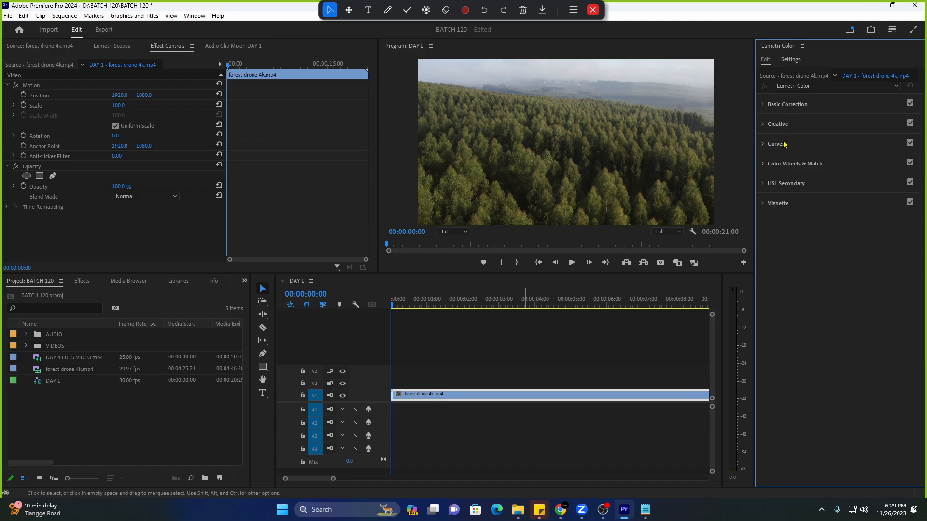
click(787, 105)
click(787, 105)
click(787, 124)
click(787, 125)
click(774, 144)
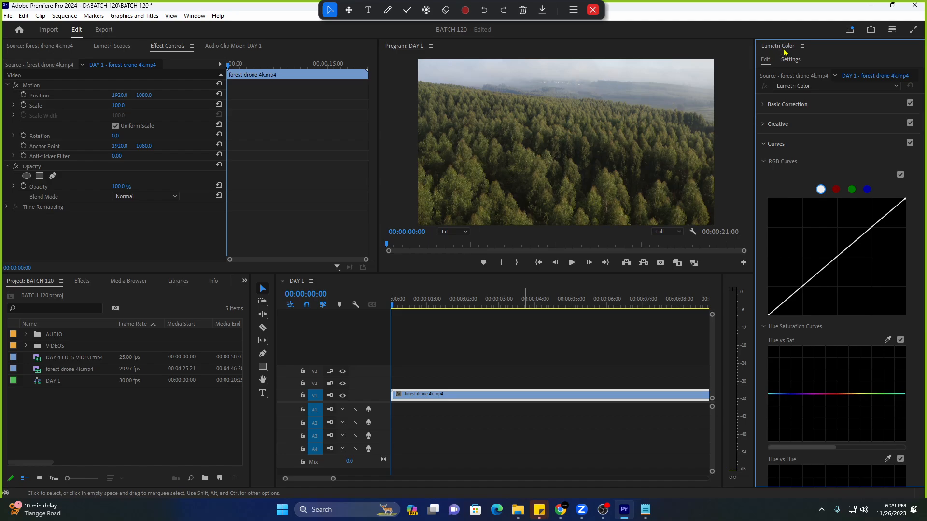
click(848, 30)
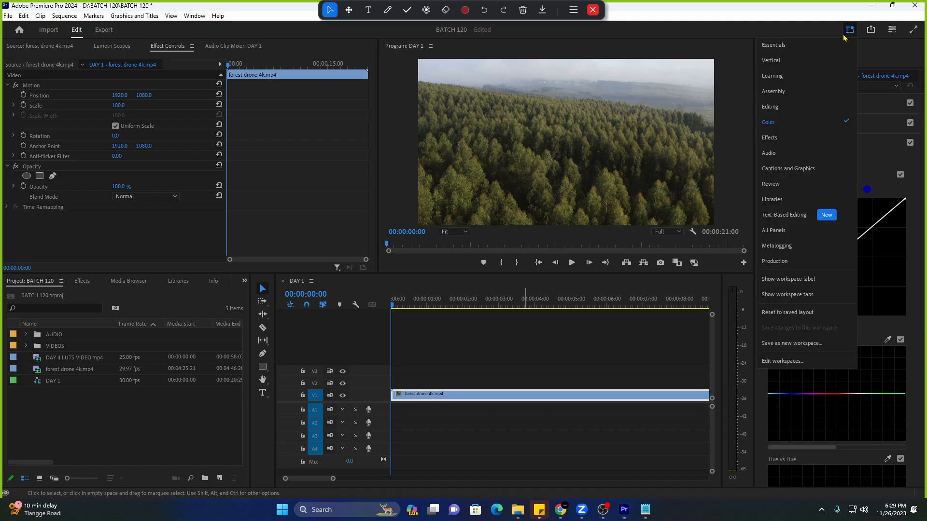
click(792, 127)
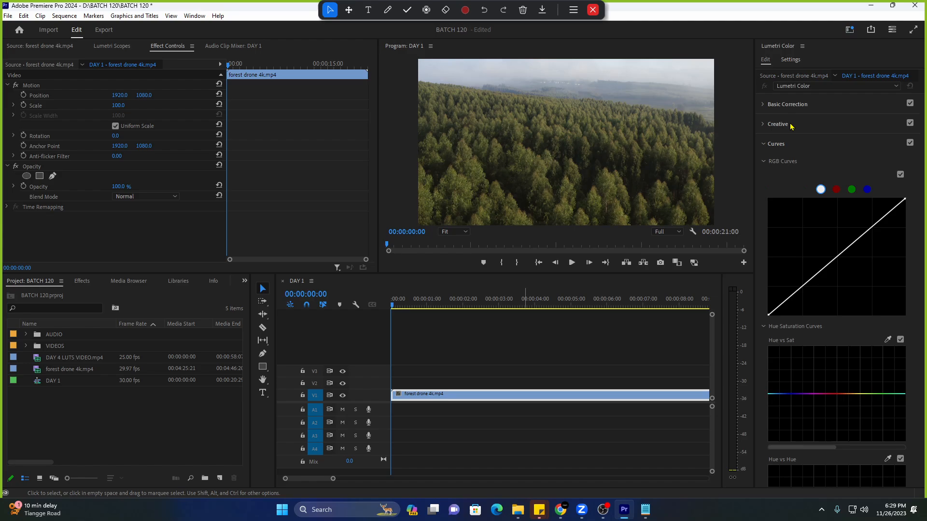
click(778, 146)
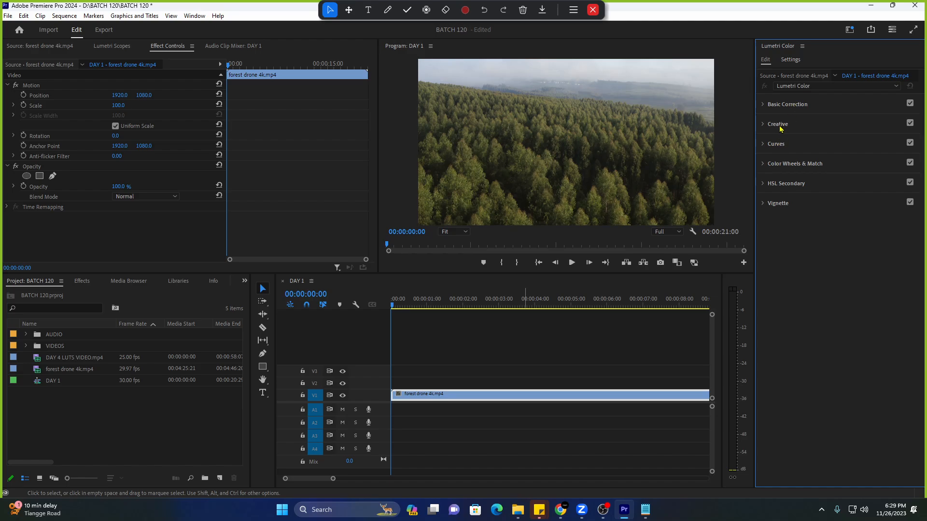
click(789, 165)
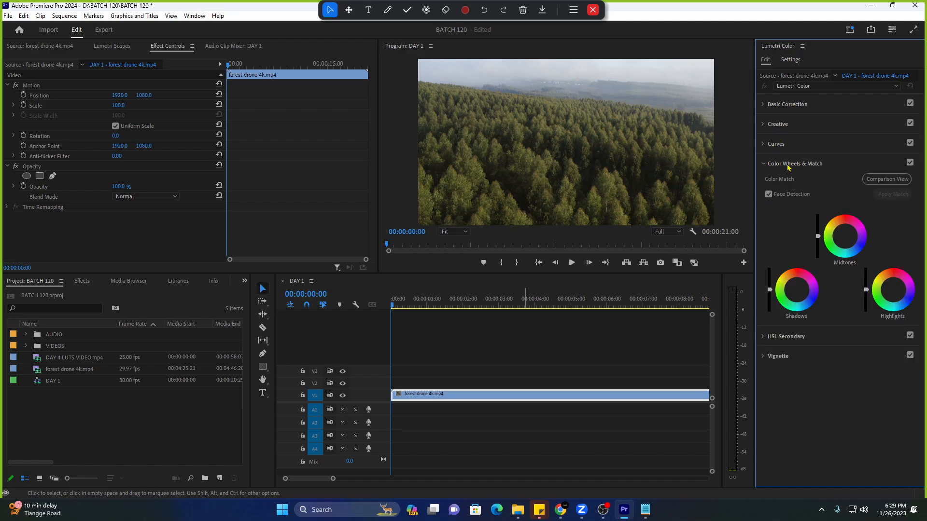
click(788, 164)
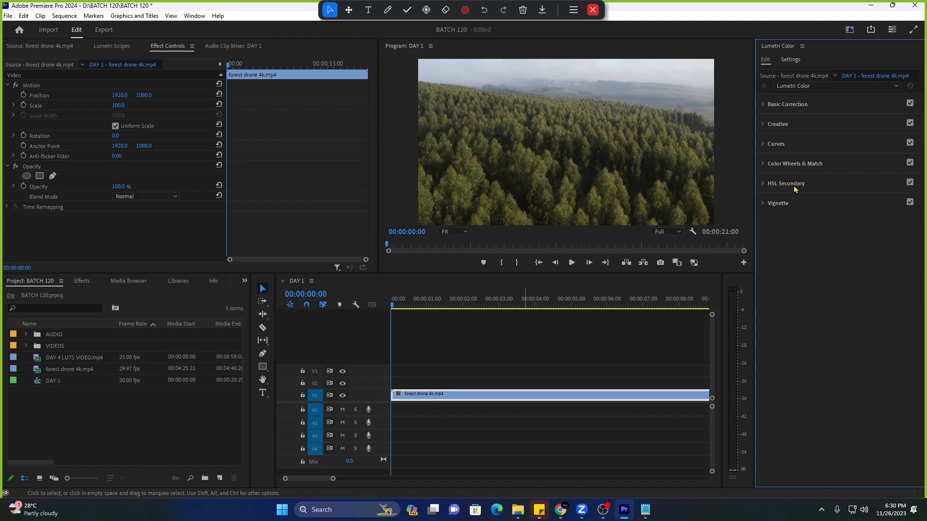
click(796, 166)
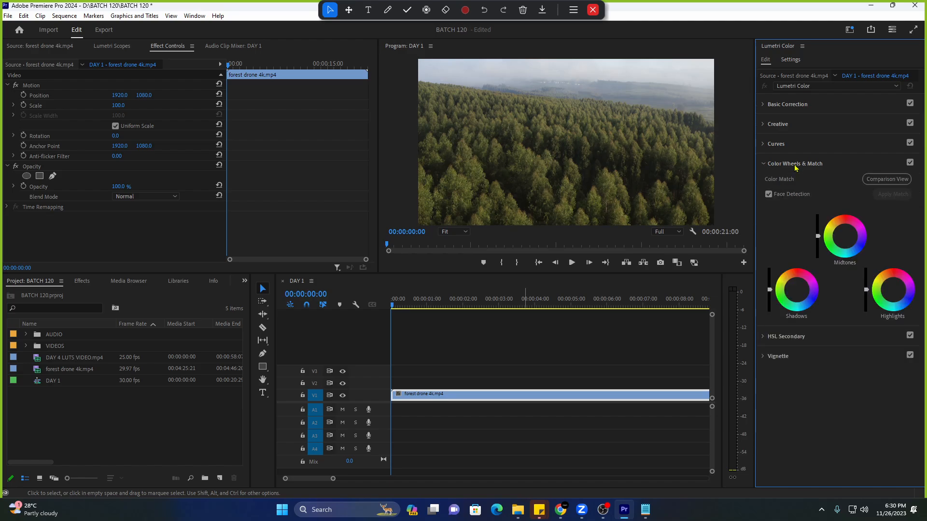
click(796, 166)
click(794, 184)
click(794, 184)
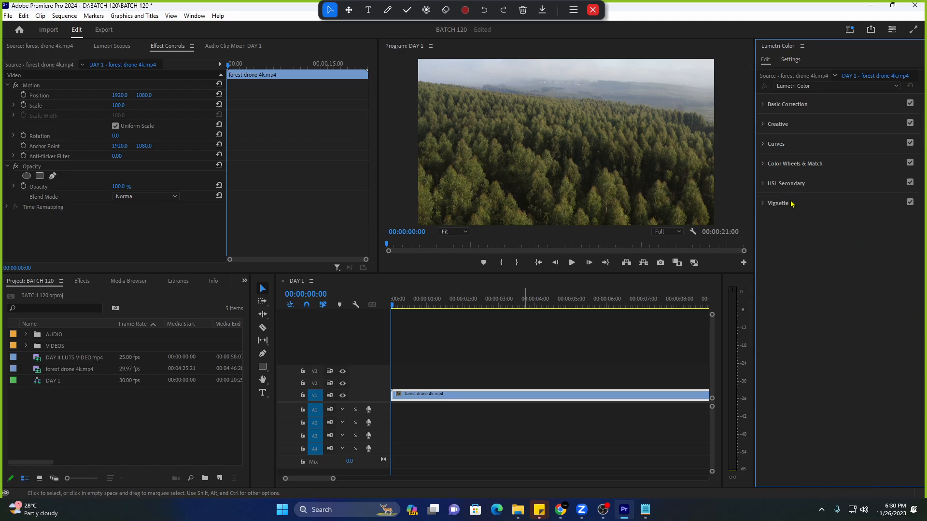
click(792, 203)
click(790, 204)
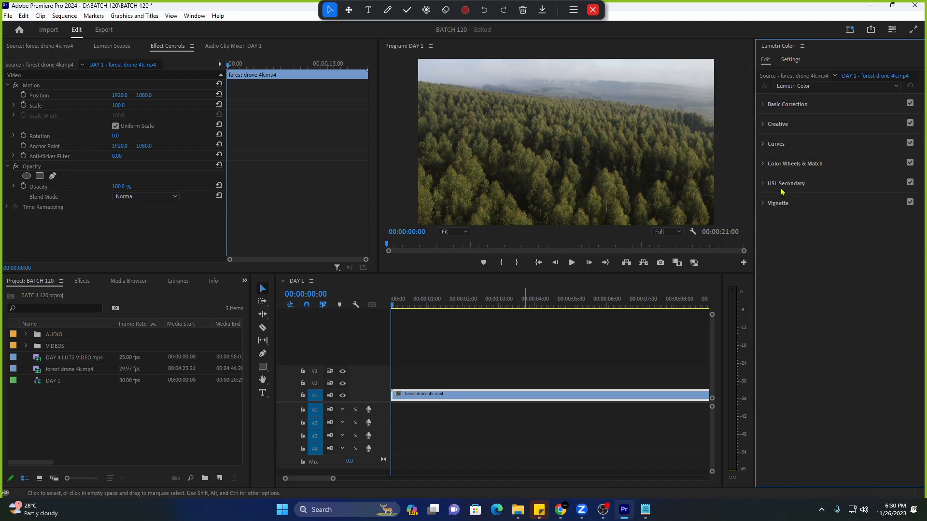
click(812, 167)
click(810, 167)
click(797, 185)
scroll(775, 255, down, 4)
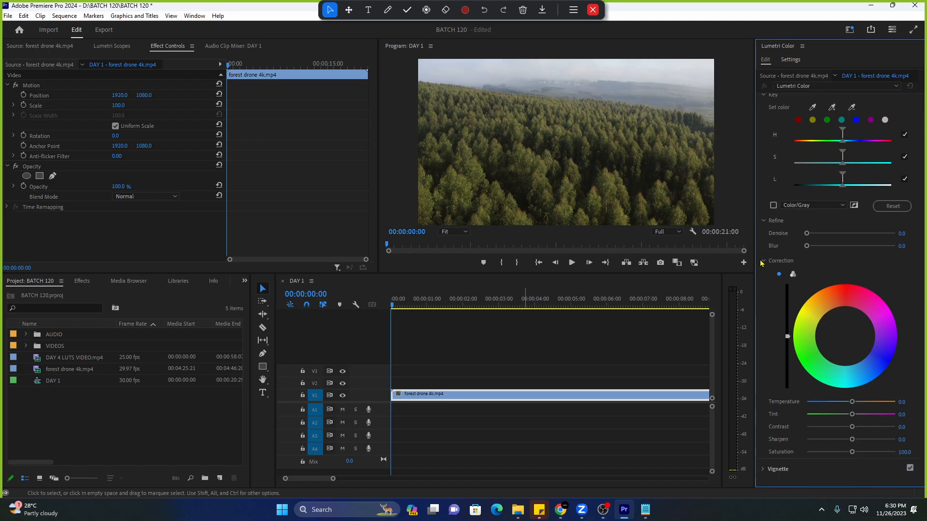
scroll(761, 263, down, 1)
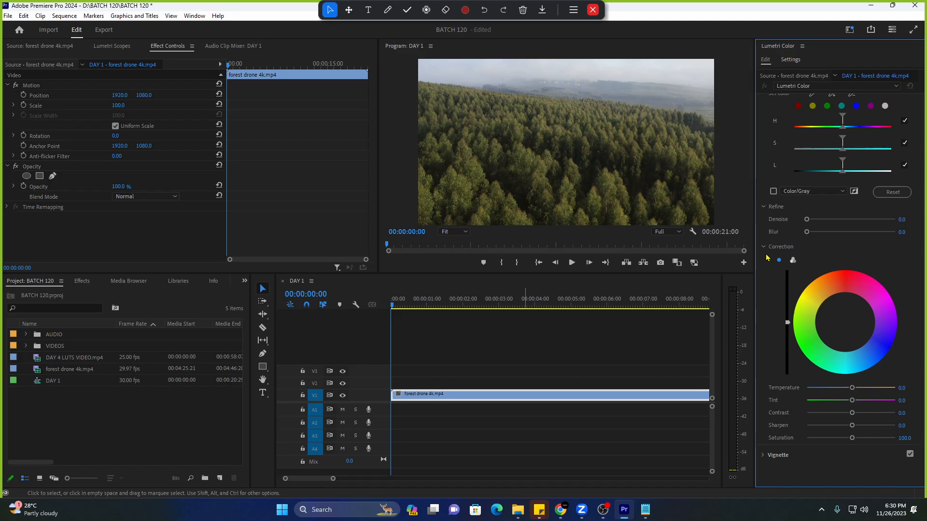
scroll(765, 258, up, 4)
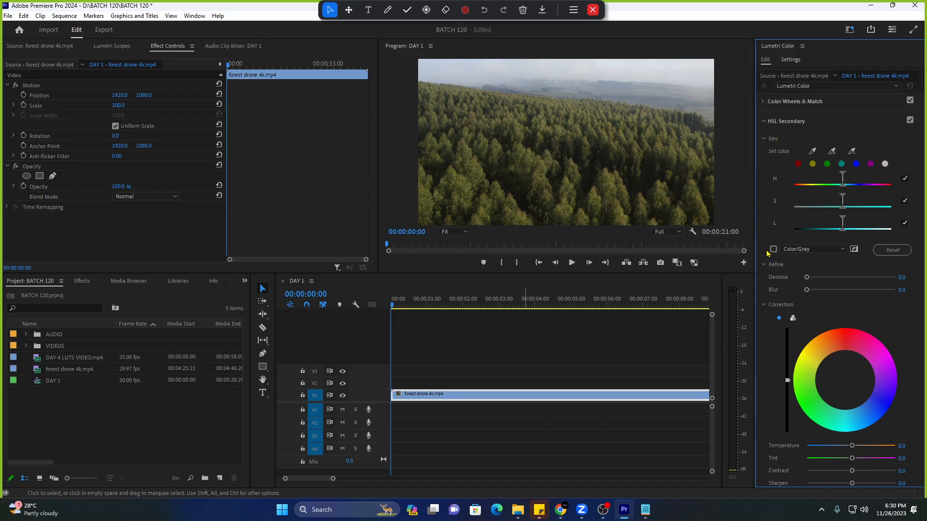
scroll(767, 253, up, 3)
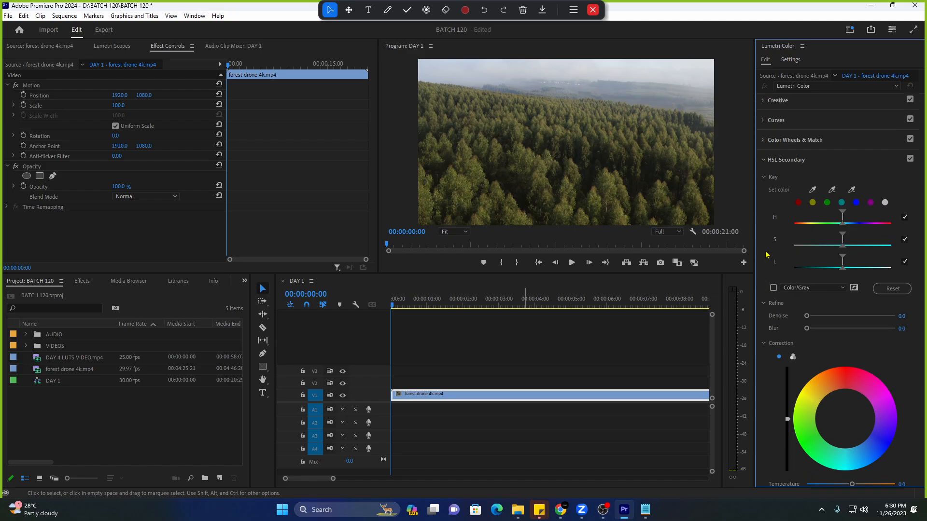
scroll(767, 253, up, 2)
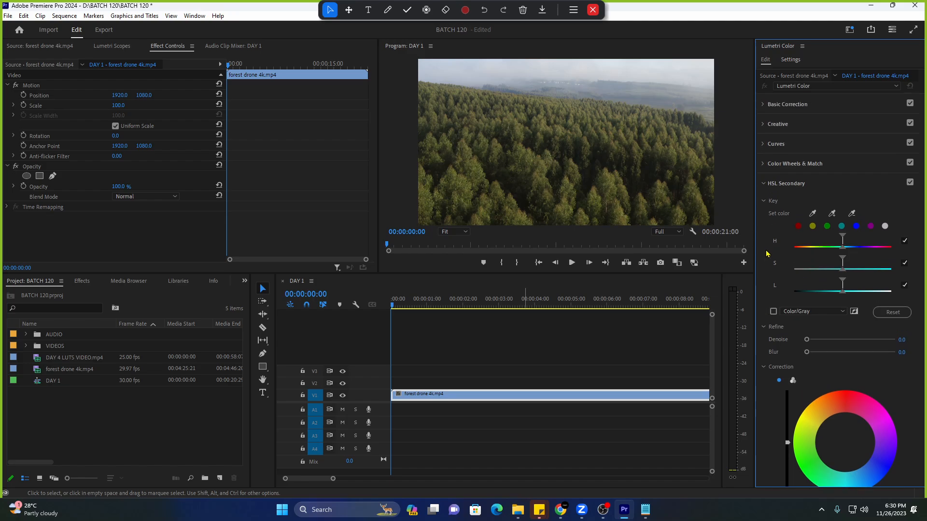
click(790, 186)
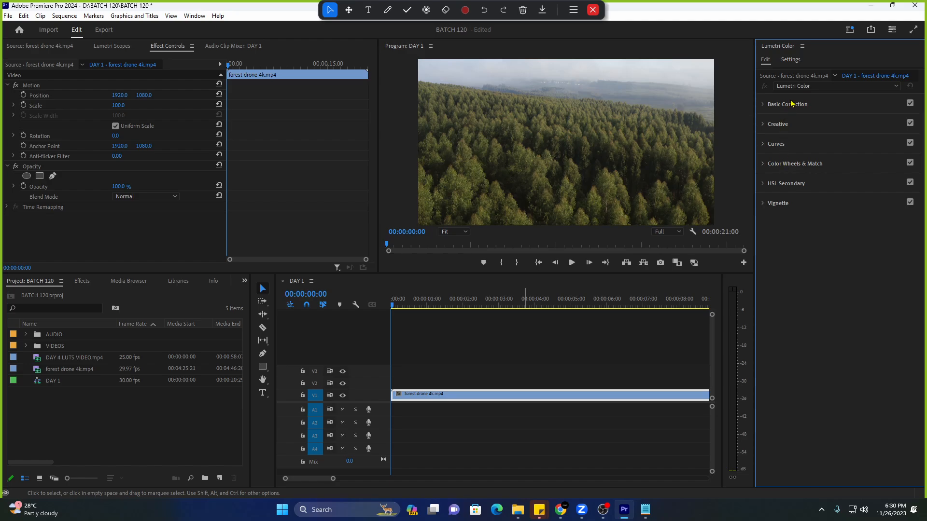
click(470, 395)
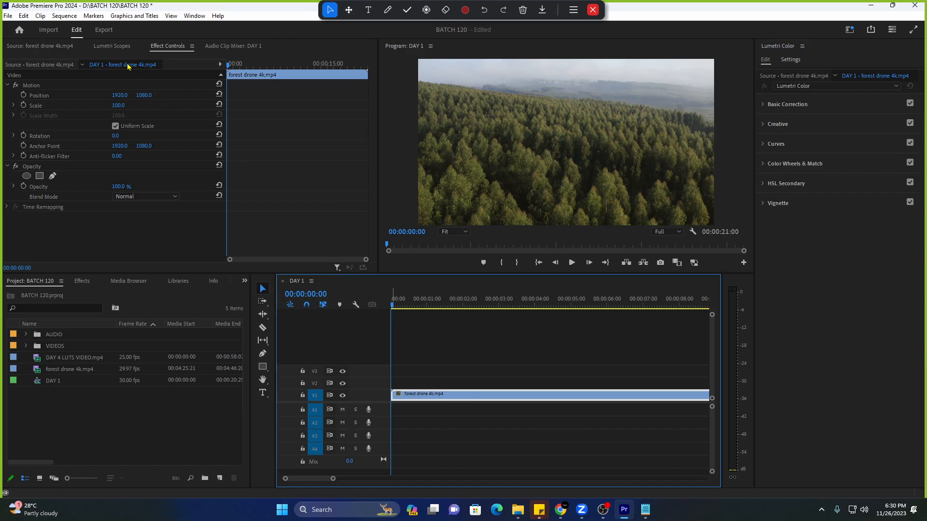
click(112, 47)
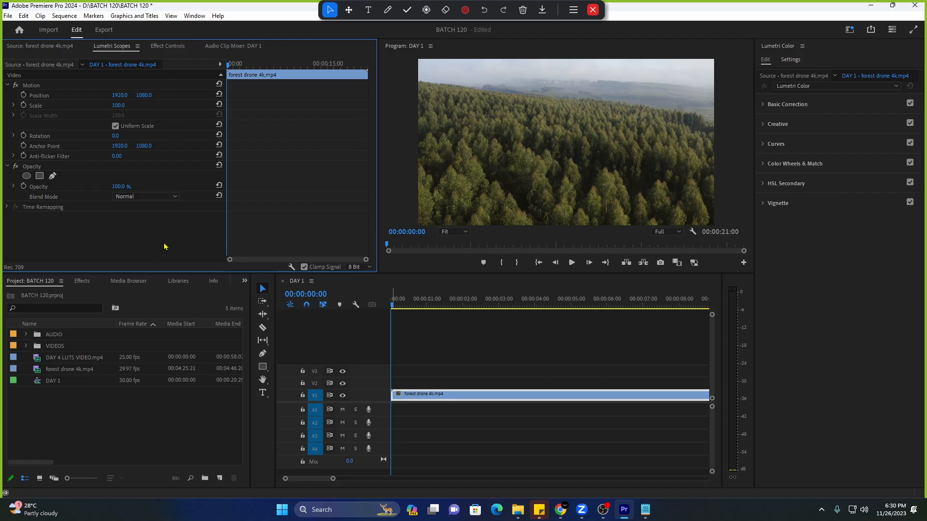
click(422, 372)
click(424, 399)
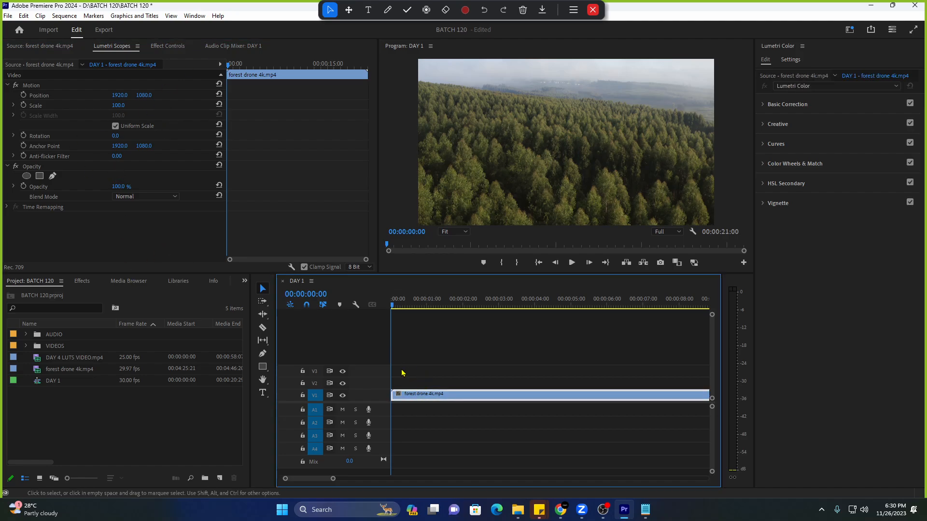
click(850, 30)
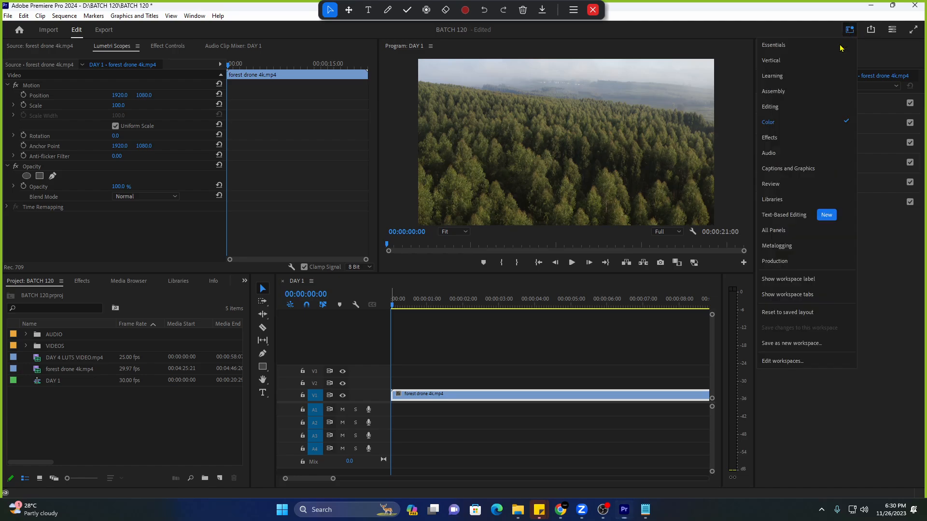
click(797, 122)
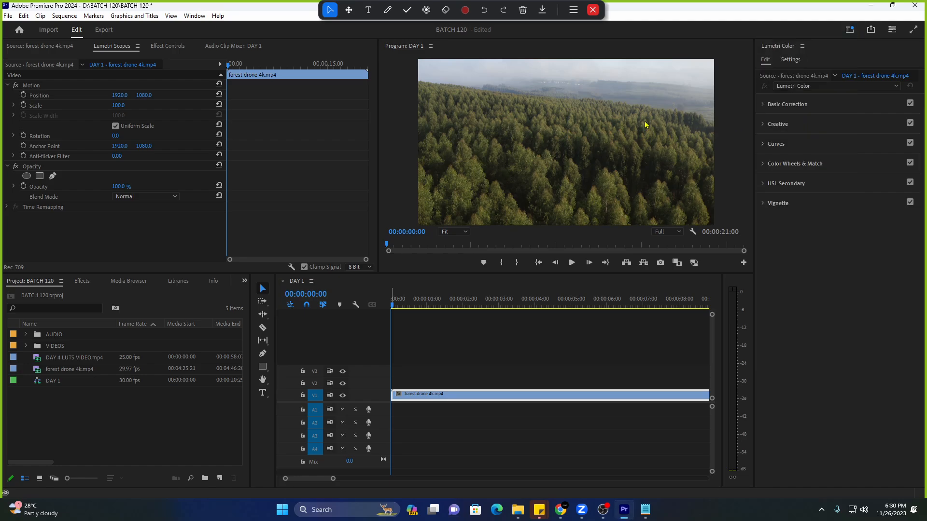
click(65, 48)
click(106, 49)
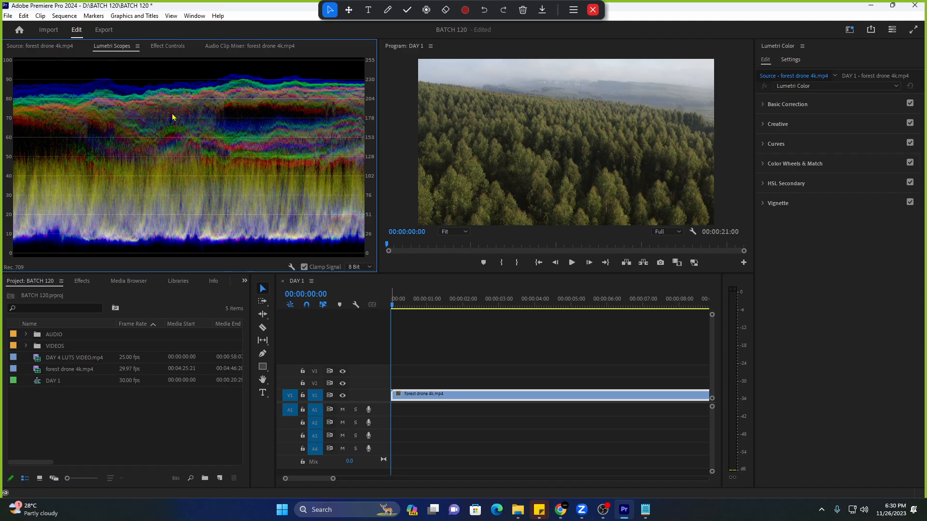
click(164, 50)
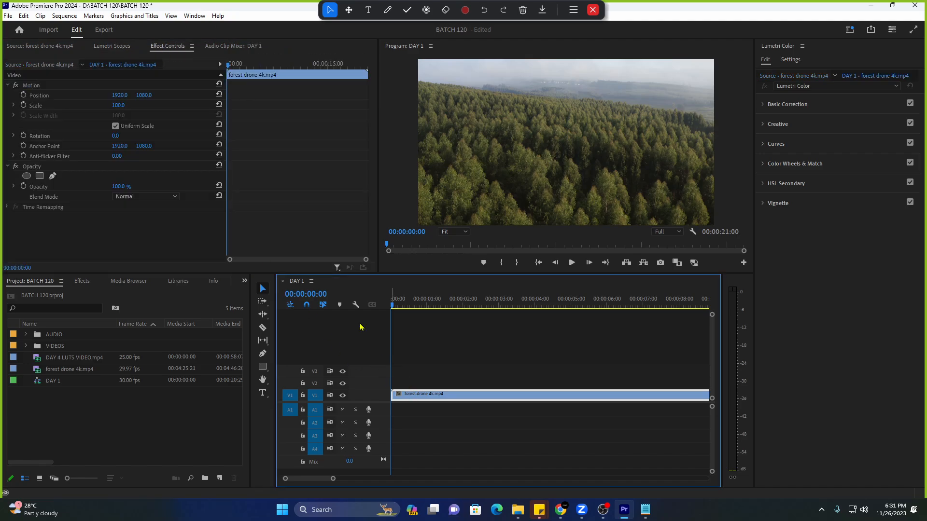
click(168, 52)
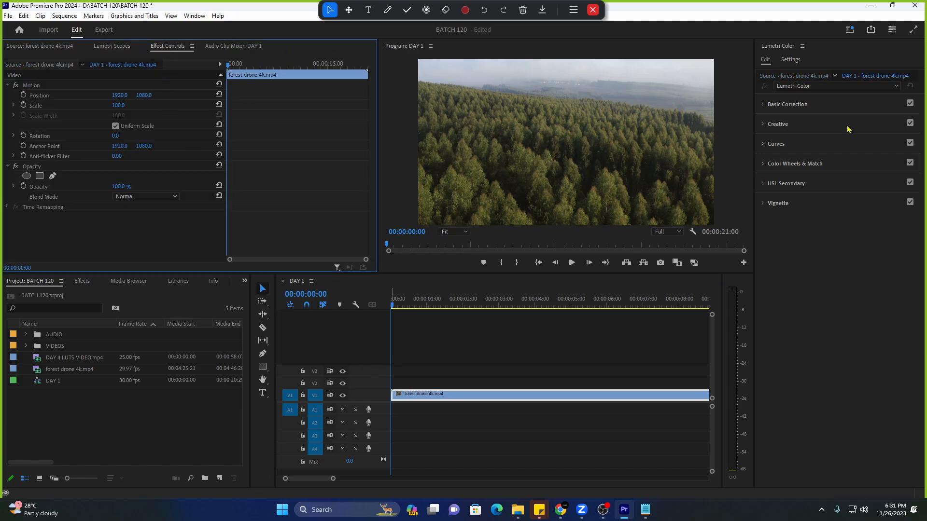
Expand Basic Correction, preview the clip, leave Input LUT at None, and bring up Notepad previews.
click(763, 105)
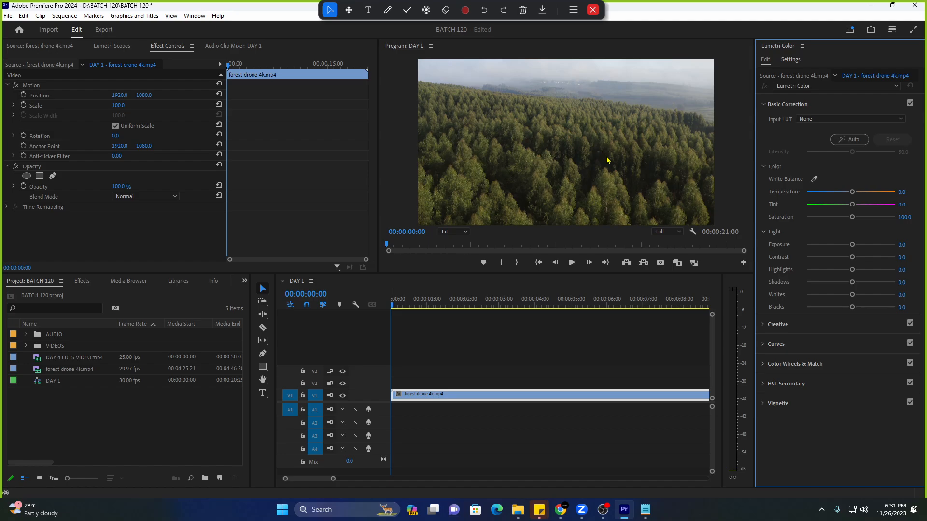
key(space)
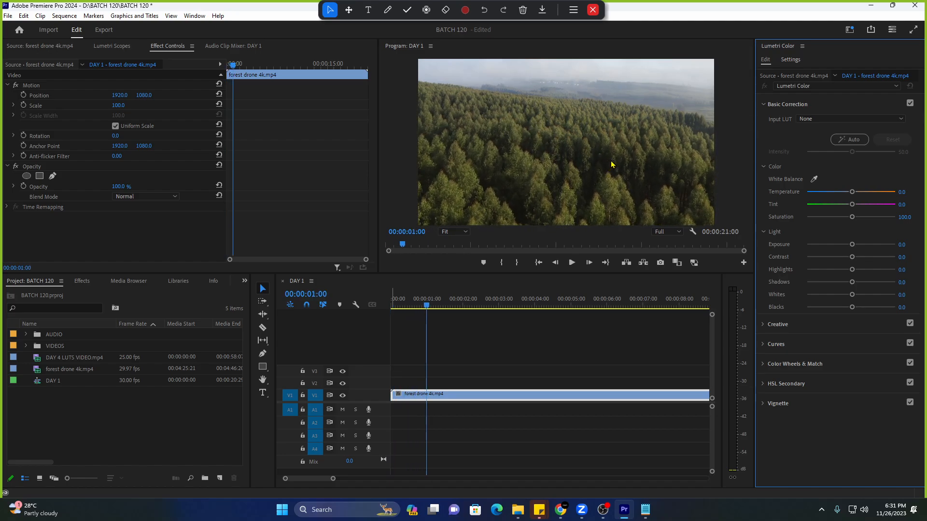
key(Home)
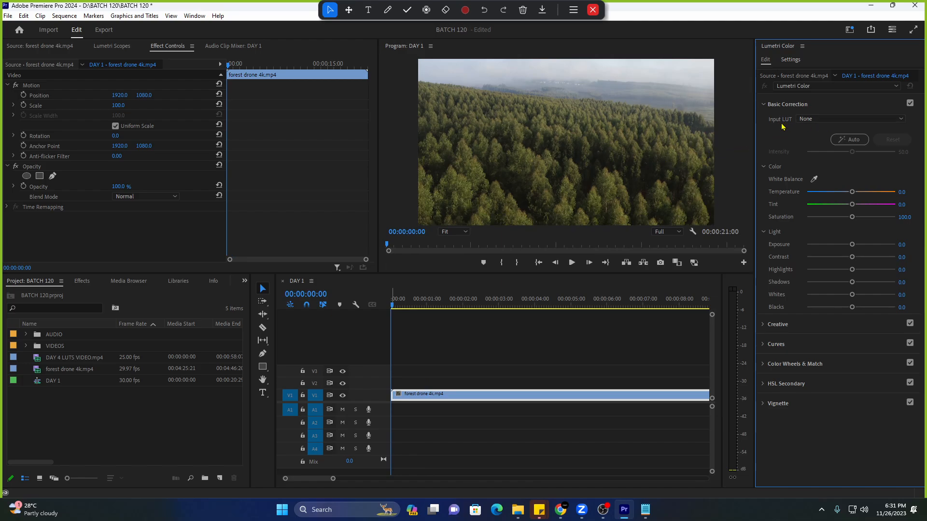
click(817, 120)
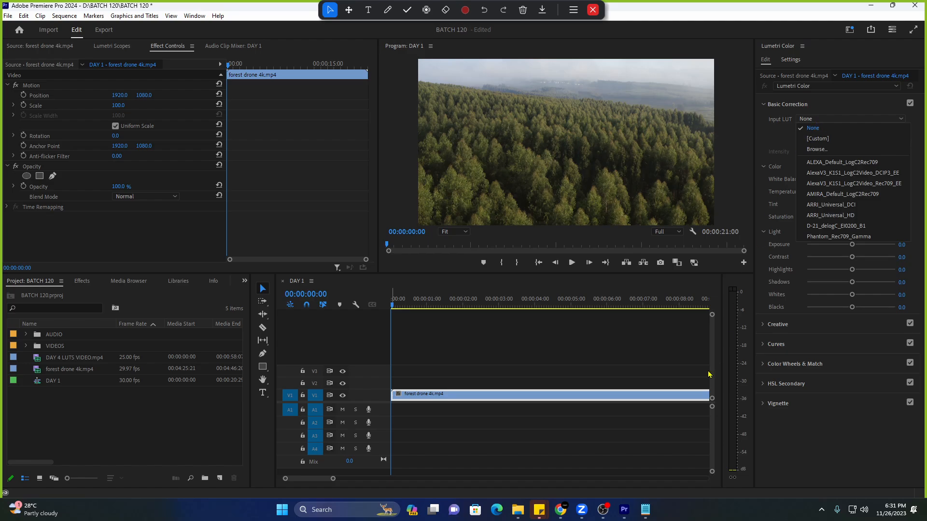
click(645, 510)
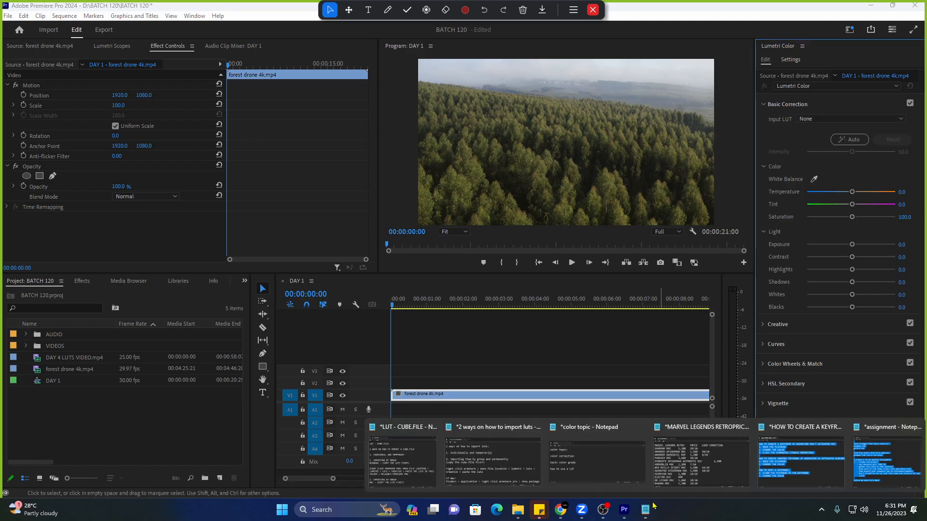
Replace the color topic note with 'lut - look up table - colored filter - colored preset'.
click(593, 468)
key(ctrl+a)
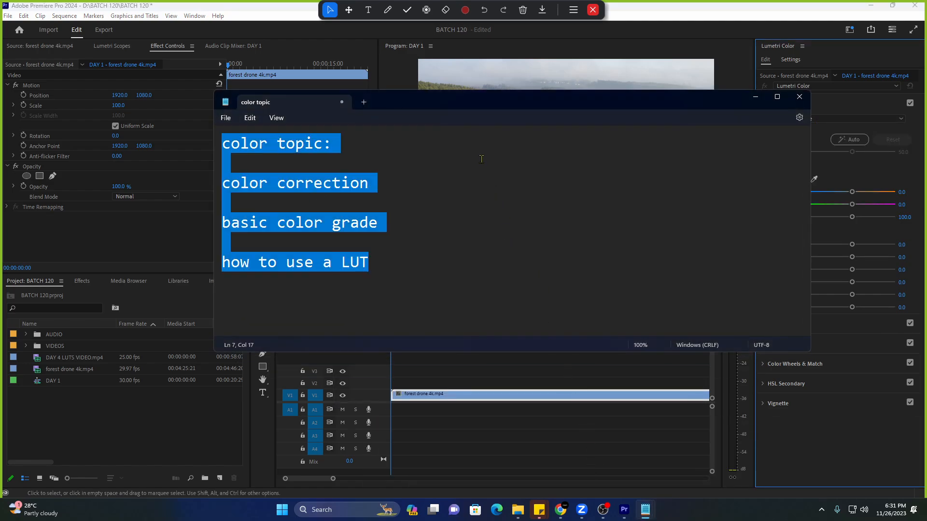
text(lu)
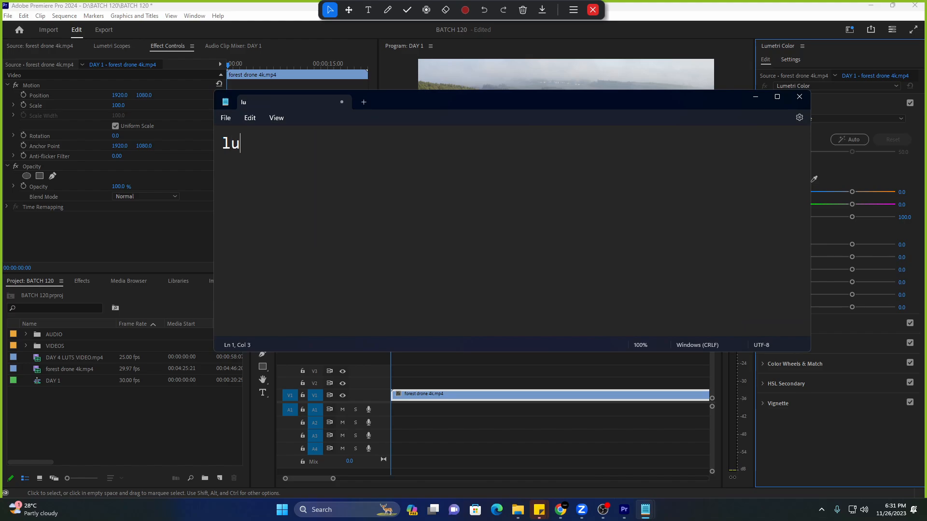
text(t - look up[ ta)
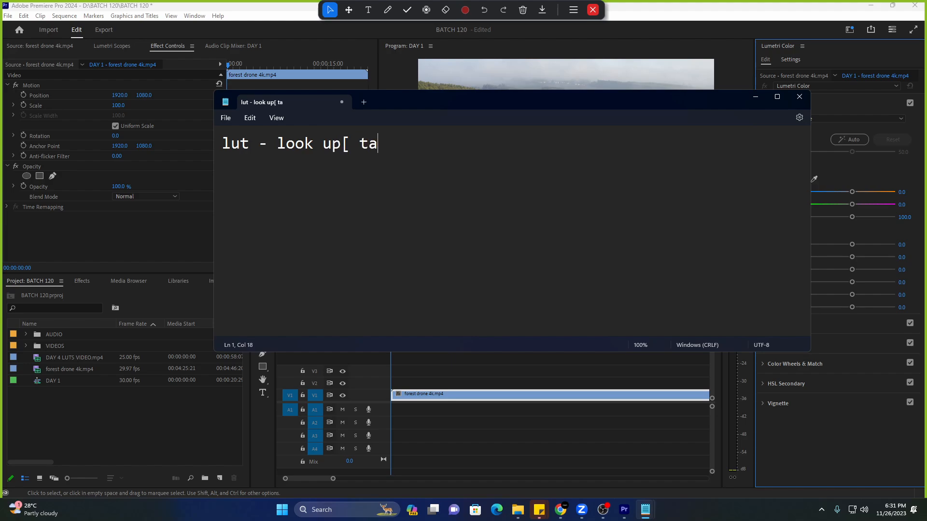
key(BackSpace)
key(BackSpace)
key(BackSpace)
key(BackSpace)
text(table - co)
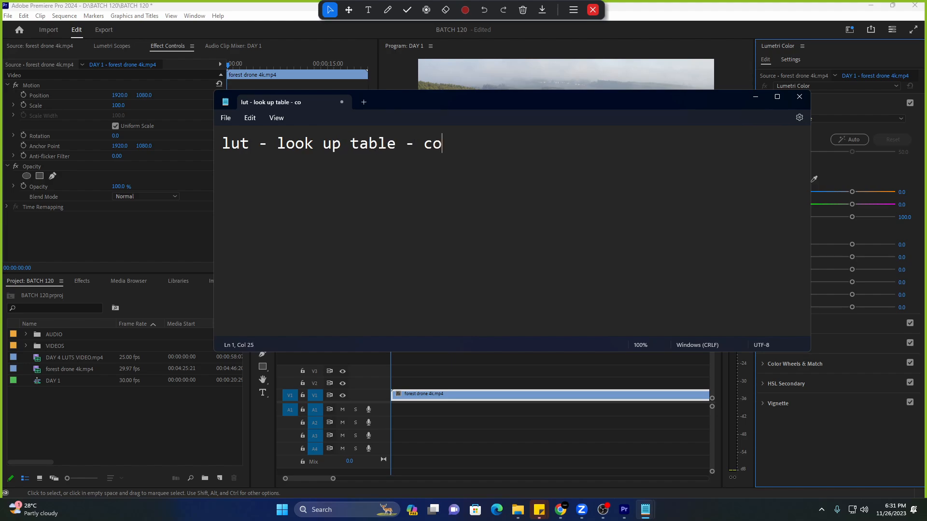
text(lored fitle)
key(BackSpace)
key(BackSpace)
key(BackSpace)
text(lte)
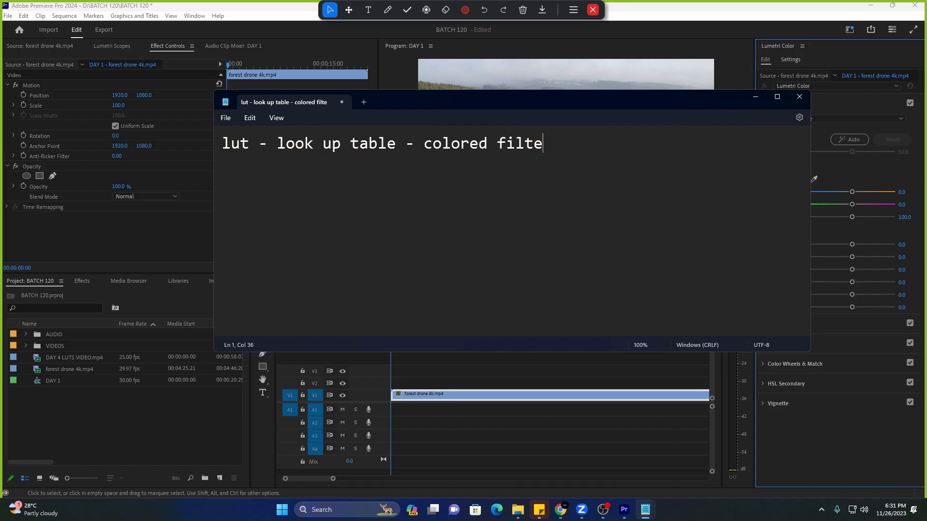
text(r - colored pre)
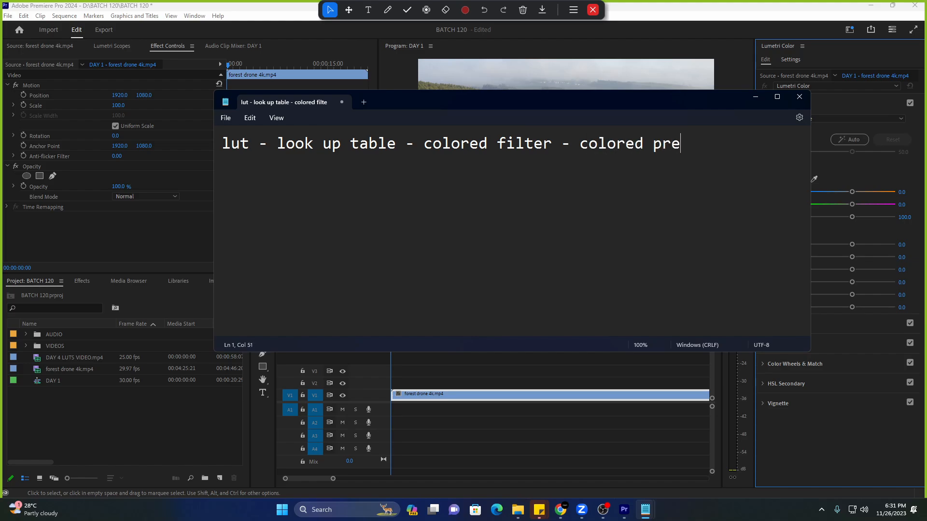
text(set)
Move the note aside, highlight 'lut', and minimize Notepad back to Premiere.
drag(583, 99, 530, 103)
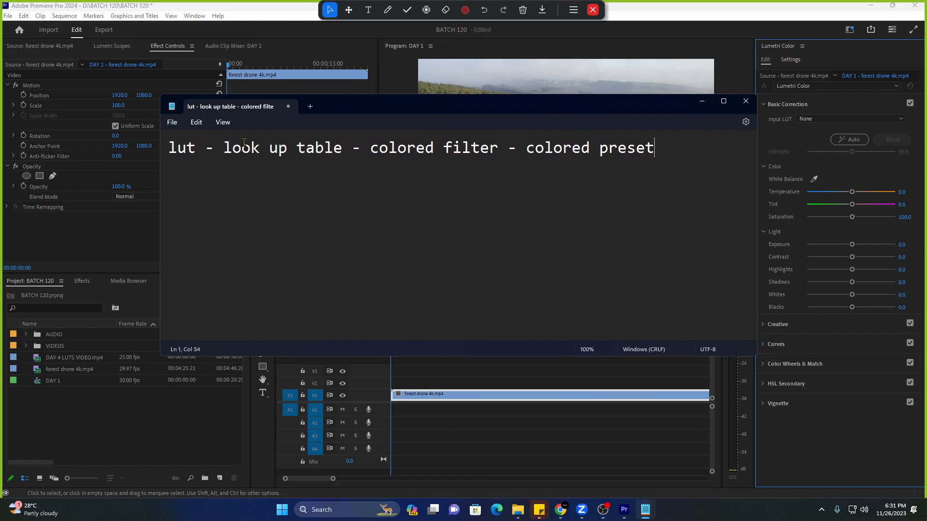
drag(169, 150, 195, 150)
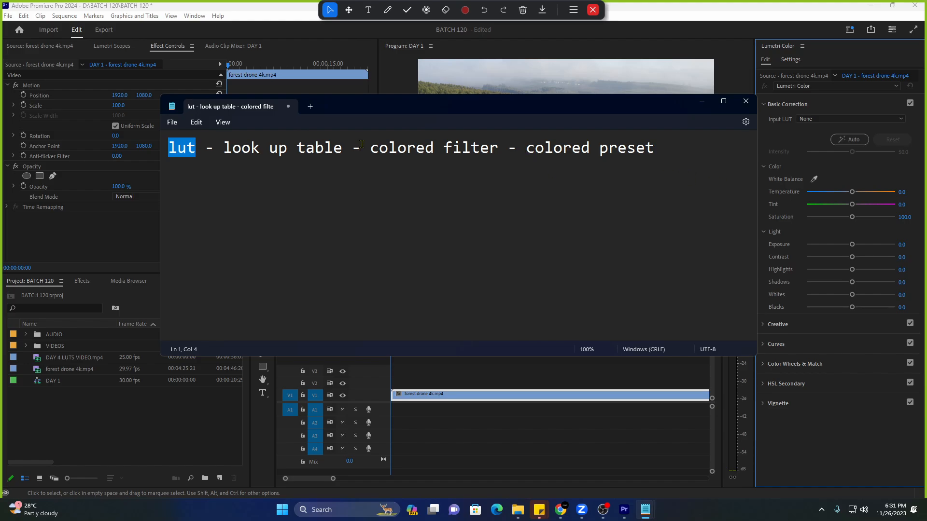
click(701, 102)
Apply the ALEXA_Default_LogC2Rec709 input LUT to the forest drone clip.
click(864, 120)
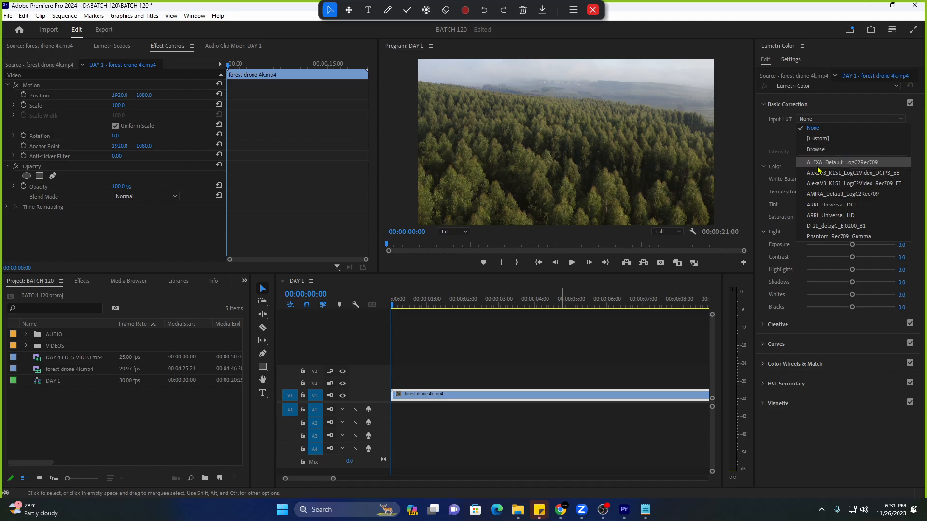
click(786, 121)
click(793, 106)
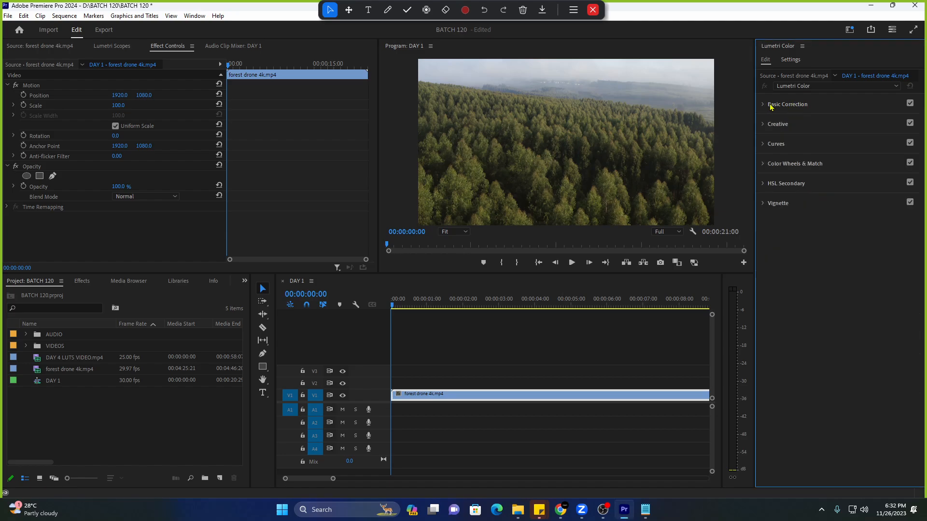
click(772, 106)
click(820, 120)
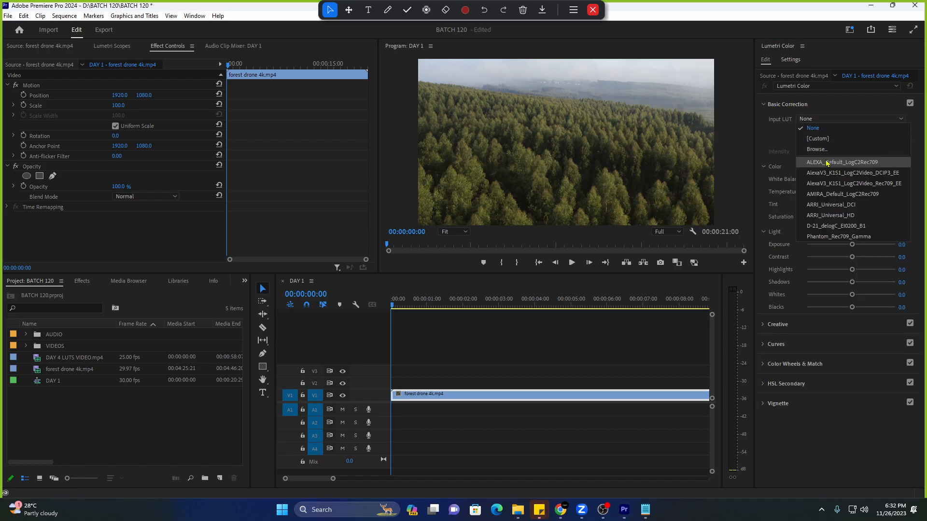
click(828, 164)
Switch to ARRI_Universal_DCI, then set Input LUT back to None and enlarge the program preview.
click(821, 119)
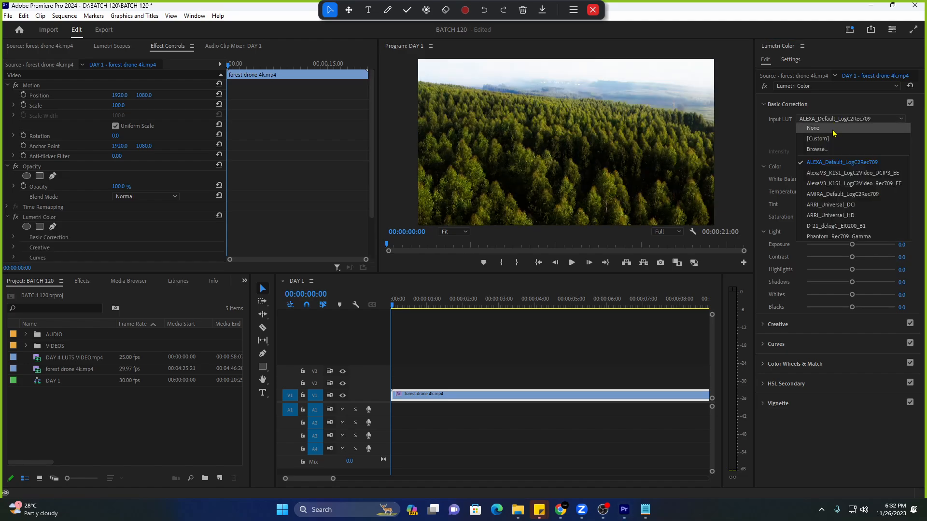
click(829, 205)
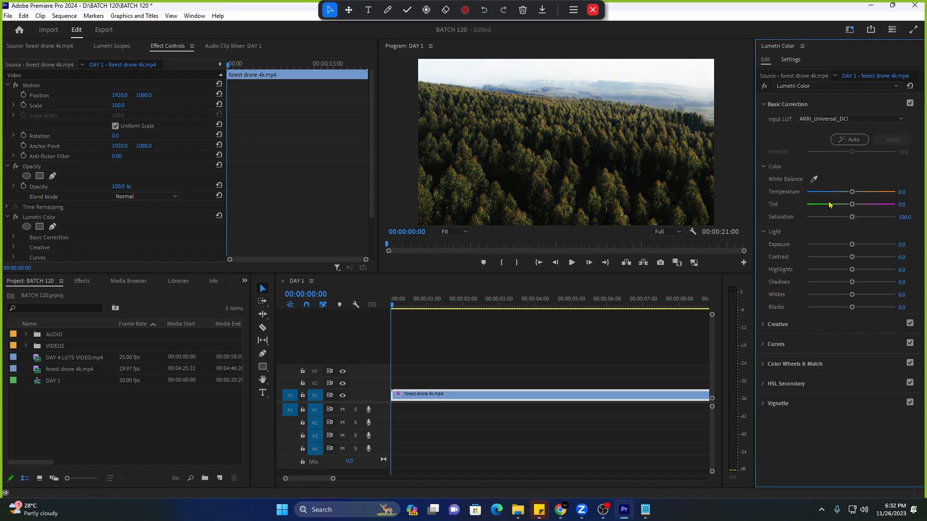
click(825, 120)
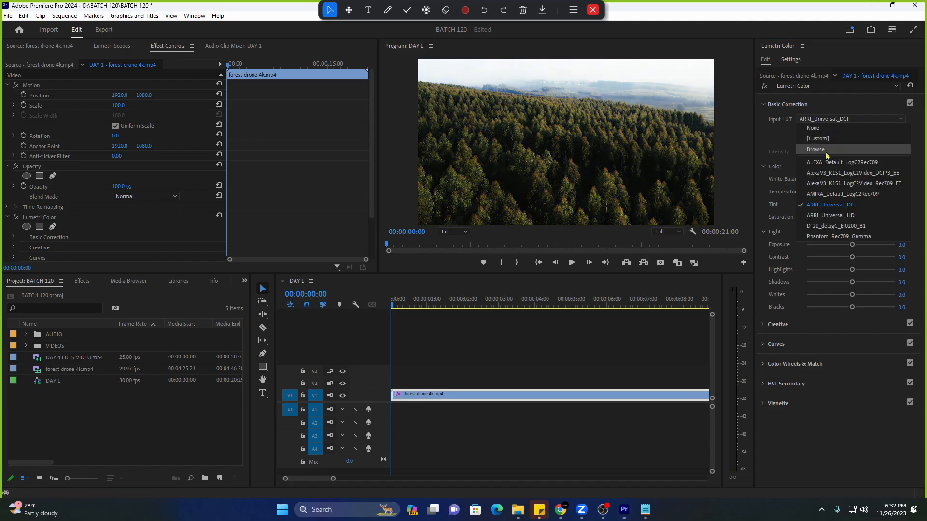
click(813, 129)
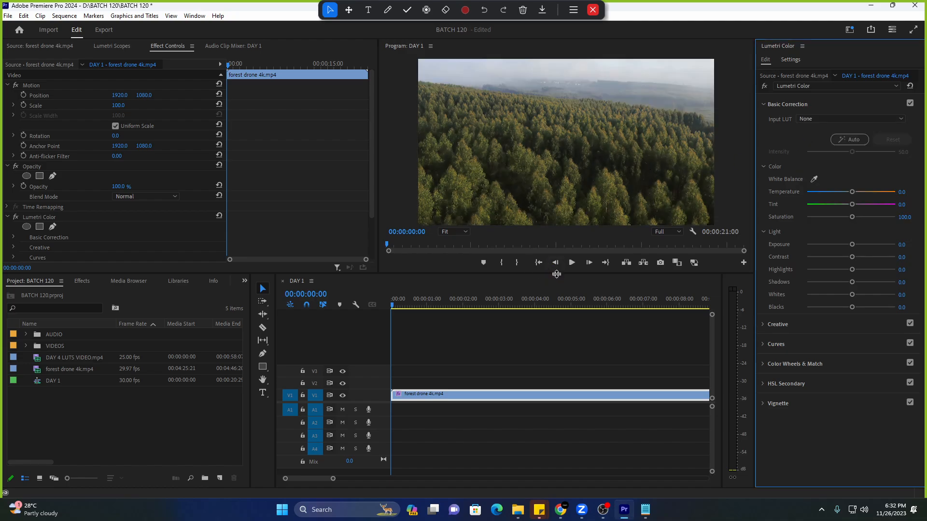
drag(553, 275, 553, 286)
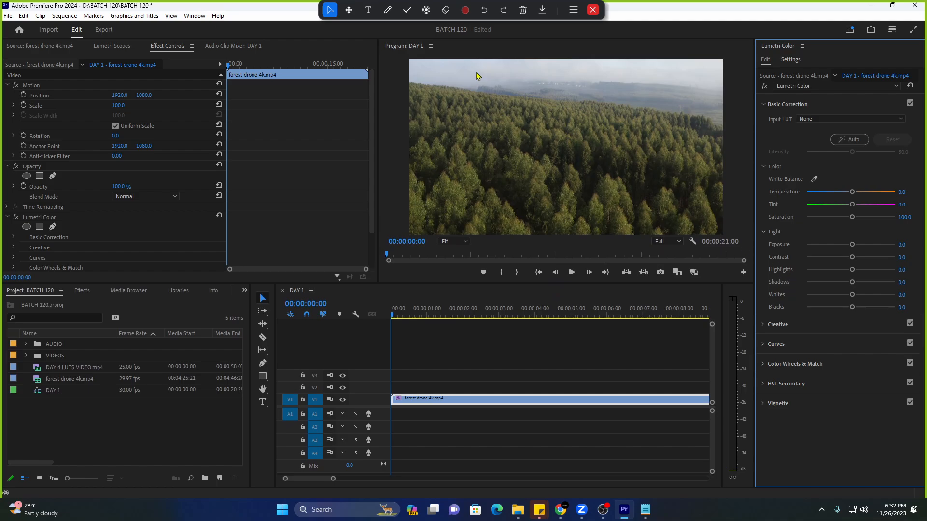
click(388, 10)
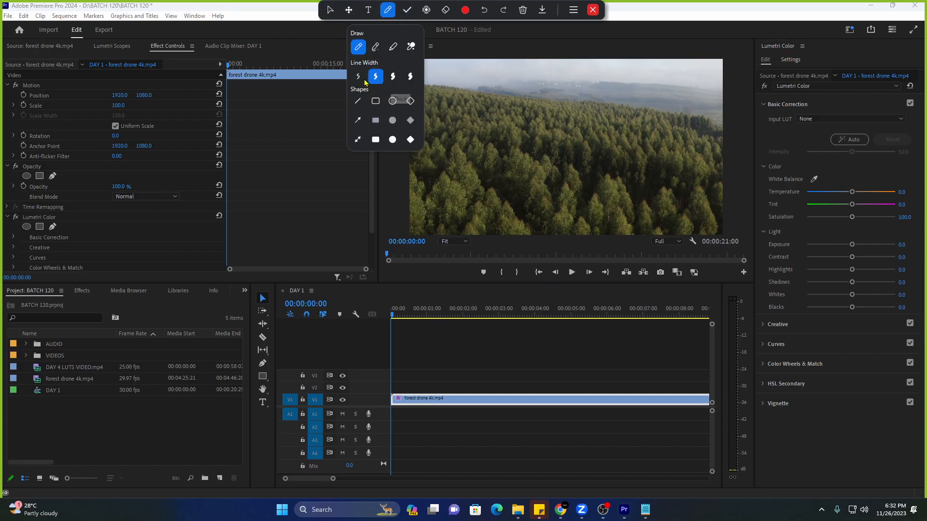
mouse_move(770, 195)
mouse_down()
mouse_move(915, 201)
mouse_move(912, 183)
mouse_move(770, 180)
mouse_move(776, 196)
mouse_move(798, 195)
mouse_move(799, 185)
mouse_move(773, 185)
mouse_up()
key(ctrl+z)
mouse_move(779, 225)
mouse_down()
mouse_move(795, 213)
mouse_move(765, 209)
mouse_move(774, 237)
mouse_move(787, 234)
mouse_move(761, 251)
mouse_move(768, 269)
mouse_move(804, 270)
mouse_move(786, 231)
mouse_up()
key(ctrl+z)
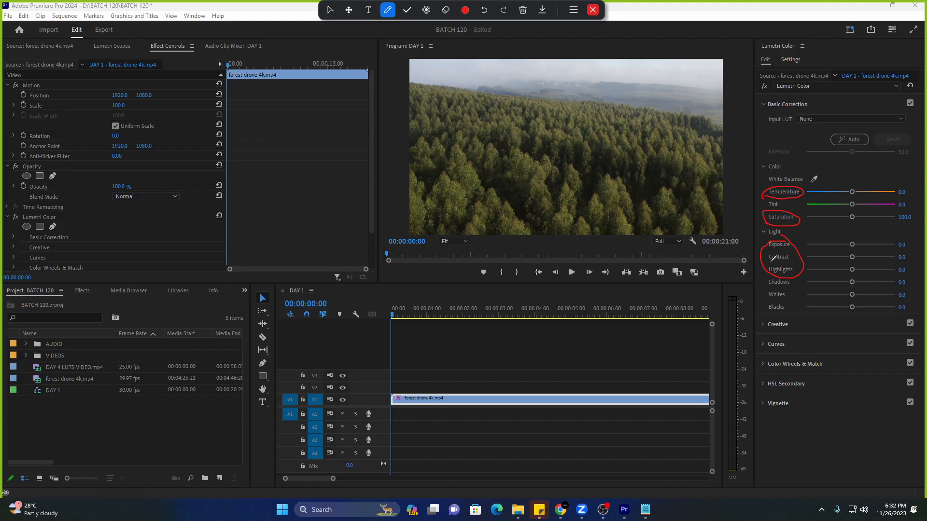
key(ctrl+z)
mouse_move(769, 267)
mouse_down()
mouse_move(795, 269)
mouse_move(793, 238)
mouse_move(766, 241)
mouse_move(771, 271)
mouse_move(785, 278)
mouse_move(802, 239)
mouse_move(773, 269)
mouse_up()
key(ctrl+z)
key(ctrl+z)
key(ctrl+z)
key(ctrl+z)
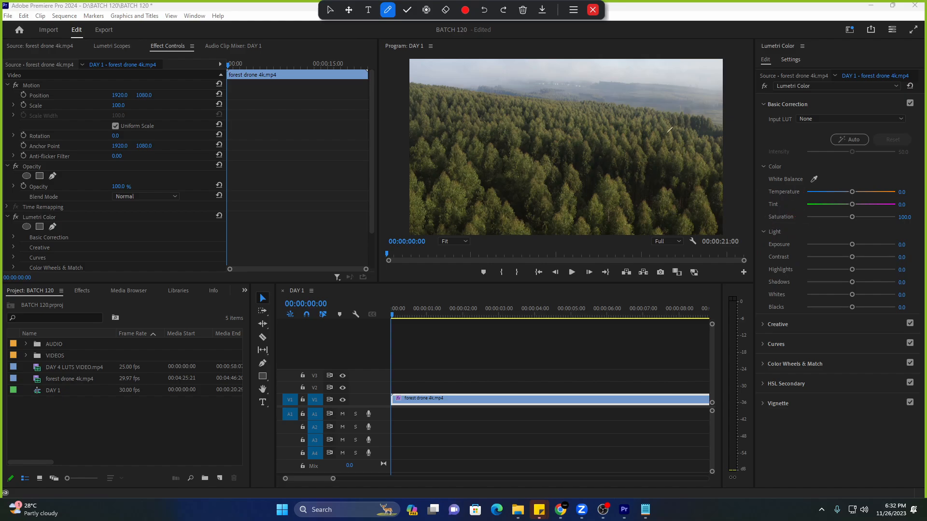
click(426, 10)
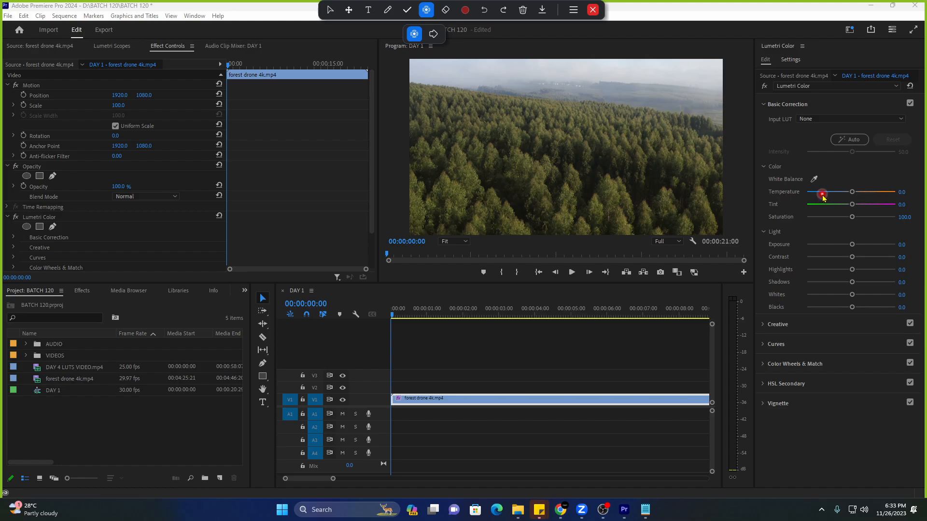
Cool the forest drone clip by dragging Temperature down to -57.6.
click(860, 193)
drag(860, 194, 821, 201)
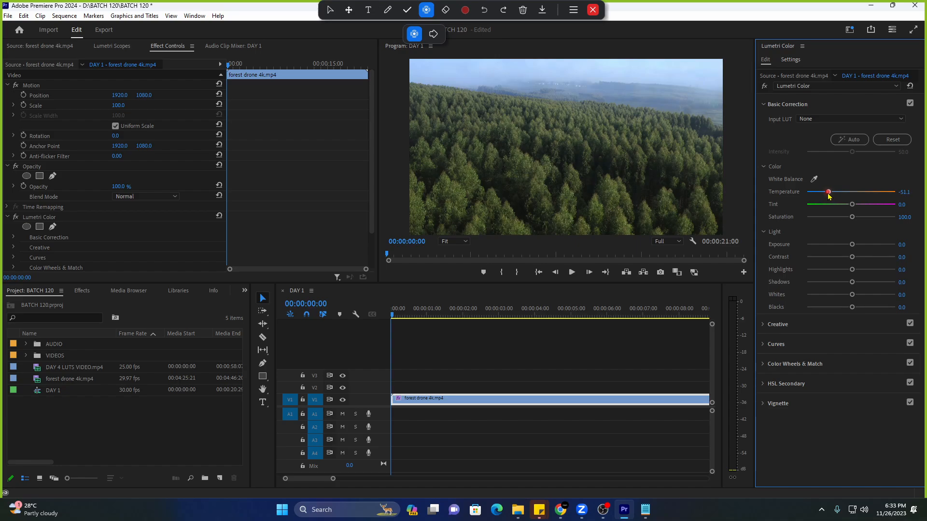
drag(828, 196, 821, 197)
key(space)
key(space)
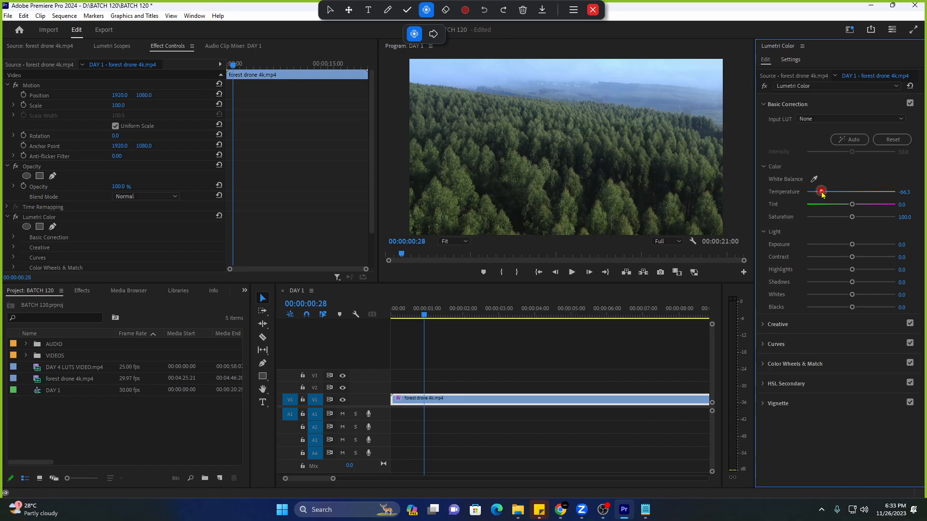
mouse_move(822, 193)
mouse_down()
mouse_move(808, 201)
mouse_move(825, 203)
mouse_up()
Experiment with green and magenta Tint values, then reset Tint to 0.0.
drag(852, 205, 891, 209)
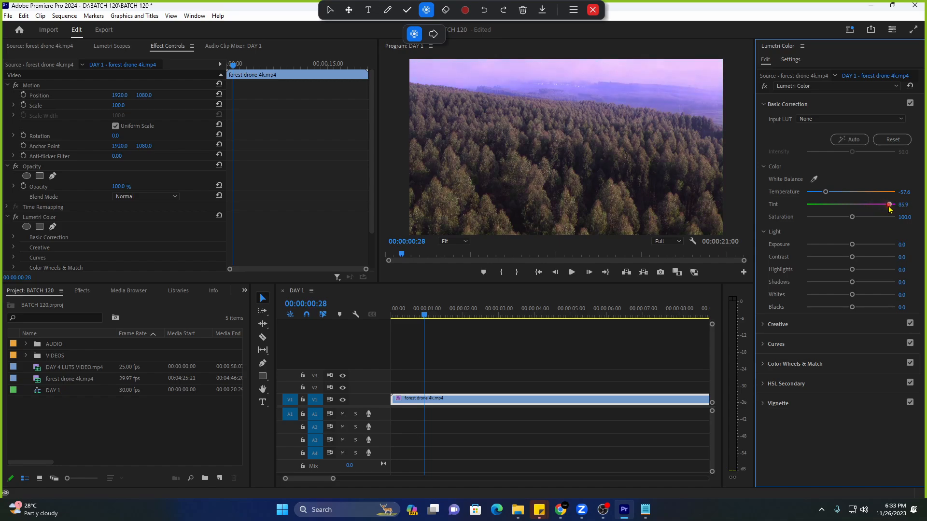
click(835, 204)
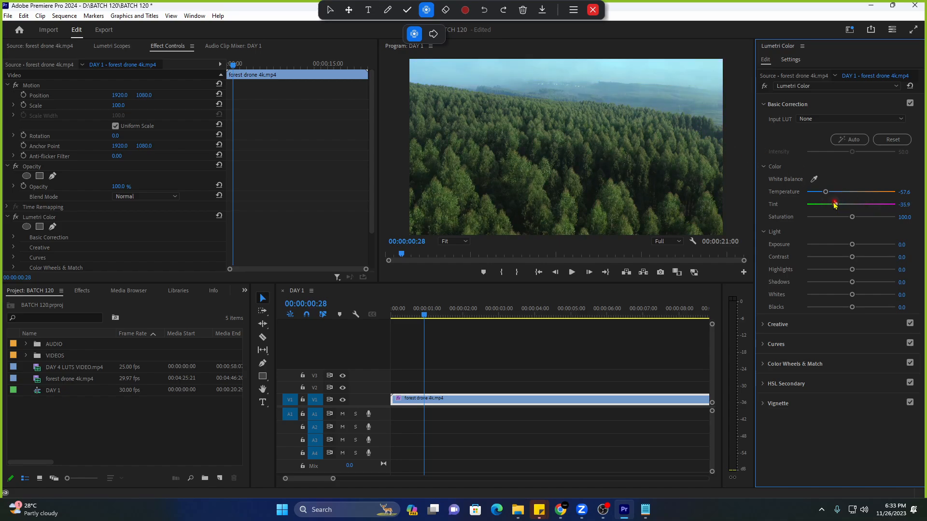
drag(835, 205, 815, 212)
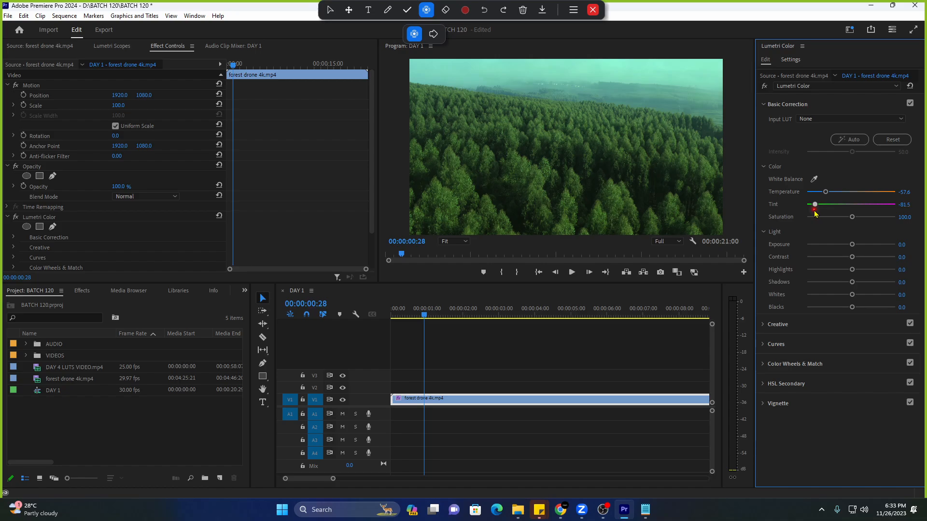
drag(815, 212, 823, 219)
double_click(816, 206)
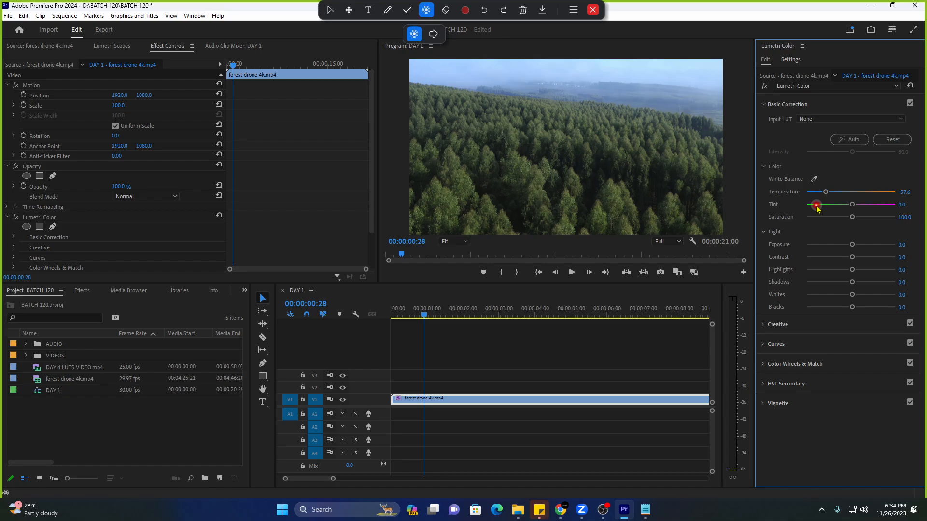
drag(816, 206, 876, 205)
double_click(876, 206)
click(797, 217)
Raise Exposure to 0.6 and Contrast to 16.3.
mouse_move(852, 246)
mouse_down()
mouse_move(874, 247)
mouse_move(856, 248)
mouse_up()
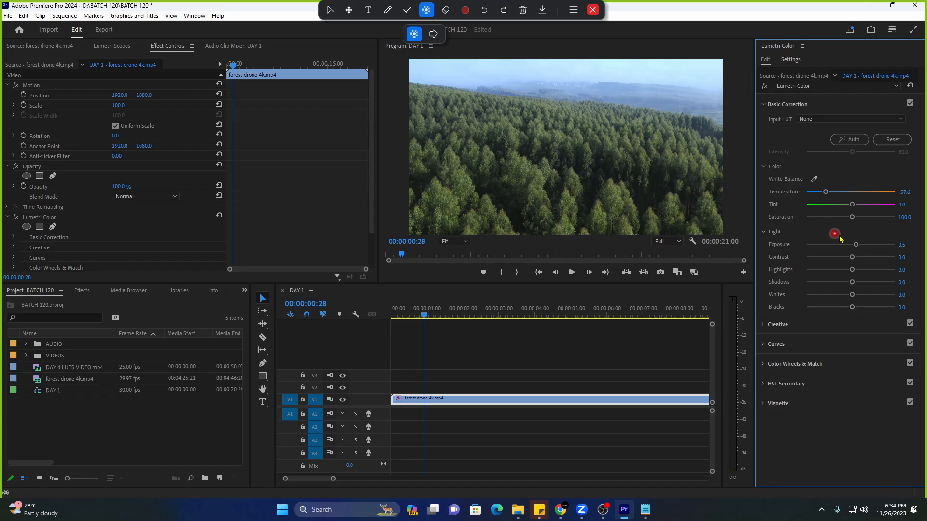
drag(853, 246, 853, 247)
drag(852, 257, 832, 262)
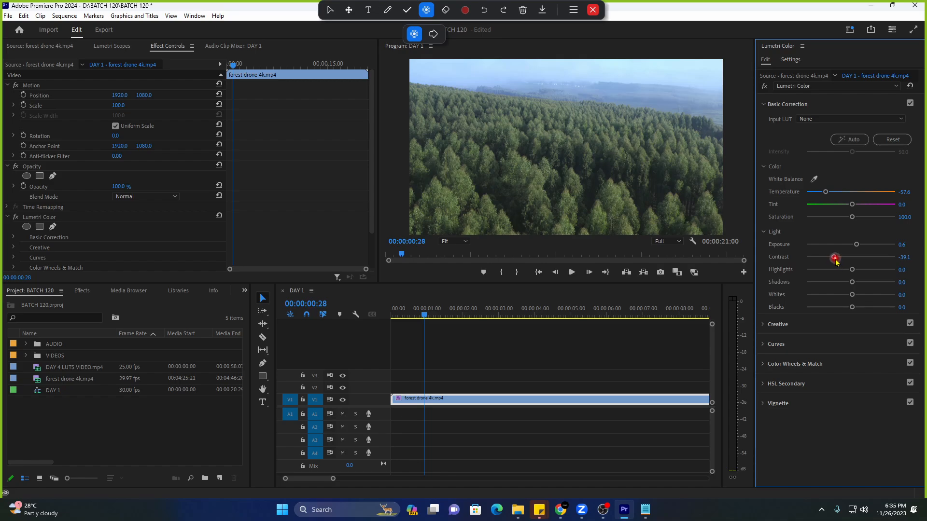
drag(835, 260, 862, 267)
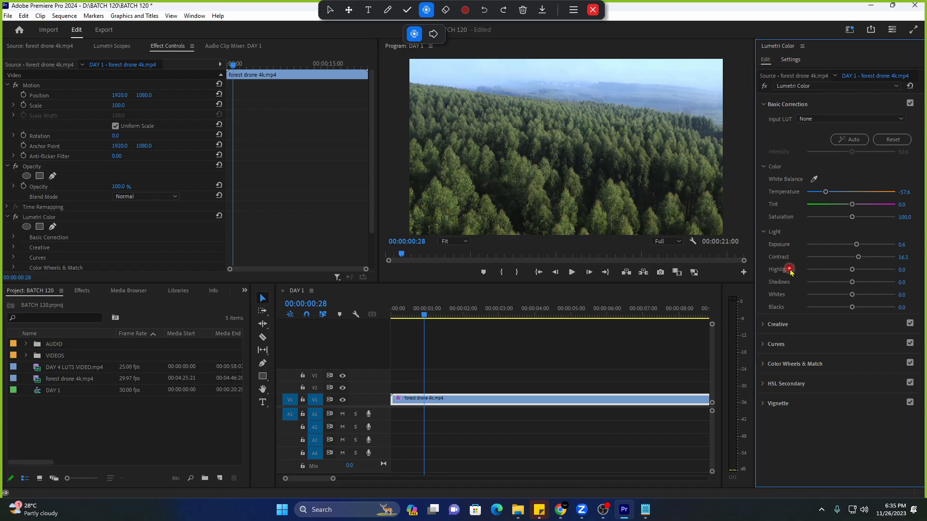
Lower Highlights to -12.0 and play the first two seconds to review the grade.
drag(792, 273, 896, 270)
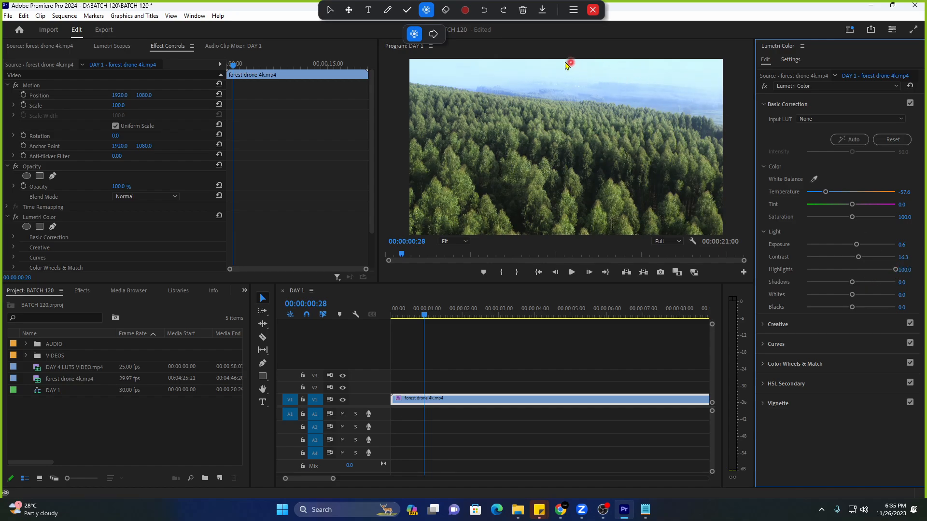
click(873, 270)
mouse_move(870, 274)
mouse_down()
mouse_move(806, 271)
mouse_move(874, 271)
mouse_up()
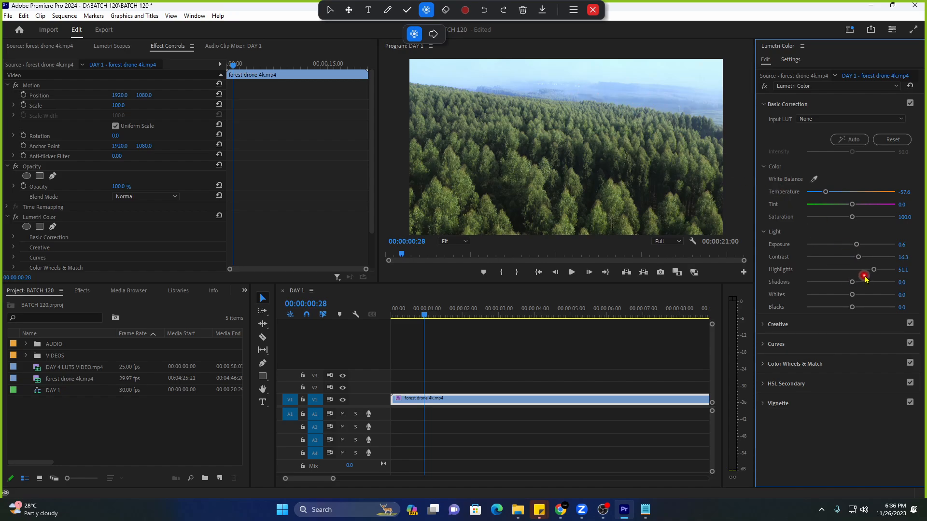
drag(873, 270, 850, 270)
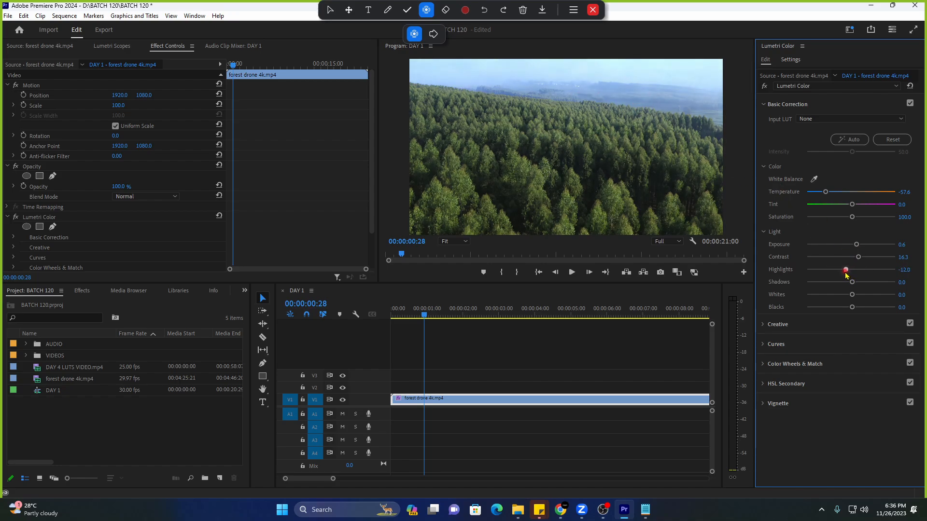
key(space)
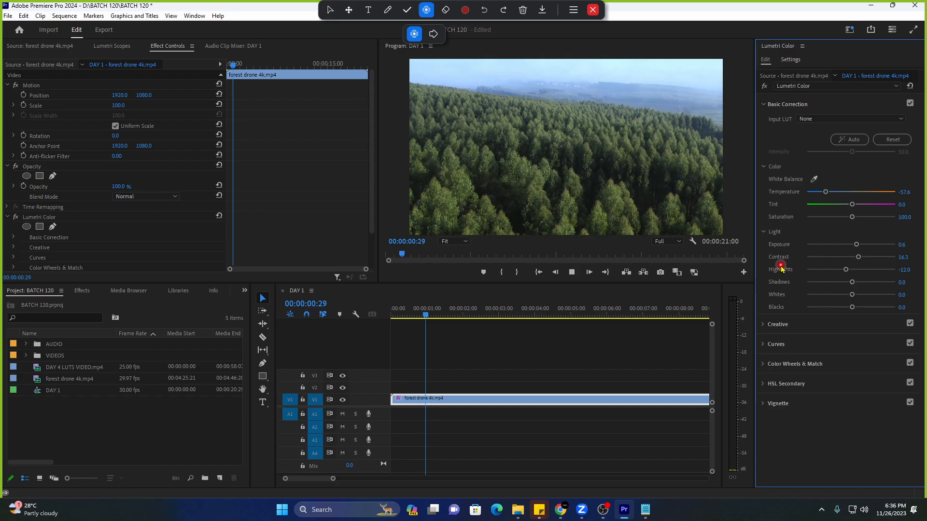
key(space)
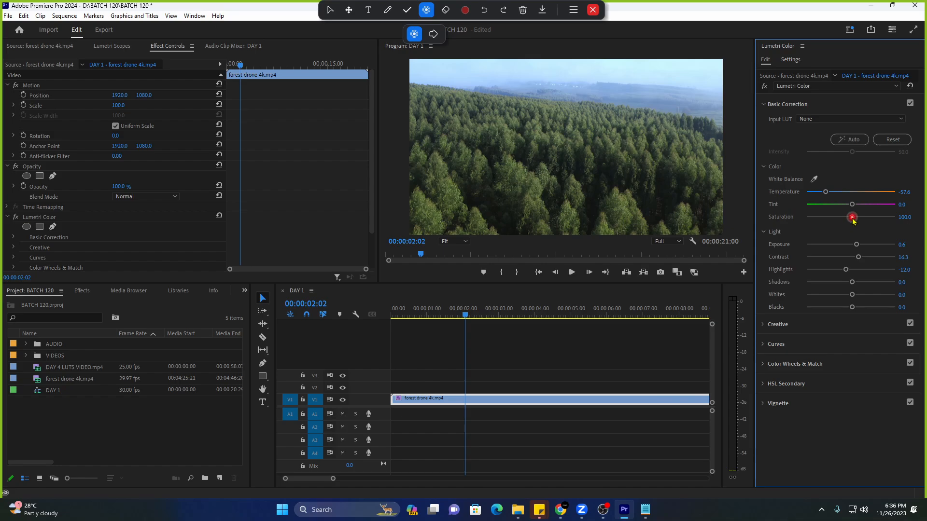
Drag Saturation up and down, settling at 151.1 for richer forest greens.
drag(852, 218, 855, 218)
drag(876, 229, 870, 229)
drag(868, 230, 879, 217)
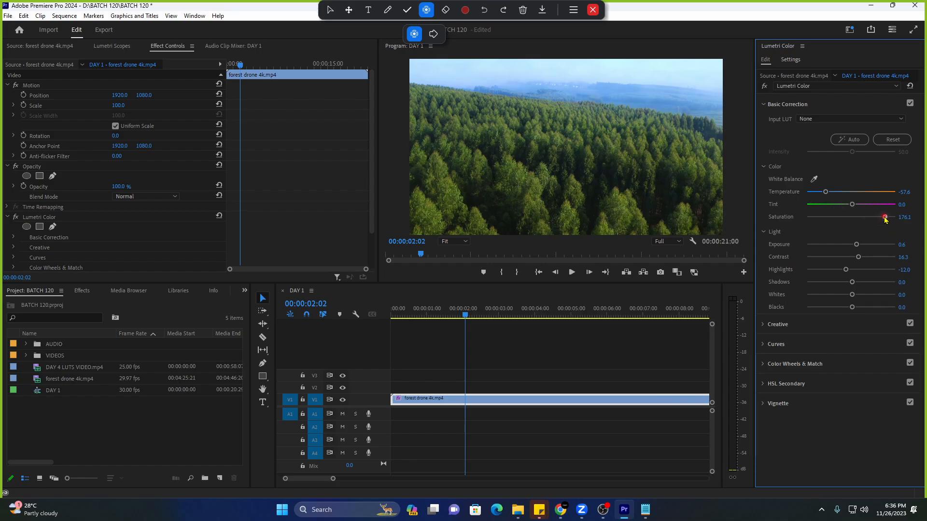
drag(885, 217, 866, 238)
drag(889, 217, 769, 228)
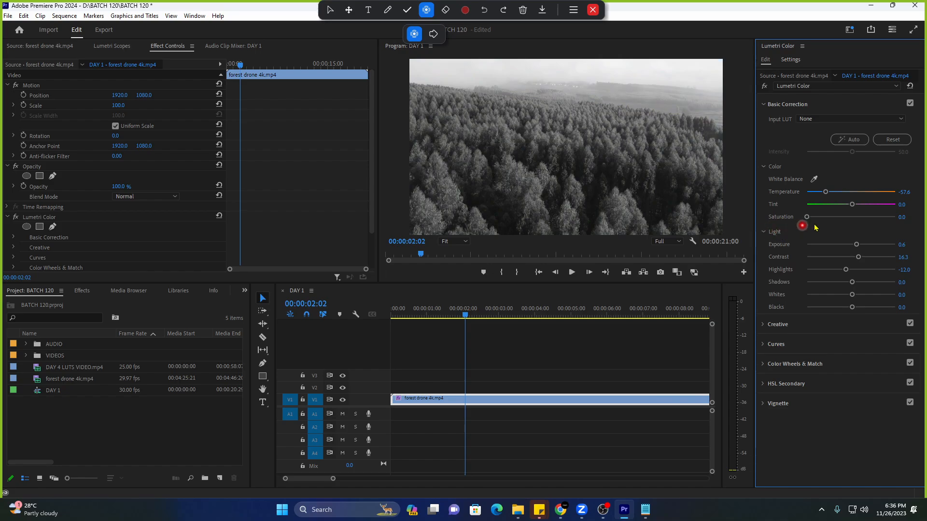
drag(807, 218, 875, 223)
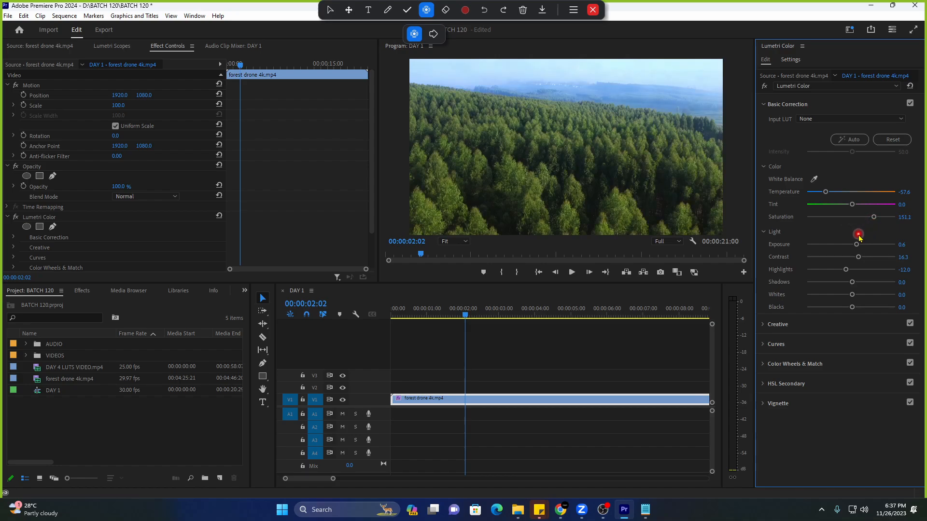
key(space)
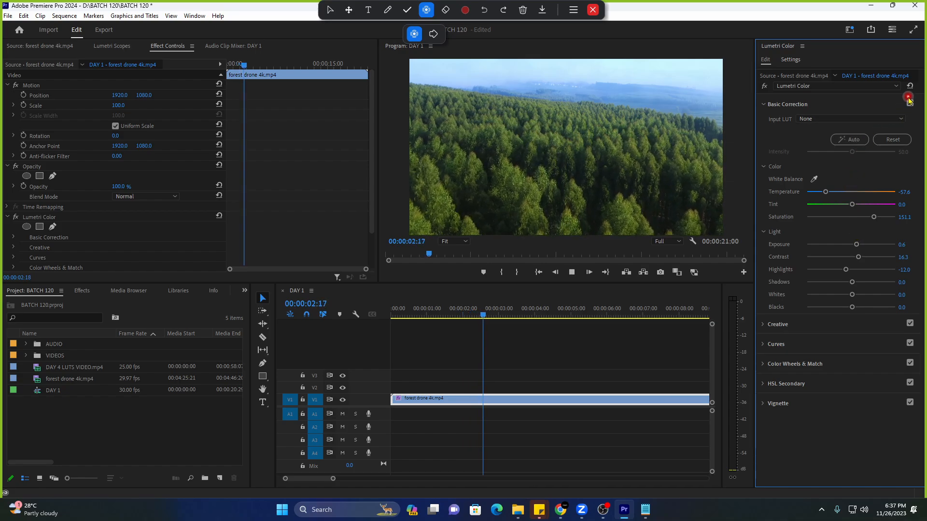
key(space)
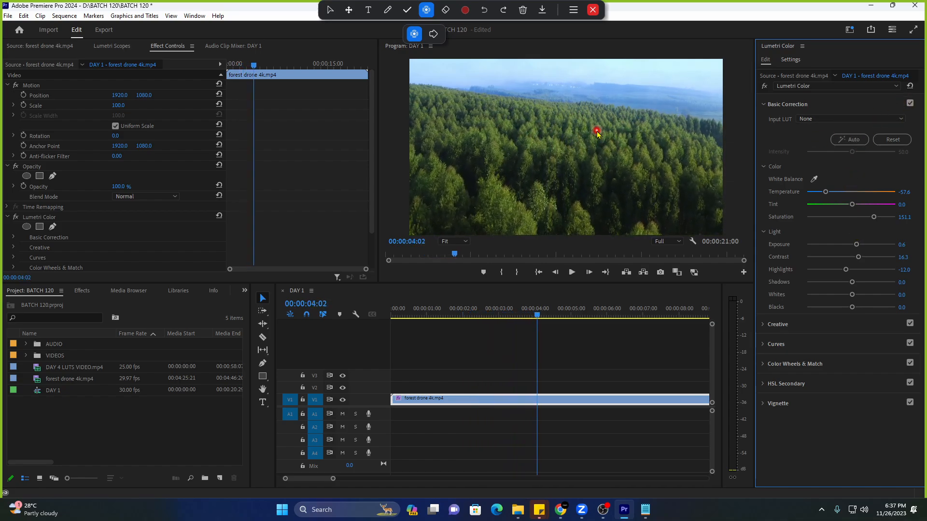
click(911, 104)
click(910, 104)
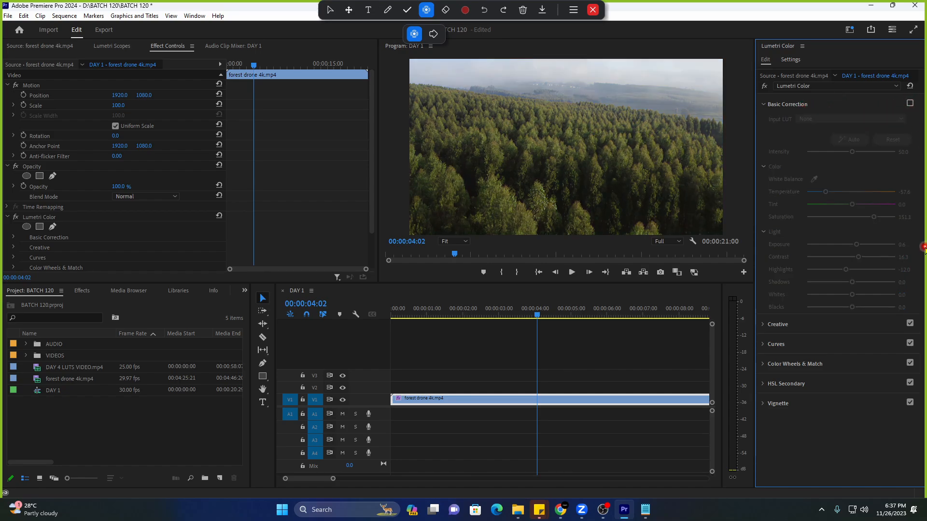
click(910, 103)
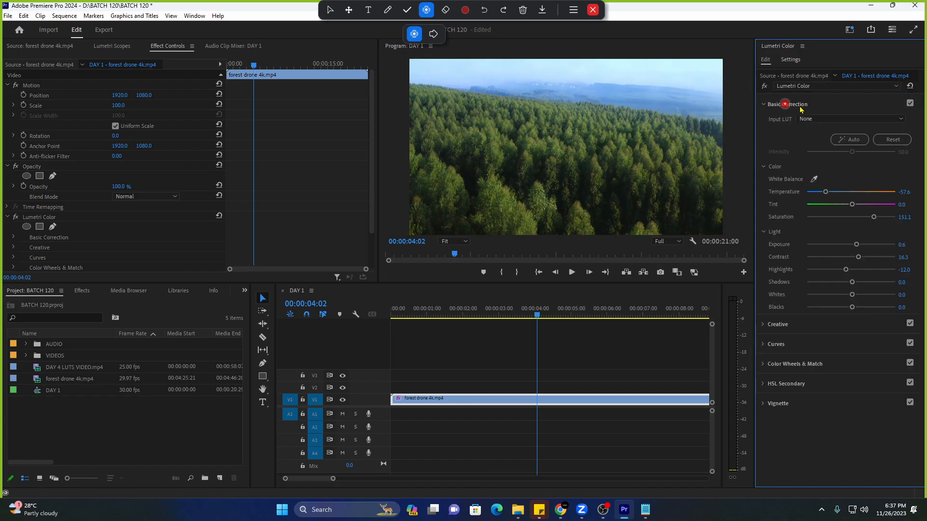
click(910, 104)
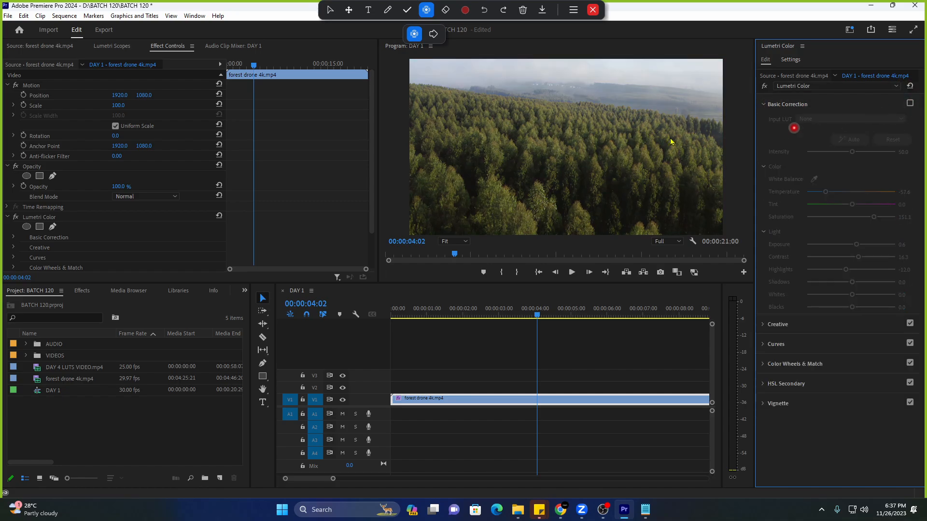
click(910, 103)
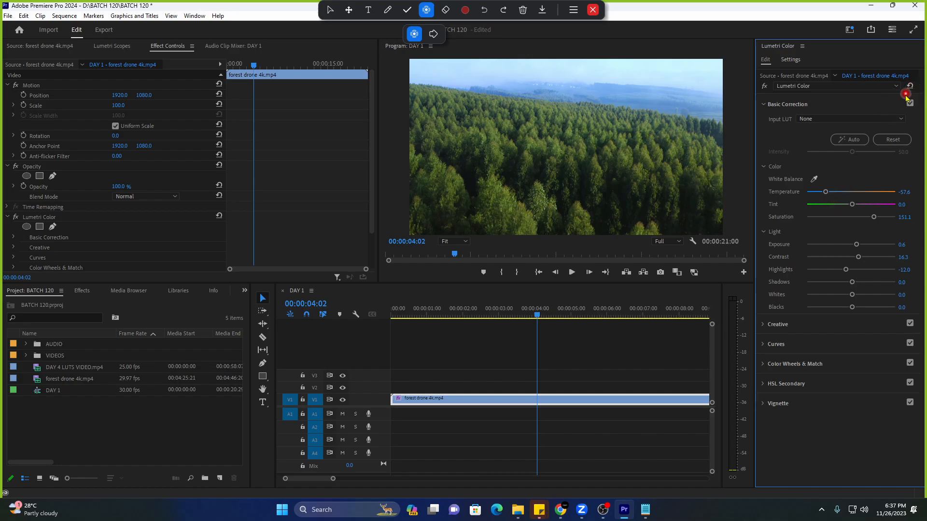
In the forest drone clip's Effect Controls, step past Motion, Opacity and Time Remapping to select Lumetri Color.
click(571, 398)
click(167, 72)
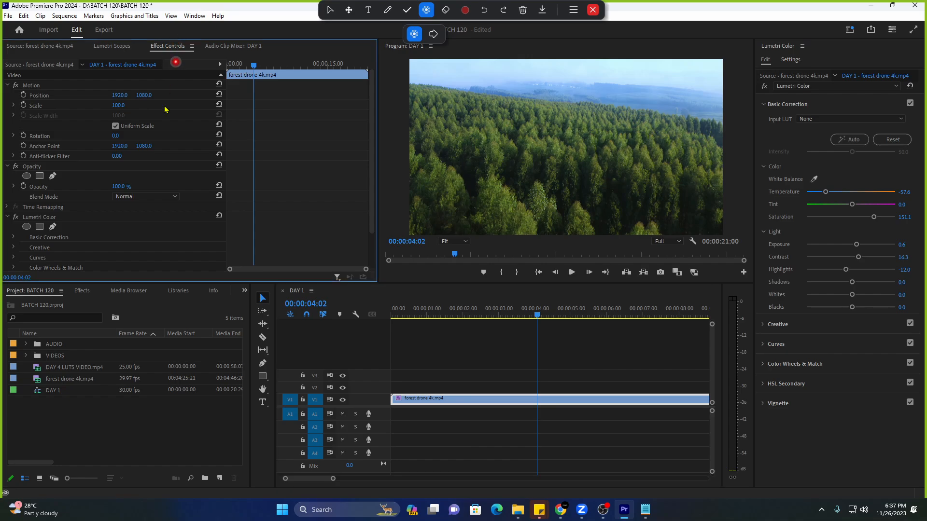
scroll(159, 126, down, 1)
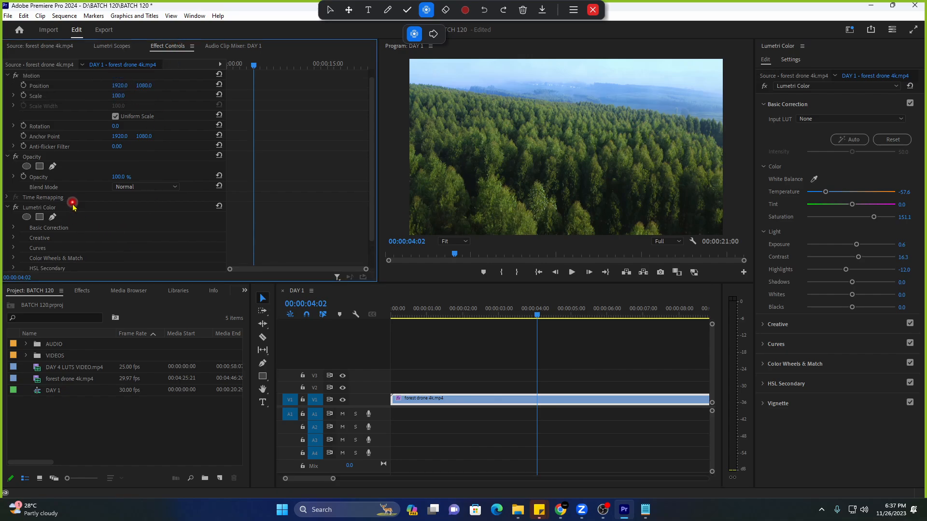
click(73, 205)
click(74, 197)
scroll(74, 112, up, 1)
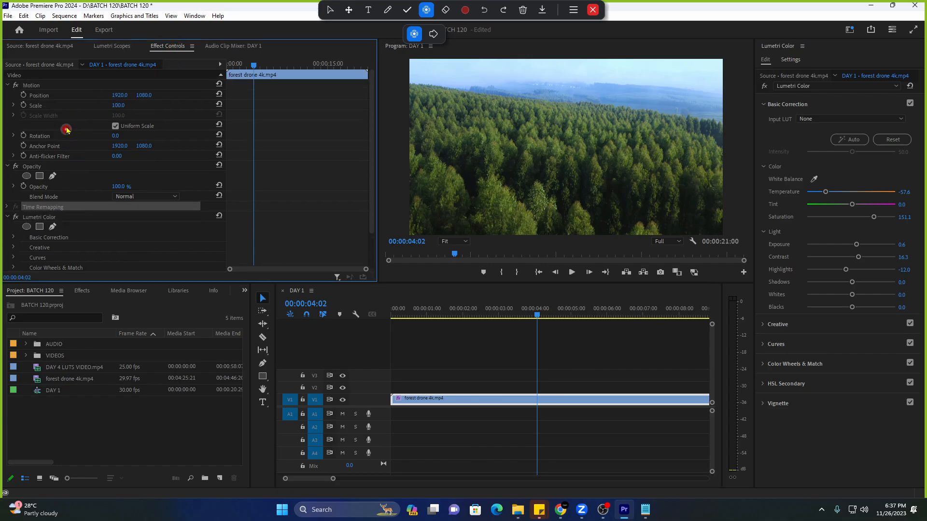
click(61, 85)
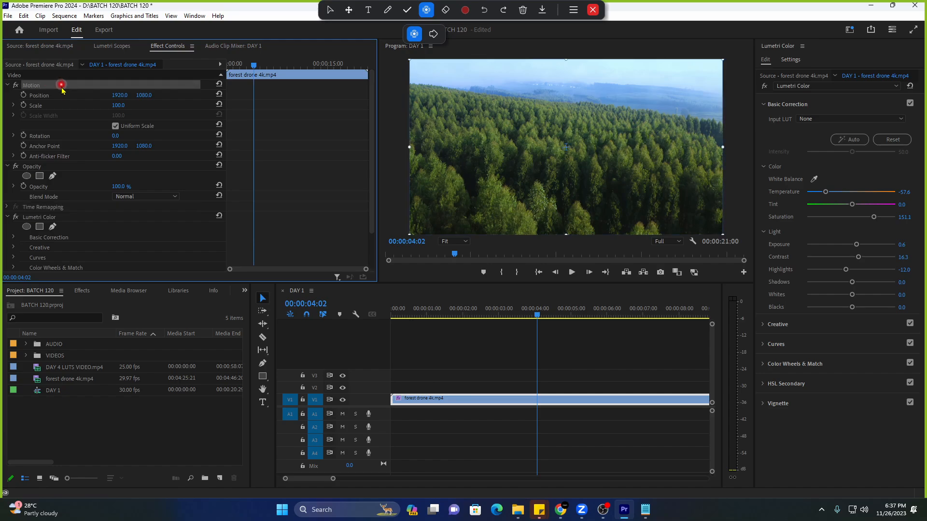
click(72, 167)
click(66, 207)
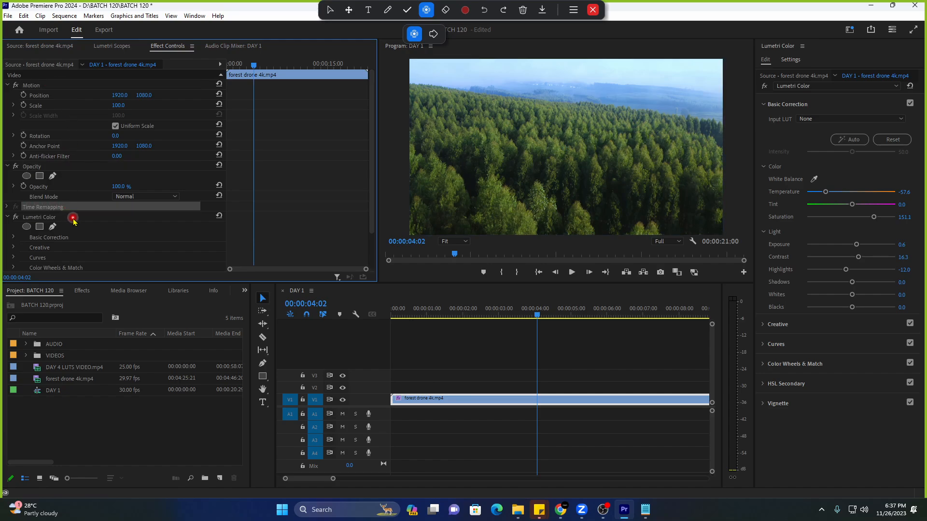
scroll(72, 218, down, 3)
click(82, 189)
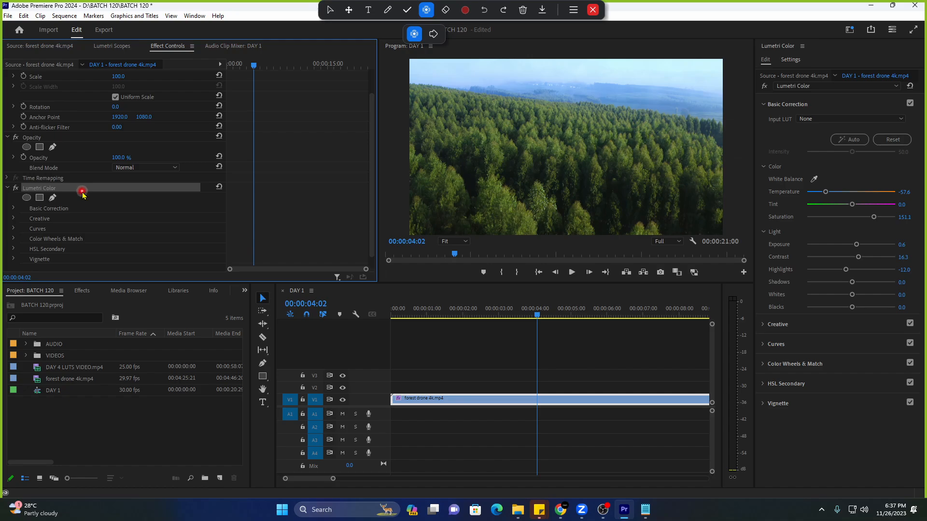
click(82, 189)
Reset the clip's Lumetri Color effect to defaults and try Auto correction.
click(218, 188)
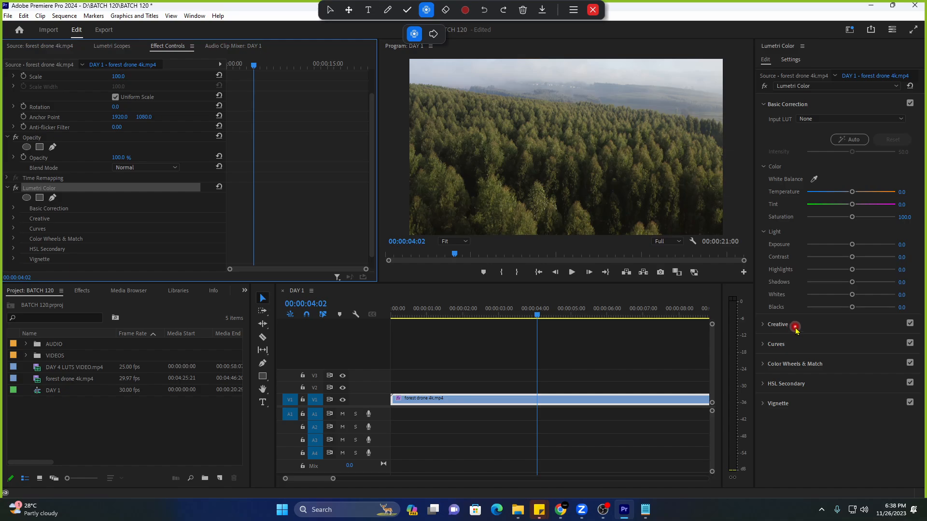
click(850, 142)
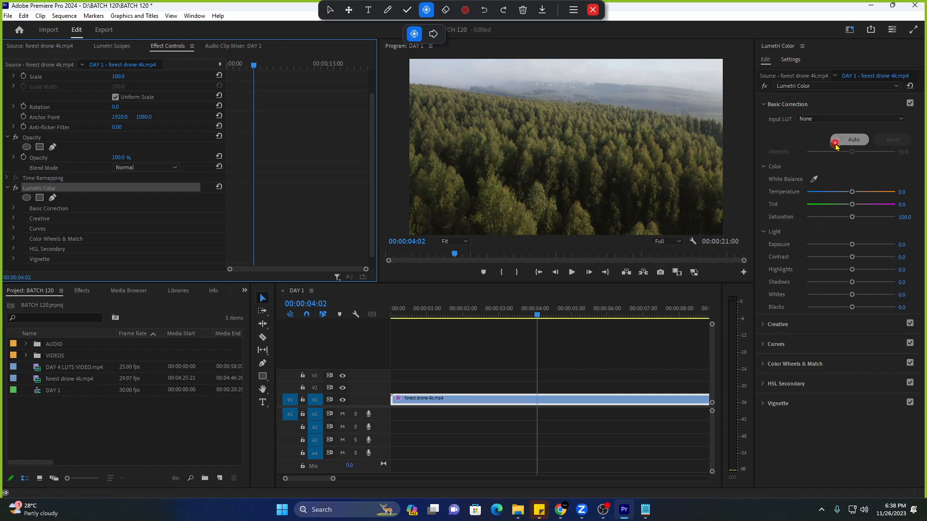
Apply Auto correction (Saturation 114.7, Contrast -33.9) and replay from about two seconds to check.
click(836, 142)
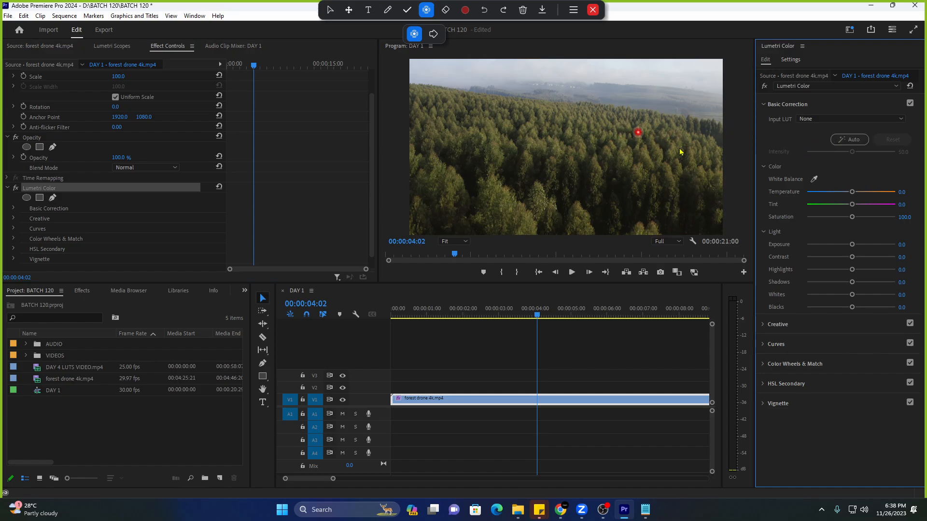
click(848, 140)
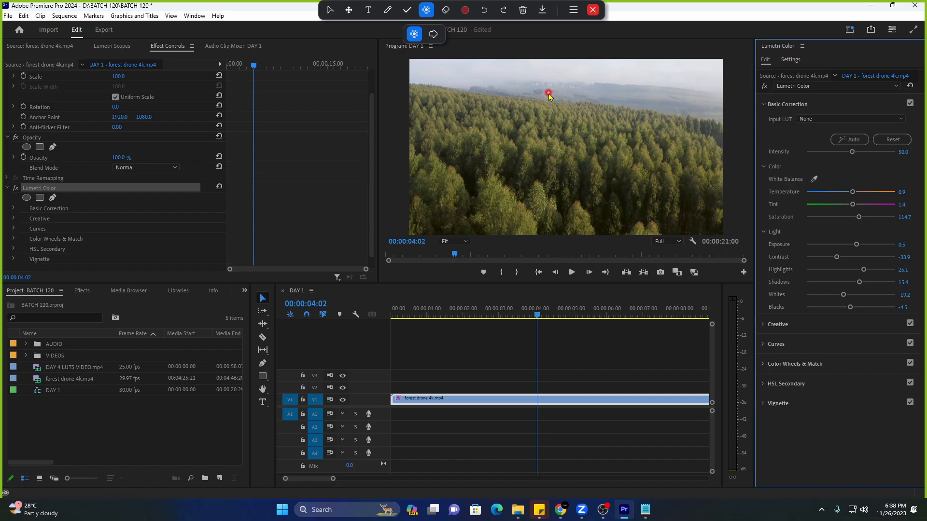
key(space)
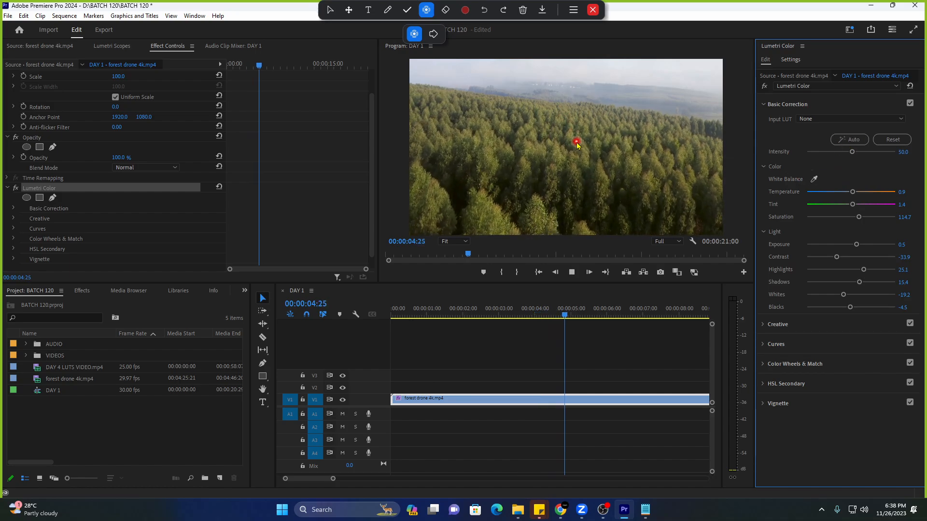
click(492, 309)
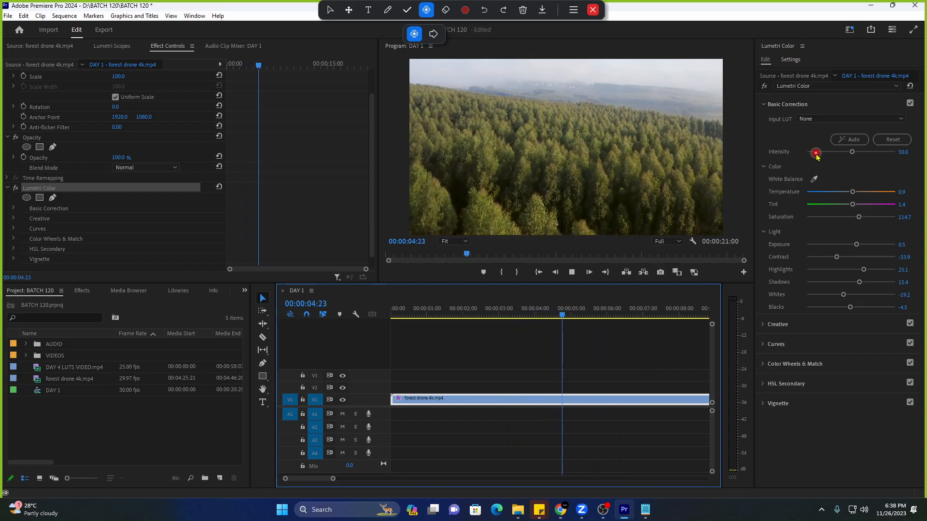
key(space)
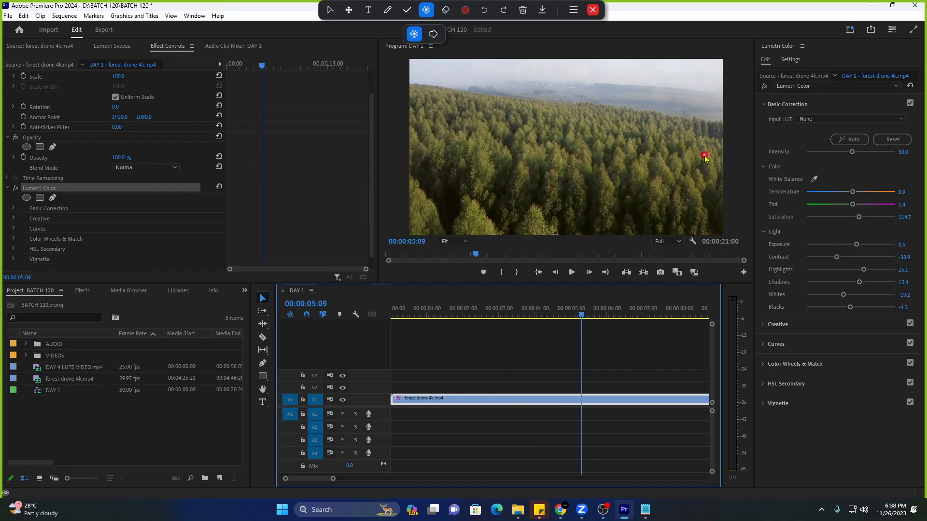
Reset Basic Correction, then undo to restore the manual grade with Temperature -57.6 and Saturation 151.1.
click(911, 87)
click(892, 141)
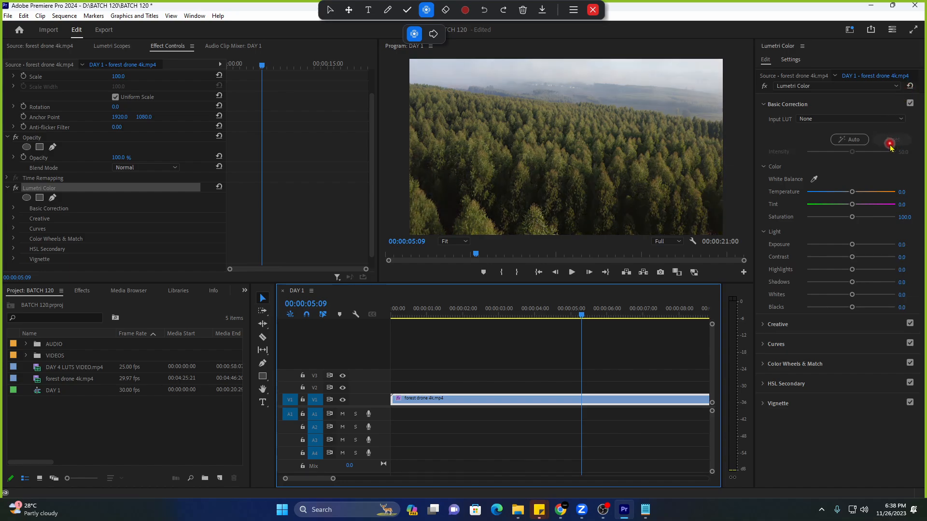
key(ctrl+z)
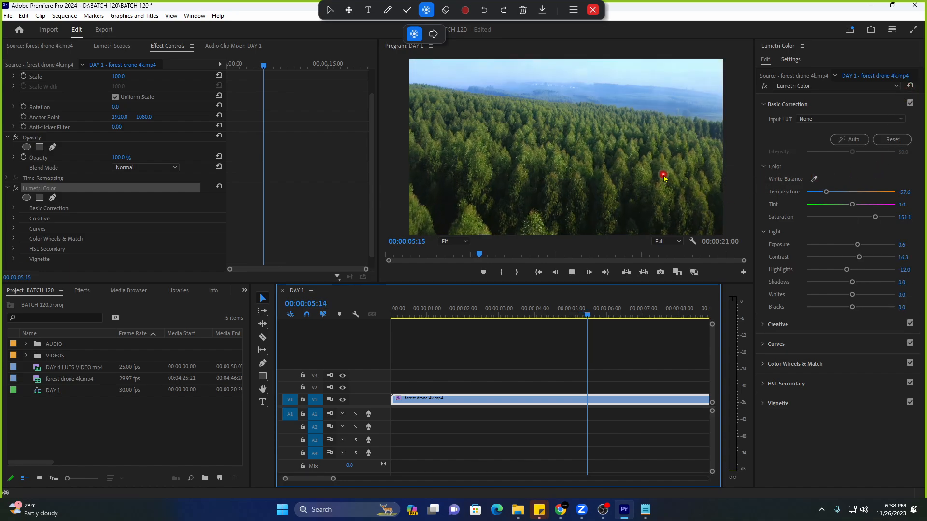
Preview the restored grade in a maximized Program monitor, replaying from about three seconds, then restore the workspace.
key(space)
click(476, 173)
key(grave)
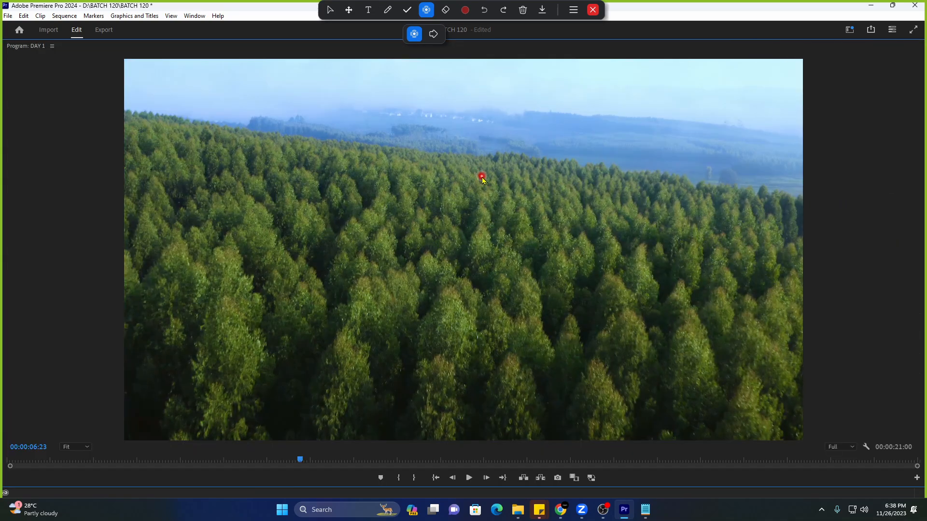
key(space)
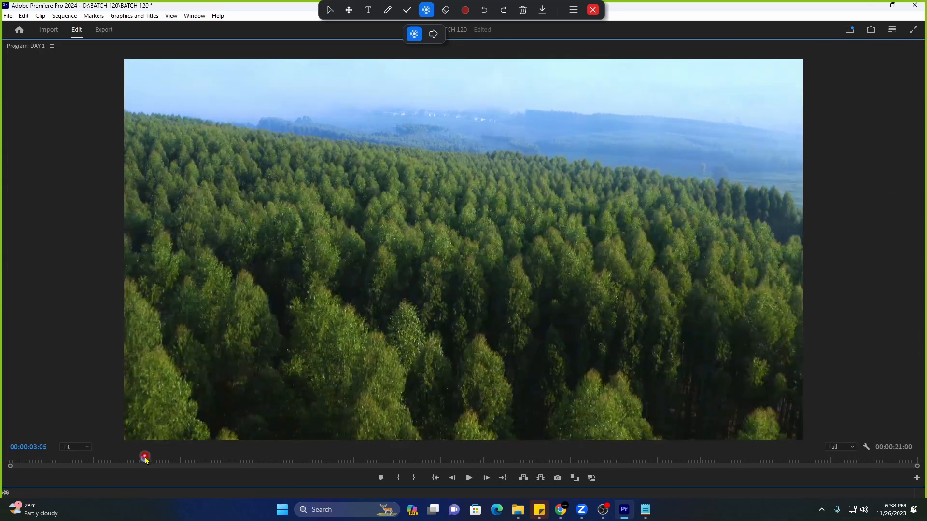
click(150, 457)
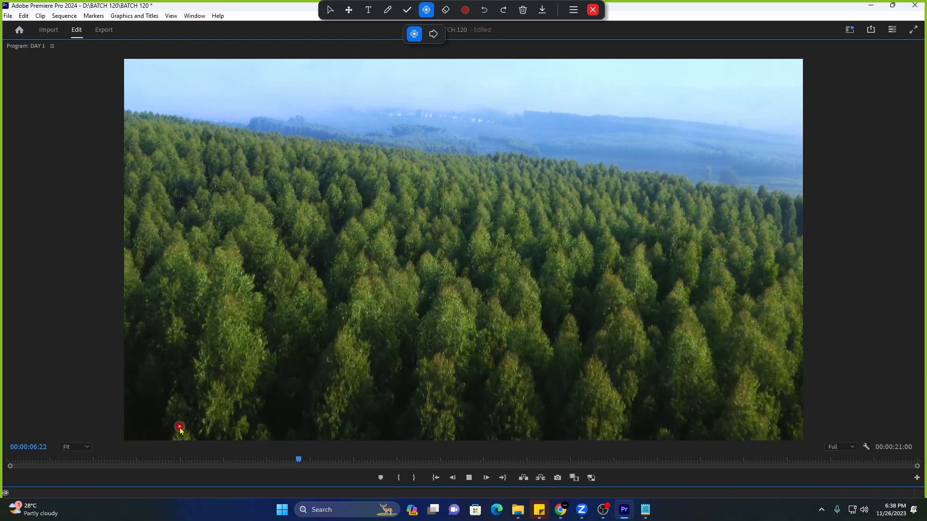
key(space)
click(157, 460)
key(space)
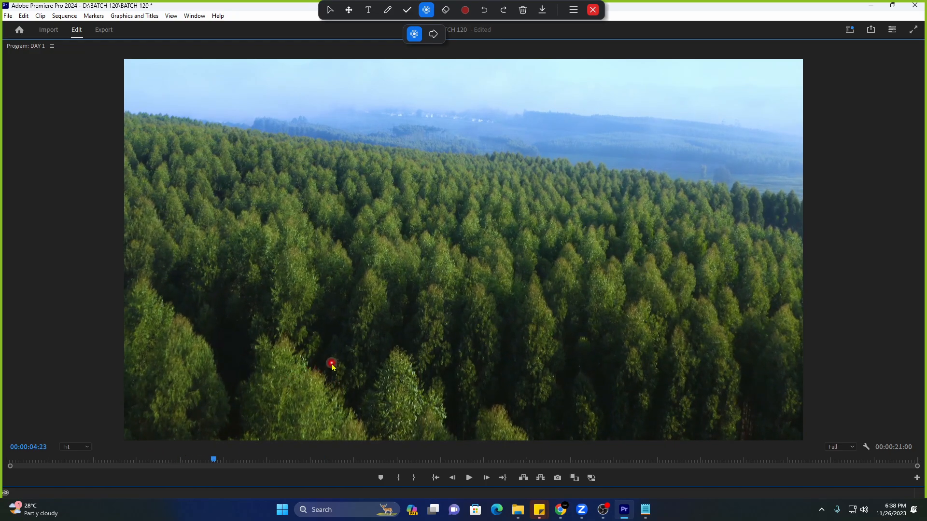
key(grave)
key(space)
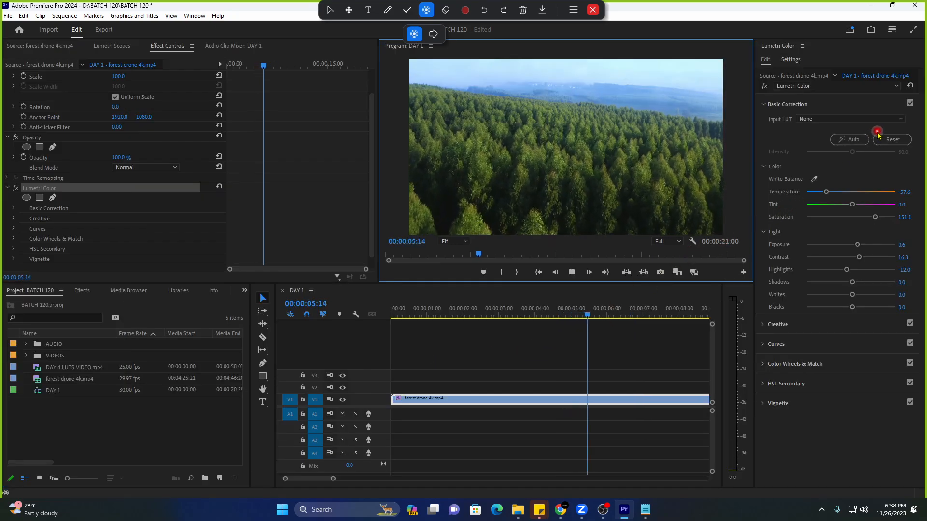
Stop at about two seconds, reset the Lumetri Color effect to defaults, and collapse Basic Correction.
key(space)
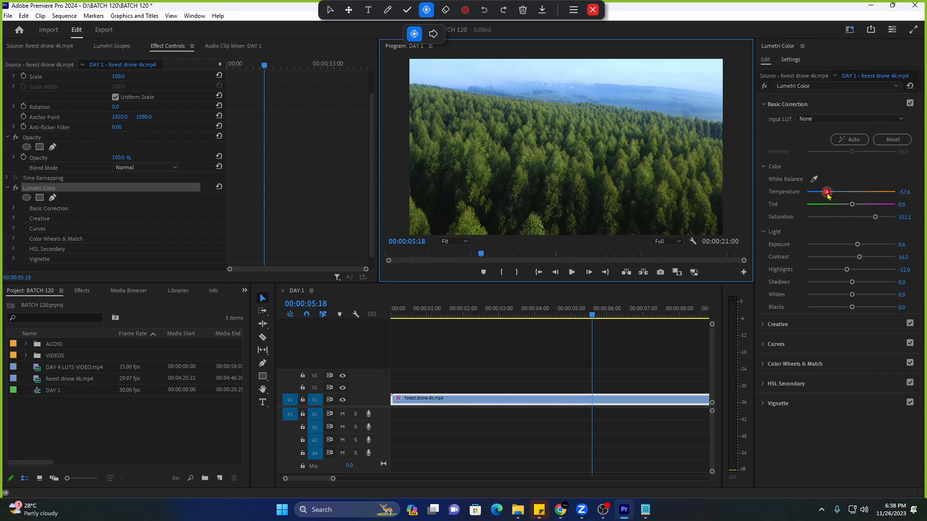
click(474, 310)
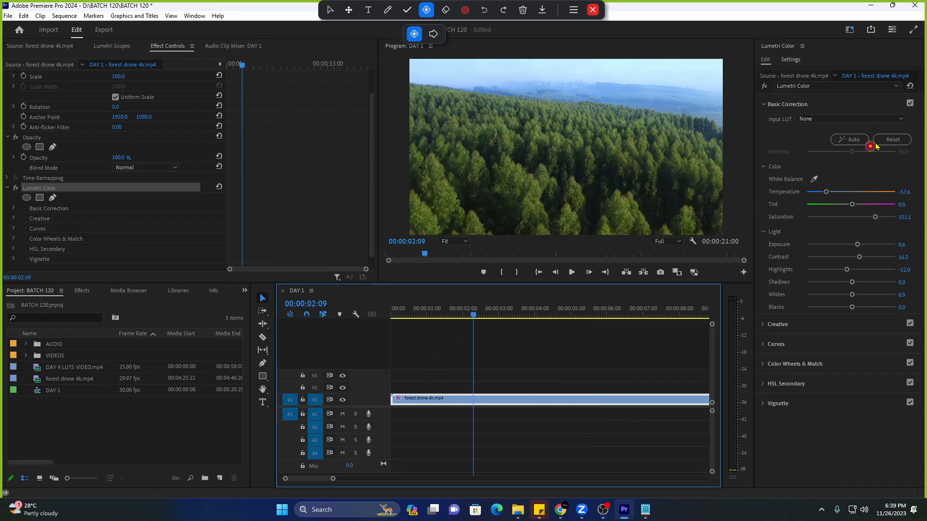
click(911, 87)
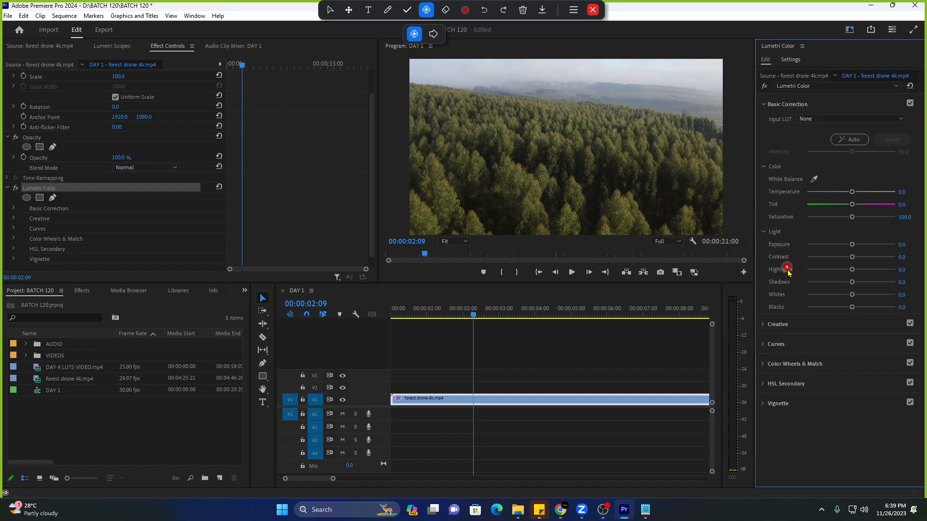
click(767, 104)
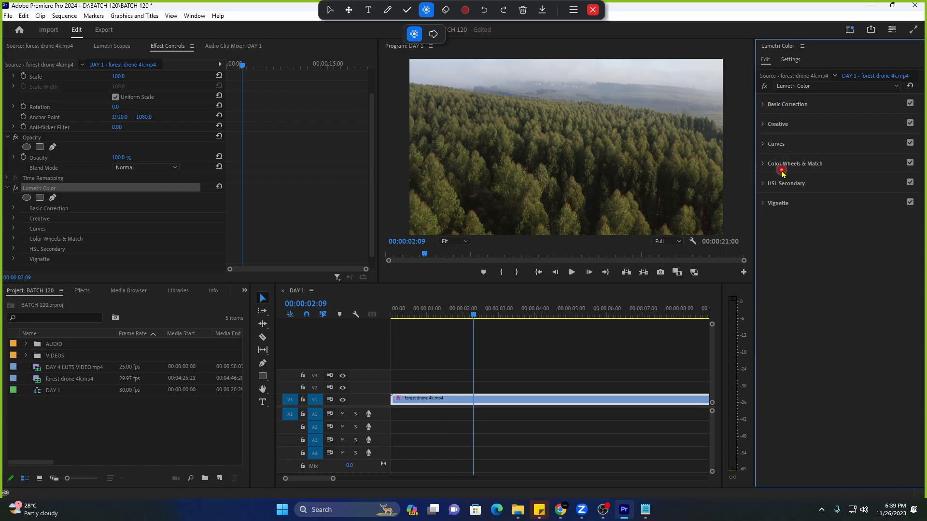
Try the 4E_1 Hollywood_Harry Potter II look, then settle on 4E_35 Hollywood_Warrior.
click(764, 125)
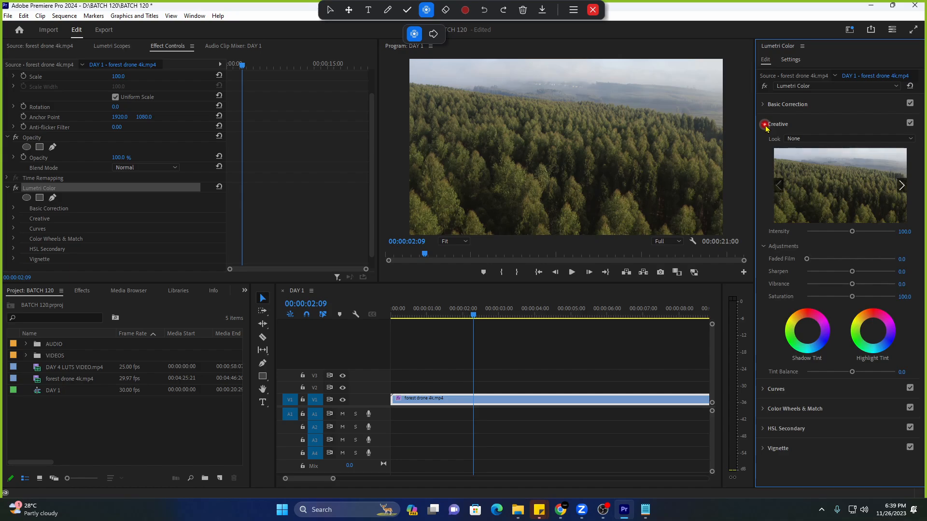
click(807, 139)
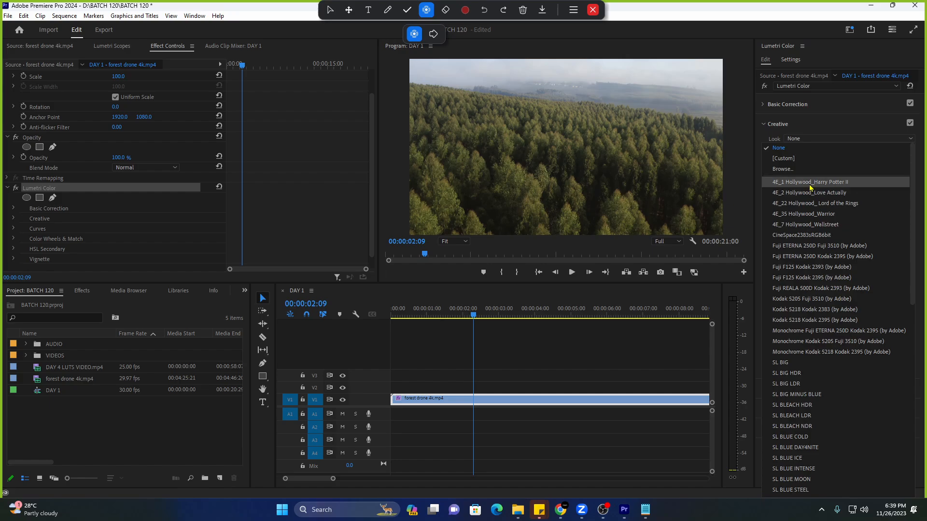
click(810, 182)
click(811, 139)
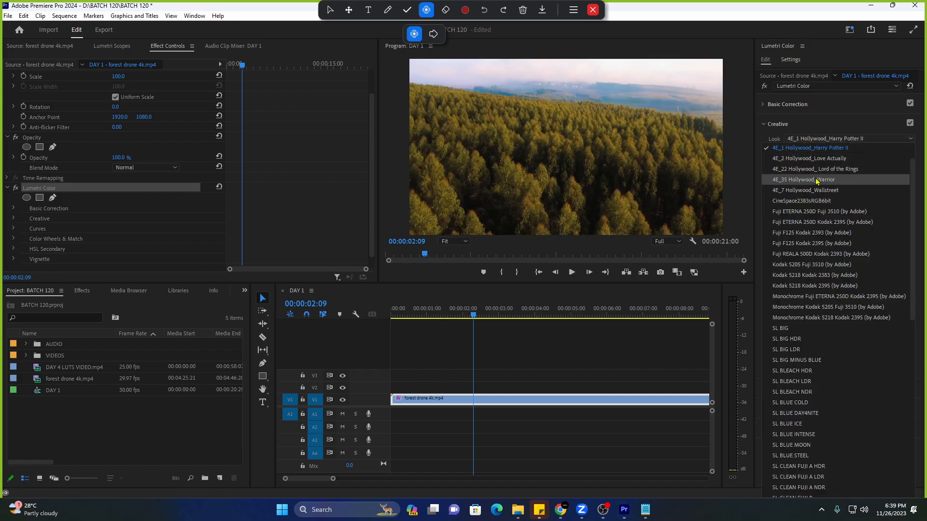
click(816, 181)
click(811, 138)
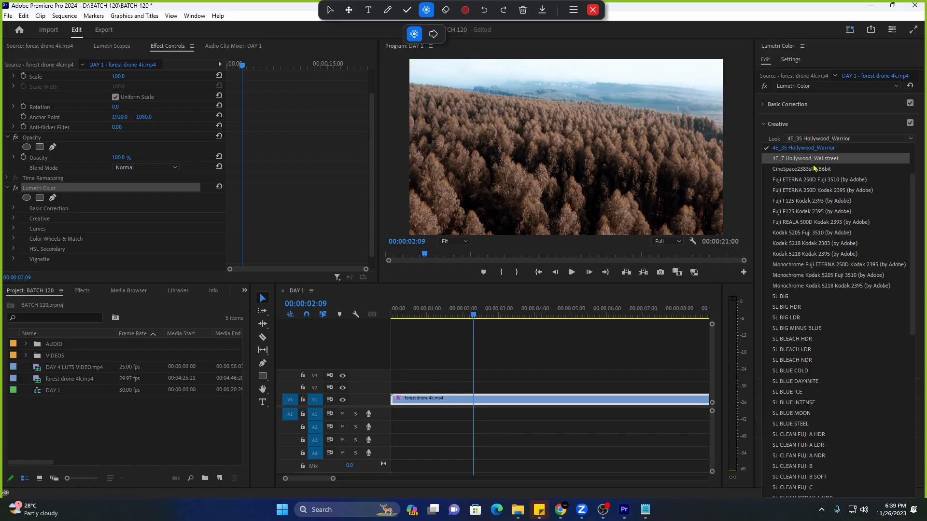
Deselect the clip in the timeline and close Premiere Pro.
scroll(815, 172, up, 2)
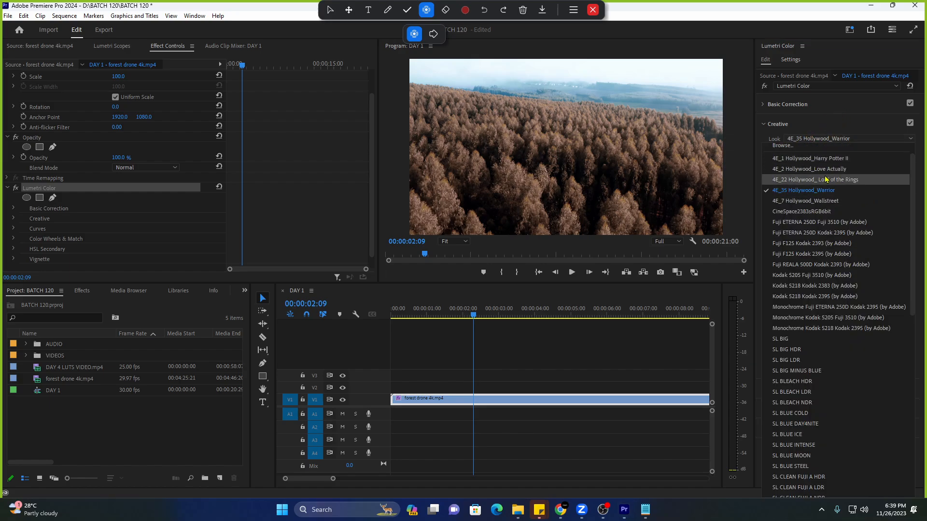
scroll(816, 164, up, 1)
click(570, 363)
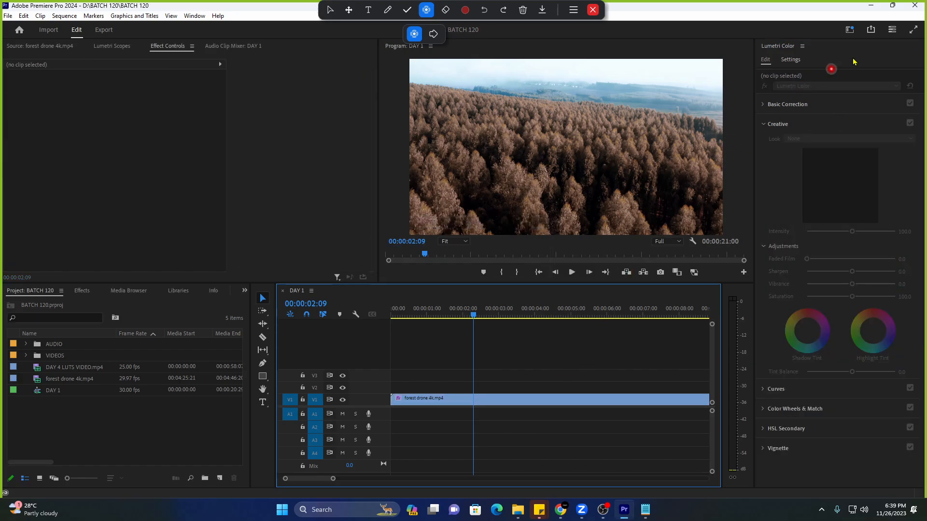
click(915, 5)
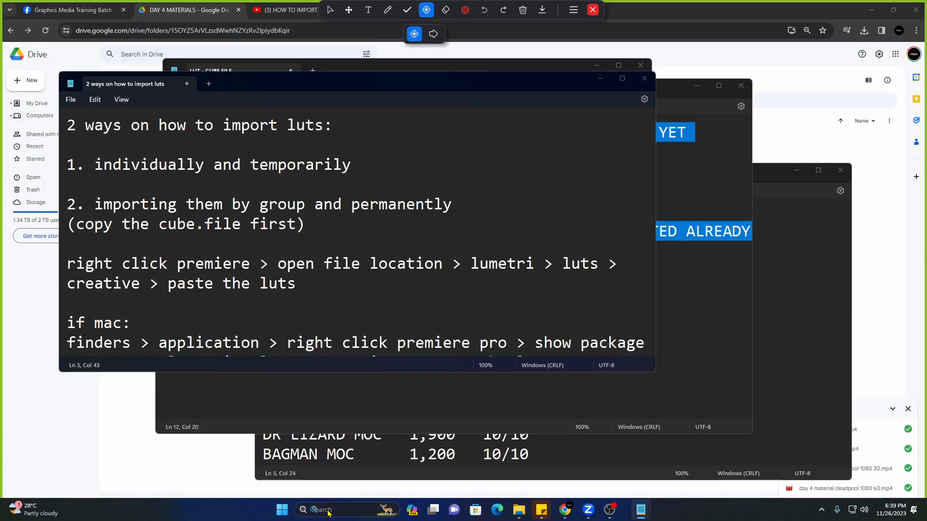
Locate Premiere Pro 2024's installation folder via search and browse to Lumetri > LUTs > Creative.
click(328, 511)
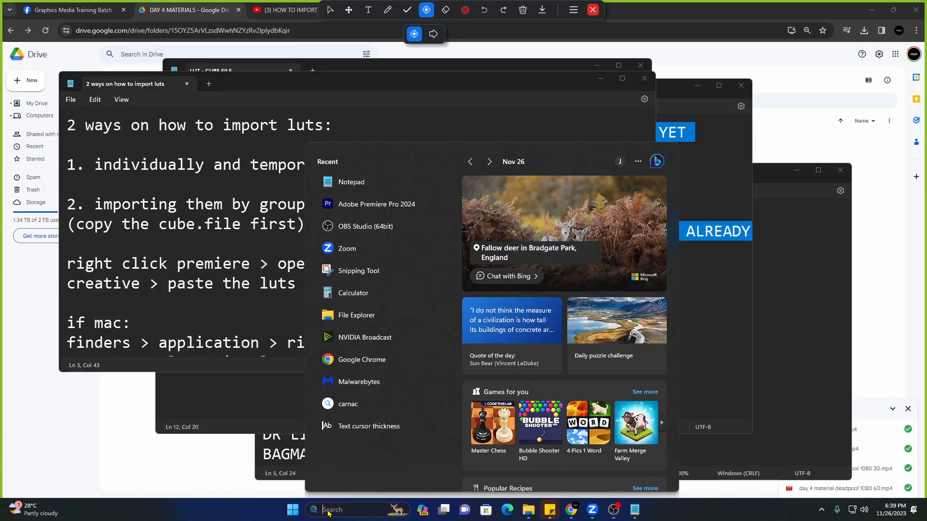
text(premi)
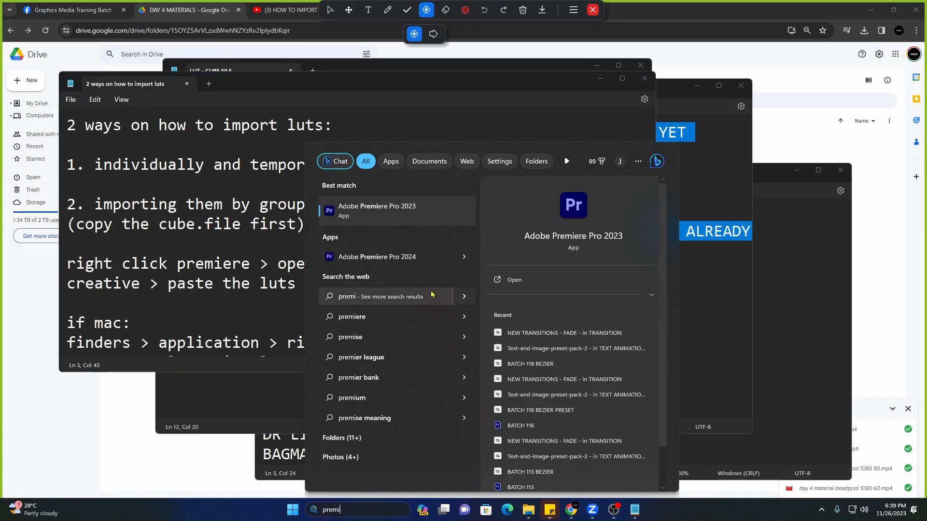
right_click(424, 260)
click(475, 291)
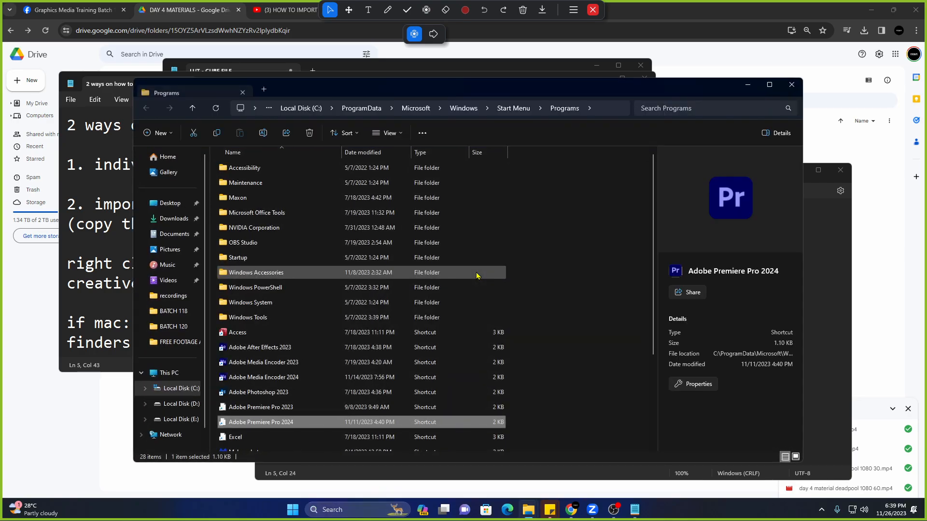
right_click(305, 421)
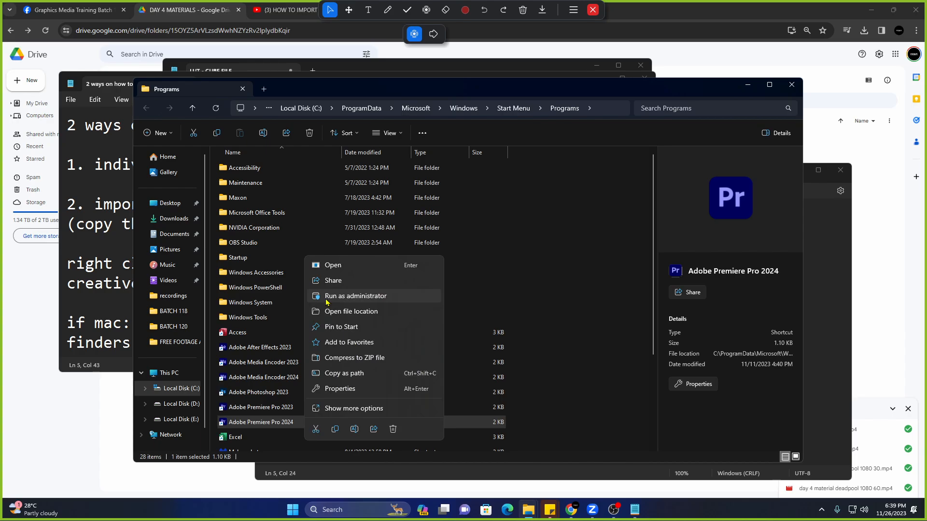
right_click(284, 422)
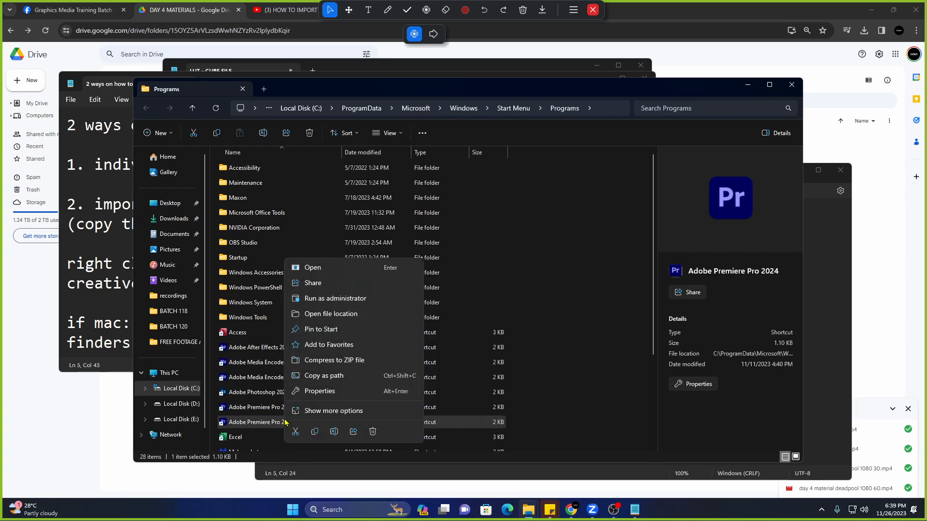
click(333, 315)
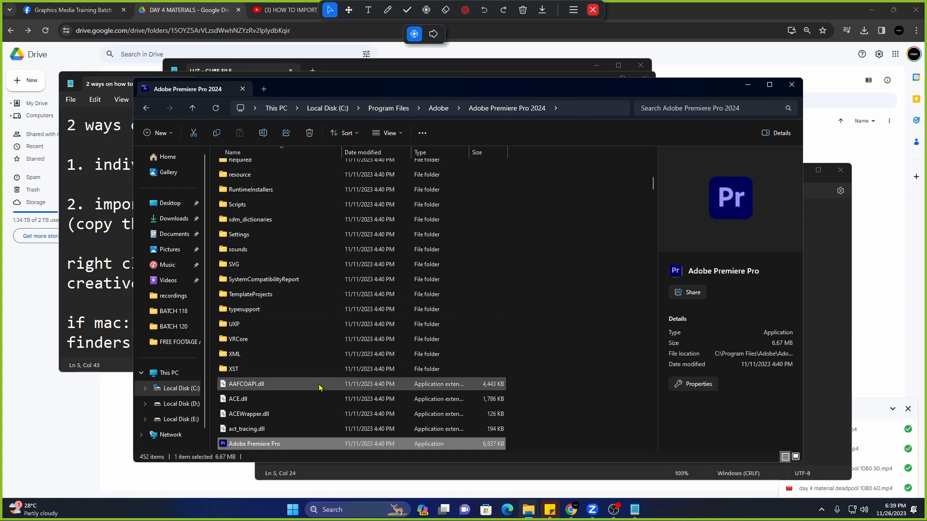
scroll(318, 387, up, 5)
double_click(279, 182)
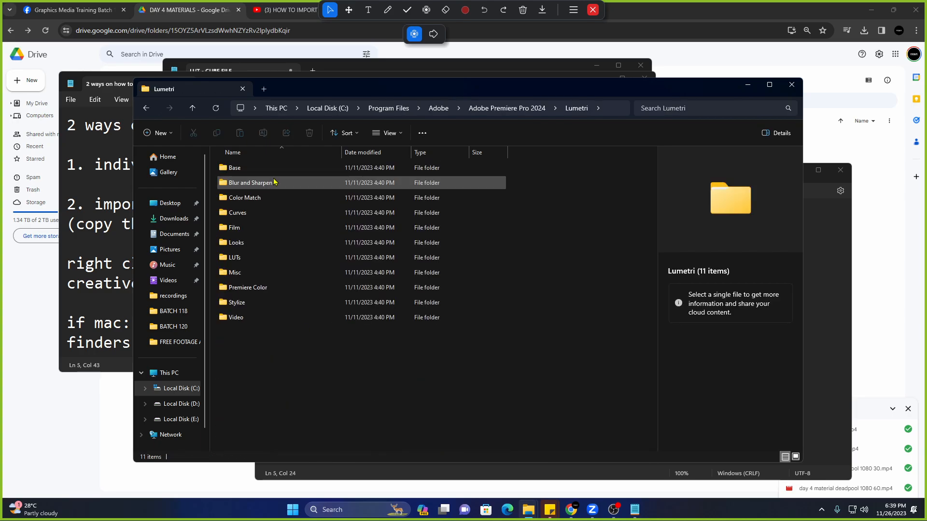
double_click(296, 259)
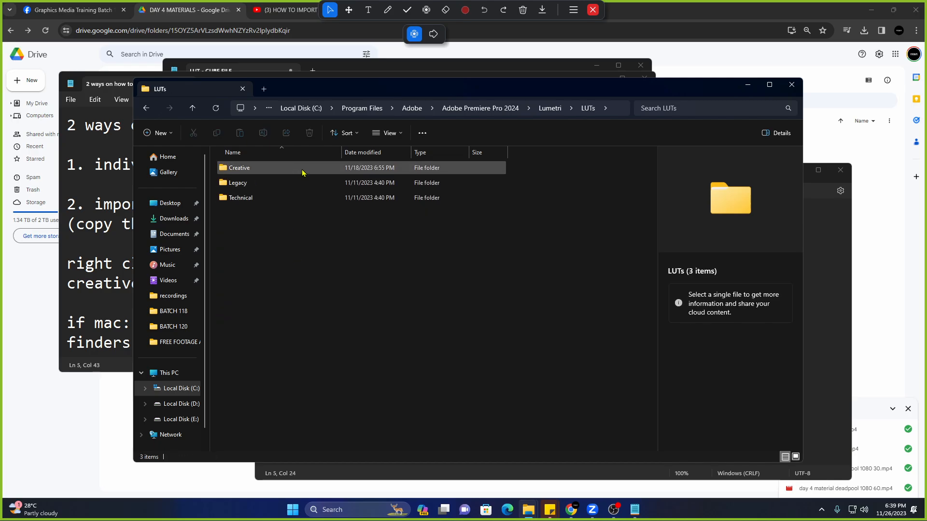
double_click(304, 170)
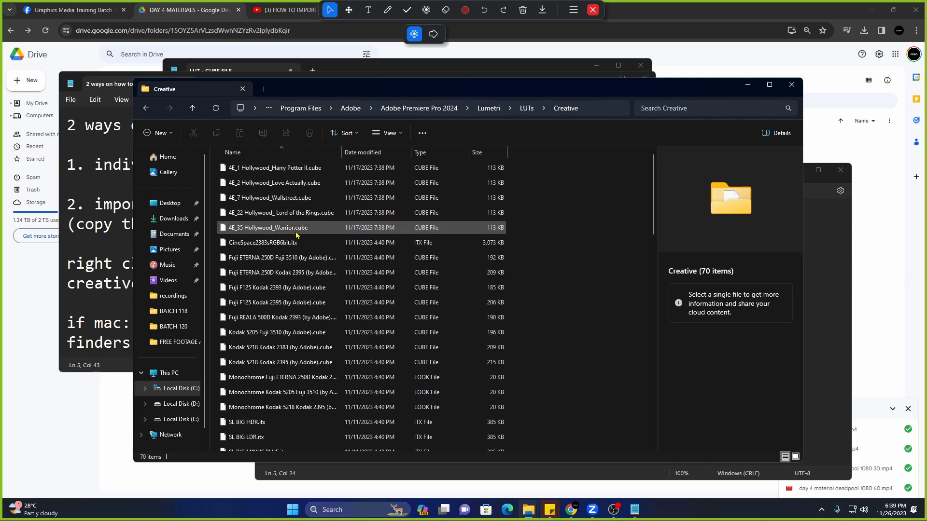
Delete the five 4E_ Hollywood .cube files with admin permission, leaving 65 items.
click(296, 228)
shift+click(322, 169)
key(Delete)
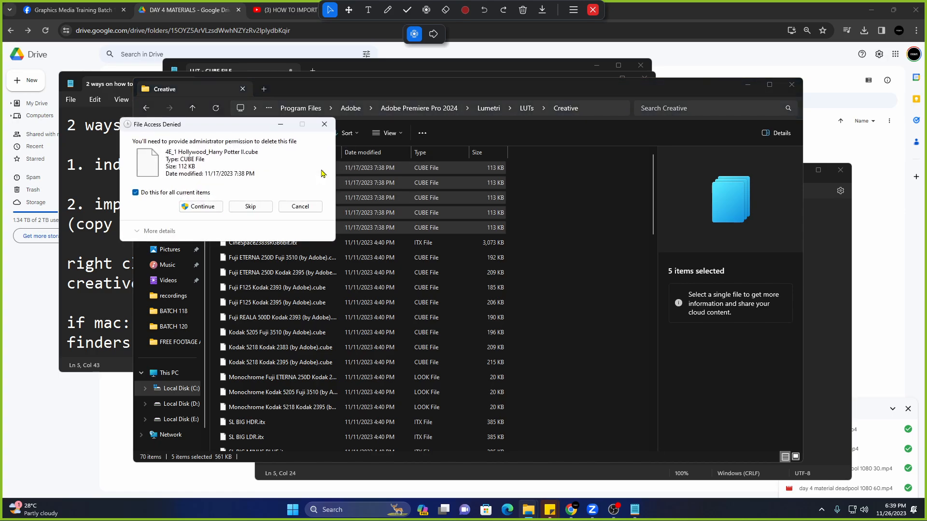
click(136, 193)
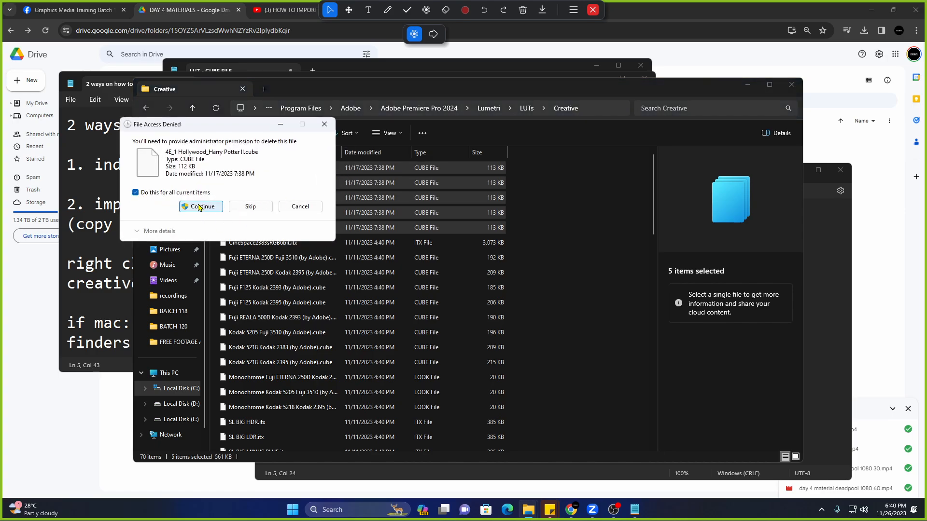
click(201, 207)
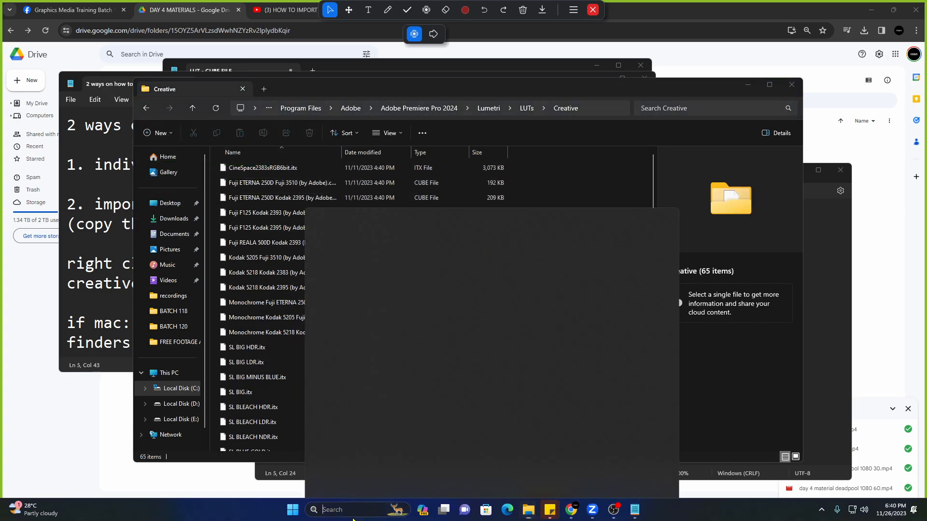
click(353, 516)
Launch Premiere Pro 2024 from Start search and open BATCH 120 from the Recent list.
text(premi)
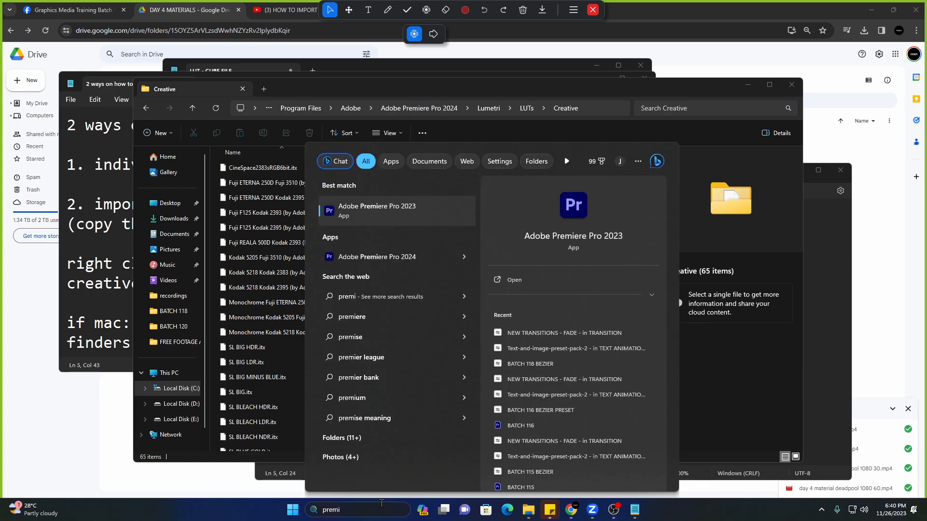
click(407, 255)
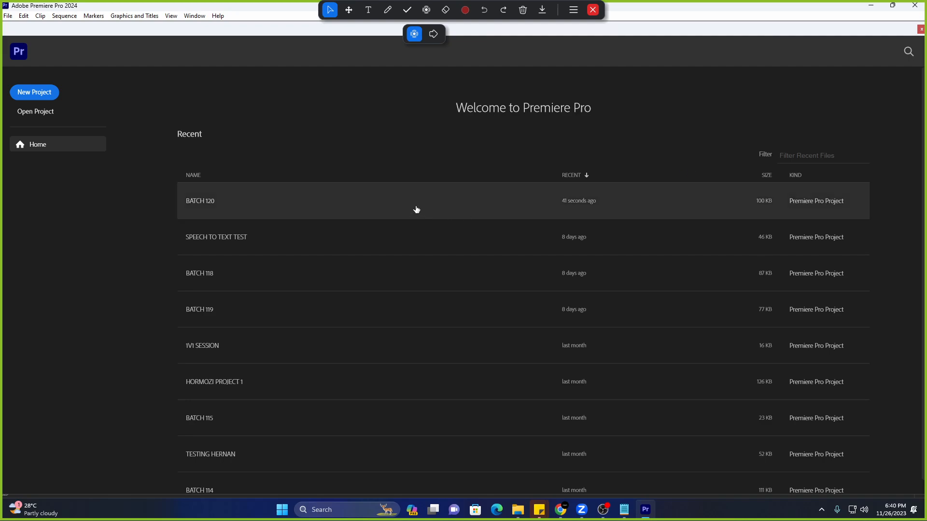
click(416, 209)
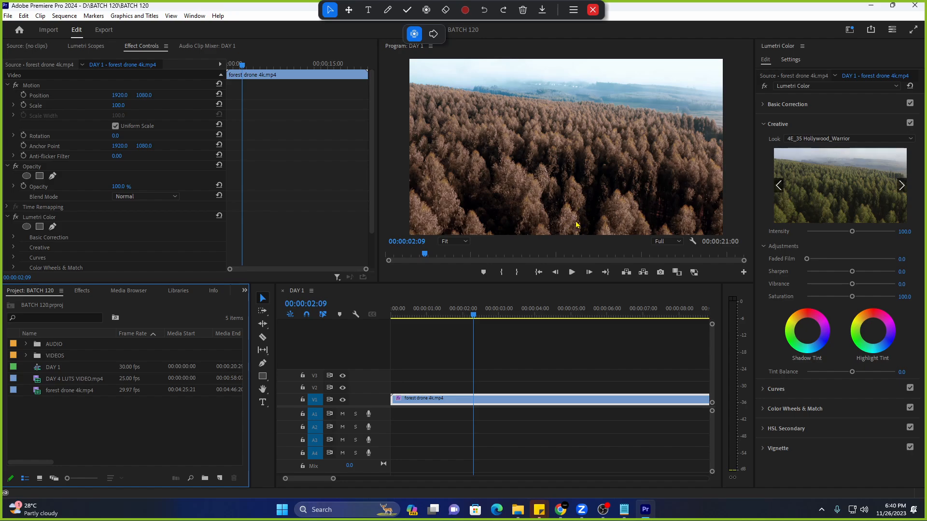
Set the forest drone clip's Creative look back to None.
click(806, 140)
scroll(823, 169, up, 1)
click(822, 147)
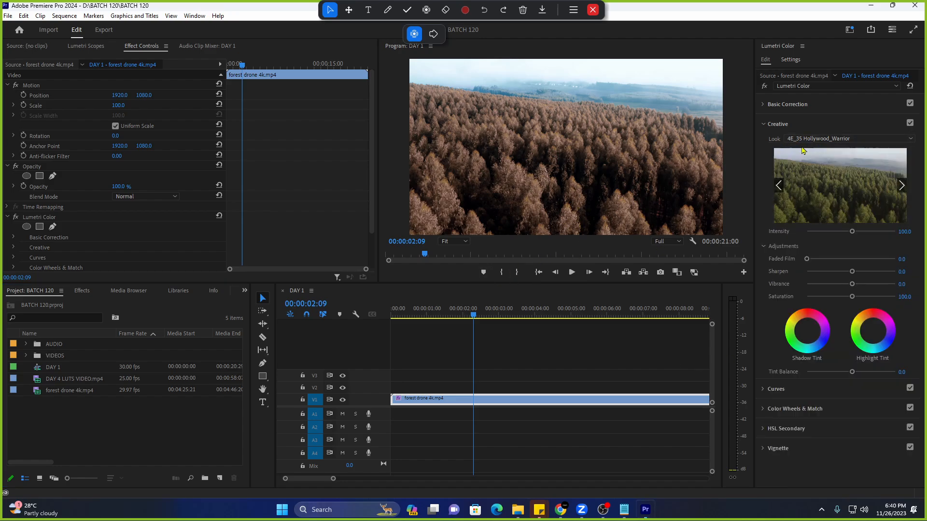
click(823, 140)
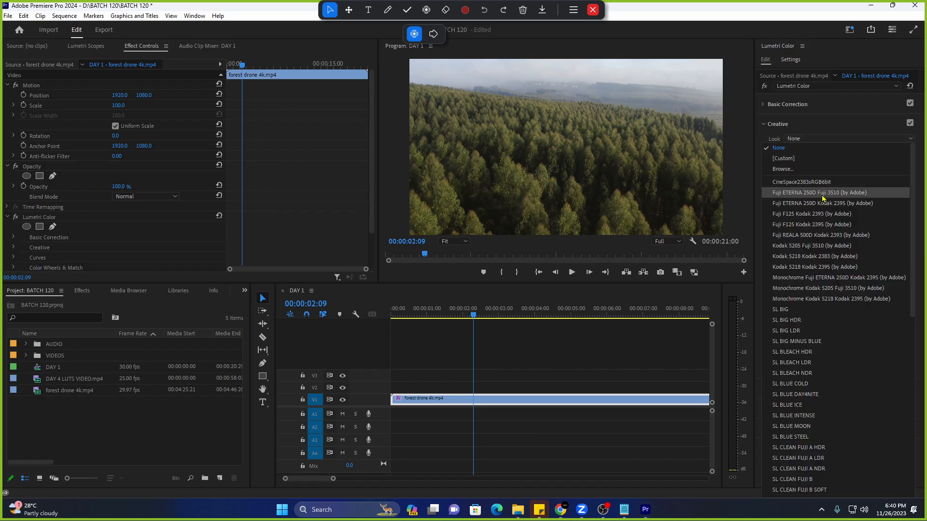
click(778, 129)
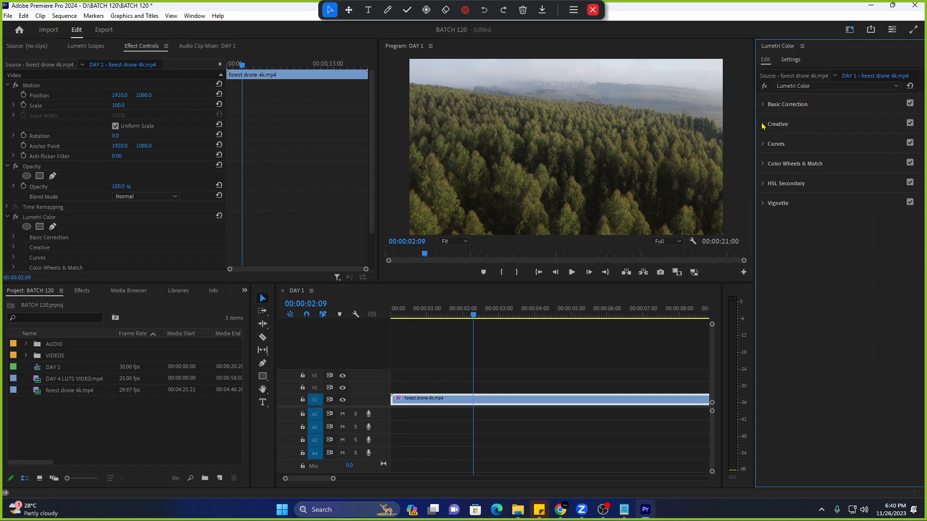
click(763, 125)
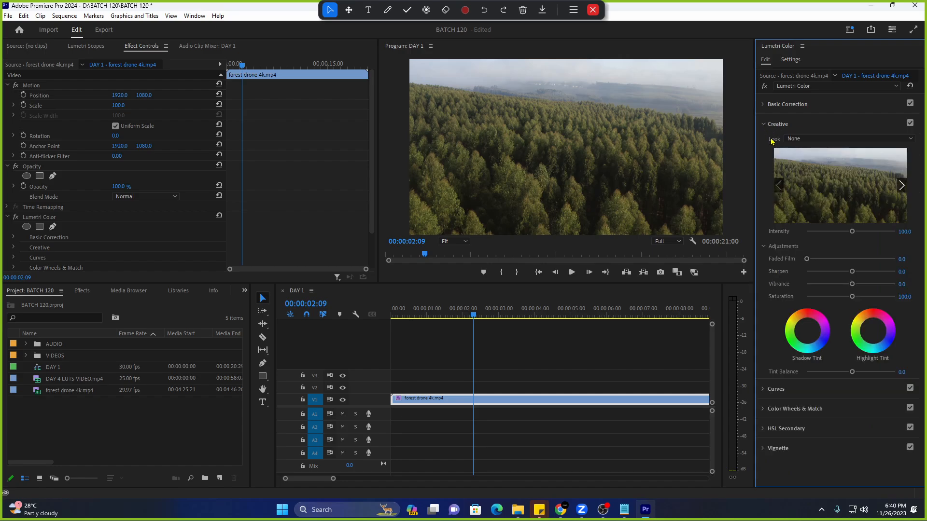
Audition CineSpace2383sRGB6bit, Fuji F125 Kodak 2393, Monochrome Kodak 5205 Fuji 3510, and SL CROSS NDR looks.
click(809, 141)
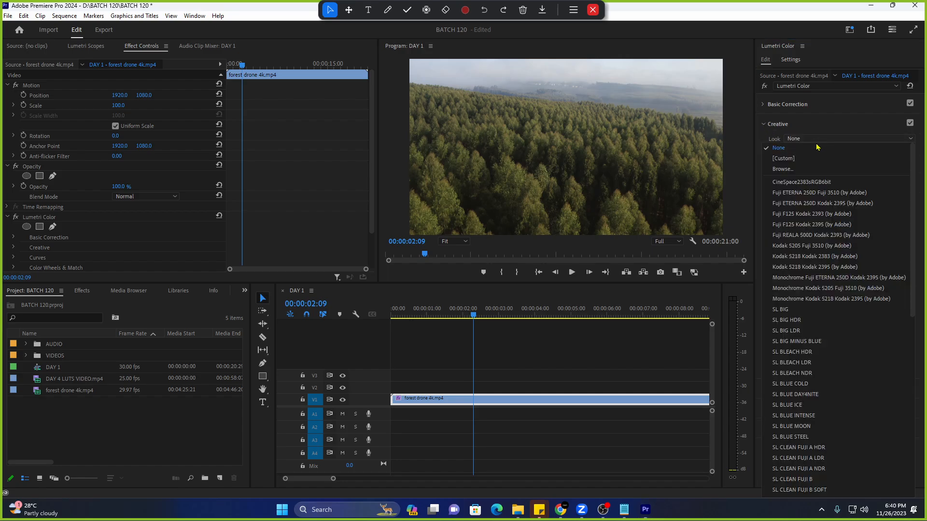
click(813, 183)
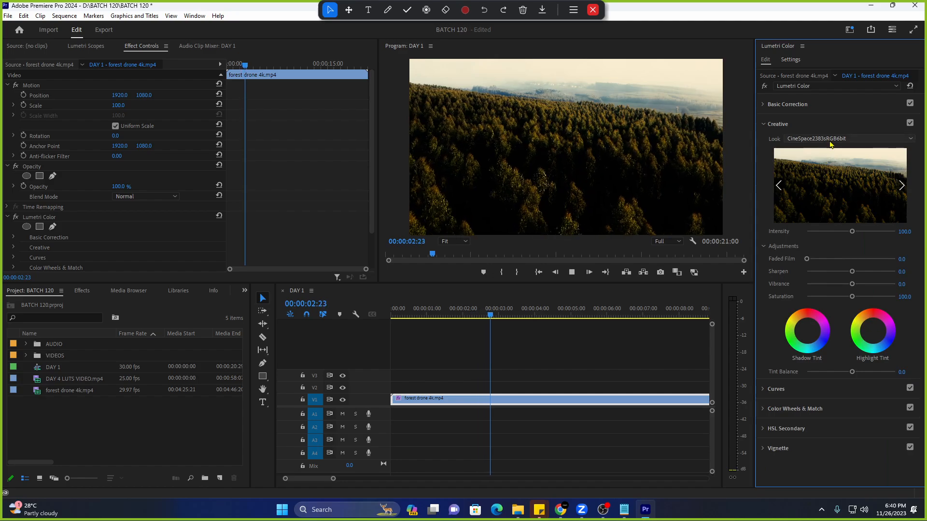
click(833, 139)
click(830, 181)
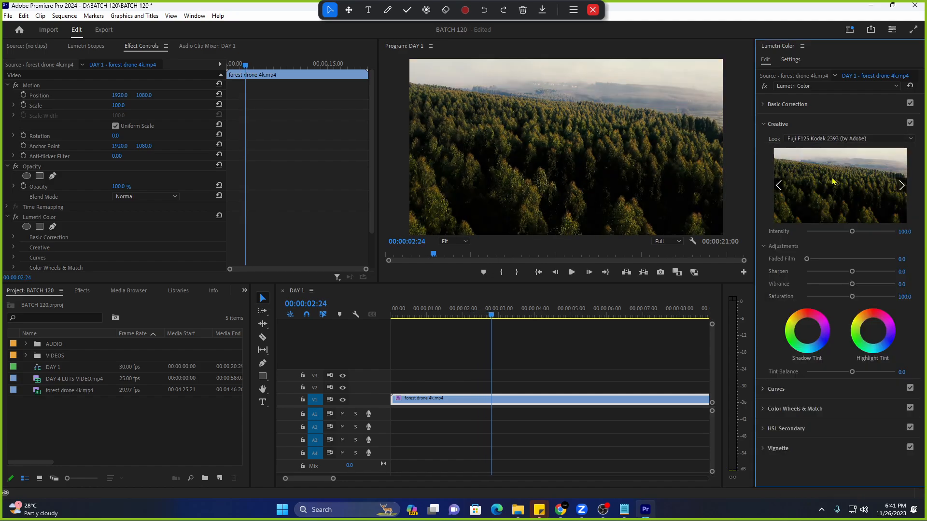
click(832, 140)
click(828, 222)
click(833, 139)
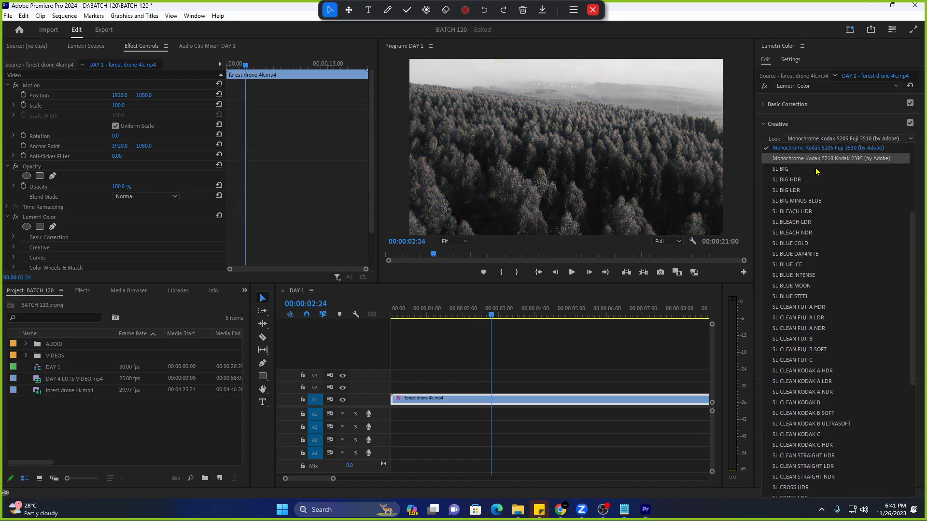
key(Escape)
click(833, 139)
click(816, 356)
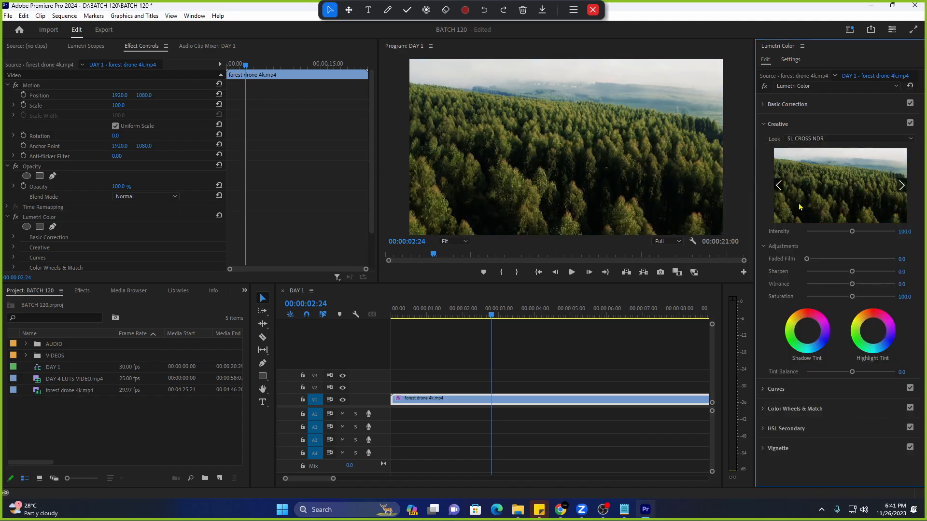
click(819, 140)
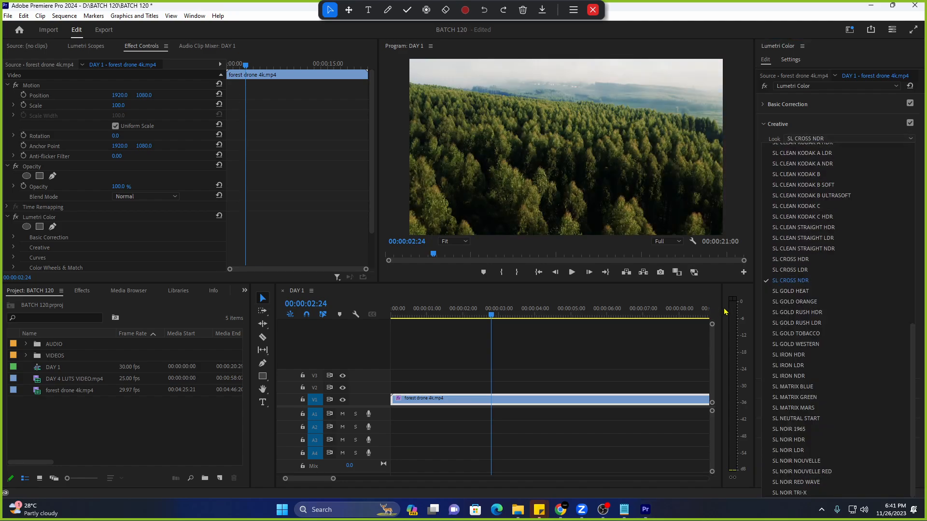
click(740, 300)
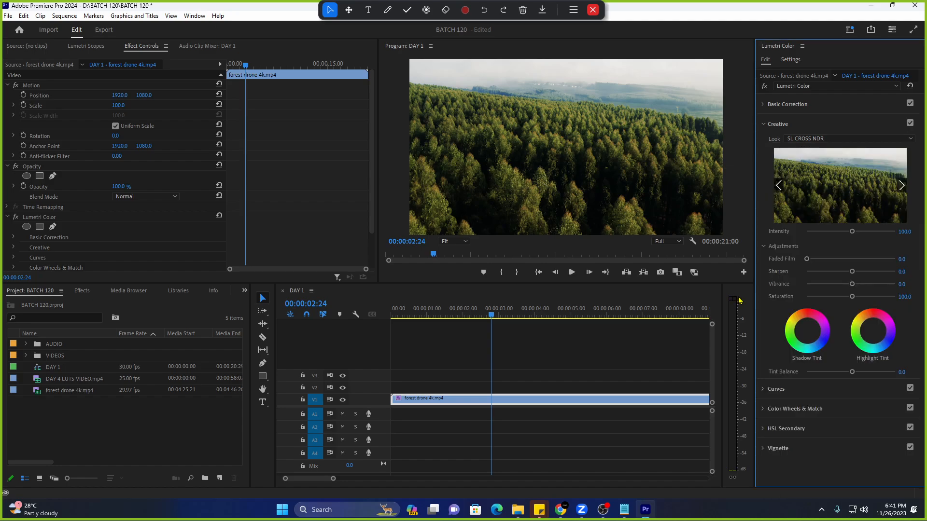
Apply the Fuji ETERNA 250D Kodak 2395 look and play the sequence to preview it.
click(817, 138)
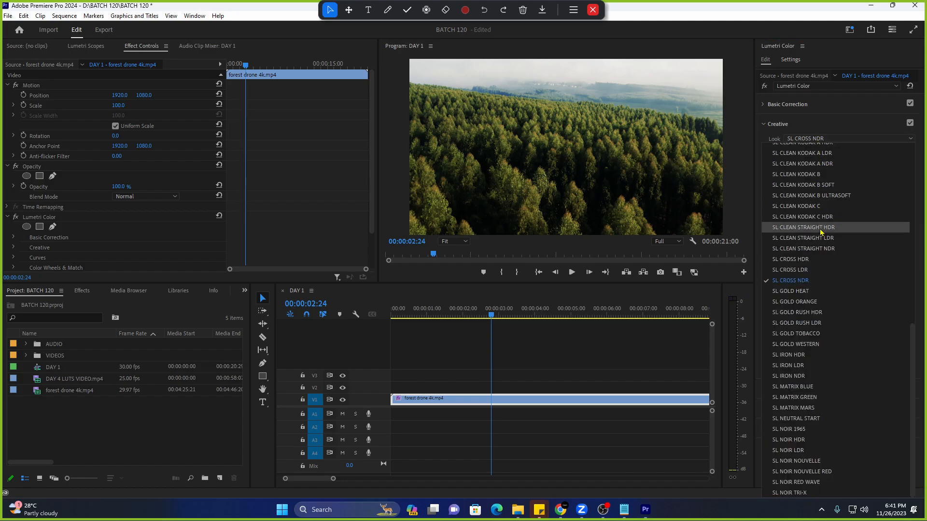
scroll(824, 234, up, 5)
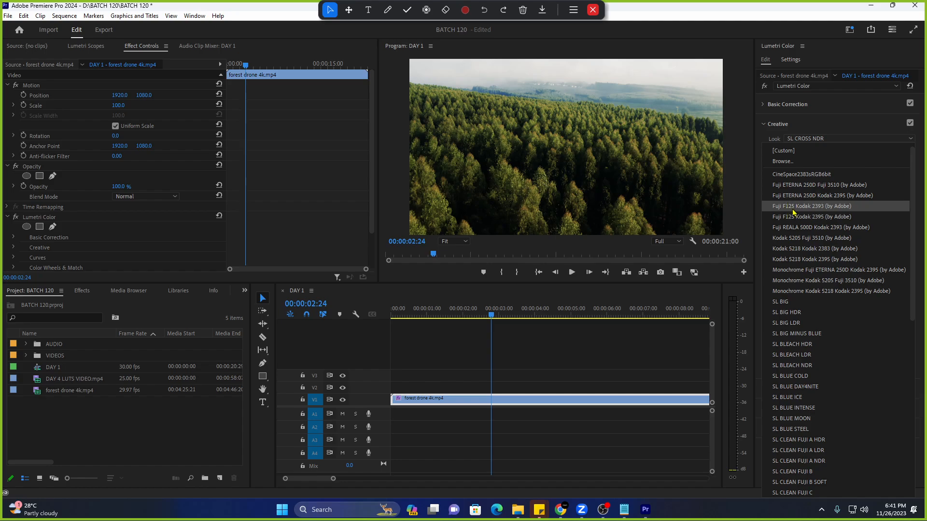
click(805, 139)
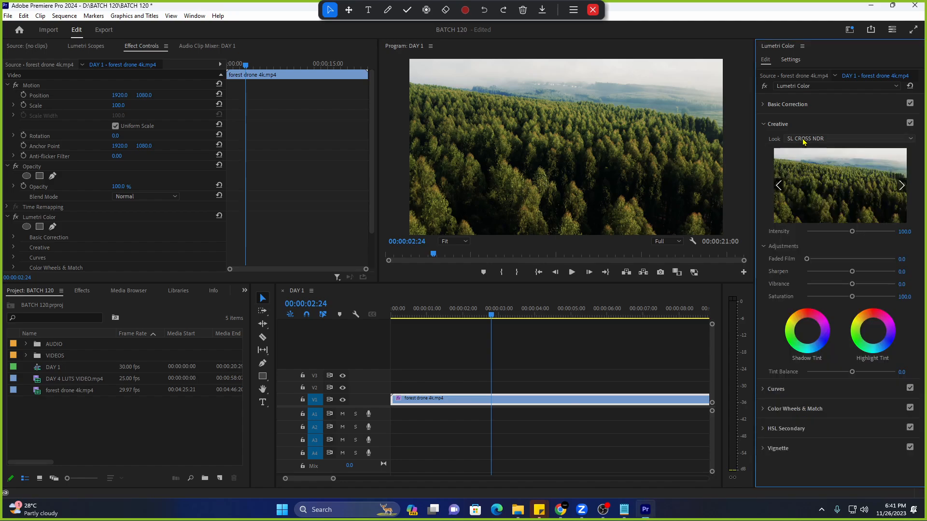
click(805, 139)
scroll(809, 266, up, 10)
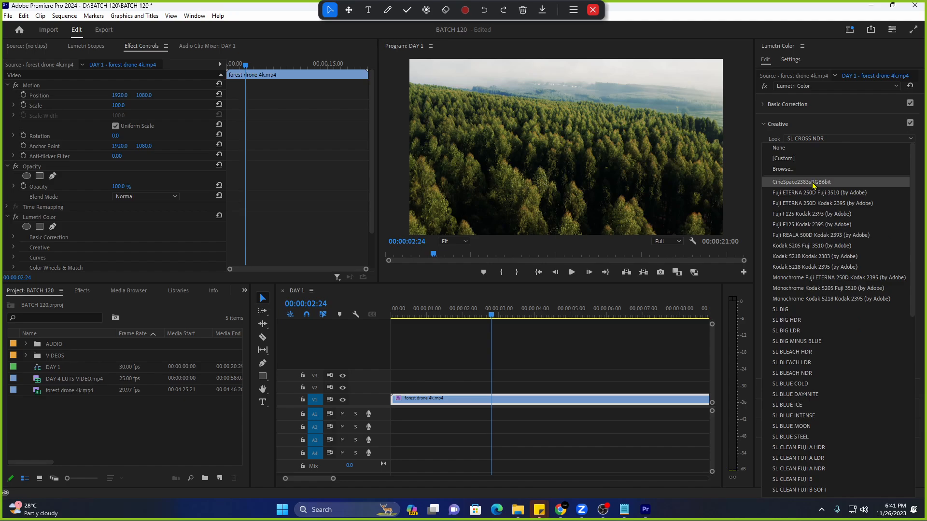
click(823, 208)
key(space)
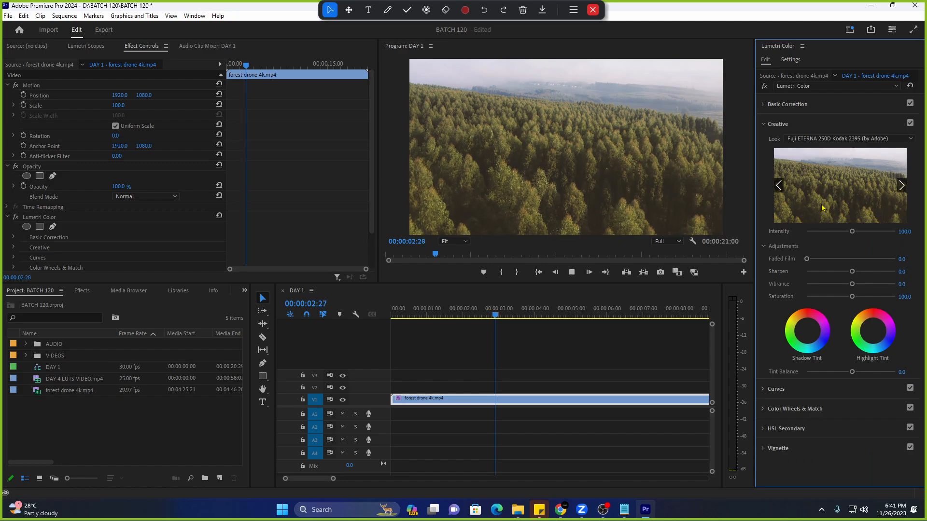
Delete the forest drone clip from DAY 1 and return to the sequence start.
click(554, 401)
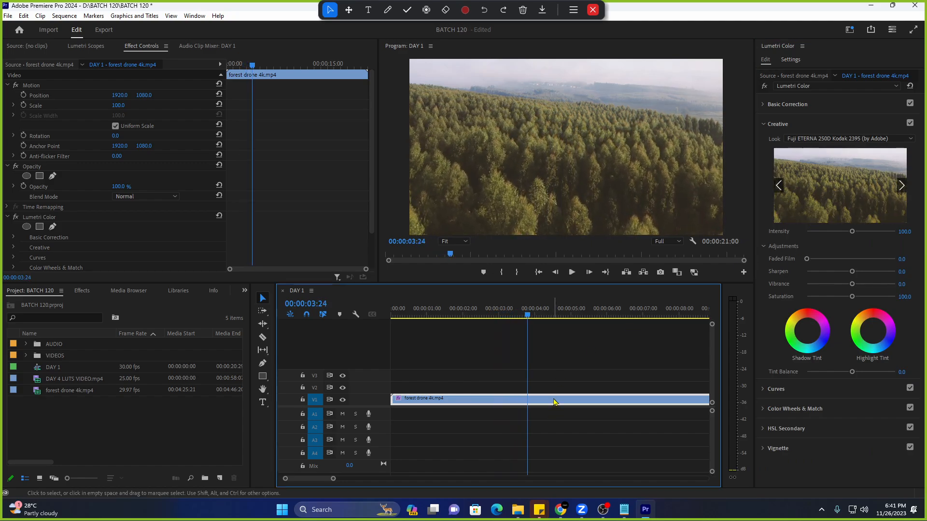
key(Delete)
key(Home)
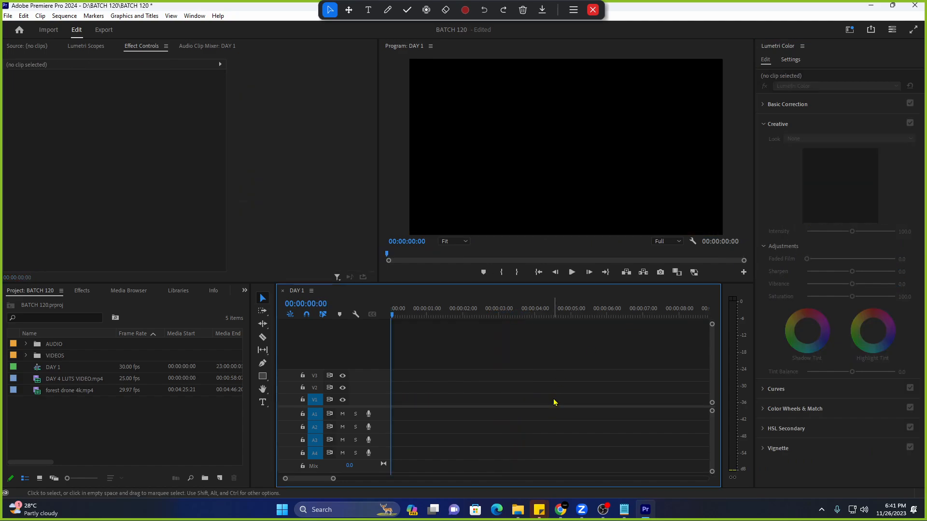
Mark an In point at 00:00:43:15 in DAY 4 LUTS VIDEO and drag its video only into DAY 1.
double_click(18, 380)
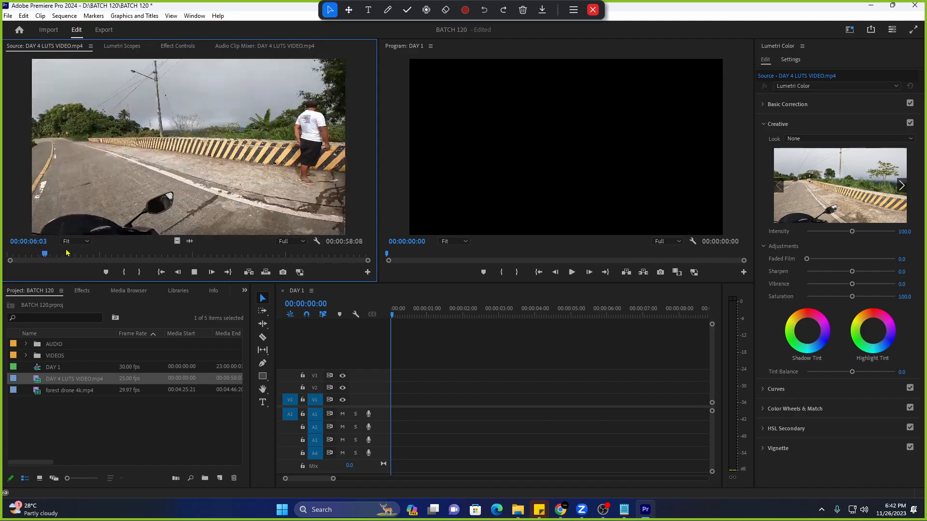
drag(67, 253, 182, 254)
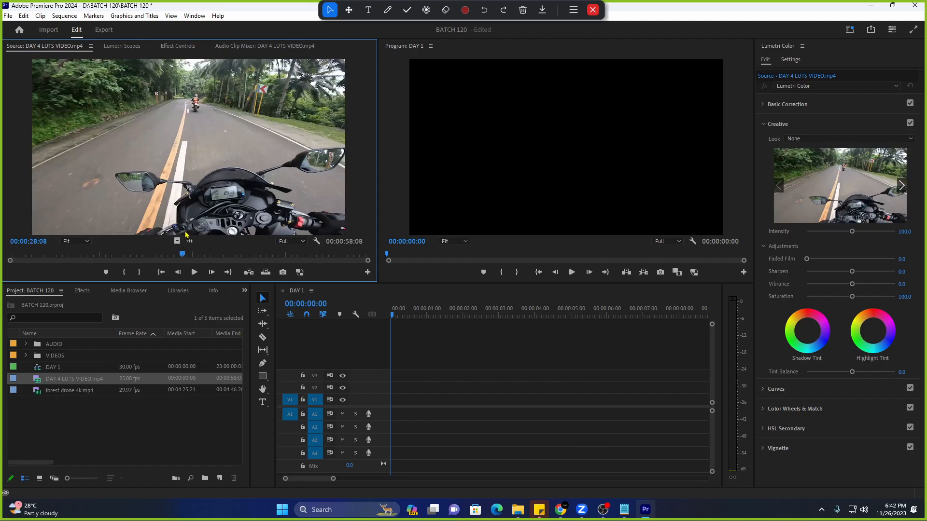
click(239, 254)
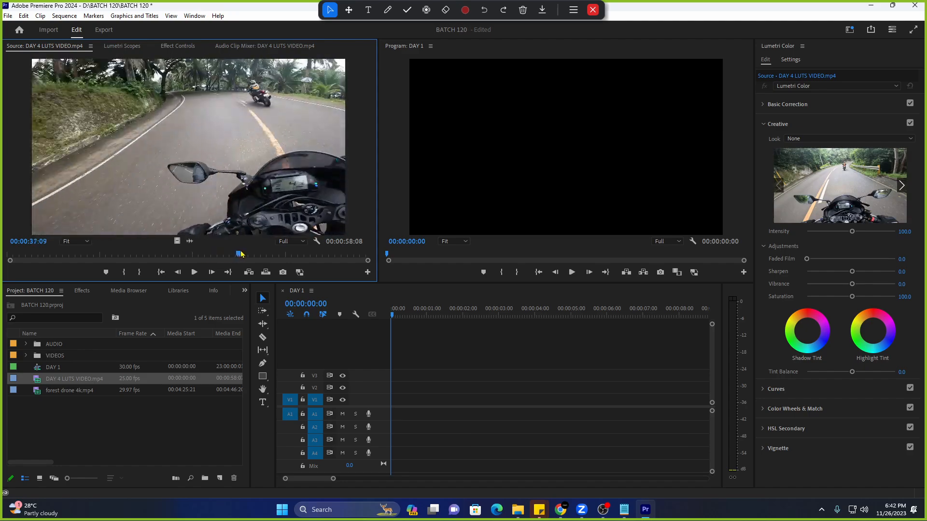
drag(241, 255, 278, 252)
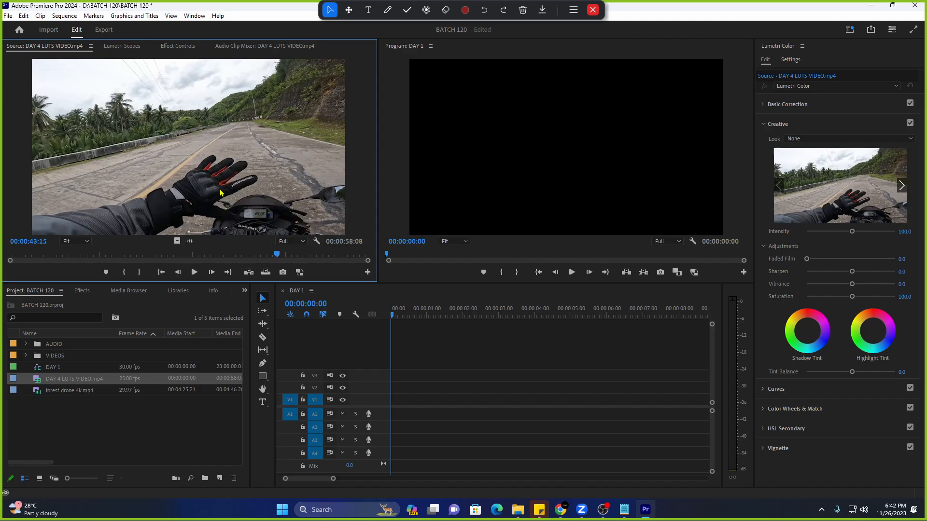
key(i)
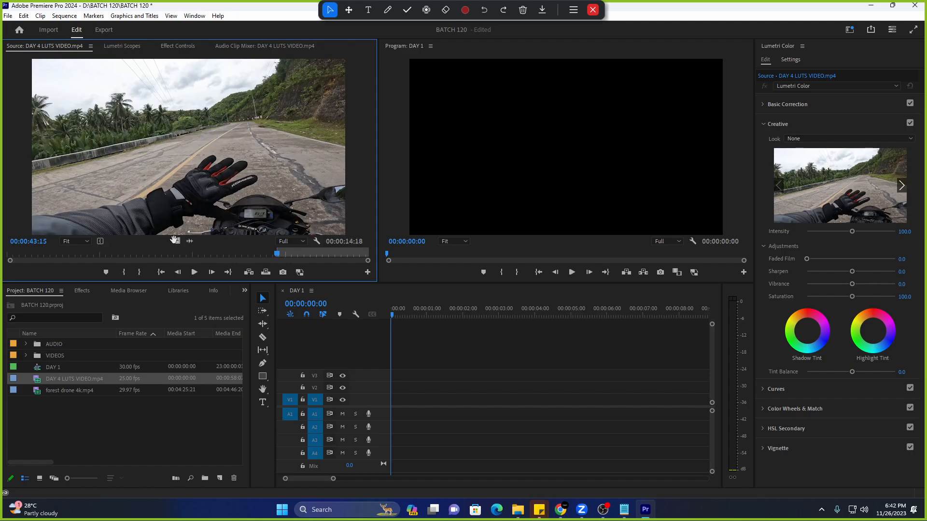
drag(174, 240, 371, 386)
key(space)
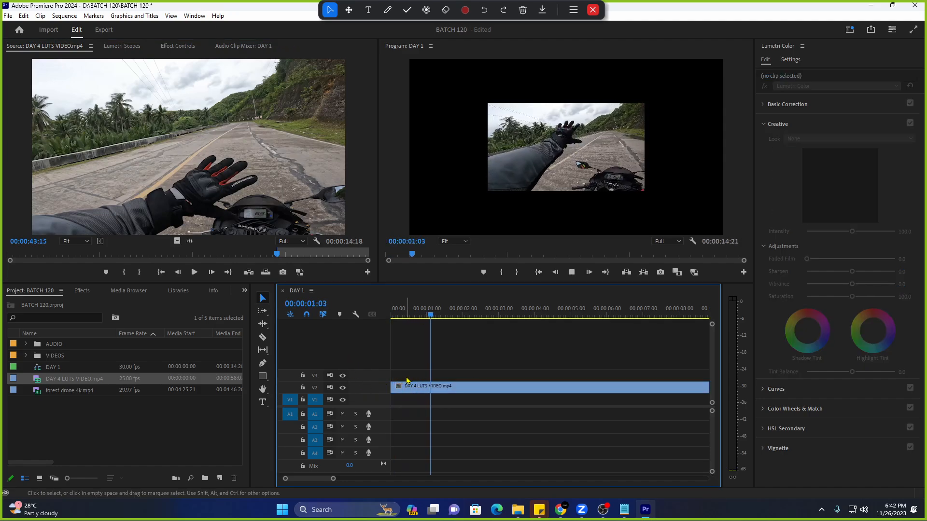
Move the DAY 4 LUTS VIDEO clip from V2 down to V1 and play it back.
key(space)
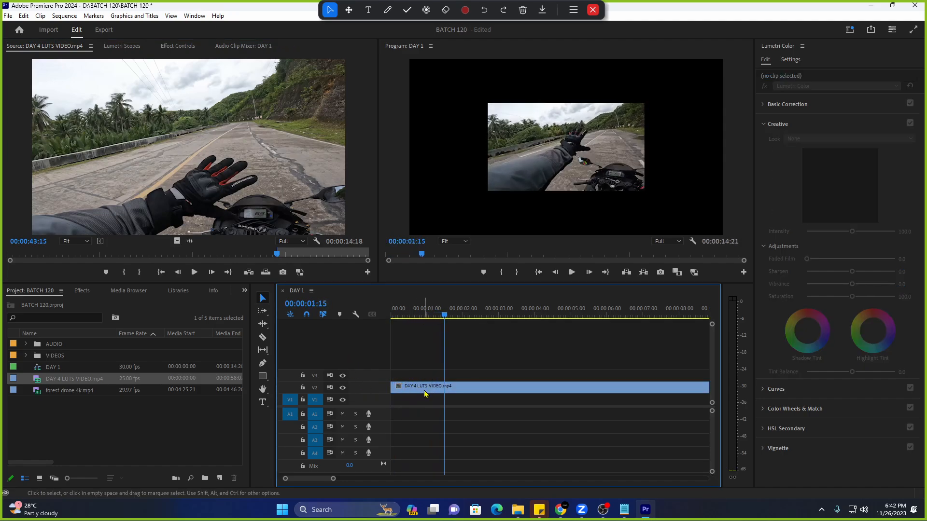
drag(425, 393, 425, 401)
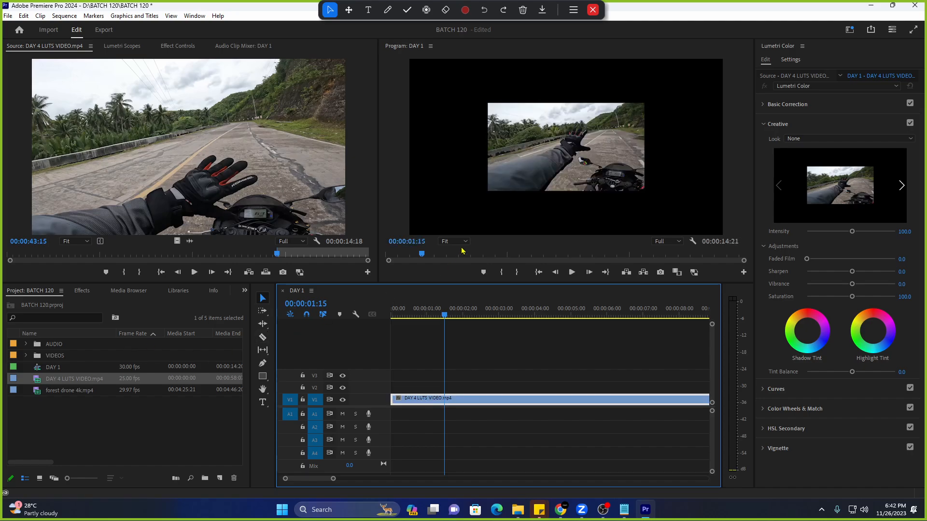
key(space)
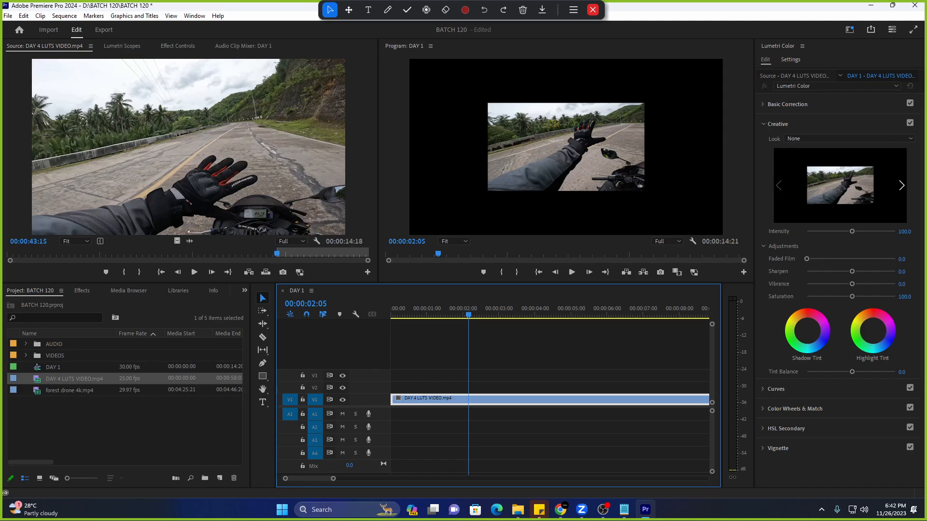
key(space)
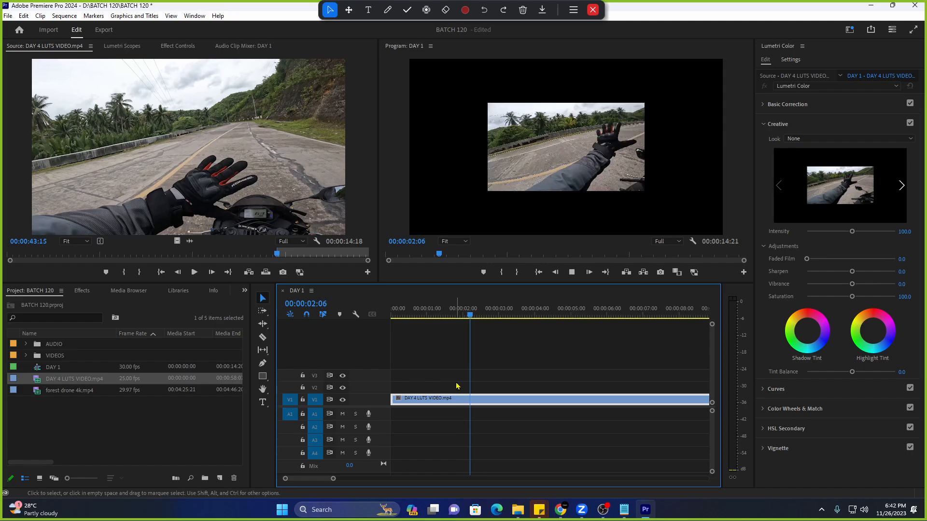
click(413, 311)
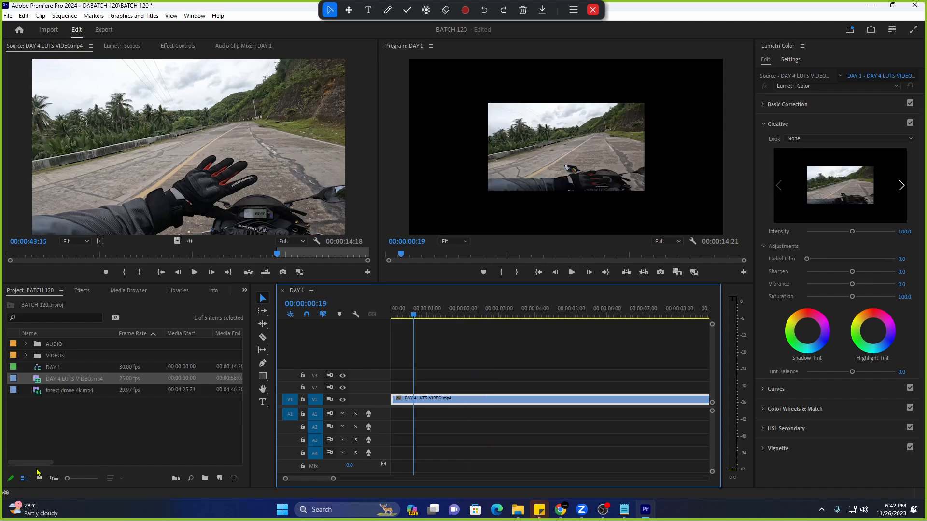
Add the Video Info column after Frame Rate and compare the clip's 1920×1080 with the 3840×2160 sequence.
mouse_move(32, 462)
mouse_down()
mouse_move(101, 455)
mouse_move(31, 457)
mouse_up()
drag(164, 326, 165, 330)
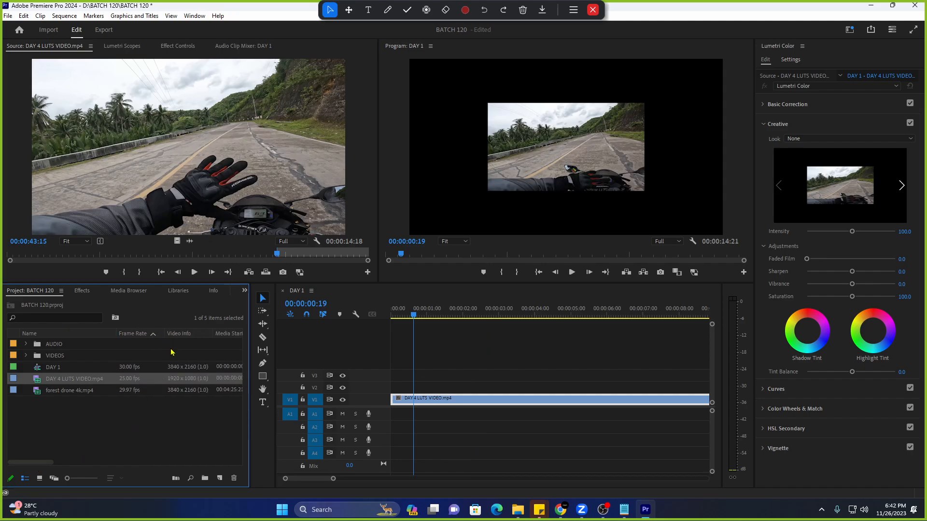
click(174, 400)
click(182, 381)
click(195, 409)
click(190, 380)
click(178, 368)
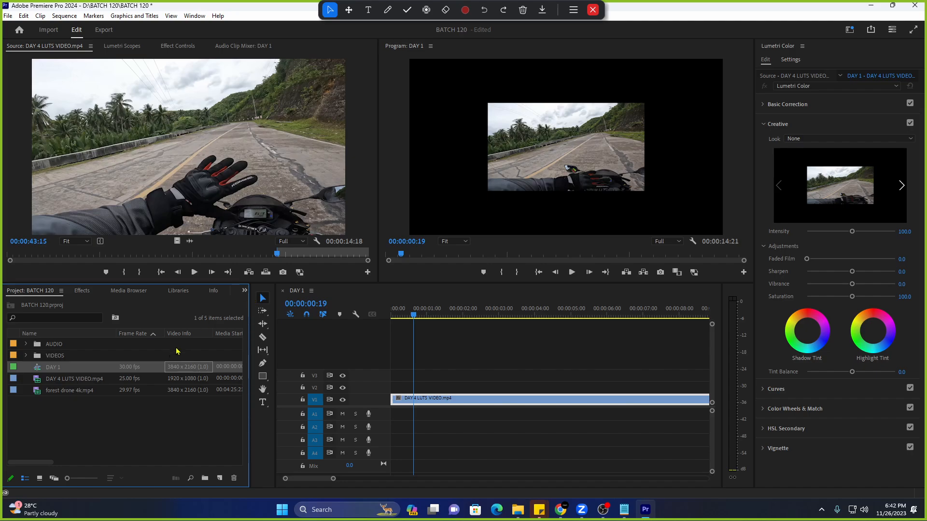
click(83, 380)
click(124, 371)
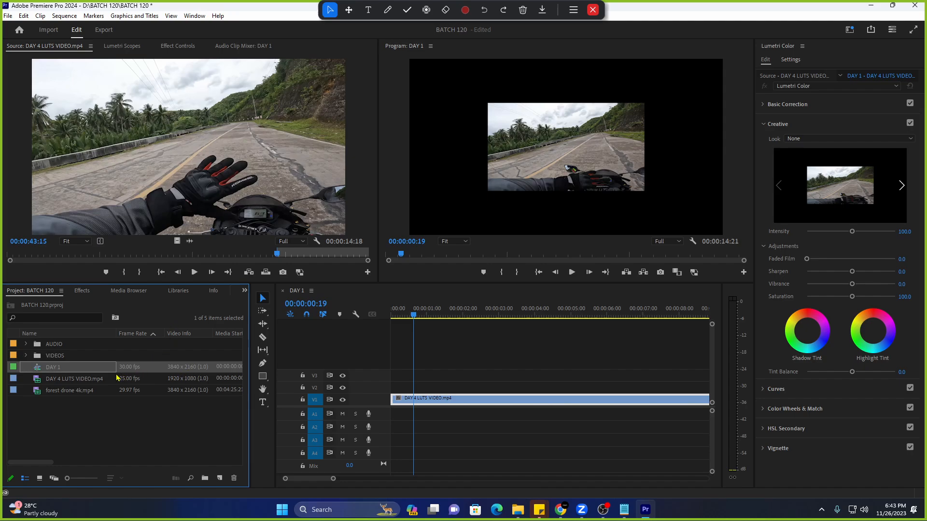
right_click(72, 370)
click(68, 384)
click(76, 369)
right_click(76, 370)
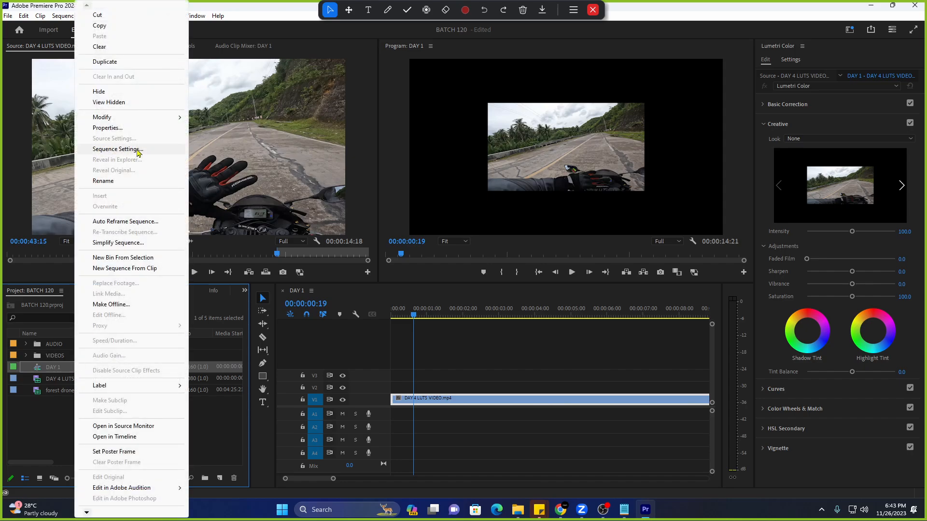
click(137, 151)
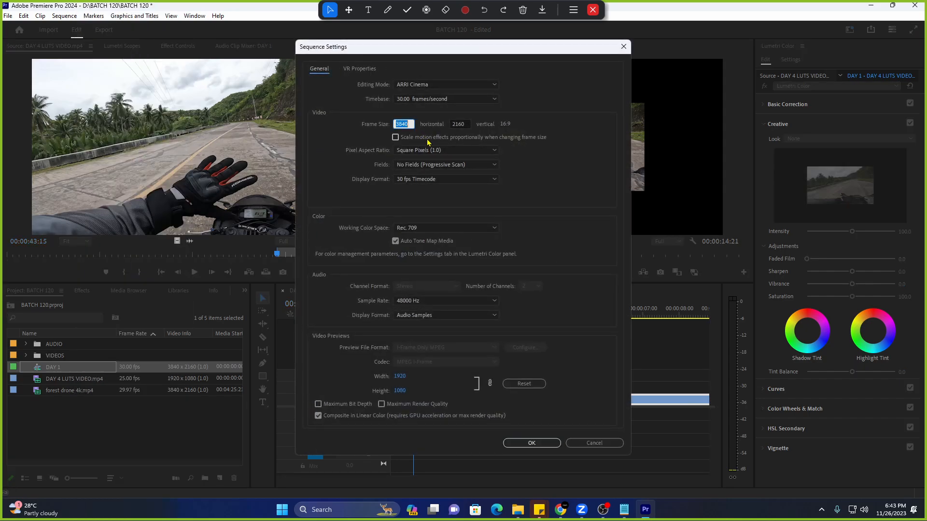
text(1920)
key(Tab)
text(108)
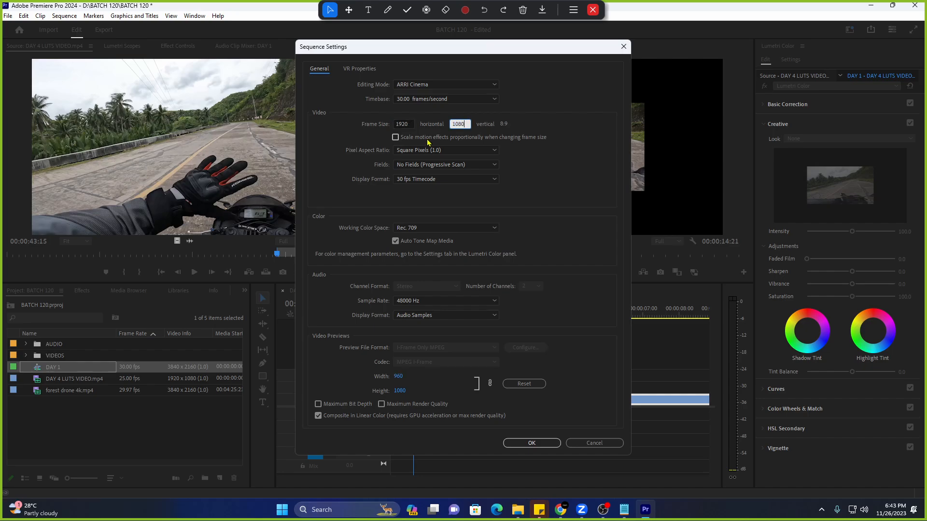
text(0)
click(597, 132)
click(532, 443)
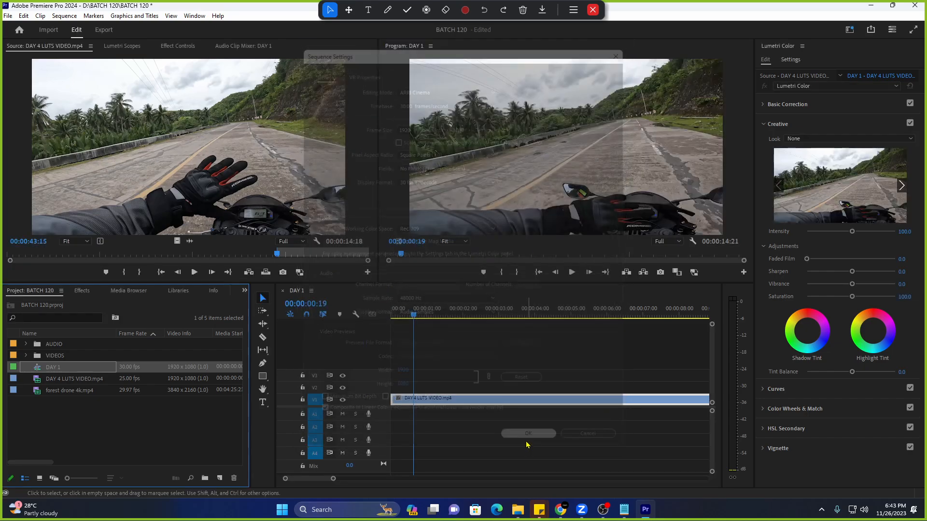
click(189, 368)
click(189, 380)
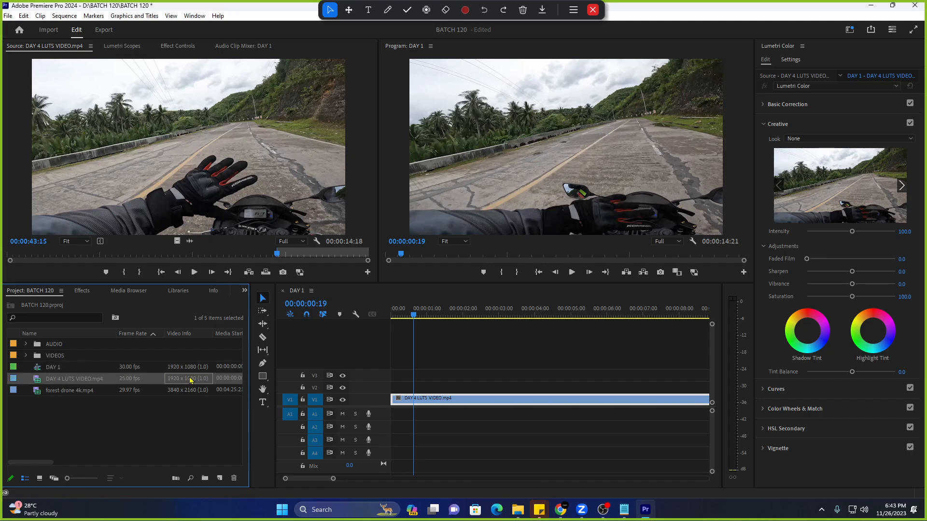
key(space)
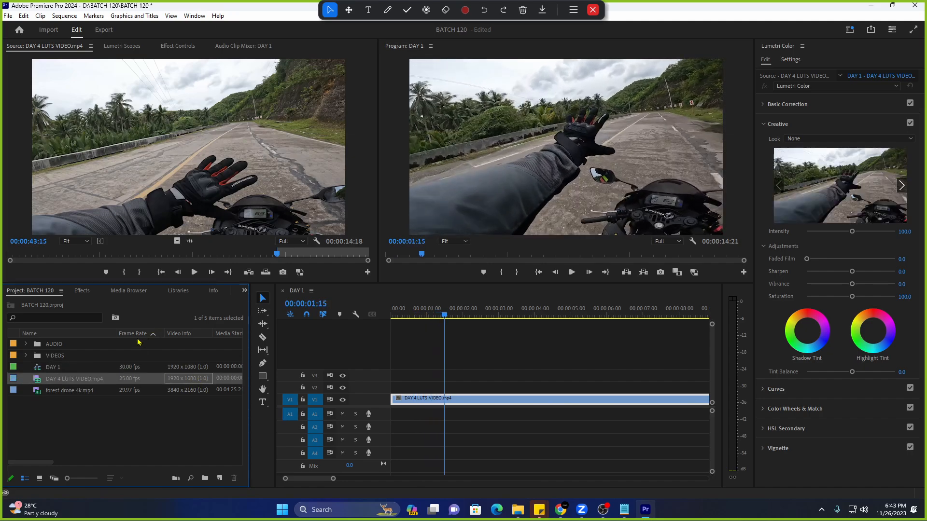
click(86, 369)
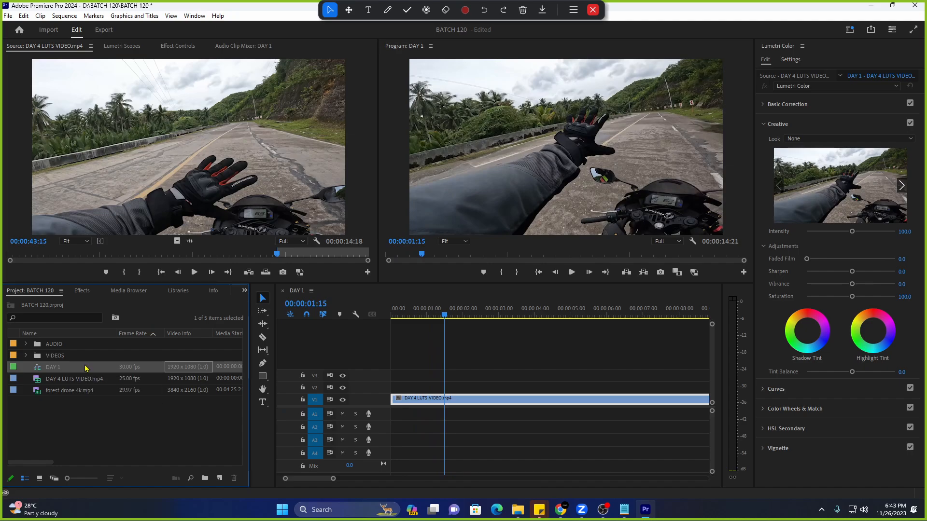
right_click(82, 370)
click(157, 151)
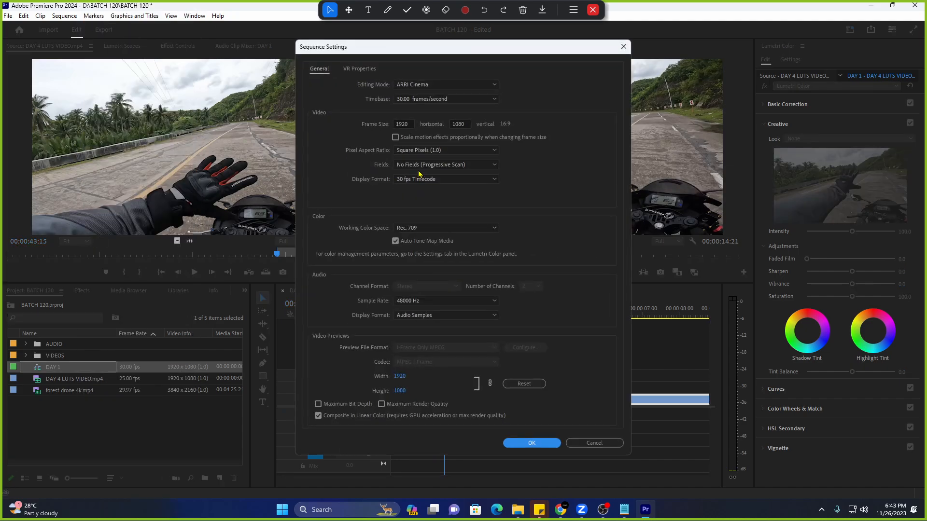
click(410, 122)
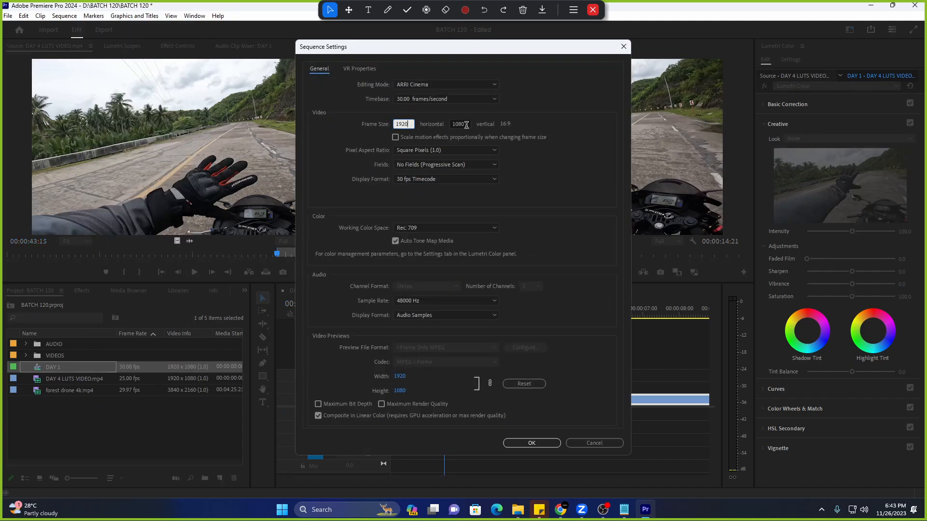
key(Tab)
click(411, 123)
click(623, 47)
Try CineSpace2383sRGB6bit, then apply the Fuji ETERNA 250D Kodak 2395 (by Adobe) look to DAY 4 LUTS VIDEO.
click(439, 317)
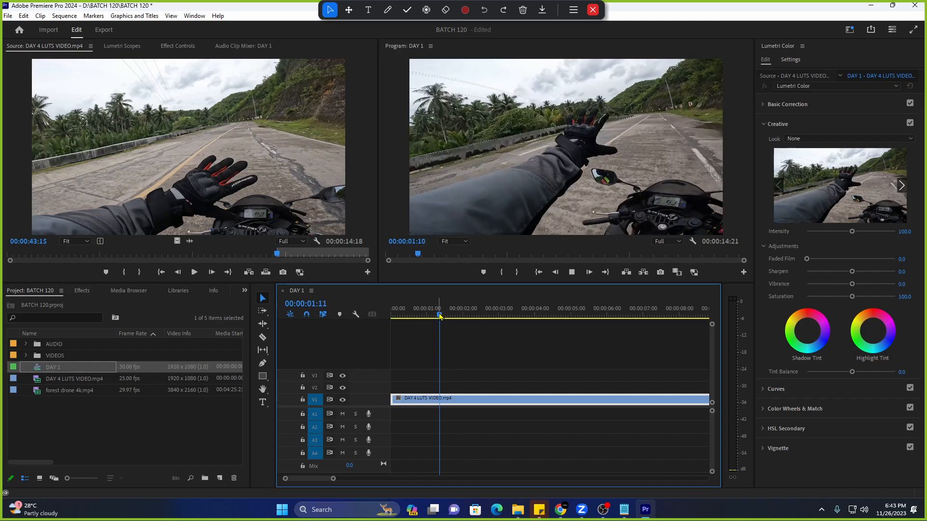
key(space)
key(space)
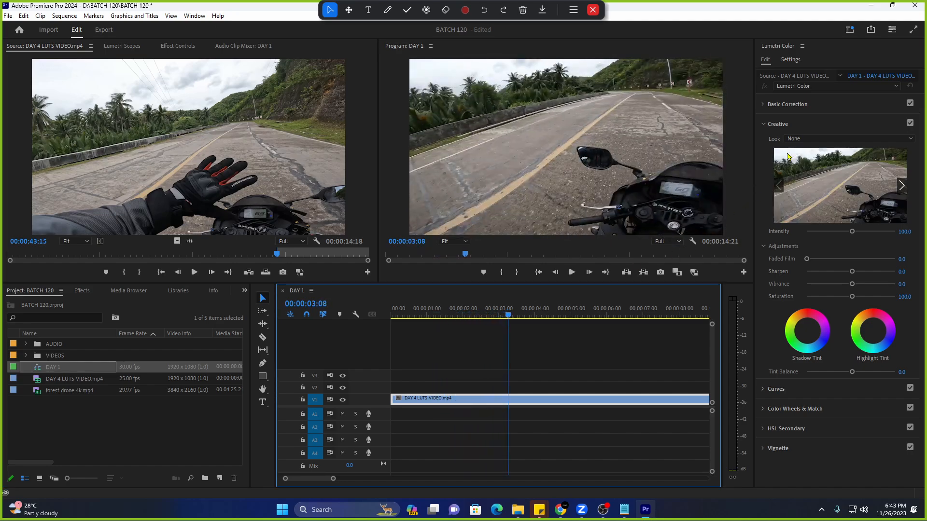
click(802, 141)
click(823, 171)
click(823, 173)
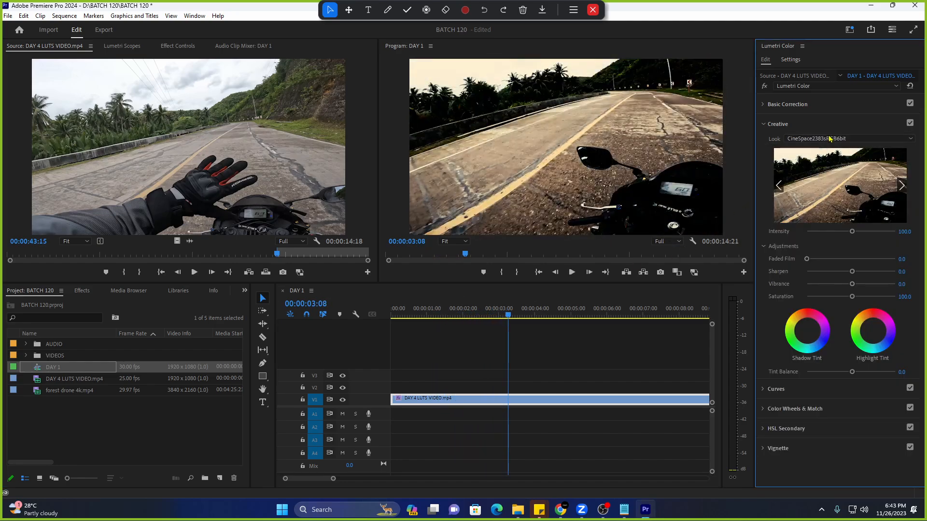
click(830, 137)
click(826, 172)
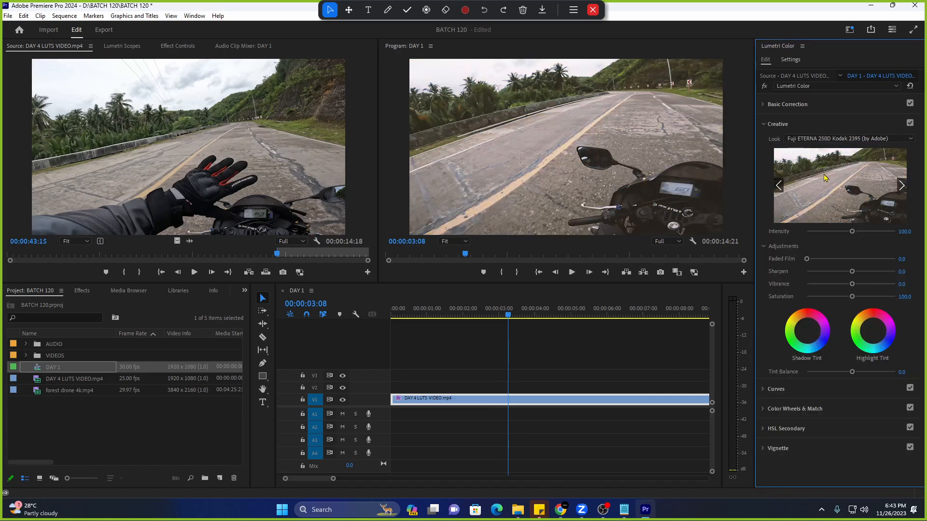
Play back the graded clip and return the playhead to 00:00:01:21.
key(space)
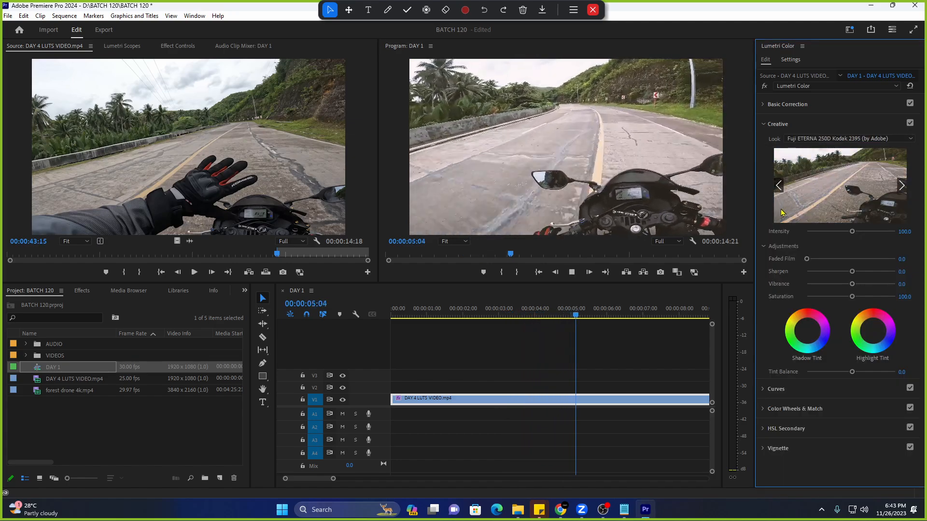
key(space)
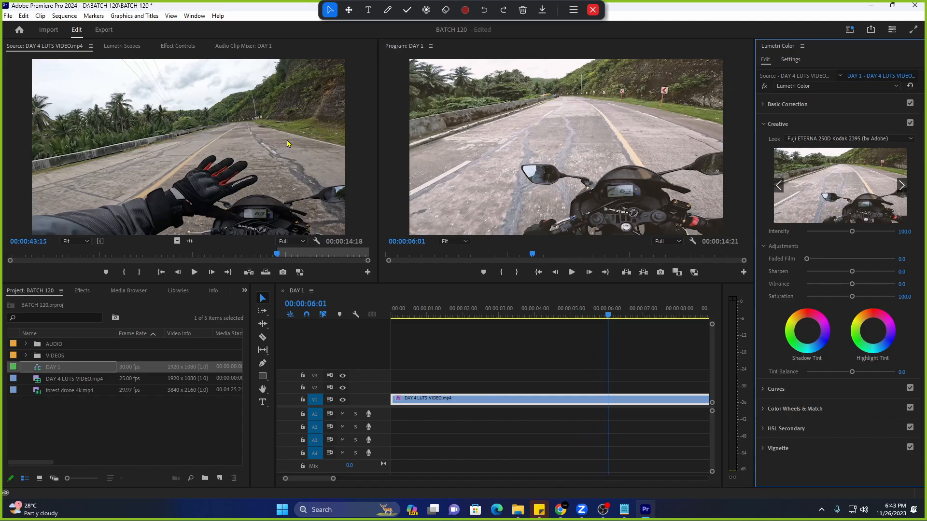
key(space)
key(space)
click(454, 317)
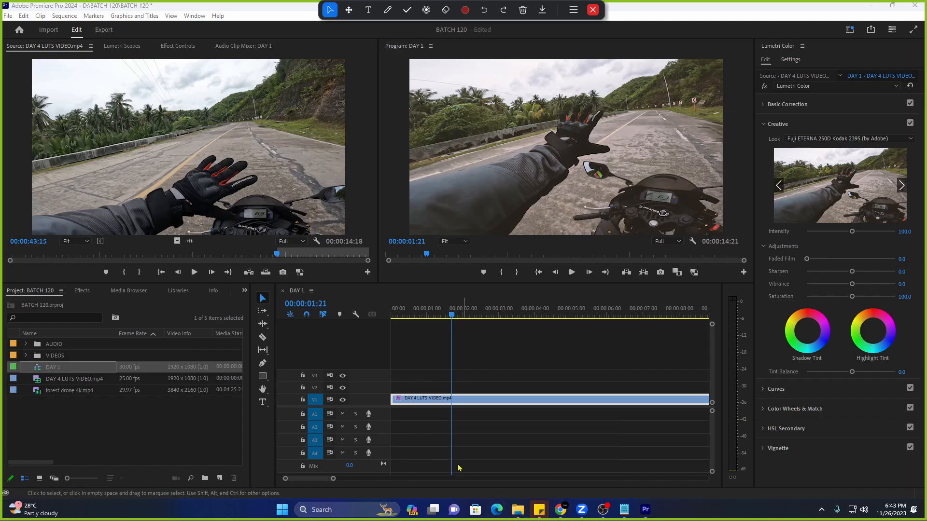
mouse_move(539, 510)
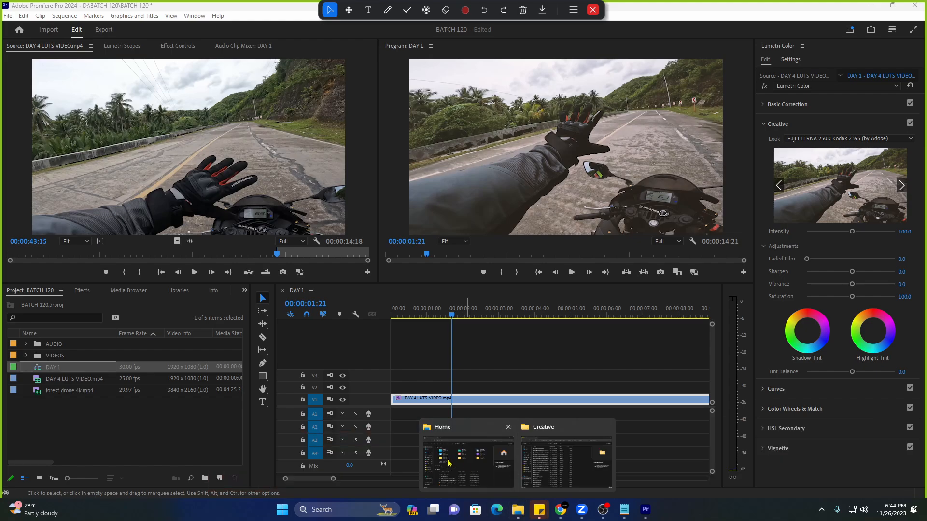
Browse to BATCH 120 > FREE BUNDLE > FREE BUNDLE > LUTS and select its five .cube files.
click(448, 463)
click(160, 313)
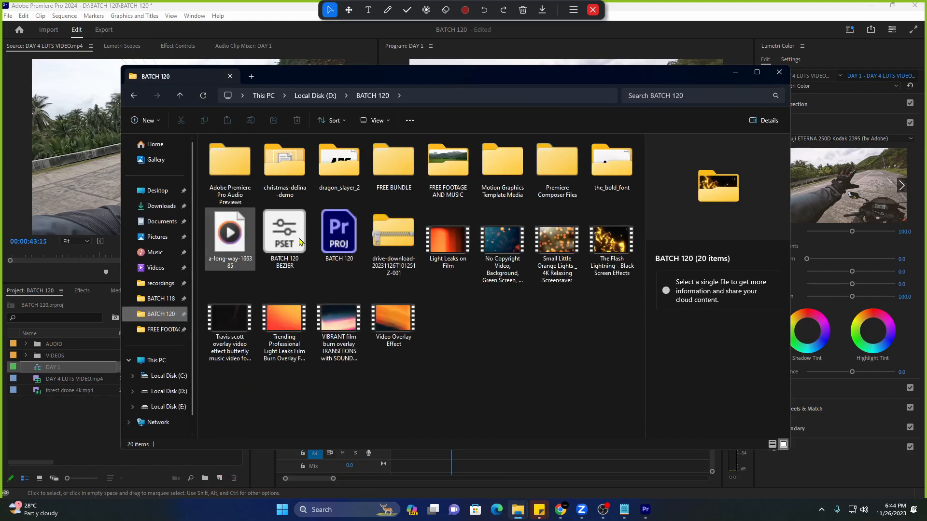
double_click(394, 162)
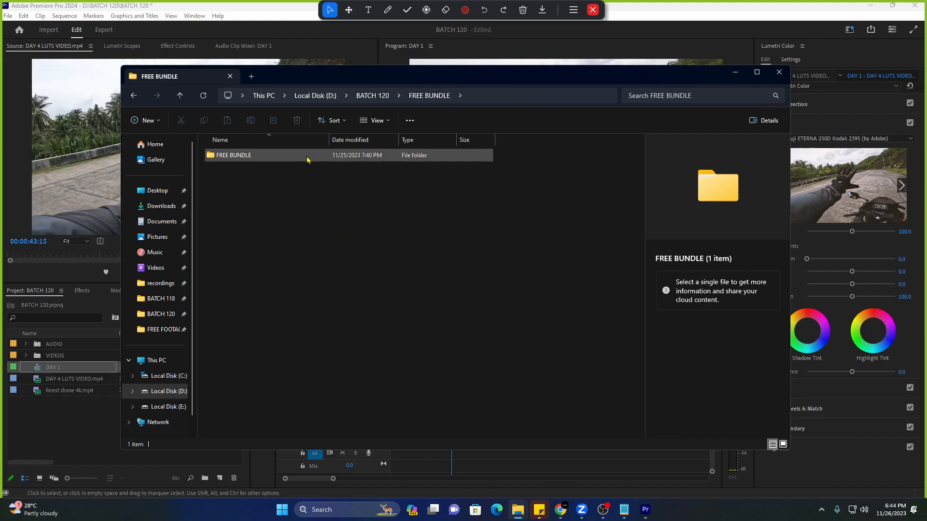
double_click(307, 159)
double_click(303, 174)
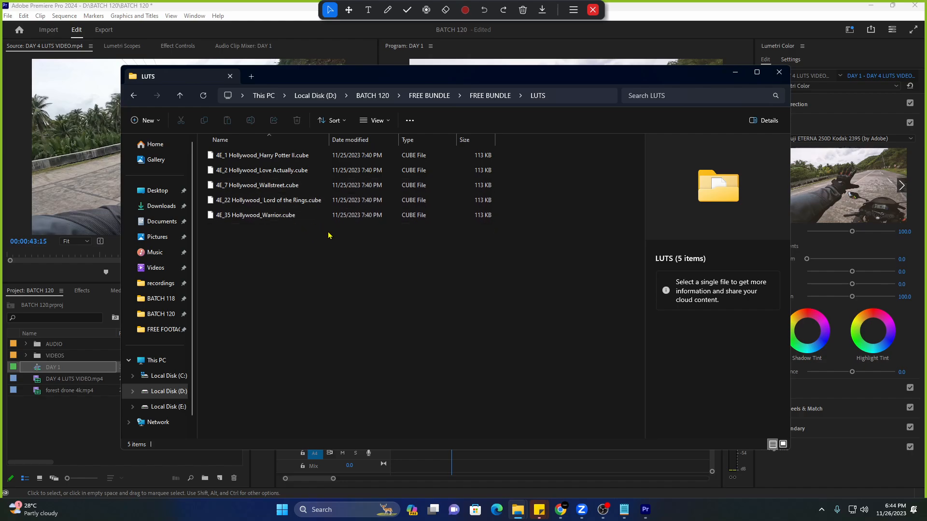
drag(324, 233, 308, 155)
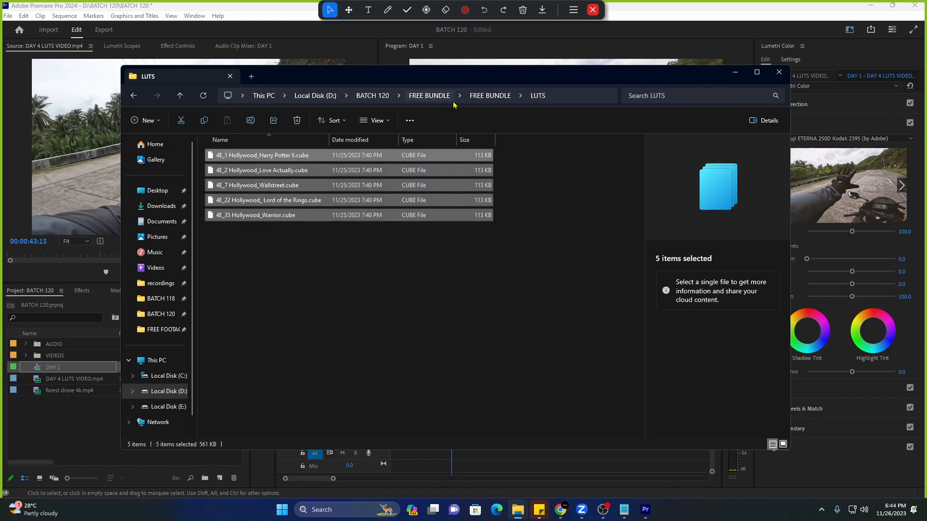
click(429, 95)
double_click(305, 155)
double_click(265, 171)
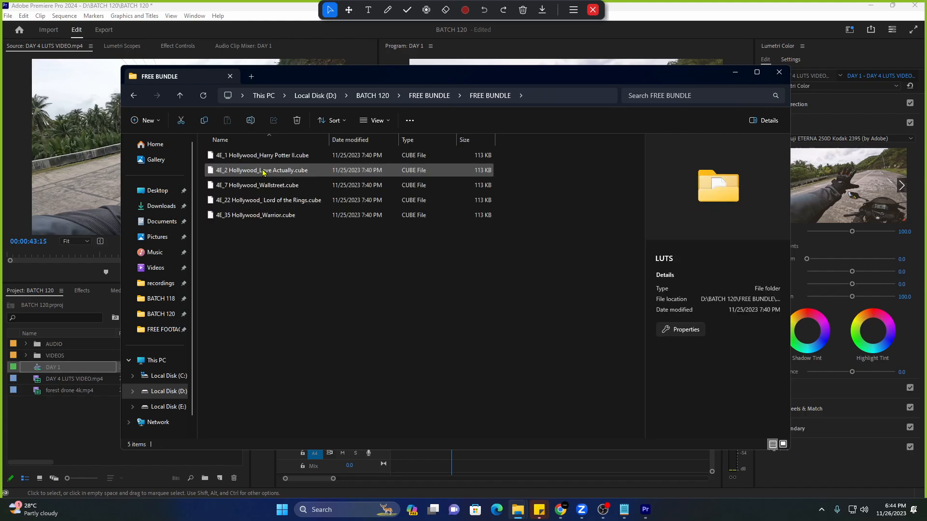
drag(304, 251, 289, 149)
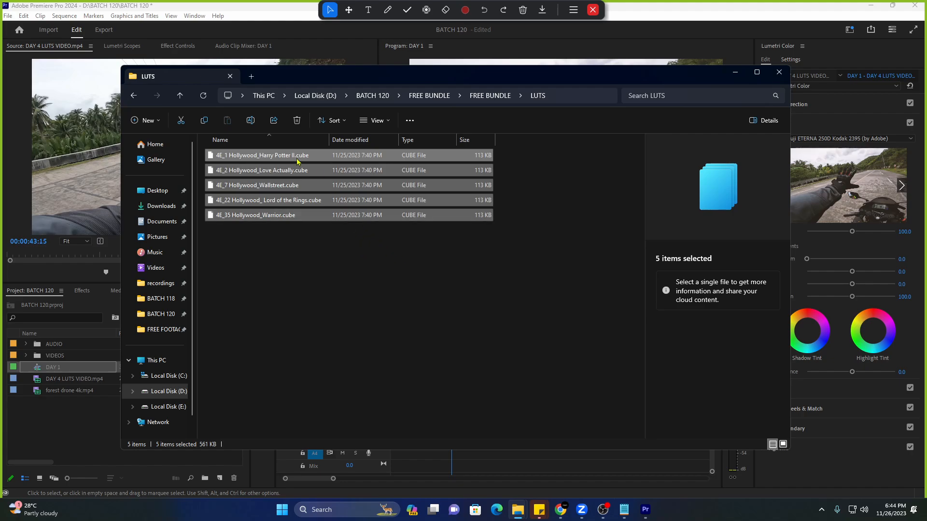
Select 4E_35 Hollywood_Warrior.cube and bring up the '2 ways on how to import luts' Notepad note.
click(412, 171)
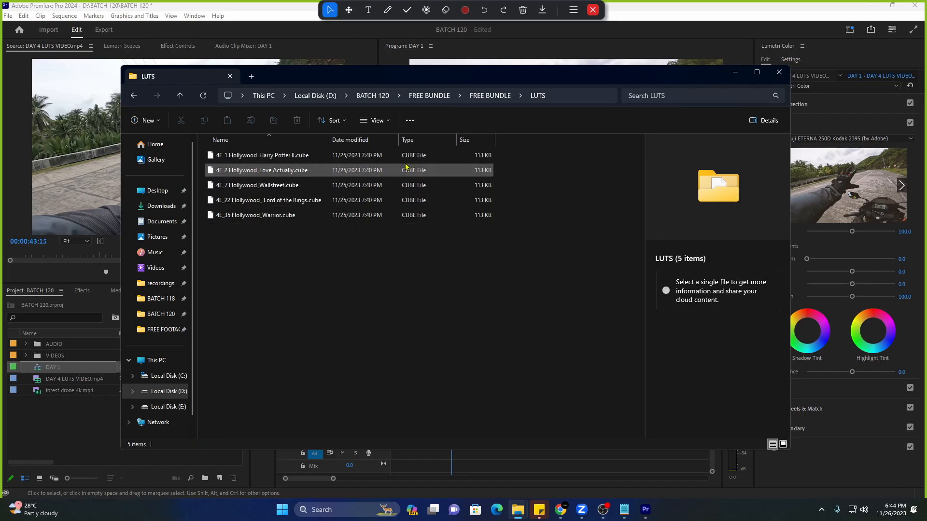
click(415, 200)
click(420, 215)
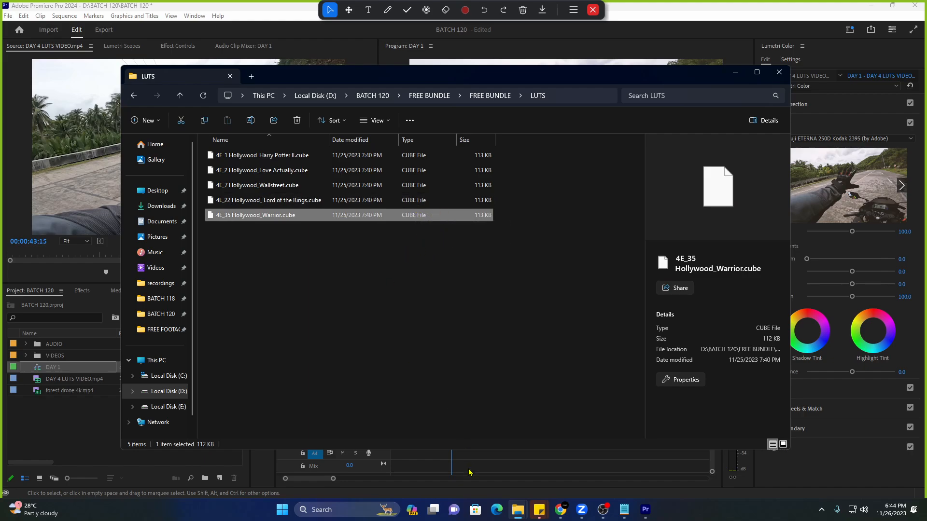
click(624, 510)
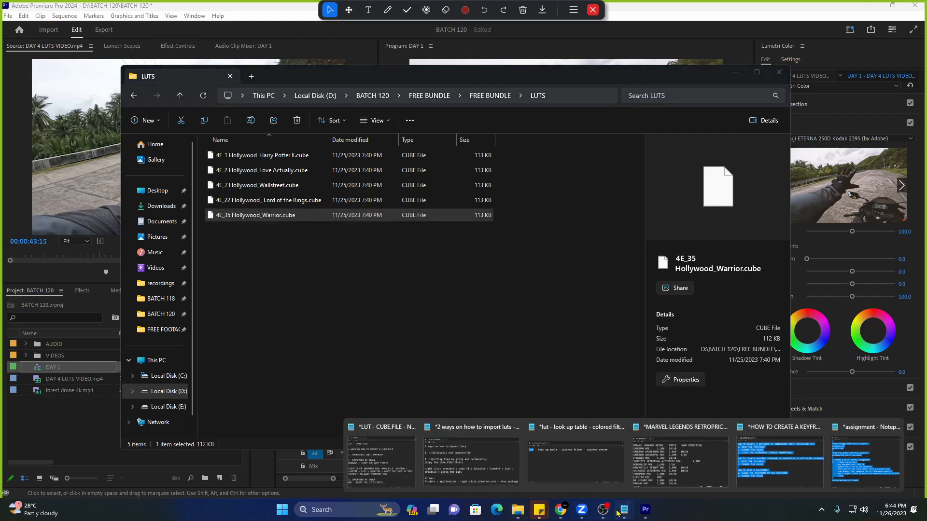
click(473, 475)
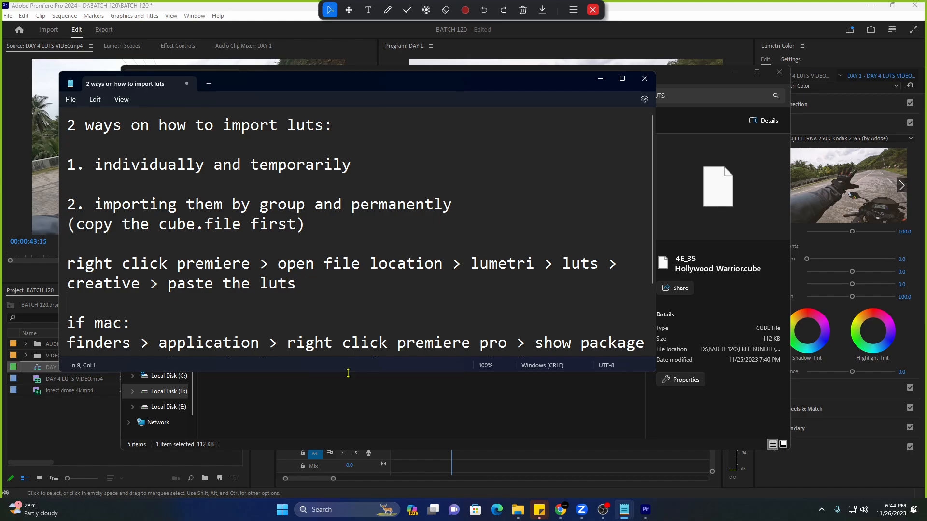
Enlarge the Notepad notes, highlight the LUT-import title and first method line, then return to Premiere.
drag(355, 374, 354, 448)
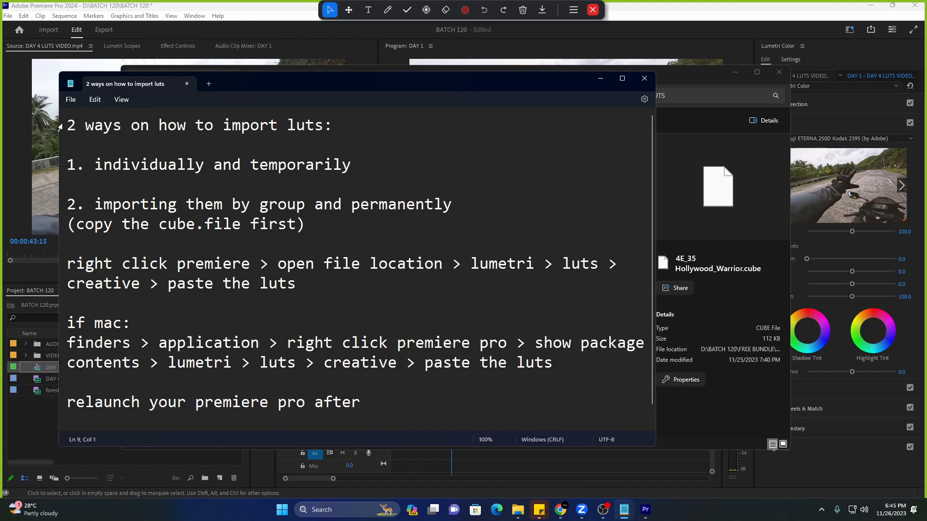
triple_click(176, 133)
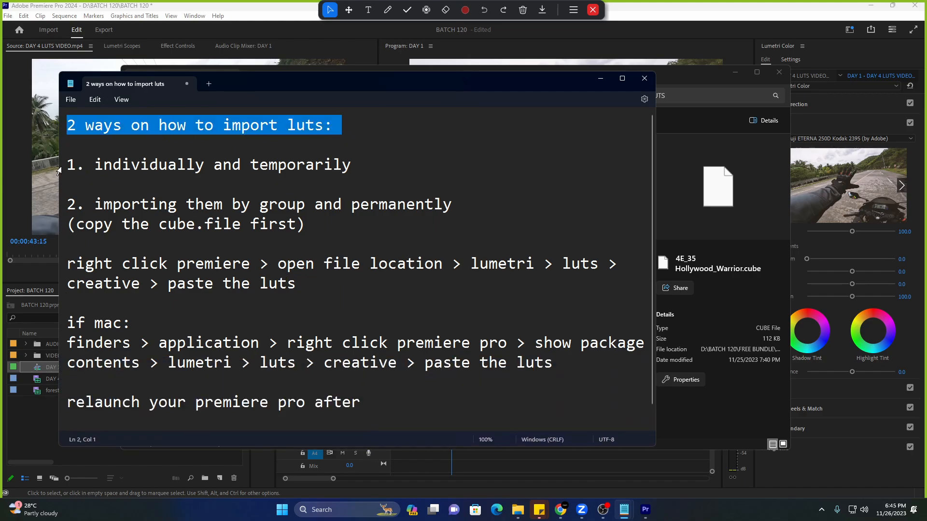
drag(63, 166, 368, 169)
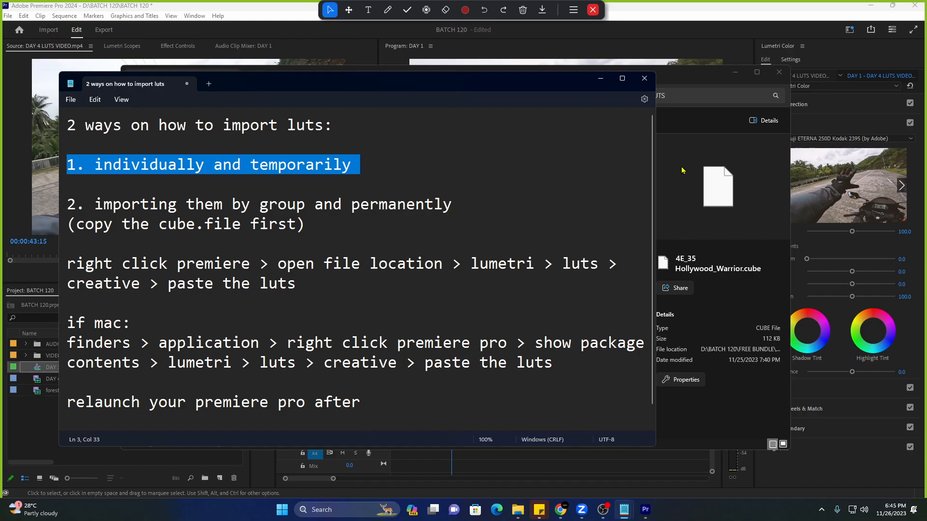
click(507, 453)
Select the DAY 4 LUTS VIDEO clip and bring up the Lumetri Creative Look list.
click(492, 403)
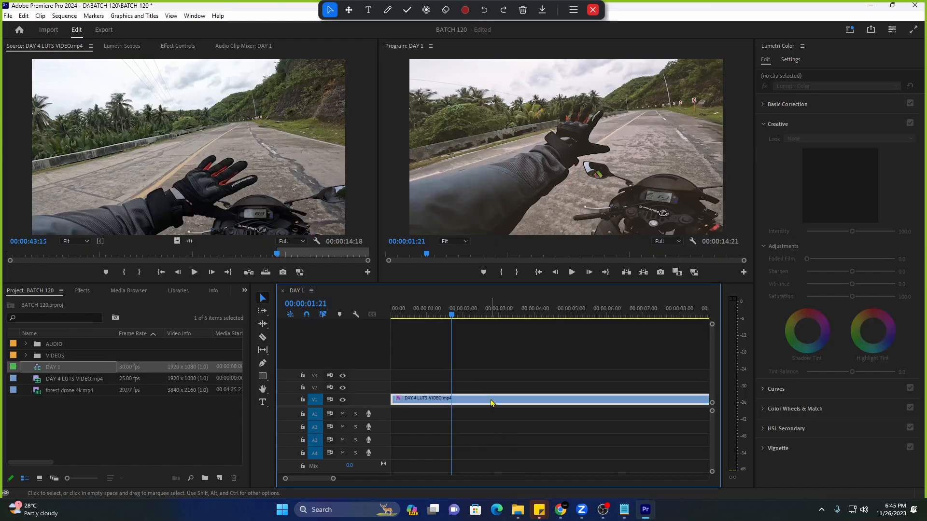
click(833, 139)
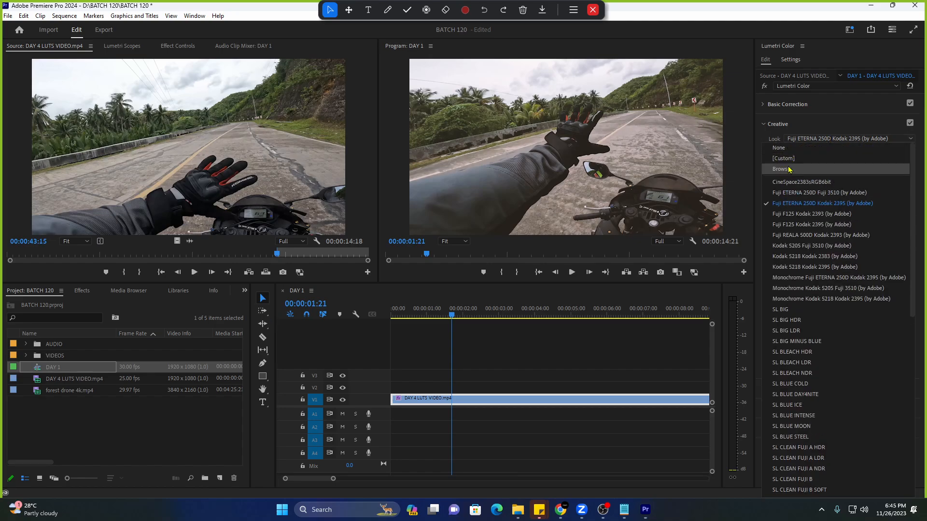
click(791, 140)
click(766, 127)
click(785, 129)
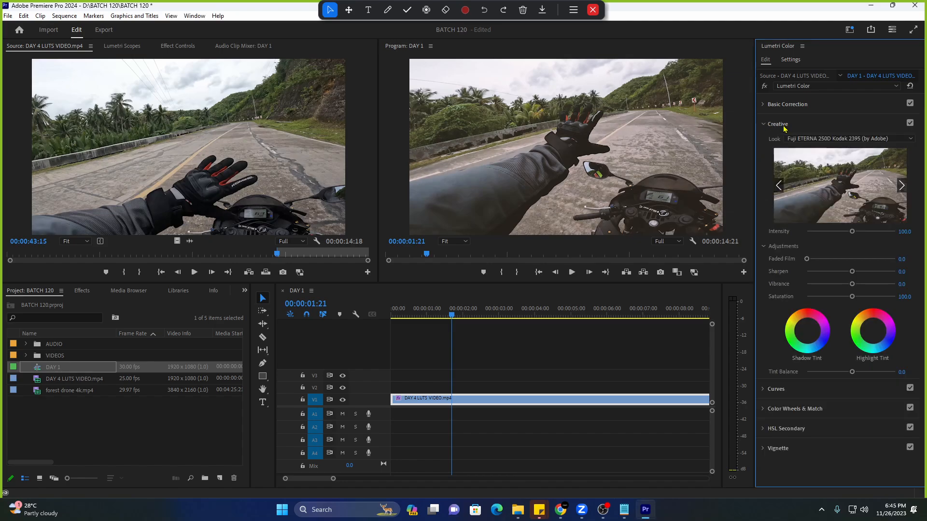
click(816, 138)
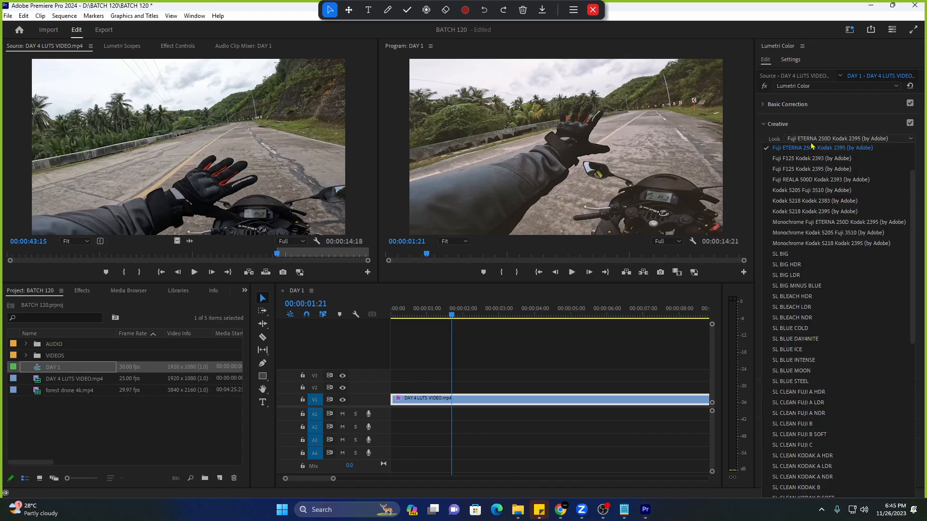
scroll(797, 159, up, 2)
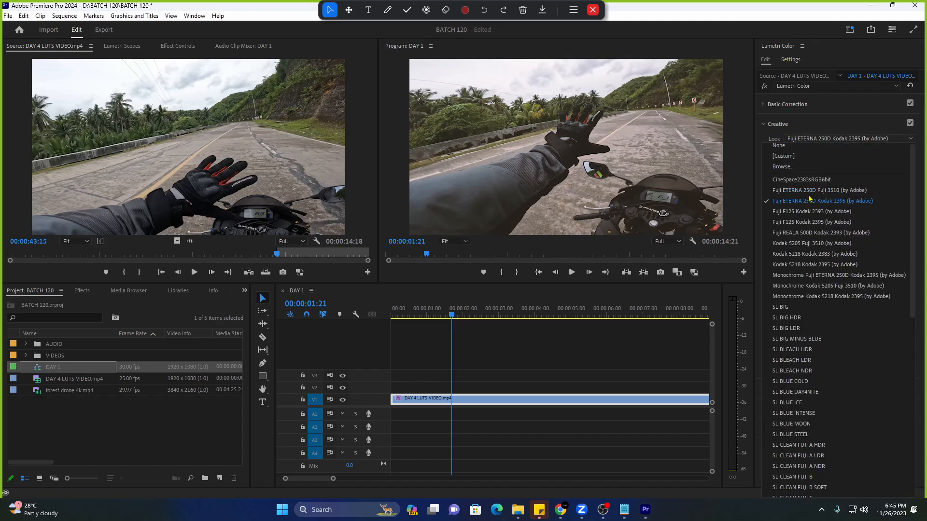
Browse for a LUT in the BATCH 120 > FREE BUNDLE > FREE BUNDLE > LUTS folder.
click(780, 171)
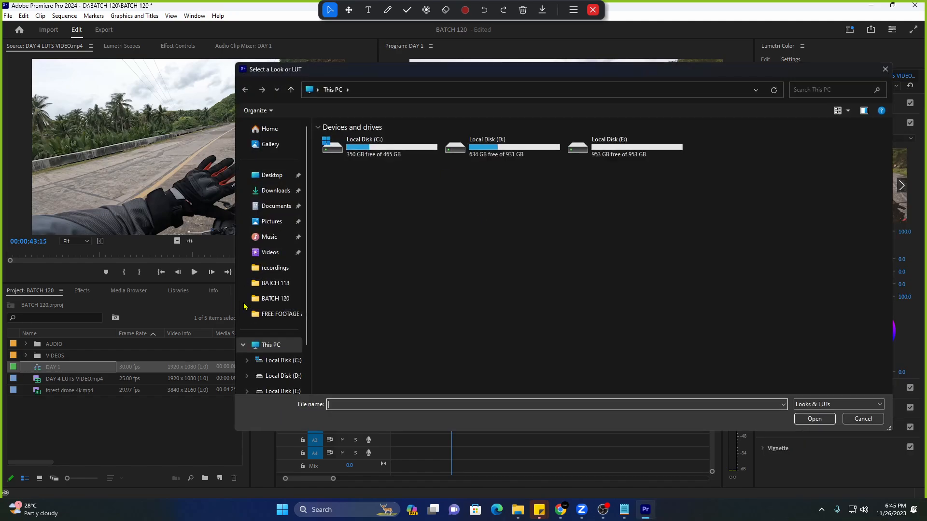
click(275, 299)
double_click(529, 161)
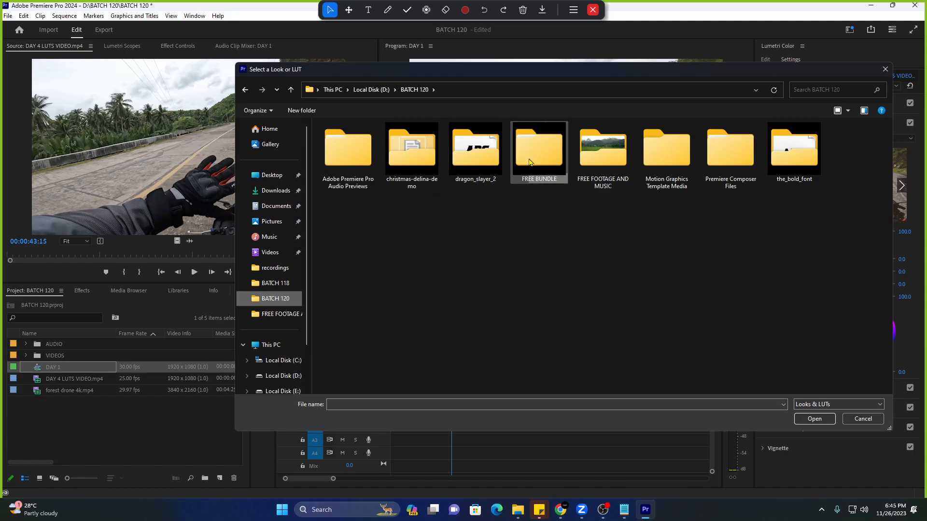
double_click(415, 140)
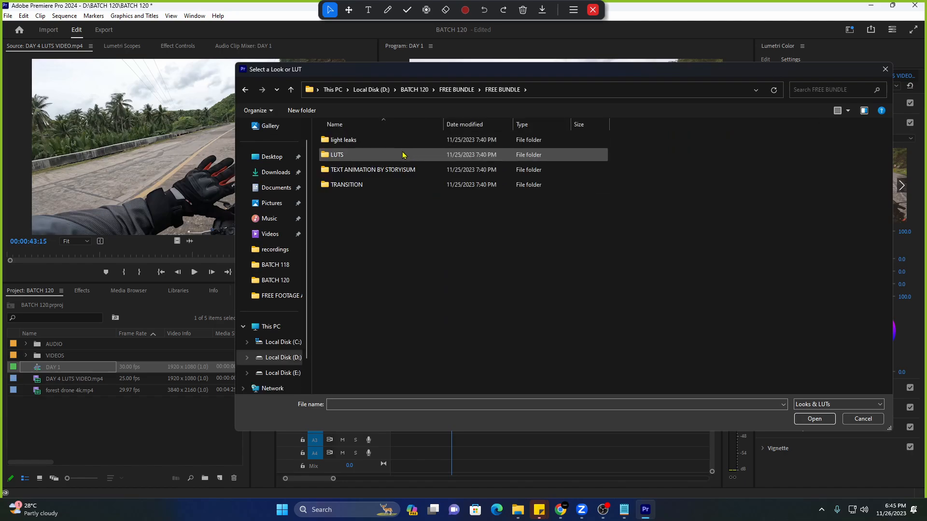
double_click(402, 154)
Compare the Hollywood LUTs, load 4E_35 Hollywood_Warrior.cube as the look, and preview playback.
click(414, 145)
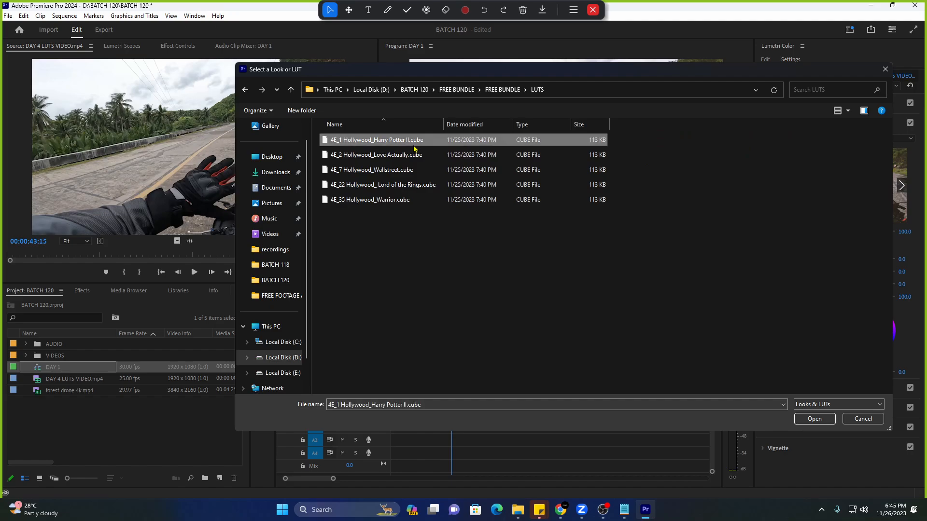
click(415, 156)
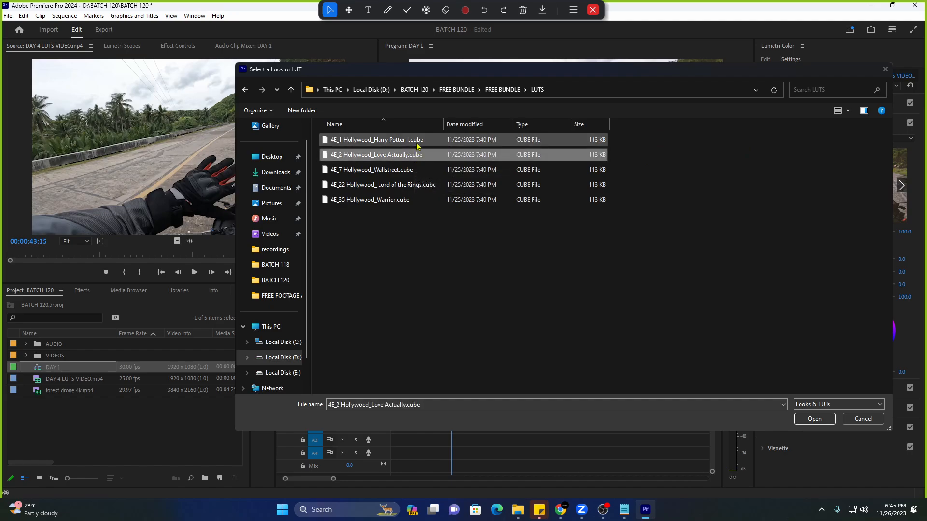
click(417, 144)
click(424, 170)
click(423, 159)
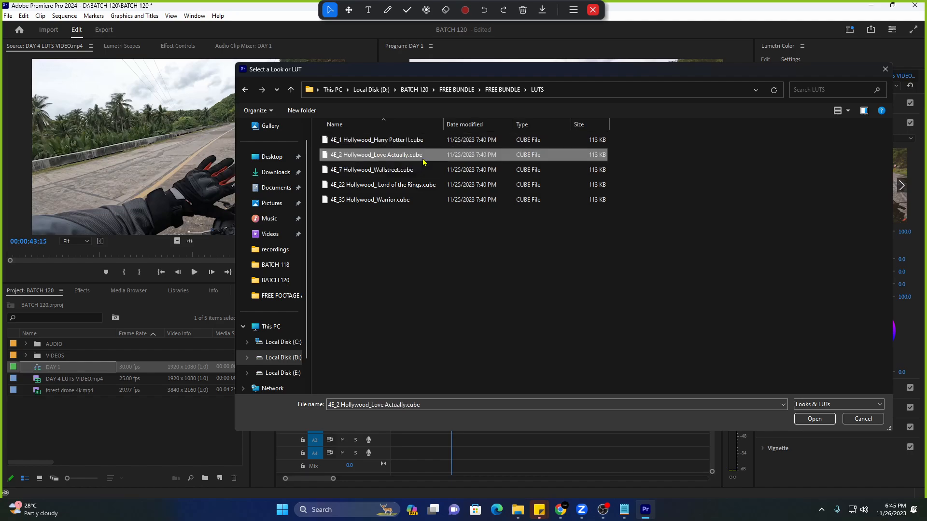
click(426, 142)
click(432, 184)
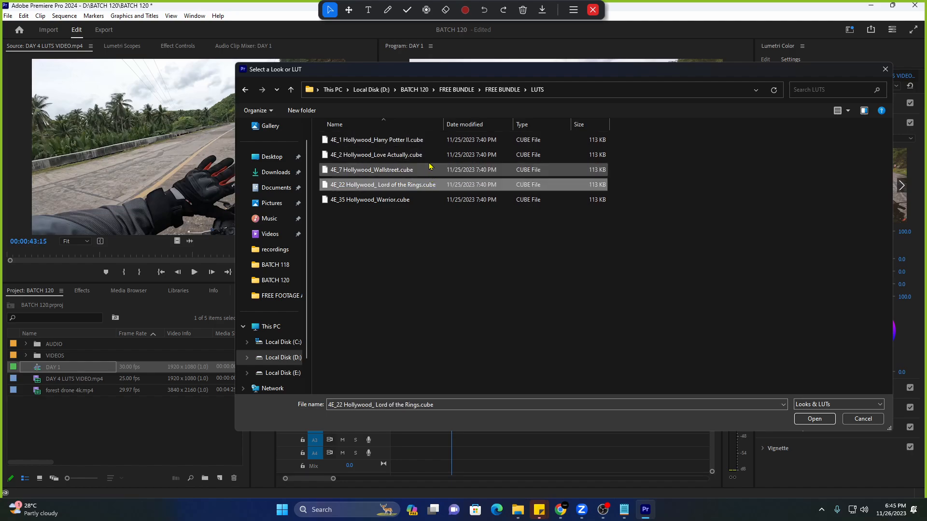
click(418, 201)
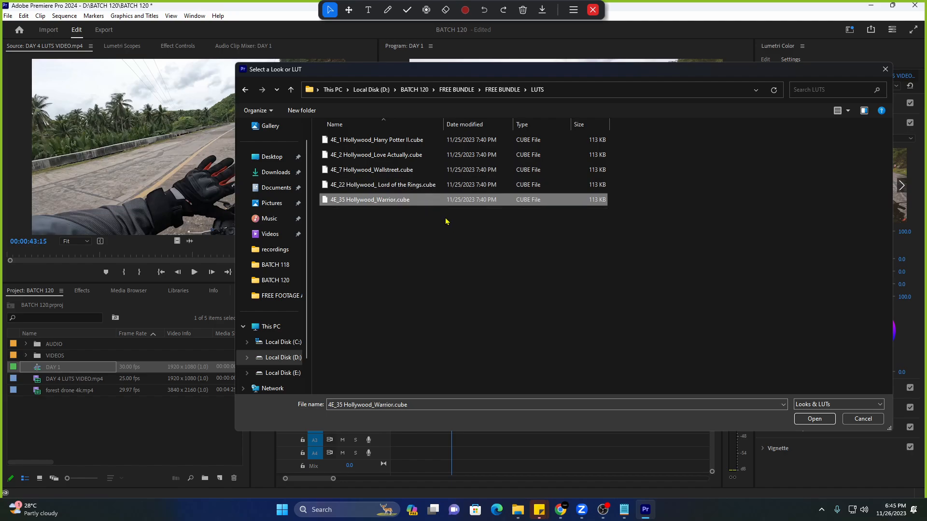
click(815, 419)
key(space)
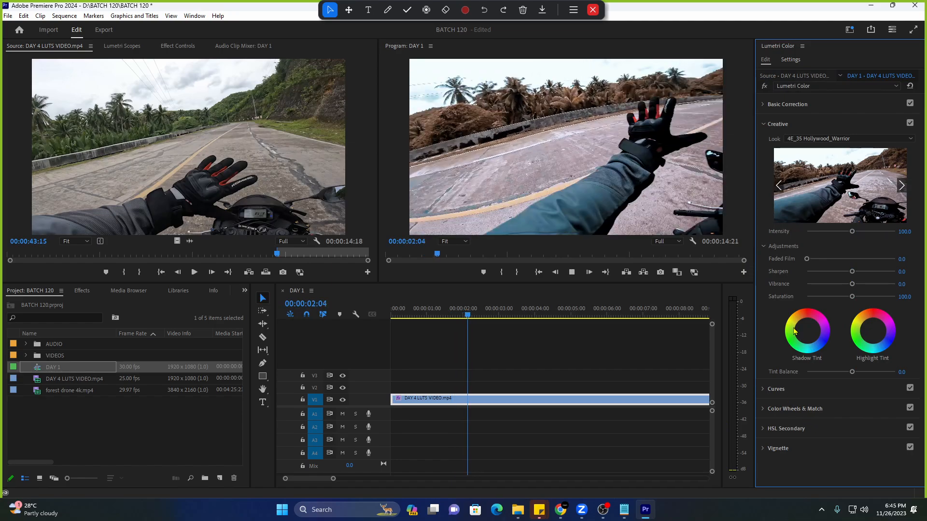
Zoom the timeline to about 30 seconds, then razor and delete the first clip's tail.
key(space)
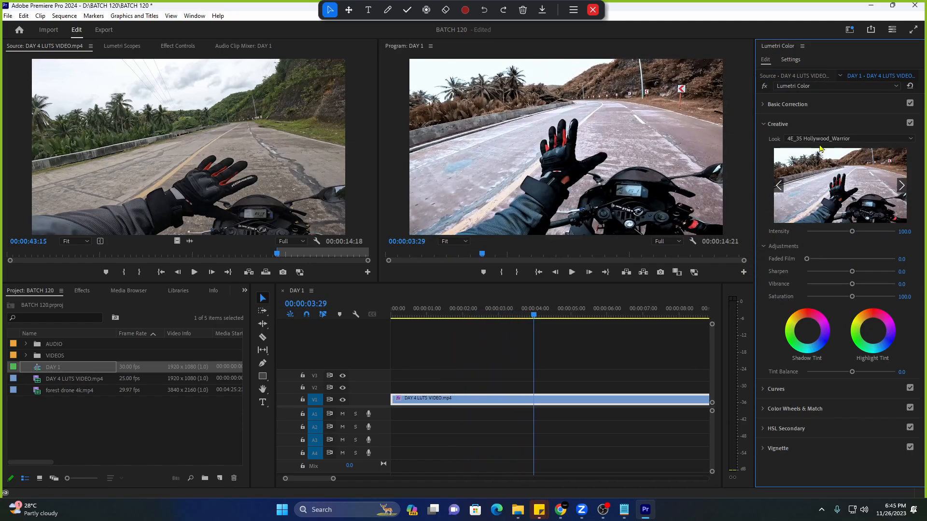
click(831, 139)
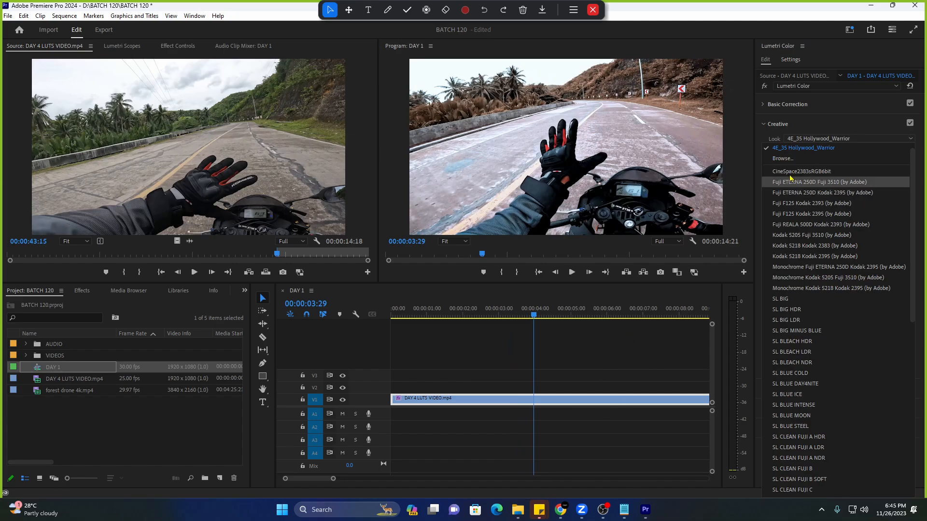
click(333, 479)
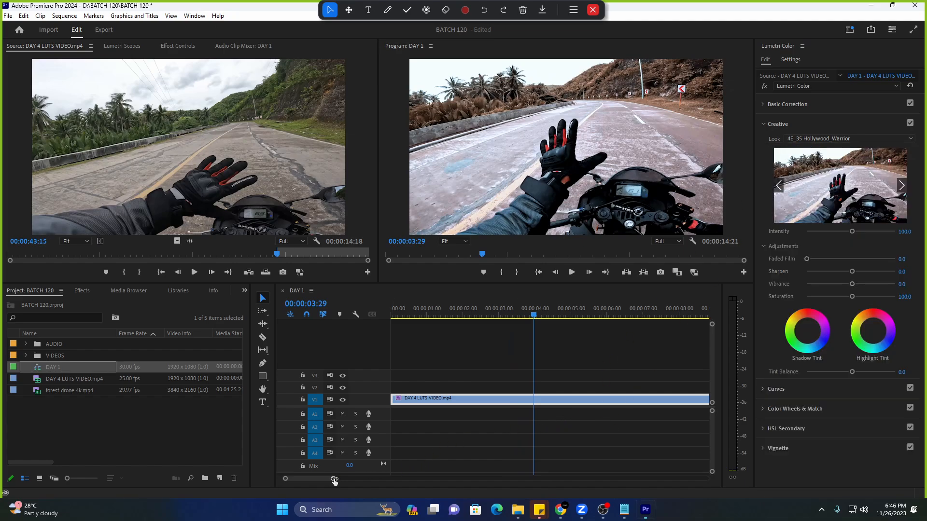
drag(333, 479, 381, 481)
key(space)
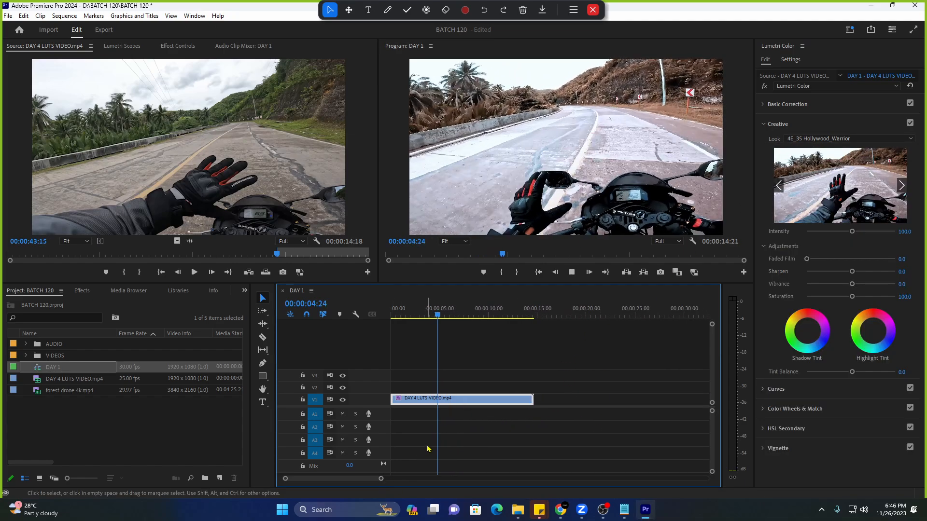
key(space)
key(c)
click(488, 399)
key(v)
click(503, 399)
key(Delete)
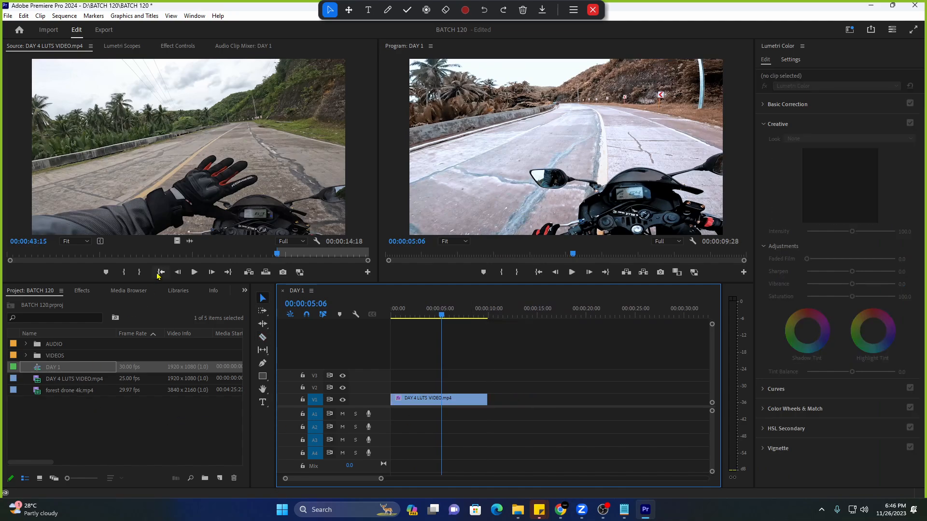
Mark source In at 28:04 and Out at 40:12, and place that section after the first clip on V1.
drag(198, 257, 257, 254)
key(i)
key(o)
drag(175, 239, 498, 398)
click(509, 309)
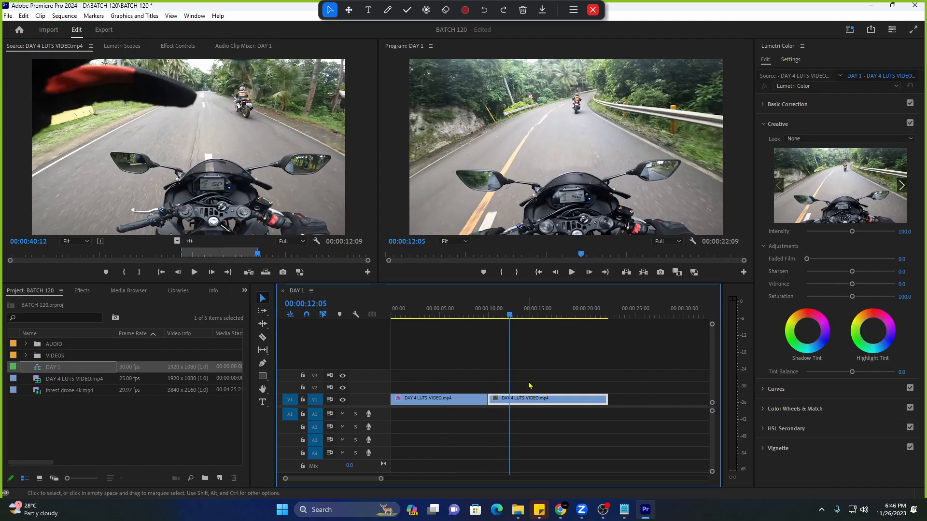
Load 4E_35 Hollywood_Warrior.cube as the Creative Look on the second clip.
click(791, 139)
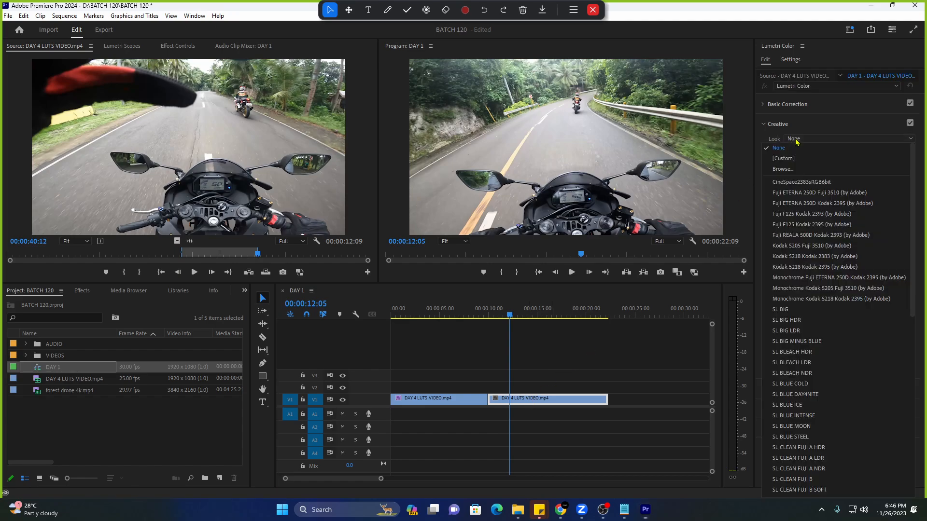
click(800, 169)
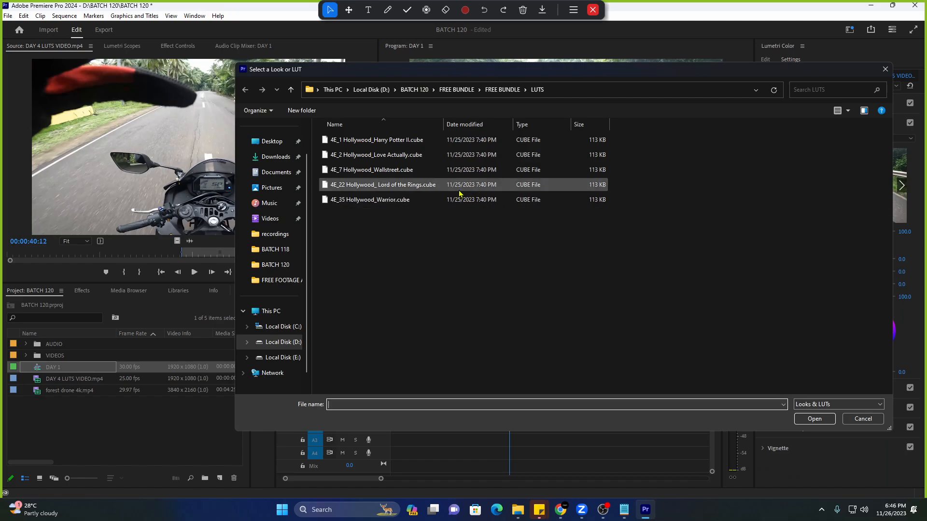
click(434, 196)
click(814, 418)
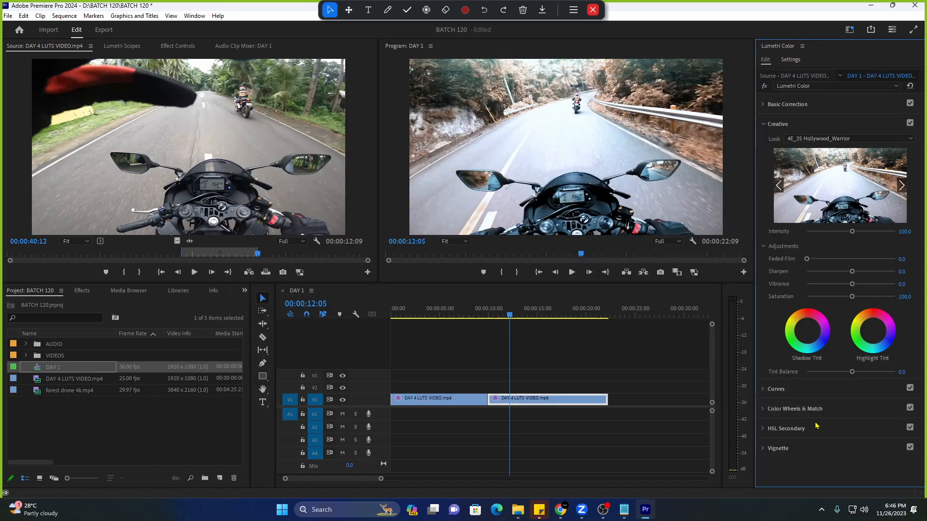
key(space)
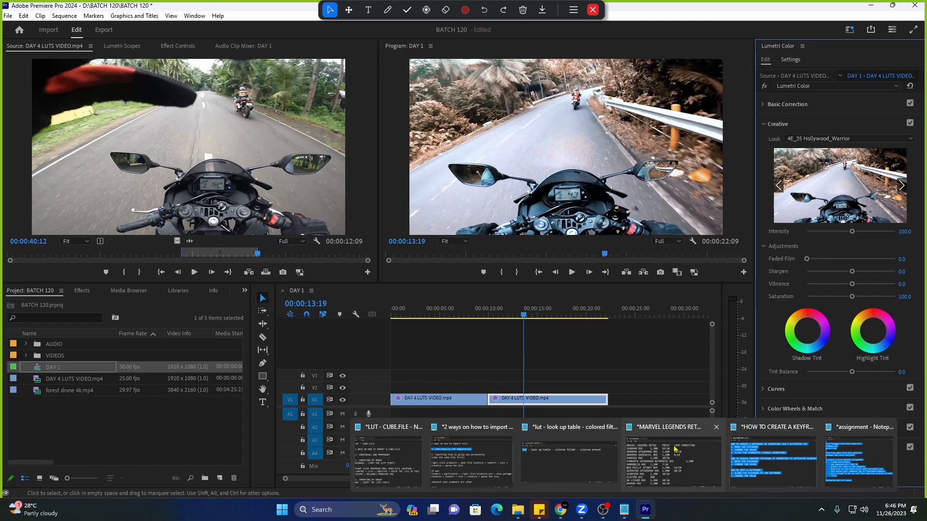
Move the playhead to 00:00:13:04 and save the project with Ctrl+S.
click(816, 138)
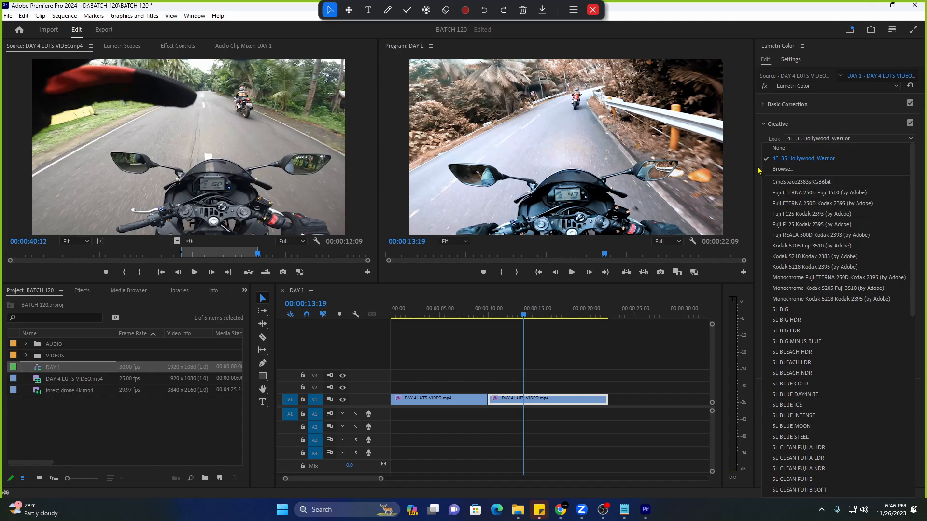
click(569, 401)
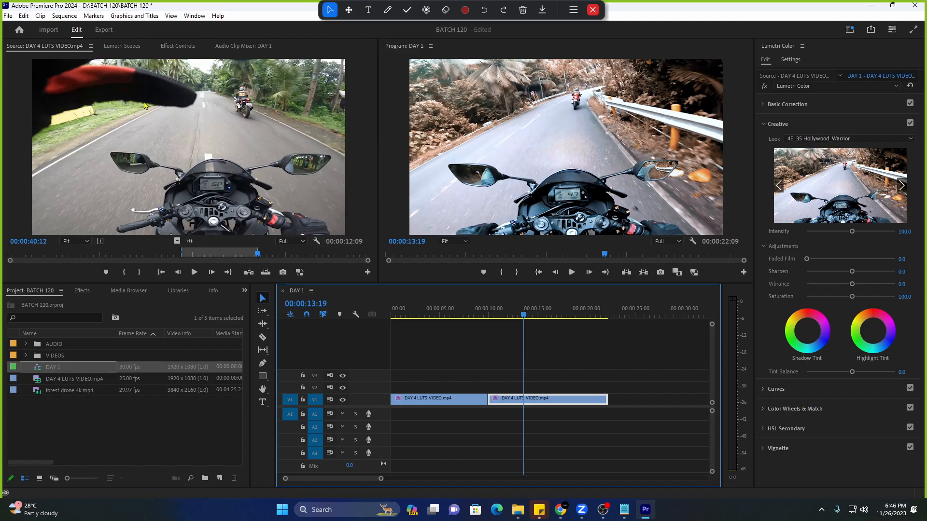
click(519, 309)
key(ctrl+s)
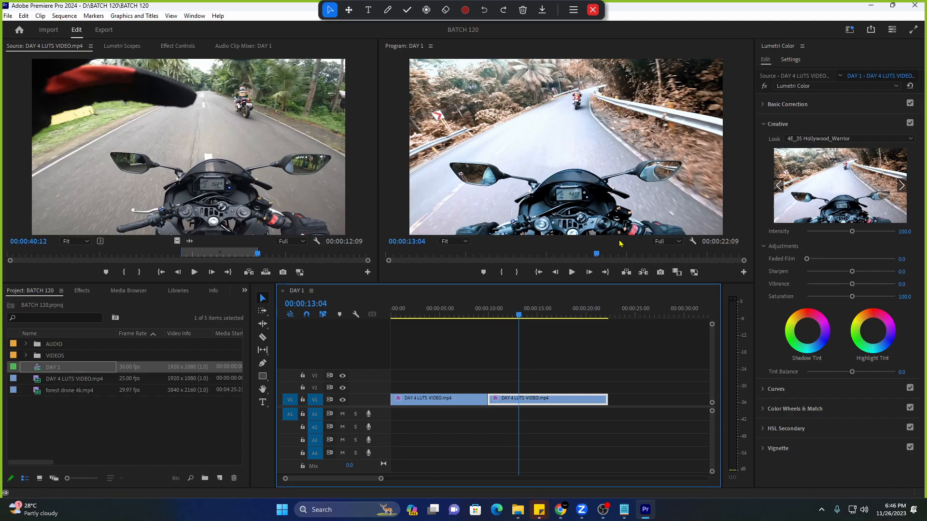
mouse_move(623, 518)
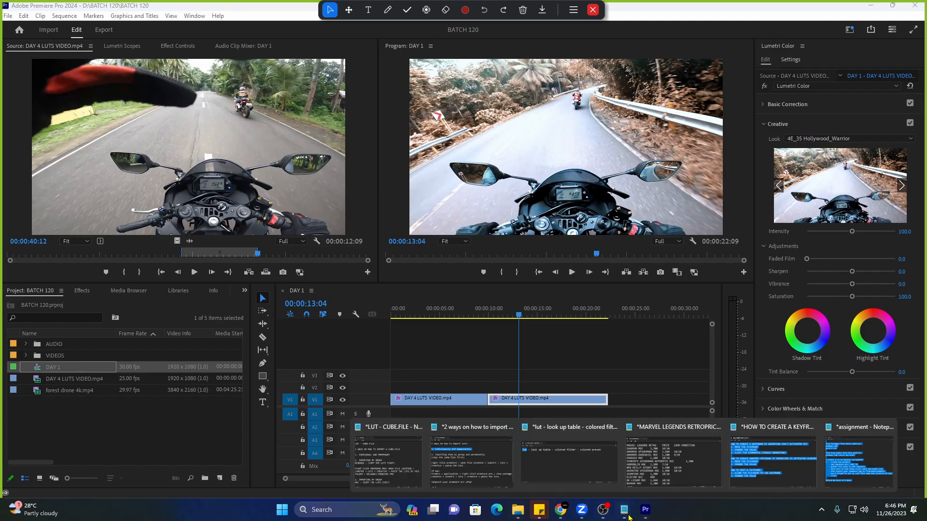
click(464, 471)
scroll(358, 265, down, 1)
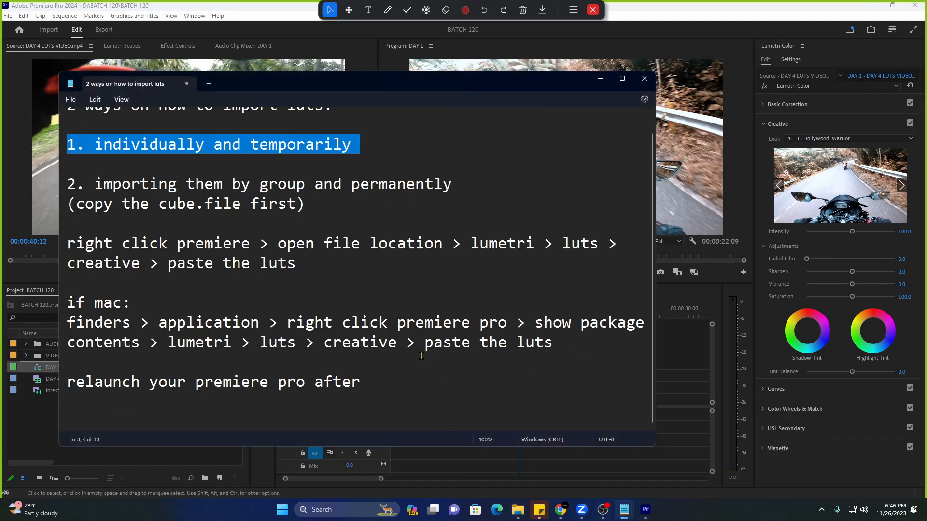
drag(62, 185, 461, 185)
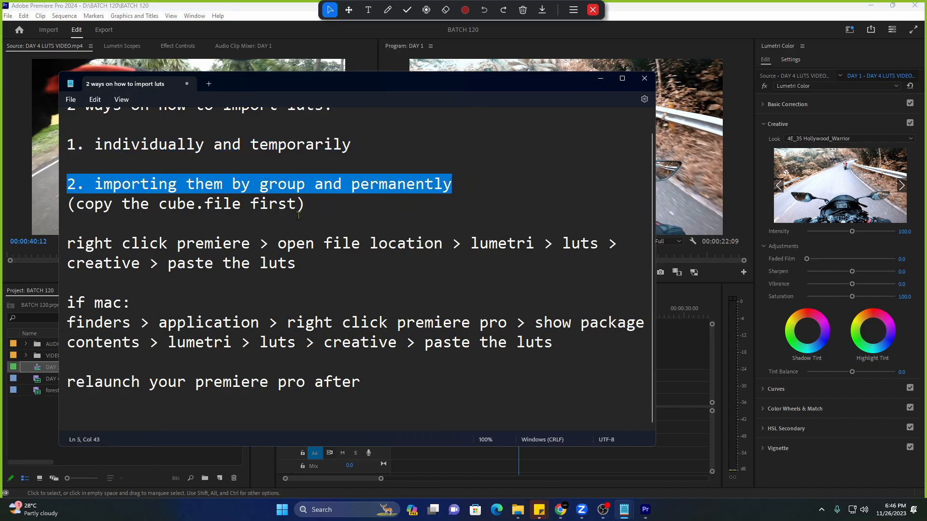
drag(67, 205, 310, 205)
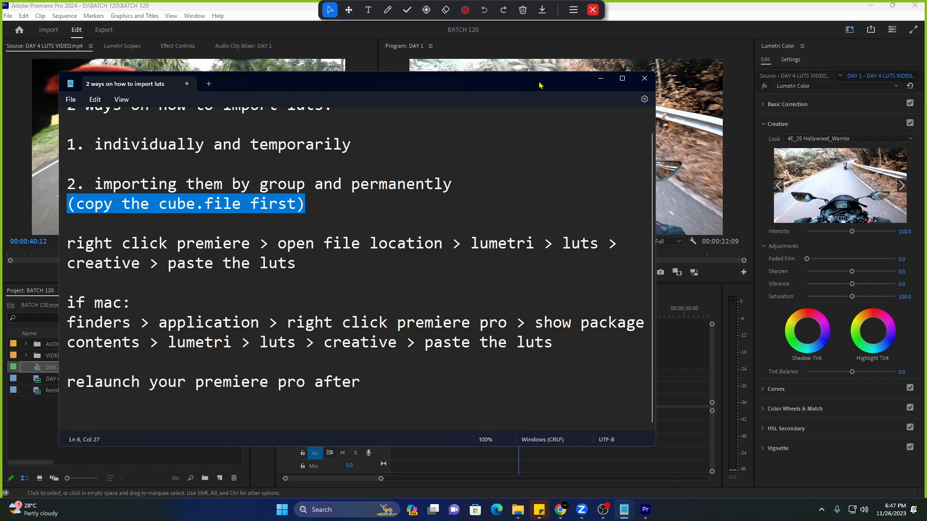
click(600, 79)
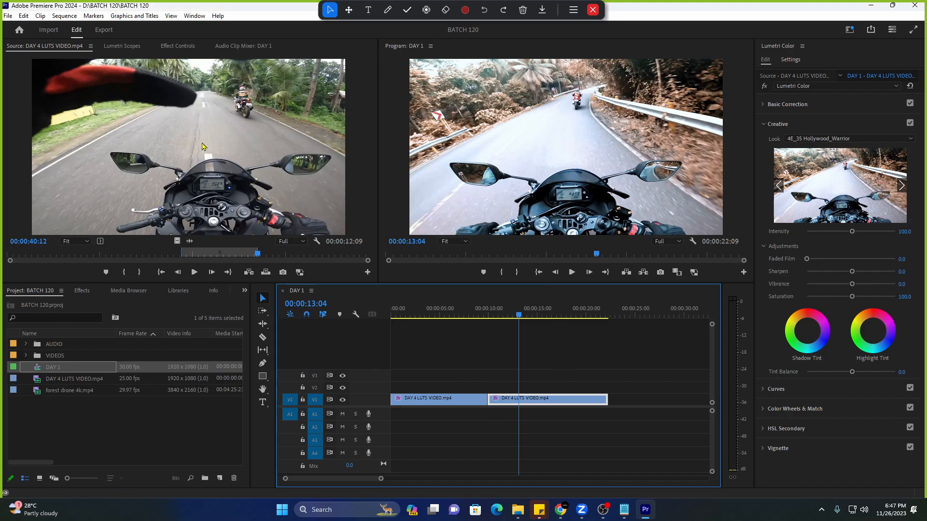
Switch between the Lumetri Scopes waveform and Source views, then show the workspace layouts list.
click(118, 47)
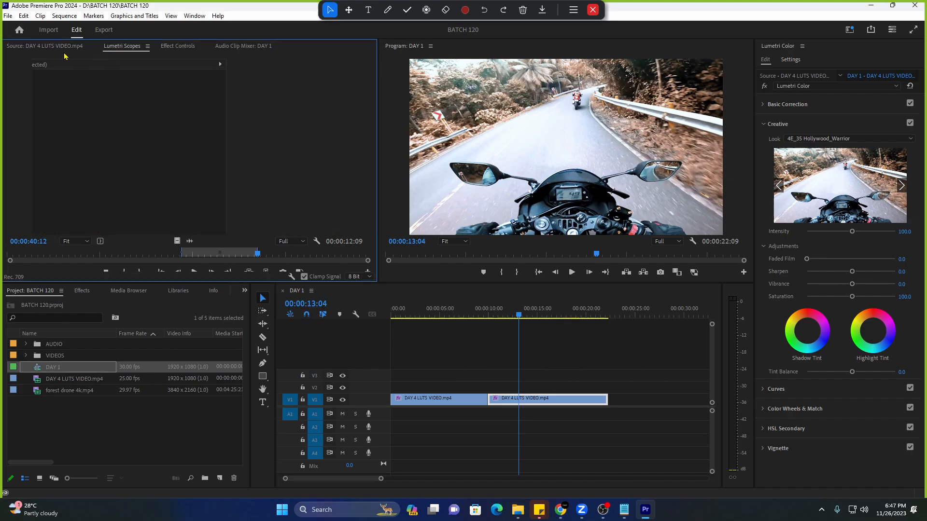
click(48, 46)
click(122, 47)
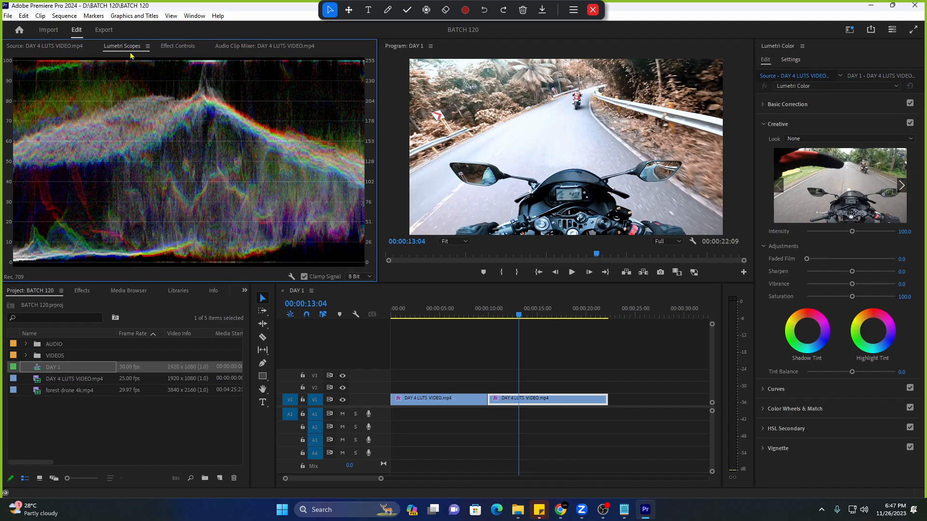
click(39, 47)
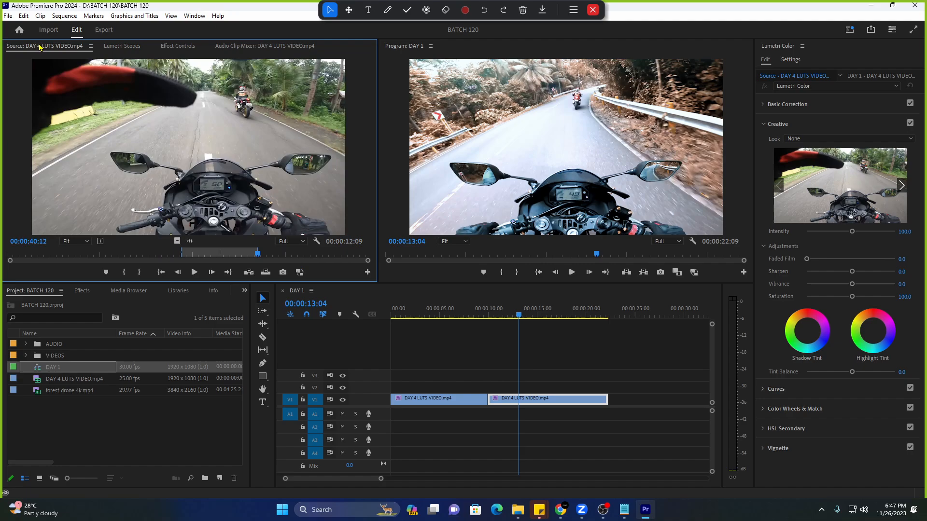
click(124, 47)
click(72, 47)
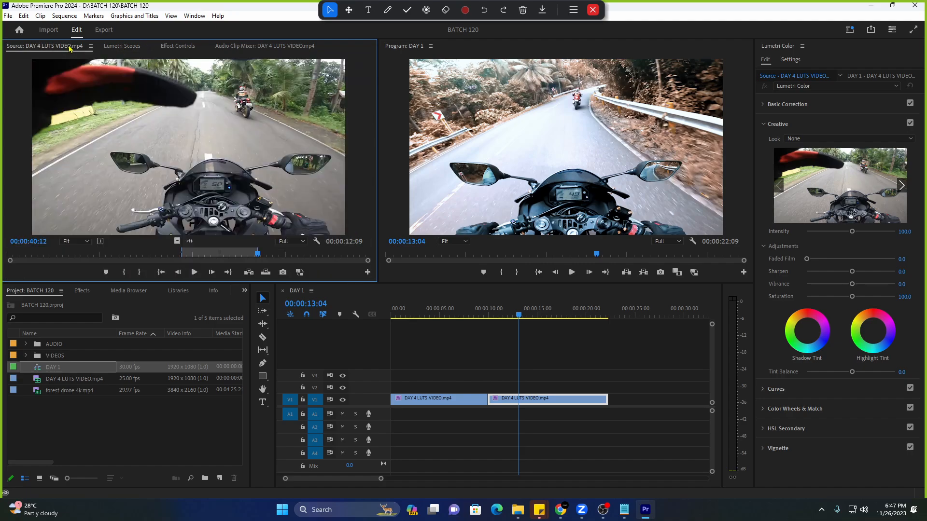
click(850, 29)
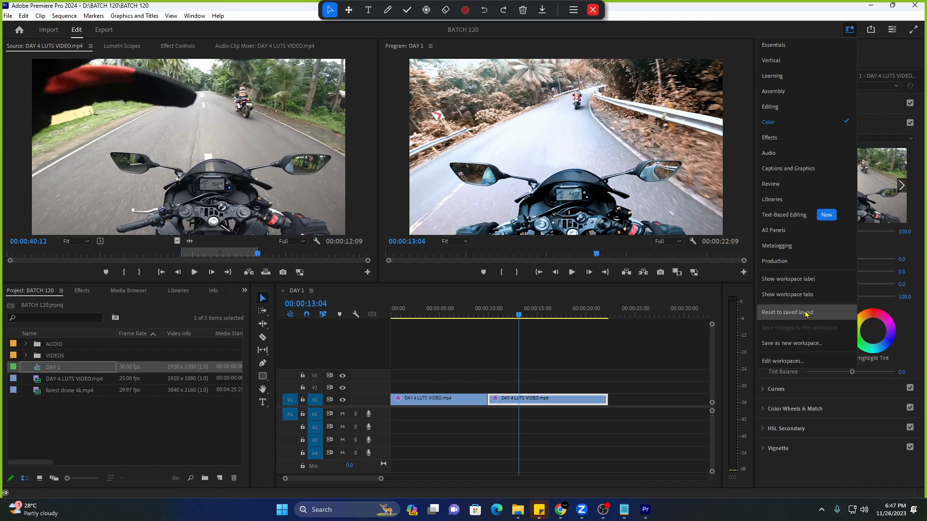
Reset the workspace to its saved layout and check the Waveform, Source and Effect Controls panels.
click(129, 50)
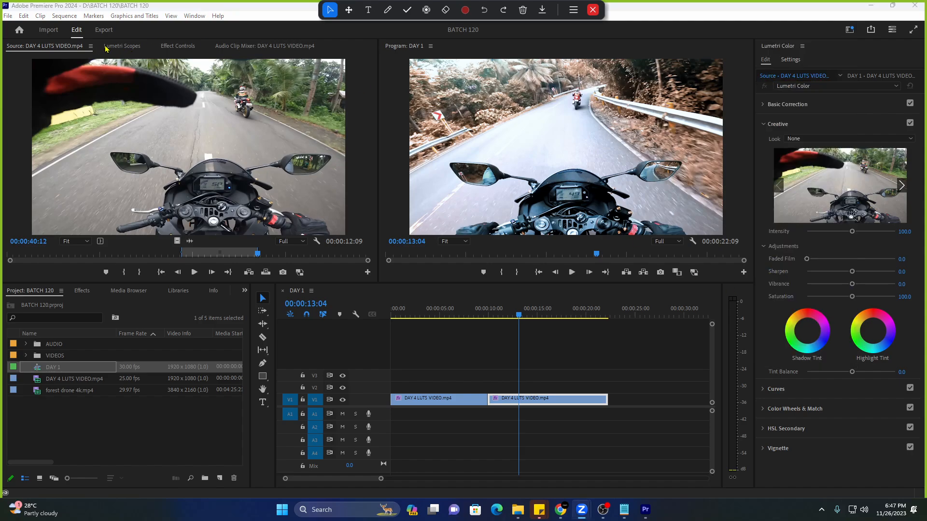
click(108, 49)
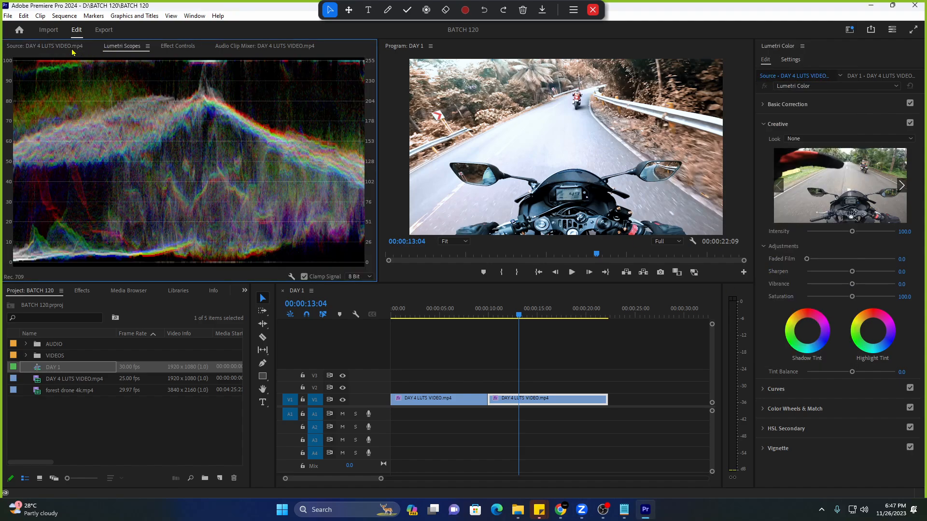
click(36, 47)
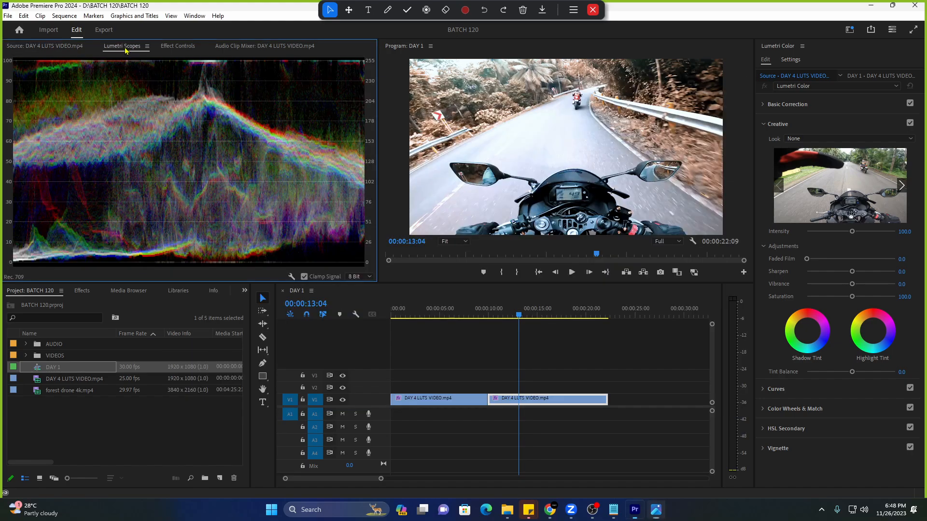
click(124, 49)
click(43, 46)
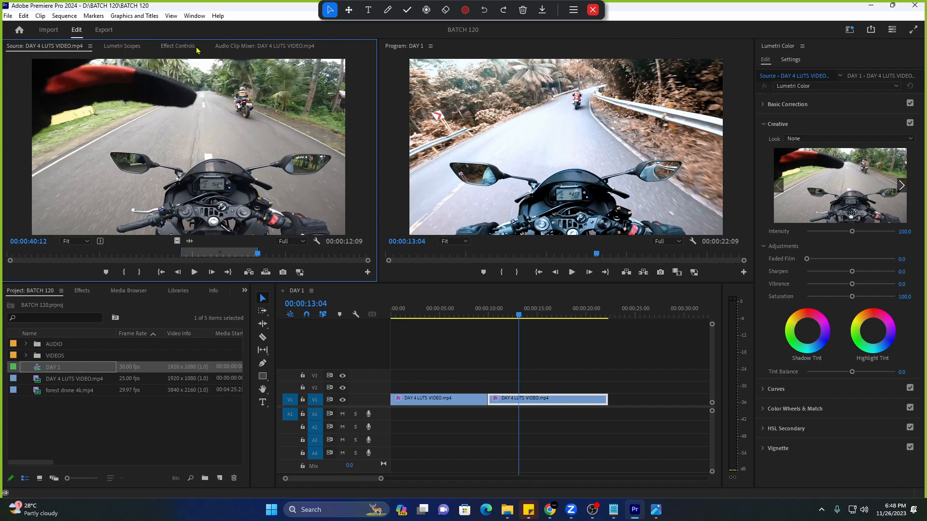
click(178, 47)
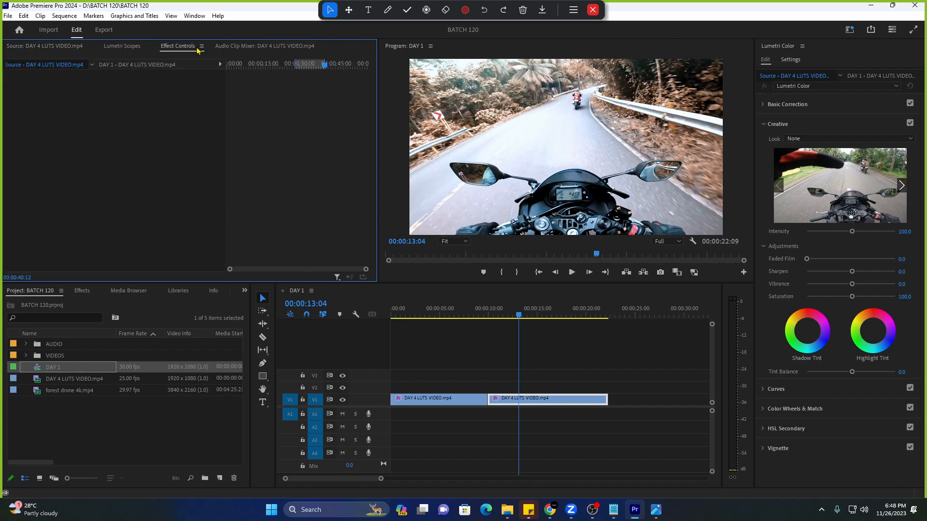
click(122, 47)
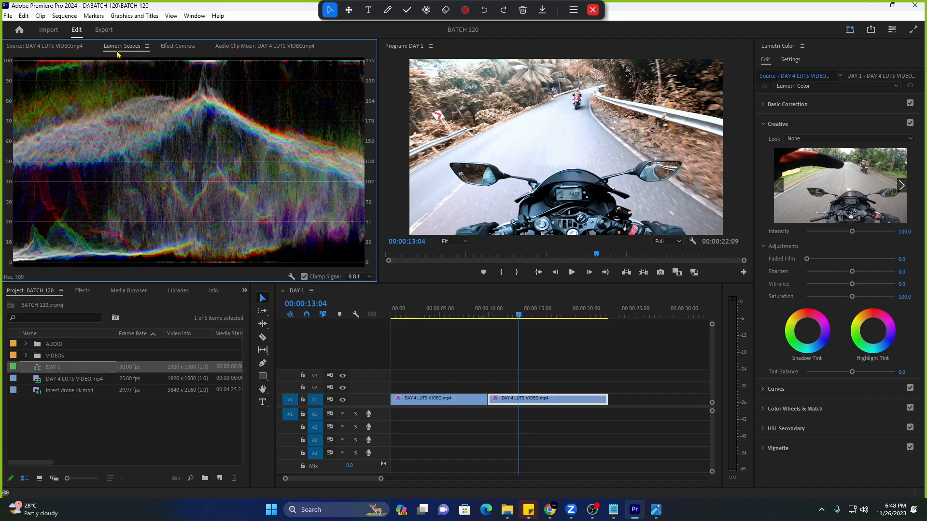
click(63, 48)
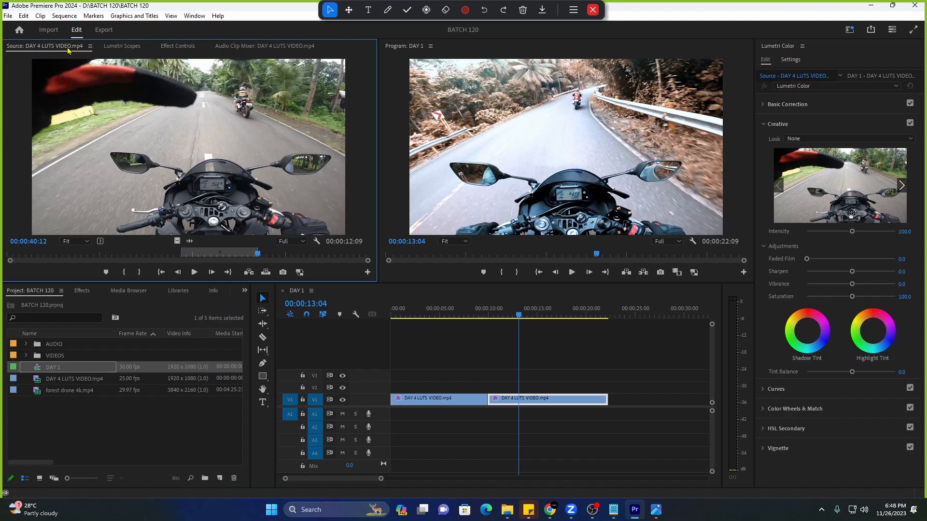
Dock the Effects panel beside Project so the effects and presets folders are visible.
click(77, 293)
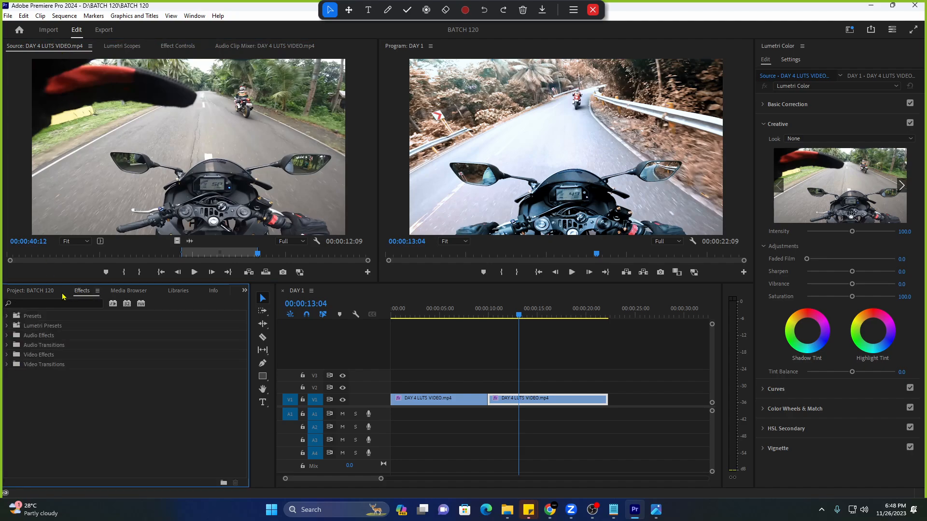
click(33, 291)
mouse_move(83, 292)
mouse_down()
mouse_move(162, 295)
mouse_move(77, 292)
mouse_up()
click(180, 292)
click(39, 292)
click(80, 292)
Cycle through Effect Controls, Audio Clip Mixer and the waveform scope, ending on the Source monitor.
click(68, 47)
click(167, 46)
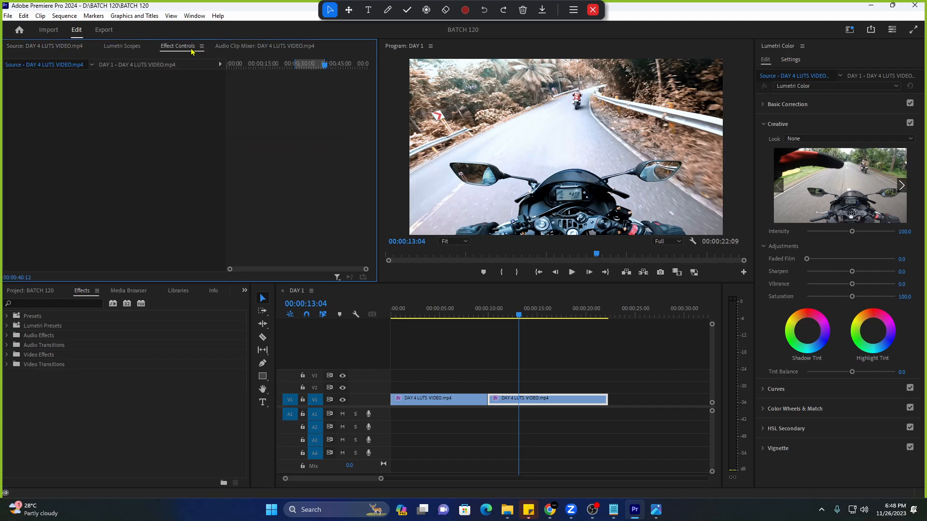
click(243, 47)
click(132, 46)
click(172, 48)
click(69, 47)
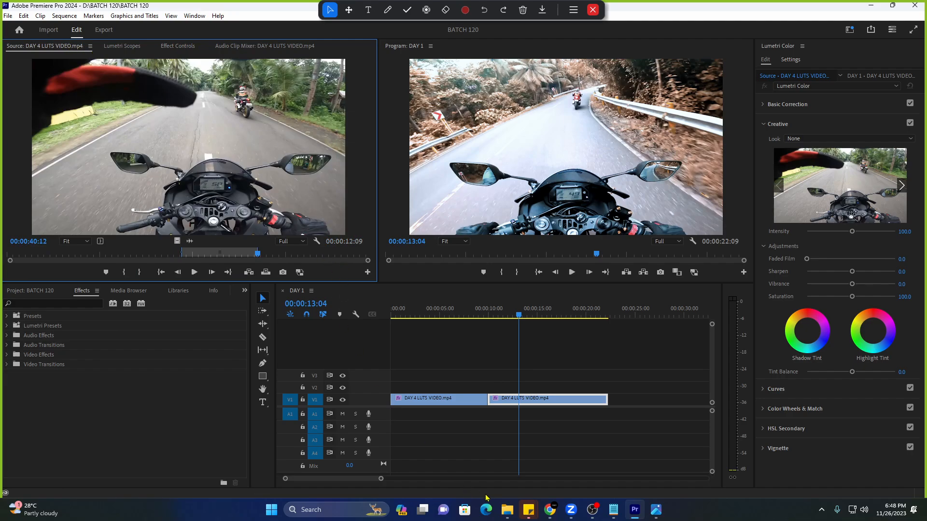
Bring the Notepad LUT import notes forward and enlarge the window.
mouse_move(509, 516)
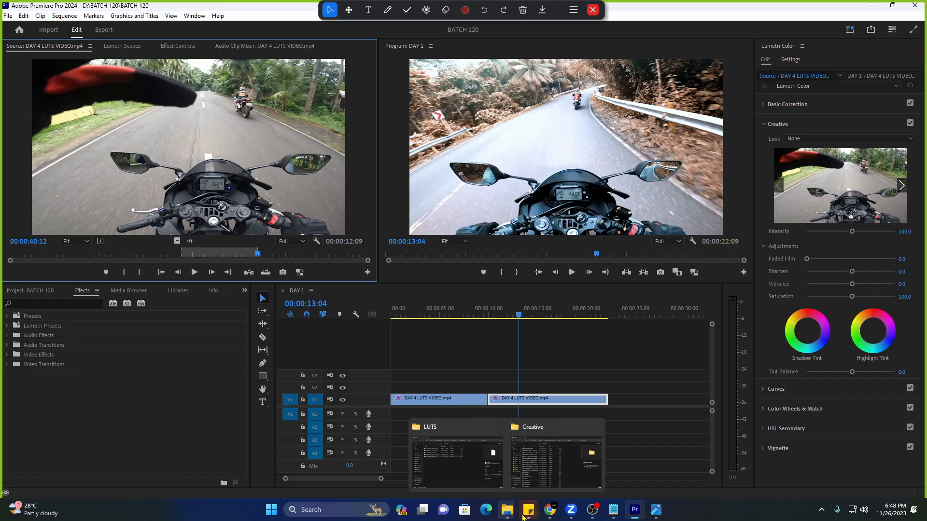
mouse_move(613, 509)
click(468, 424)
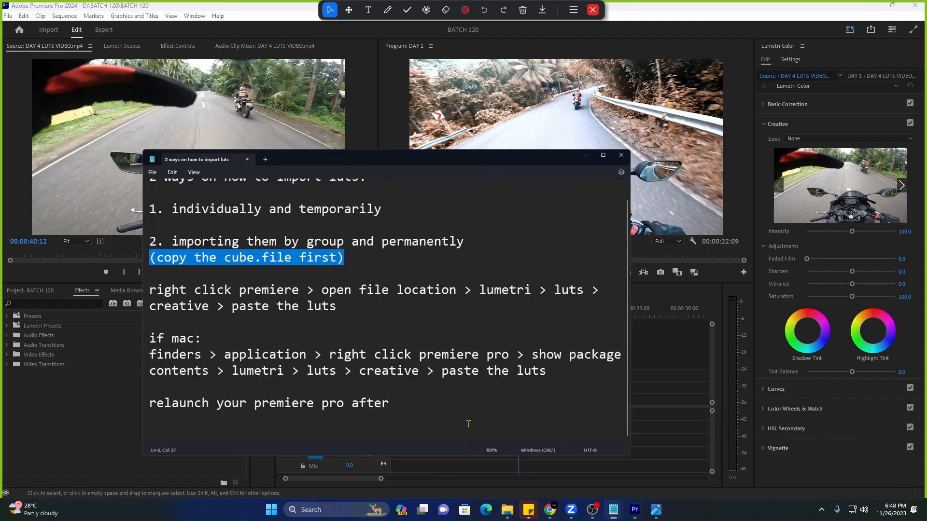
click(333, 304)
Highlight the permanent group-import method, from the copy-the-cube-file reminder to the end.
drag(90, 182, 473, 192)
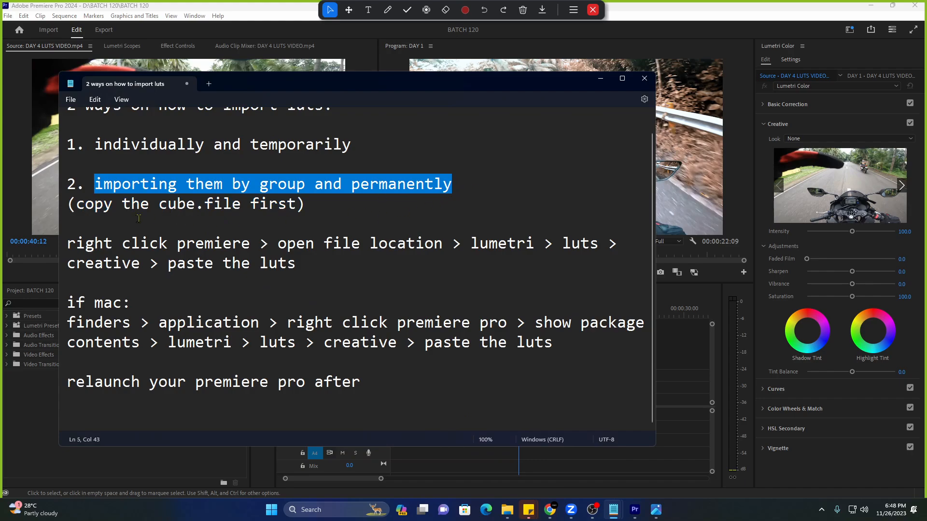
drag(71, 209, 320, 206)
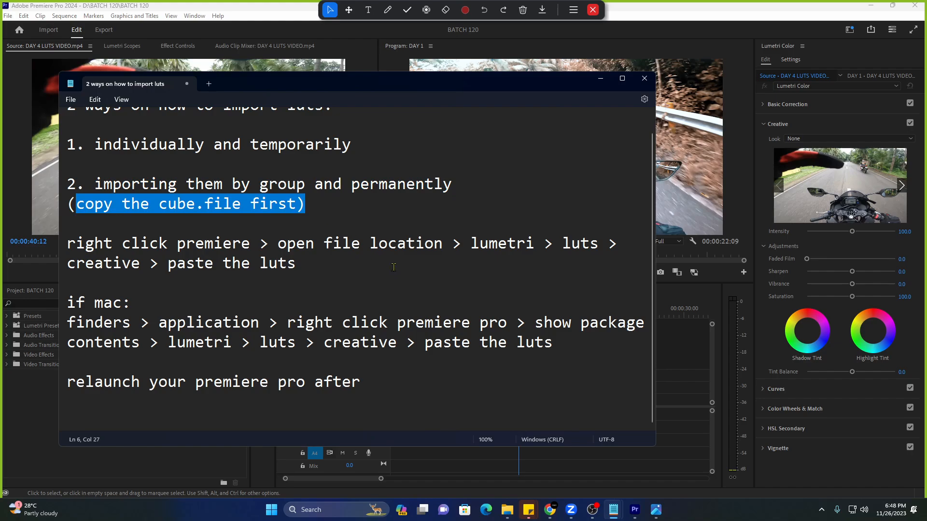
click(467, 355)
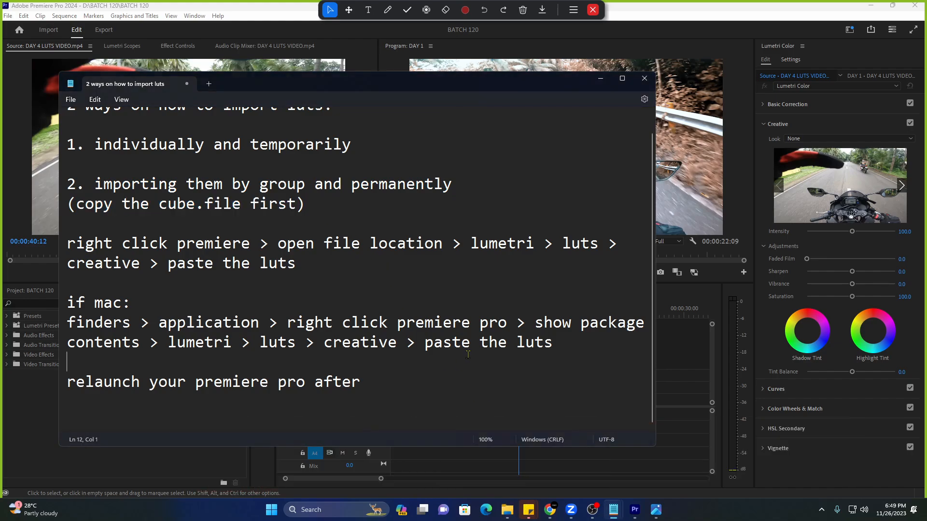
drag(416, 403, 65, 188)
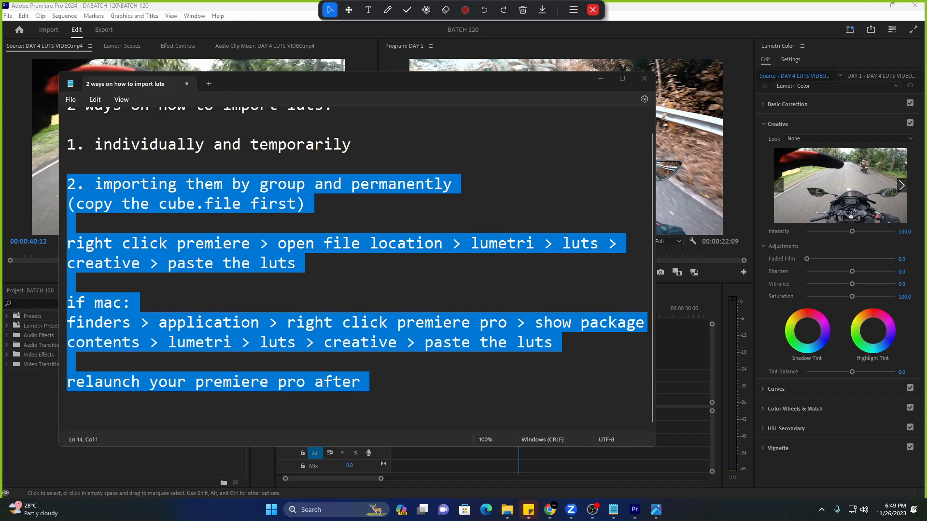
Show the Facebook training group page in Chrome and open the Messenger chats list.
click(550, 509)
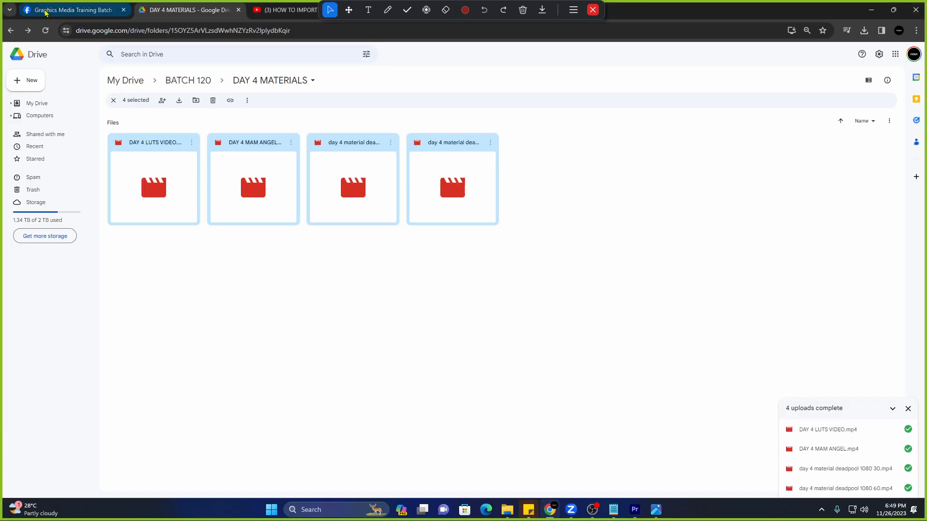
click(116, 10)
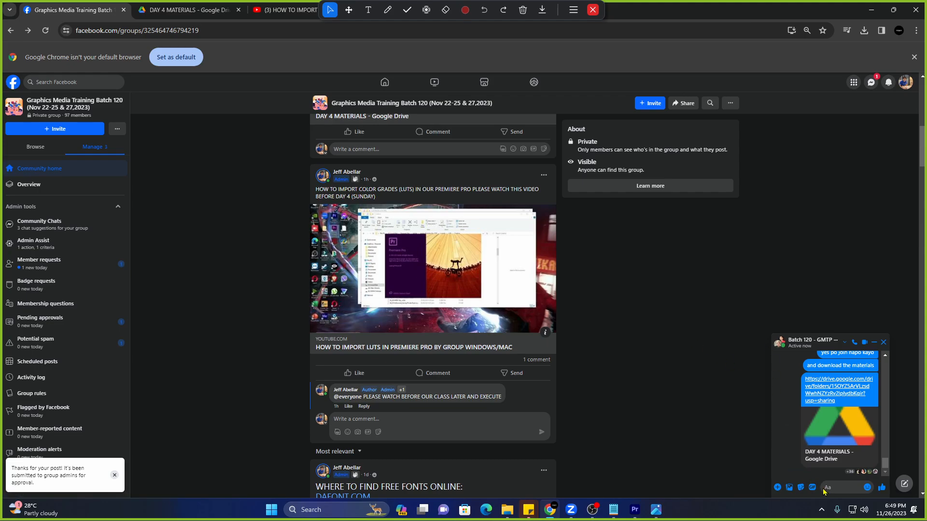
scroll(840, 411, up, 5)
click(870, 82)
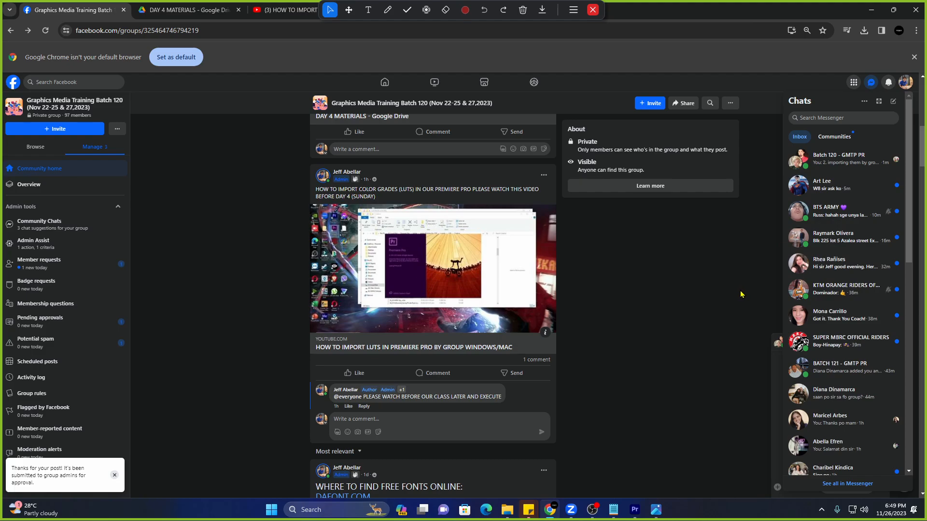
scroll(741, 294, down, 2)
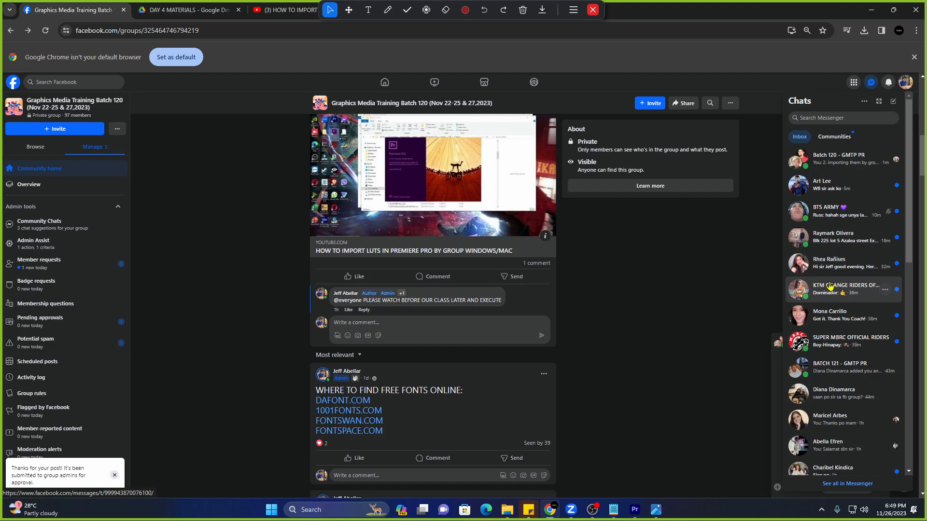
Return to Premiere Pro, toggling between the browser and the editor with Alt+Tab.
click(635, 510)
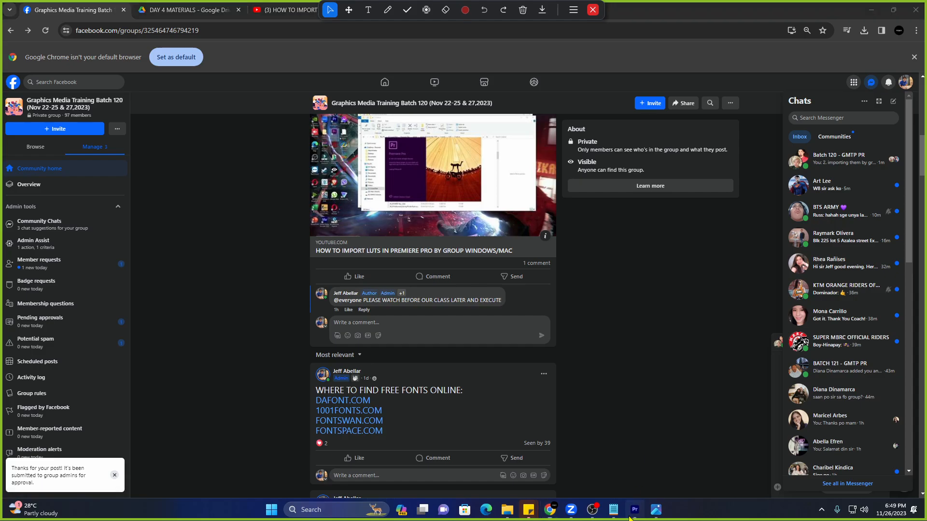
key(alt+Tab)
key(alt+Tab)
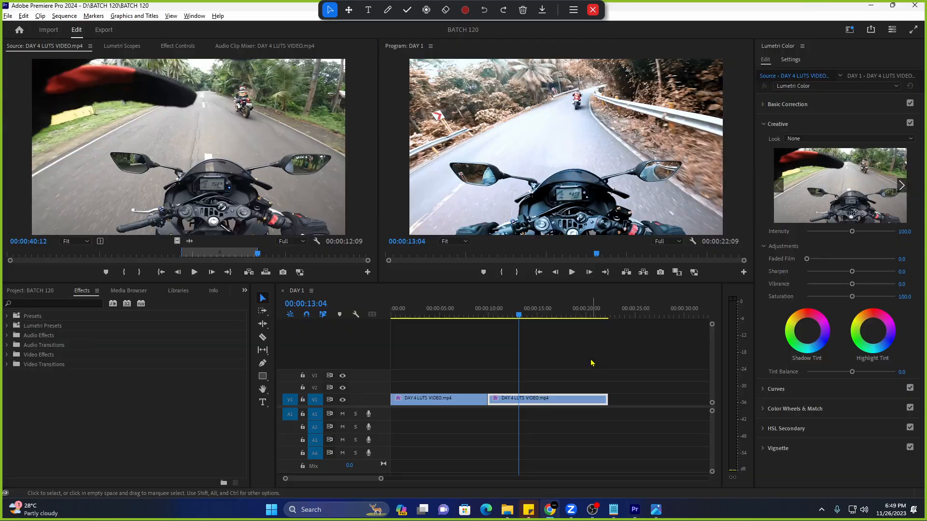
key(alt+Tab)
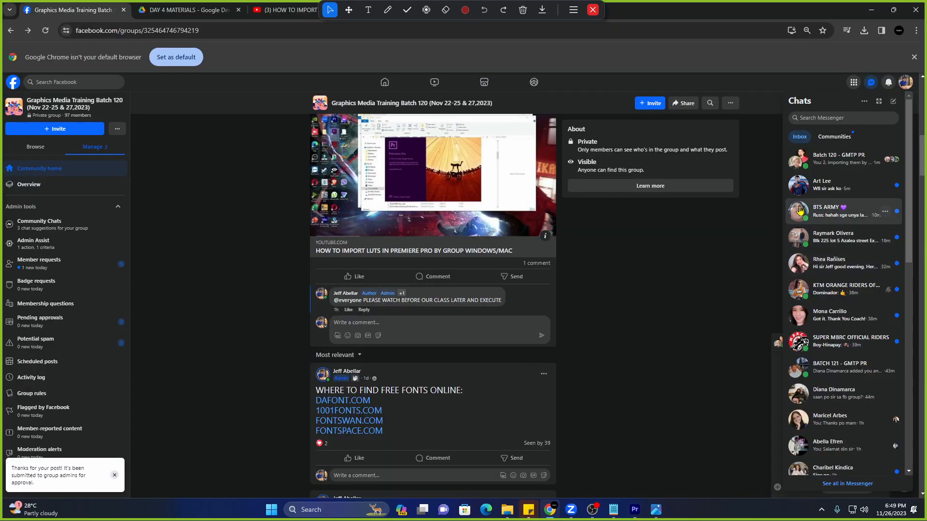
Bring the Notepad LUT import notes forward and clear the text highlight.
click(635, 511)
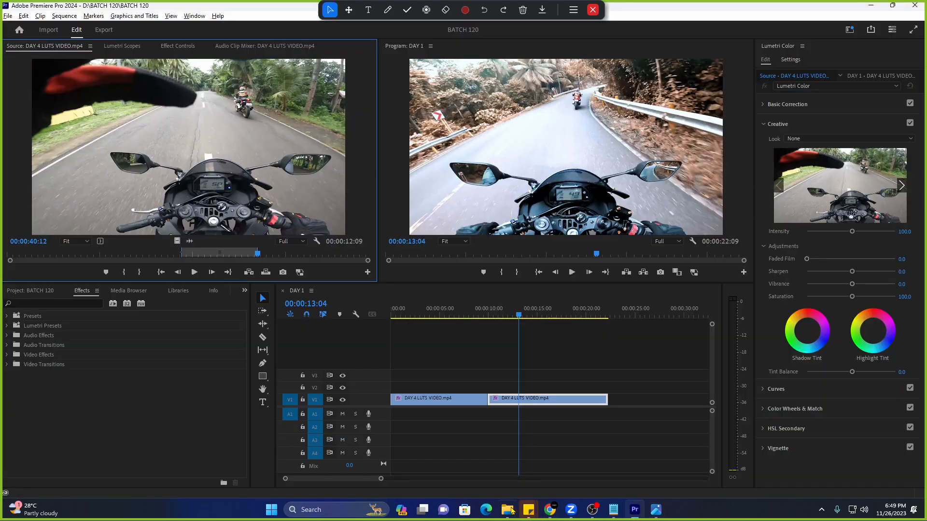
mouse_move(614, 510)
click(462, 467)
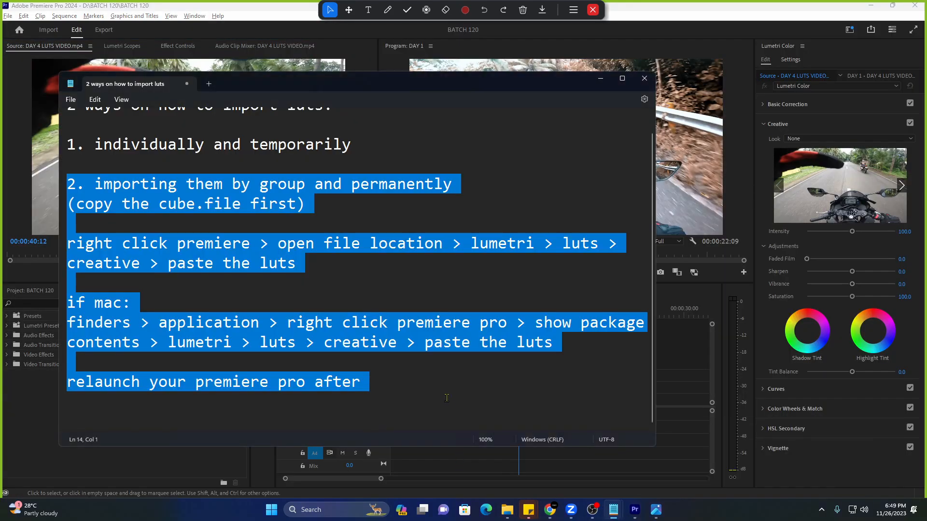
click(251, 286)
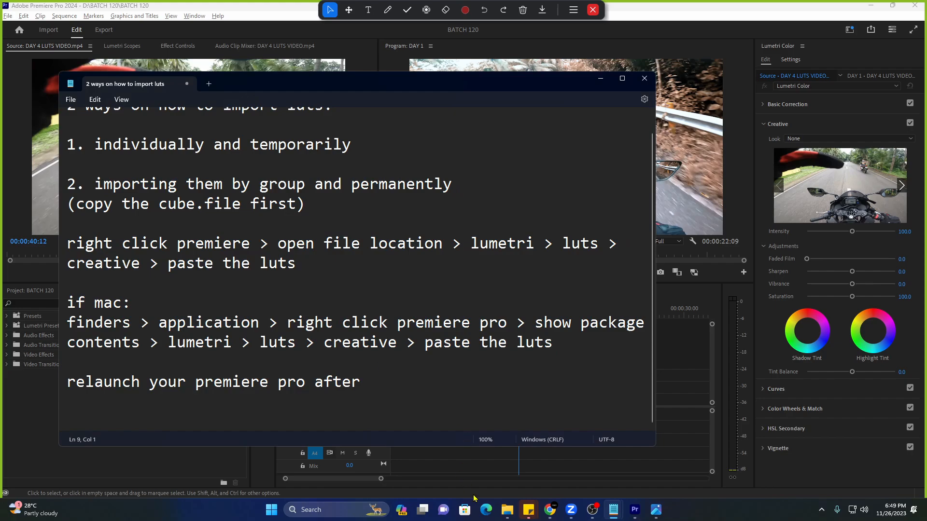
Close the Creative folder window and bring up the LUTS folder window.
mouse_move(510, 512)
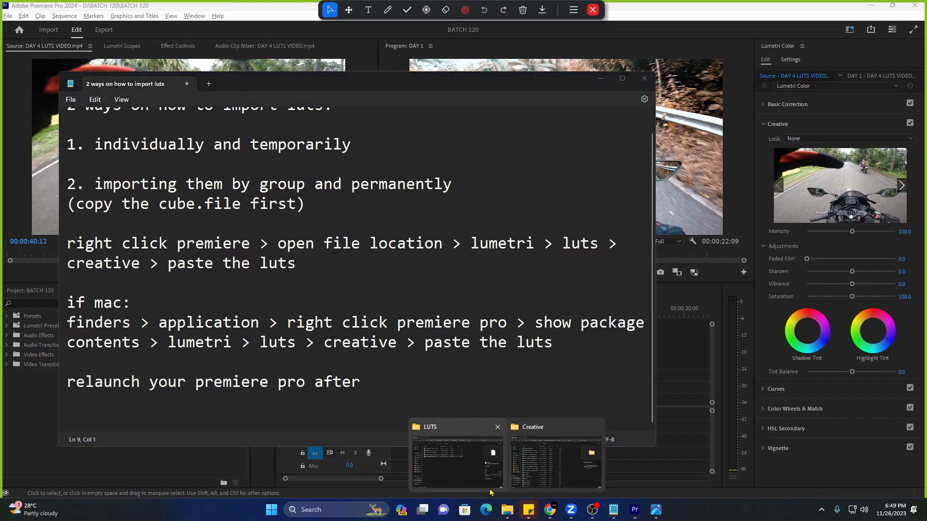
click(545, 464)
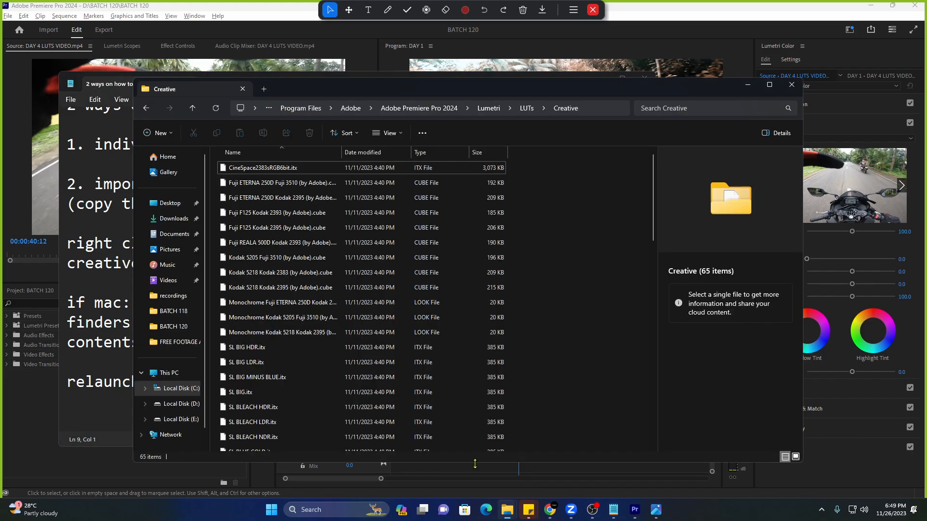
click(792, 84)
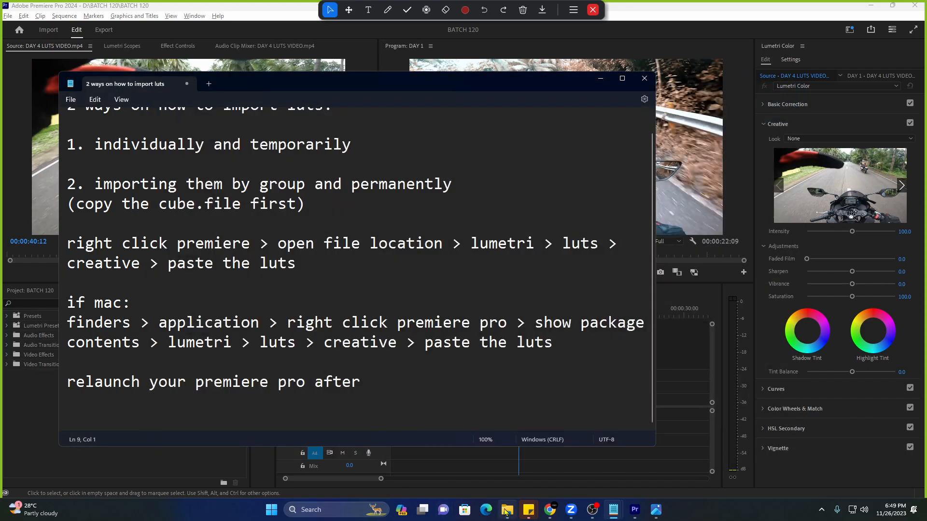
click(504, 510)
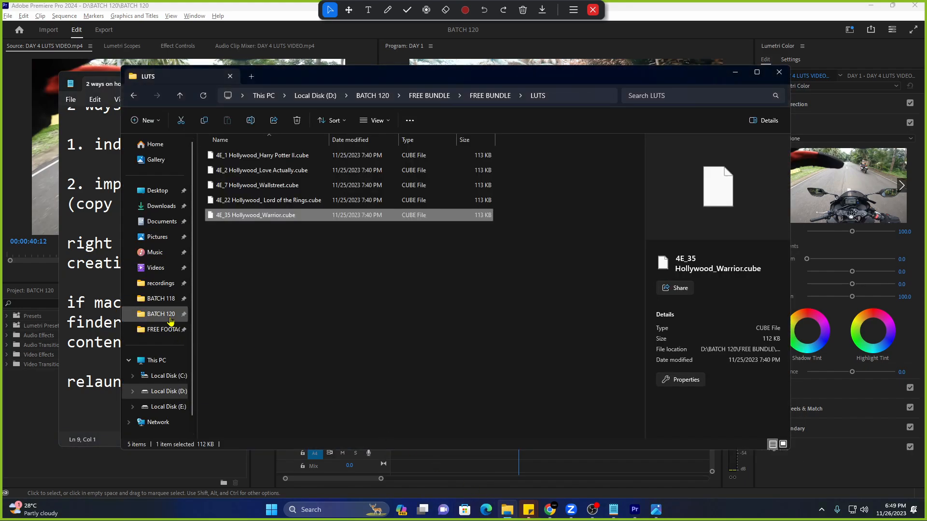
Navigate from BATCH 120 through both FREE BUNDLE folders into the LUTS folder.
click(160, 314)
double_click(393, 173)
double_click(312, 157)
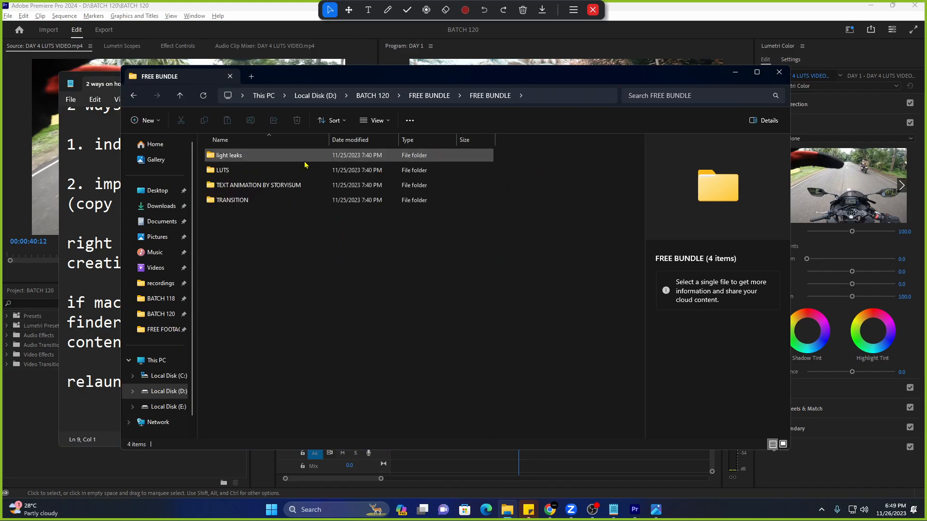
double_click(290, 169)
Copy the five Hollywood .cube files and bring the Notepad notes forward.
drag(340, 260, 289, 159)
right_click(291, 190)
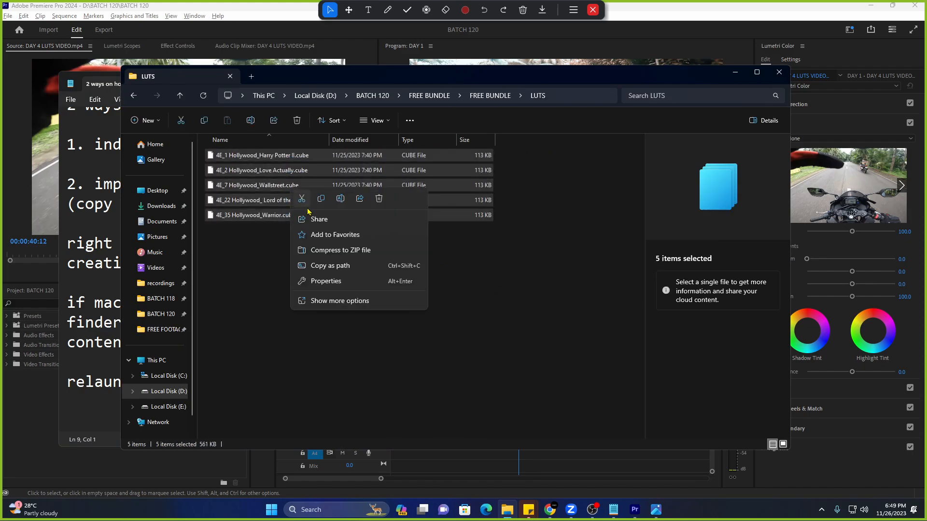
click(321, 200)
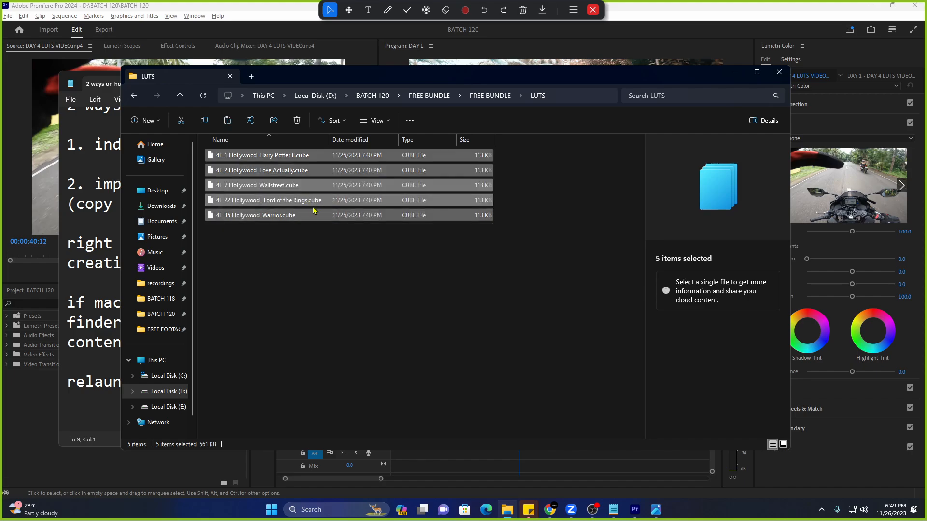
click(98, 215)
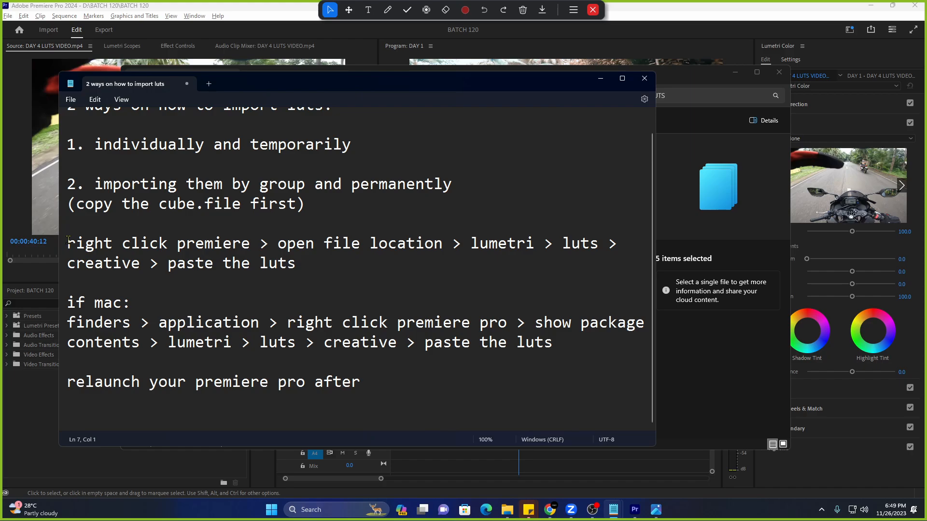
drag(68, 245, 249, 249)
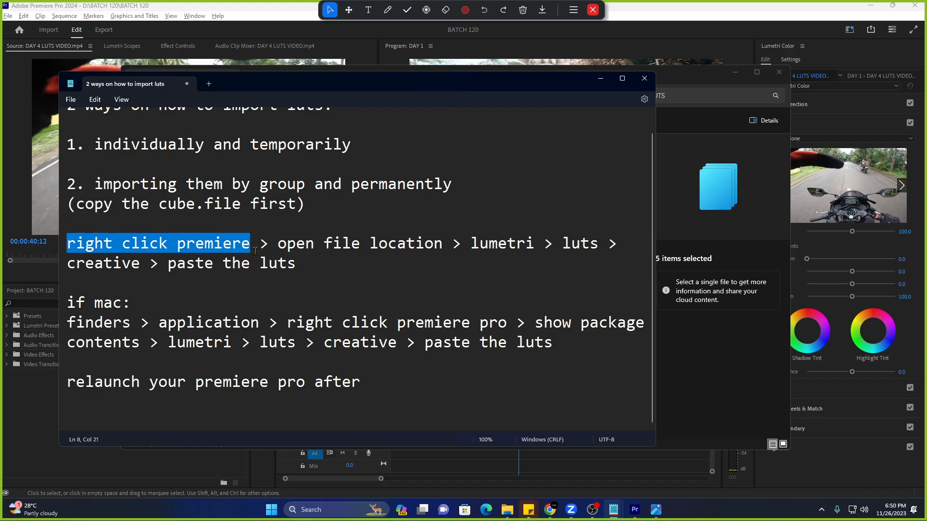
drag(280, 248, 446, 247)
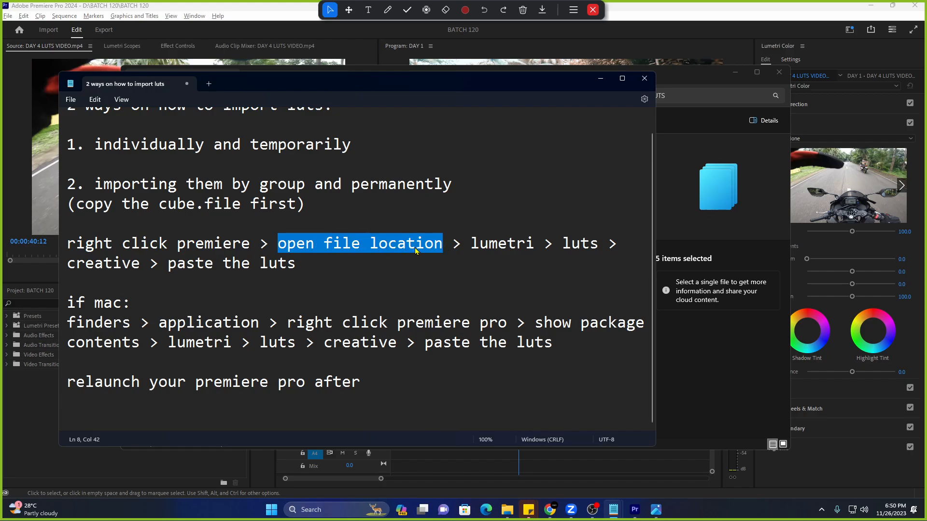
drag(467, 251, 599, 249)
drag(77, 264, 307, 275)
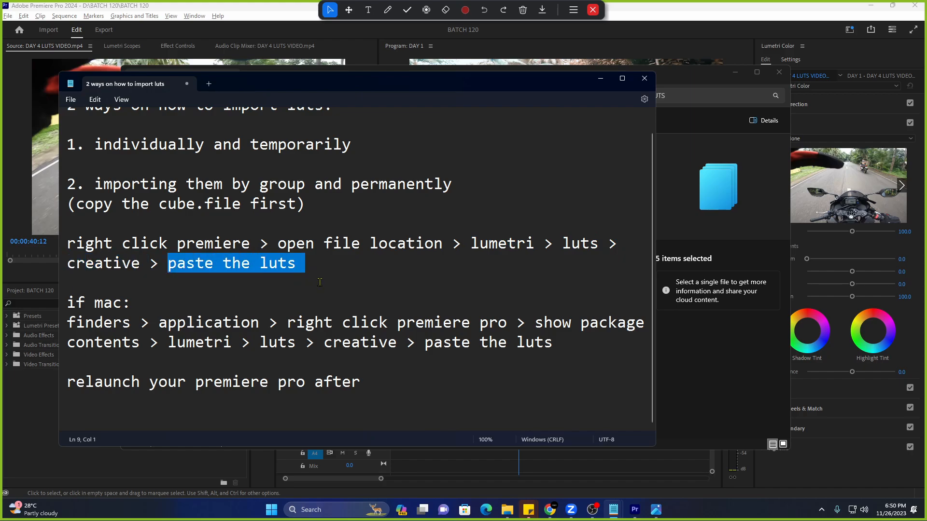
Search 'premi' and open the file location of Adobe Premiere Pro 2024.
click(324, 512)
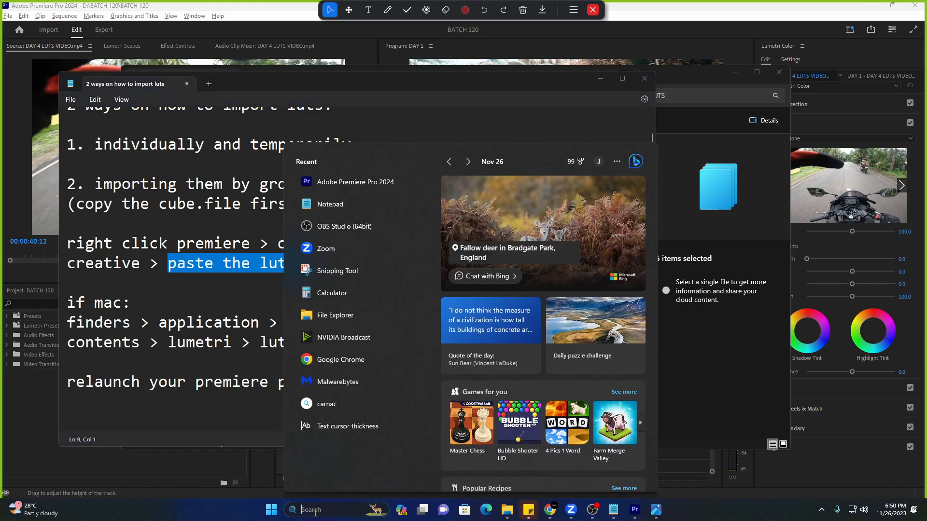
text(premi)
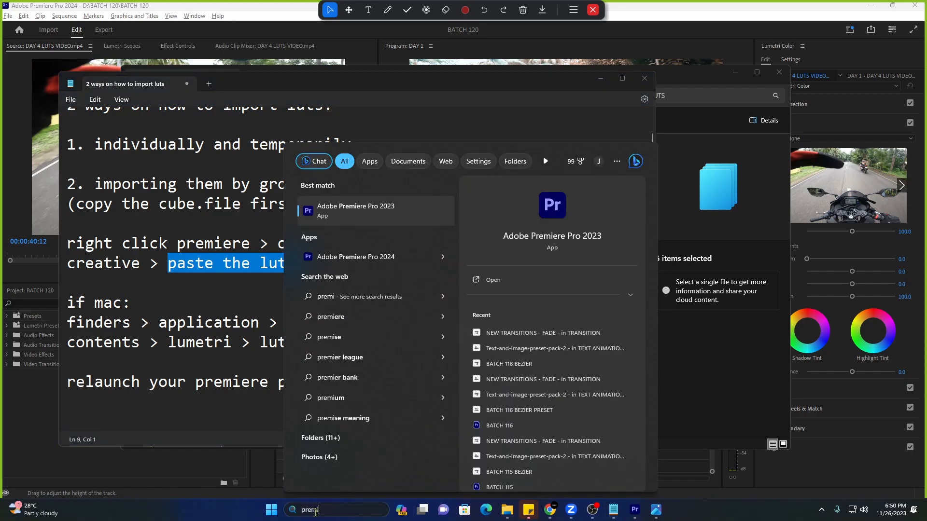
right_click(382, 261)
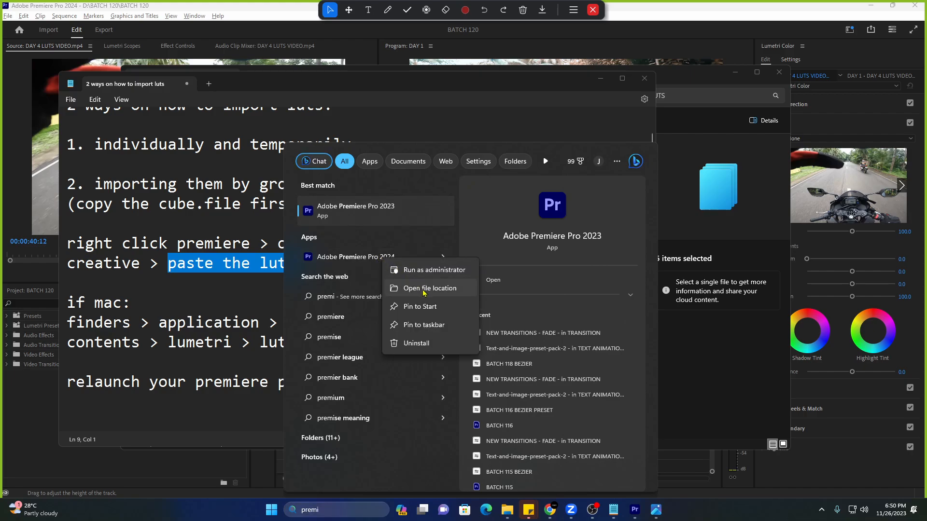
click(398, 294)
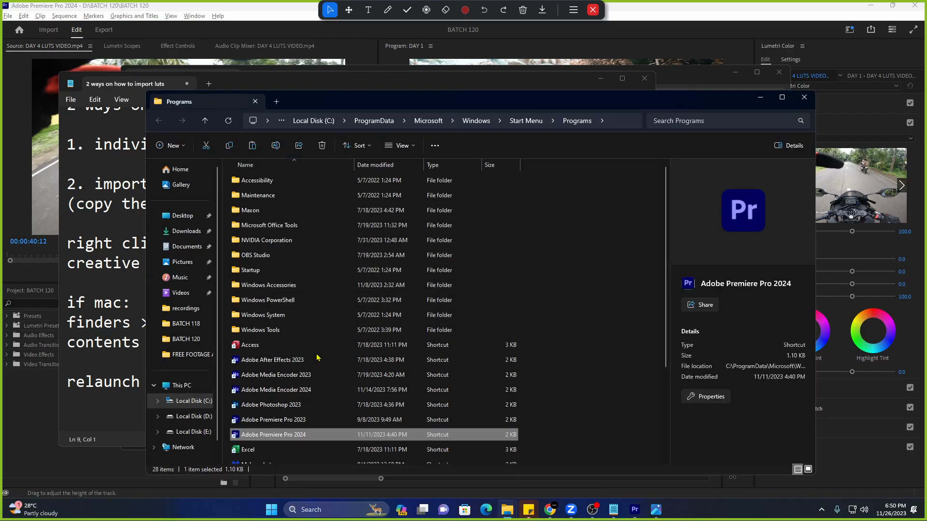
Open the Premiere Pro 2024 shortcut's file location to reach its C:\Program Files\Adobe install folder.
scroll(325, 367, down, 4)
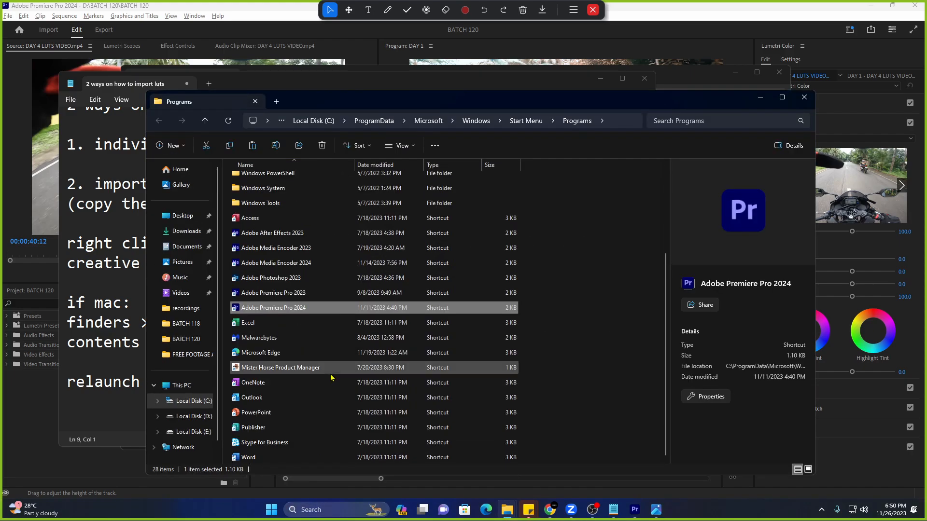
scroll(332, 377, up, 3)
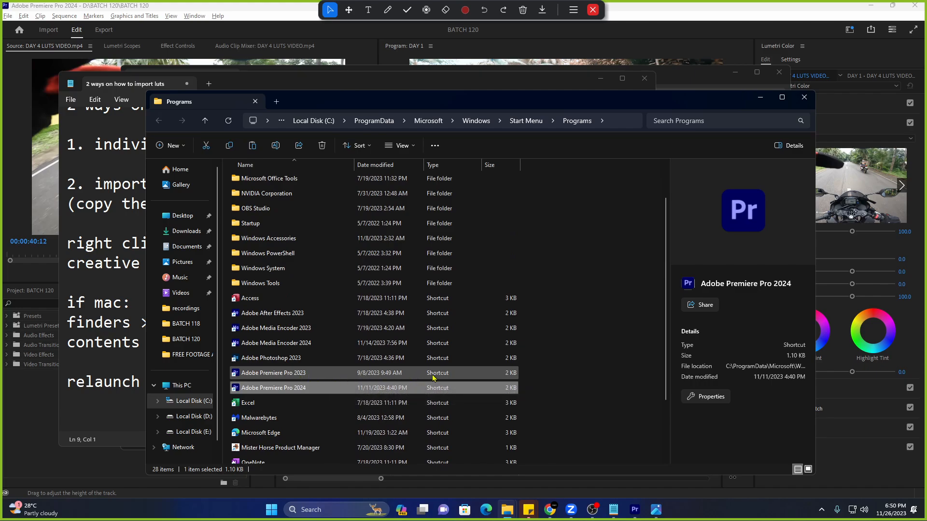
right_click(331, 389)
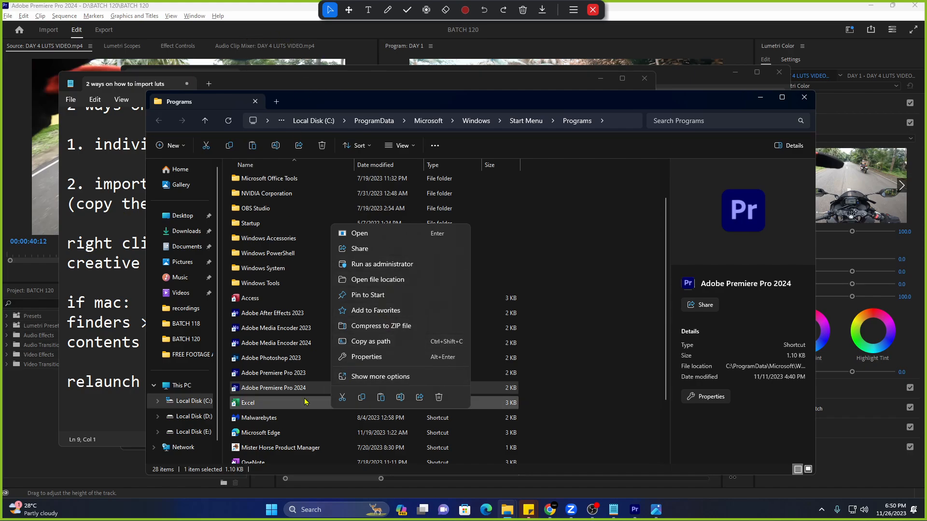
click(568, 411)
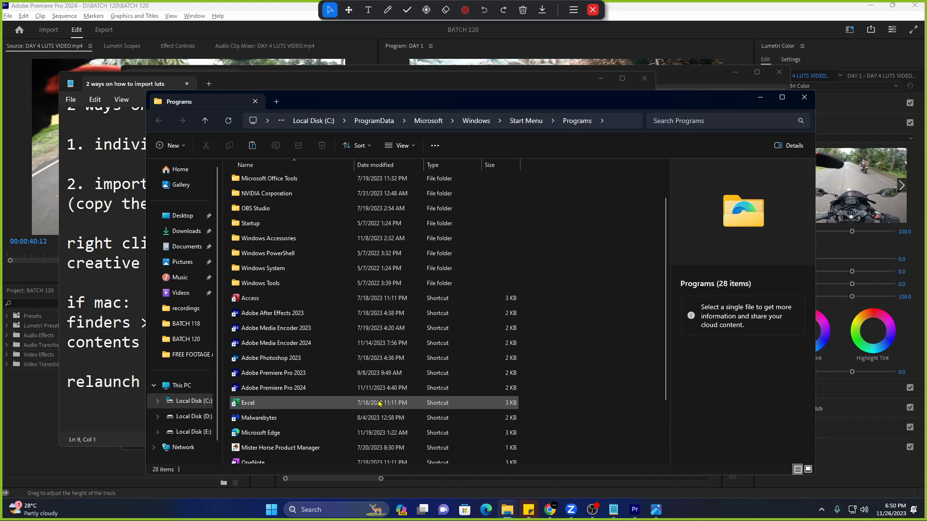
click(322, 391)
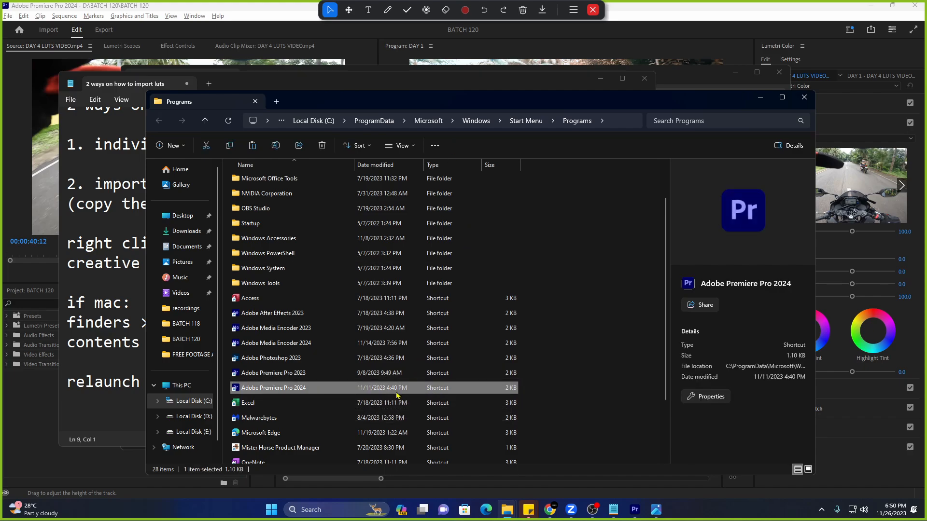
right_click(314, 392)
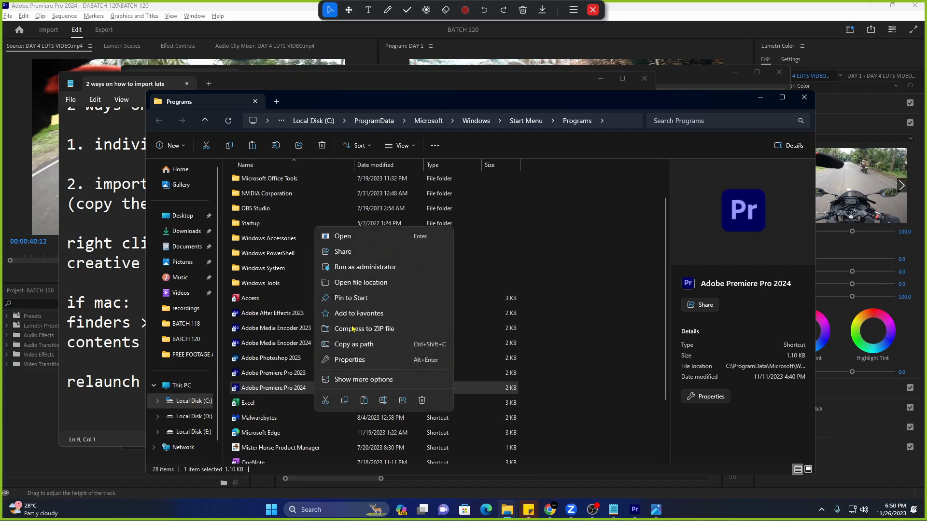
click(384, 282)
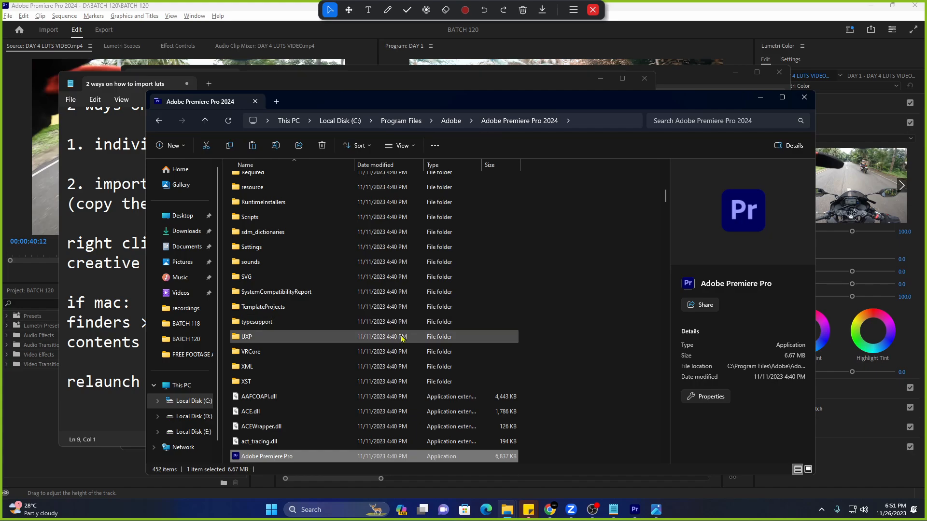
Open the Lumetri > LUTs > Creative folder inside the Premiere Pro install folder.
scroll(363, 323, up, 2)
scroll(361, 323, up, 4)
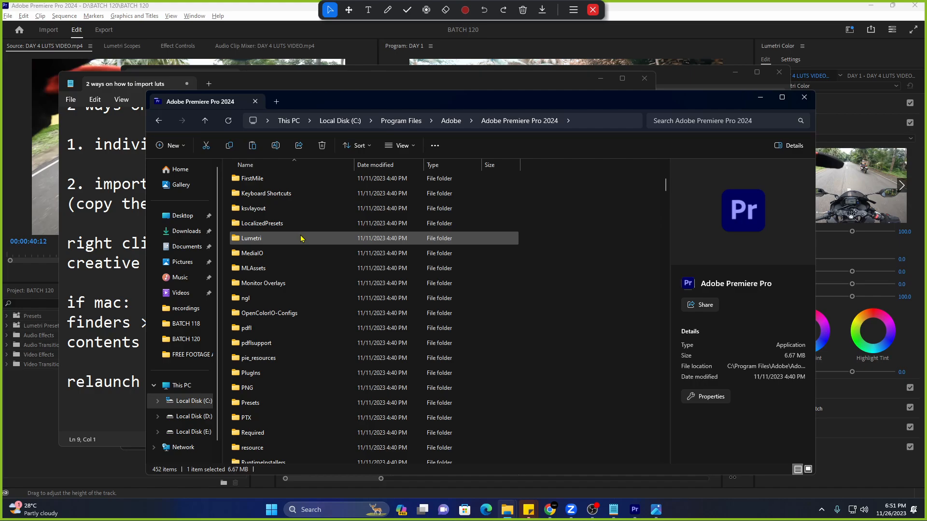
double_click(301, 238)
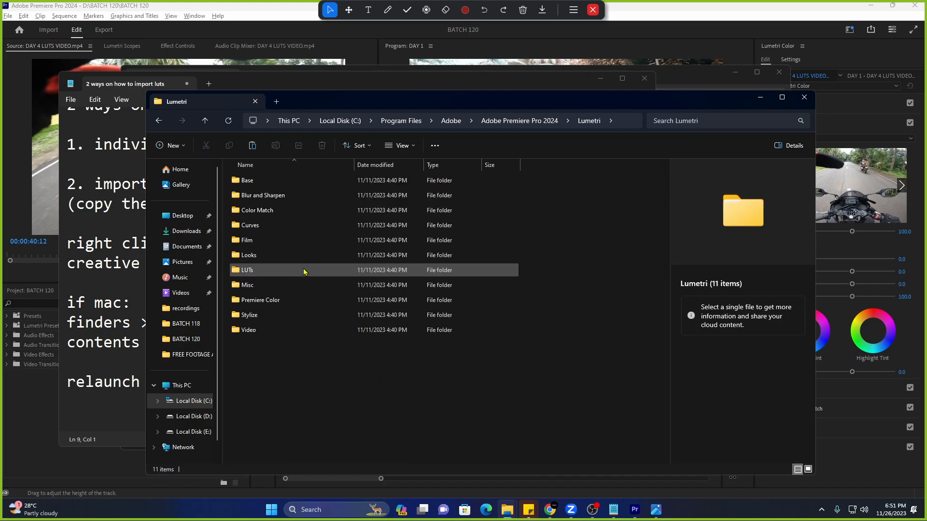
double_click(304, 274)
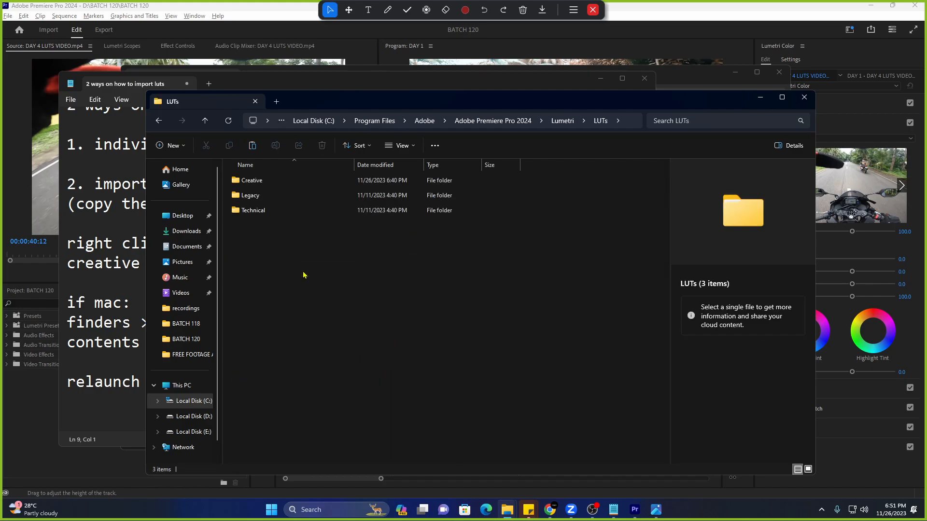
double_click(312, 185)
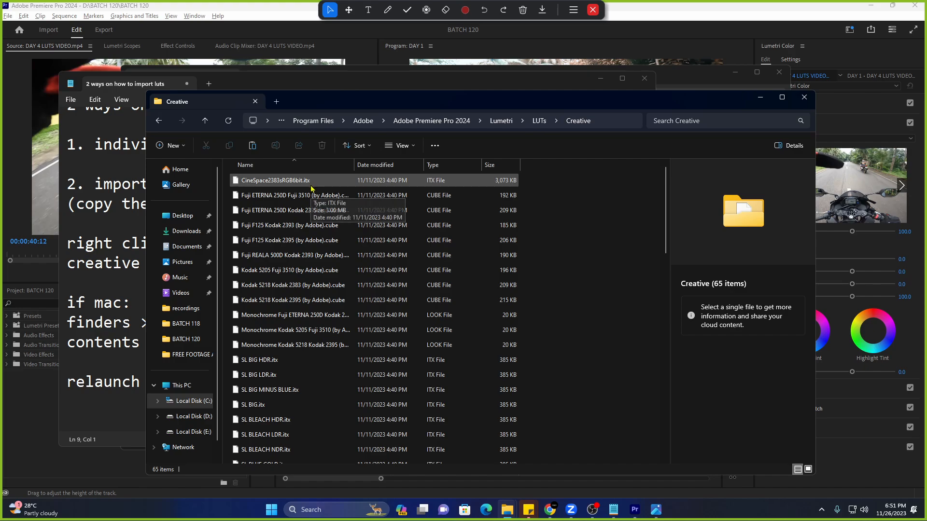
Paste the five Hollywood .cube LUTs there, granting administrator permission for all items.
scroll(304, 300, down, 5)
scroll(304, 300, down, 6)
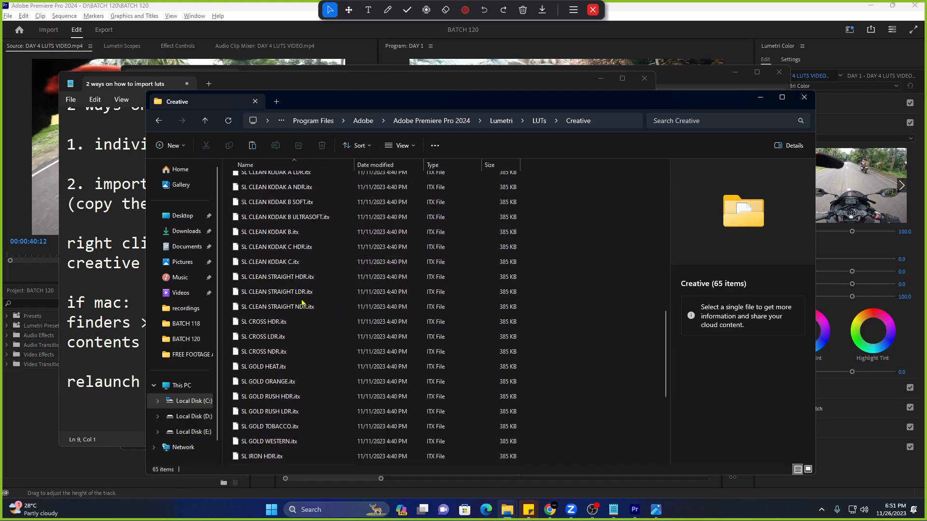
scroll(412, 241, up, 10)
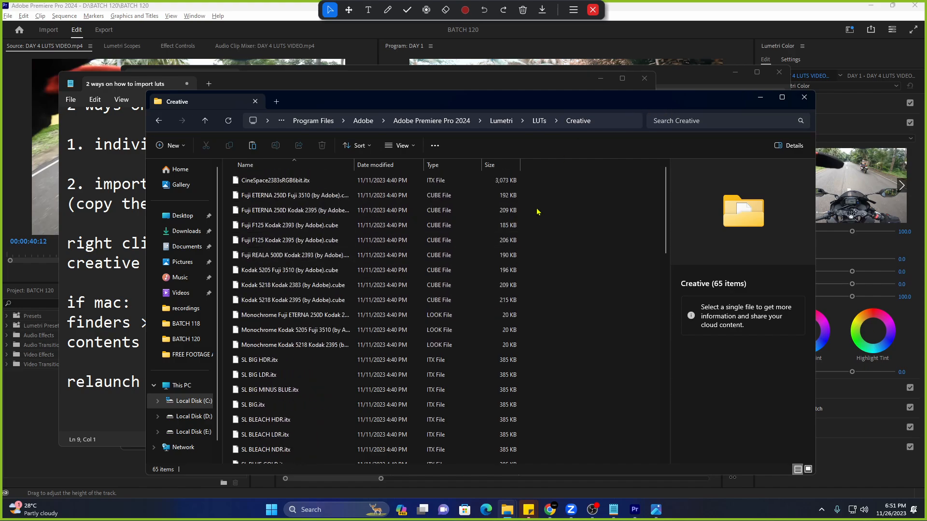
right_click(538, 209)
click(548, 219)
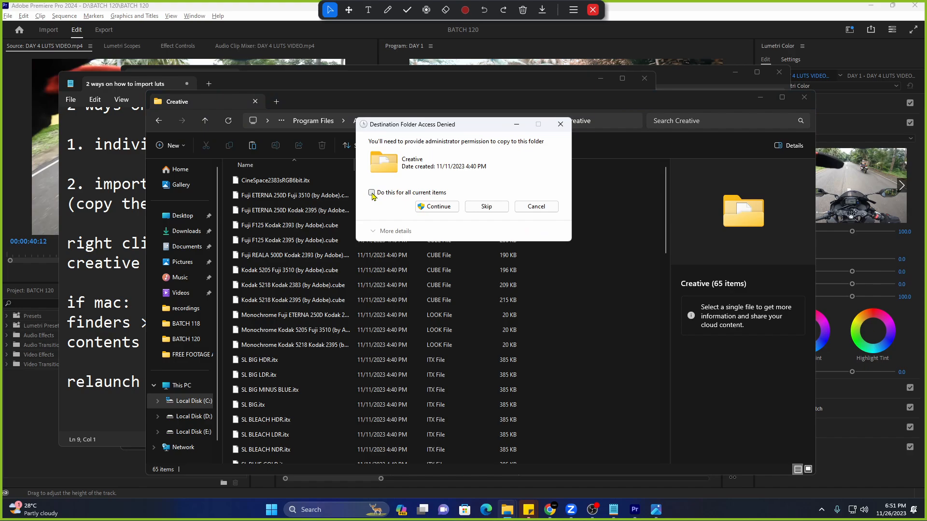
click(372, 193)
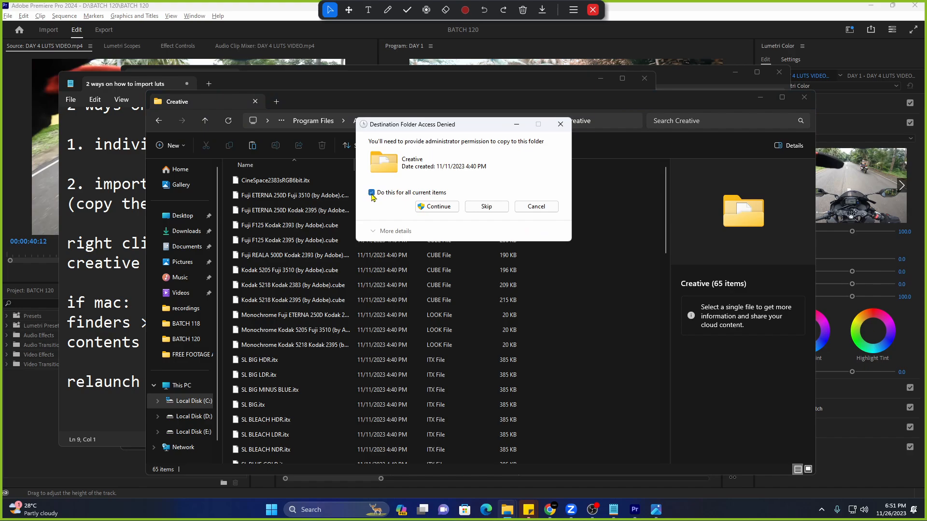
click(437, 207)
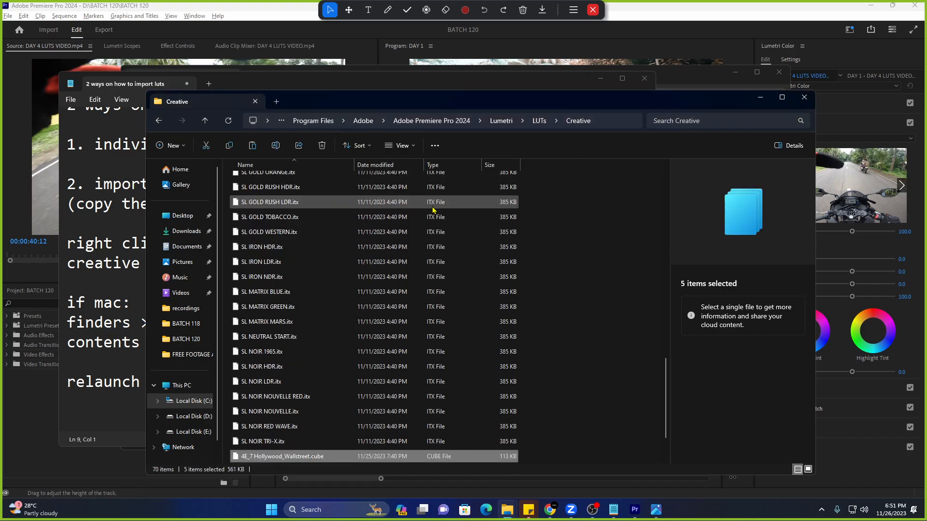
scroll(419, 232, down, 1)
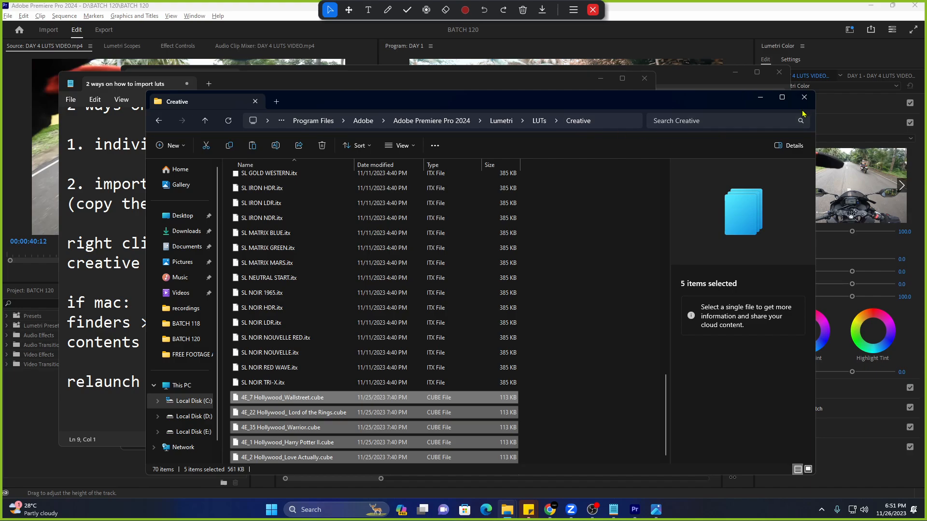
Browse the Lumetri Creative Look list for the new Hollywood LUTs, closing it without choosing.
click(835, 124)
click(802, 127)
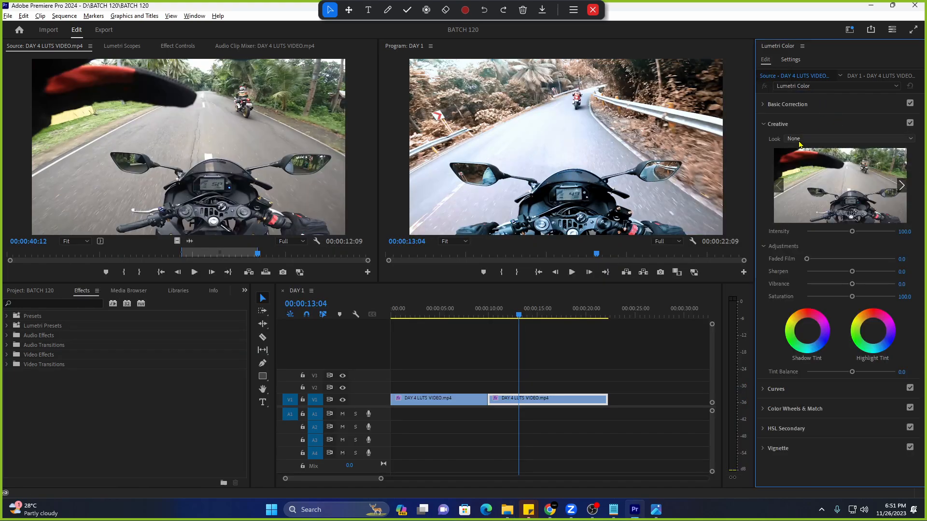
click(828, 140)
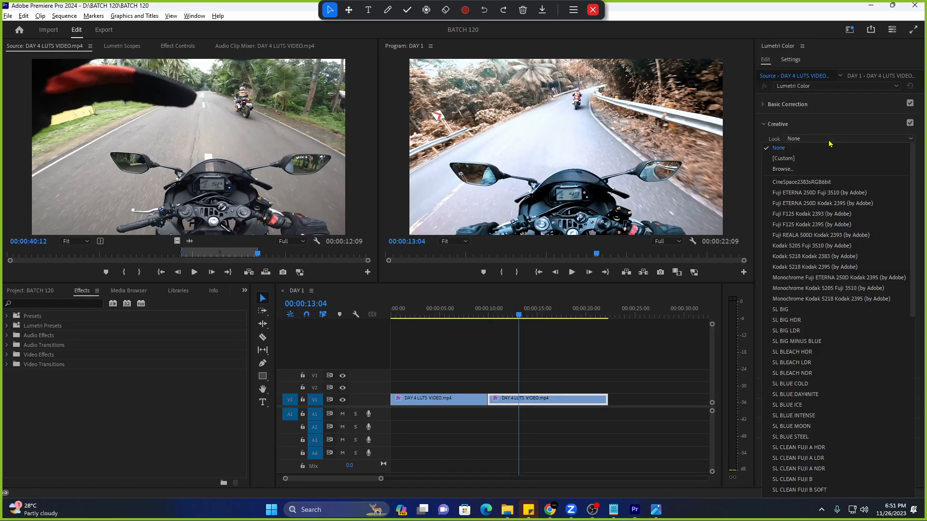
click(796, 125)
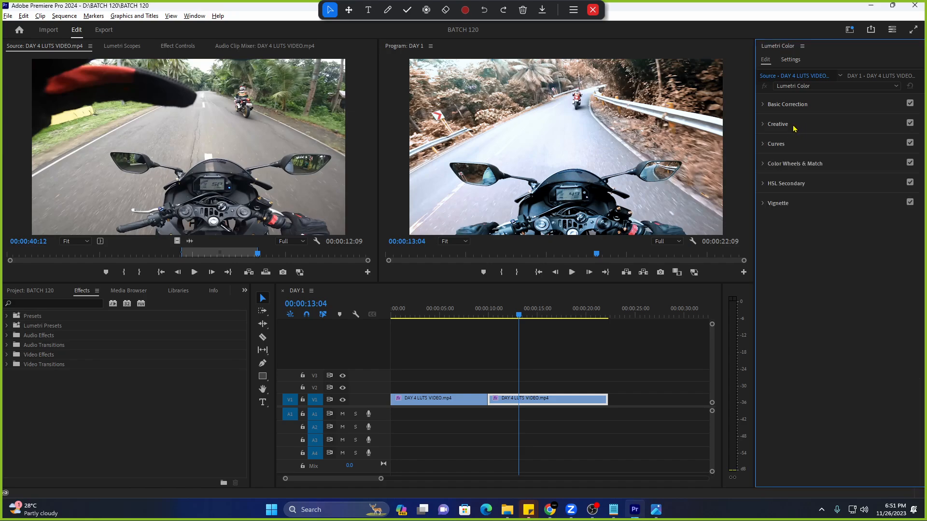
click(795, 126)
click(788, 139)
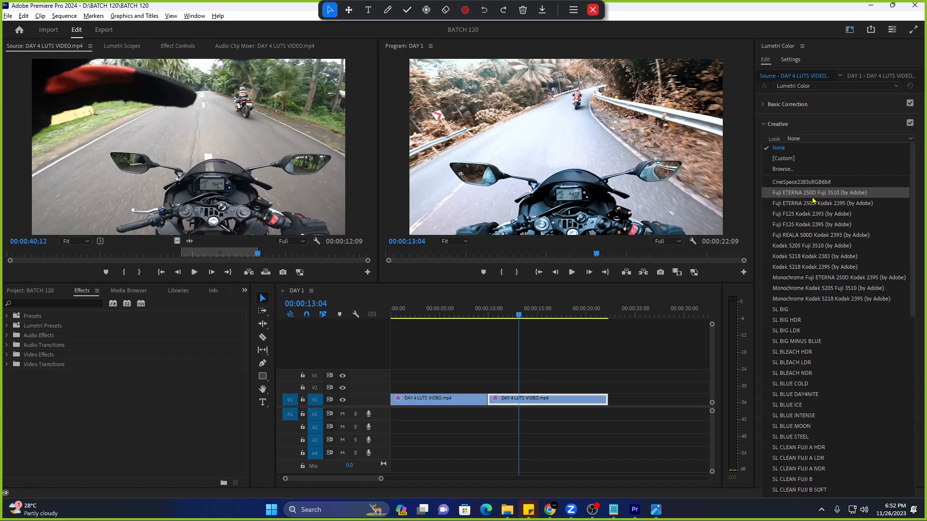
click(595, 399)
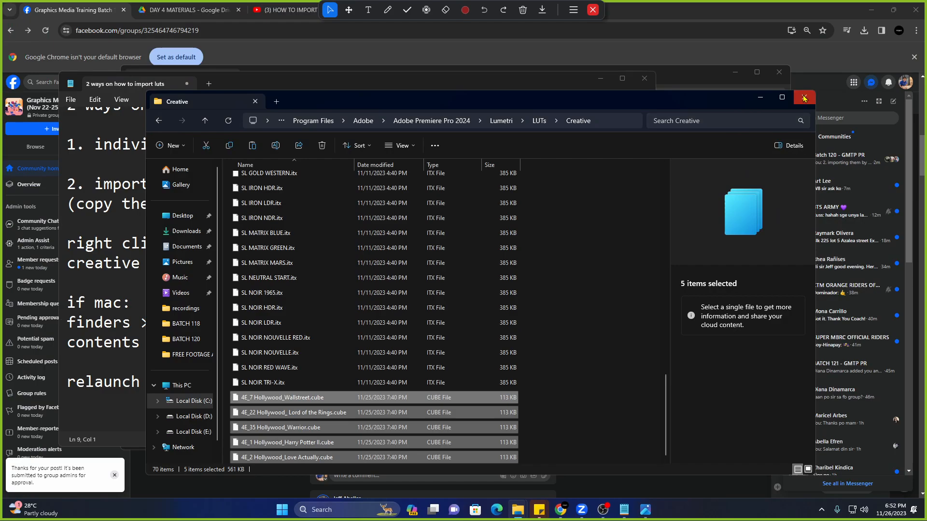
Close the Creative folder, launch Premiere Pro 2024 via a 'premi' search, and open BATCH 120.
click(804, 98)
click(340, 516)
text(premi)
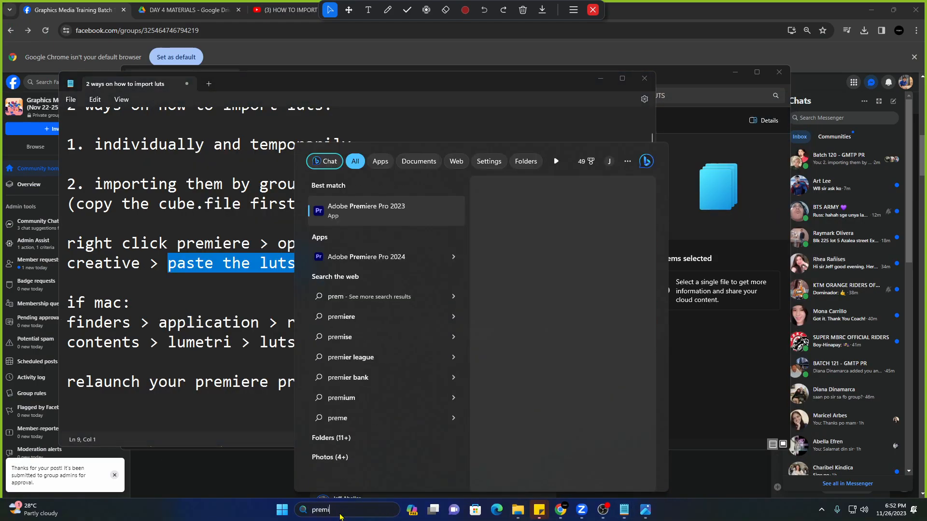
click(372, 258)
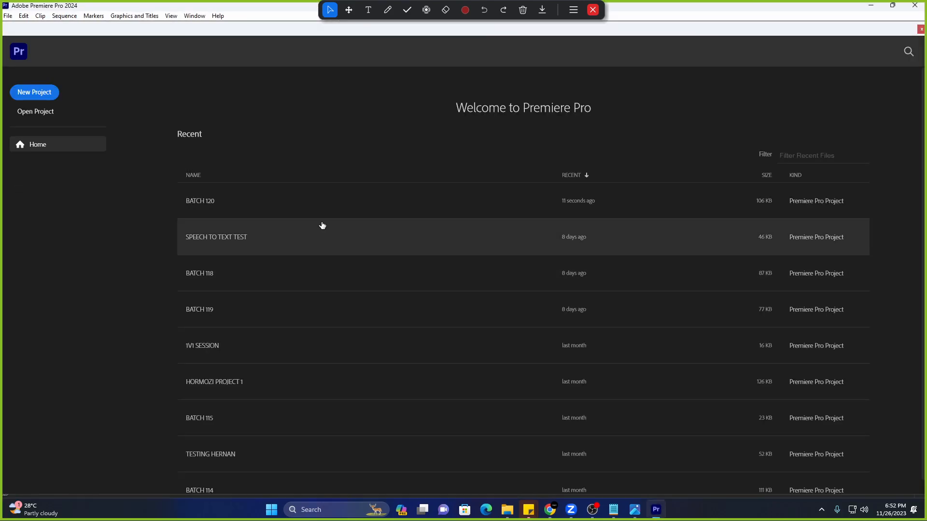
click(331, 206)
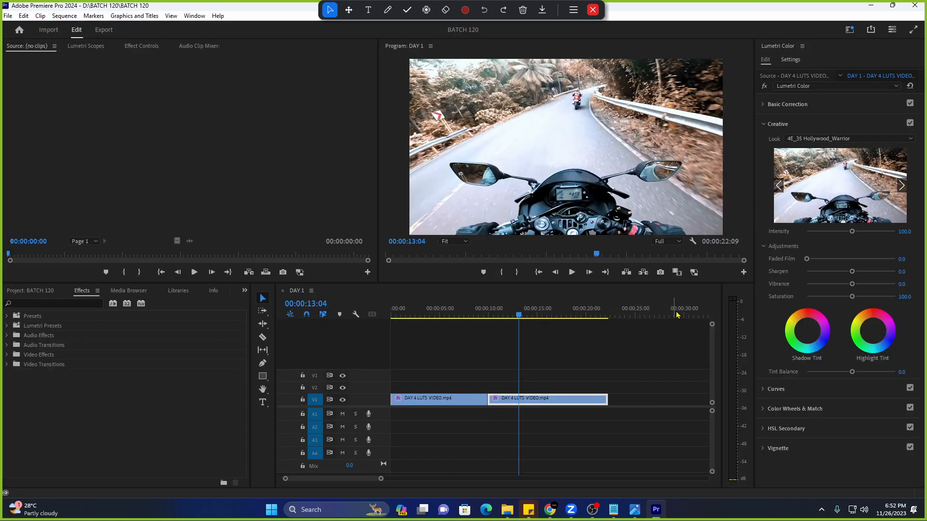
Apply the 4E_2 Hollywood_Love Actually Creative look and play the clip to preview it.
click(792, 125)
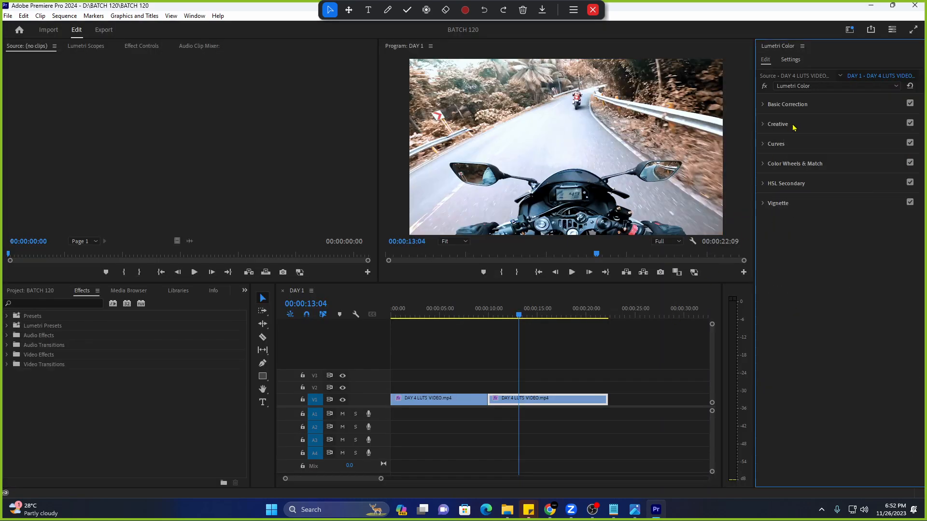
click(775, 124)
click(804, 139)
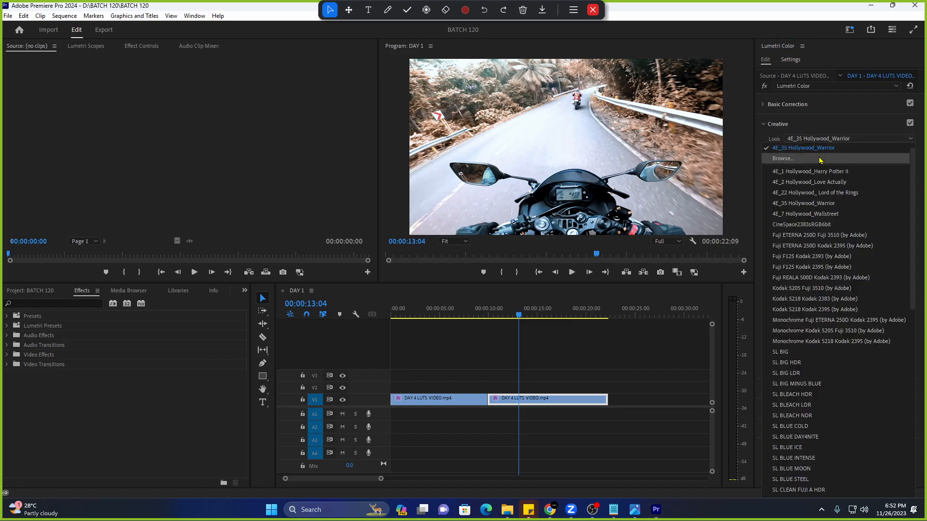
click(799, 186)
key(space)
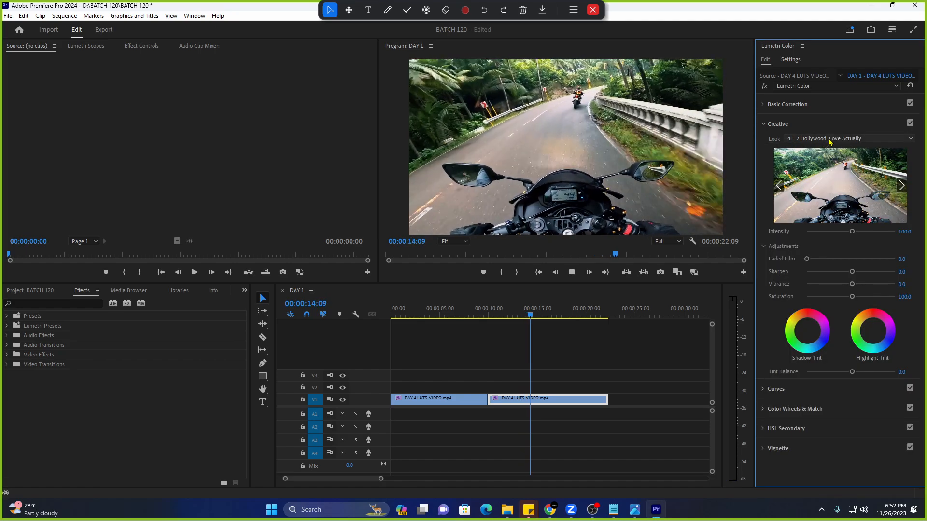
Compare the 4E_35 Hollywood_Warrior and 4E_1 Hollywood_Harry Potter II looks, settling on 4E_2 Hollywood_Love Actually.
click(830, 140)
click(835, 171)
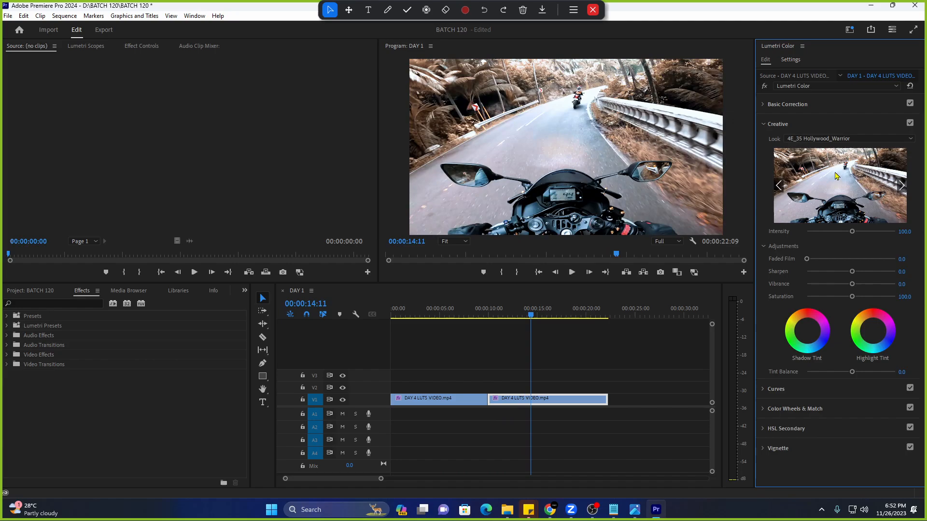
click(837, 140)
scroll(828, 208, up, 2)
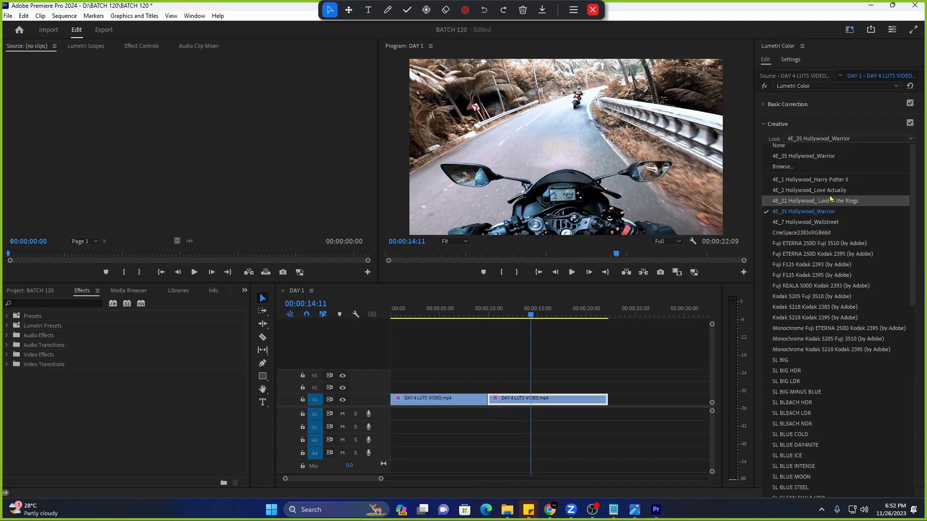
click(836, 180)
click(846, 139)
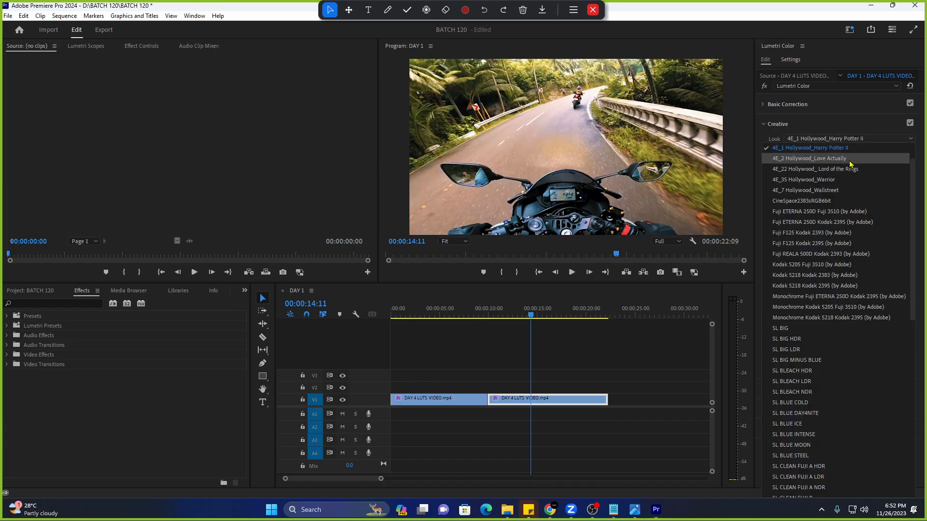
click(850, 159)
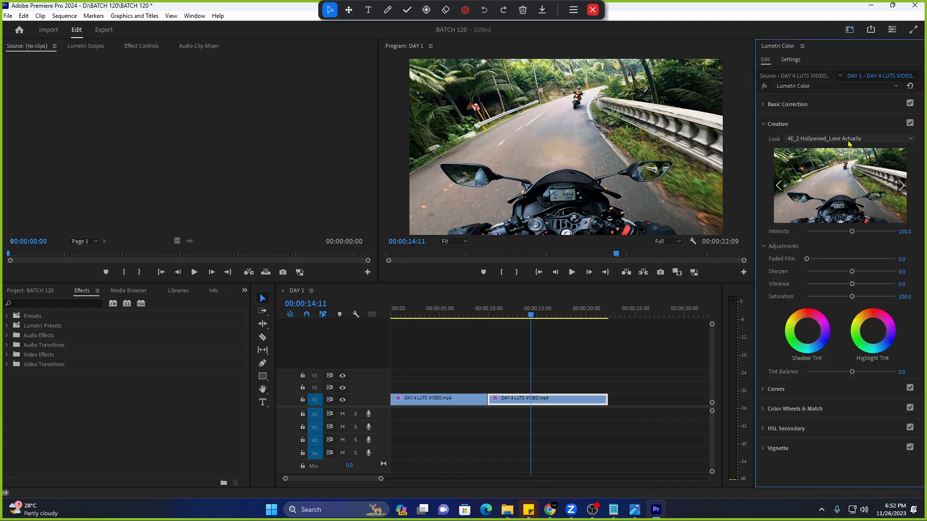
click(555, 514)
scroll(296, 272, up, 4)
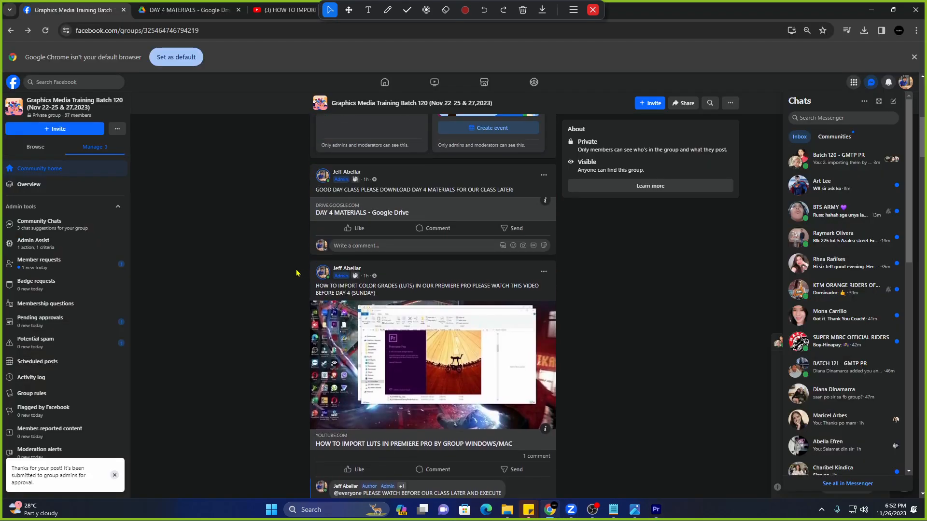
scroll(295, 273, down, 1)
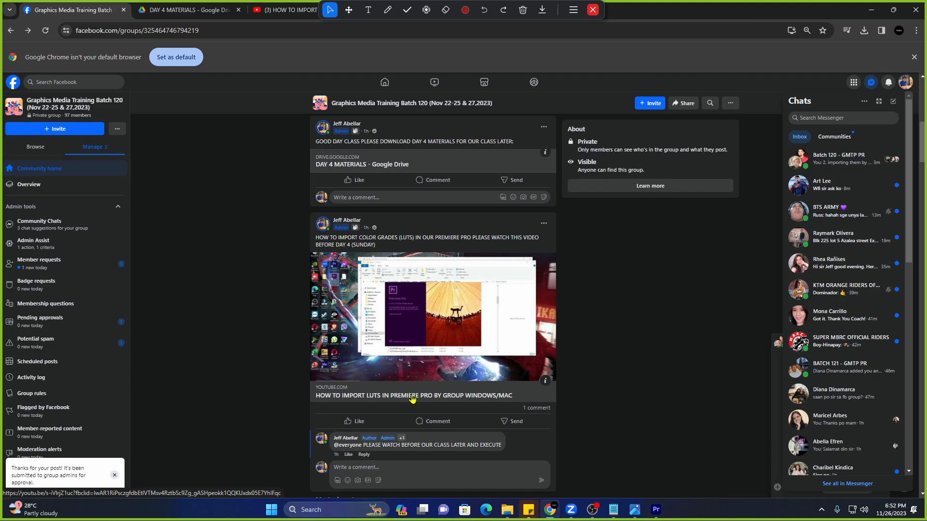
click(655, 510)
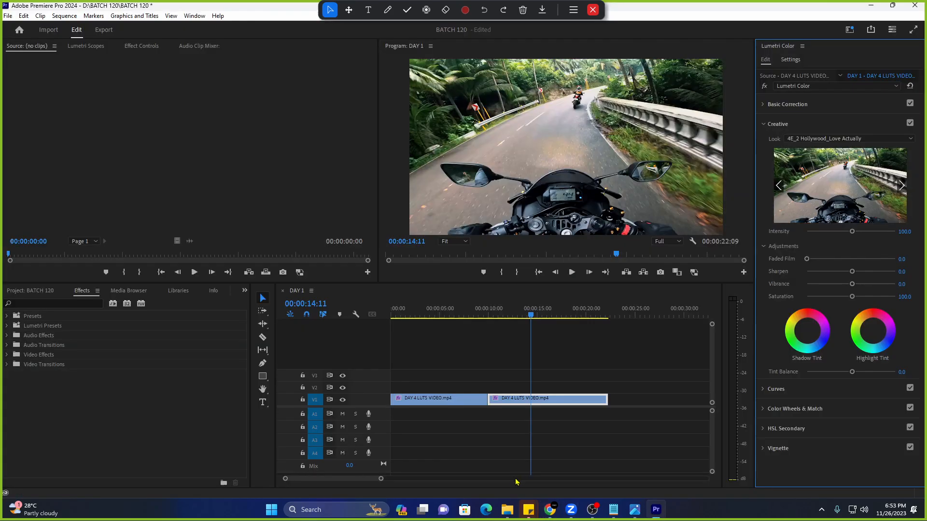
click(324, 511)
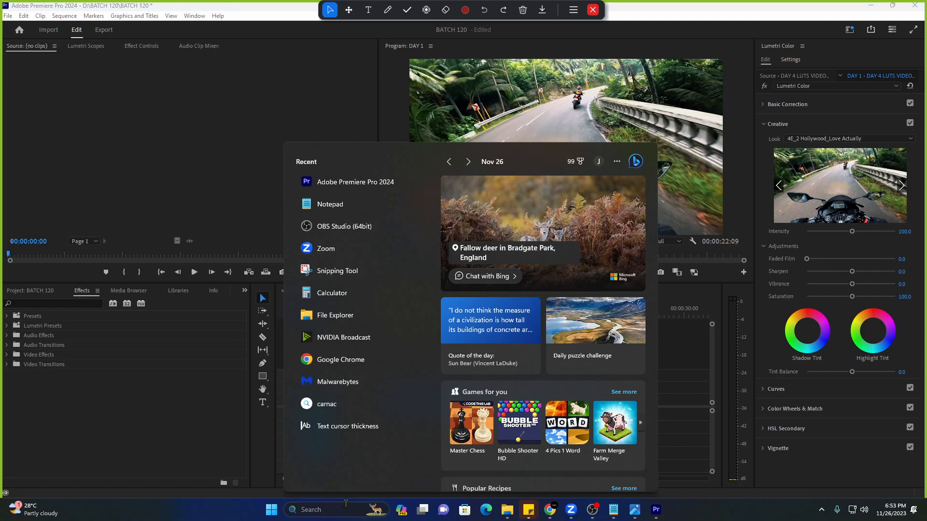
text(premi)
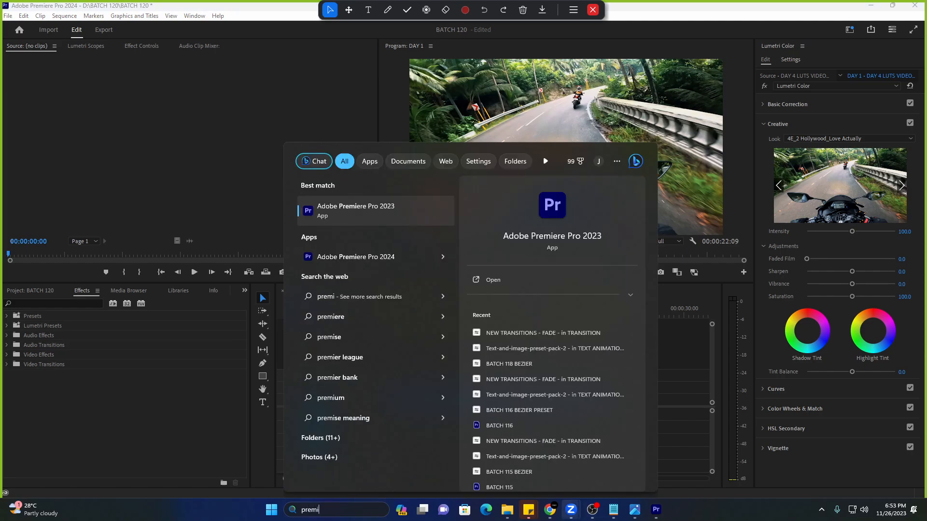
click(551, 511)
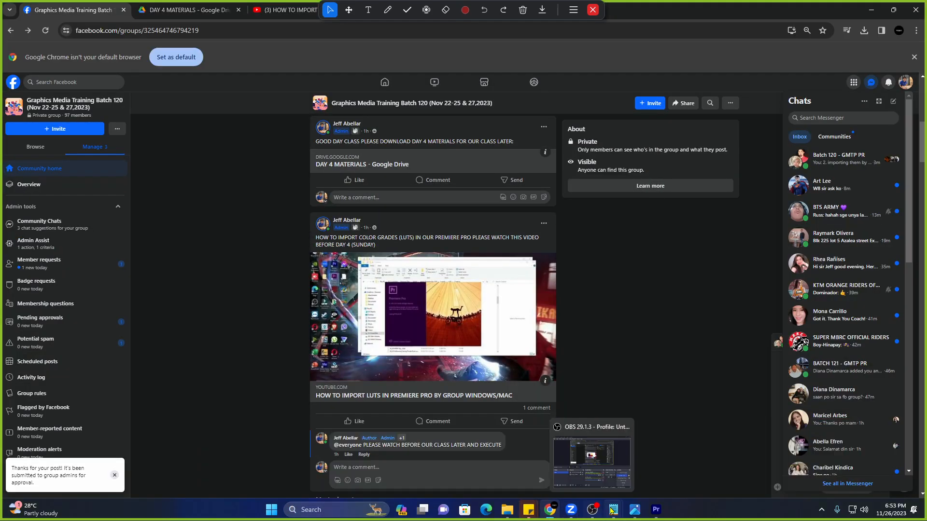
Bring up the Notepad LUT import notes and reposition the window over the feed.
mouse_move(600, 507)
click(466, 476)
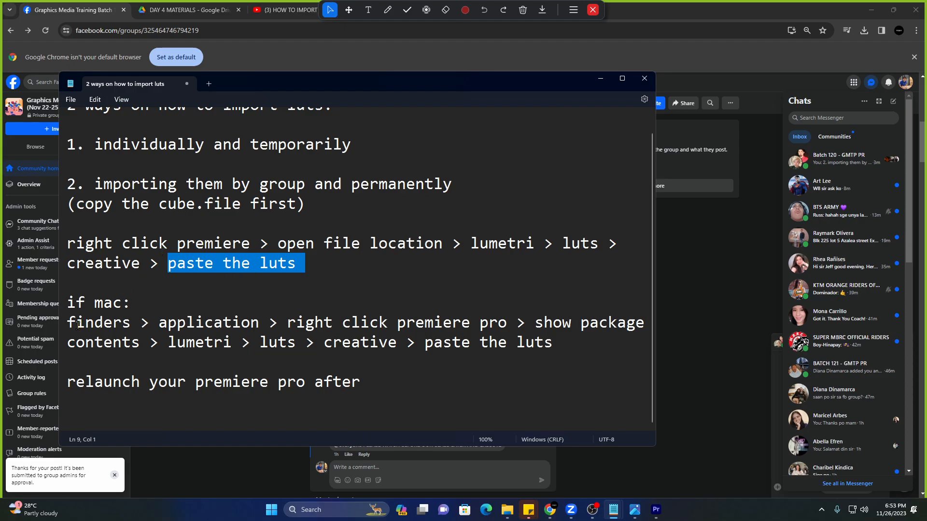
drag(68, 324, 270, 329)
click(251, 332)
drag(149, 322, 260, 322)
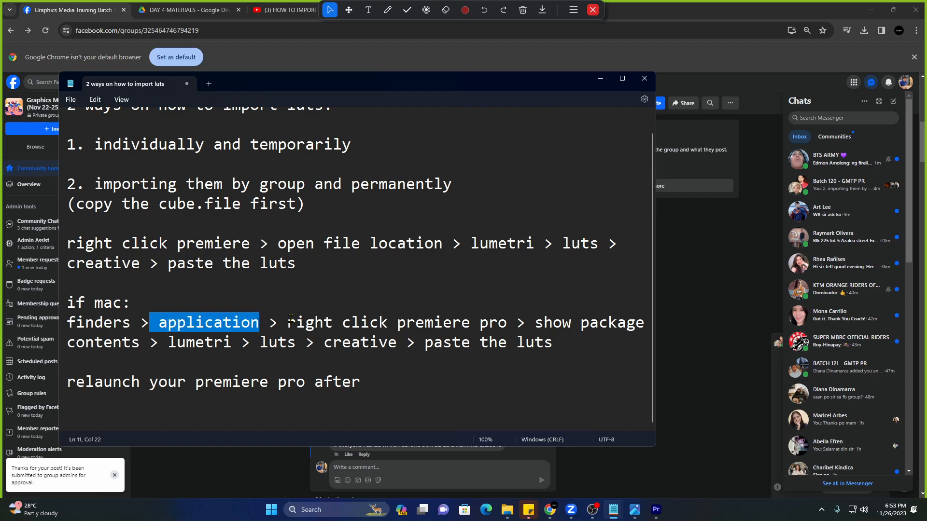
drag(345, 88, 292, 437)
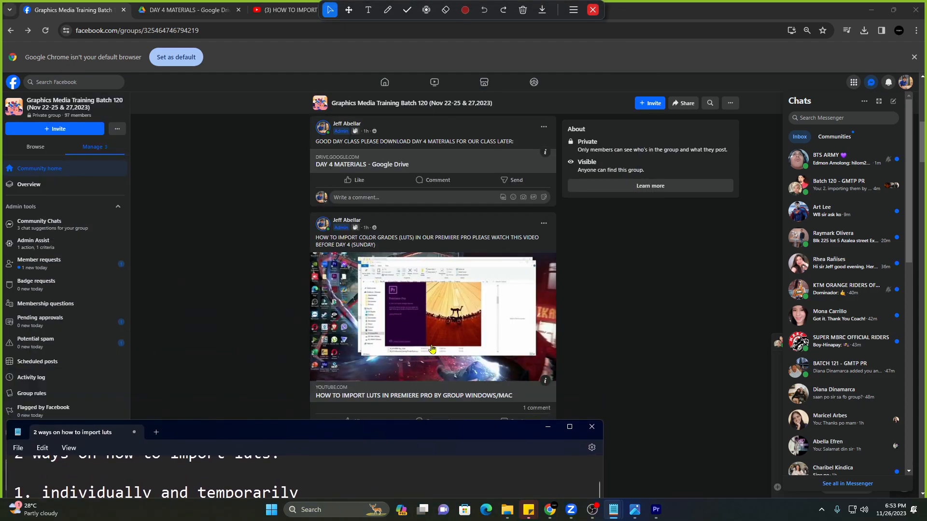
drag(416, 435, 552, 80)
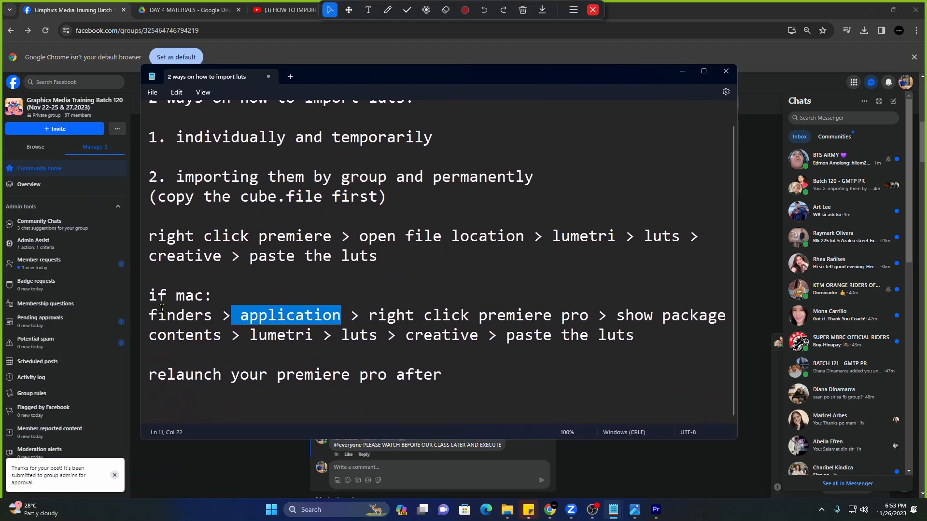
Highlight the Mac steps ('open file location', 'show package contents', paste the LUTs), then return to Premiere Pro.
drag(150, 296, 386, 335)
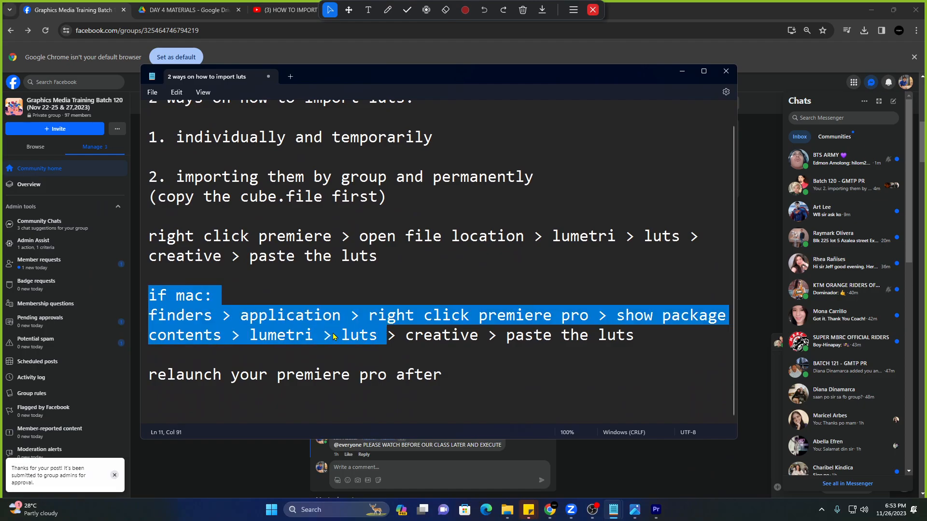
click(332, 328)
drag(359, 238, 524, 242)
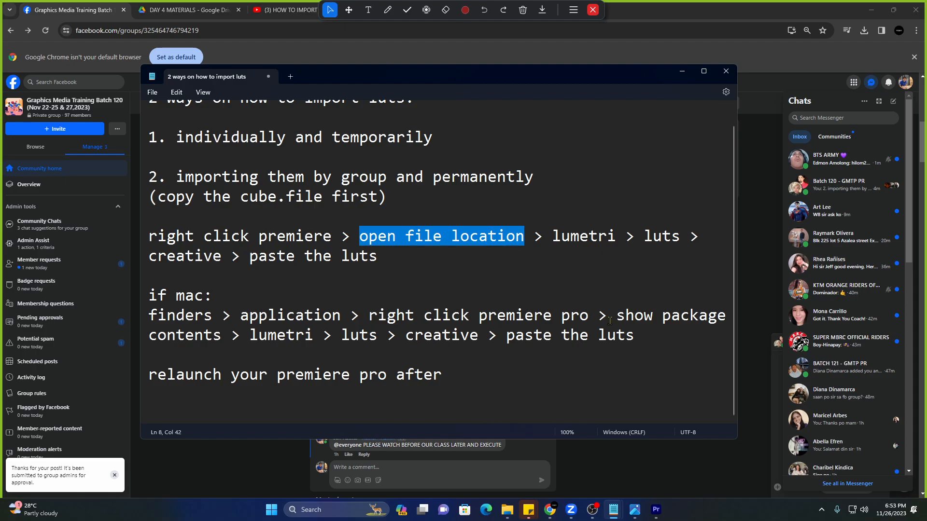
drag(618, 316, 218, 337)
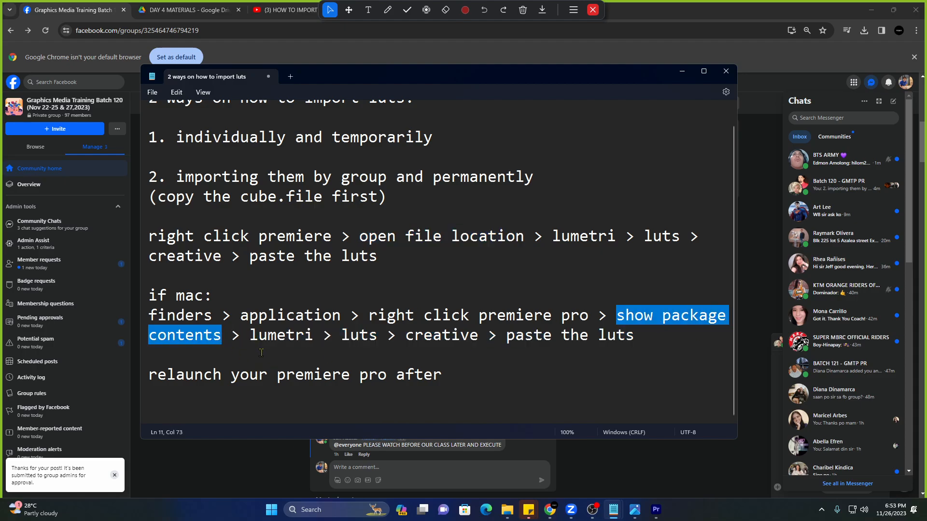
drag(248, 338, 622, 348)
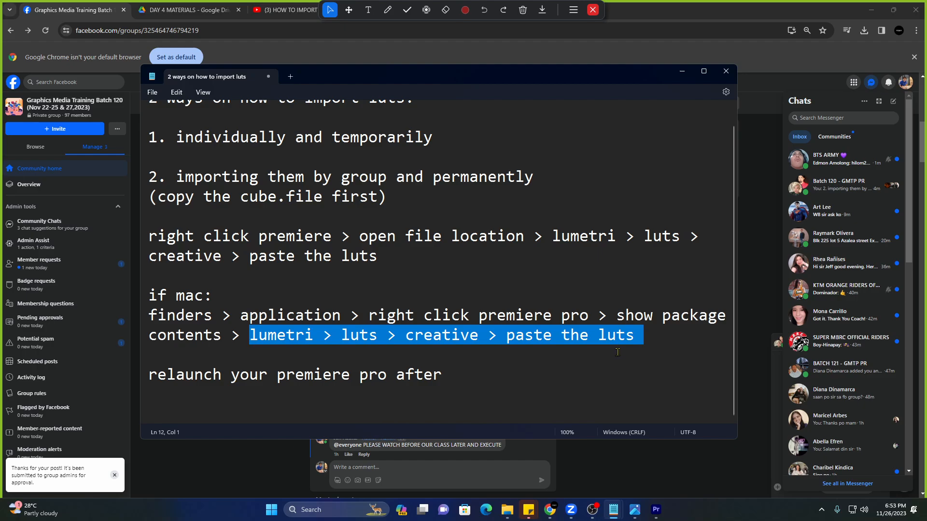
drag(576, 360, 144, 296)
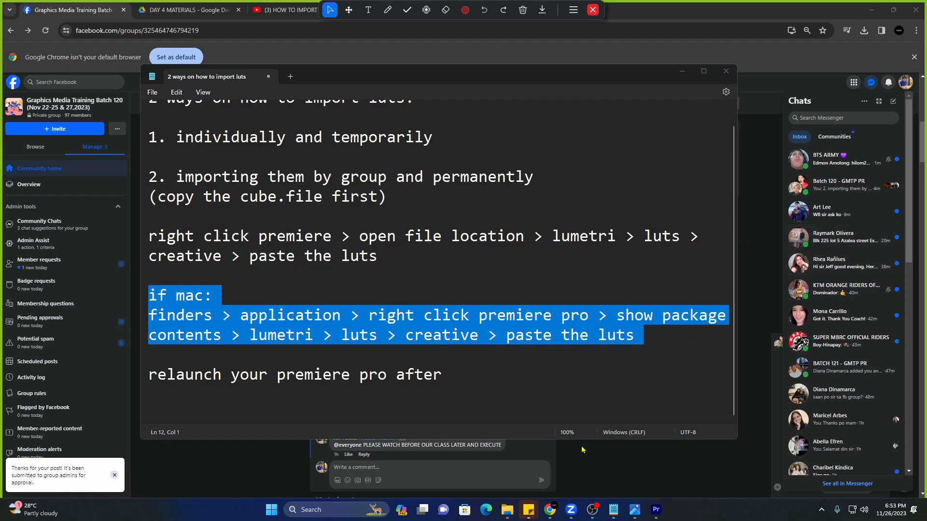
click(652, 514)
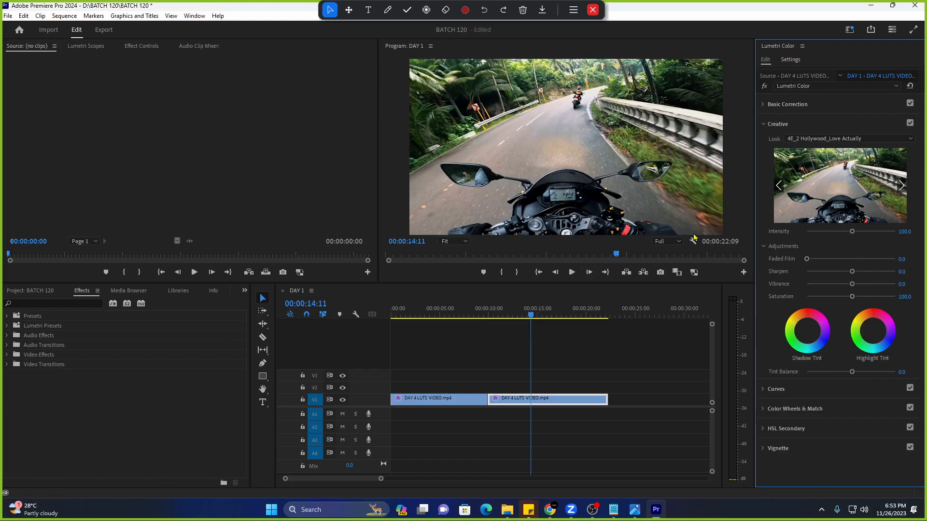
Apply the 4E_35 Hollywood_Warrior Creative look to the road clip, including the first clip.
click(805, 140)
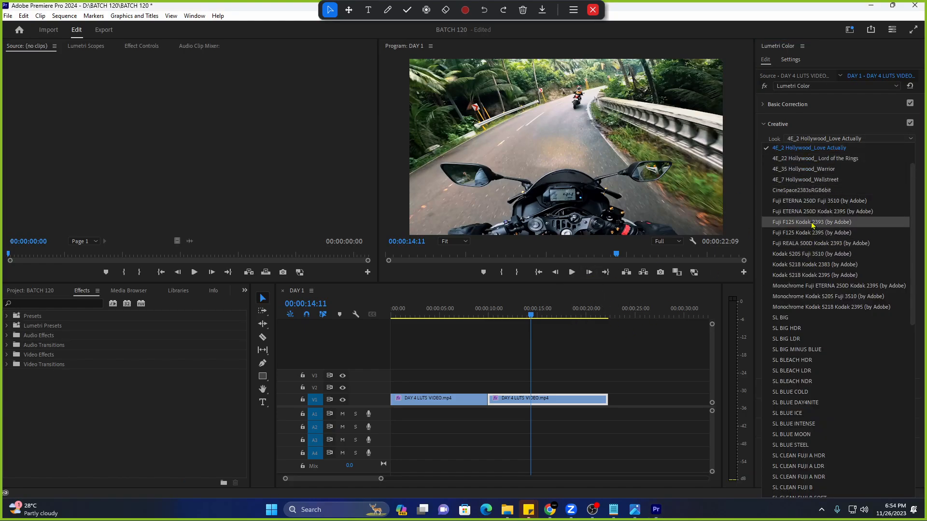
scroll(782, 226, up, 1)
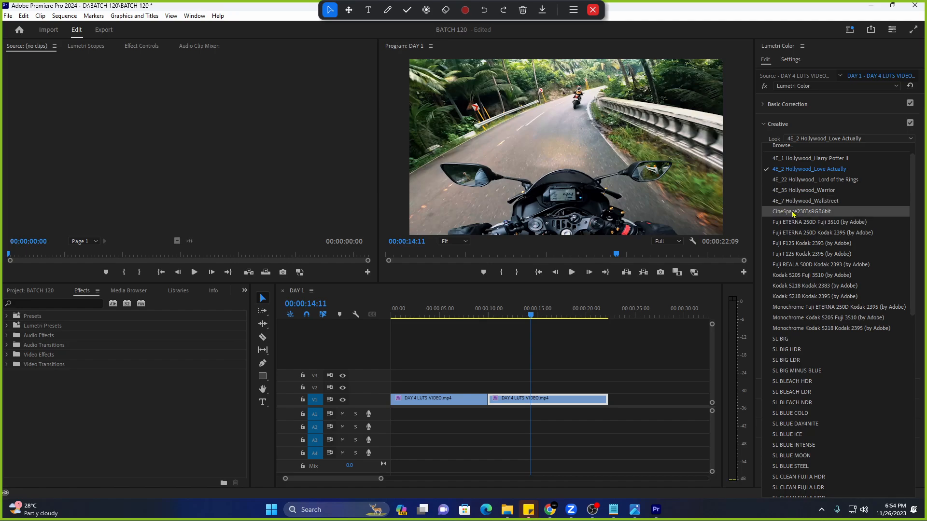
click(819, 191)
click(431, 310)
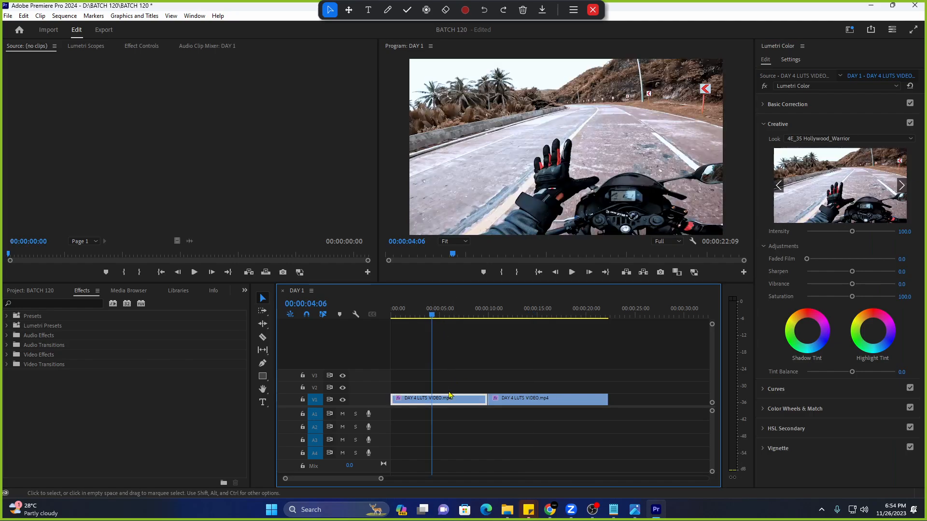
click(850, 139)
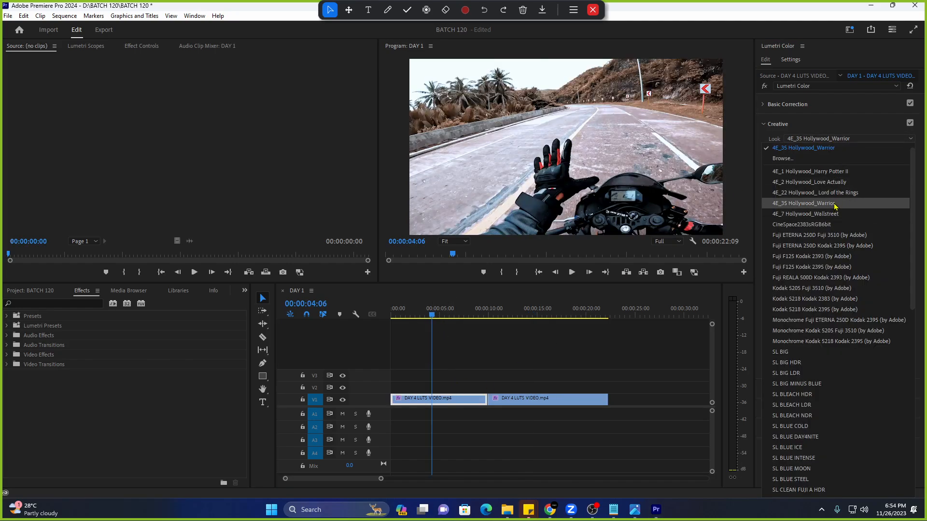
click(775, 207)
Play the sequence from the start to preview the Warrior look.
drag(429, 315, 388, 315)
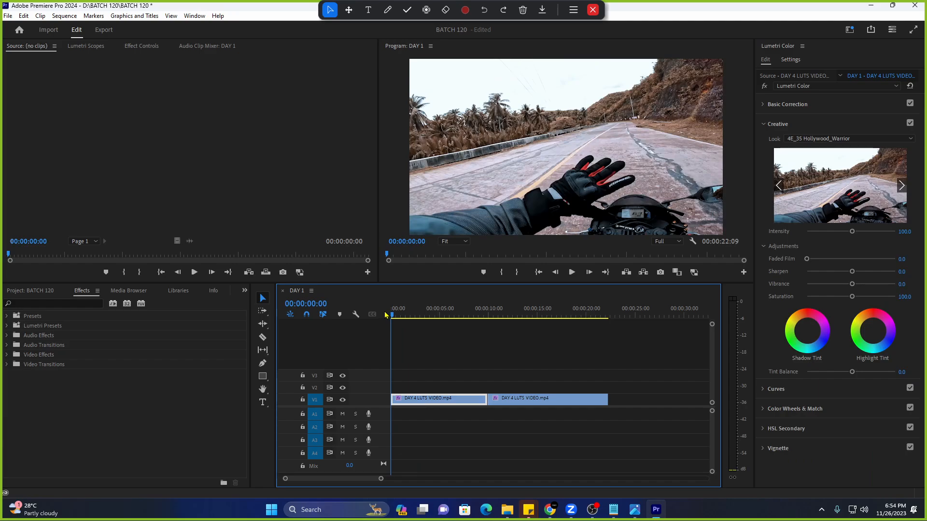
key(space)
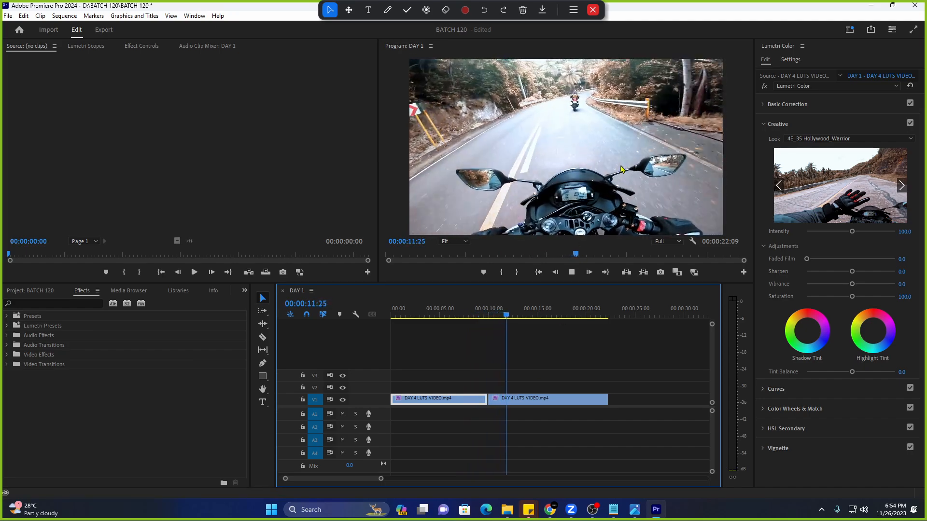
key(space)
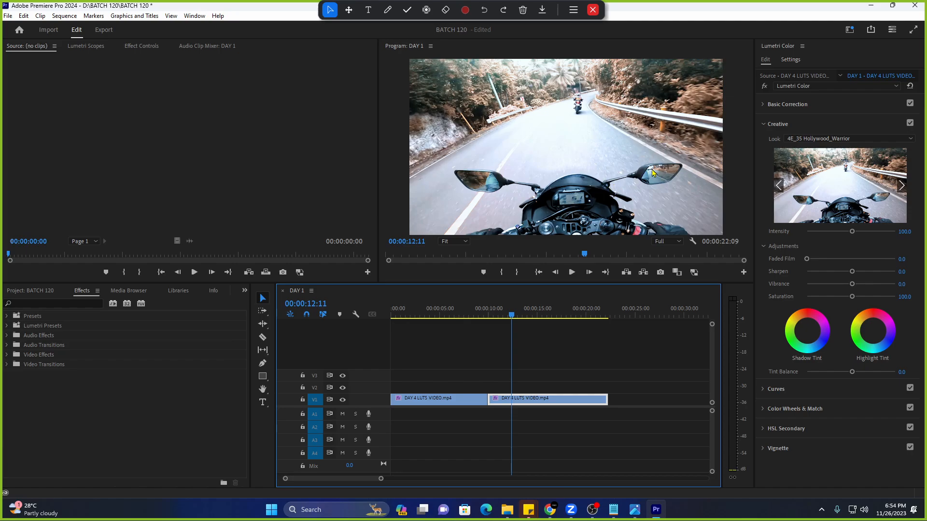
In Basic Correction, lower Exposure to -0.6 and Contrast to -23.9.
click(780, 127)
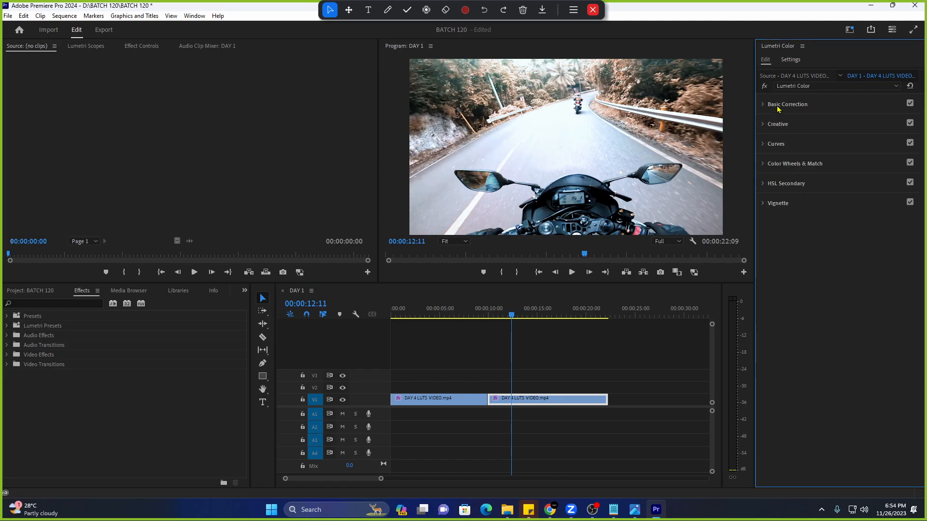
click(761, 106)
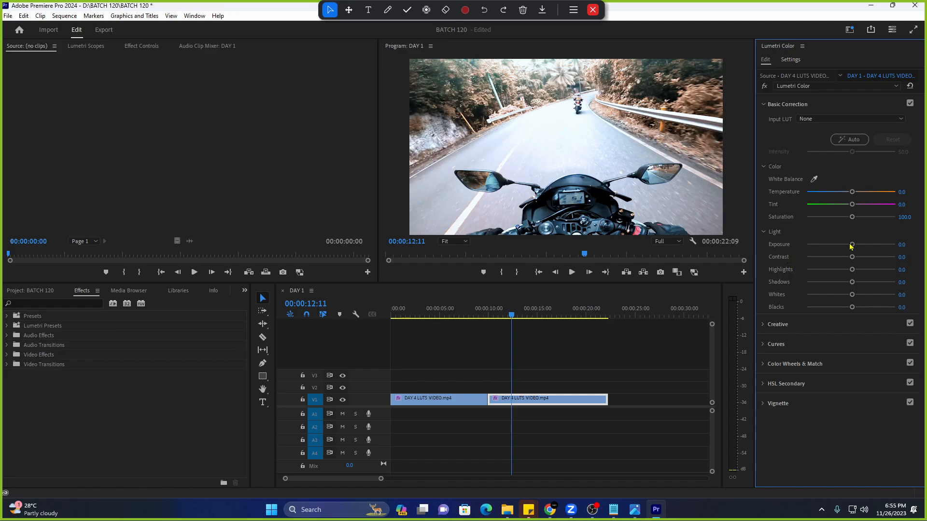
drag(852, 245, 851, 246)
drag(851, 246, 842, 246)
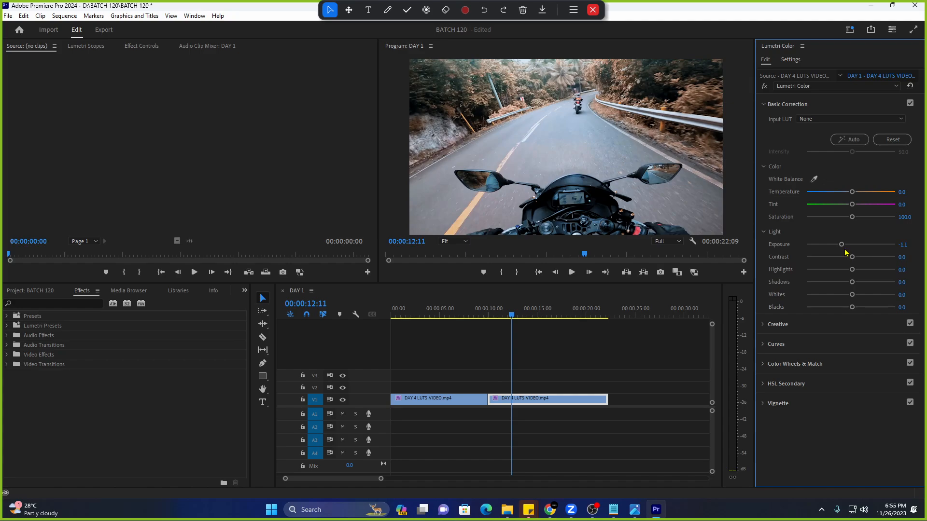
drag(841, 245, 845, 246)
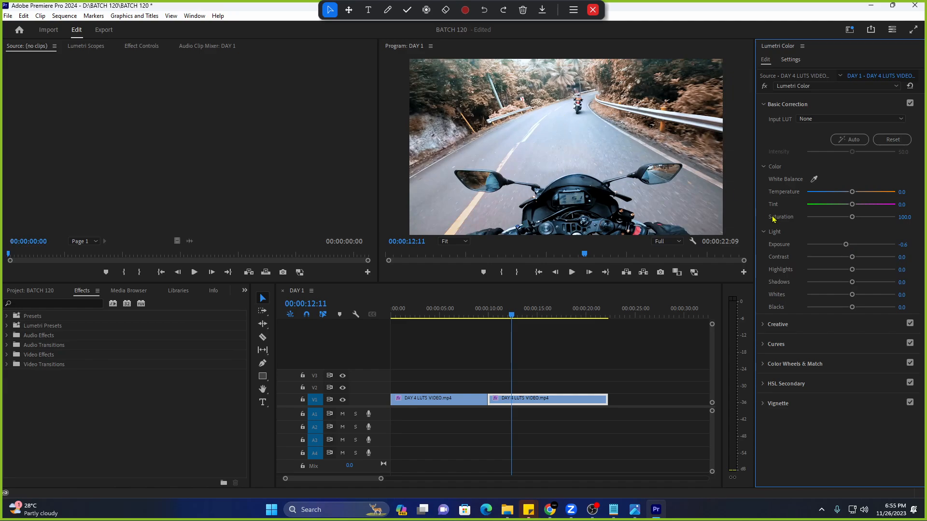
mouse_move(851, 258)
mouse_down()
mouse_move(832, 259)
mouse_move(859, 272)
mouse_up()
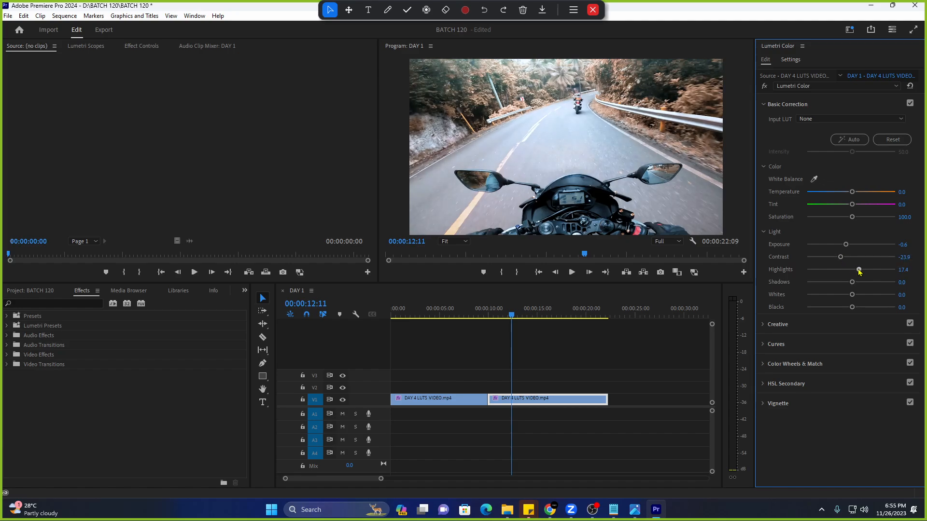
Preview the clip and toggle Basic Correction off and on to compare, leaving it enabled.
key(space)
key(space)
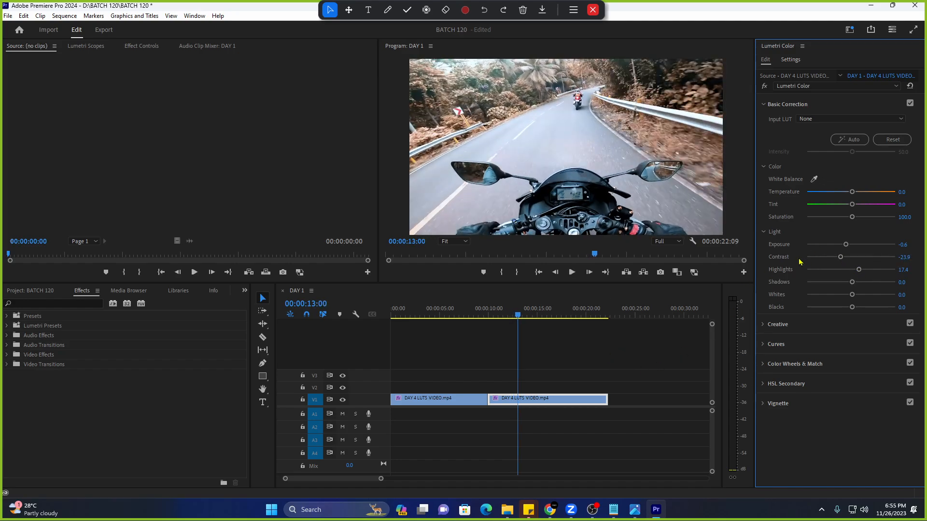
click(910, 103)
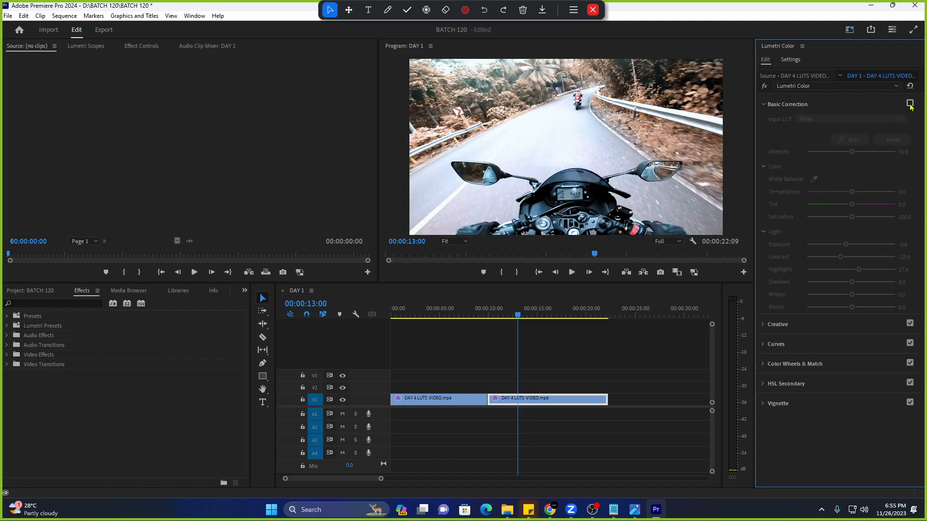
click(910, 104)
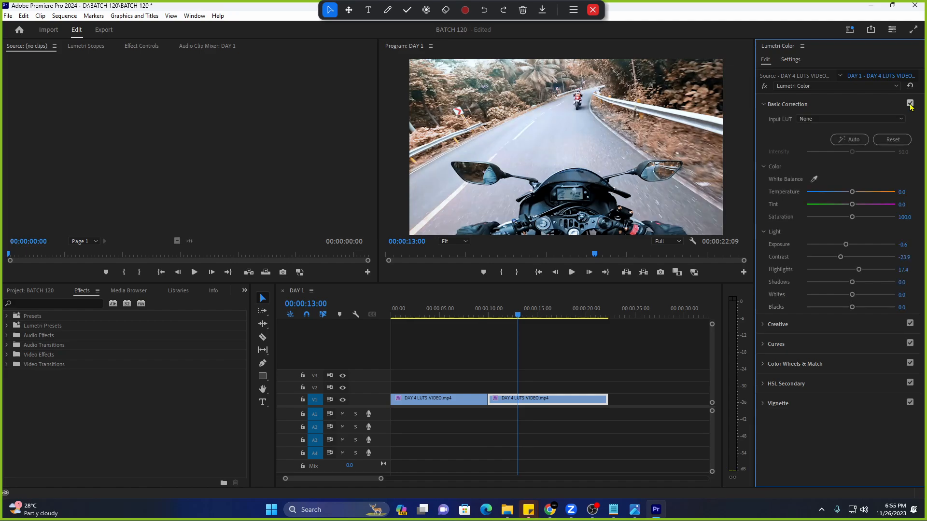
click(910, 103)
click(910, 104)
Clear the Hollywood_Warrior look and try the 4E_7 Hollywood_Wallstreet look instead.
click(802, 104)
click(795, 126)
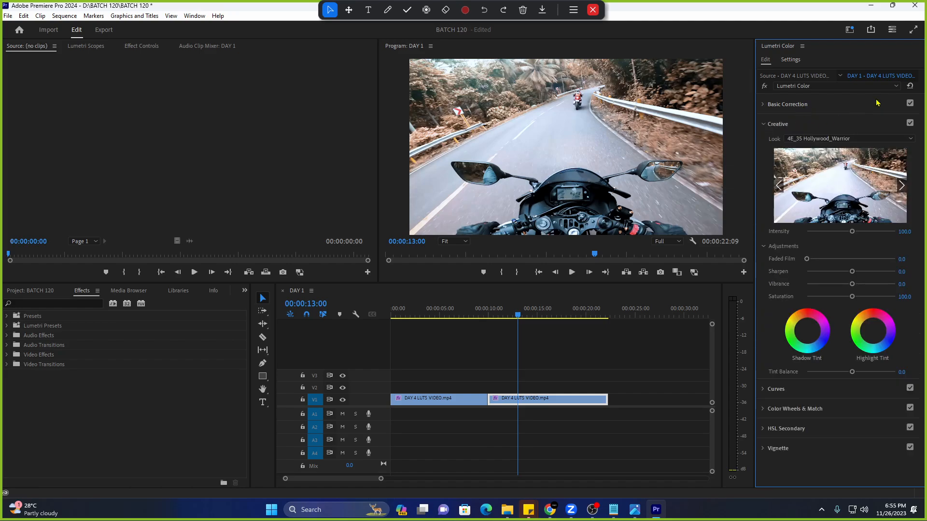
click(911, 86)
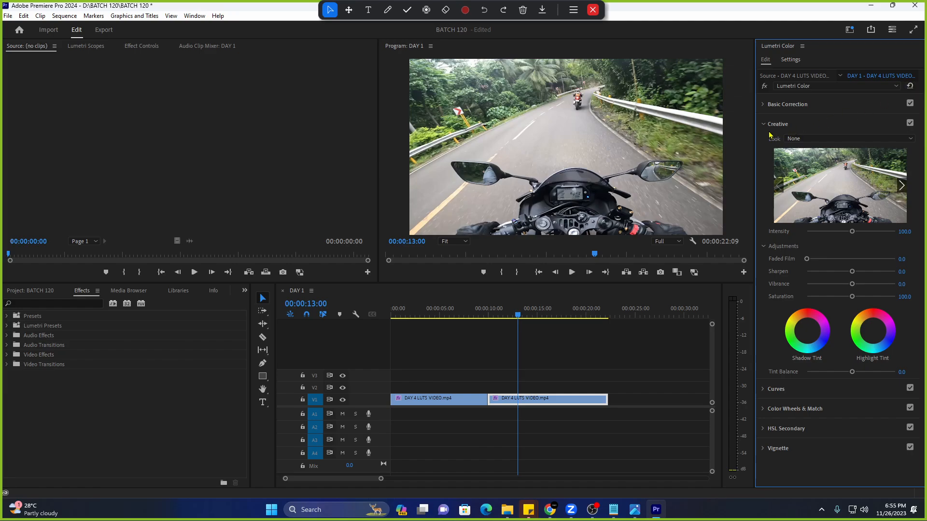
click(819, 141)
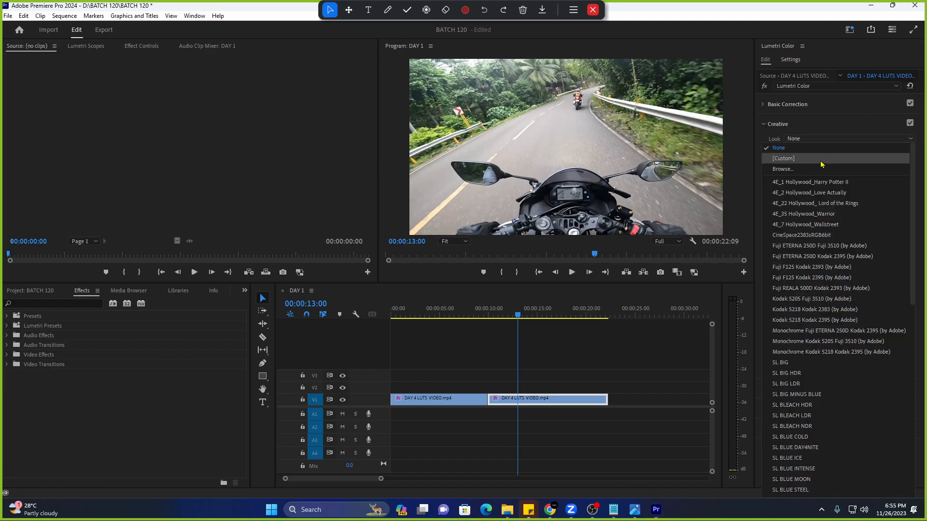
click(837, 224)
Audition the 4E_22 Lord of the Rings, 4E_2 Love Actually and 4E_1 Harry Potter II looks.
click(846, 139)
scroll(842, 183, up, 2)
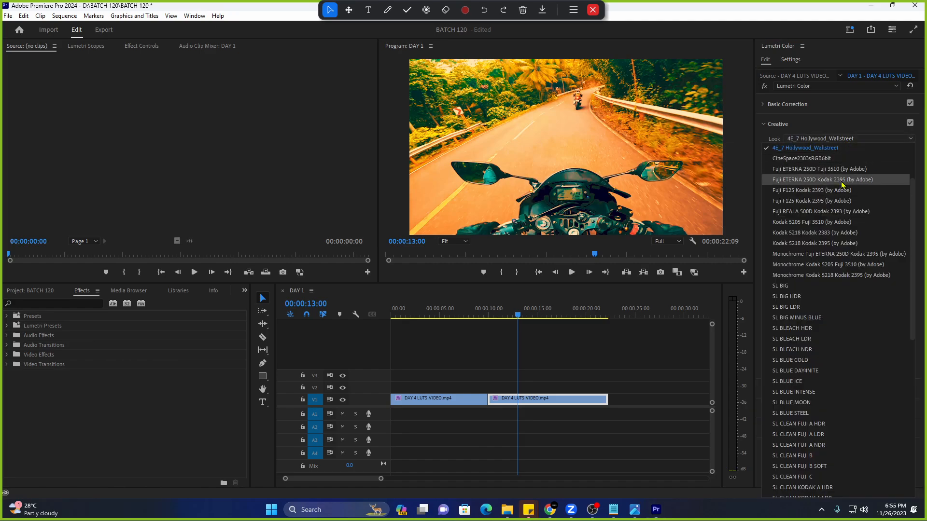
click(839, 169)
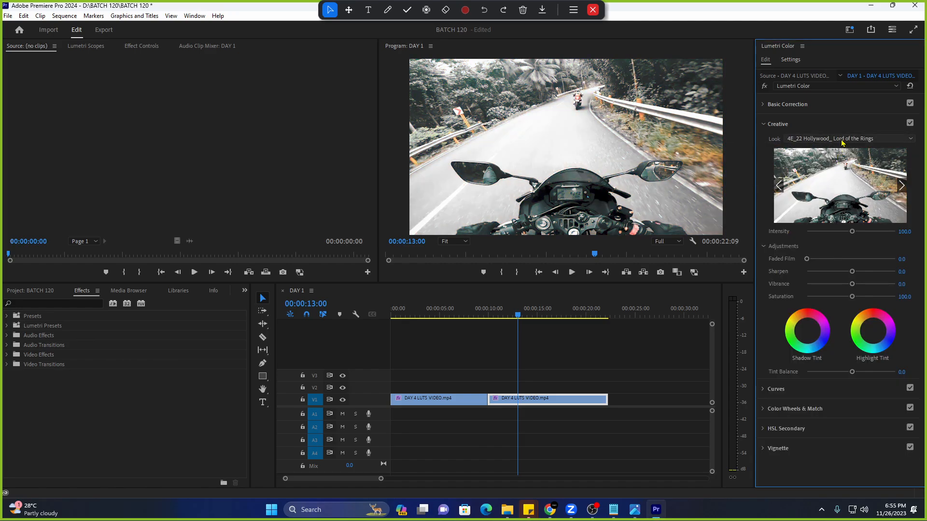
click(839, 140)
scroll(834, 160, up, 2)
click(829, 180)
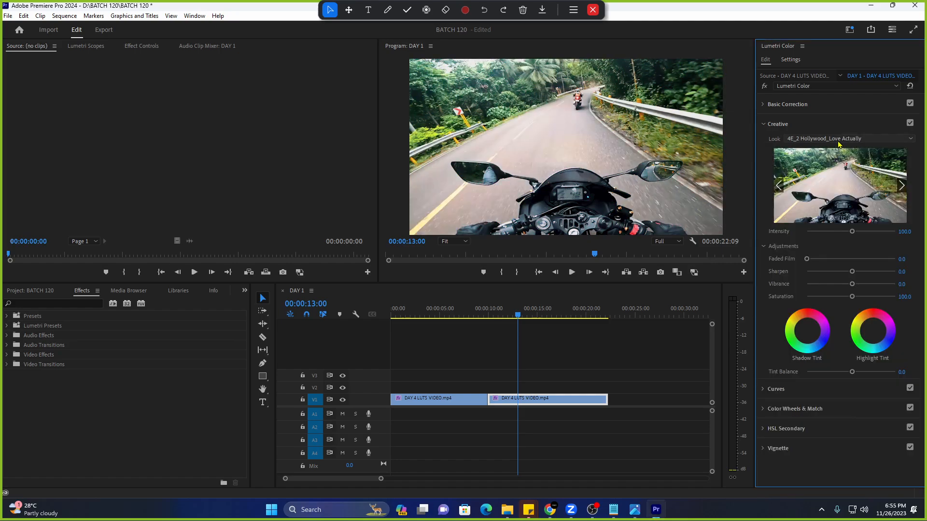
click(838, 140)
scroll(832, 155, up, 2)
click(819, 171)
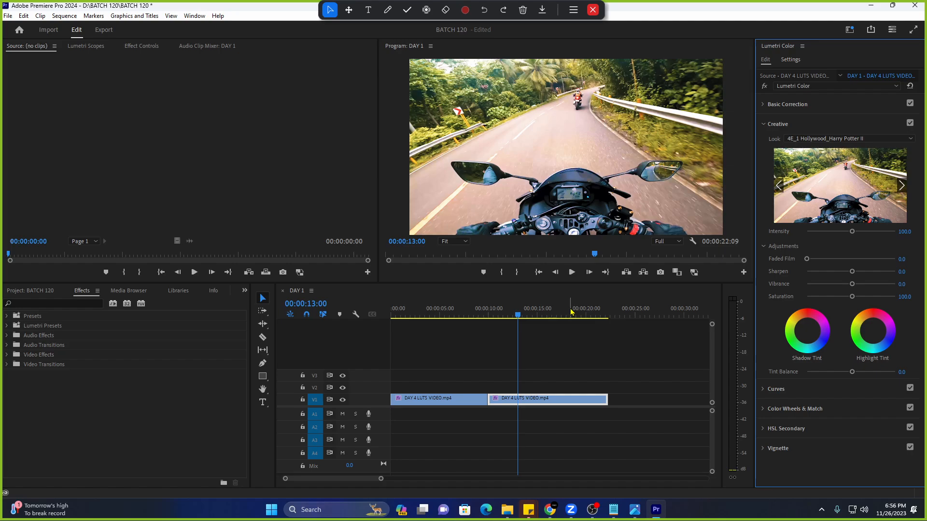
Set the Creative look to None on both road clips.
click(820, 140)
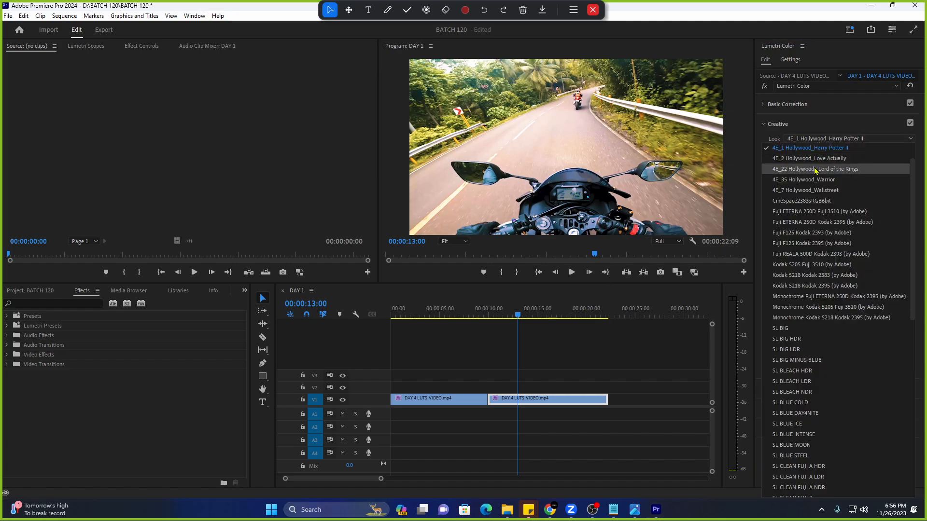
scroll(791, 164, up, 1)
click(783, 149)
click(441, 311)
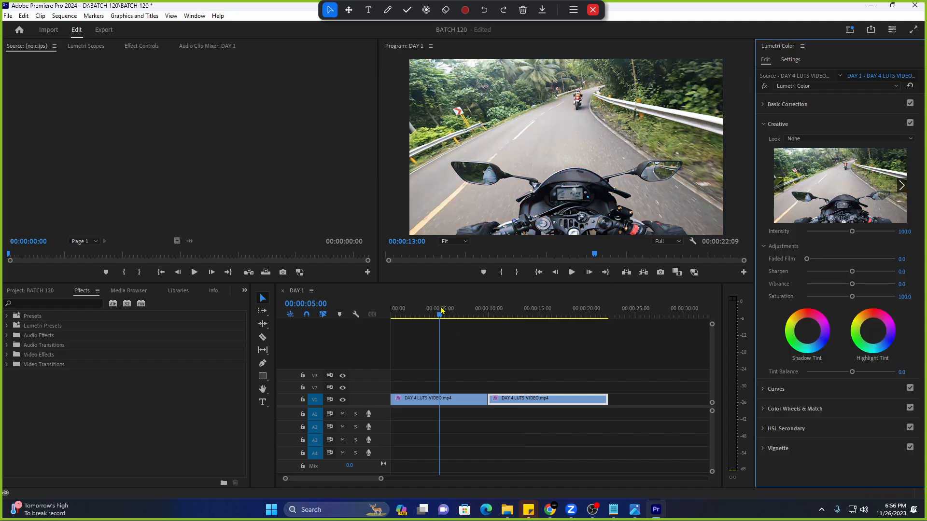
click(830, 139)
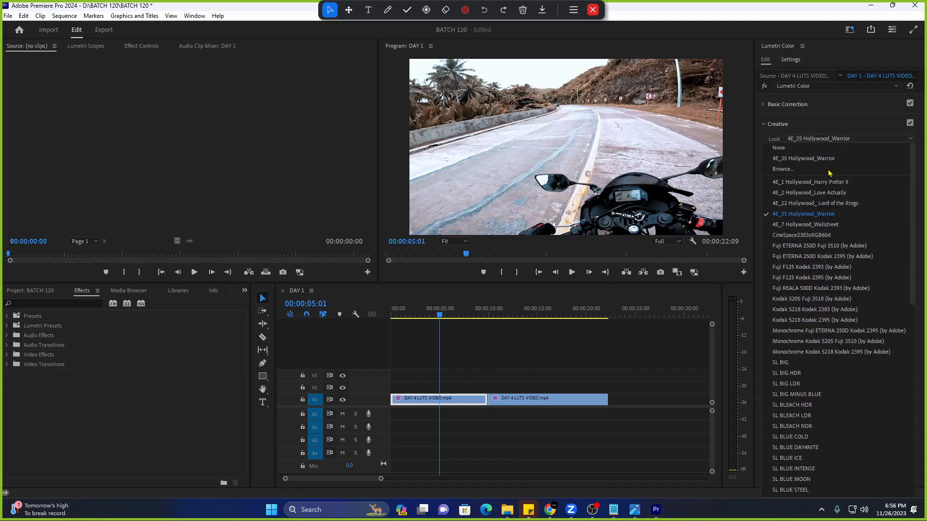
click(794, 150)
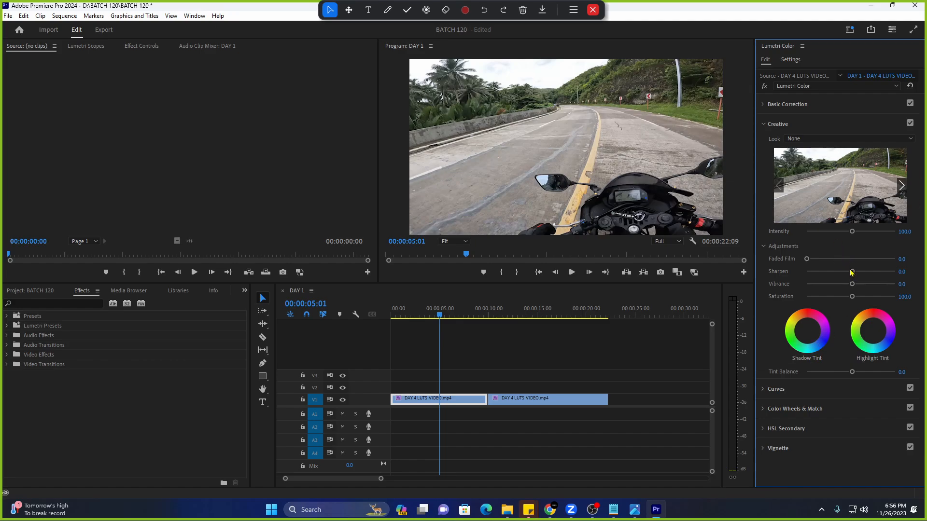
Collapse Creative, expand Curves, and scroll down to the Hue vs Sat curve.
click(764, 125)
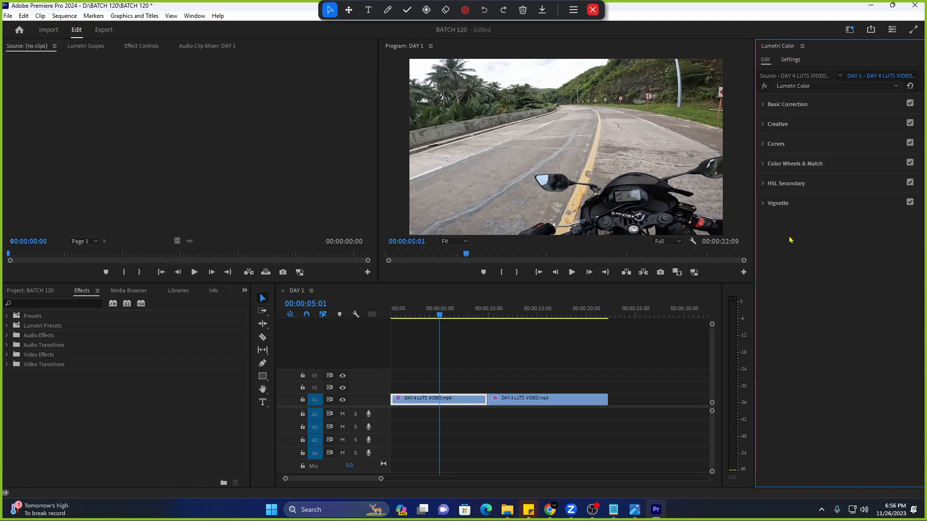
click(764, 145)
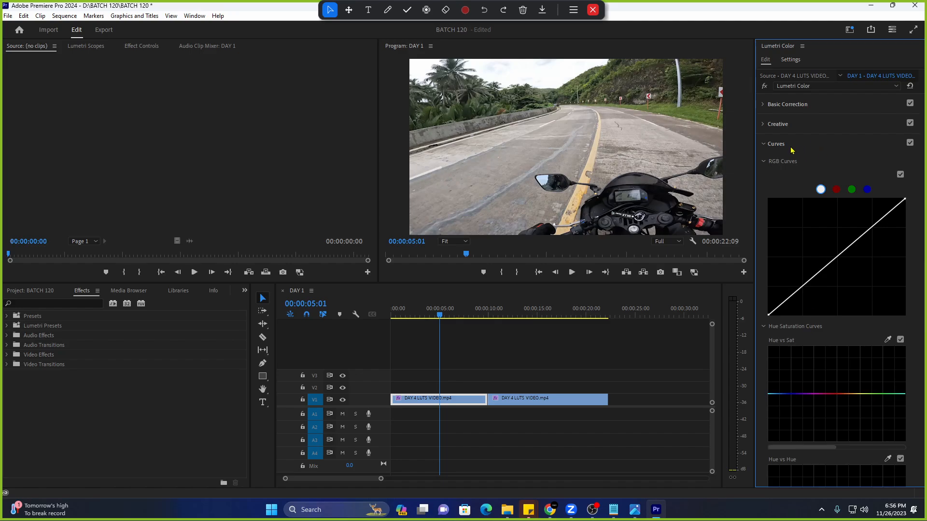
click(764, 144)
click(764, 145)
click(763, 146)
click(764, 146)
scroll(782, 244, down, 2)
scroll(782, 247, down, 2)
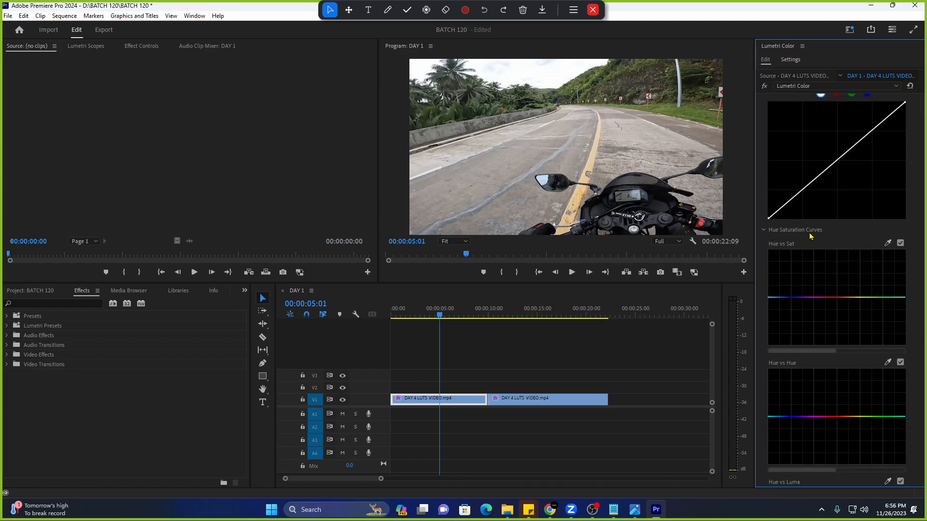
scroll(811, 236, down, 1)
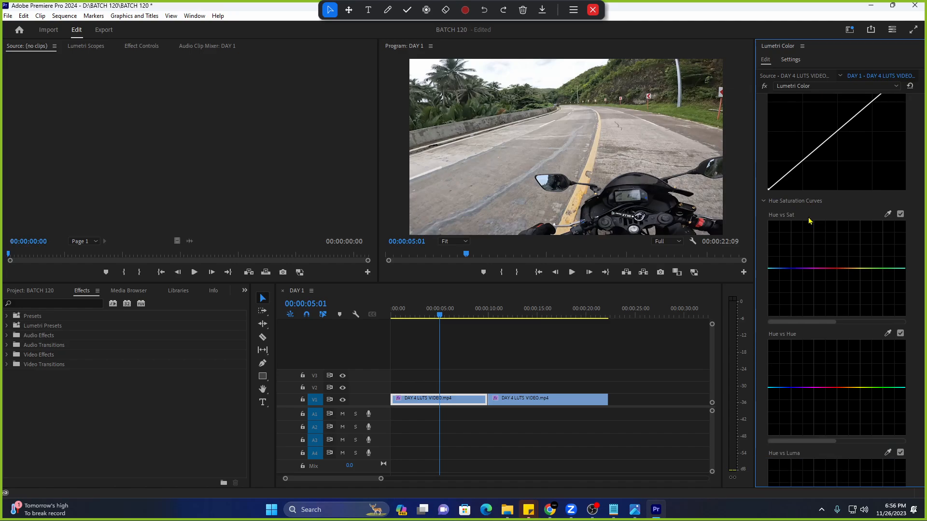
scroll(811, 226, down, 1)
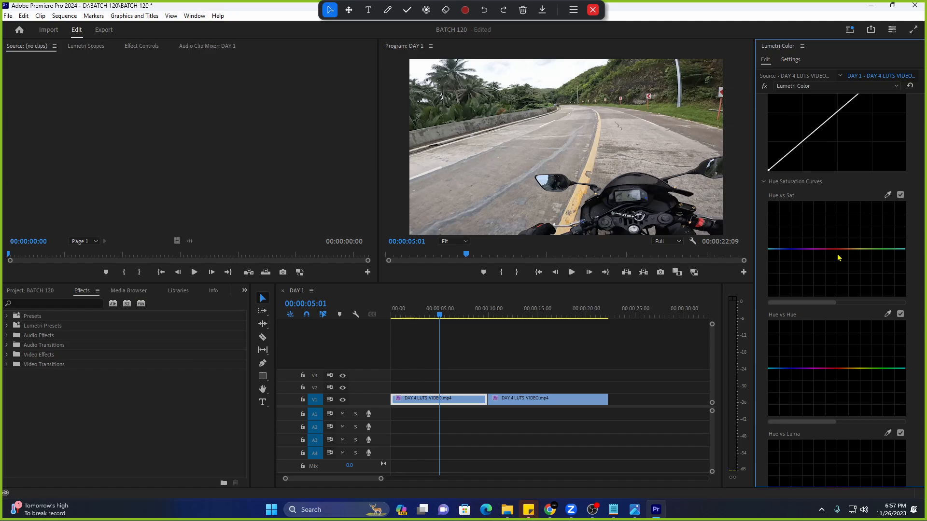
Experiment with Hue vs Sat points on the red hues, reset the curve flat, and select the second clip.
click(814, 248)
drag(849, 249, 856, 232)
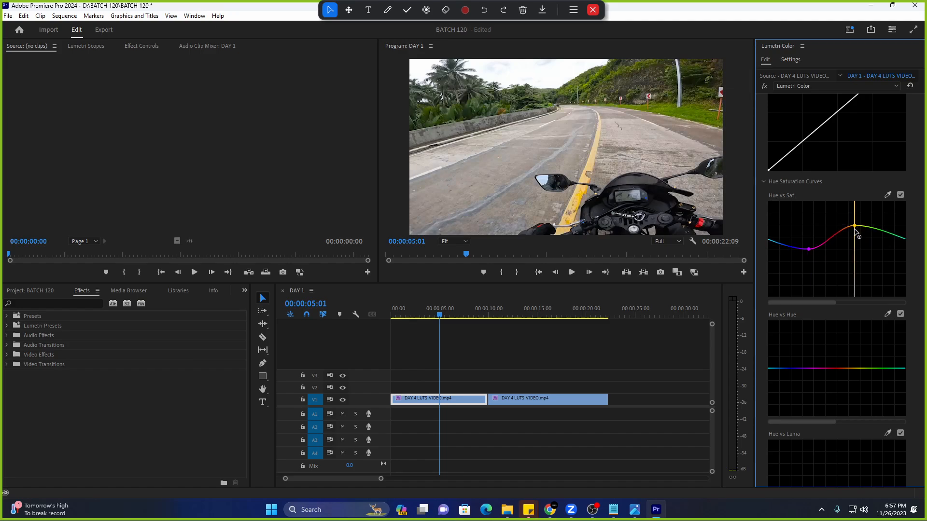
double_click(844, 294)
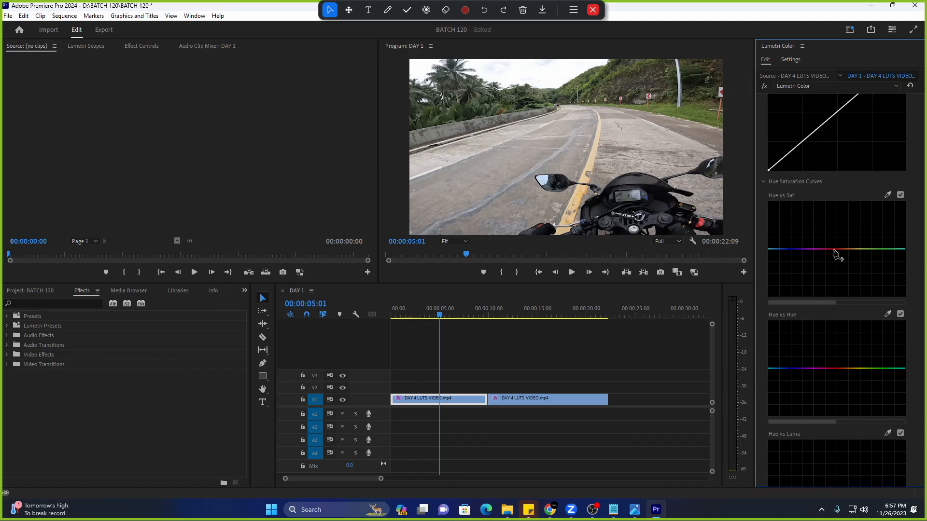
mouse_move(837, 249)
mouse_down()
mouse_move(837, 221)
mouse_move(828, 203)
mouse_move(826, 229)
mouse_move(823, 203)
mouse_up()
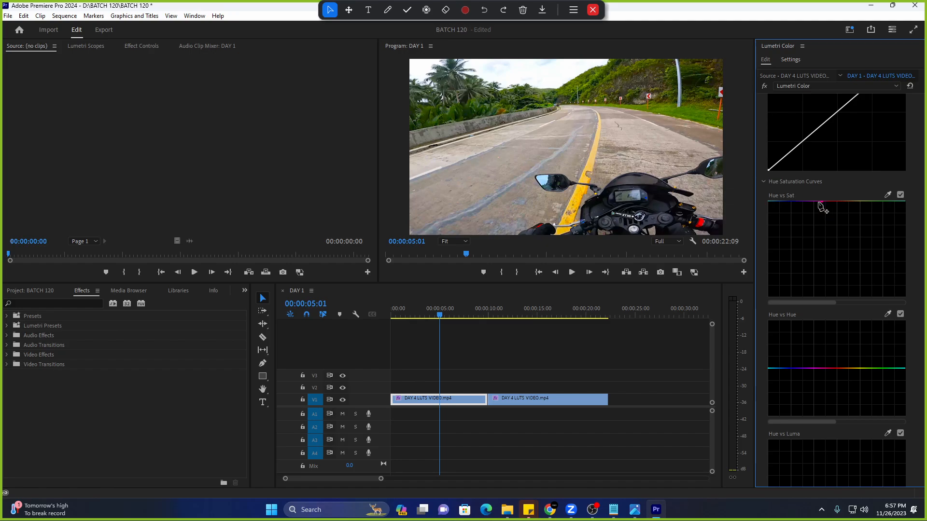
drag(822, 202, 825, 297)
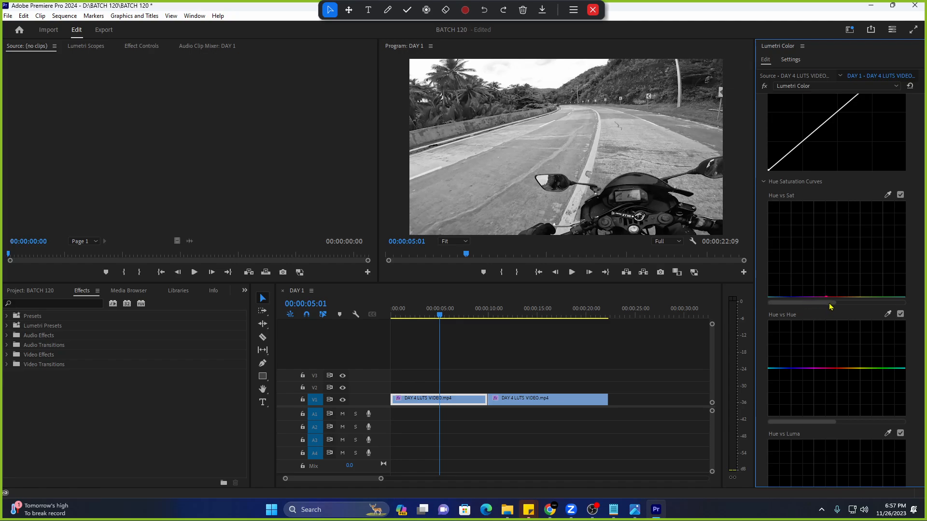
drag(826, 297, 827, 223)
double_click(837, 218)
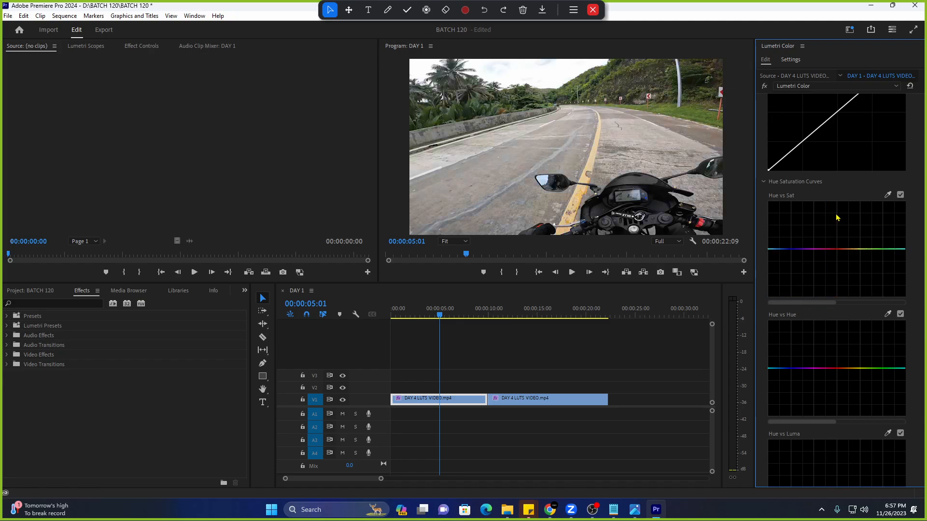
click(516, 314)
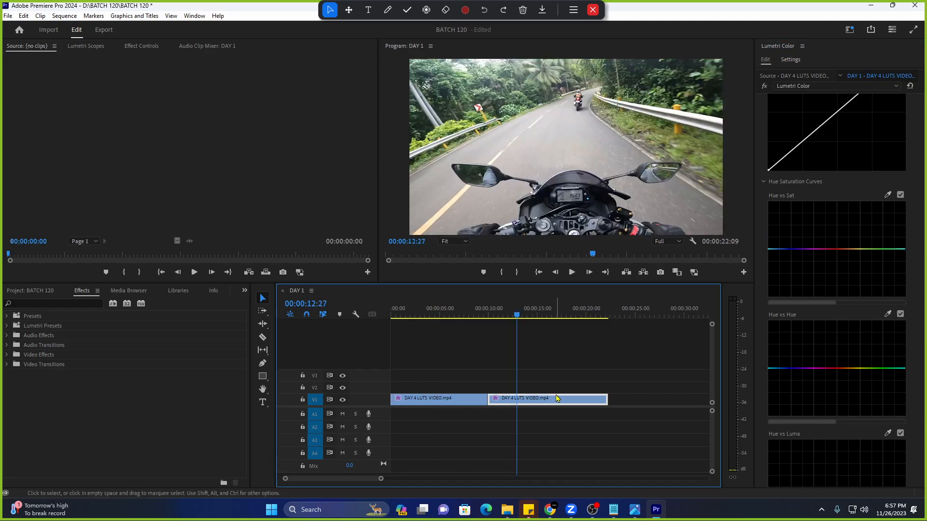
key(Up)
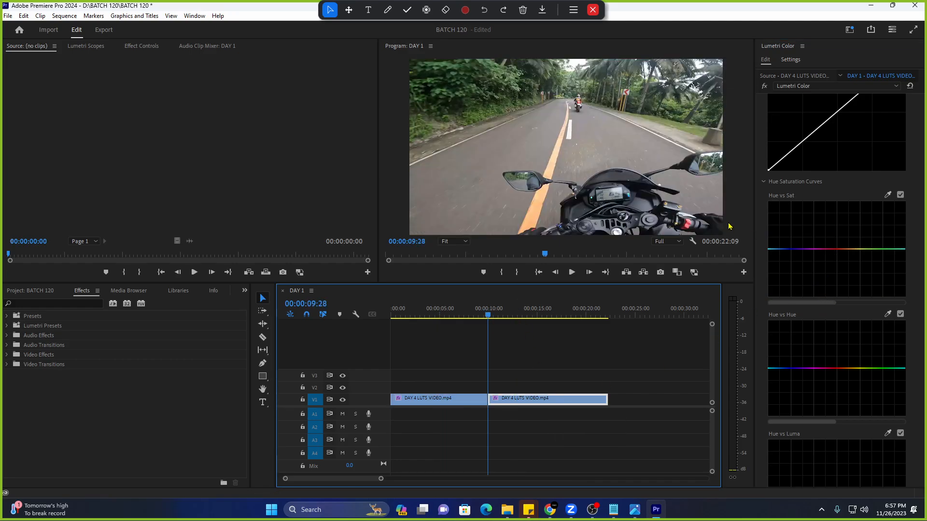
click(852, 234)
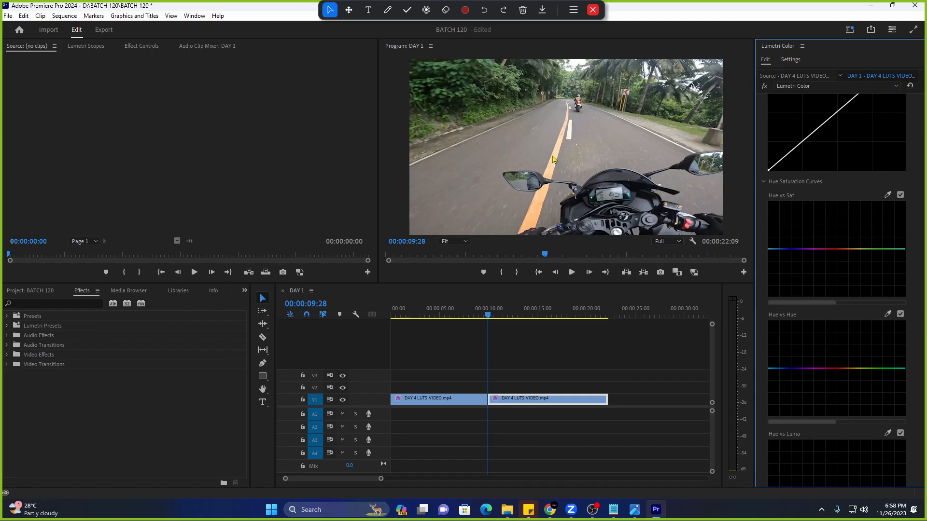
Sample the yellow road line in Hue vs Sat and drop its saturation to zero, then preview.
click(888, 196)
click(556, 155)
mouse_move(849, 249)
mouse_down()
mouse_move(849, 218)
mouse_move(850, 235)
mouse_up()
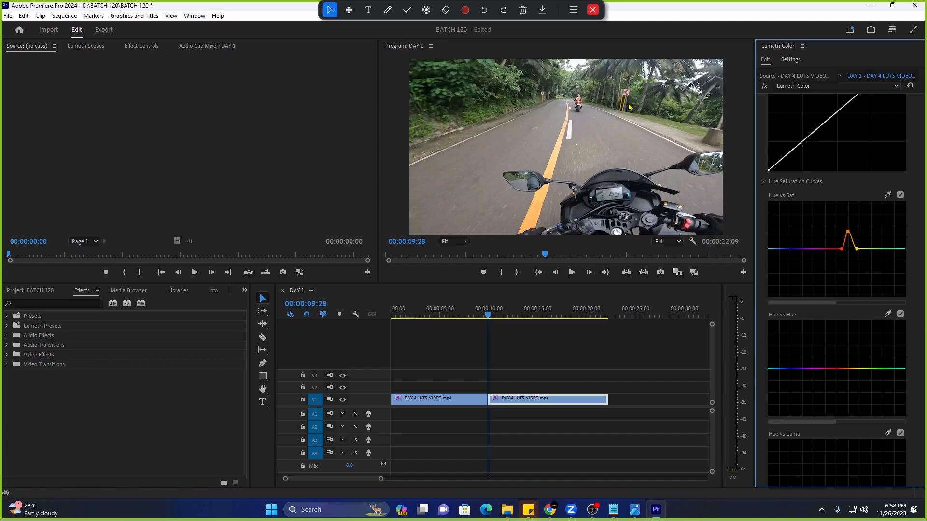
drag(848, 231, 850, 203)
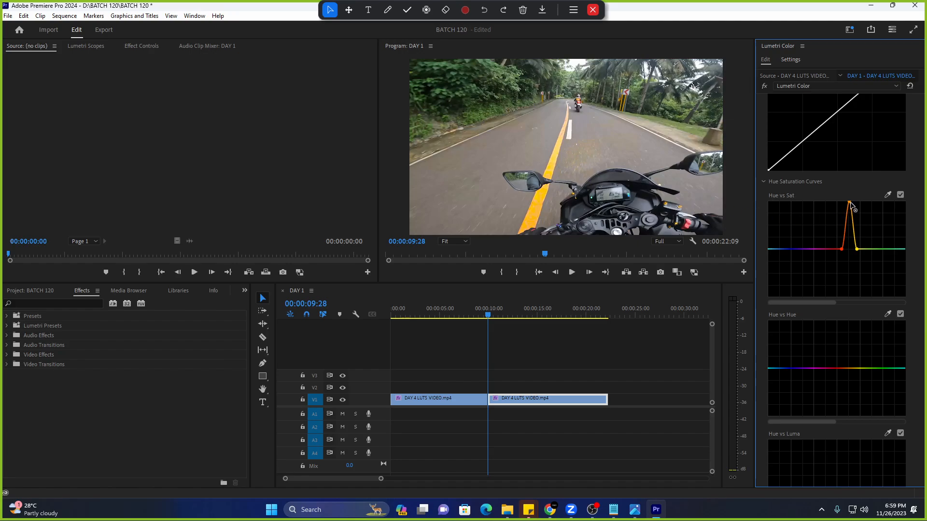
drag(850, 202, 849, 312)
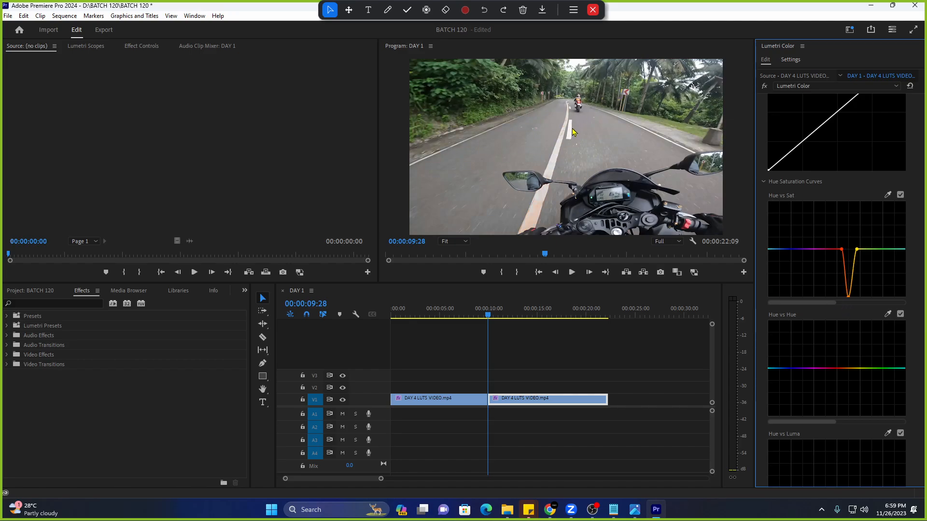
key(space)
key(space)
Sample the bike's red parts and desaturate the red-to-orange hue range.
click(889, 197)
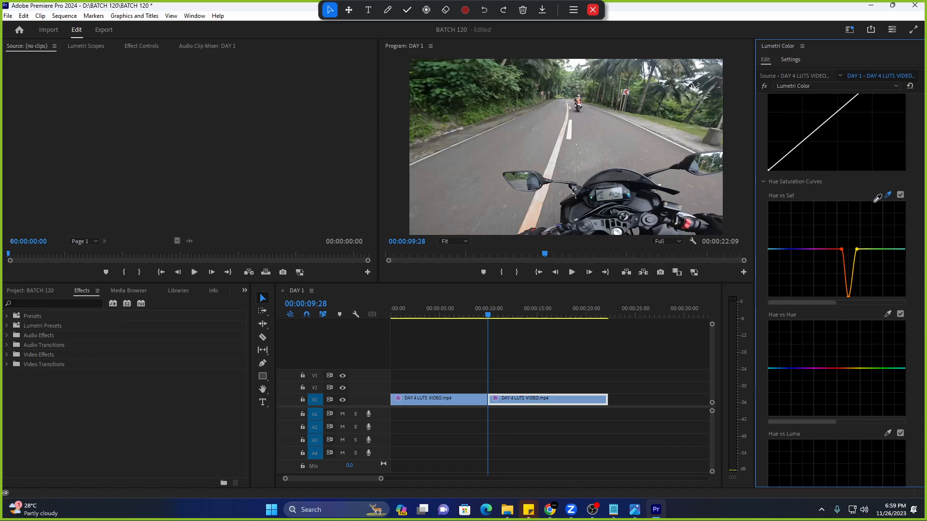
click(690, 221)
drag(837, 251, 838, 304)
drag(842, 255, 829, 304)
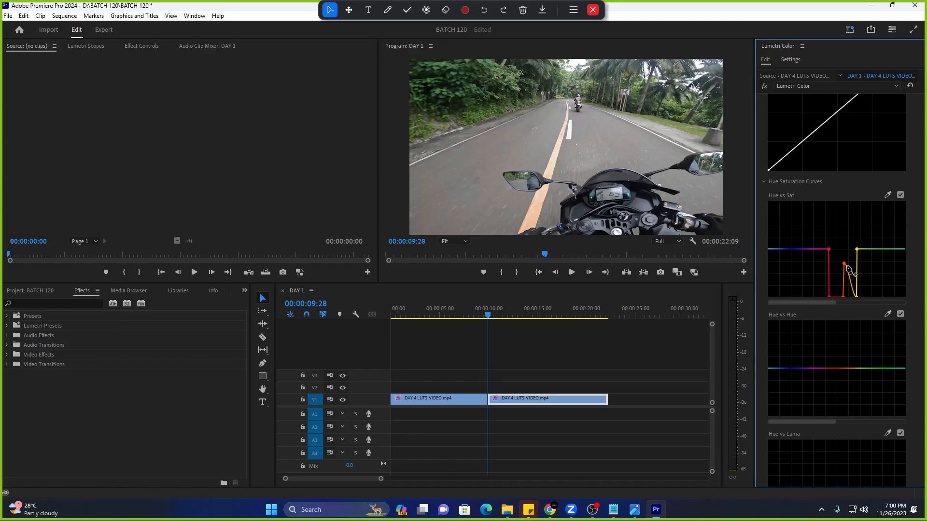
drag(845, 264, 853, 305)
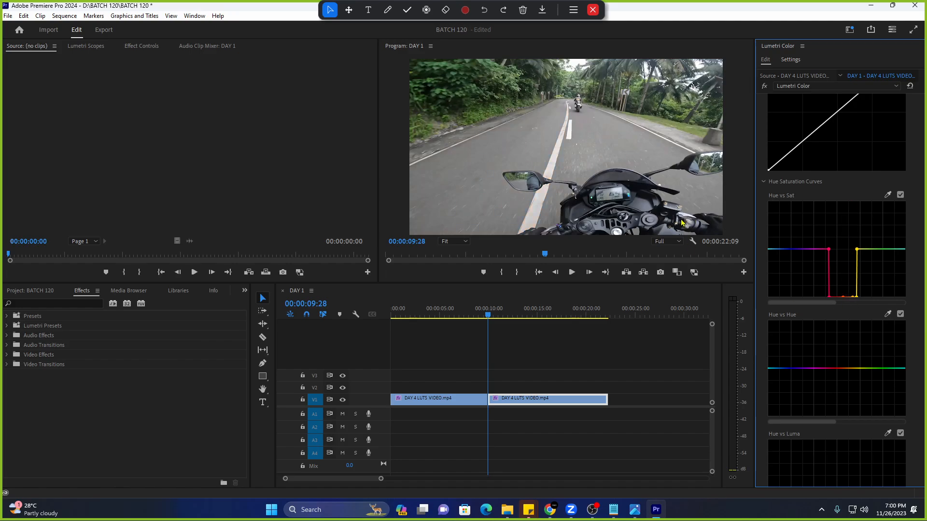
key(space)
key(space)
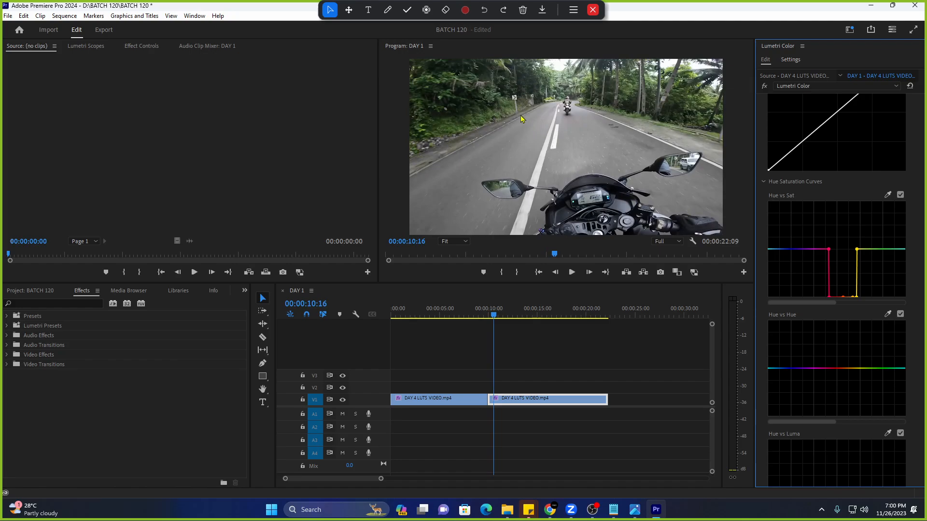
key(space)
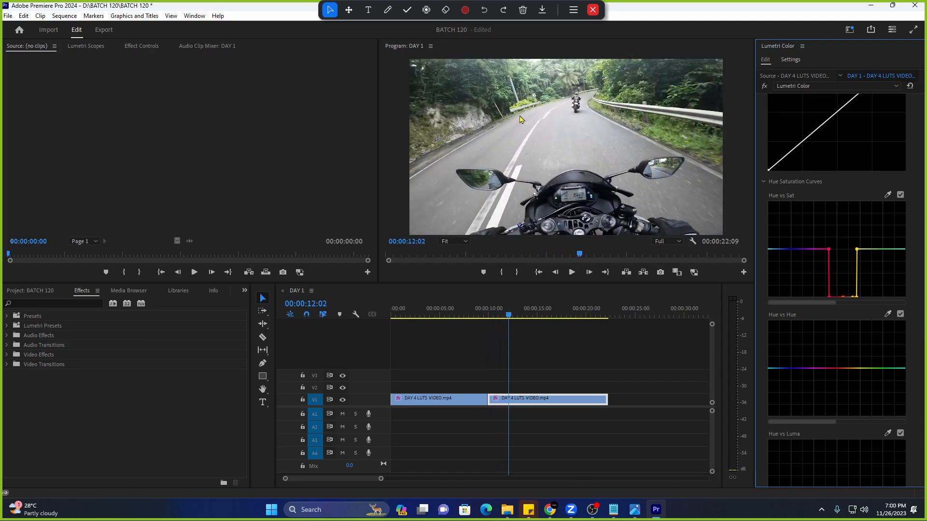
Widen the zero-saturation notch and preview playback from the cut between clips.
key(Up)
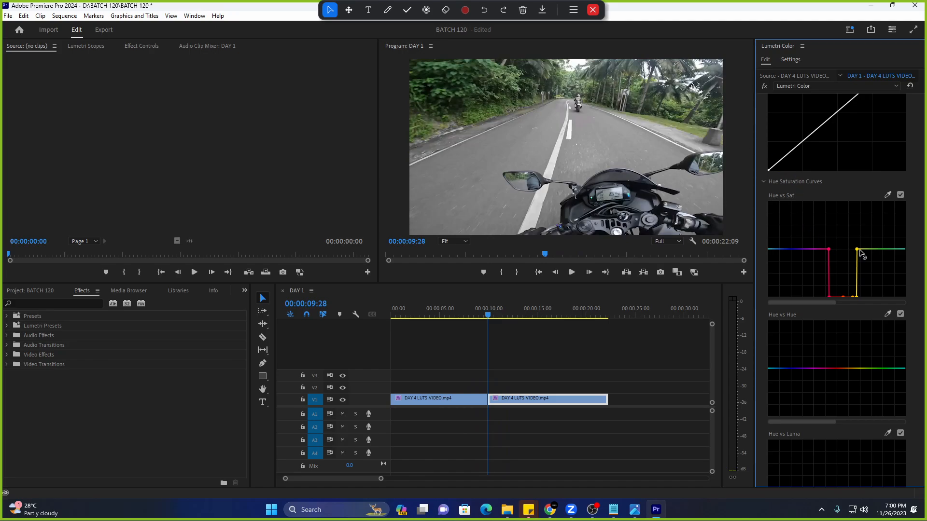
key(space)
key(space)
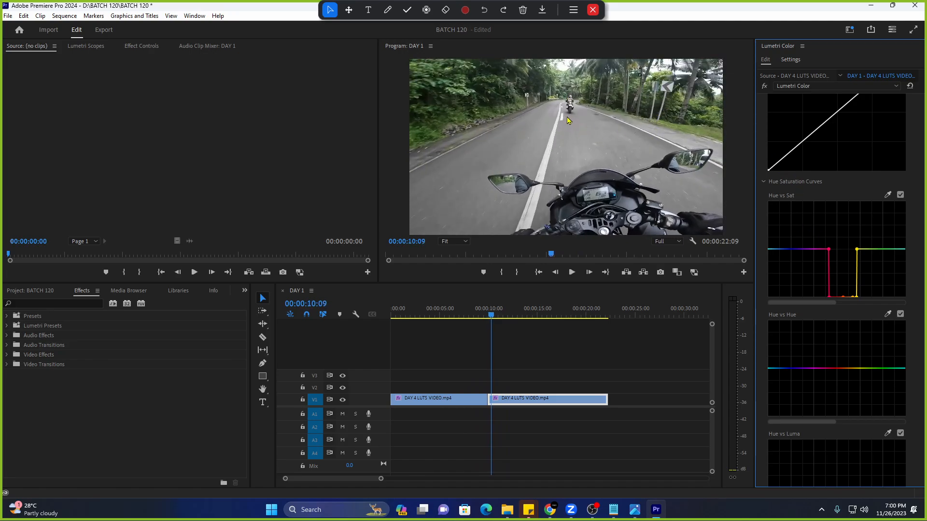
key(Up)
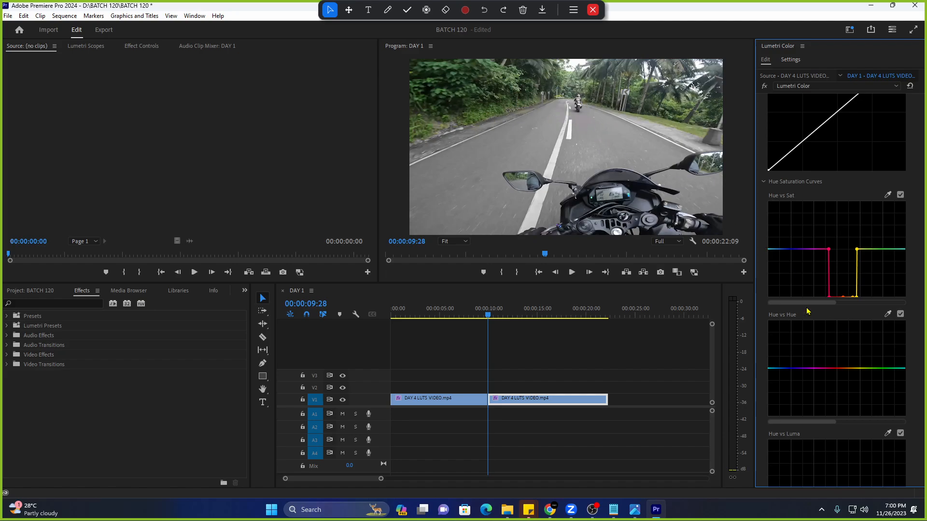
drag(796, 303, 854, 301)
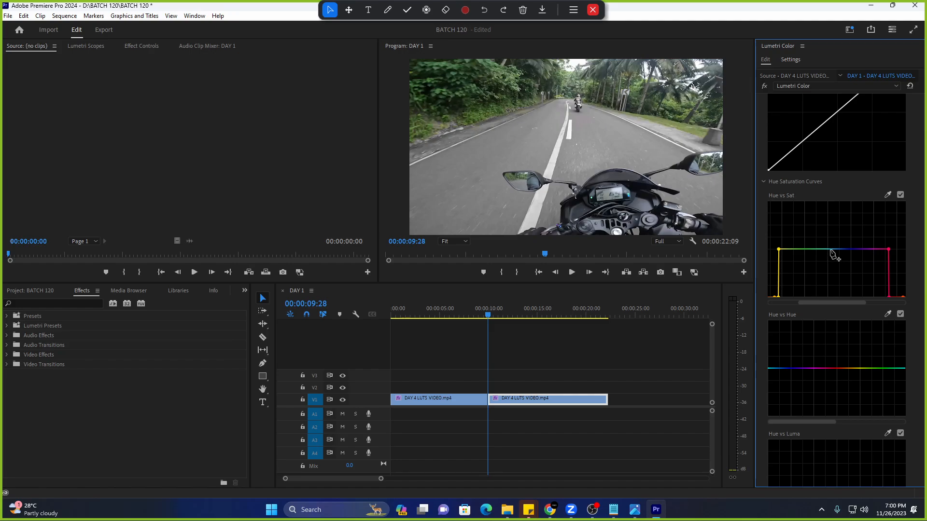
drag(824, 302, 864, 302)
key(space)
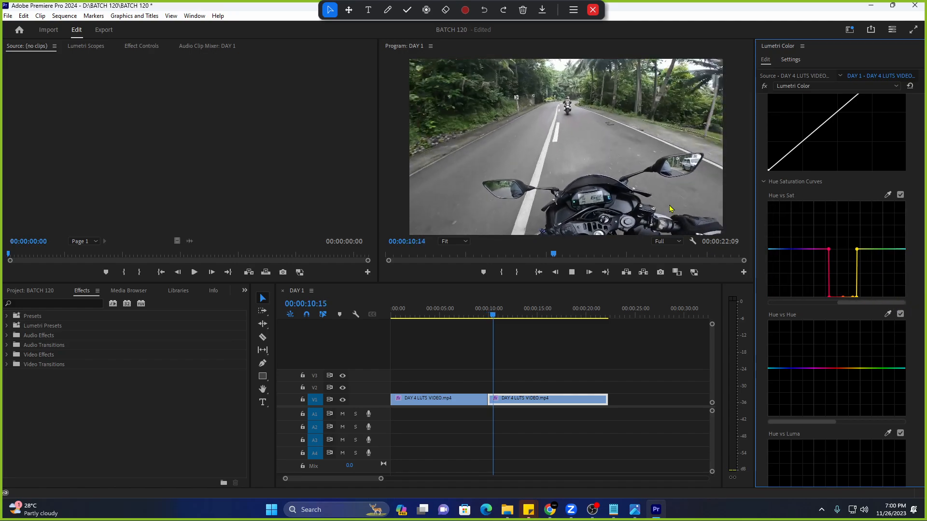
key(space)
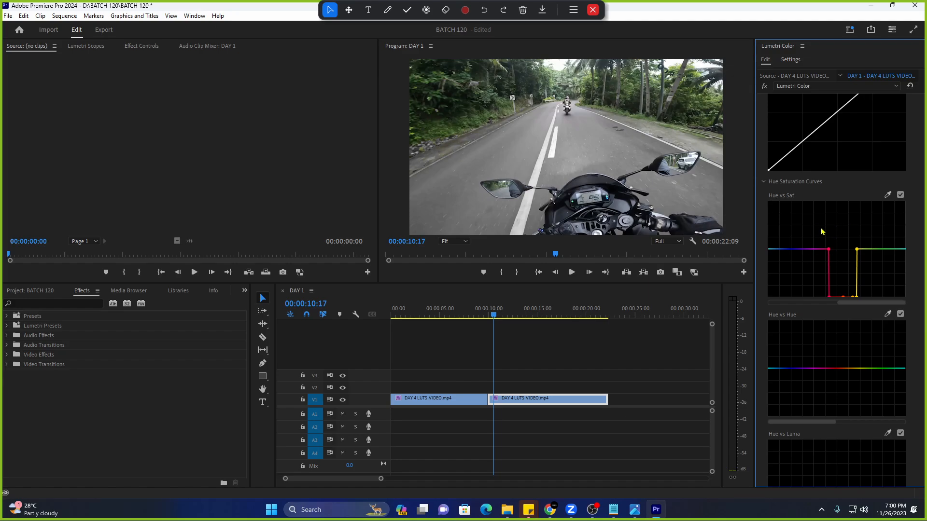
Reset Hue vs Sat to flat, sample the green foliage, and drag its point to zero saturation.
double_click(795, 266)
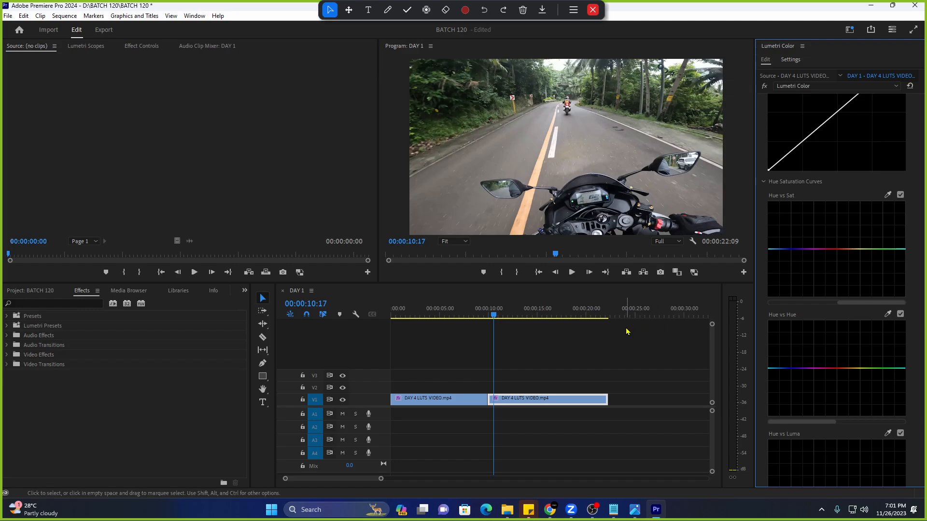
key(Up)
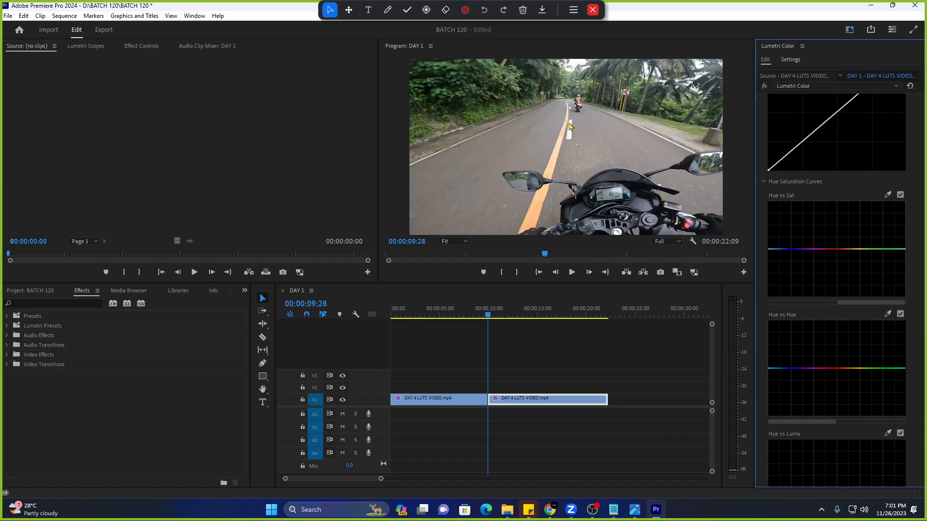
click(887, 196)
click(462, 78)
drag(883, 250, 886, 296)
Sample further foliage tones and pull their points down, widening the grey green-range trough.
click(888, 196)
drag(876, 249, 866, 296)
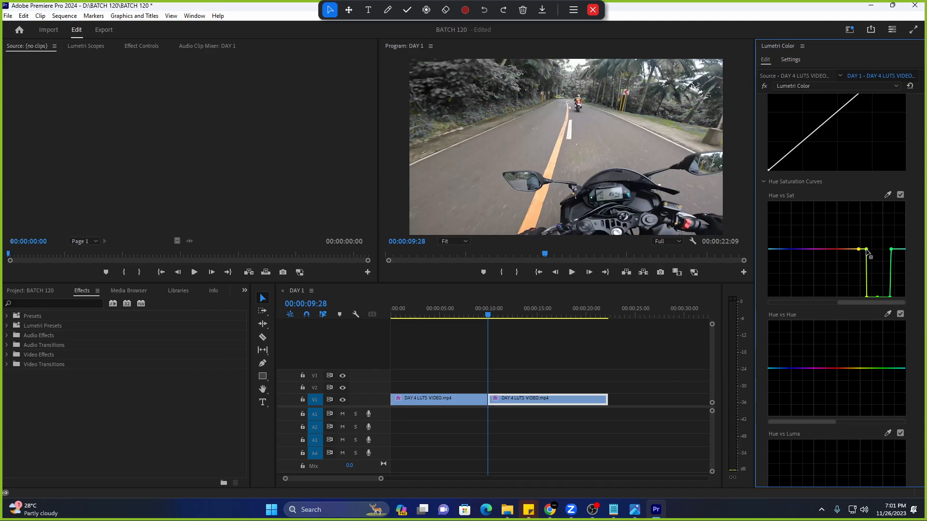
drag(867, 250, 859, 292)
click(887, 195)
click(541, 63)
drag(891, 249, 820, 305)
click(887, 194)
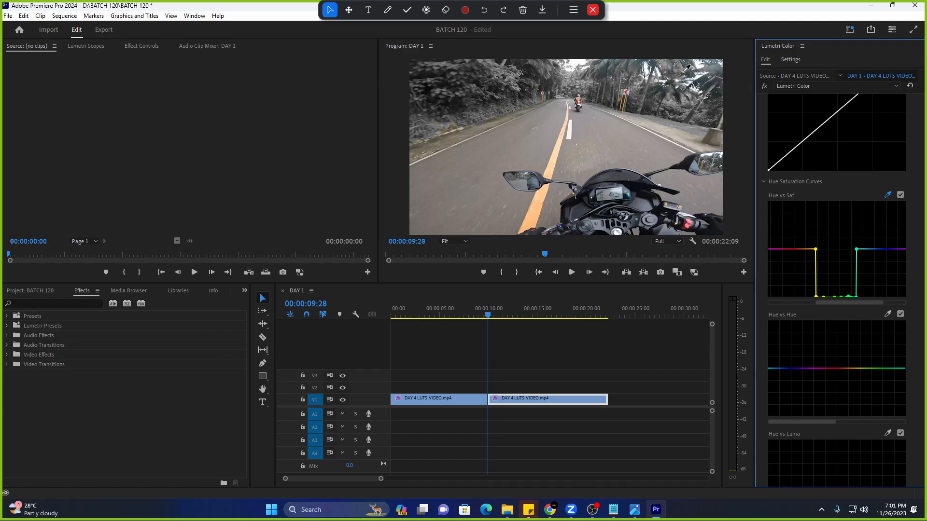
click(618, 61)
drag(858, 252, 870, 305)
Play back both clips from the cut to check the grey foliage and yellow line.
key(space)
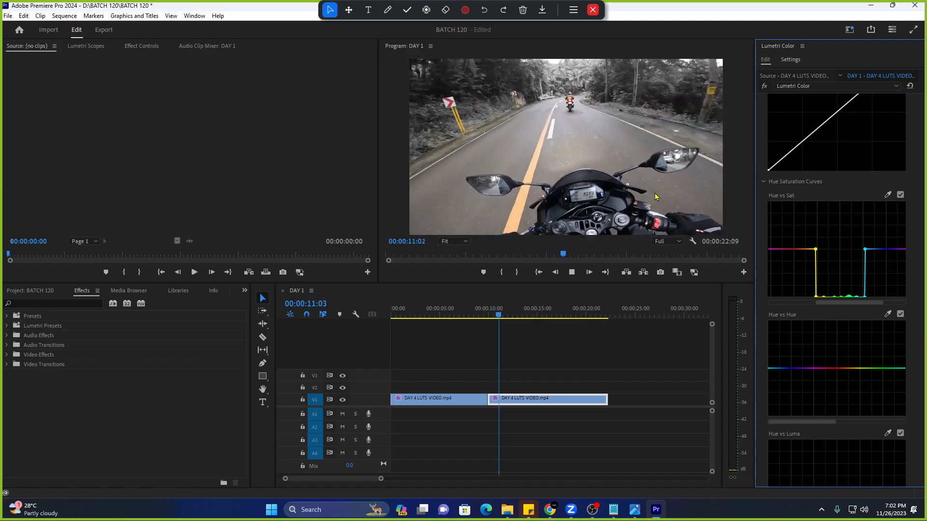
key(space)
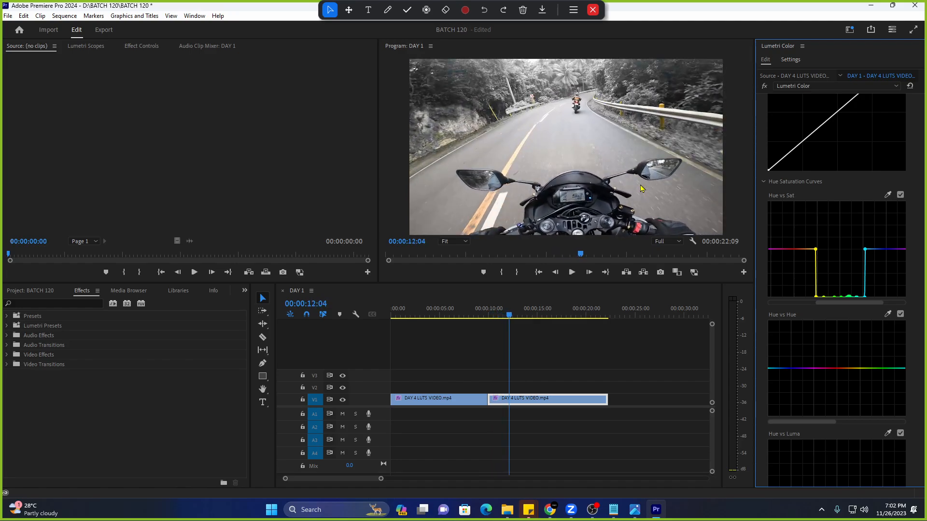
key(space)
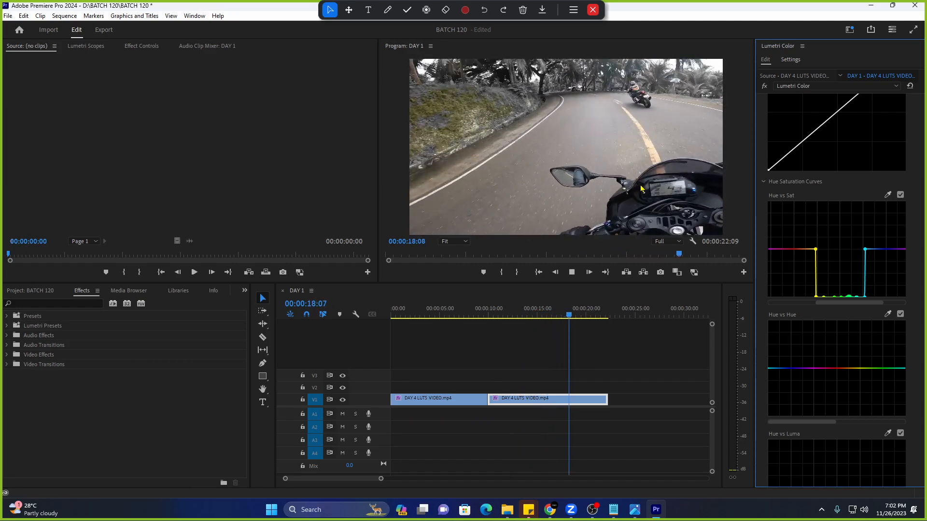
key(space)
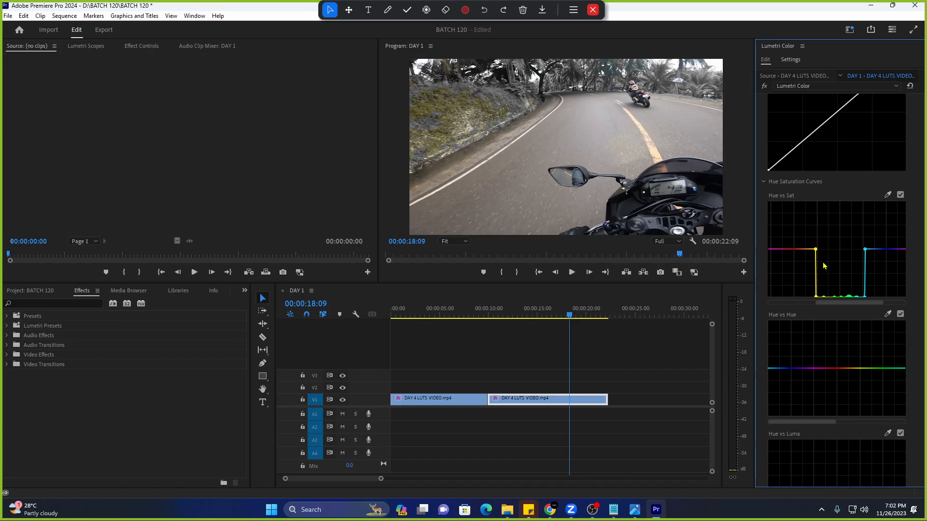
key(Up)
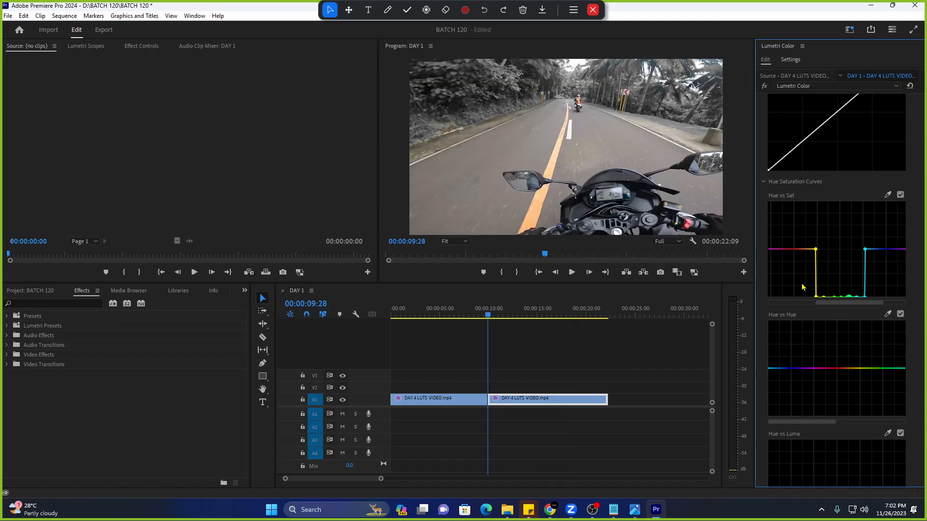
key(space)
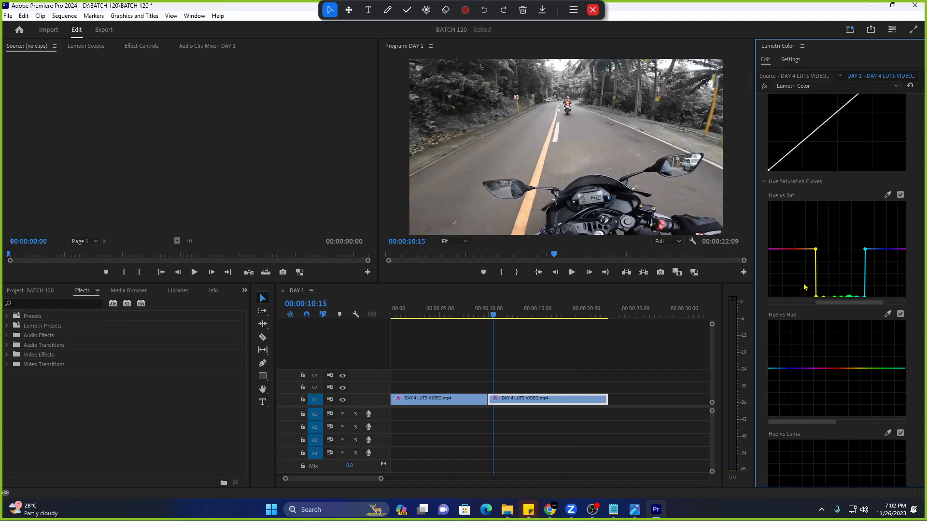
Reset the Hue vs Sat curve, then test and reset the Hue vs Hue curve.
double_click(841, 228)
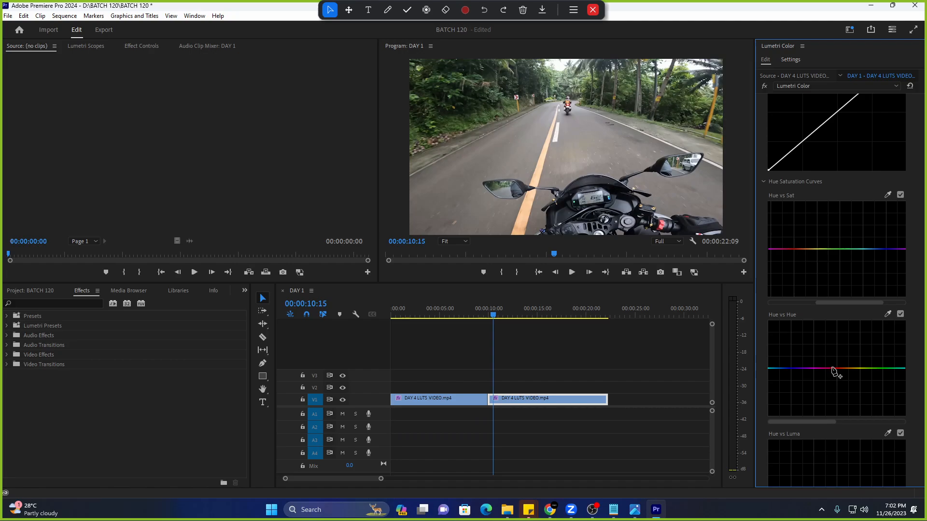
mouse_move(833, 369)
mouse_down()
mouse_move(836, 324)
mouse_move(838, 376)
mouse_move(833, 323)
mouse_move(832, 371)
mouse_up()
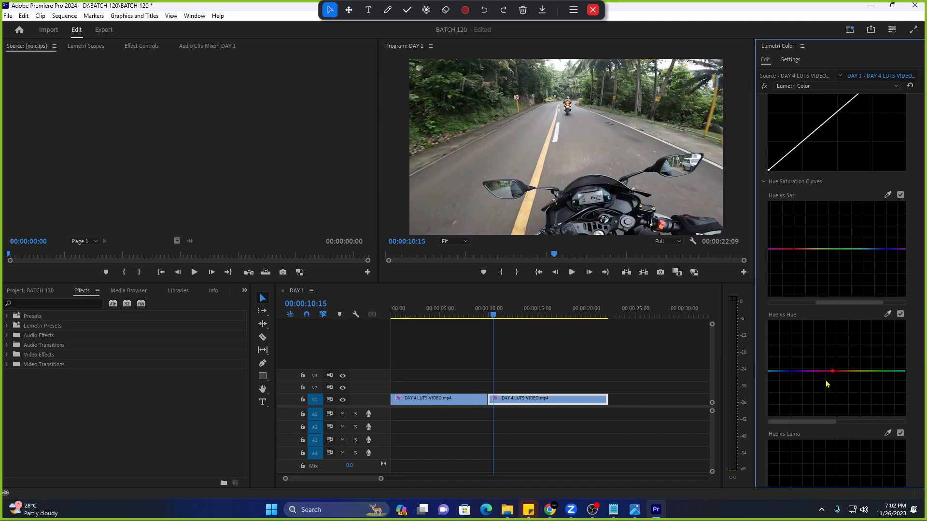
mouse_move(833, 373)
mouse_down()
mouse_move(836, 432)
mouse_move(827, 424)
mouse_move(825, 322)
mouse_move(832, 376)
mouse_move(842, 360)
mouse_up()
double_click(842, 360)
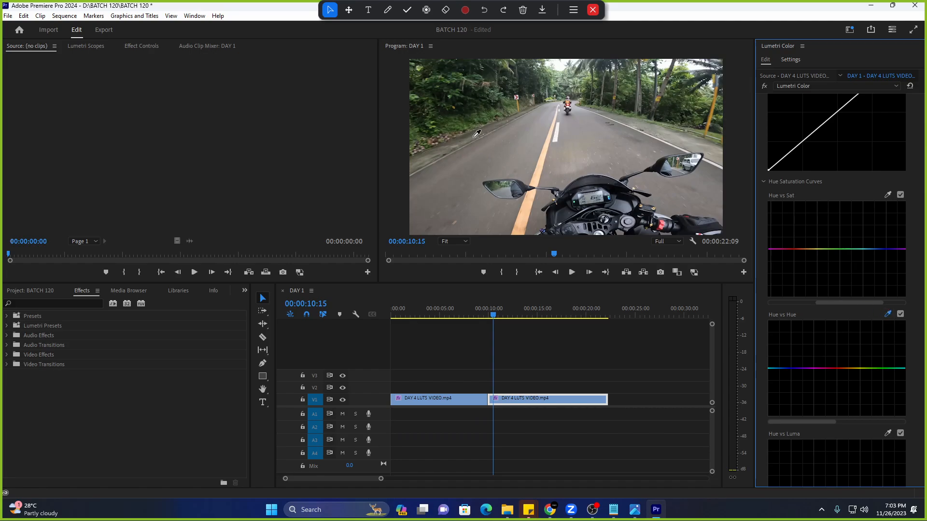
Sample the foliage in Hue vs Hue and lift its green points toward purple.
click(459, 120)
drag(875, 369, 873, 325)
click(887, 315)
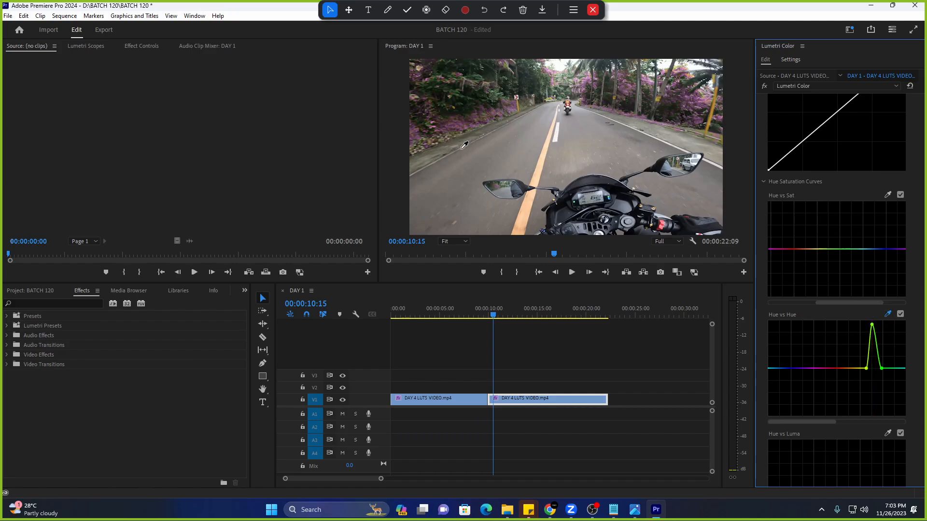
click(449, 74)
drag(881, 368, 879, 329)
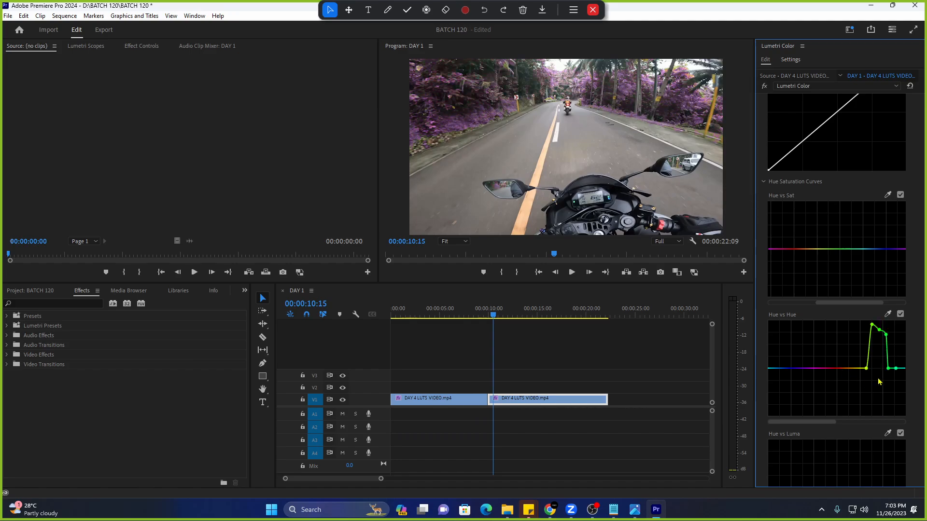
drag(888, 368, 878, 332)
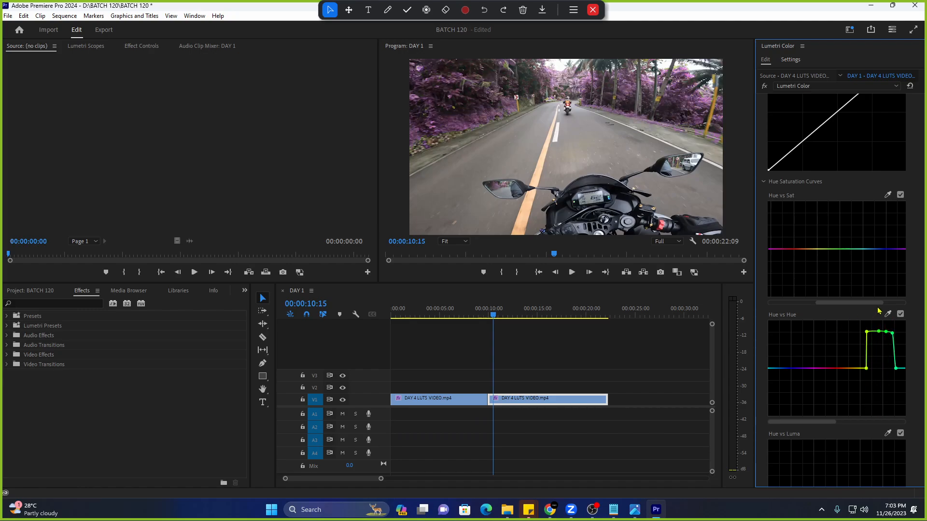
Extend the purple shift to remaining foliage tones and preview the pink-purple greenery.
click(506, 68)
drag(861, 368, 859, 332)
drag(867, 367, 863, 331)
click(889, 313)
drag(896, 368, 902, 333)
key(space)
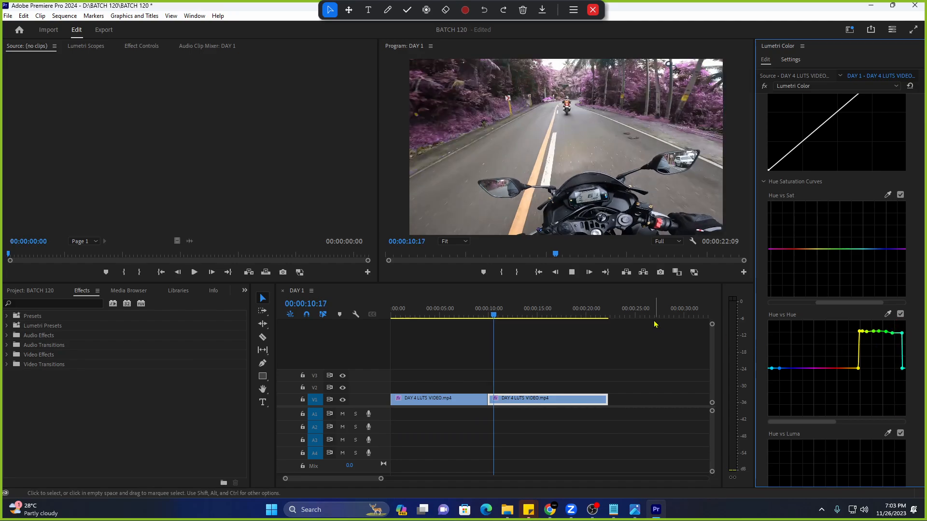
key(space)
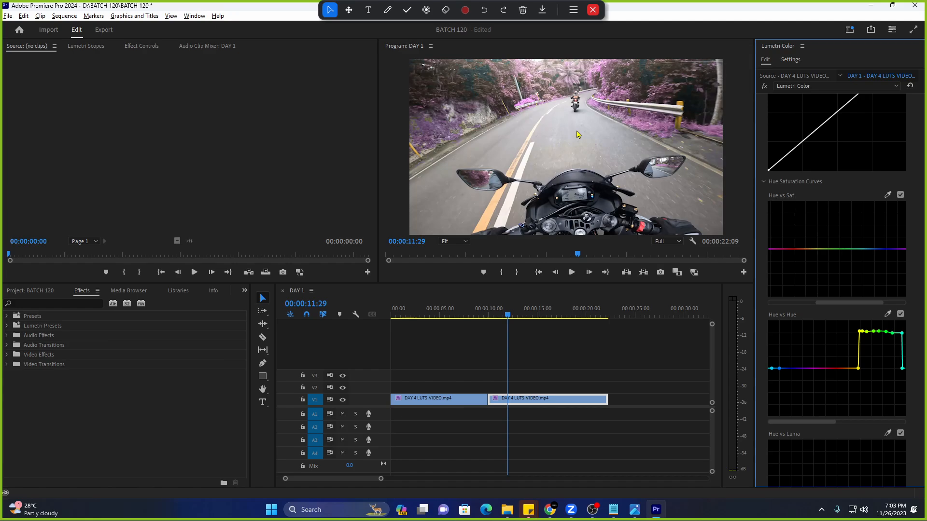
Search YouTube for 'shanti dope behind the scene'.
click(550, 509)
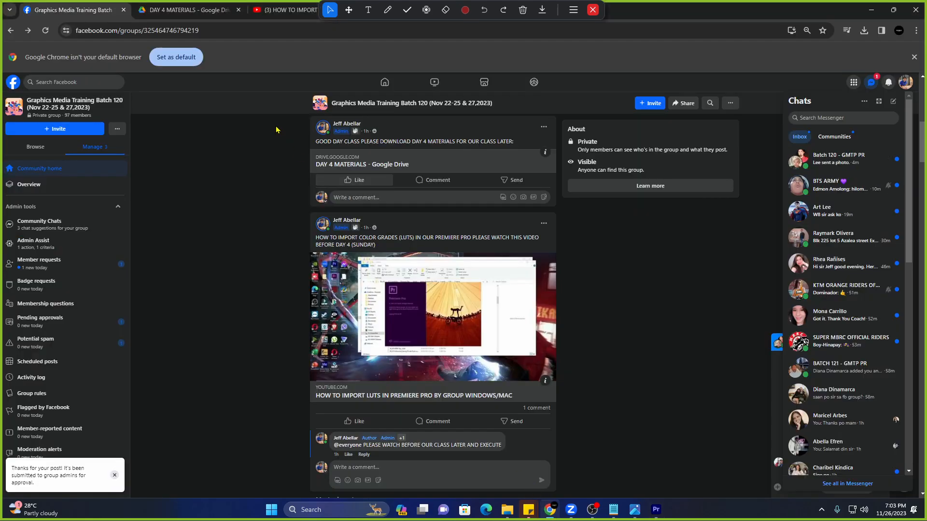
click(277, 13)
click(368, 56)
text(shant)
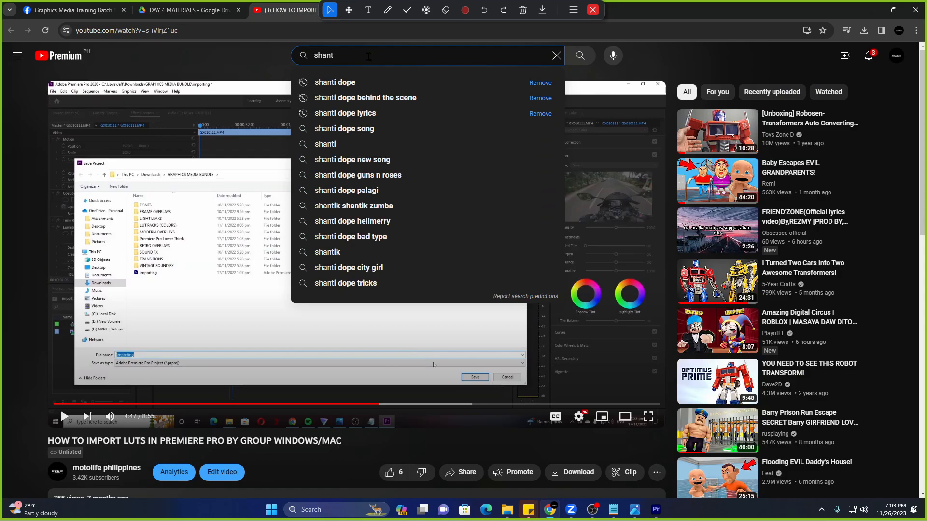
click(366, 98)
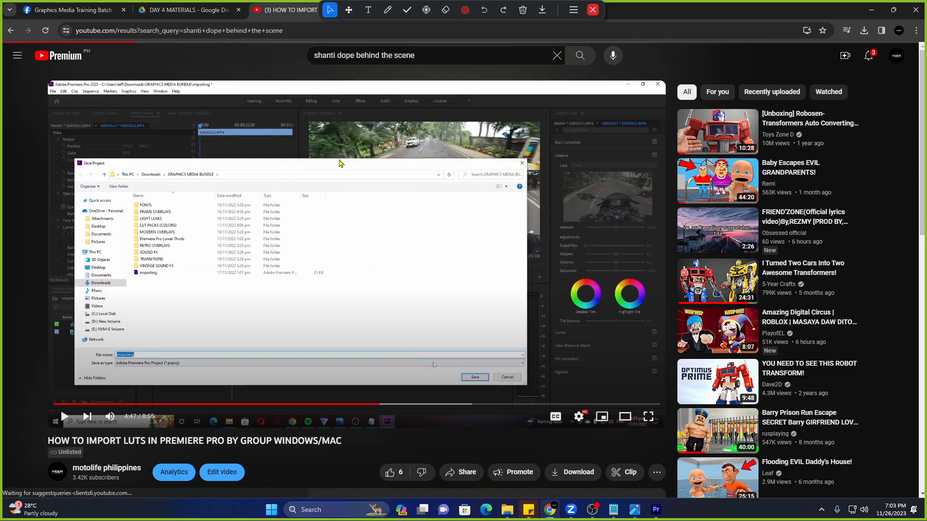
Browse the search results and open the Gloc-9 behind-the-scenes video.
scroll(270, 241, down, 8)
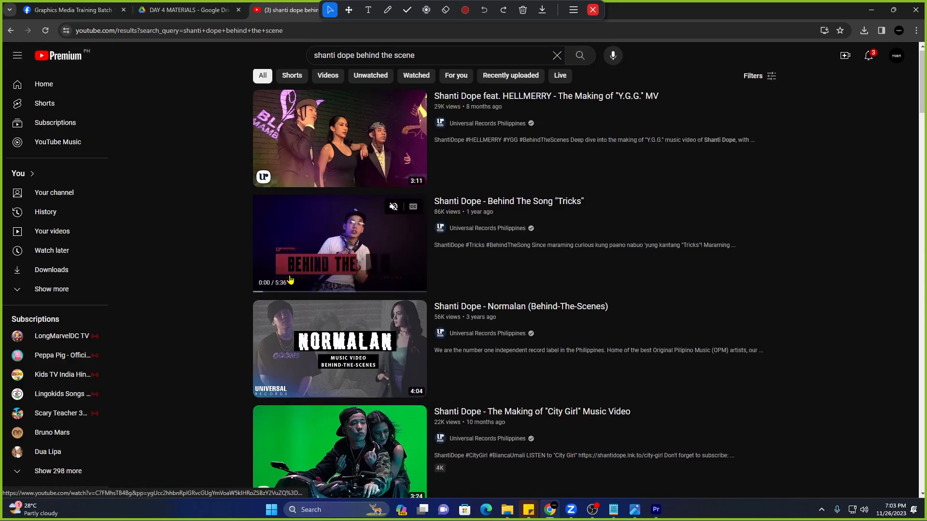
scroll(293, 284, down, 7)
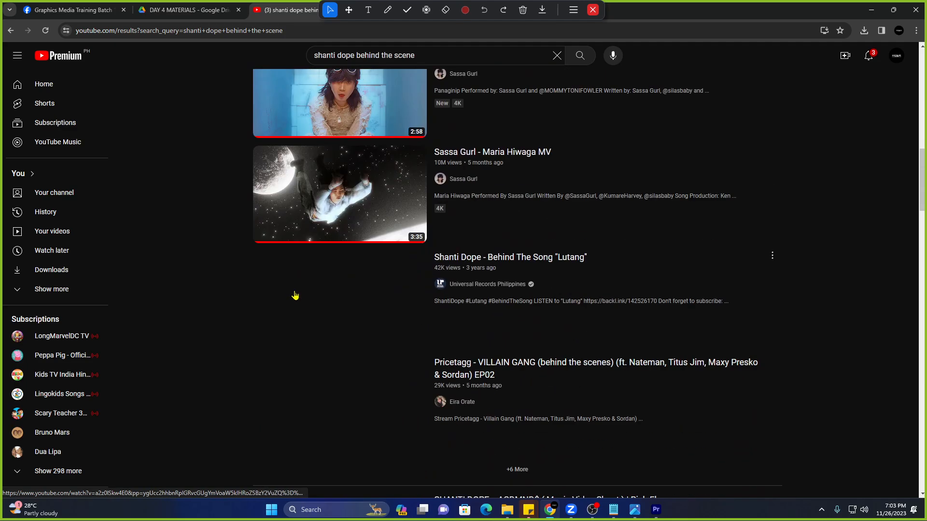
scroll(225, 282, down, 13)
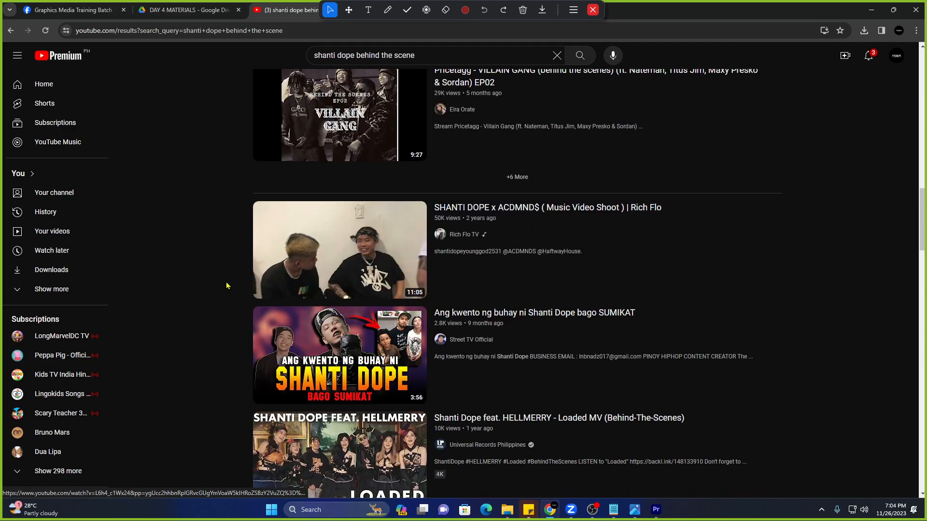
scroll(225, 282, up, 8)
scroll(227, 283, up, 20)
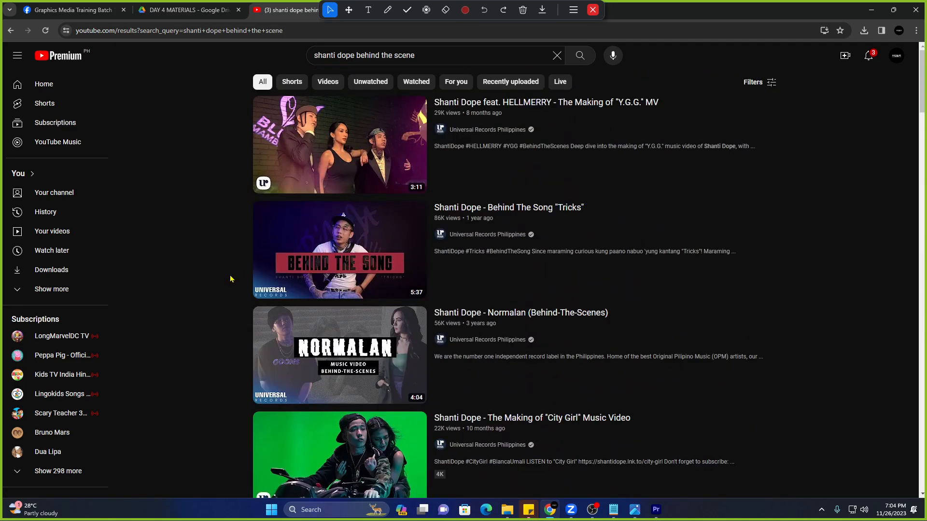
scroll(288, 255, down, 9)
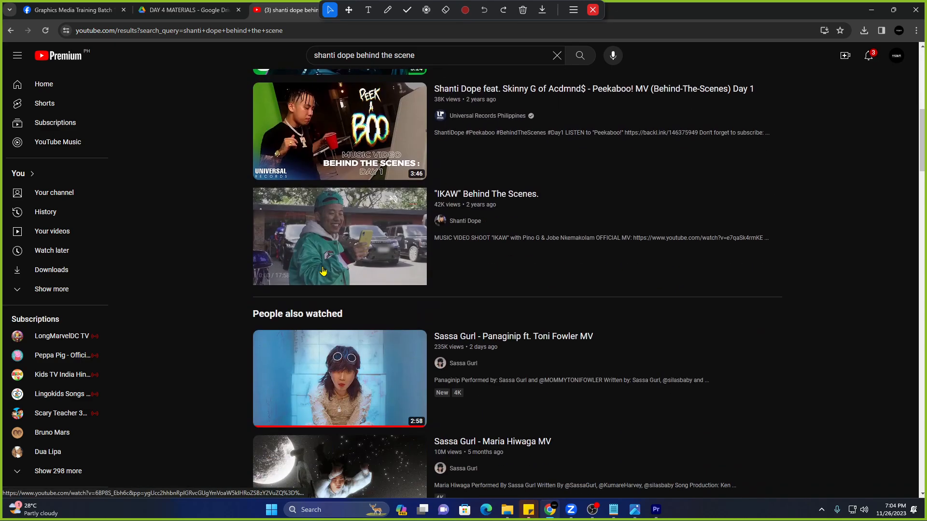
scroll(323, 271, down, 20)
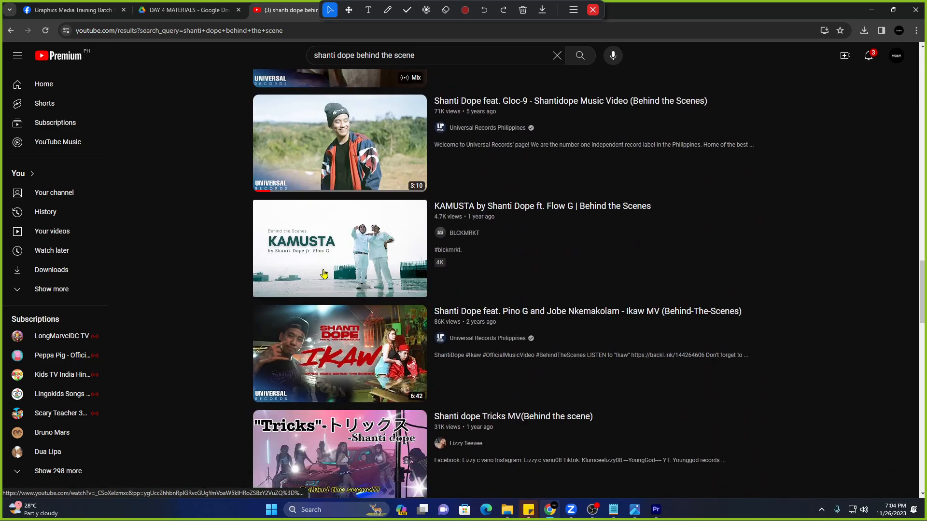
click(321, 152)
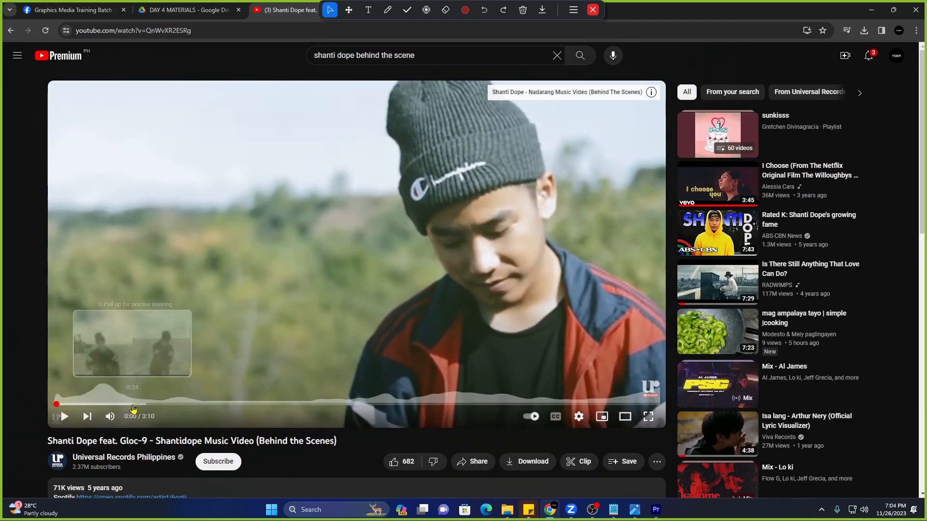
Seek the behind-the-scenes video to its purple-foliage shot at 0:36.
click(130, 404)
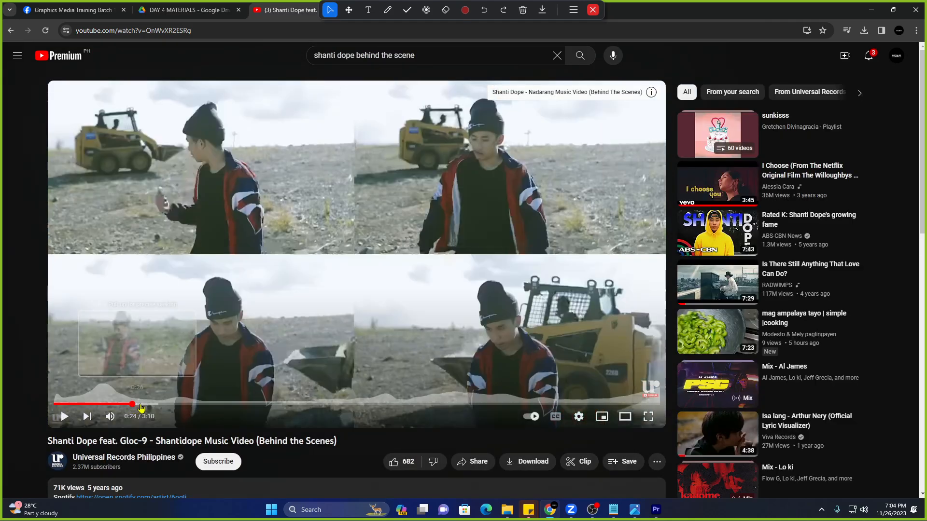
click(173, 405)
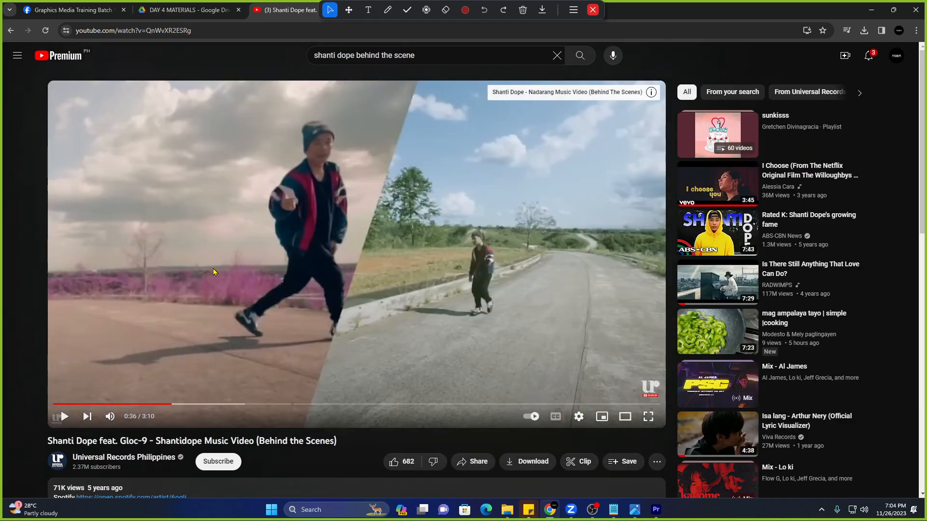
click(198, 291)
click(210, 340)
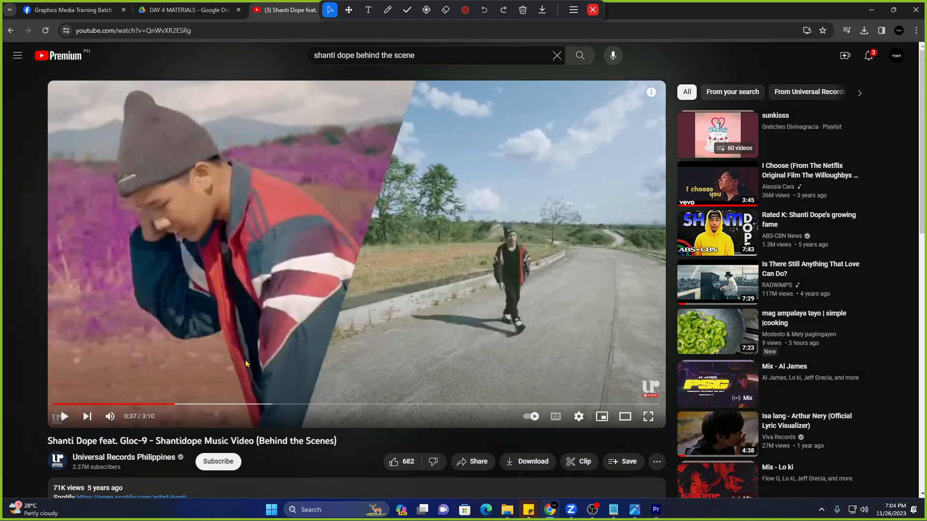
click(225, 407)
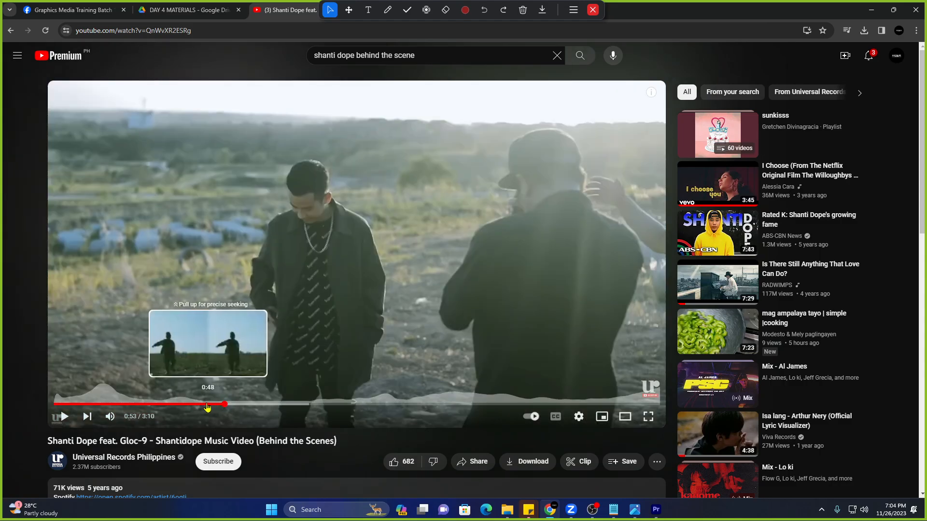
click(206, 406)
mouse_move(188, 406)
mouse_down()
mouse_move(211, 405)
mouse_move(171, 405)
mouse_up()
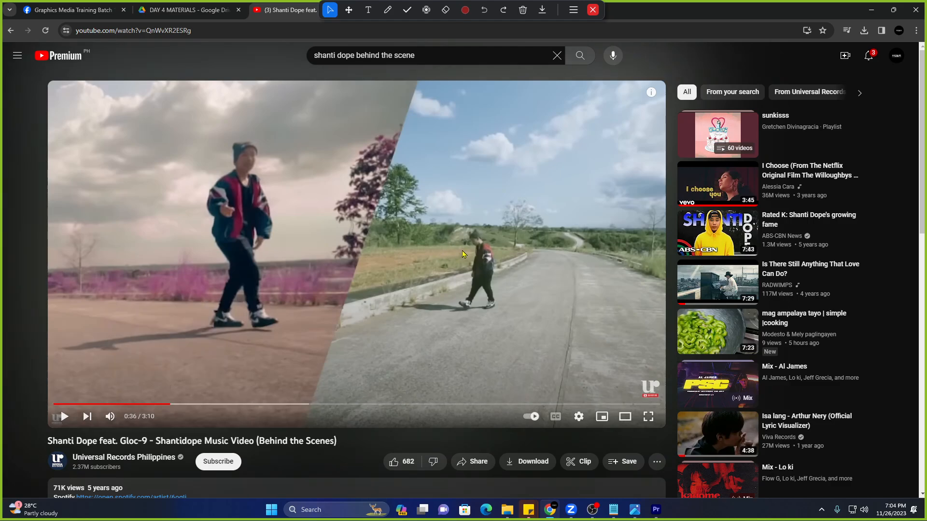
Search 'shanti dope' alone and open the official music video.
drag(423, 55, 360, 57)
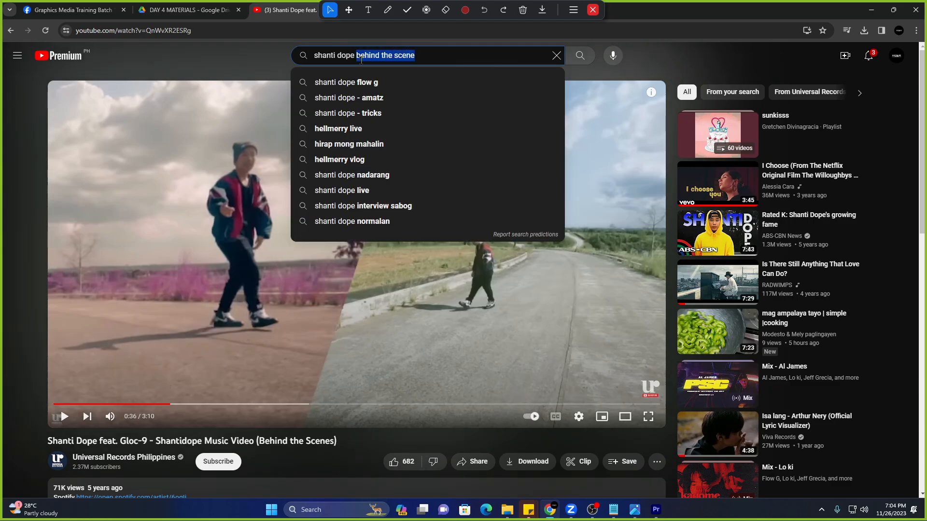
key(BackSpace)
key(Return)
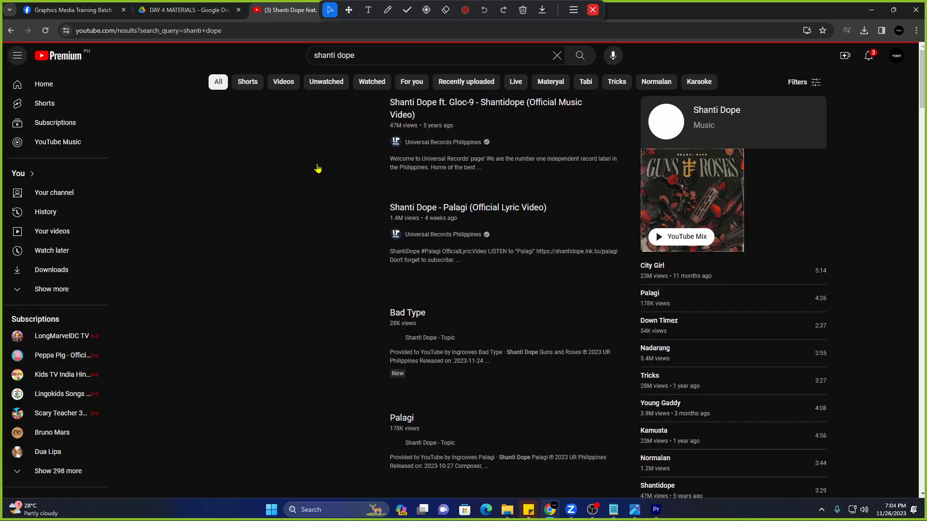
click(327, 148)
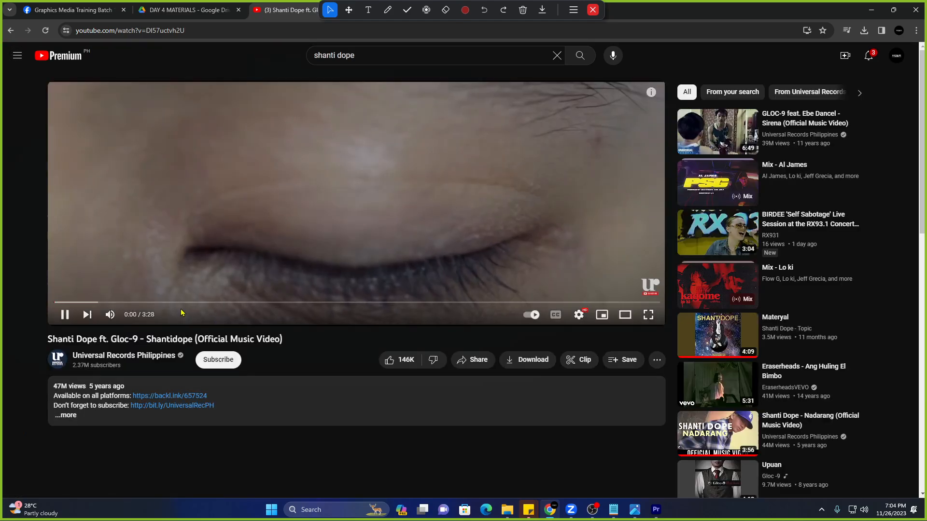
Pause the music video on its purple-foliage road scene, then return to Premiere Pro.
click(164, 302)
click(151, 304)
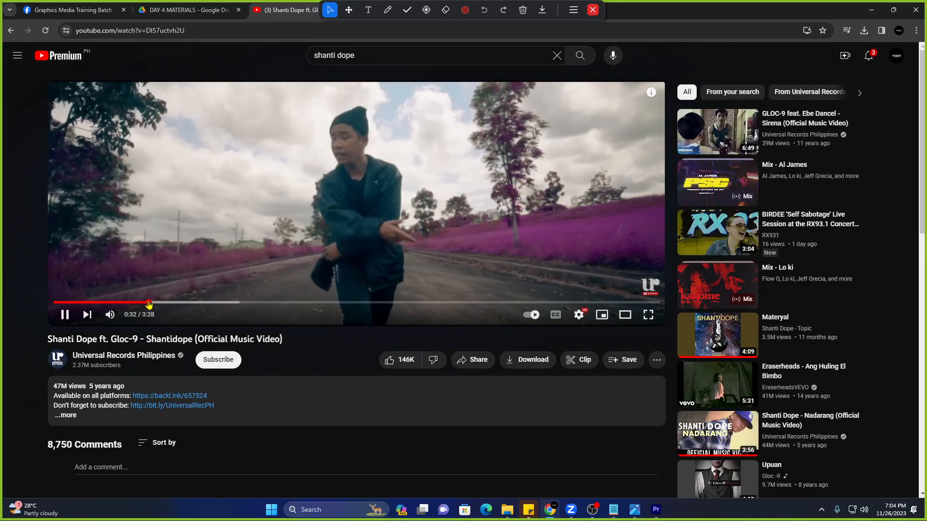
click(188, 248)
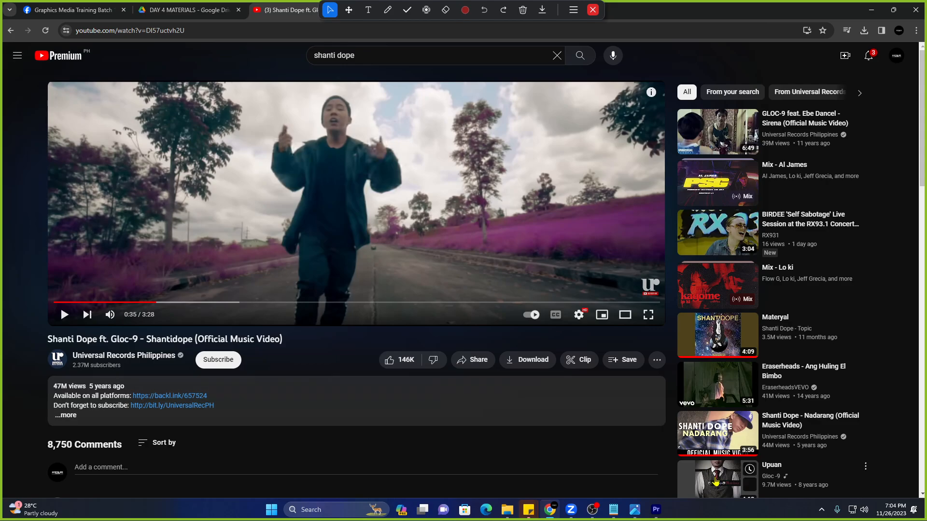
click(656, 510)
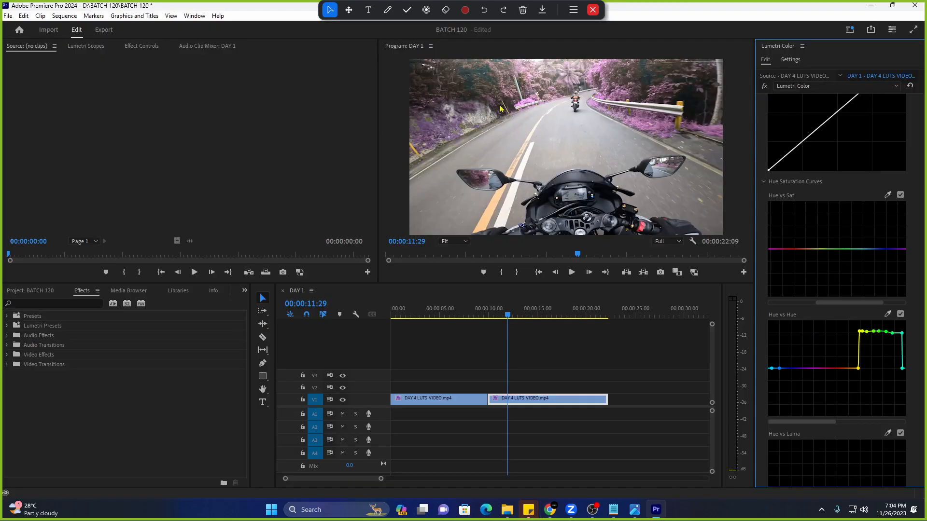
Compare the YouTube reference shot against the Premiere Pro edit, switching back and forth.
key(alt+Tab)
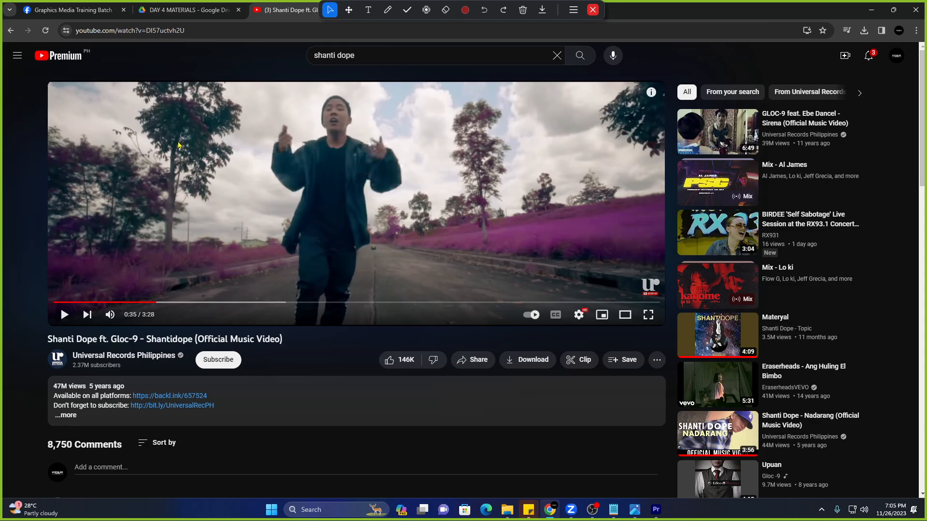
click(254, 236)
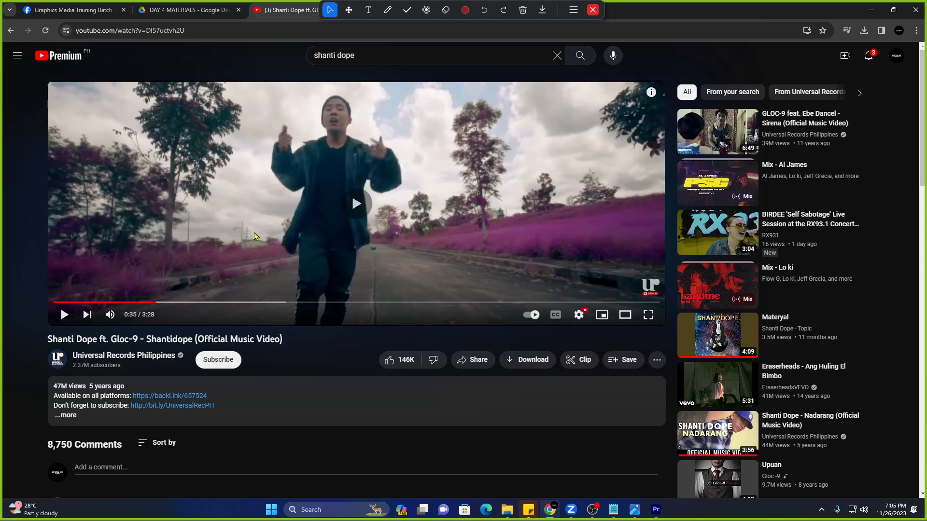
click(254, 236)
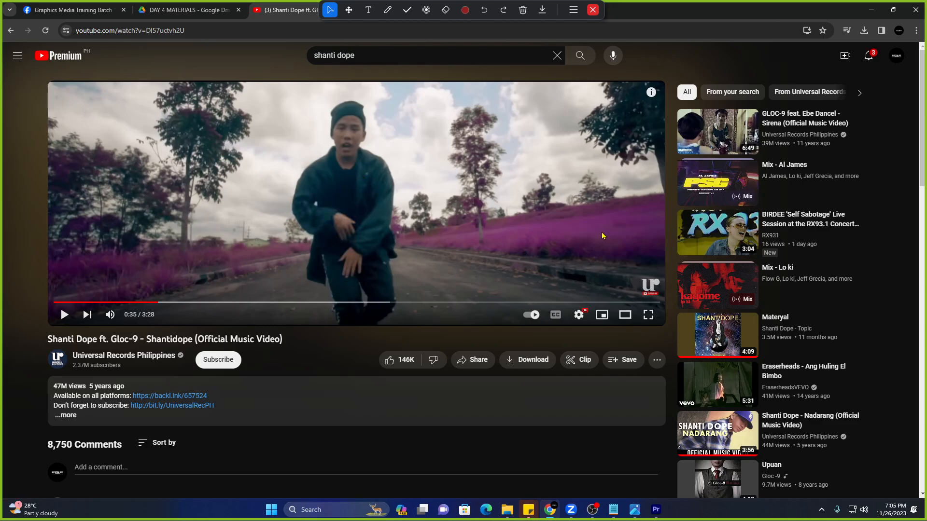
key(alt+Tab)
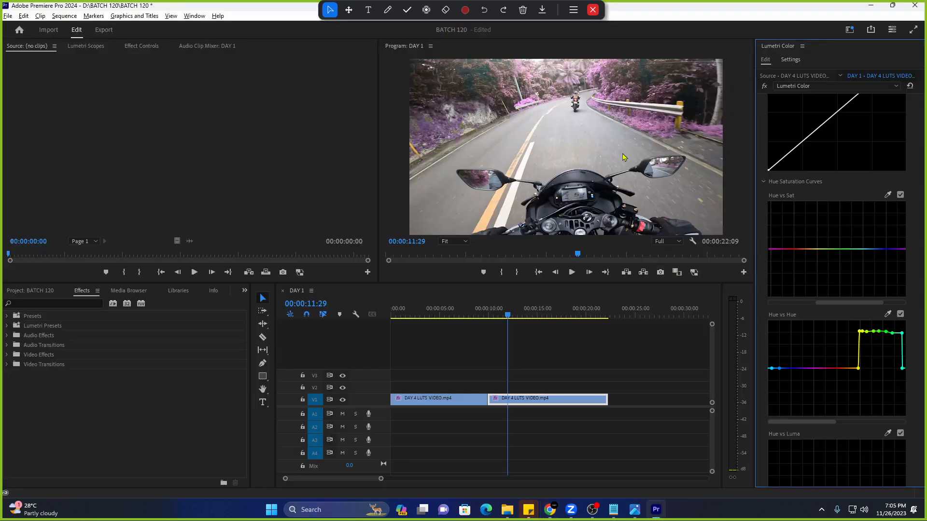
key(alt+Tab)
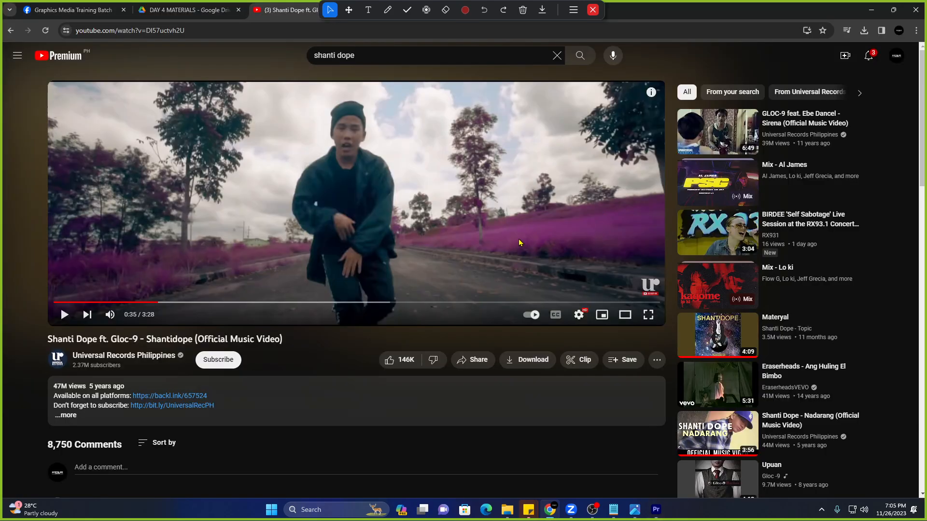
key(alt+Tab)
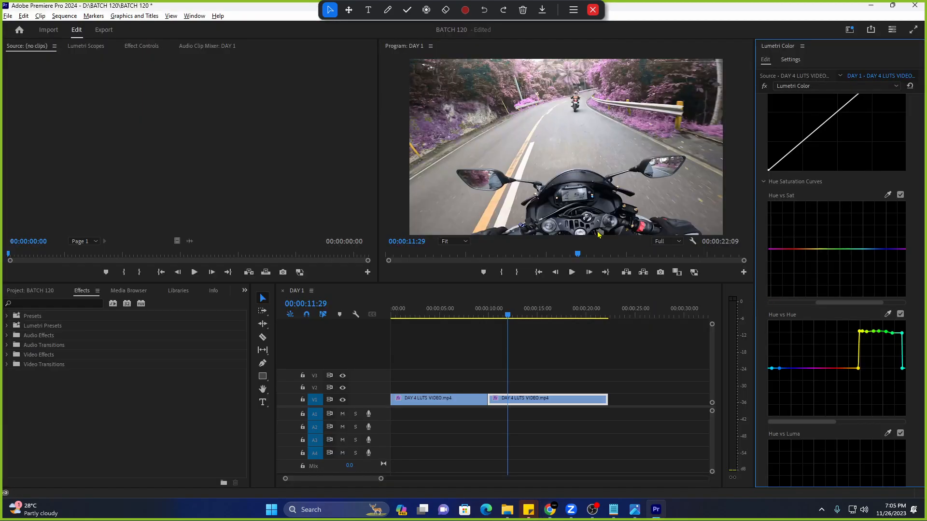
key(alt+Tab)
key(alt+Tab)
Play the sequence from the edit point, then reset the Hue vs Hue curve to flat.
key(space)
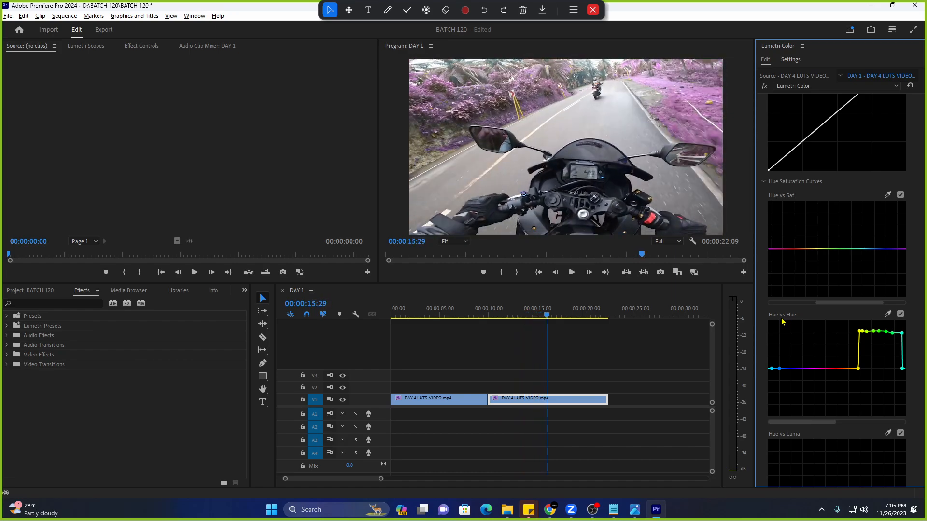
key(Up)
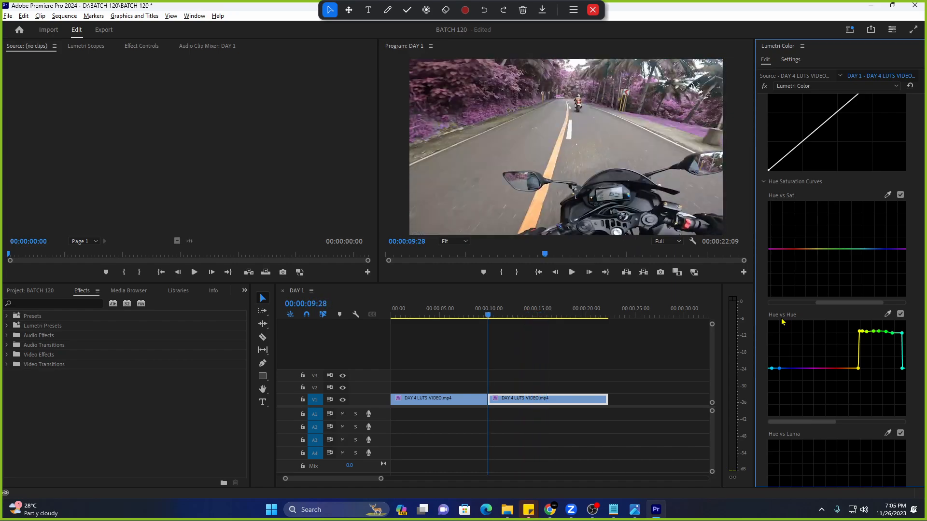
key(space)
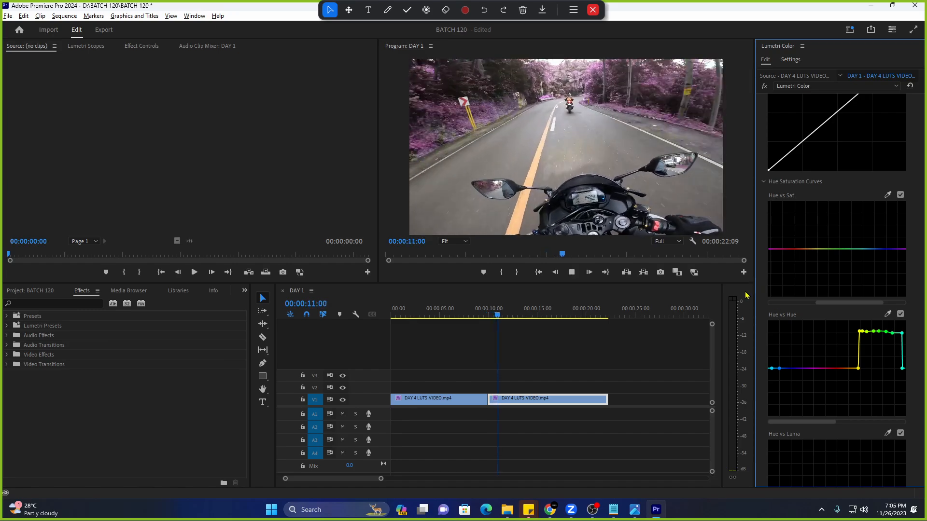
key(space)
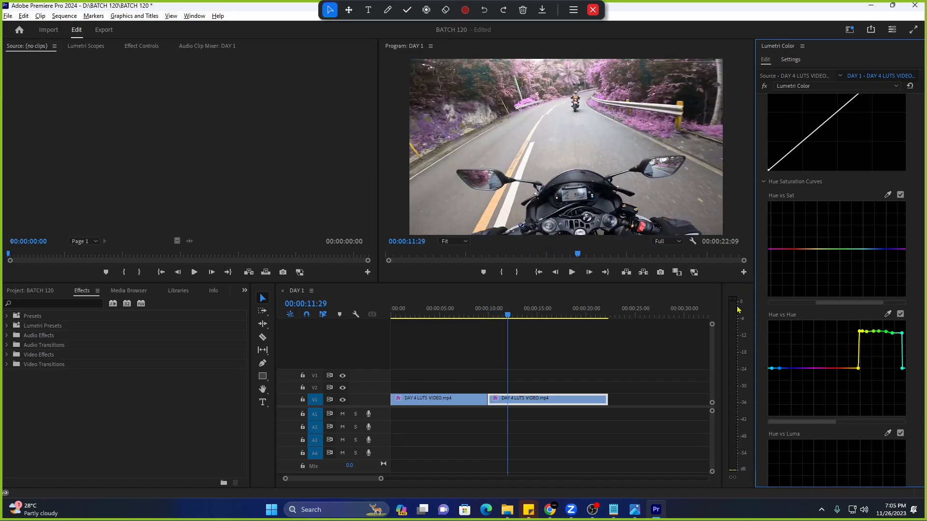
double_click(799, 339)
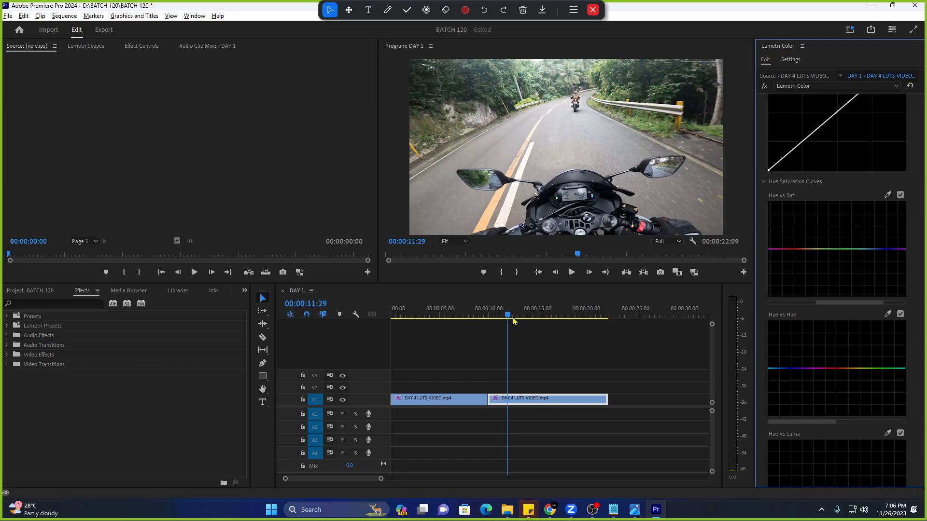
Scrub the DAY 1 sequence, then delete both DAY 4 LUTS VIDEO clips from V1.
drag(508, 315, 481, 328)
drag(541, 319, 462, 319)
drag(459, 372, 538, 397)
key(Delete)
click(30, 291)
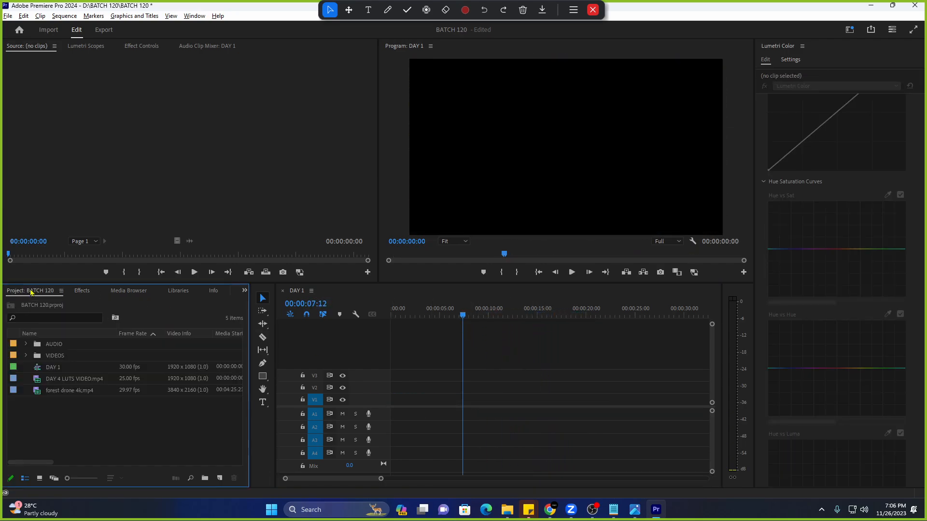
Browse the Import window to D:\BATCH 118, close it unused, and return the playhead to start.
double_click(88, 398)
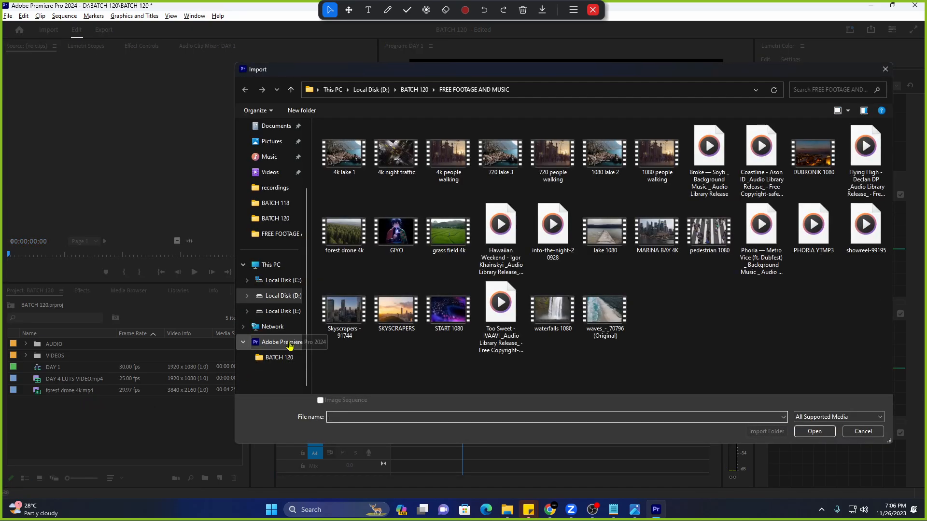
click(291, 296)
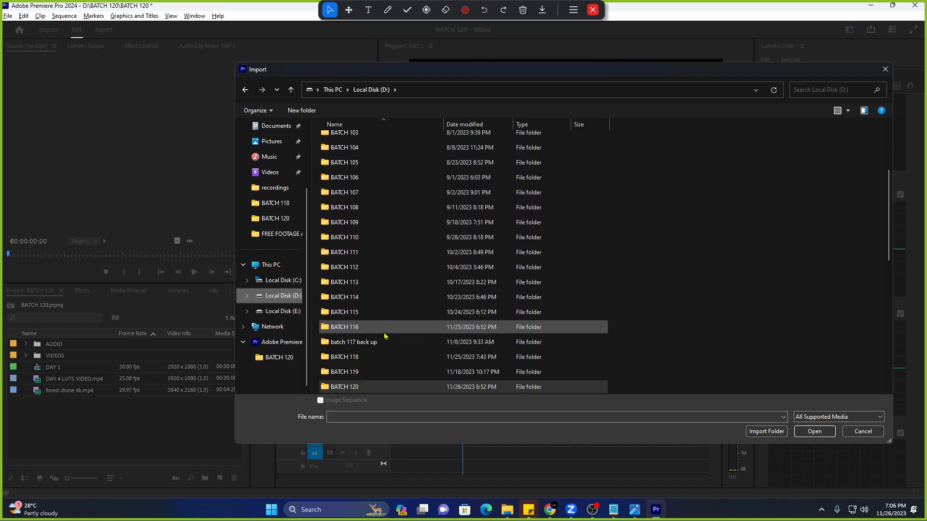
double_click(384, 363)
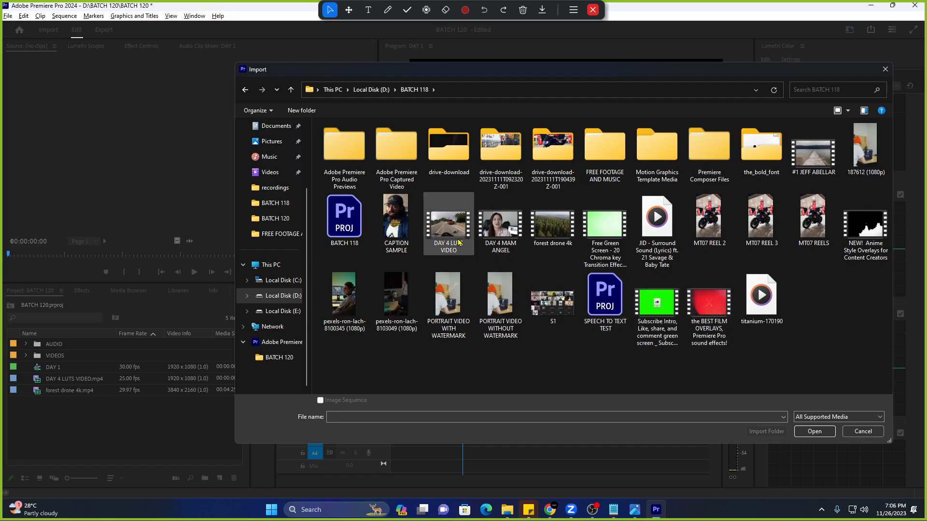
click(886, 70)
click(353, 318)
key(Home)
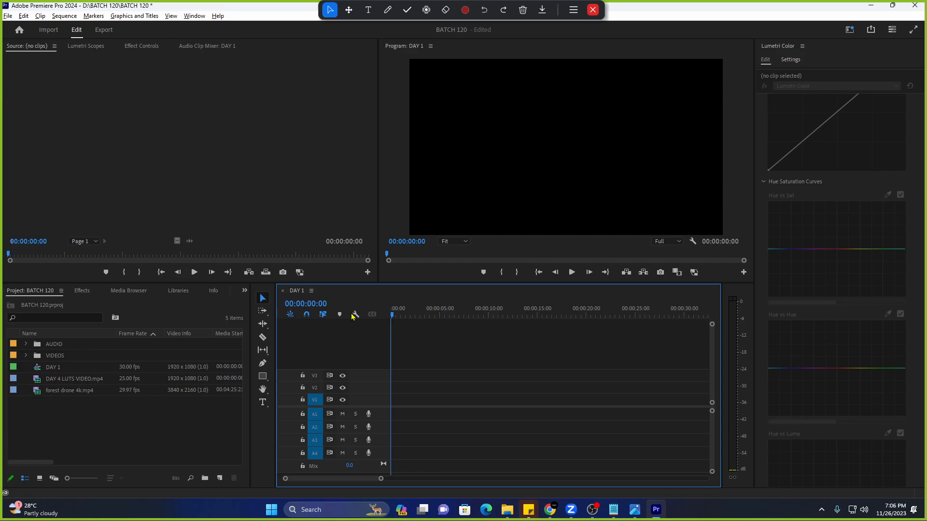
Place only the video of DAY 4 LUTS VIDEO.mp4 on V1 and play it from the start.
click(143, 409)
click(96, 380)
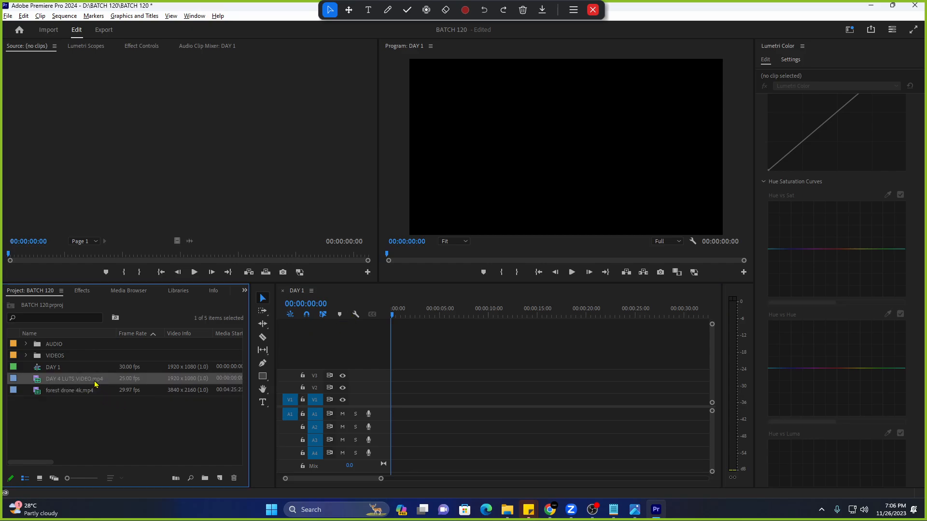
double_click(14, 381)
scroll(854, 264, up, 3)
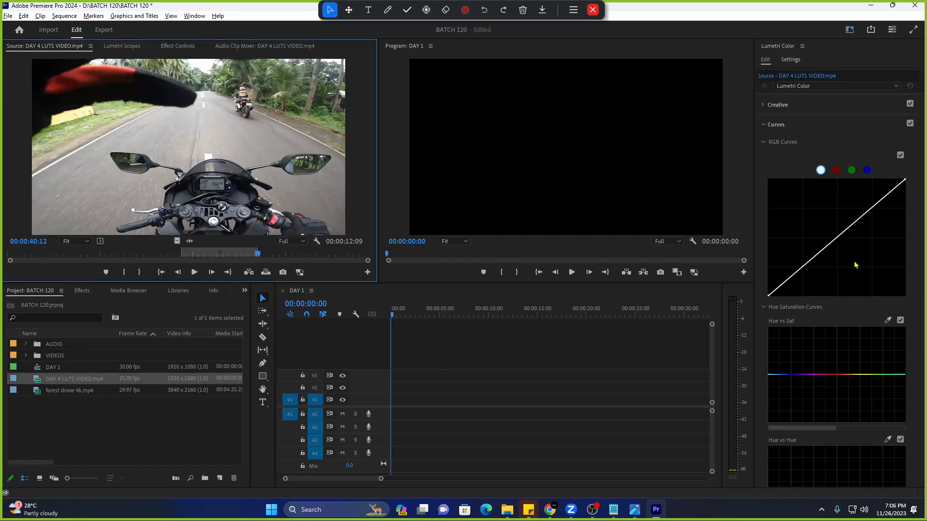
scroll(900, 341, up, 1)
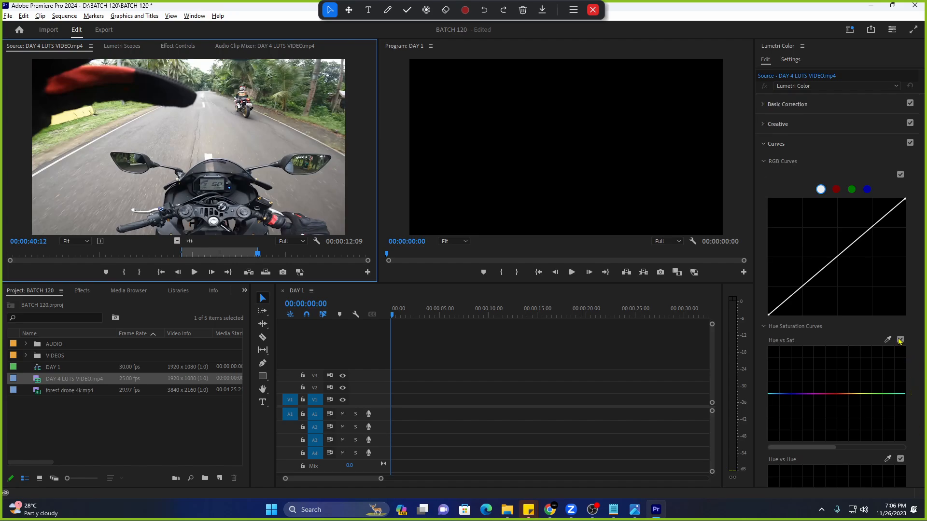
click(801, 145)
drag(177, 241, 387, 405)
click(764, 104)
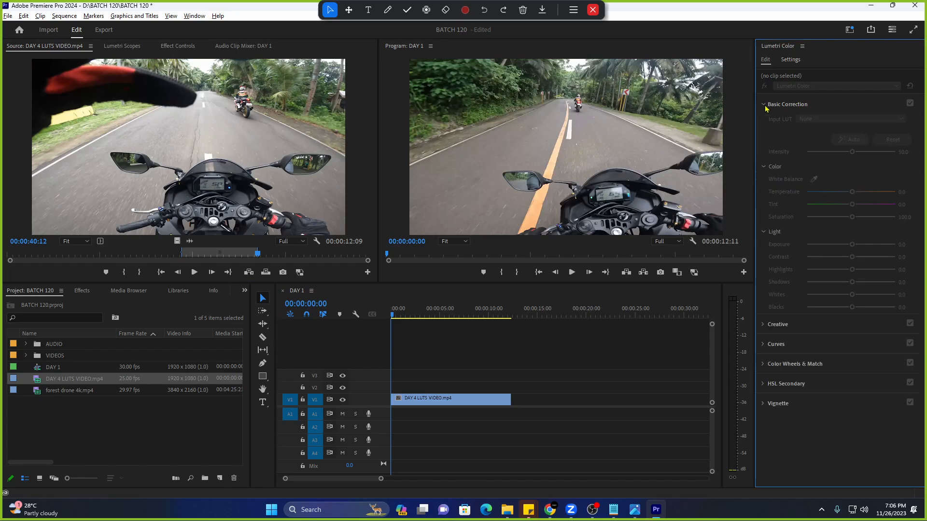
click(490, 402)
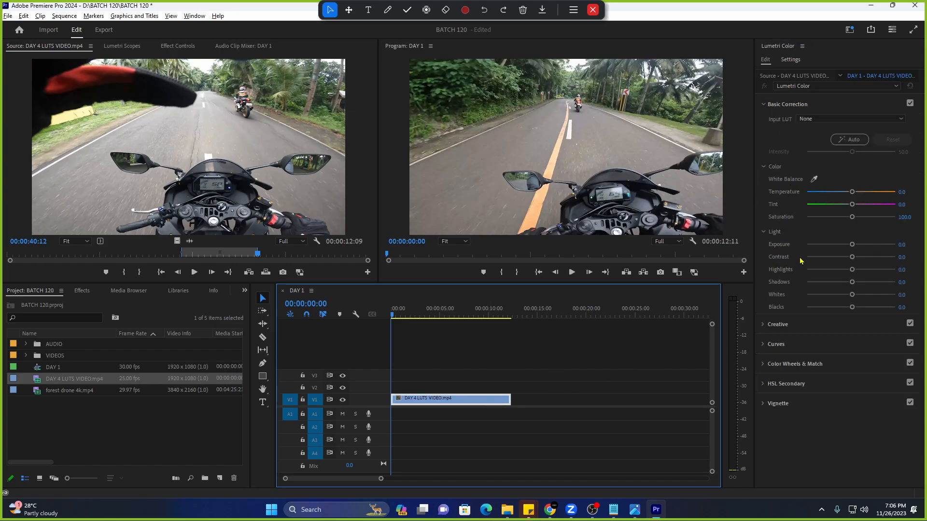
key(space)
key(space)
click(764, 105)
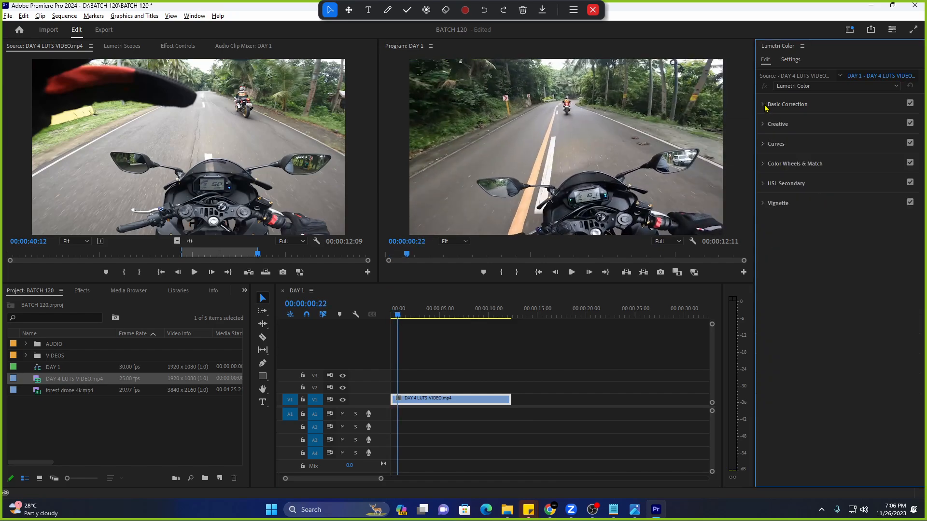
Apply the 4E_1 Hollywood_Harry Potter II Creative look to the road clip.
click(764, 126)
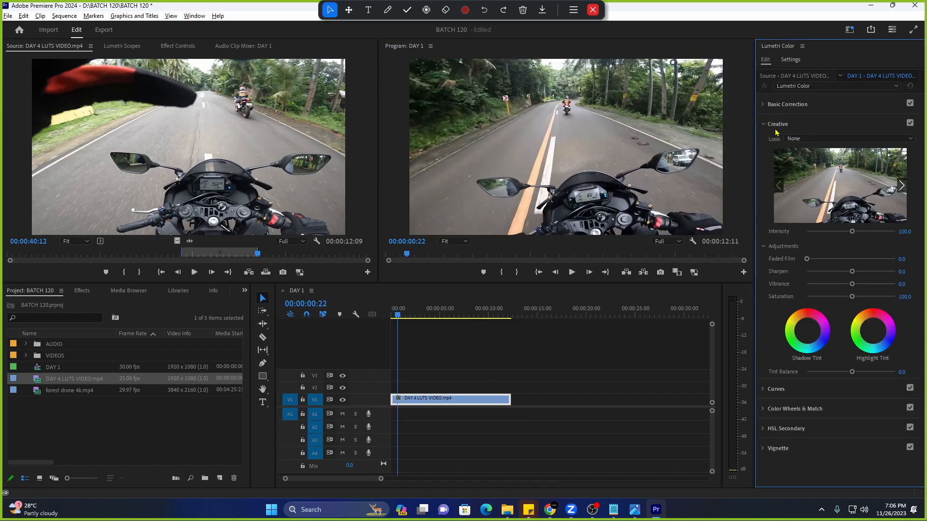
click(801, 139)
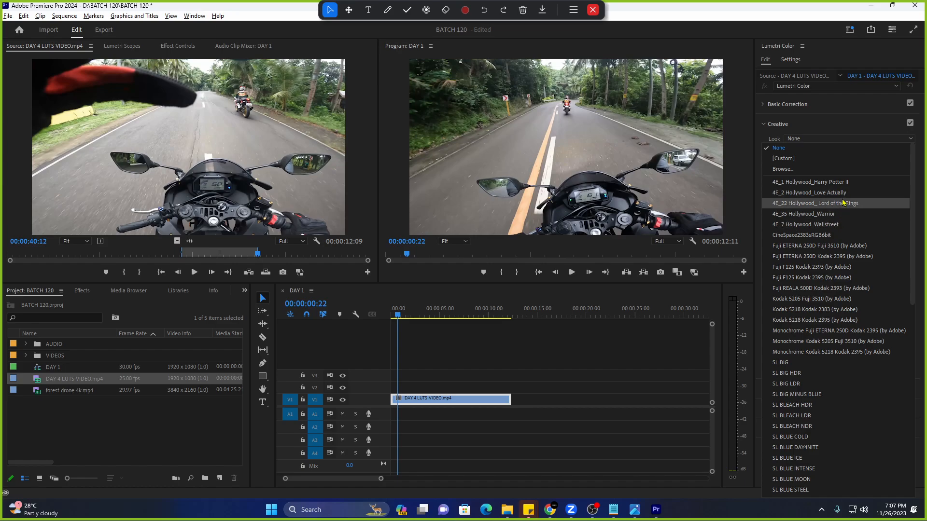
click(797, 123)
click(786, 127)
click(786, 129)
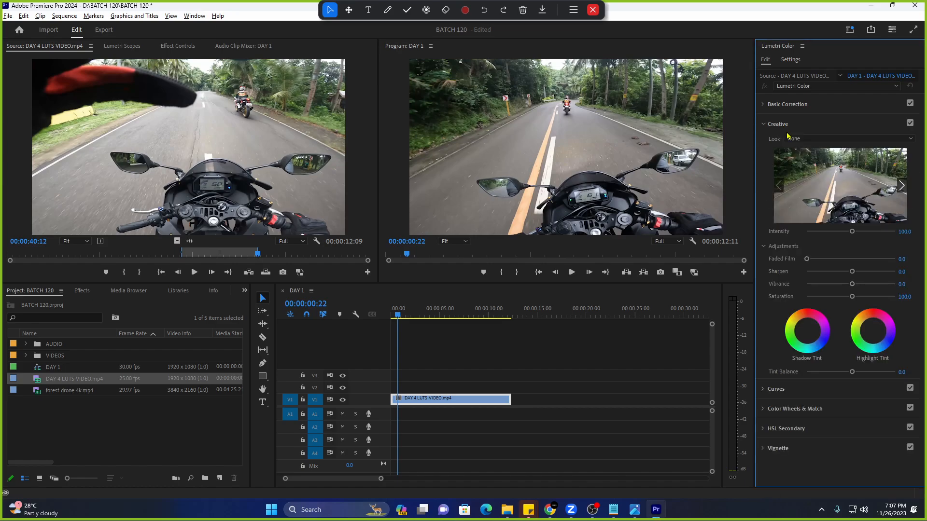
click(802, 138)
click(803, 186)
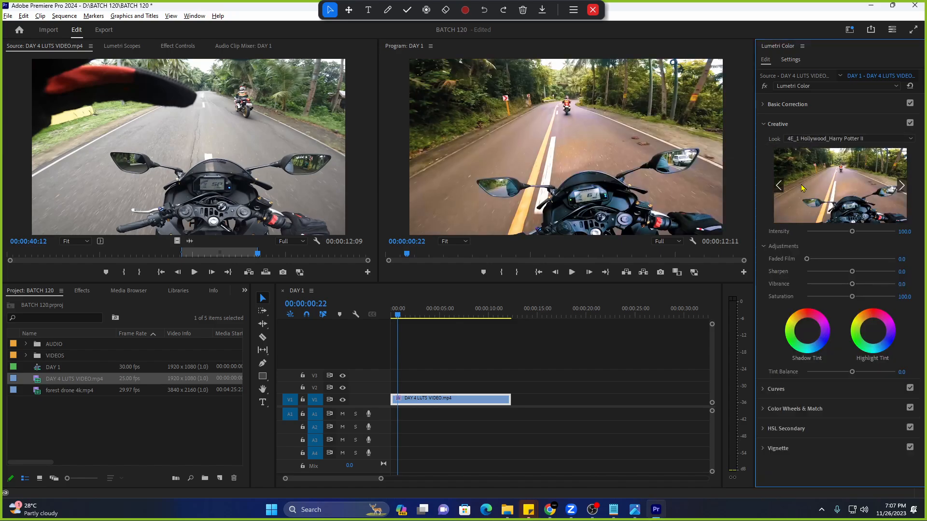
Set the Creative look back to None and show the Curves controls.
click(797, 139)
scroll(792, 150, up, 2)
click(790, 147)
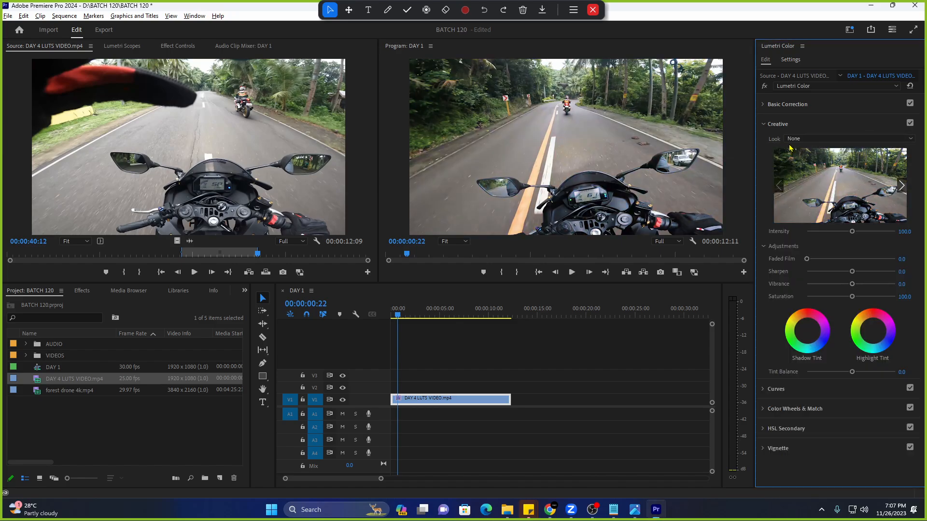
click(792, 125)
click(788, 145)
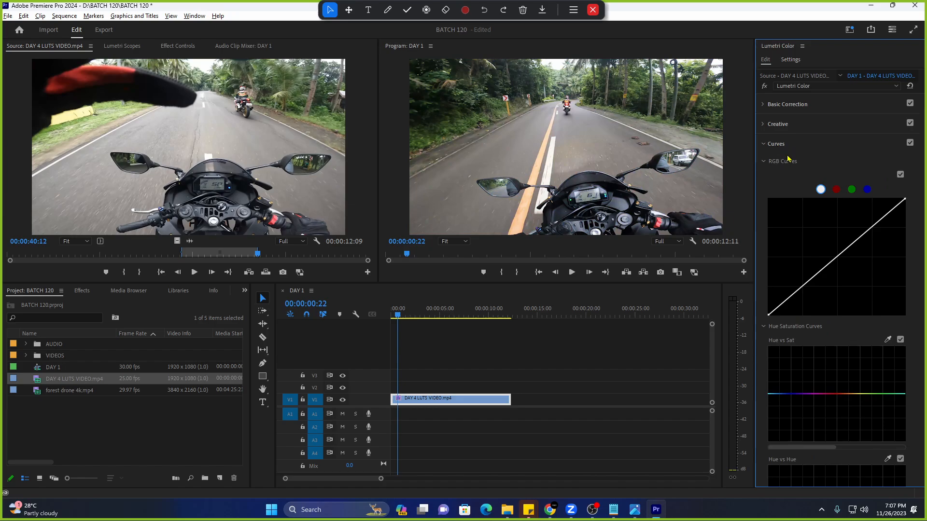
Add and drag a point on the Hue vs Luma curve, then play the sequence to check it.
scroll(788, 159, down, 5)
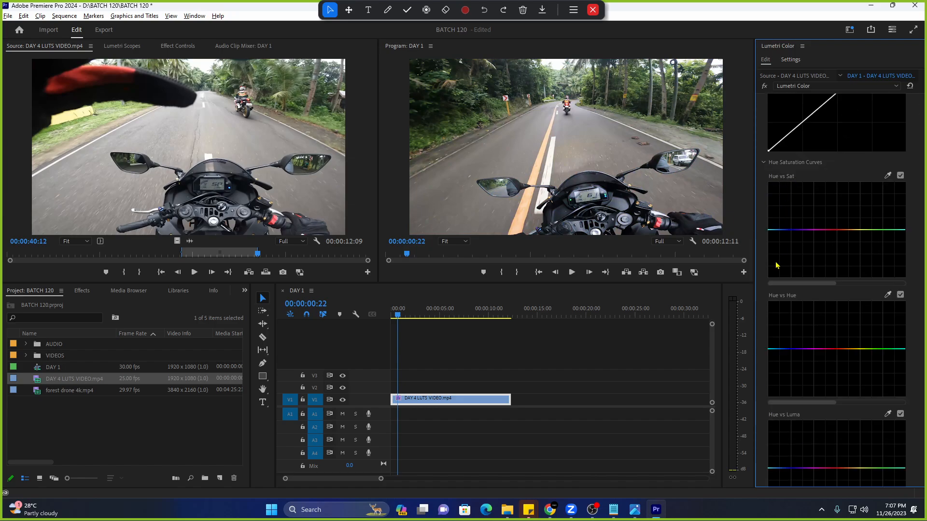
scroll(822, 364, down, 2)
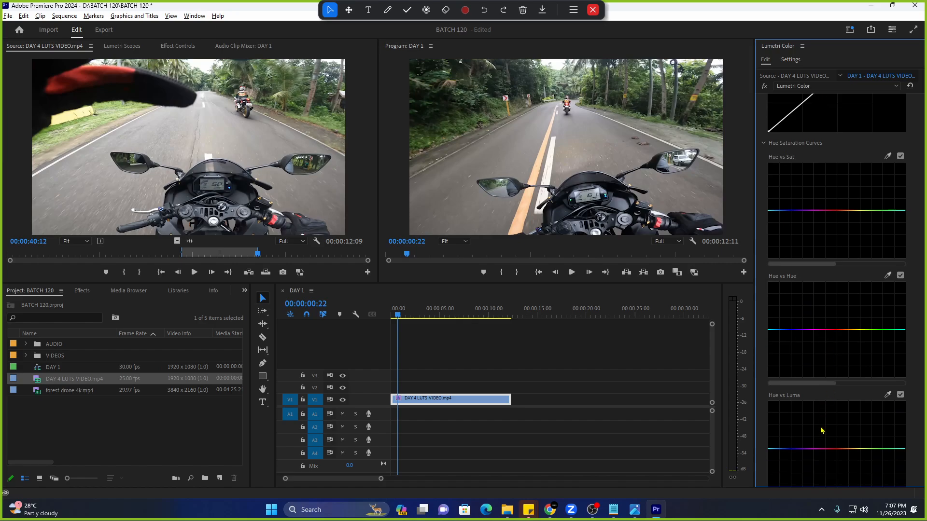
click(831, 407)
drag(831, 407, 831, 428)
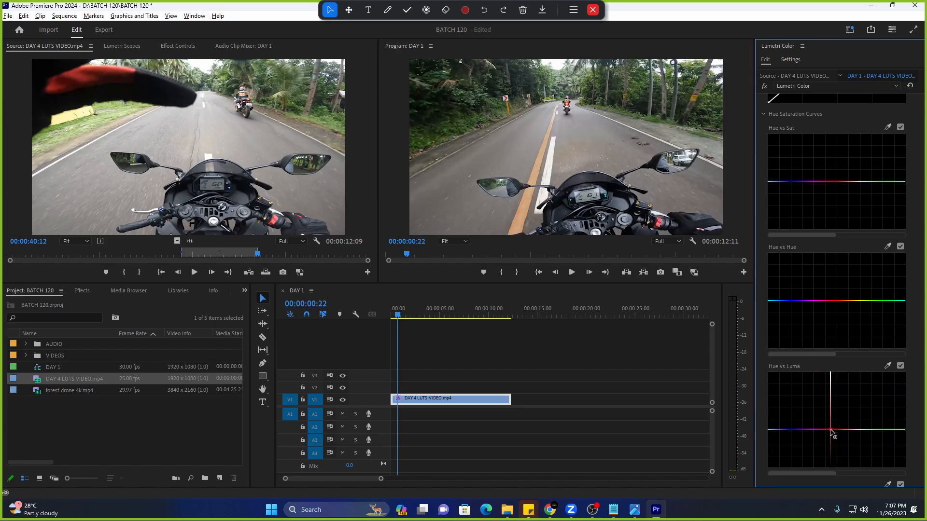
scroll(814, 404, down, 2)
scroll(814, 405, up, 4)
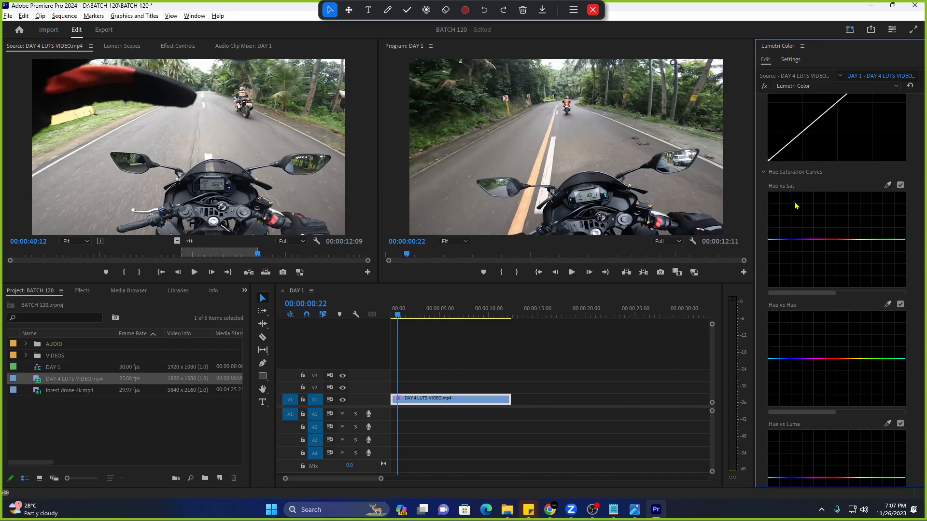
key(space)
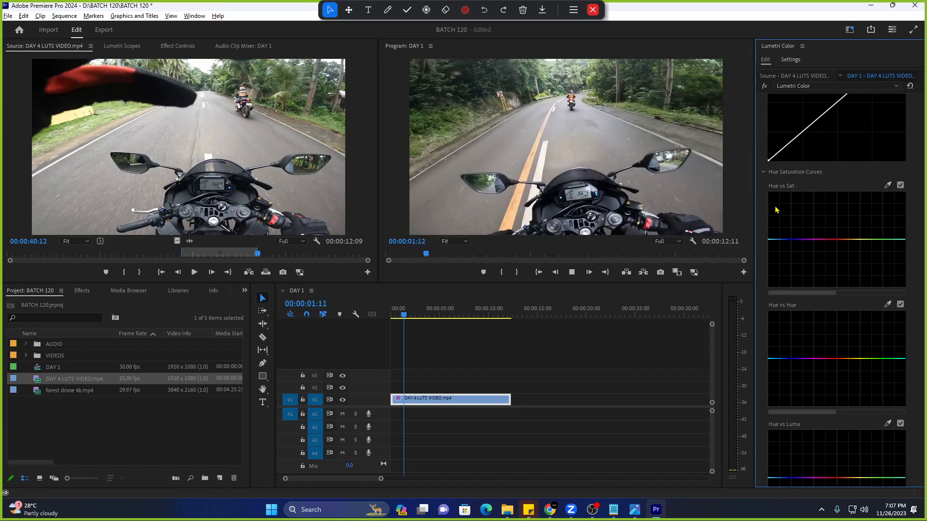
key(space)
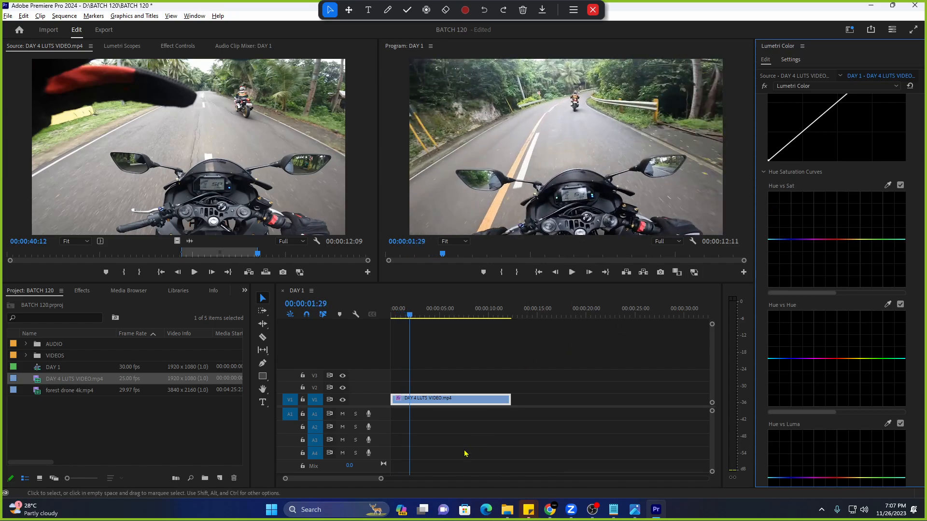
Select all text in the DAY 5 BATCH 114 TIMESTAMP sticky note, then bring up the browser.
mouse_move(529, 512)
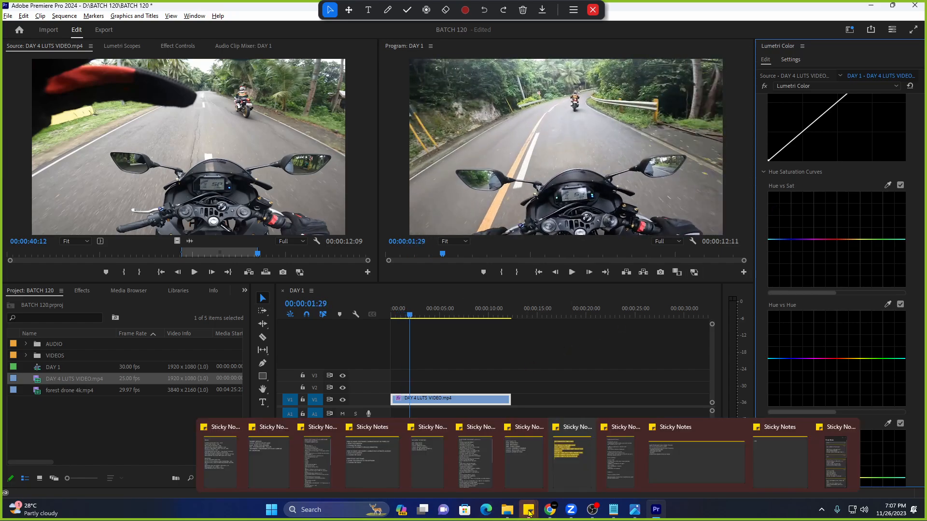
click(427, 481)
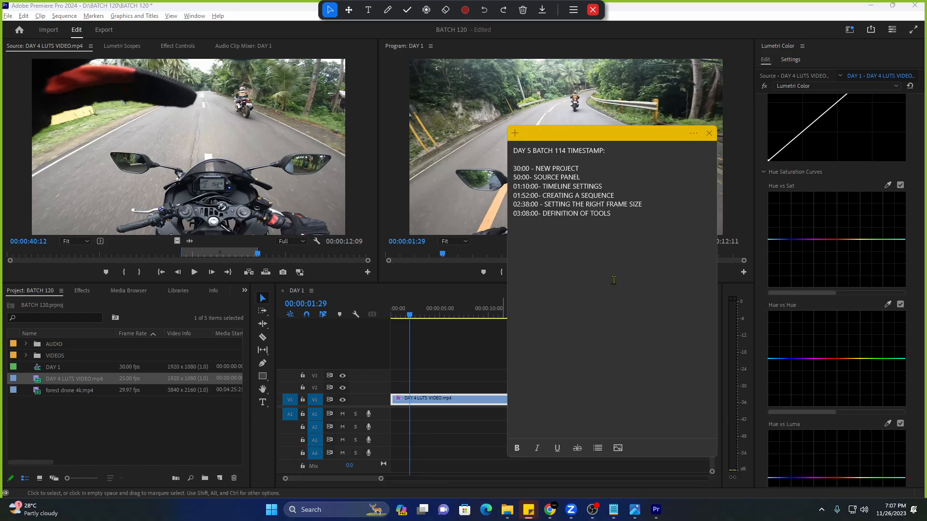
key(ctrl+a)
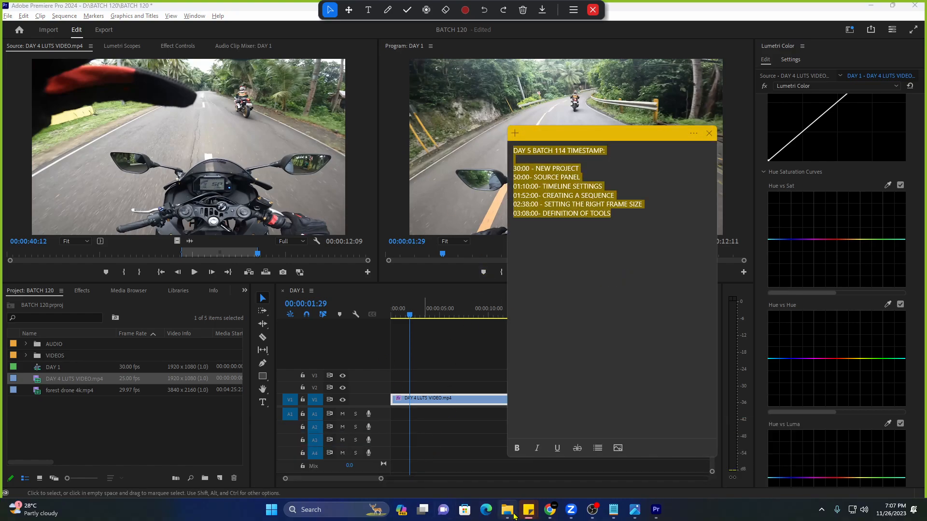
click(617, 453)
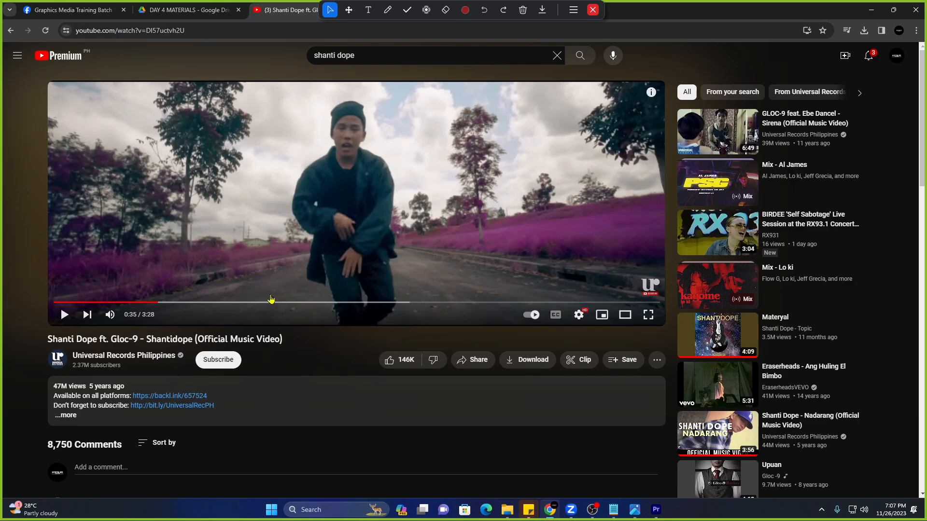
Scroll the Graphics Media Training Batch 120 Facebook group feed, then minimize the browser.
click(83, 17)
scroll(241, 238, up, 10)
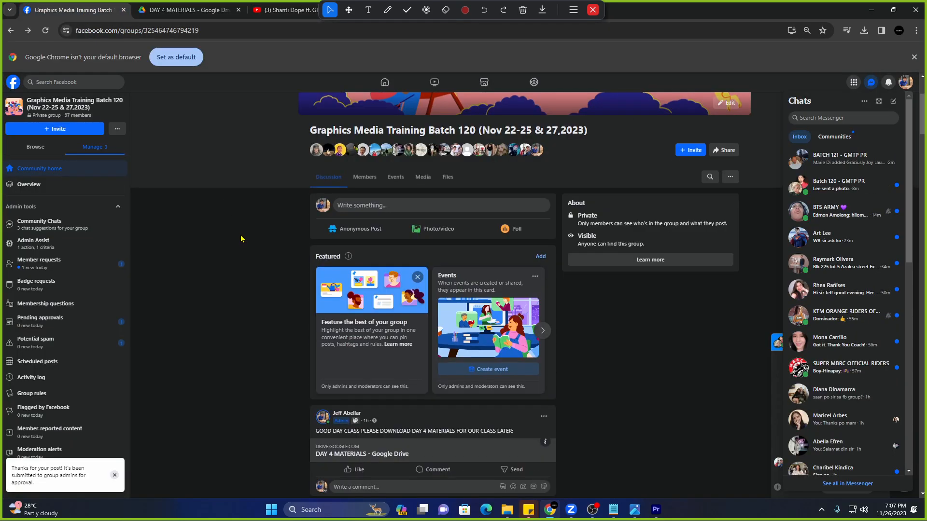
scroll(241, 238, down, 15)
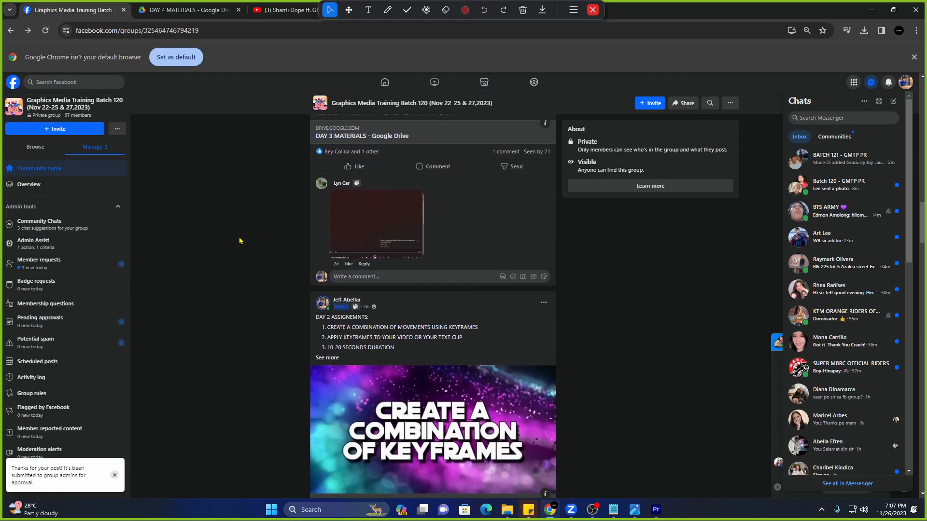
scroll(240, 241, down, 10)
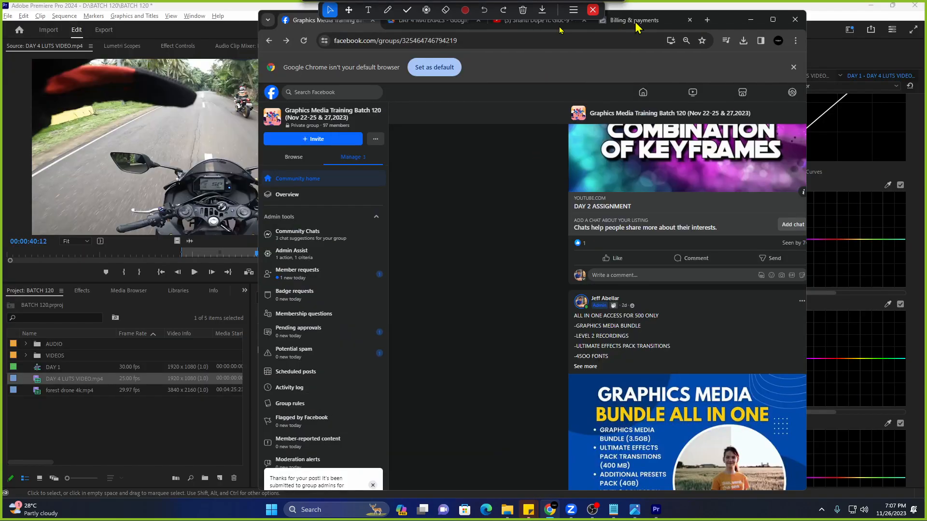
click(871, 10)
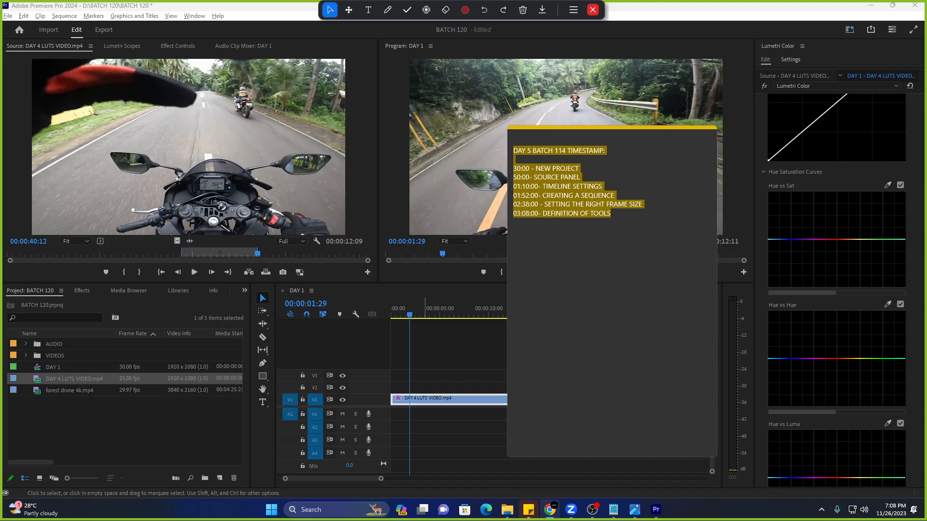
Bring up the Facebook group in a maximized browser and view the student's shared screenshot full-size.
click(549, 509)
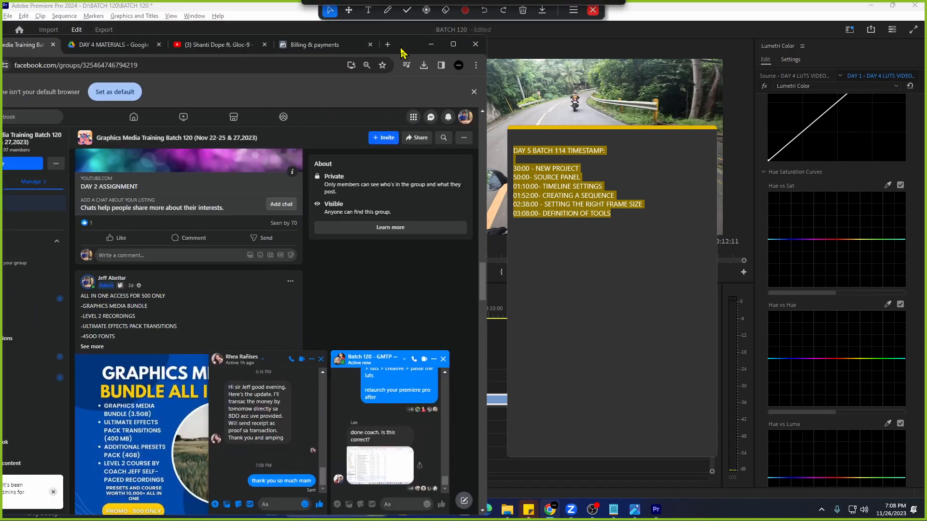
click(388, 348)
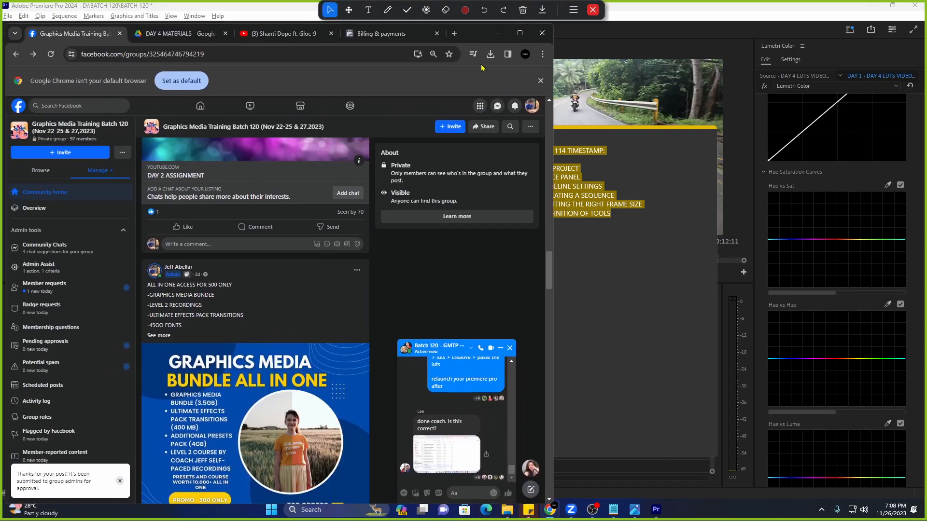
click(520, 33)
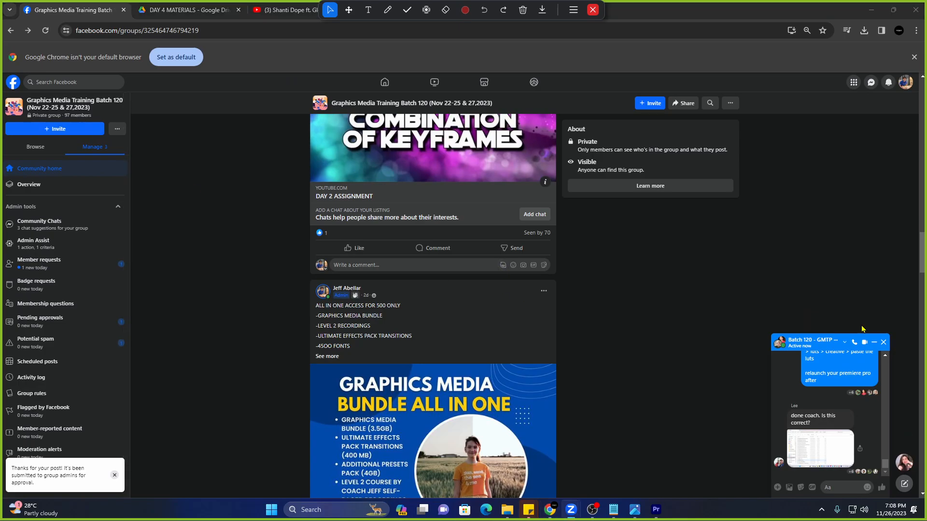
click(820, 463)
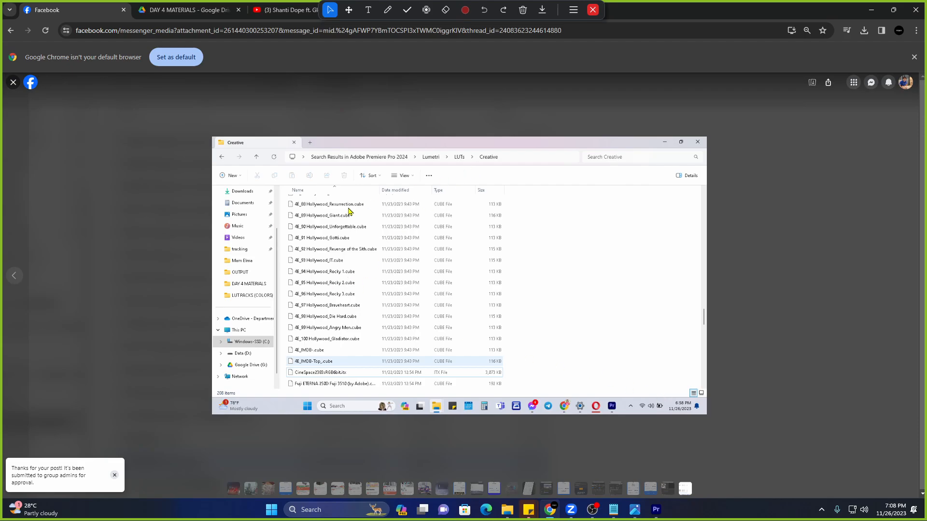
click(13, 83)
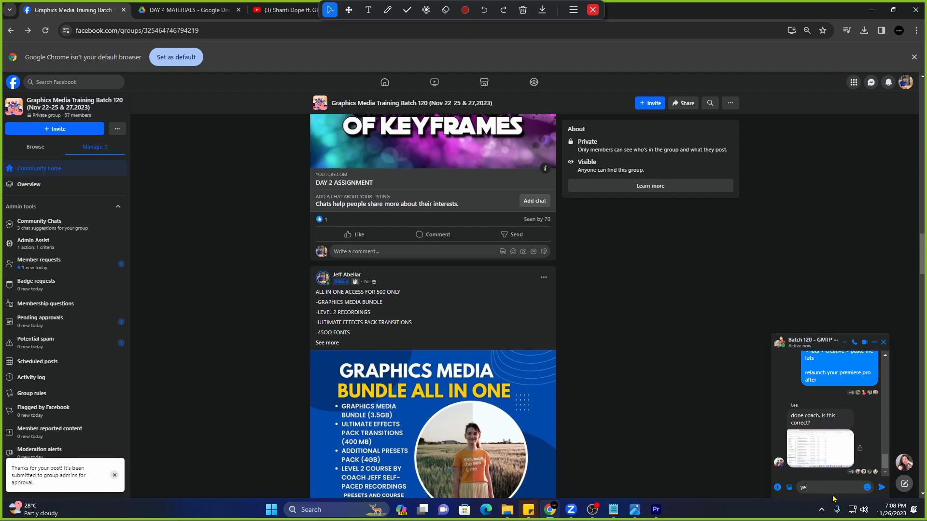
Send two chat replies: a confirmation, then 'and relaunch premiere pro lang'.
text(ye )
text( po lee)
key(Return)
text(and rela)
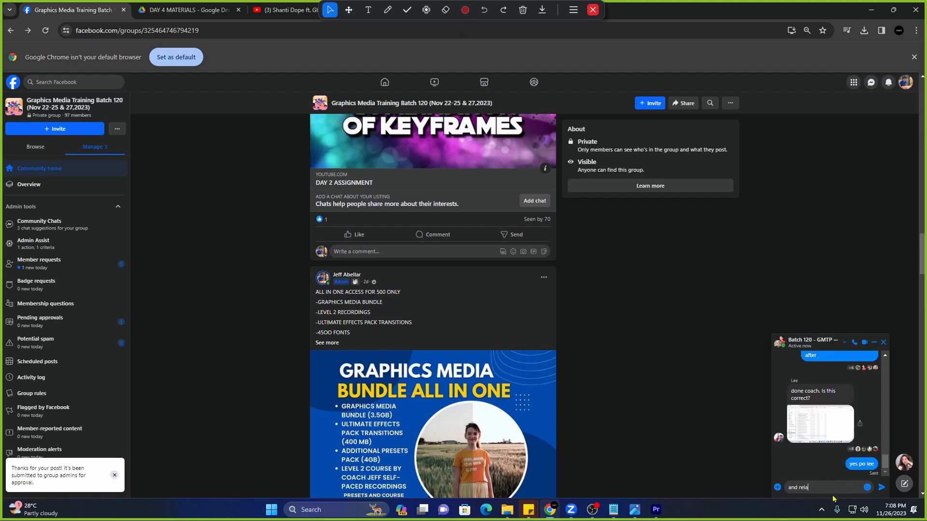
text(unch premi)
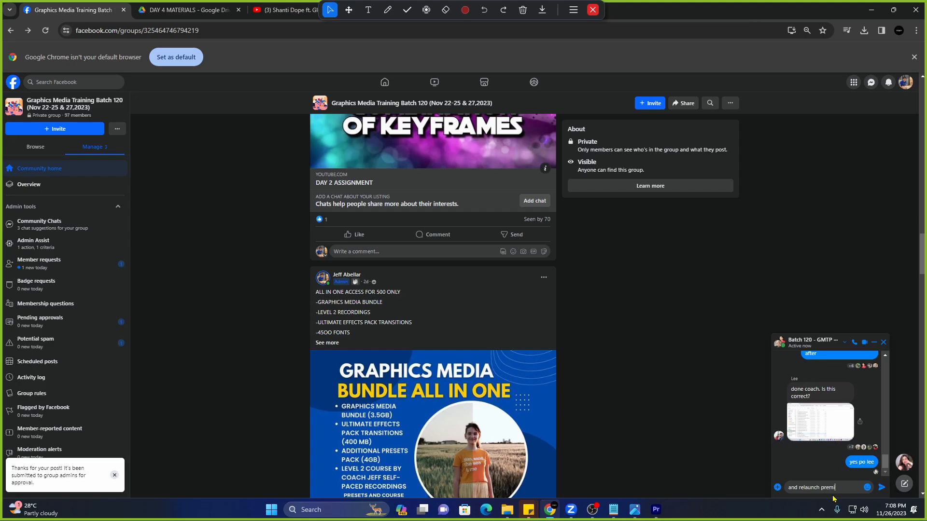
text(ere pro lang)
key(Return)
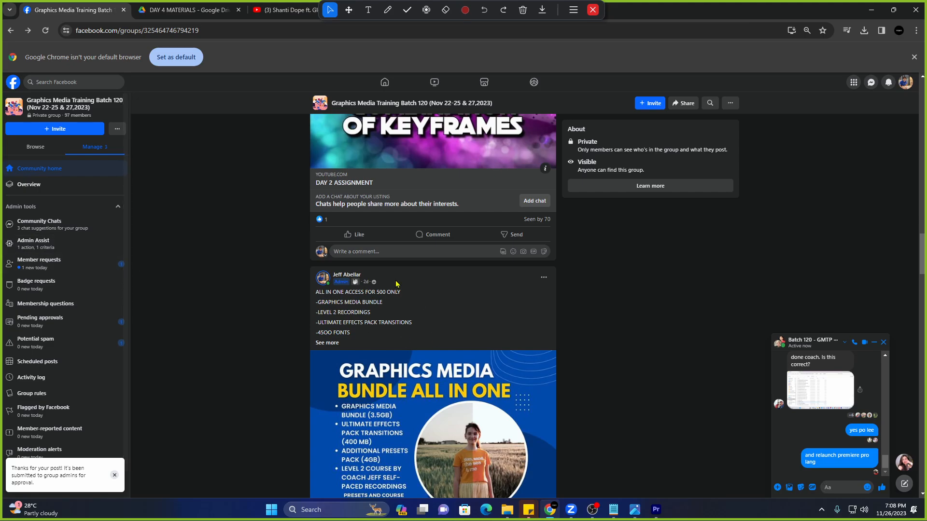
Return to Premiere in the Editing workspace and undo the clip on the DAY 1 timeline.
click(871, 10)
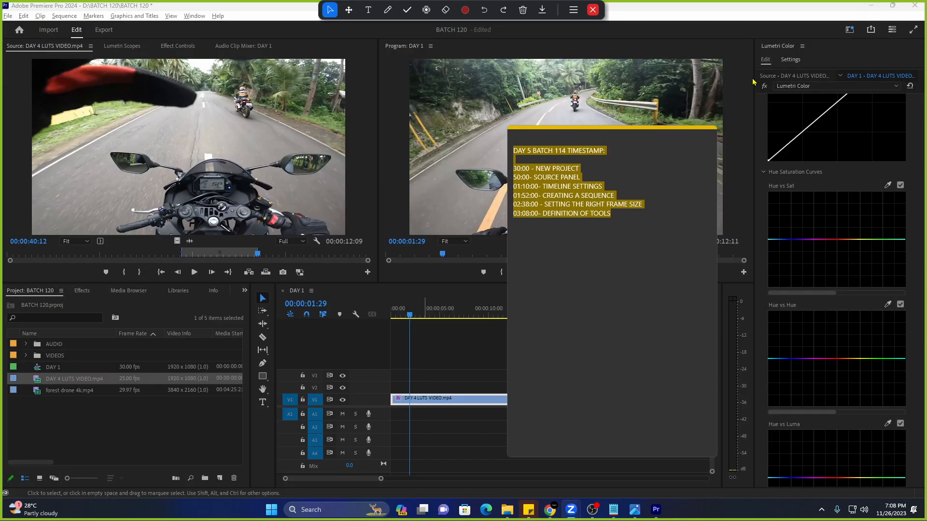
click(570, 321)
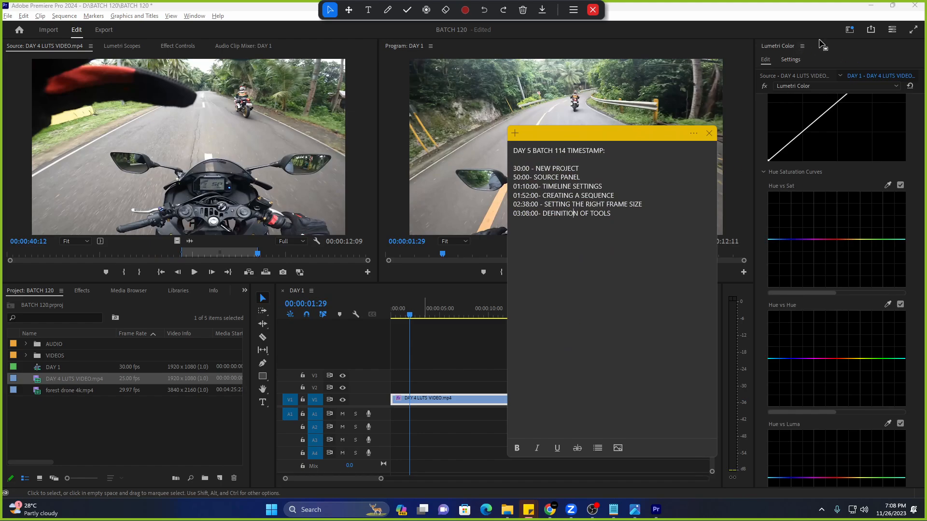
click(850, 29)
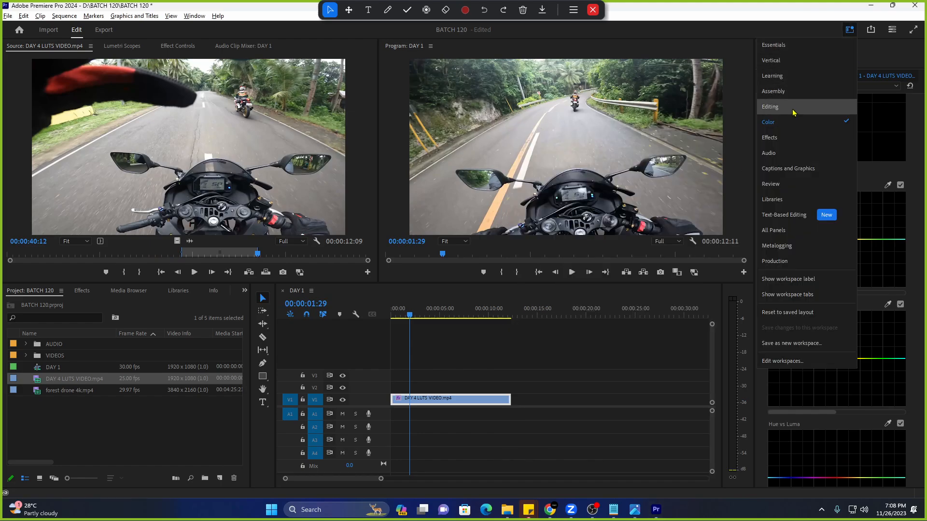
click(793, 113)
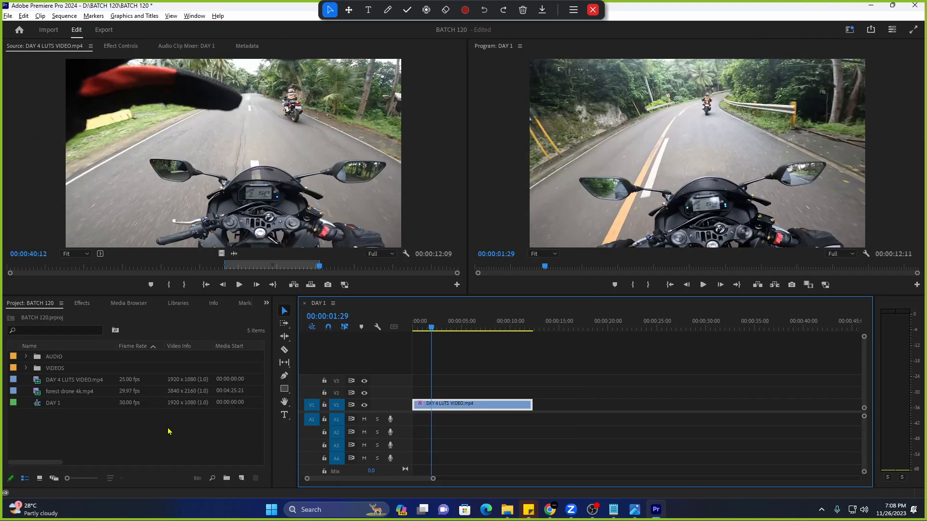
key(ctrl+z)
Review the DAY 5 BATCH 114 timestamp lines, then bring up the DAY 3 BATCH 120 note.
mouse_move(525, 514)
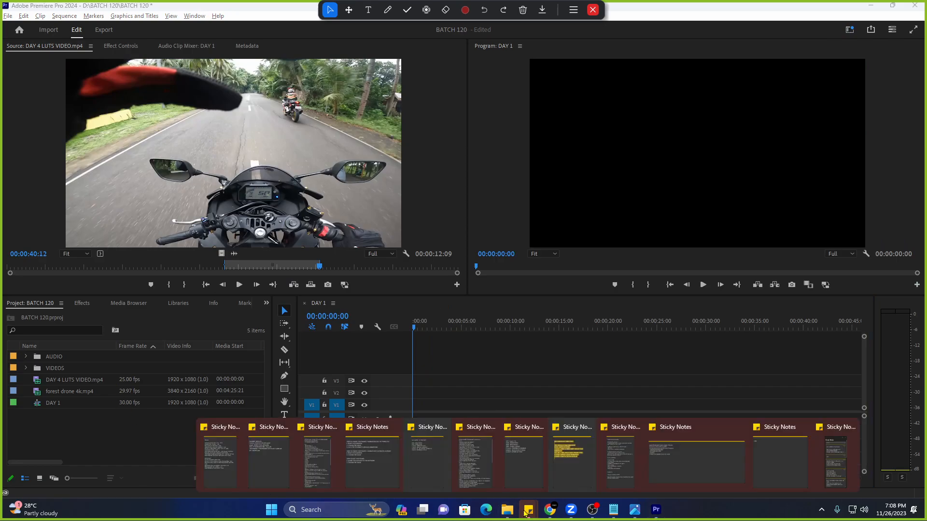
click(414, 466)
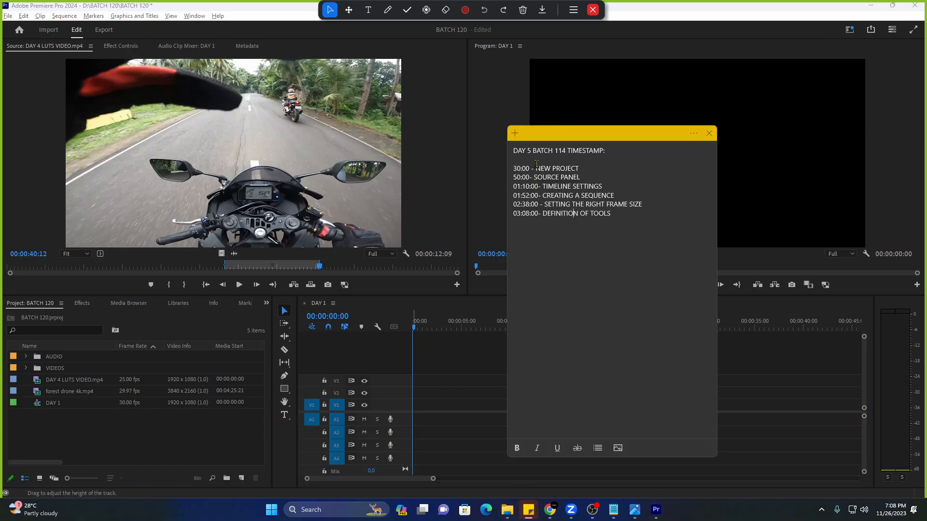
drag(614, 215, 487, 173)
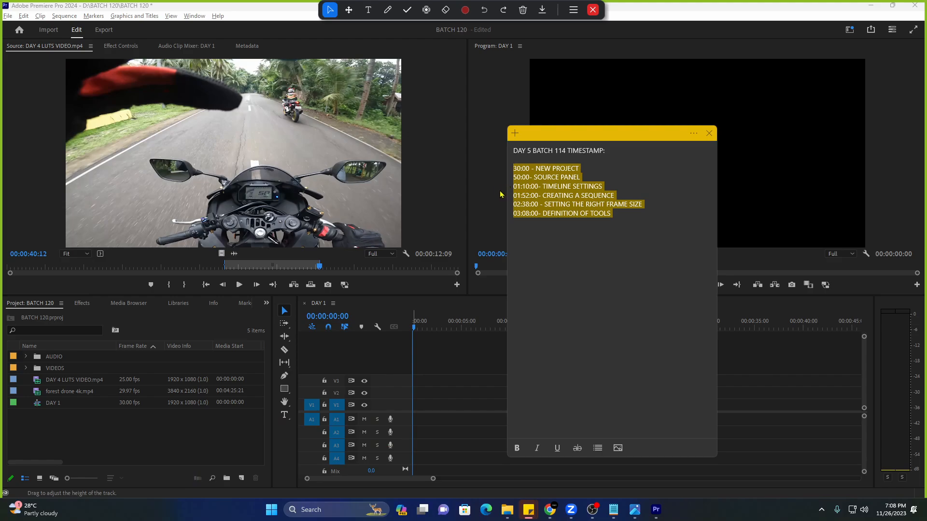
mouse_move(533, 513)
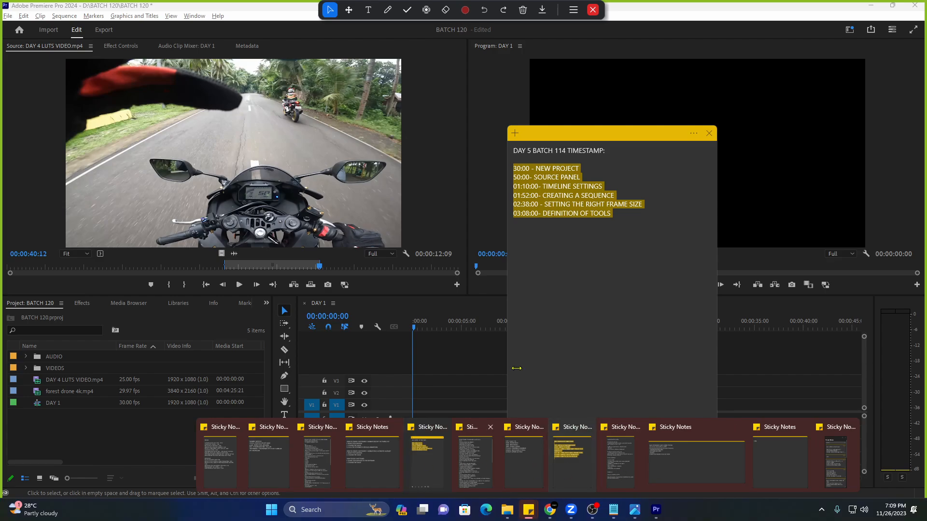
click(589, 264)
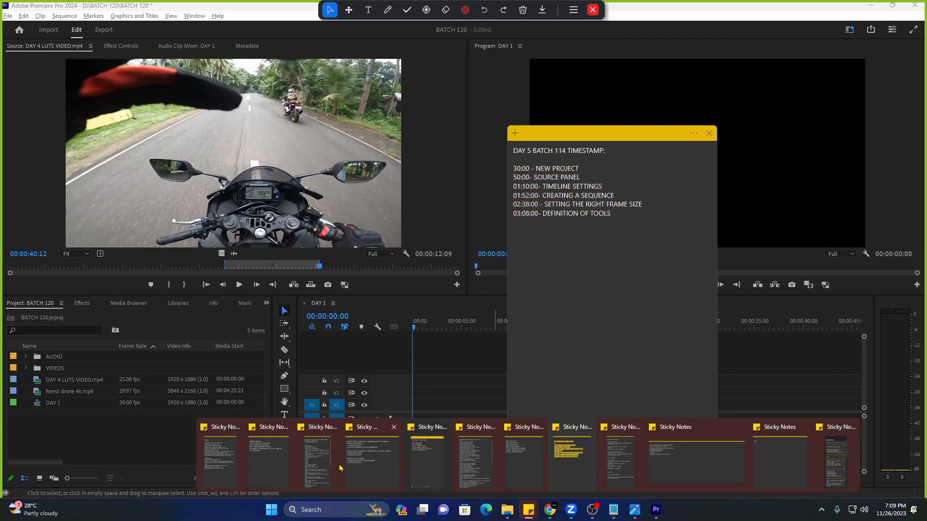
click(567, 462)
Retitle the note DAY 4 and replace the old lines with '10:00- lumetri colors'.
click(372, 116)
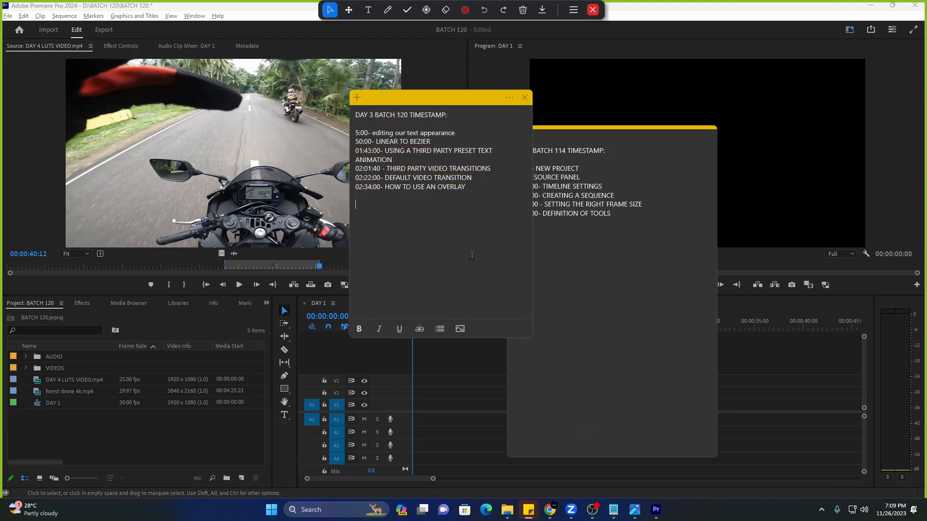
key(BackSpace)
text(4)
drag(493, 194, 351, 135)
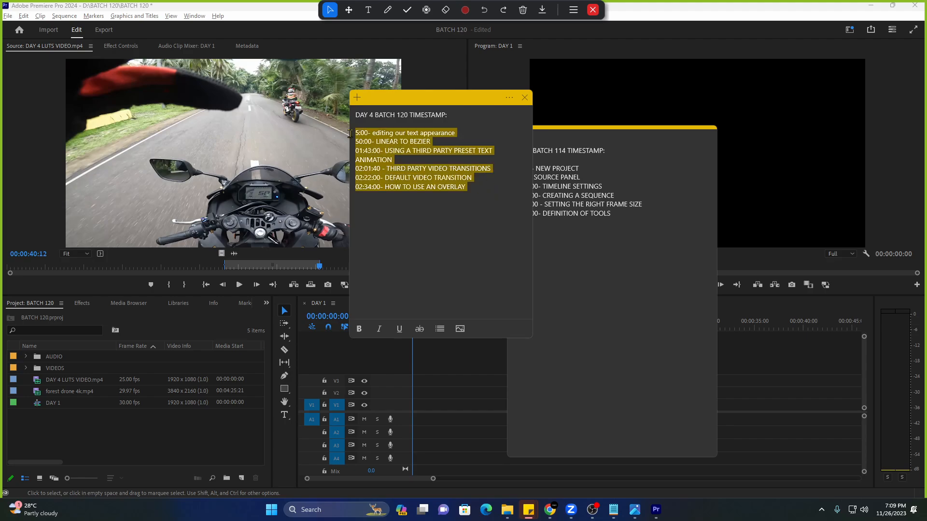
text(10:)
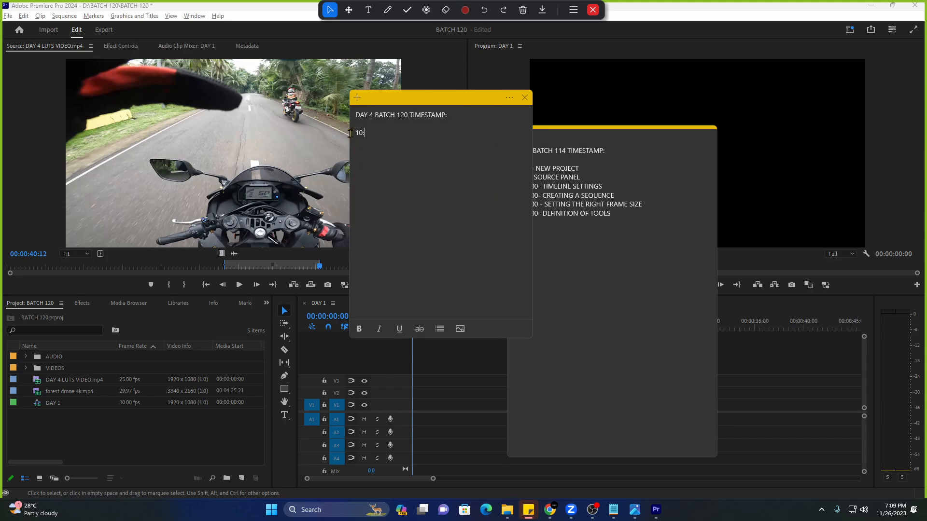
text(00- l;ui)
key(BackSpace)
text(ui)
text(metri colors)
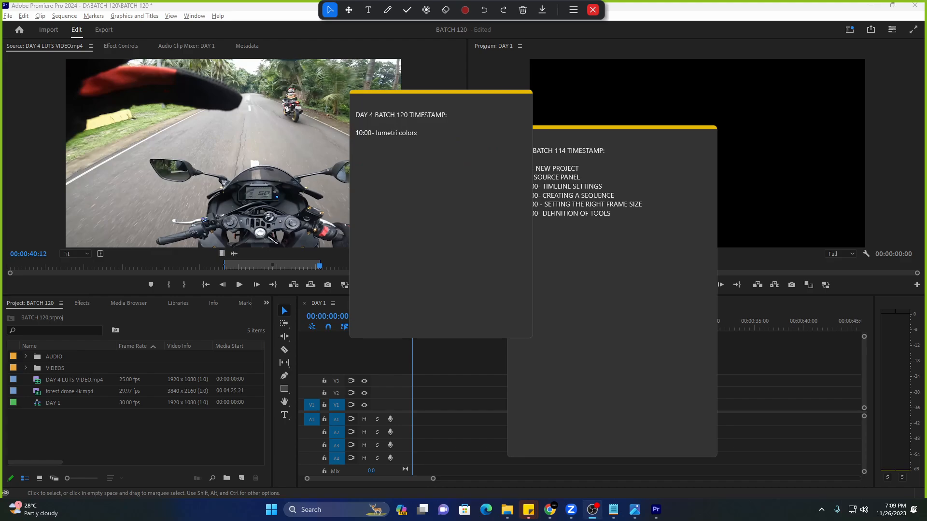
Add a 01:01:00 line labelled 'cinematic black bar'.
click(417, 150)
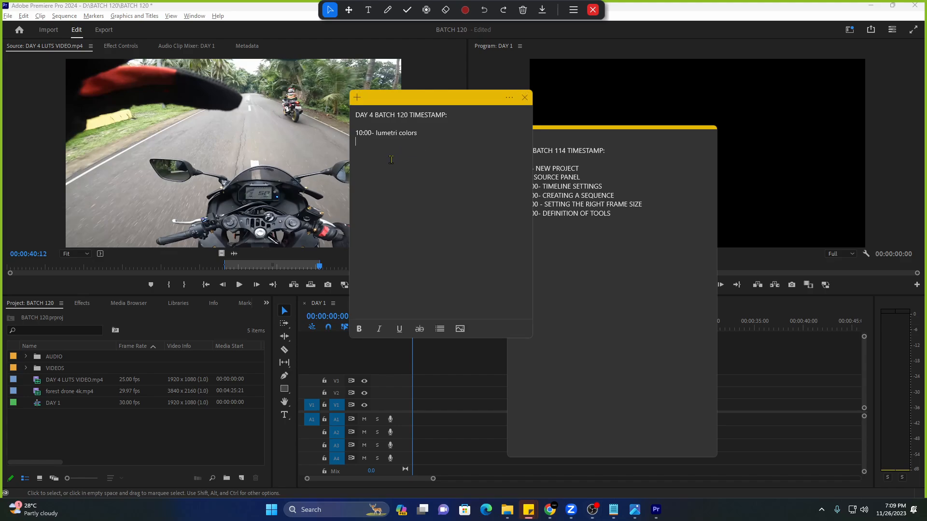
text(01)
key(BackSpace)
key(BackSpace)
text(00)
text(- gaussian blur and masking)
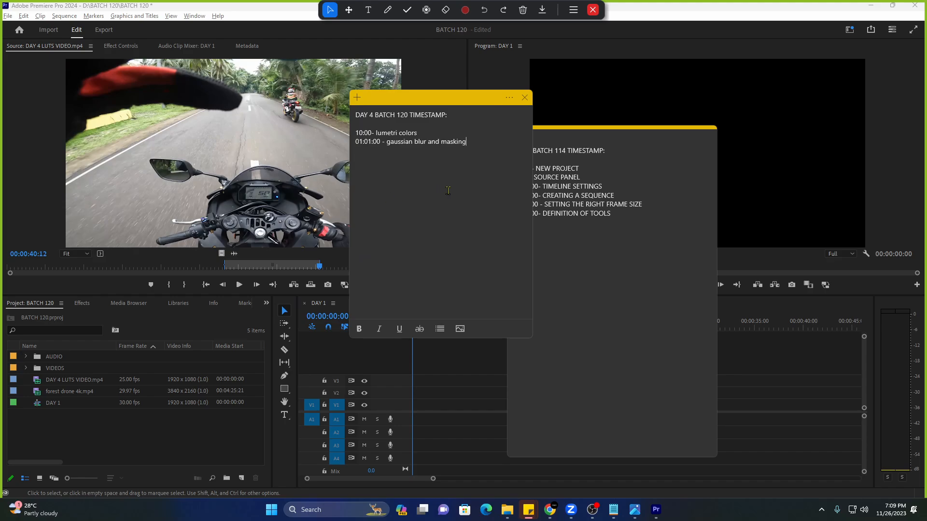
drag(465, 158, 387, 141)
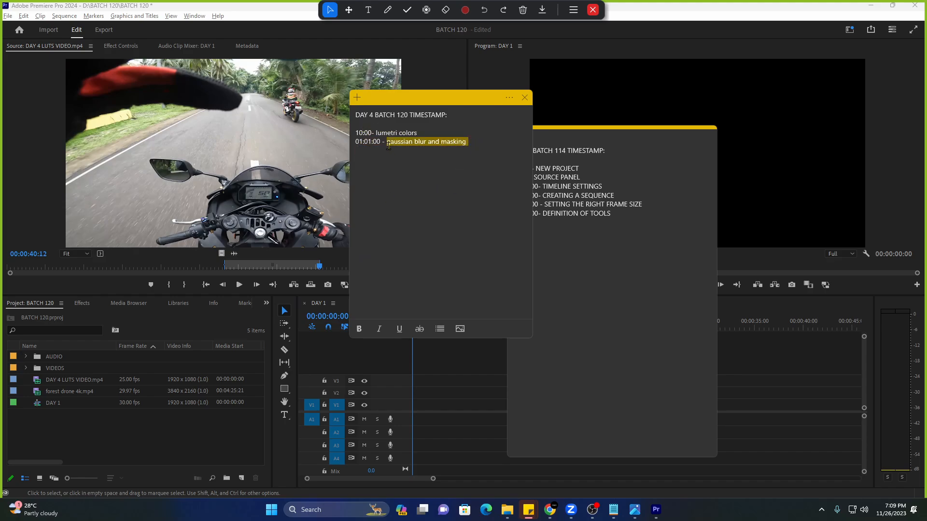
text(g)
text(inematic )
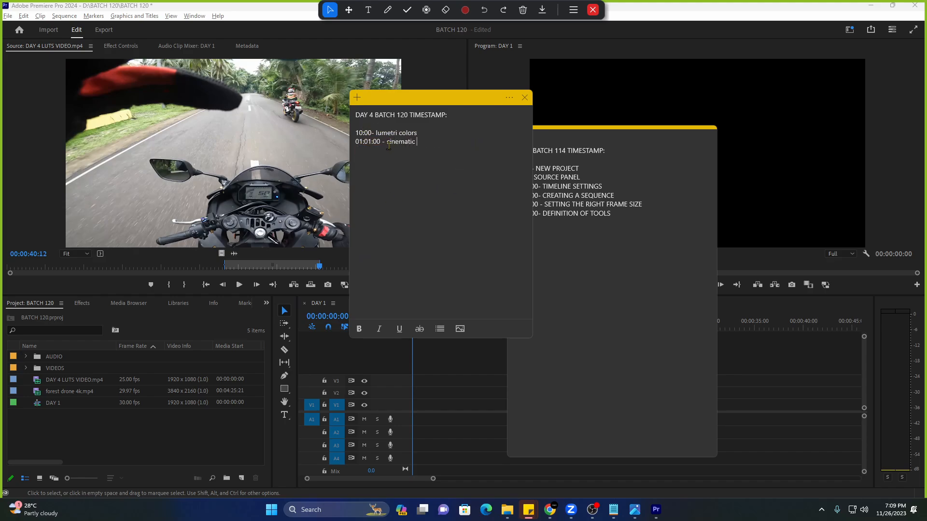
text(black bars)
Deselect the five LUT files and close the LUTS folder window.
mouse_move(507, 509)
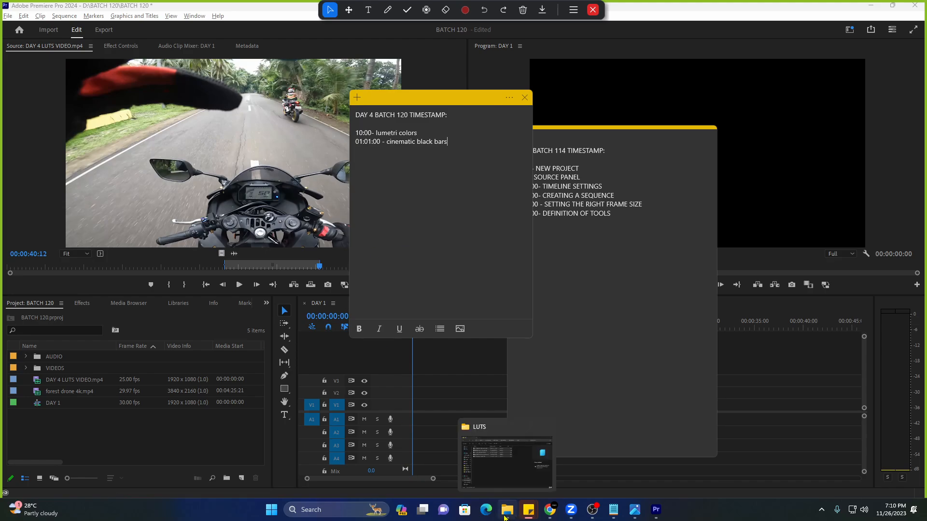
click(466, 434)
click(316, 255)
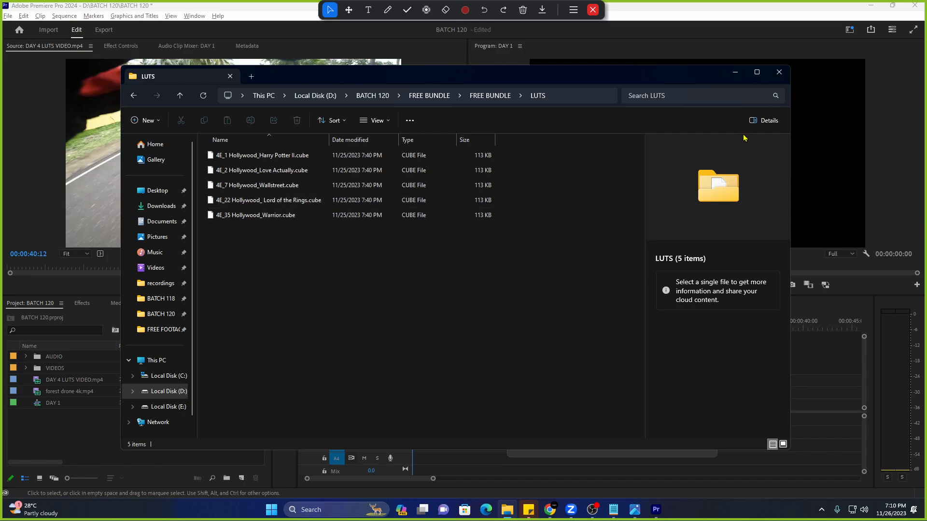
click(778, 74)
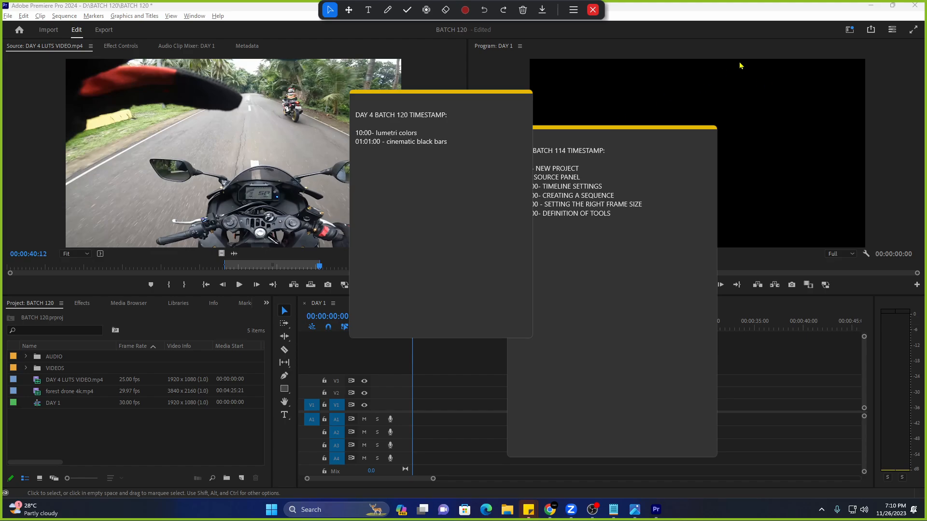
In the Color workspace, try the 4E_2 Hollywood_Love Actually look on DAY 4 LUTS VIDEO.mp4, then reset to None.
click(848, 31)
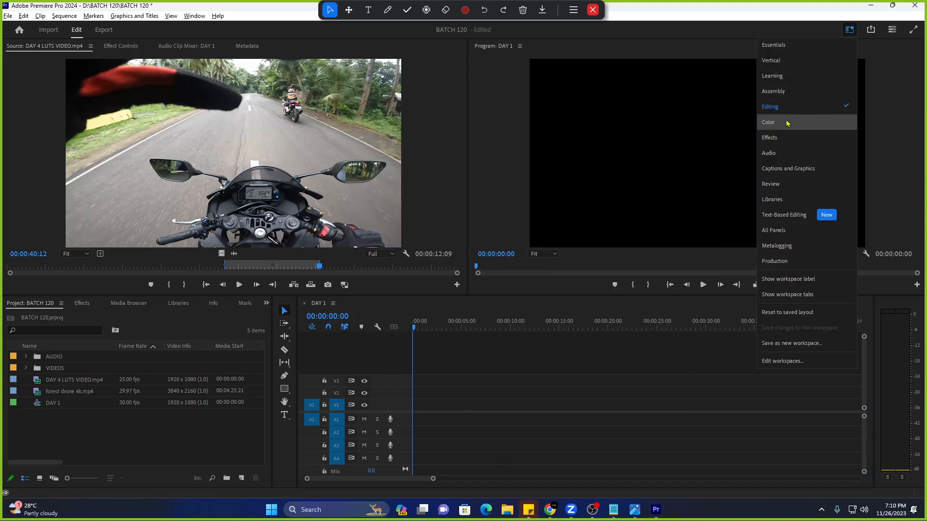
click(792, 126)
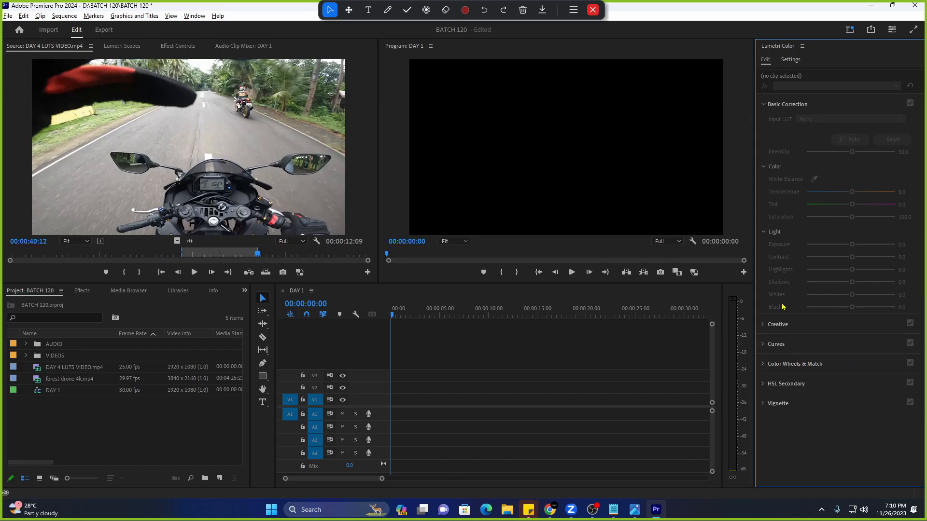
click(783, 325)
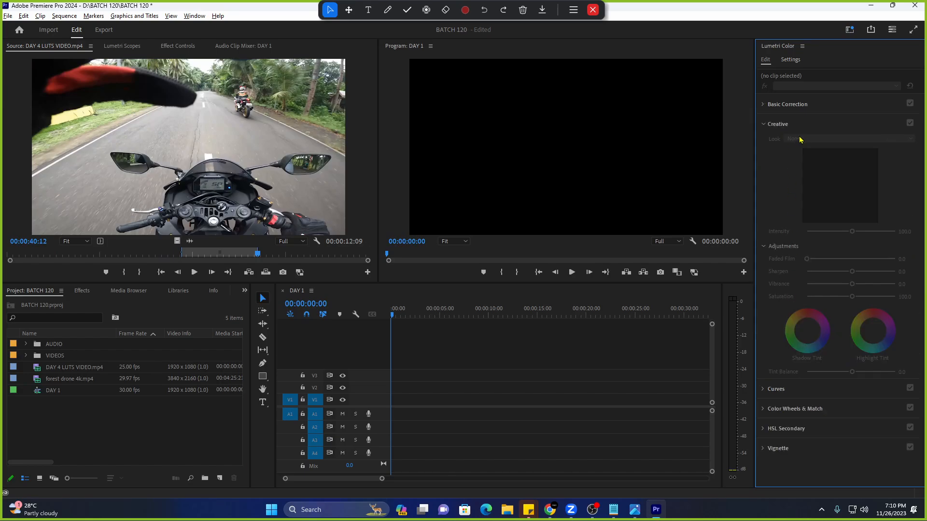
click(28, 369)
click(824, 138)
click(816, 193)
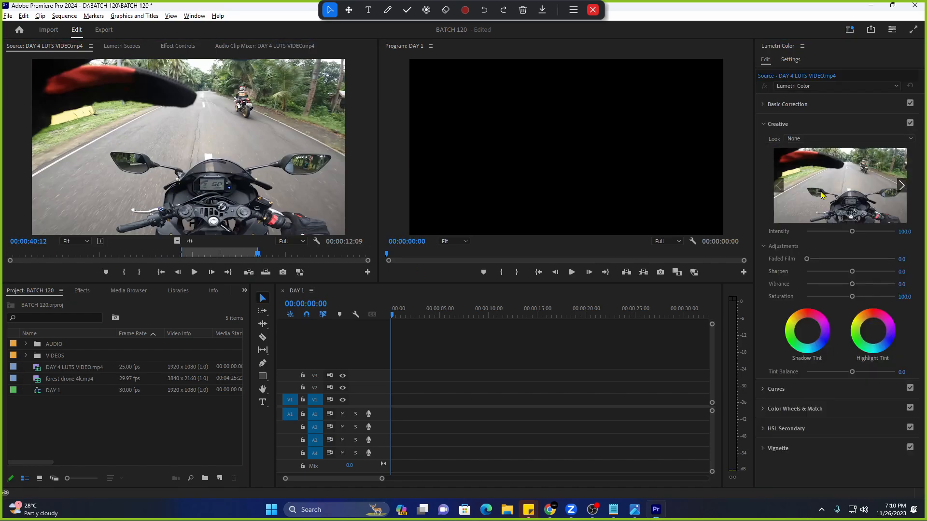
click(830, 139)
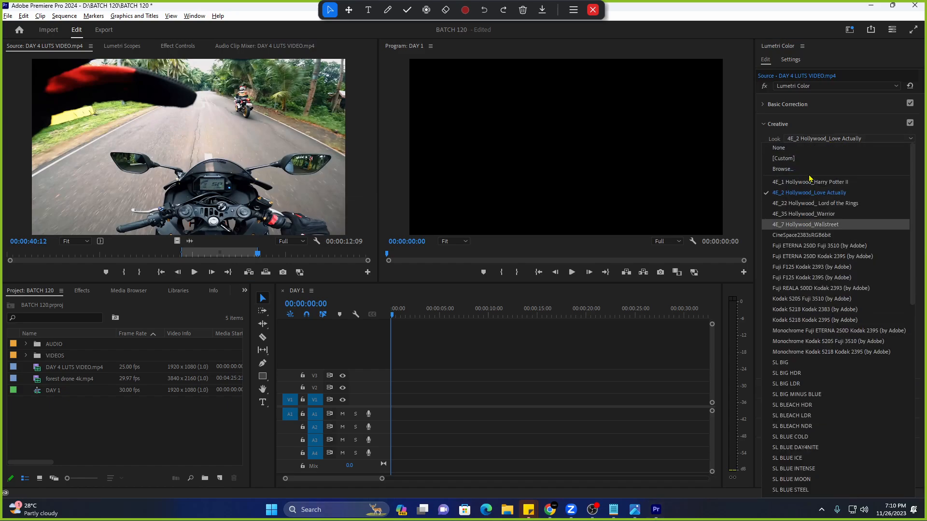
click(799, 149)
click(787, 123)
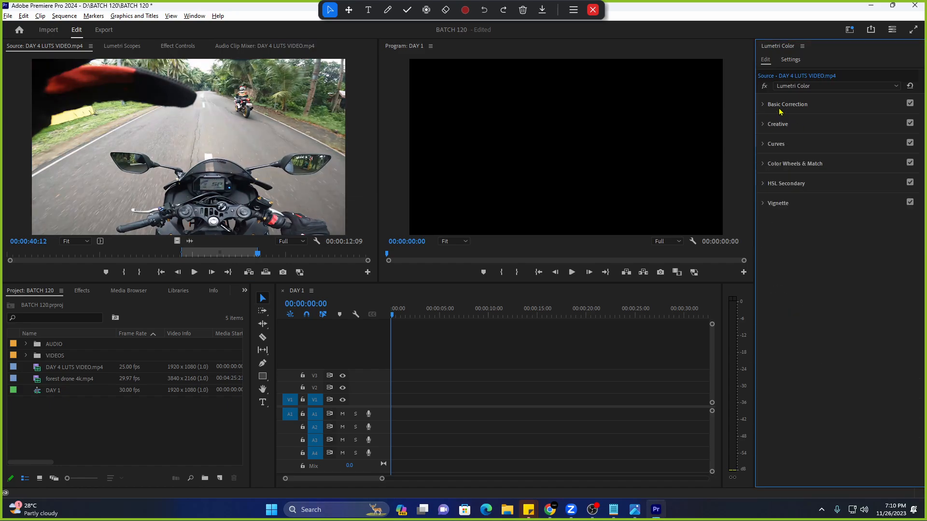
Switch back to the Editing workspace and focus the project bin.
click(849, 29)
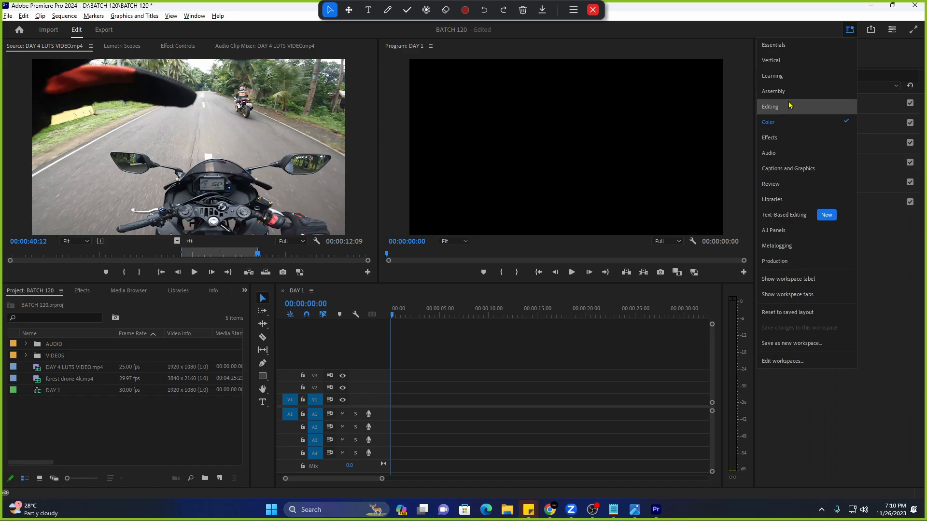
click(783, 108)
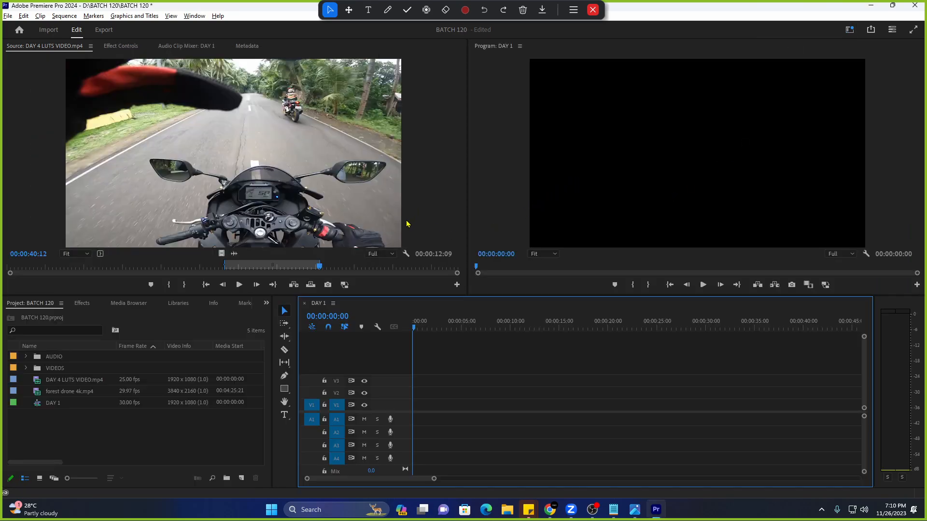
click(190, 422)
Open the Import dialog, browse to Local Disk (D:), then cancel without importing.
double_click(188, 425)
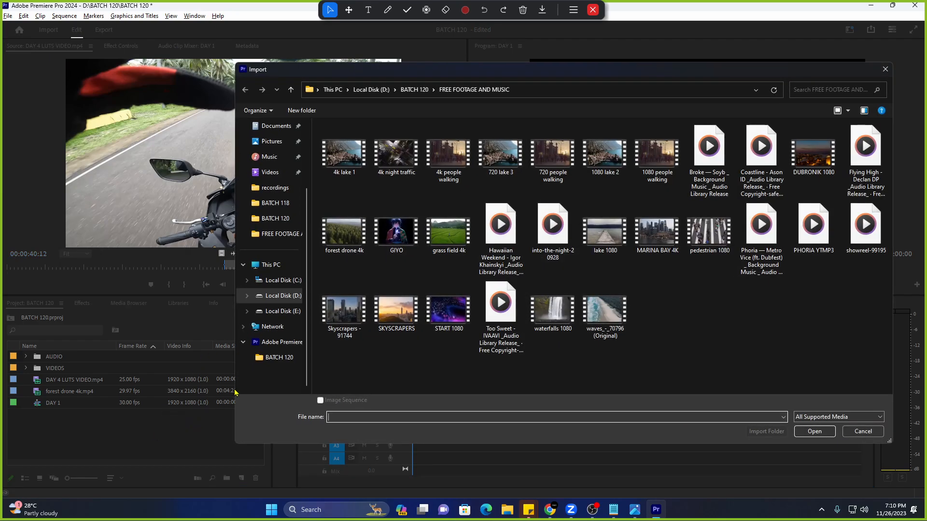
click(297, 298)
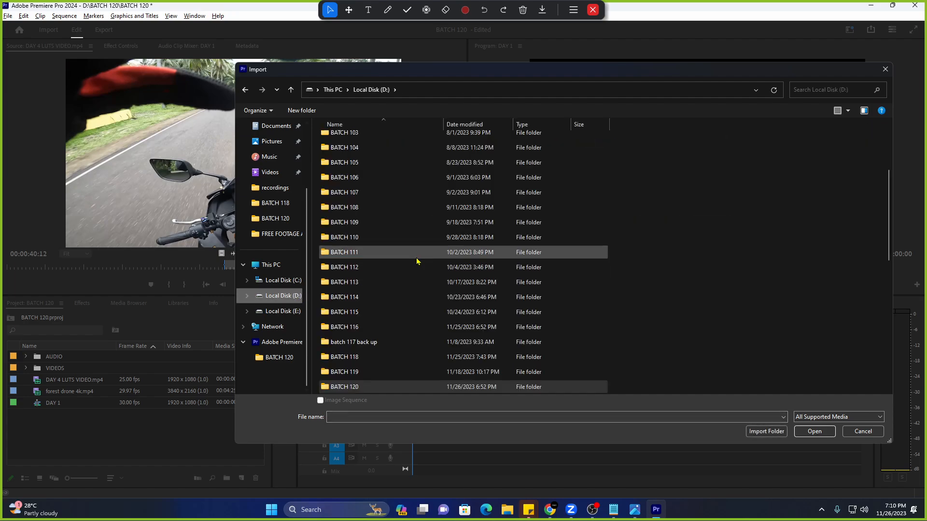
click(886, 69)
Check the timestamp sticky note, then show the YouTube music video tab in Chrome.
mouse_move(536, 515)
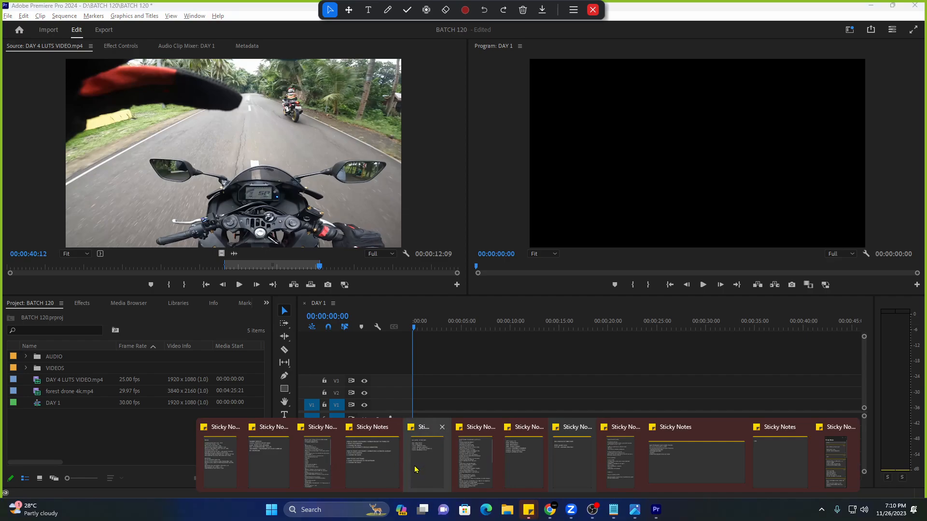
click(562, 458)
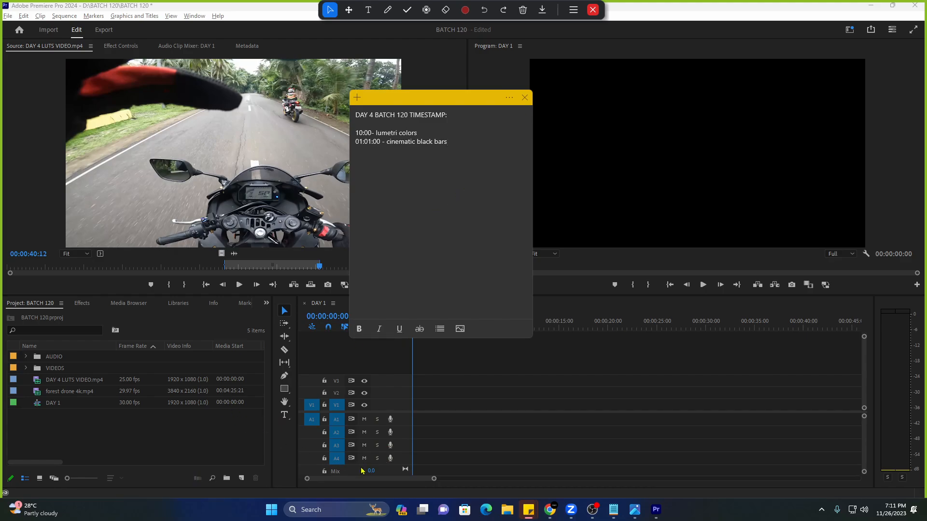
click(547, 512)
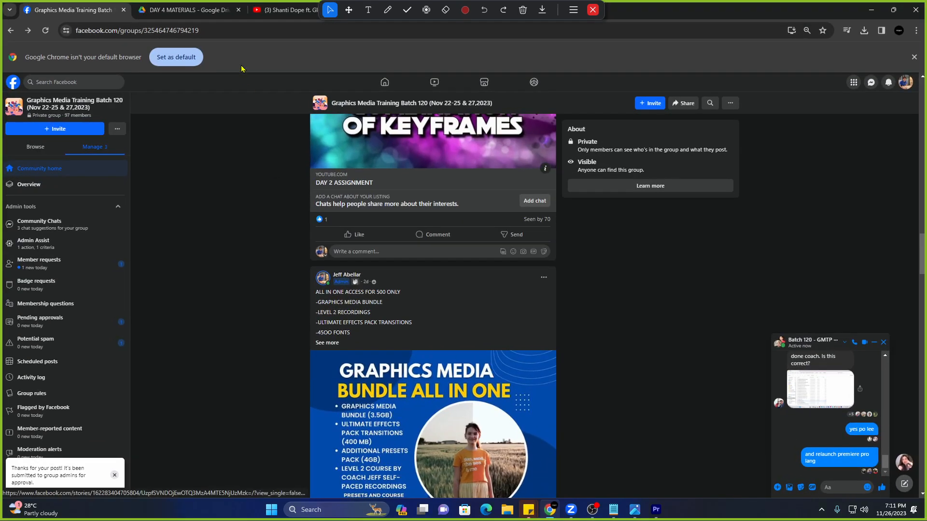
click(191, 9)
click(297, 9)
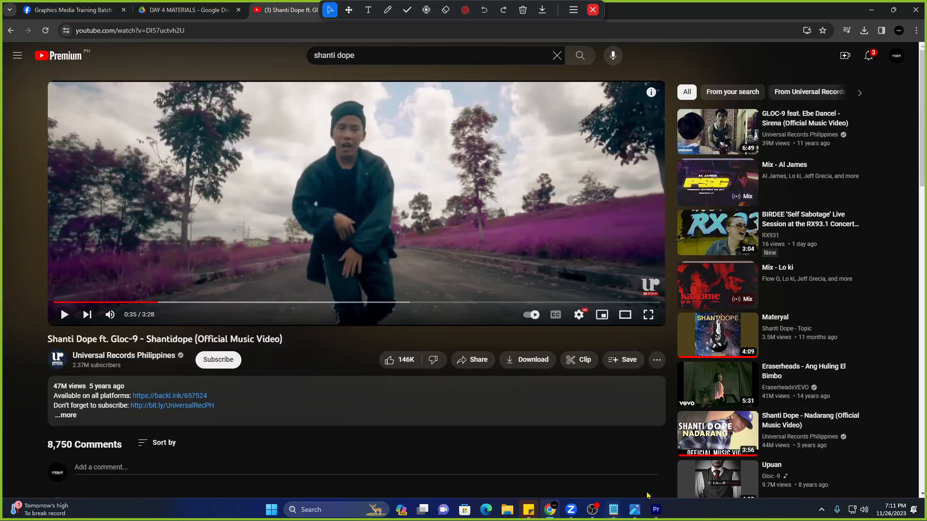
Trim the first DAY 1 clip to four seconds by splitting and deleting the rest.
click(657, 510)
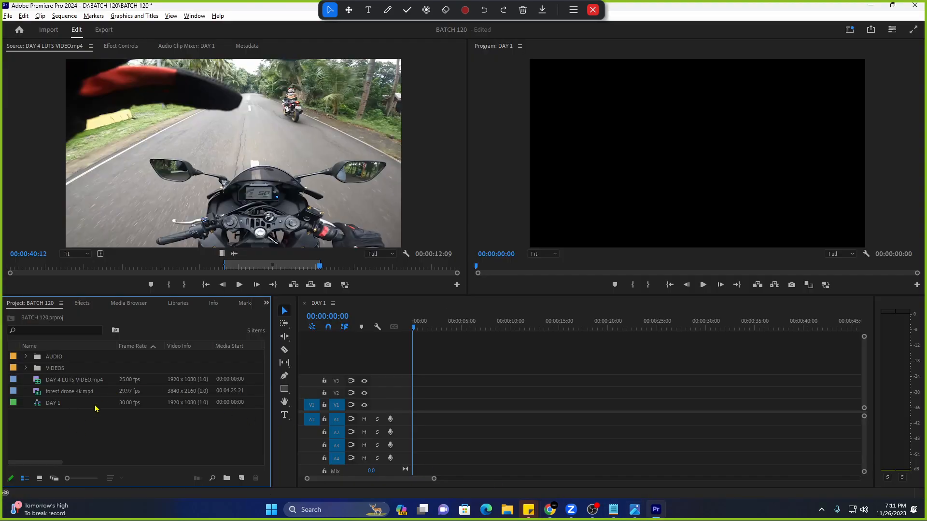
drag(312, 267, 430, 400)
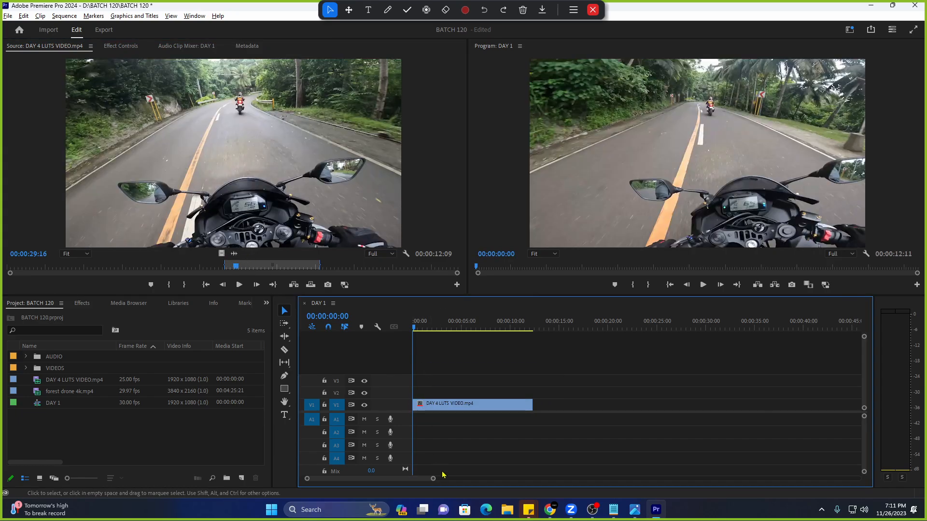
drag(433, 478, 384, 477)
click(575, 329)
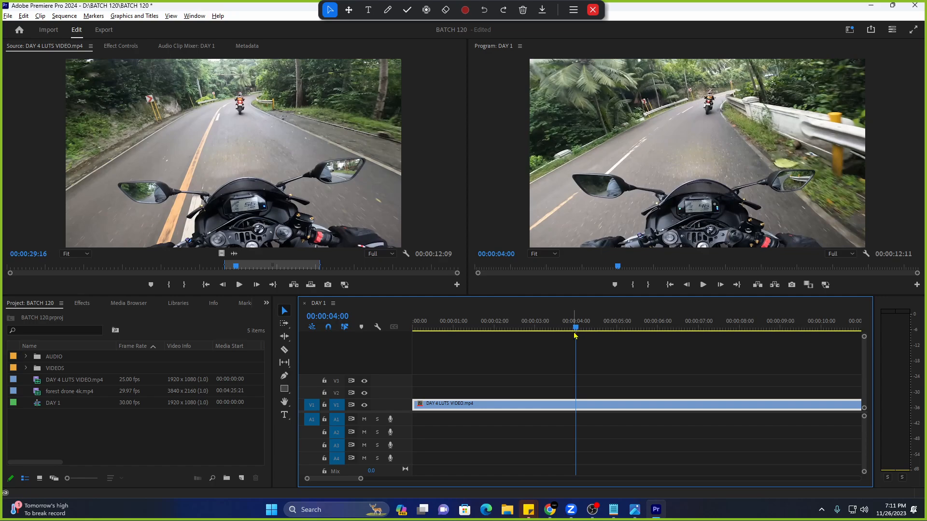
key(ctrl+k)
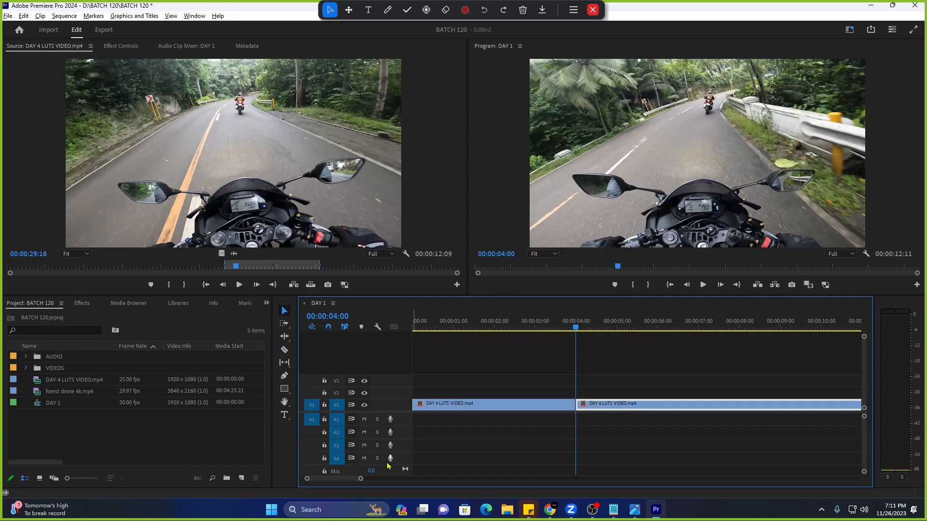
key(Delete)
drag(361, 479, 399, 478)
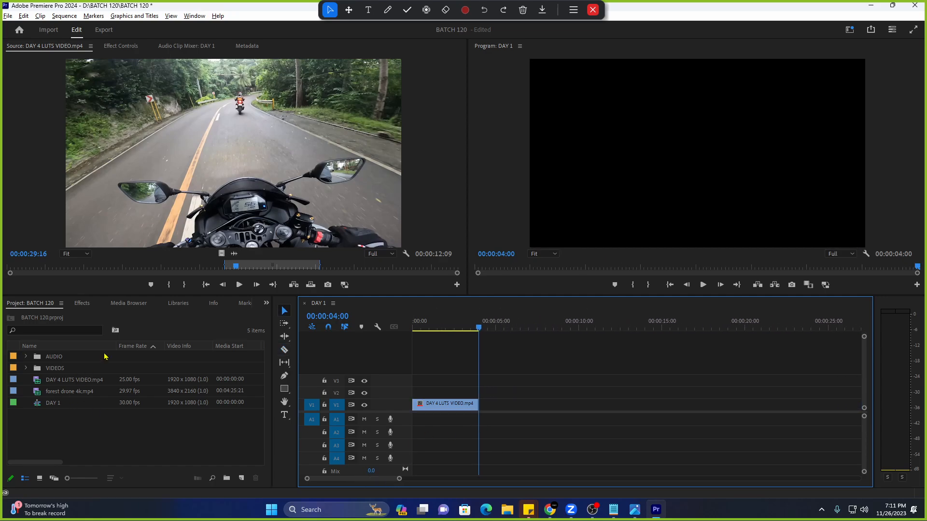
Add a second shot from about 44 seconds in the source, cut at the eight-second mark.
drag(234, 267, 350, 274)
key(i)
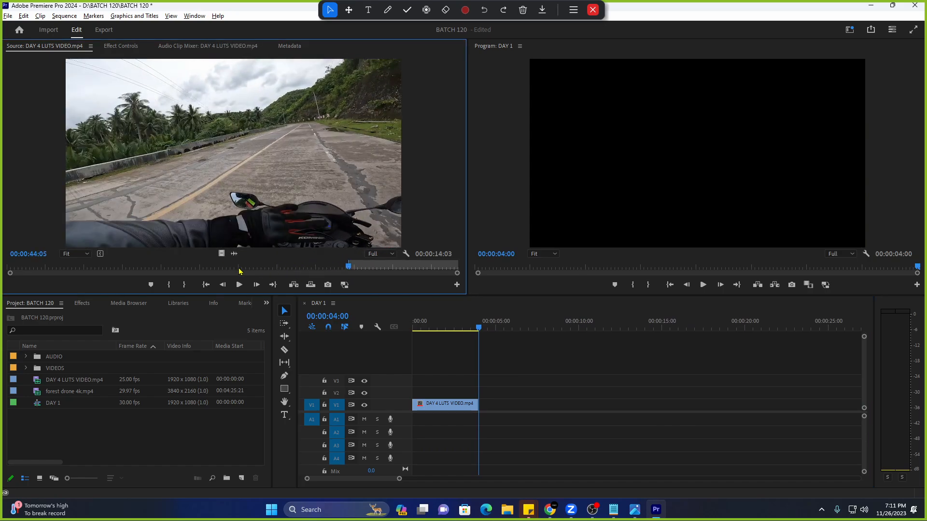
drag(220, 254, 484, 406)
scroll(550, 365, up, 4)
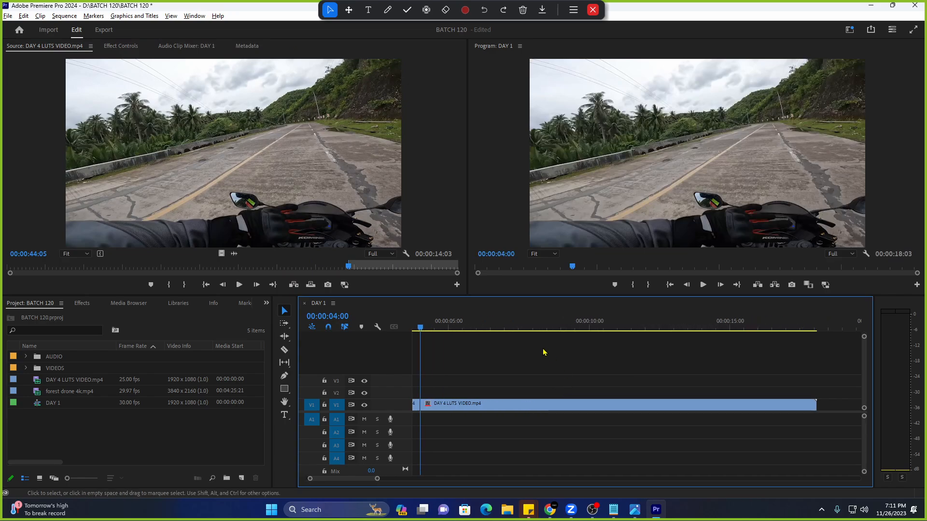
click(537, 329)
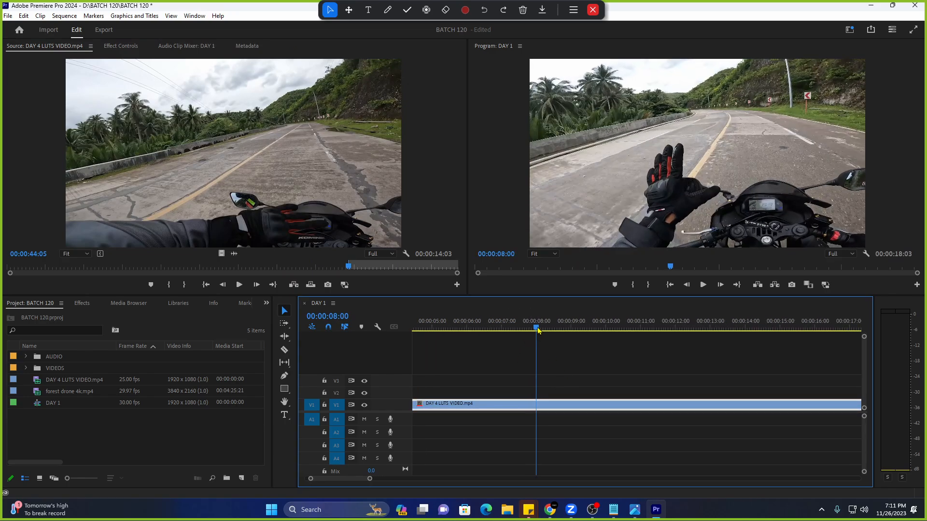
key(c)
click(537, 405)
key(v)
key(Delete)
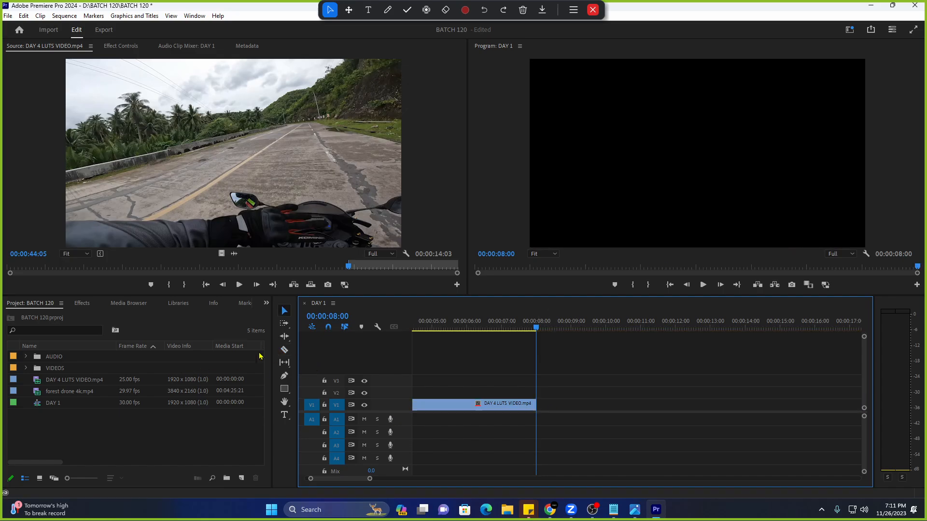
Add a third shot from source 10:05 at eight seconds, cut it at twelve seconds, and play back.
mouse_move(75, 276)
mouse_down()
mouse_move(32, 272)
mouse_move(87, 274)
mouse_up()
key(i)
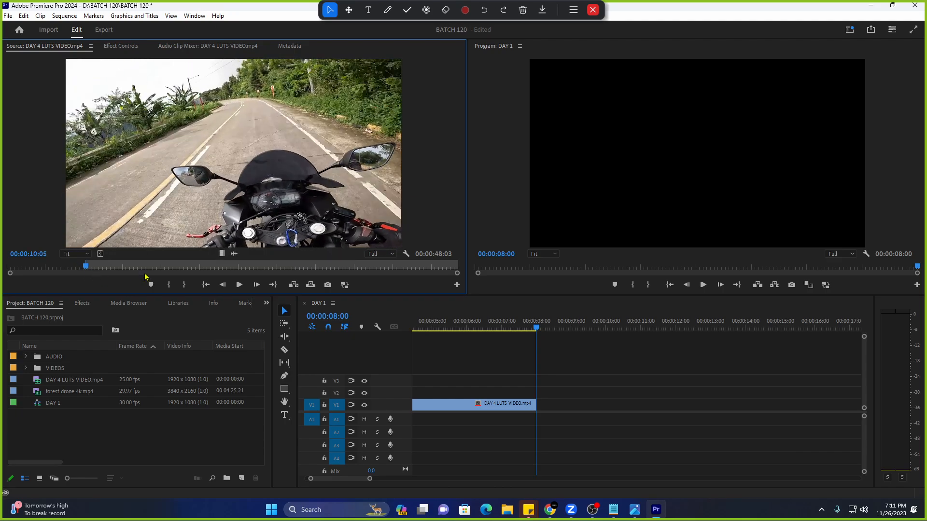
drag(219, 253, 537, 406)
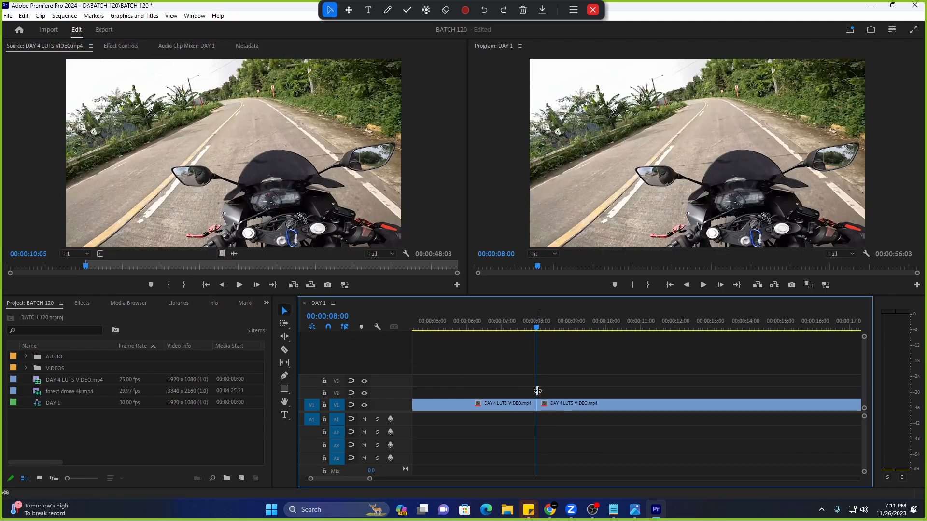
click(675, 329)
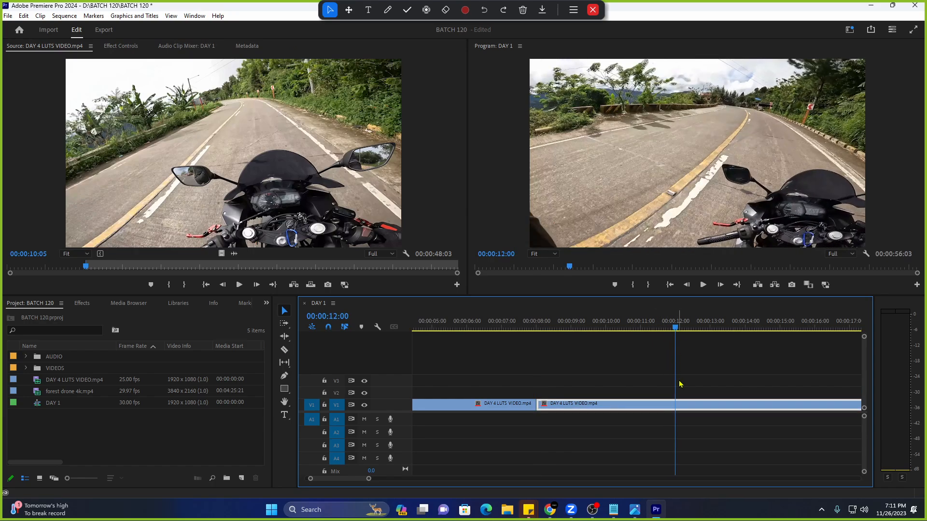
key(c)
click(675, 406)
key(v)
click(689, 408)
key(Delete)
key(Home)
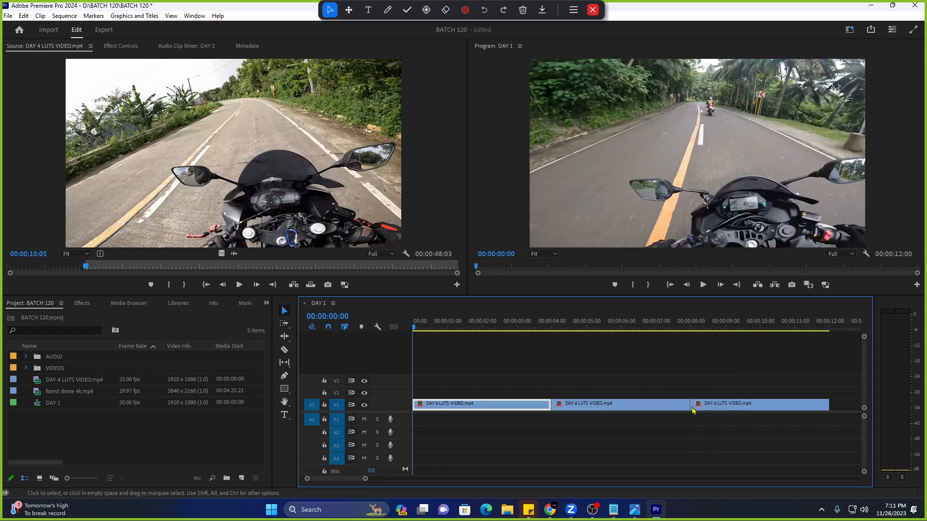
drag(365, 479, 377, 479)
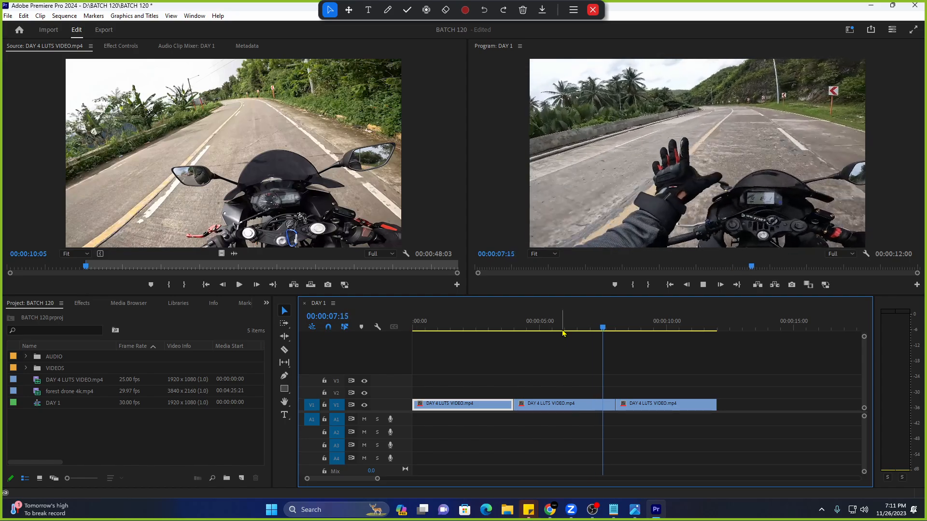
click(445, 326)
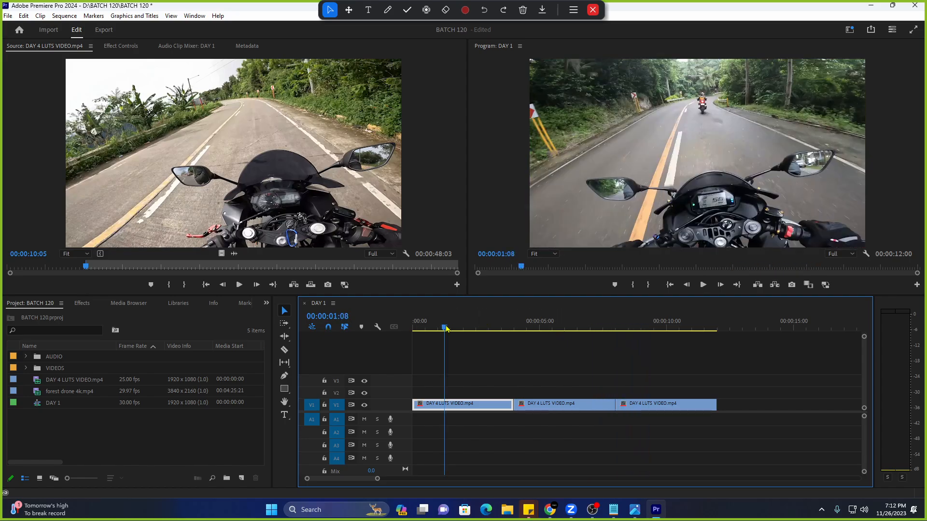
drag(443, 327, 408, 330)
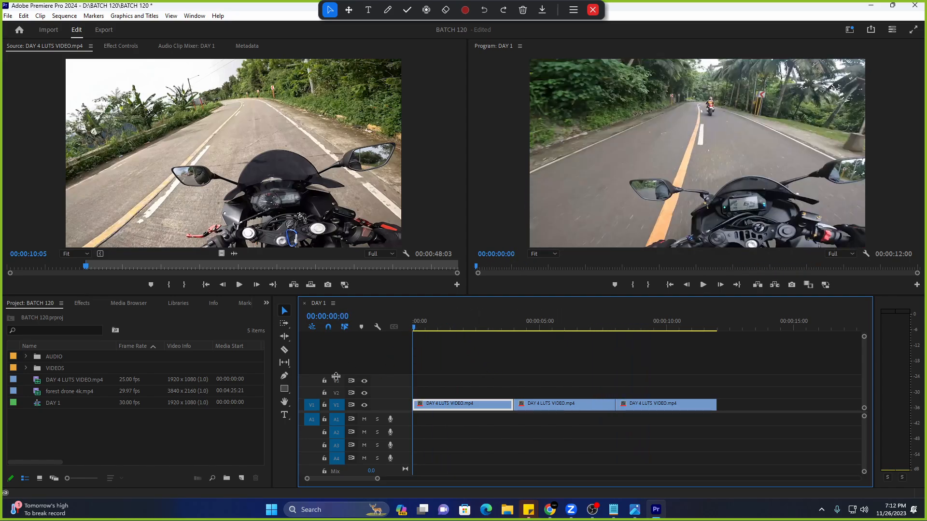
Create an Adjustment Layer on V3 spanning the full twelve seconds.
click(181, 456)
click(242, 478)
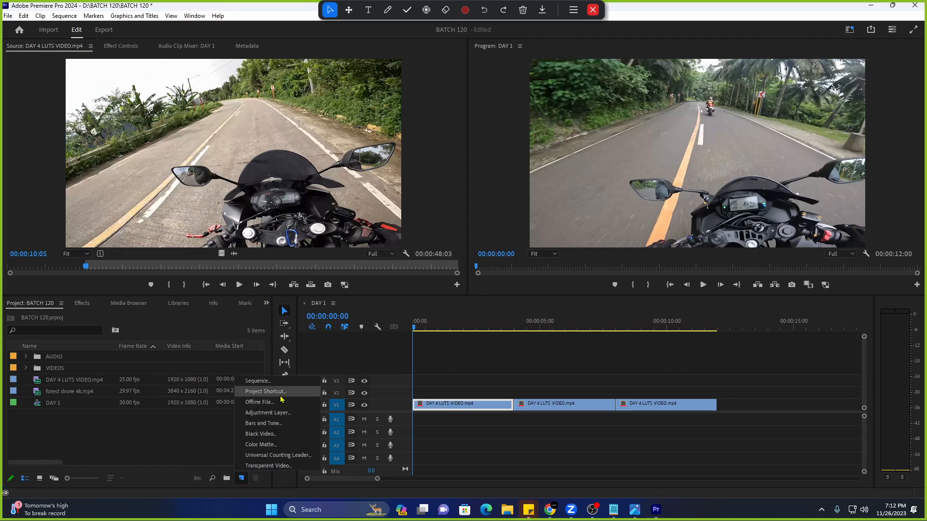
click(268, 413)
click(478, 287)
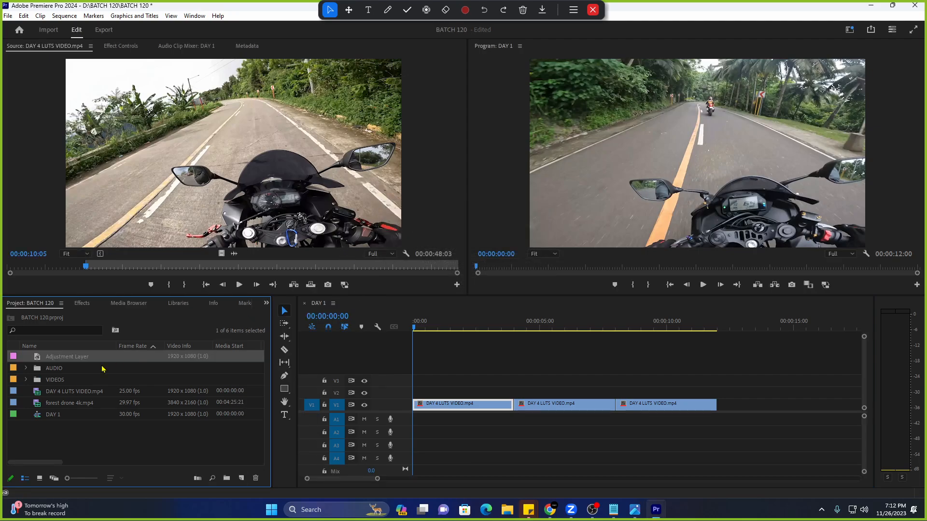
drag(117, 360, 476, 381)
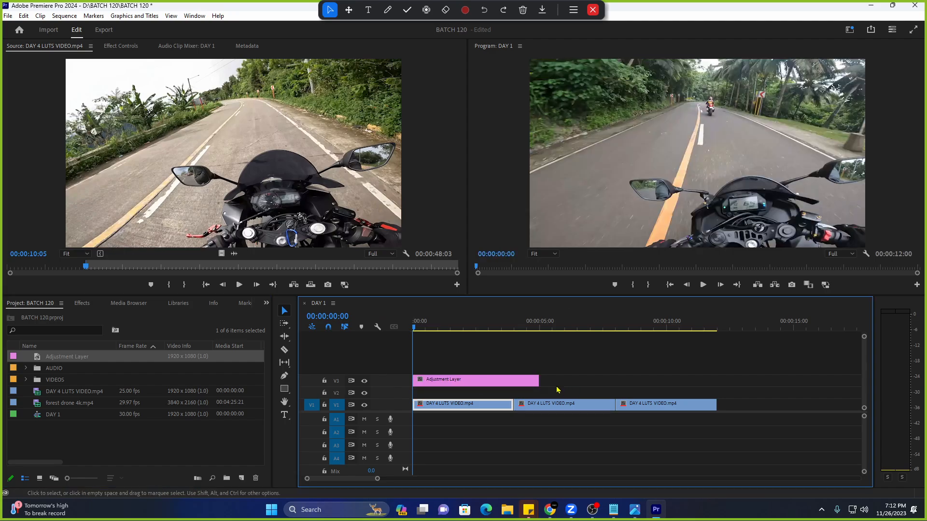
drag(537, 381, 717, 386)
Search the Effects panel for 'crop' and drop Crop onto the Adjustment Layer.
click(120, 45)
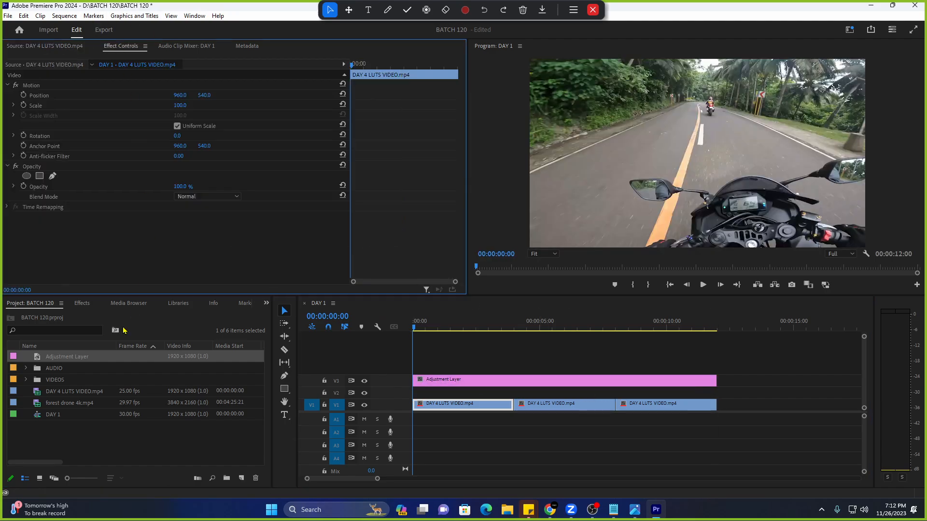
click(81, 303)
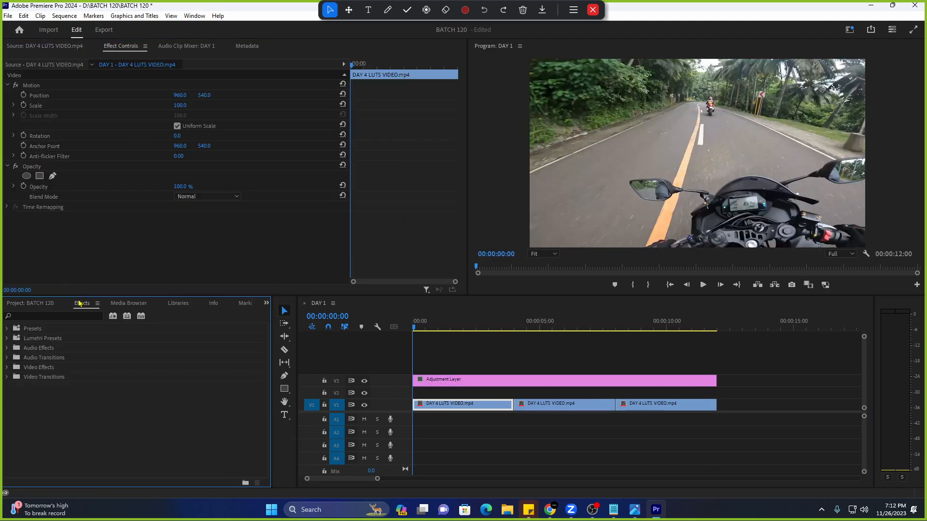
click(851, 30)
click(77, 302)
click(69, 317)
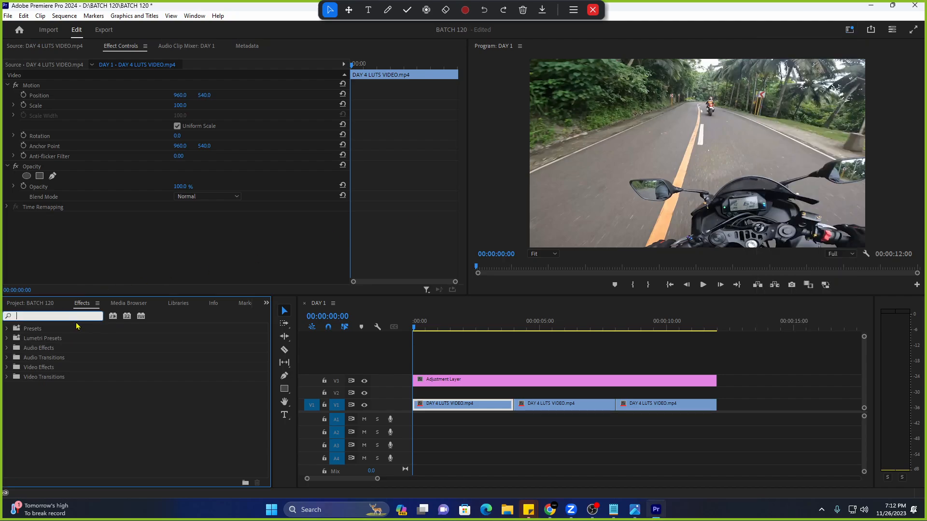
text(crop)
drag(62, 389, 520, 386)
scroll(181, 249, down, 1)
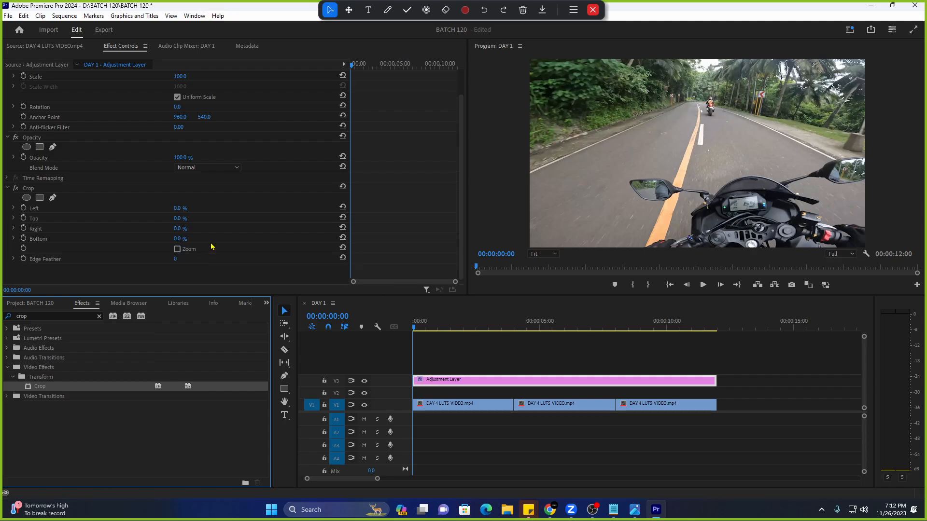
scroll(456, 349, up, 2)
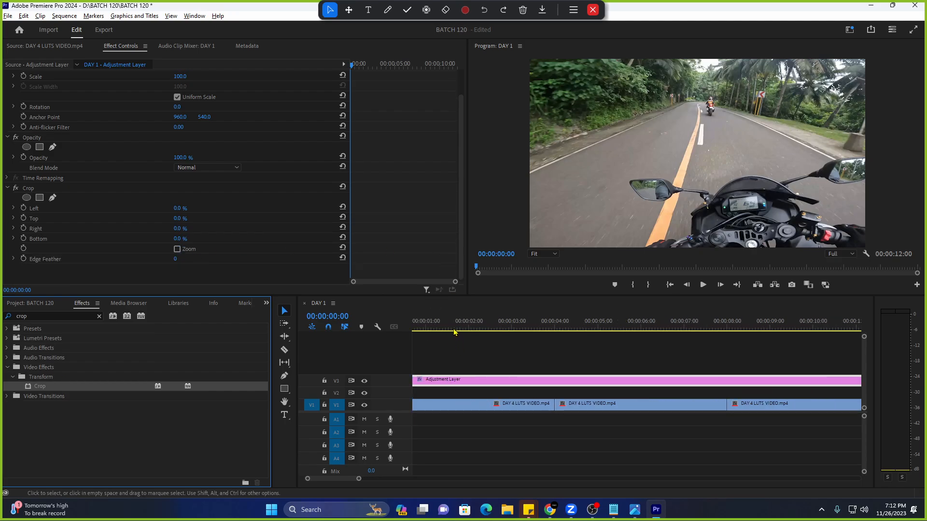
click(469, 328)
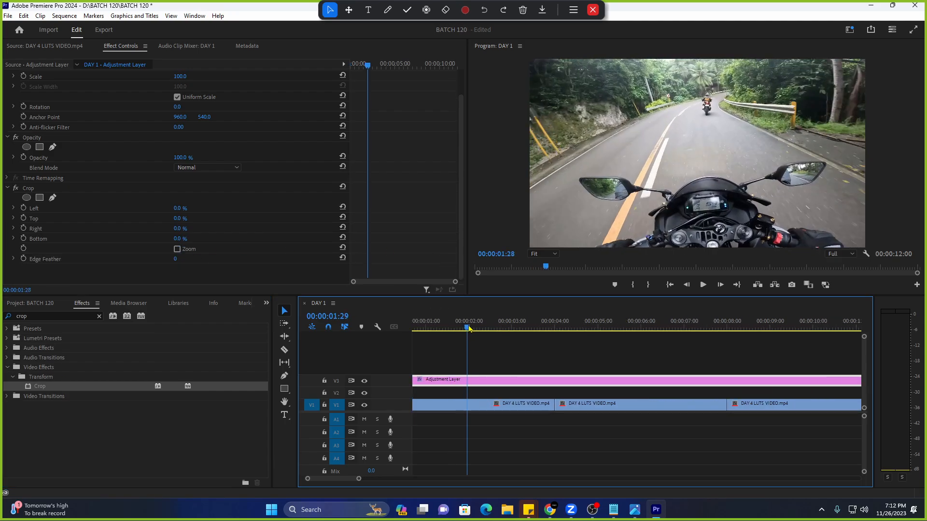
Keyframe Crop Top and Bottom to 12% at 00:00:03:15.
click(23, 218)
click(23, 238)
click(522, 328)
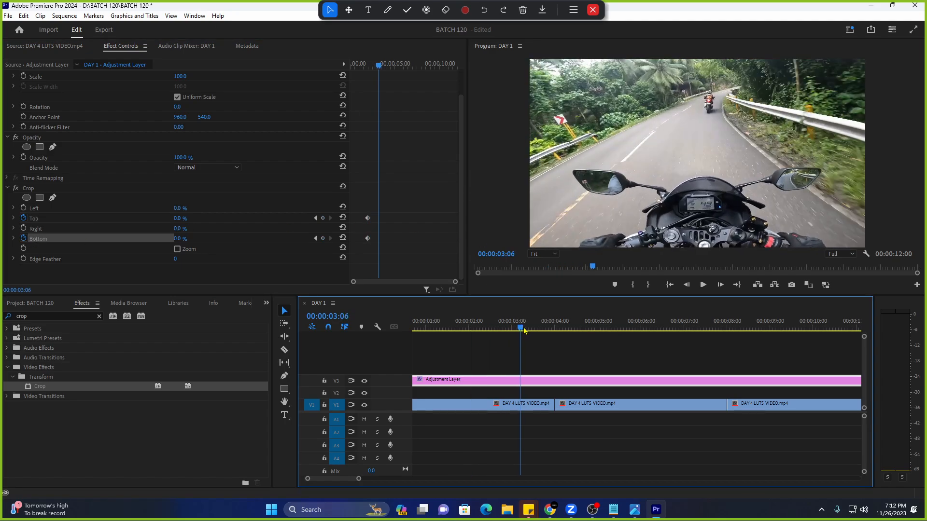
drag(524, 330, 534, 329)
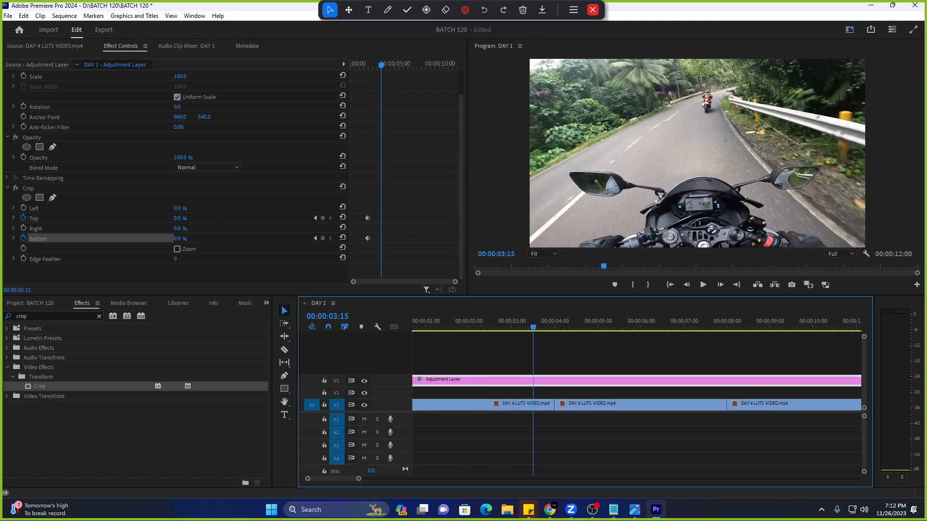
click(179, 219)
text(12)
key(Return)
click(177, 238)
text(12)
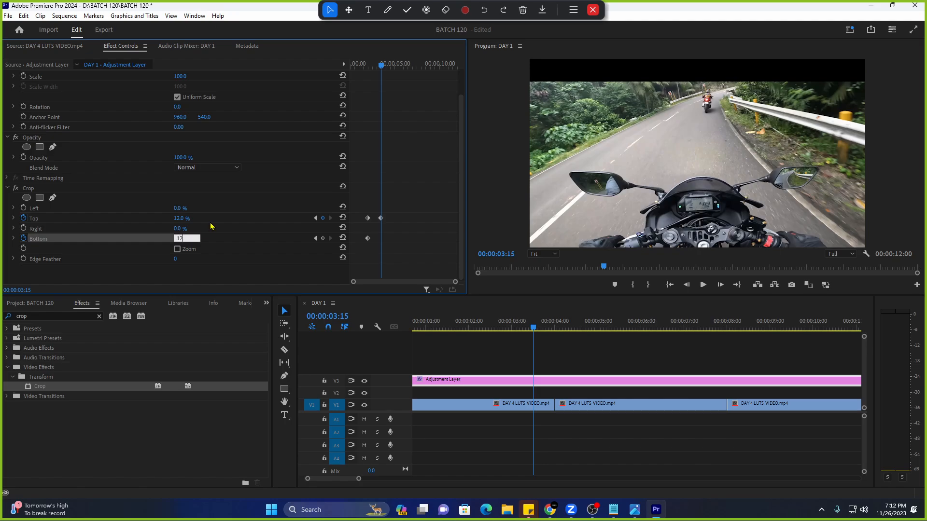
key(Return)
Play the sequence from the start to preview the animated letterbox.
click(354, 64)
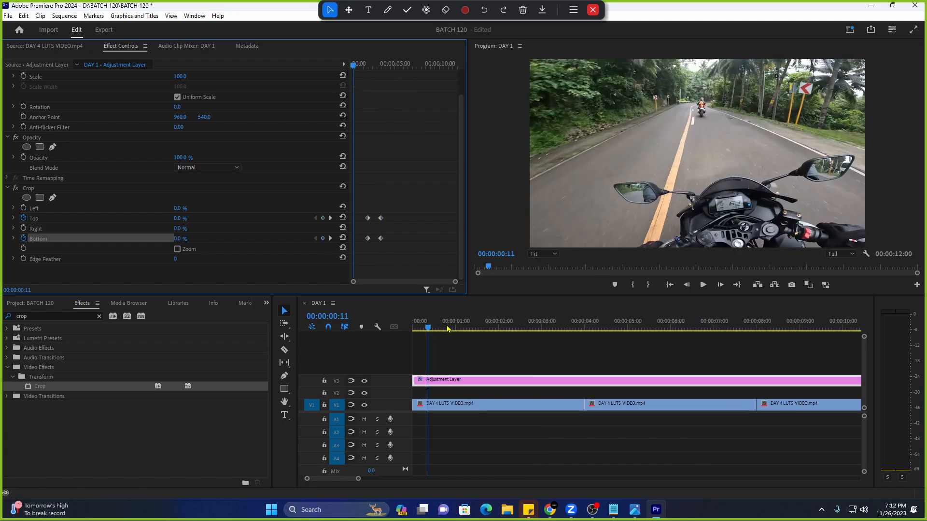
key(space)
key(space)
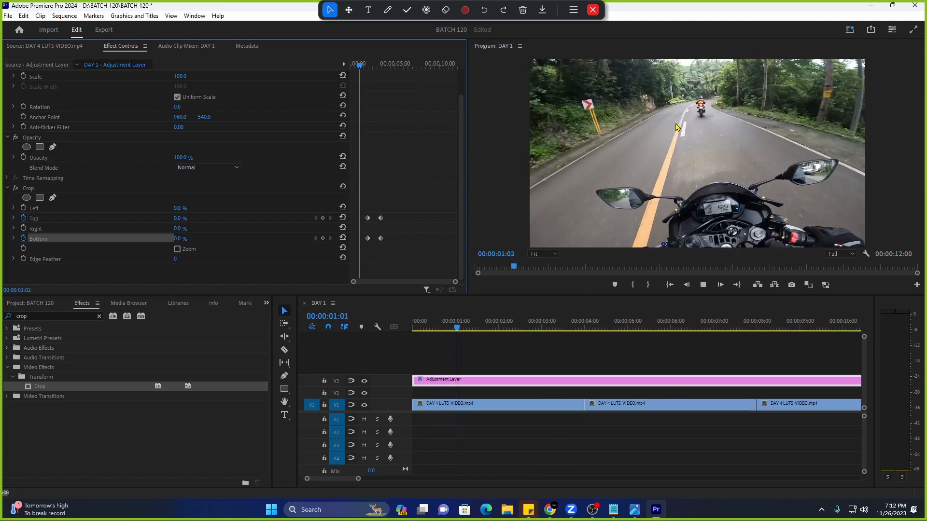
click(428, 320)
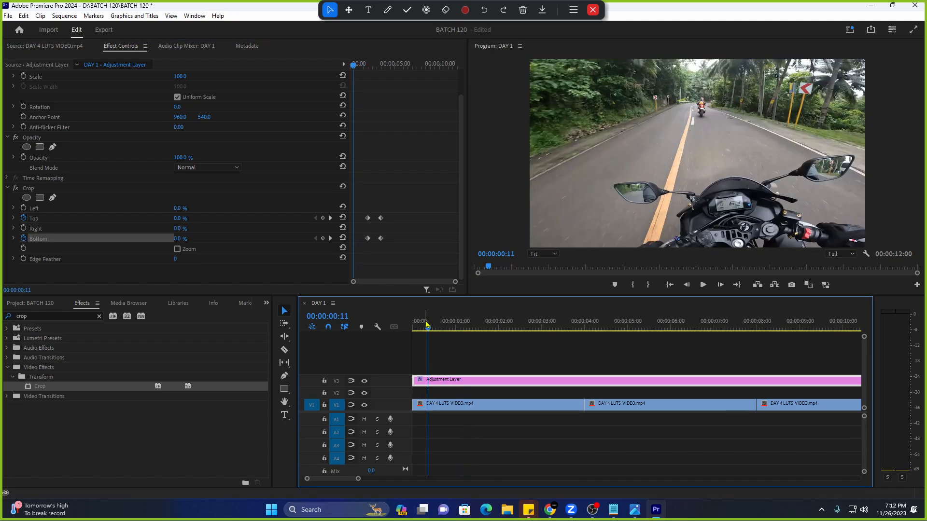
key(space)
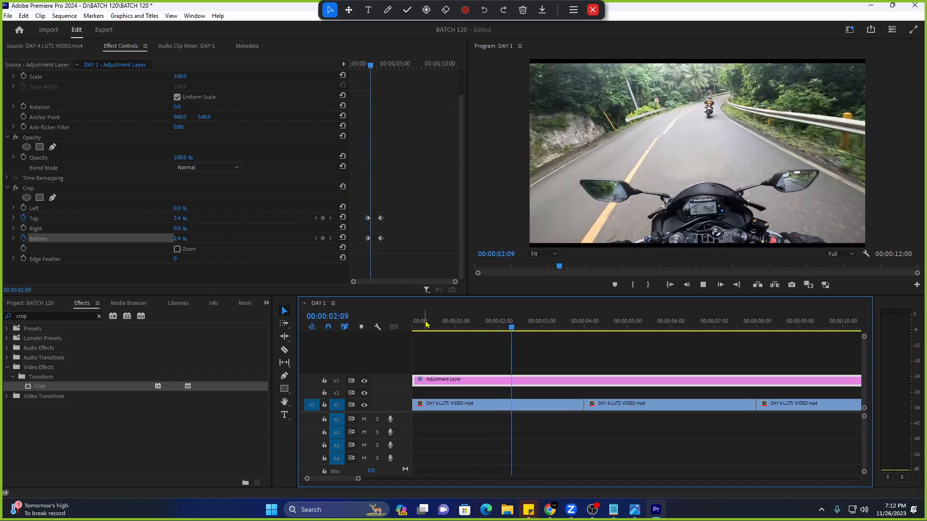
click(372, 66)
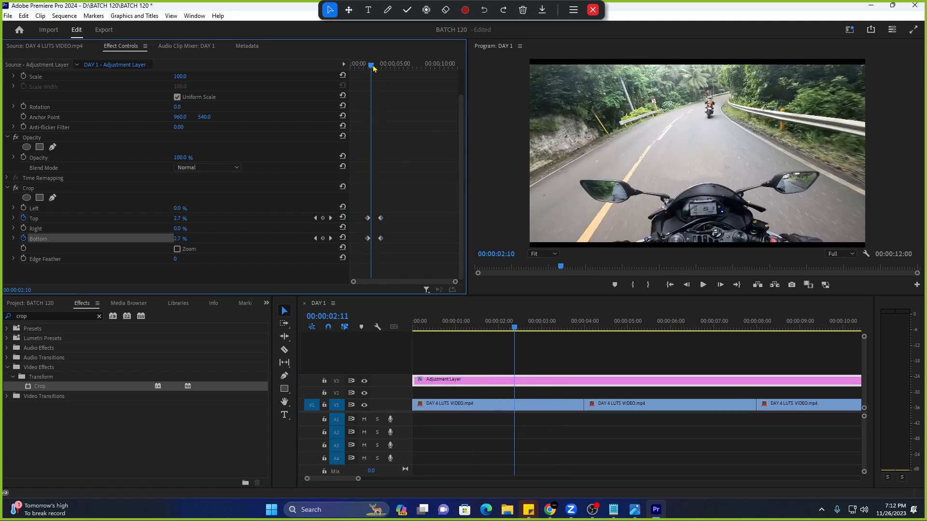
key(space)
drag(373, 67, 355, 68)
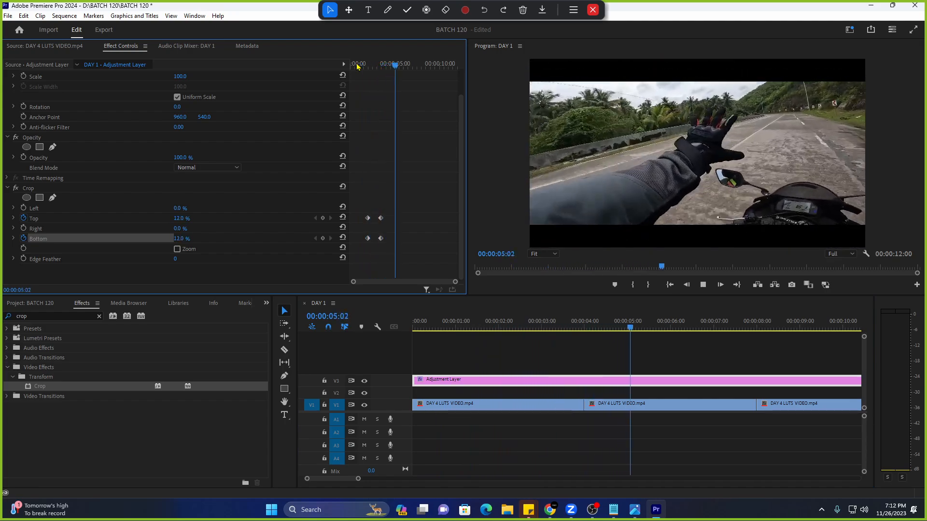
click(357, 66)
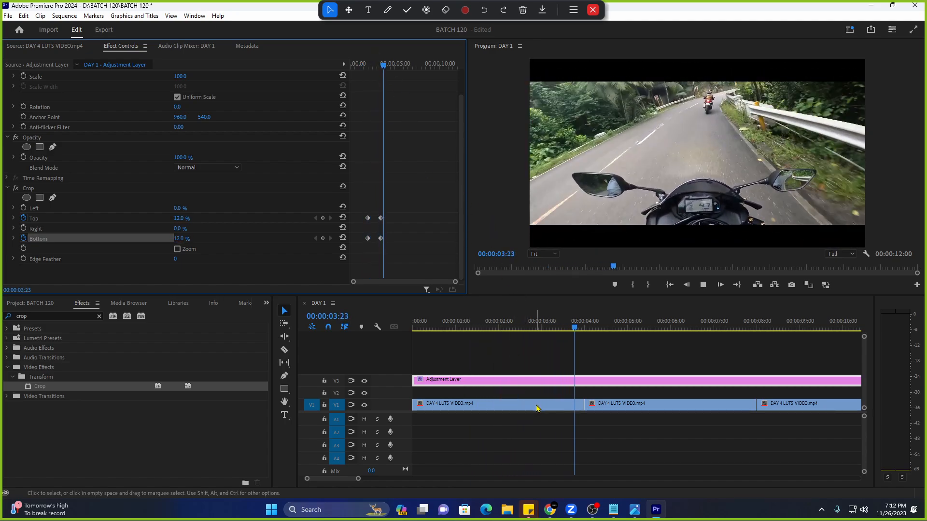
key(space)
Delete the Adjustment Layer from the timeline, clear the crop search, and show the project bin.
click(553, 383)
key(Delete)
key(Home)
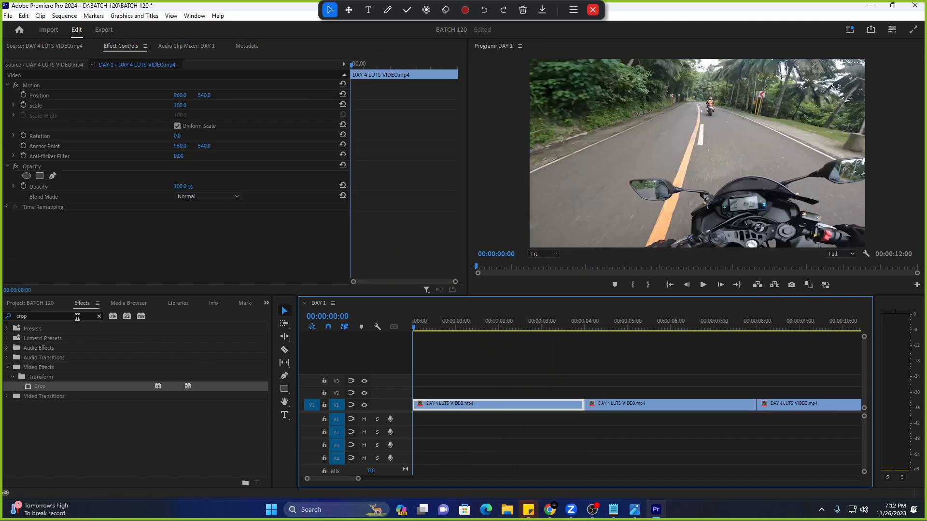
click(98, 316)
click(44, 307)
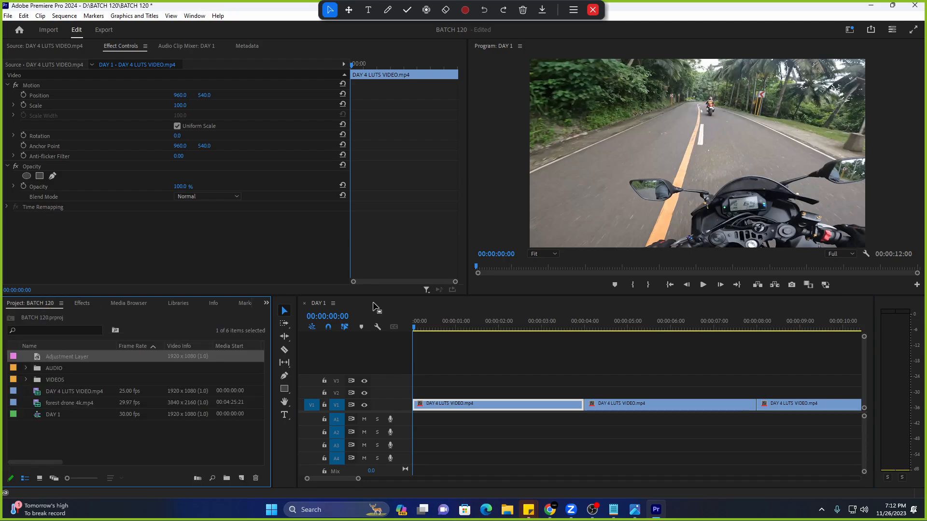
click(701, 123)
click(613, 509)
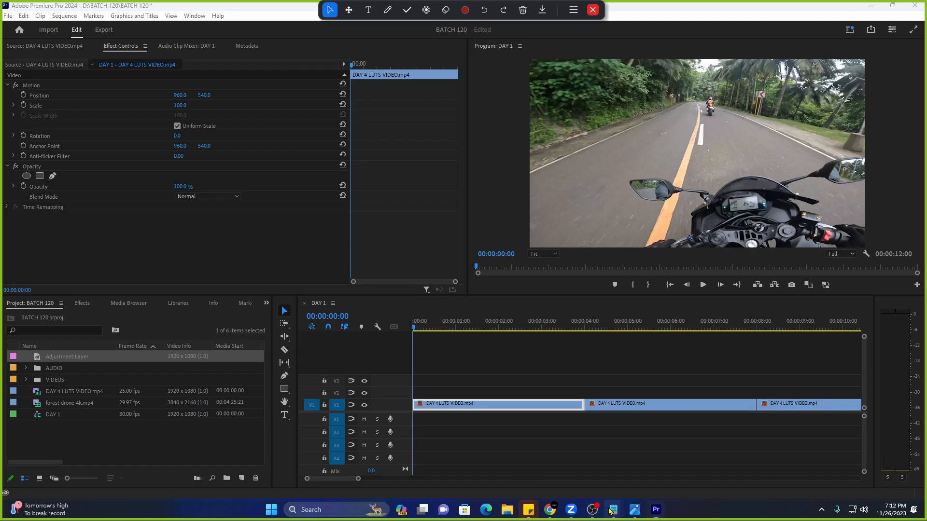
Replace the 'lut - look up table' Notepad text with 'crop - effects panel' and minimize it.
click(556, 457)
key(ctrl+a)
text(cr)
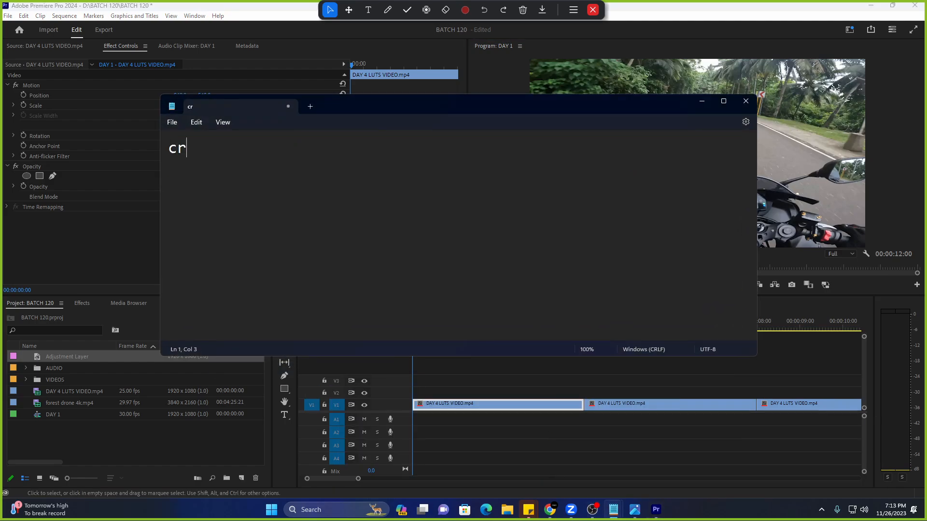
text(op - effects panel)
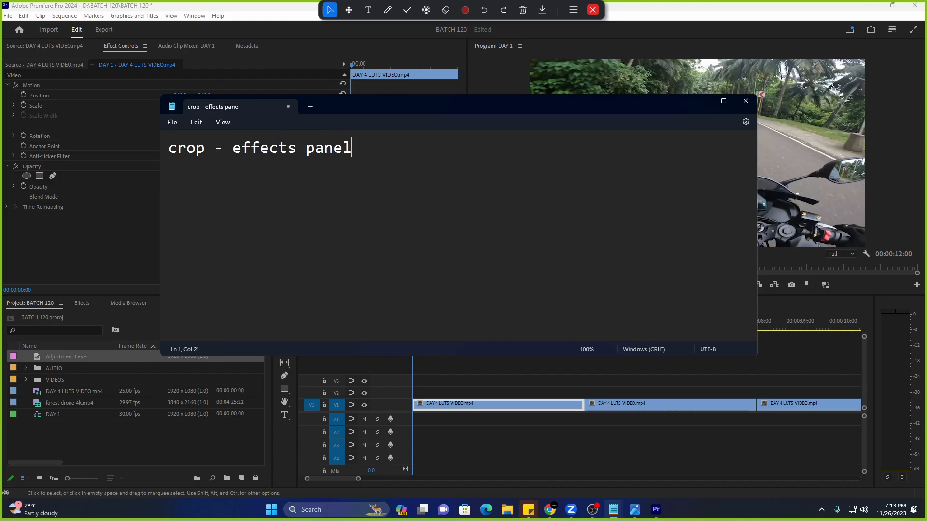
drag(597, 102, 509, 197)
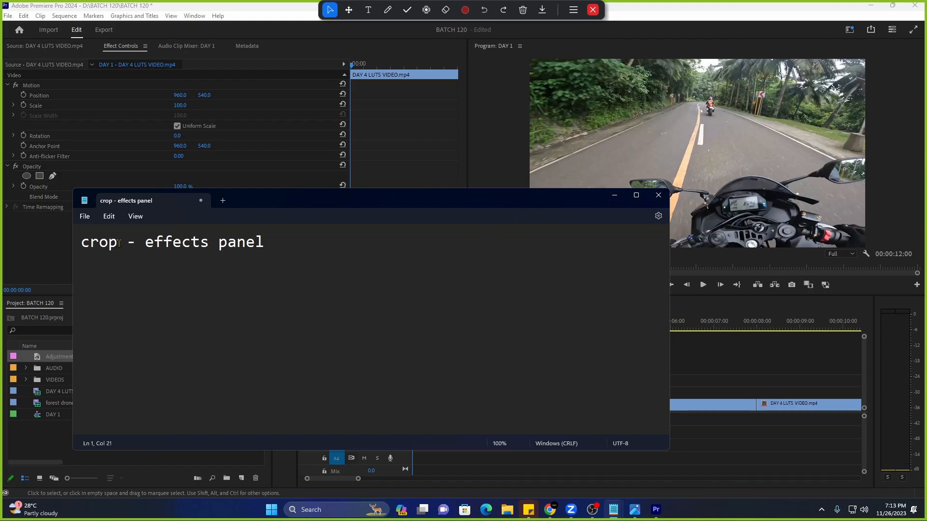
double_click(118, 244)
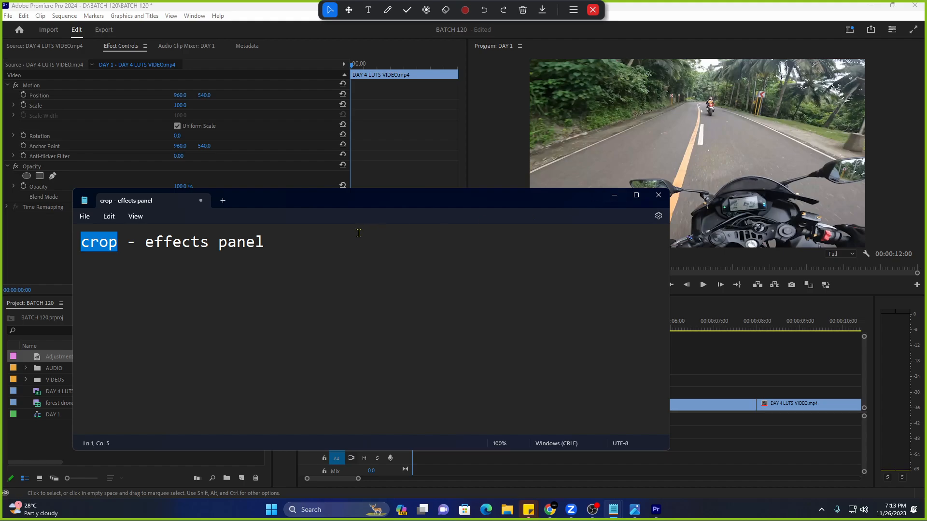
drag(265, 243, 149, 250)
click(614, 196)
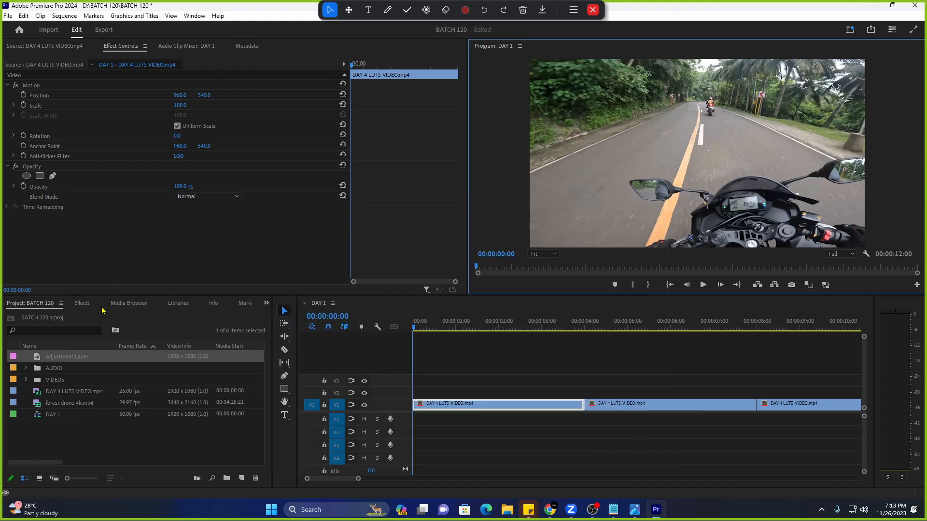
Filter the Effects panel list down to Crop by searching 'crop'.
click(81, 304)
mouse_move(91, 309)
mouse_down()
mouse_move(195, 308)
mouse_move(77, 306)
mouse_up()
click(72, 315)
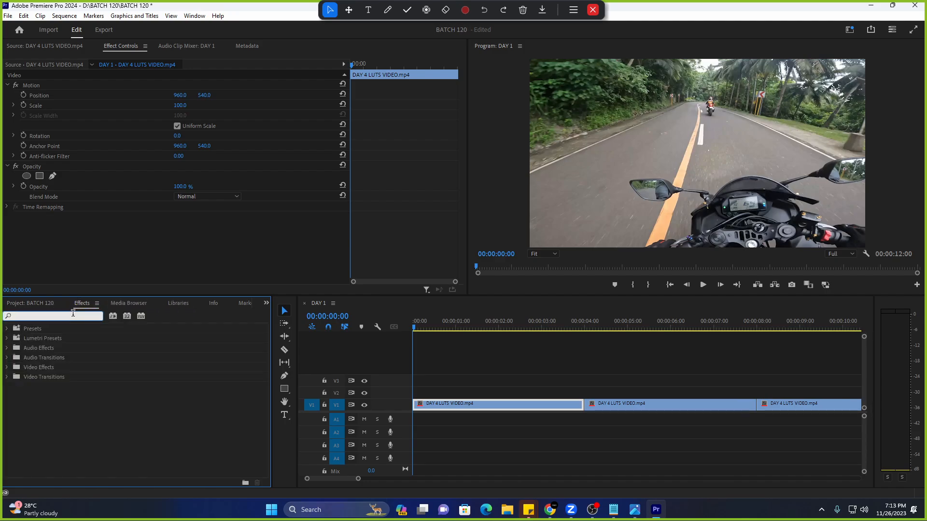
text(crop)
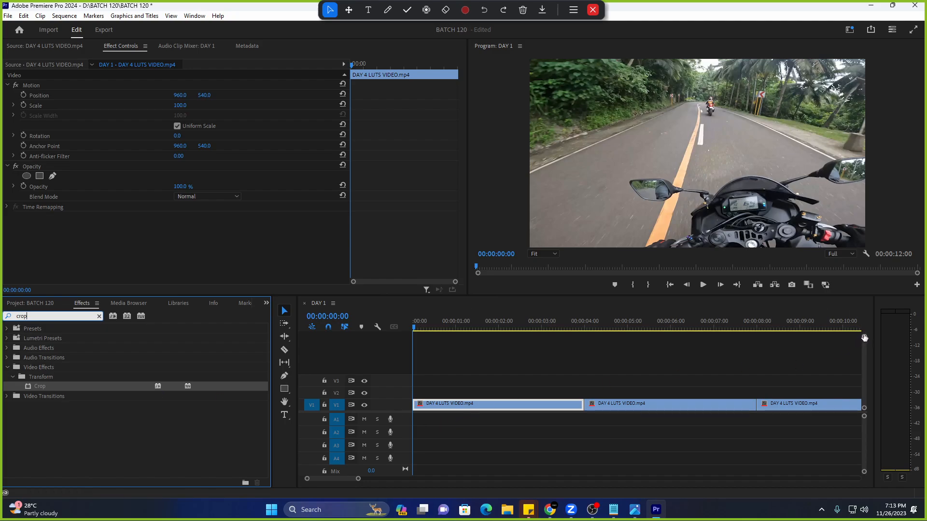
Enlarge the Video 1 track to show thumbnails, reselect the first clip, and return to the crop results.
drag(864, 338, 864, 344)
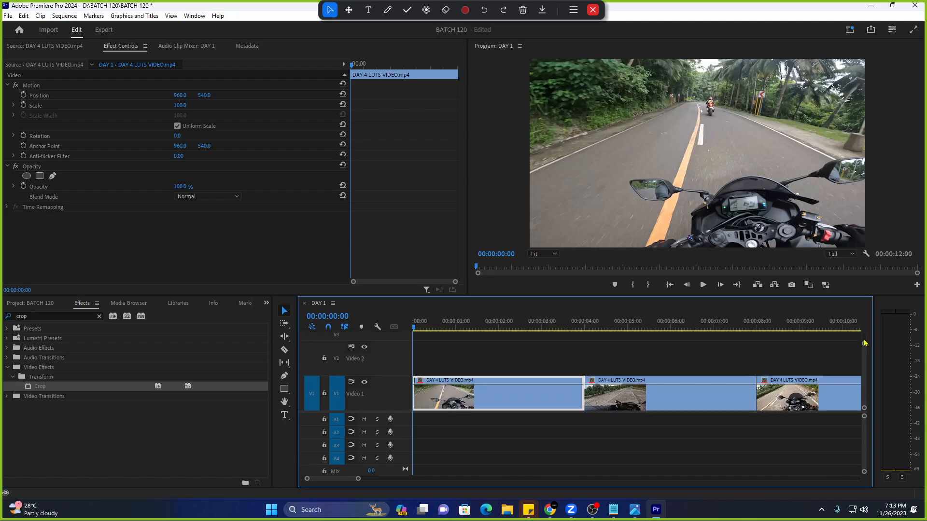
click(494, 355)
click(490, 392)
click(127, 79)
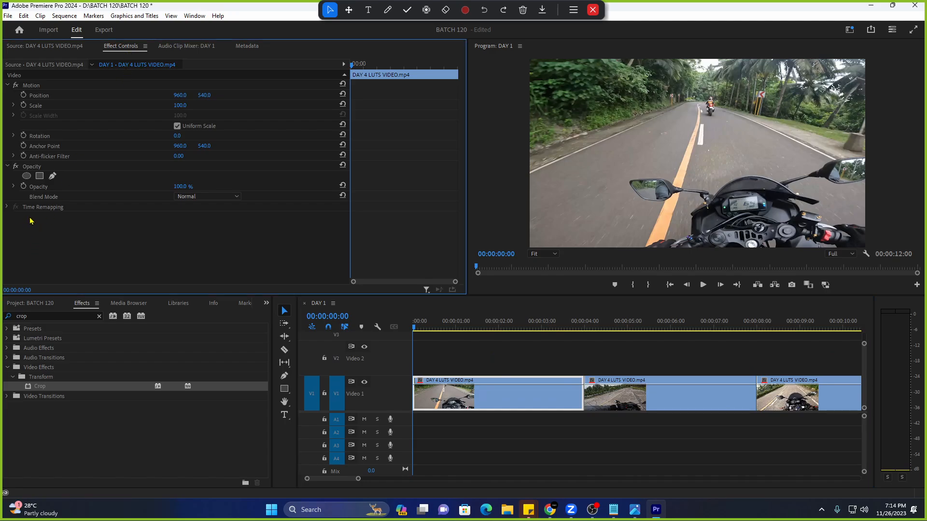
click(55, 315)
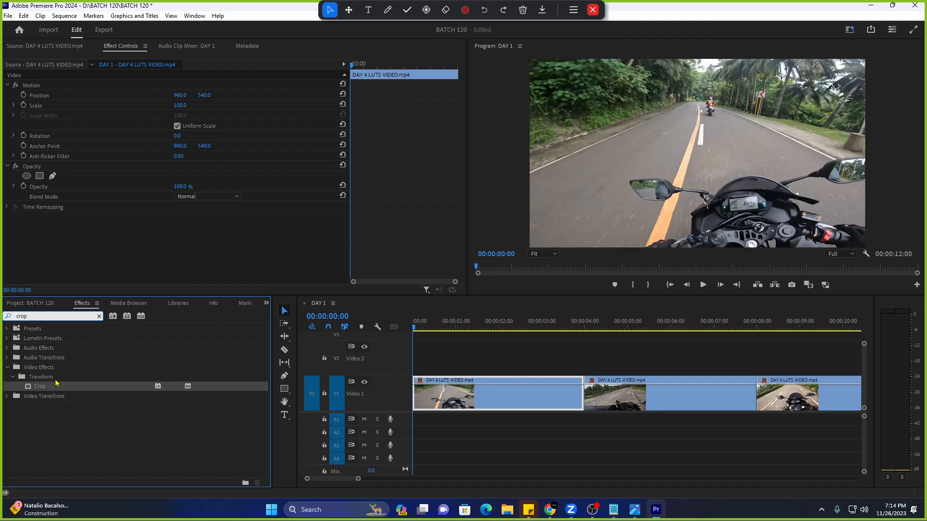
drag(53, 390, 449, 396)
scroll(114, 200, down, 2)
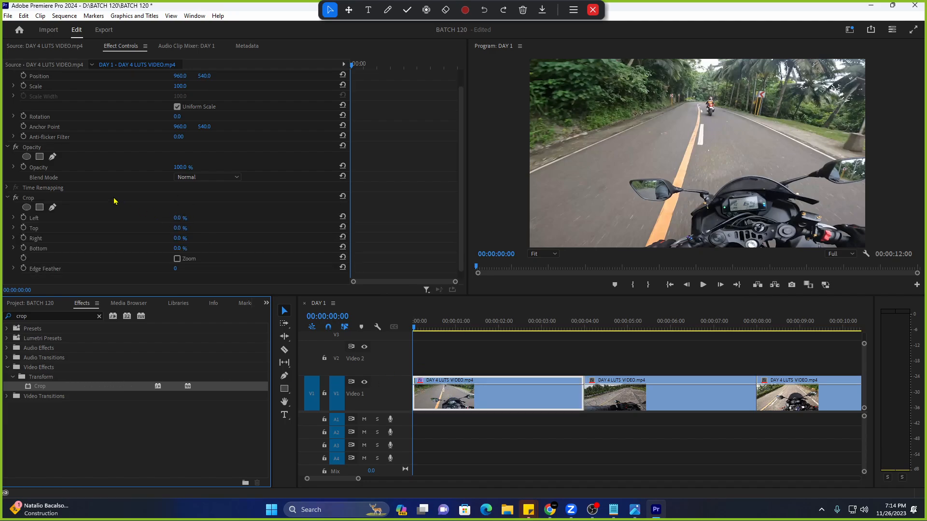
click(88, 200)
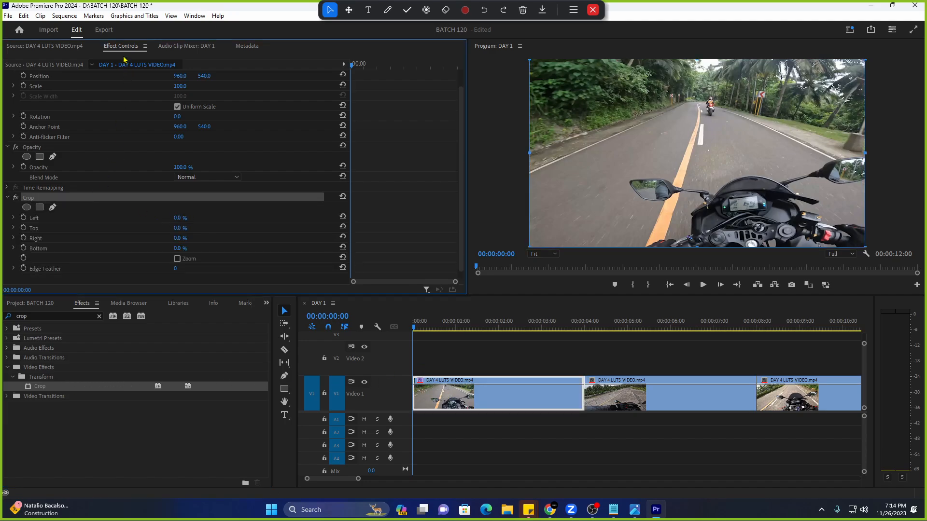
click(442, 399)
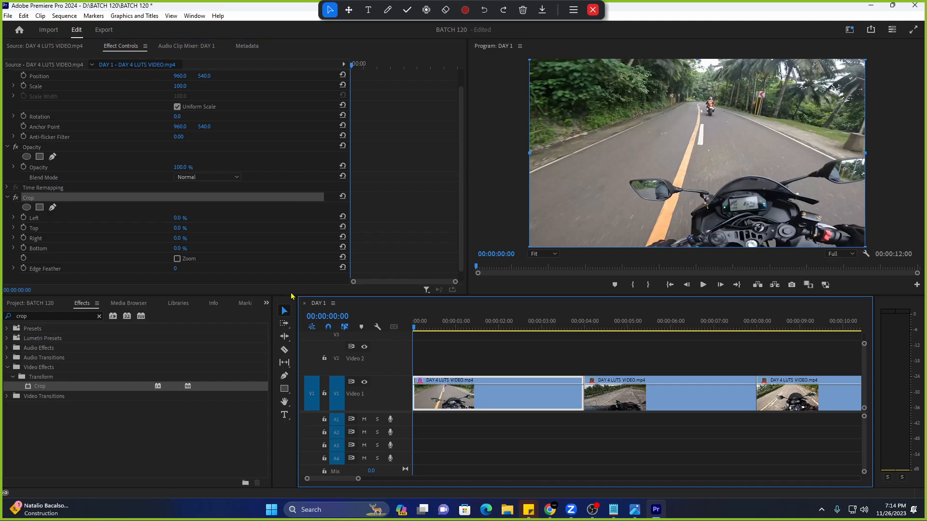
click(266, 288)
click(128, 199)
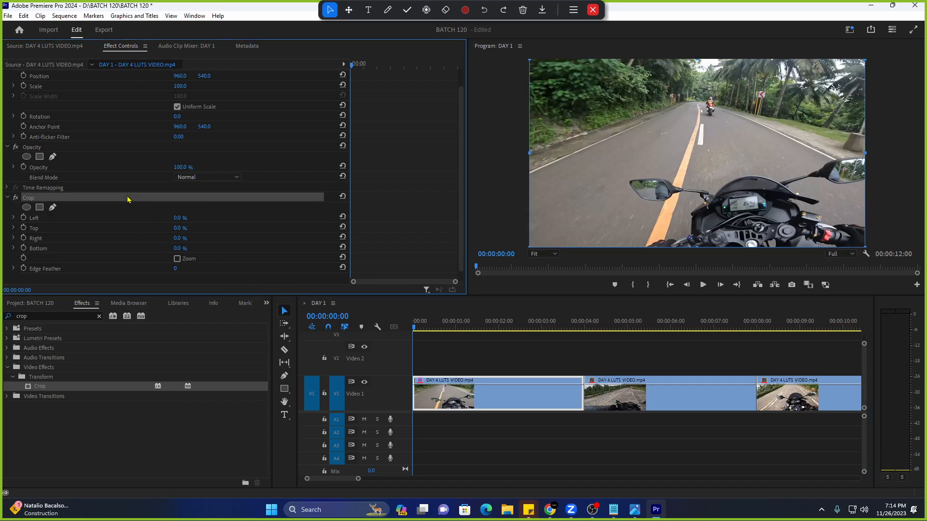
click(177, 284)
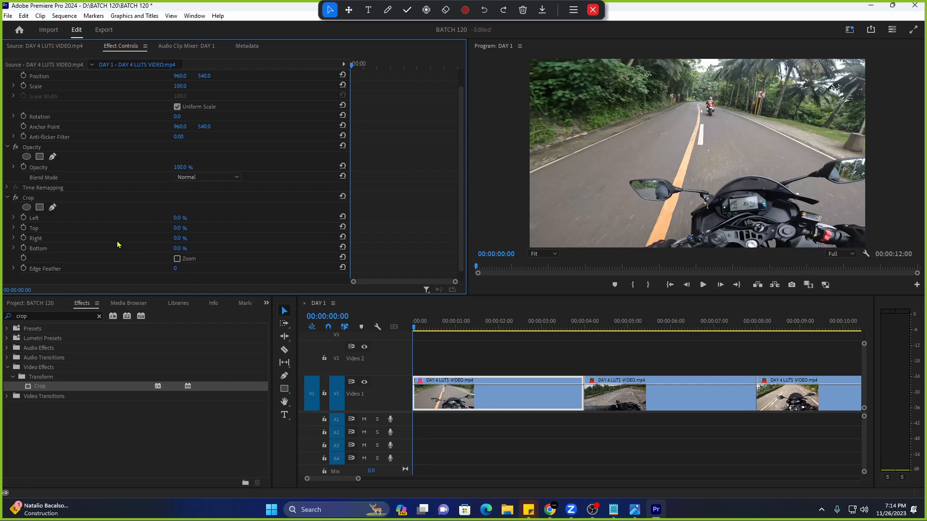
click(81, 200)
click(84, 218)
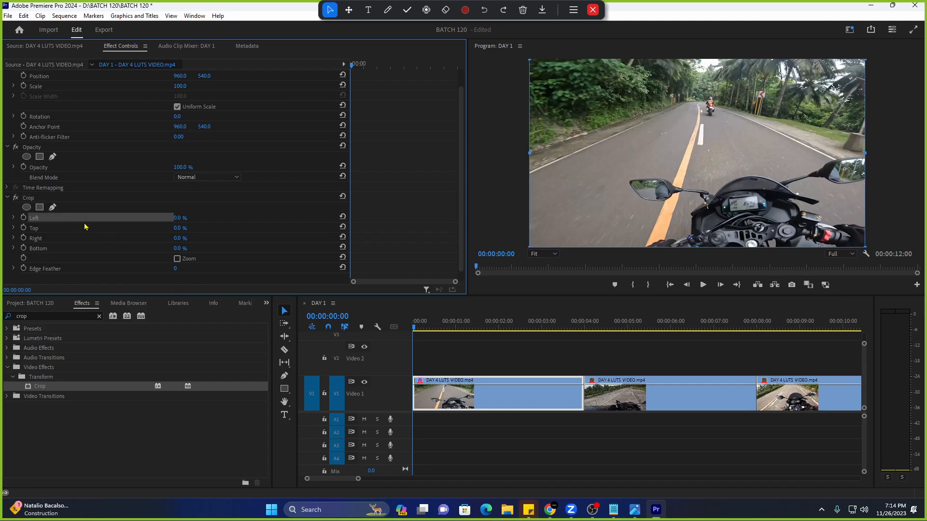
click(86, 228)
click(87, 239)
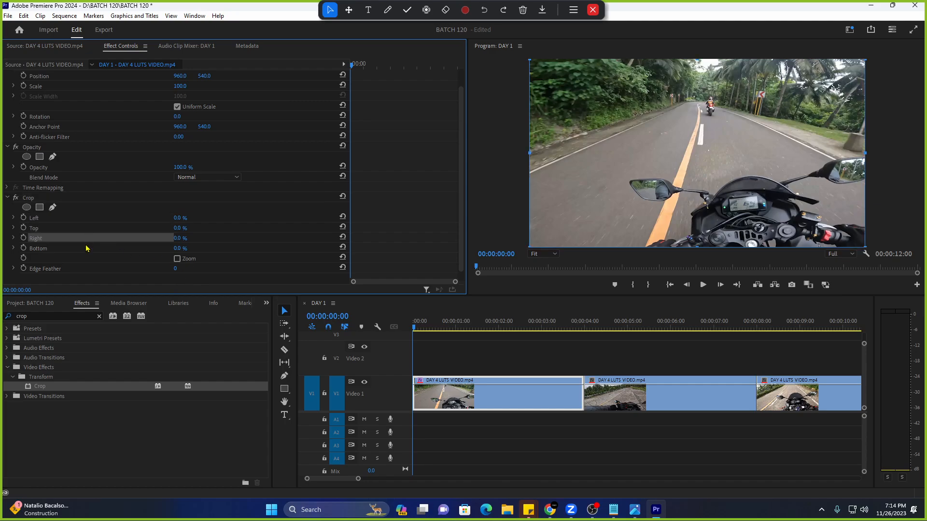
click(96, 220)
click(94, 233)
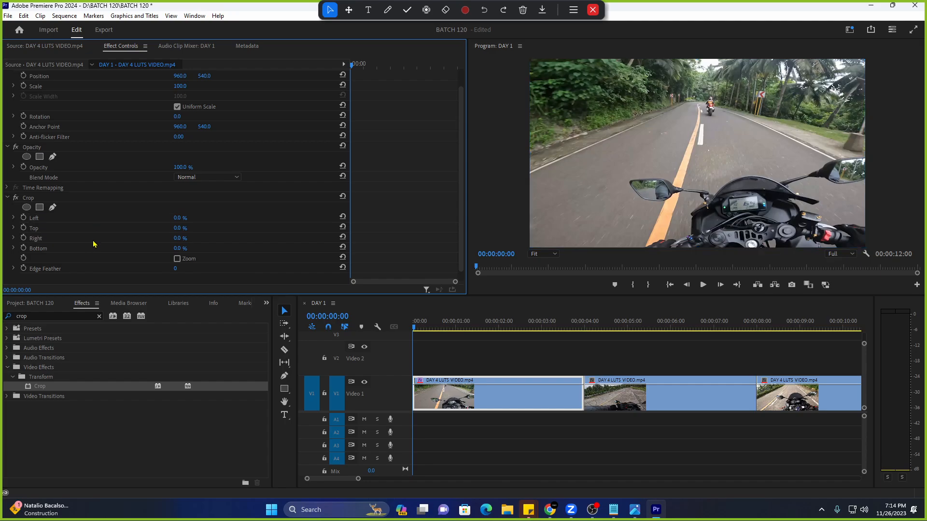
click(427, 9)
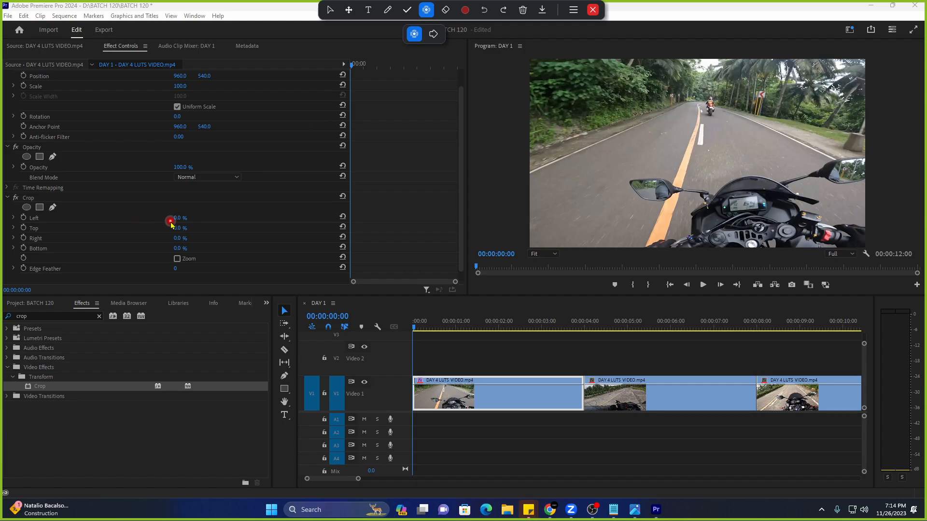
drag(177, 218, 205, 251)
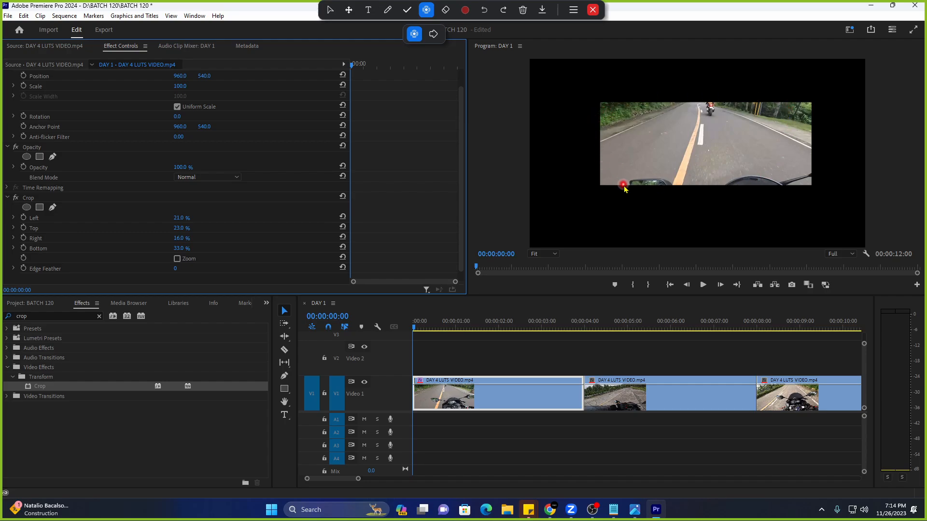
click(107, 271)
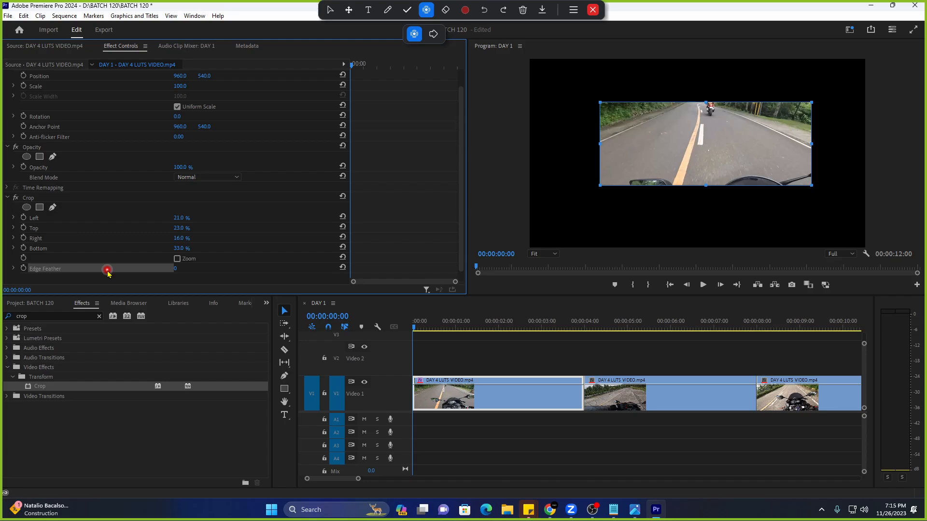
click(127, 281)
click(119, 267)
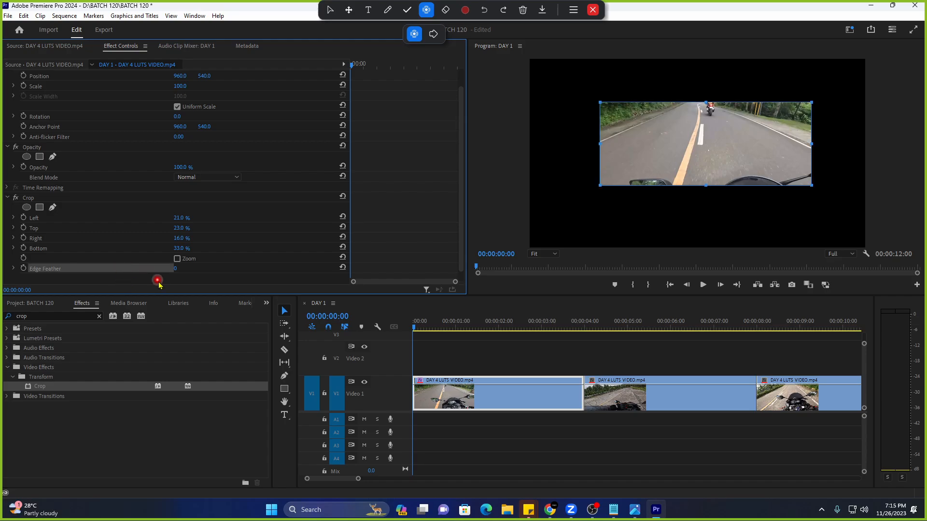
click(157, 281)
mouse_move(175, 272)
mouse_down()
mouse_move(228, 276)
mouse_move(182, 265)
mouse_up()
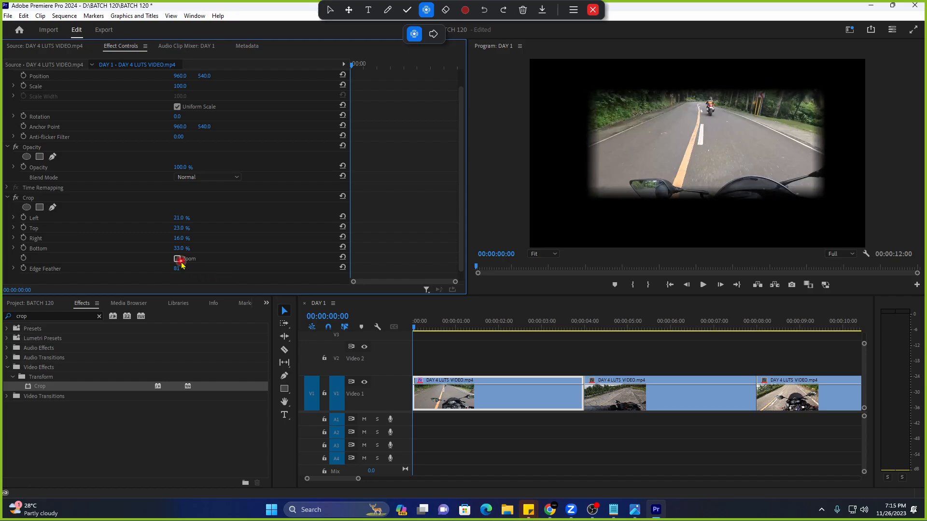
click(343, 197)
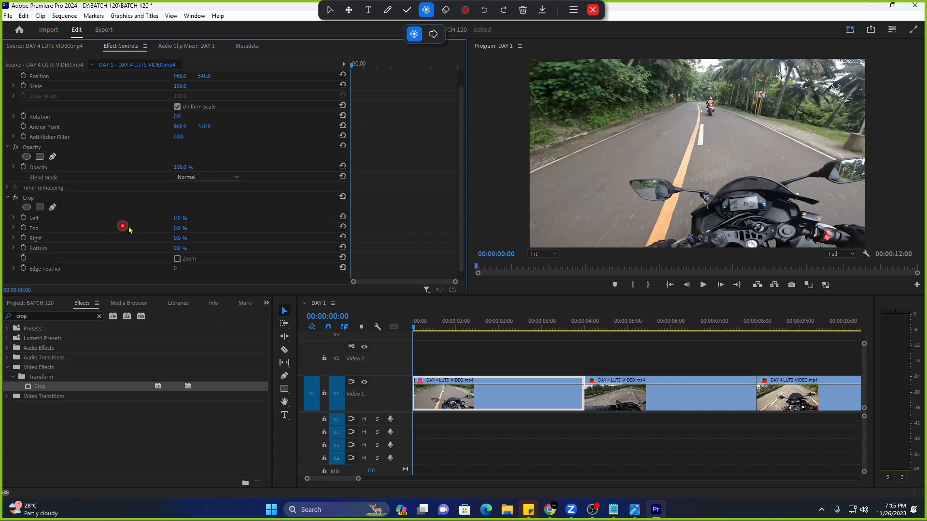
Bring up the crop notes document and delete all of its existing text.
mouse_move(614, 509)
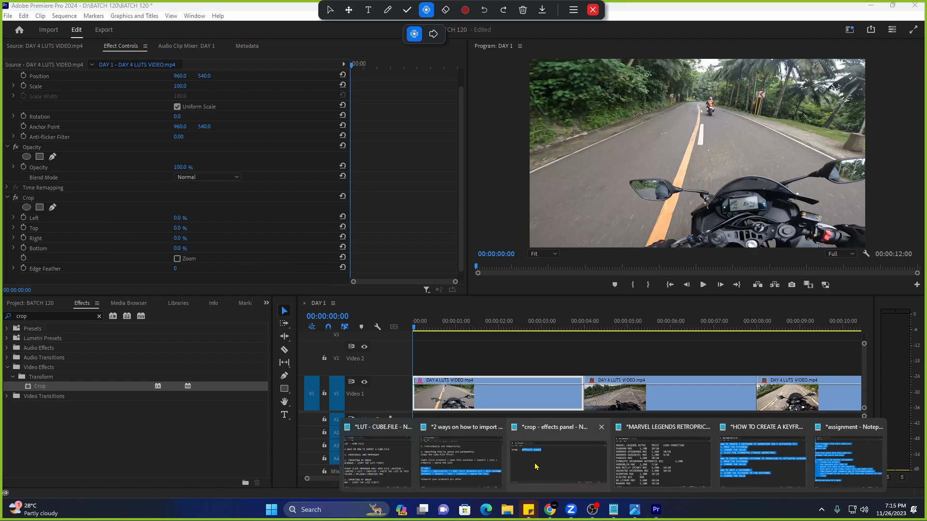
click(569, 459)
click(455, 269)
key(ctrl+a)
key(BackSpace)
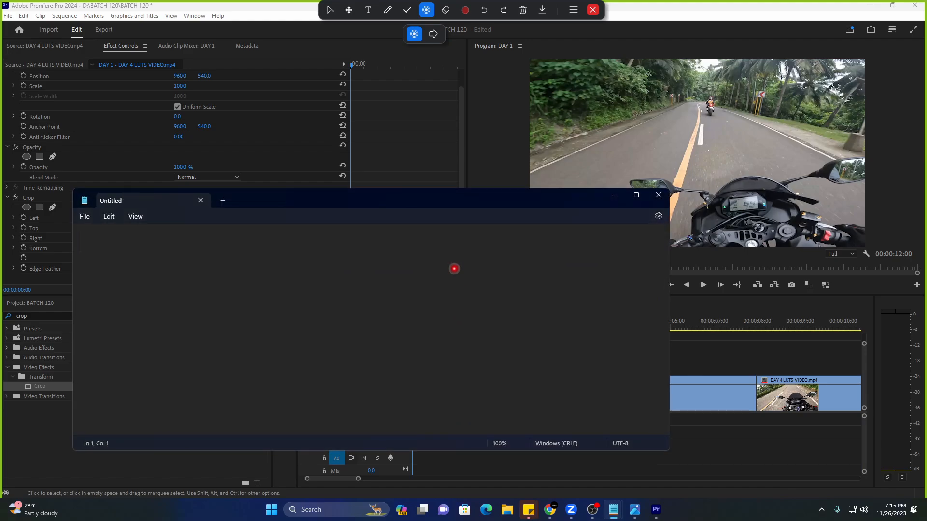
Write 'top and bottom' with '10-15' on the line beneath it.
text(top and botoom)
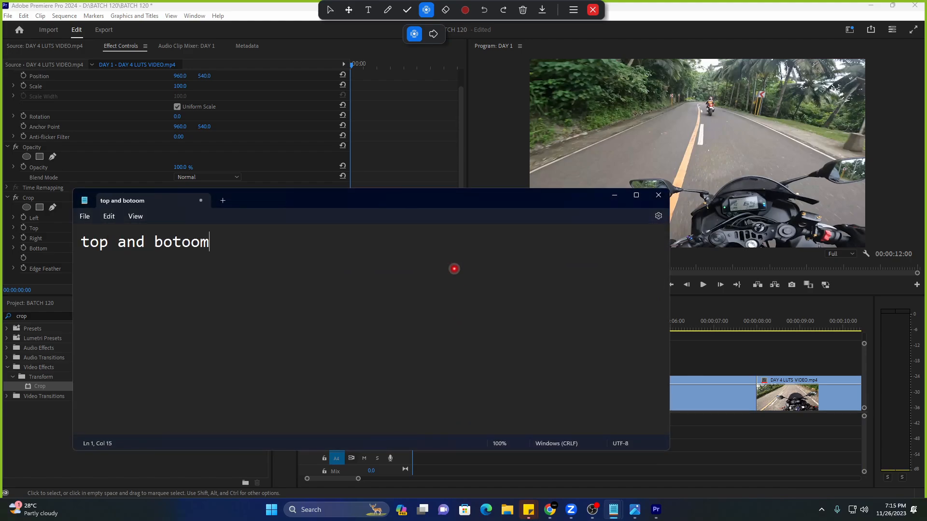
key(BackSpace)
key(BackSpace)
text(tom)
key(Return)
key(Return)
text(10-14)
key(BackSpace)
text(5)
Set the first clip's Crop Top and Bottom to 12% in Effect Controls.
click(614, 195)
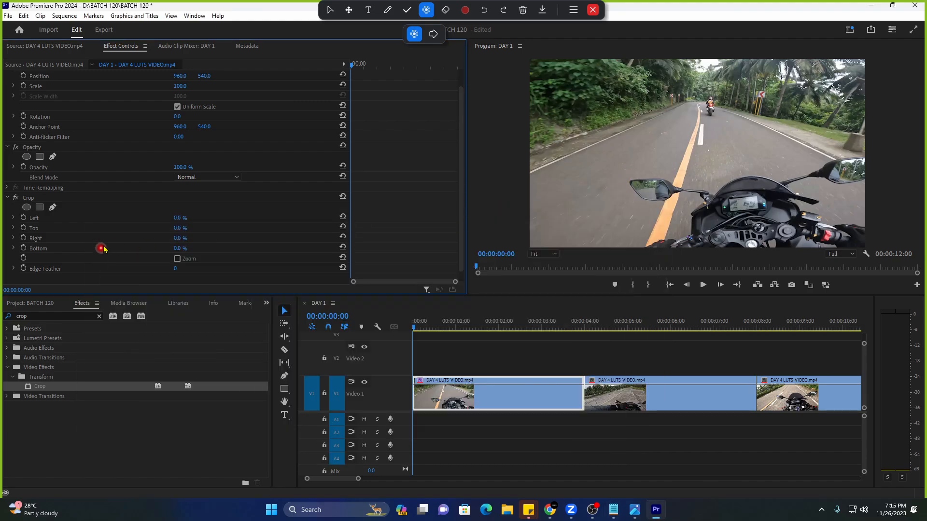
click(180, 228)
text(1)
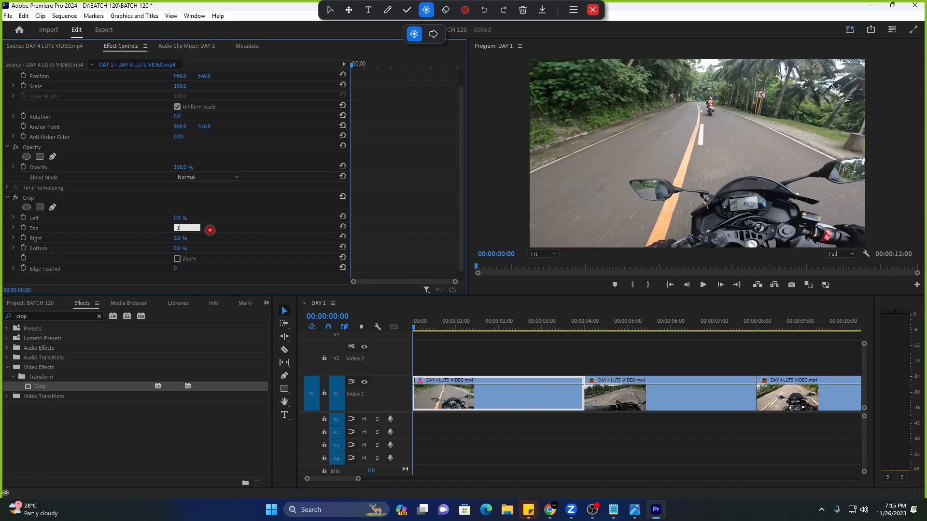
text(2)
key(Return)
click(187, 247)
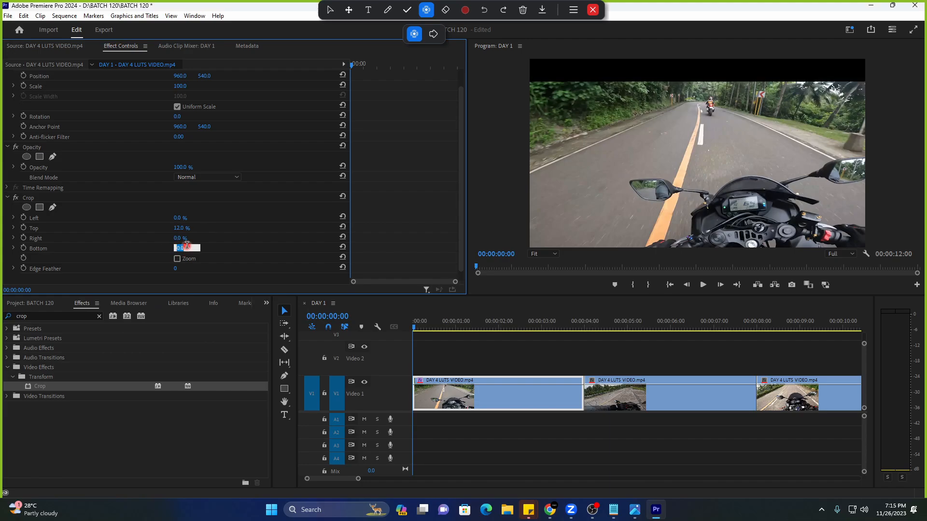
key(Return)
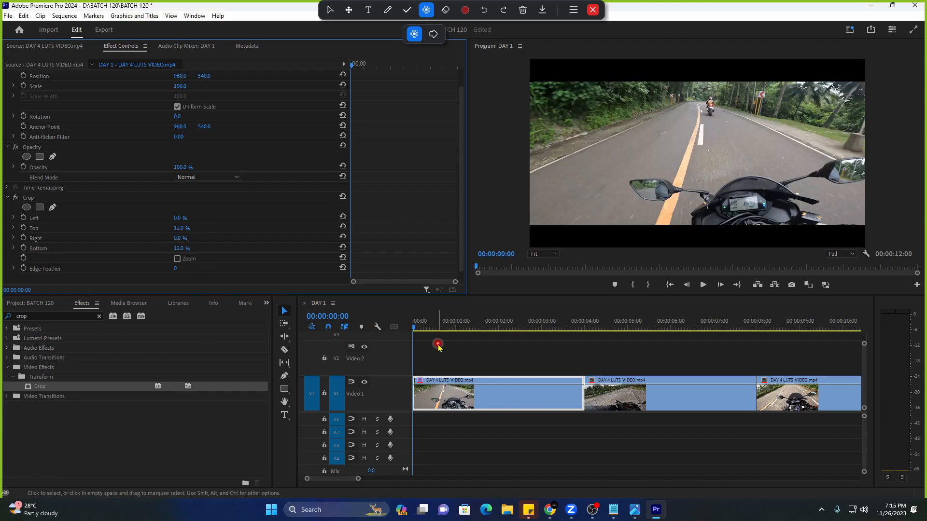
Play back the letterboxed clip from about two seconds to review the bars.
key(space)
drag(358, 478, 378, 481)
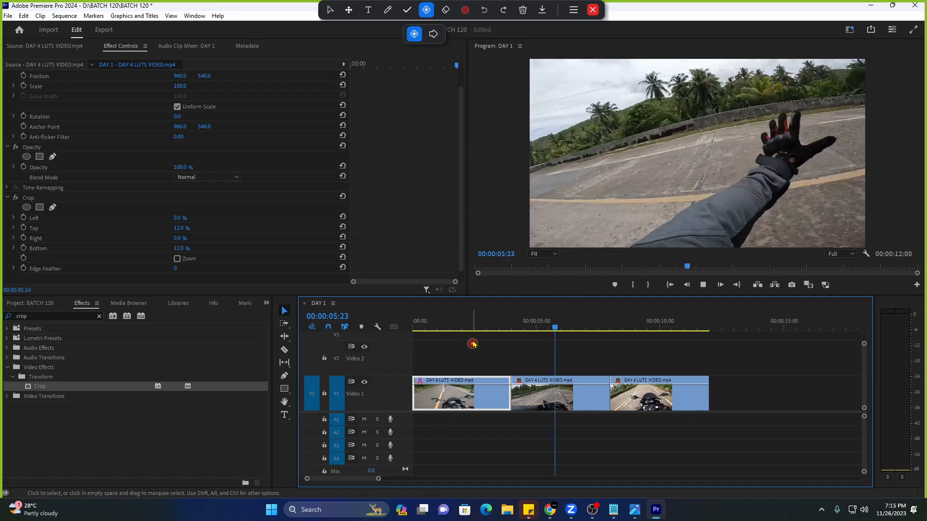
click(464, 327)
key(space)
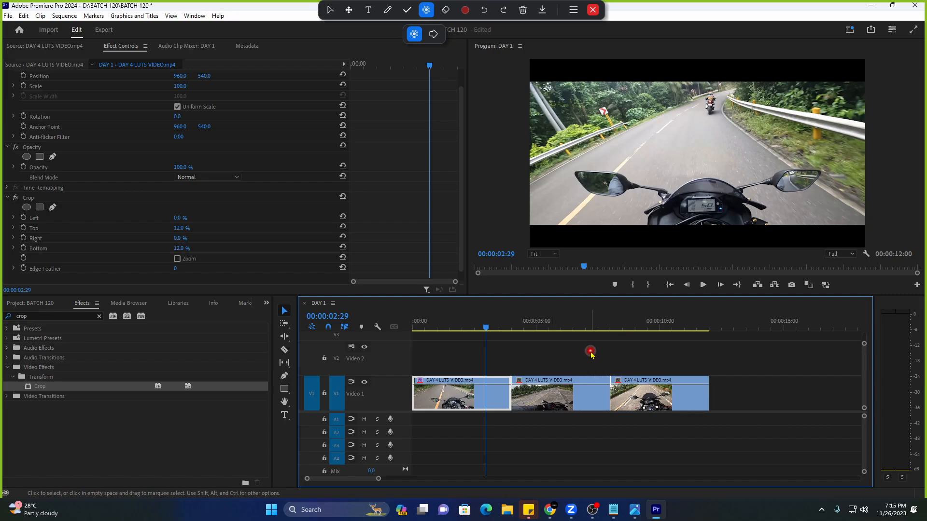
drag(748, 365, 609, 411)
click(470, 328)
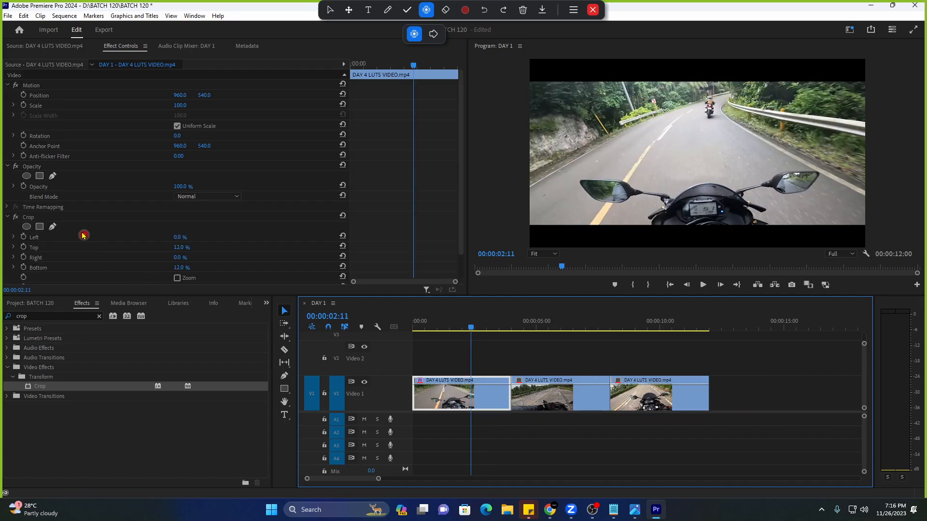
click(78, 218)
scroll(240, 274, down, 2)
scroll(381, 330, down, 1)
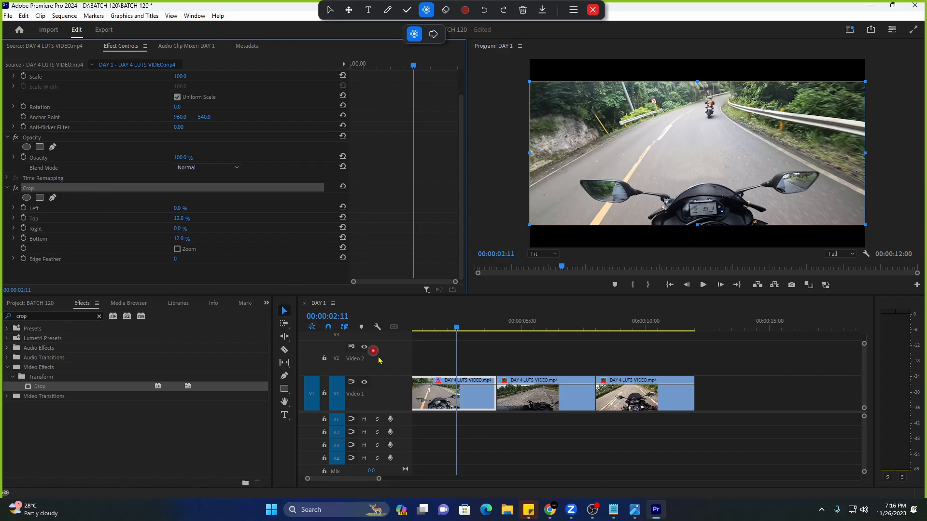
click(436, 347)
click(461, 386)
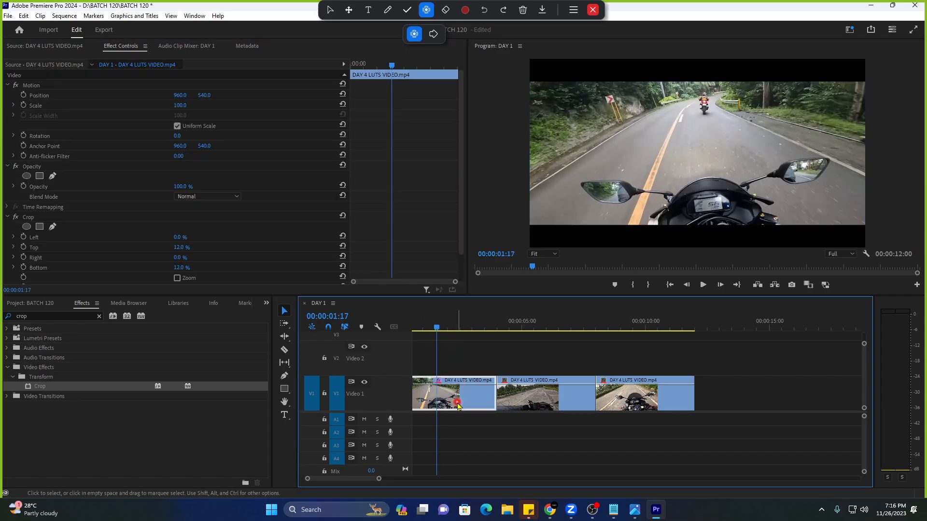
scroll(278, 234, down, 2)
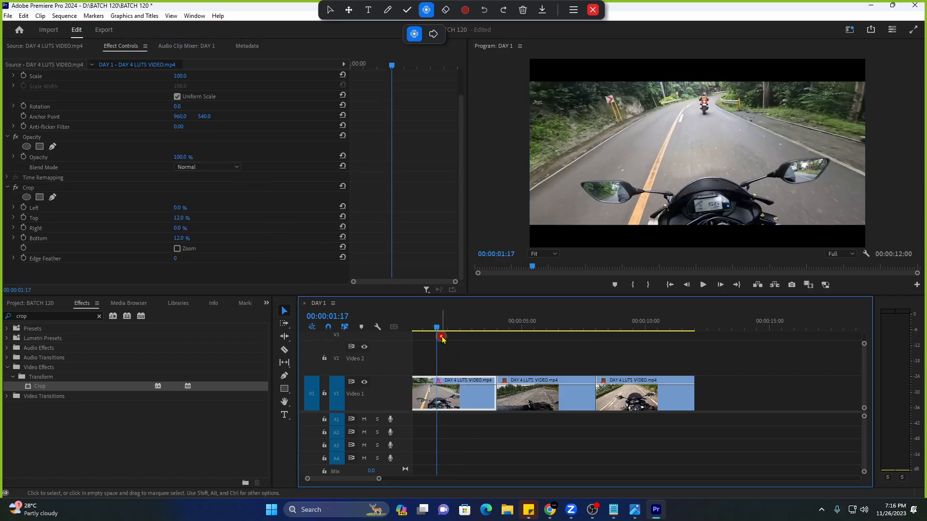
key(Home)
key(space)
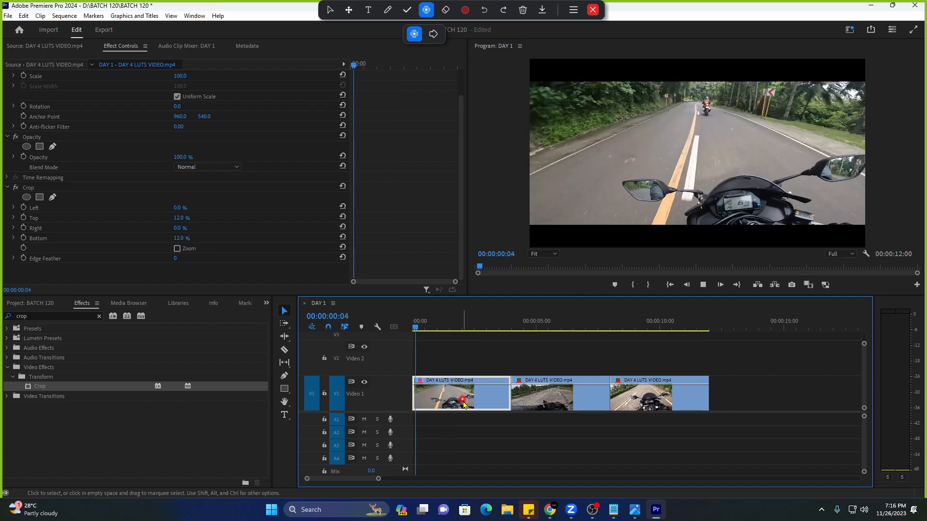
key(space)
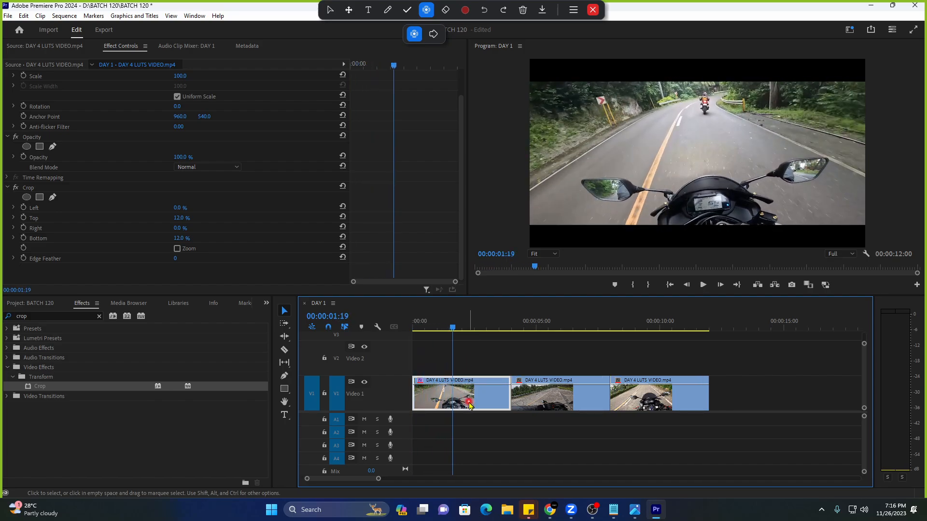
click(65, 190)
drag(529, 322, 464, 322)
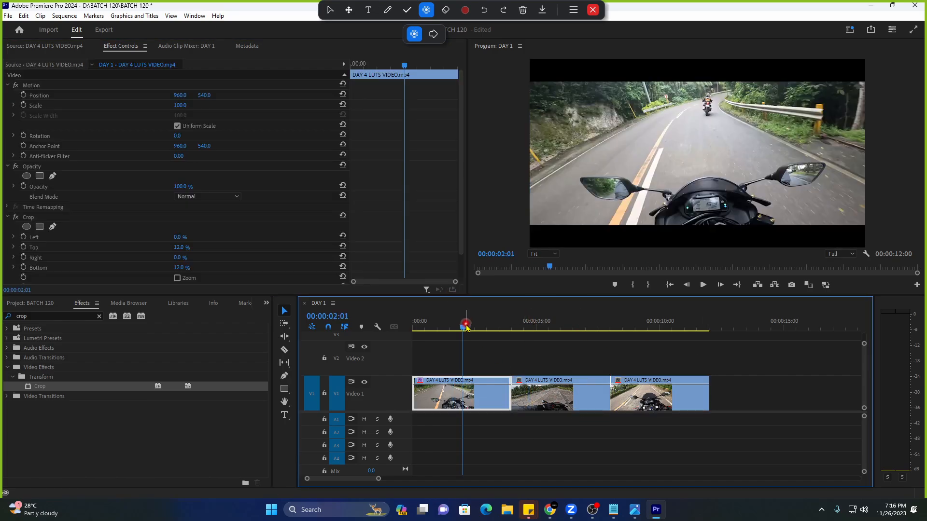
click(480, 350)
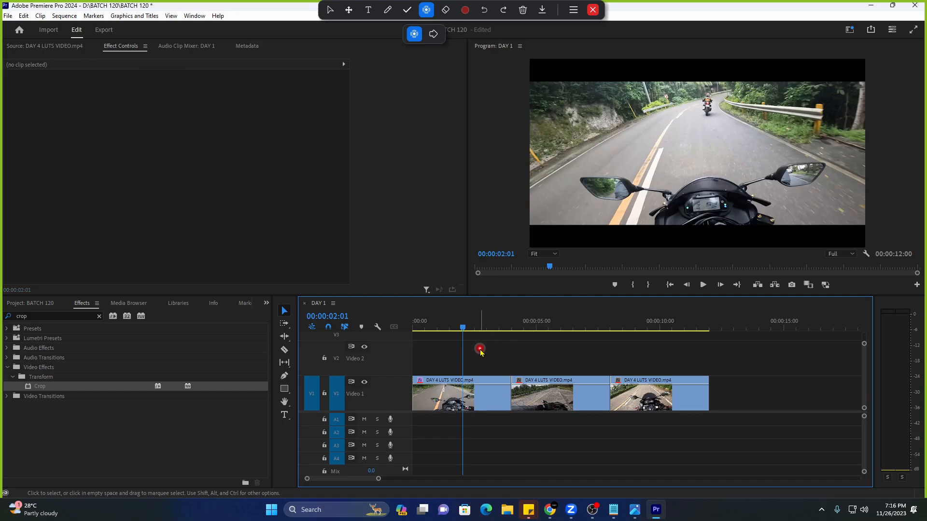
click(472, 392)
right_click(468, 402)
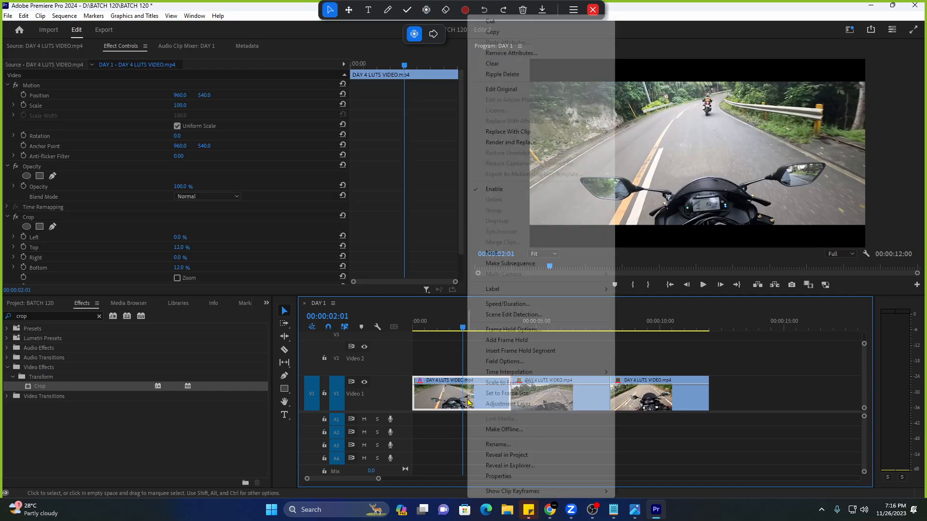
click(515, 214)
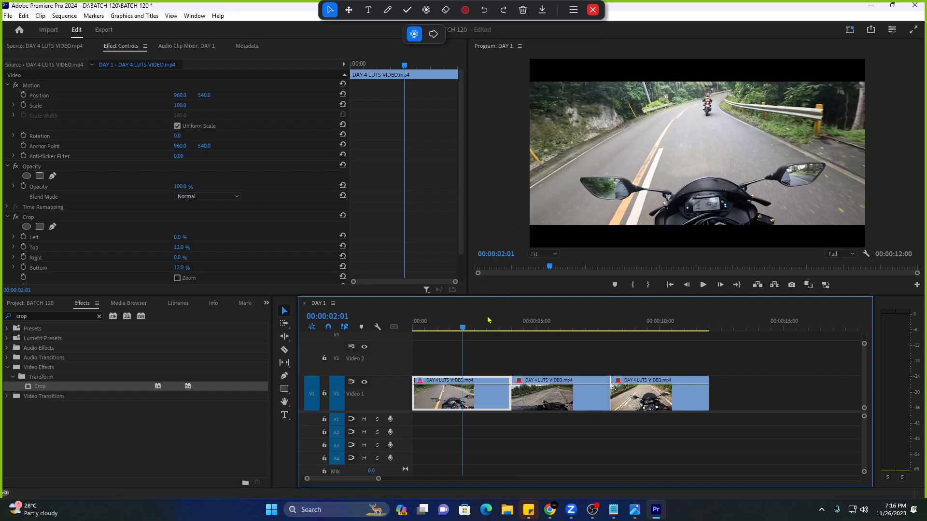
drag(539, 427, 569, 434)
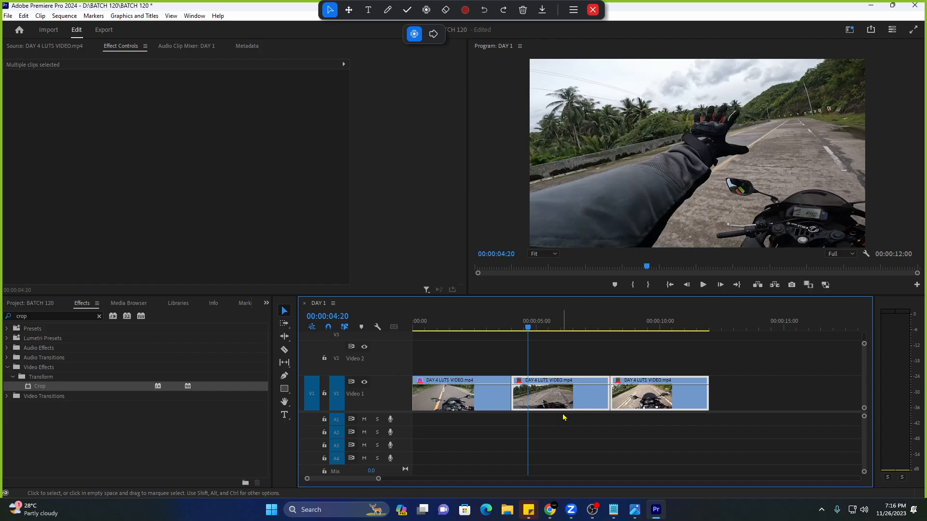
key(ctrl+v)
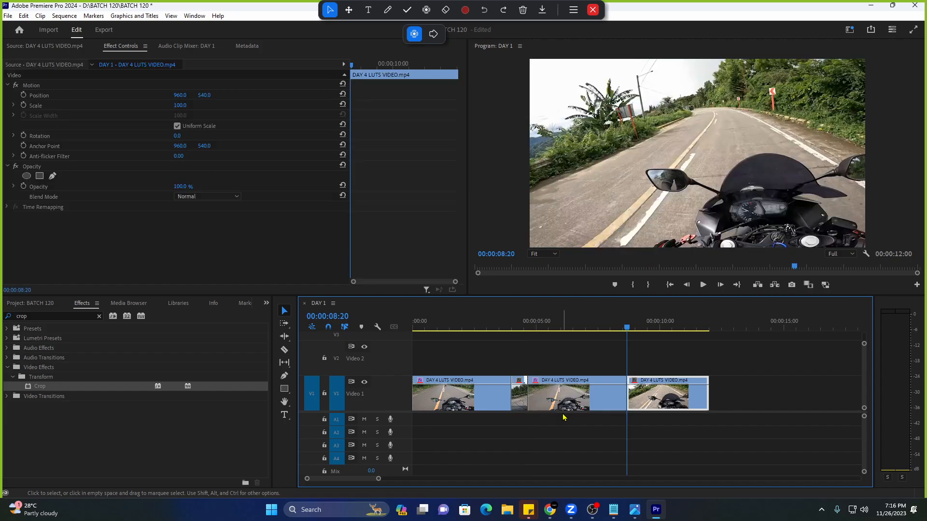
click(518, 322)
key(space)
key(space)
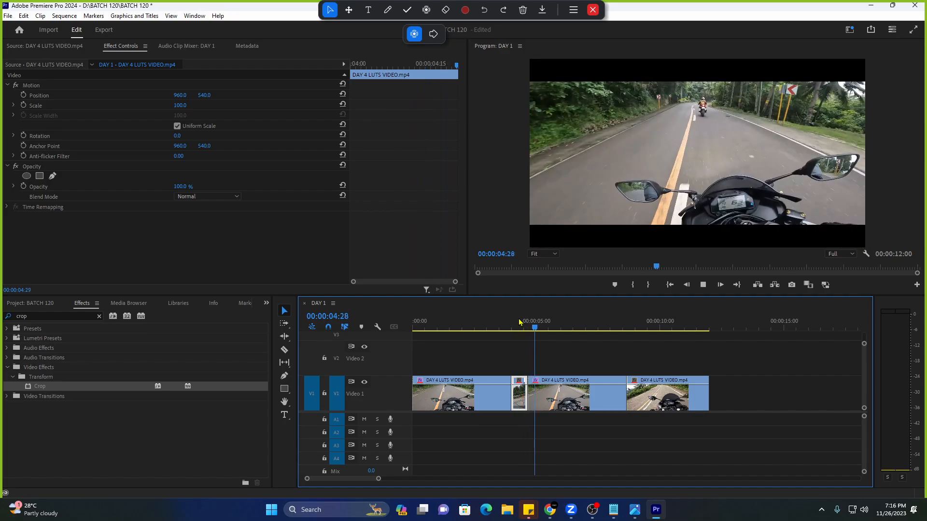
key(Down)
key(Down)
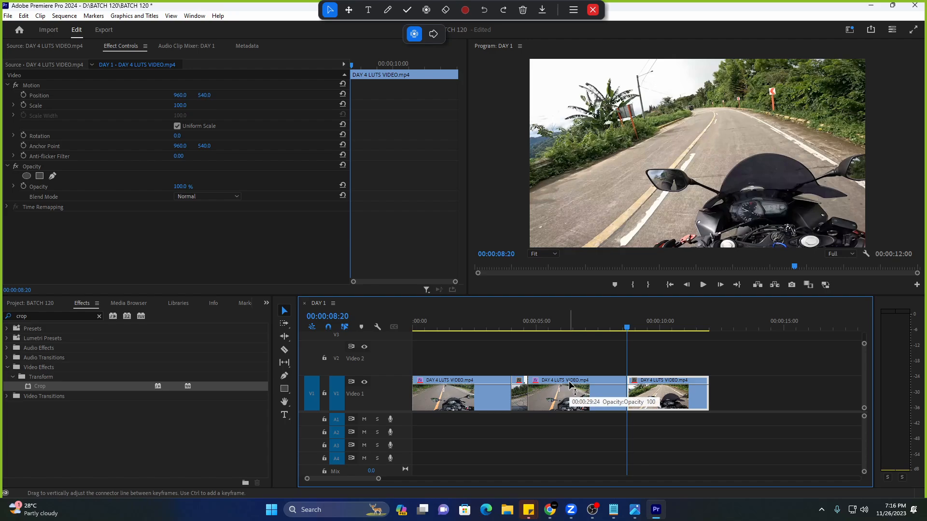
key(Up)
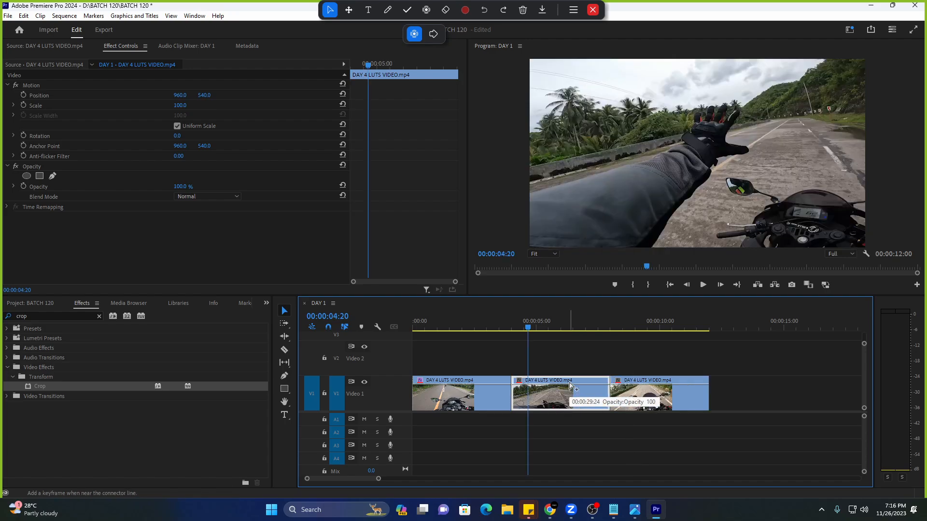
click(335, 509)
text(carnaf)
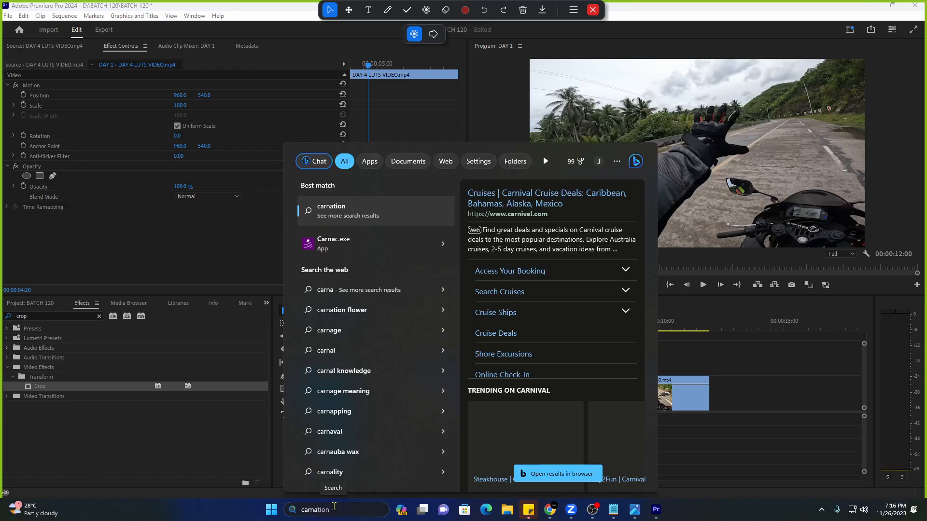
click(377, 247)
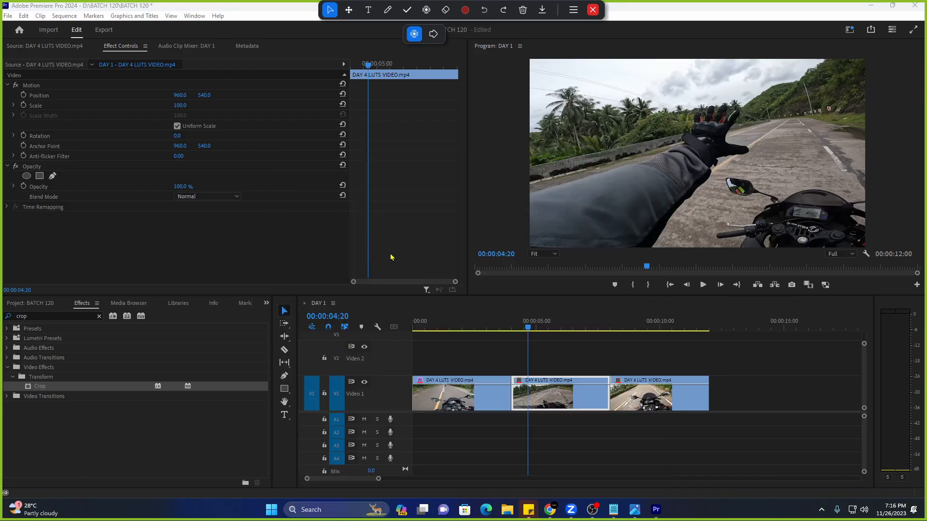
click(333, 258)
text(feafaefae)
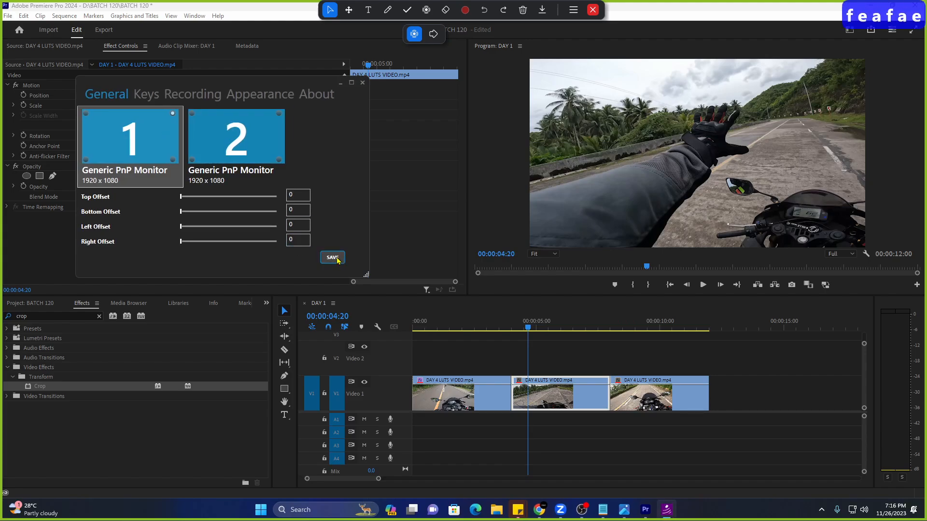
click(340, 85)
click(491, 323)
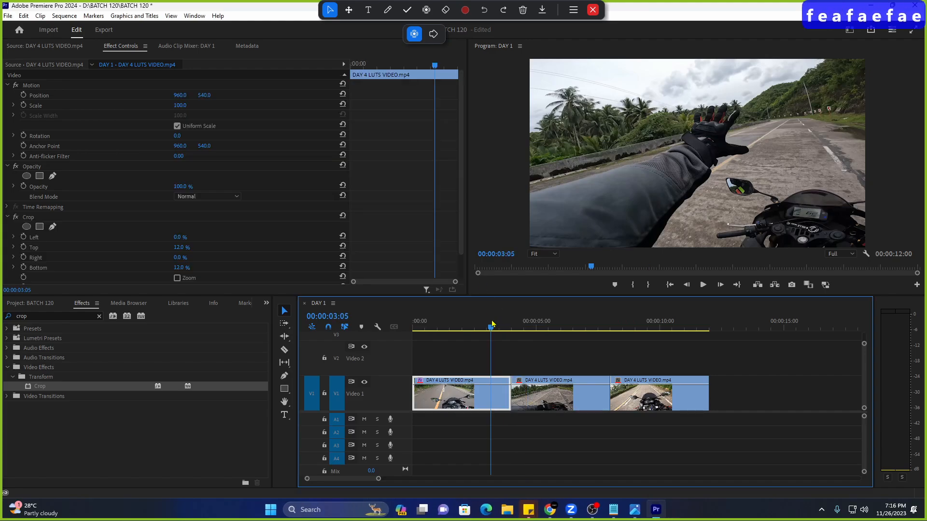
key(space)
drag(642, 352, 575, 423)
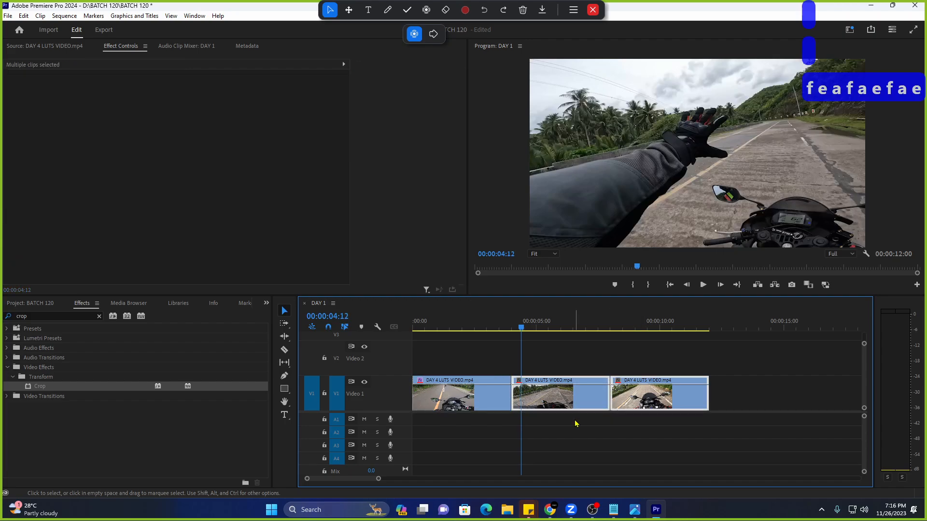
key(ctrl+v)
key(ctrl+z)
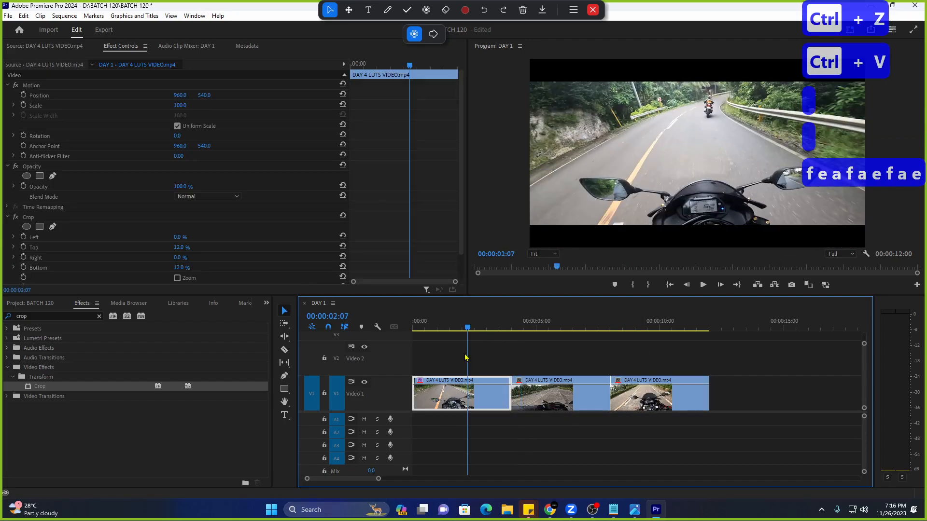
drag(461, 403, 581, 414)
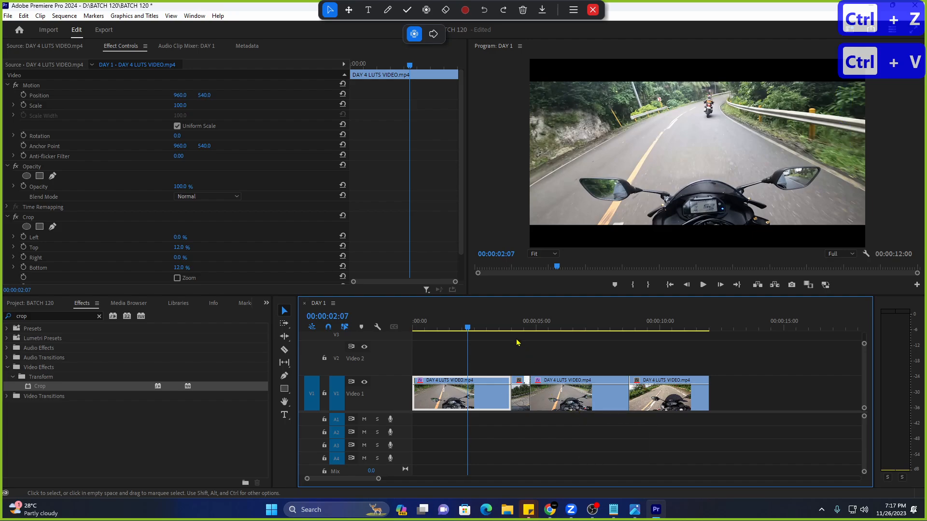
key(ctrl+z)
click(502, 322)
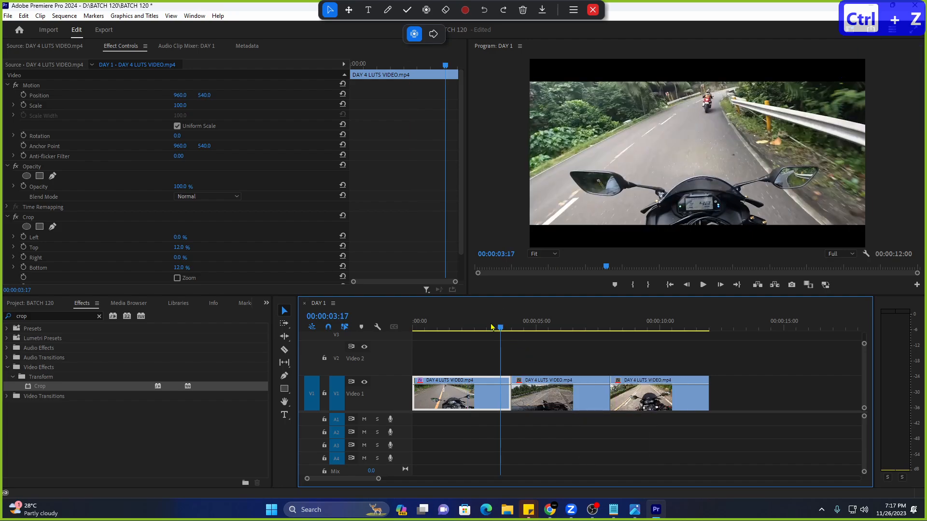
drag(503, 324, 464, 327)
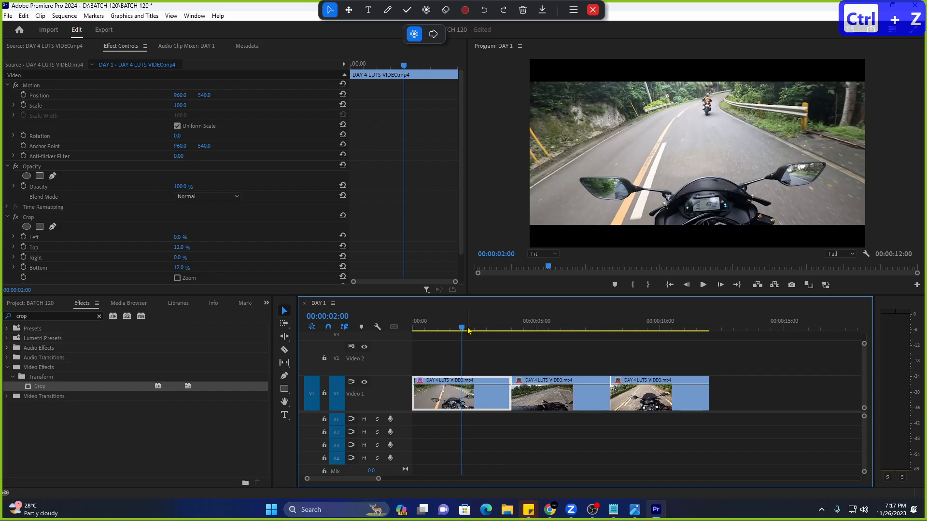
scroll(259, 262, down, 1)
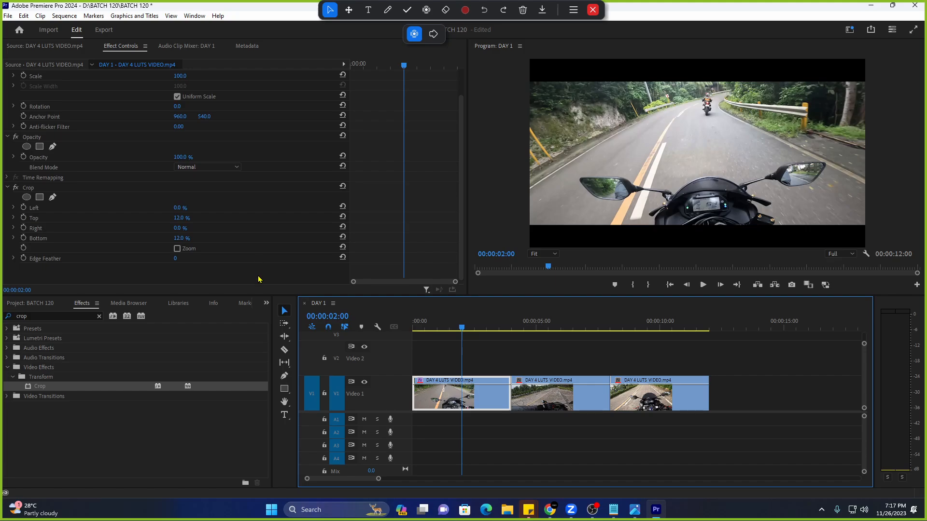
Copy clip 1, paste its Crop attributes onto clips 2 and 3, and play back.
right_click(476, 406)
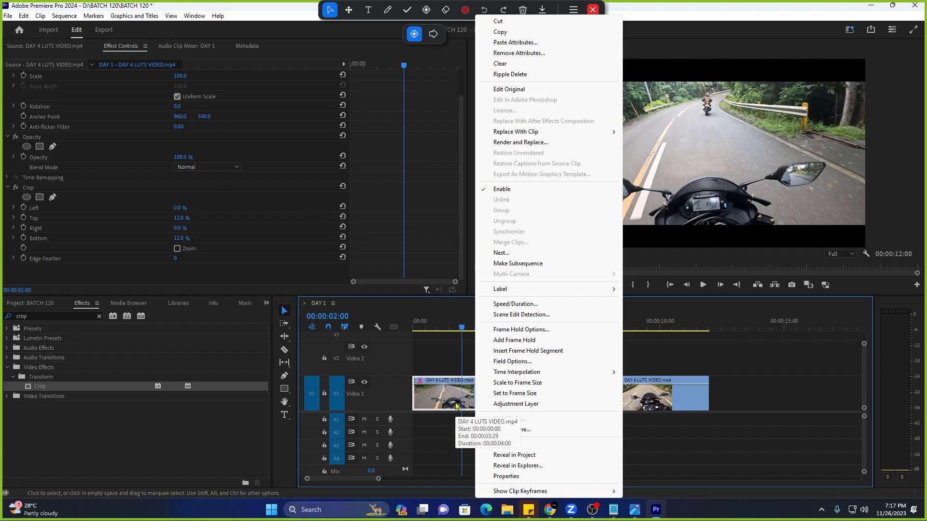
click(501, 32)
click(525, 327)
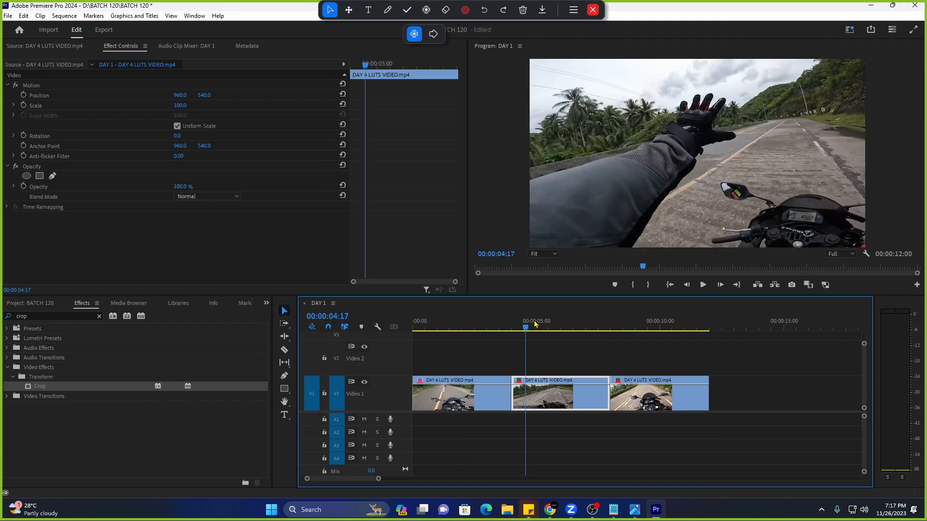
drag(689, 346, 583, 428)
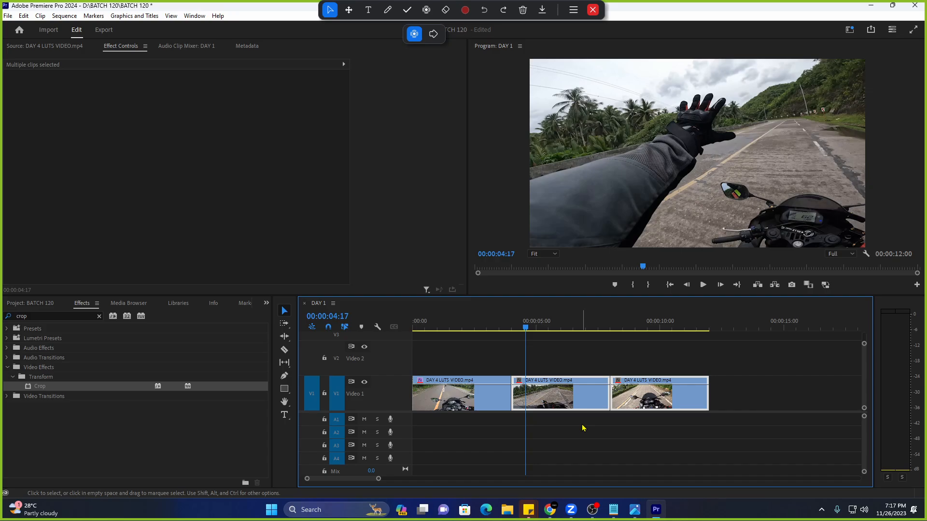
right_click(581, 398)
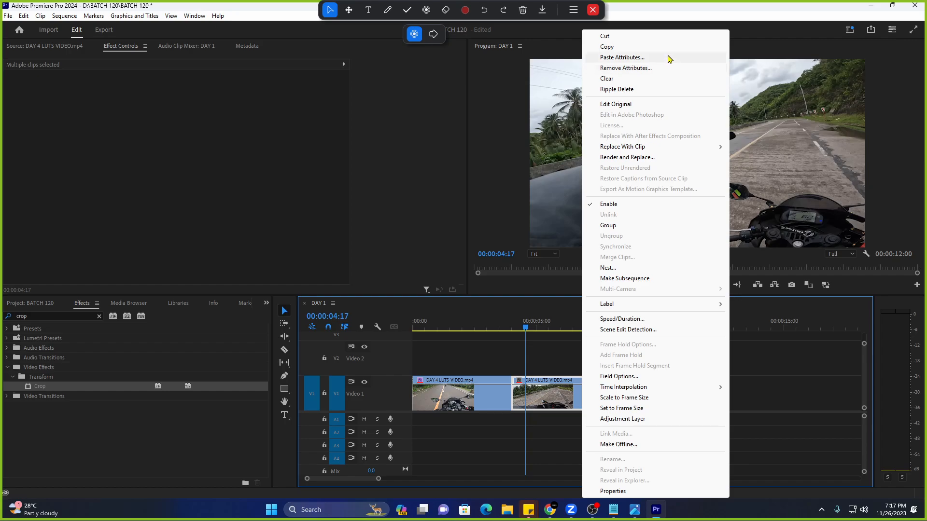
click(622, 58)
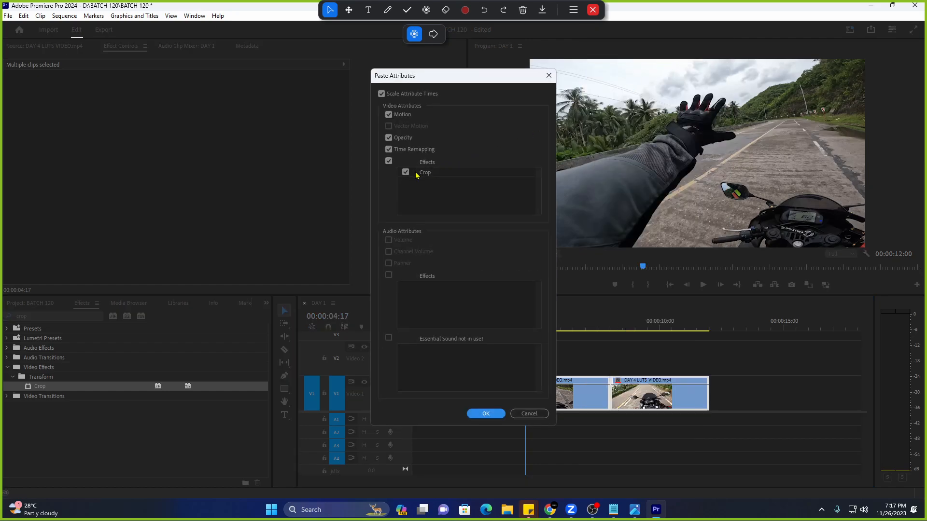
click(485, 414)
click(497, 331)
key(space)
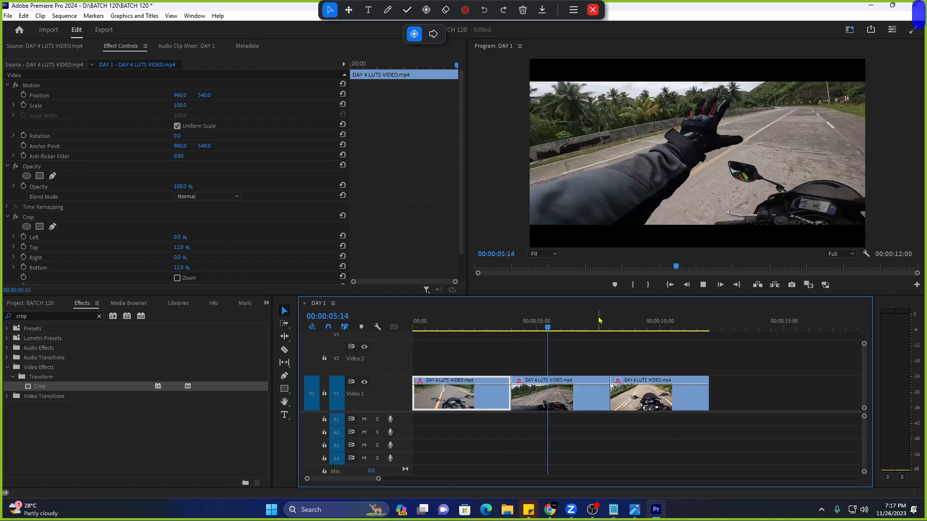
Undo the pasted crop, then paste the Crop attributes onto clips 2 and 3 again and review.
click(558, 321)
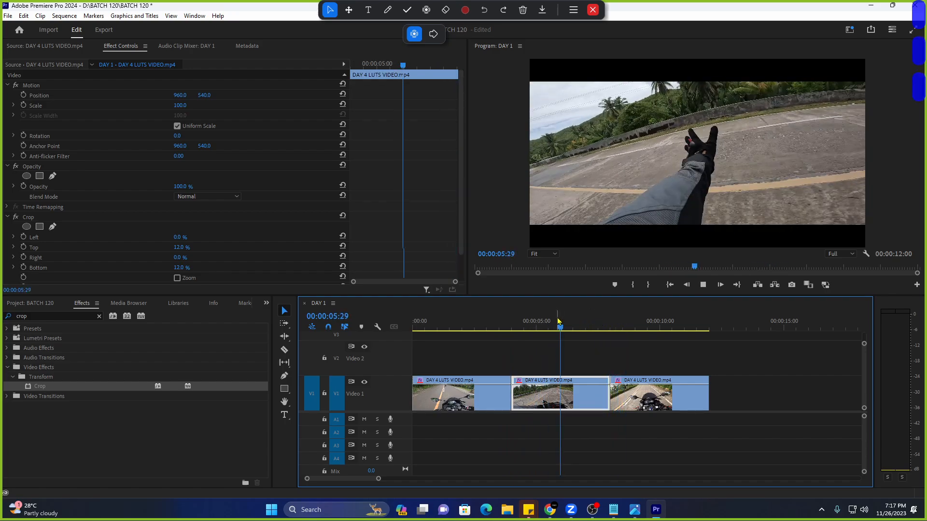
key(ctrl+z)
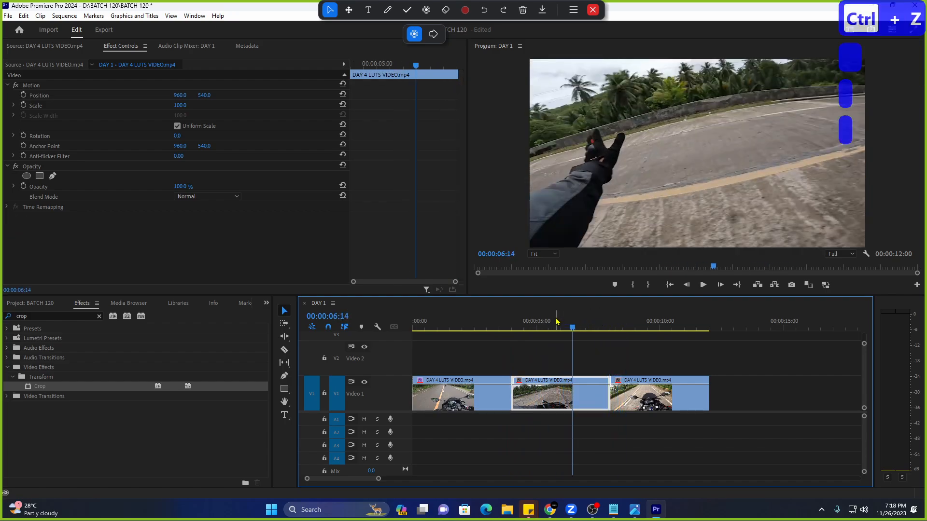
click(549, 321)
drag(658, 342, 565, 406)
right_click(565, 405)
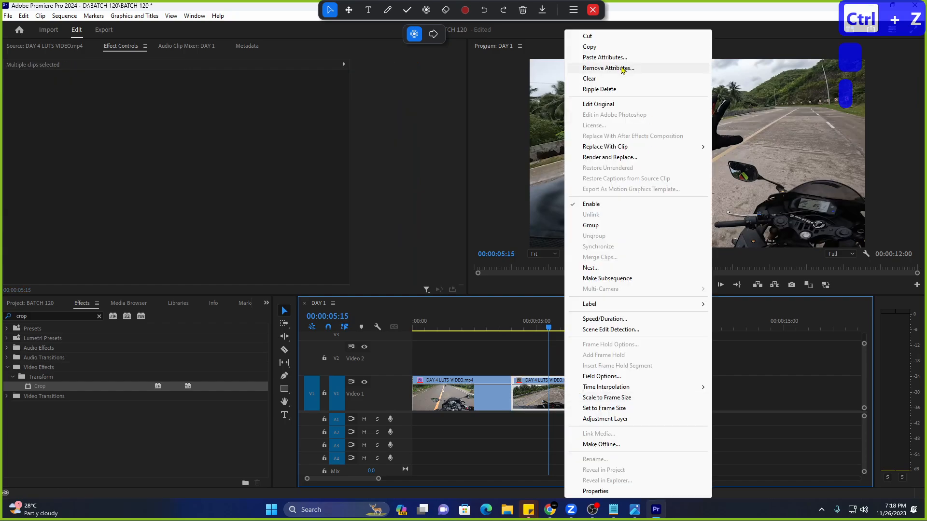
click(623, 57)
click(485, 414)
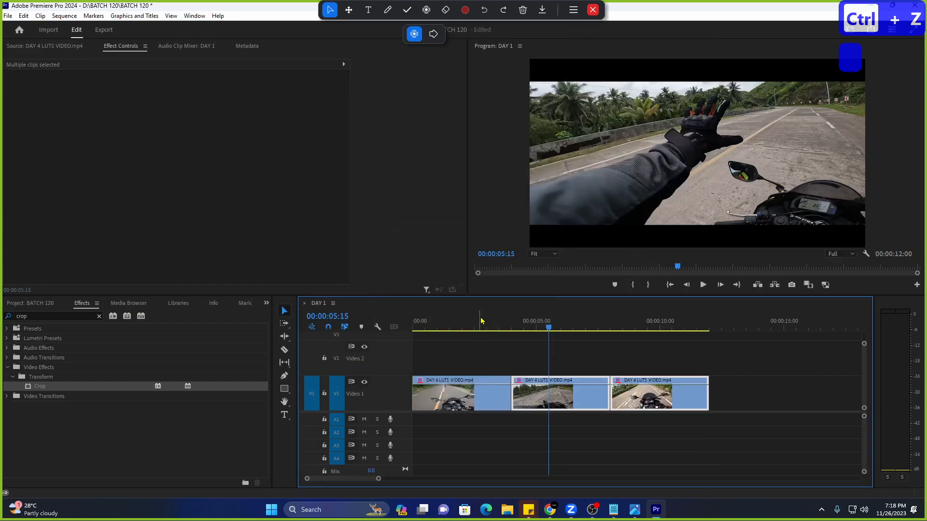
click(483, 321)
key(space)
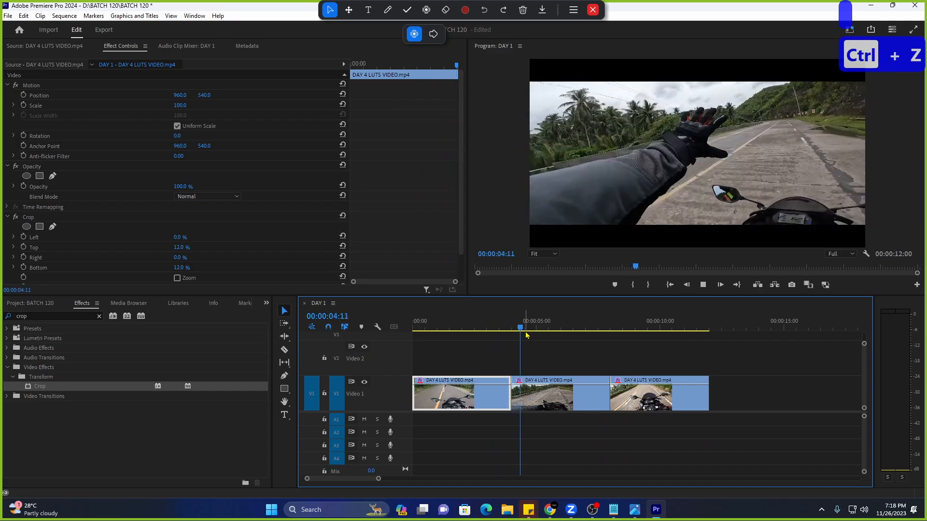
key(space)
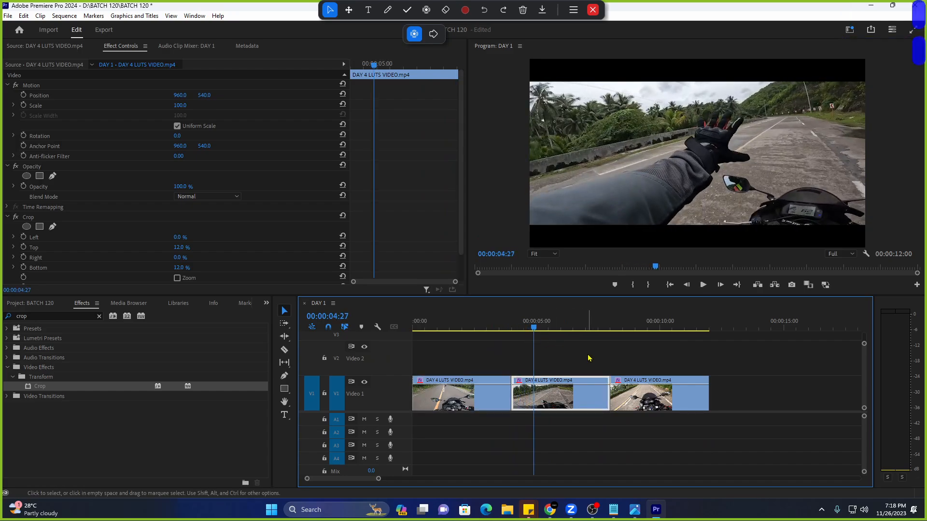
Undo the paste once more and select the first clip's Crop effect in Effect Controls.
key(ctrl+z)
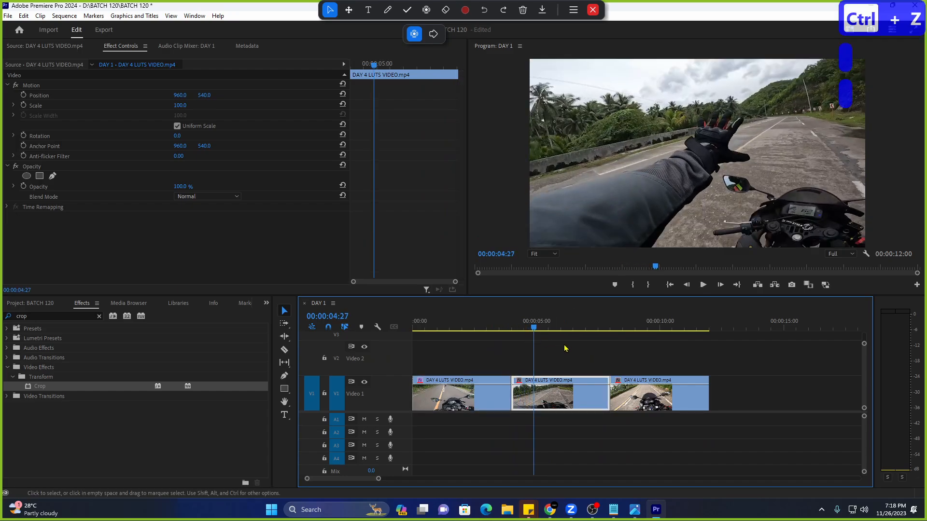
click(480, 319)
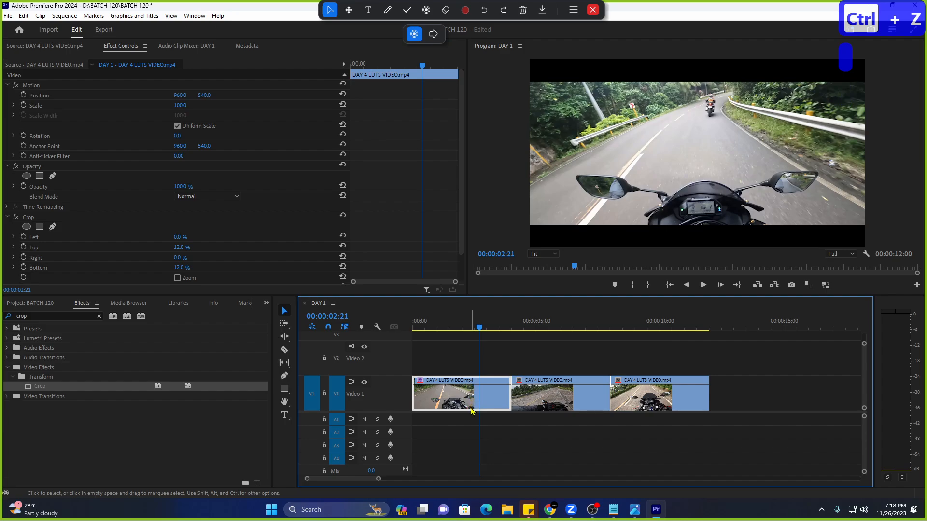
scroll(290, 263, down, 2)
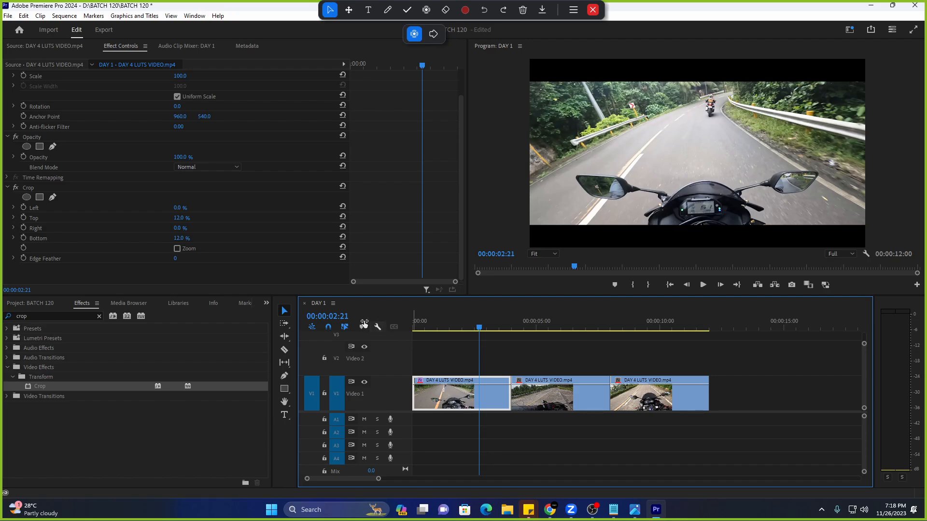
click(126, 53)
click(455, 394)
click(70, 190)
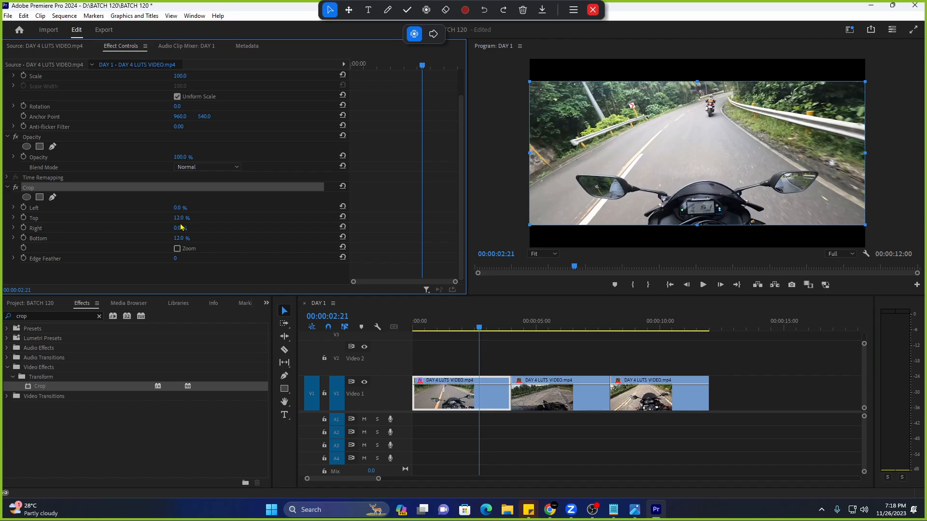
click(89, 202)
click(72, 188)
Copy the first clip's Crop effect, paste it onto clips 2 and 3, then undo.
right_click(48, 192)
click(82, 245)
click(515, 325)
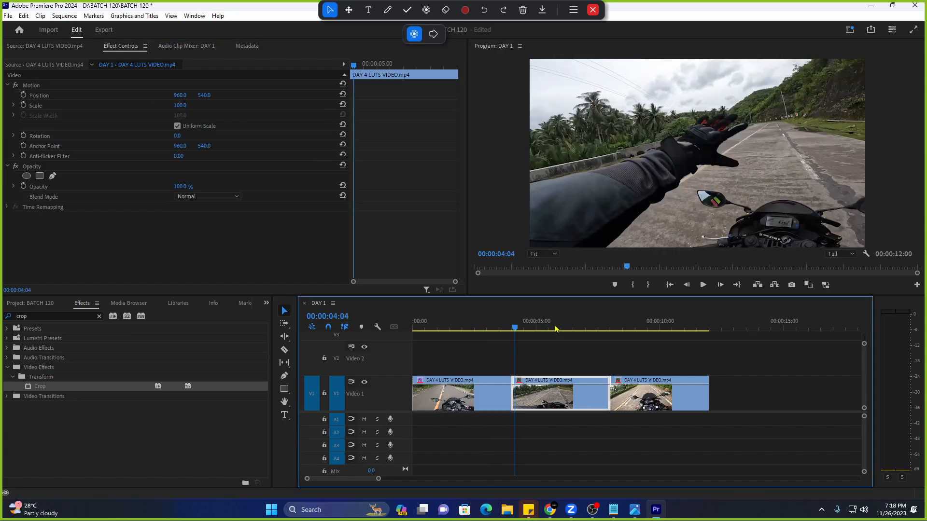
drag(693, 338, 579, 418)
click(539, 326)
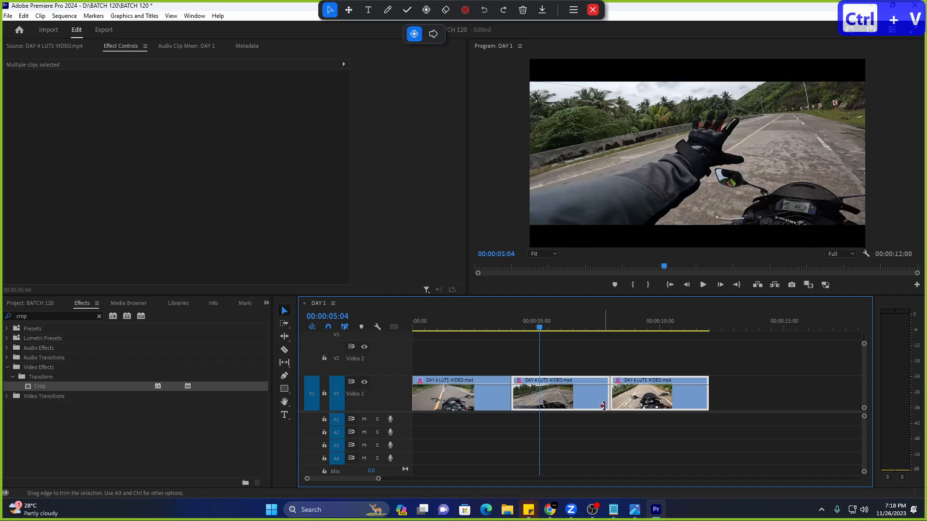
key(ctrl+v)
click(497, 332)
key(ctrl+z)
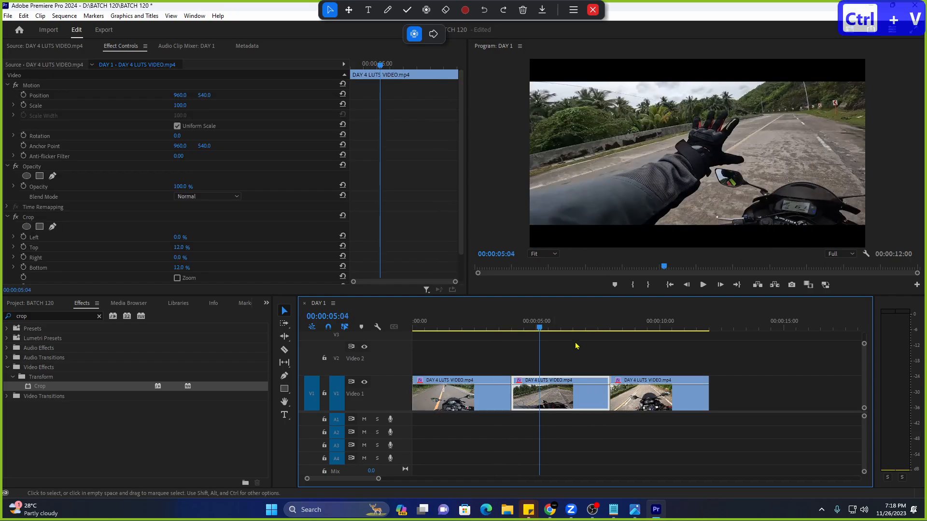
Recopy the Crop effect with Ctrl+C, paste it onto clips 2 and 3, preview the letterbox, and undo.
click(466, 322)
click(62, 219)
right_click(62, 221)
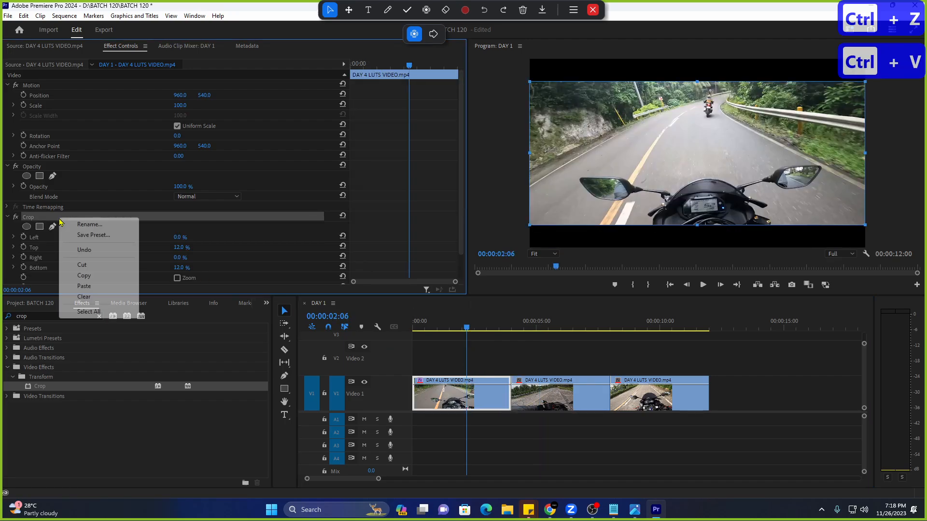
click(101, 277)
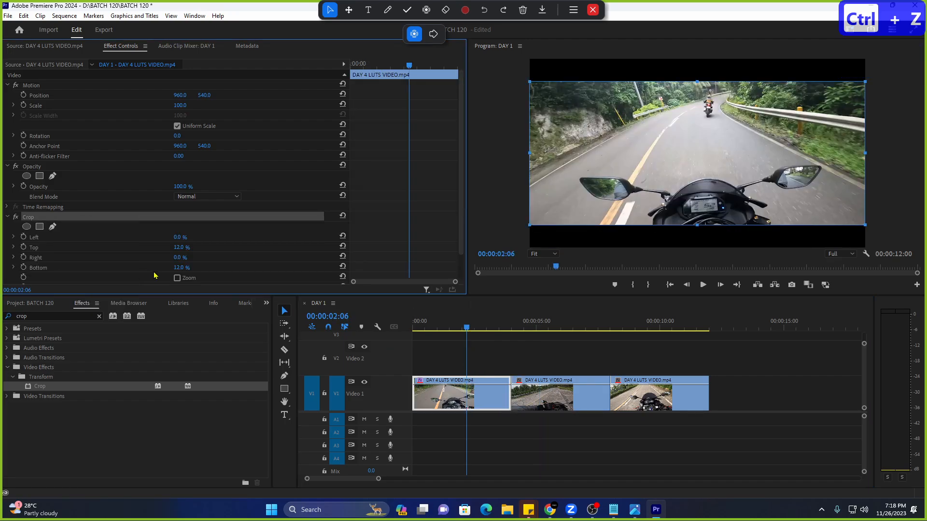
key(ctrl+c)
click(544, 324)
drag(808, 351, 549, 432)
drag(593, 334, 607, 331)
key(ctrl+v)
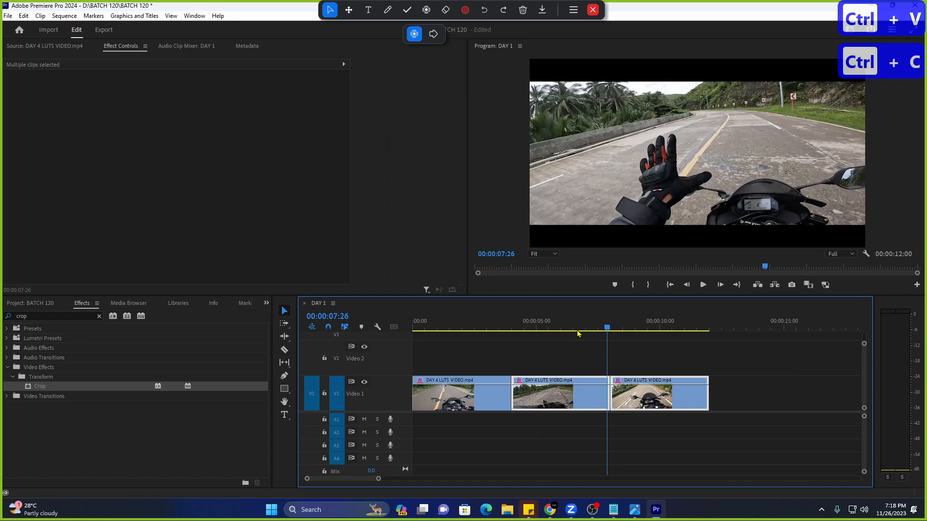
click(551, 328)
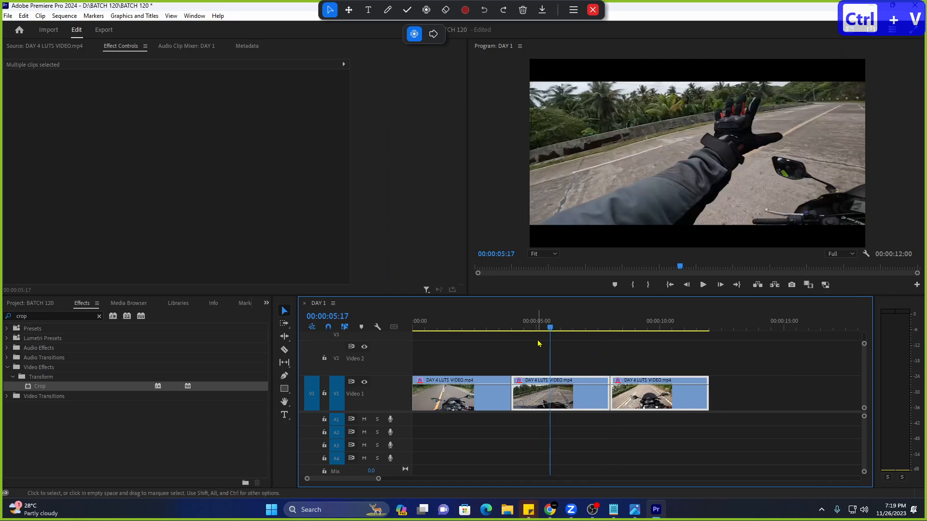
drag(467, 326, 546, 319)
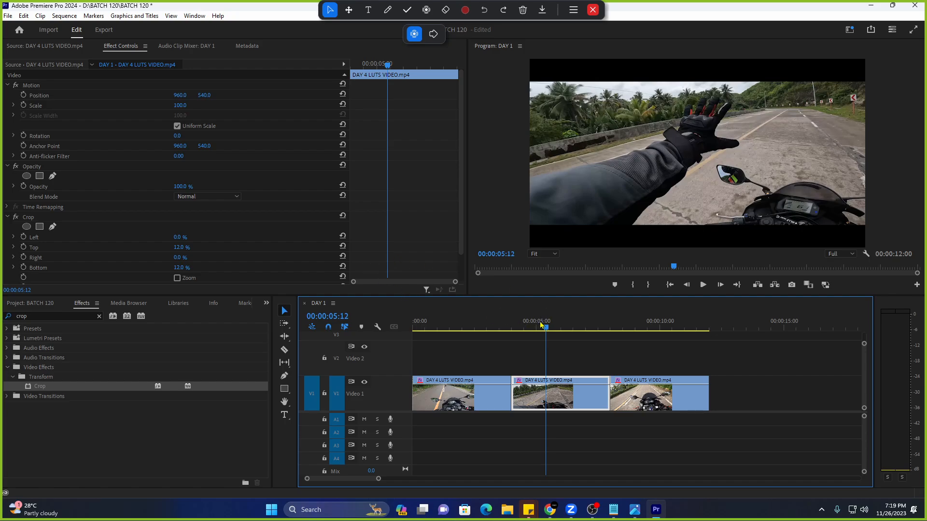
scroll(510, 324, down, 1)
key(ctrl+z)
key(ctrl+z)
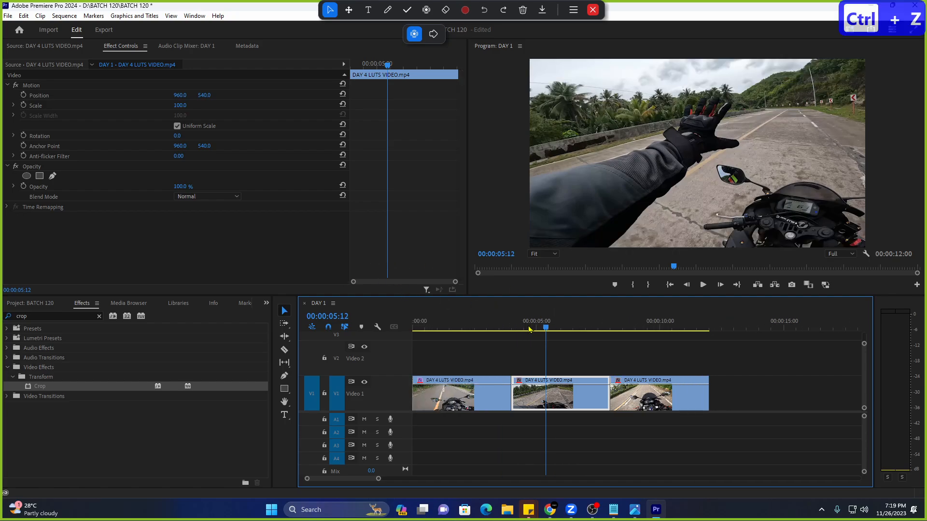
Select the first clip's Crop effect in Effect Controls and bring up its context menu.
click(50, 217)
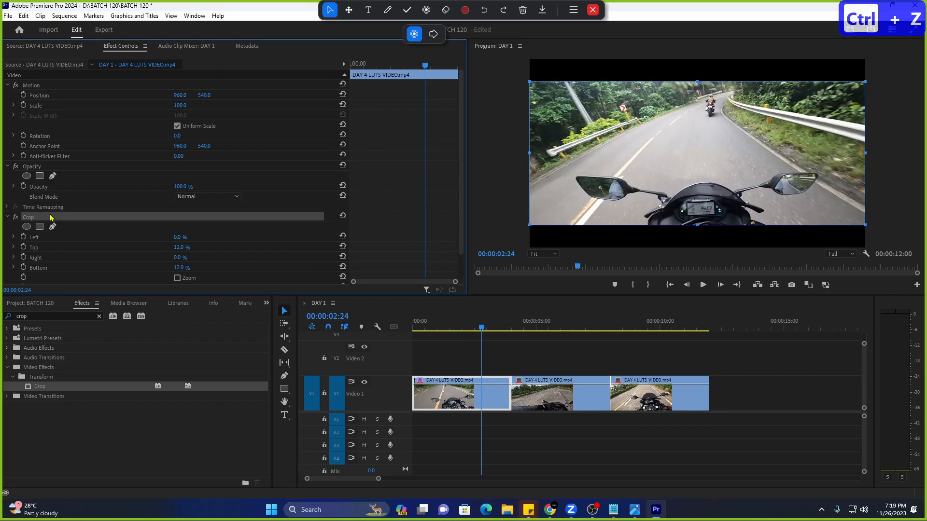
scroll(60, 221, down, 2)
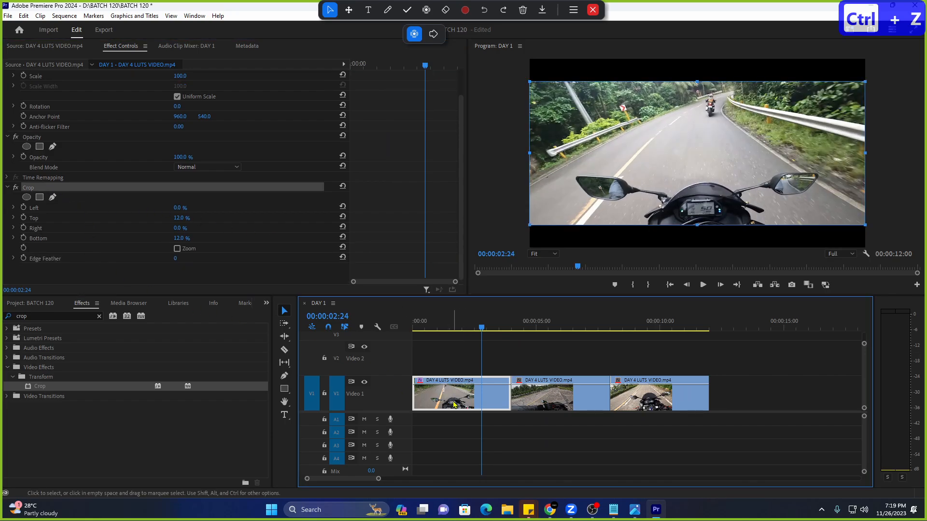
click(83, 274)
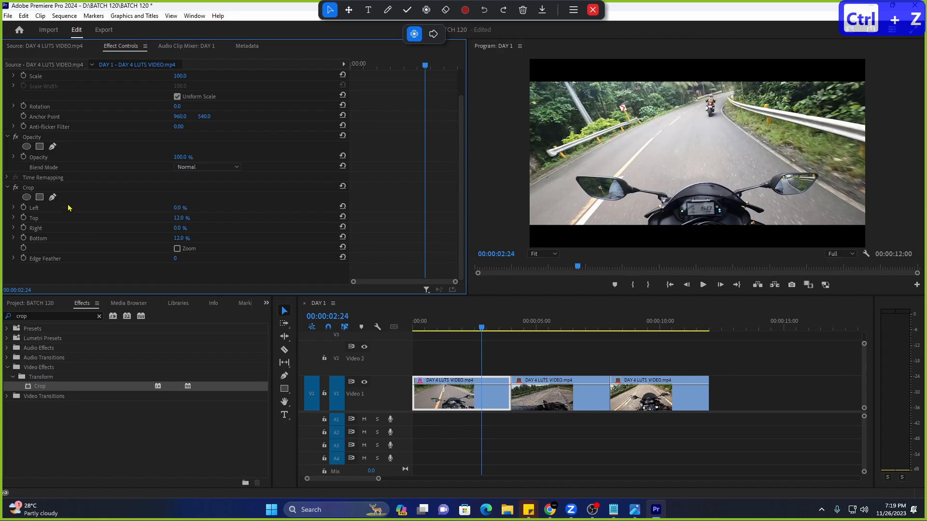
click(30, 189)
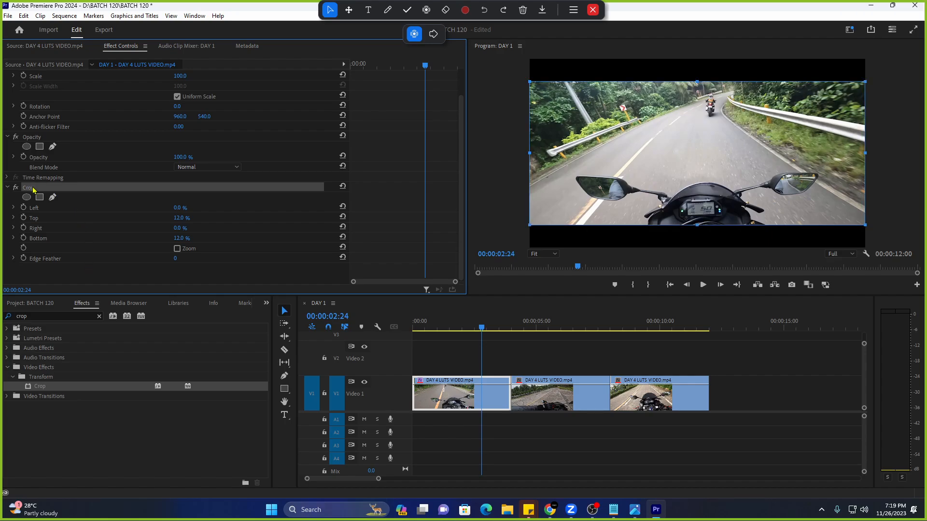
right_click(33, 190)
Clear the first clip's Crop, scrub the sequence, and scroll the timeline to reveal V3.
click(83, 265)
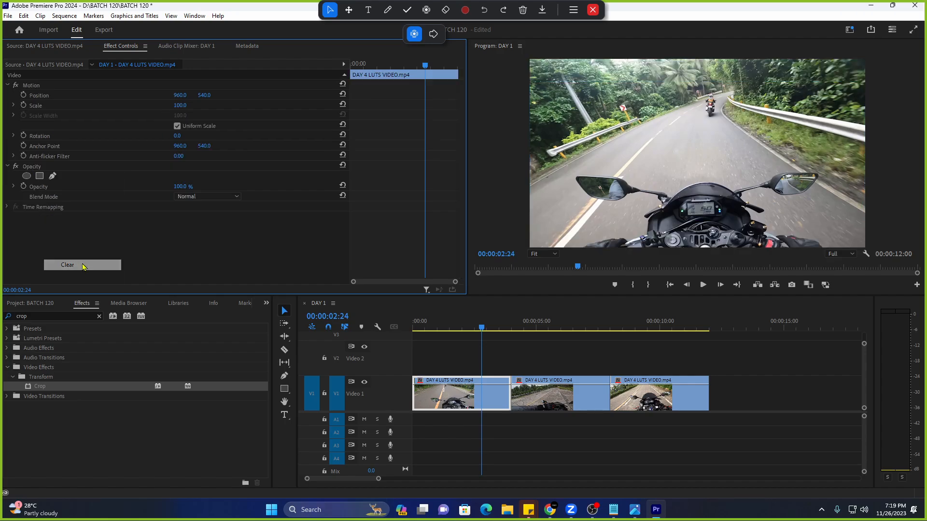
drag(512, 328, 446, 329)
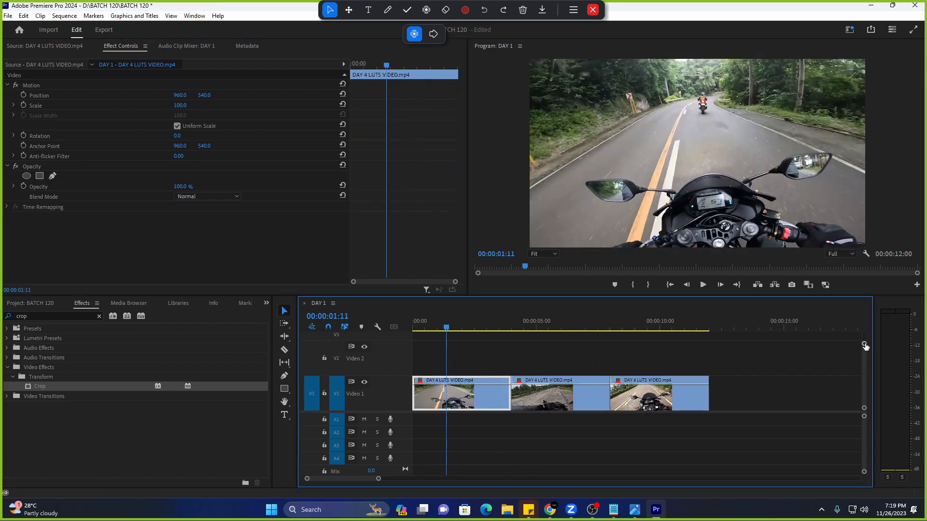
drag(865, 347, 864, 339)
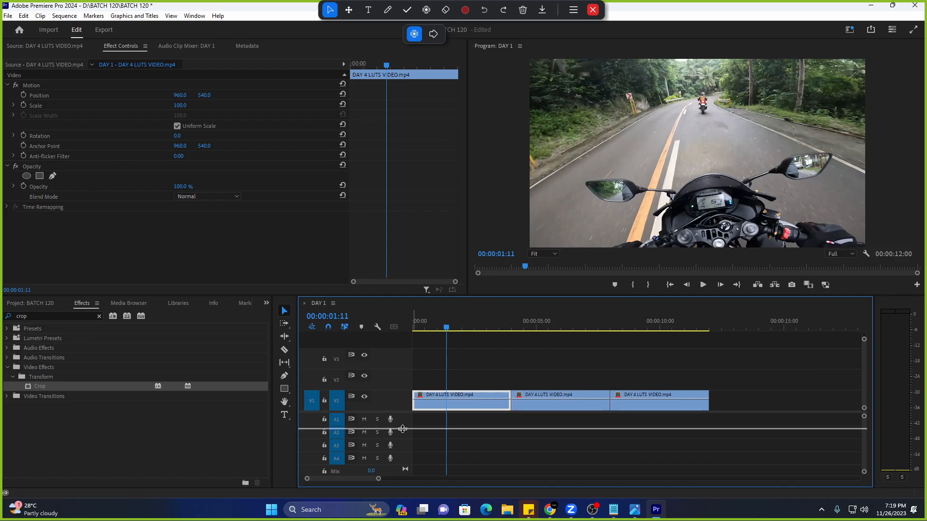
drag(403, 429, 403, 428)
drag(864, 339, 864, 344)
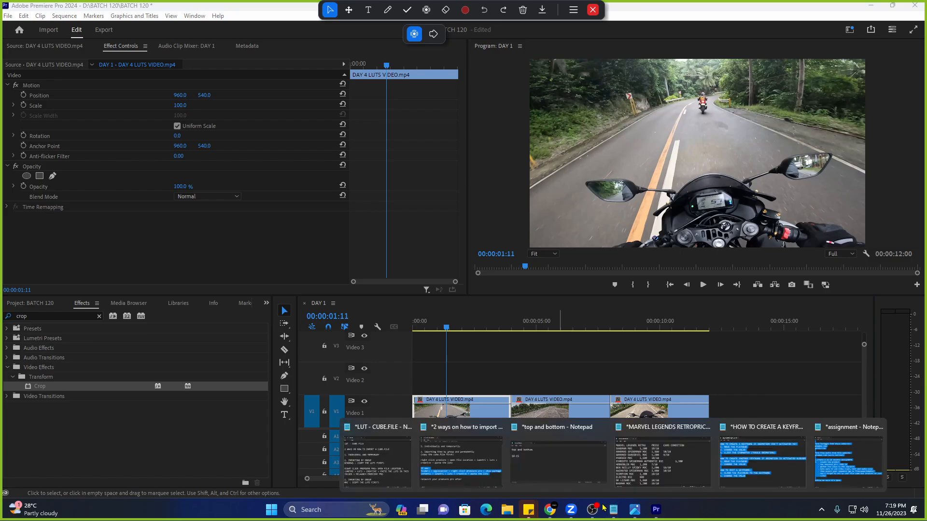
Replace the note's text with 'adjustment layer - transparent layer'.
click(544, 441)
key(ctrl+a)
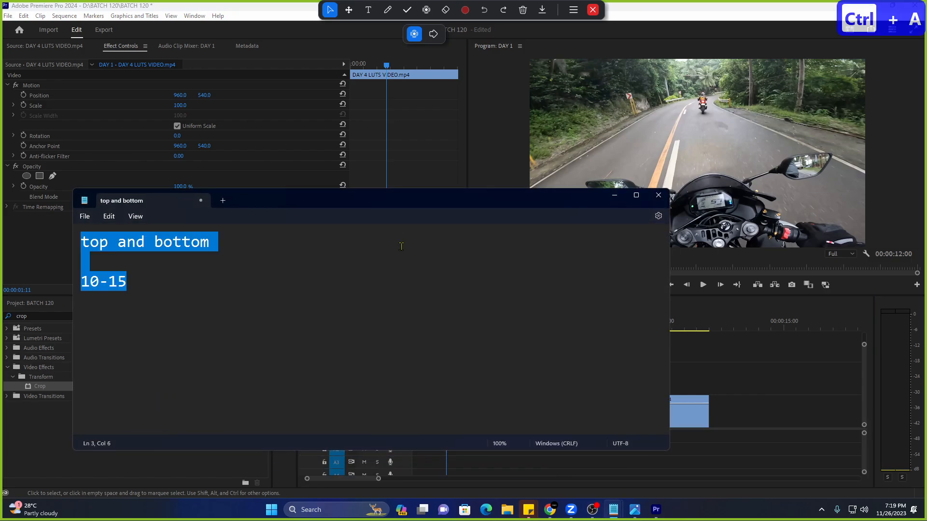
text(ad)
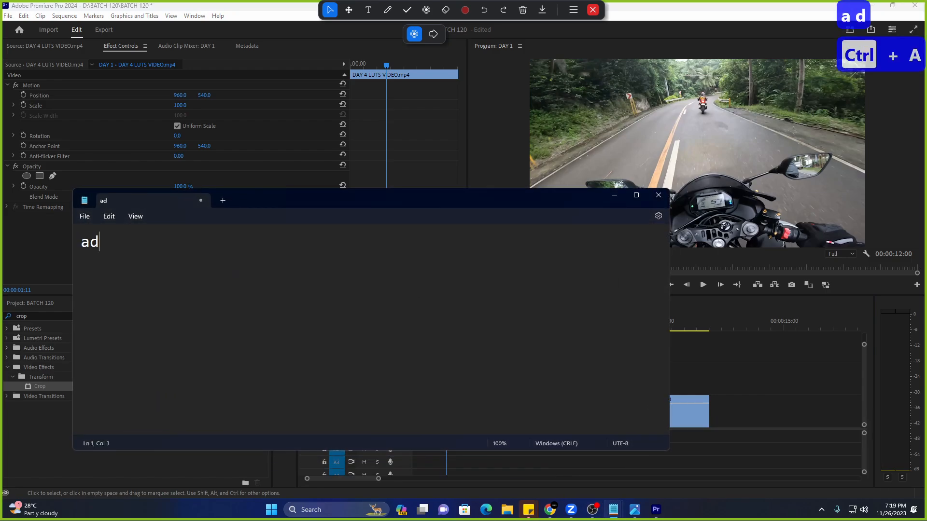
text(justment layer)
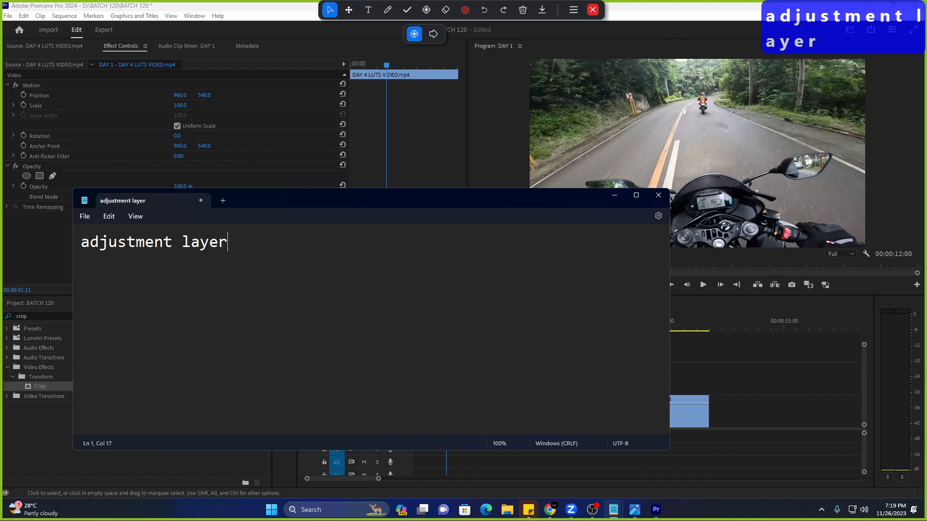
text( - t)
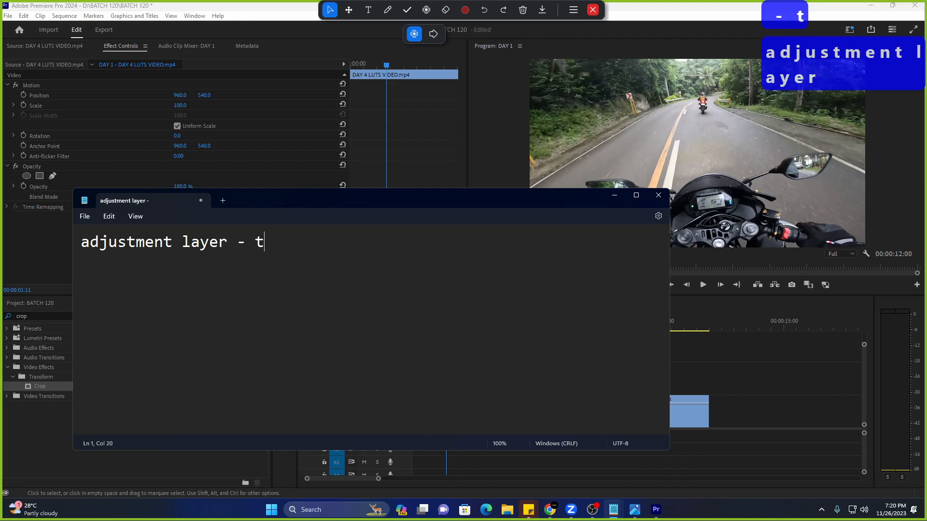
text(ranspa)
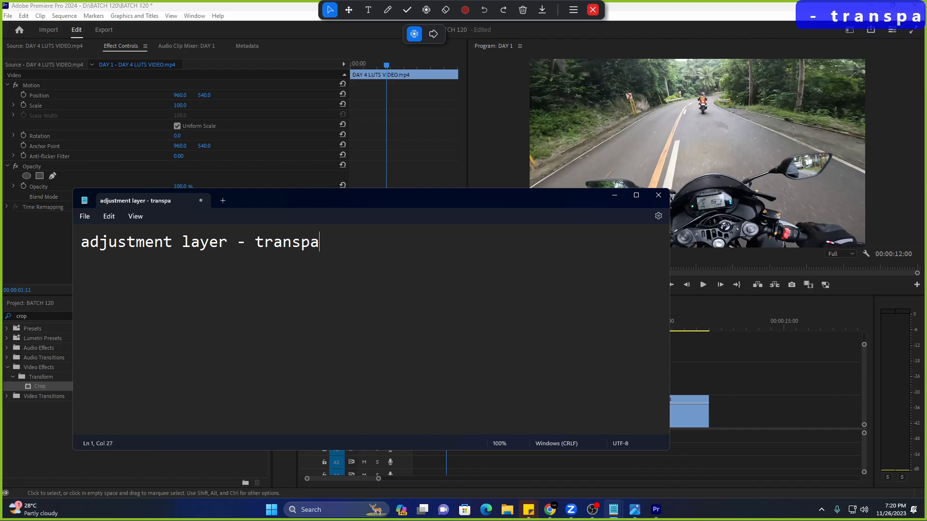
text(rent layer)
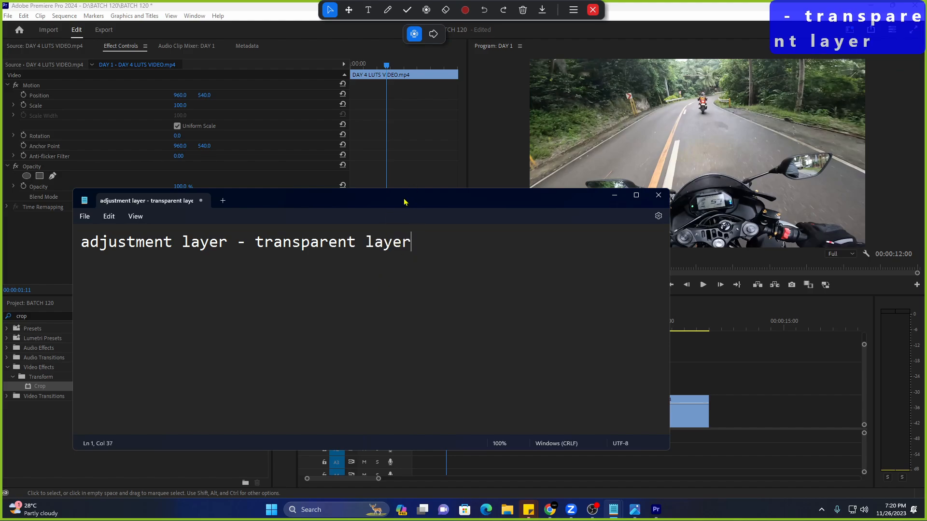
Reposition and shrink the note window, add '??' after 'layer', and minimize Notepad.
drag(405, 202, 502, 93)
double_click(280, 137)
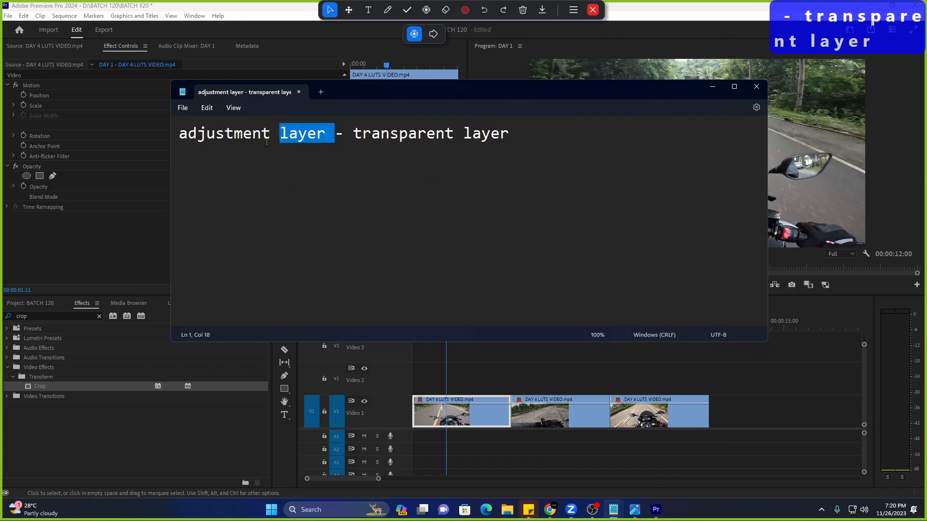
drag(266, 143, 189, 146)
click(308, 141)
drag(325, 142, 173, 151)
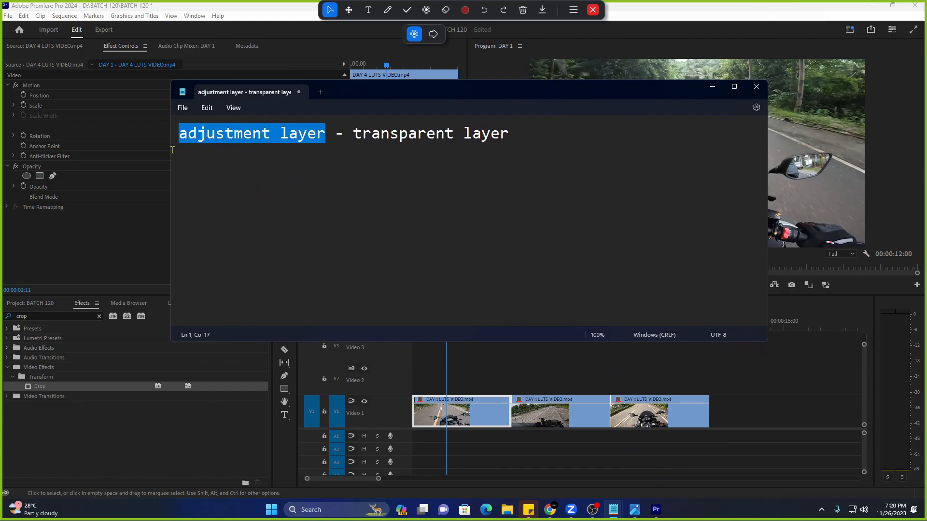
drag(453, 77, 326, 98)
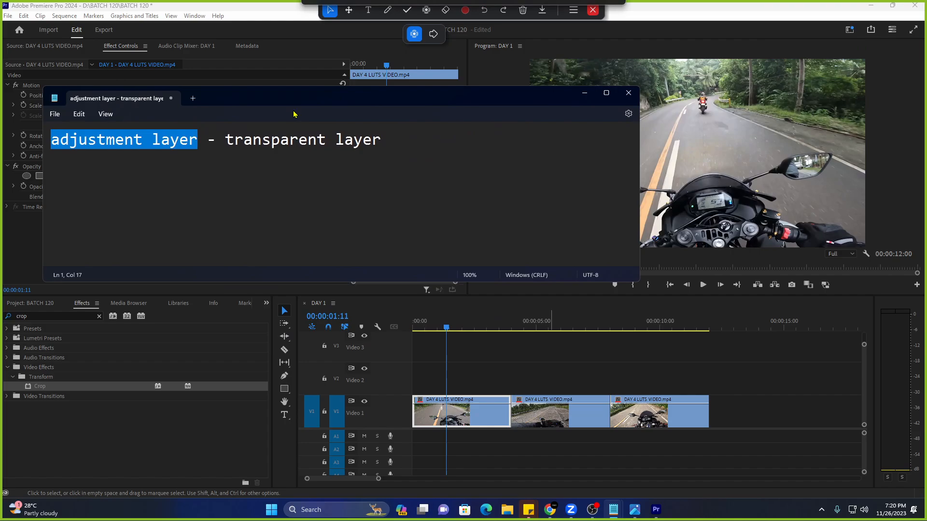
click(199, 154)
drag(200, 143, 8, 145)
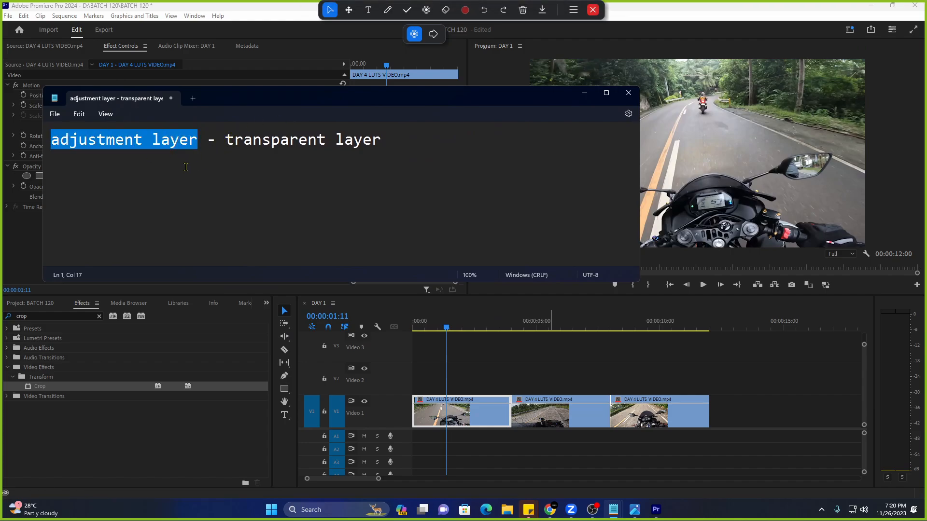
click(202, 162)
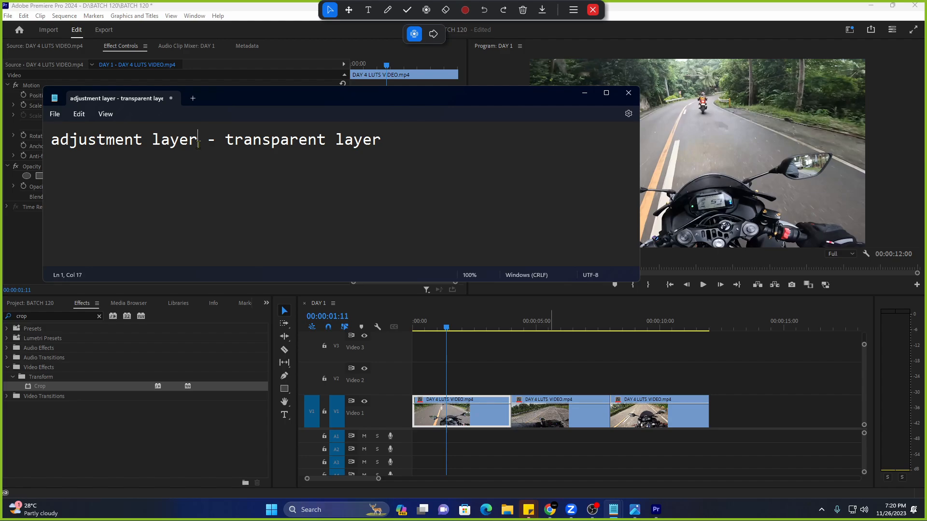
text(??)
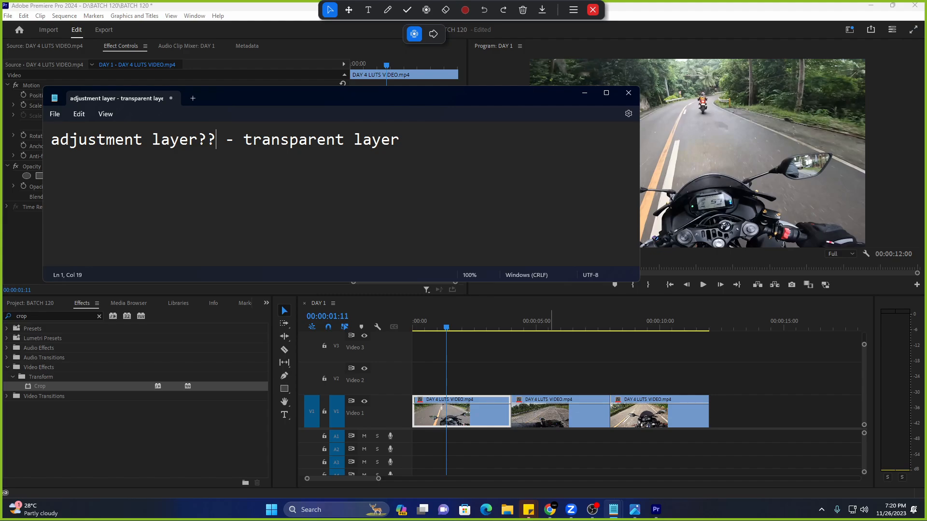
click(584, 93)
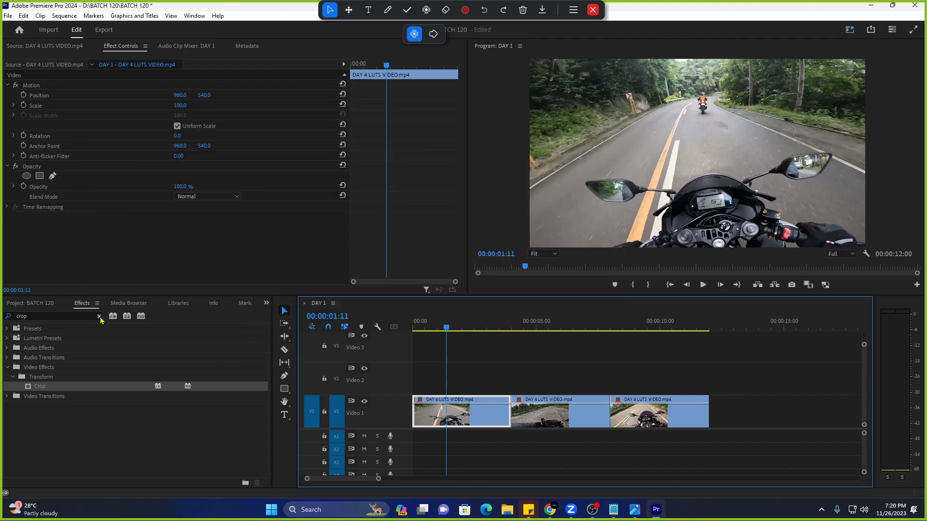
click(36, 304)
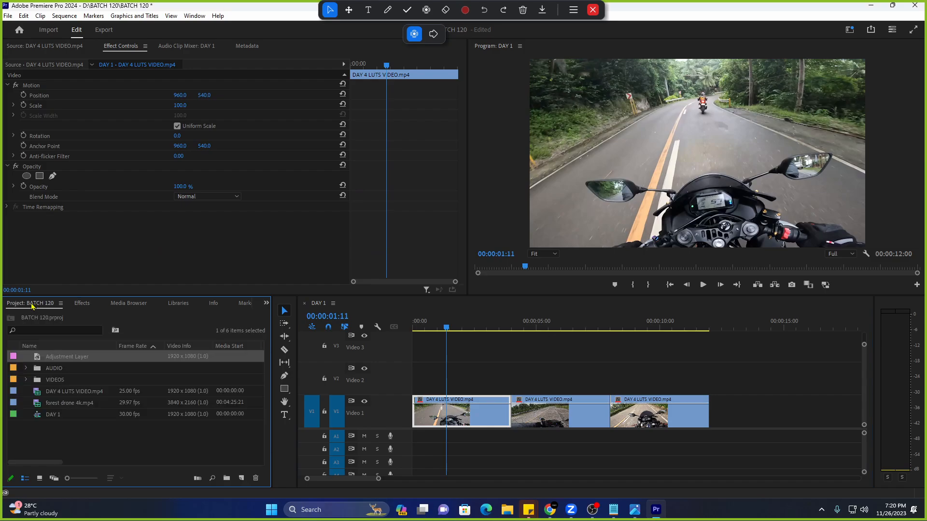
click(83, 305)
click(24, 305)
click(241, 479)
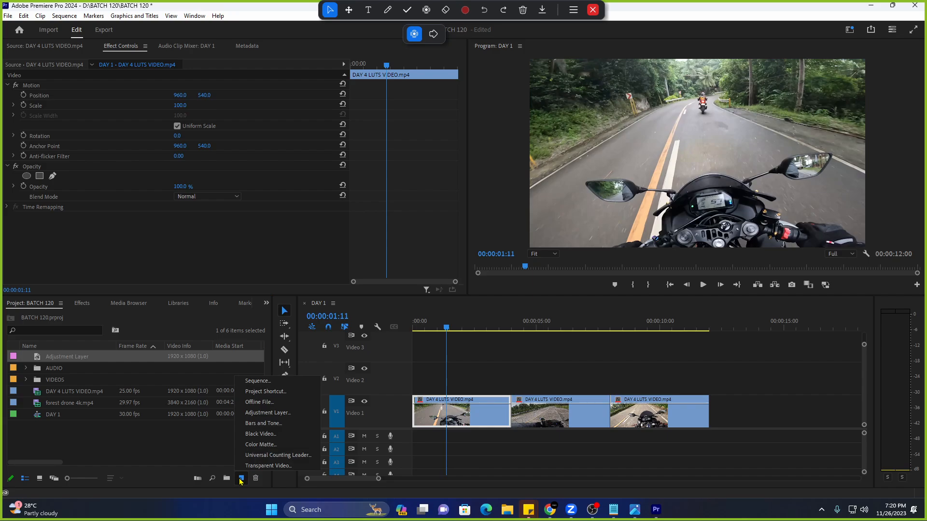
click(302, 417)
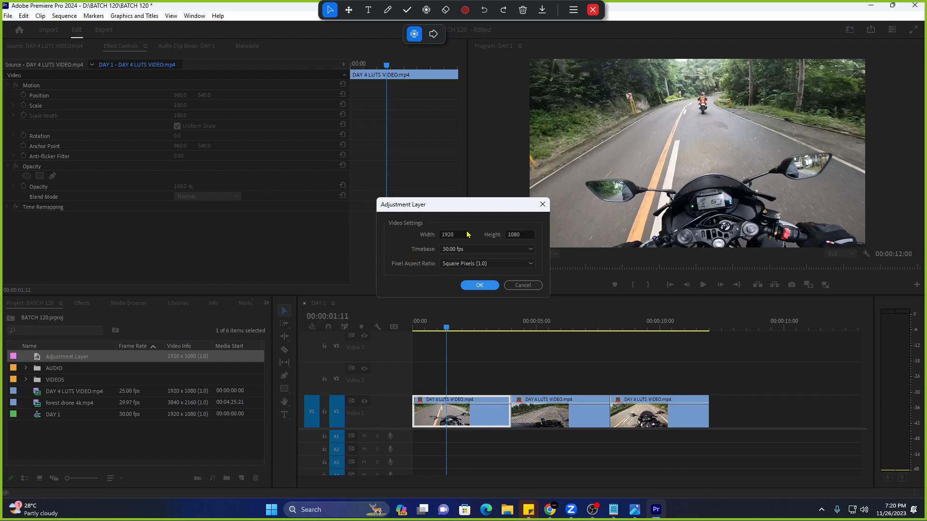
click(479, 285)
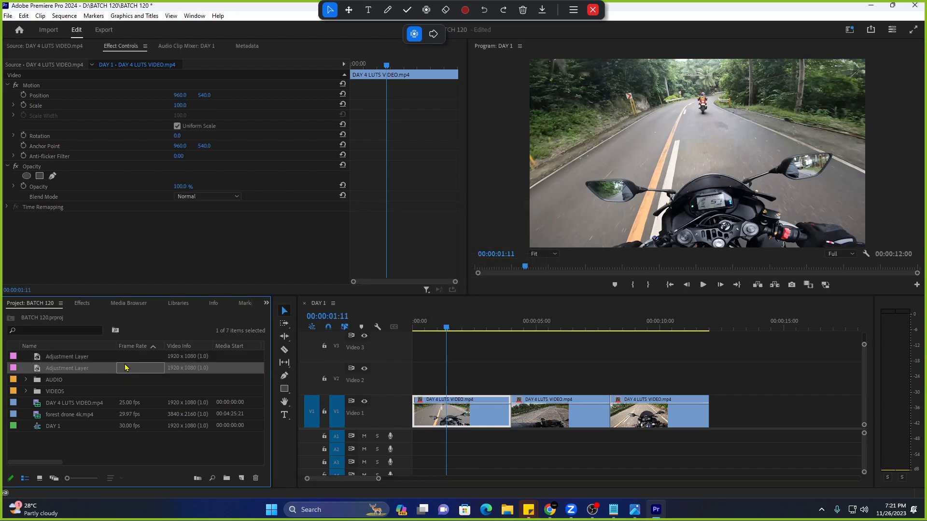
key(Delete)
key(Delete)
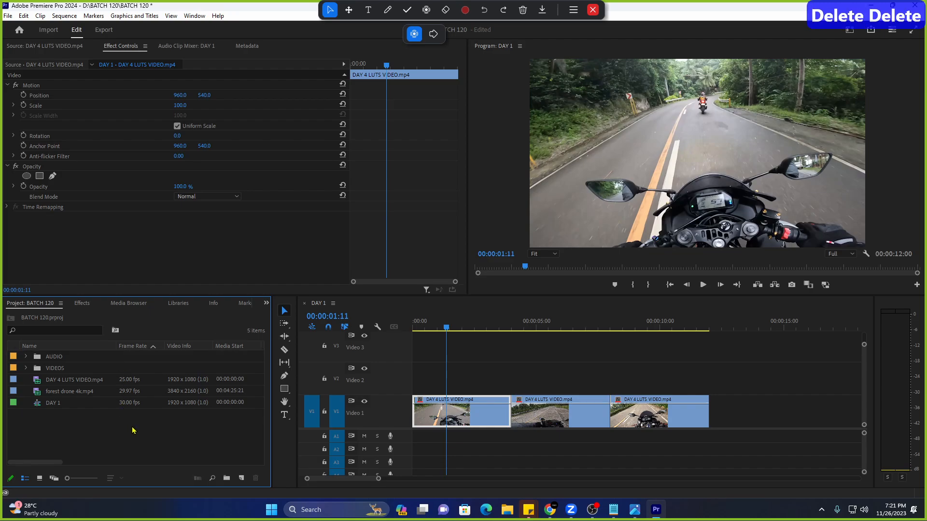
click(241, 478)
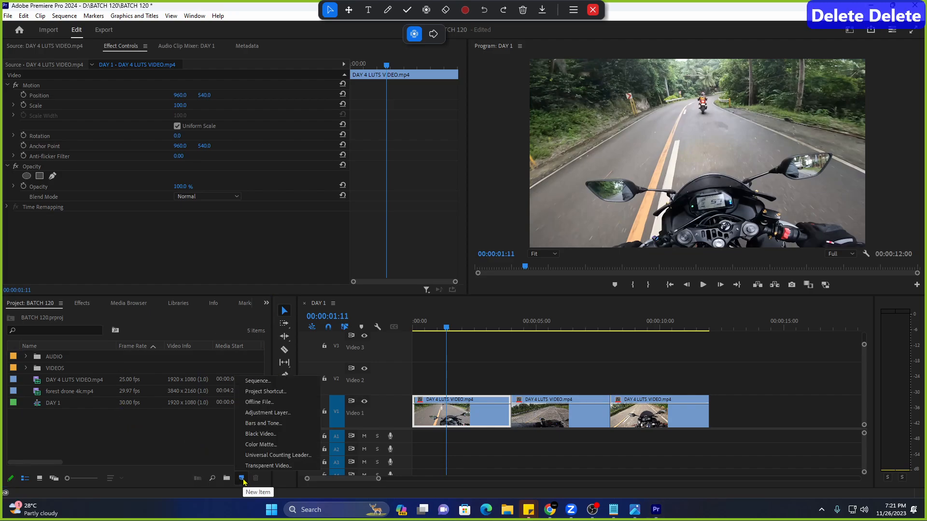
click(267, 413)
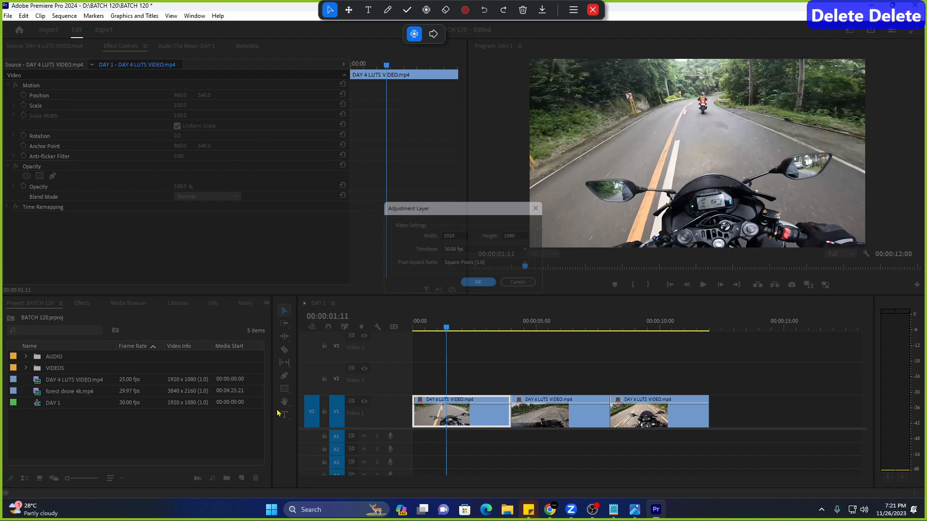
click(480, 287)
click(127, 445)
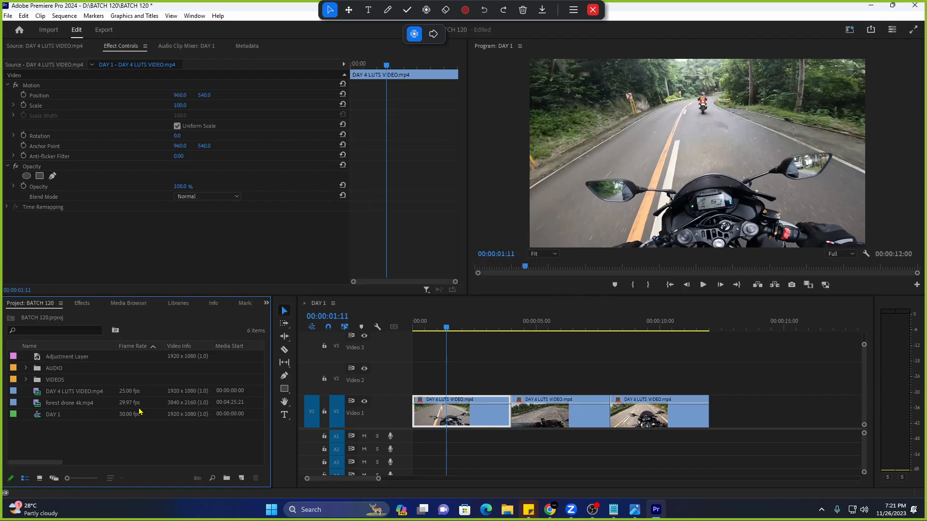
right_click(59, 430)
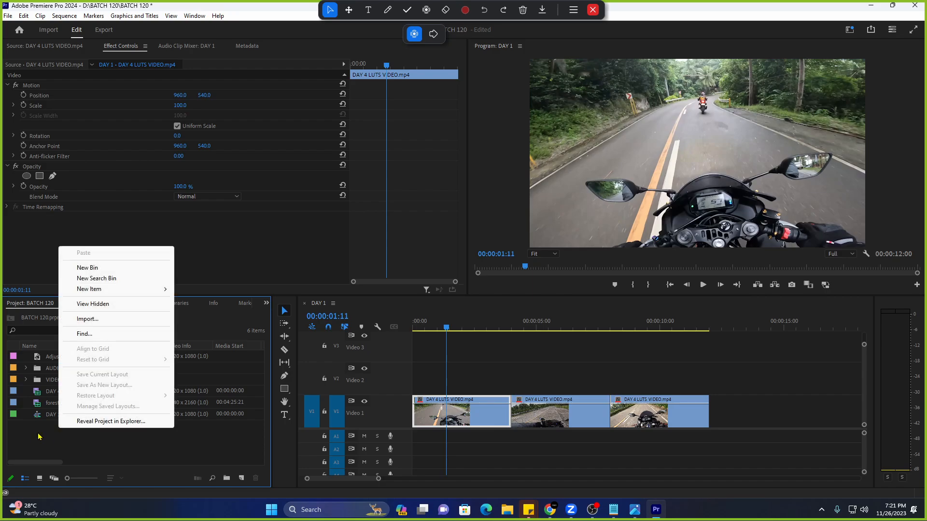
click(33, 435)
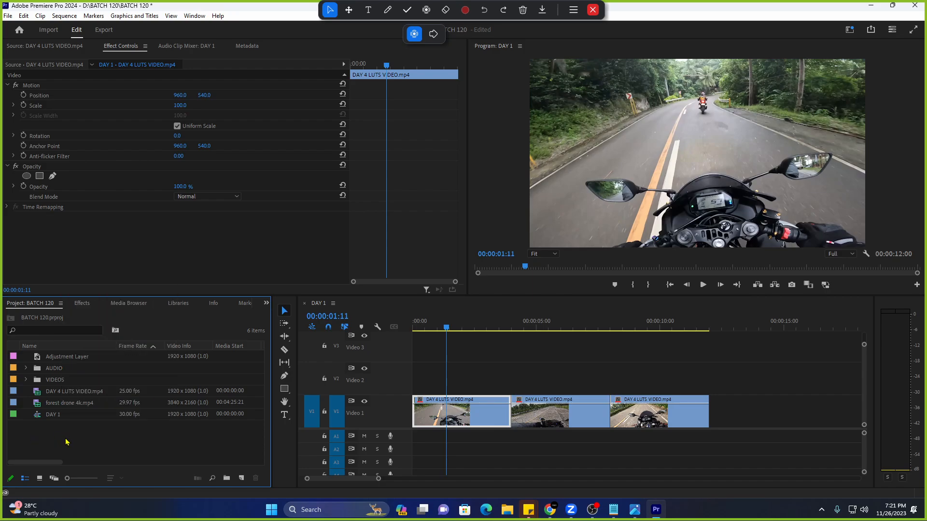
right_click(55, 436)
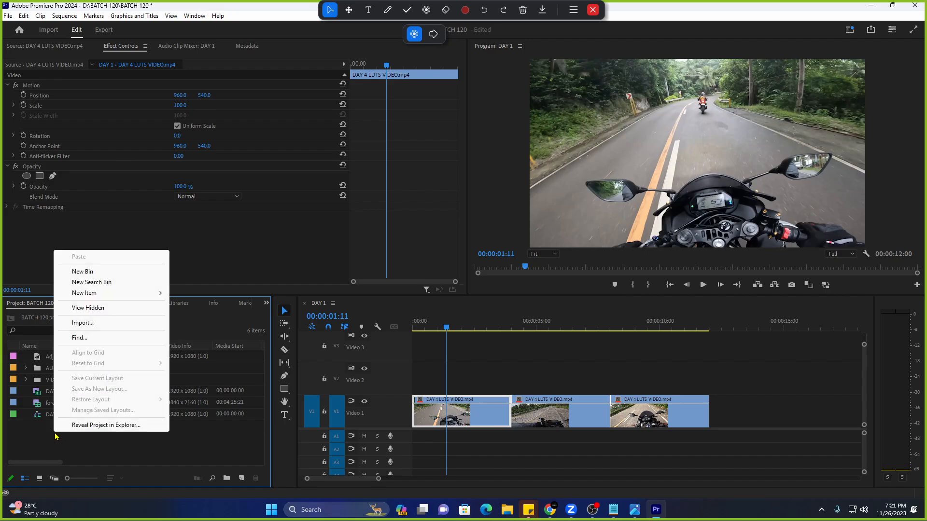
mouse_move(118, 296)
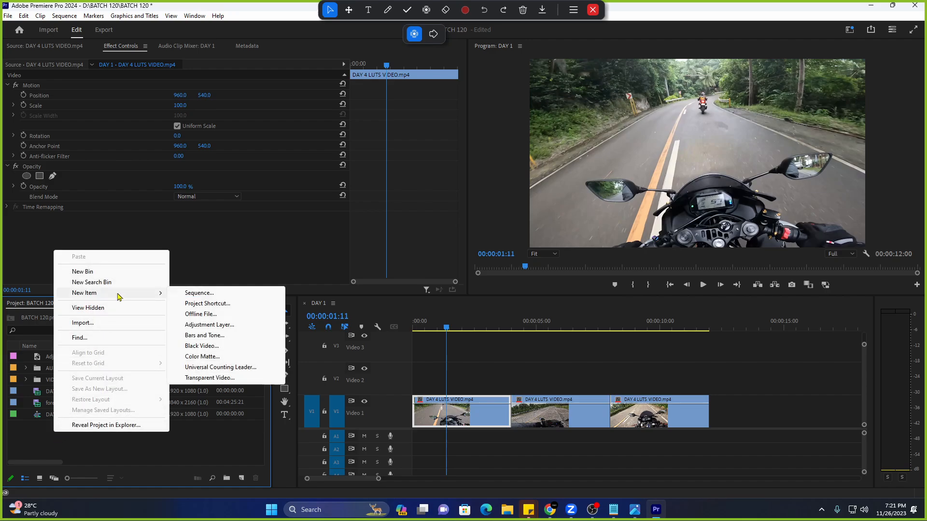
click(209, 324)
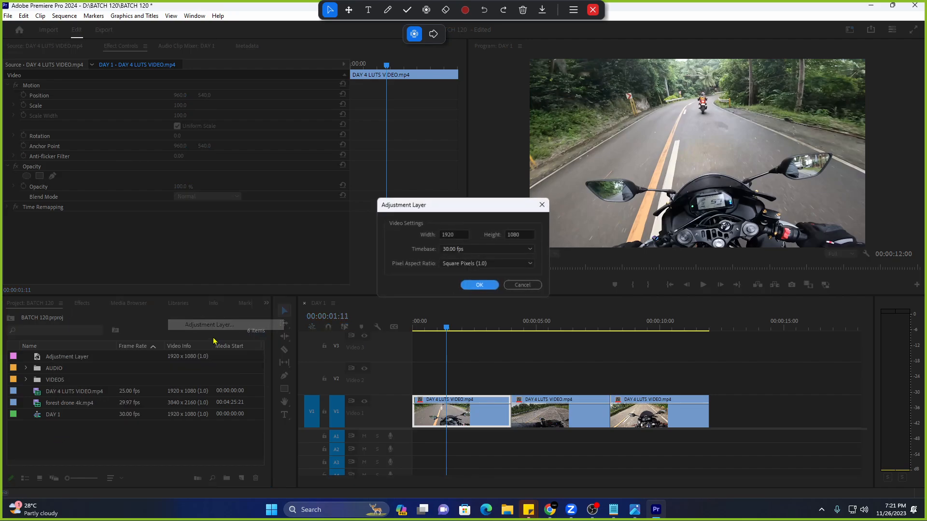
click(479, 285)
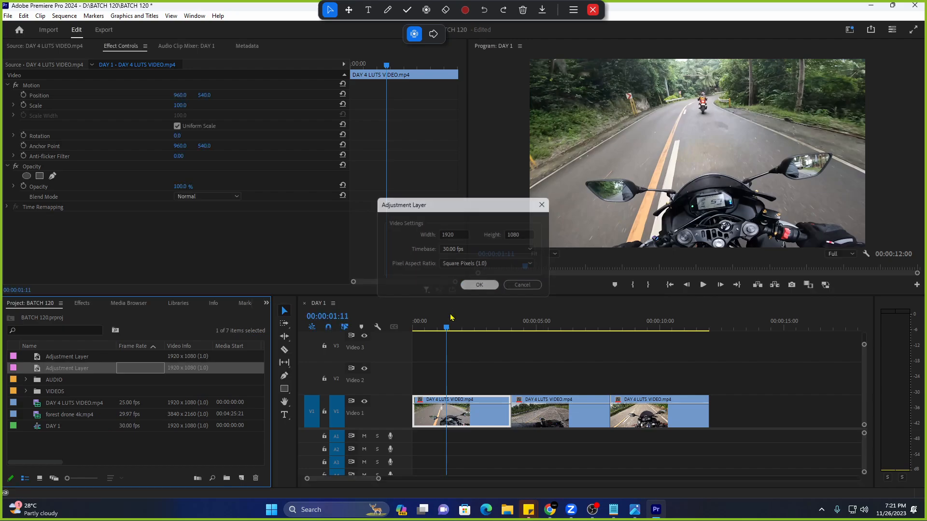
click(102, 361)
key(Delete)
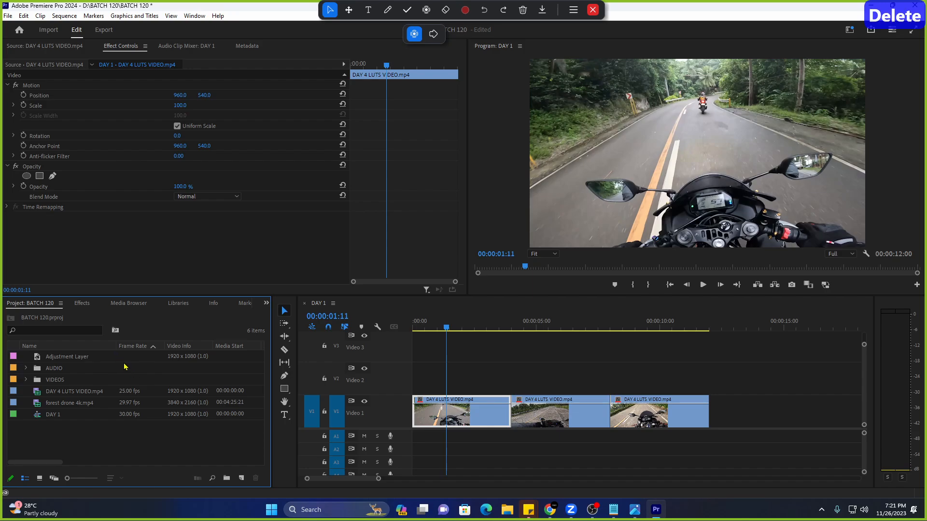
click(111, 357)
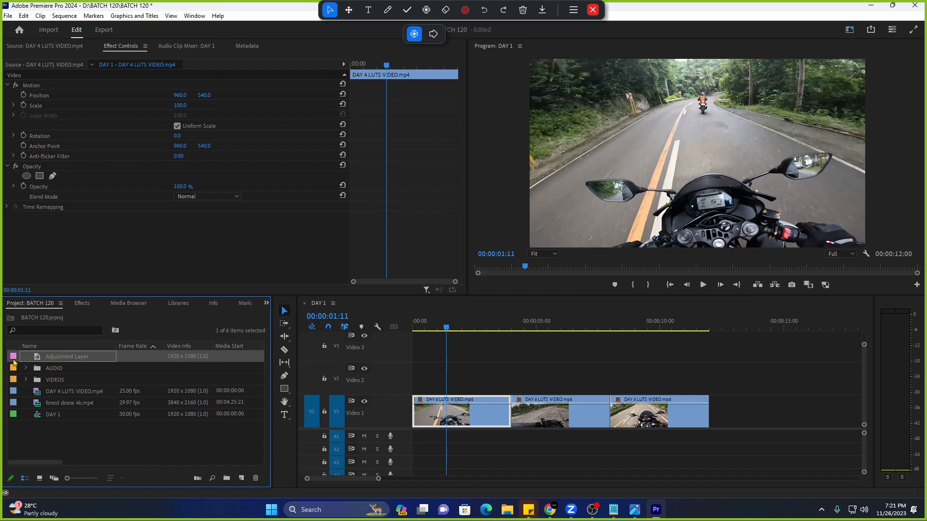
Place the Adjustment Layer at the sequence start, move it up to V3, and play back.
drag(13, 362, 461, 350)
drag(864, 344, 864, 345)
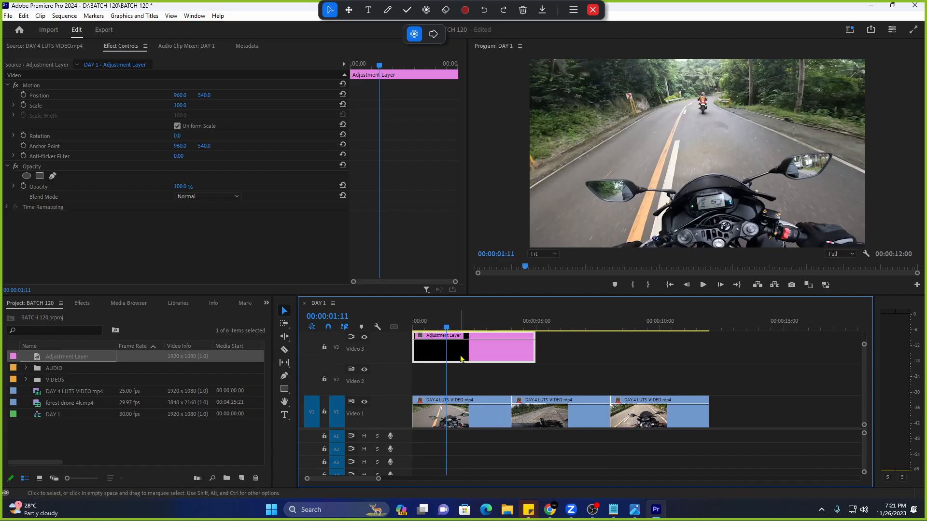
key(Home)
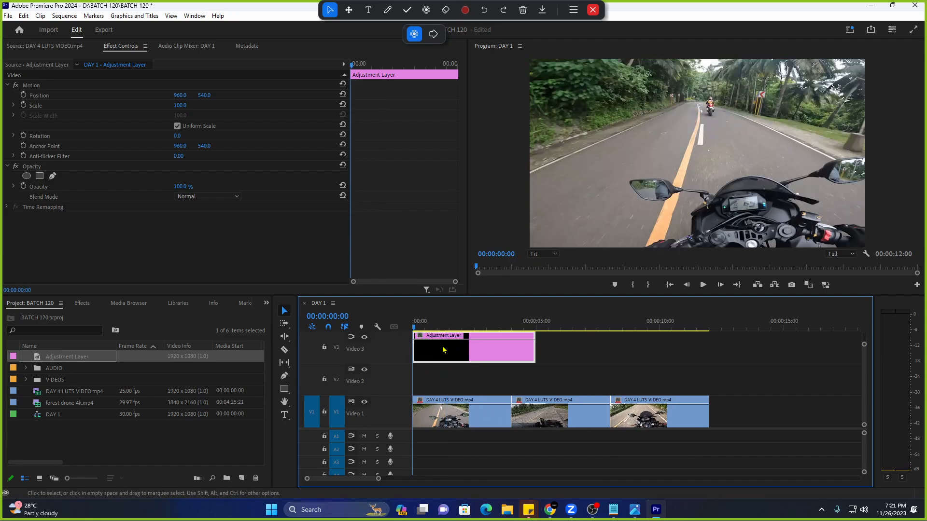
key(space)
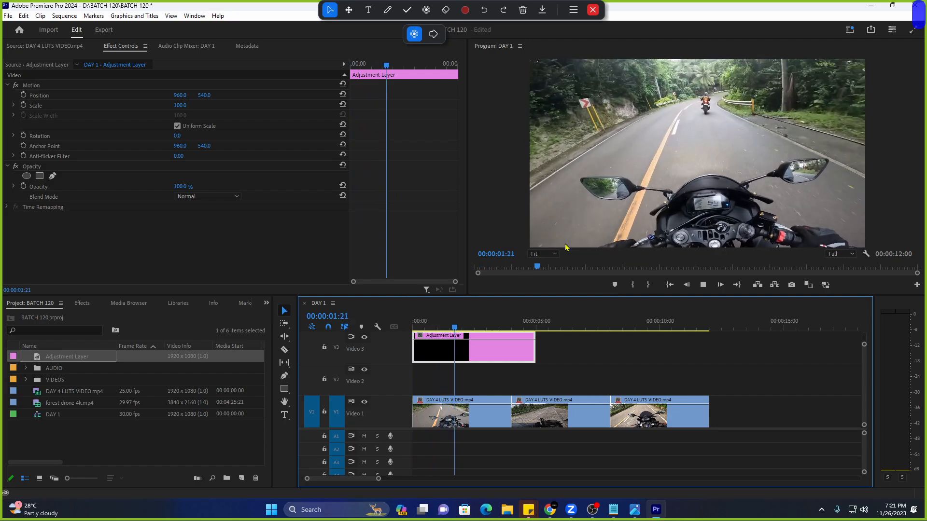
key(space)
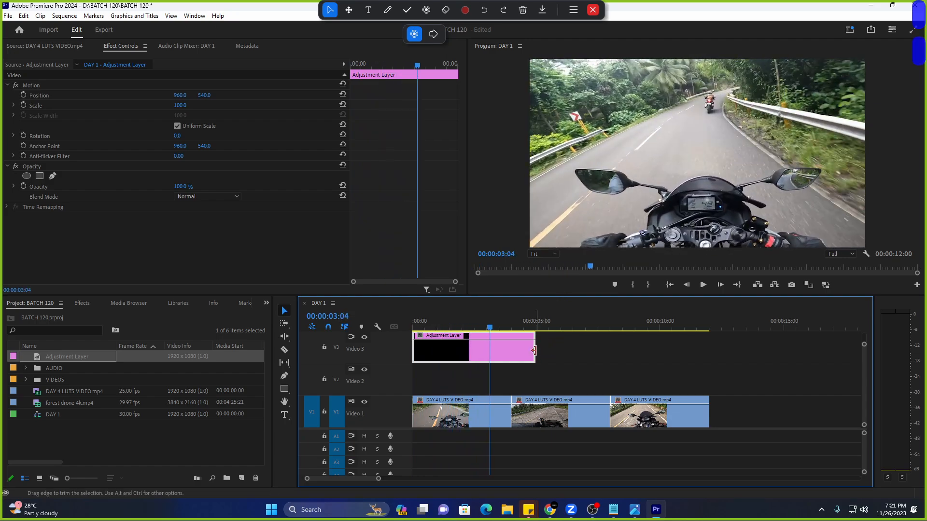
Delete the stray V2 copy and trim the V3 adjustment layer to end with the clips.
drag(535, 349, 774, 349)
drag(575, 353, 636, 378)
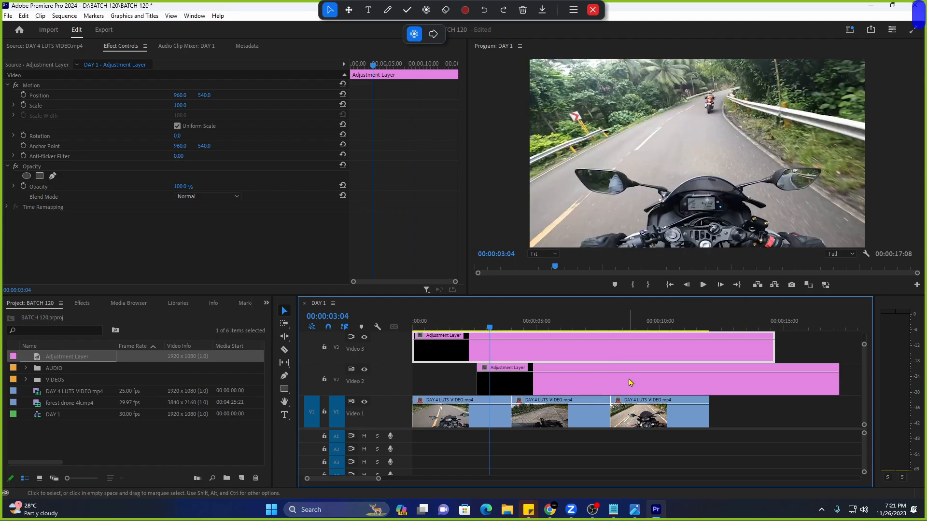
key(Delete)
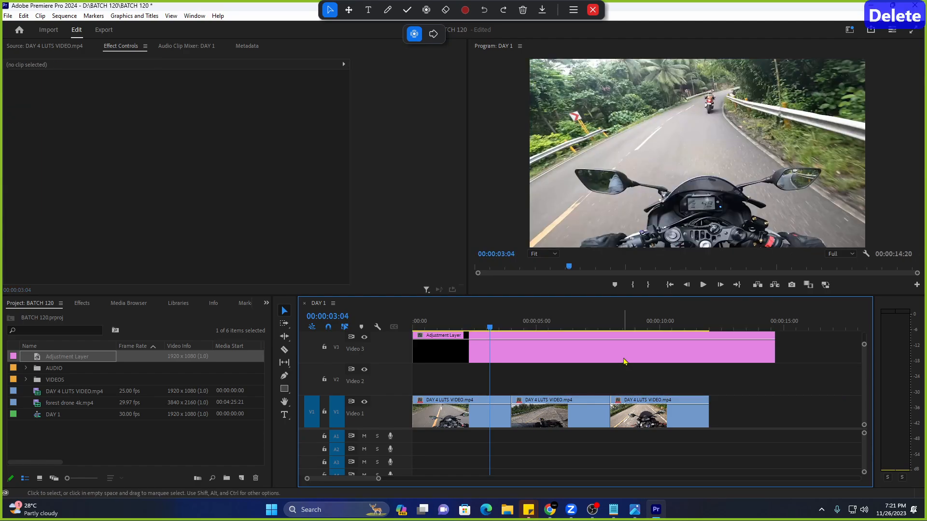
click(763, 357)
drag(769, 357, 709, 356)
drag(425, 325, 410, 327)
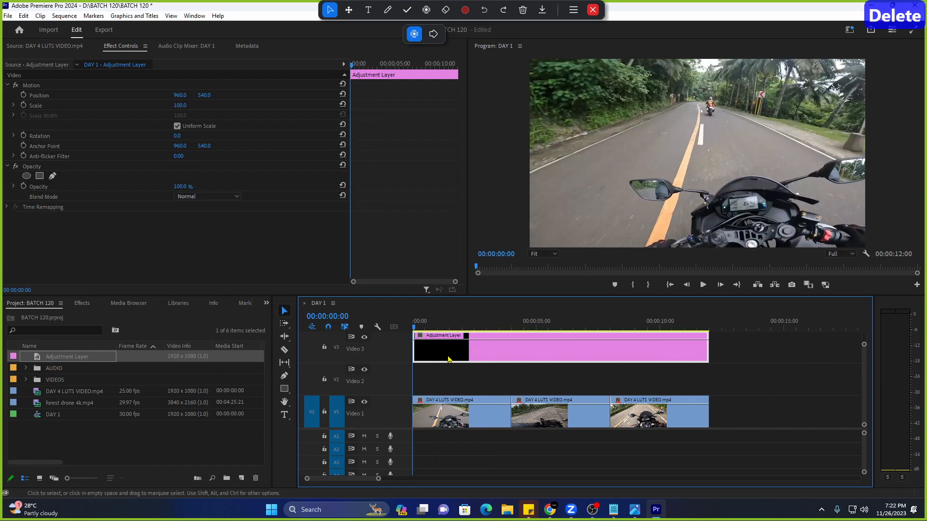
key(space)
key(space)
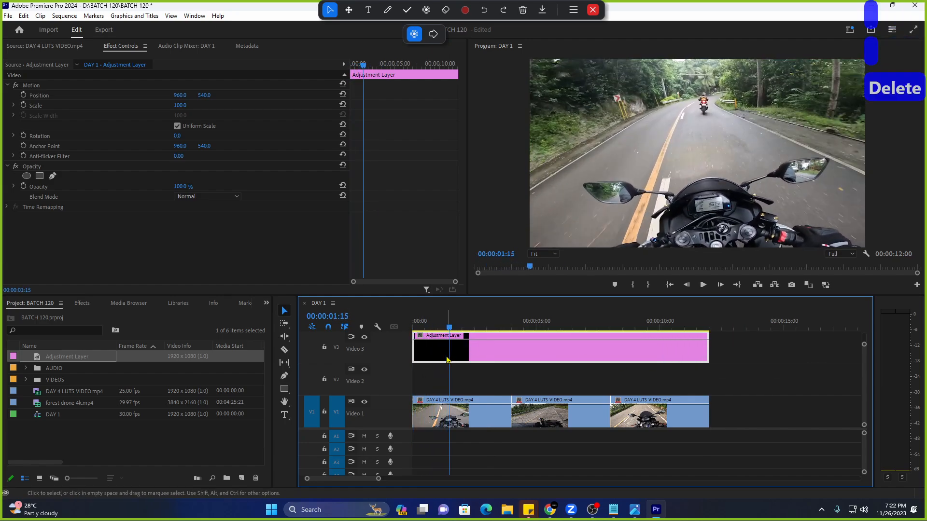
Search the effects for 'crop' and apply Crop to the V3 adjustment layer.
click(82, 303)
click(54, 317)
text(crop)
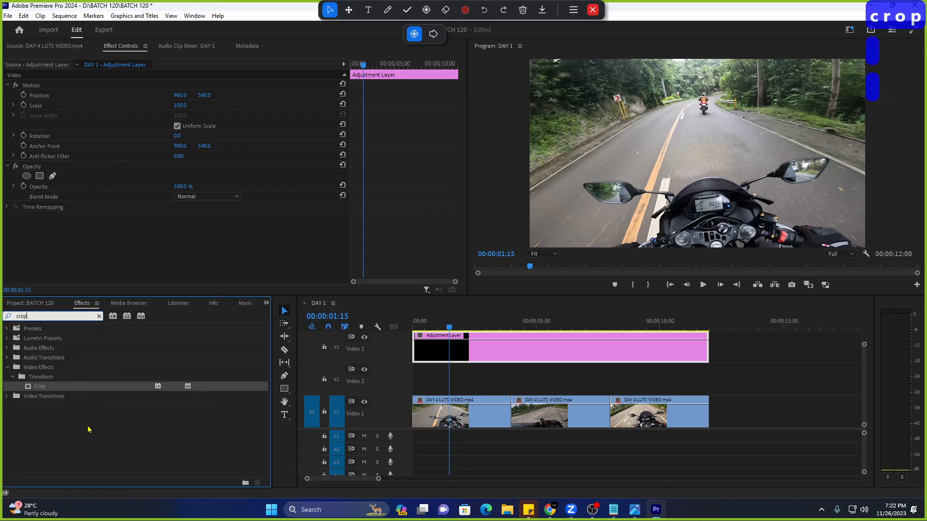
click(91, 388)
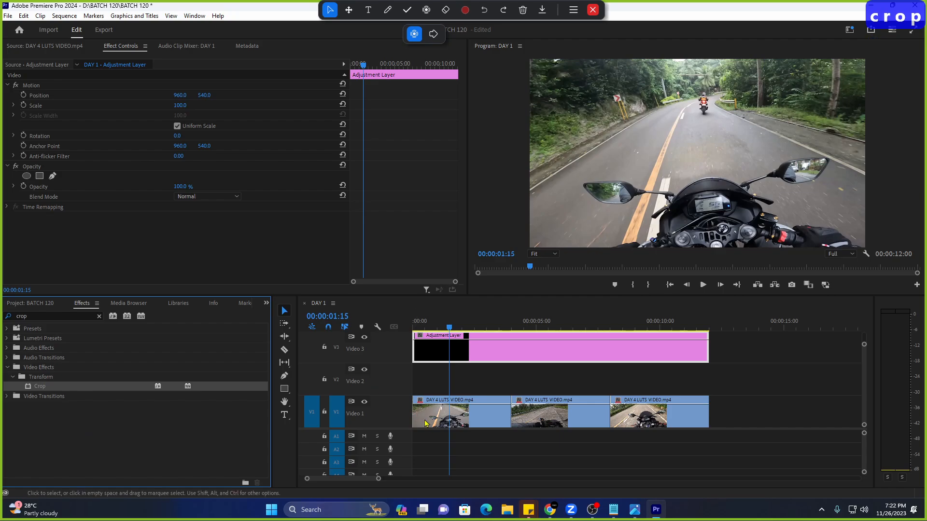
click(470, 420)
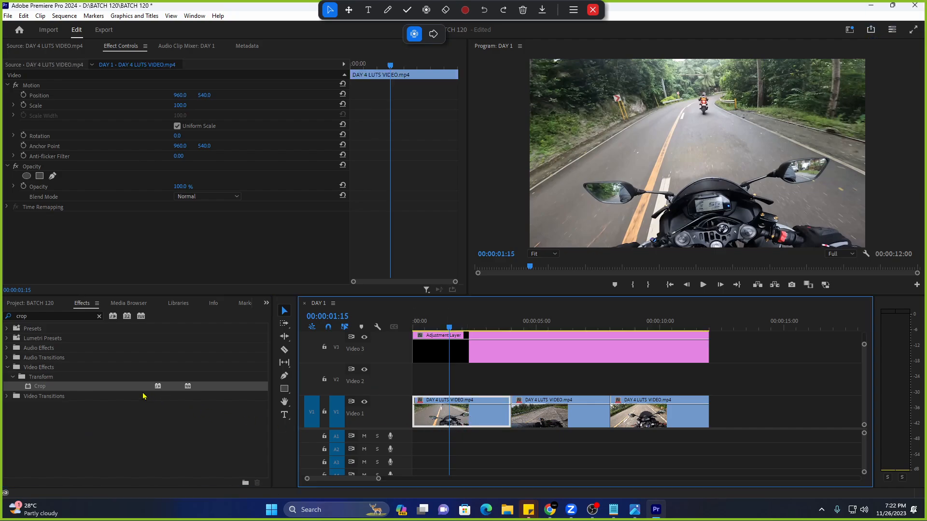
click(446, 362)
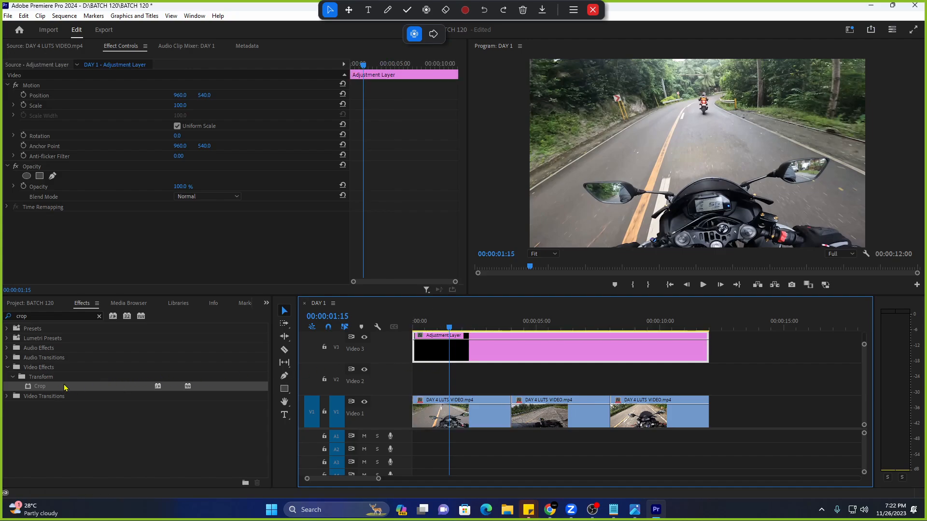
click(126, 49)
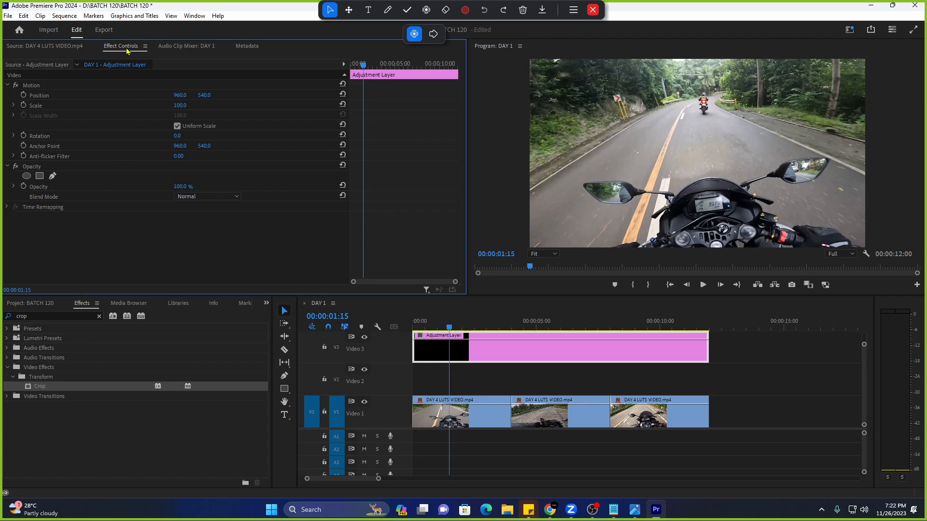
click(454, 360)
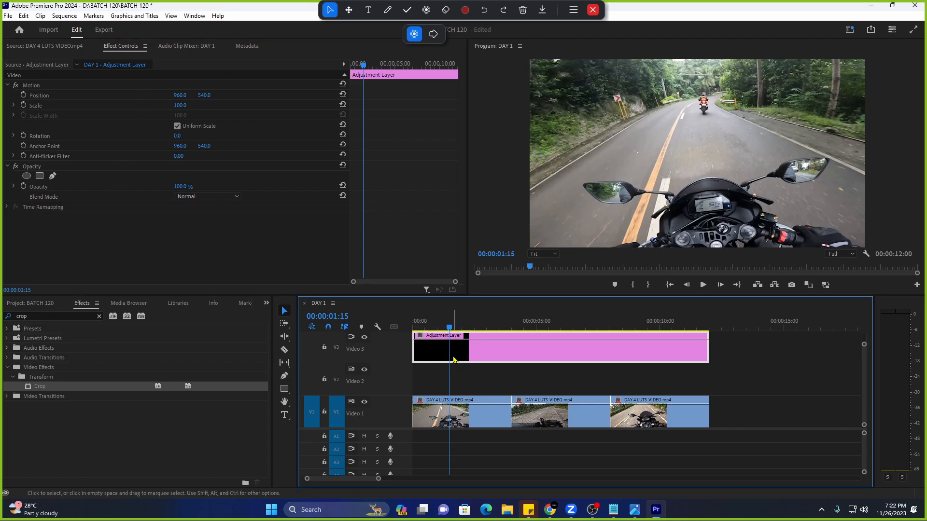
drag(80, 392, 449, 342)
Set the adjustment layer's Crop Top and Bottom to 12% and play back from 00:00:01:00.
scroll(291, 239, down, 2)
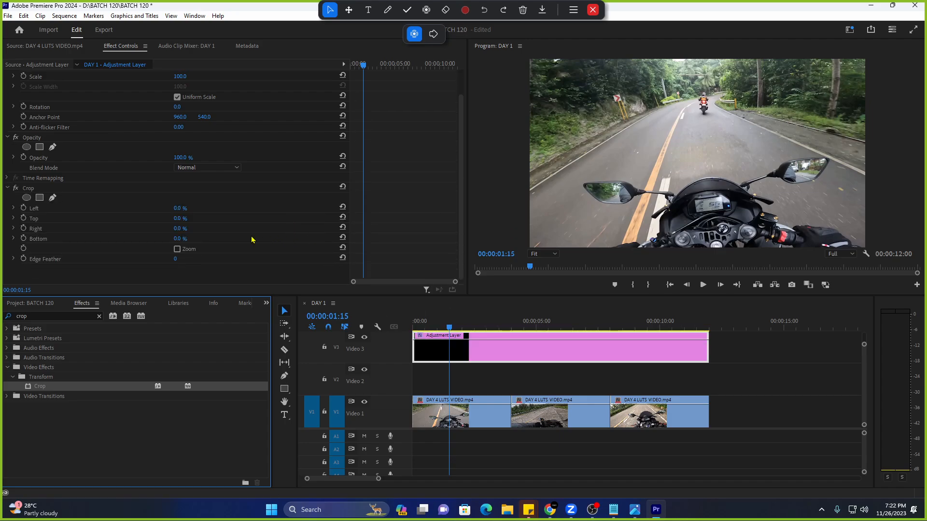
click(178, 218)
text(12)
key(Return)
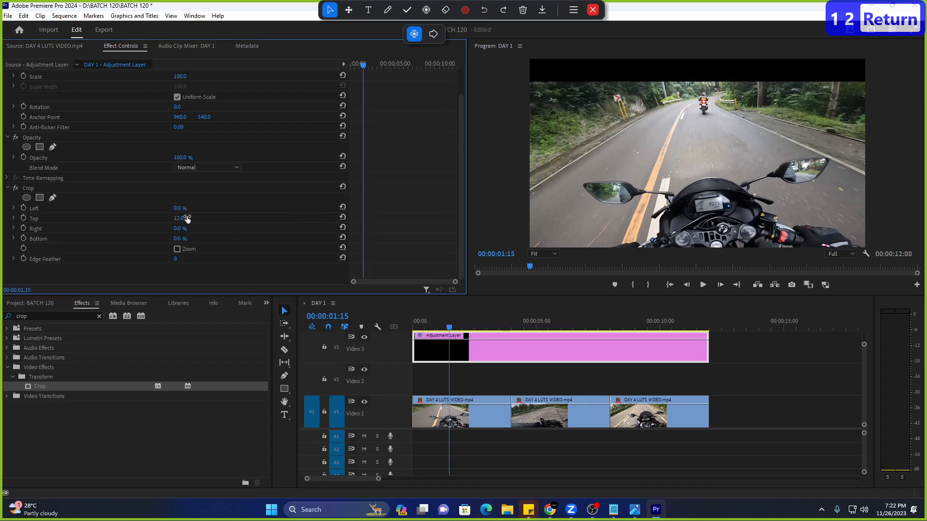
click(178, 239)
text(12)
key(Return)
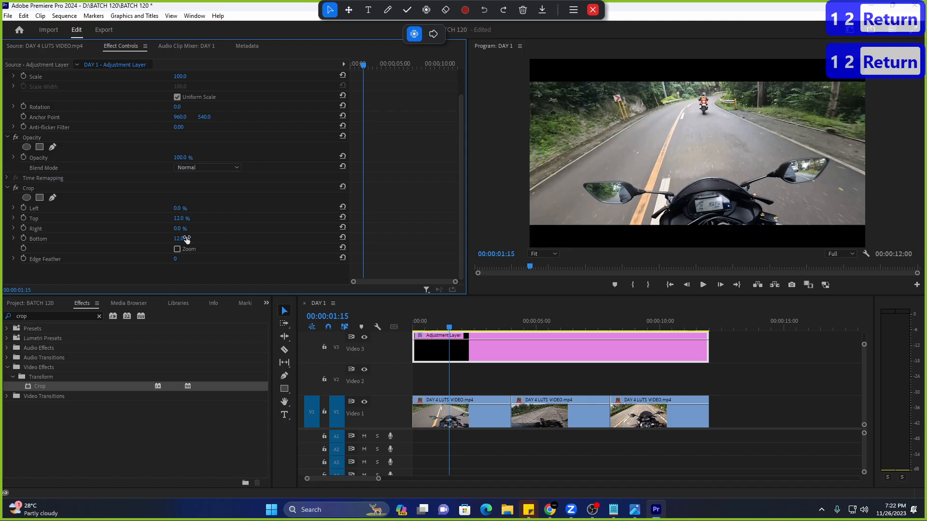
click(438, 324)
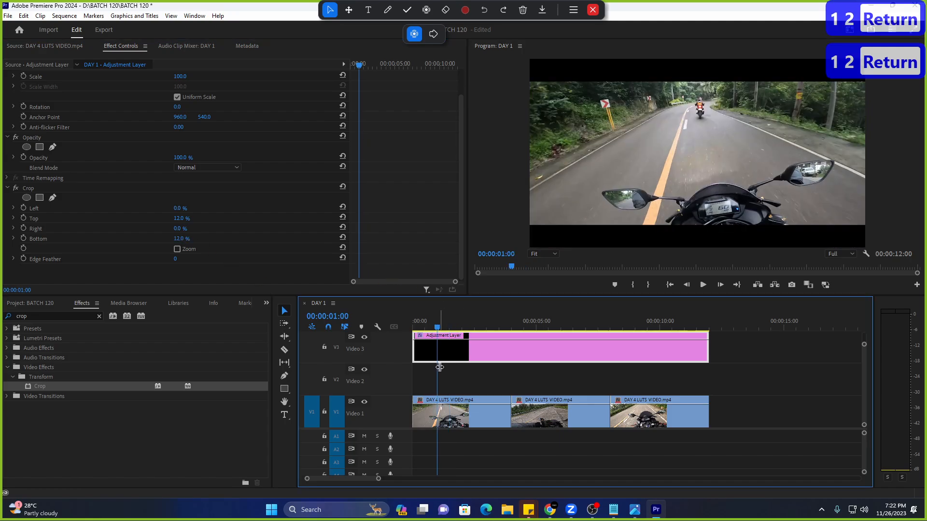
click(460, 424)
key(space)
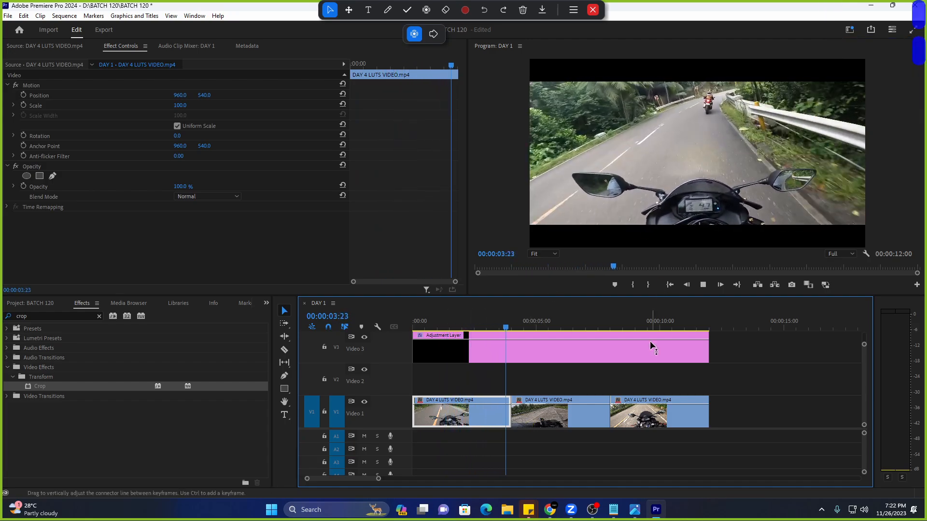
Shorten the adjustment layer to about five seconds and preview playback from 00:00:04:24.
drag(712, 353, 549, 357)
click(536, 350)
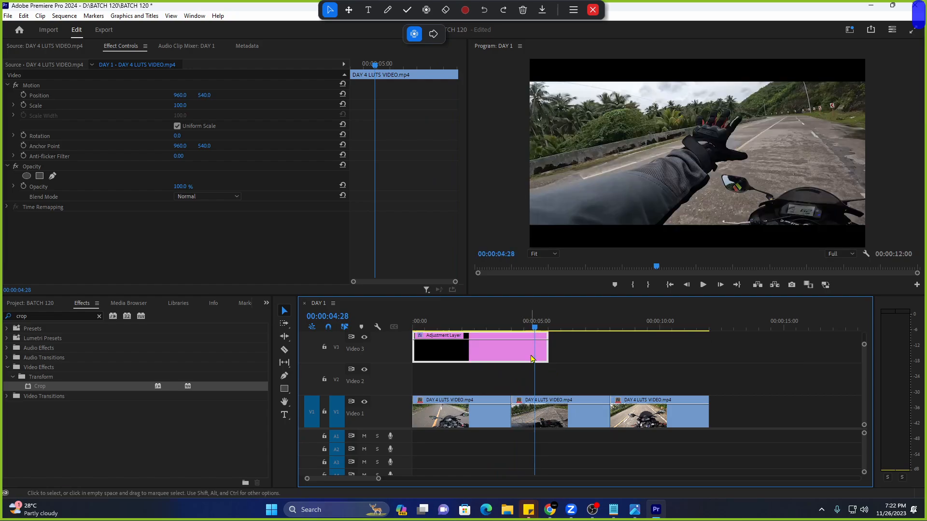
key(space)
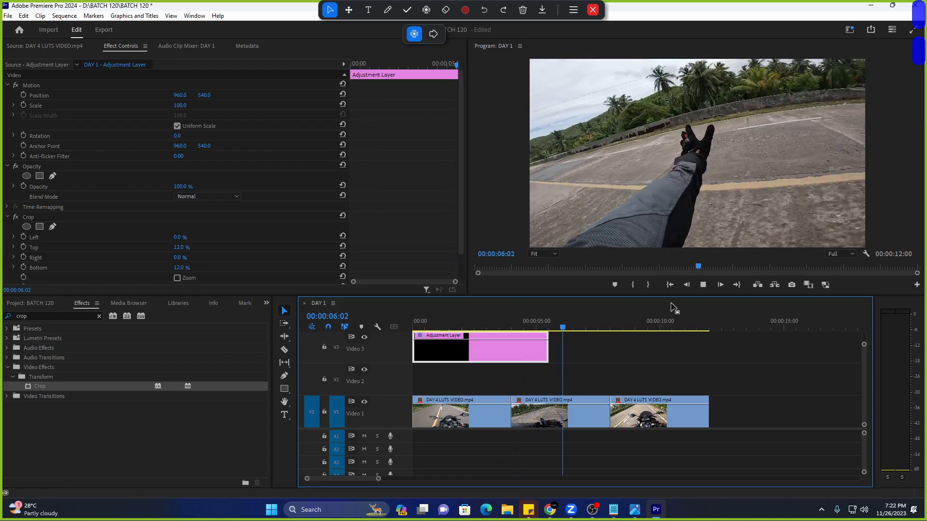
click(533, 325)
key(space)
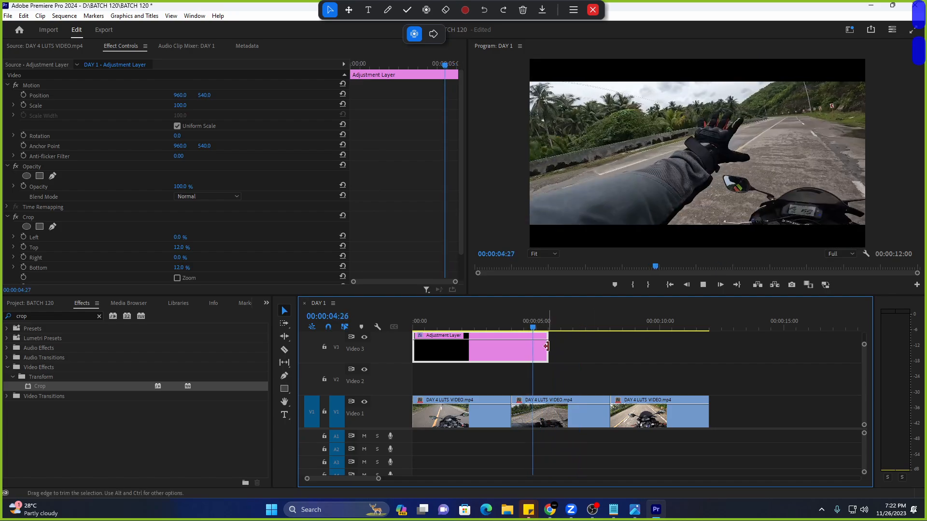
key(space)
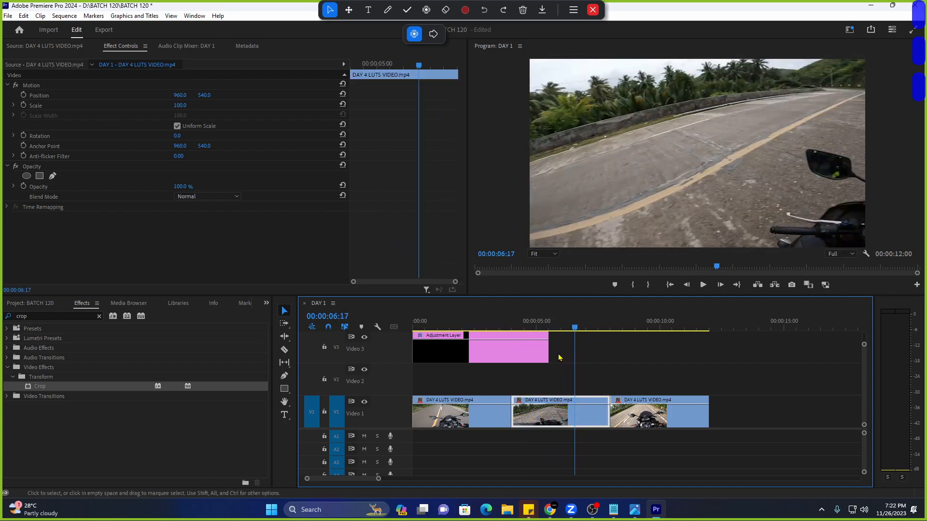
Extend the adjustment layer's end again and play from 00:00:02:12 to preview the 12% letterbox.
drag(548, 348, 705, 394)
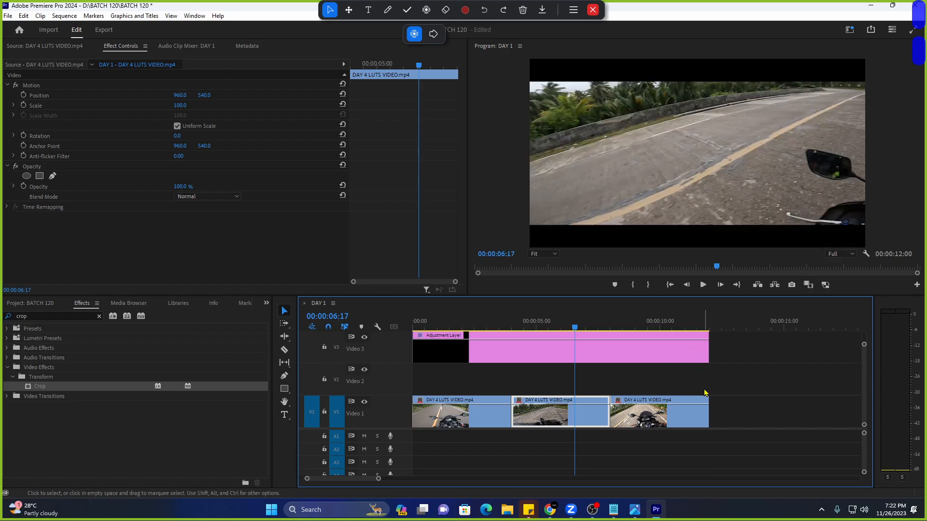
key(space)
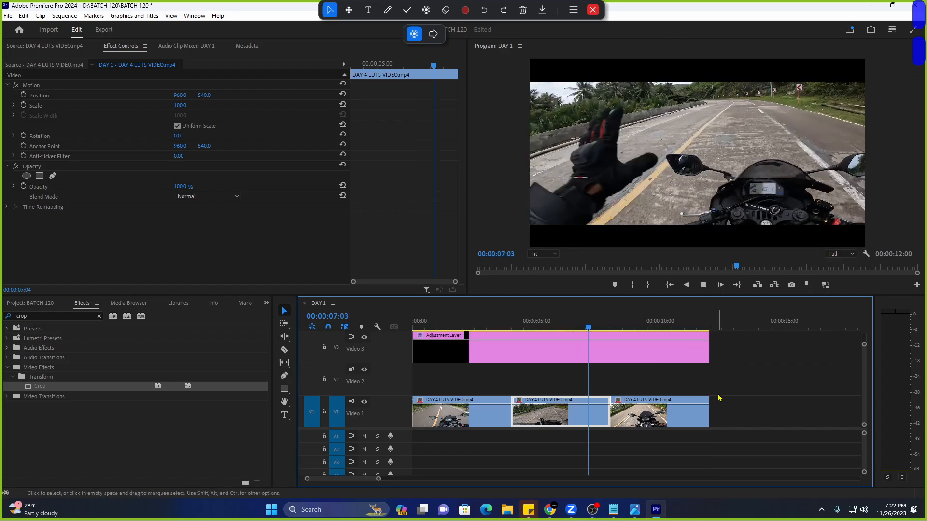
click(471, 324)
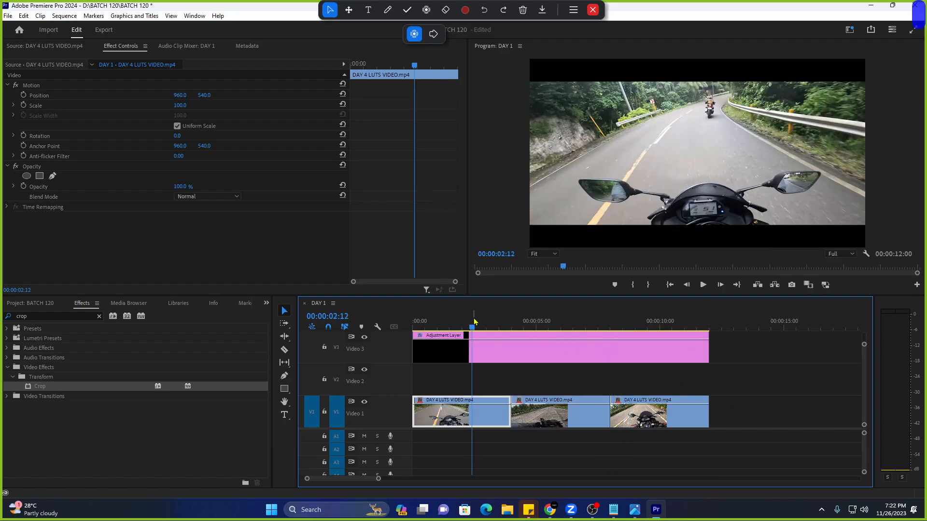
click(498, 355)
key(space)
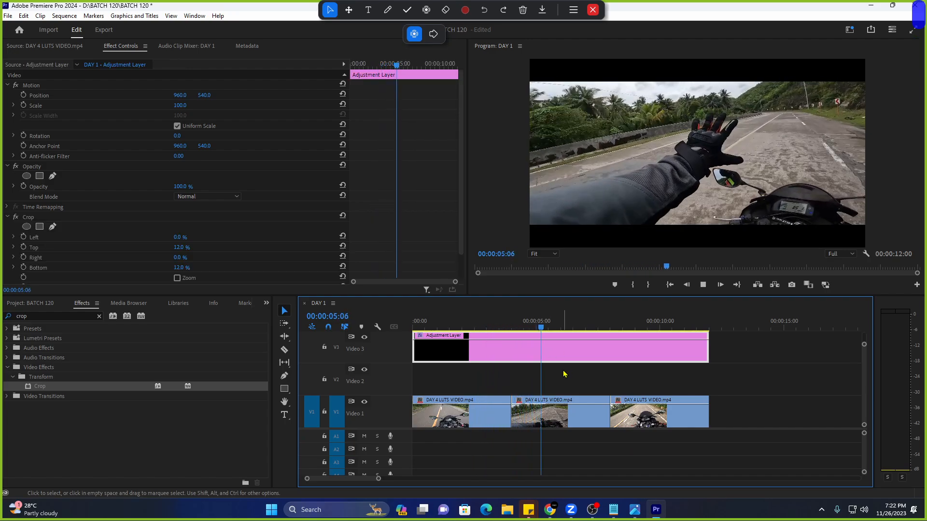
Reselect the adjustment layer, clear the crop effects search, and play from 04:03.
click(570, 368)
click(575, 361)
click(514, 322)
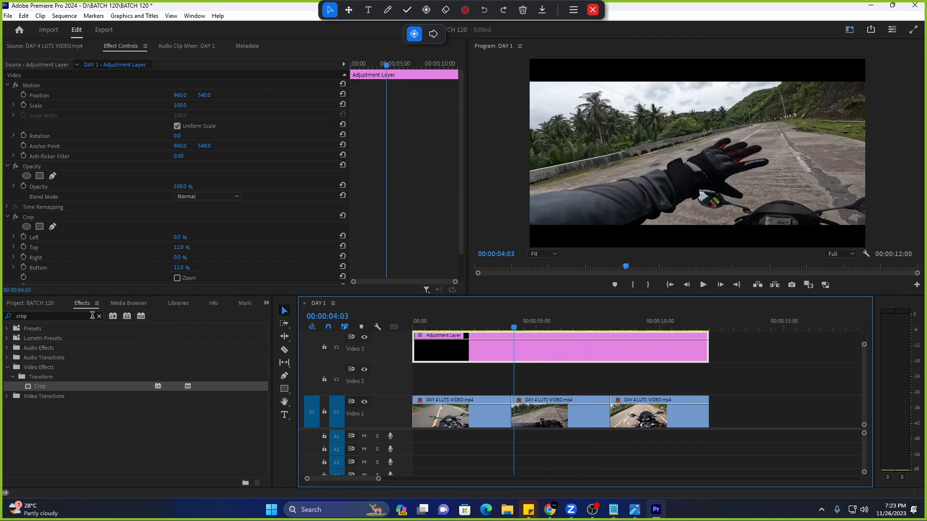
click(99, 316)
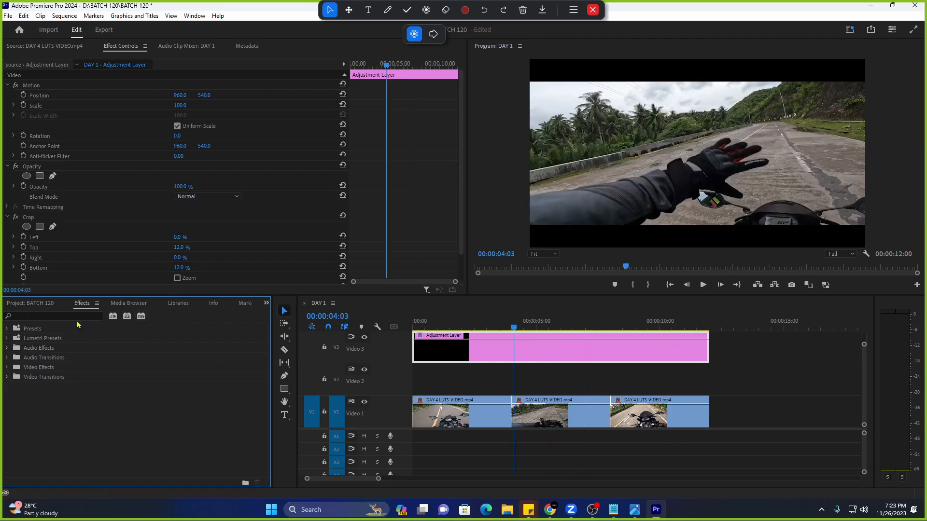
key(space)
click(508, 341)
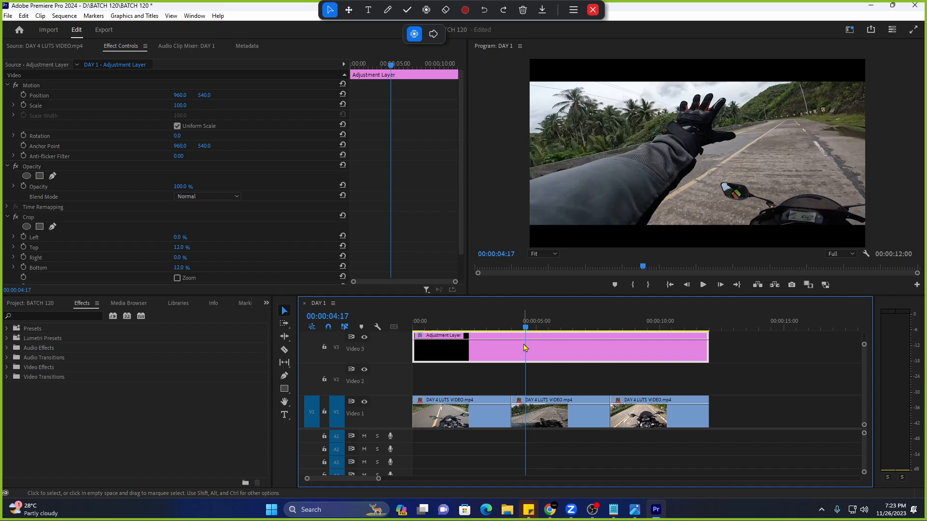
Select the Crop effect on the adjustment layer in Effect Controls.
click(66, 218)
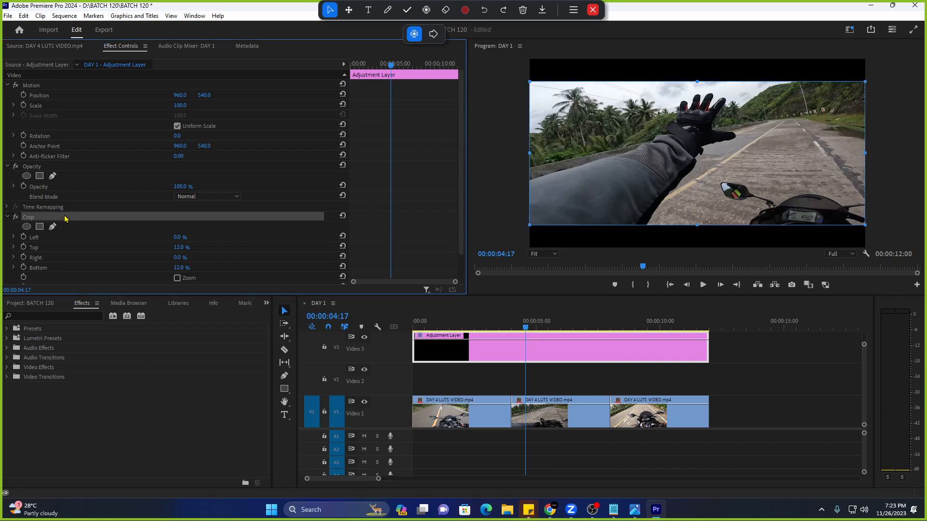
scroll(71, 229, down, 1)
click(378, 353)
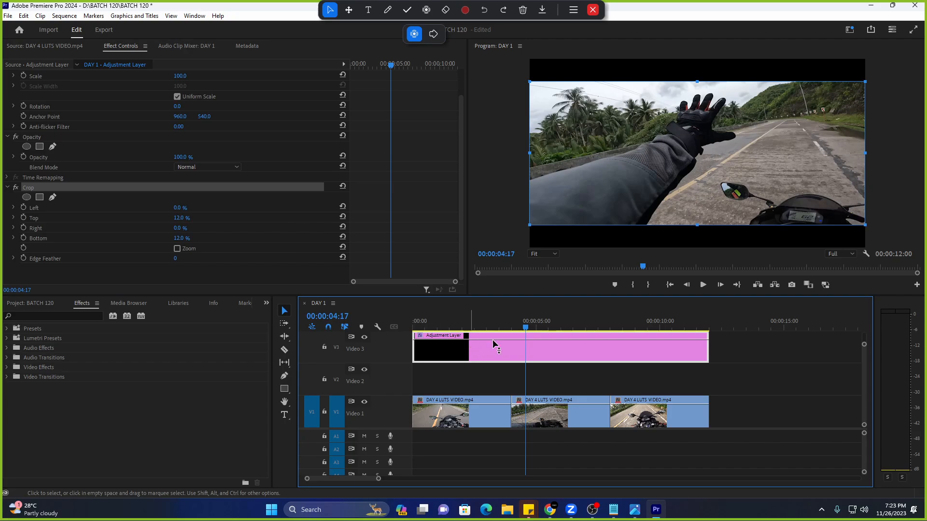
In the Color workspace, set the Lumetri Creative look to 4E_35 Hollywood_Warrior.
click(850, 31)
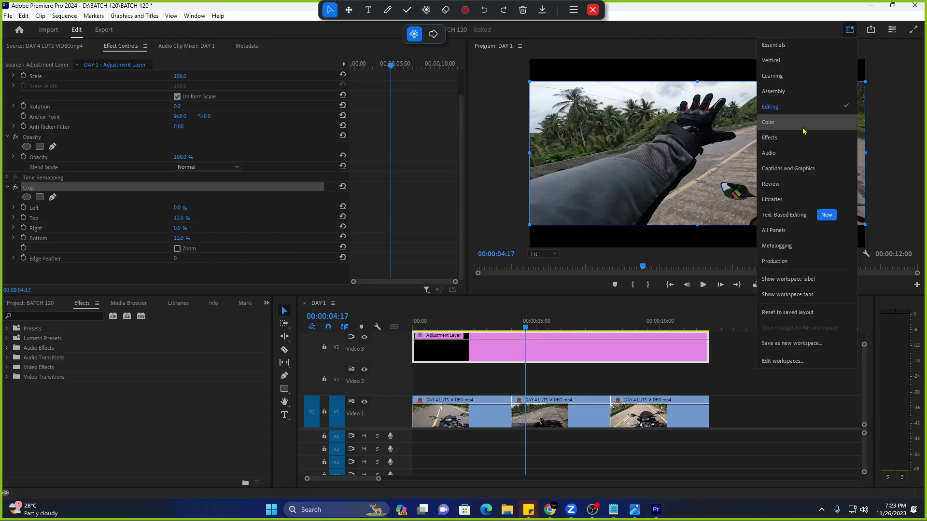
click(803, 124)
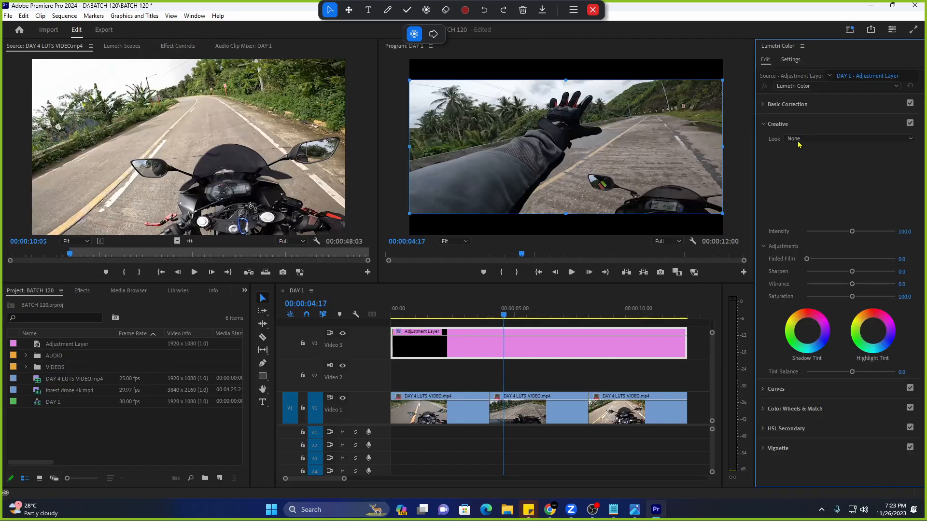
click(810, 141)
click(815, 216)
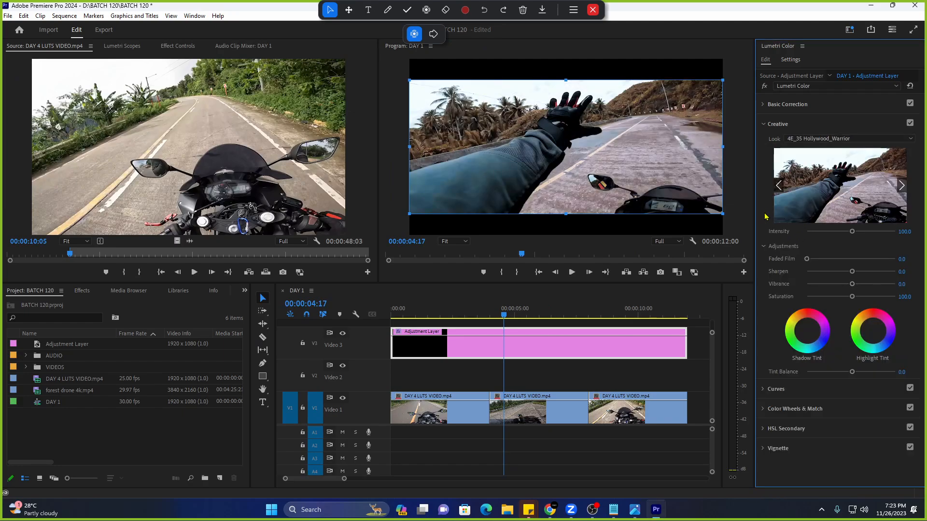
From 00:00:02:11, check the adjustment layer's Crop and Lumetri Color effects and play the graded sequence.
drag(476, 317, 449, 317)
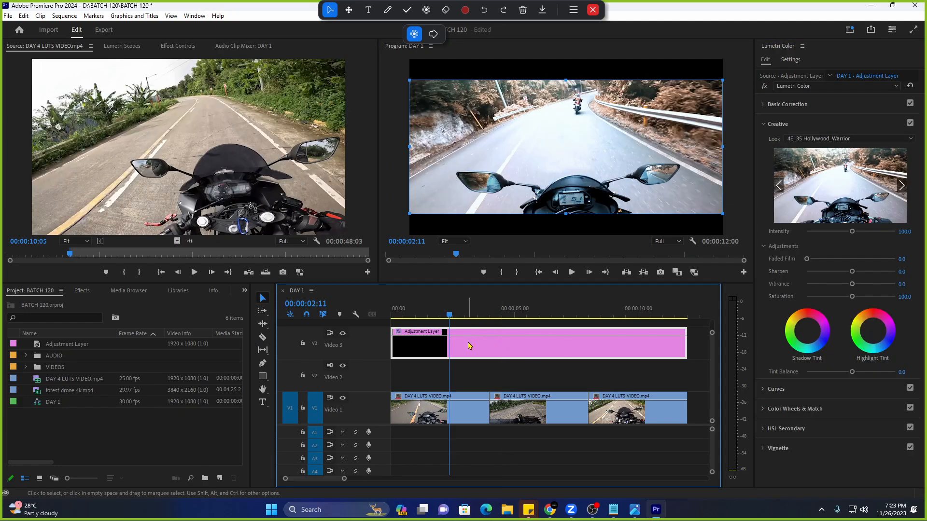
click(166, 47)
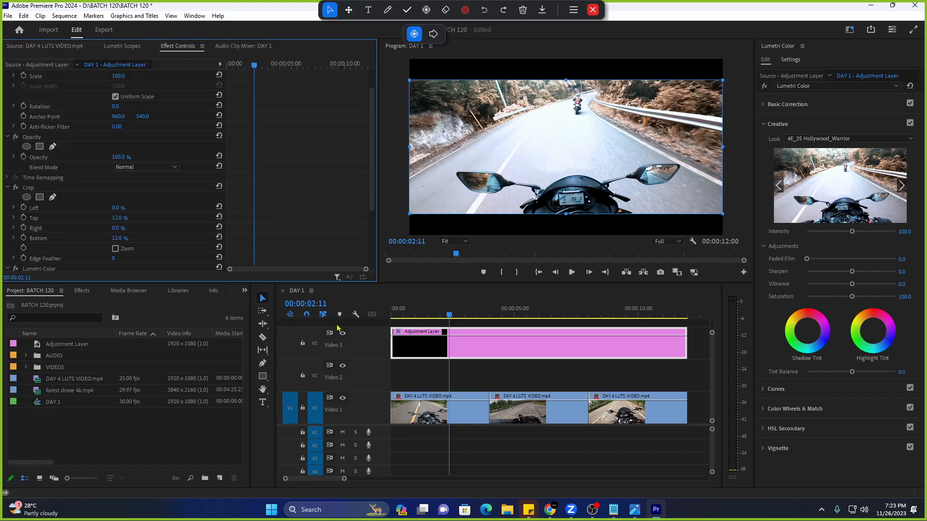
scroll(101, 227, down, 3)
click(62, 131)
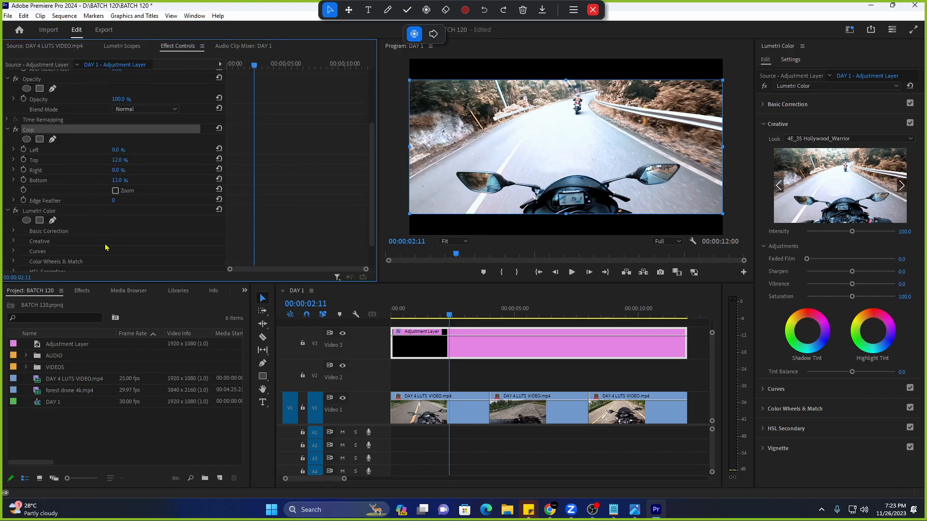
click(88, 214)
key(space)
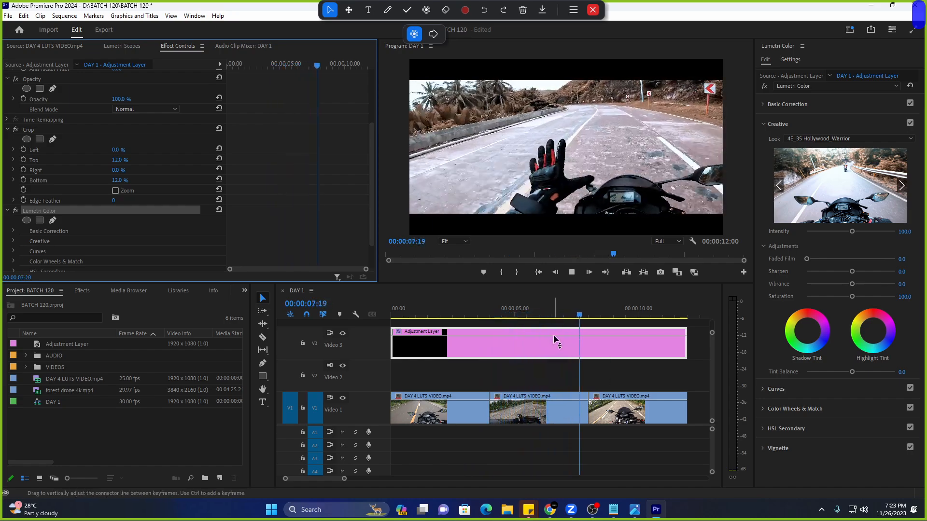
click(450, 343)
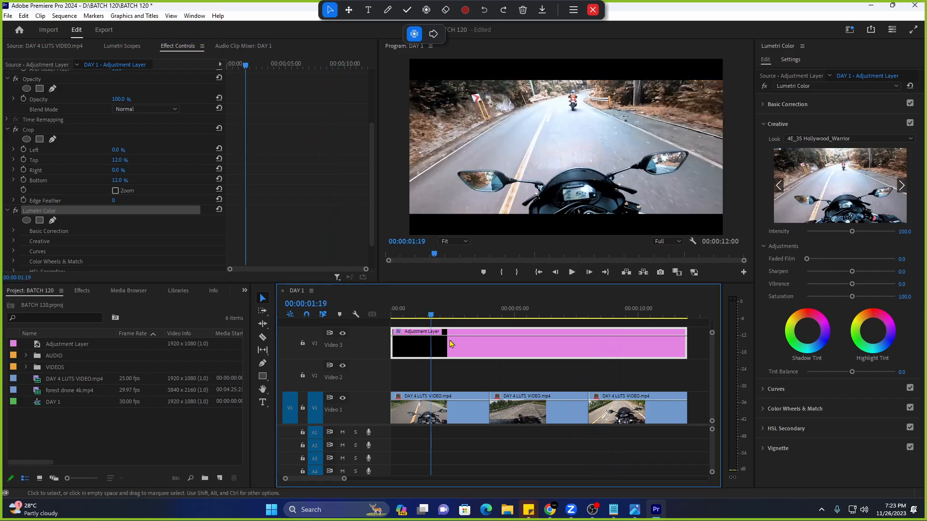
key(space)
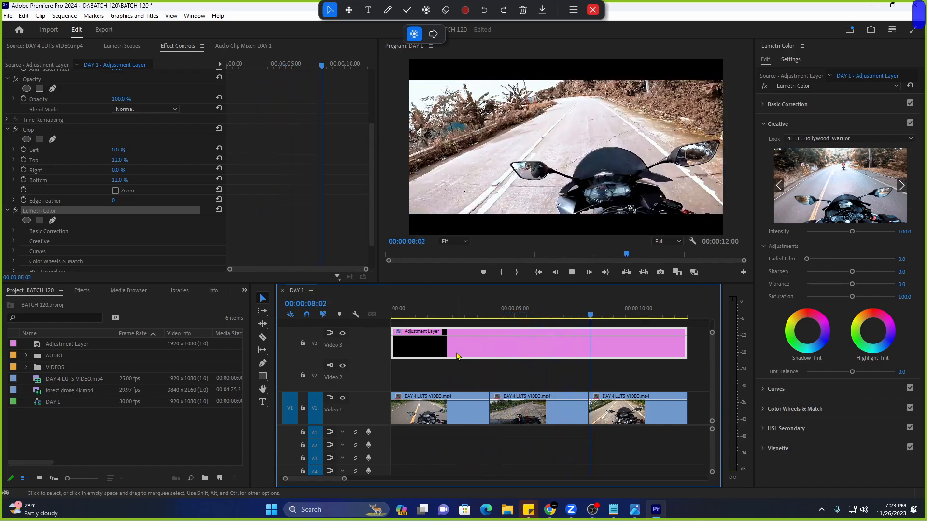
key(space)
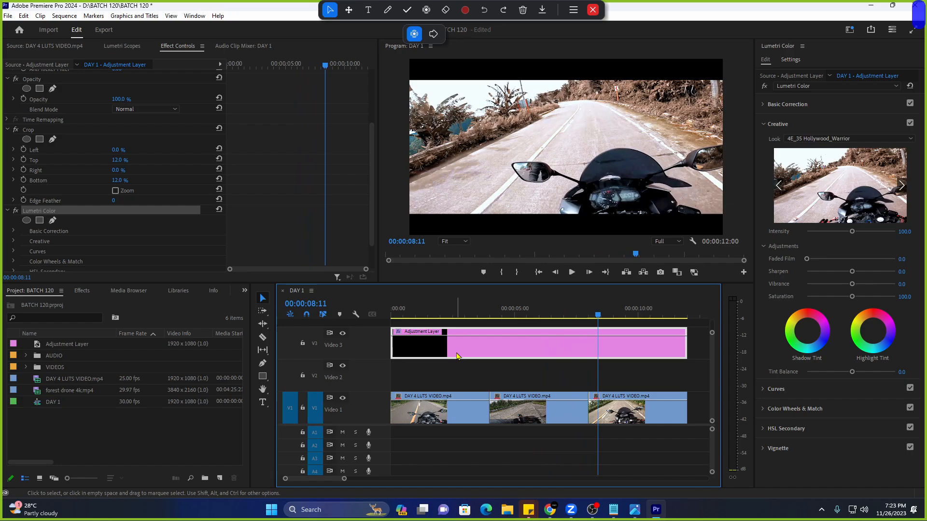
key(Home)
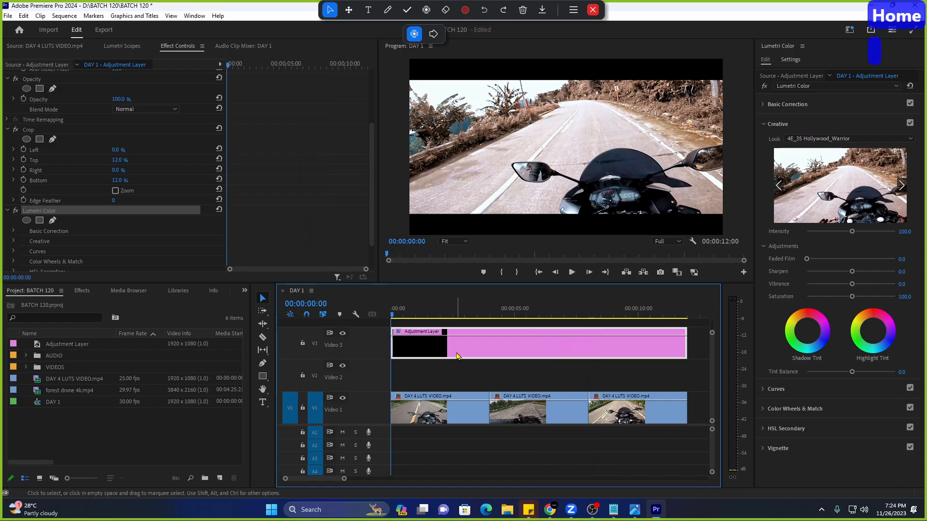
key(space)
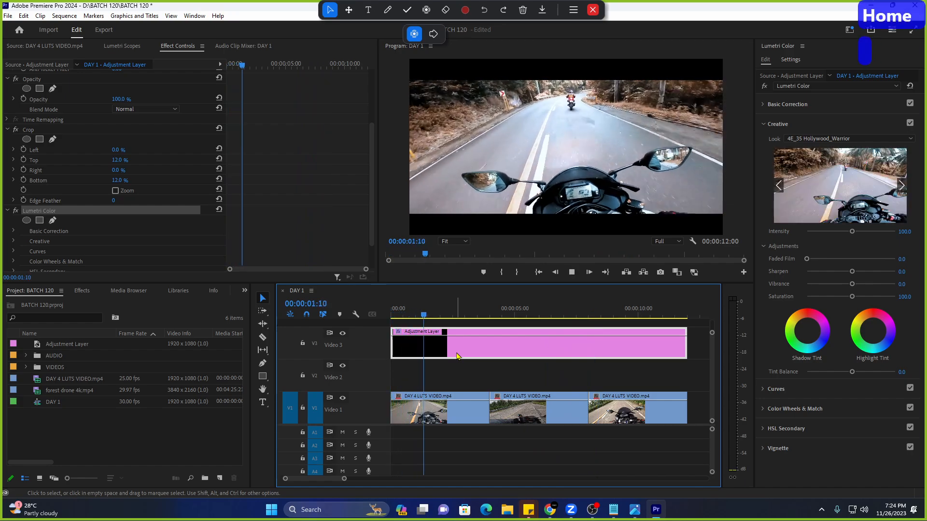
key(space)
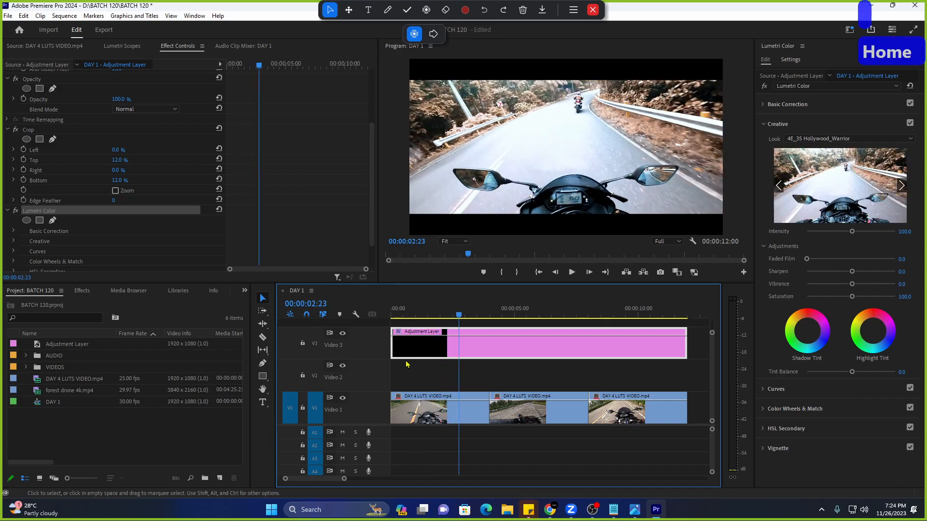
drag(344, 480, 441, 478)
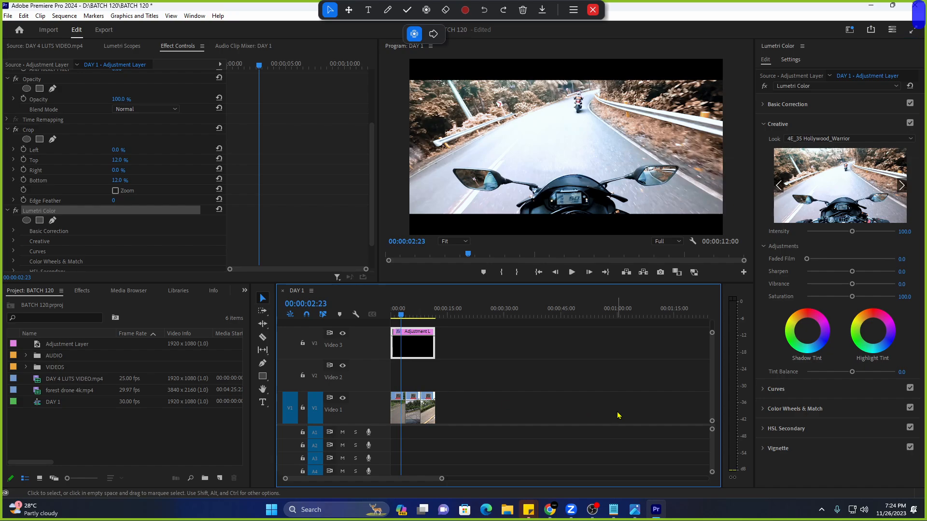
drag(431, 345, 658, 345)
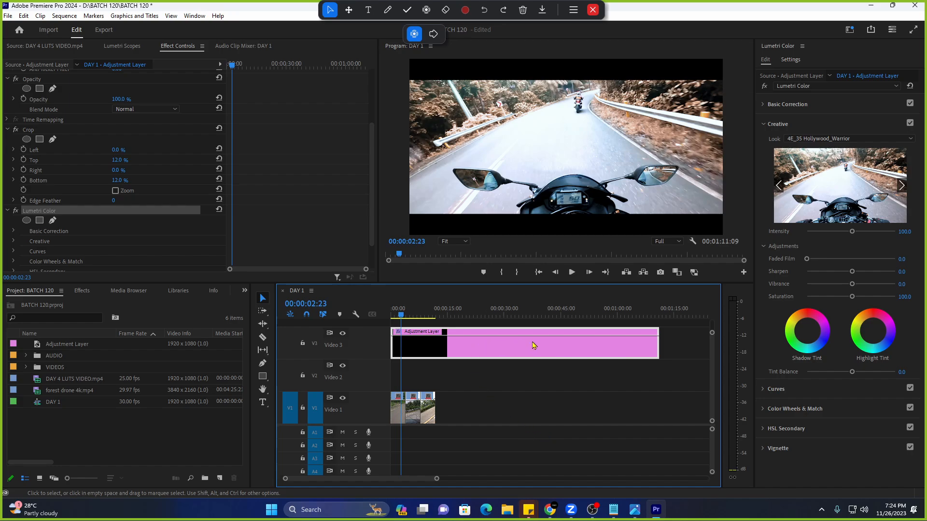
drag(656, 350, 434, 346)
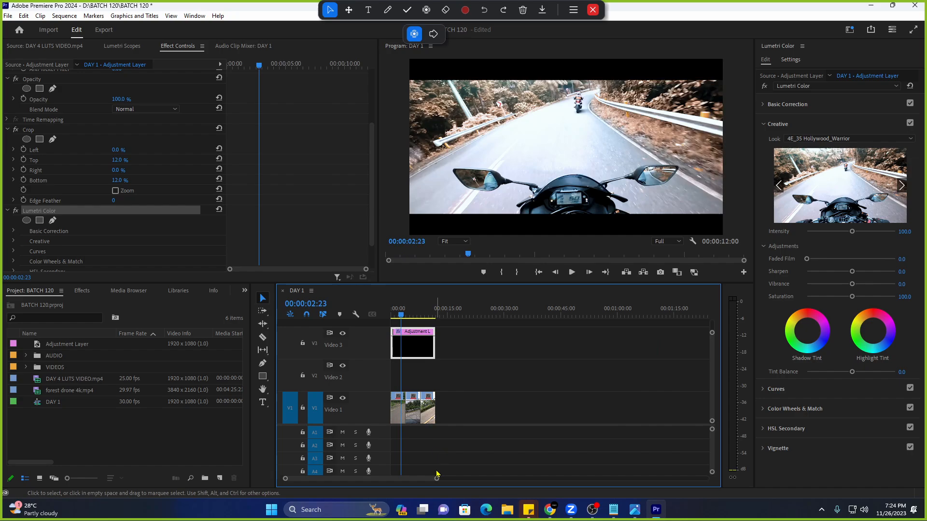
drag(436, 478, 398, 479)
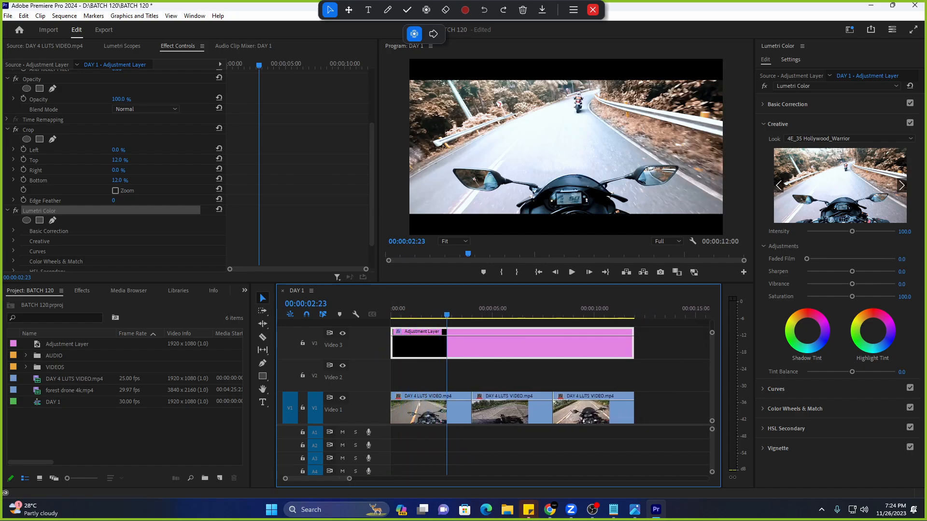
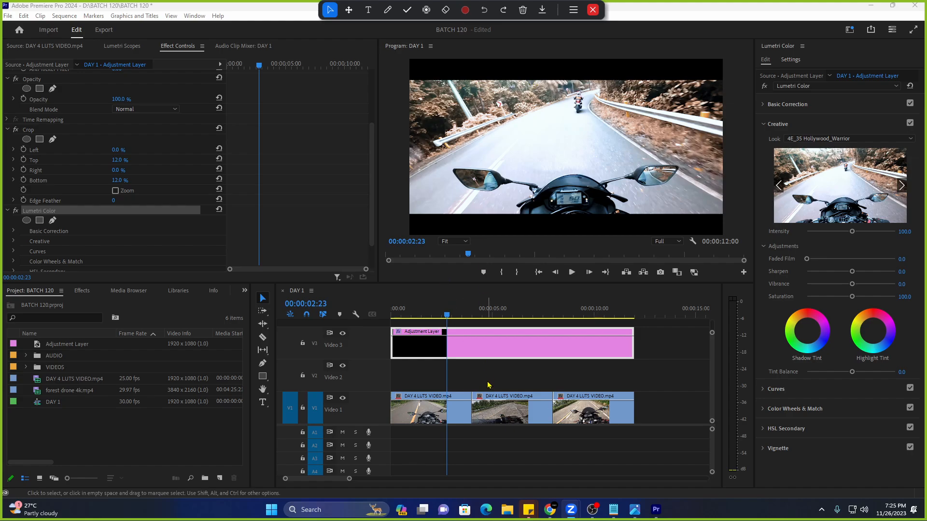
Put the adjustment layer back at the sequence start and check its Crop effect, deleting then restoring it.
drag(472, 356, 634, 357)
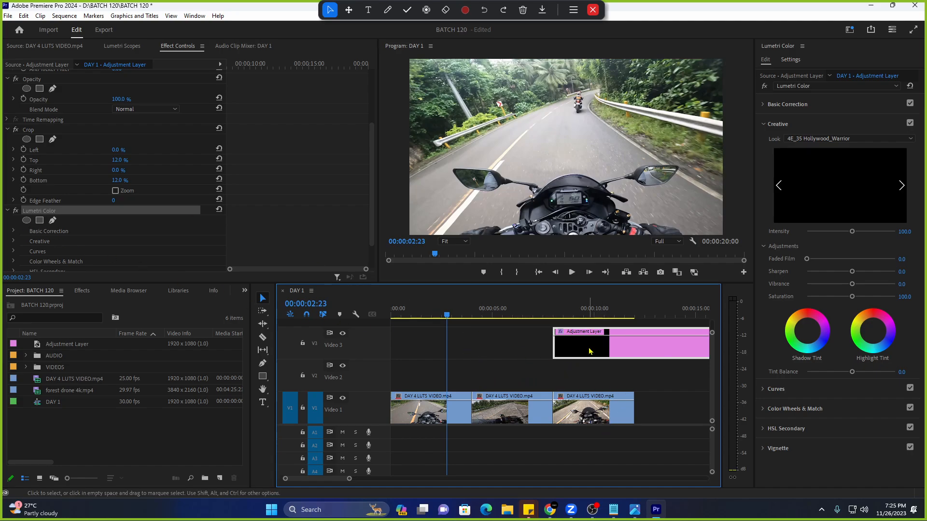
drag(589, 350, 382, 351)
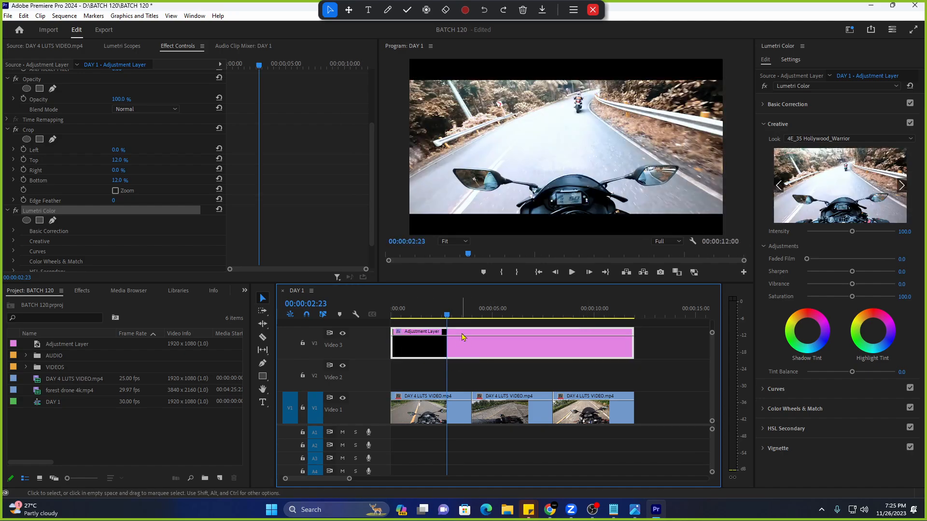
click(472, 353)
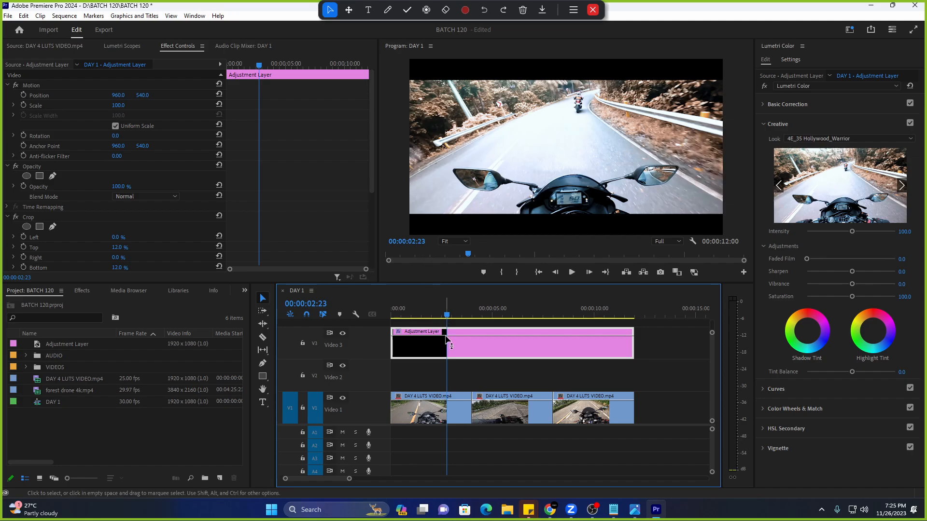
scroll(120, 184, down, 3)
click(77, 152)
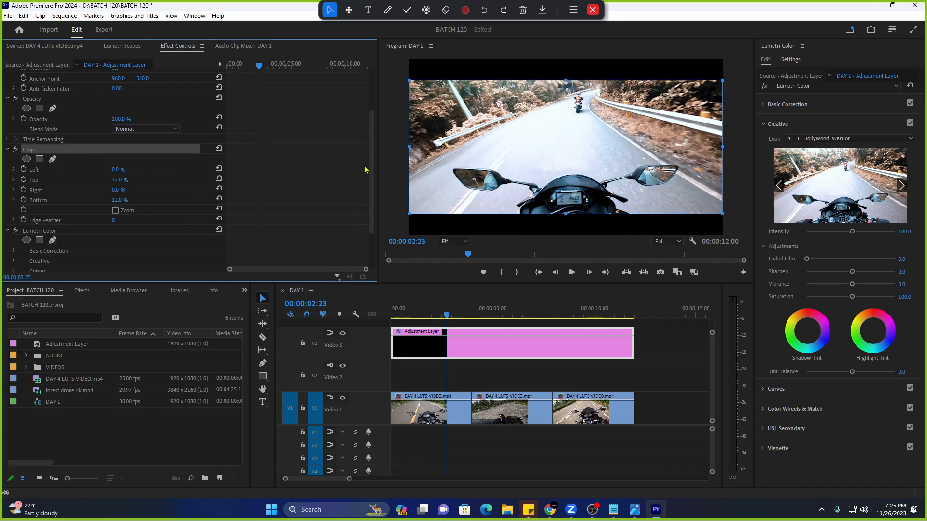
click(444, 149)
click(285, 198)
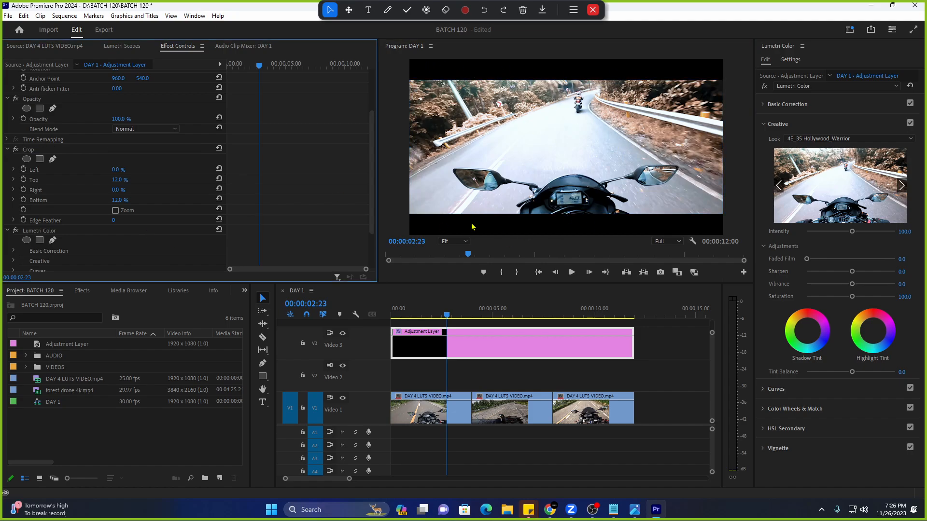
click(460, 350)
key(Delete)
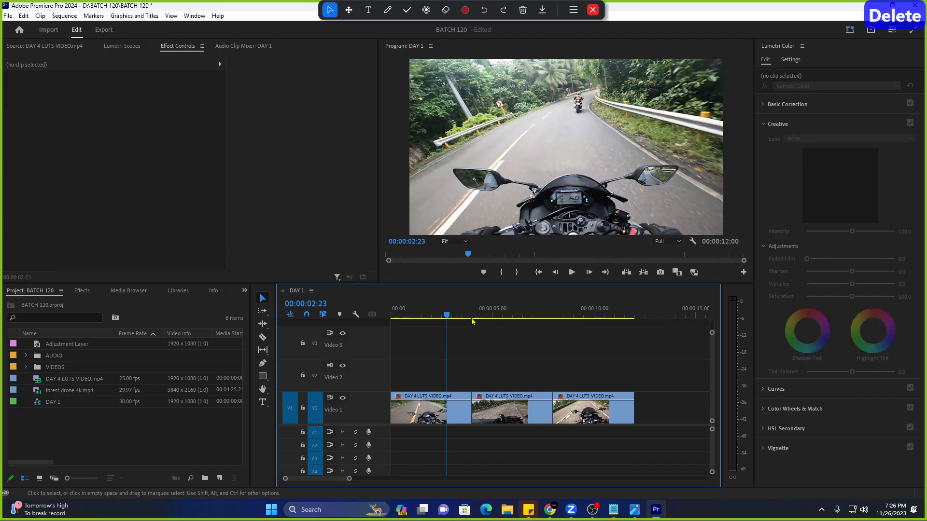
key(ctrl+z)
click(467, 344)
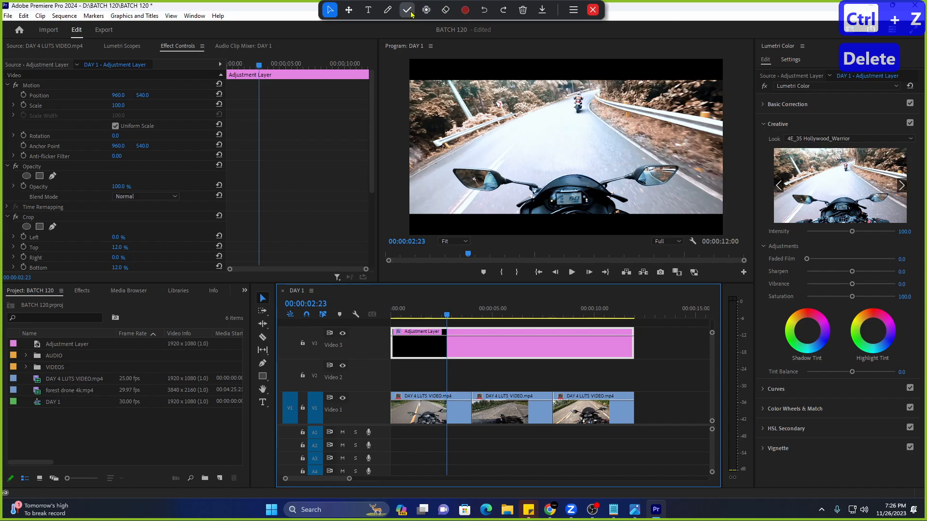
Try changes from the menu bar and panel drags, then undo them.
click(387, 10)
click(375, 101)
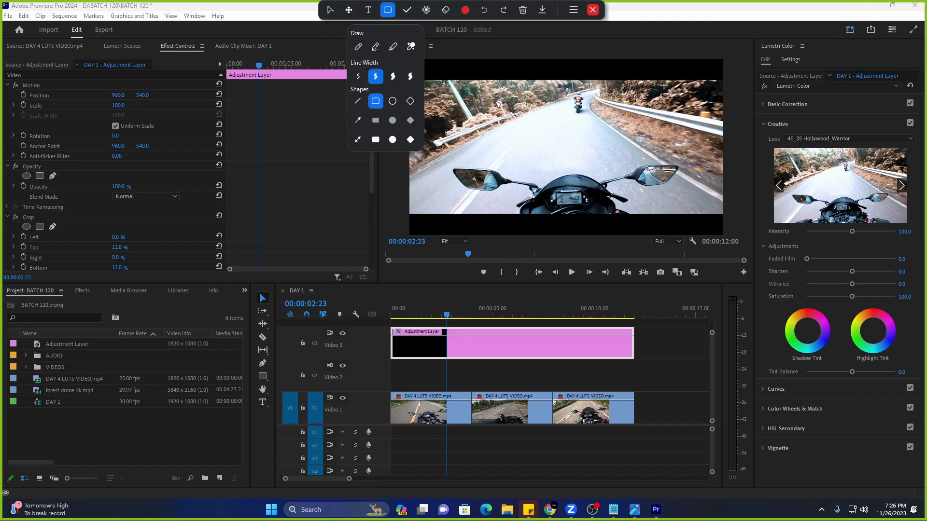
mouse_move(723, 60)
mouse_down()
mouse_move(585, 194)
mouse_move(408, 227)
mouse_move(410, 236)
mouse_up()
click(398, 186)
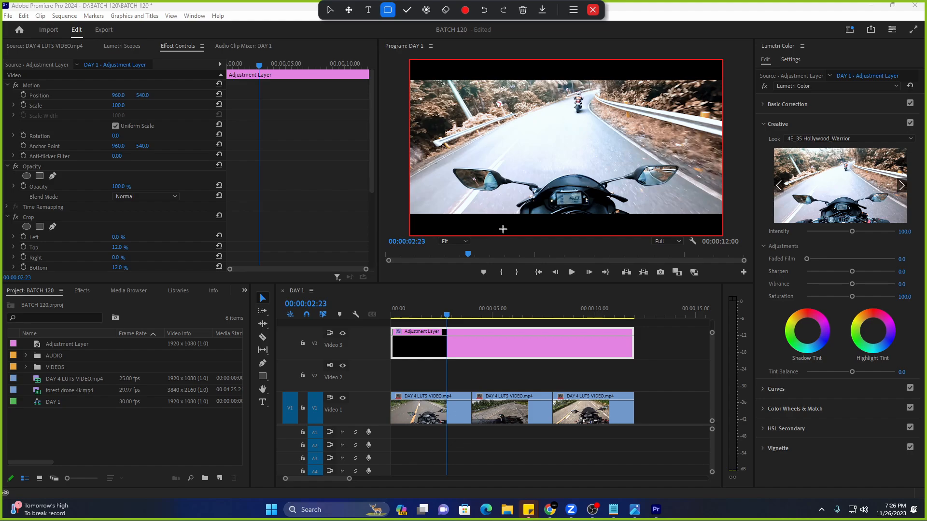
key(ctrl+z)
key(ctrl+z)
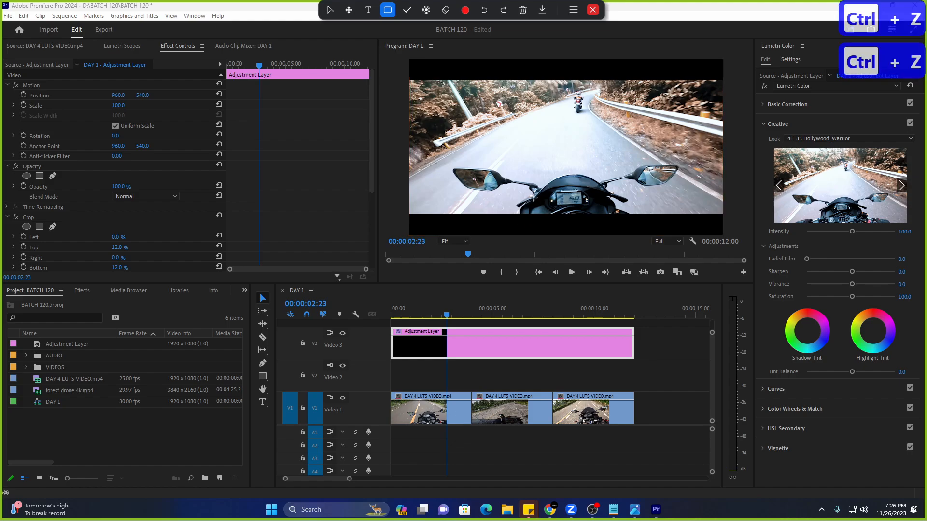
mouse_move(409, 61)
mouse_down()
mouse_move(549, 155)
mouse_move(701, 208)
mouse_move(725, 234)
mouse_up()
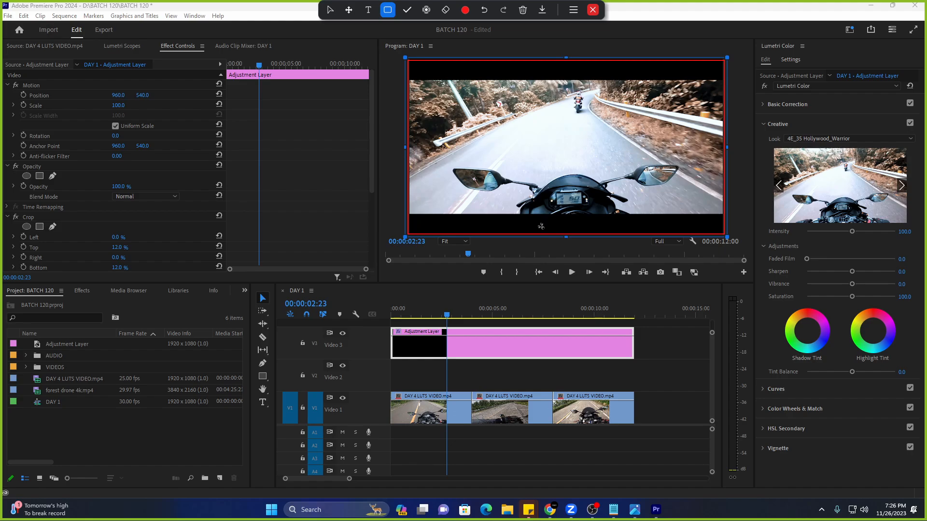
key(ctrl+z)
key(ctrl+z)
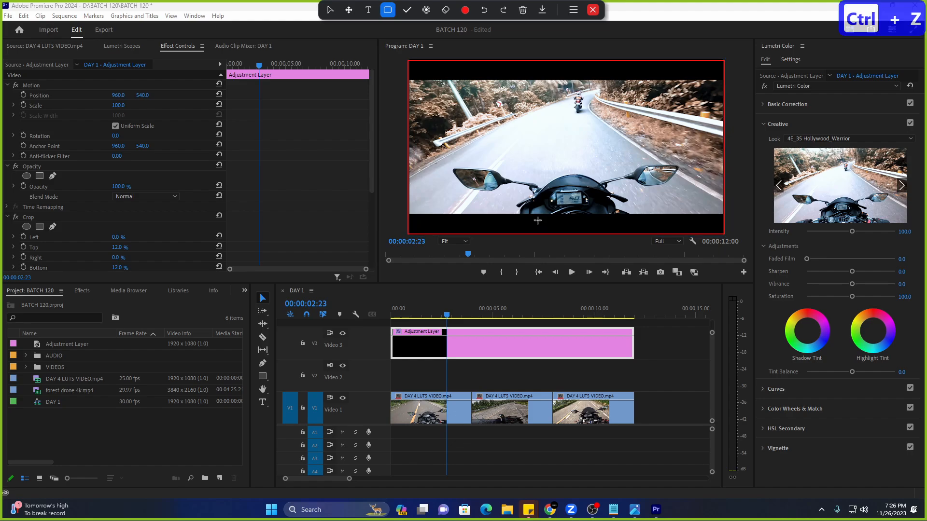
key(ctrl+z)
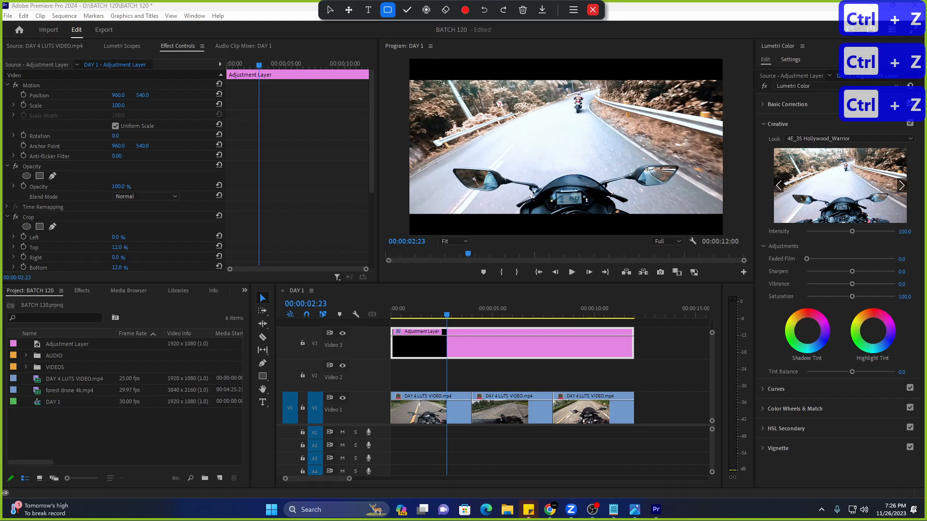
click(426, 10)
Reset Crop Top and Bottom, then set both to 12%.
scroll(154, 231, down, 3)
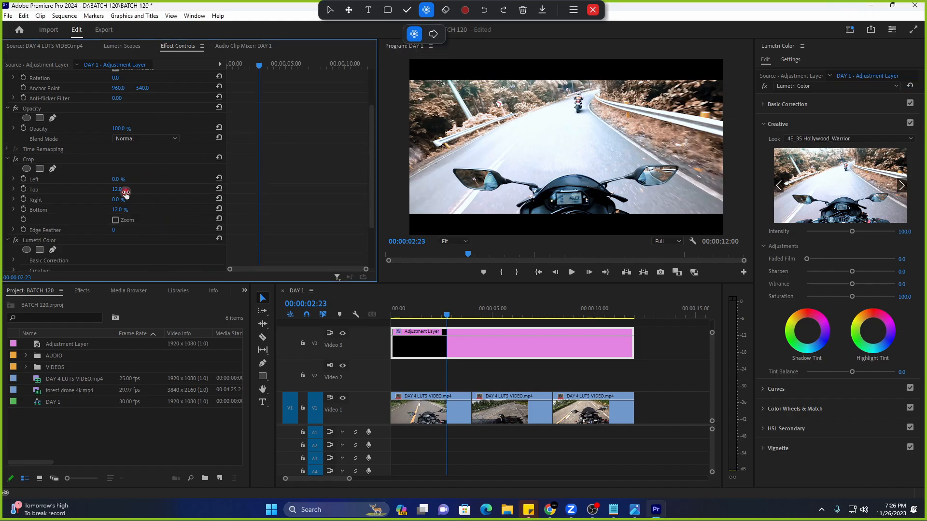
click(218, 188)
click(219, 158)
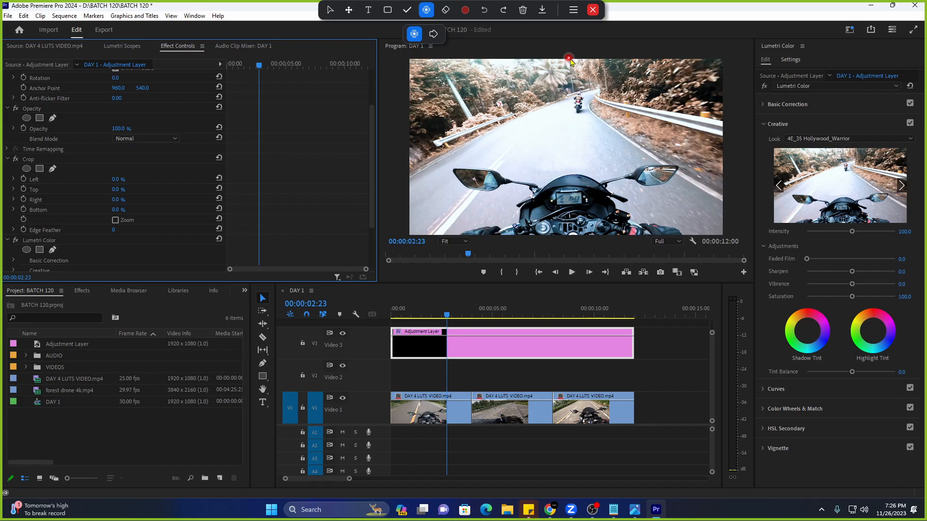
click(128, 190)
text(12)
key(Return)
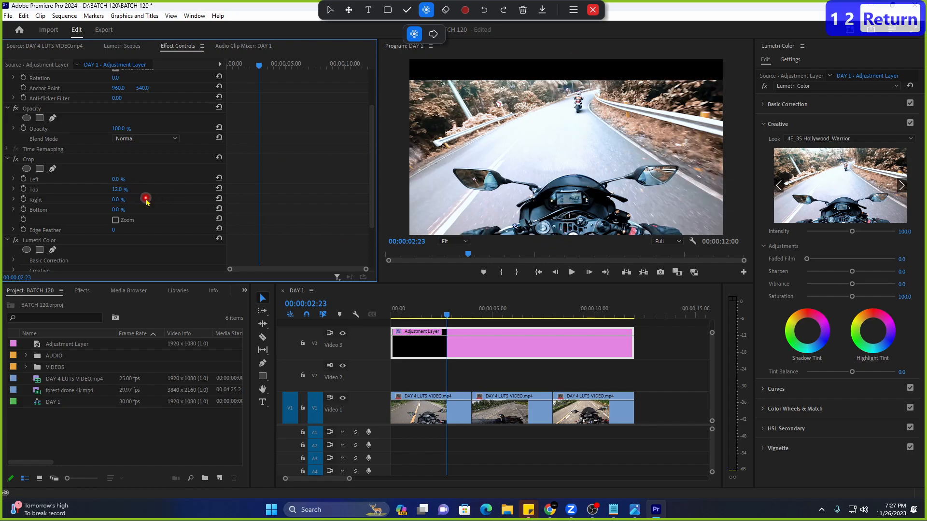
click(118, 210)
text(12)
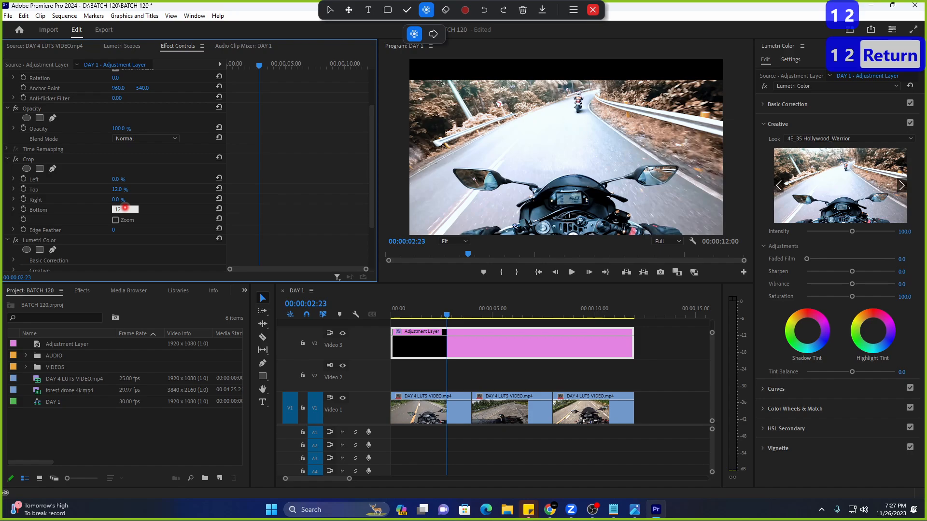
text(.)
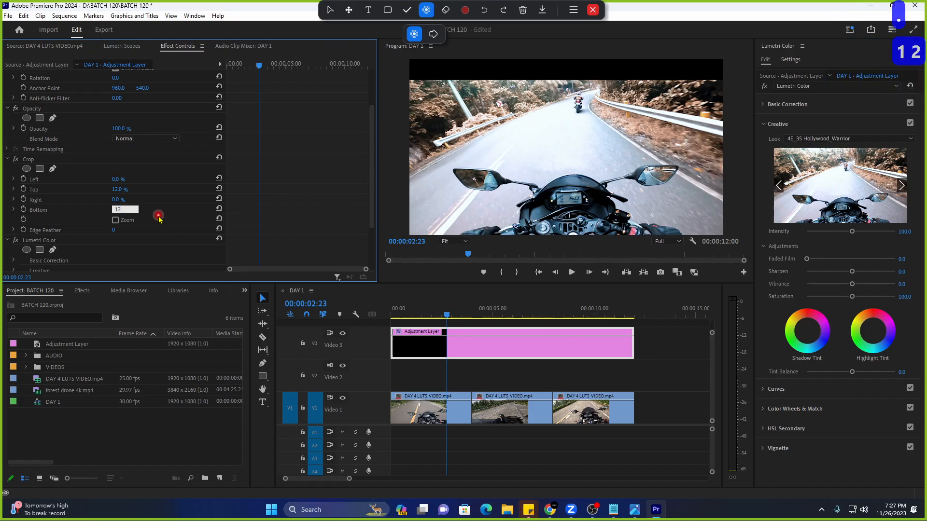
key(BackSpace)
key(Return)
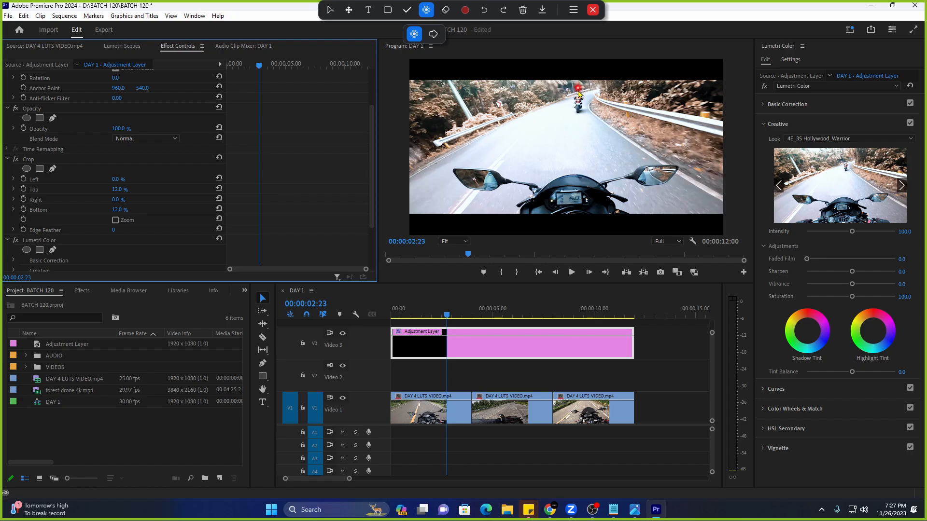
Play the letterboxed sequence, then select the Lumetri Color effect.
key(space)
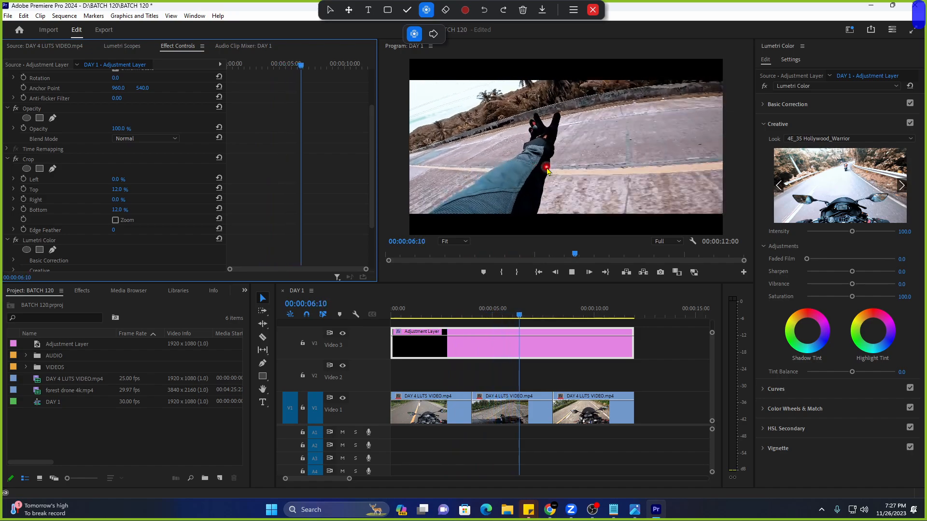
key(space)
scroll(161, 256, down, 3)
scroll(161, 256, down, 1)
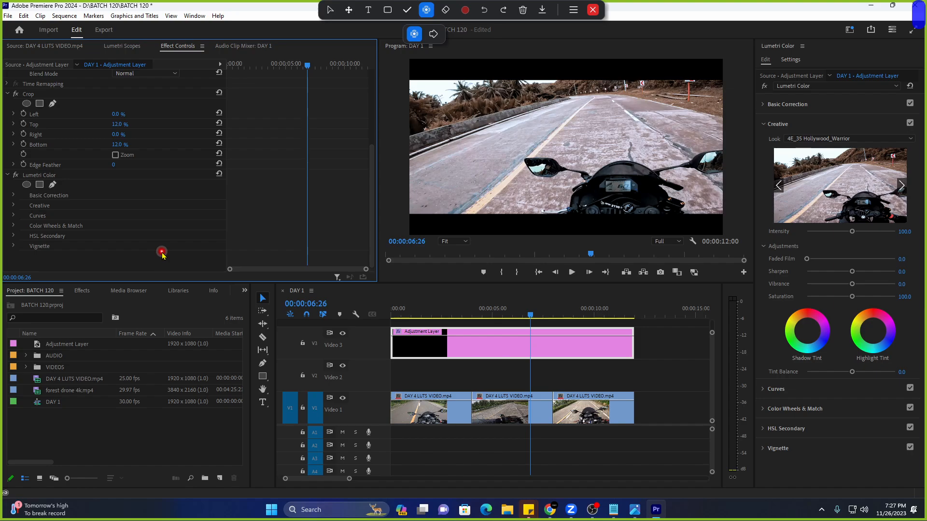
scroll(163, 256, up, 1)
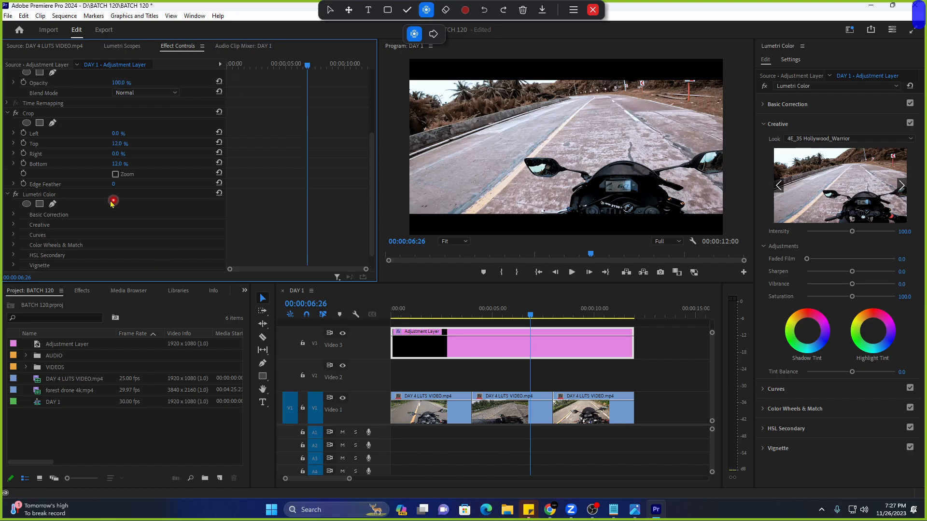
click(95, 194)
Preview the opening seconds with the adjustment layer selected and expand Lumetri's Basic Correction.
drag(473, 315, 459, 315)
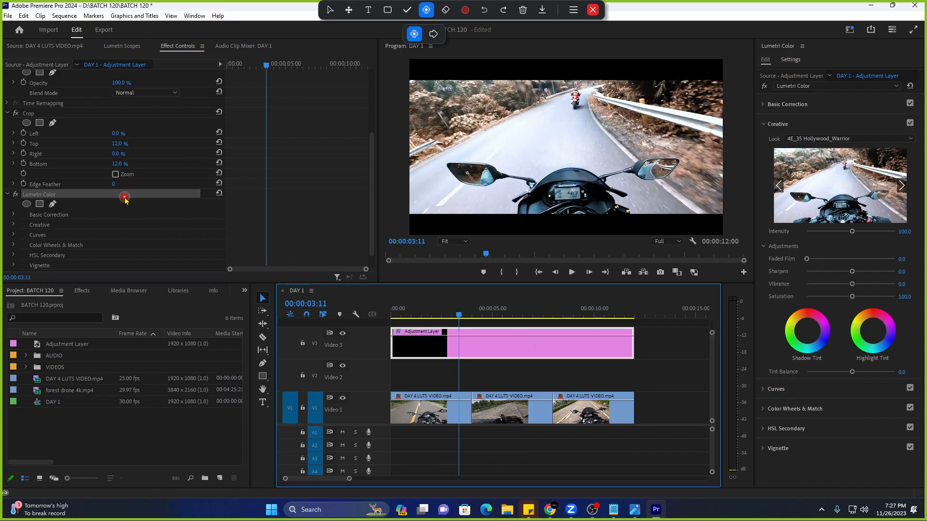
click(403, 315)
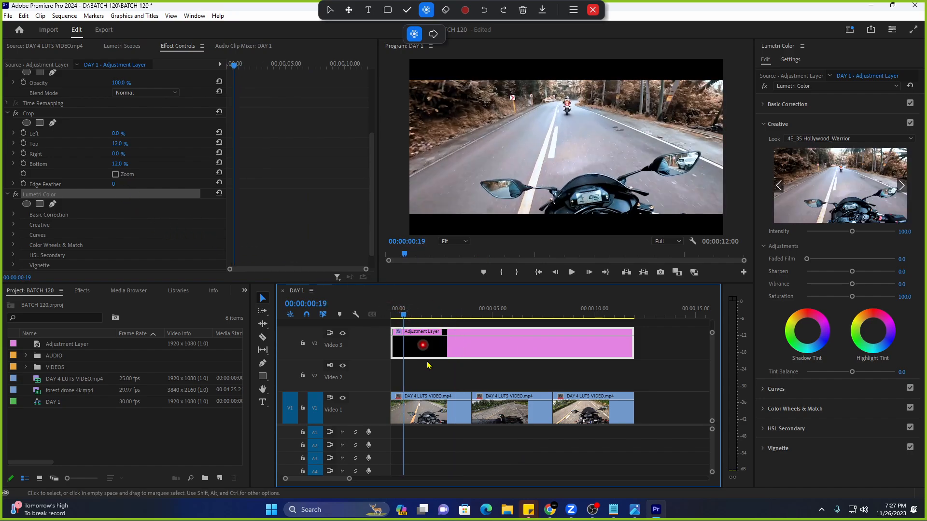
click(433, 415)
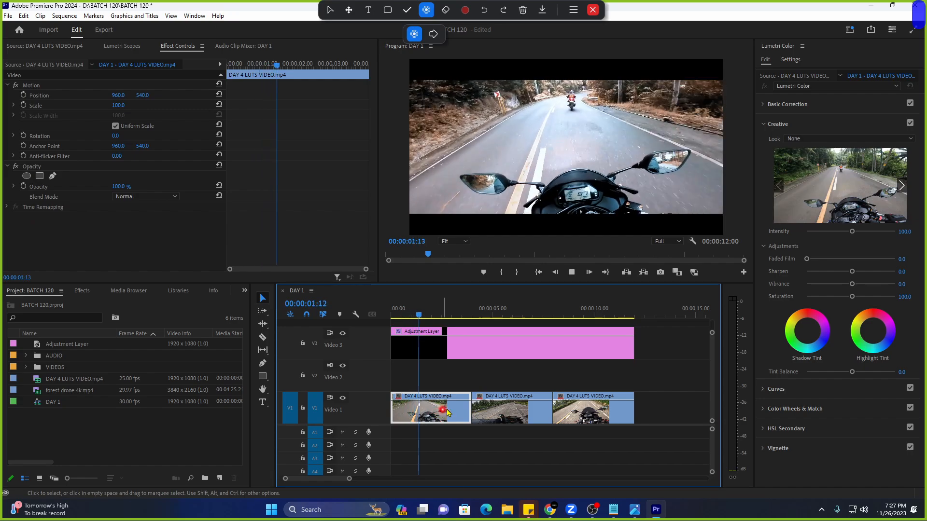
click(460, 353)
key(space)
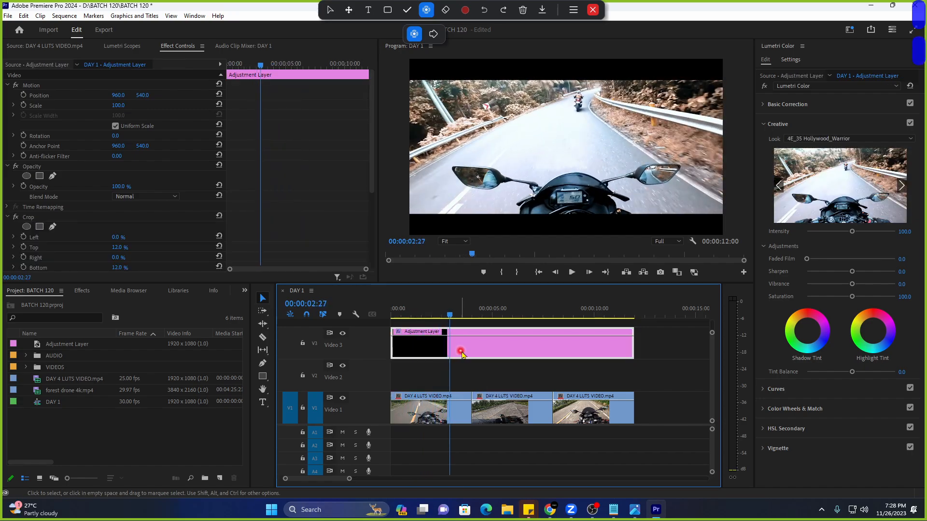
click(790, 106)
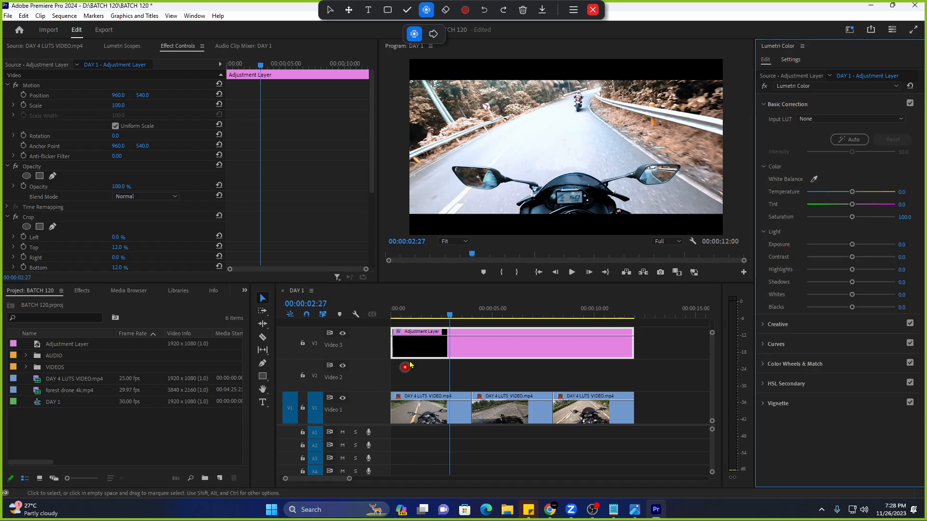
Split the adjustment layer at 00:00:01:27 with the Razor tool.
click(483, 313)
drag(495, 315, 430, 315)
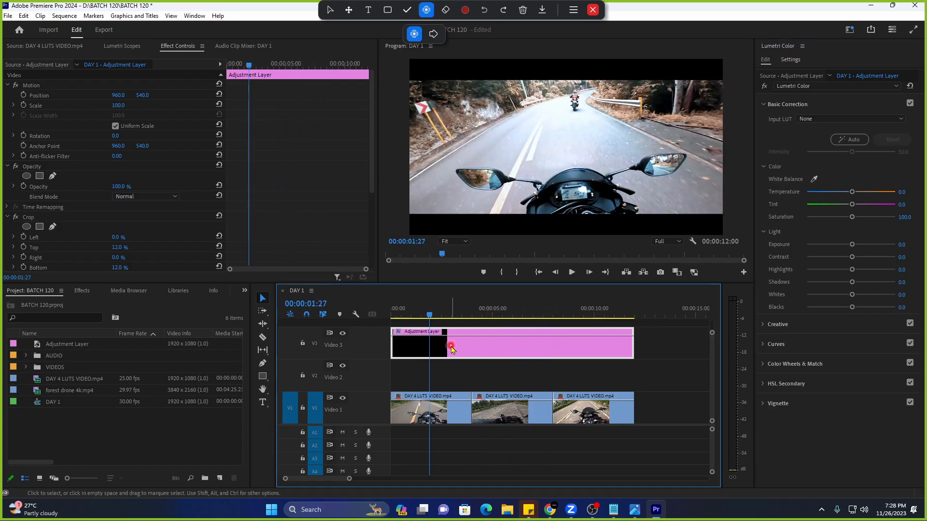
key(c)
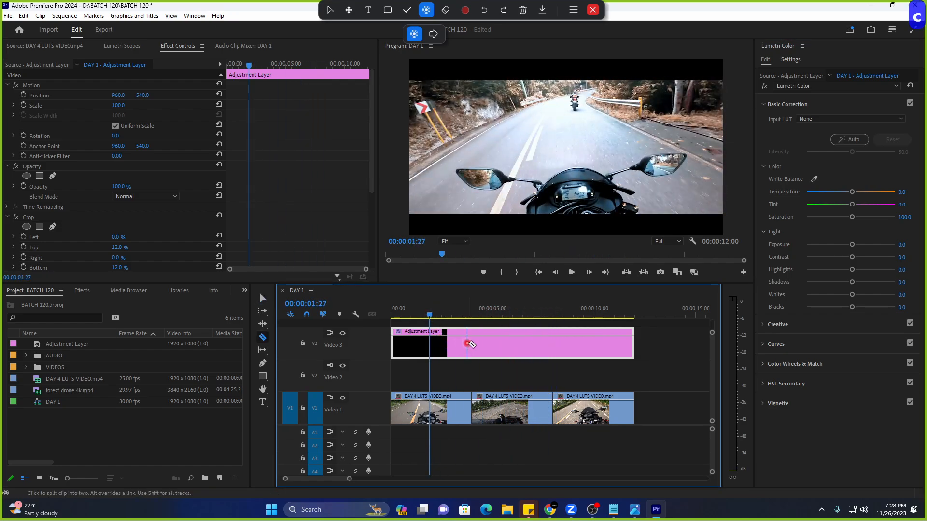
click(471, 344)
key(v)
click(435, 314)
click(453, 409)
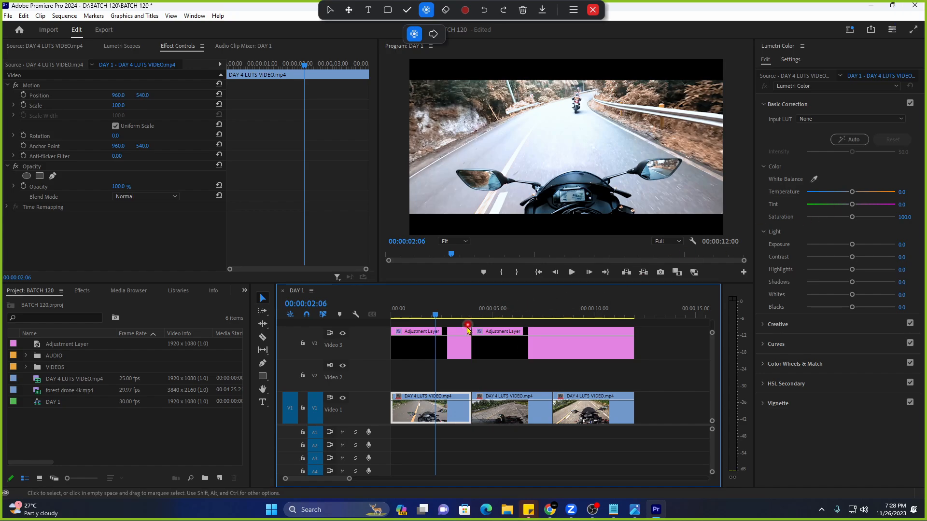
Lower the exposure on the first adjustment layer to darken the image.
click(439, 353)
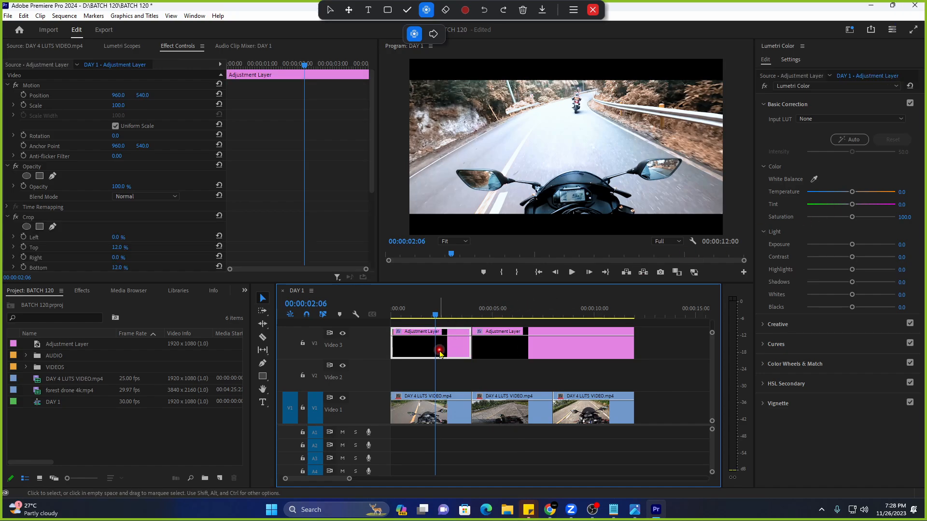
click(423, 418)
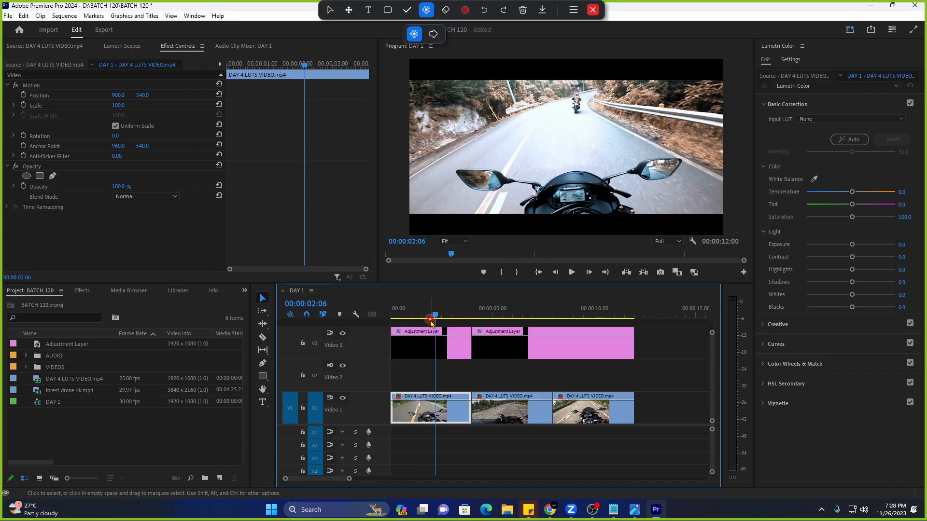
drag(431, 320, 409, 320)
click(435, 411)
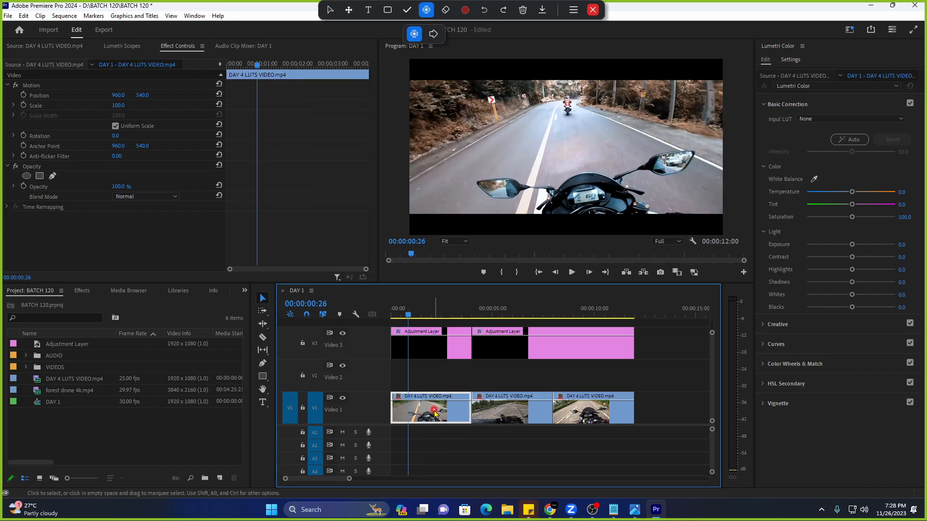
click(435, 357)
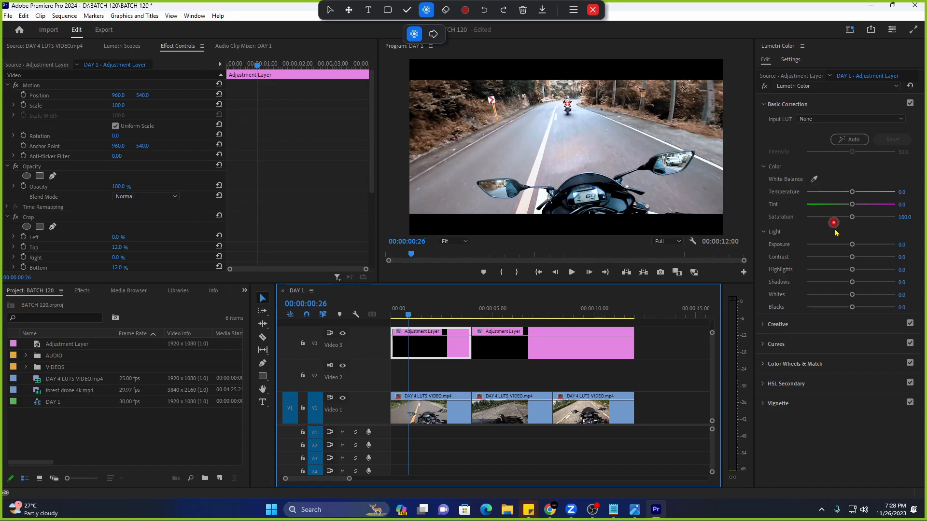
drag(852, 245, 856, 271)
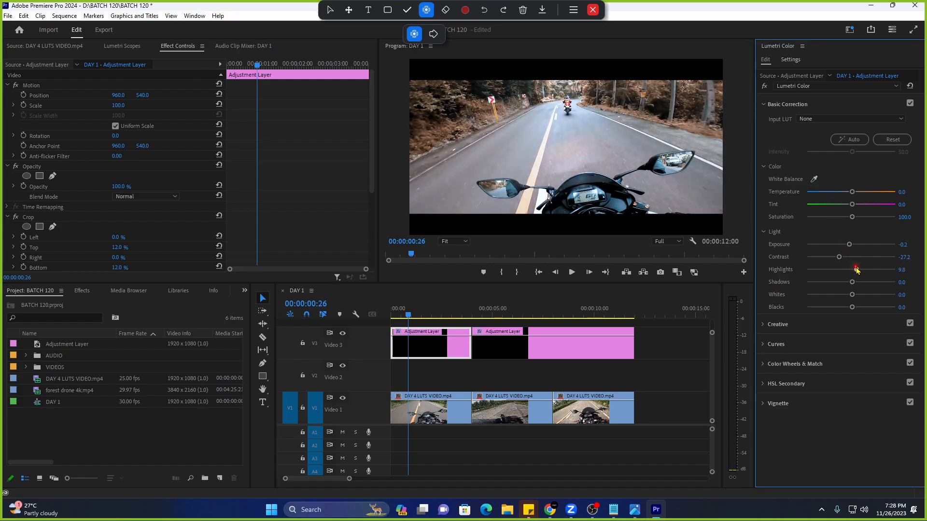
Undo the highlights change, delete both adjustment layers, and return to the sequence start.
click(506, 312)
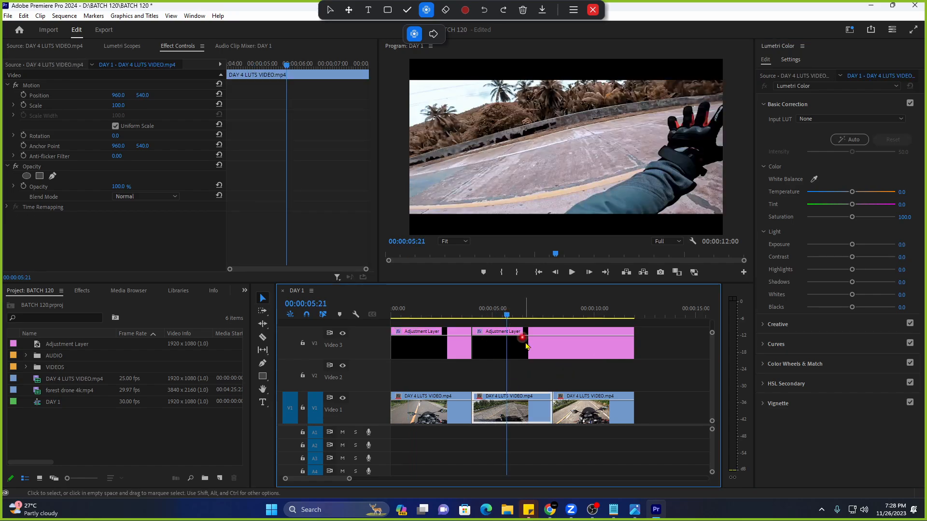
click(524, 346)
click(423, 312)
click(426, 346)
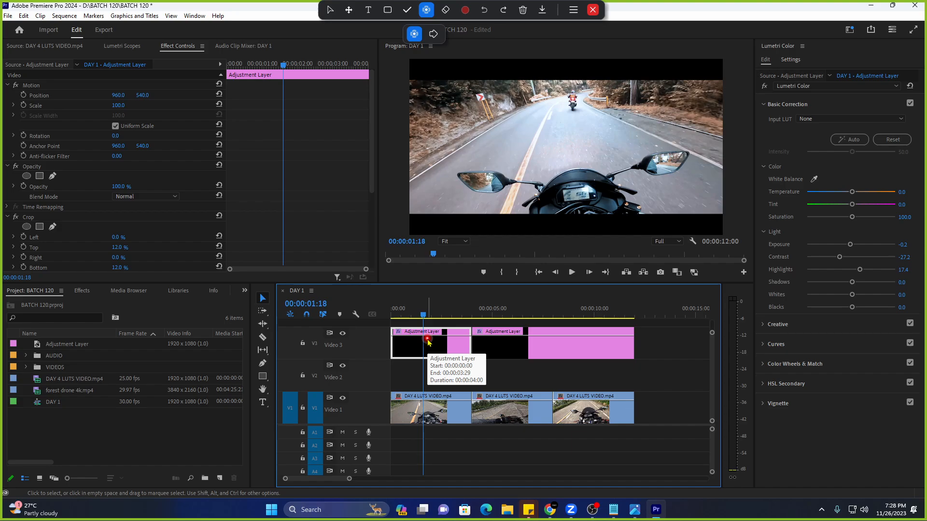
key(ctrl+z)
drag(525, 373, 455, 348)
key(Delete)
key(Home)
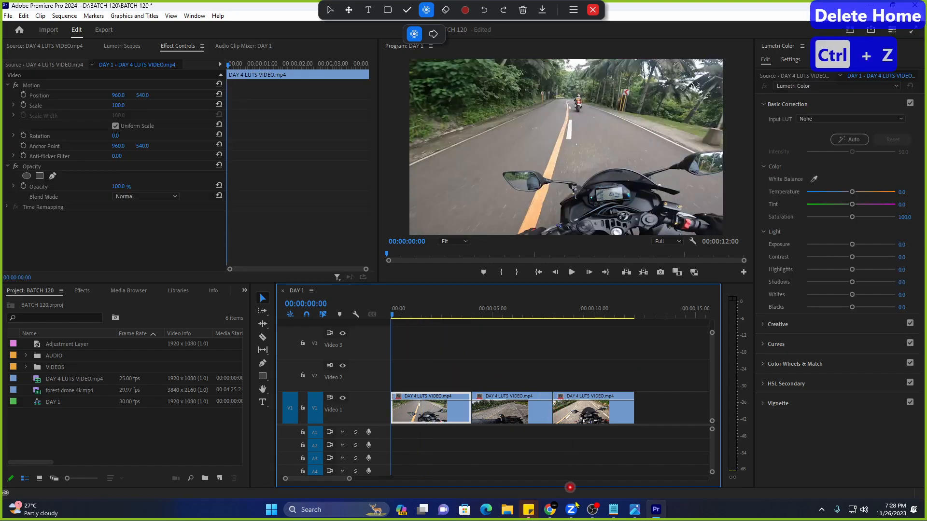
Replace the Notepad note's text with 'animated black bars'.
mouse_move(613, 509)
click(554, 467)
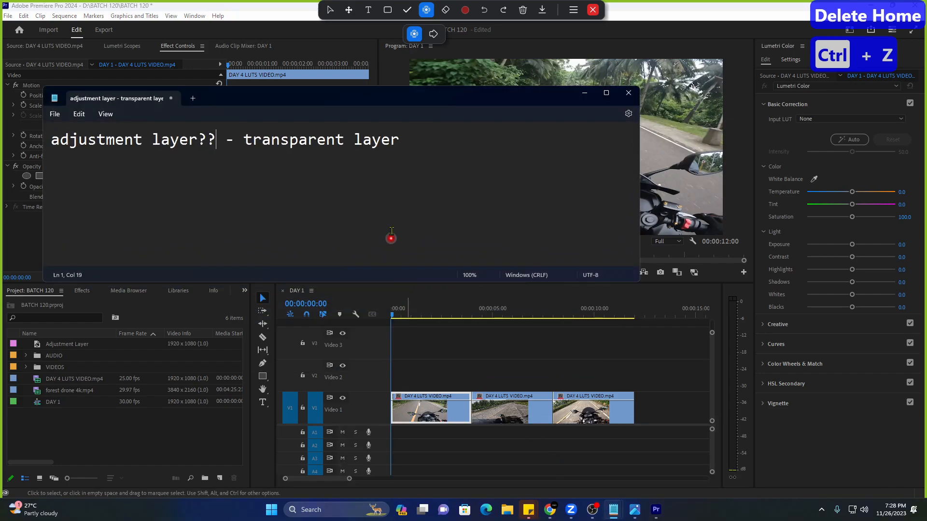
key(ctrl+a)
text(nimat)
key(BackSpace)
key(BackSpace)
key(BackSpace)
key(BackSpace)
key(BackSpace)
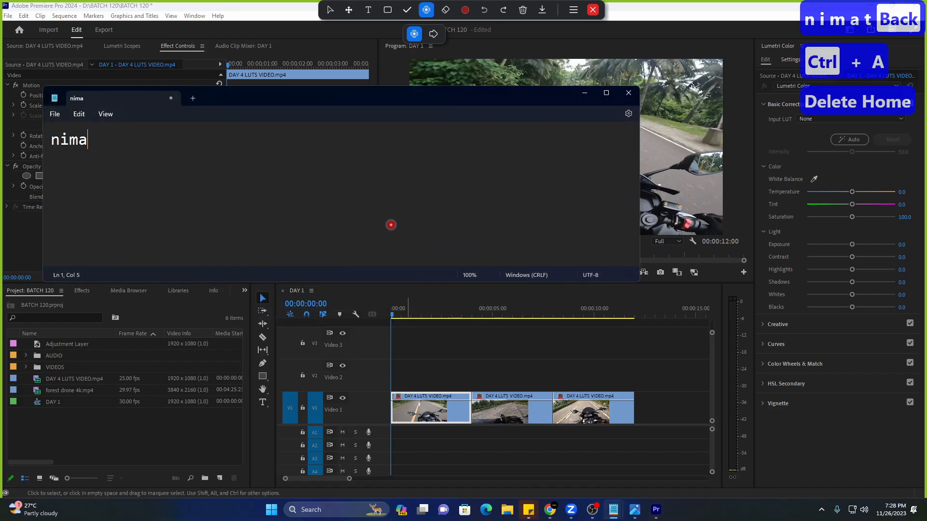
text(animate)
key(BackSpace)
key(BackSpace)
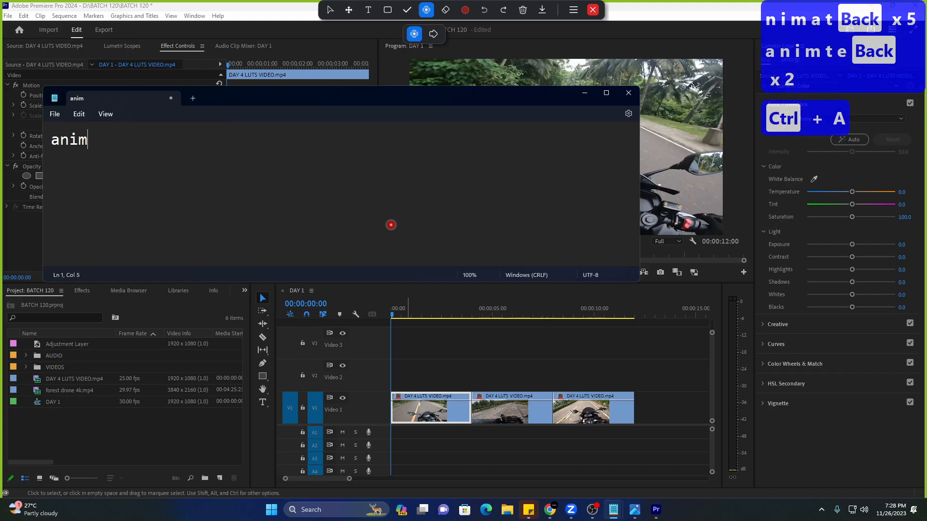
text(ated black bars)
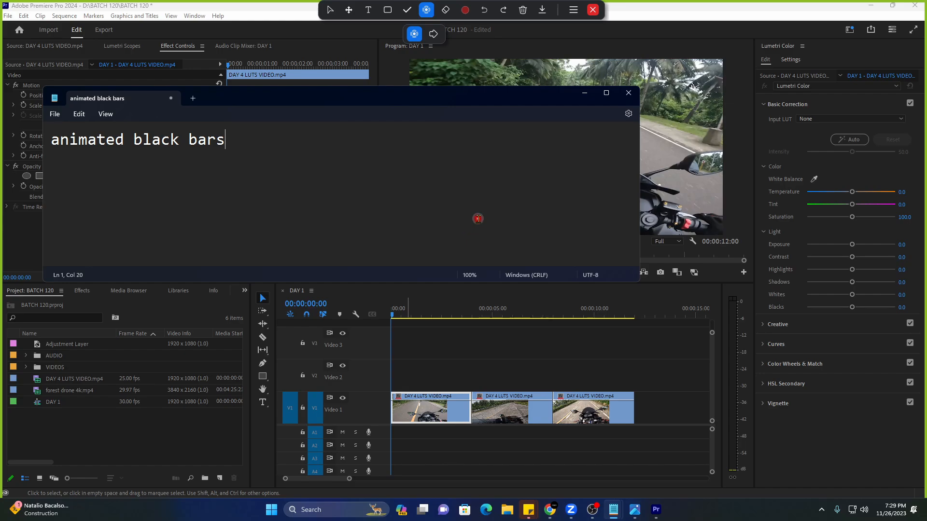
Back in Premiere, find the Crop effect by searching 'crop' in the Effects list.
click(585, 95)
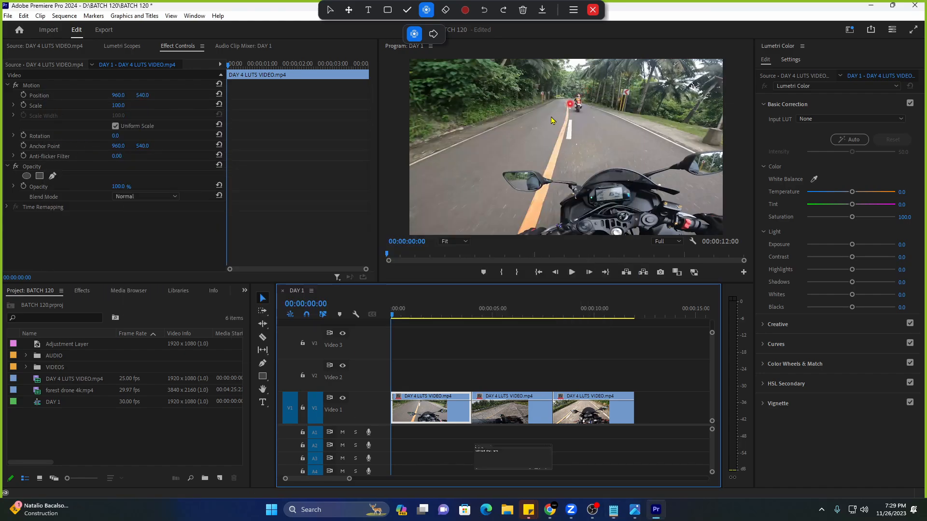
click(82, 291)
click(87, 303)
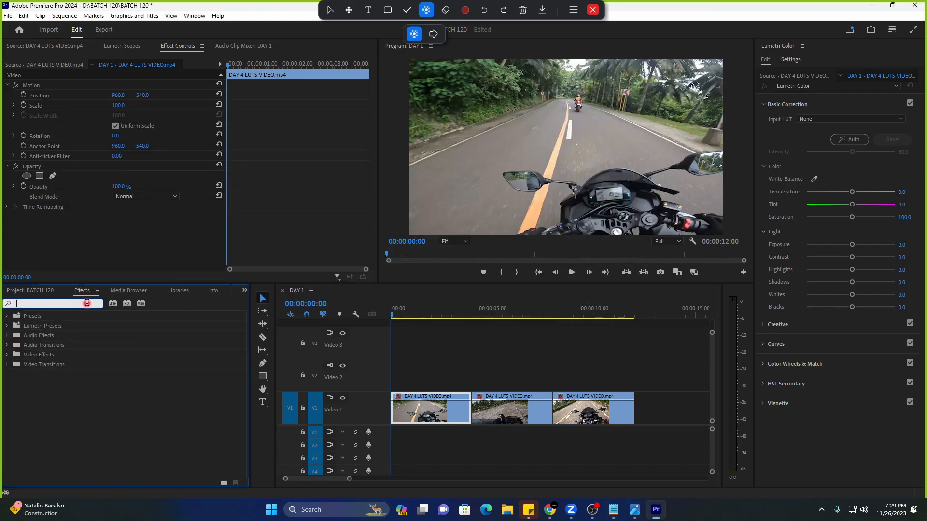
text(crop)
click(79, 373)
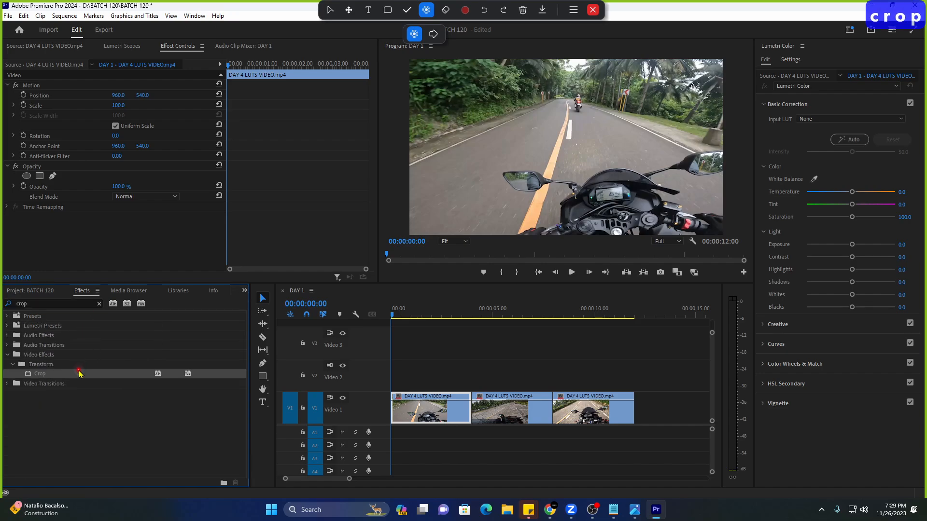
drag(78, 374, 444, 417)
Place an Adjustment Layer on V3 and stretch it over the whole sequence.
click(48, 290)
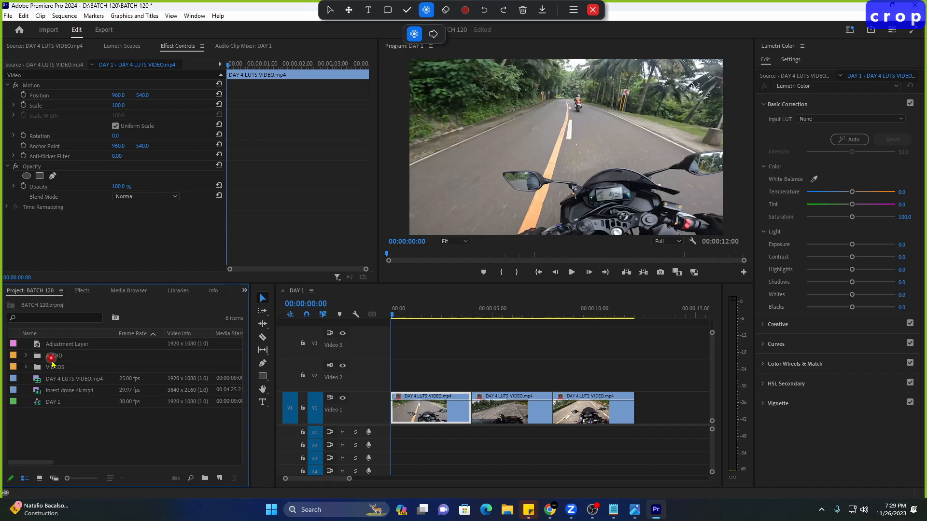
click(75, 345)
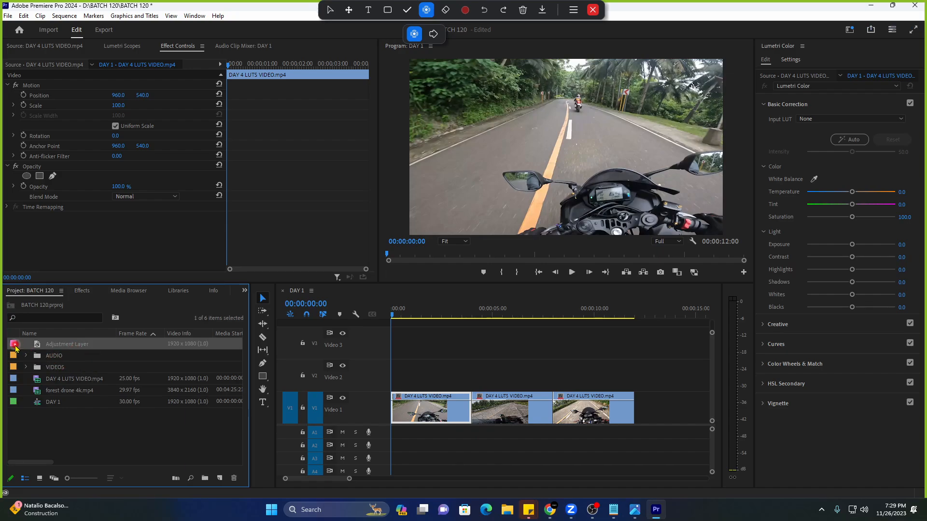
drag(14, 348, 400, 344)
drag(491, 360, 634, 363)
Apply Crop to the adjustment layer, test a top crop, and preview the sequence.
click(81, 291)
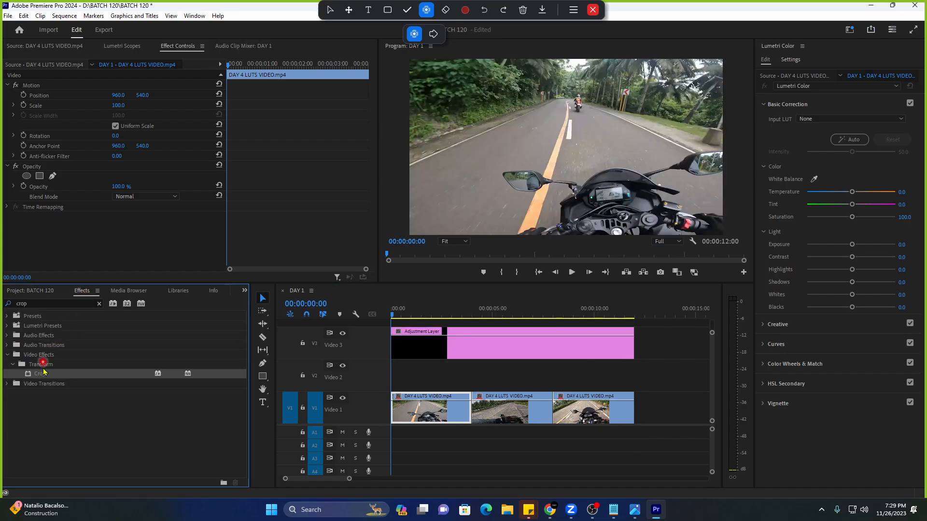
drag(44, 372, 468, 355)
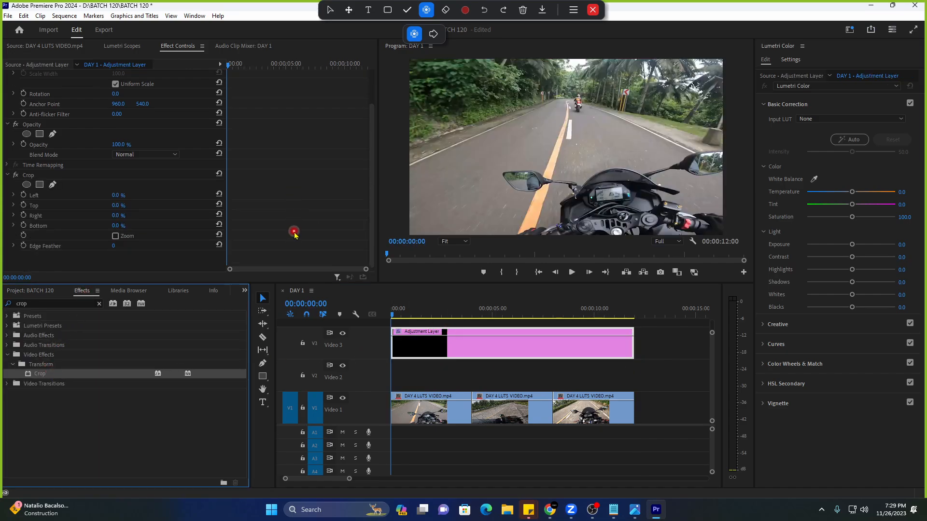
drag(116, 205, 134, 212)
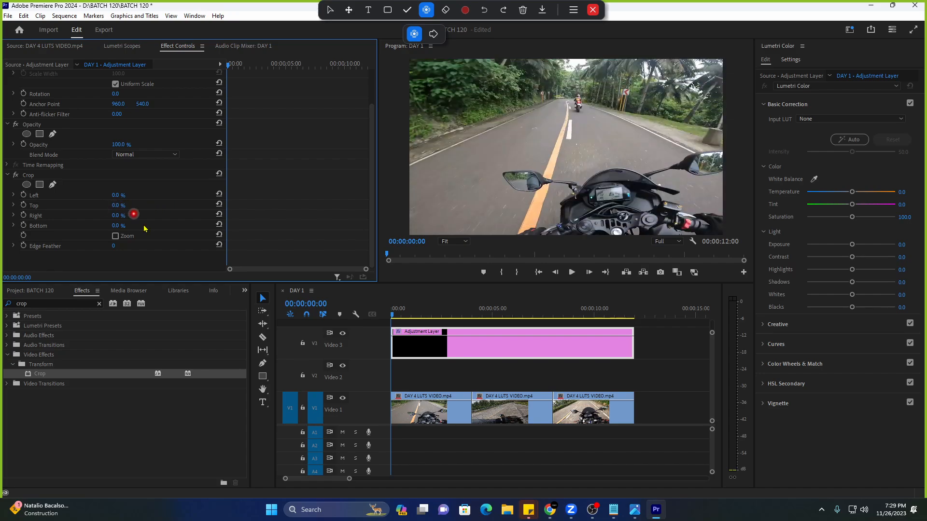
drag(346, 478, 341, 481)
click(399, 311)
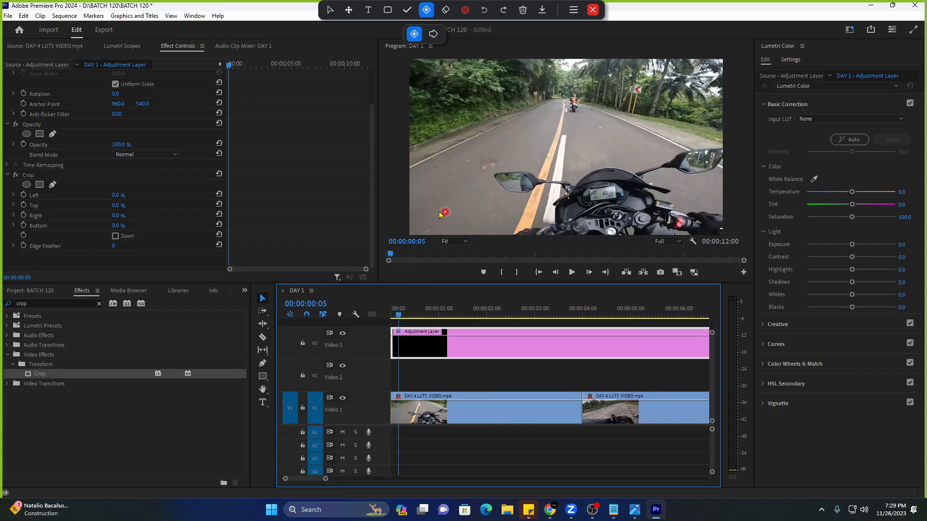
key(space)
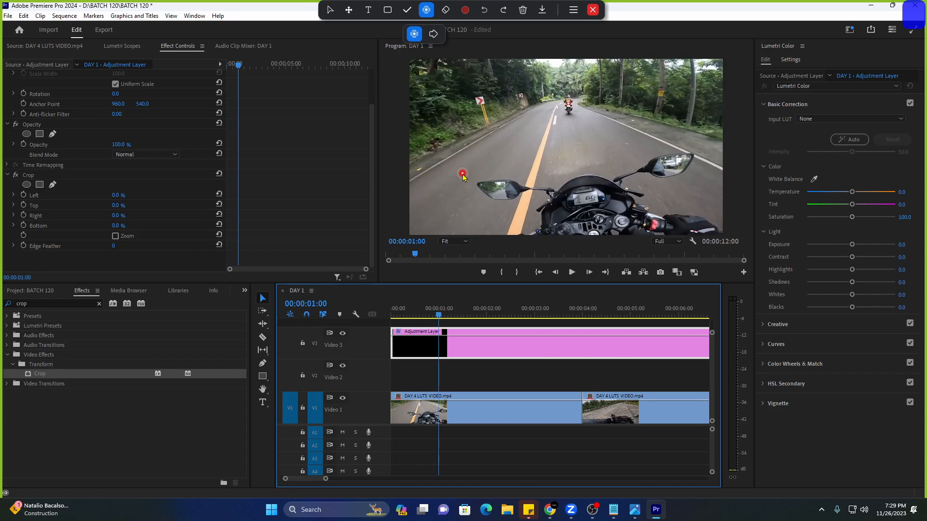
drag(401, 314, 489, 324)
click(445, 347)
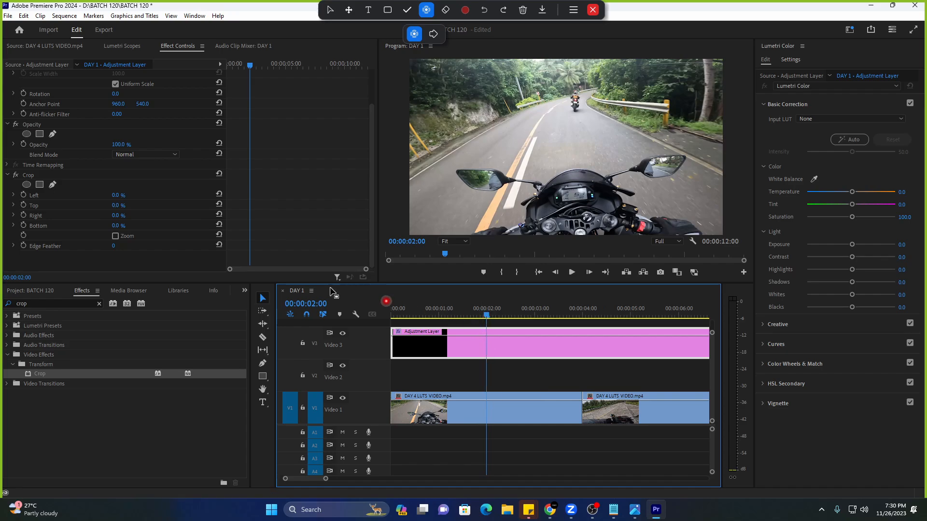
Set starting keyframes for Crop Top and Bottom at 2 seconds.
click(73, 207)
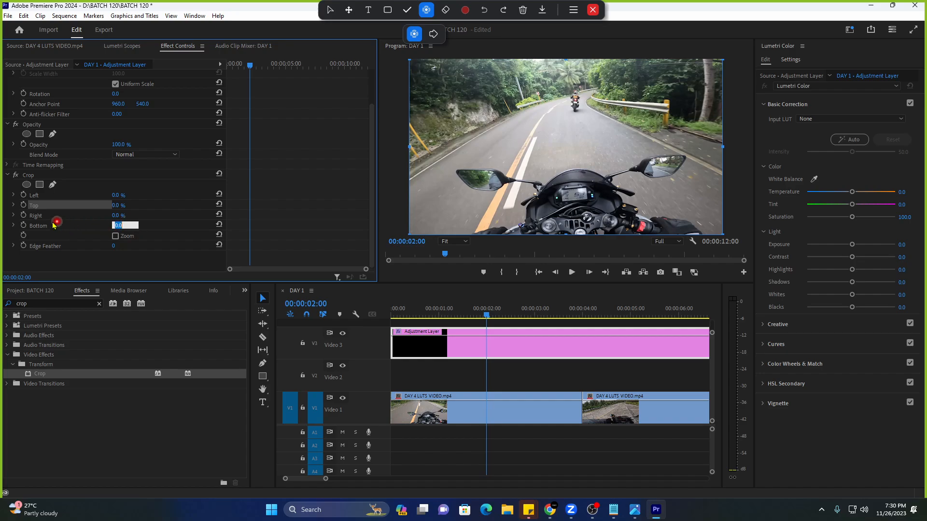
click(49, 225)
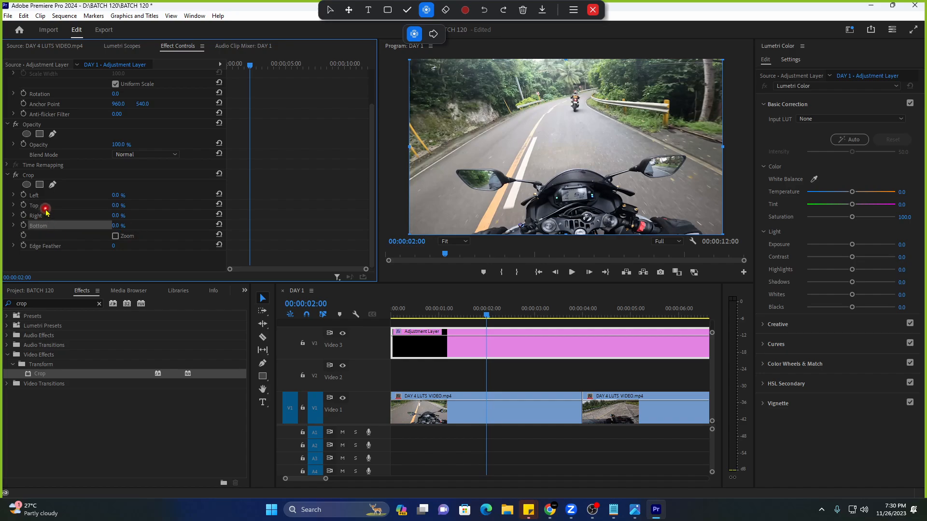
click(46, 207)
click(57, 228)
click(11, 238)
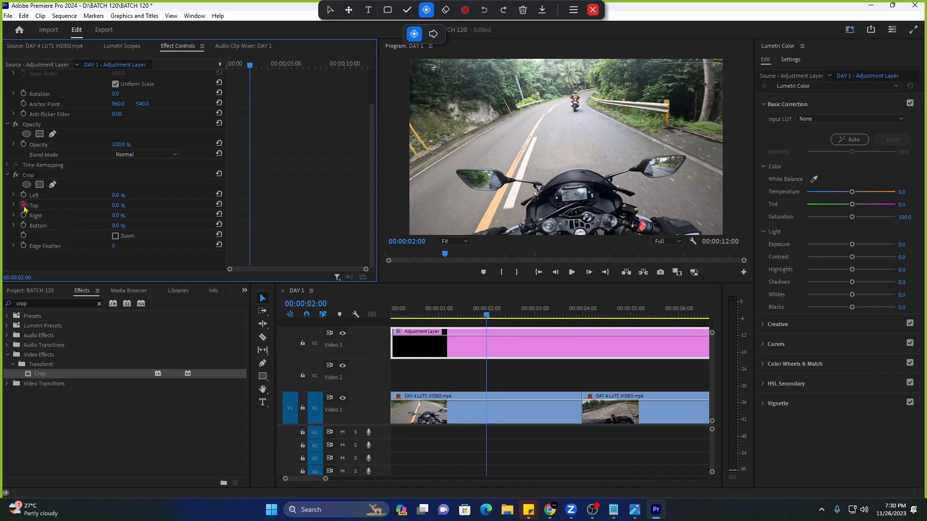
click(23, 205)
click(23, 226)
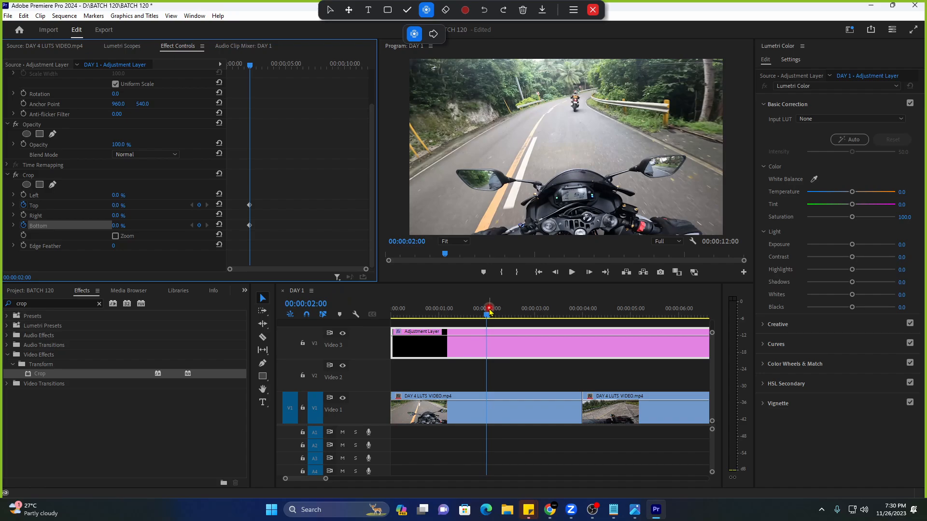
At 00:00:03:15, keyframe Crop Top and Bottom at 12%, then return to the start.
drag(488, 319, 558, 326)
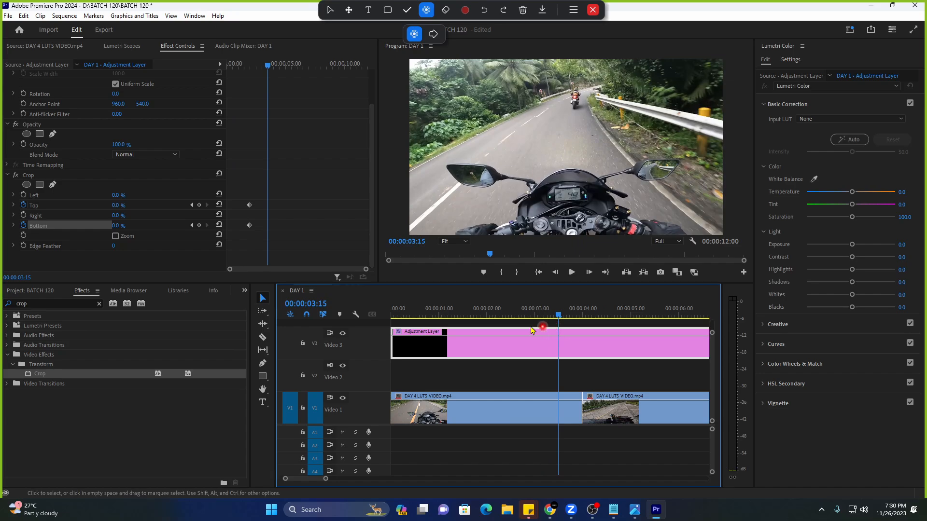
click(112, 208)
text(12)
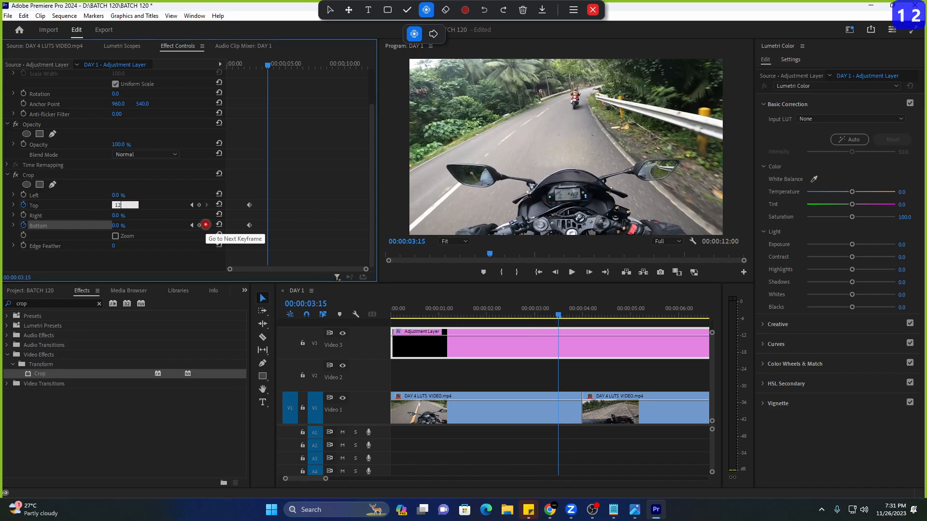
key(Return)
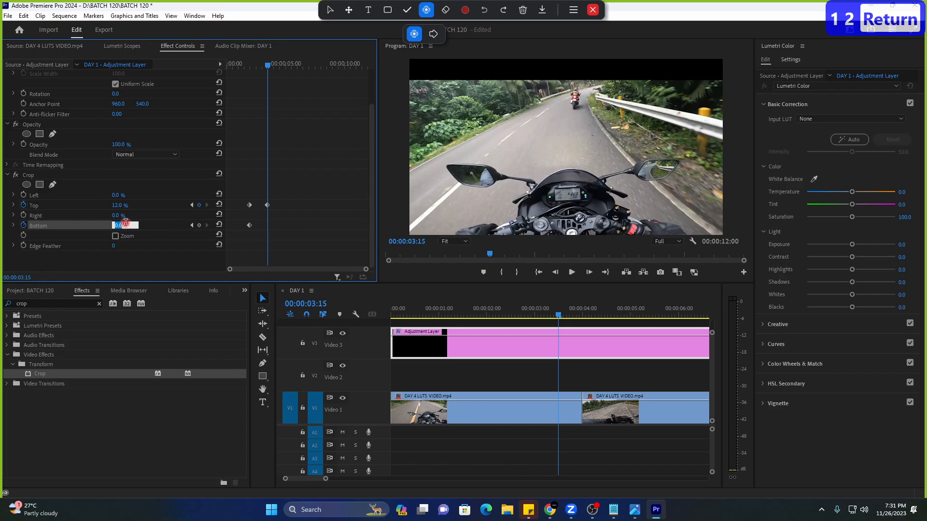
text(12)
key(Return)
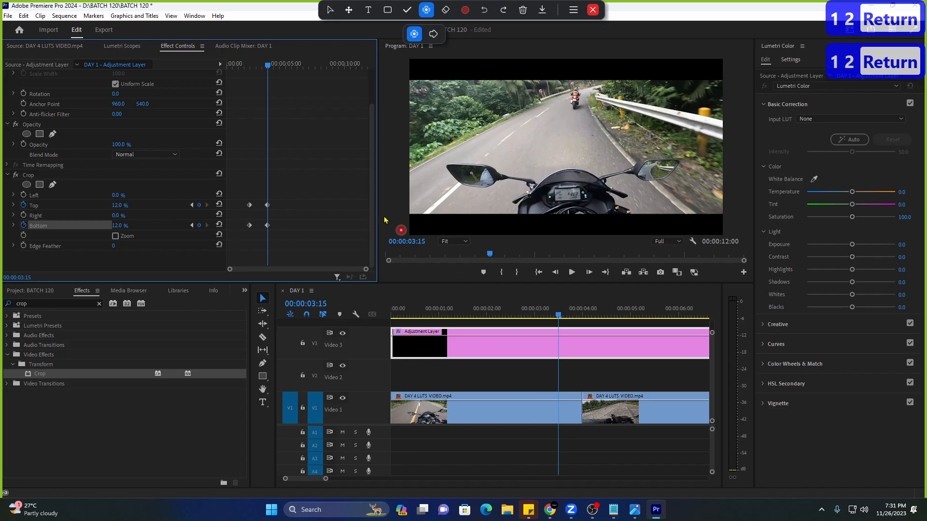
click(231, 70)
key(space)
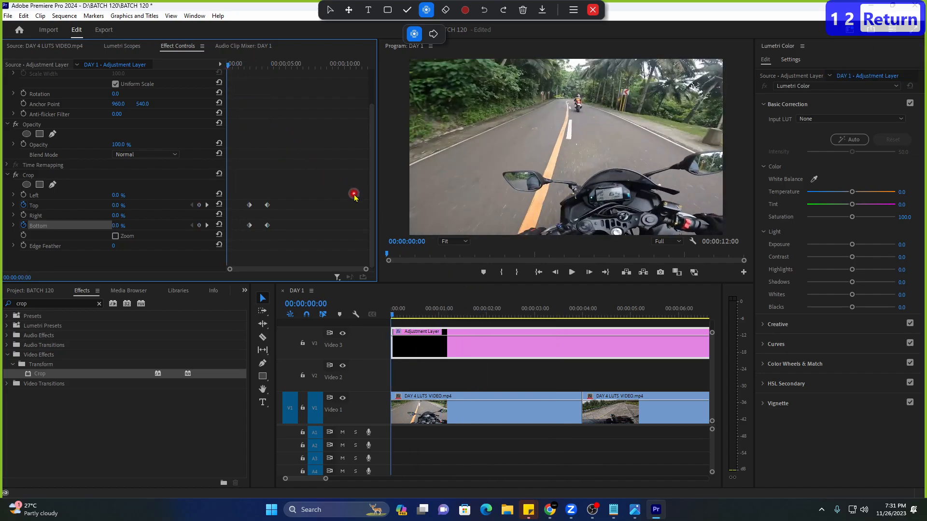
click(449, 316)
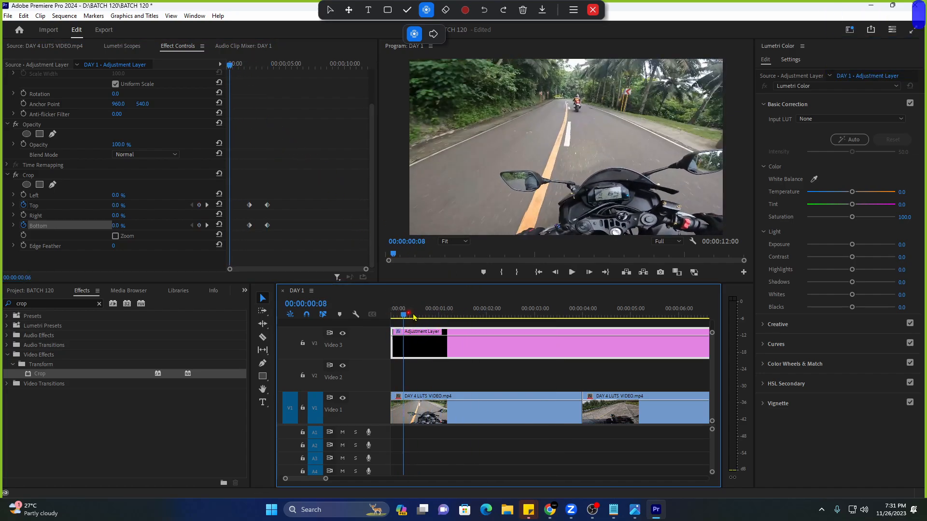
key(Home)
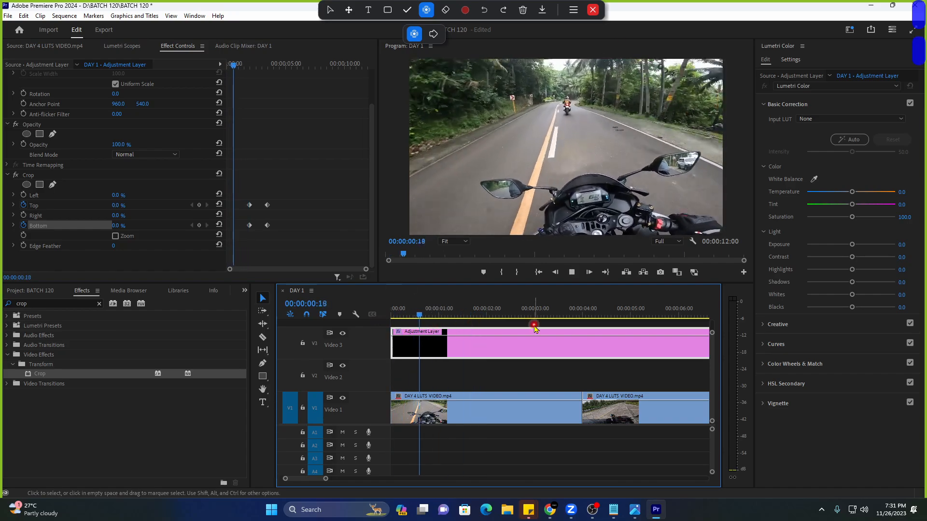
click(478, 319)
drag(478, 319, 485, 324)
drag(488, 324, 487, 322)
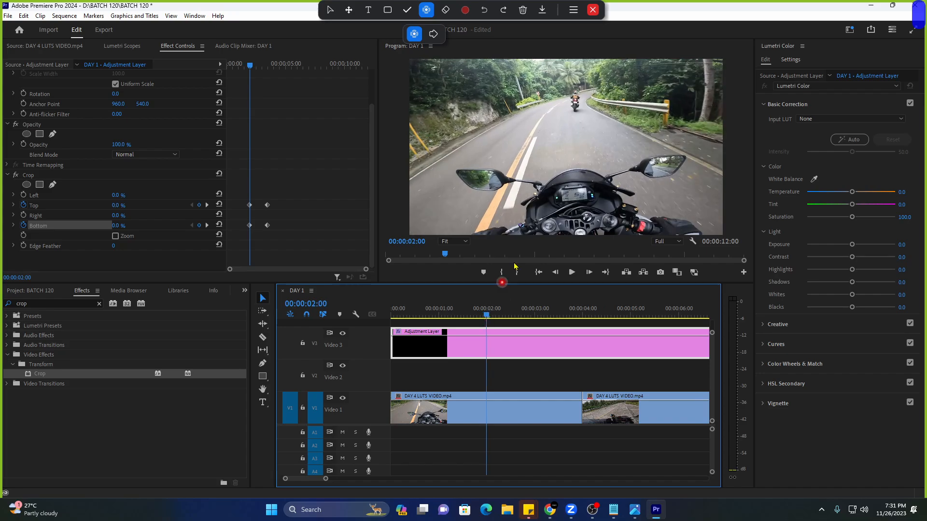
click(487, 316)
click(488, 316)
key(Right)
key(Right)
key(Right)
key(Right)
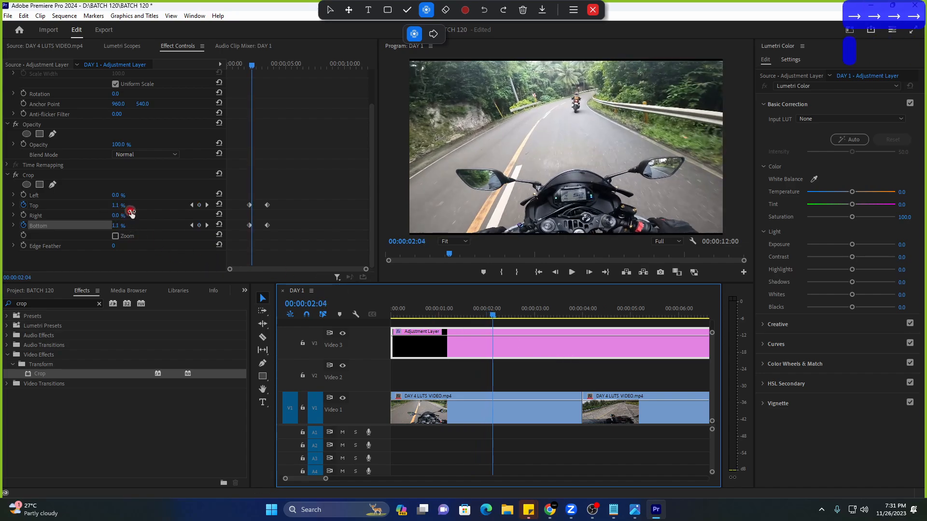
key(Right)
key(Right)
key(Right)
key(Right)
key(Right)
key(Right)
key(Right)
key(Right)
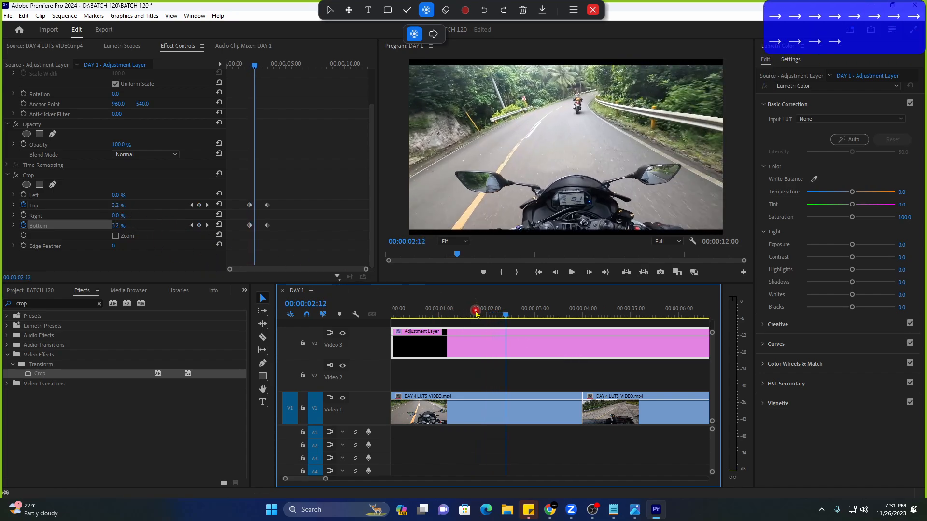
key(space)
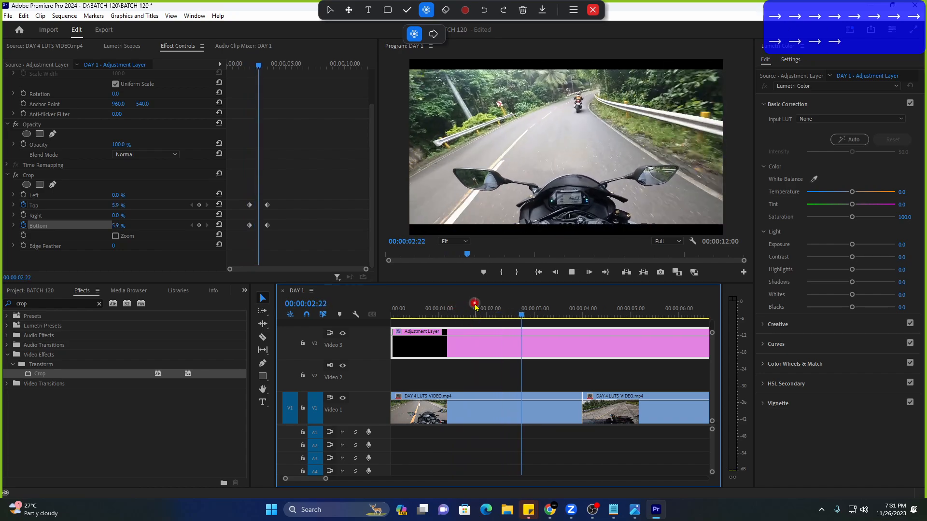
drag(459, 315, 485, 321)
click(418, 309)
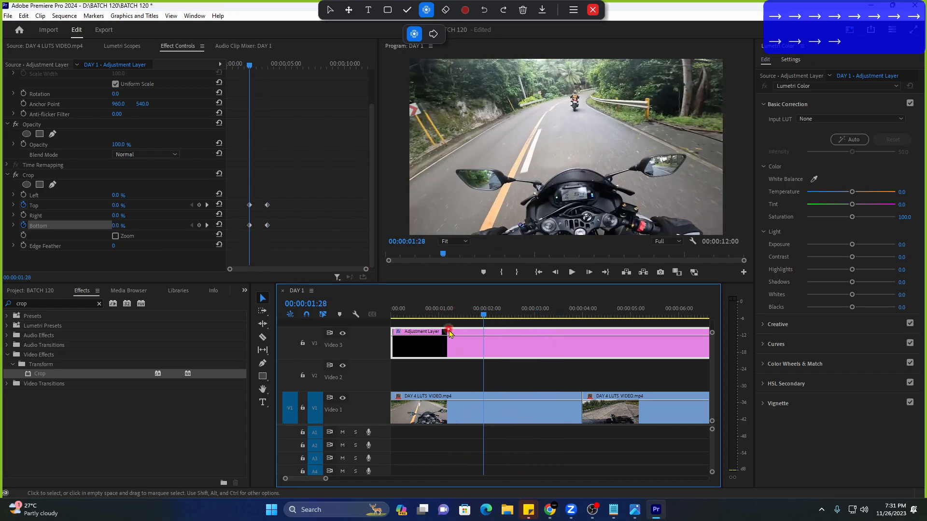
key(space)
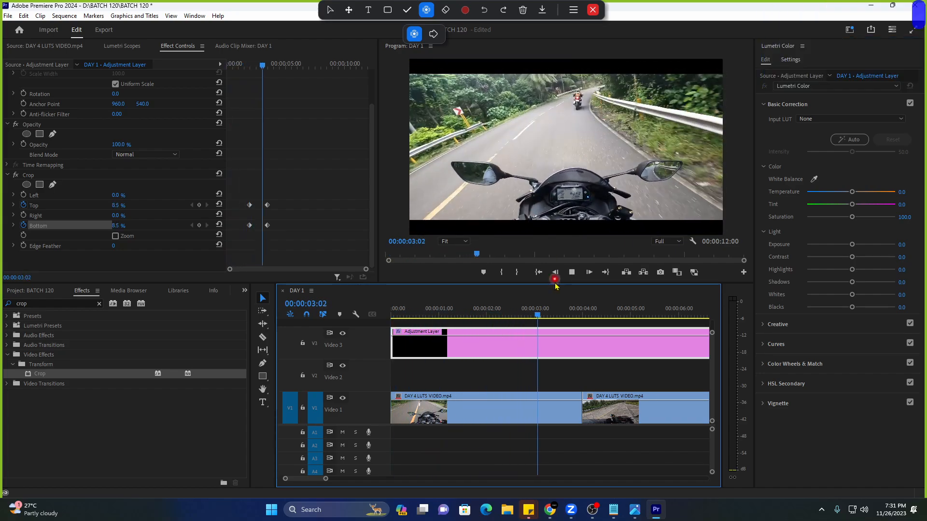
key(space)
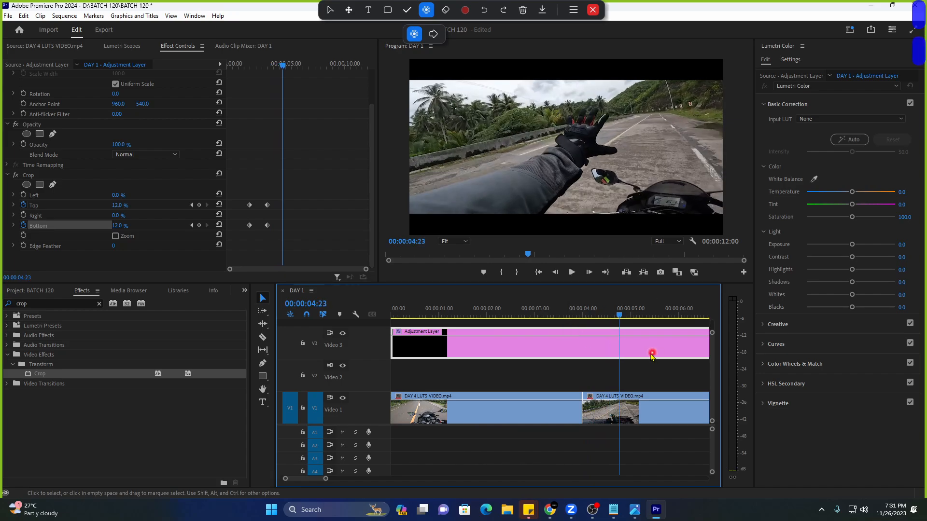
click(447, 309)
key(space)
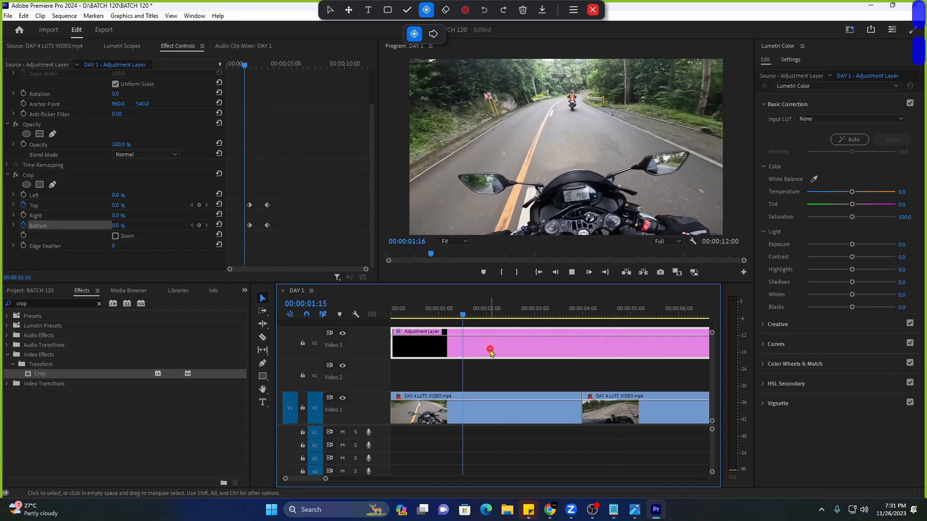
click(459, 314)
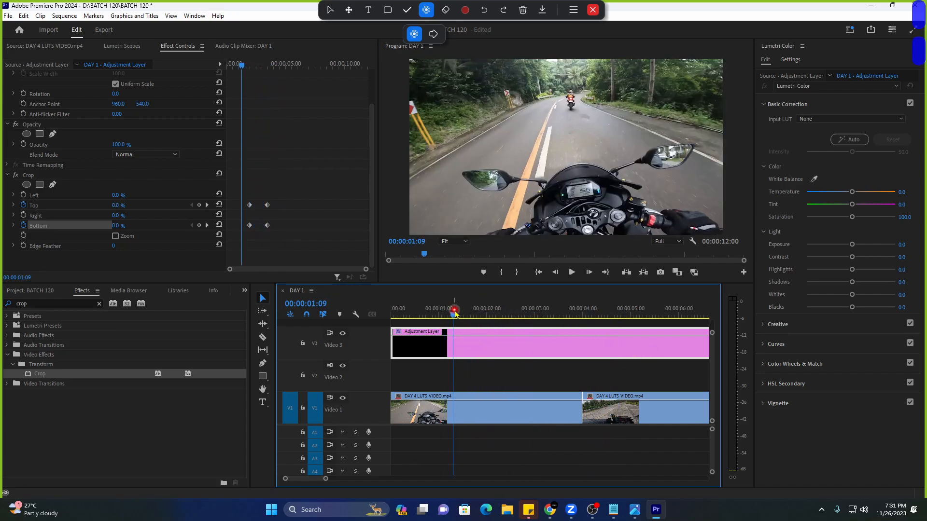
key(space)
Remove the Crop Top and Bottom keyframes and reset the Crop effect to zero.
click(23, 205)
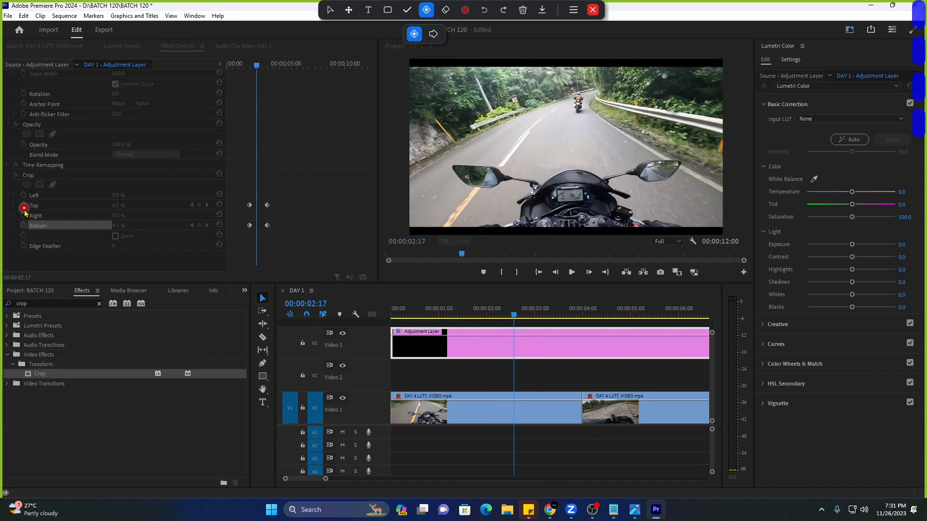
click(493, 264)
click(23, 227)
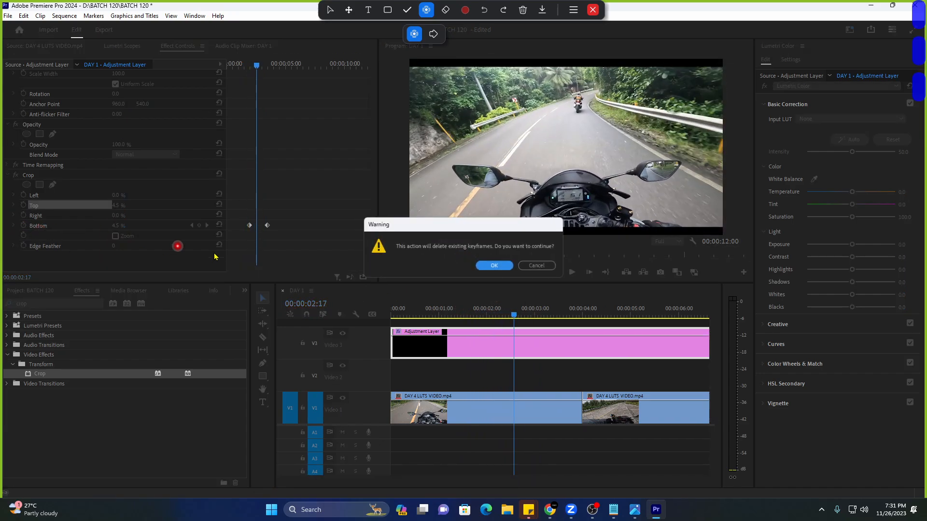
click(485, 262)
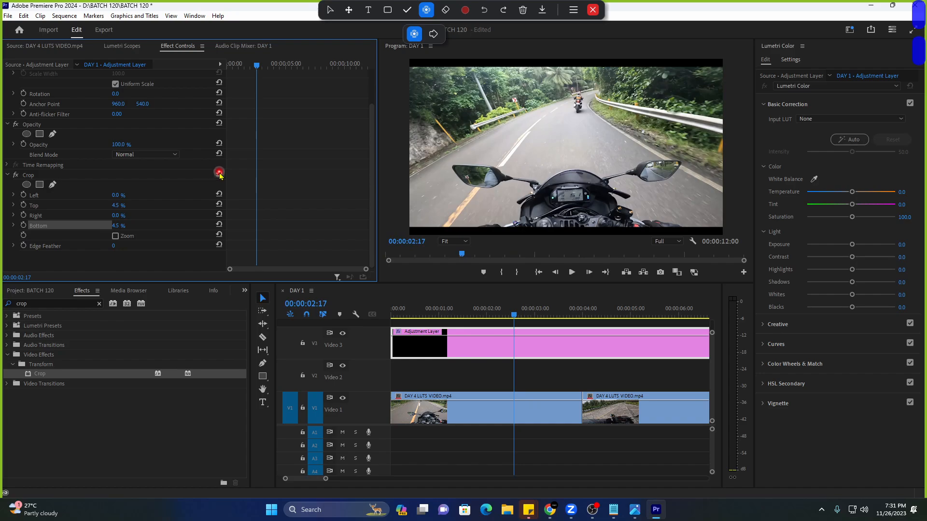
click(219, 174)
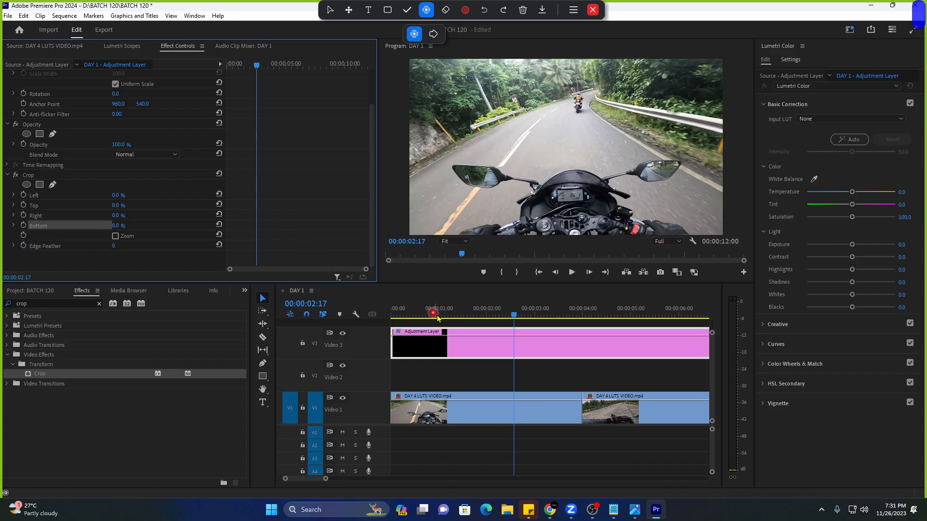
Keyframe Crop Top and Bottom at 0% near 1:15 and 13% at 3:15.
drag(438, 316, 465, 325)
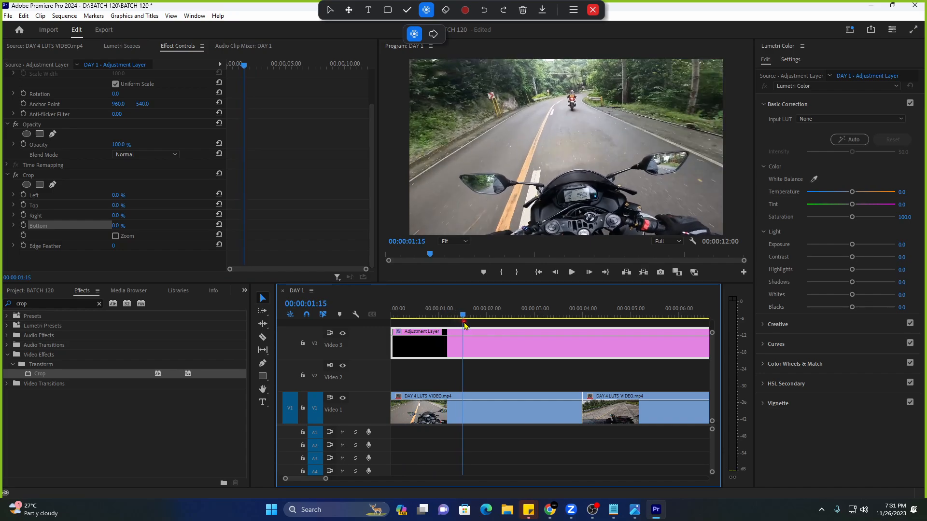
click(23, 206)
click(24, 226)
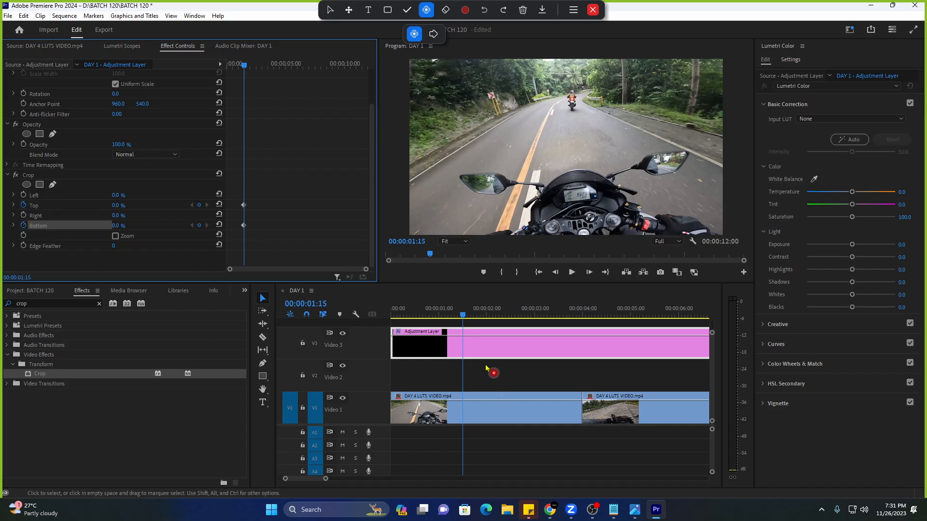
drag(457, 319, 560, 341)
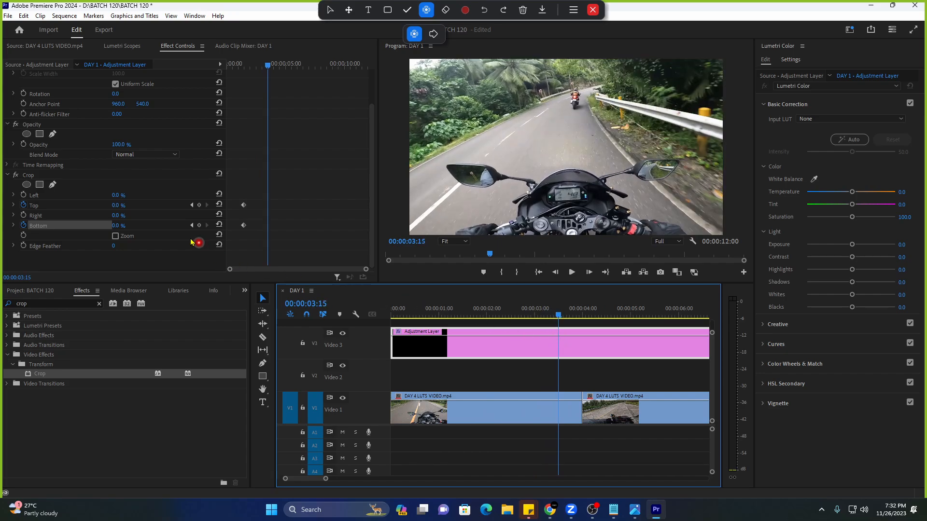
click(118, 206)
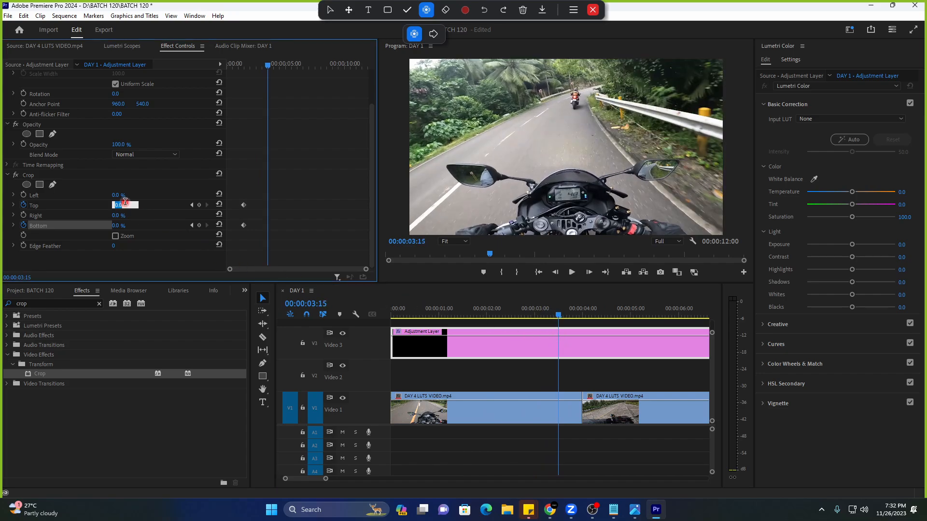
text(13)
key(Return)
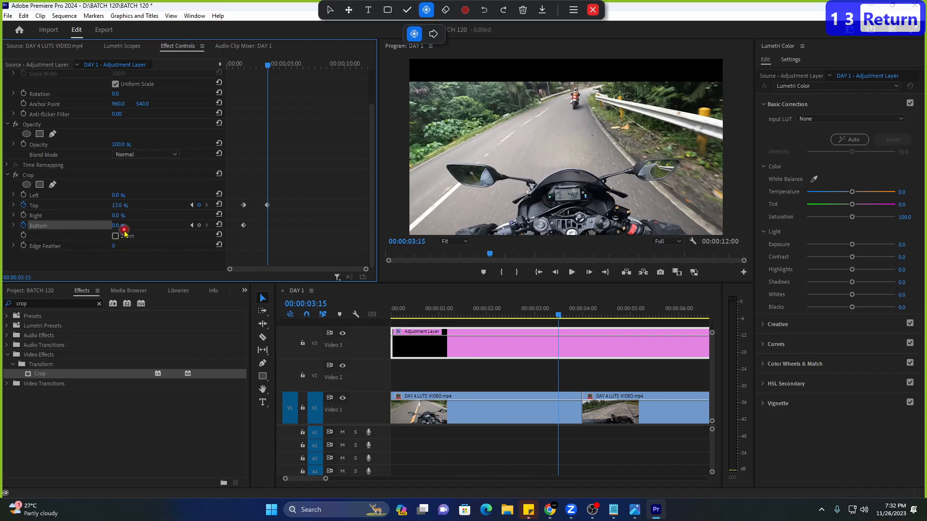
text(12)
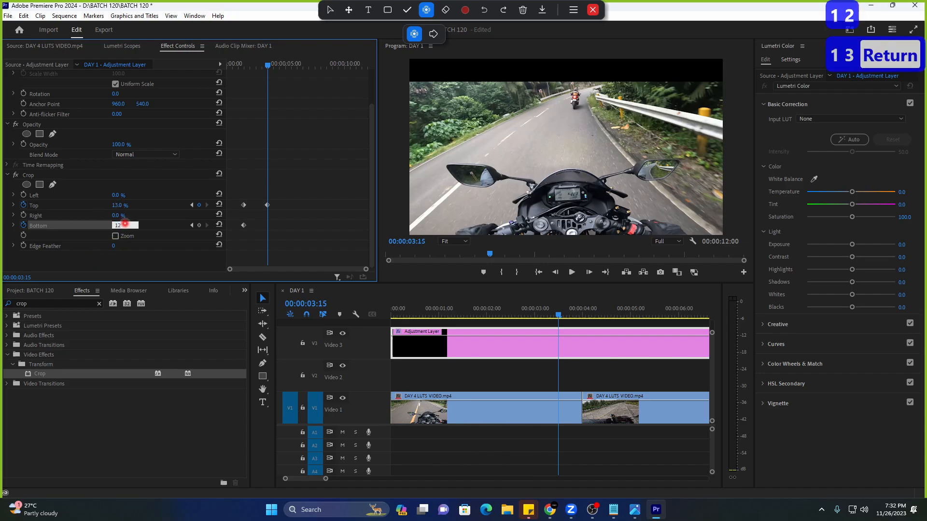
key(BackSpace)
text(3)
key(Return)
Play the new bar animation from the start, checking it through 00:00:06:00.
click(239, 89)
key(space)
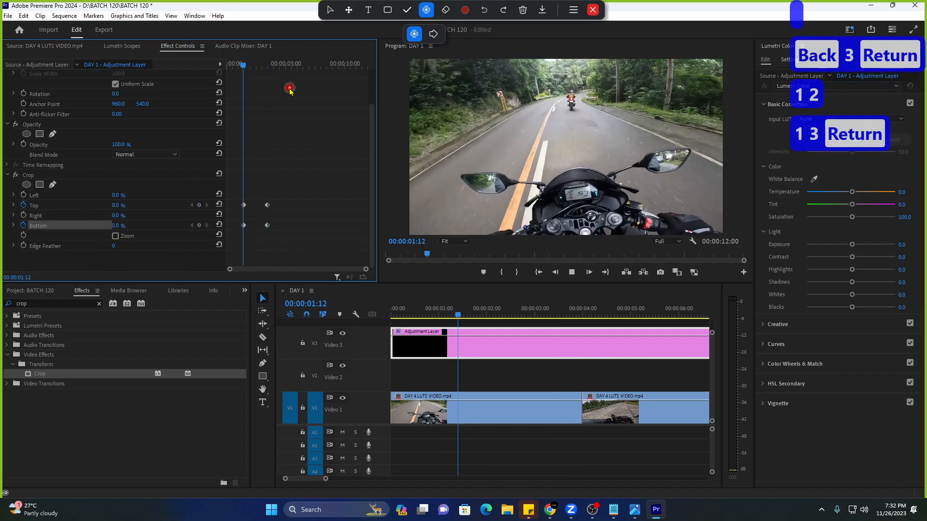
drag(255, 65, 198, 145)
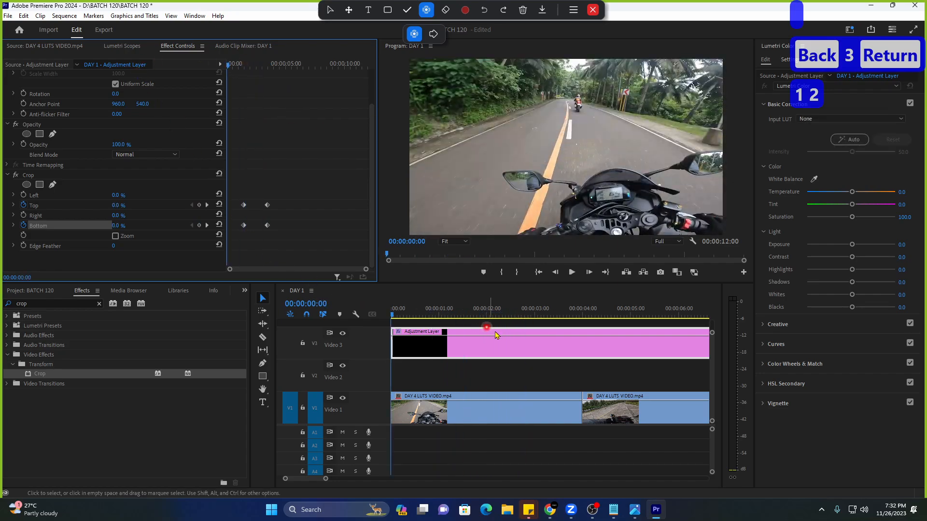
key(space)
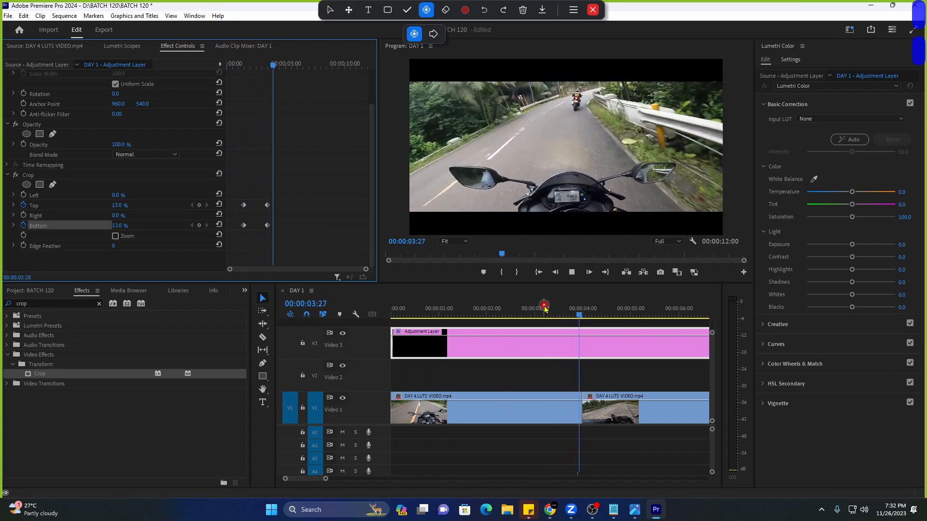
key(space)
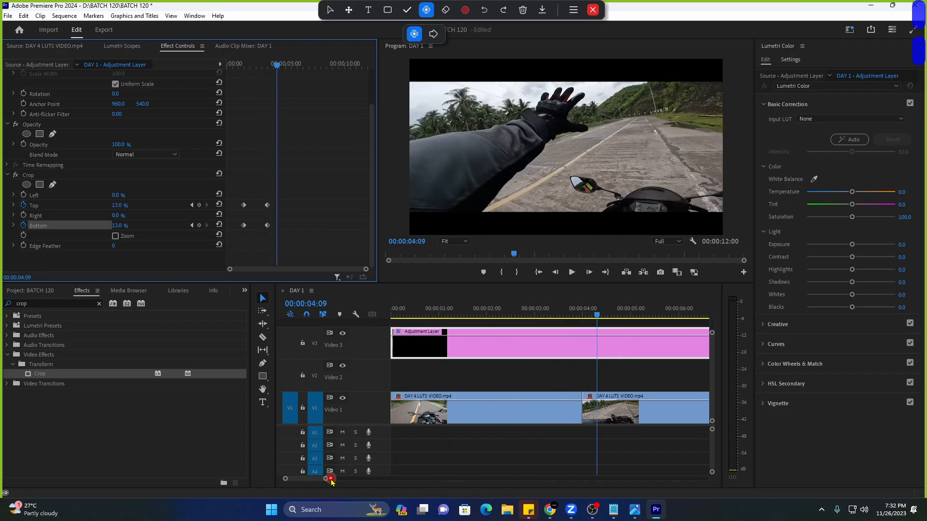
drag(326, 479, 344, 479)
key(space)
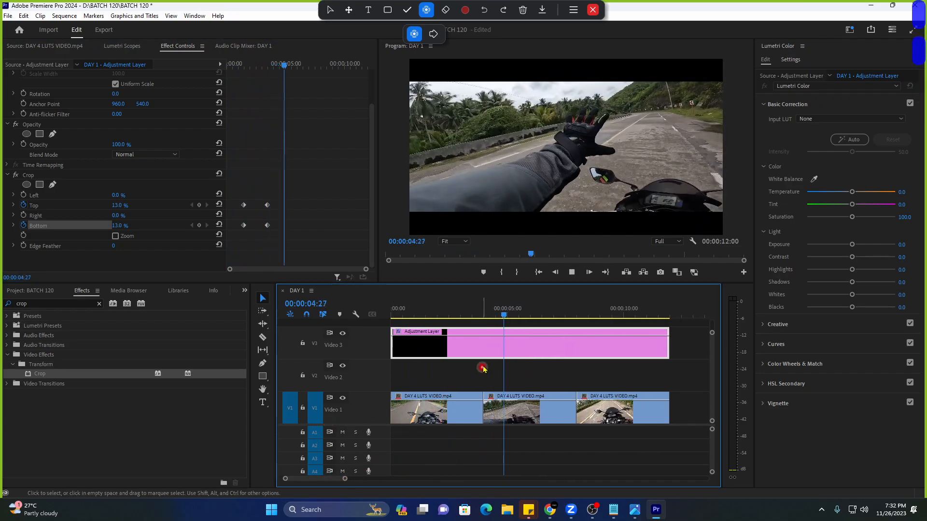
drag(509, 320, 508, 322)
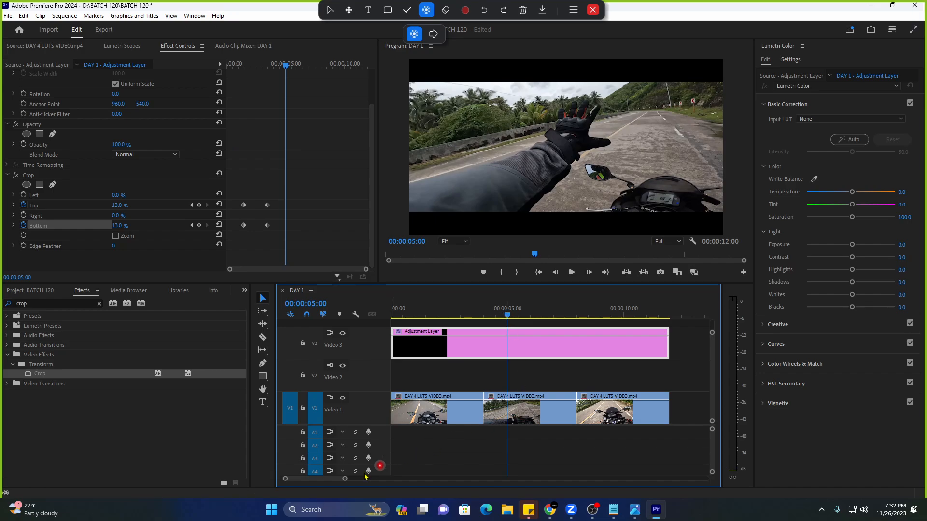
drag(344, 481, 337, 482)
drag(555, 311, 592, 311)
Add Crop Top and Bottom keyframes at six seconds and select the 3:15 and 6:00 keyframes.
click(142, 197)
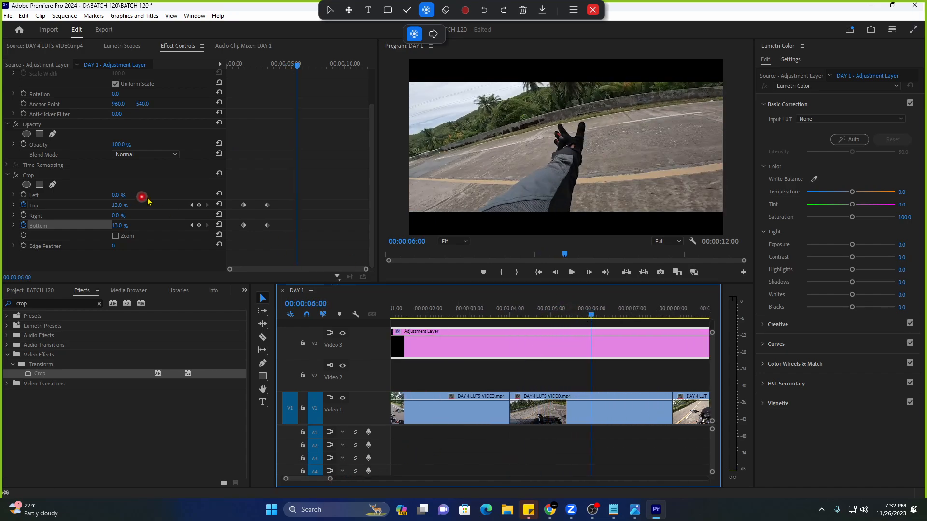
click(200, 206)
click(199, 226)
drag(257, 198, 319, 237)
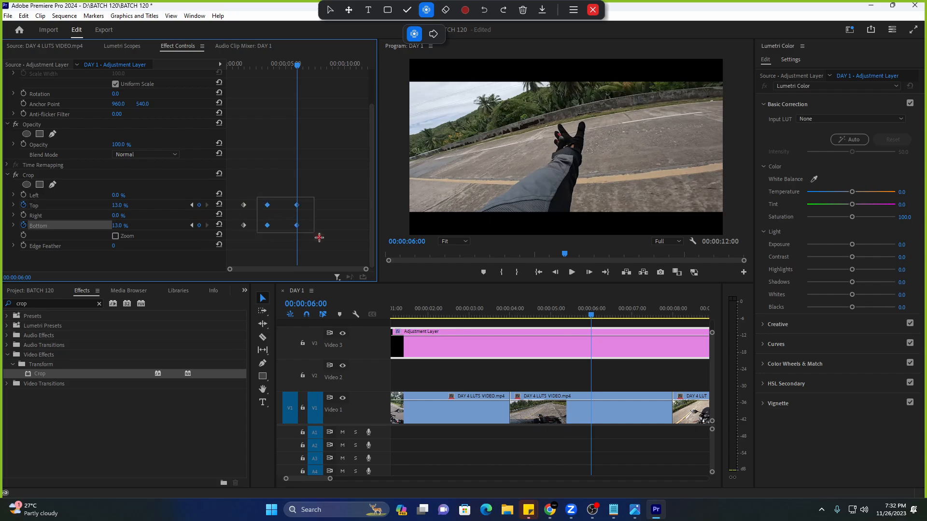
Preview the bars from about three seconds, then park the playhead at 00:00:08:00.
click(259, 66)
key(space)
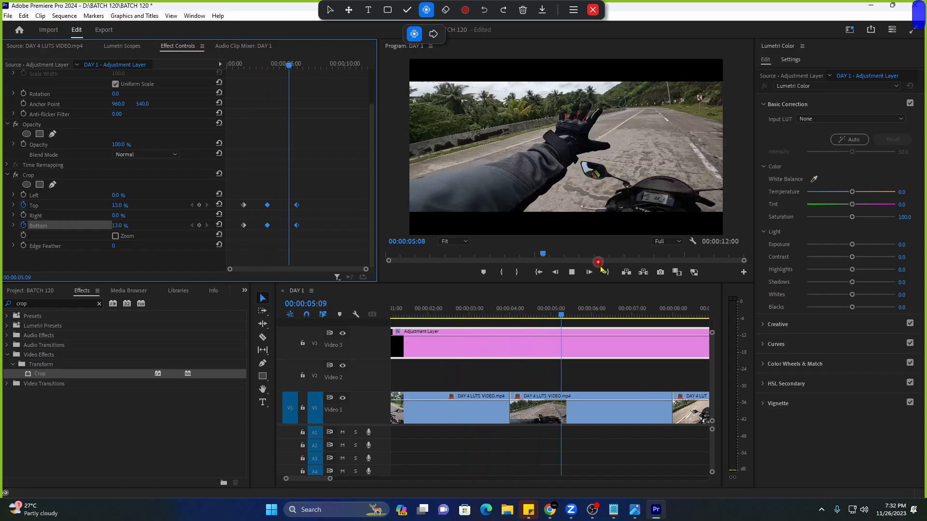
click(590, 312)
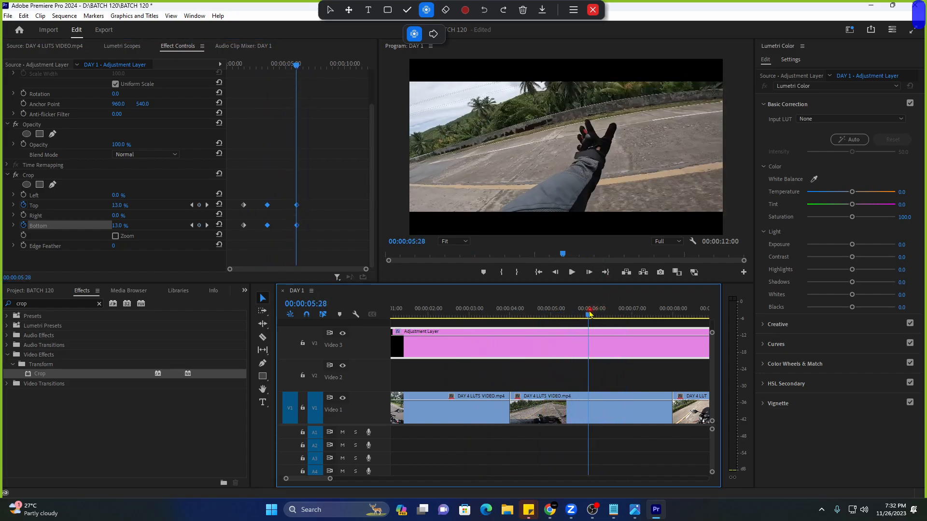
drag(589, 313, 593, 317)
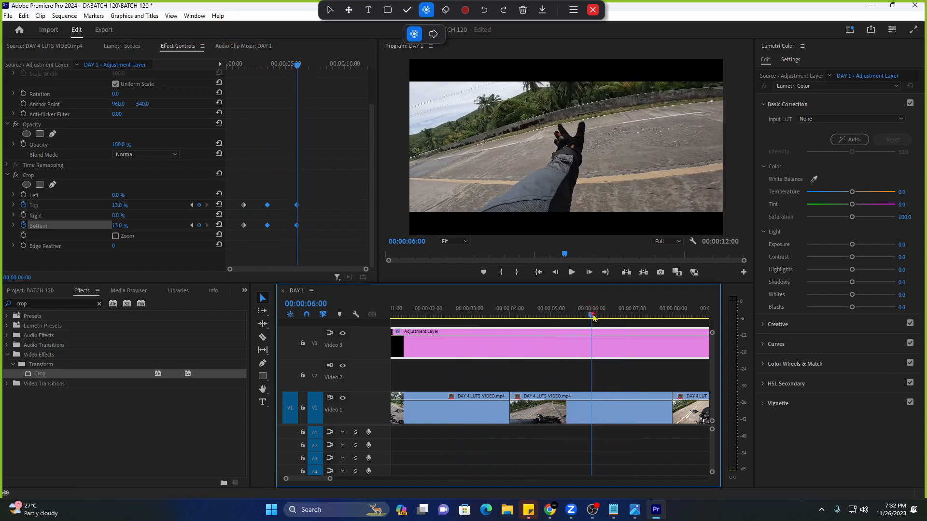
drag(594, 316, 674, 325)
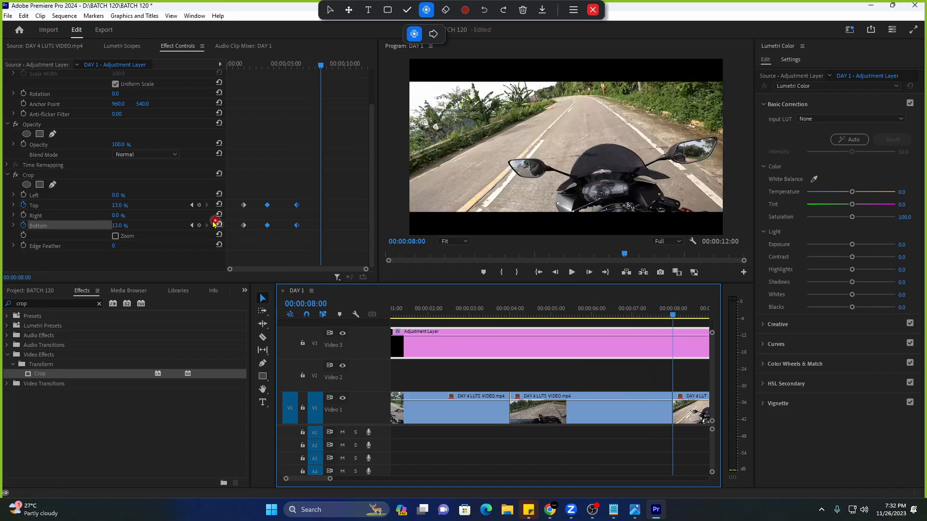
Set Crop Top and Bottom to 0% at 00:00:08:00 and play from the start to check.
click(116, 205)
text(0)
key(Return)
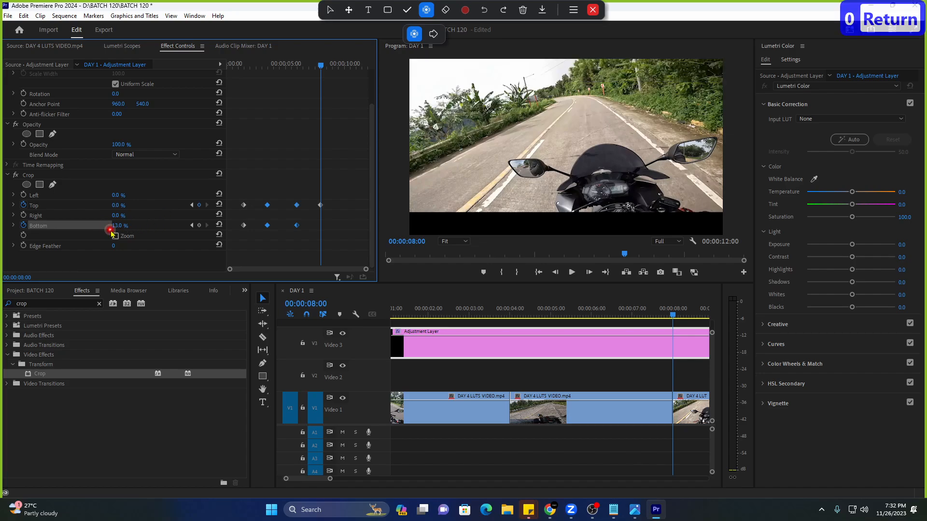
text(0)
key(Return)
click(228, 142)
click(241, 76)
key(space)
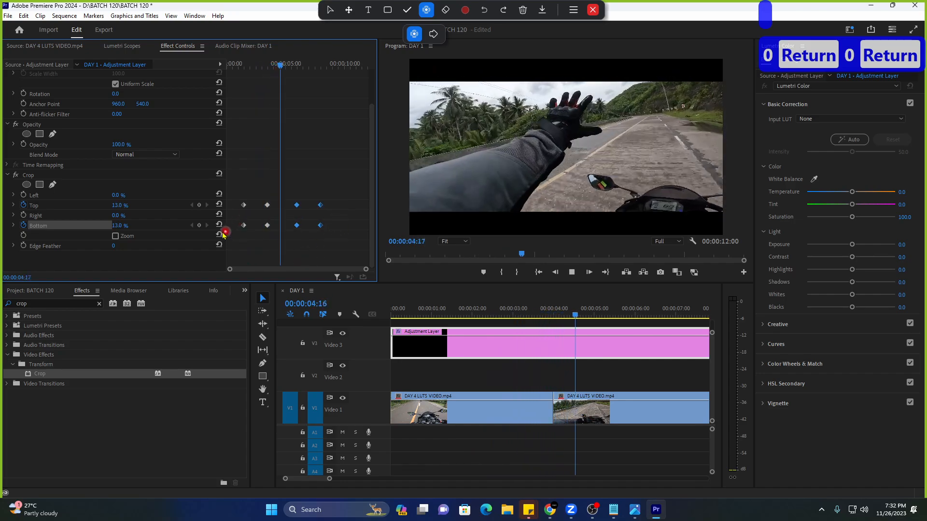
Stop playback and inspect the Crop Top and Bottom value and speed graphs.
key(space)
click(213, 194)
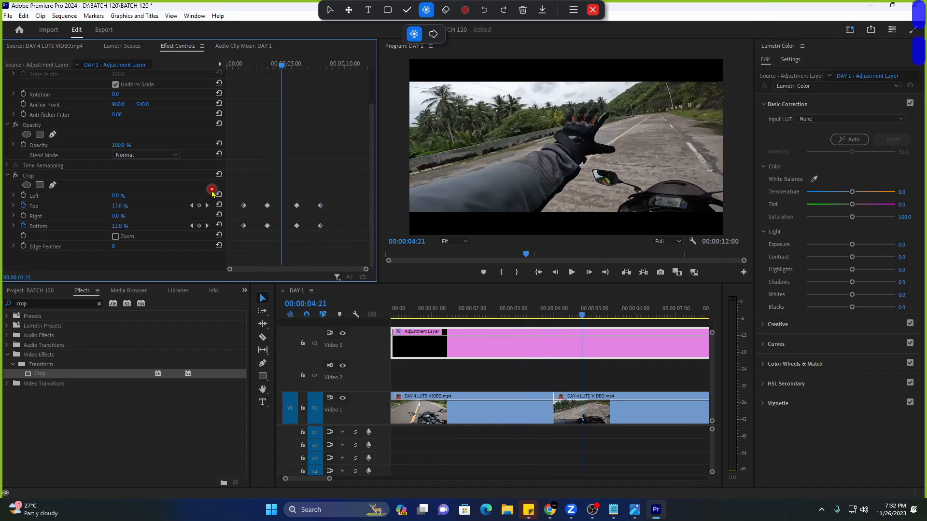
click(14, 206)
scroll(270, 241, down, 1)
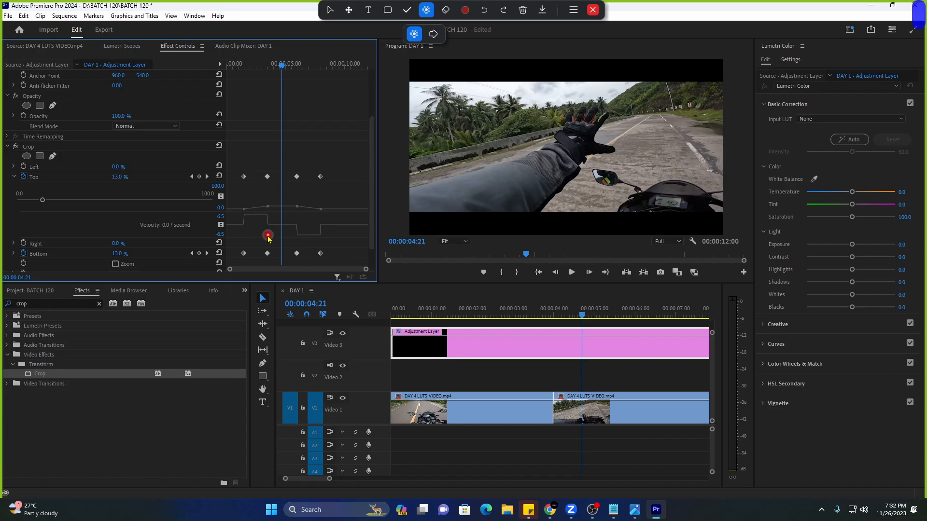
scroll(268, 237, down, 1)
click(14, 225)
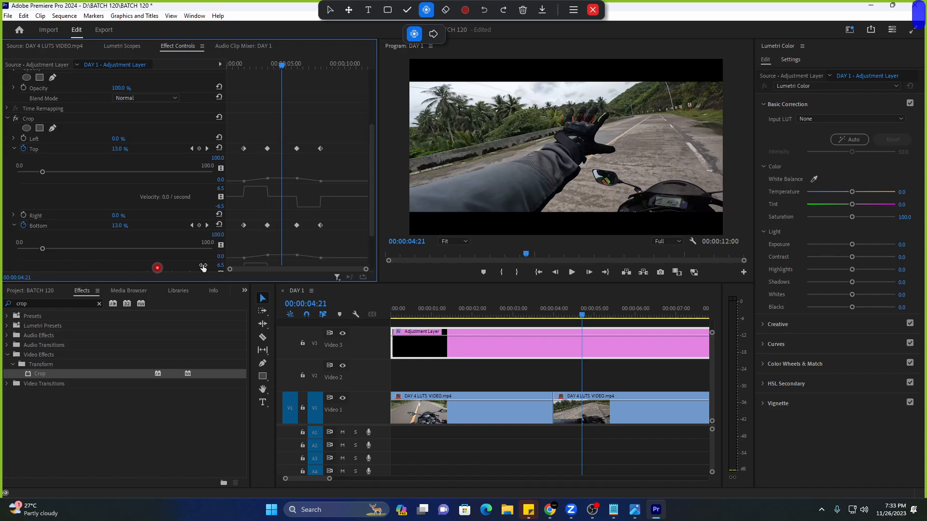
scroll(159, 265, down, 2)
click(13, 170)
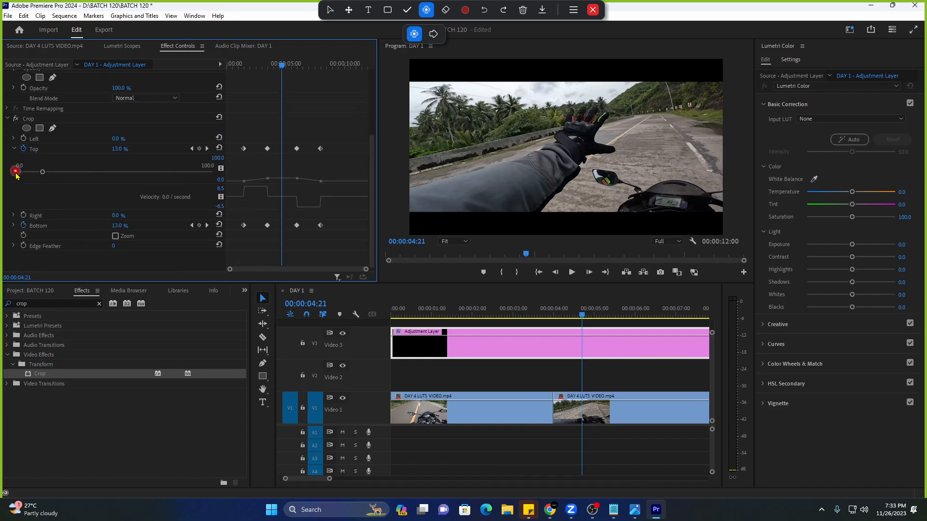
scroll(17, 179, up, 1)
click(8, 159)
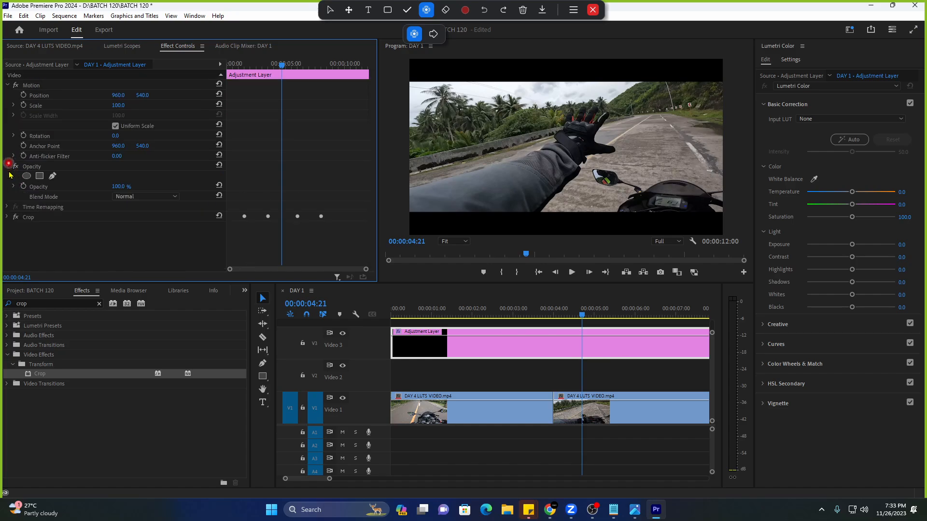
click(7, 217)
click(14, 247)
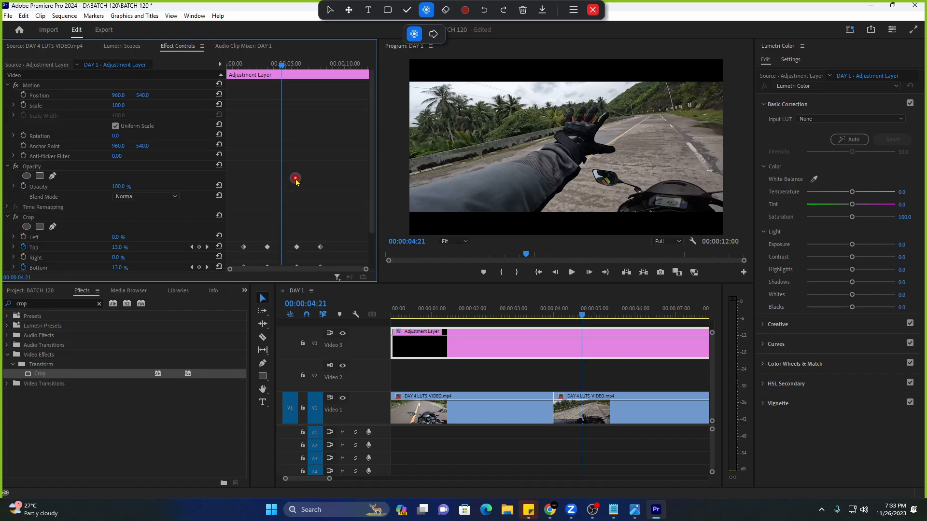
scroll(291, 189, down, 2)
click(233, 66)
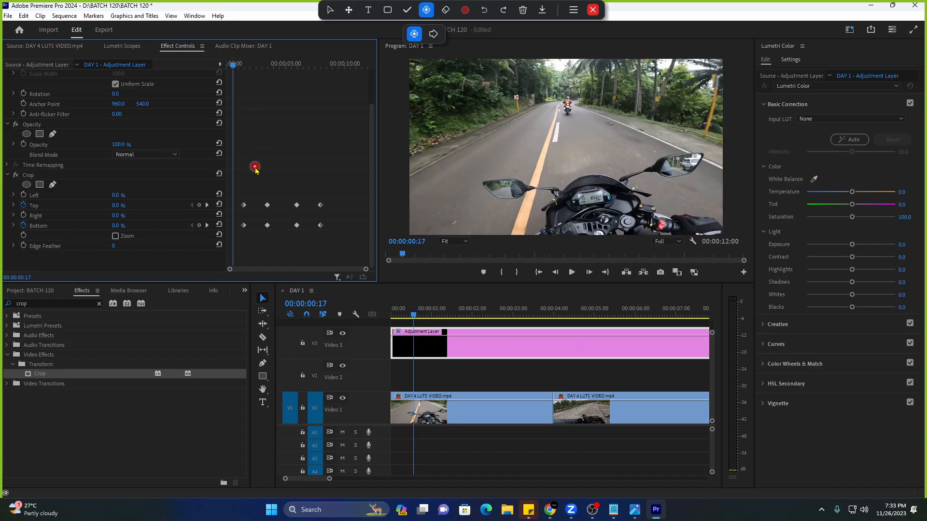
Select the first Top/Bottom keyframe pair, copy it and apply Ease Out.
drag(254, 170, 232, 248)
right_click(244, 205)
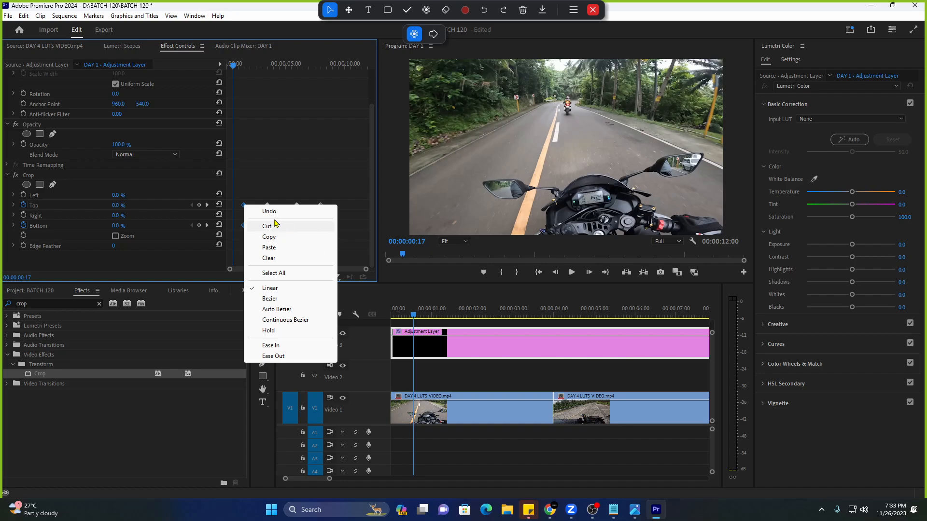
click(309, 237)
right_click(244, 205)
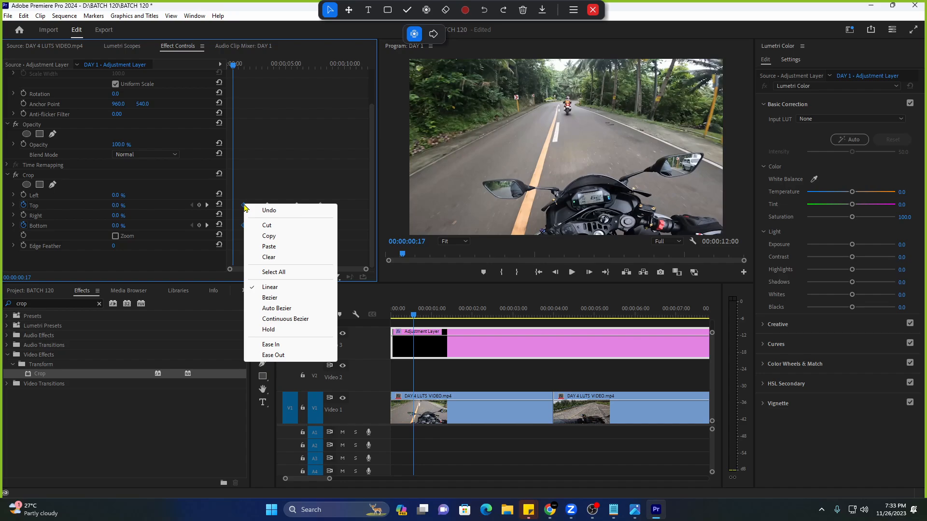
click(279, 356)
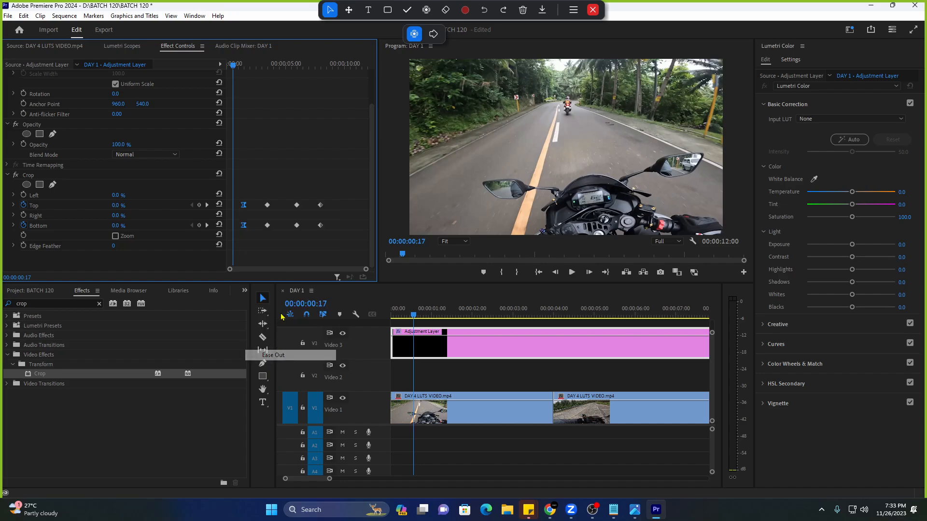
Apply Ease In to the second keyframe pair and Ease Out to the third and fourth.
right_click(267, 205)
click(276, 345)
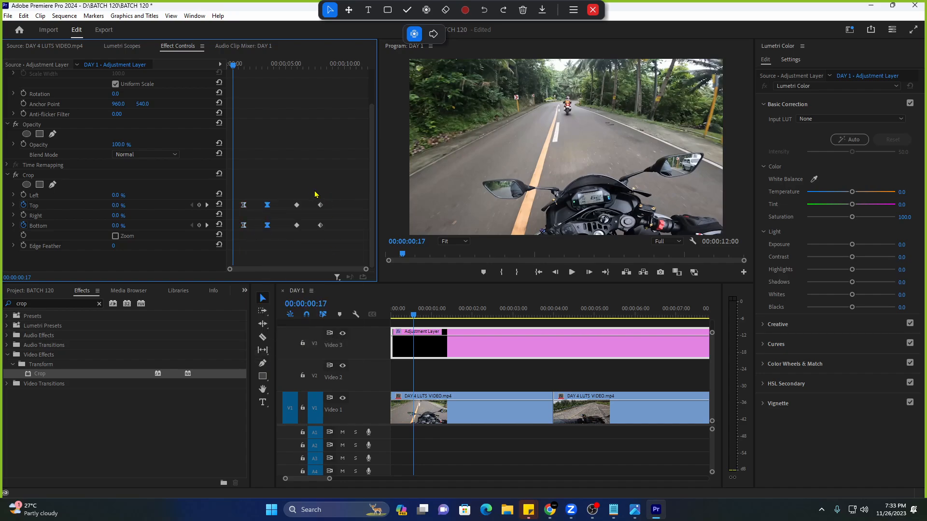
drag(302, 191, 285, 252)
right_click(297, 205)
click(314, 357)
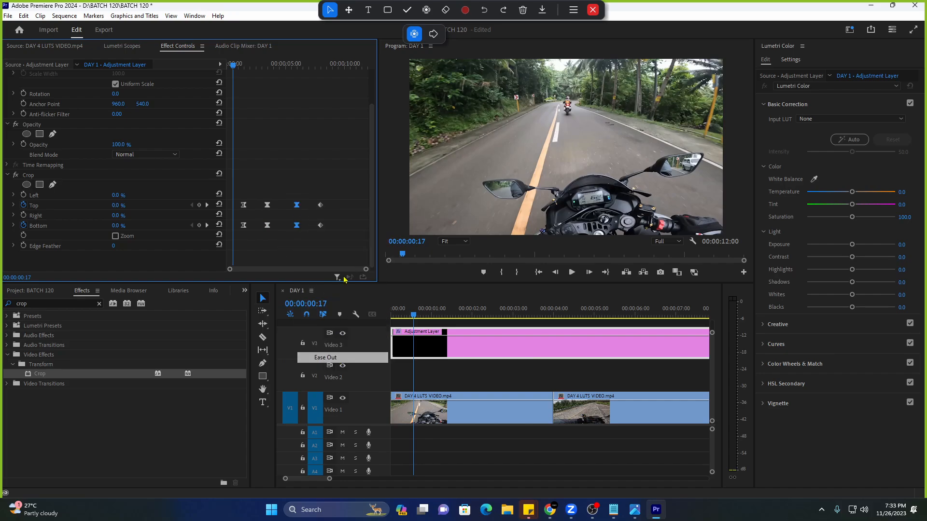
drag(339, 193, 310, 249)
right_click(320, 205)
click(357, 357)
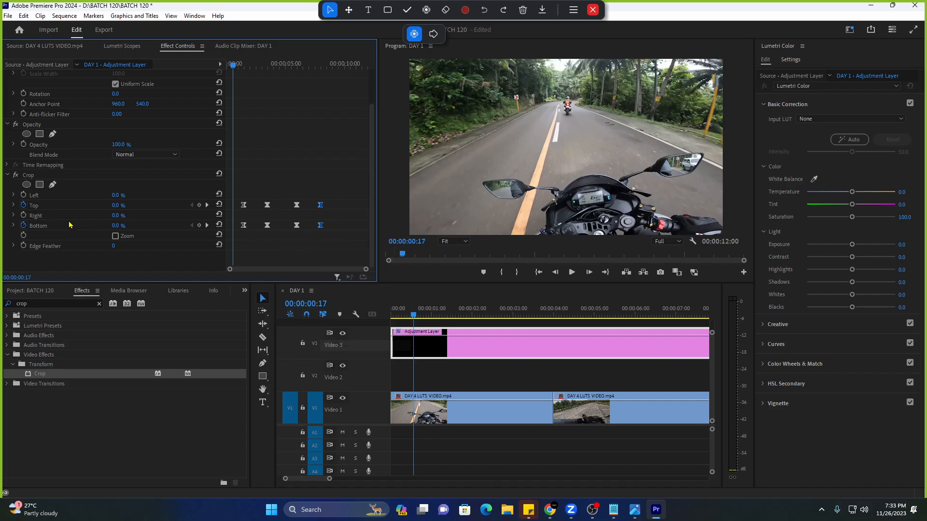
Expand the Crop Top and Bottom speed graphs and play back the eased bars.
click(13, 206)
scroll(263, 264, down, 2)
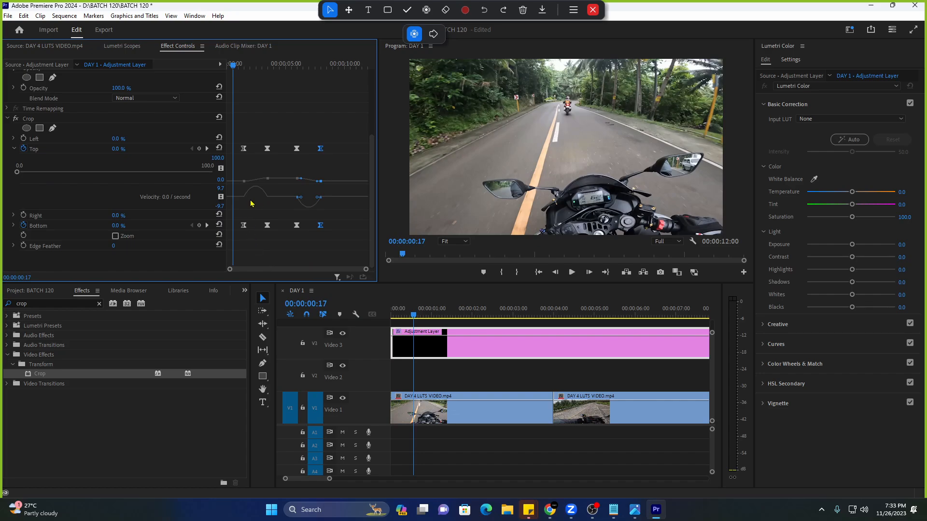
click(13, 226)
scroll(270, 259, down, 2)
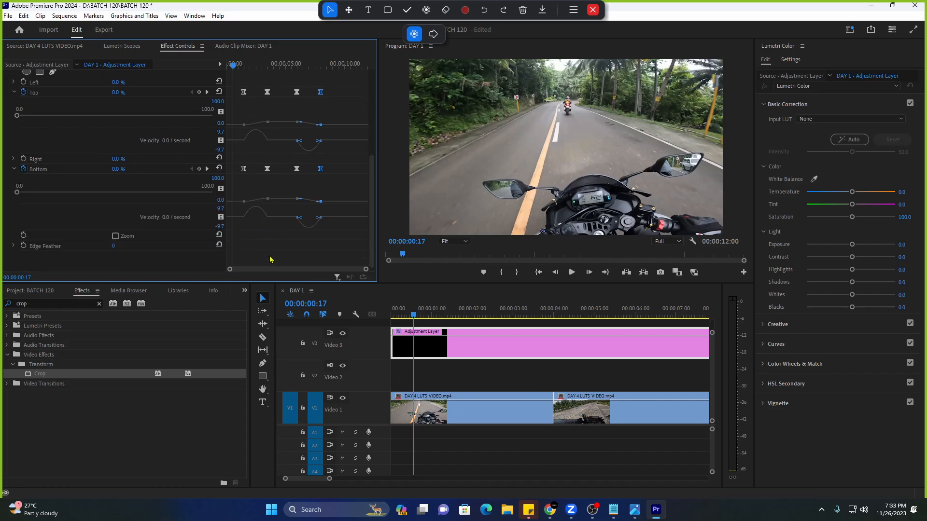
scroll(282, 178, up, 1)
key(space)
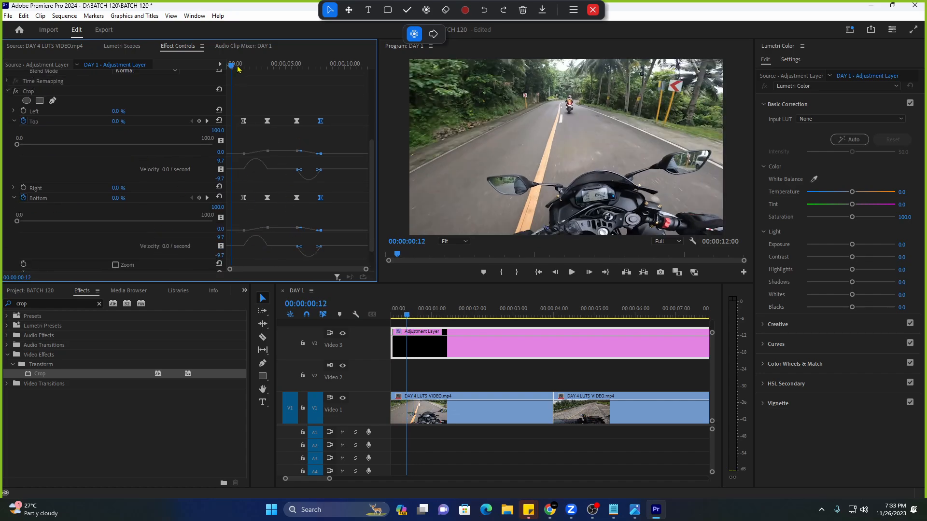
click(14, 121)
click(14, 142)
key(space)
key(space)
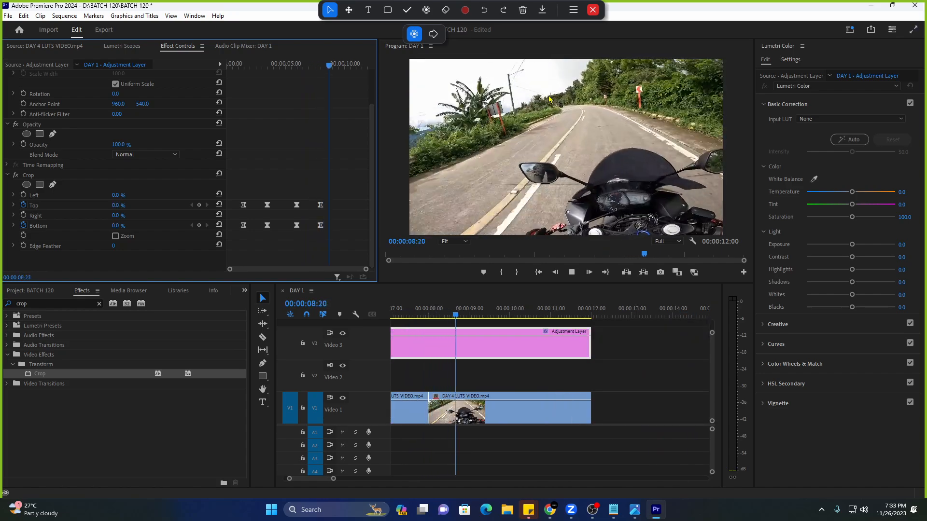
key(space)
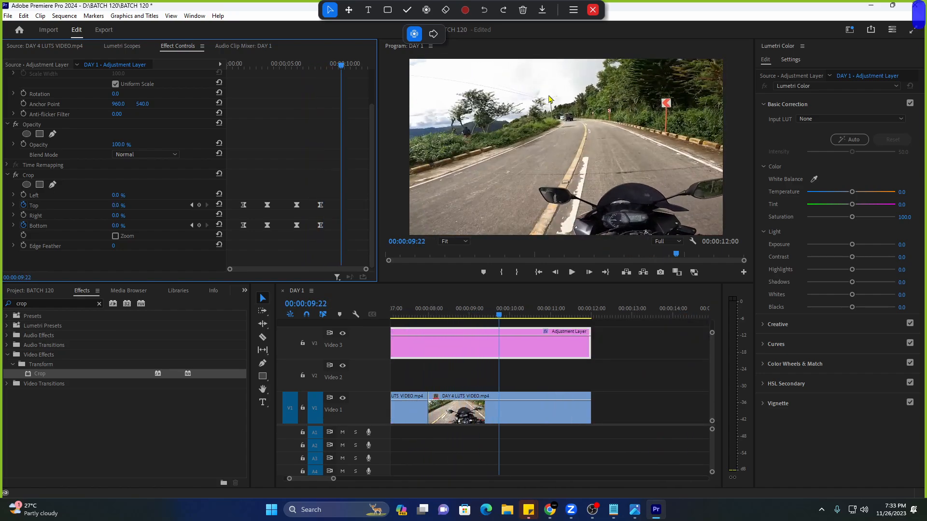
key(Home)
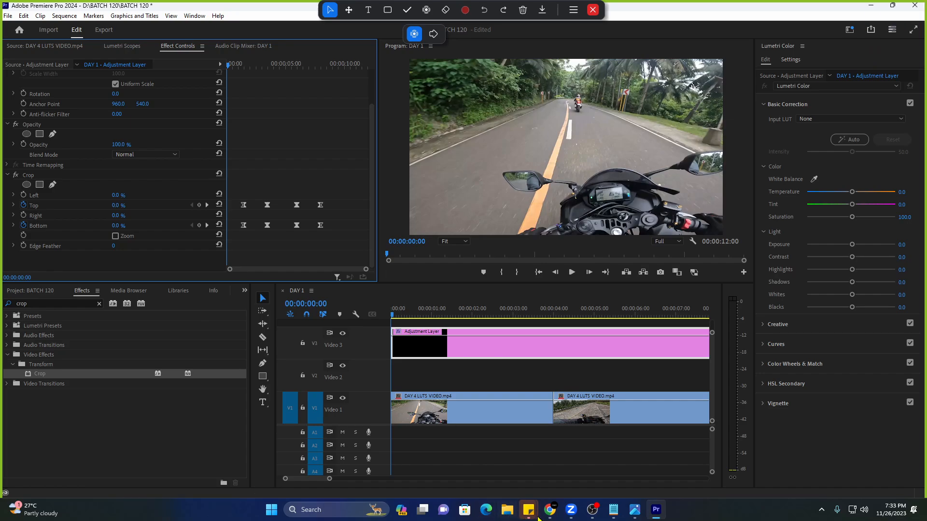
Launch a new Notepad window and type the note '7:50pm be back break muna'.
click(338, 510)
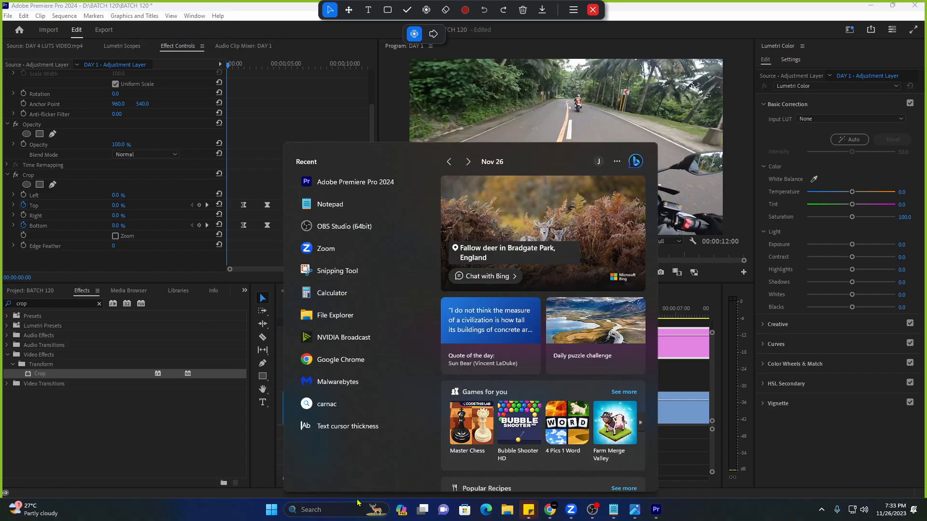
click(350, 202)
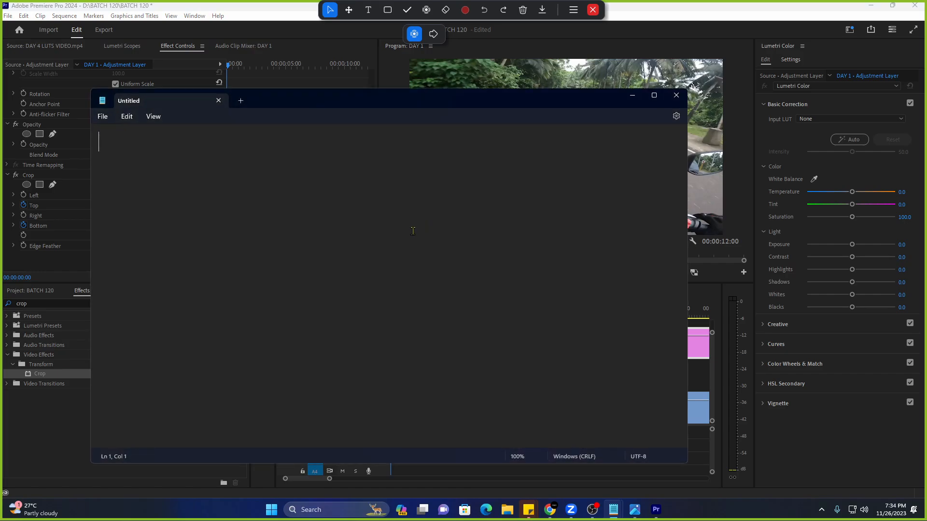
text(7:)
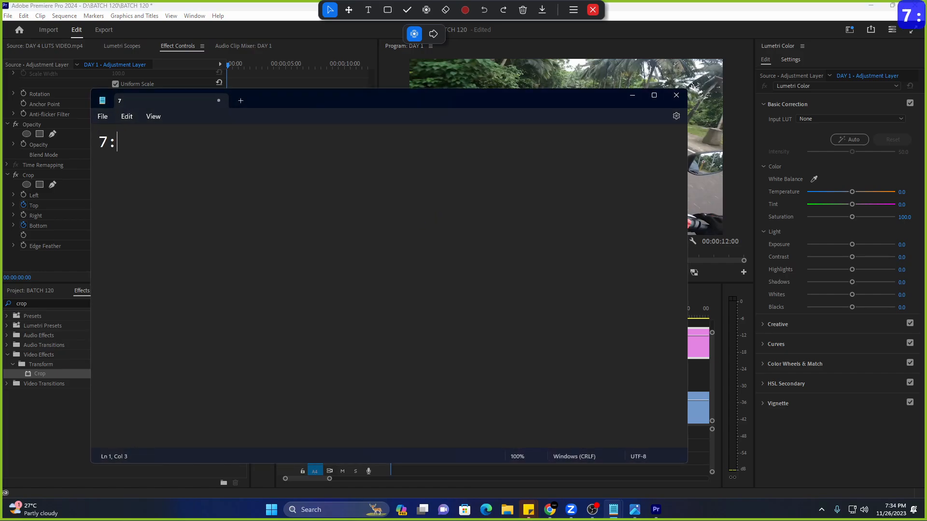
text(50pm- be ba)
key(BackSpace)
key(BackSpace)
key(BackSpace)
key(BackSpace)
key(BackSpace)
key(BackSpace)
key(BackSpace)
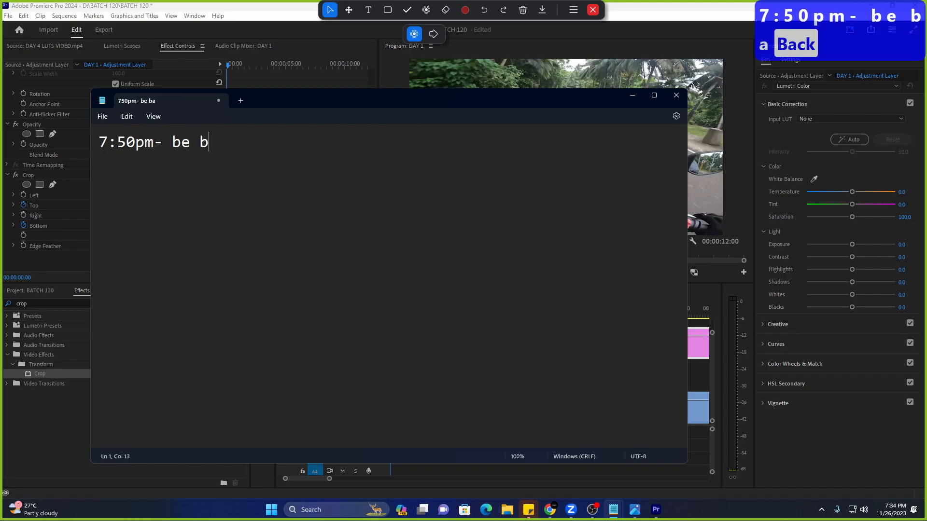
text(be ba)
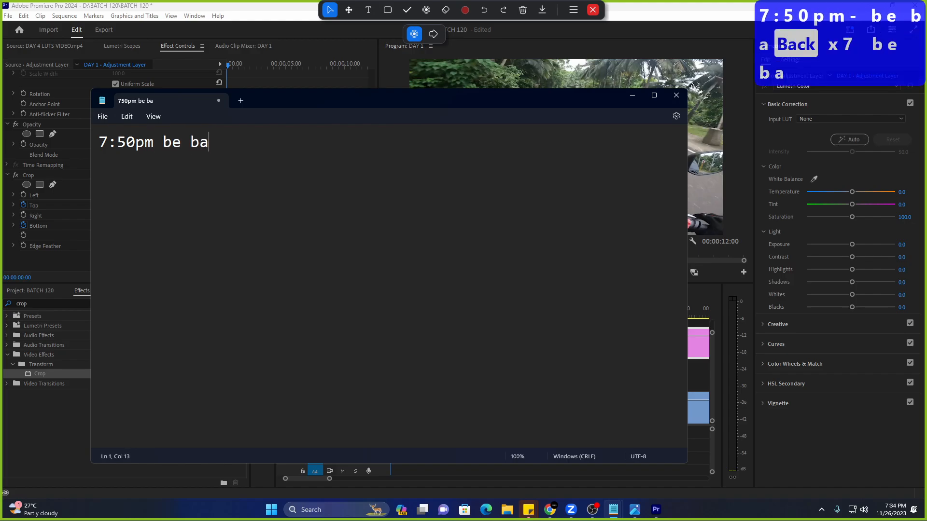
text(ck break muna)
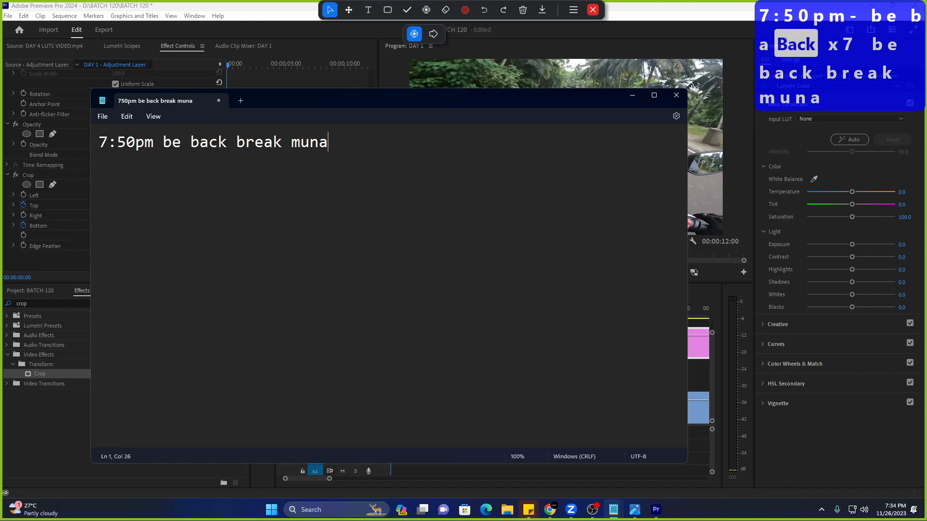
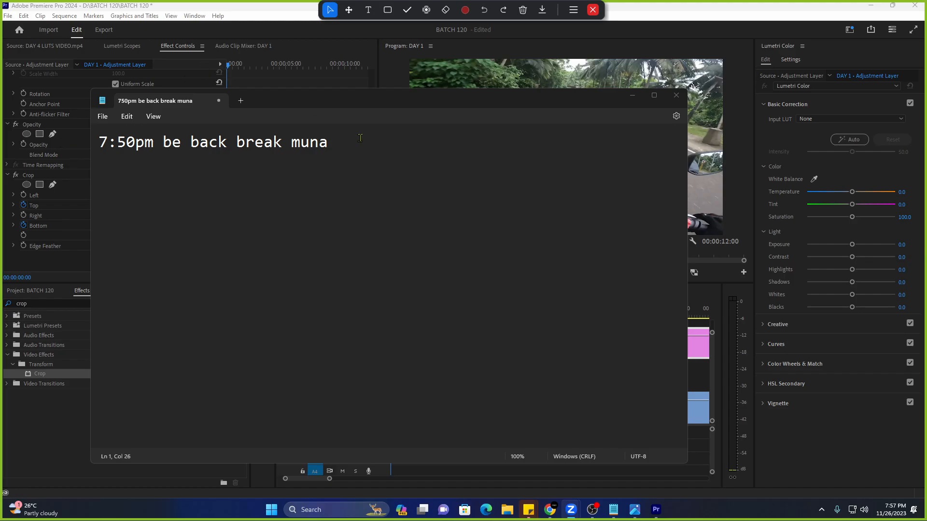
Select 'be back break muna' in the Notepad note and minimise it to reveal Premiere.
drag(351, 147, 158, 163)
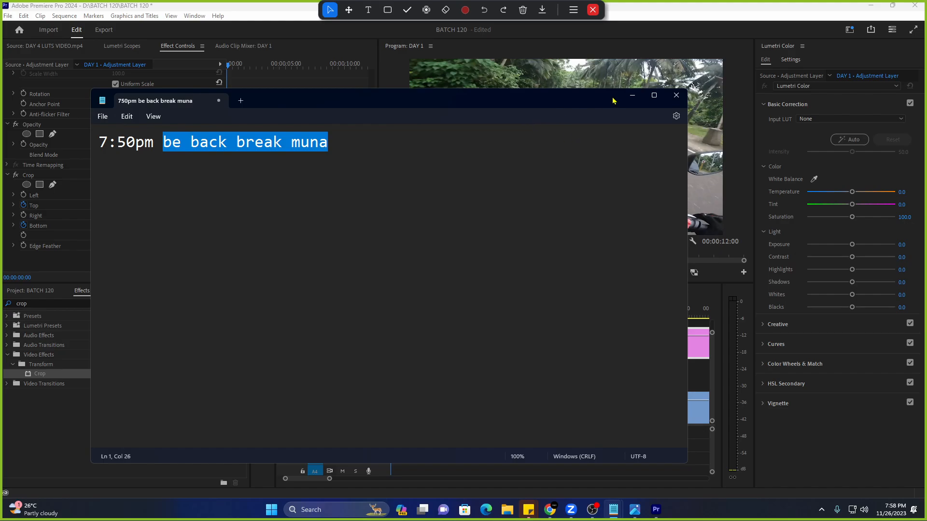
click(633, 95)
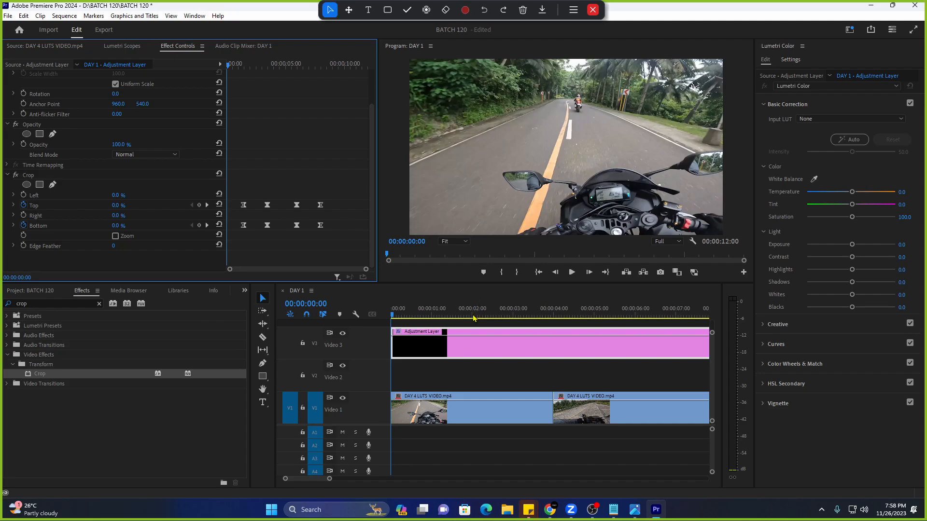
Delete every clip from the DAY 1 timeline and clear the crop effects search.
click(500, 321)
key(ctrl+a)
key(Delete)
key(Home)
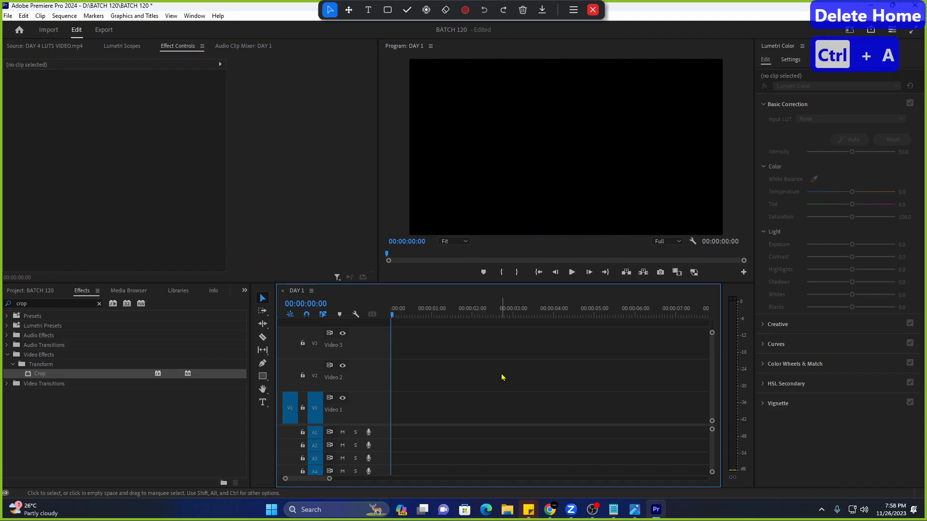
click(100, 304)
click(40, 291)
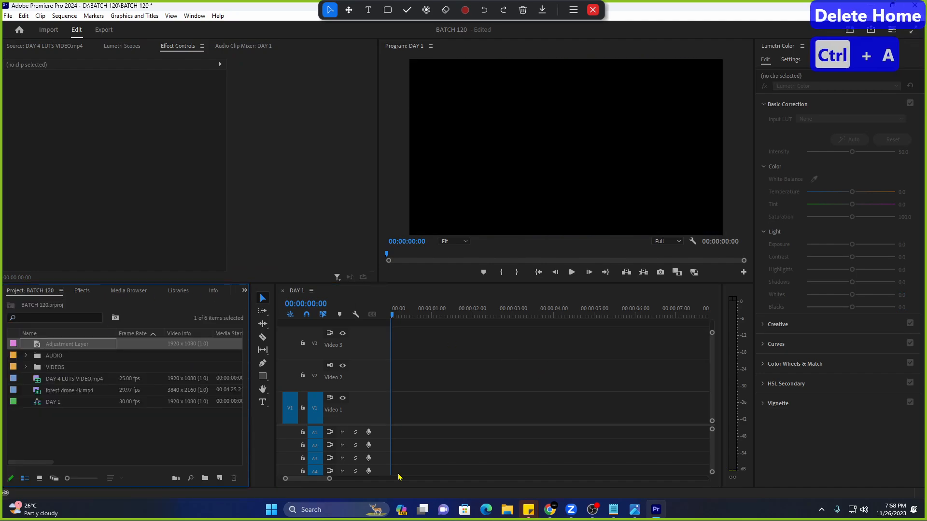
Add the line '01:50:00- gaussian blur' to the DAY 4 BATCH 120 TIMESTAMP sticky note.
click(523, 514)
click(523, 513)
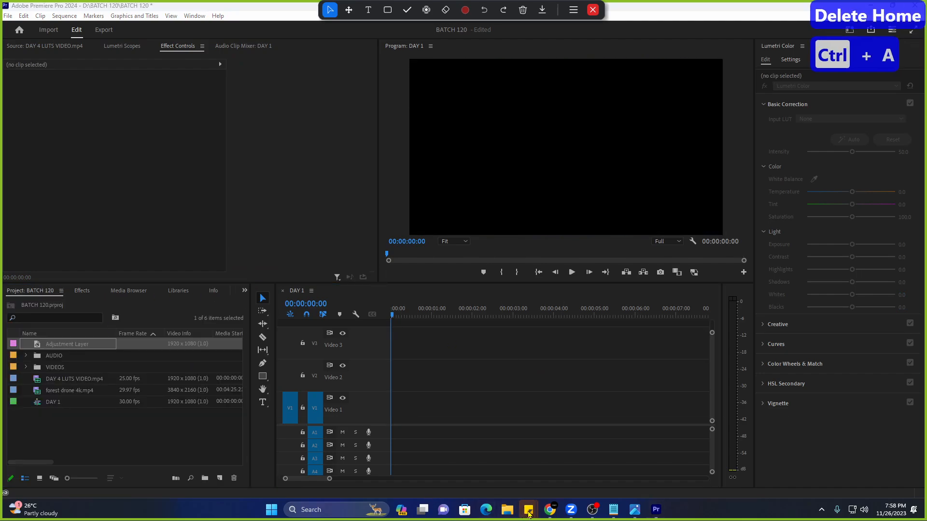
click(529, 515)
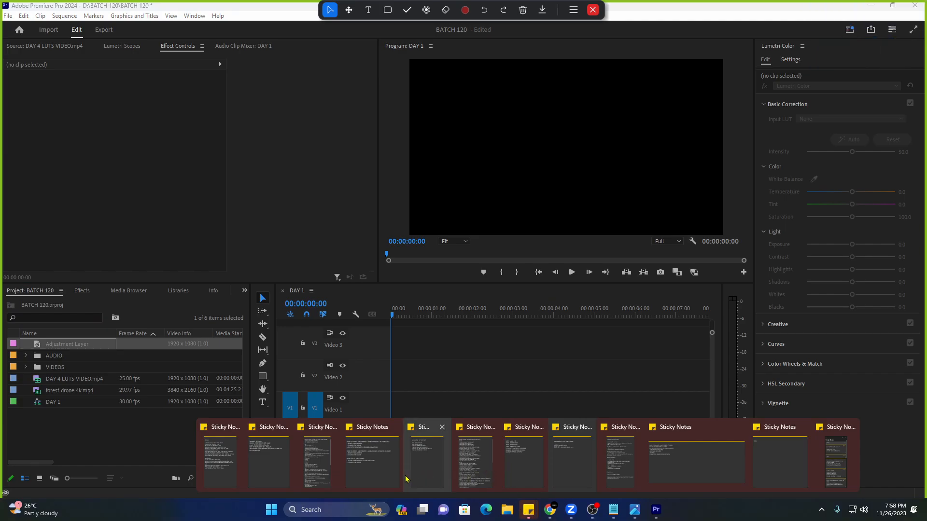
click(430, 464)
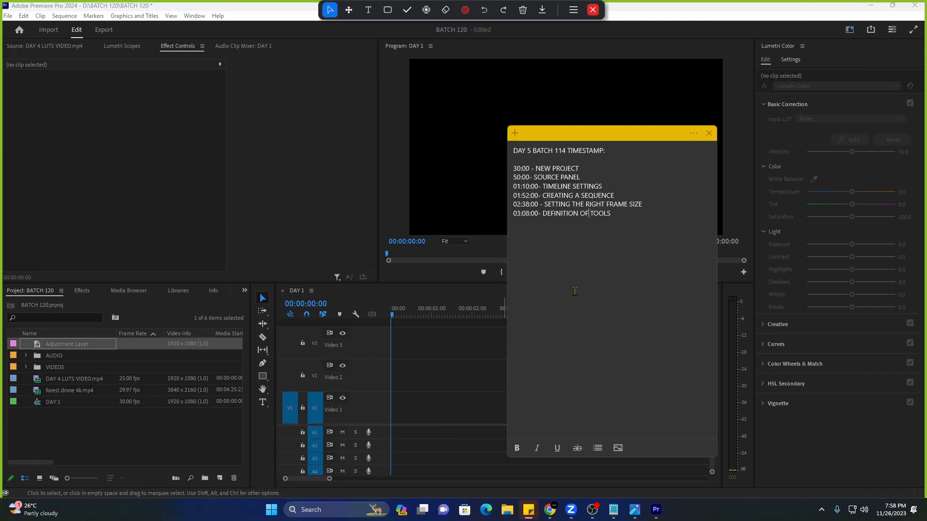
click(529, 512)
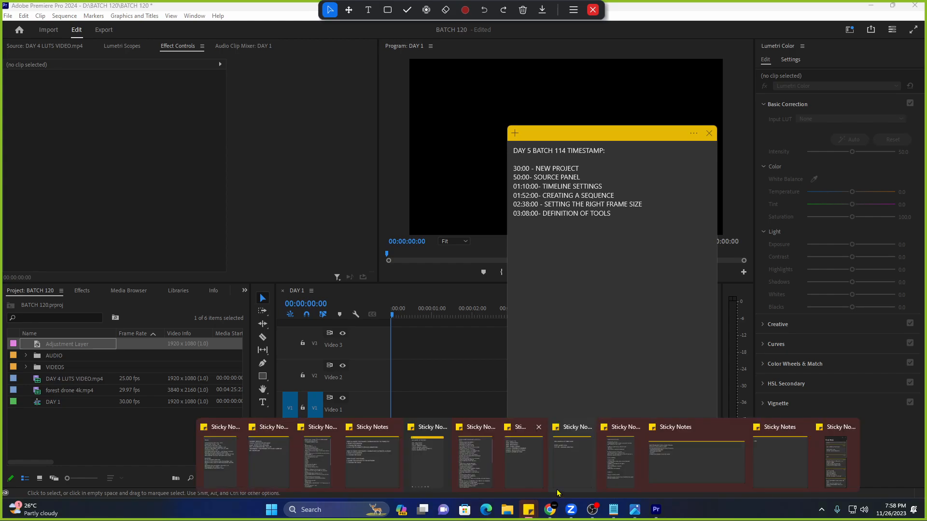
click(574, 476)
key(Return)
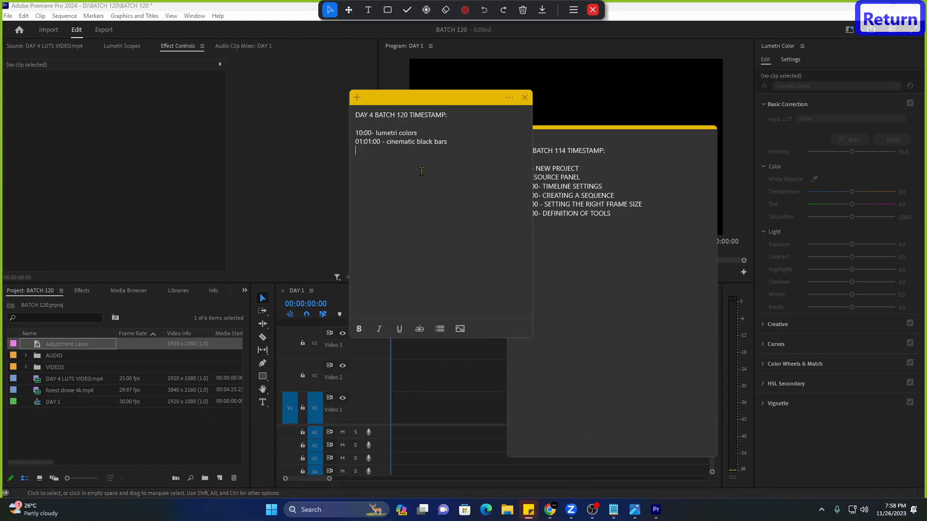
text(01:50)
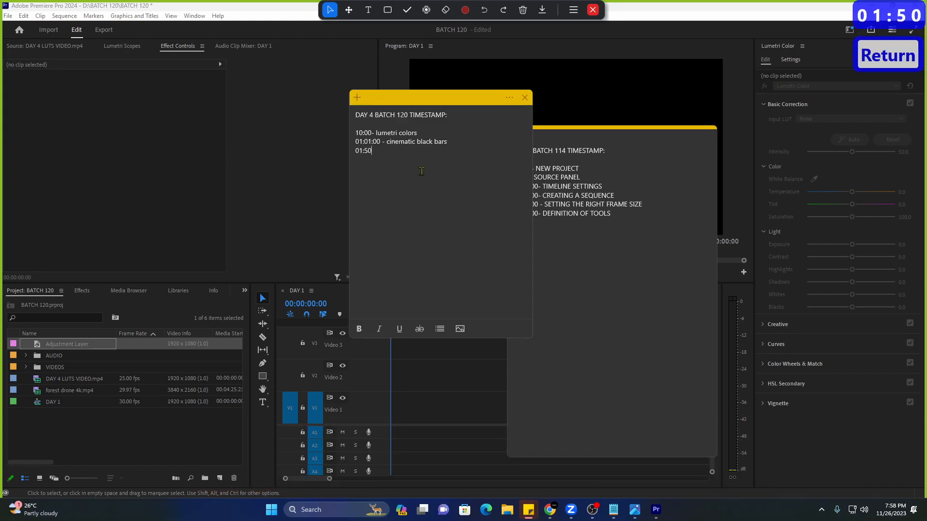
text(:00- gaussian blur)
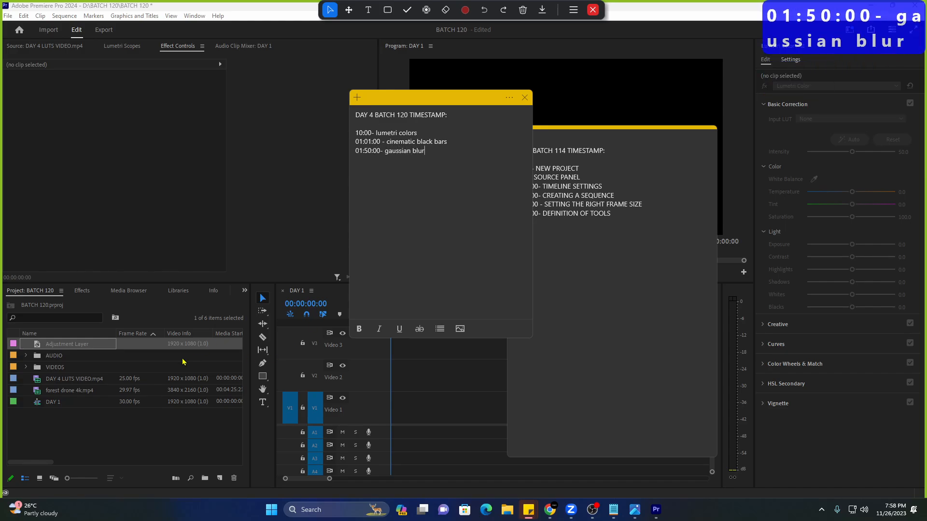
click(89, 432)
key(ctrl+i)
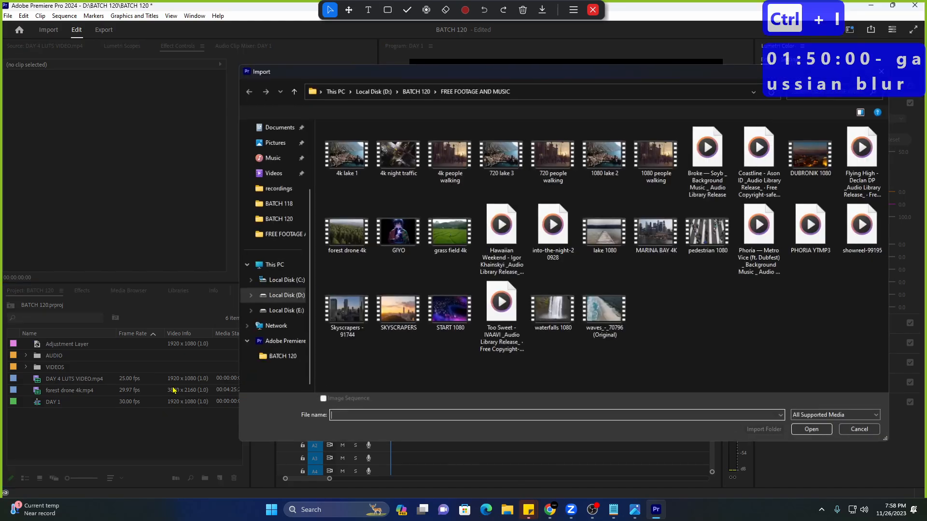
click(294, 297)
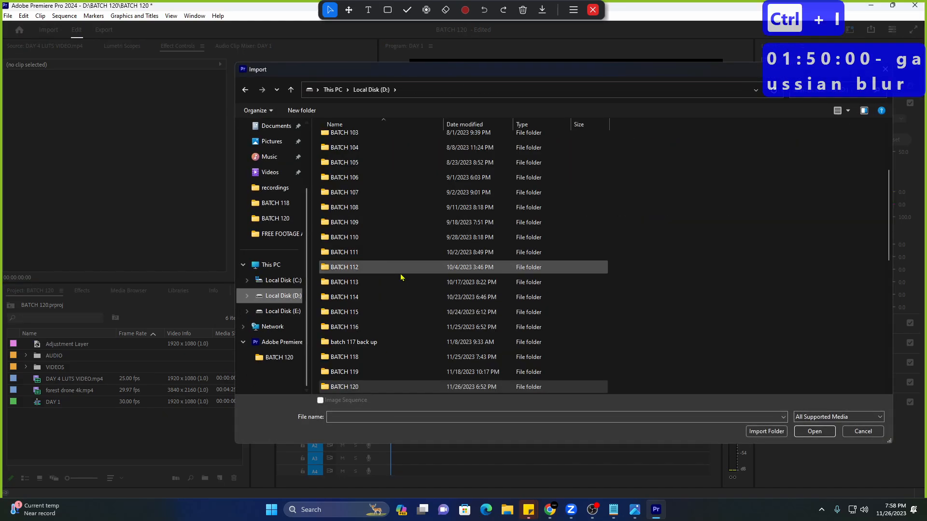
double_click(352, 387)
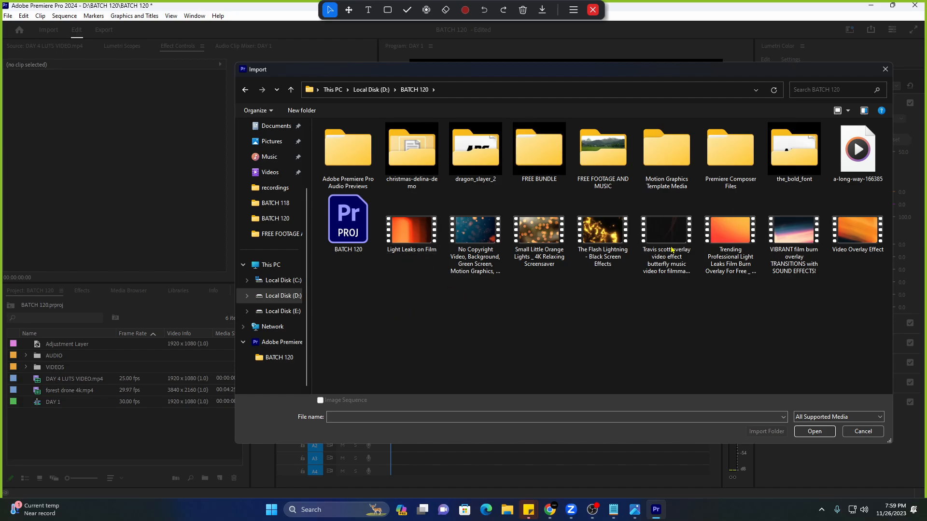
click(891, 74)
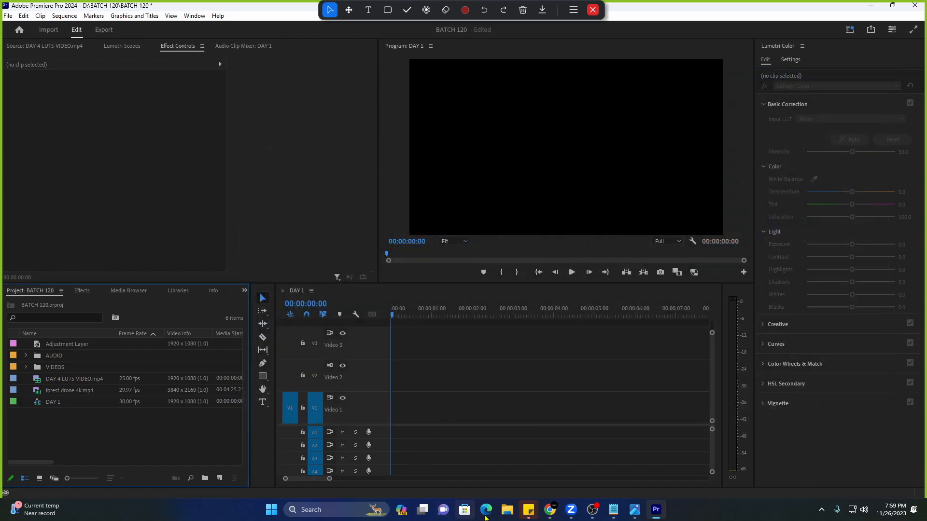
Extract the drive-download zip into BATCH 120, then delete the zip.
click(507, 509)
click(160, 314)
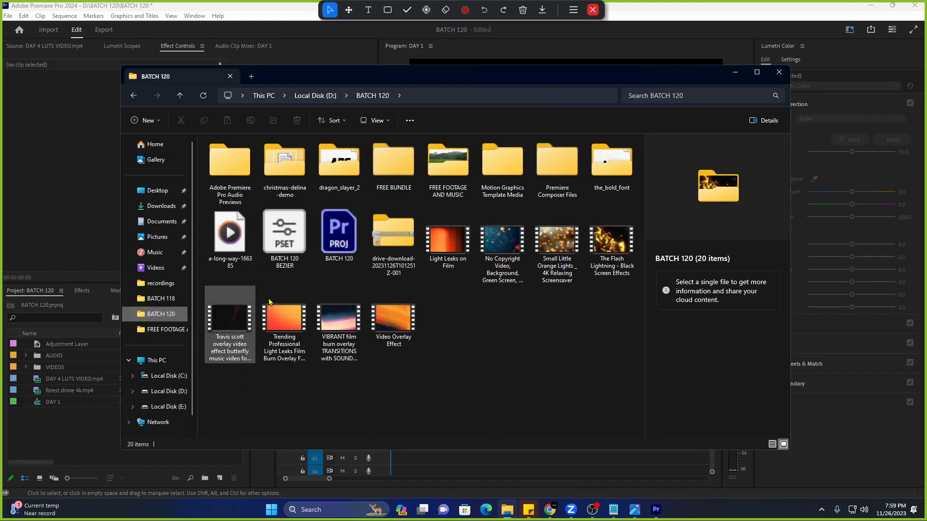
click(409, 261)
right_click(399, 239)
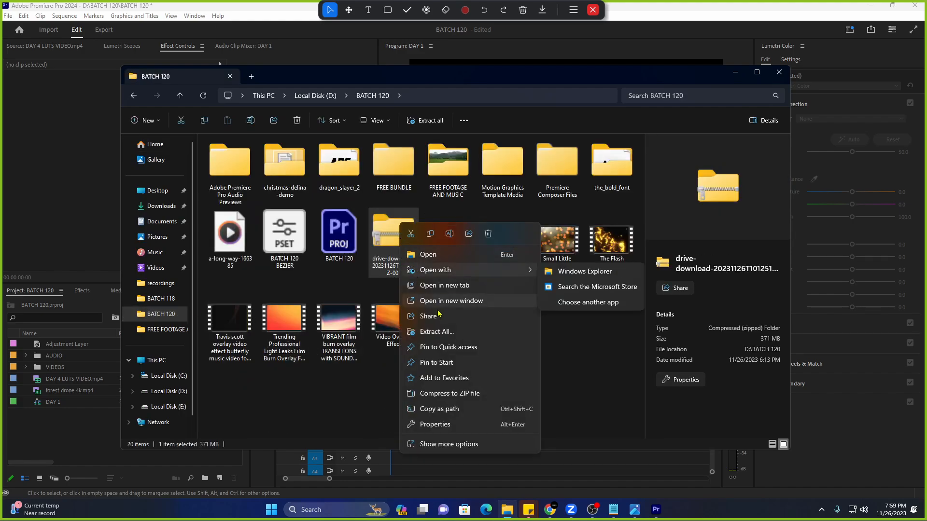
click(449, 334)
click(547, 347)
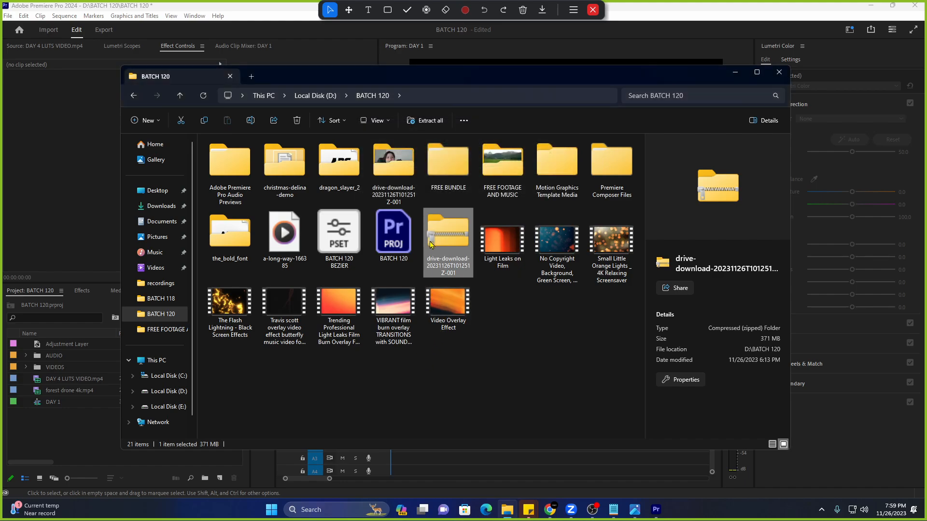
key(Delete)
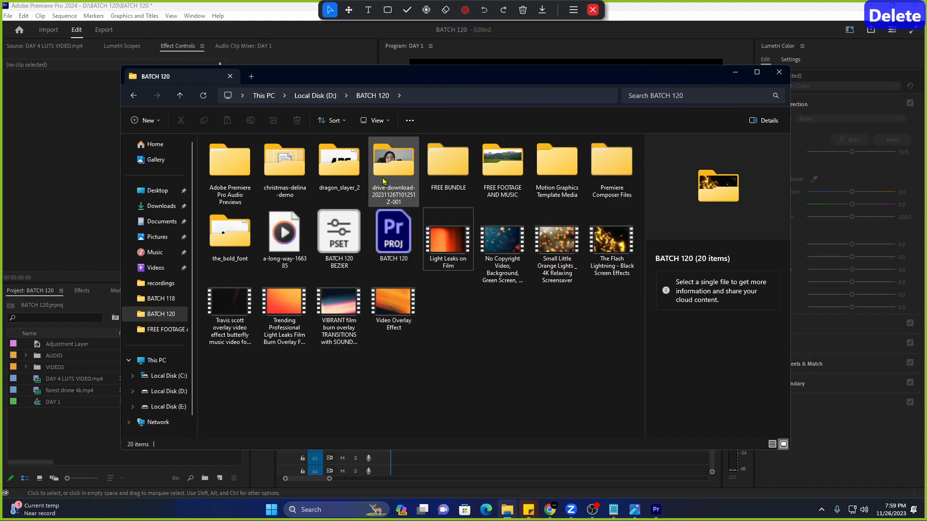
Import DAY 4 MAM ANGEL from the extracted folder into Premiere's Project panel.
double_click(383, 180)
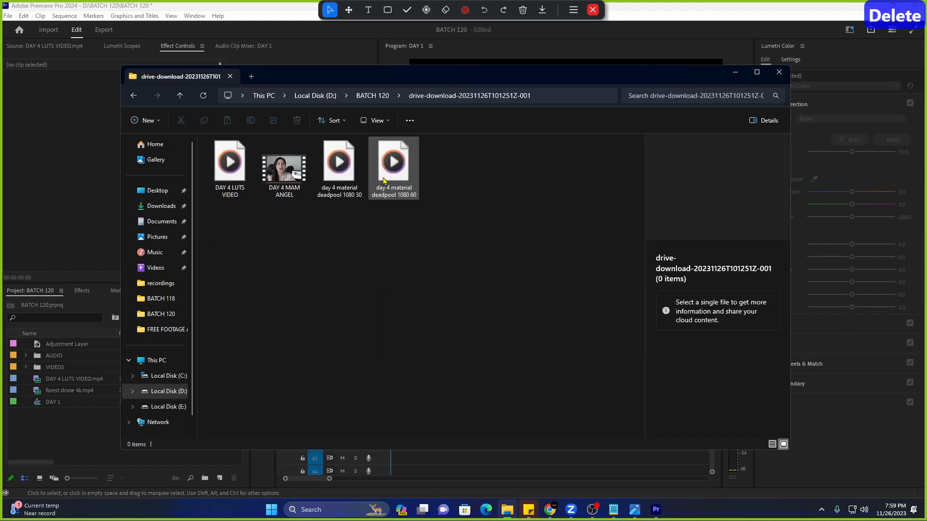
click(289, 185)
drag(289, 185, 59, 435)
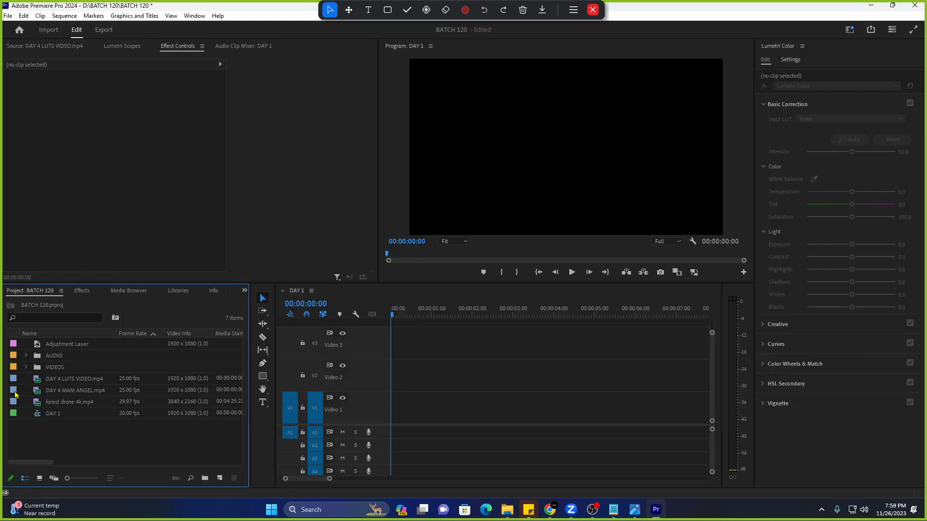
Preview DAY 4 MAM ANGEL.mp4 in the Source Monitor and place it on V1/A1 of DAY 1.
double_click(15, 393)
key(space)
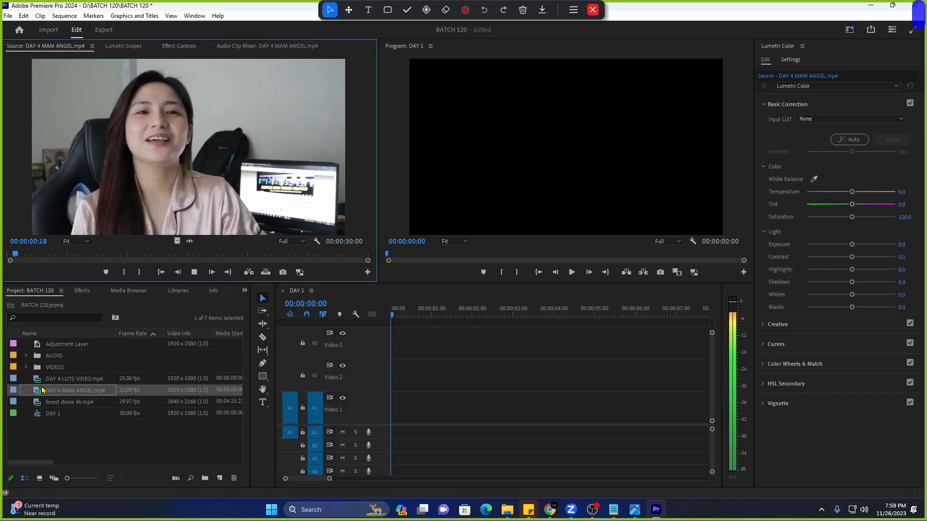
key(space)
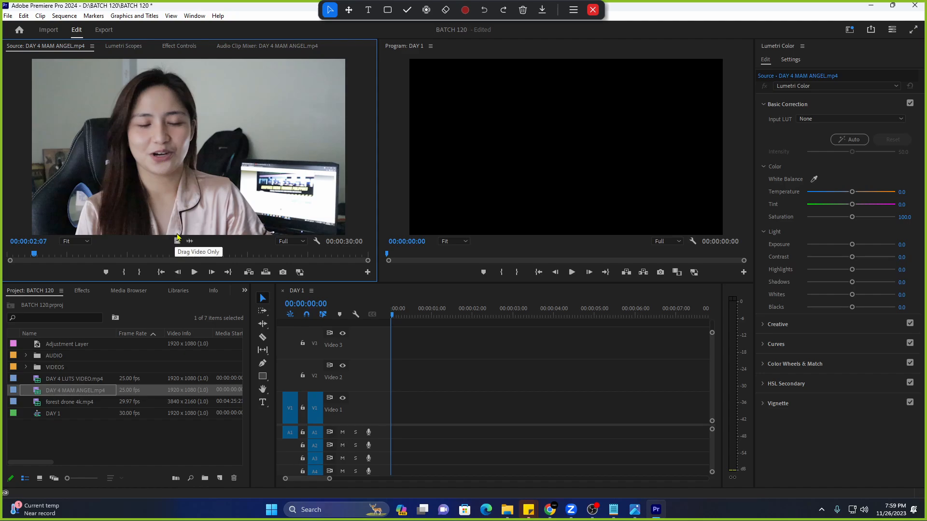
drag(172, 241, 384, 422)
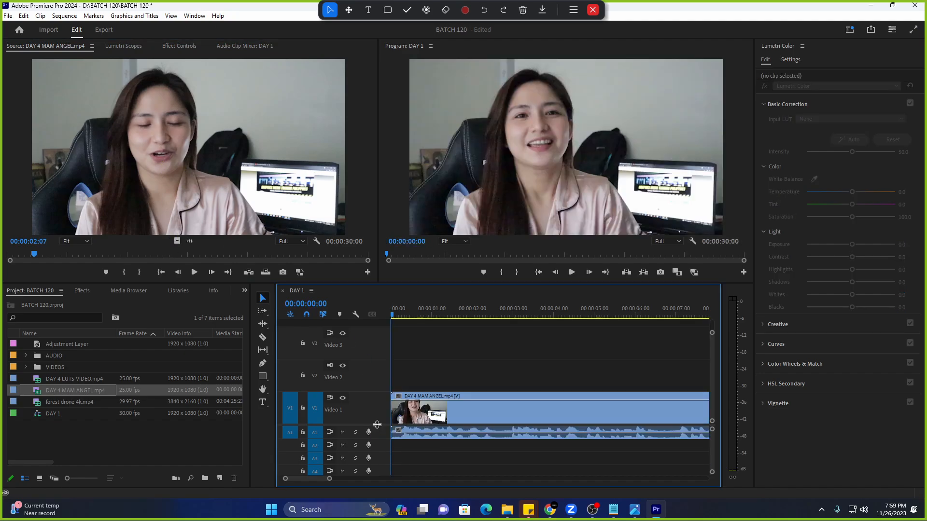
scroll(365, 381, down, 1)
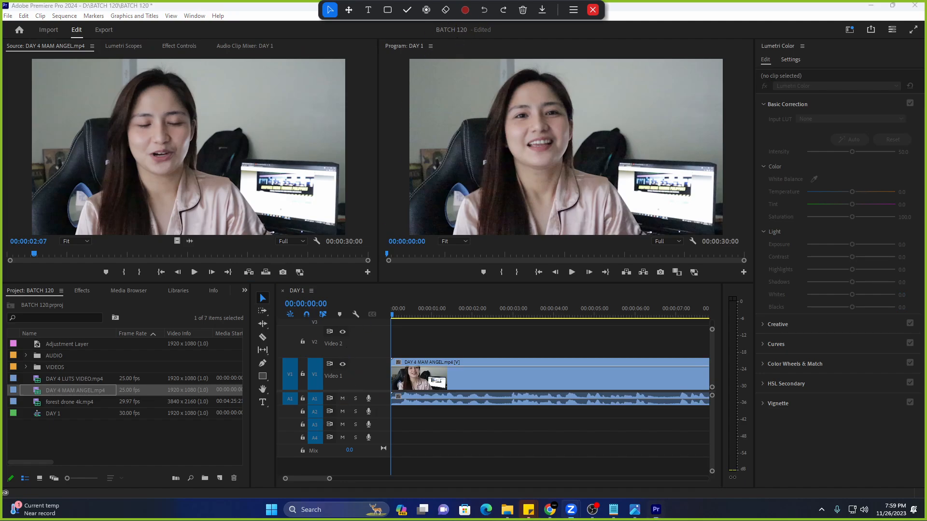
click(427, 10)
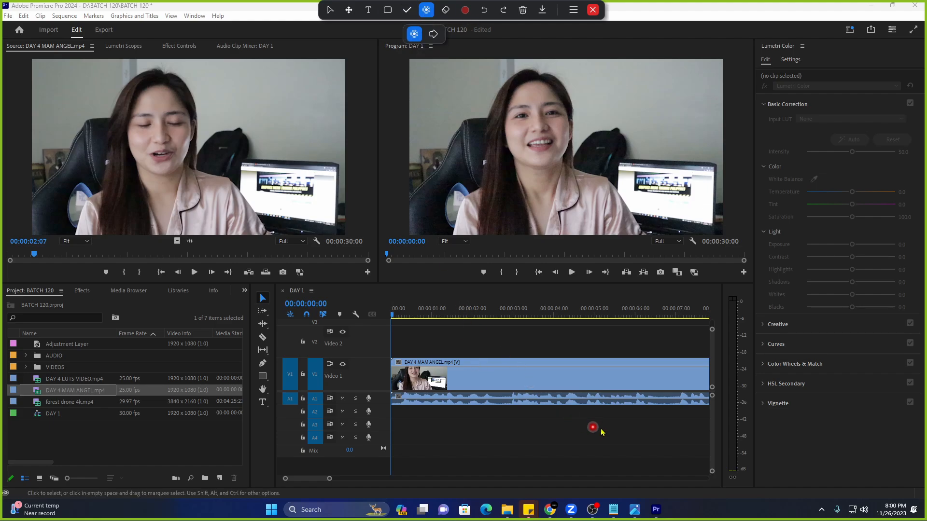
click(811, 440)
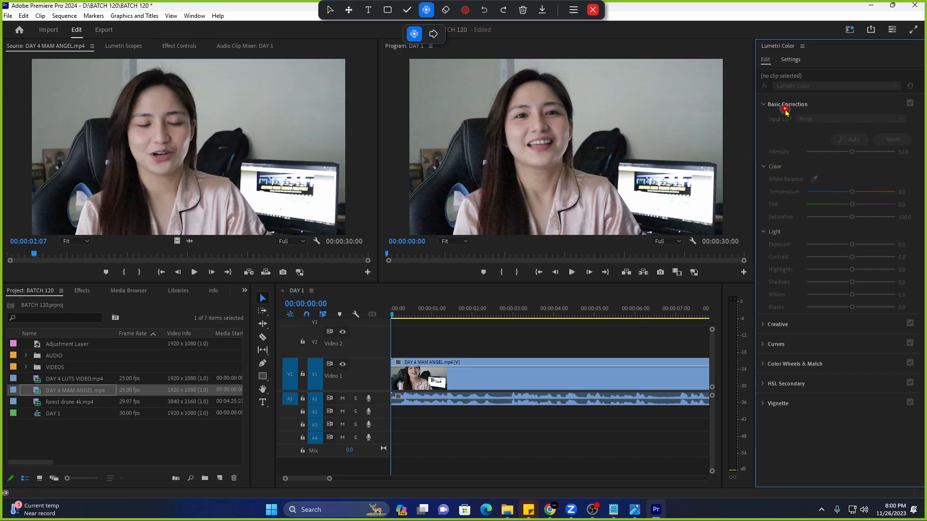
Stay in the Editing workspace and mute audio track A1.
click(850, 29)
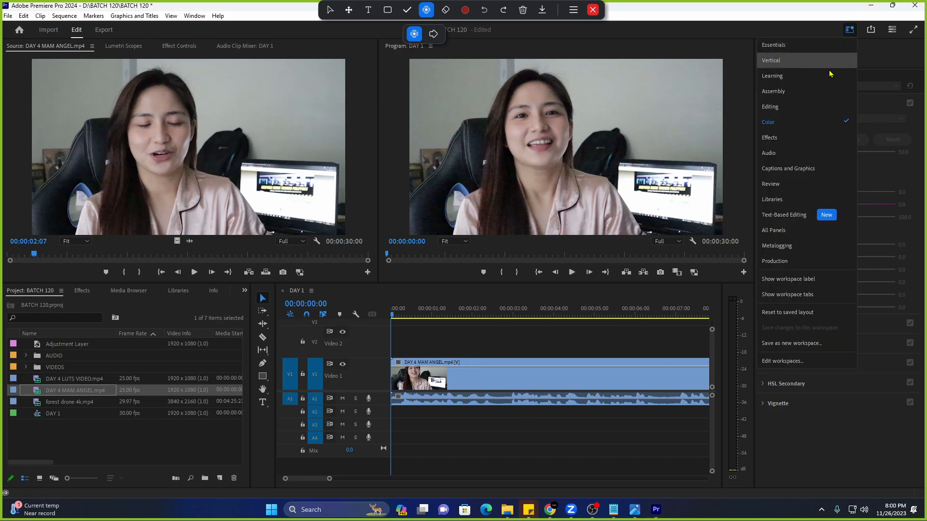
click(792, 108)
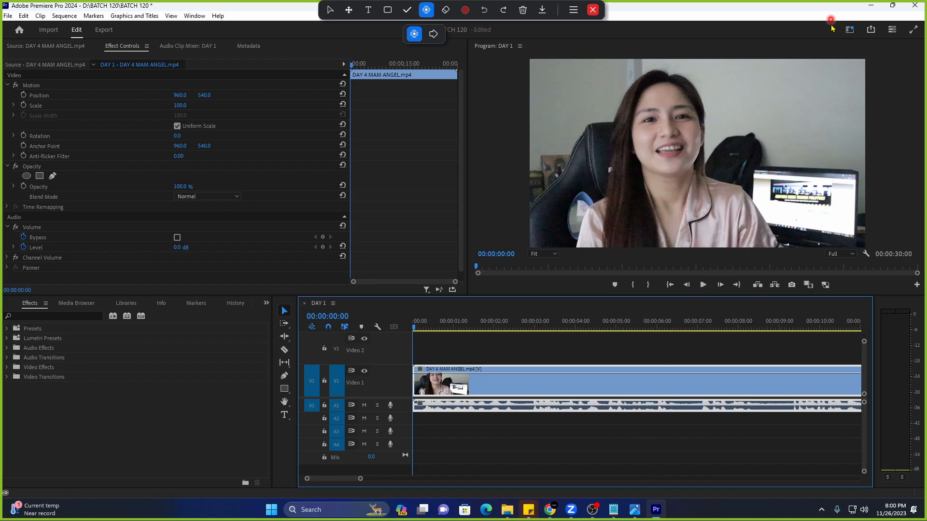
click(846, 35)
click(845, 35)
click(772, 108)
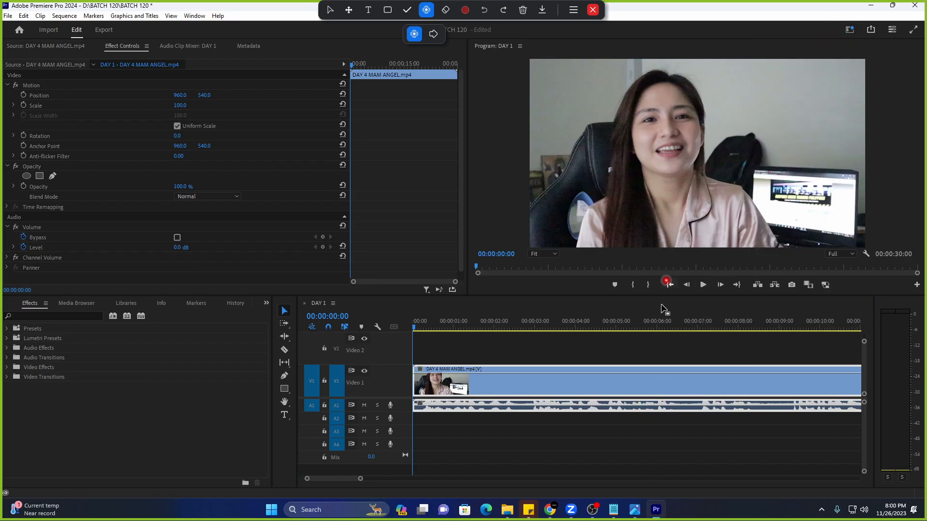
click(366, 408)
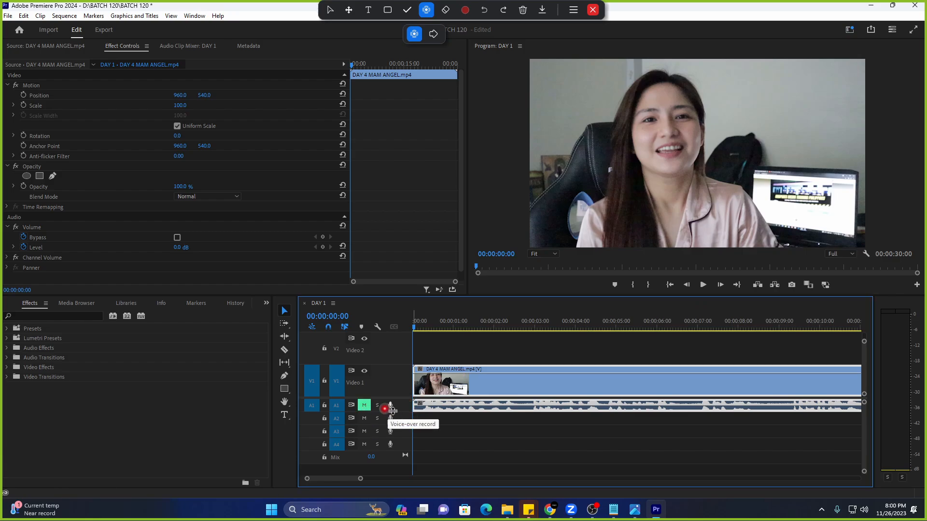
Play the sequence and position the playhead at 00:00:15:00.
key(space)
key(space)
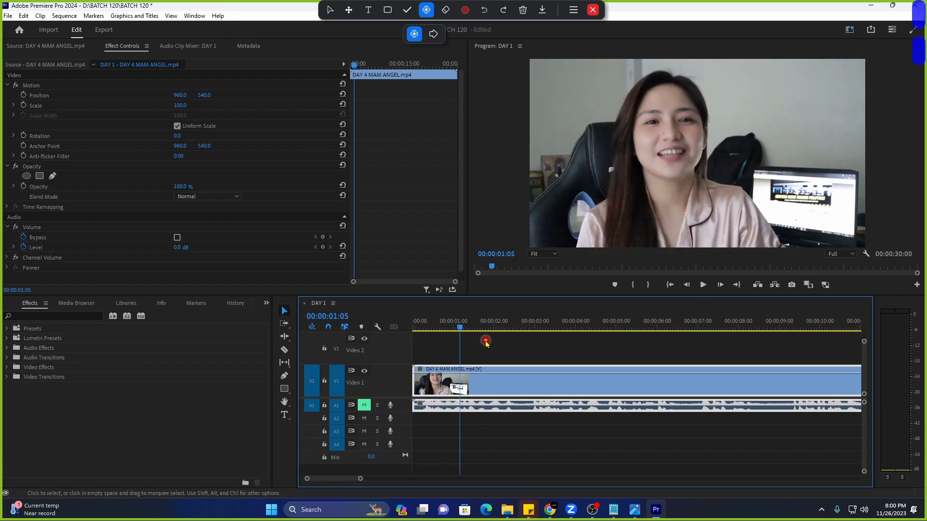
drag(359, 479, 415, 480)
click(654, 321)
click(589, 326)
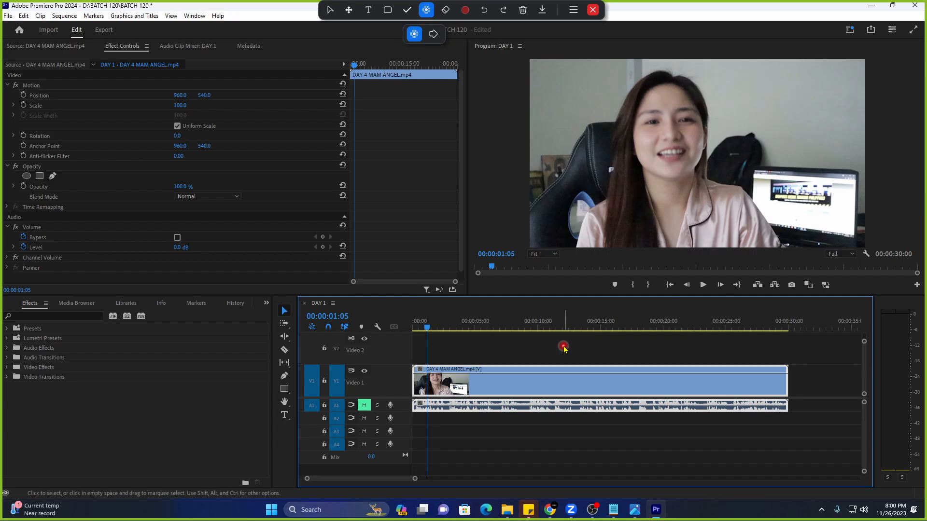
click(599, 328)
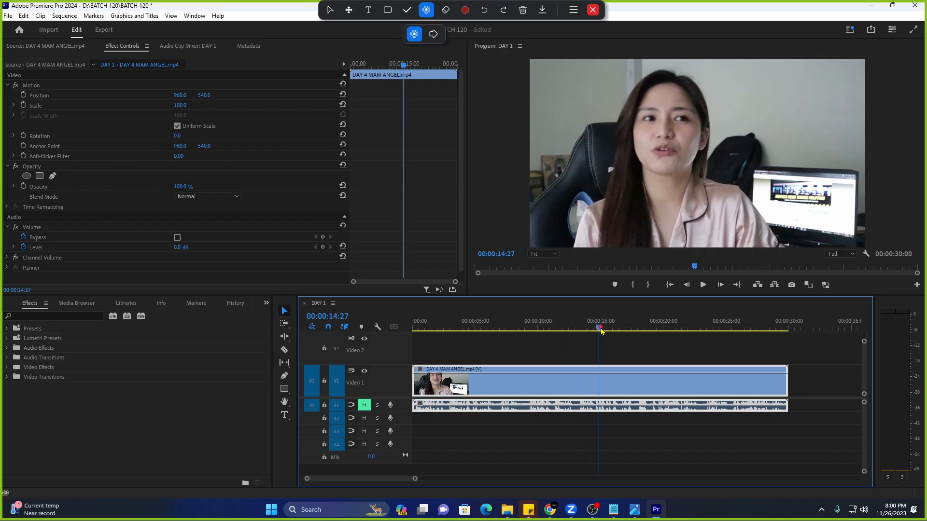
drag(791, 332, 602, 355)
key(Left)
key(Left)
Razor-cut the interview clip at 00:00:15:00 and delete everything after the cut.
key(c)
click(601, 382)
key(v)
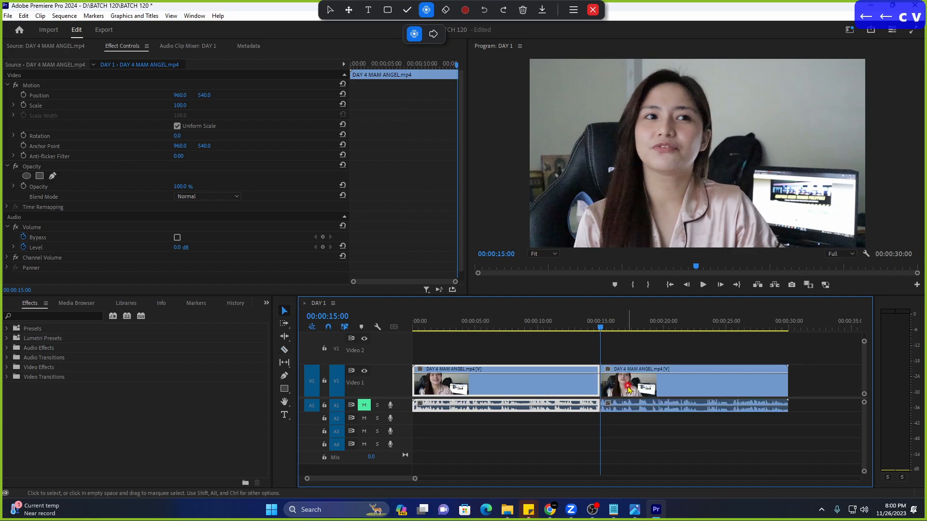
click(629, 389)
key(Delete)
key(Home)
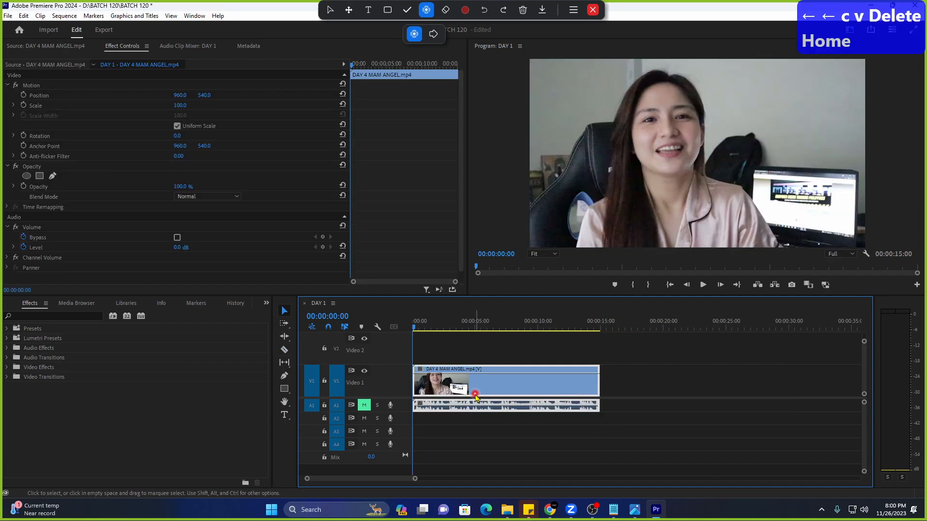
Play back the trimmed 15-second clip and give the video tracks more room.
drag(415, 481, 383, 479)
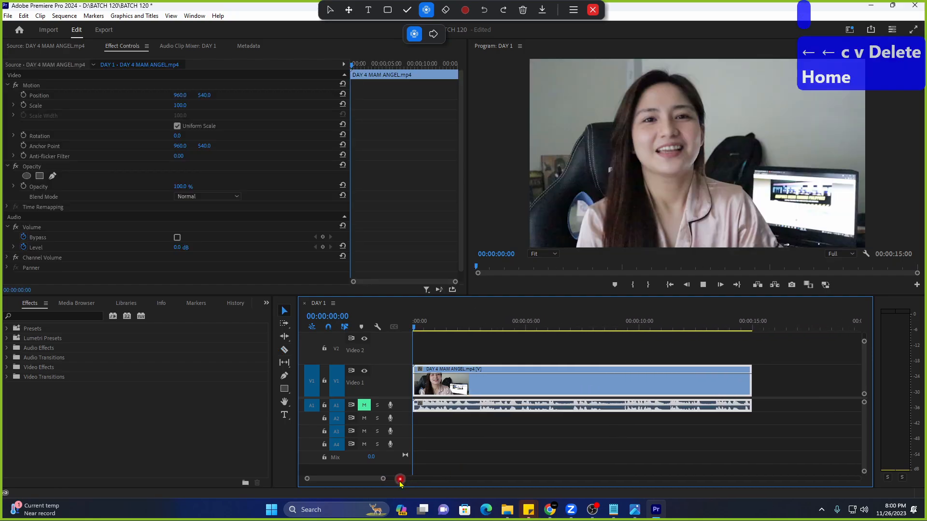
key(space)
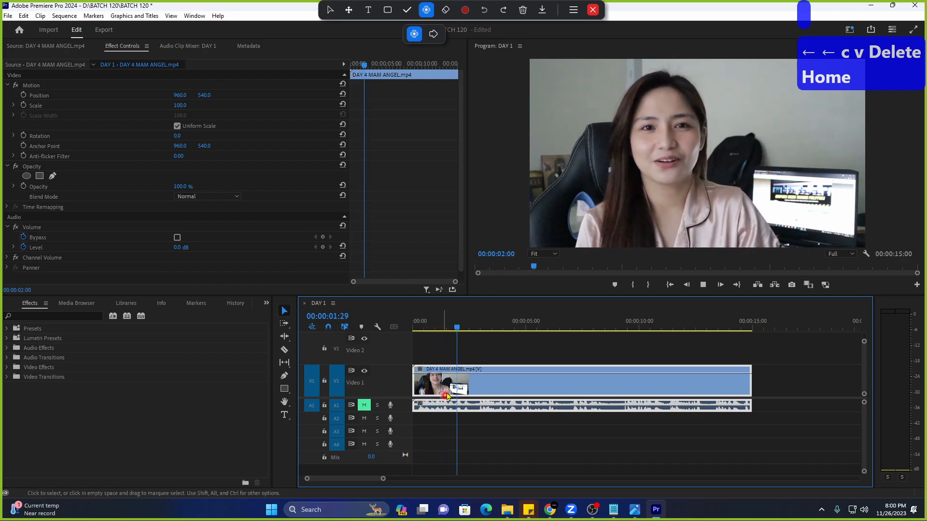
key(space)
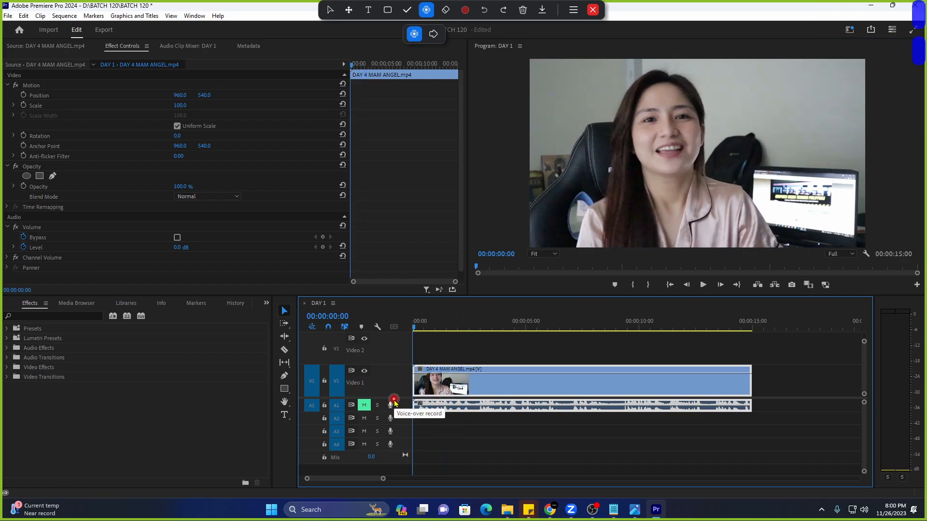
drag(395, 399, 395, 424)
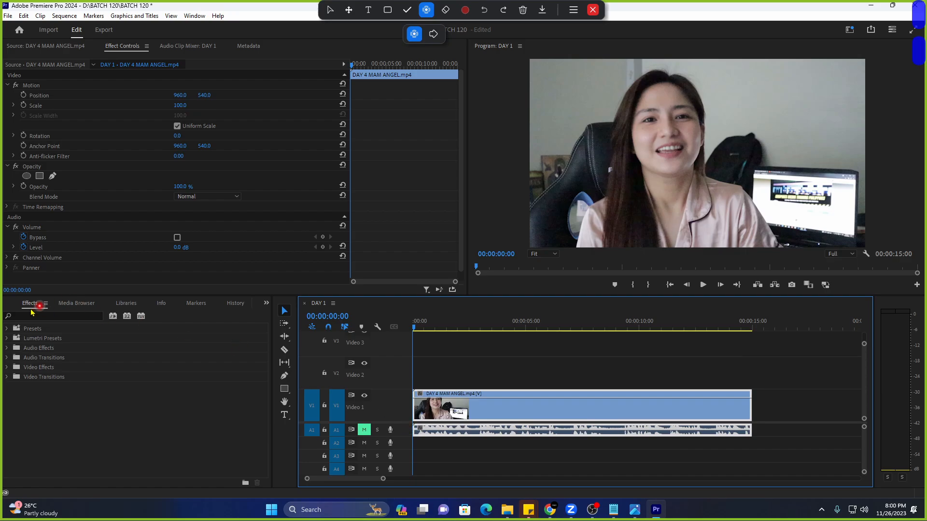
click(10, 306)
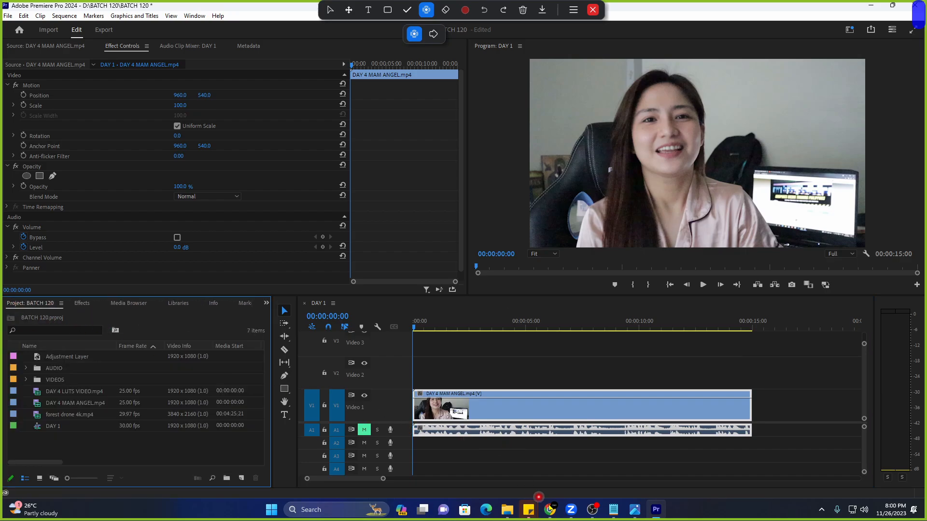
Replace the Notepad note's text with 'crop'.
mouse_move(614, 515)
click(502, 464)
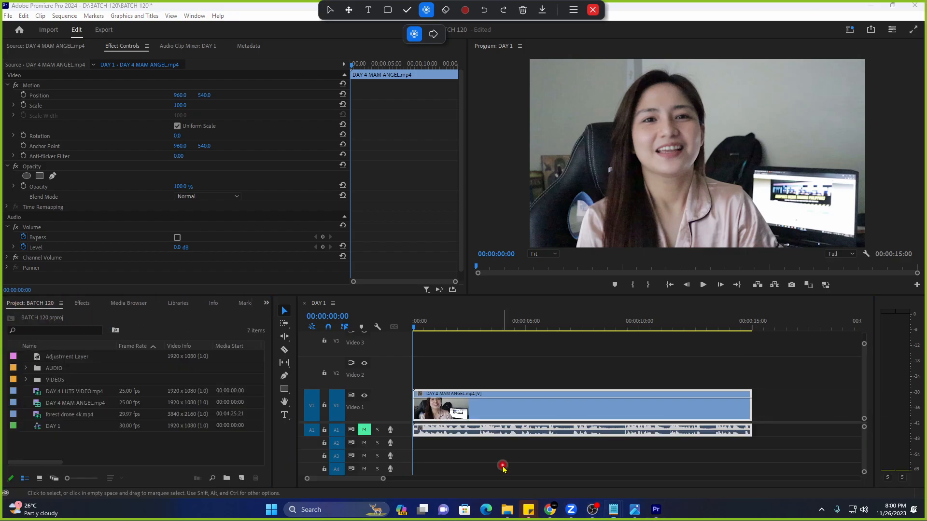
key(ctrl+a)
text(crop)
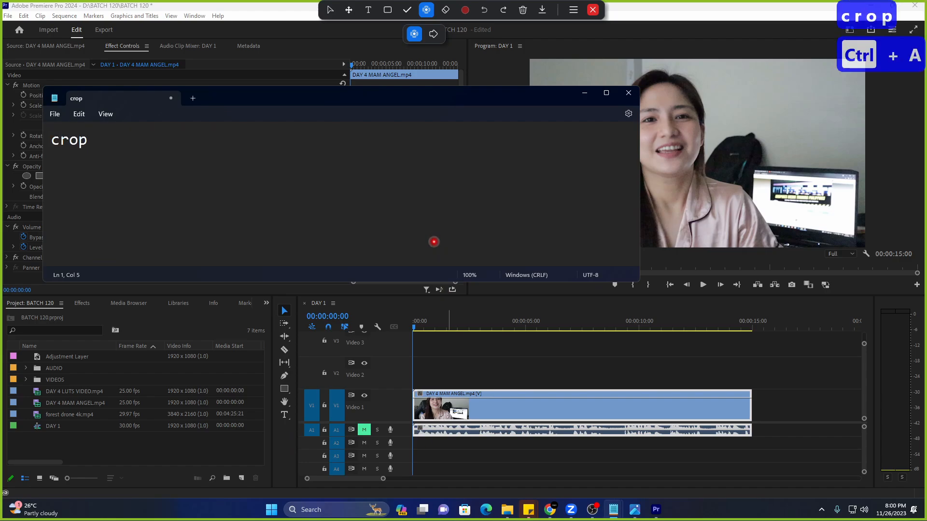
Rewrite the note to read 'gaussian blur' and select that line.
key(ctrl+a)
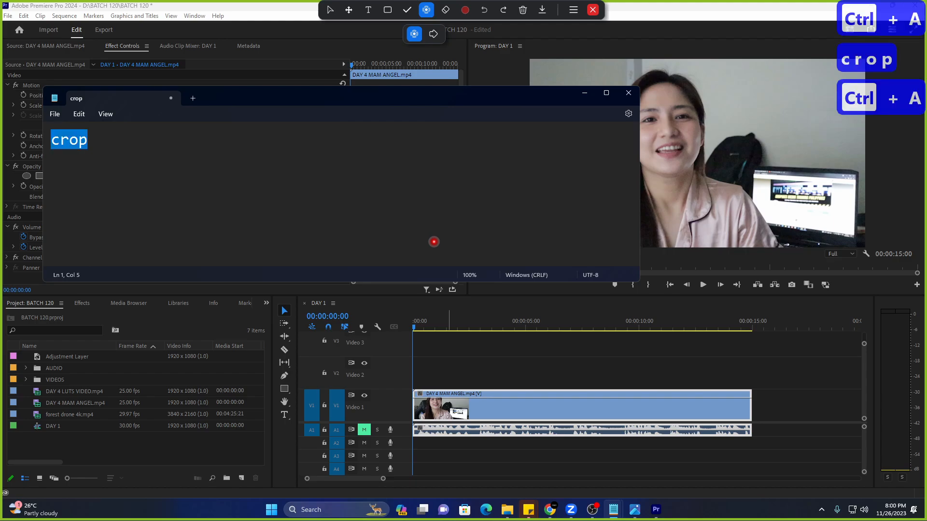
key(Return)
text(ga)
key(BackSpace)
key(BackSpace)
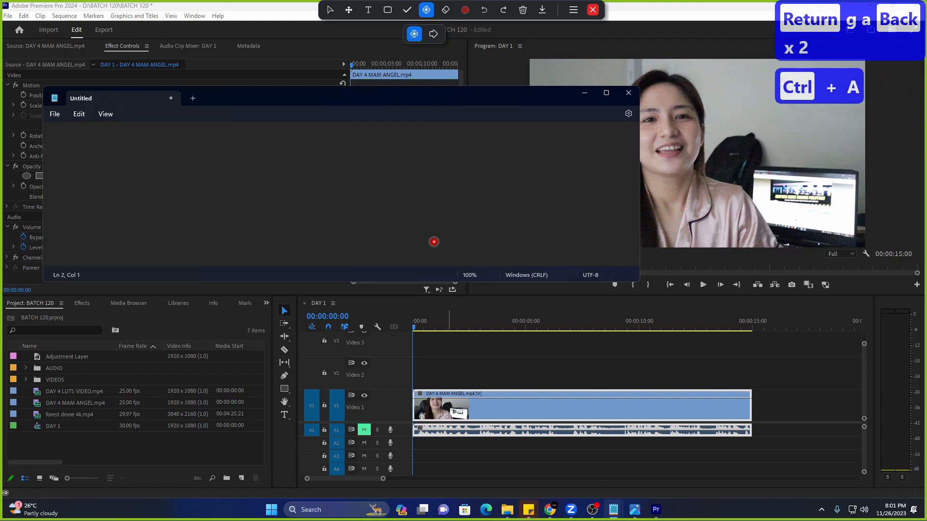
text(gasu)
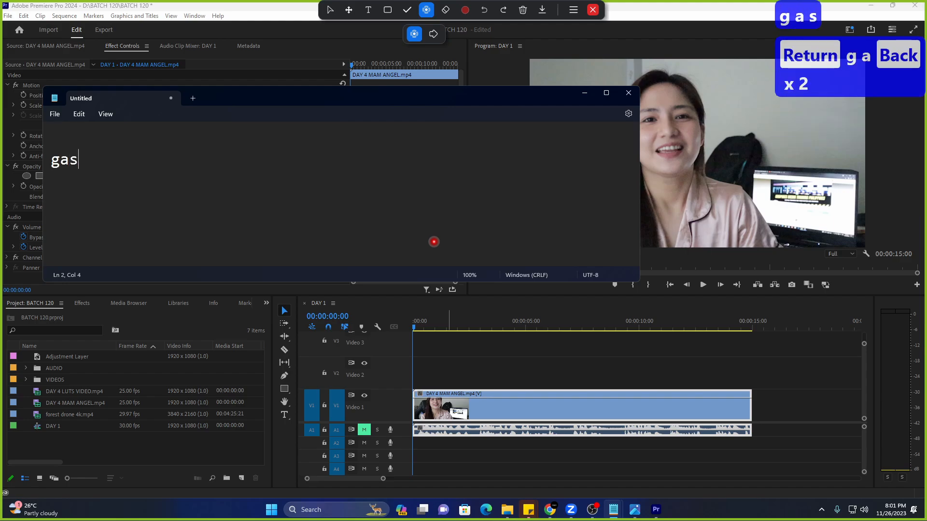
key(BackSpace)
key(BackSpace)
text(ussian blur)
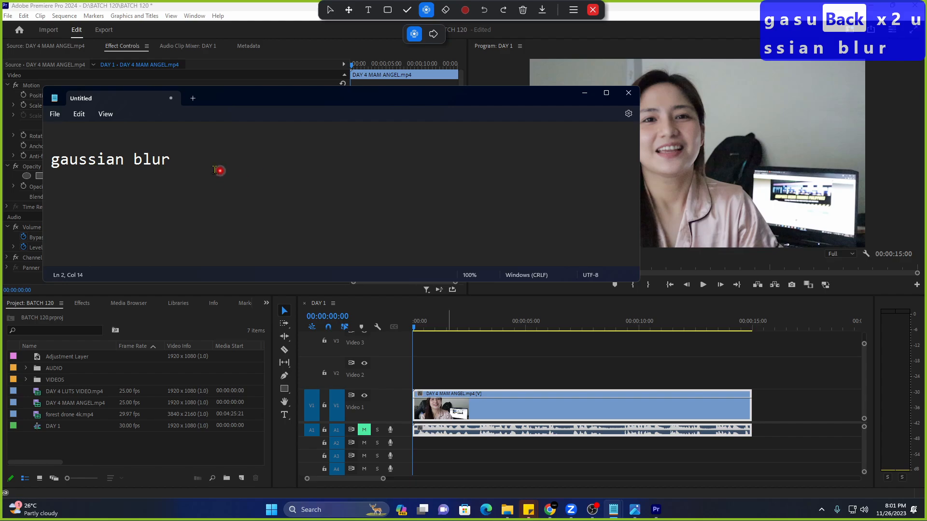
drag(219, 165, 48, 181)
Search Effects for 'gaussian' and drag Gaussian Blur onto the V1 interview clip.
click(583, 93)
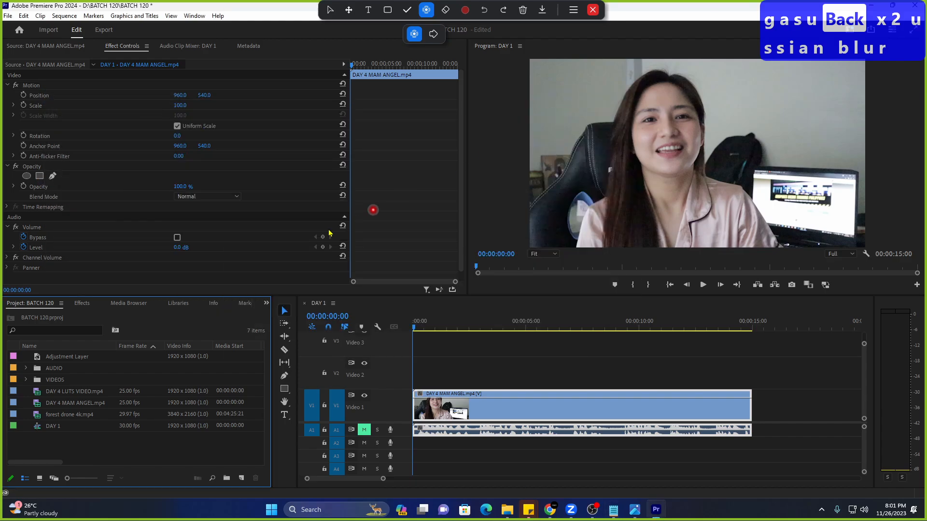
click(82, 304)
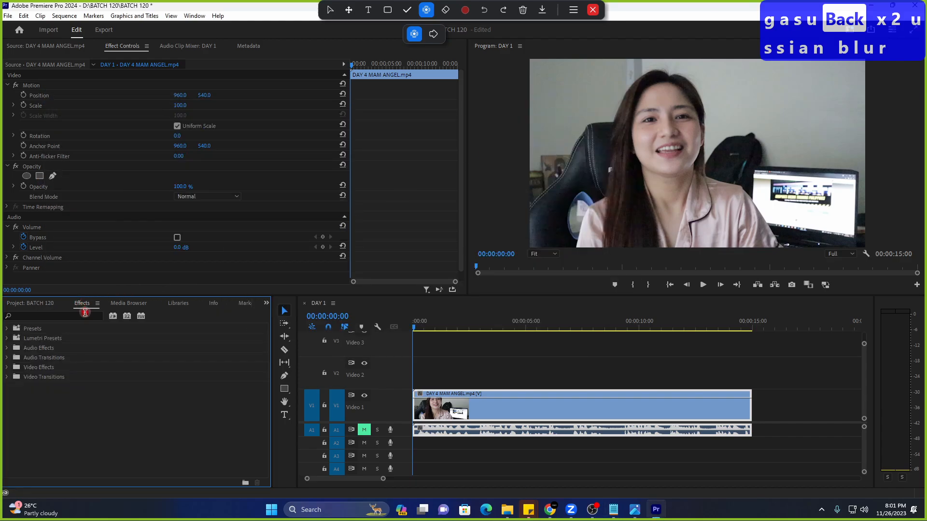
text(gaussian)
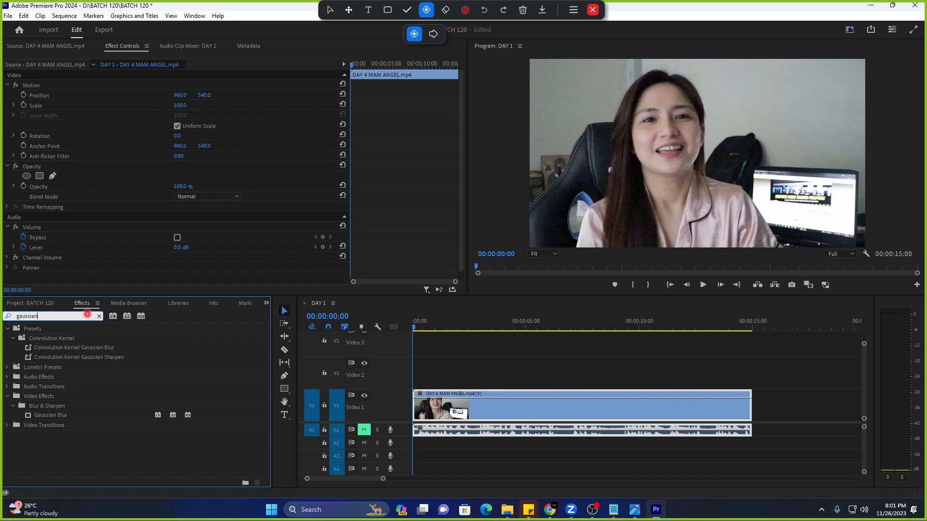
click(82, 417)
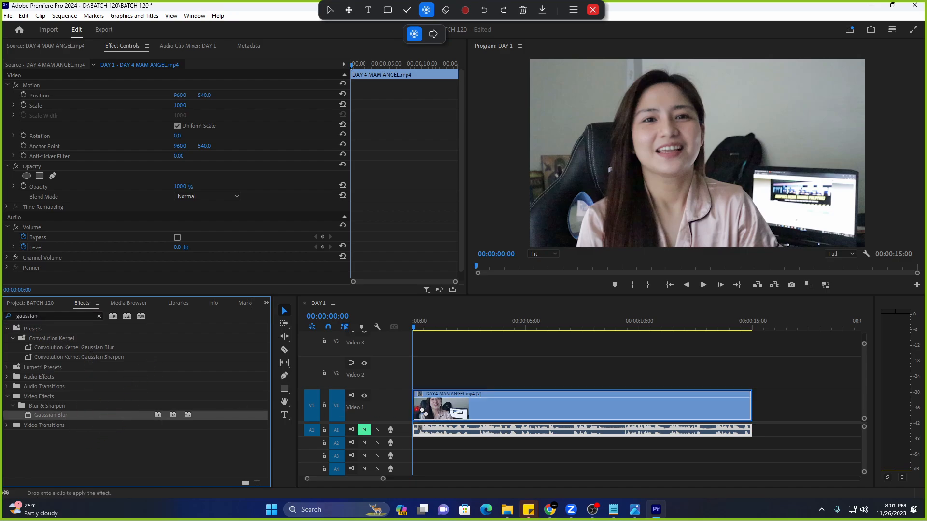
drag(121, 421, 305, 264)
drag(91, 86, 48, 224)
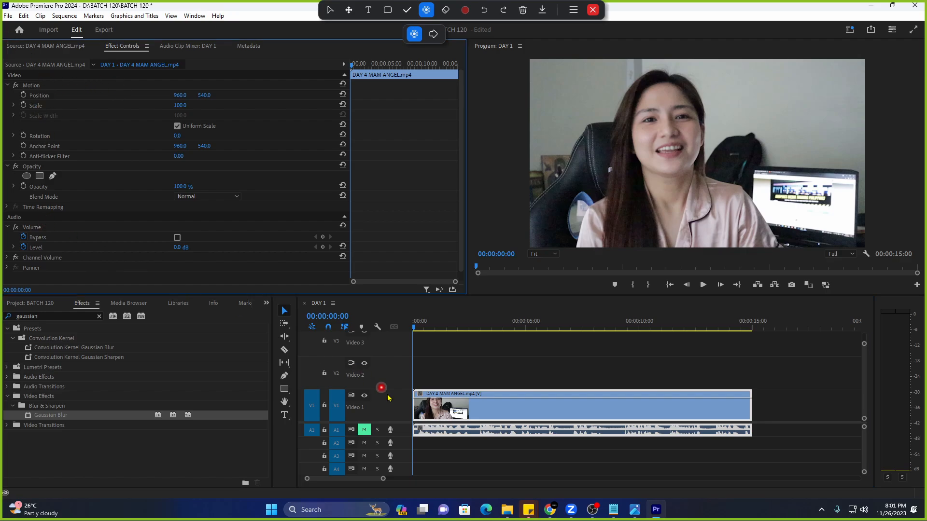
click(443, 448)
click(455, 430)
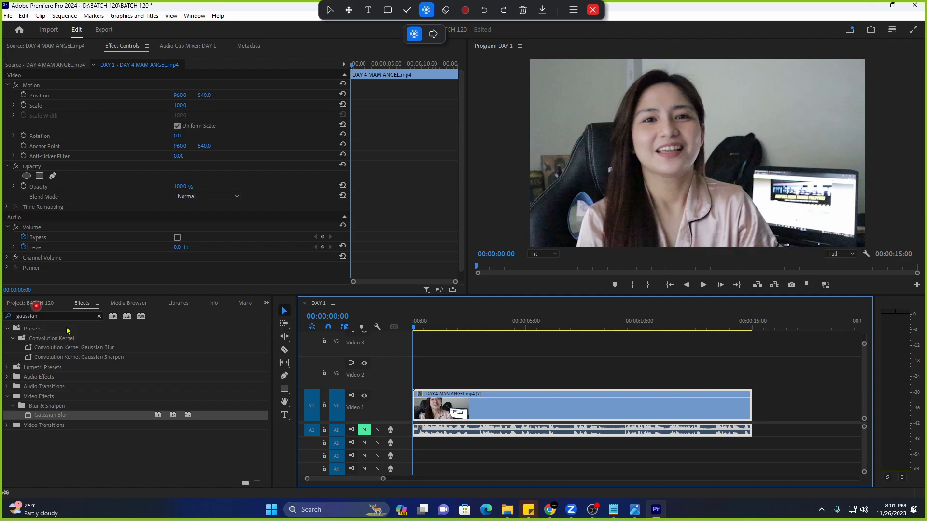
drag(63, 415, 453, 411)
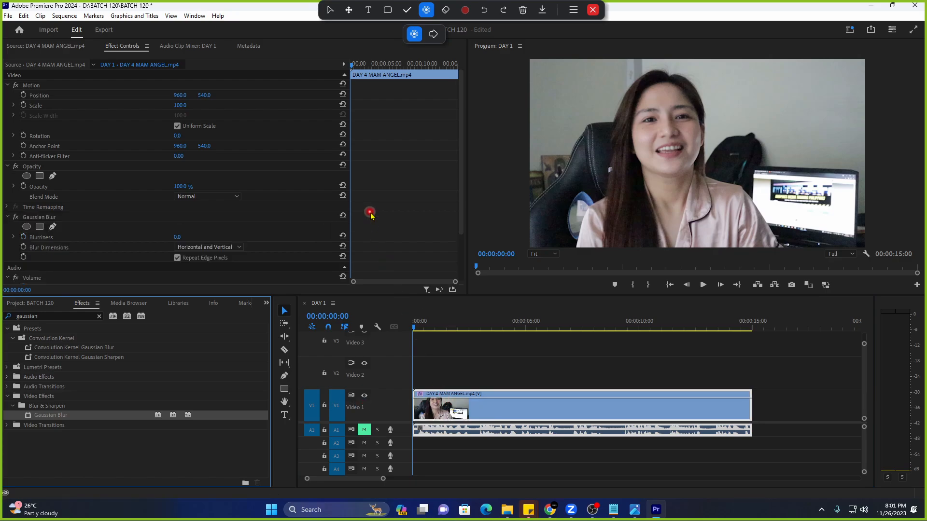
scroll(372, 215, down, 2)
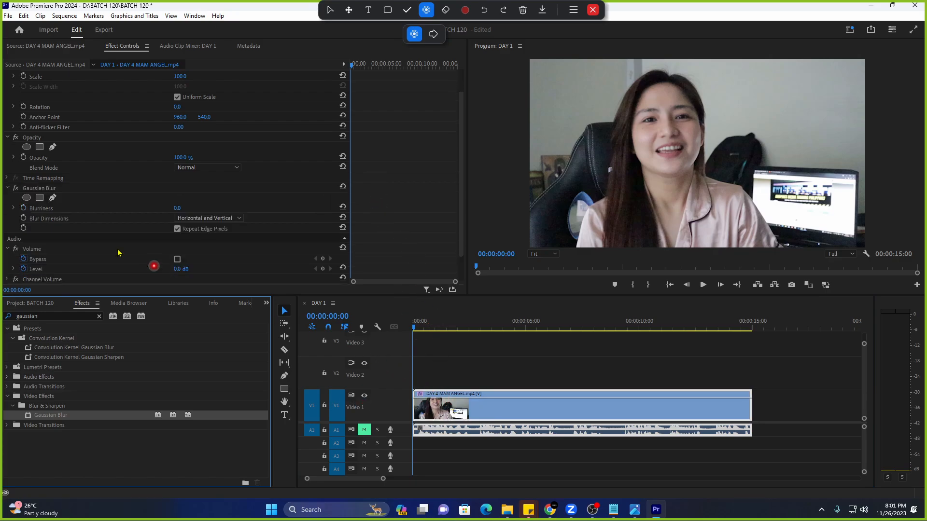
click(70, 188)
click(473, 410)
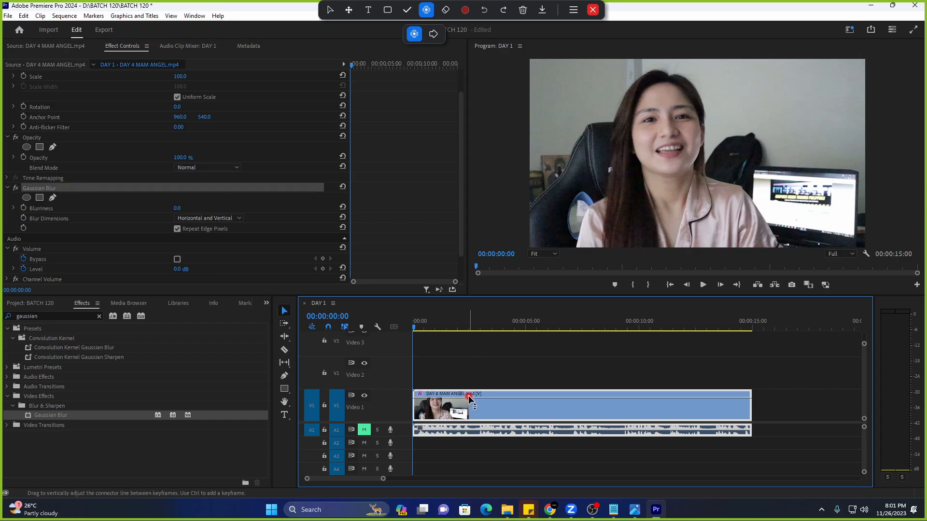
click(63, 209)
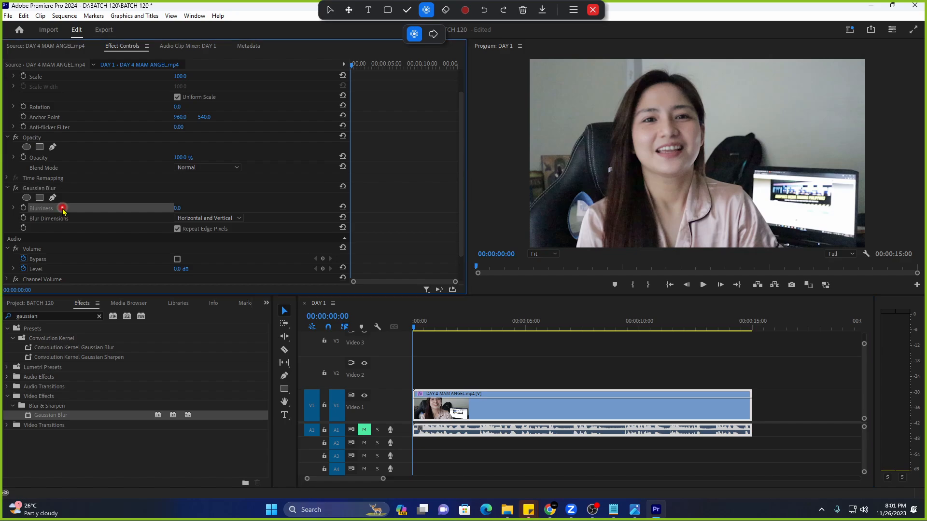
click(223, 206)
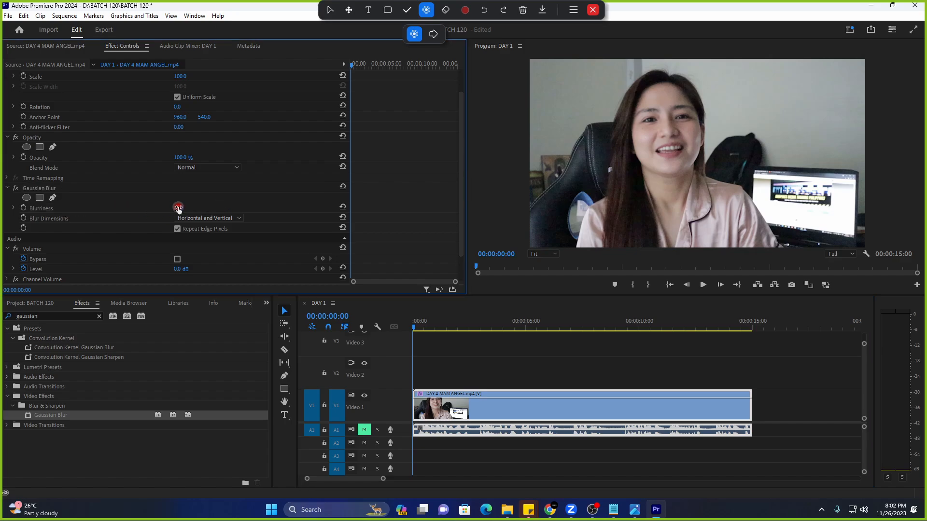
drag(178, 208, 245, 273)
drag(180, 207, 179, 207)
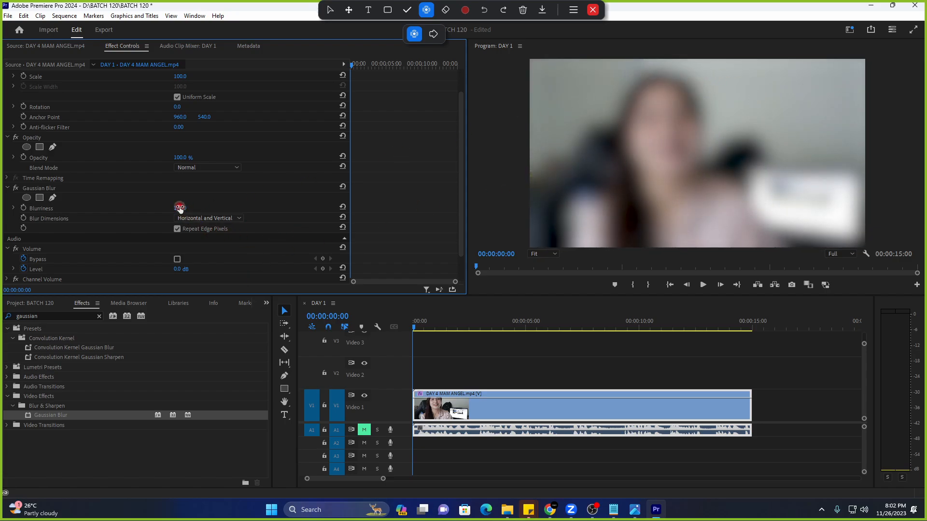
drag(273, 209, 187, 209)
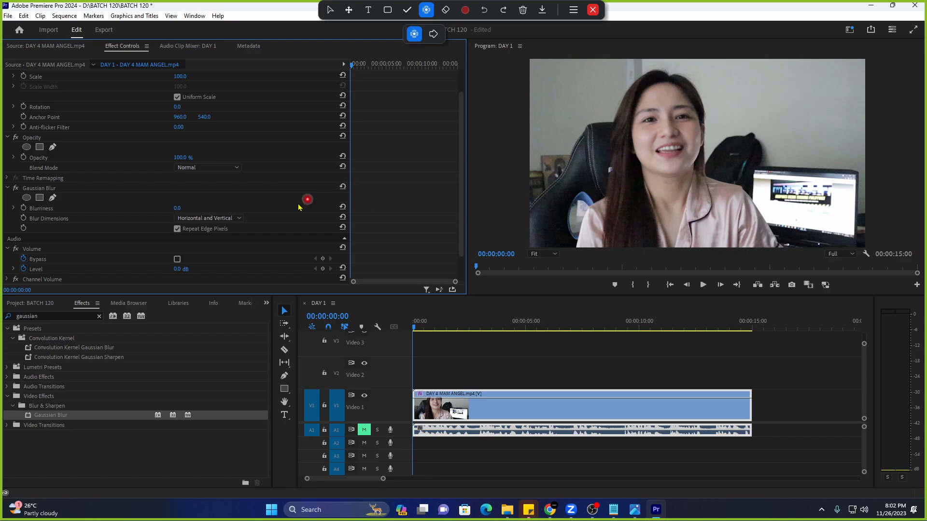
mouse_move(177, 209)
mouse_down()
mouse_move(246, 210)
mouse_move(165, 211)
mouse_up()
Create an ellipse mask on Gaussian Blur and centre it over the woman's face.
click(72, 190)
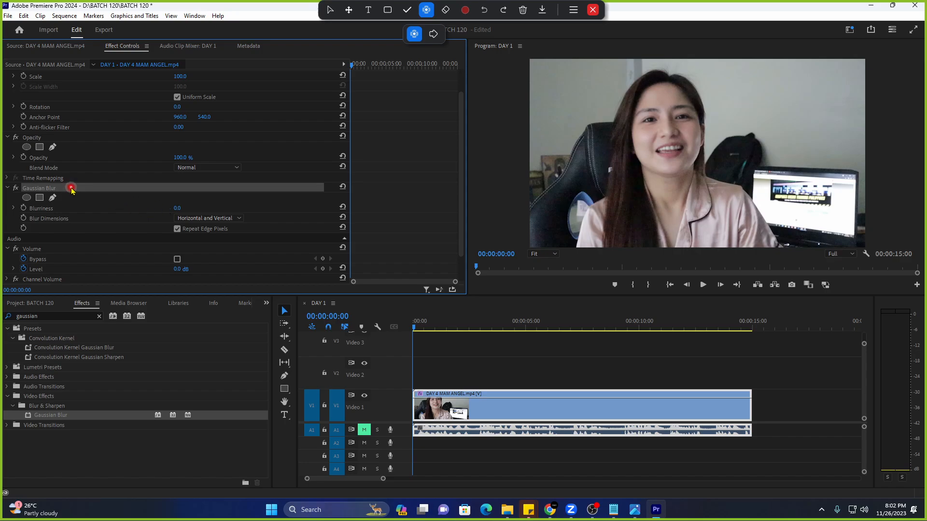
click(12, 204)
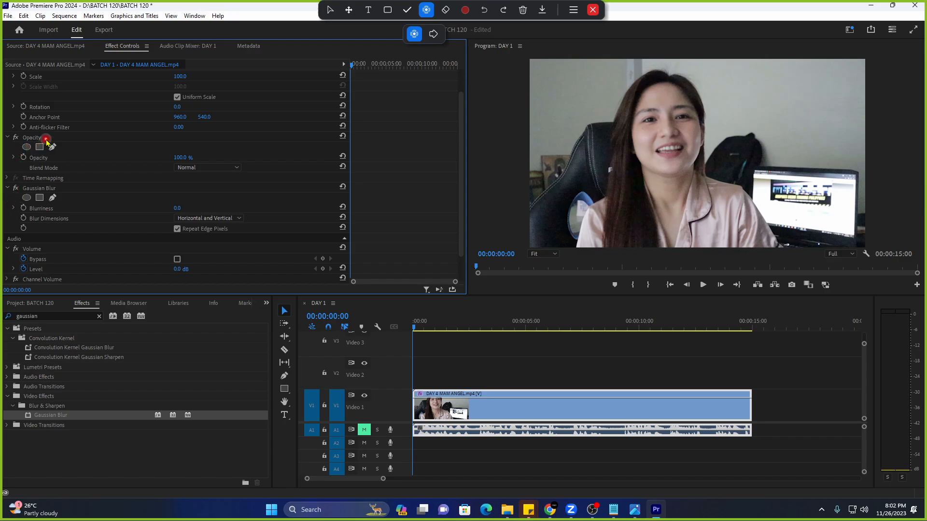
click(27, 147)
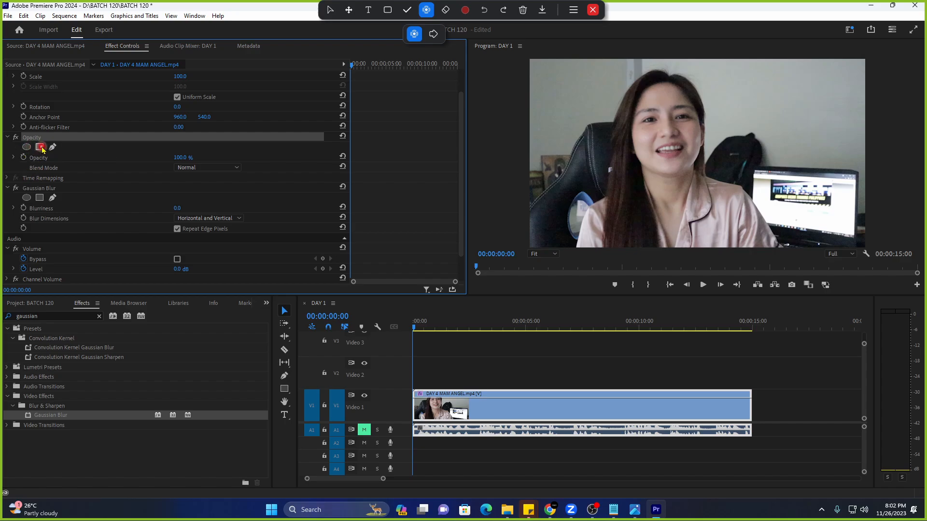
click(43, 188)
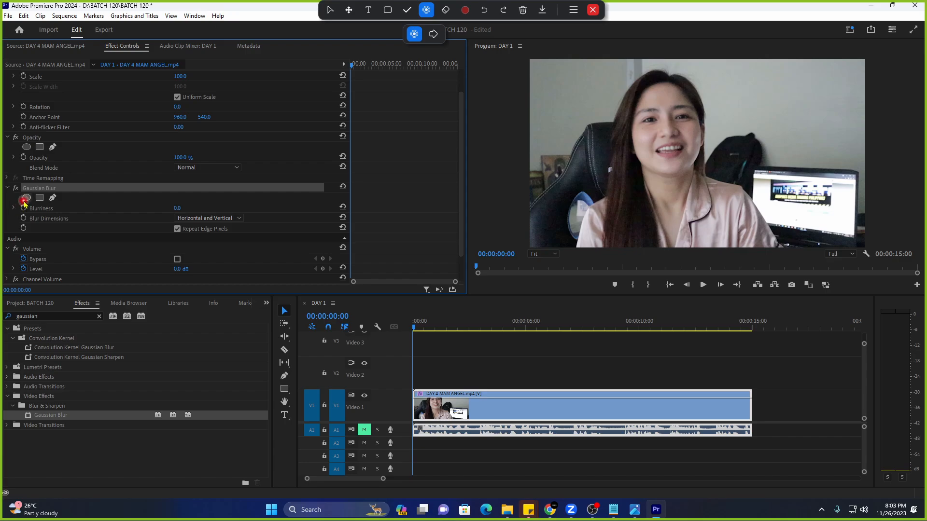
click(27, 198)
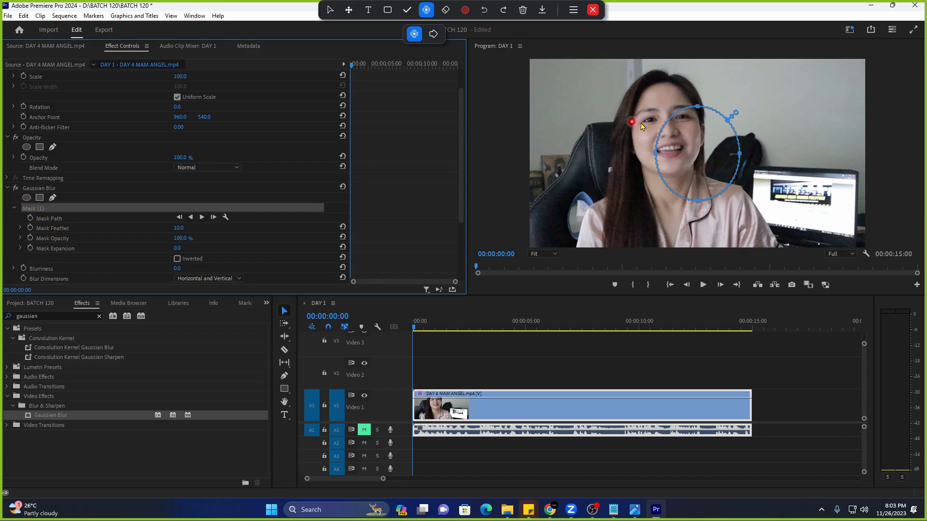
drag(703, 135, 723, 139)
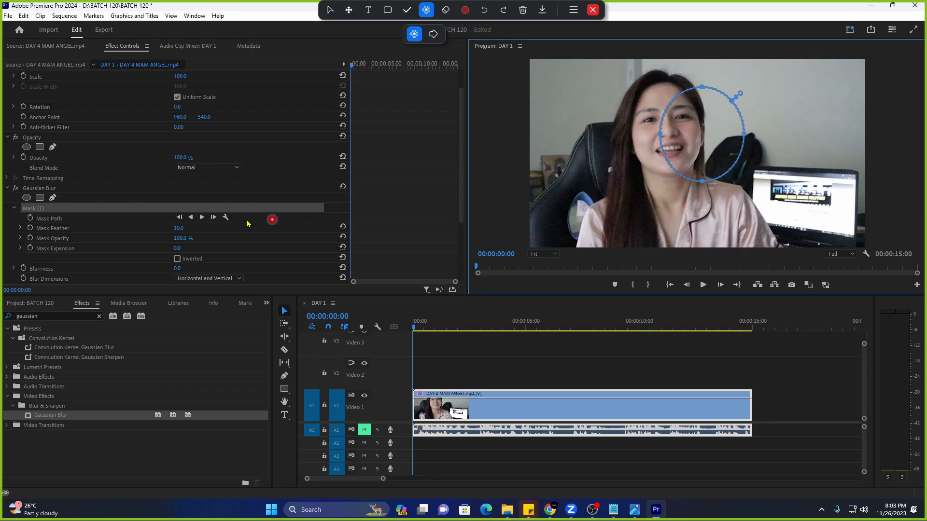
click(135, 208)
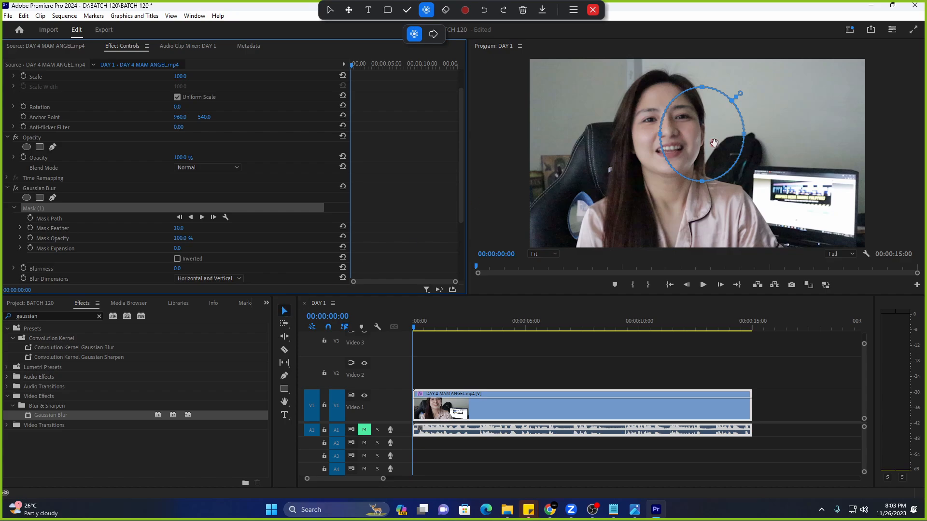
mouse_move(711, 136)
mouse_down()
mouse_move(689, 133)
mouse_move(715, 133)
mouse_up()
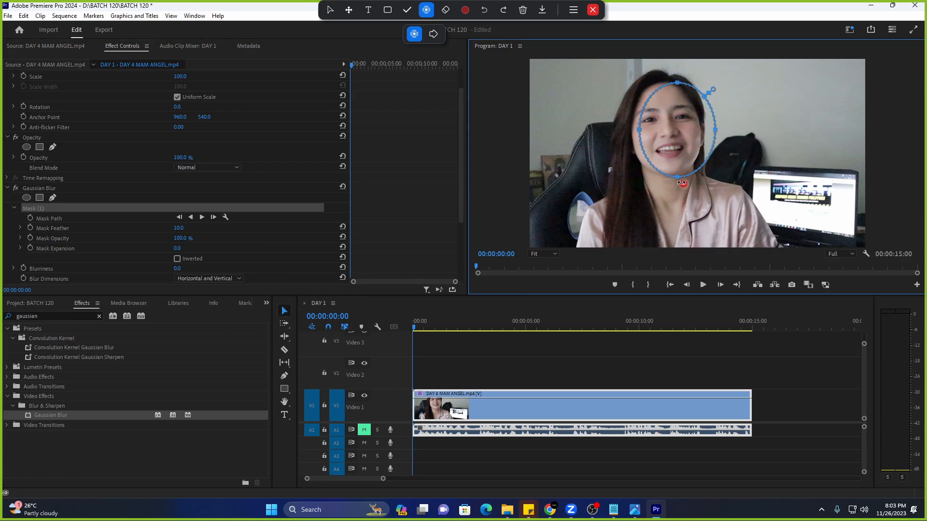
Rotate the ellipse mask and pull its top, sides and chin edge tight to the face.
mouse_move(677, 177)
mouse_down()
mouse_move(679, 193)
mouse_move(681, 174)
mouse_up()
drag(699, 145, 690, 141)
drag(675, 184, 669, 182)
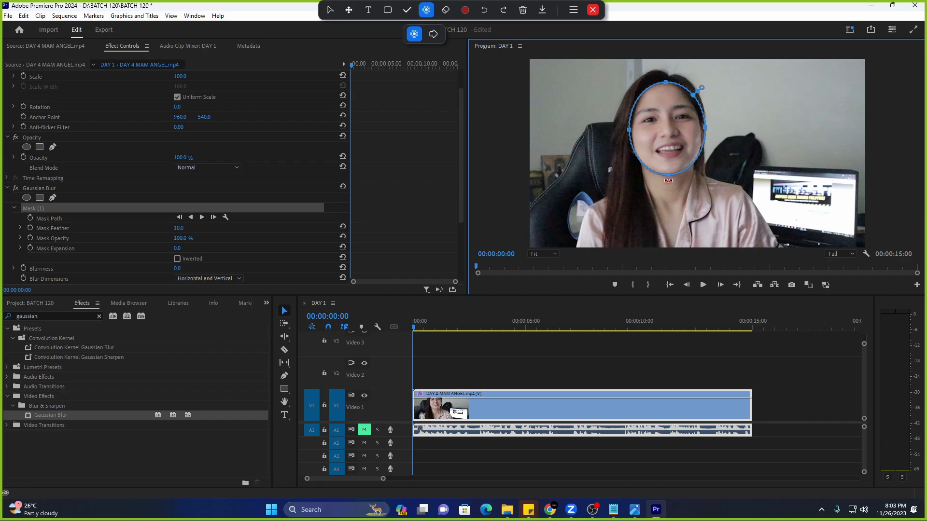
drag(685, 126, 684, 127)
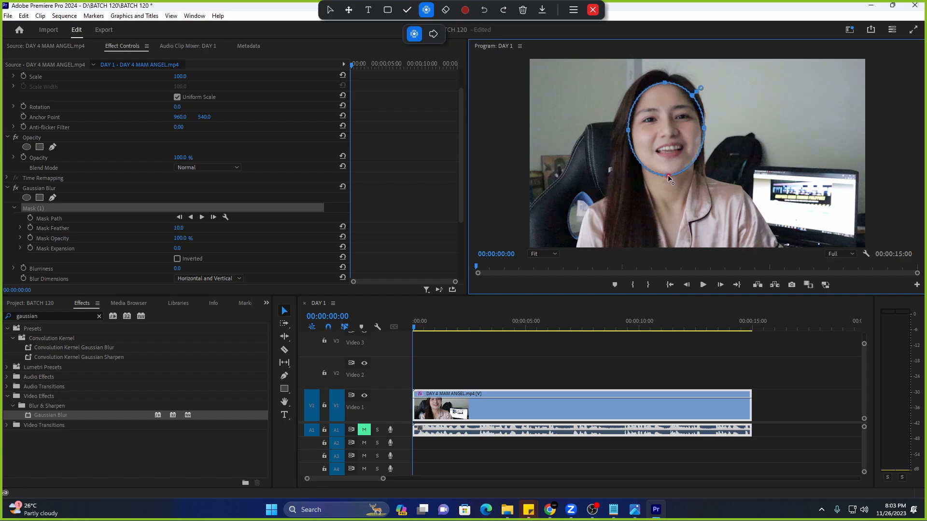
drag(668, 175, 669, 177)
drag(664, 81, 665, 78)
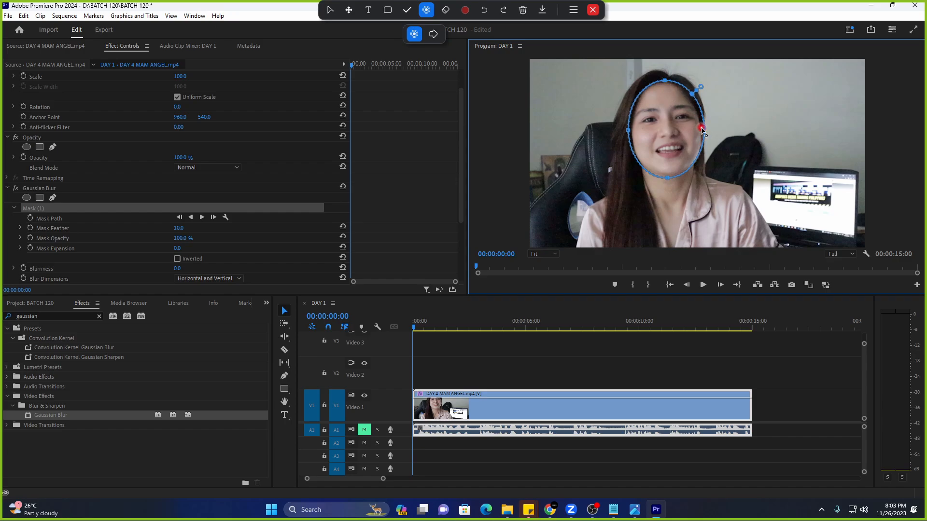
drag(705, 127, 702, 129)
drag(628, 130, 630, 132)
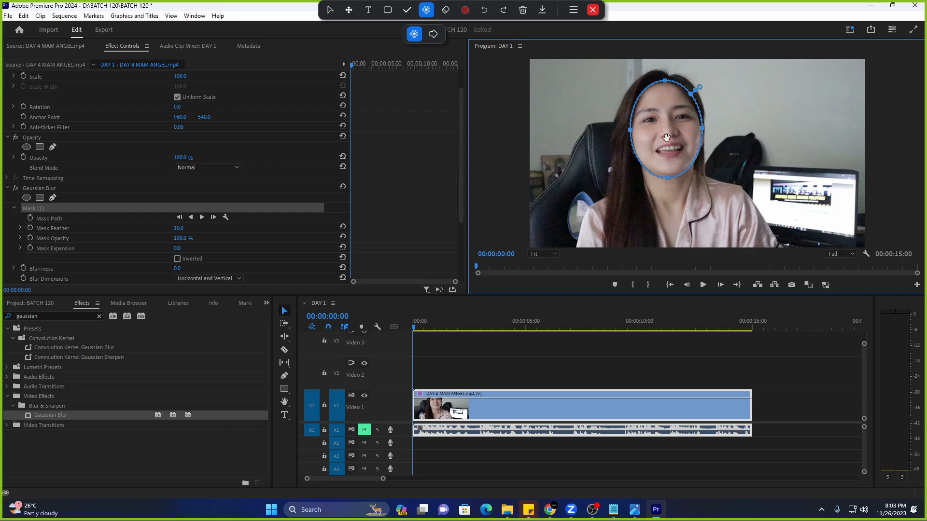
drag(633, 134, 631, 135)
Test Blurriness at about 65, then delete Mask (1) and reset Blurriness to 0.0.
click(87, 207)
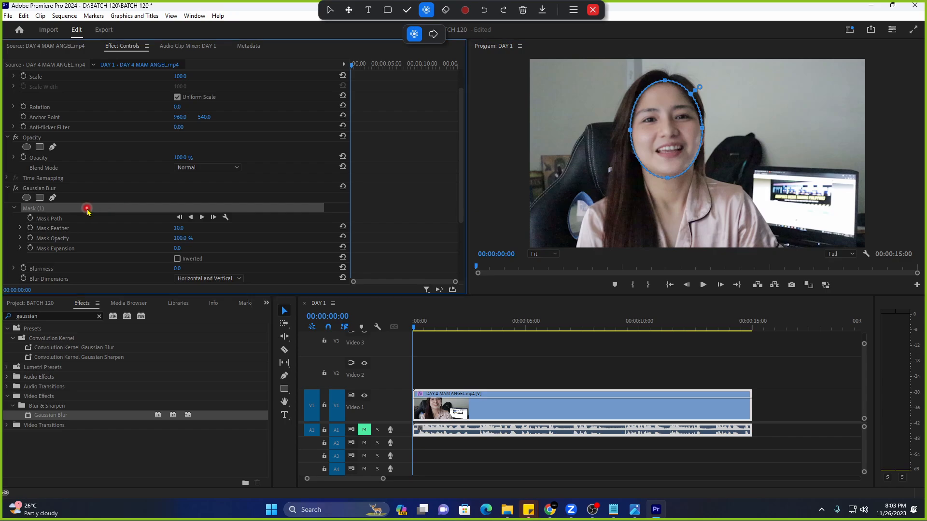
scroll(90, 209, down, 2)
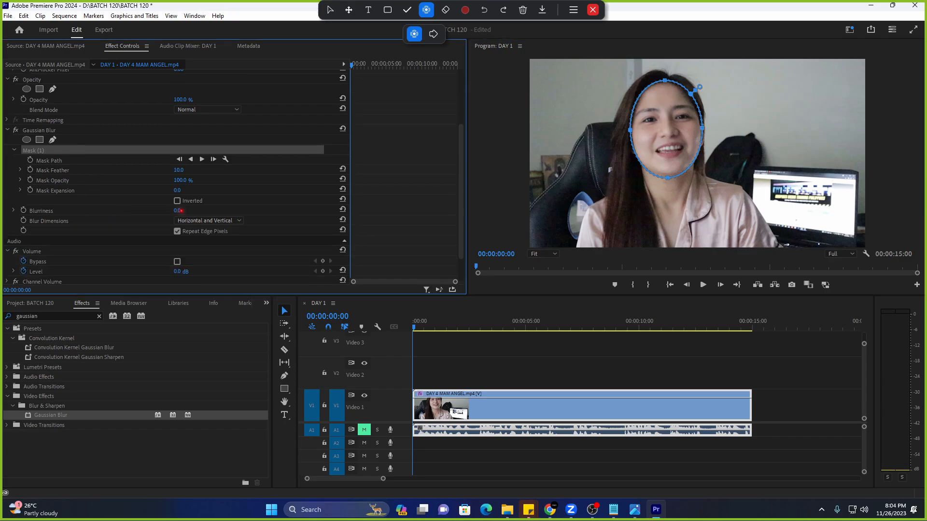
drag(178, 210, 208, 218)
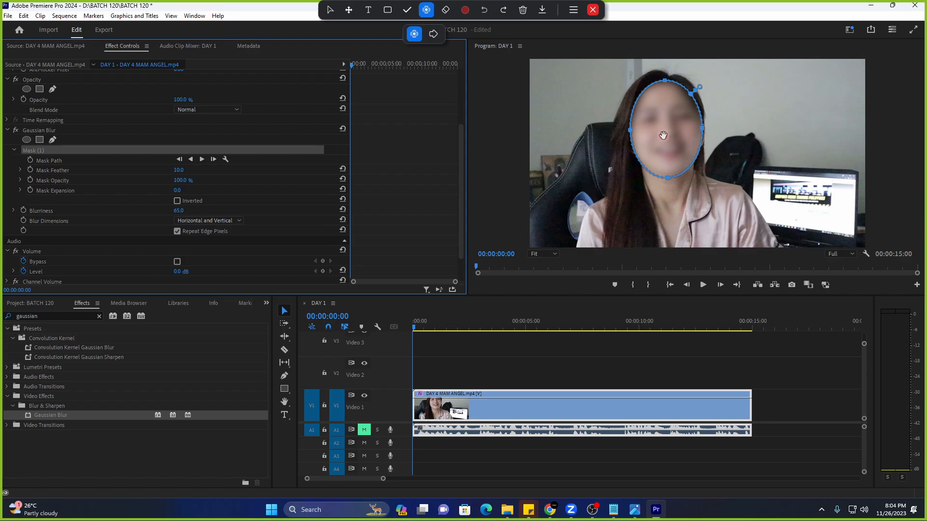
click(80, 199)
click(52, 152)
key(Delete)
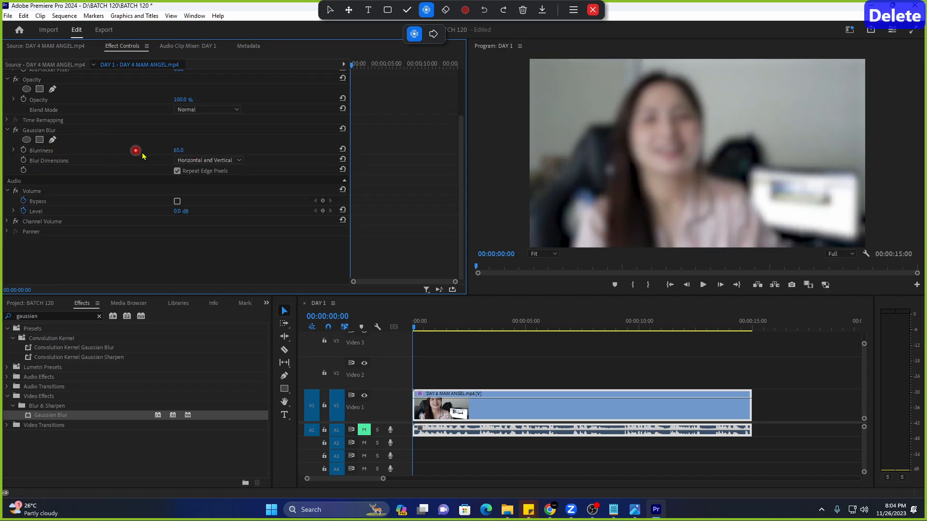
drag(178, 151, 103, 129)
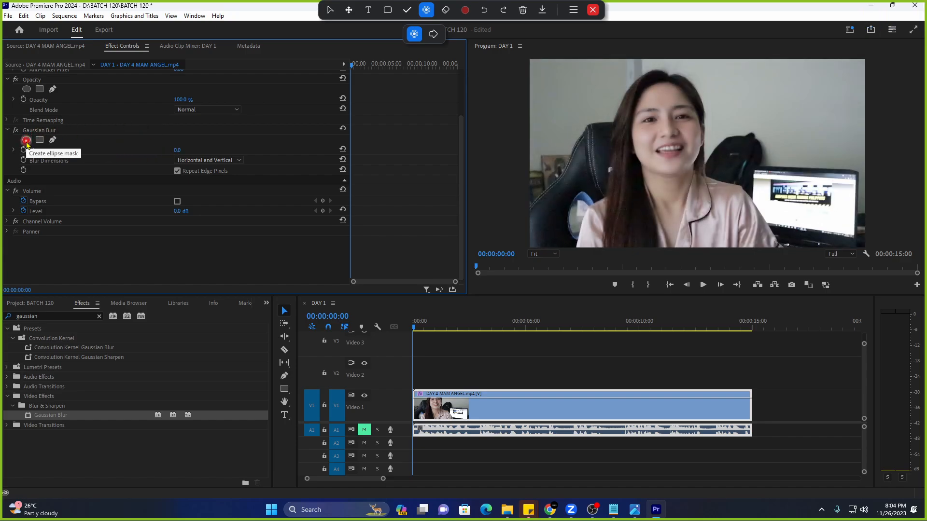
Add a new ellipse mask to Gaussian Blur, resize and rotate it around the face.
scroll(27, 147, up, 3)
click(39, 186)
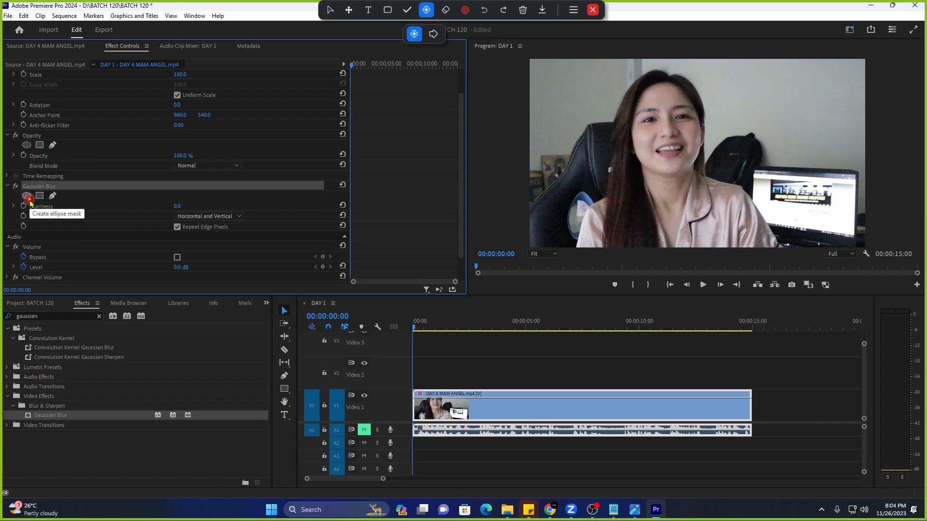
click(27, 197)
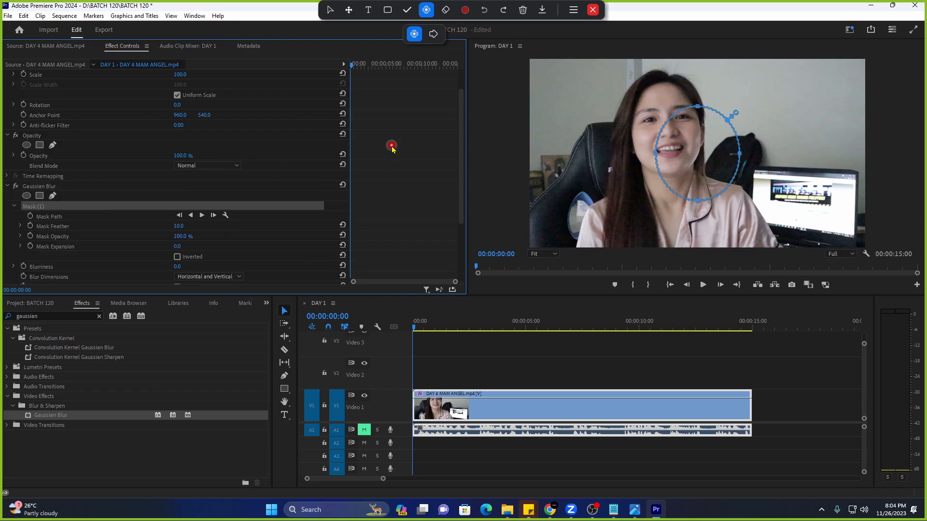
drag(687, 155, 656, 131)
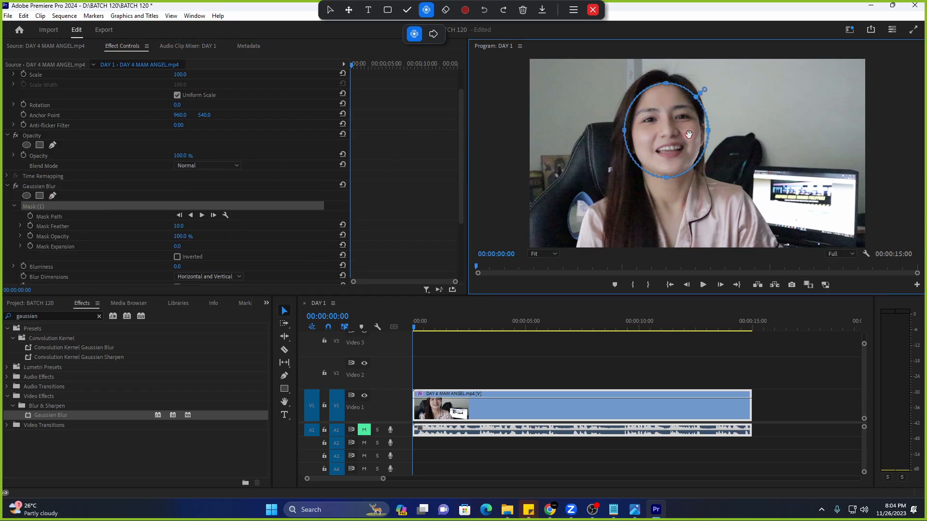
drag(667, 80, 667, 79)
drag(623, 131, 627, 130)
drag(707, 131, 703, 132)
click(665, 188)
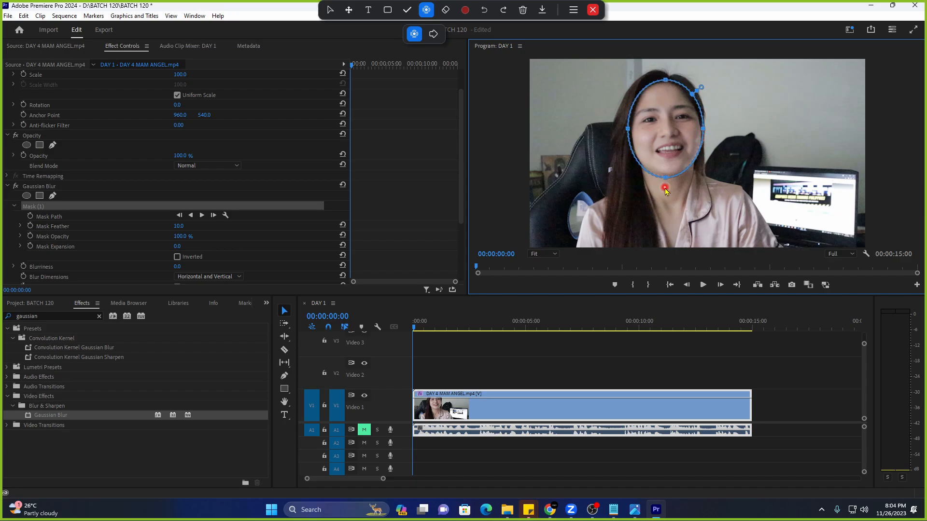
drag(667, 184, 675, 156)
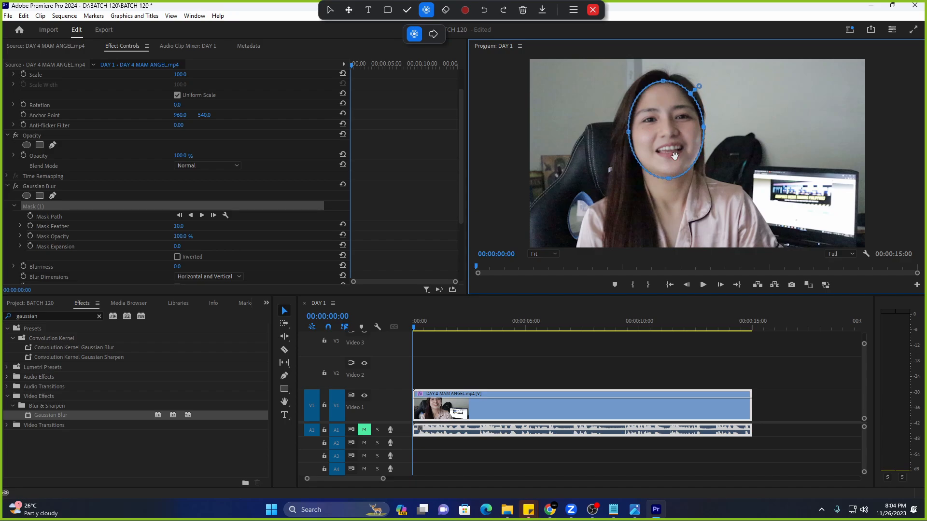
Turn on Mask Path animation and select the Mask Feather and Blurriness settings.
click(184, 193)
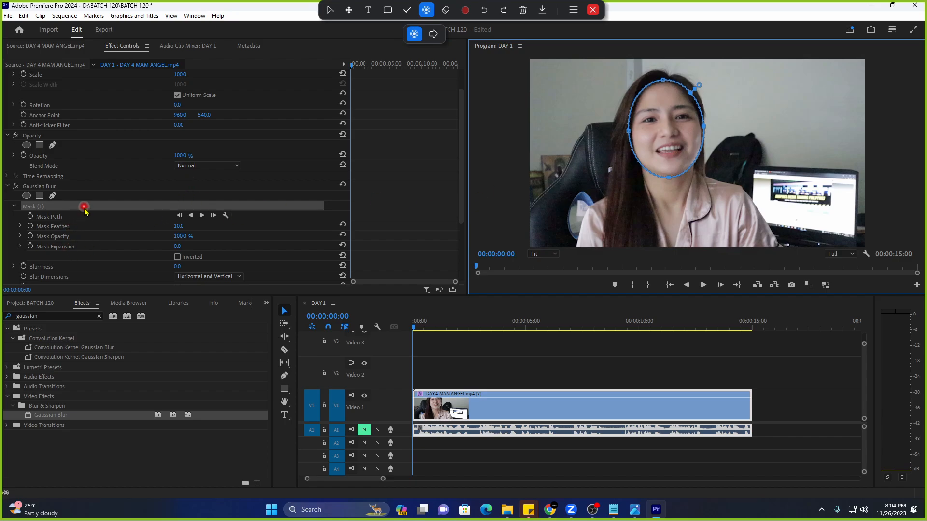
scroll(84, 210, down, 1)
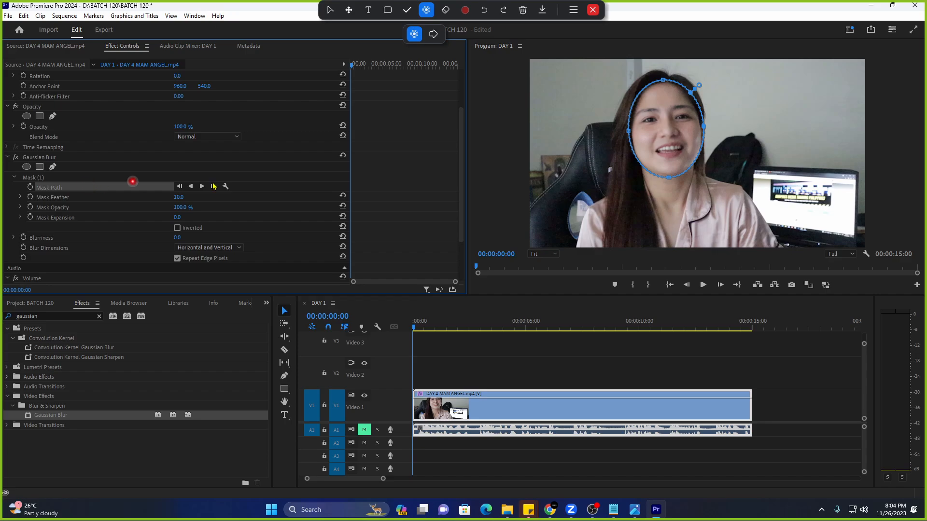
click(630, 133)
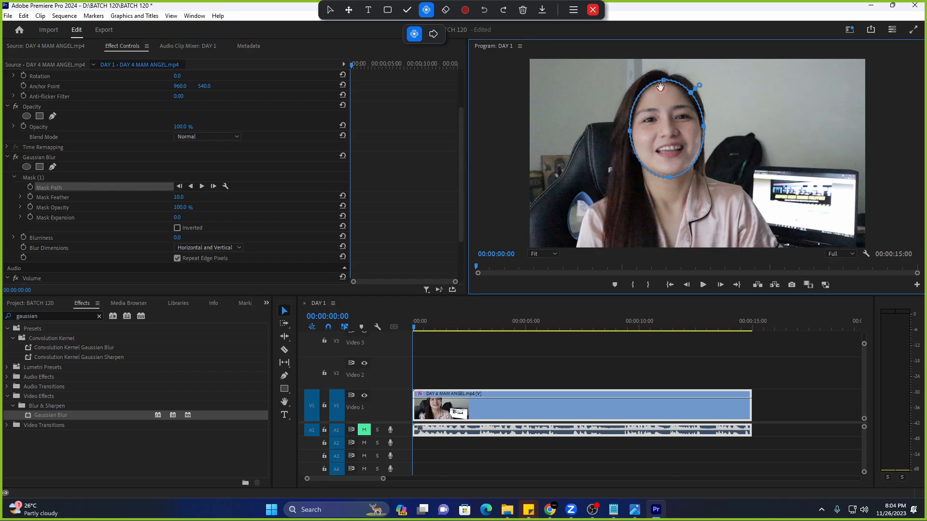
click(105, 189)
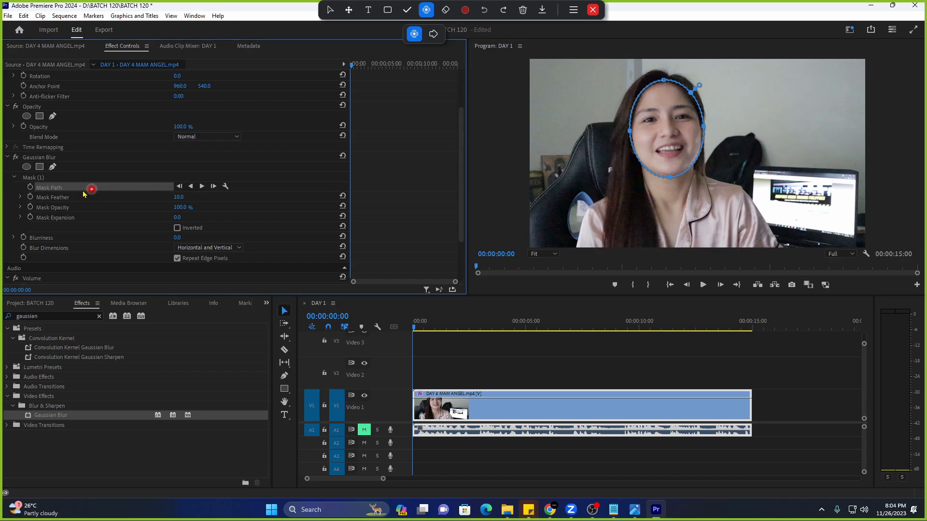
click(29, 188)
click(118, 200)
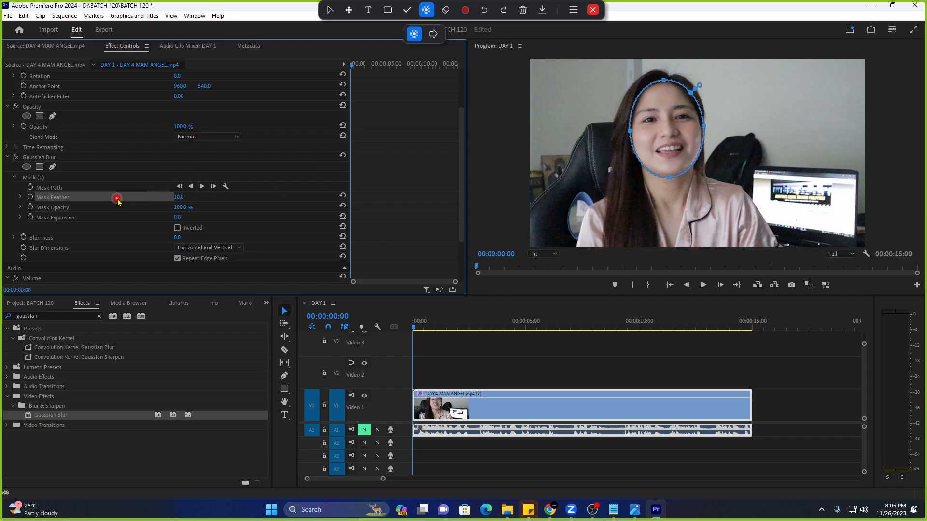
click(116, 238)
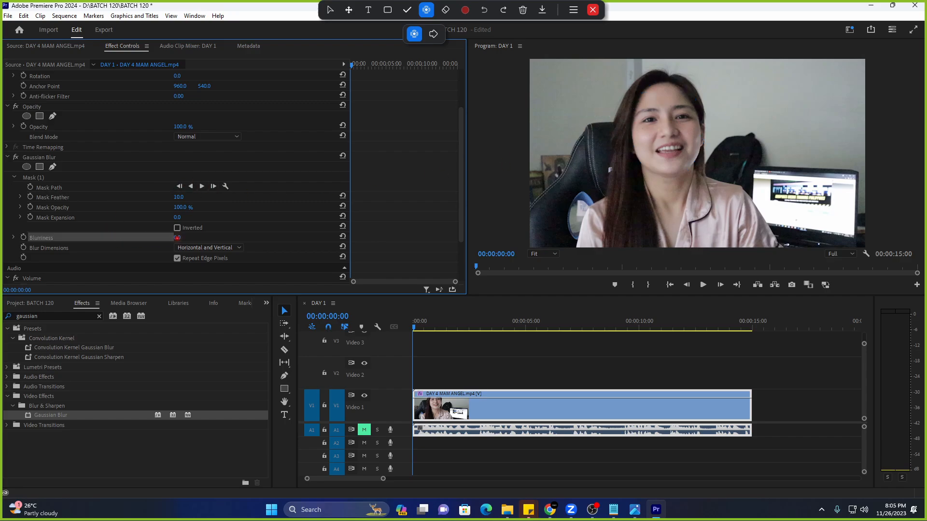
Raise Blurriness to 51, show Mask (1), and zoom the Program monitor to 75% centred on the face.
drag(177, 238, 202, 237)
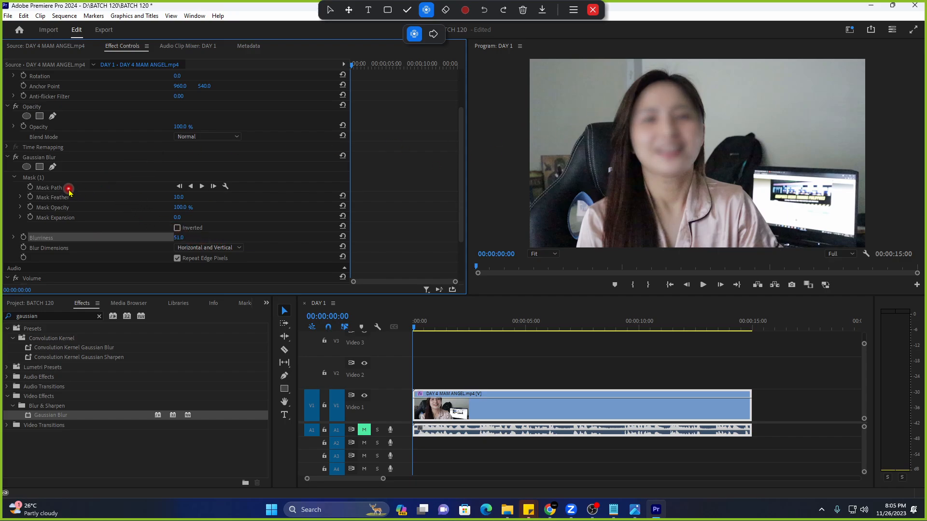
click(56, 179)
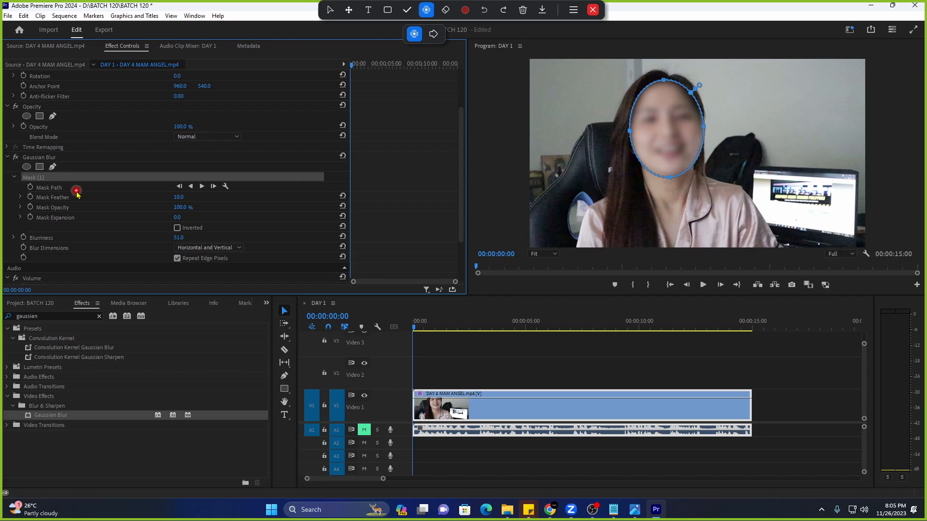
click(543, 254)
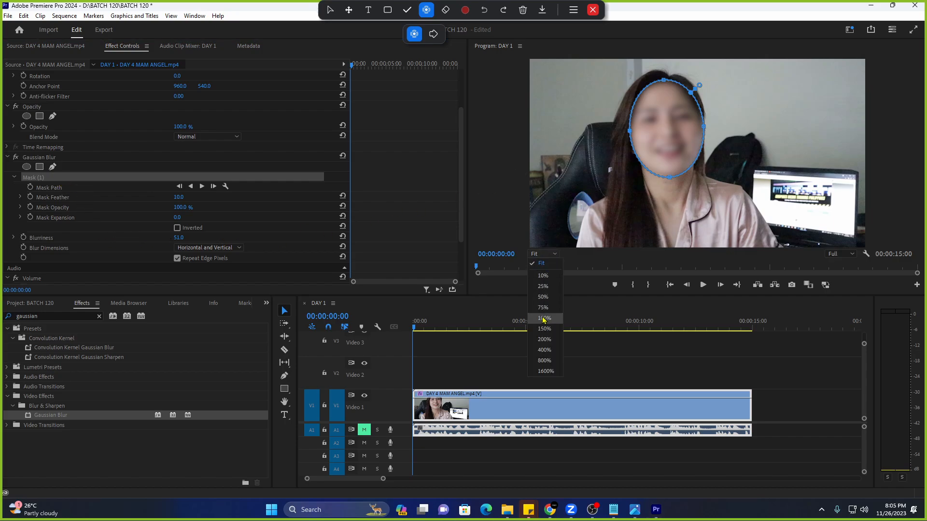
click(548, 305)
key(h)
drag(648, 207, 667, 208)
Zoom the Program monitor to 100% and select Mask Feather to show the mask outline.
click(543, 254)
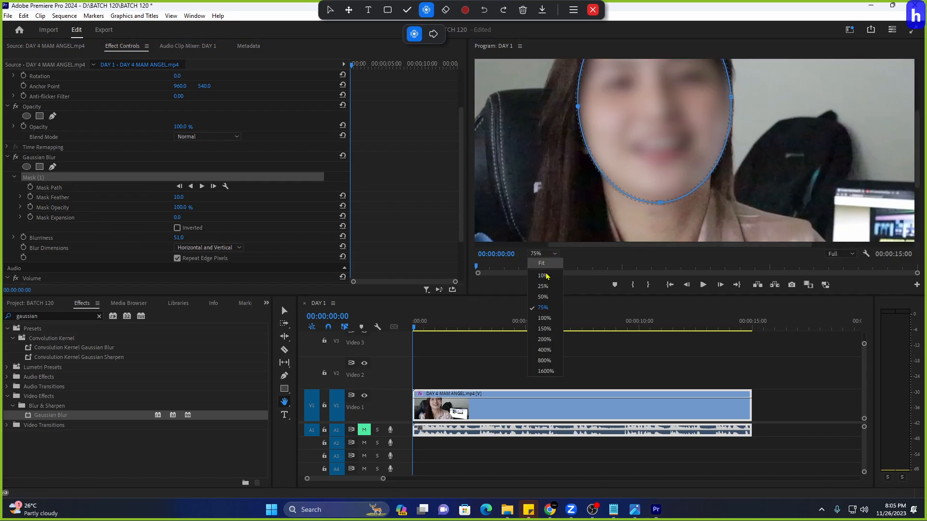
click(544, 316)
key(v)
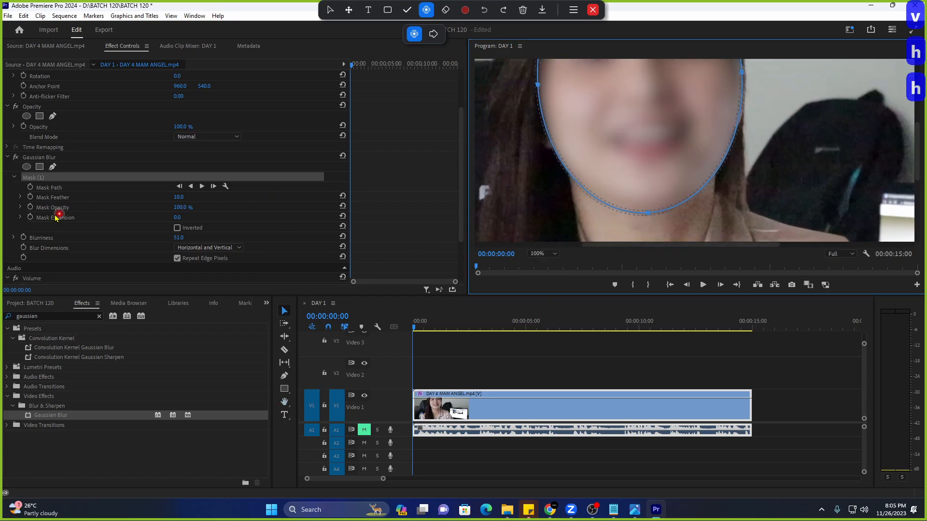
click(19, 202)
click(94, 197)
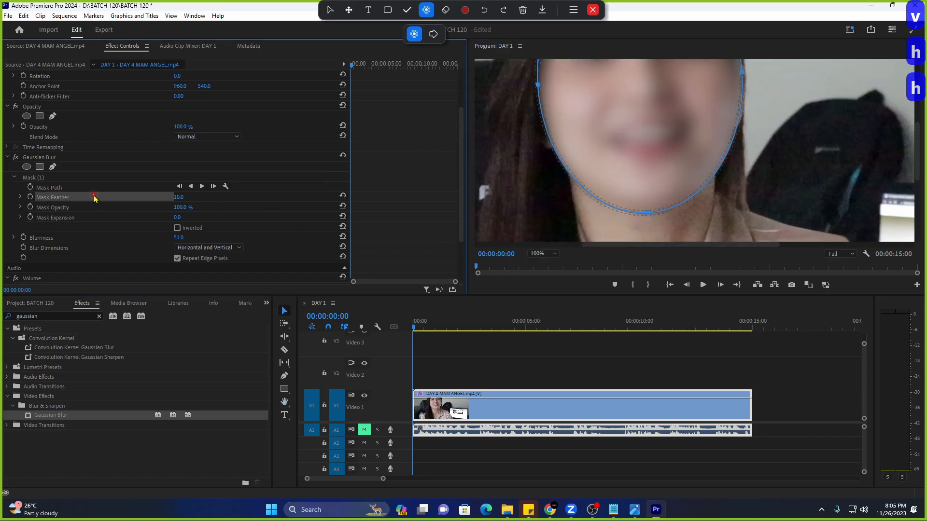
click(14, 202)
click(70, 198)
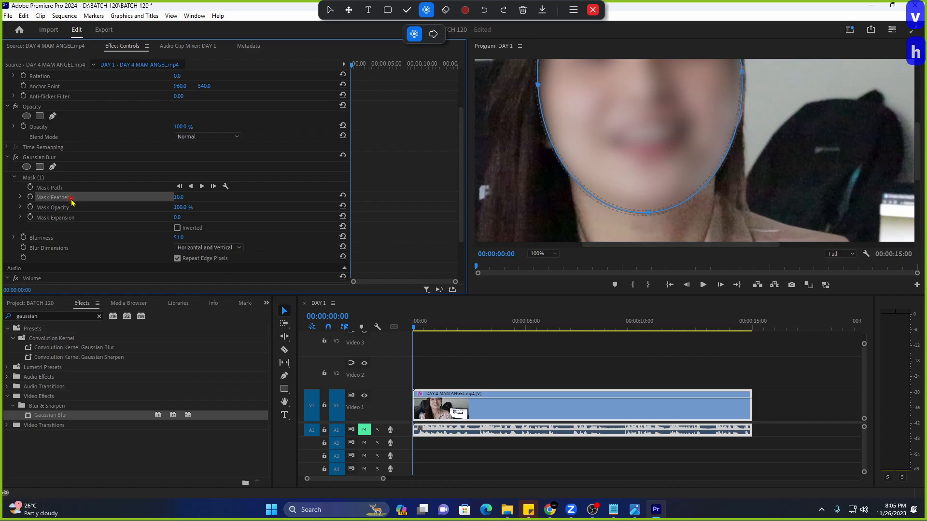
click(10, 207)
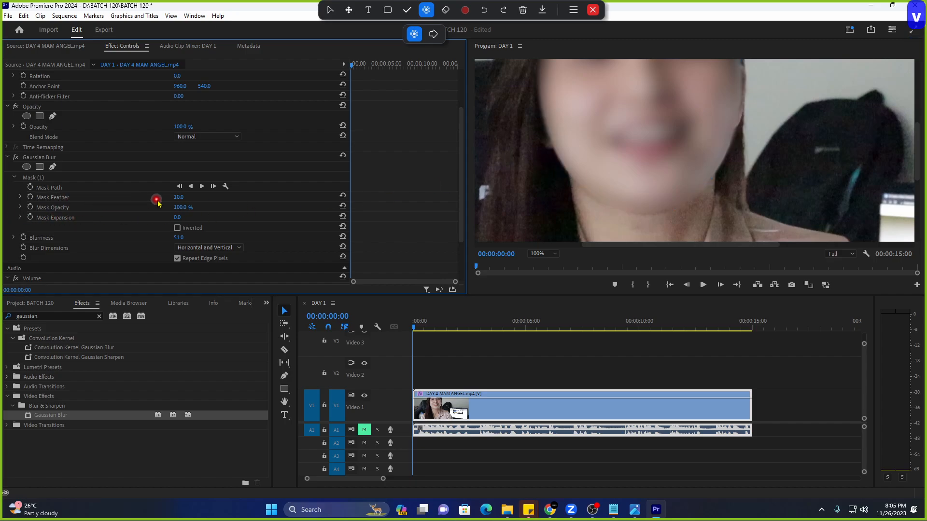
Reset Mask Feather to 0, then scrub it up to 19.
click(178, 197)
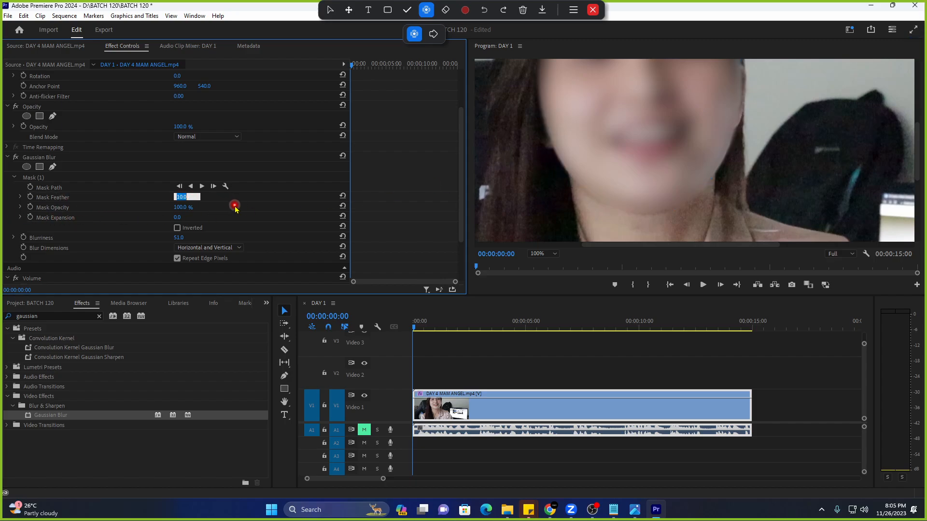
text(0)
key(Return)
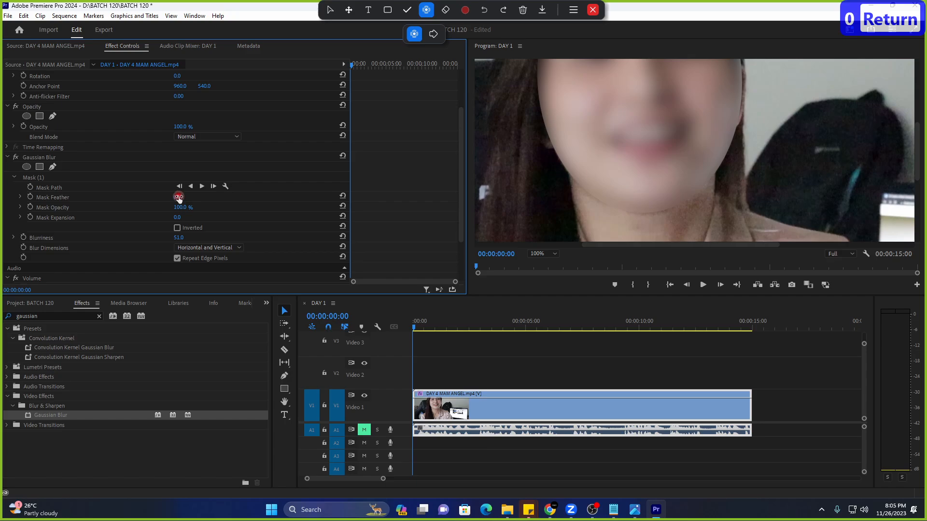
drag(178, 197, 195, 207)
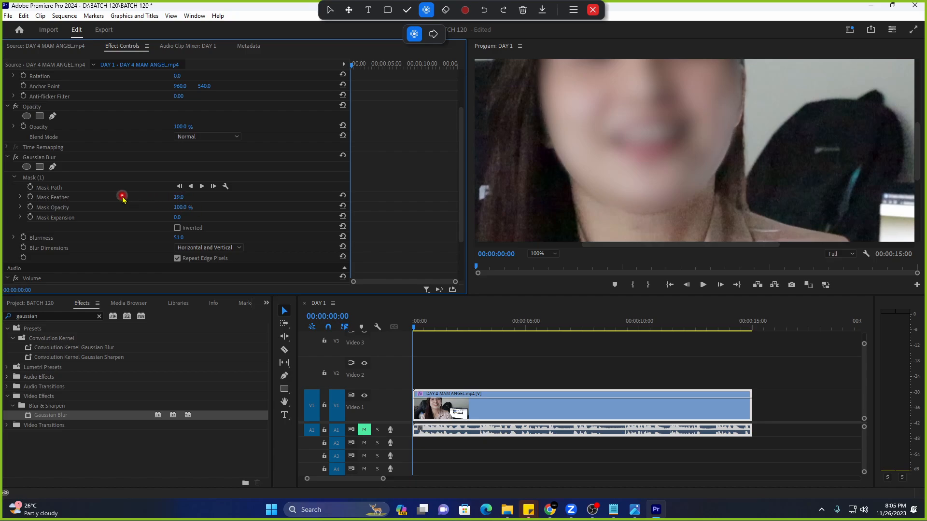
click(93, 199)
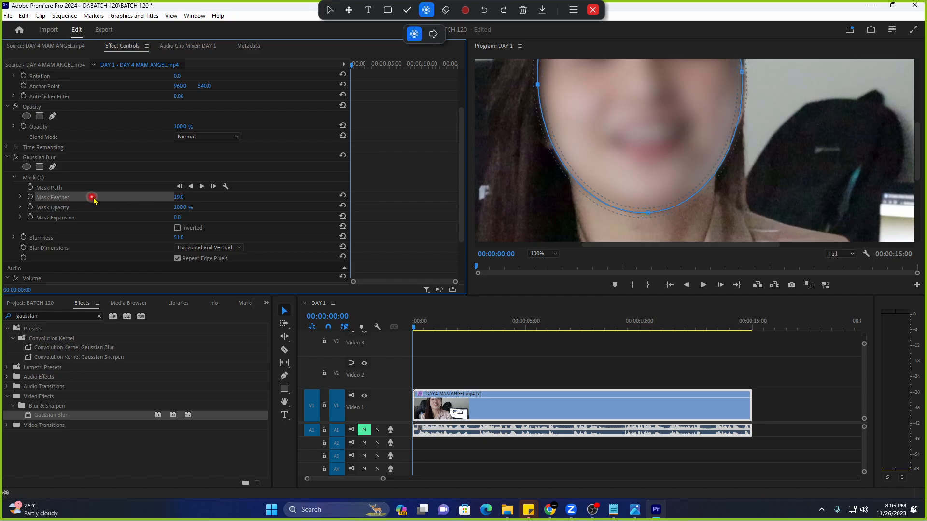
Raise Mask Feather to 23 for a softer mask edge.
click(185, 203)
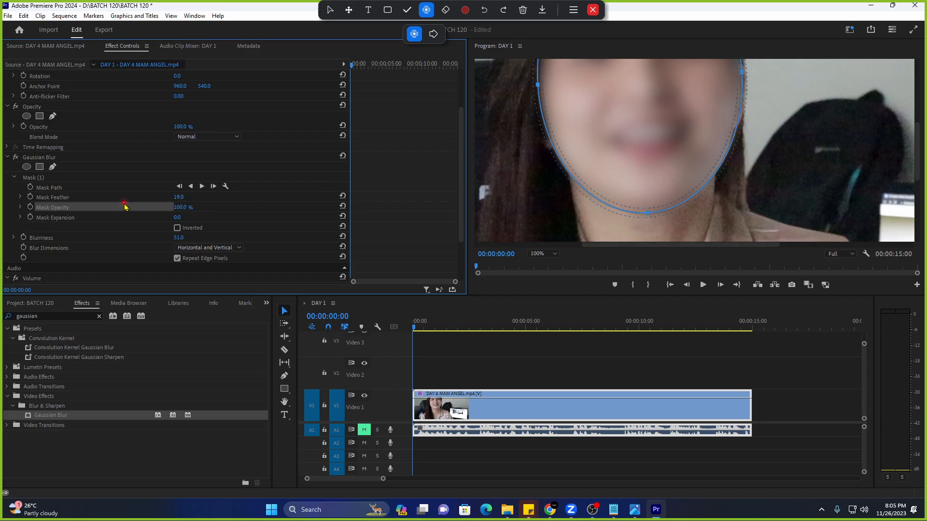
click(550, 139)
click(179, 207)
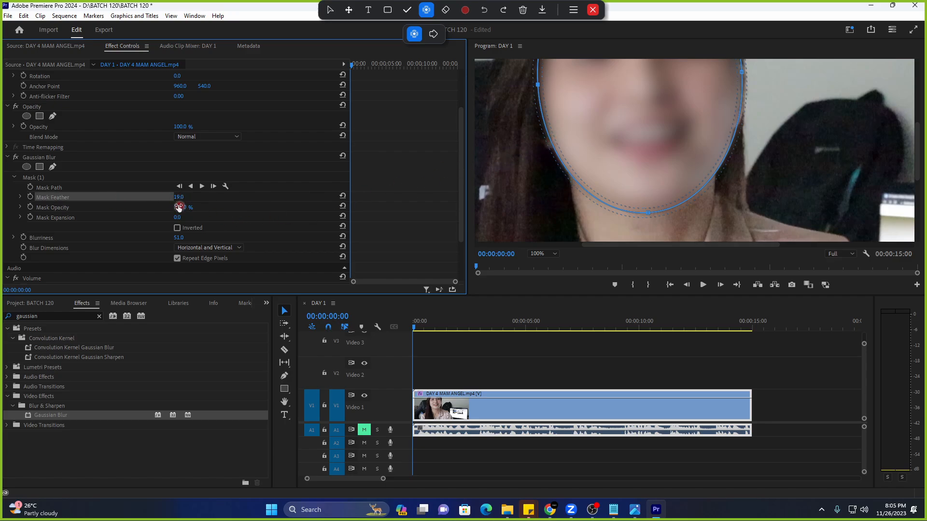
drag(198, 201, 216, 217)
Test Mask Opacity, leave it at 100%, and select Mask Expansion.
click(151, 209)
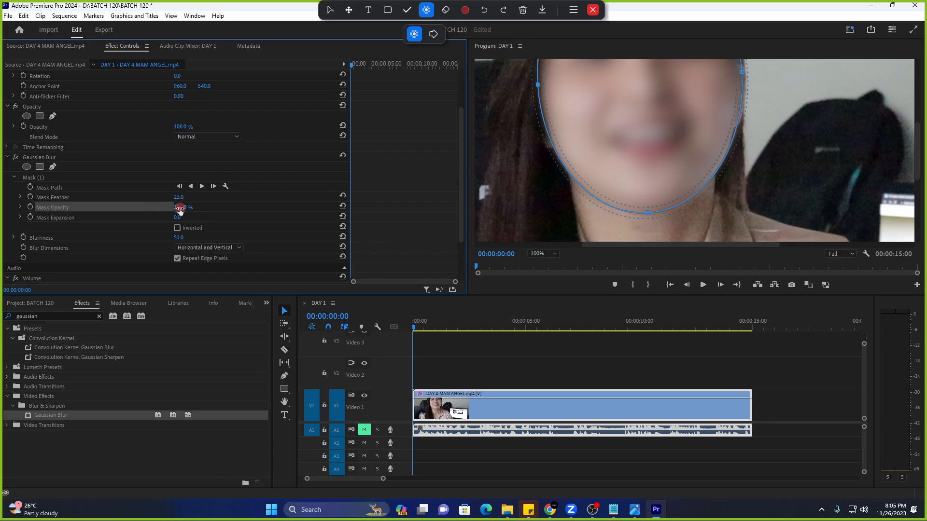
drag(140, 214, 158, 217)
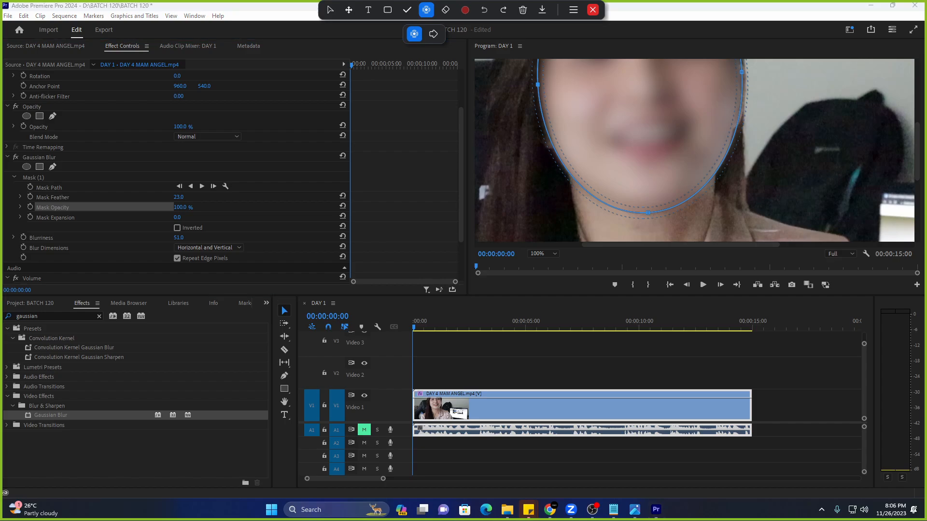
click(111, 210)
click(107, 217)
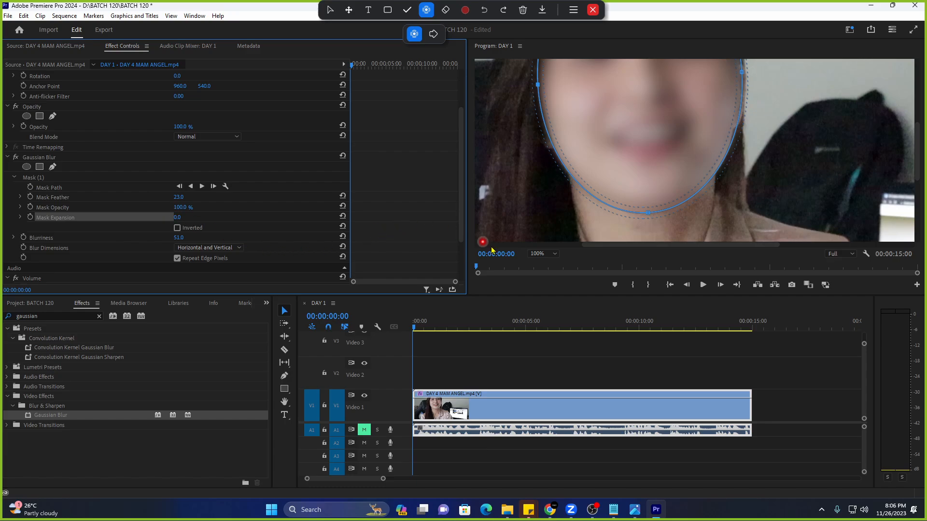
Fit the frame in the Program monitor and shrink the mask with Mask Expansion -92.
click(544, 254)
click(545, 263)
click(158, 228)
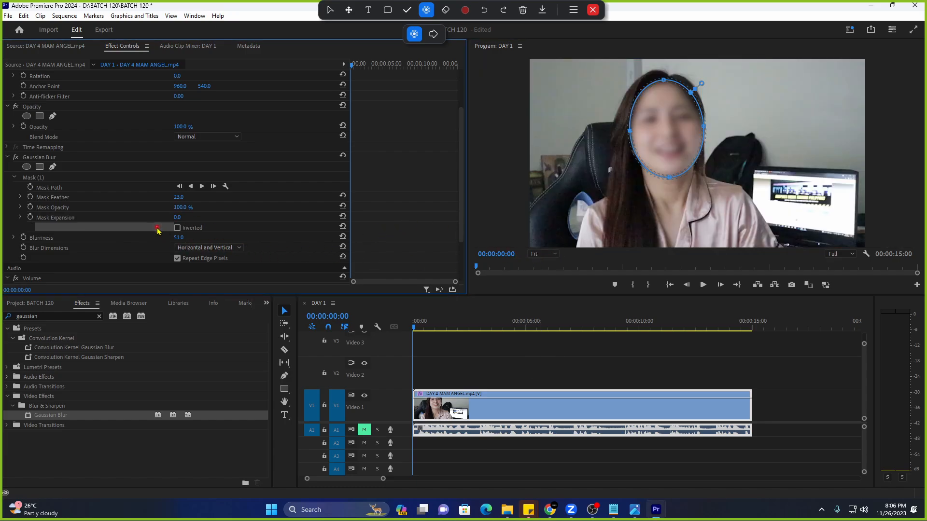
drag(177, 218, 110, 218)
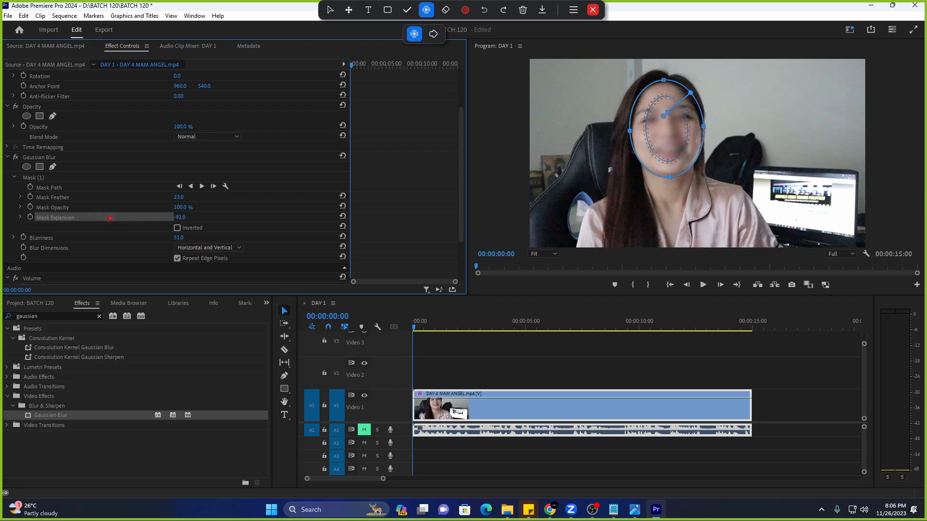
Reset Mask Expansion to 0 and reselect the mask settings to show its outline.
click(342, 217)
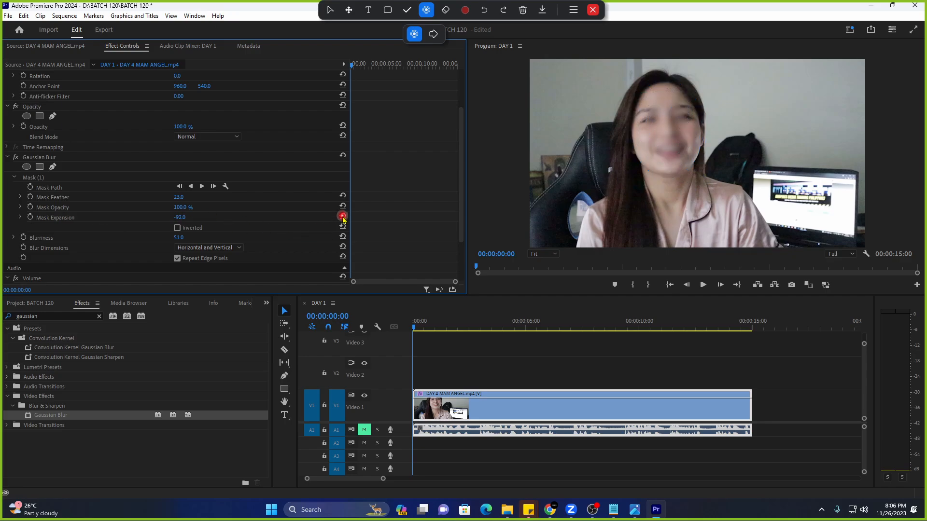
click(116, 215)
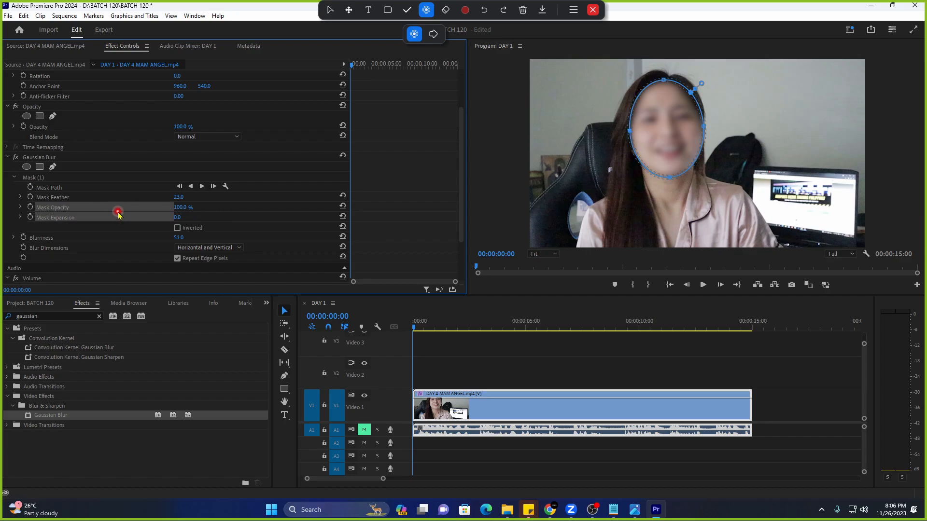
click(104, 188)
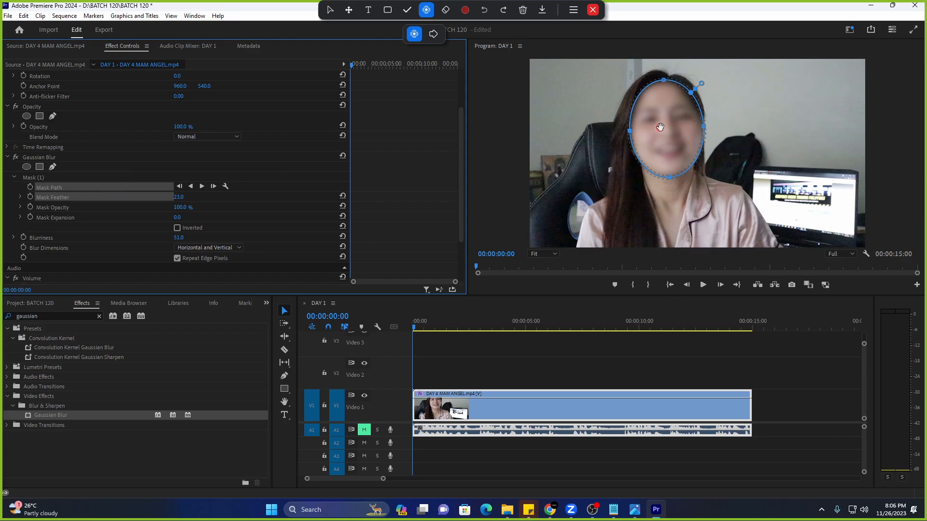
click(653, 149)
click(177, 229)
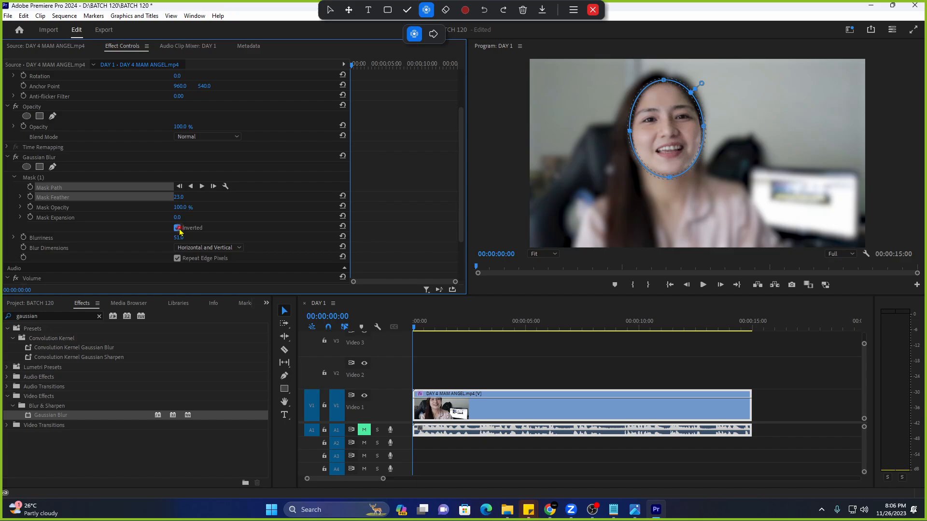
click(178, 228)
click(178, 228)
click(178, 228)
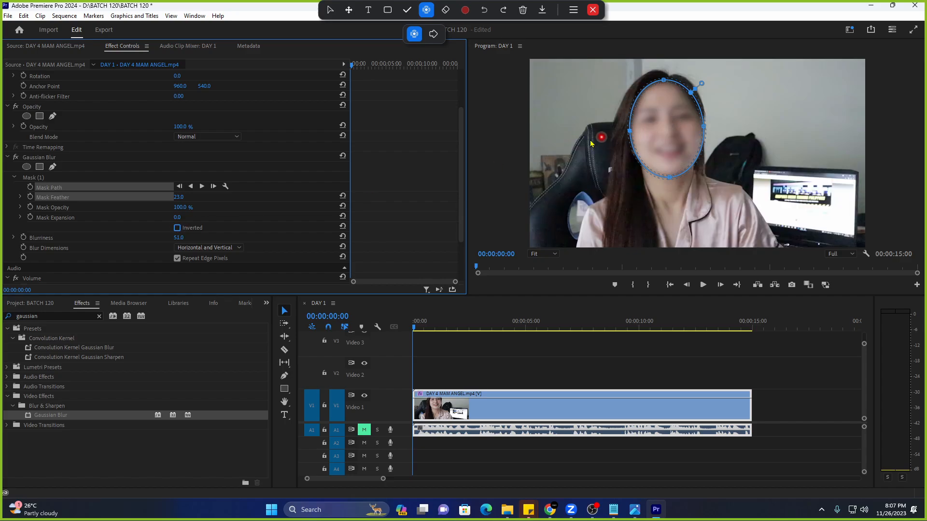
click(83, 208)
click(86, 195)
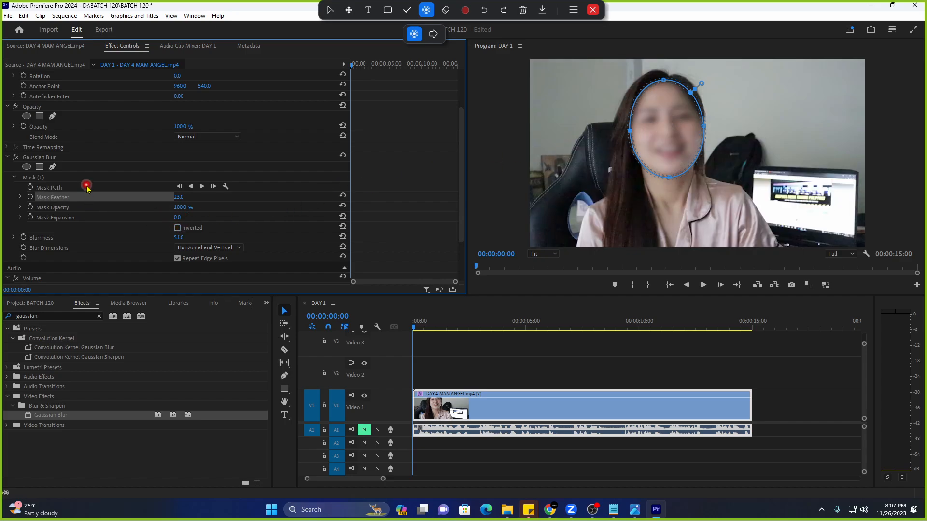
click(87, 187)
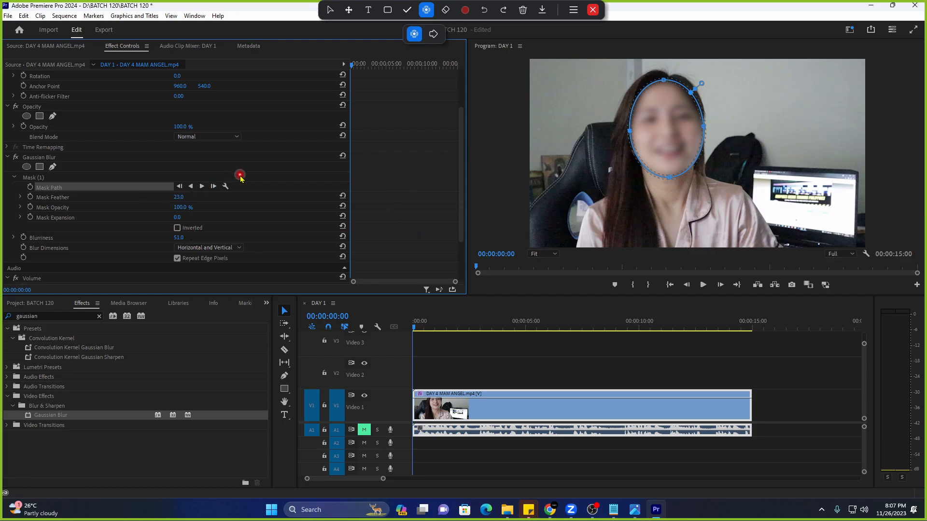
Play the DAY 1 sequence to preview the face blur.
click(403, 328)
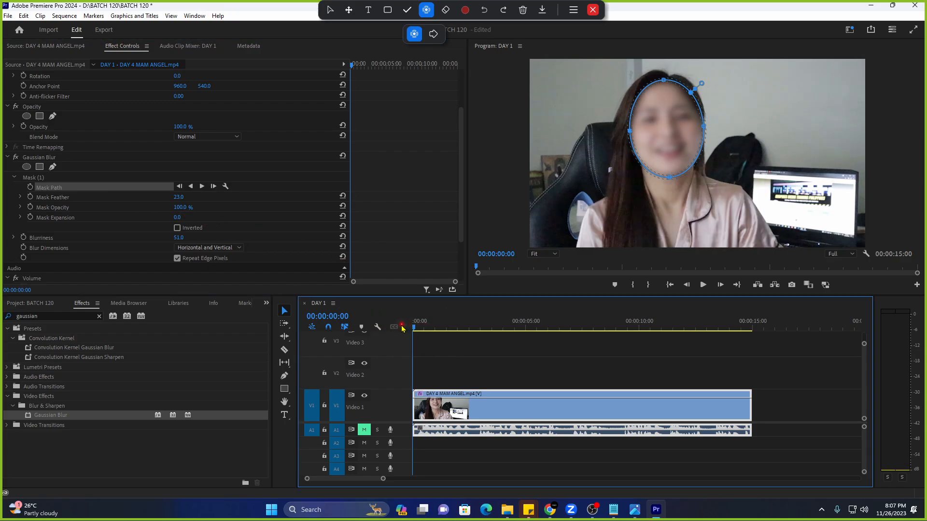
key(space)
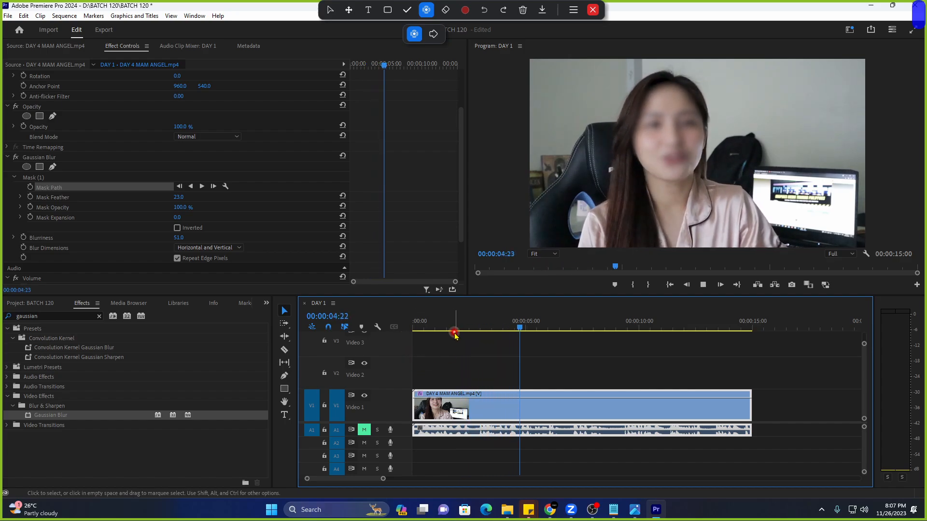
drag(454, 332, 373, 339)
Stop playback and move the playhead back to 00:00:00:00.
click(474, 347)
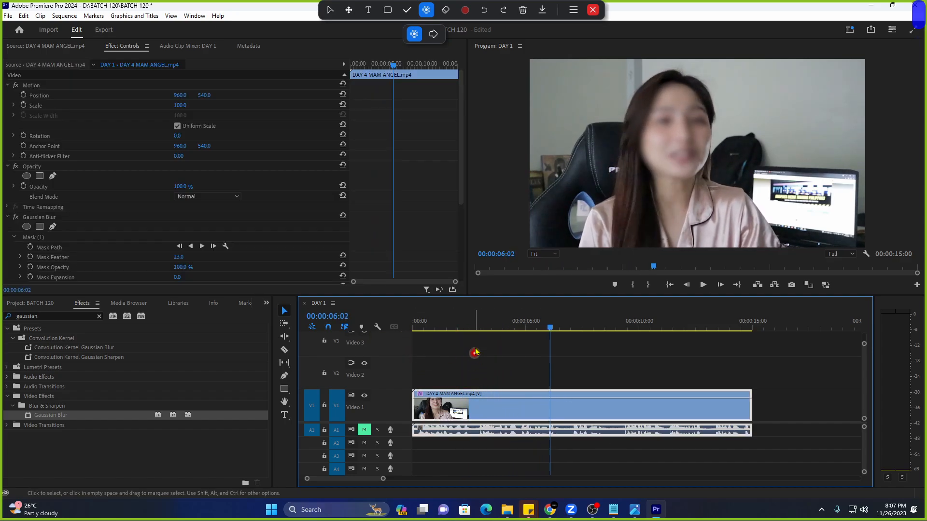
click(135, 249)
key(Home)
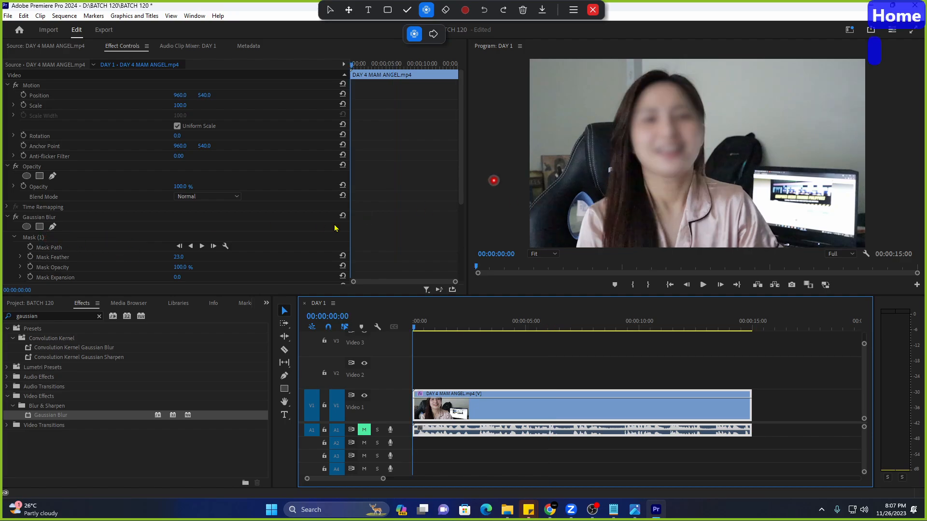
scroll(175, 239, down, 2)
scroll(175, 240, down, 2)
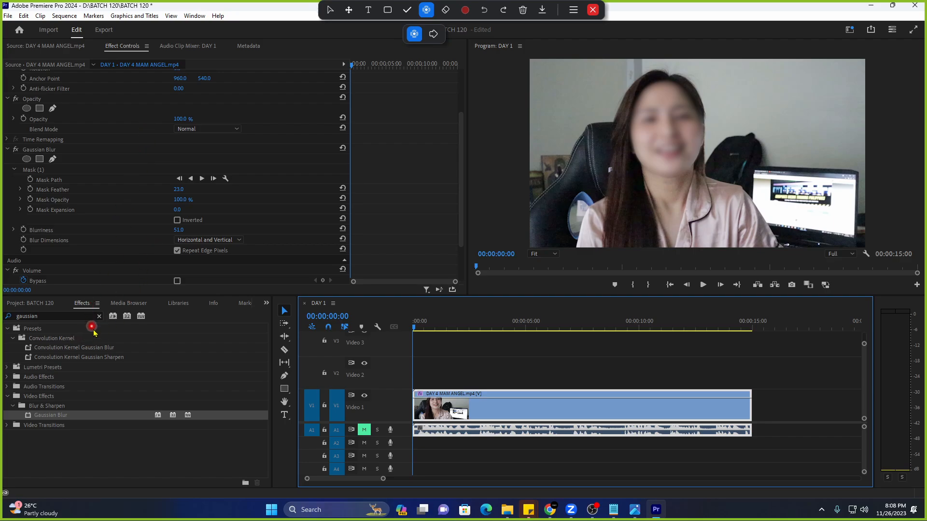
Open the Effects panel and clear the previous effect search.
click(81, 306)
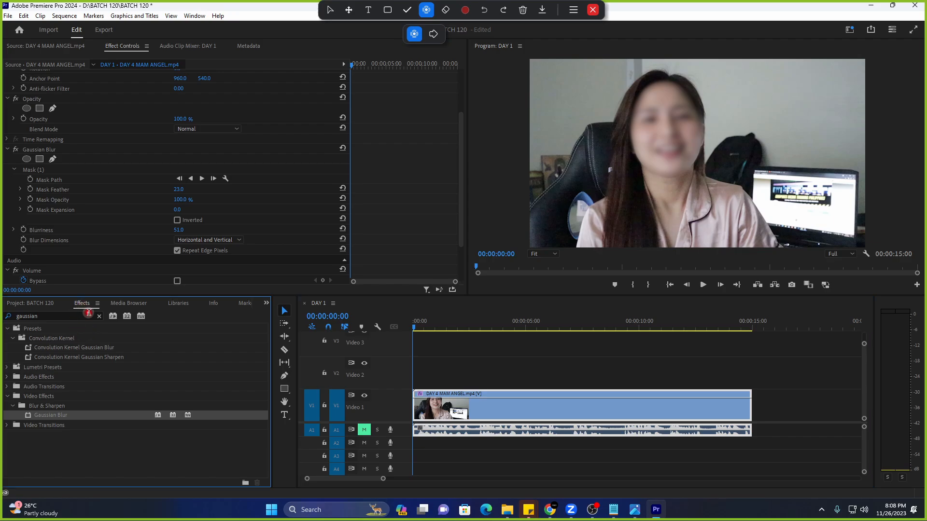
click(99, 317)
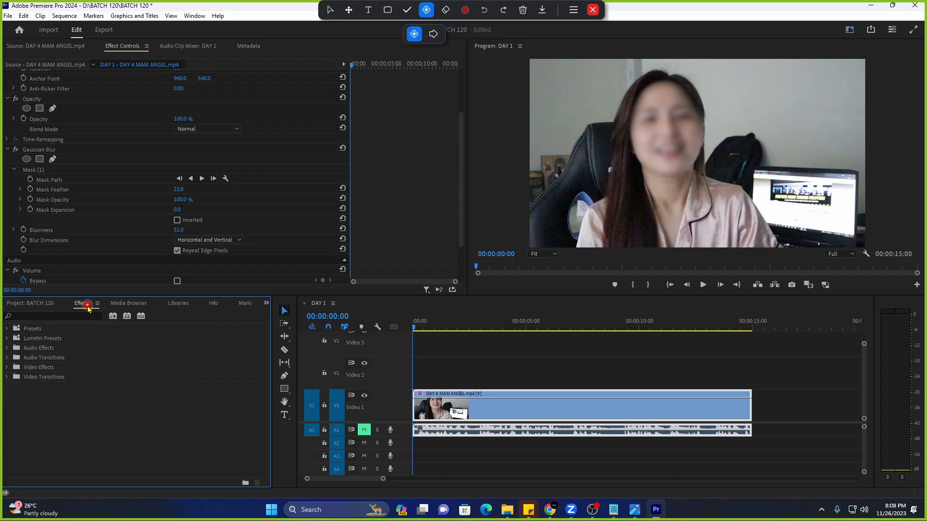
click(87, 316)
click(92, 318)
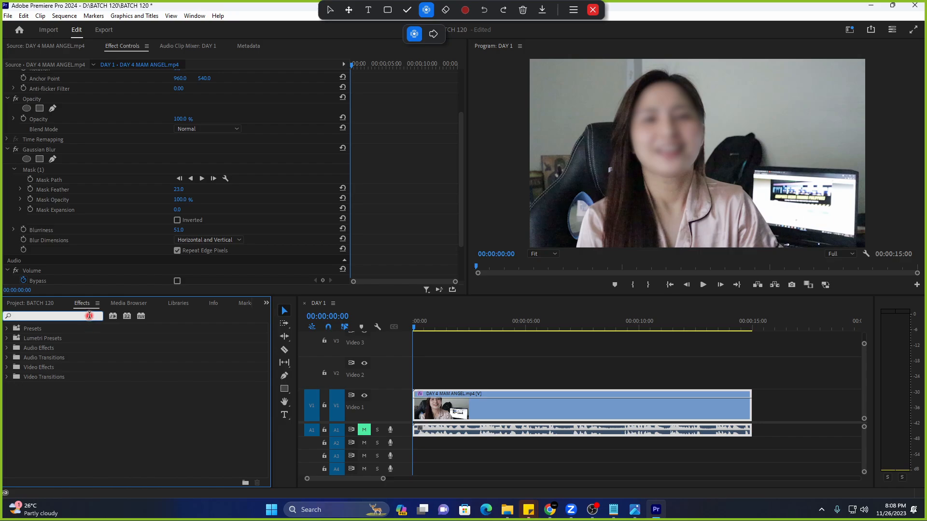
scroll(129, 250, up, 2)
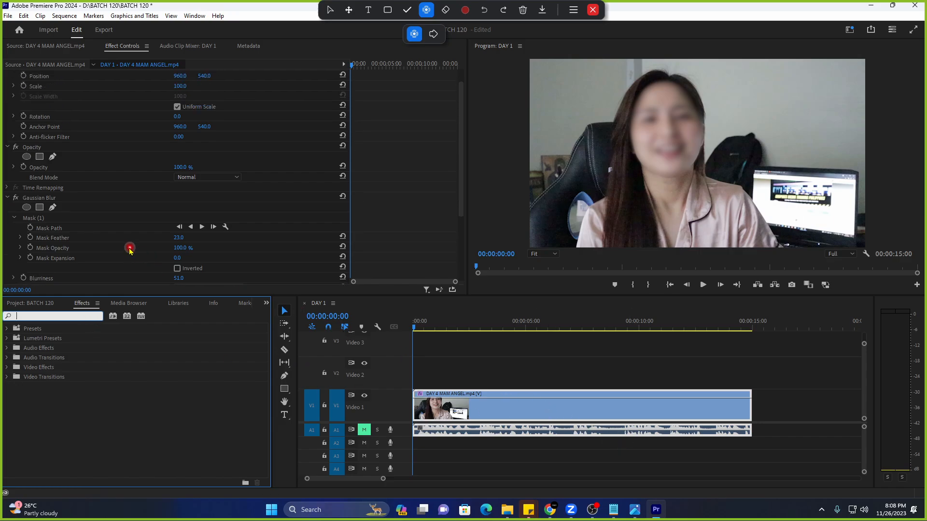
scroll(77, 188, up, 1)
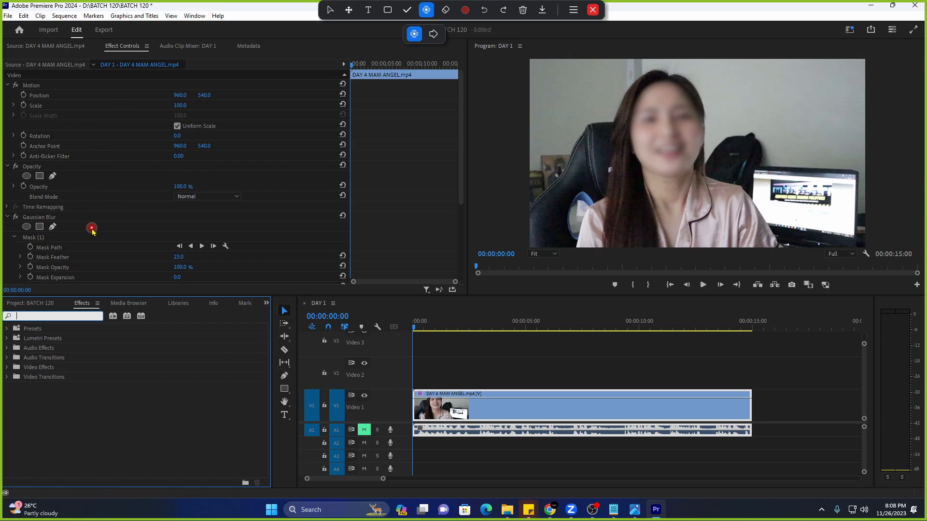
scroll(107, 205, down, 2)
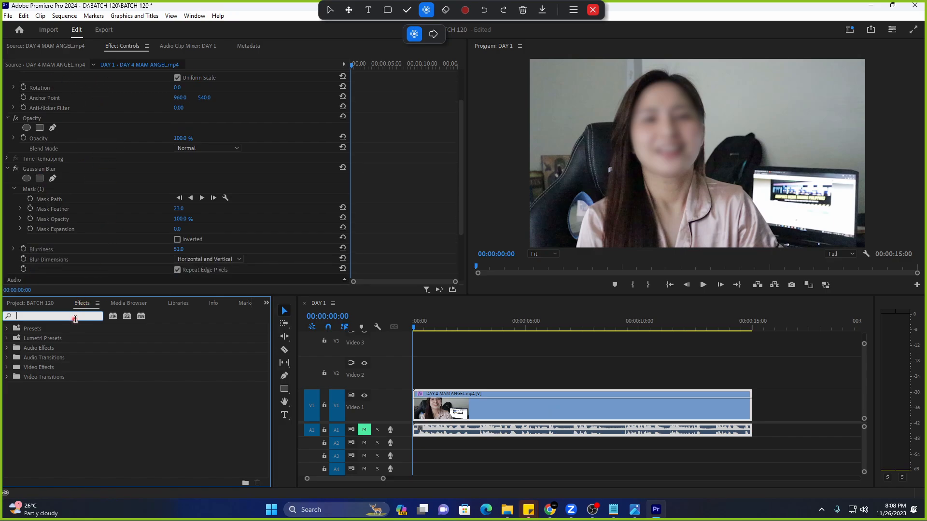
Search the effects for 'gaussian' and drag Gaussian Blur onto the V1 interview clip.
text(ga)
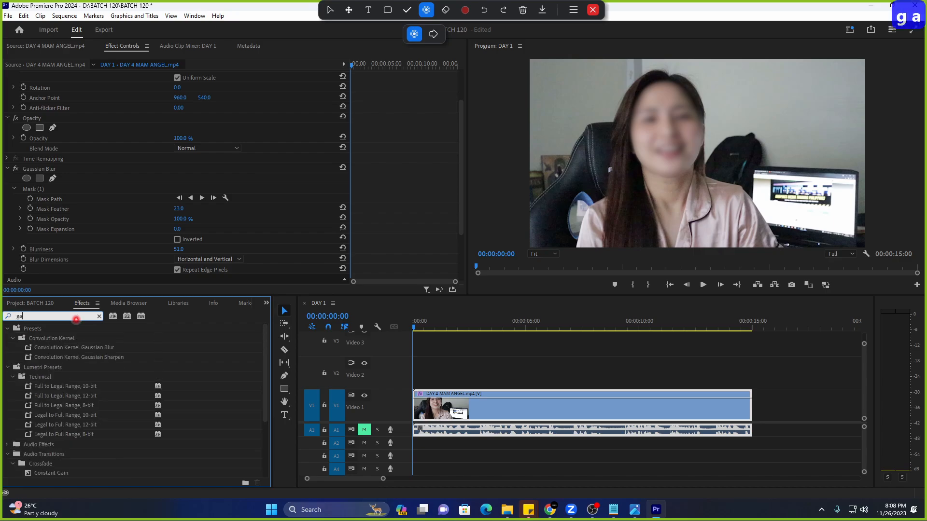
click(37, 303)
click(82, 304)
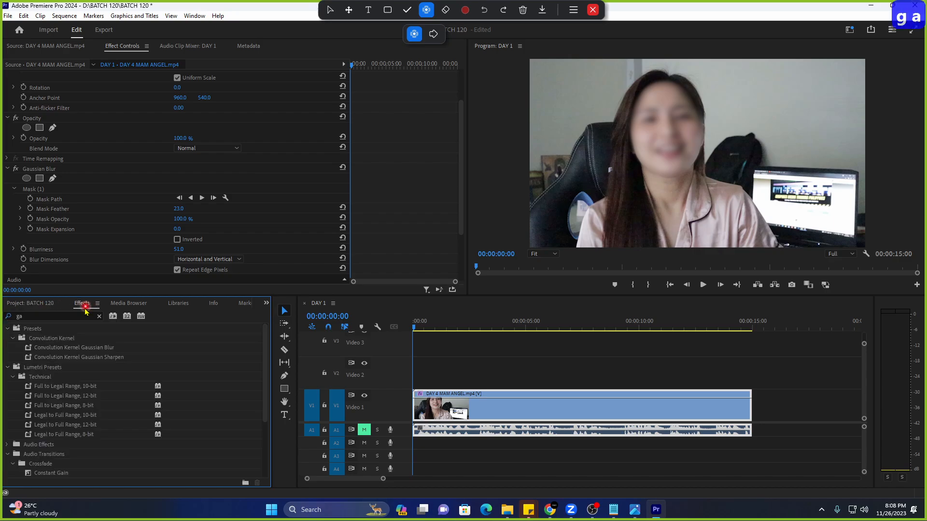
click(74, 317)
key(BackSpace)
key(BackSpace)
text(gau)
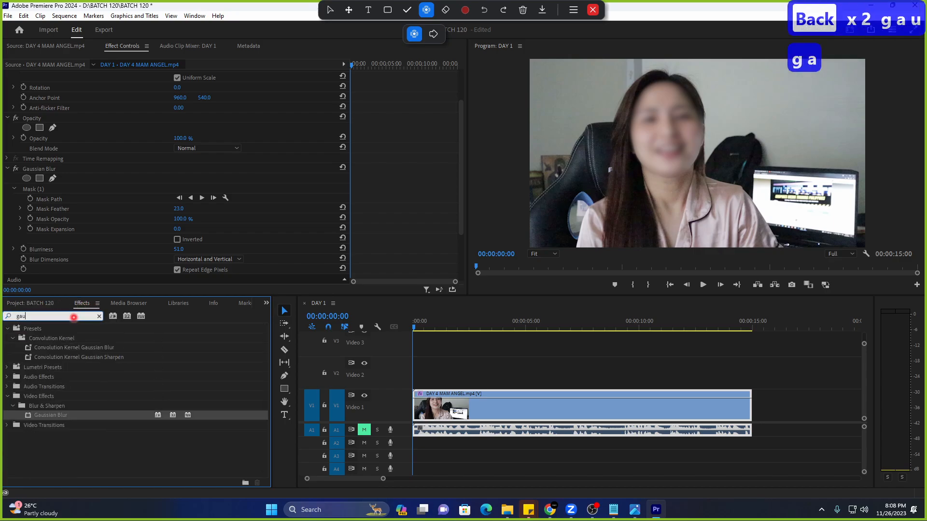
text(ssian)
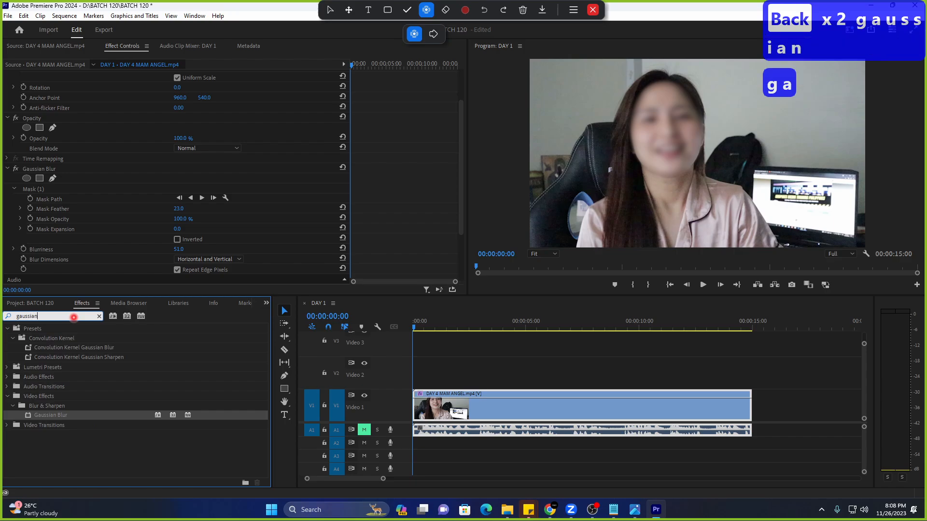
click(80, 416)
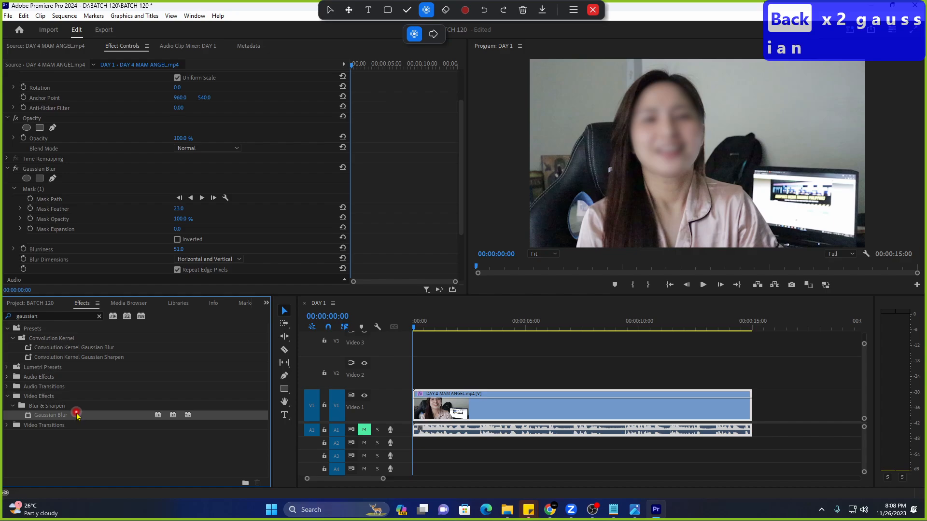
drag(77, 421, 474, 412)
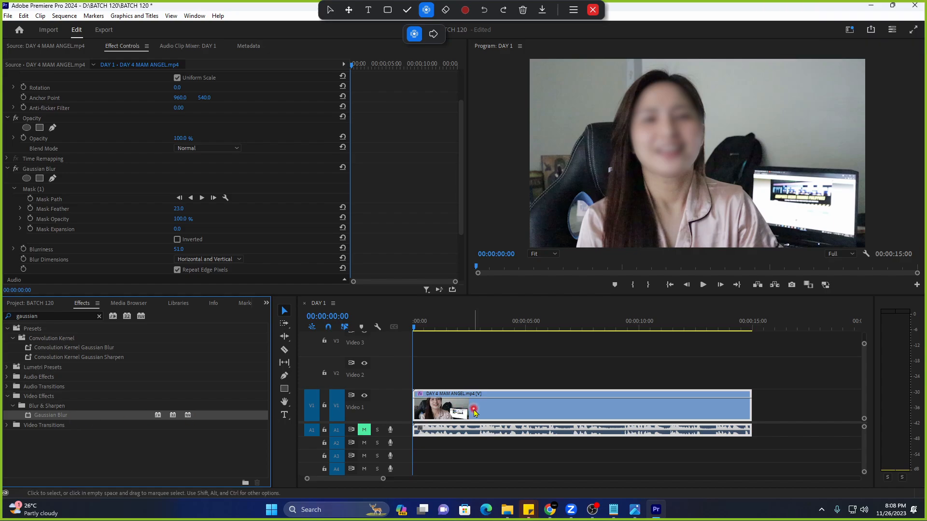
Delete Mask (1) and the Gaussian Blur effect from the V1 clip, then return to the start.
drag(75, 415, 424, 416)
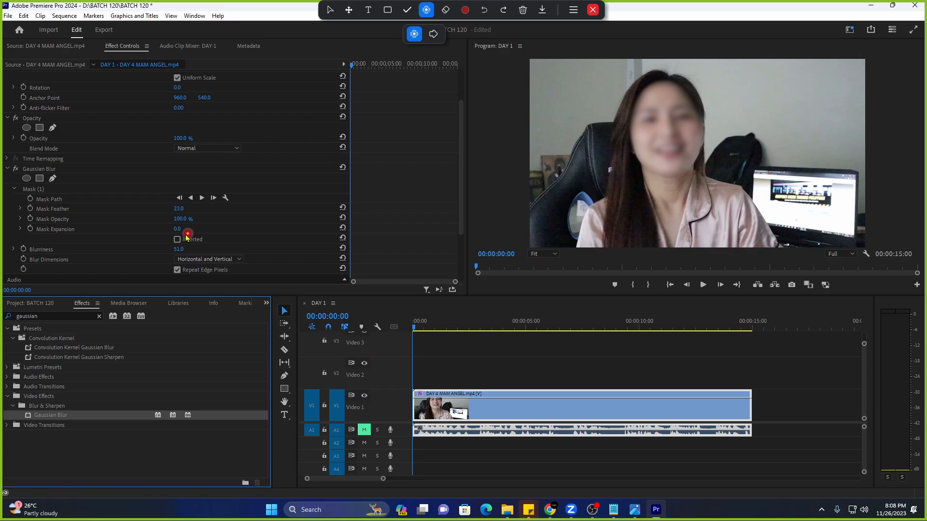
click(99, 188)
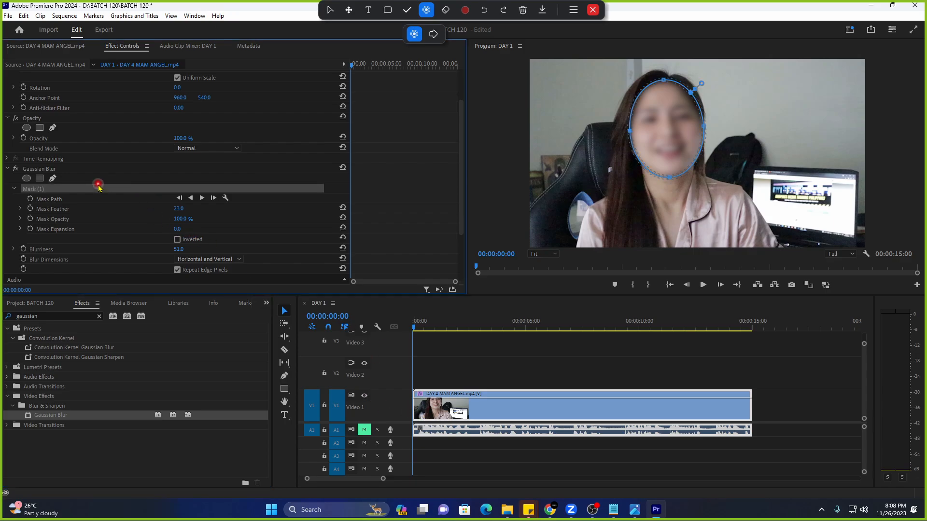
key(Delete)
click(102, 170)
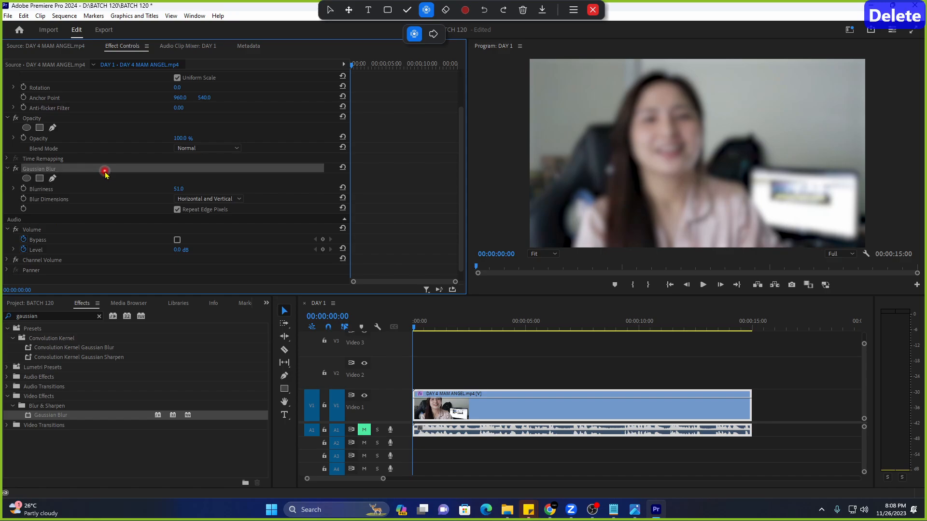
key(Delete)
key(Home)
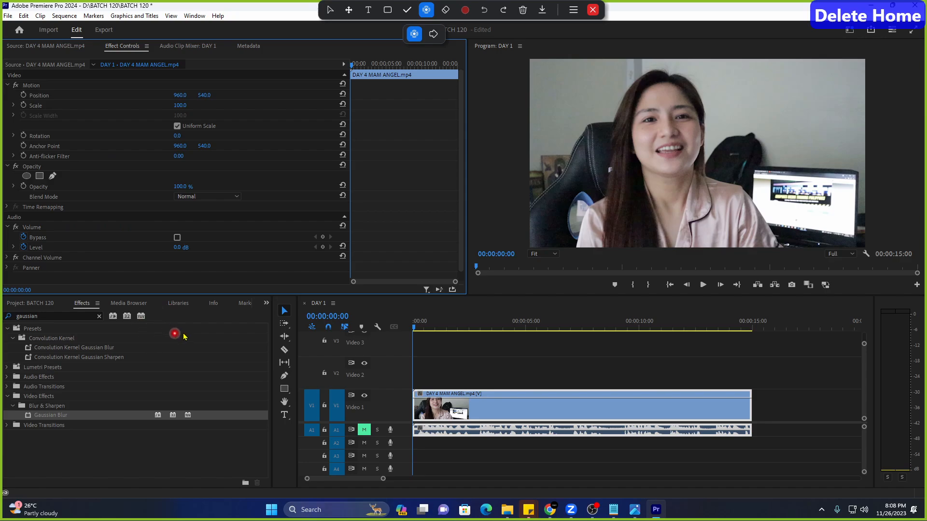
Search the effects for 'gauss' and drop Gaussian Blur onto the V1 interview clip.
click(99, 316)
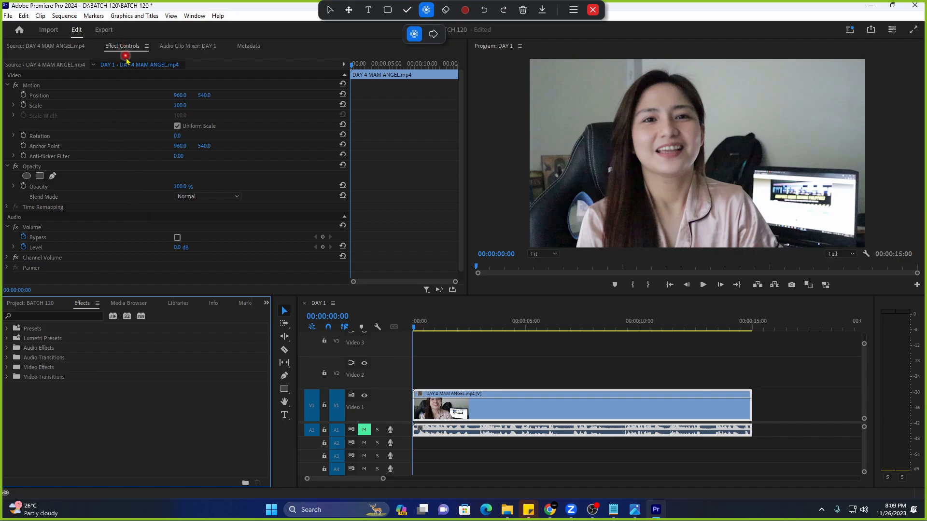
click(47, 304)
click(83, 303)
click(87, 315)
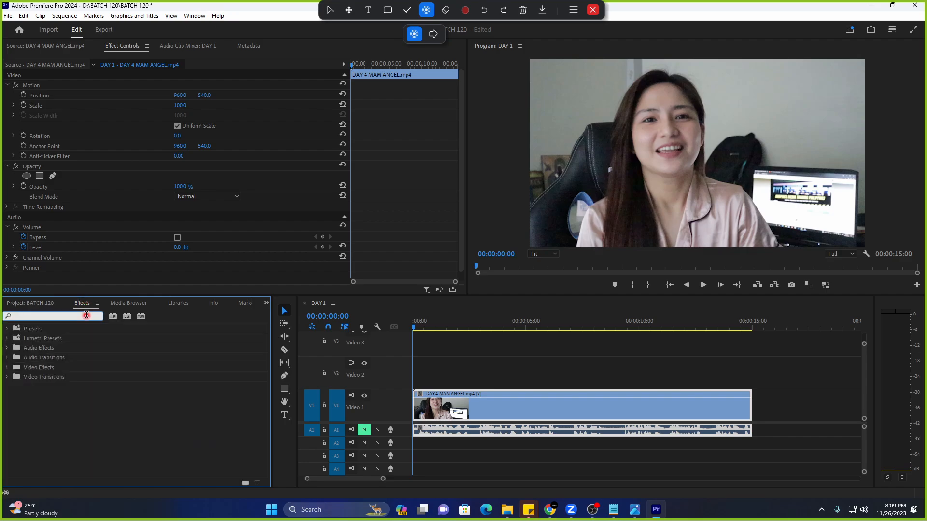
text(gauss)
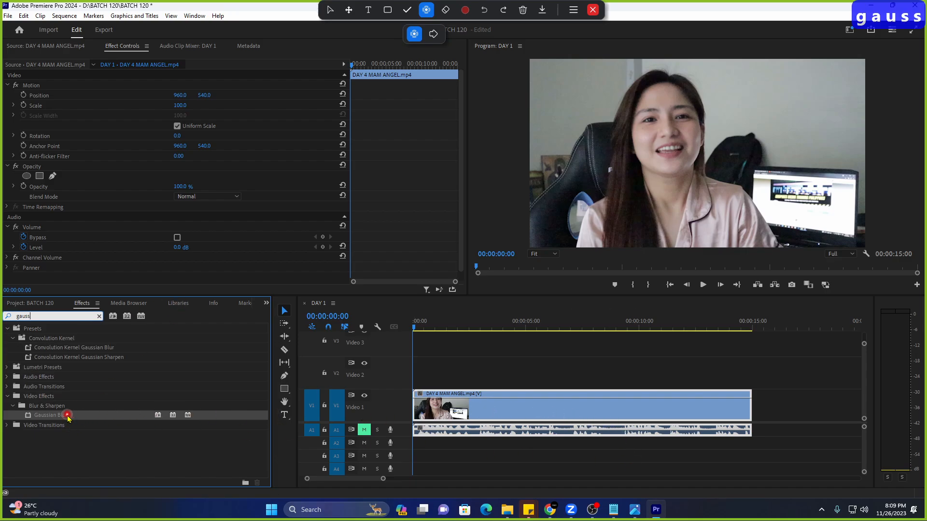
drag(66, 416, 441, 408)
Select the new Gaussian Blur and try Blurriness values, leaving it at 0.
scroll(224, 256, down, 1)
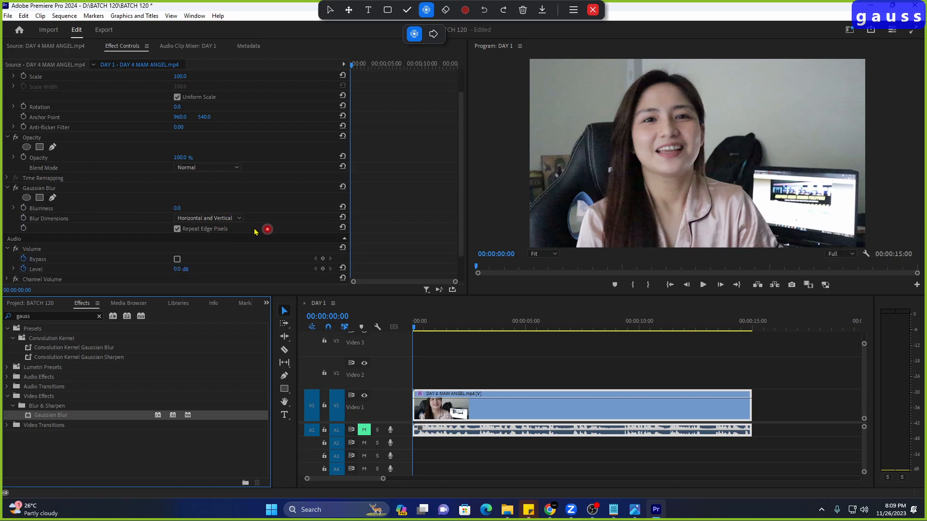
click(74, 188)
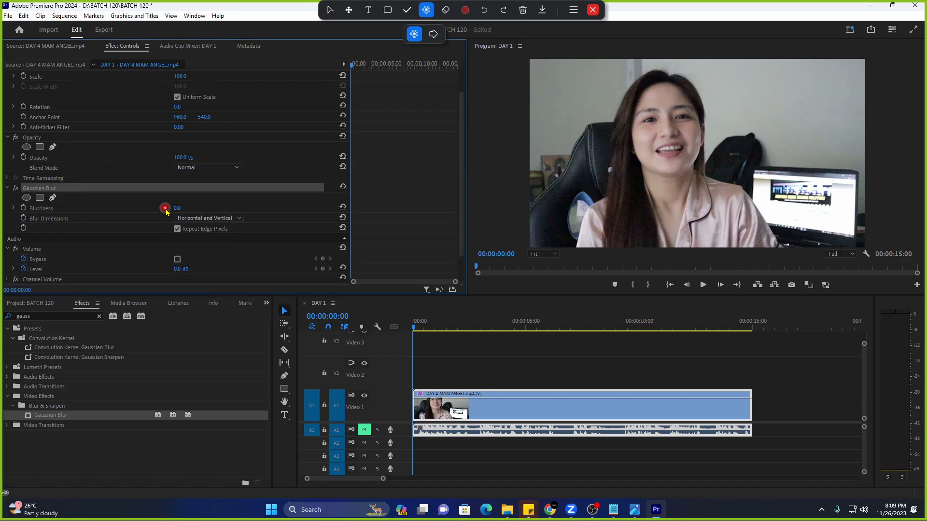
mouse_move(177, 208)
mouse_down()
mouse_move(234, 208)
mouse_move(208, 208)
mouse_move(234, 209)
mouse_move(239, 218)
mouse_move(155, 222)
mouse_move(218, 222)
mouse_move(164, 221)
mouse_move(213, 220)
mouse_move(164, 220)
mouse_move(195, 218)
mouse_move(187, 207)
mouse_move(161, 208)
mouse_up()
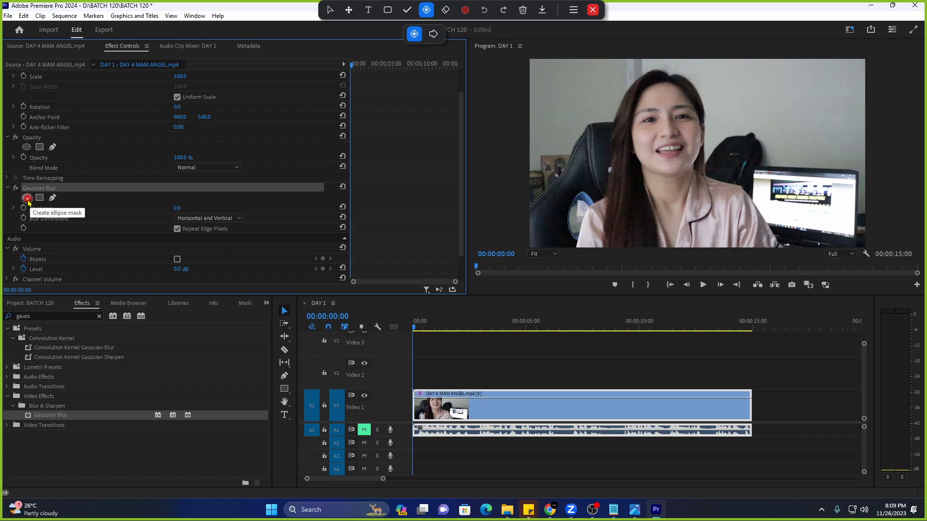
Add an ellipse mask to Gaussian Blur, fit and tilt it over her face, then reveal Blurriness.
click(26, 198)
click(50, 228)
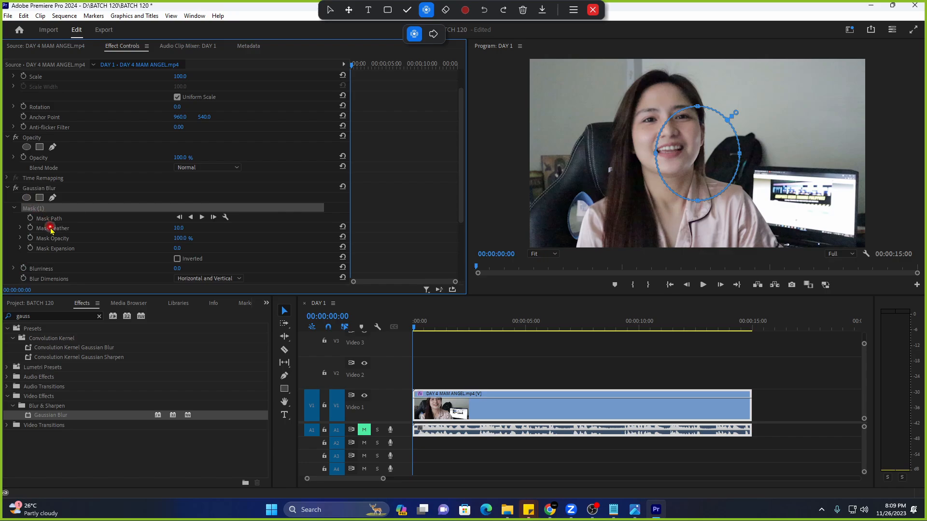
drag(700, 157, 669, 131)
drag(665, 80, 665, 76)
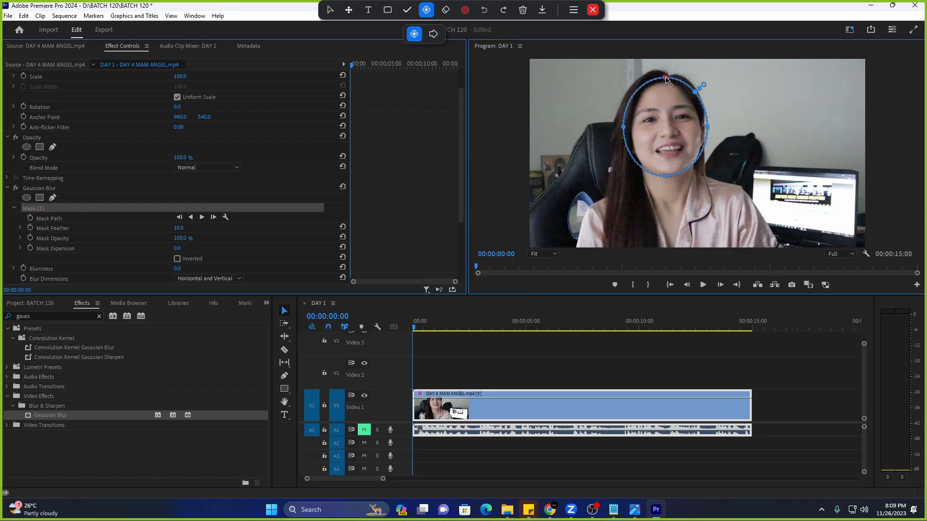
drag(623, 127, 622, 135)
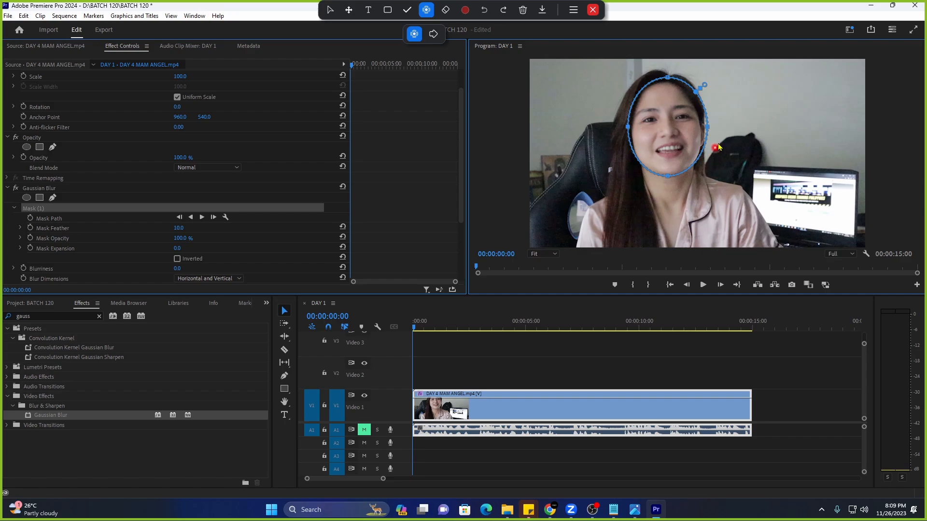
drag(708, 126, 671, 149)
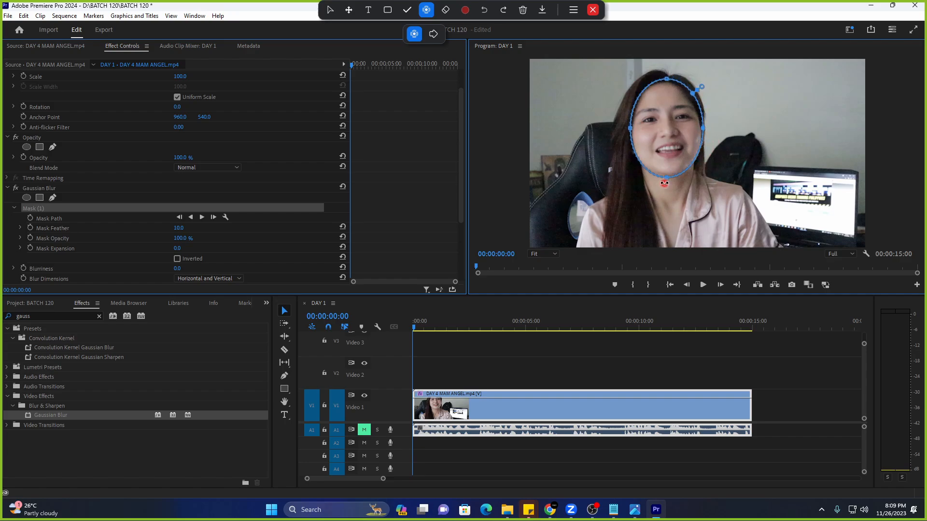
drag(665, 183, 670, 184)
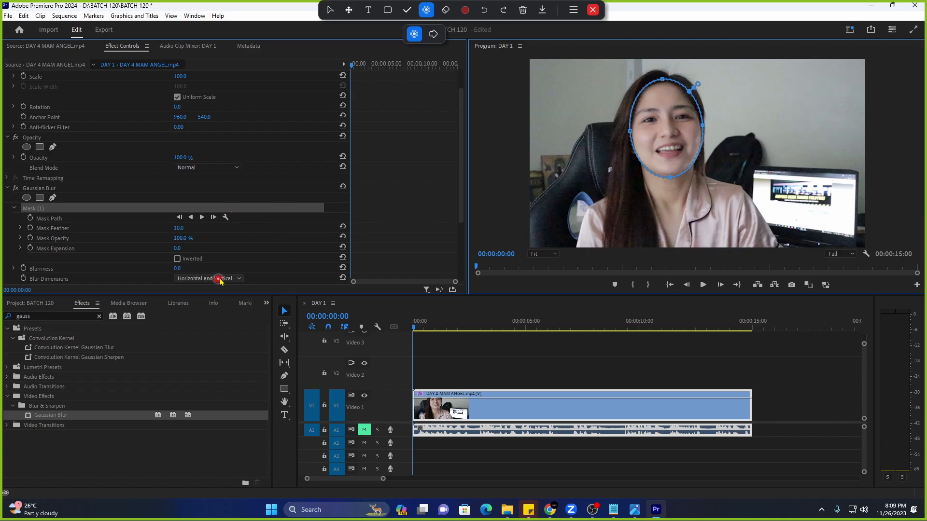
scroll(220, 281, down, 3)
mouse_move(179, 210)
mouse_down()
mouse_move(211, 221)
mouse_move(187, 210)
mouse_up()
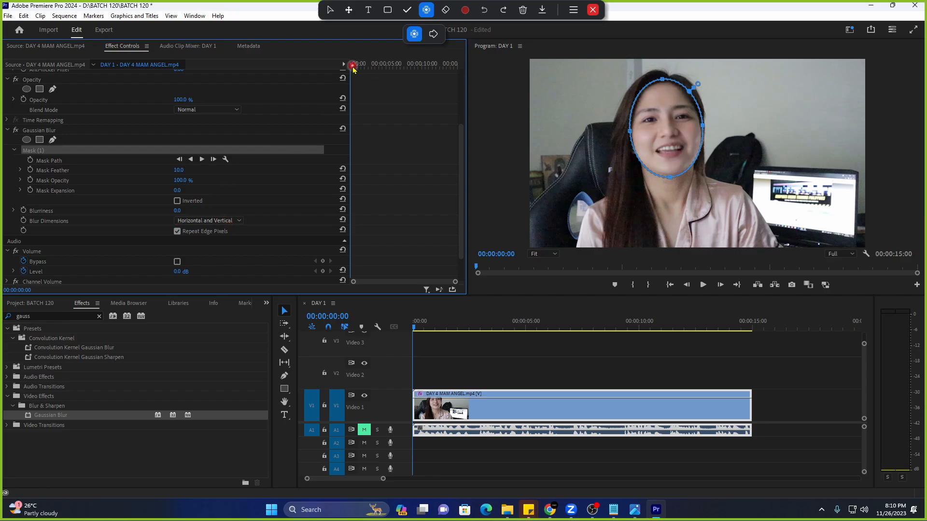
Raise Blurriness to 14 and scrub the clip to check the masked face, then return it to 0.
mouse_move(354, 68)
mouse_down()
mouse_move(406, 70)
mouse_move(349, 77)
mouse_up()
drag(179, 211, 188, 210)
drag(355, 67, 340, 109)
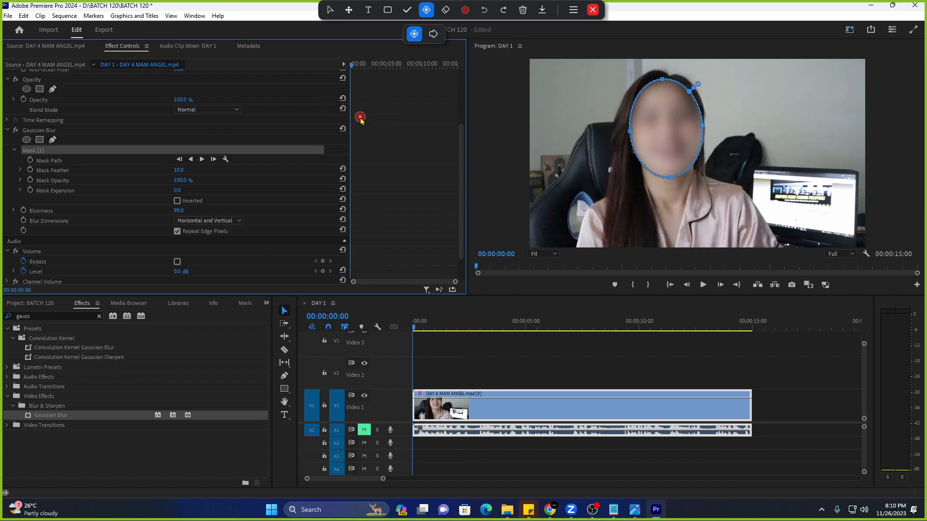
mouse_move(356, 65)
mouse_down()
mouse_move(384, 74)
mouse_move(345, 77)
mouse_up()
click(50, 161)
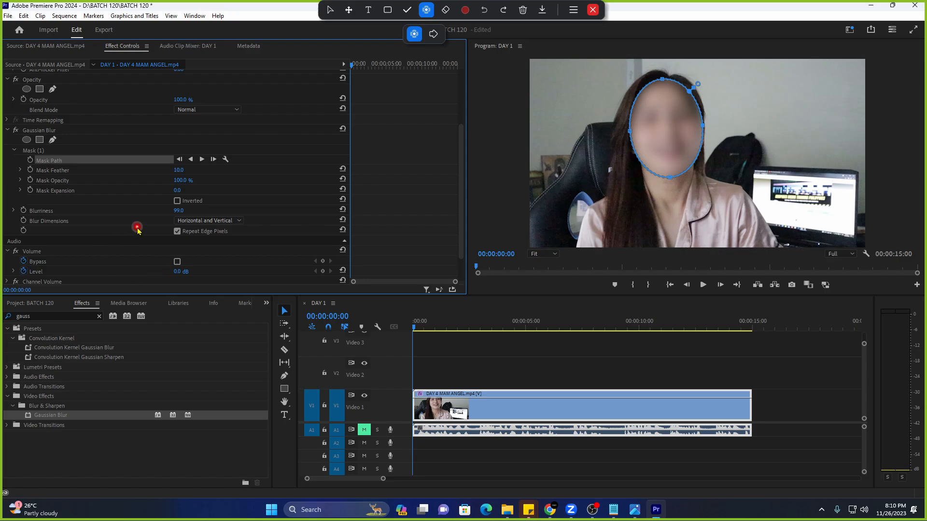
drag(165, 212, 92, 224)
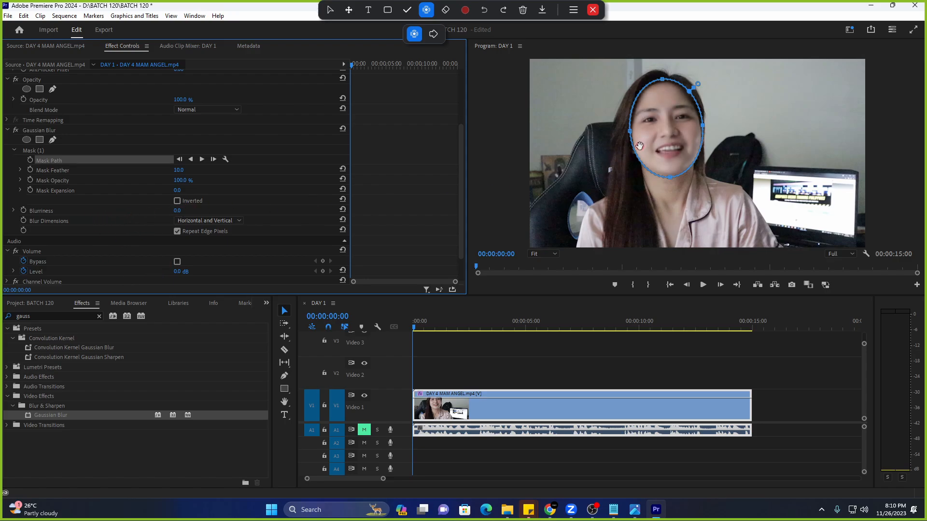
Set Blurriness to 0.0 and turn on Mask Path animation with a keyframe at 00:00:00:00.
click(177, 211)
click(93, 161)
click(411, 328)
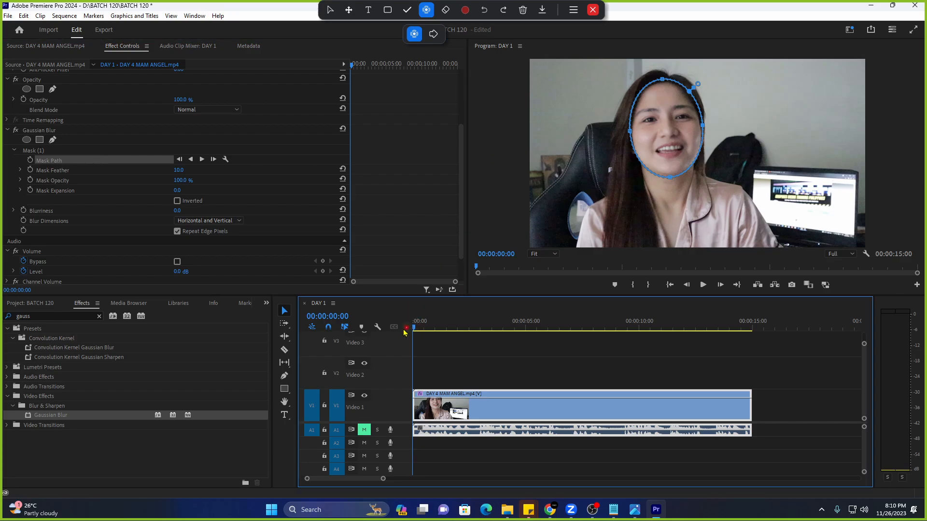
click(665, 125)
click(35, 164)
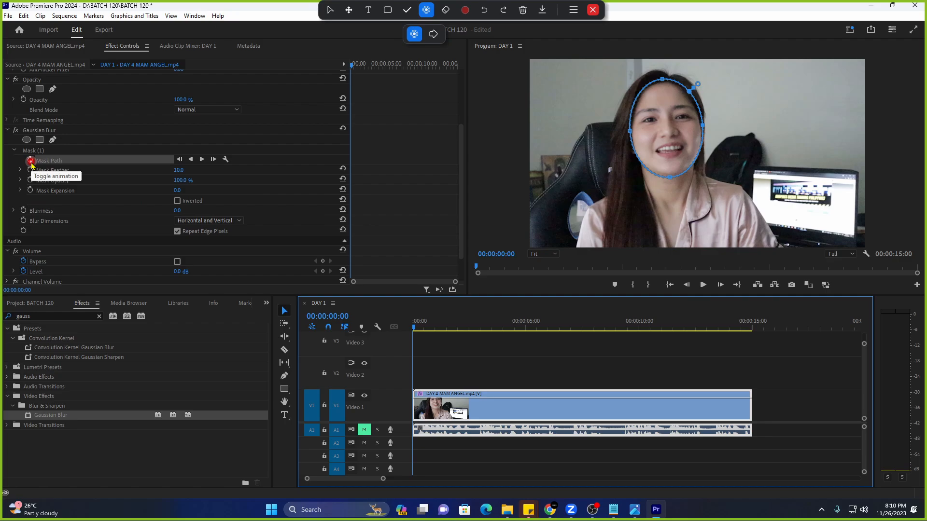
click(31, 161)
click(45, 172)
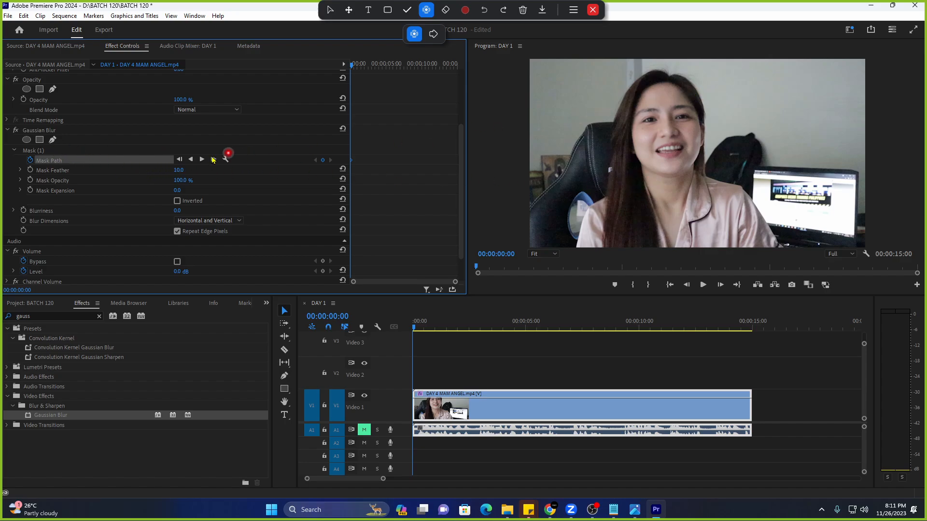
Rename the face mask from Mask (1) to 'angel'.
click(71, 151)
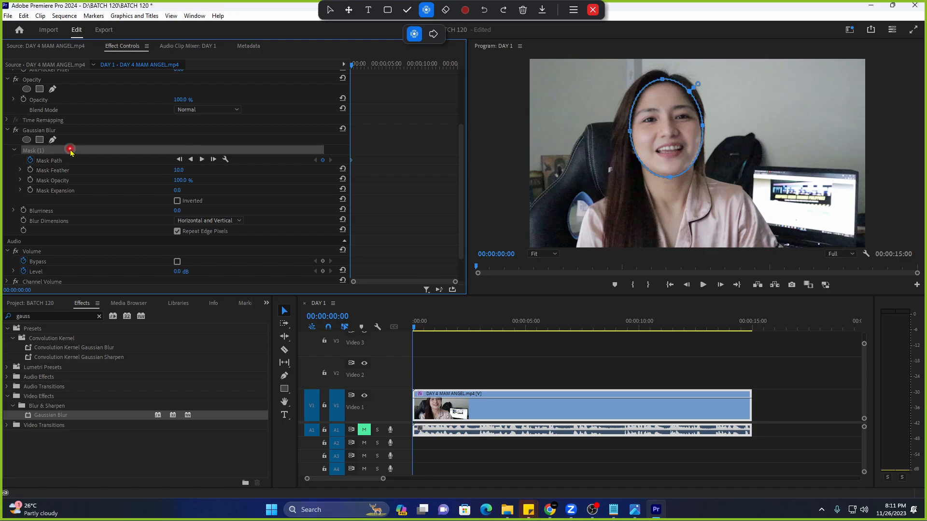
right_click(43, 151)
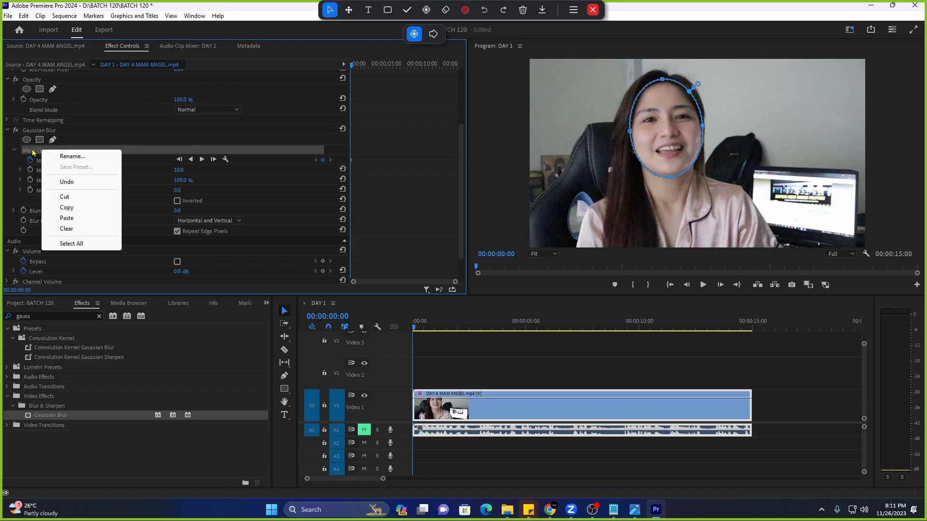
click(77, 157)
text(angel)
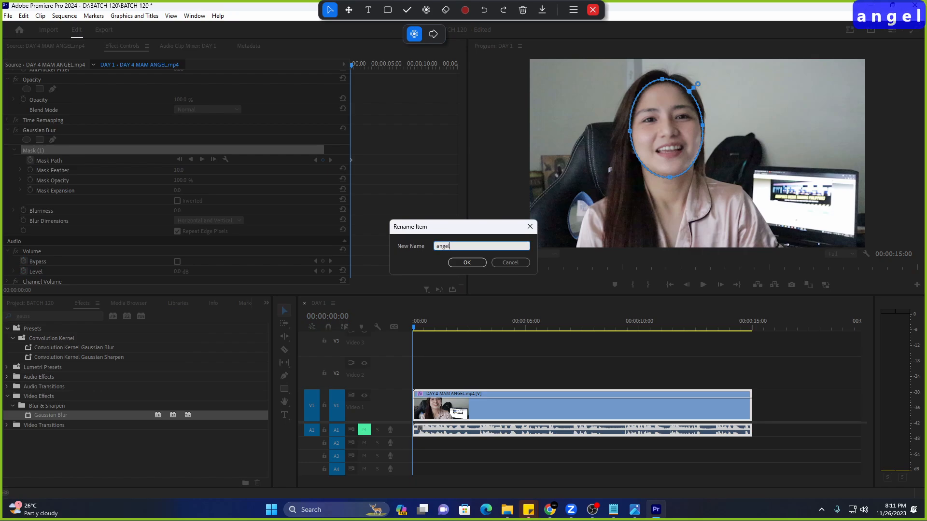
key(Return)
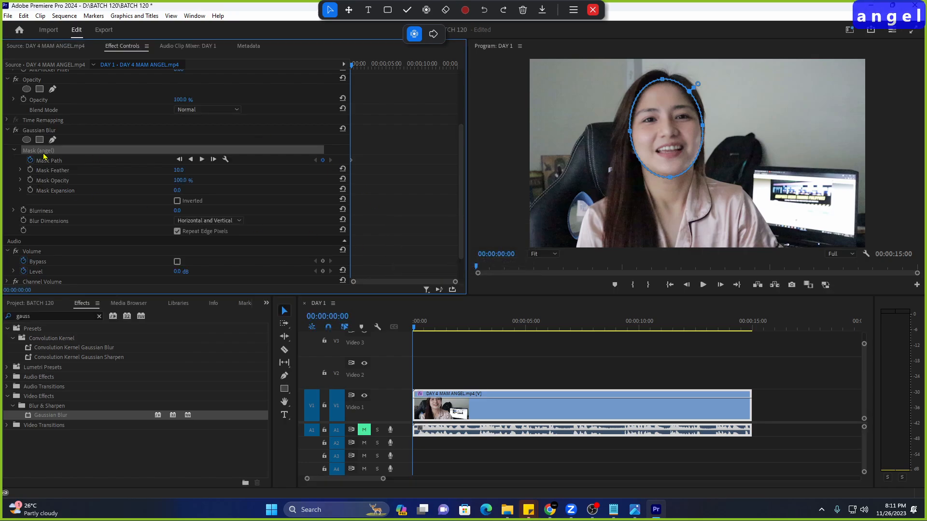
Add a second ellipse mask, delete it again, and reselect the angel mask.
click(274, 144)
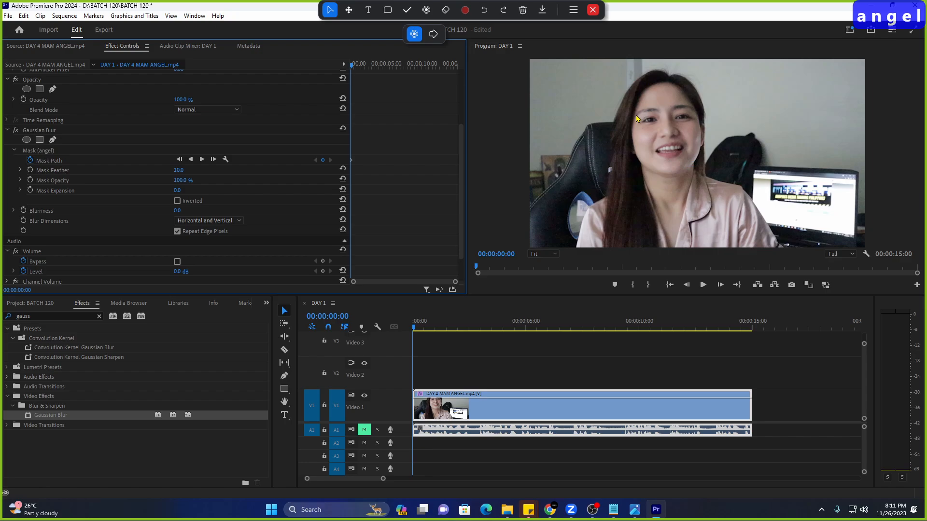
click(27, 139)
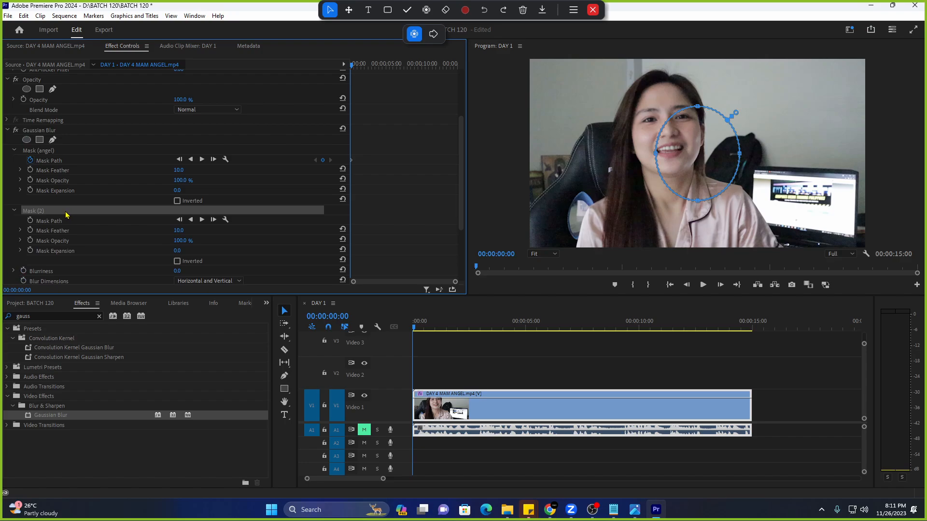
key(Delete)
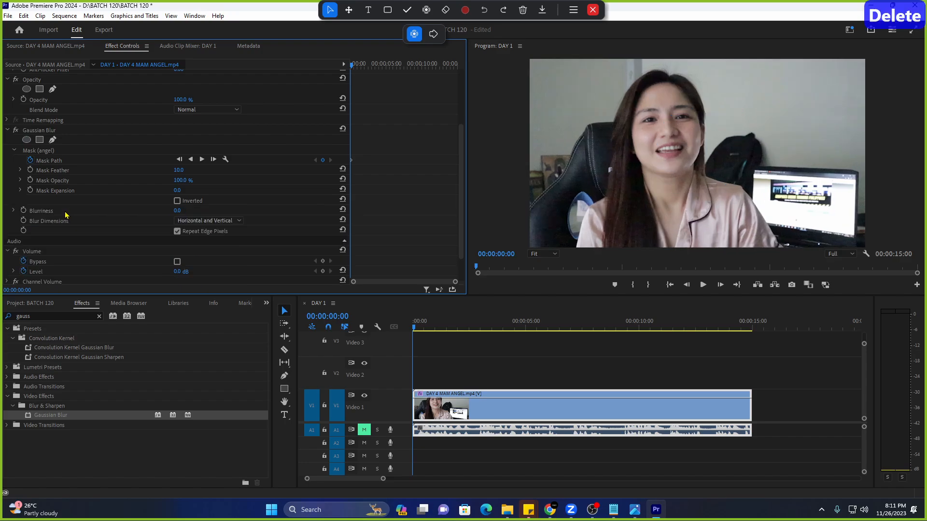
click(62, 152)
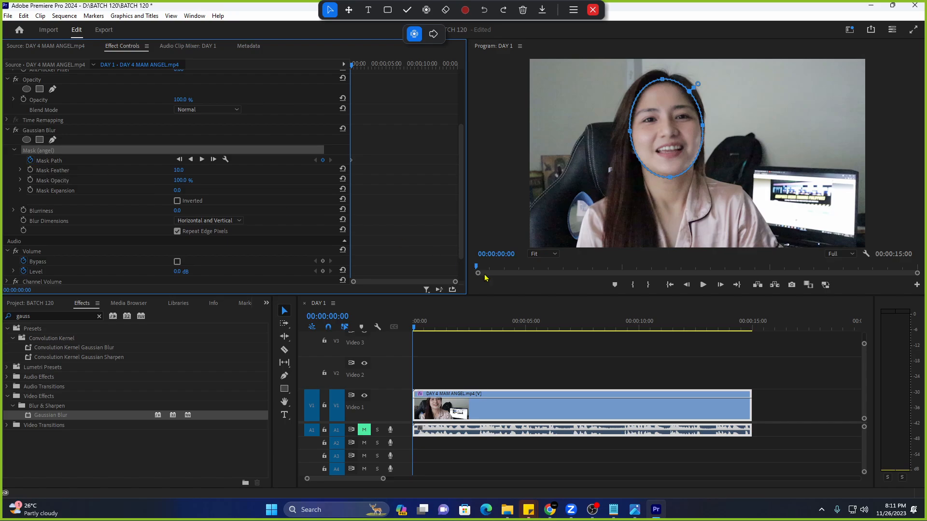
Zoom the keyframe ruler to the first second and step forward to frame 6.
drag(456, 284, 388, 283)
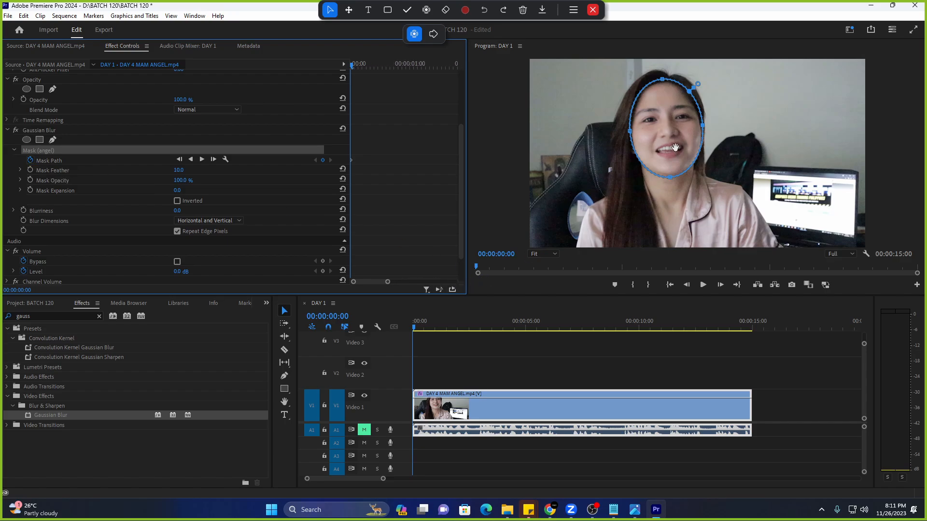
click(720, 285)
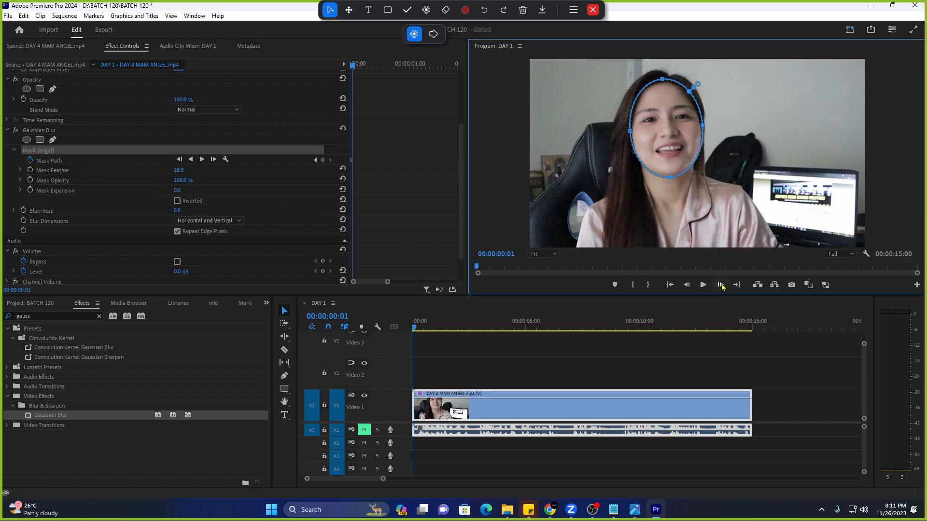
click(720, 285)
click(720, 285)
click(720, 286)
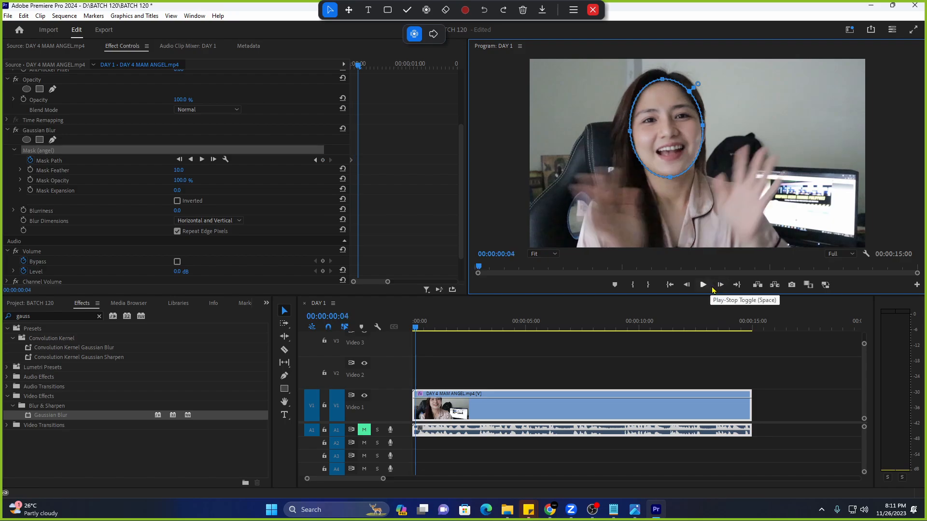
click(721, 287)
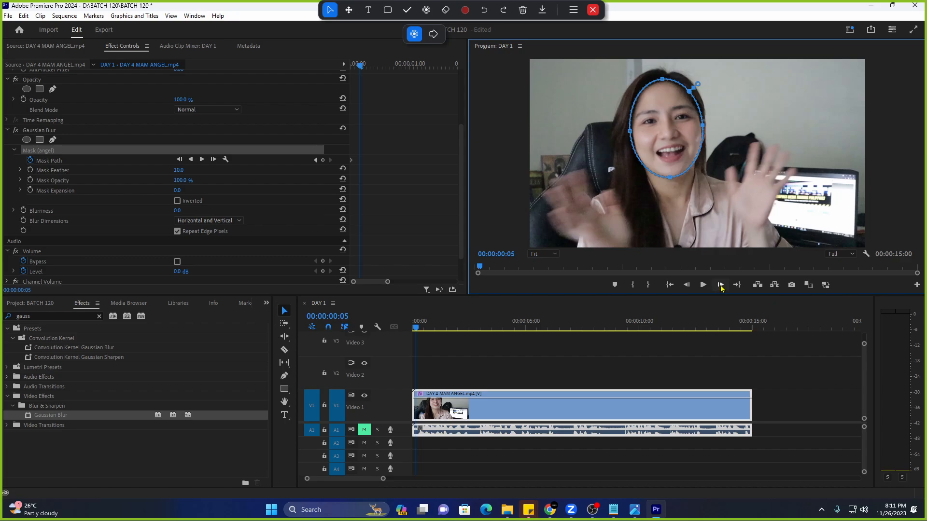
click(720, 285)
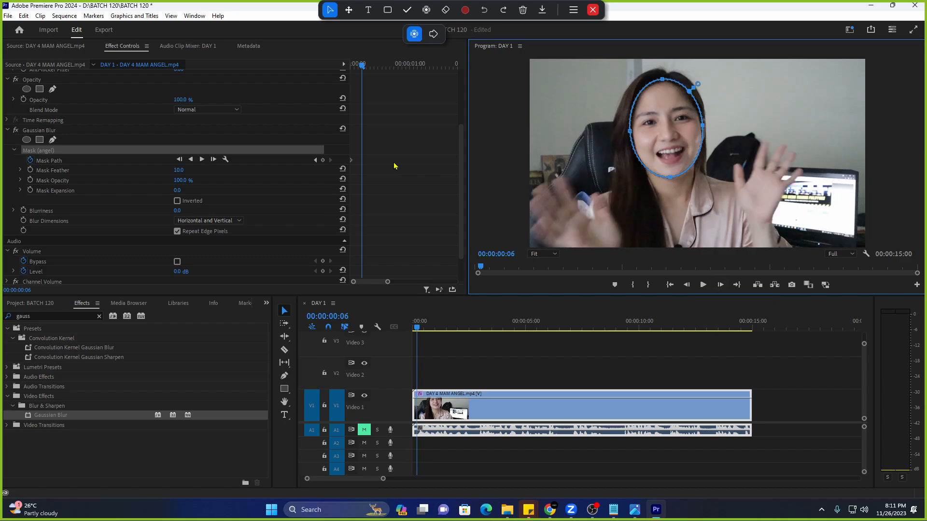
Stretch the angel mask down over the chin and rotate it to match the tilted face.
drag(388, 282, 381, 282)
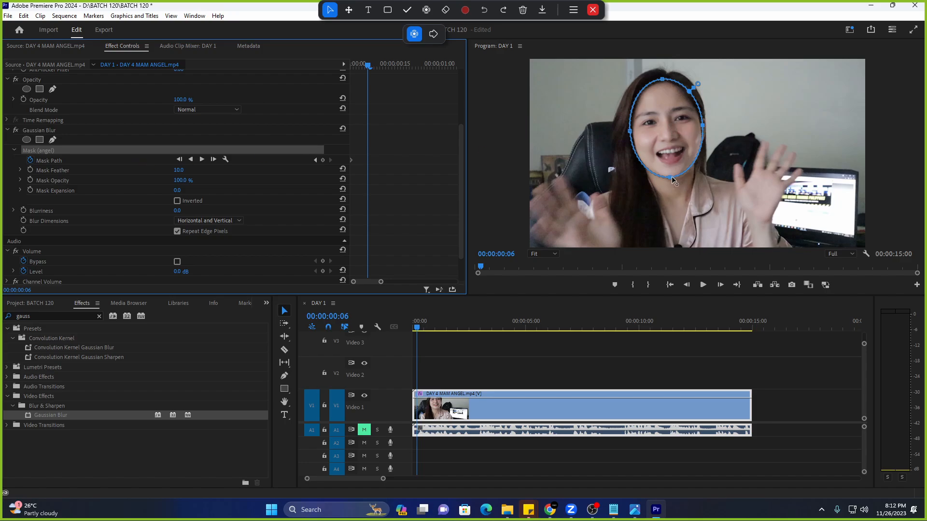
drag(671, 178, 671, 178)
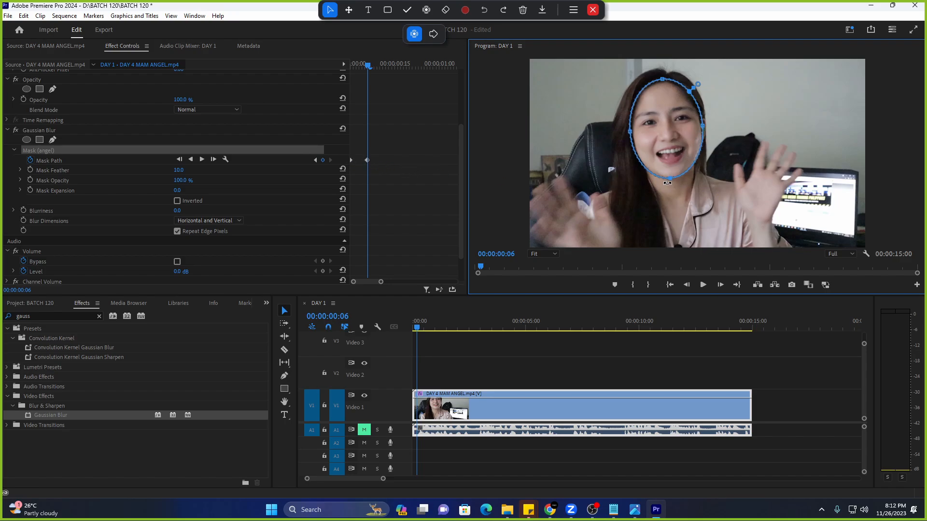
drag(668, 183, 674, 184)
Advance eight frames and nudge the angel mask up-left onto the face.
click(721, 285)
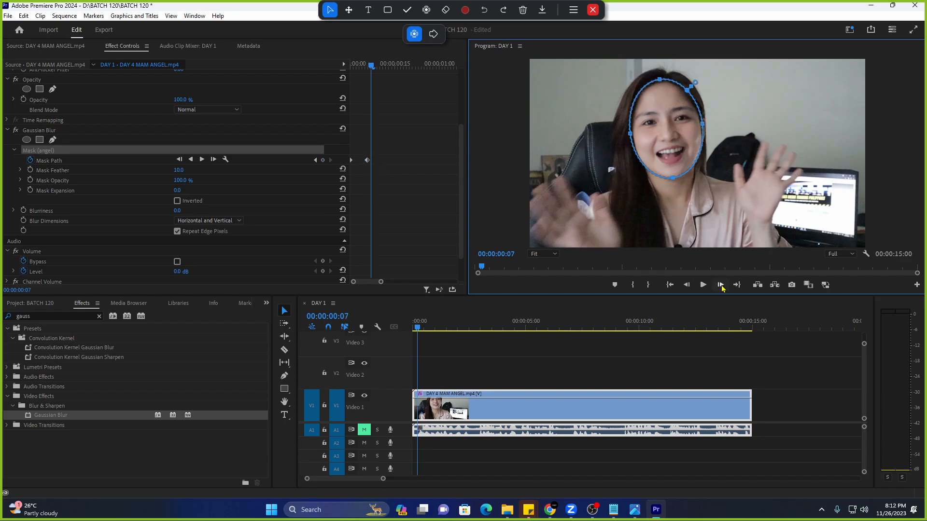
click(720, 286)
click(720, 286)
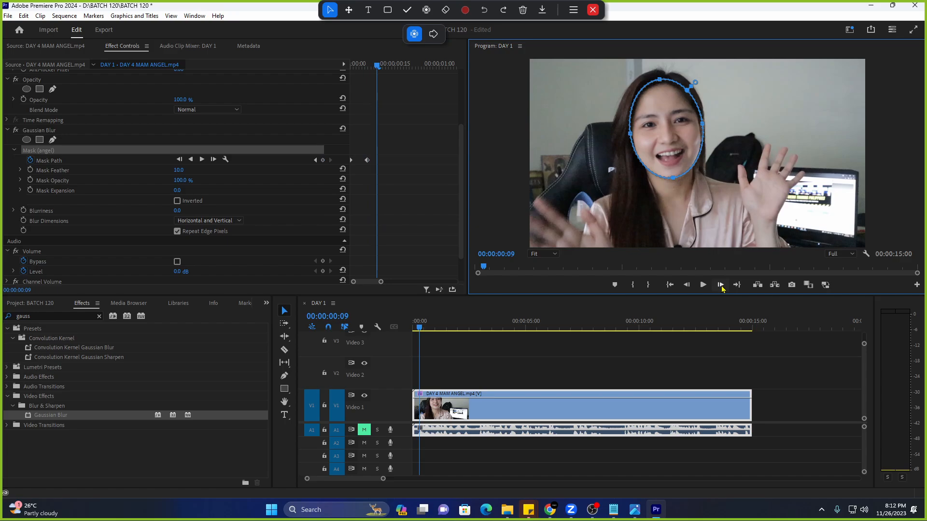
click(721, 286)
click(720, 286)
click(721, 286)
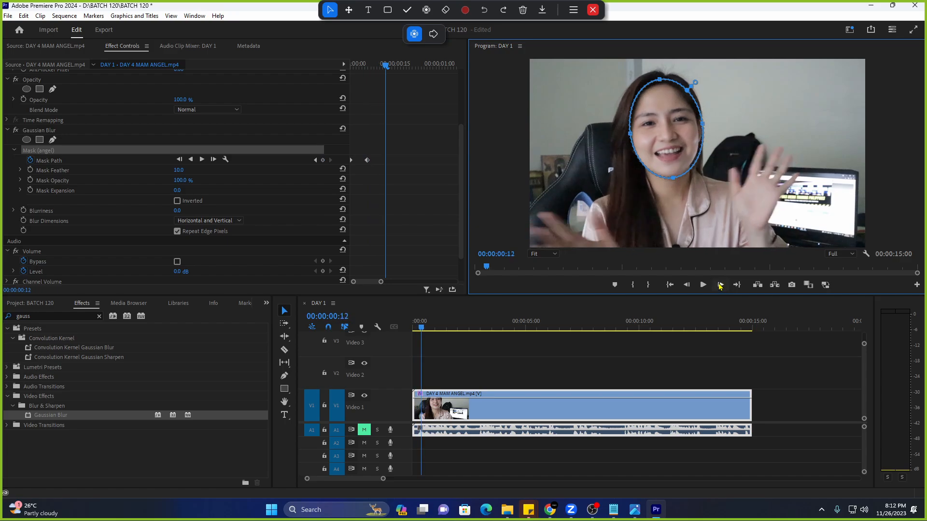
click(721, 285)
click(721, 286)
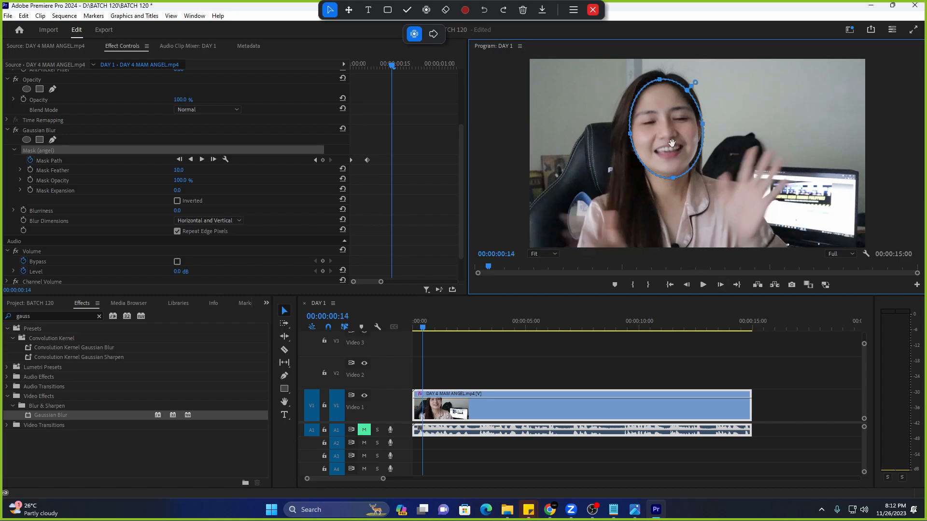
drag(673, 143, 669, 141)
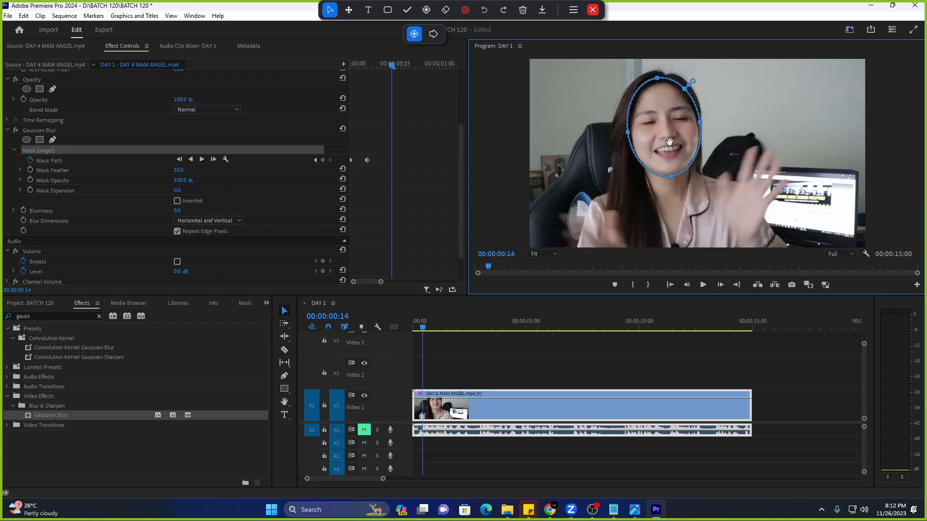
Over the next five frames, straighten the mask and stretch its bottom down.
click(721, 286)
click(720, 284)
click(720, 285)
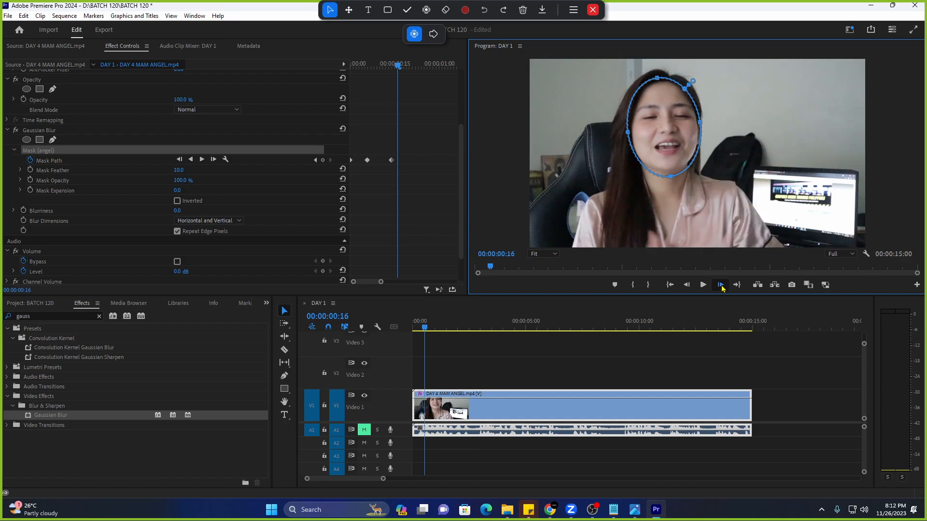
drag(671, 181, 665, 181)
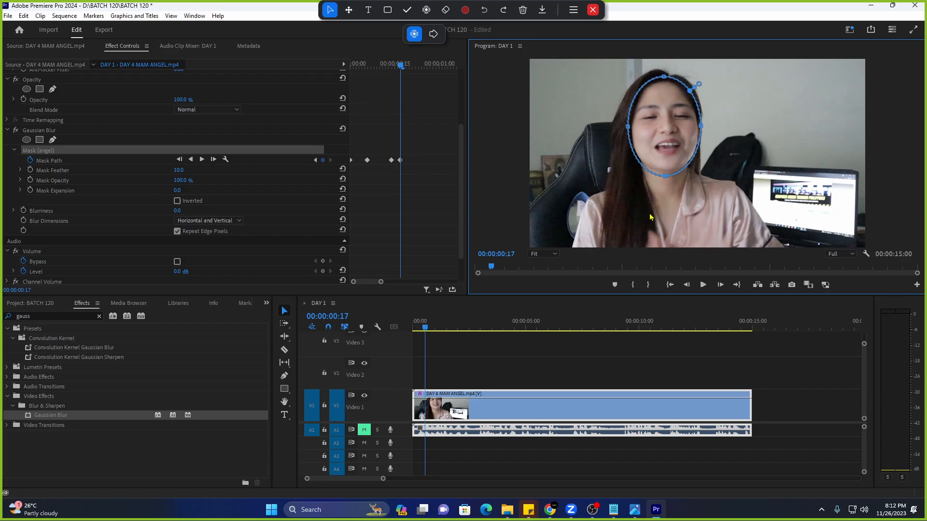
click(720, 286)
click(720, 286)
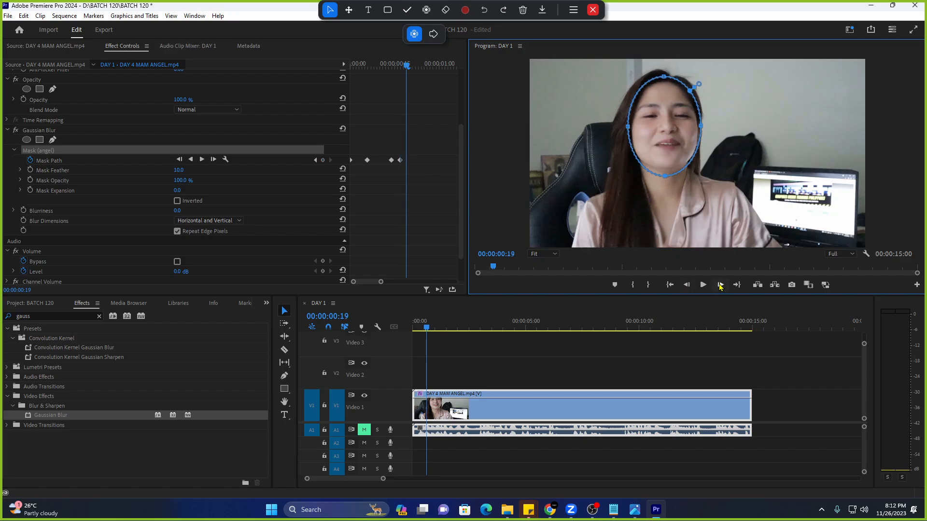
drag(664, 176, 666, 174)
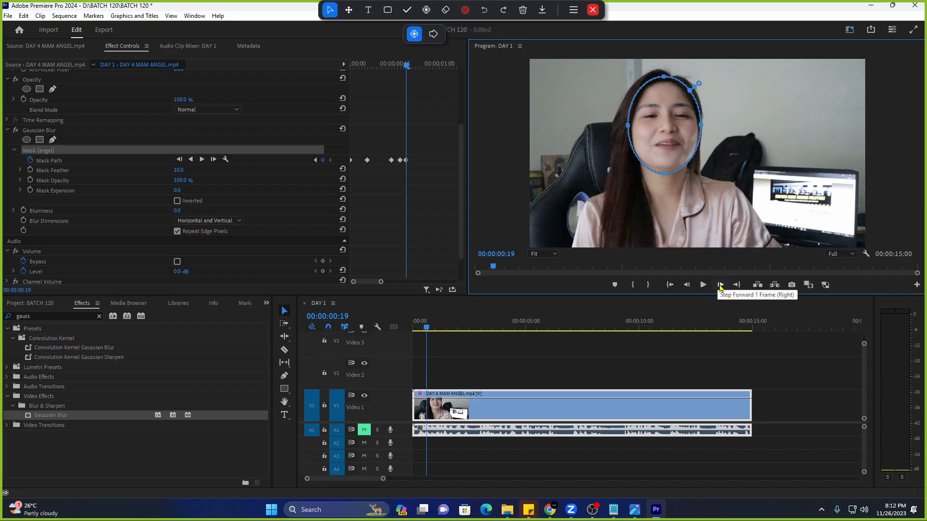
Check the next frames with the arrow keys and shift the mask down and right onto the face.
click(427, 10)
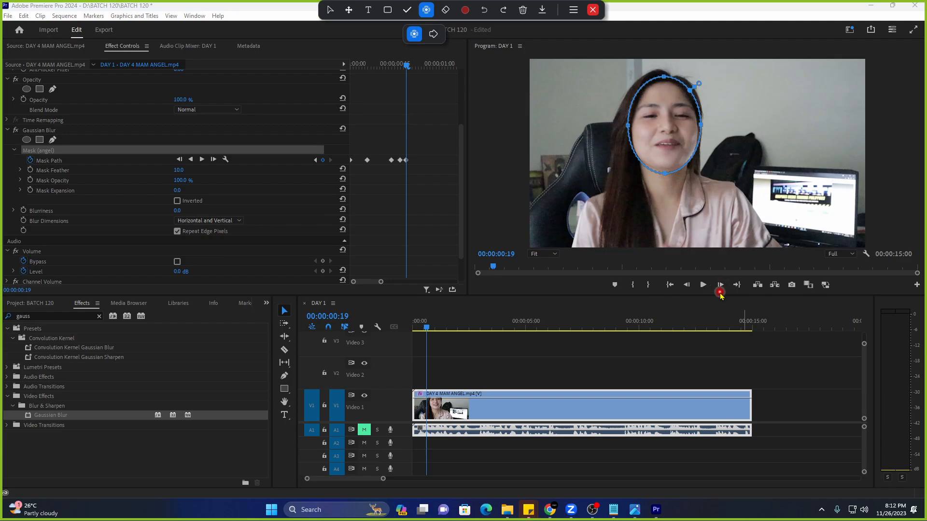
click(604, 287)
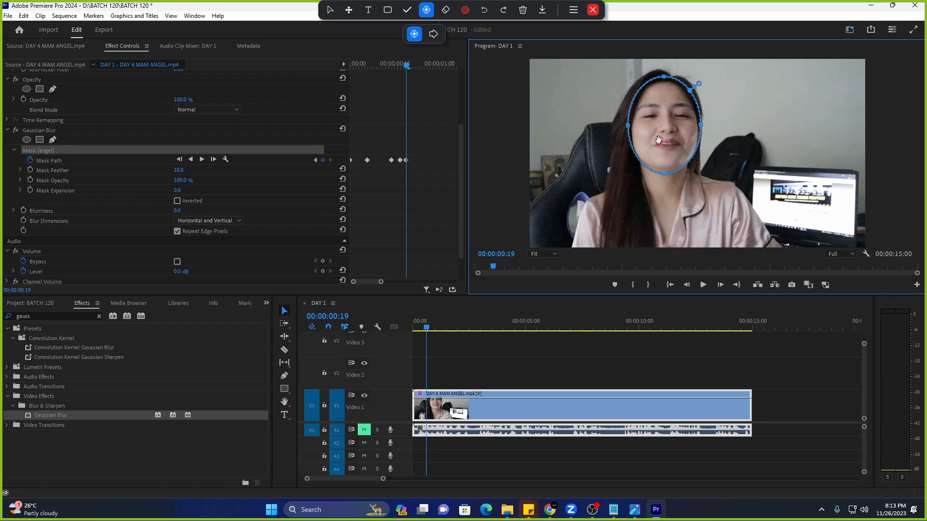
key(Right)
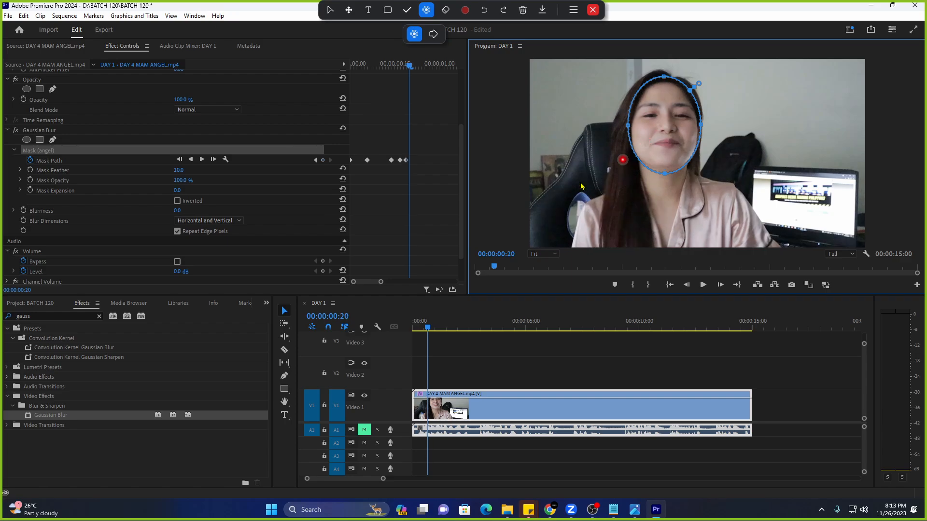
key(Left)
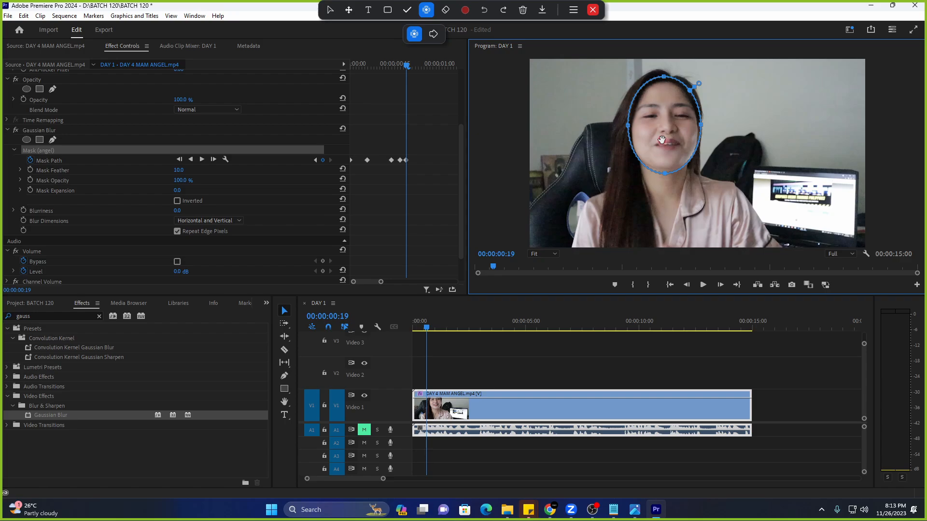
key(Right)
key(Right)
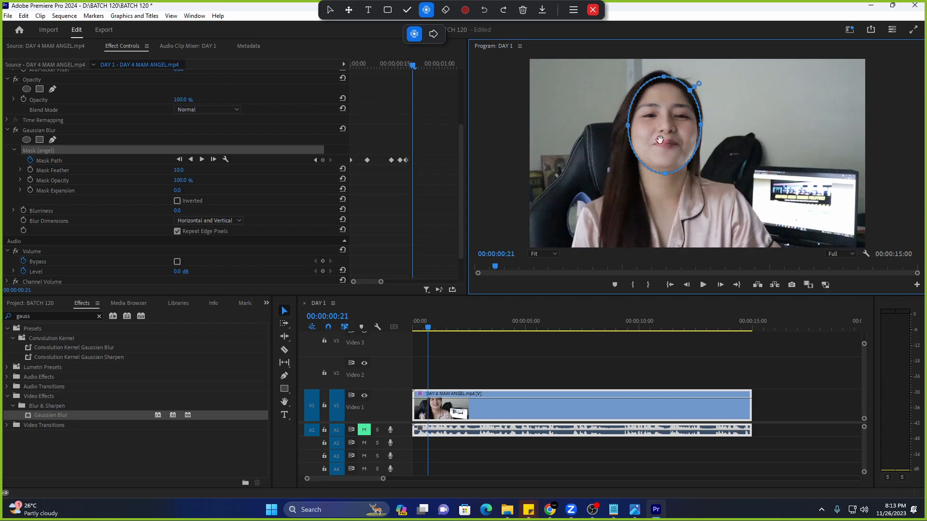
key(Right)
key(Right)
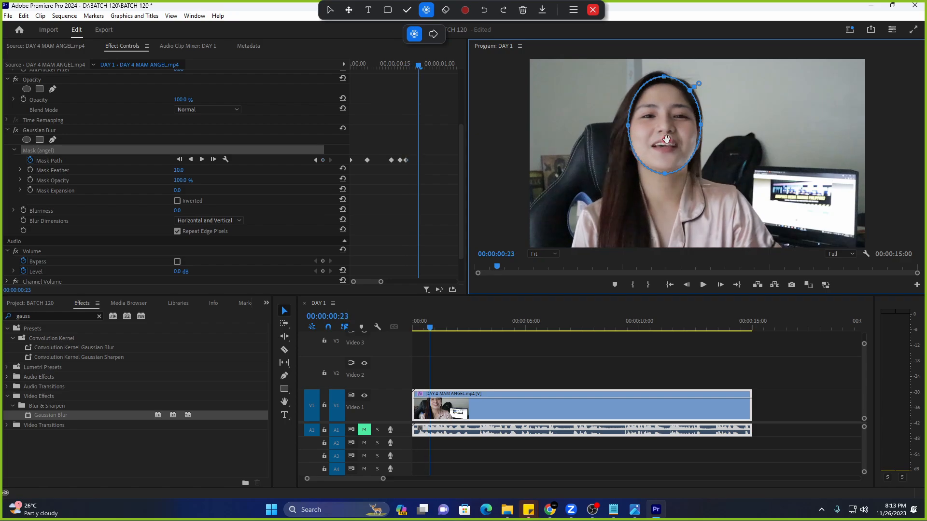
click(720, 285)
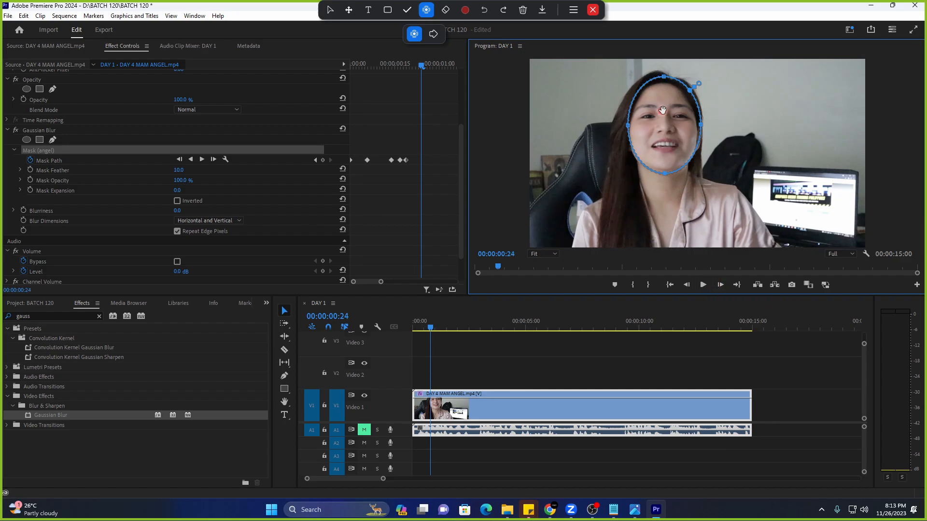
drag(686, 119, 668, 130)
click(280, 310)
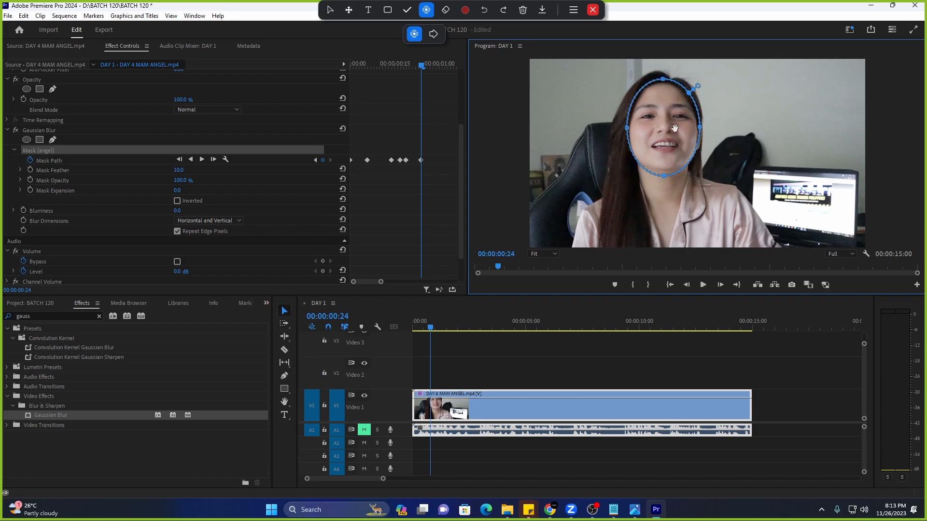
key(Right)
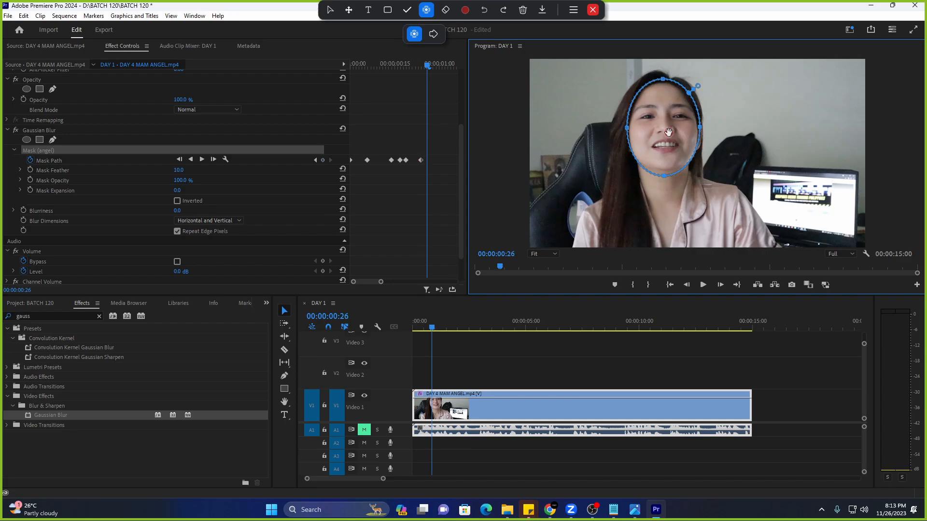
drag(669, 133, 677, 150)
Zoom the keyframe ruler out to five seconds and refit the mask, moving, nudging and tilting it.
key(Right)
key(Right)
key(Right)
key(Right)
key(Right)
key(Right)
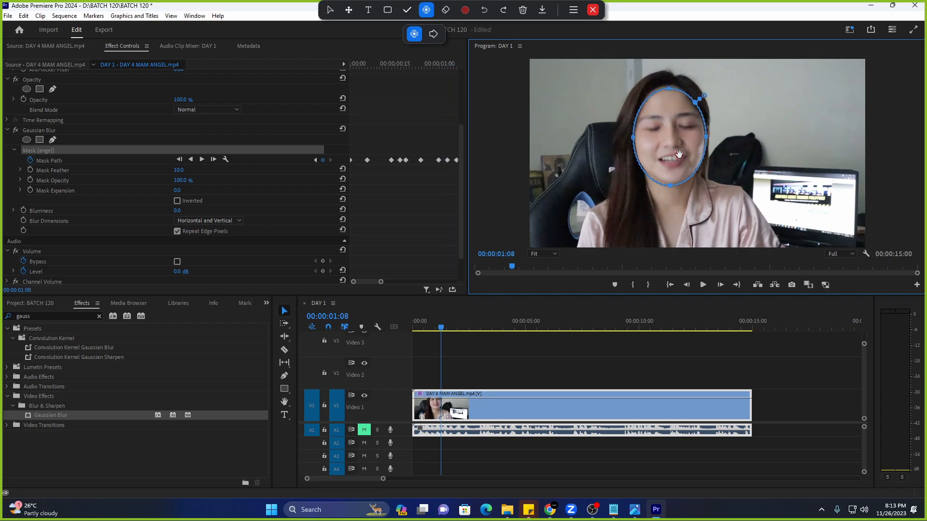
key(Right)
key(Right)
key(Right)
key(Right)
key(Right)
drag(381, 282, 435, 281)
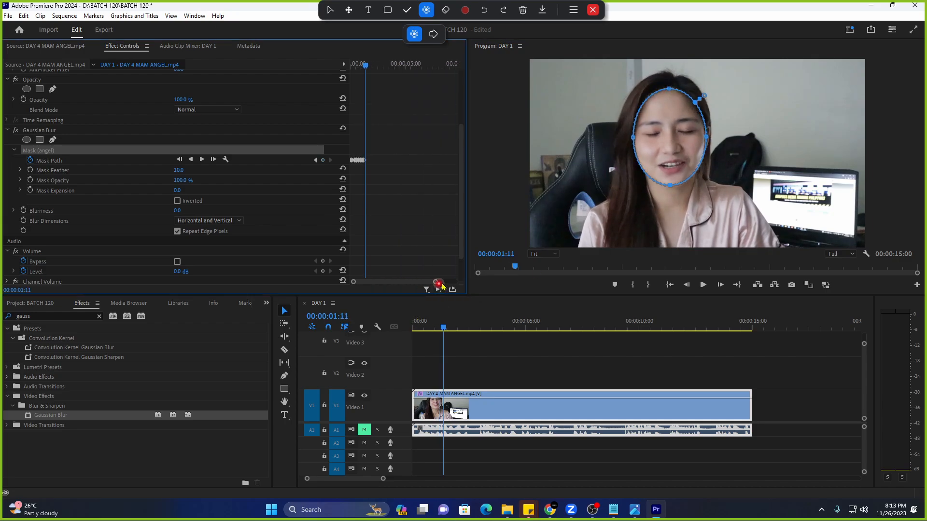
key(Right)
key(Right)
key(Right)
key(Right)
key(Right)
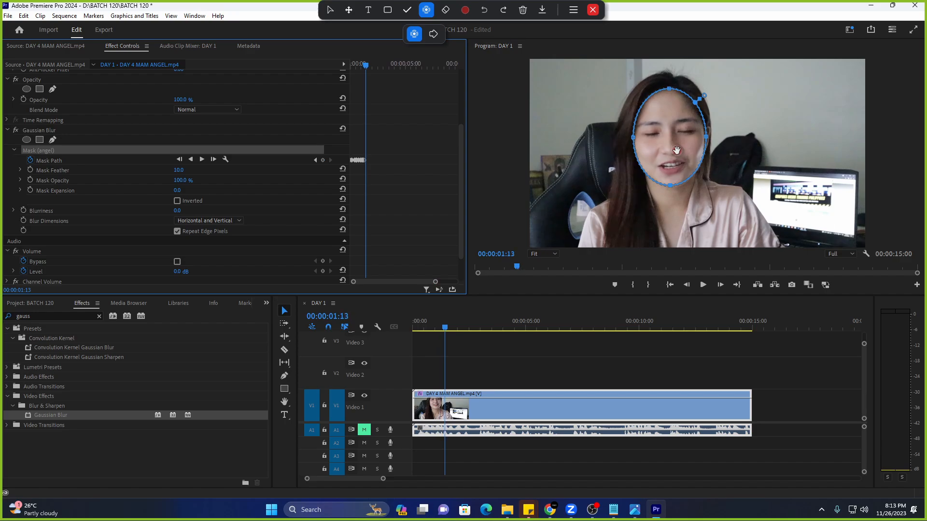
click(681, 150)
drag(682, 150, 710, 138)
key(Right)
key(Right)
key(Right)
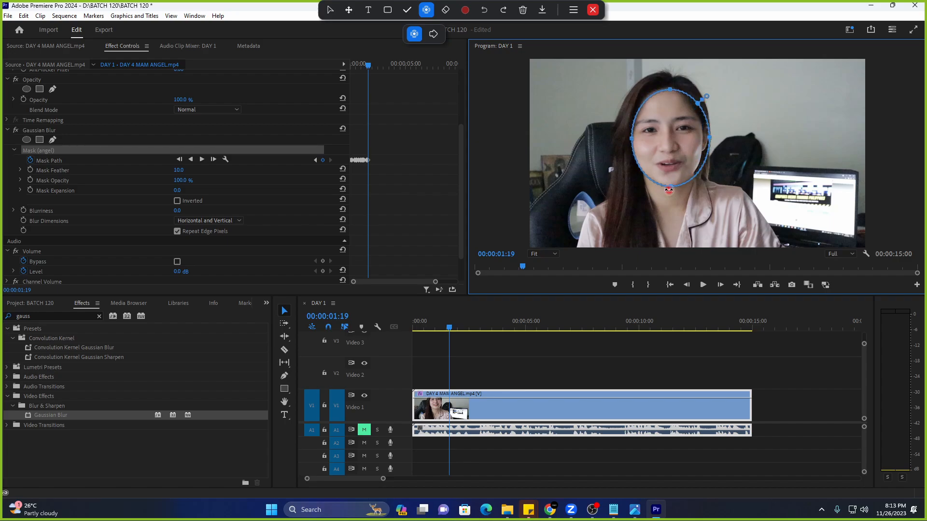
drag(671, 187, 672, 193)
key(ctrl+z)
key(ctrl+z)
key(ctrl+z)
key(ctrl+z)
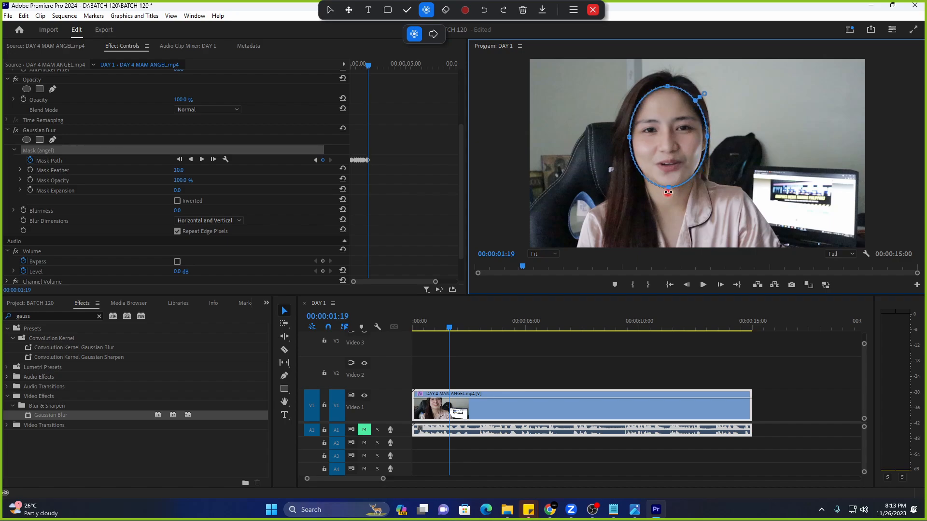
drag(677, 160, 676, 159)
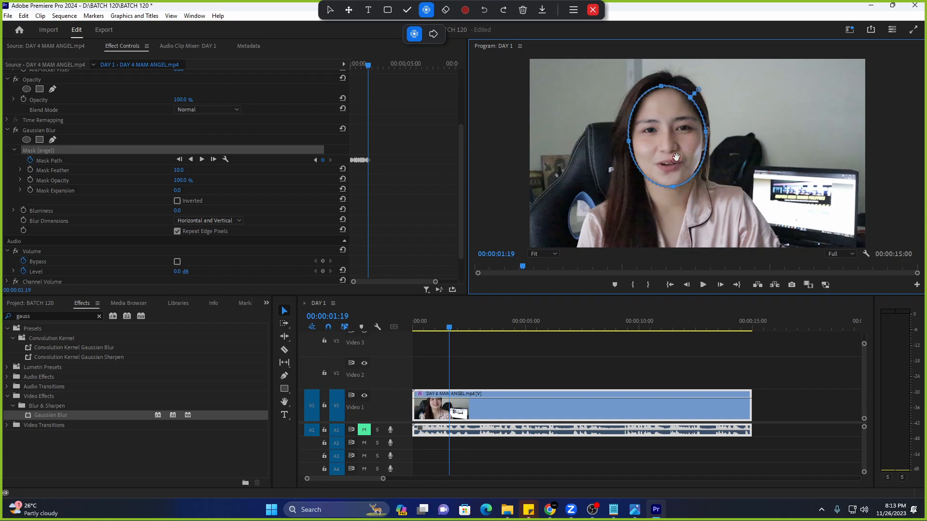
key(Right)
key(Right)
key(Right)
key(Right)
Keep advancing frames, moving the mask up and right, narrowing its sides, then lowering it.
key(Right)
key(Right)
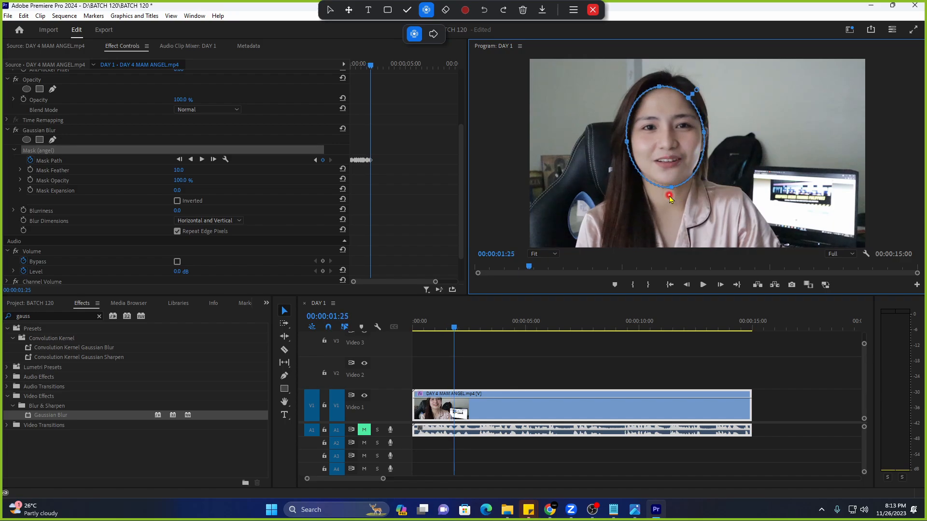
drag(671, 192, 667, 193)
key(Right)
key(Right)
key(Right)
key(Right)
key(Right)
key(Right)
key(Right)
key(Right)
key(Right)
key(Right)
key(Right)
key(Right)
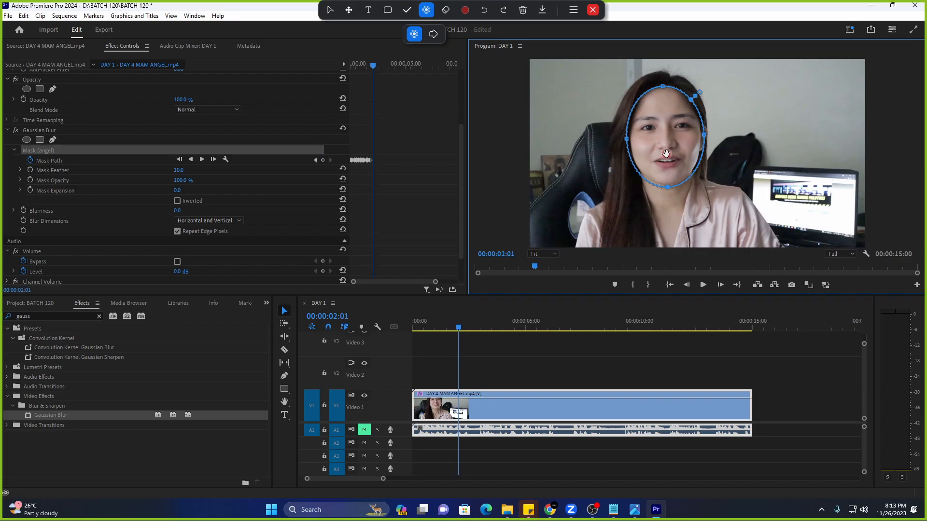
key(Right)
drag(671, 151, 673, 148)
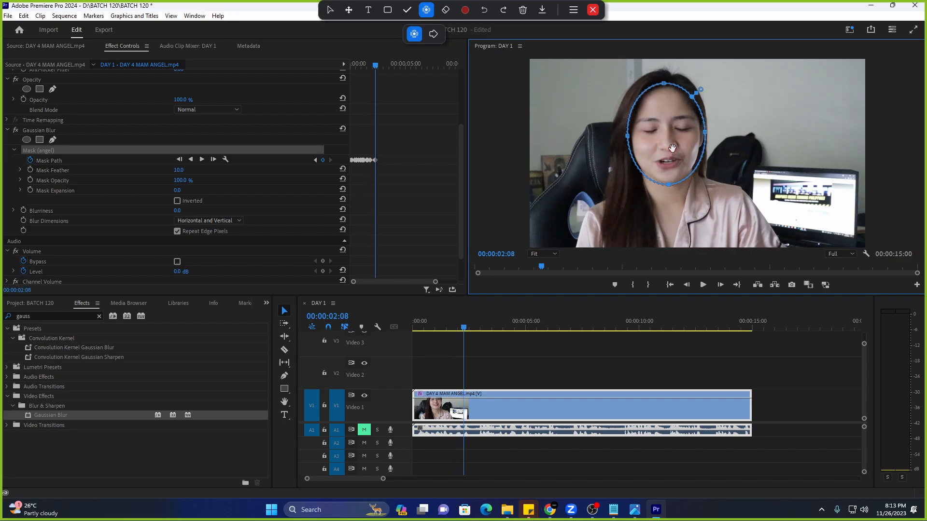
key(Right)
key(Right)
key(Right)
key(Right)
key(Right)
key(Right)
key(Right)
key(Right)
key(Right)
key(Right)
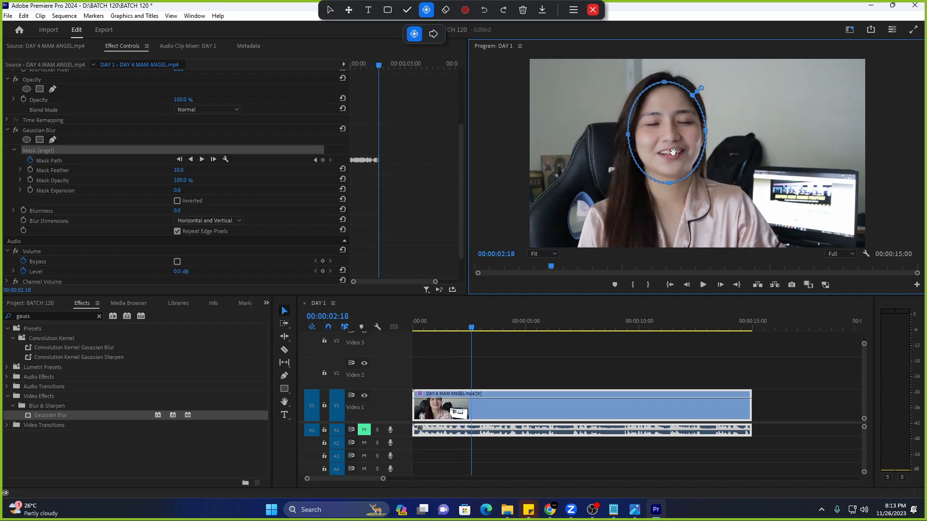
drag(673, 152, 675, 191)
key(Right)
key(Right)
key(Right)
key(Right)
key(Right)
key(Right)
key(Right)
key(Right)
key(Right)
key(Right)
key(Right)
key(Right)
key(Right)
key(Right)
key(Right)
key(Right)
key(Right)
key(Right)
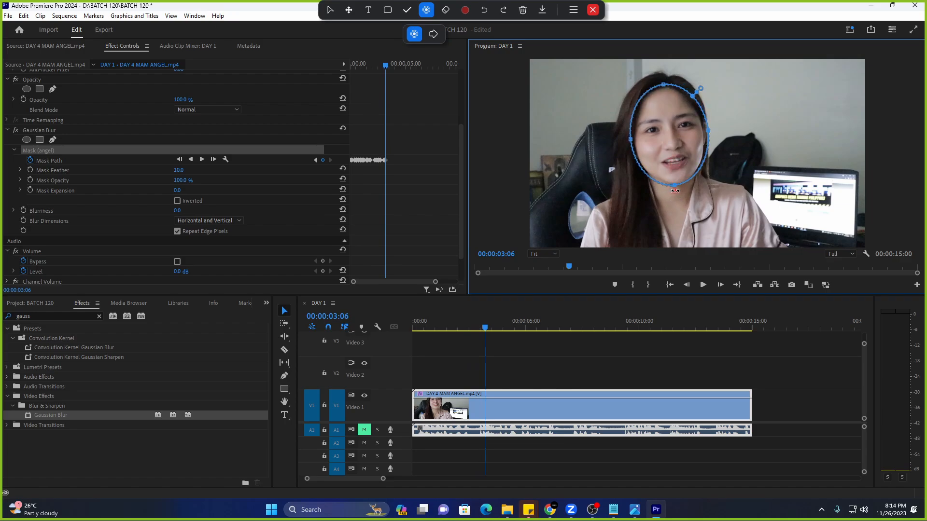
key(Right)
key(Right)
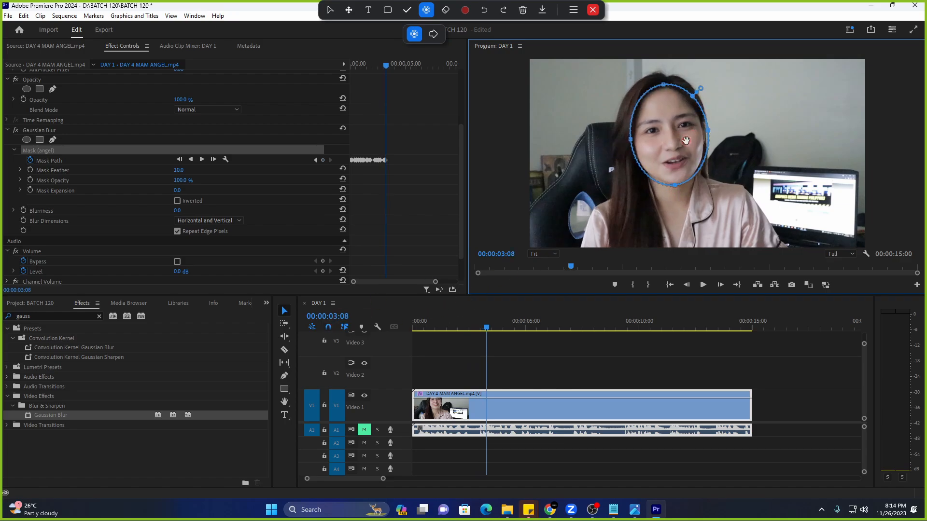
drag(631, 141, 632, 141)
drag(708, 131, 706, 131)
key(Right)
key(Right)
key(Right)
key(Right)
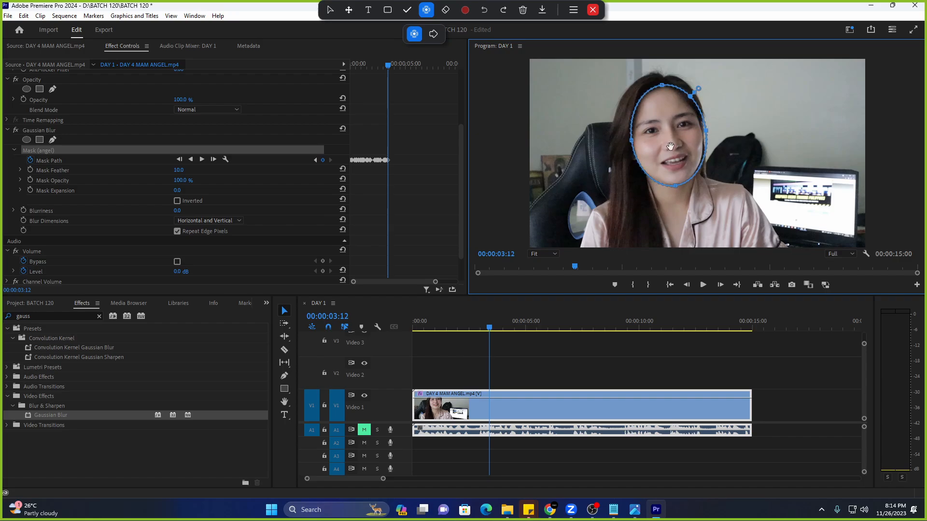
key(Right)
key(Right)
key(Right)
drag(671, 148, 671, 158)
Refit the mask through the last frames to about 00:00:05:07 by raising, rotating and lowering it.
key(Right)
key(Right)
key(Right)
key(Right)
key(Right)
key(Right)
key(Right)
key(Right)
key(Right)
key(Right)
key(Right)
key(Right)
key(Right)
key(Right)
key(Right)
key(Right)
key(Right)
key(Right)
key(Right)
key(Right)
key(Right)
key(Right)
key(Right)
key(Right)
key(Right)
key(Right)
key(Right)
key(Right)
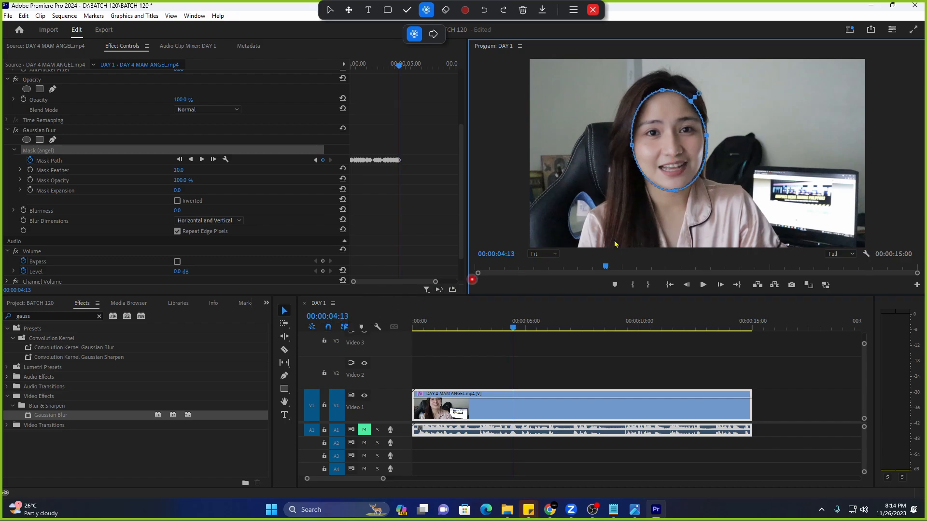
key(Right)
drag(689, 140, 677, 145)
key(Right)
key(Right)
key(Right)
key(Right)
key(Right)
key(Right)
key(Right)
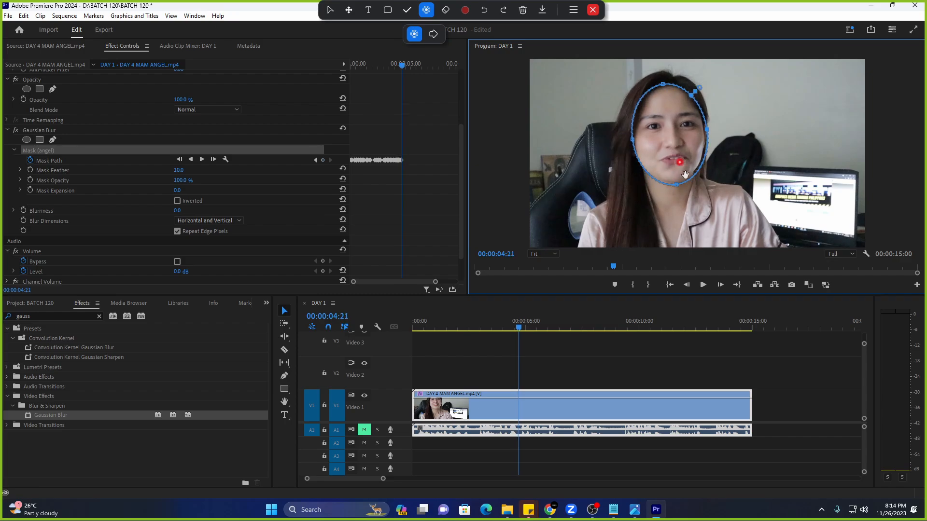
drag(677, 191, 674, 191)
key(Right)
key(Right)
key(Right)
key(Right)
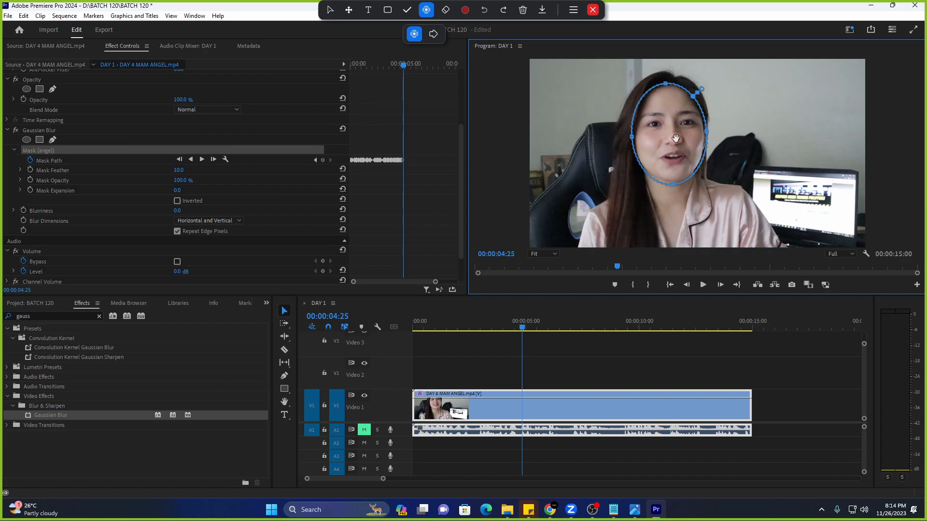
drag(676, 139, 635, 133)
key(Right)
key(Right)
key(Right)
key(Right)
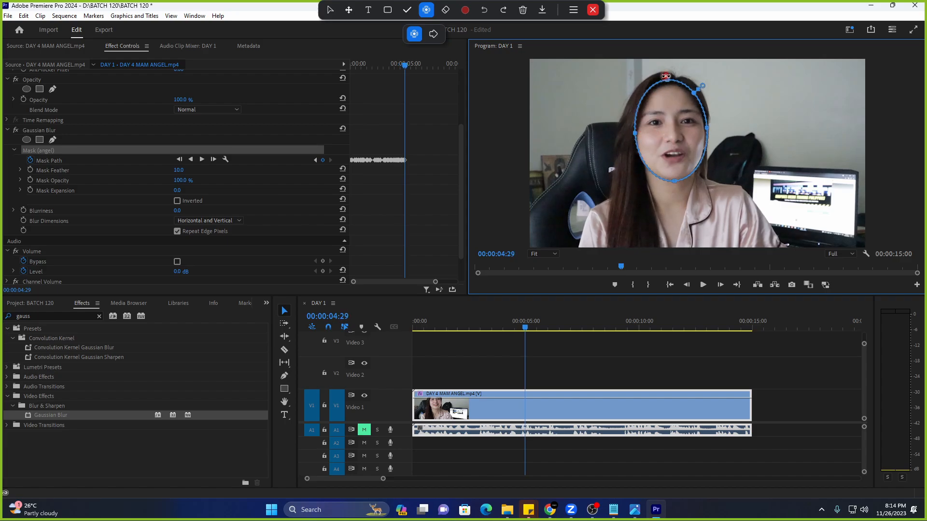
drag(666, 76, 667, 82)
key(Right)
key(Right)
key(Right)
key(Right)
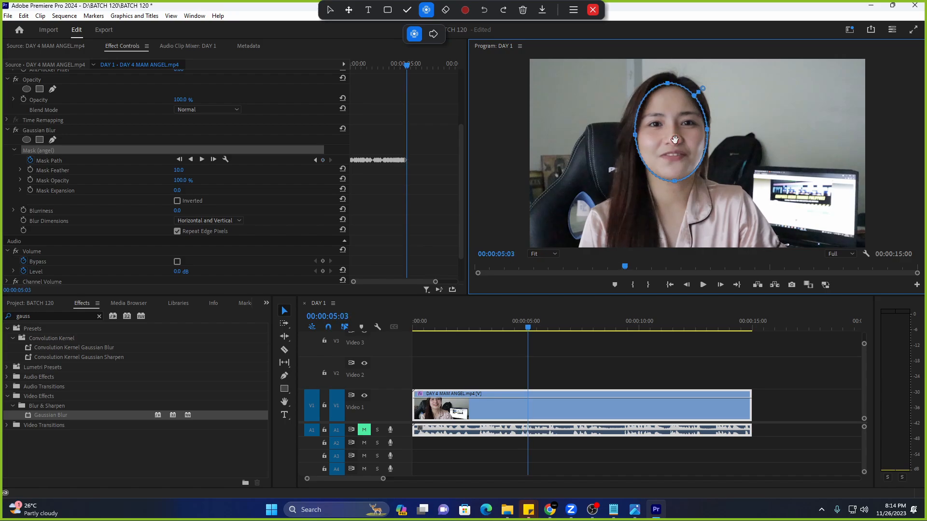
drag(675, 139, 676, 142)
key(Right)
key(Right)
key(Right)
key(Right)
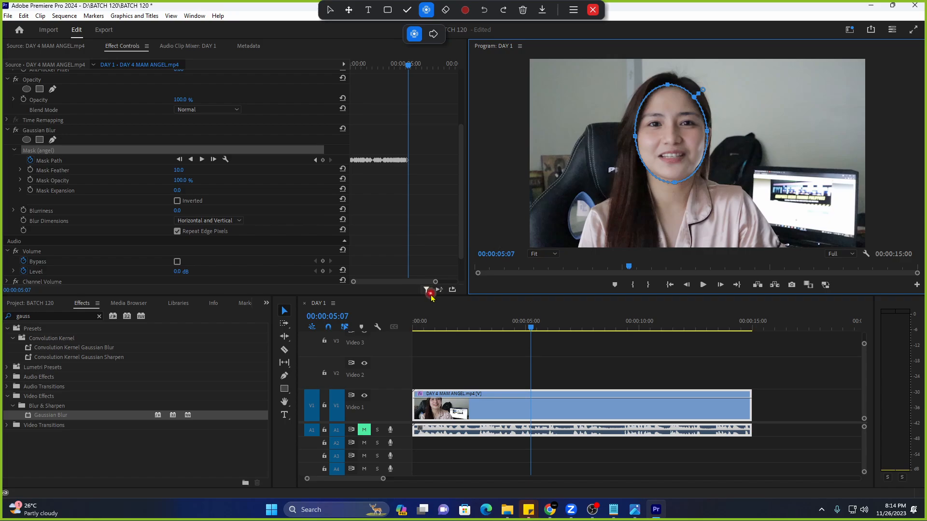
drag(435, 282, 414, 277)
Return to the clip start and scrub through to check the mask follows the face.
click(393, 162)
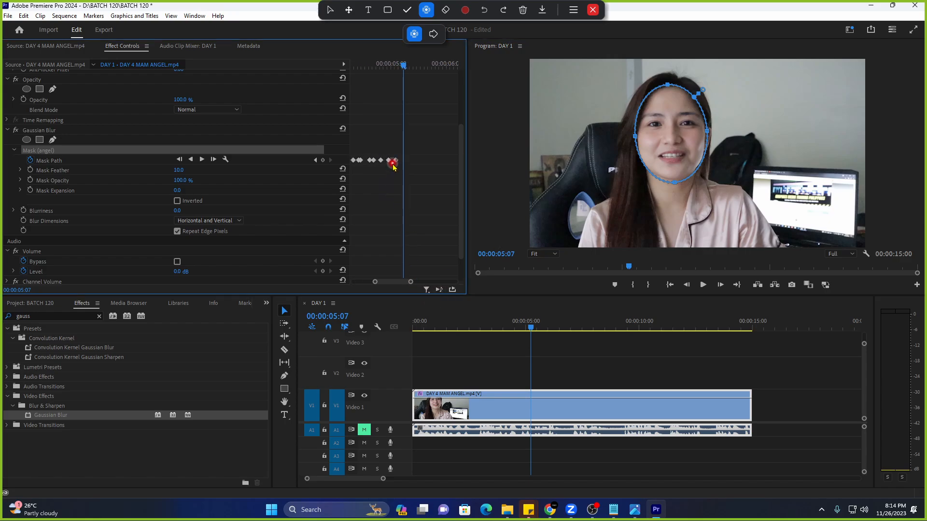
key(Home)
drag(374, 282, 338, 284)
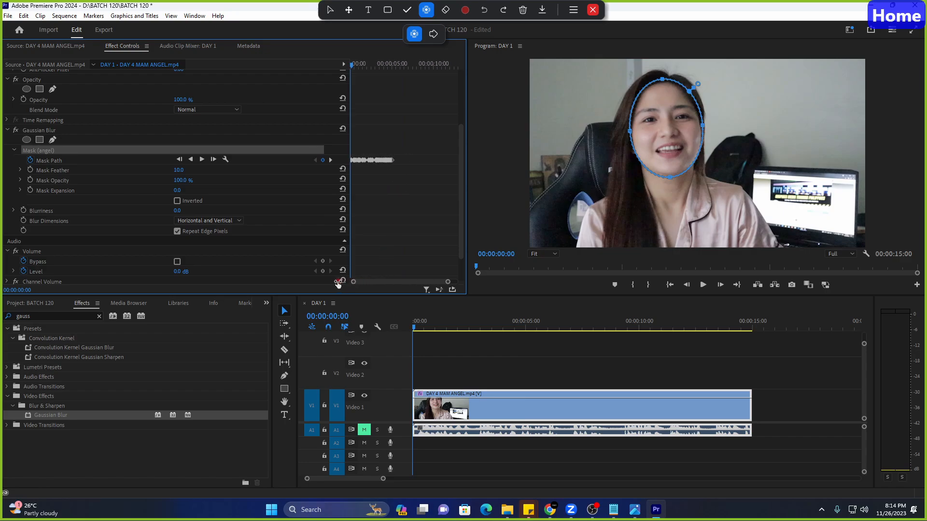
mouse_move(353, 68)
mouse_down()
mouse_move(389, 73)
mouse_move(351, 70)
mouse_up()
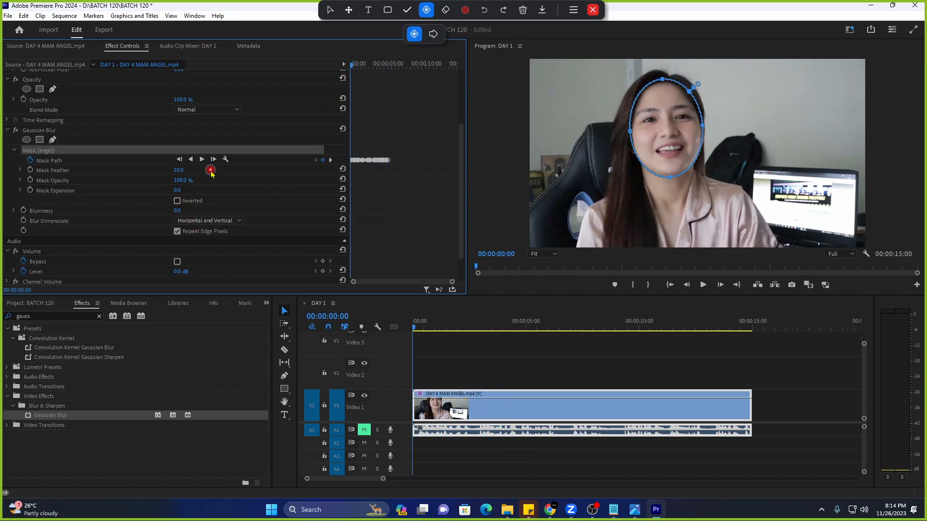
Set Gaussian Blur Blurriness to 73 and play the clip back to preview the blurred face.
click(178, 210)
text(60)
key(Return)
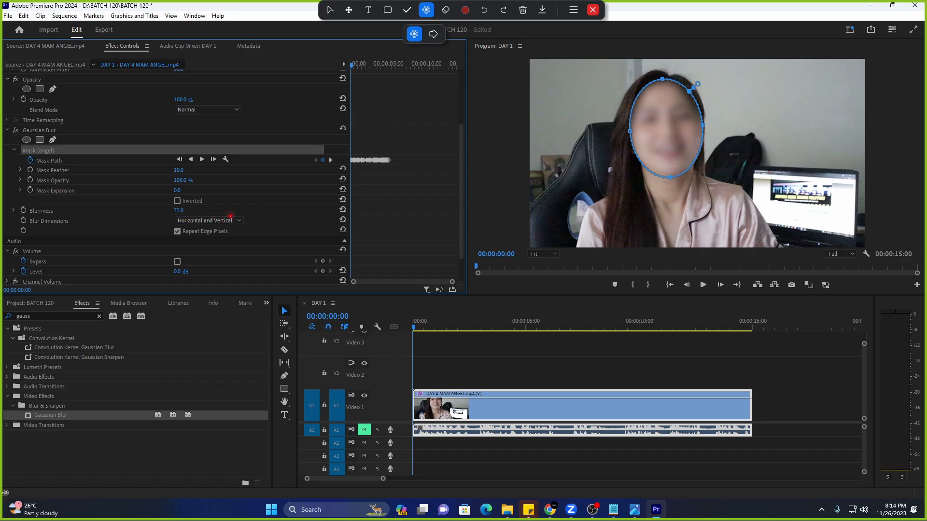
key(space)
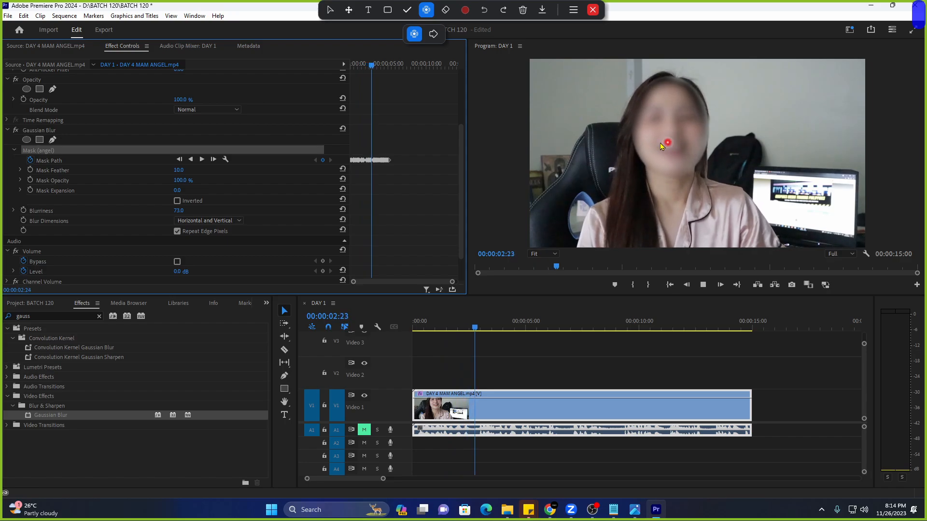
drag(378, 65, 325, 72)
key(space)
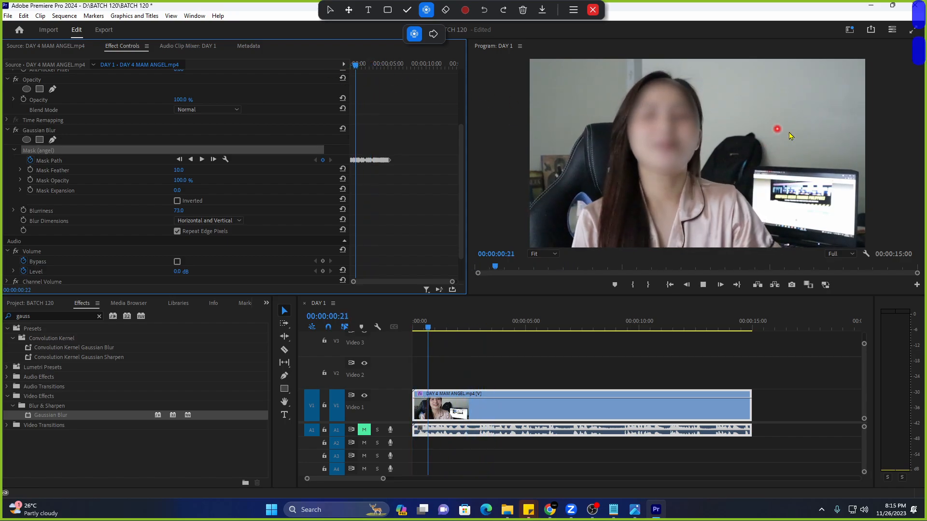
key(space)
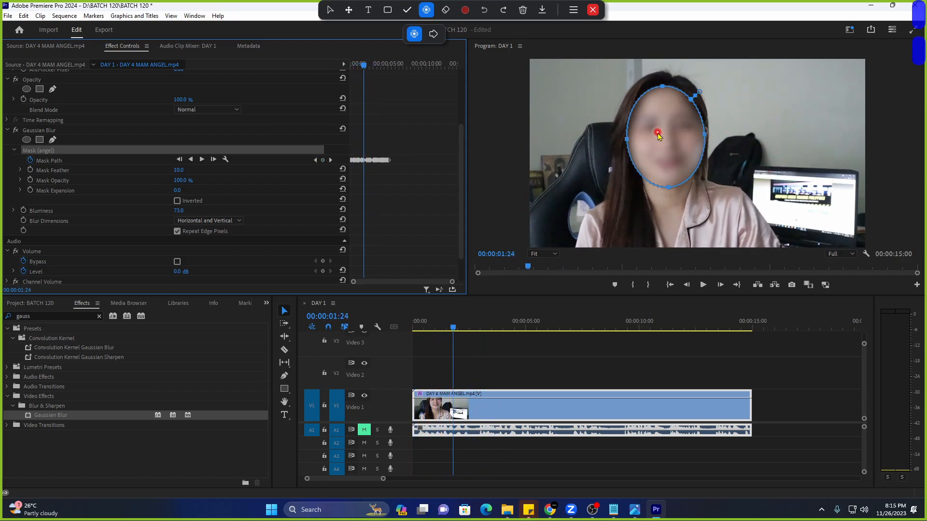
key(space)
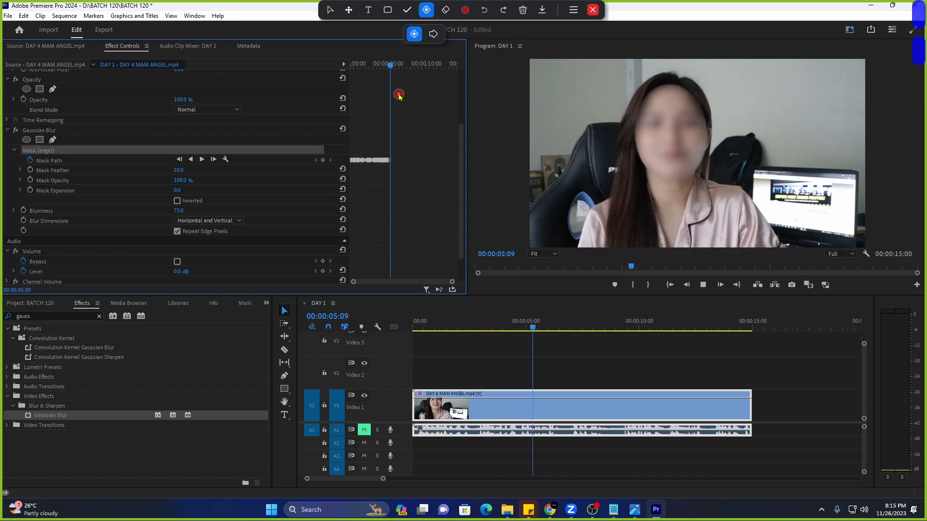
key(space)
key(Home)
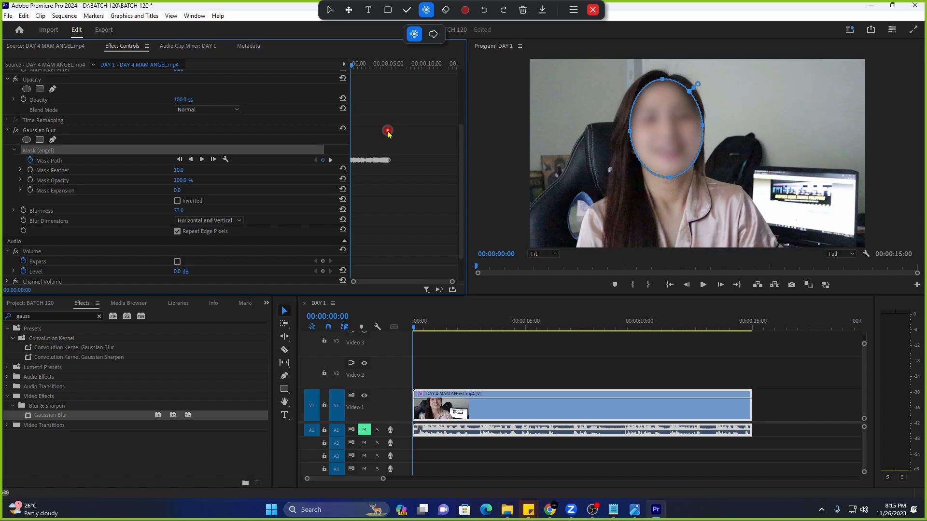
Delete all angel Mask Path keyframes and reset Gaussian Blur to its defaults.
click(29, 163)
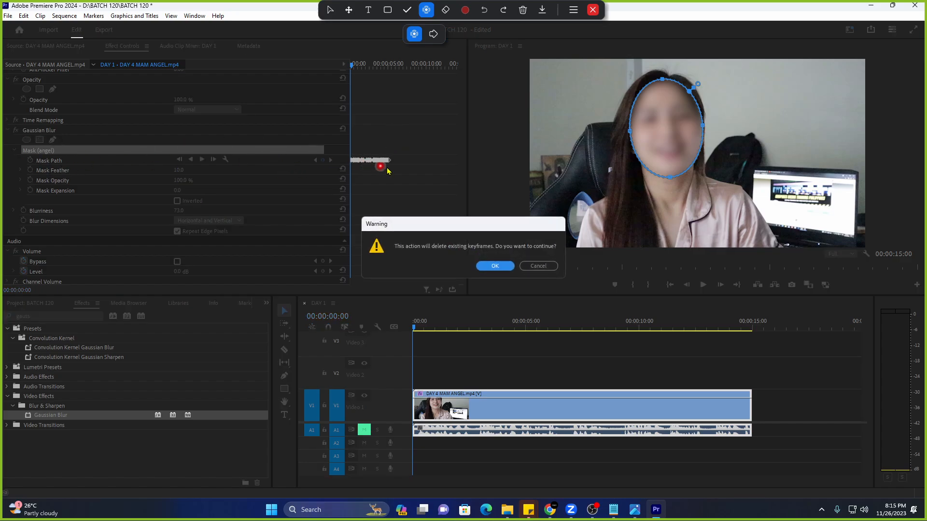
click(492, 267)
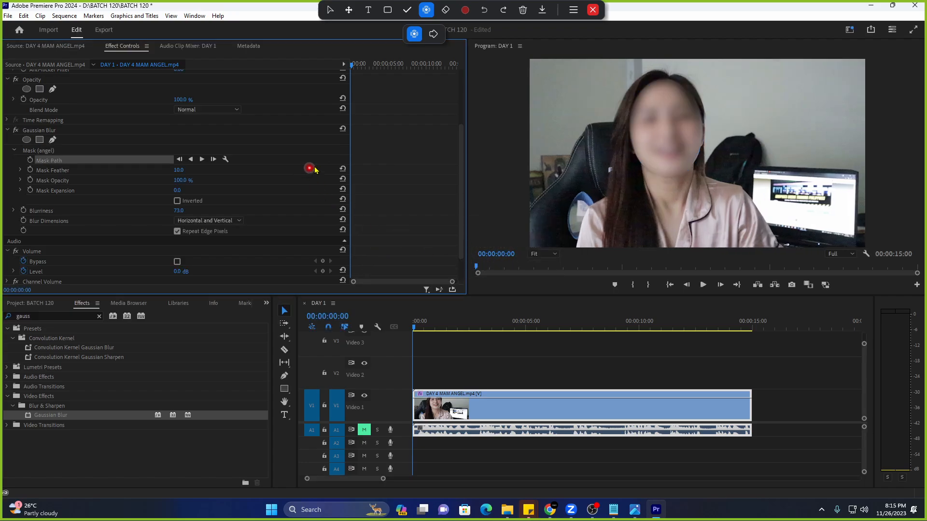
click(343, 129)
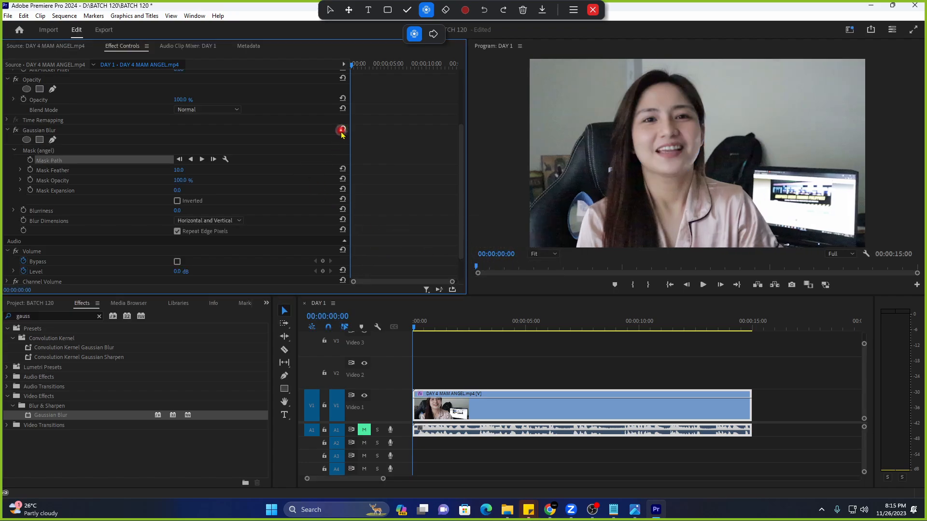
click(91, 130)
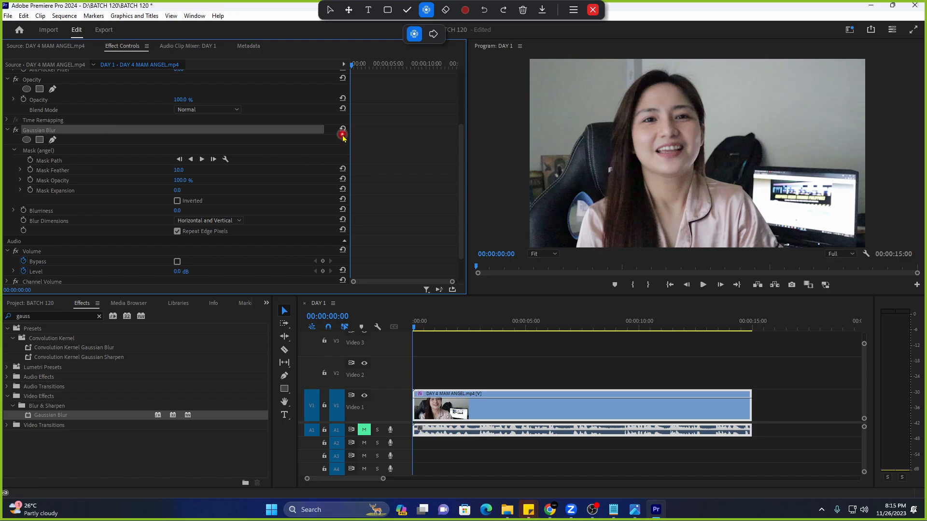
Reselect the angel mask and reposition its ellipse over the face.
click(79, 151)
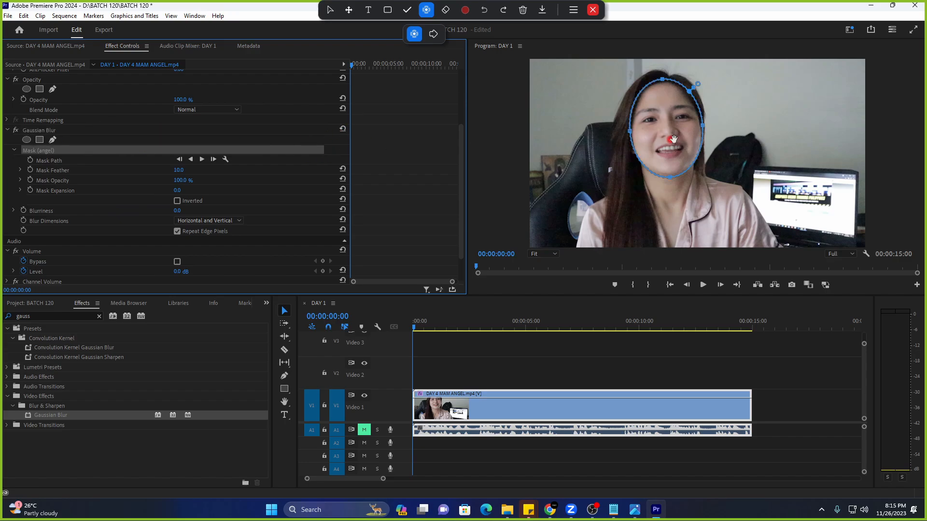
click(668, 181)
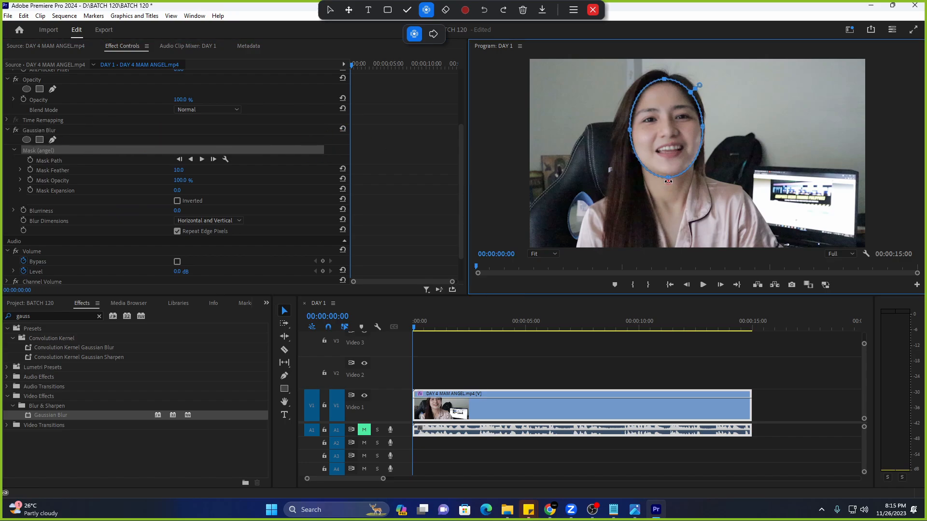
drag(682, 142, 680, 143)
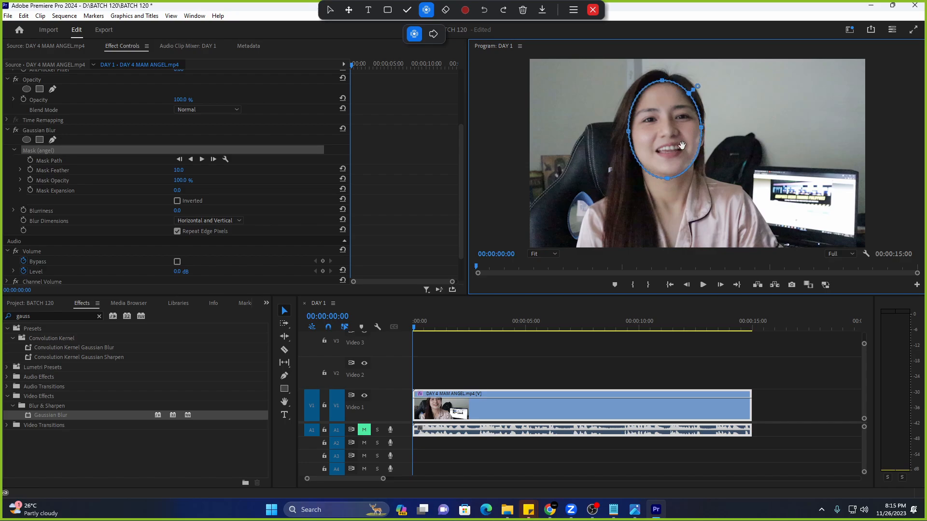
click(96, 160)
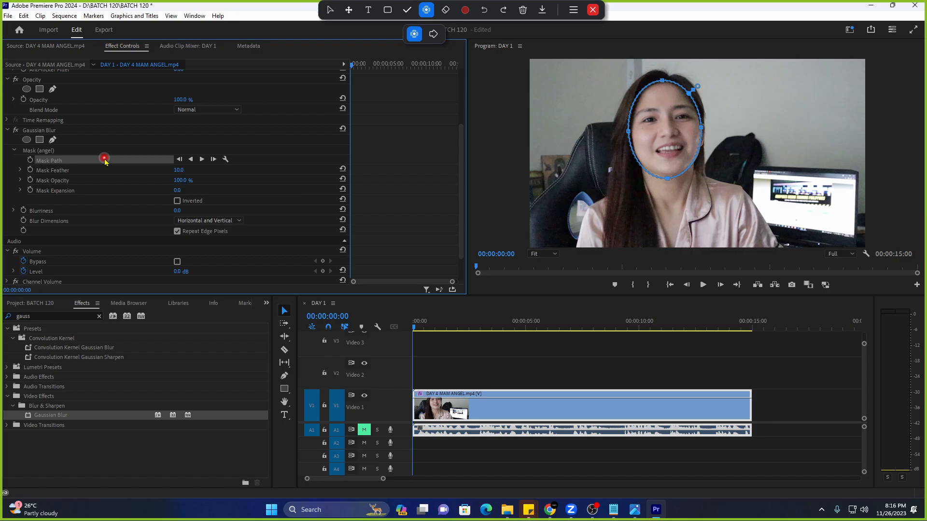
Keyframe the angel Mask Path at 00:00:00:00 and track the mask forward to follow the face.
click(630, 137)
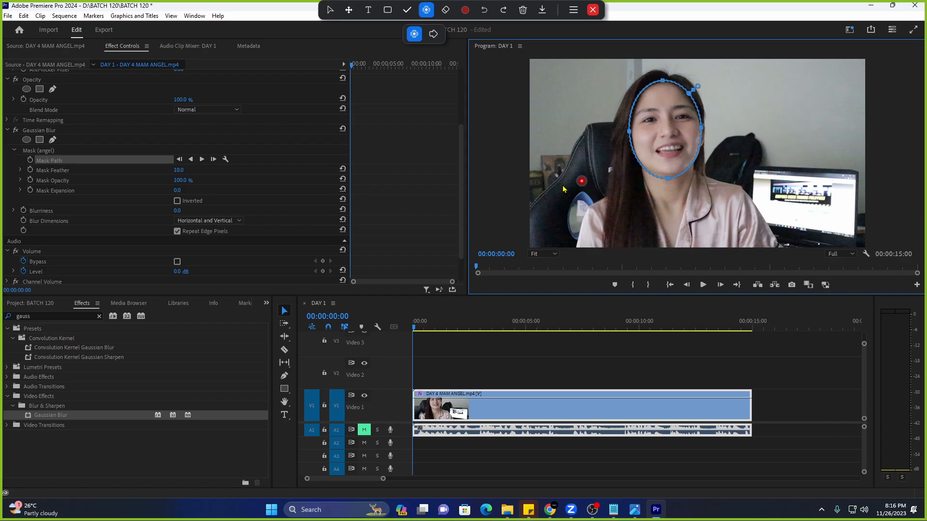
click(138, 183)
click(69, 162)
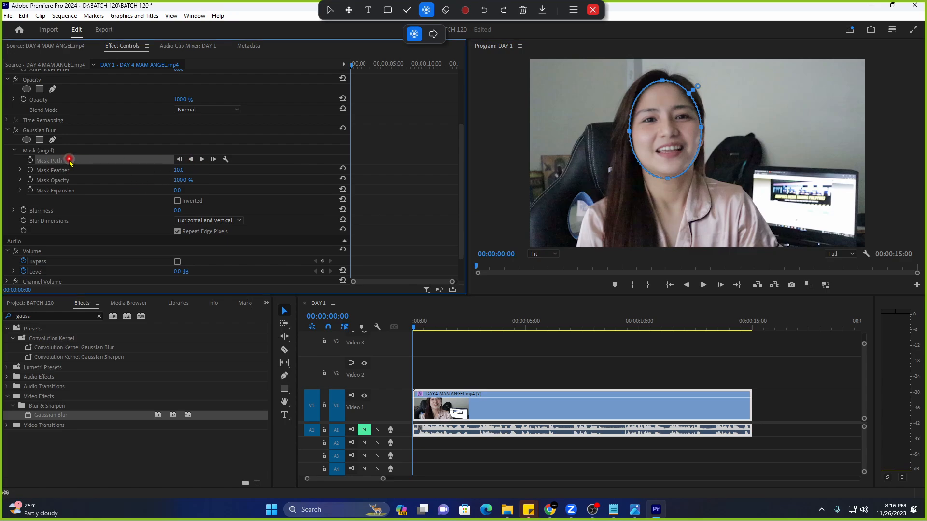
click(30, 161)
click(200, 160)
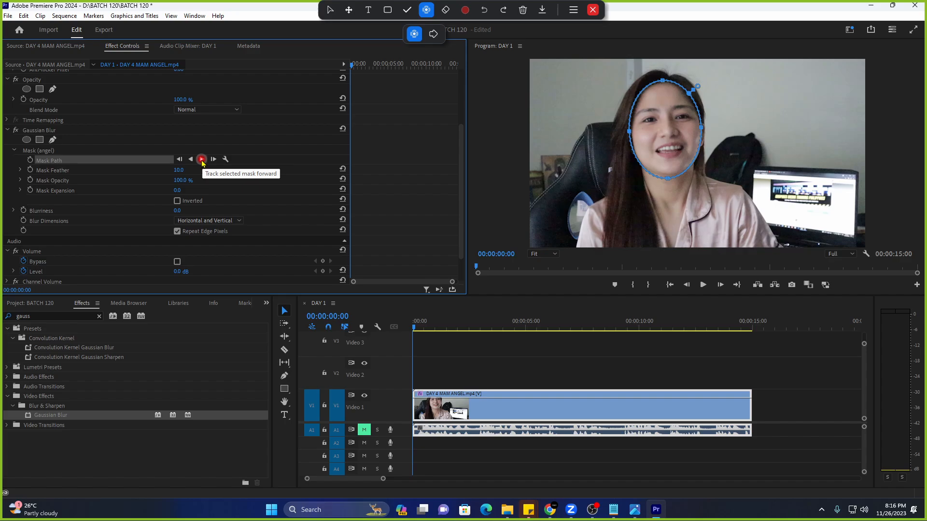
drag(422, 332, 402, 335)
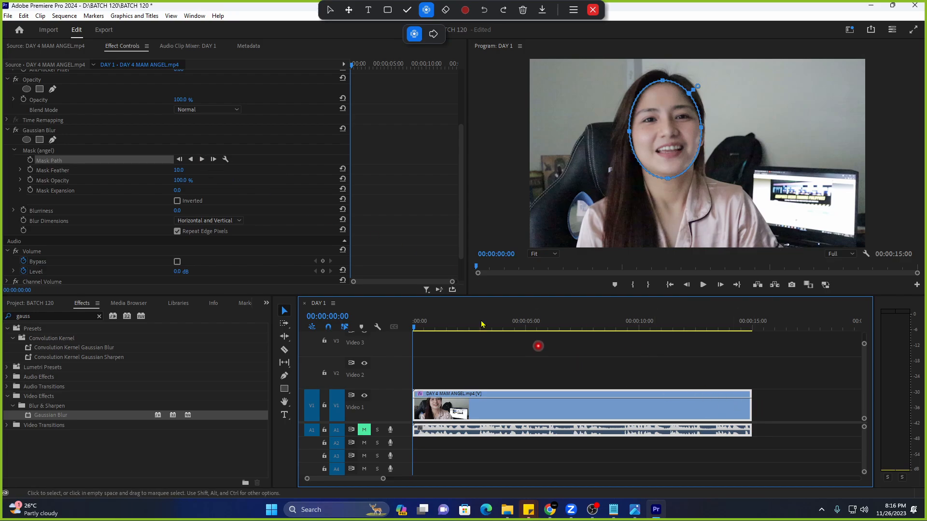
click(203, 164)
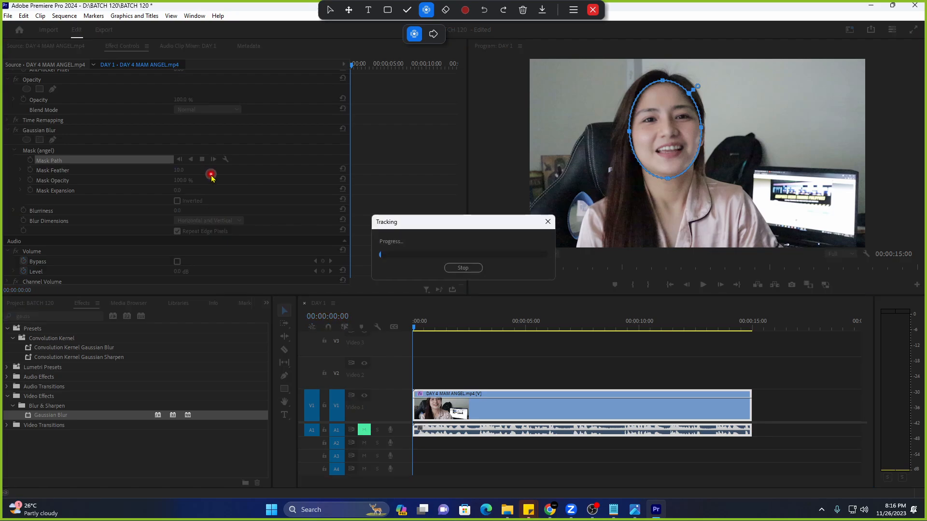
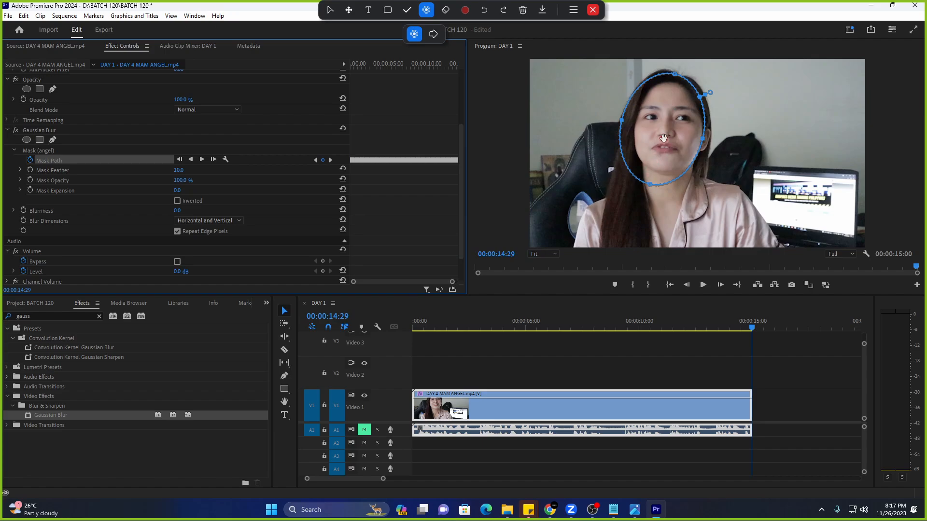
Check the mask at 00:00:12:11, then raise Blurriness to 66 from the start and preview playback.
drag(452, 282, 455, 281)
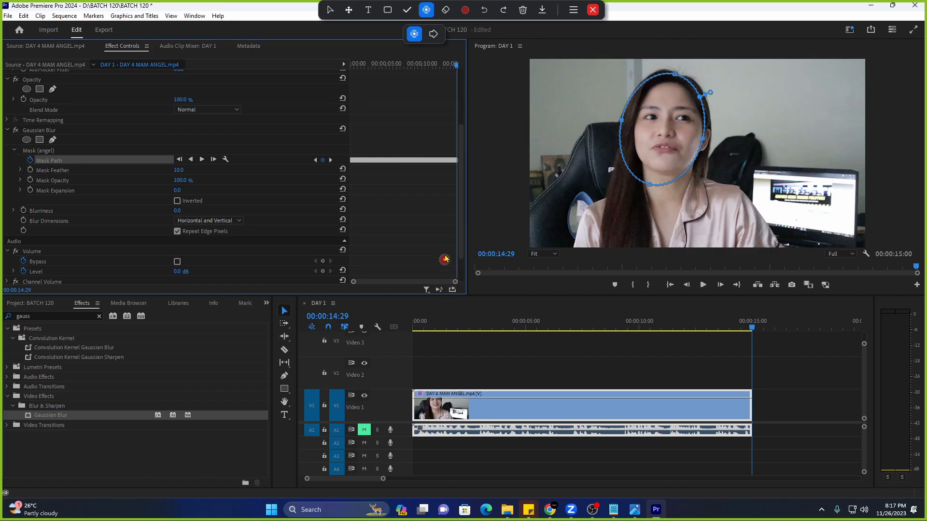
drag(456, 64, 351, 73)
click(176, 211)
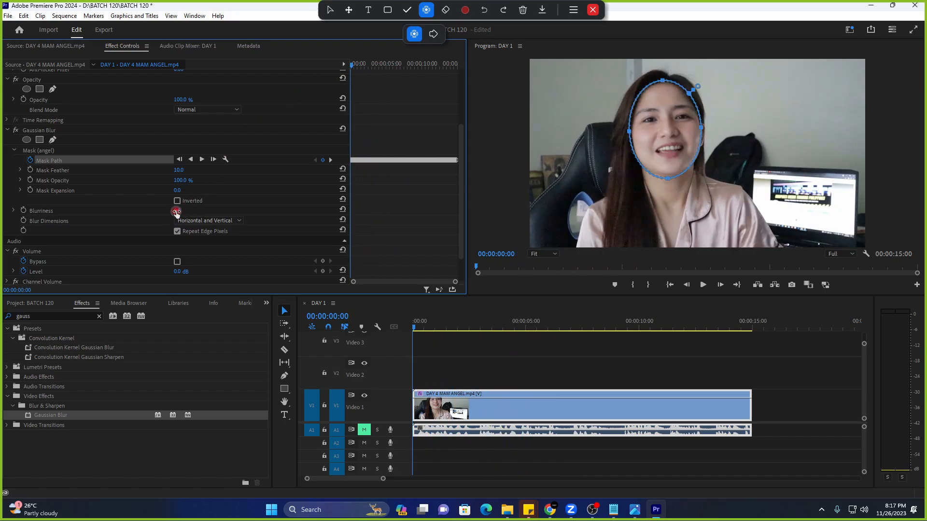
drag(176, 213, 277, 218)
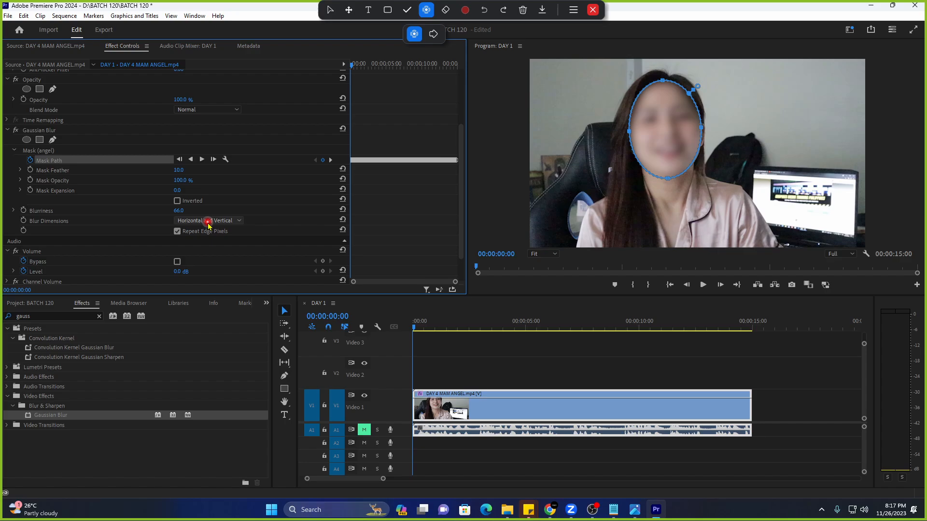
key(space)
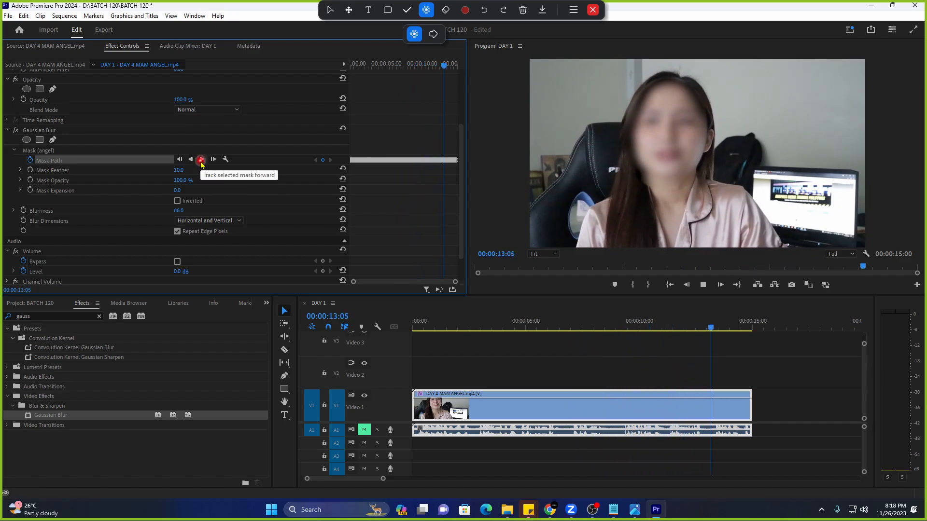
Stop playback, check the mask at 00:00:08:03 and 00:00:11:04, then turn off Mask Path animation.
click(440, 65)
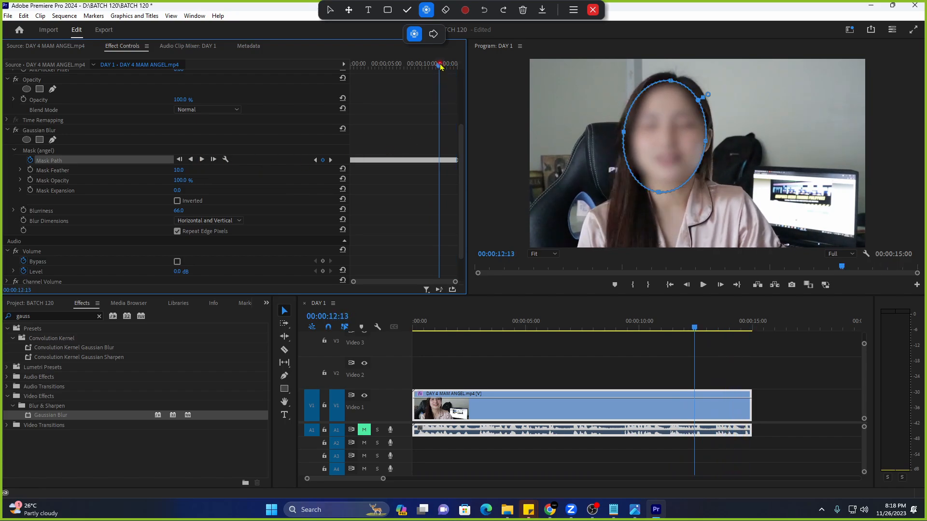
mouse_move(442, 72)
mouse_down()
mouse_move(410, 73)
mouse_move(429, 72)
mouse_up()
click(639, 185)
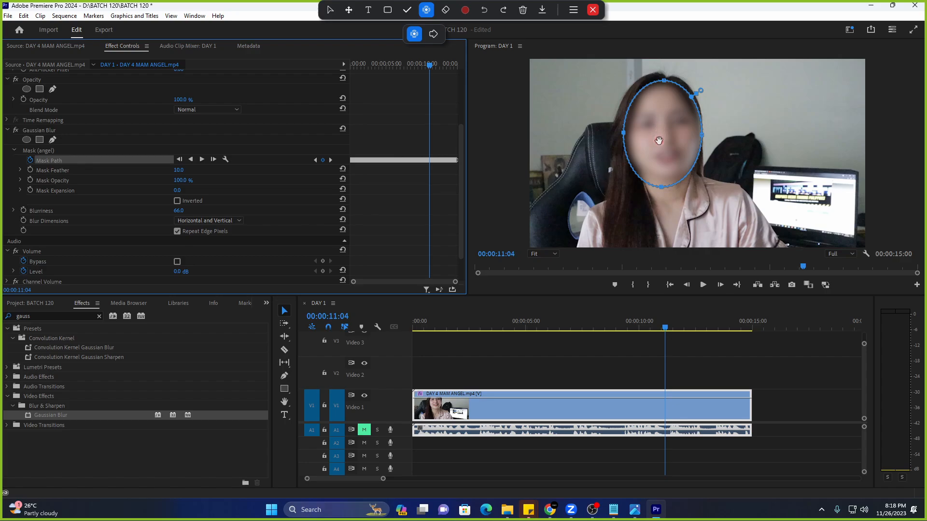
mouse_move(432, 64)
mouse_down()
mouse_move(445, 67)
mouse_move(418, 75)
mouse_up()
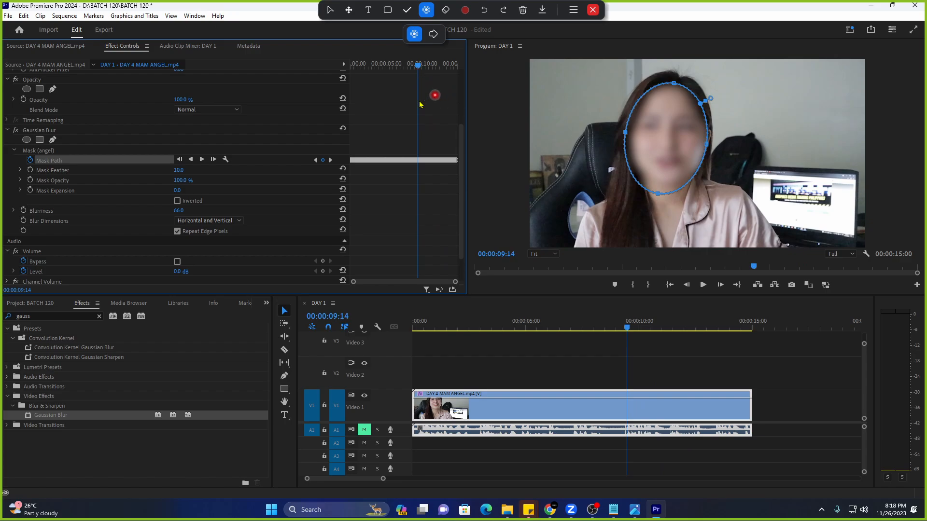
click(31, 161)
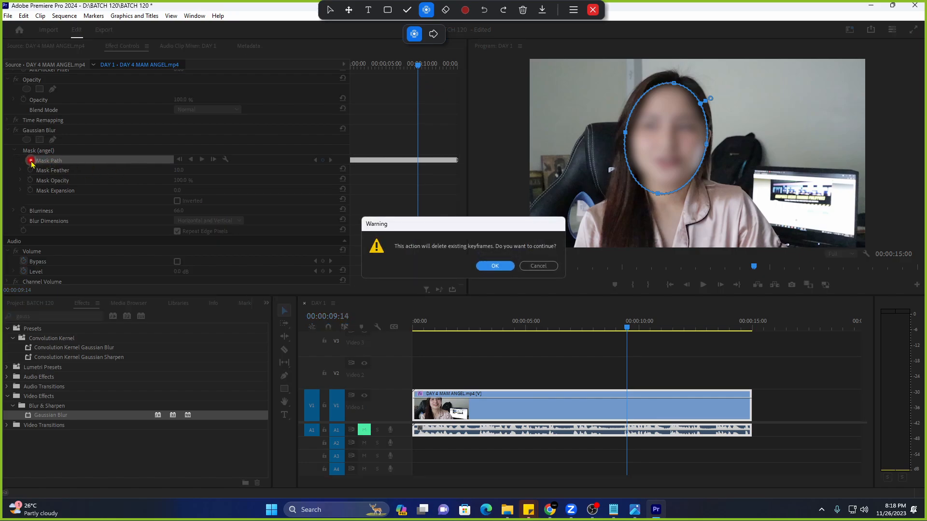
Confirm deleting the path keyframes, reset Gaussian Blur, delete Mask (angel), and return to the clip start.
click(493, 266)
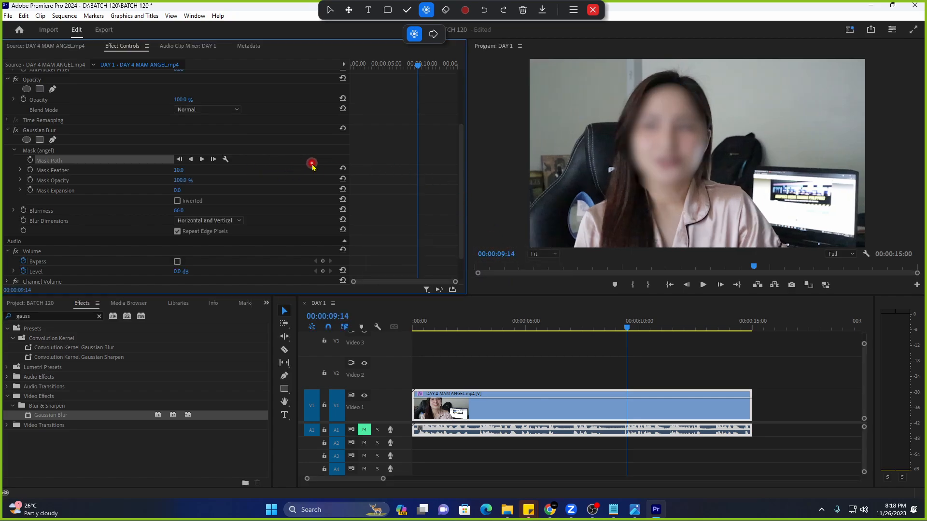
click(342, 129)
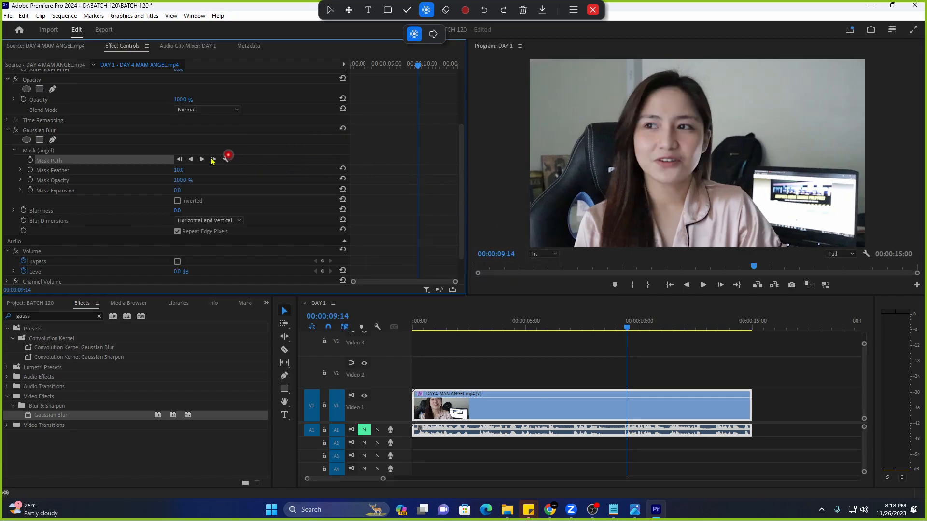
click(92, 151)
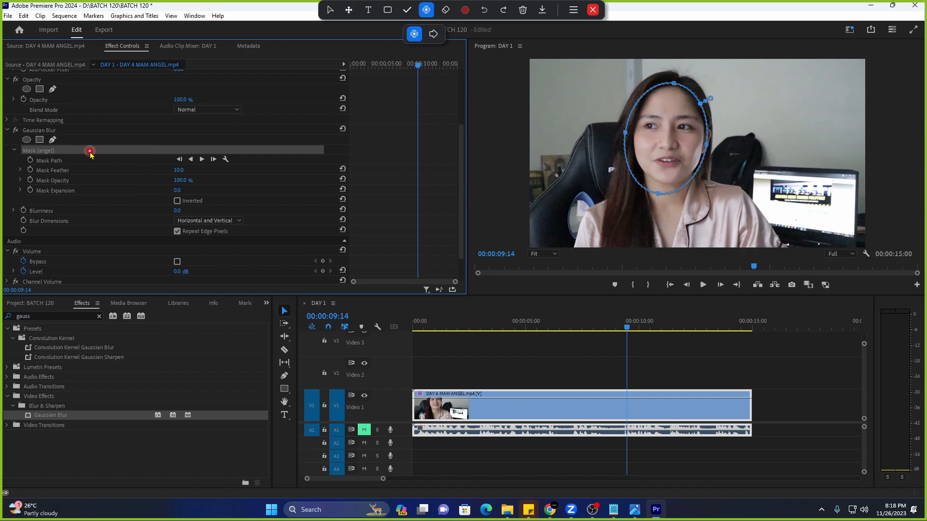
key(Delete)
click(112, 130)
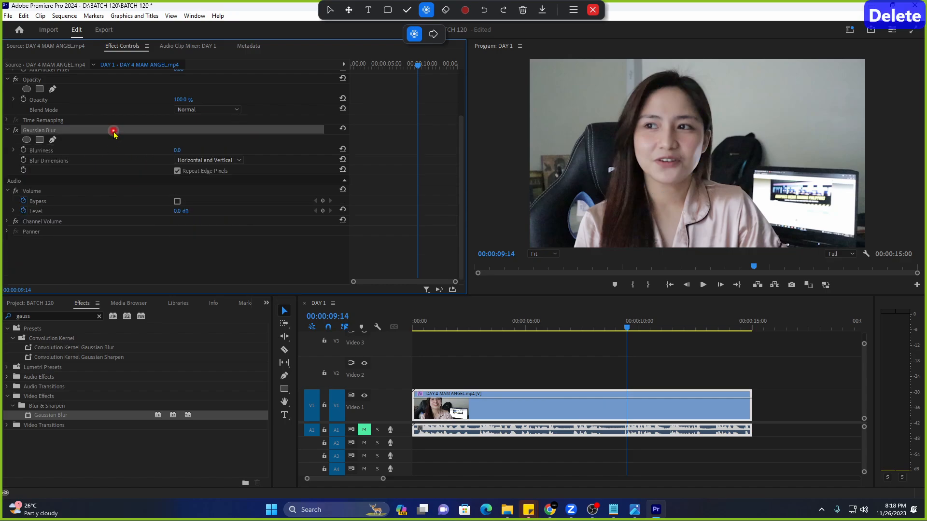
click(598, 328)
drag(628, 328, 371, 334)
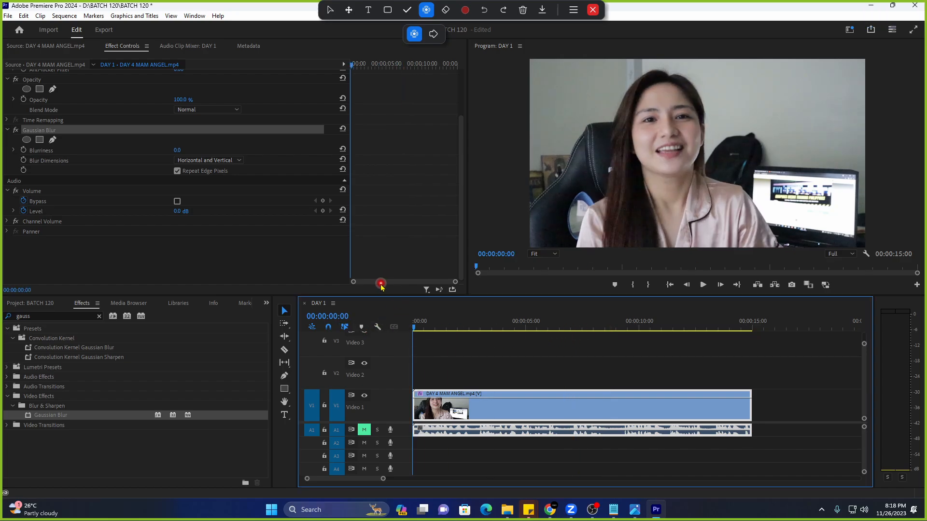
Add an ellipse mask to Gaussian Blur and center, stretch, narrow and tilt it over the face.
click(26, 140)
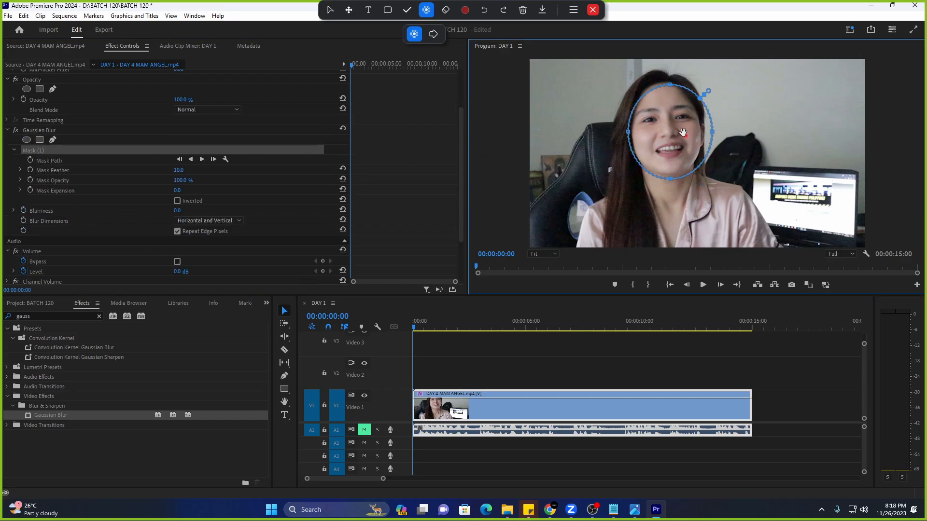
drag(683, 132, 682, 133)
drag(666, 81, 666, 78)
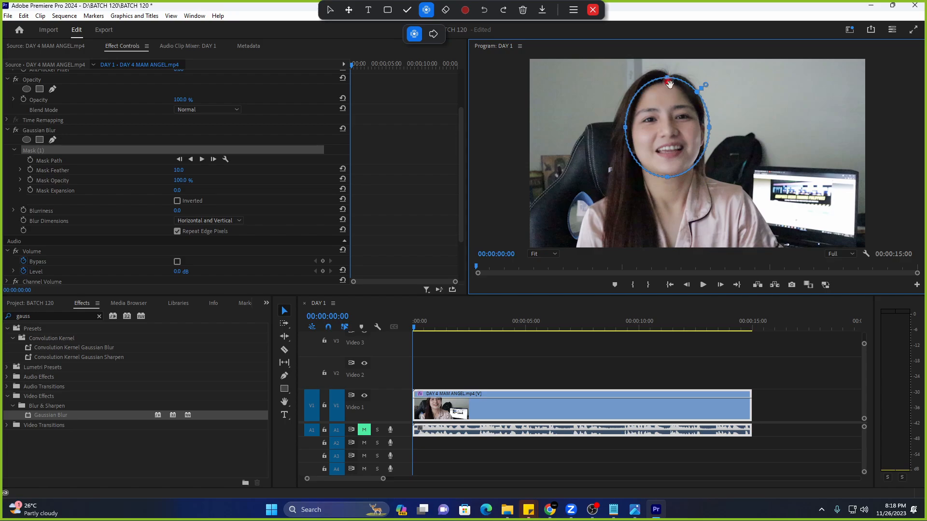
drag(709, 129, 702, 130)
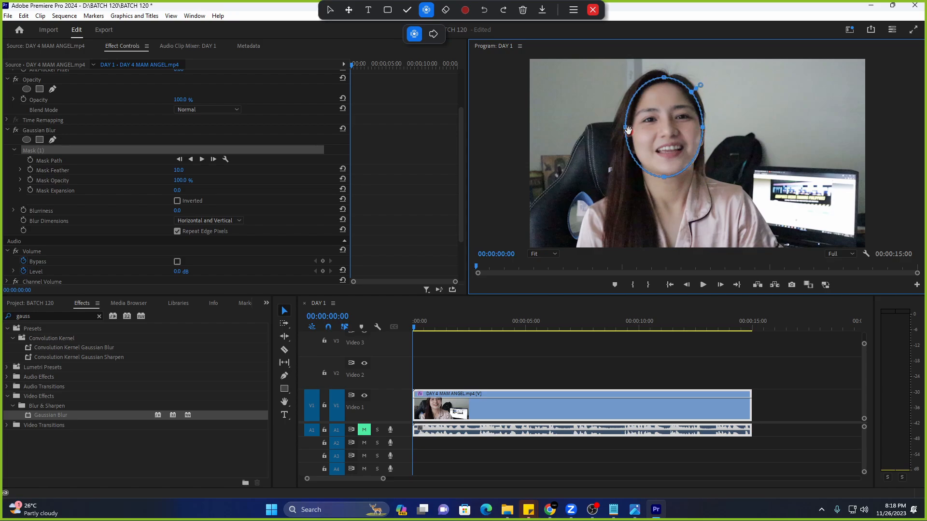
drag(626, 127, 629, 128)
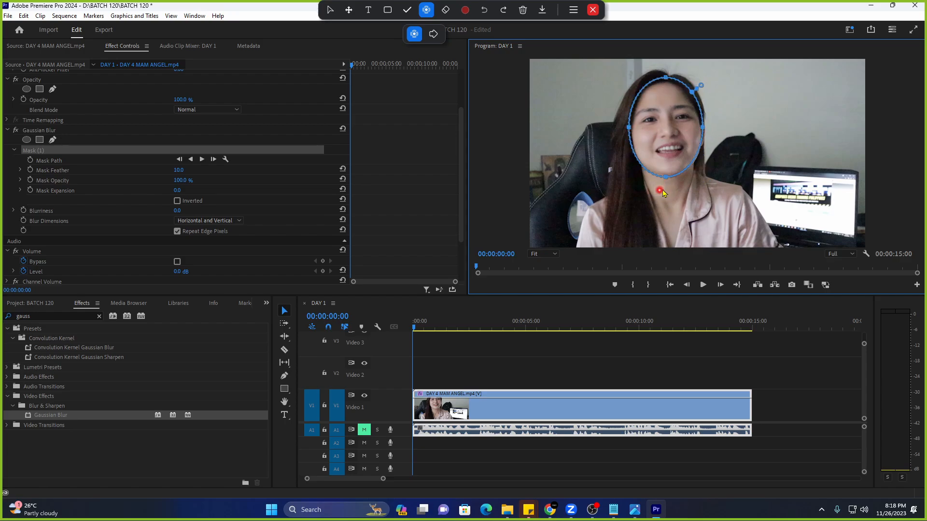
drag(667, 182, 681, 157)
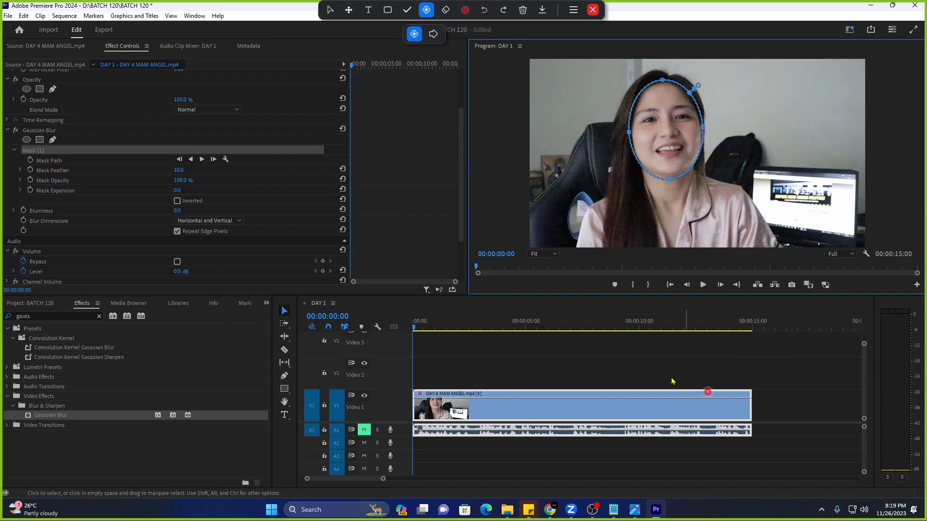
Track Mask (1) forward and stop tracking at 00:00:10:24.
click(201, 160)
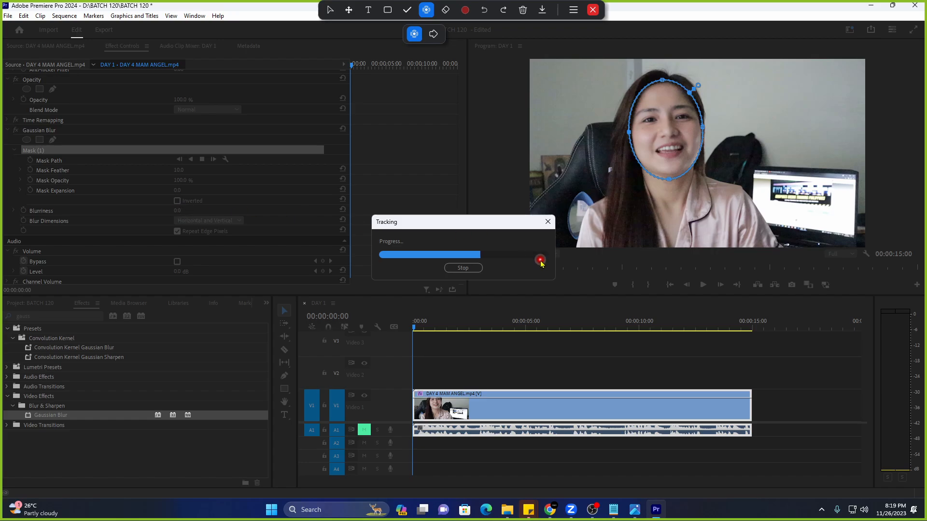
click(466, 268)
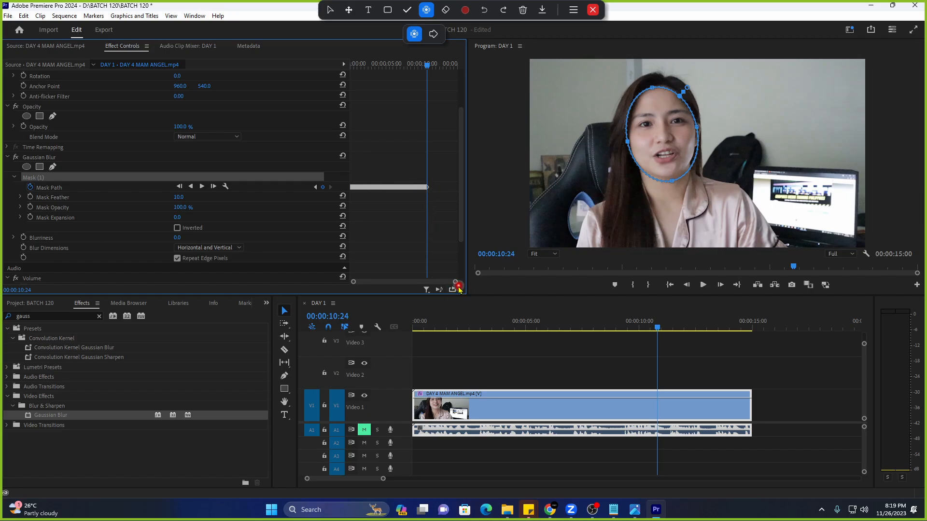
Zoom the Effect Controls timeline to inspect keyframes, verify the mask at 00:00:11:19, then jump to the start.
drag(457, 285, 414, 285)
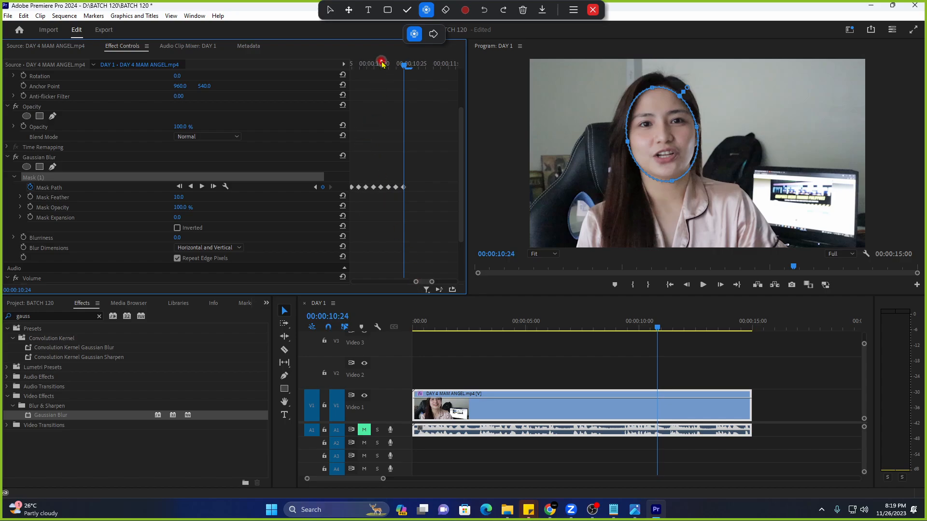
mouse_move(381, 62)
mouse_down()
mouse_move(367, 62)
mouse_move(390, 63)
mouse_up()
drag(431, 282, 456, 282)
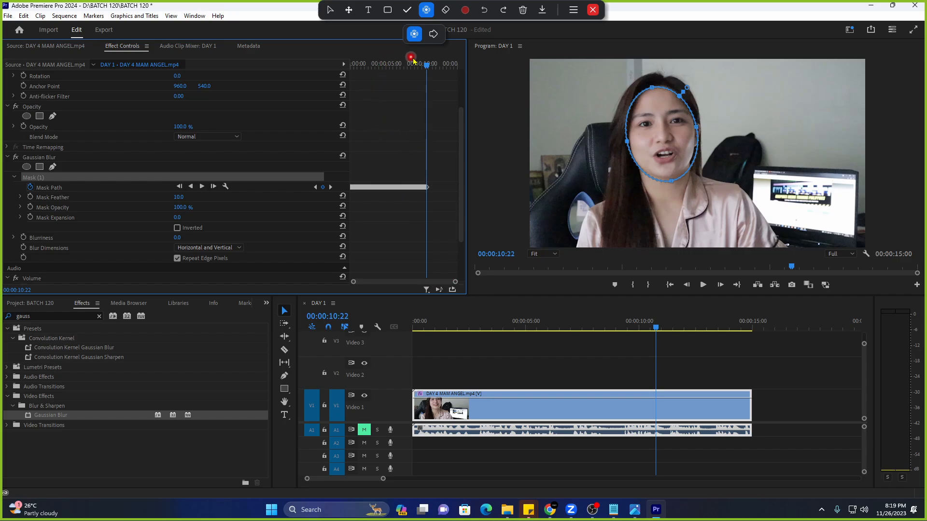
drag(412, 64, 434, 85)
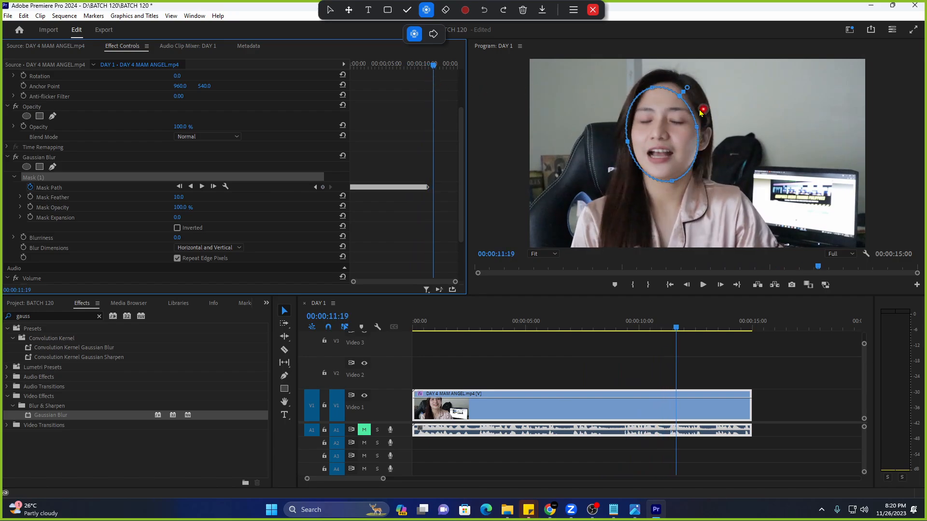
click(673, 87)
drag(688, 102, 695, 126)
mouse_move(404, 67)
mouse_down()
mouse_move(429, 76)
mouse_move(414, 72)
mouse_up()
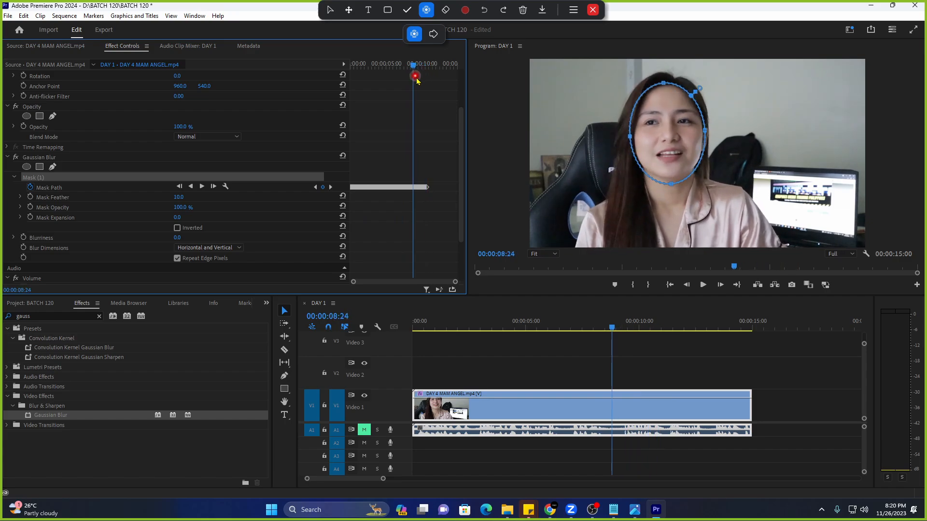
key(Home)
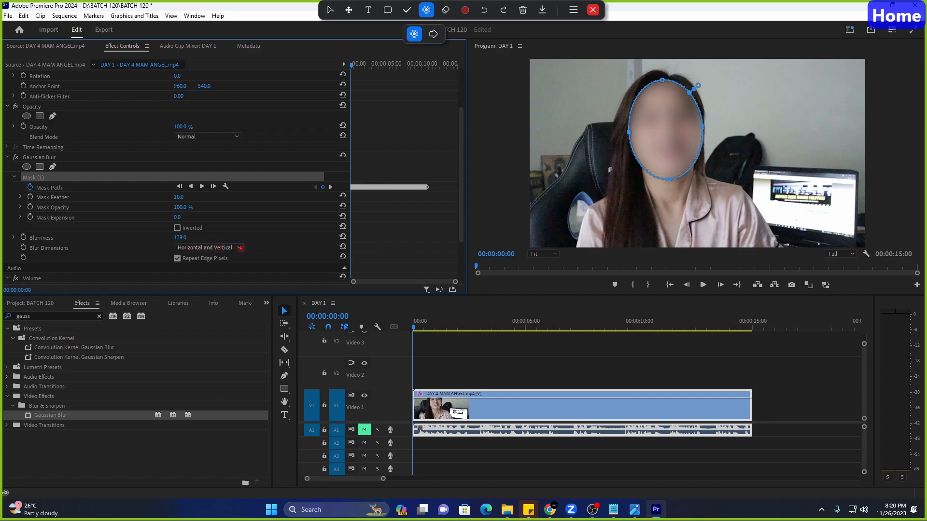
Lower the Gaussian Blur Blurriness and play the clip to preview the masked face.
drag(225, 251, 194, 256)
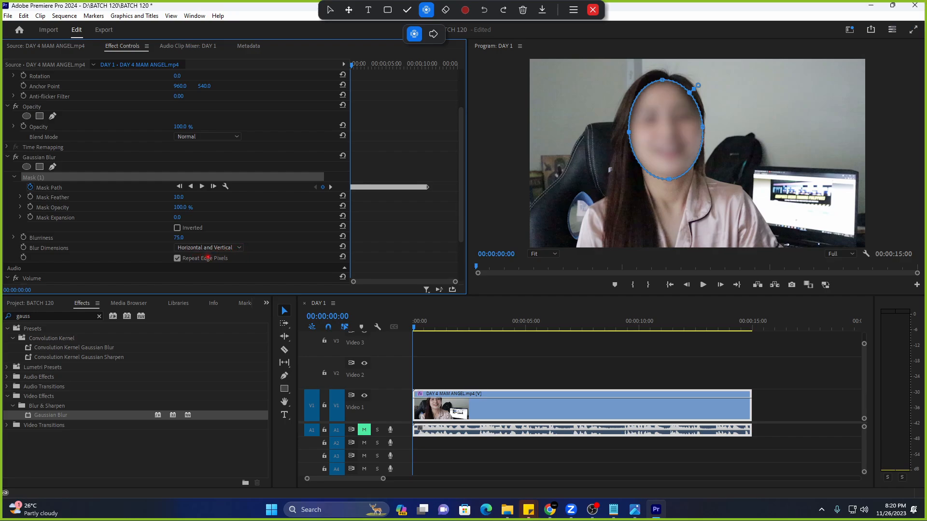
key(space)
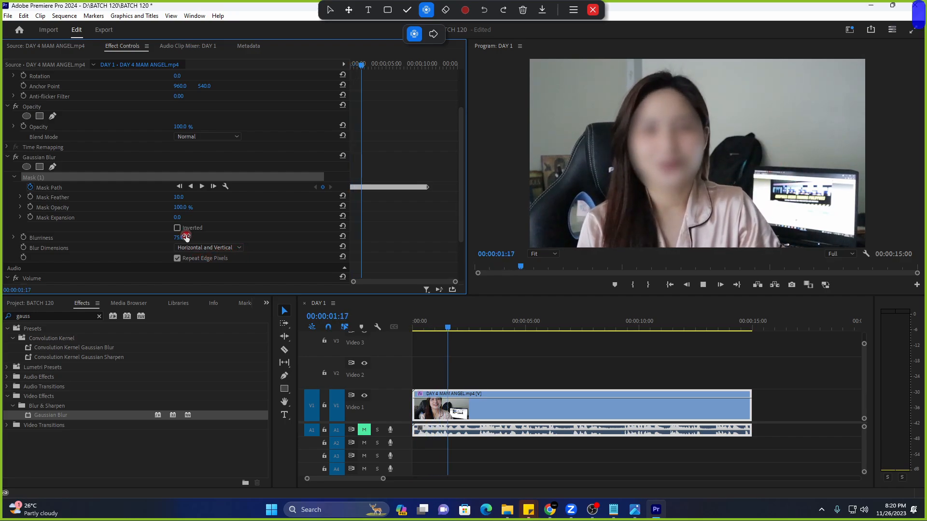
key(space)
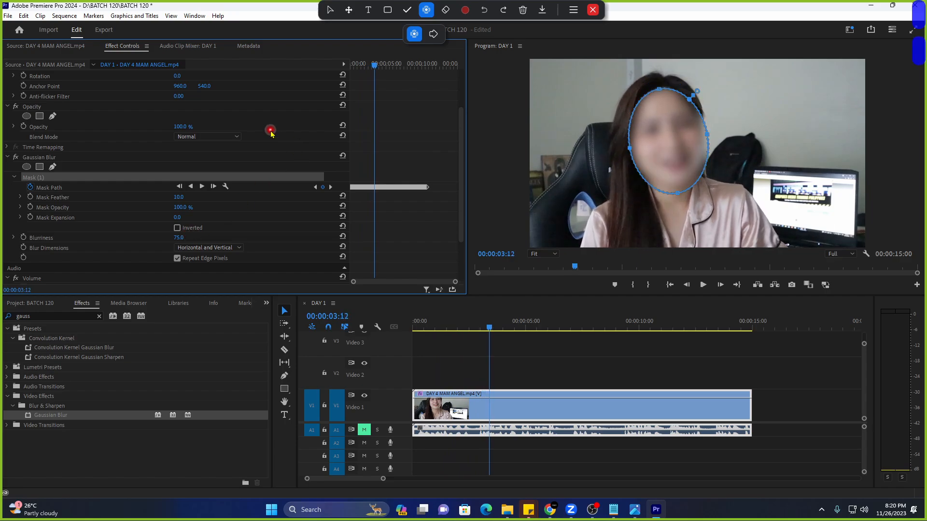
key(space)
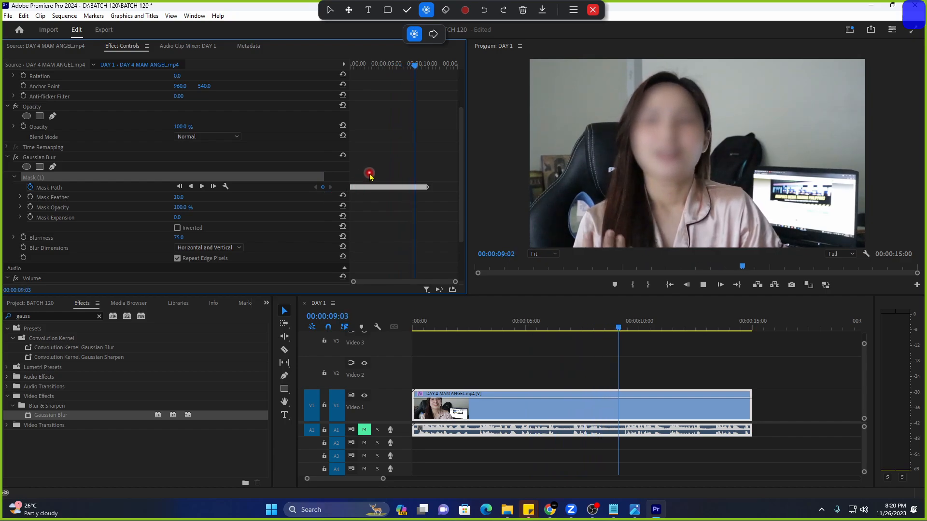
key(space)
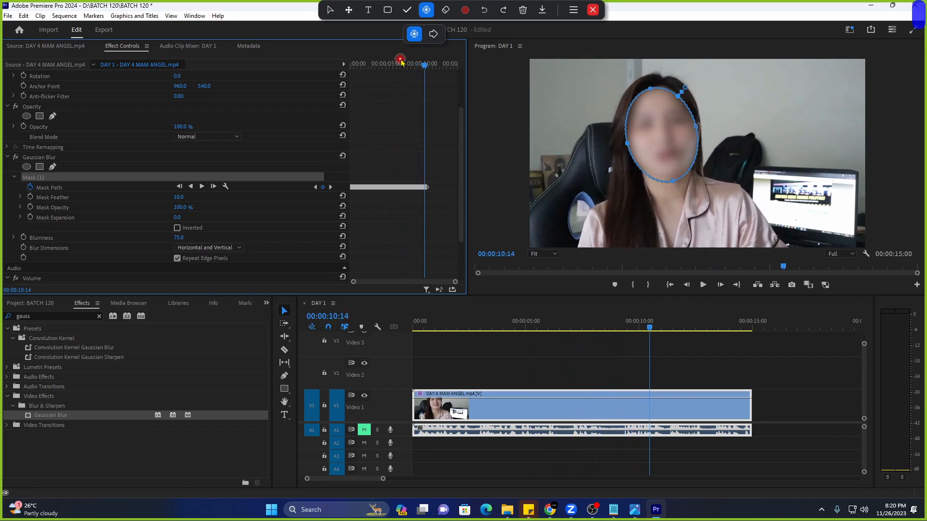
Replay from the sequence start, then drag Blurriness down to 0.0.
key(Home)
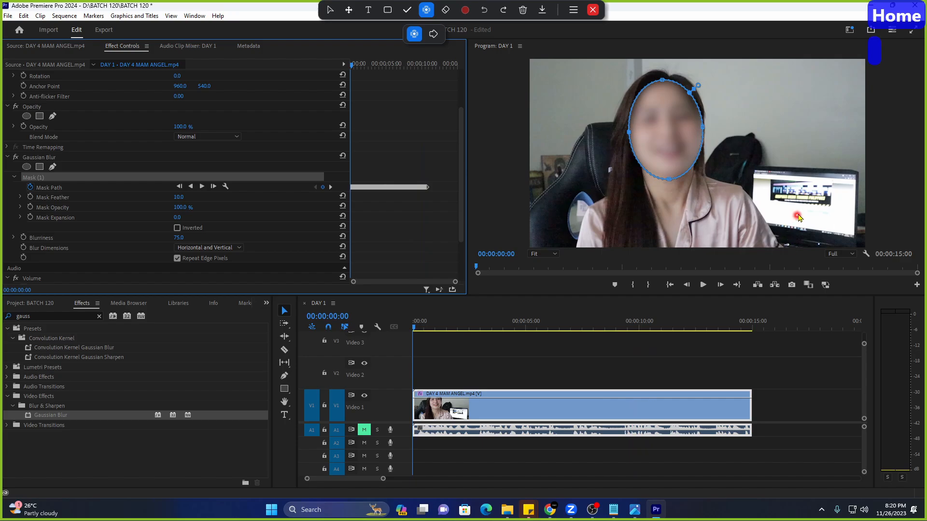
key(space)
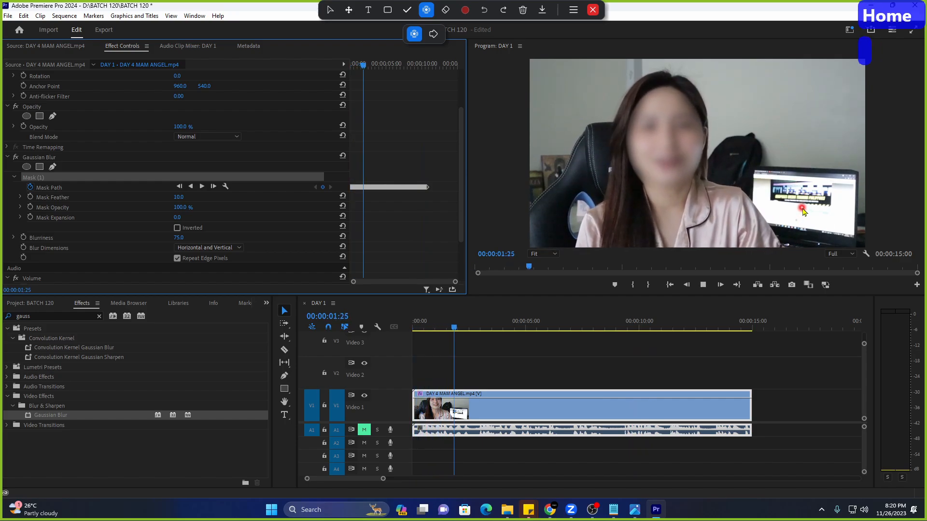
key(space)
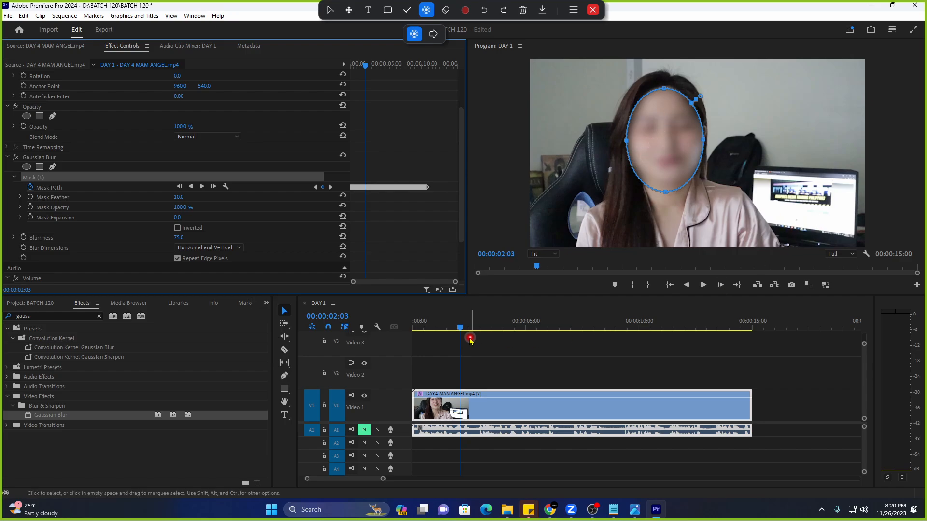
key(Home)
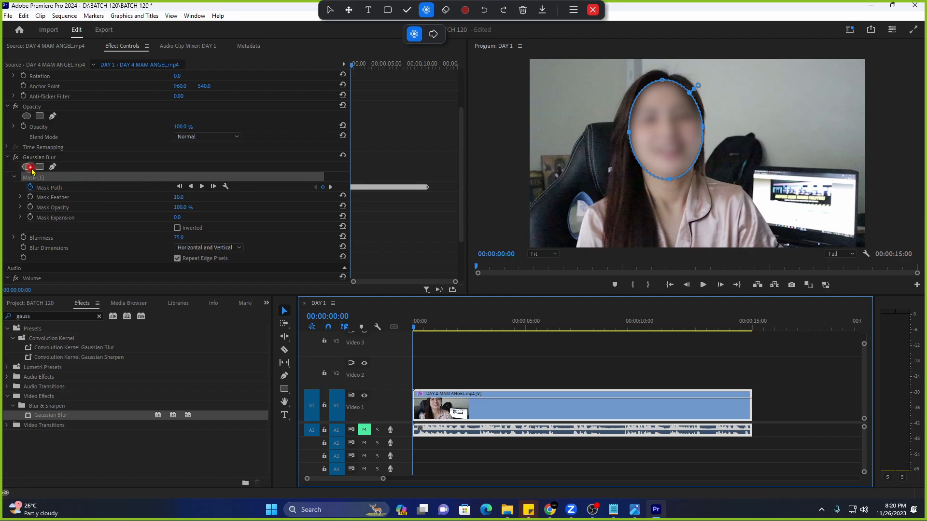
click(131, 239)
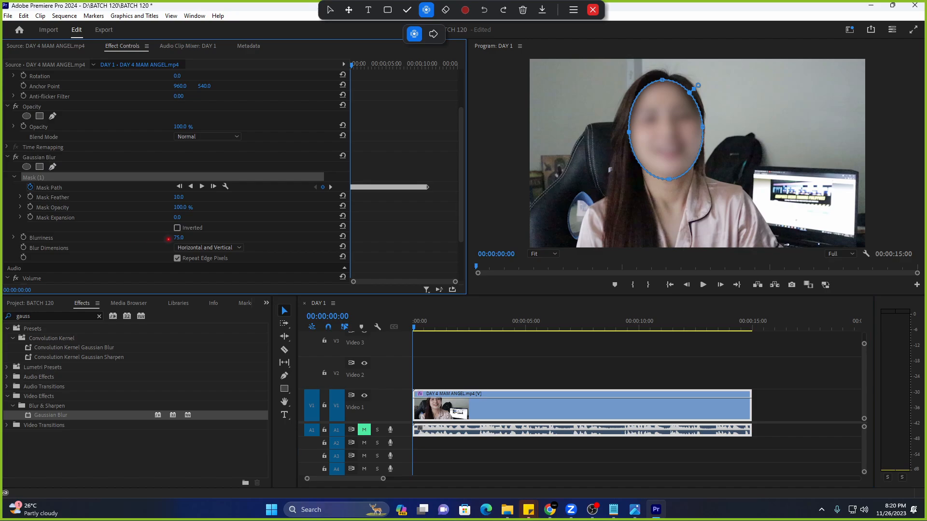
drag(91, 241, 78, 241)
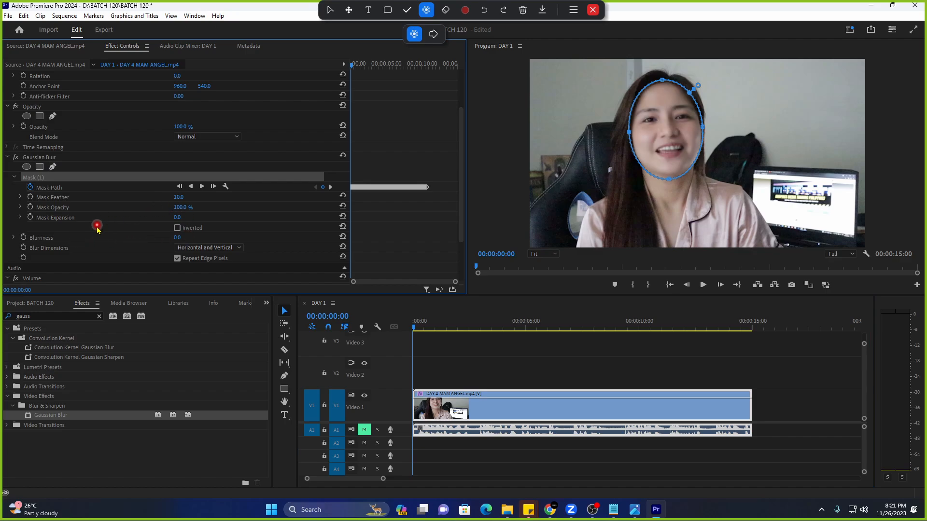
Draw a four-corner pen mask around the background laptop screen as Mask (2) and select its path.
click(54, 166)
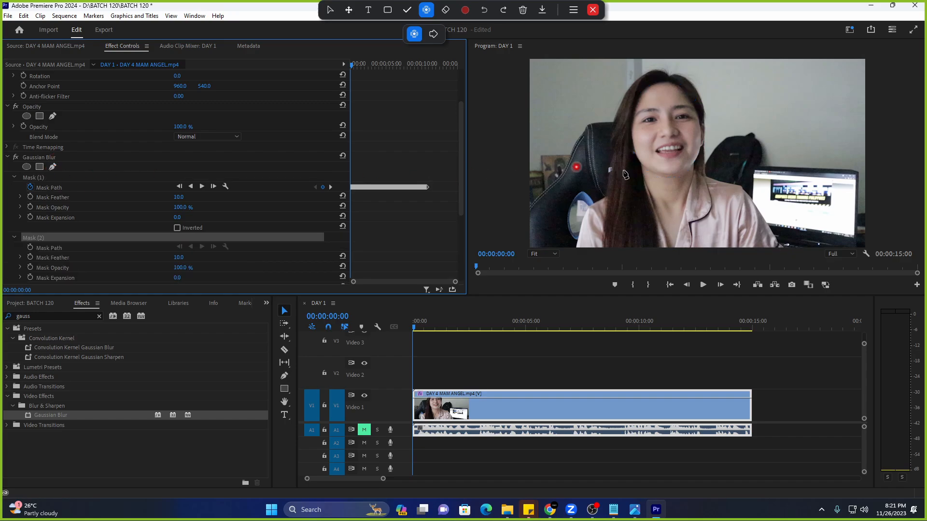
click(753, 170)
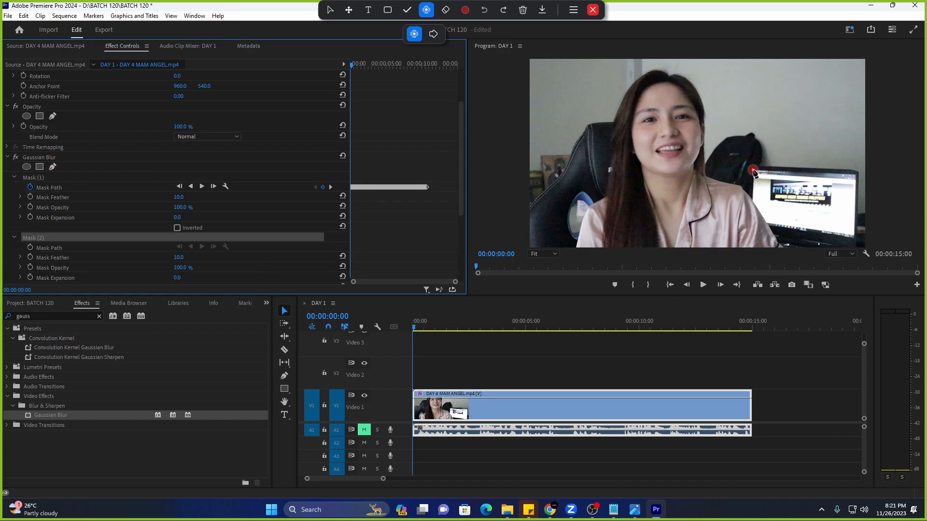
click(859, 173)
click(853, 242)
click(753, 226)
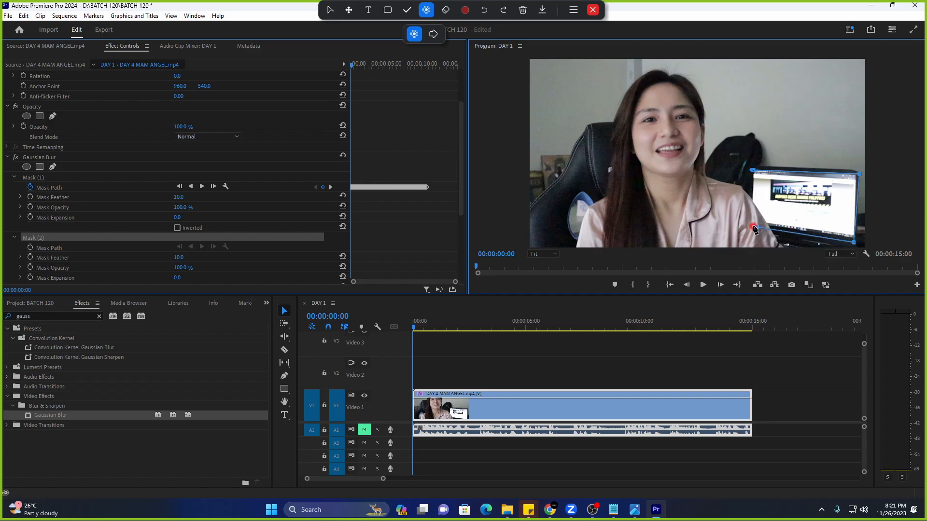
click(752, 170)
scroll(114, 215, down, 2)
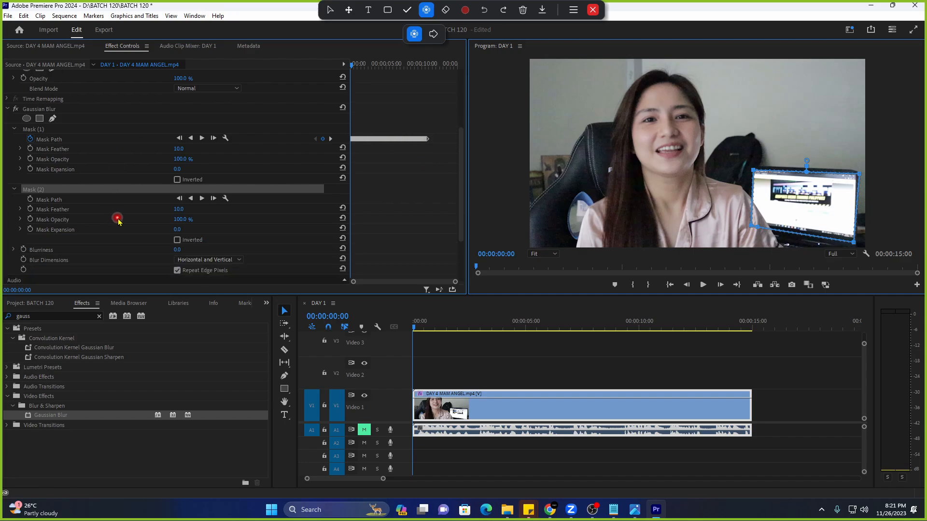
scroll(119, 220, down, 1)
mouse_move(180, 221)
mouse_down()
mouse_move(260, 220)
mouse_move(184, 224)
mouse_up()
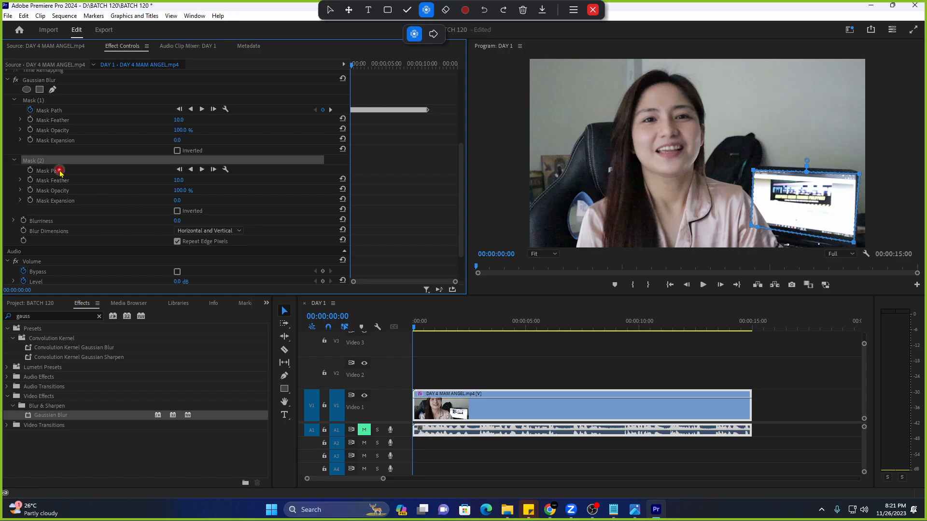
click(97, 173)
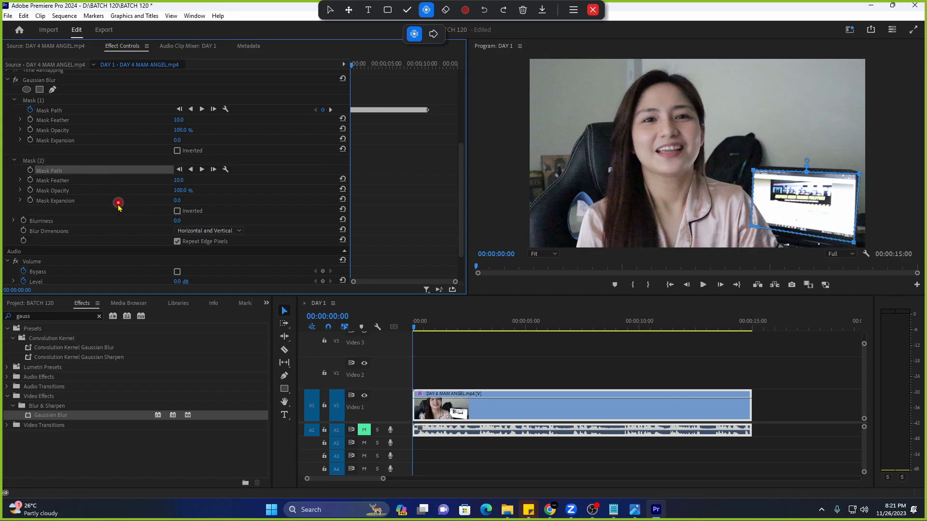
Set Blurriness to 99 and play the sequence to check both masked areas.
click(177, 221)
text(99)
key(Return)
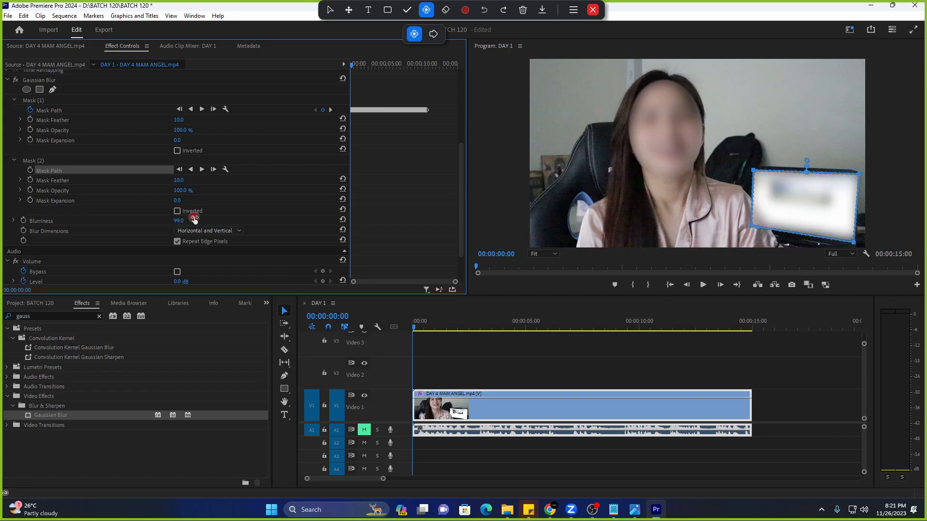
key(space)
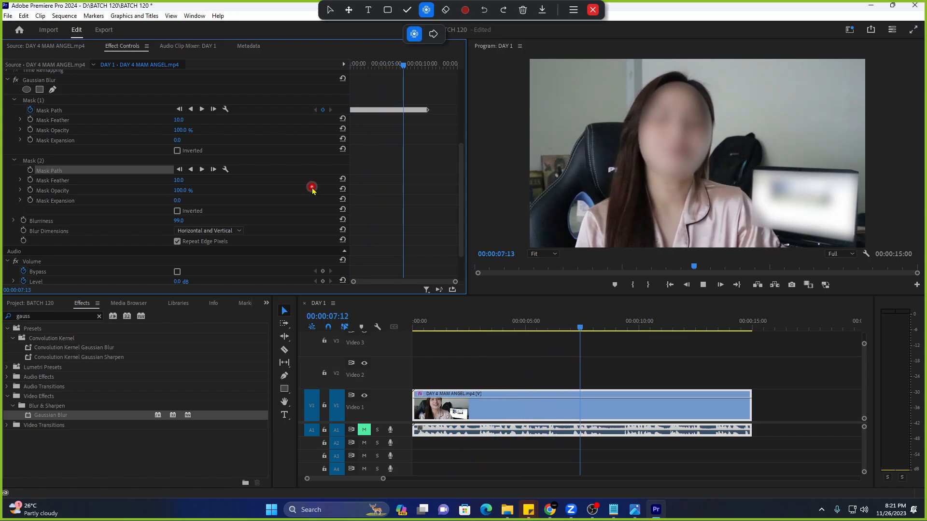
key(space)
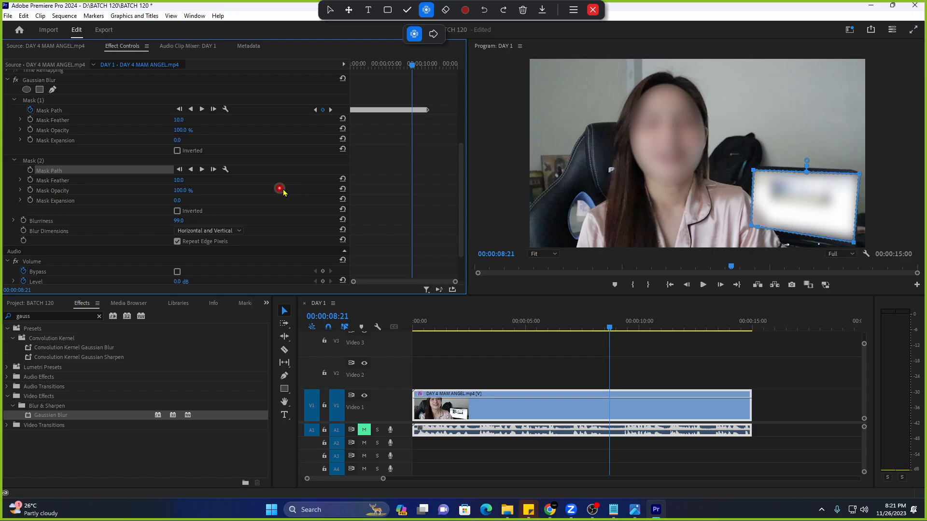
Replay from the clip's start to review the blur, then select Mask (2).
key(space)
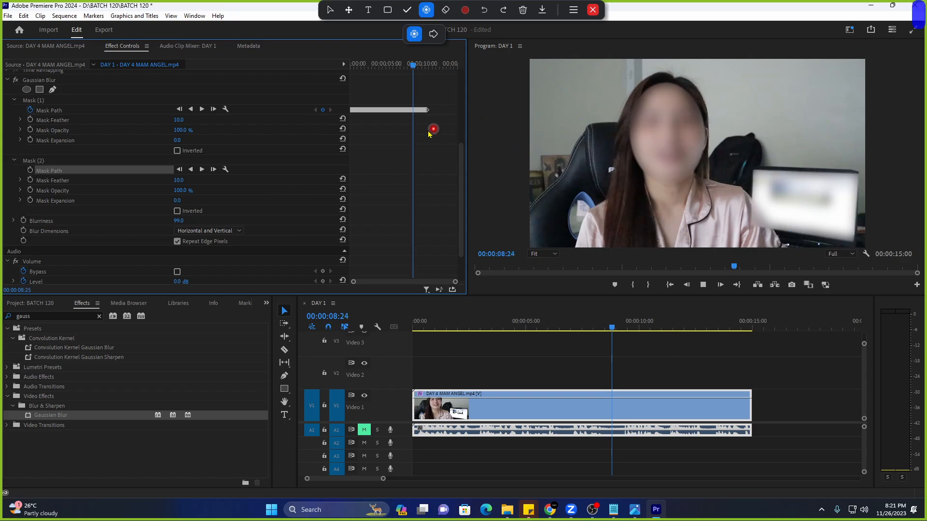
key(space)
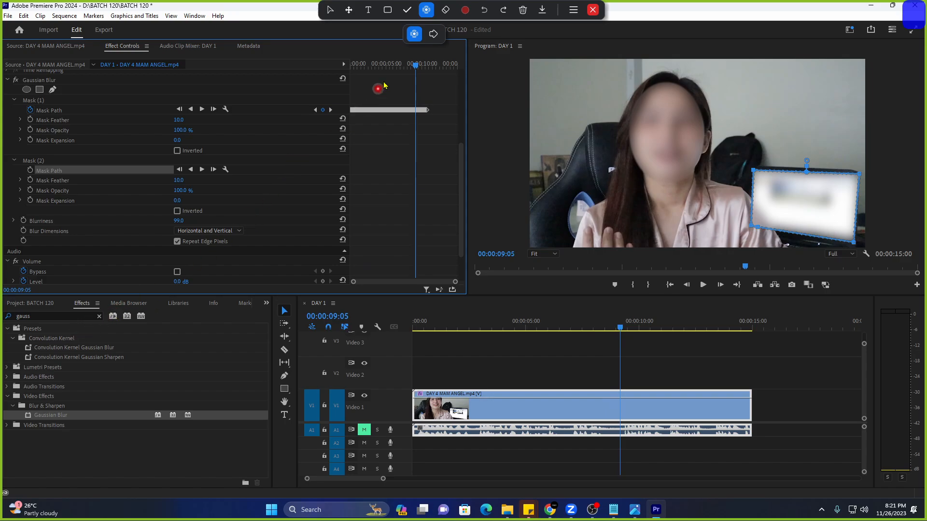
drag(384, 62, 347, 57)
key(space)
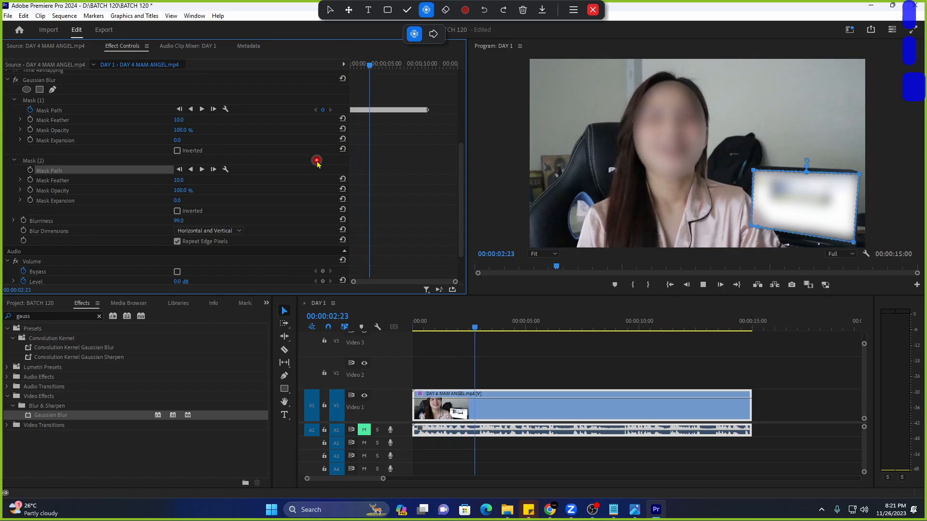
key(space)
scroll(304, 213, up, 2)
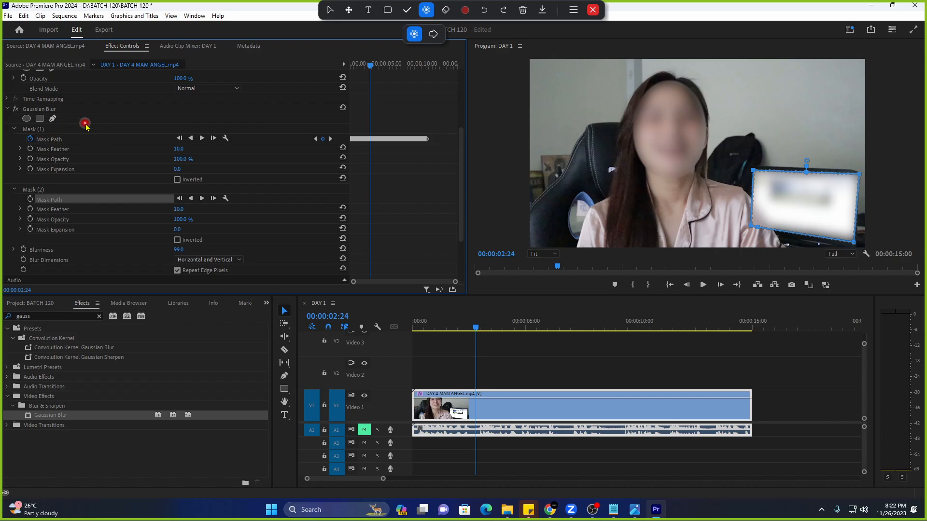
click(70, 188)
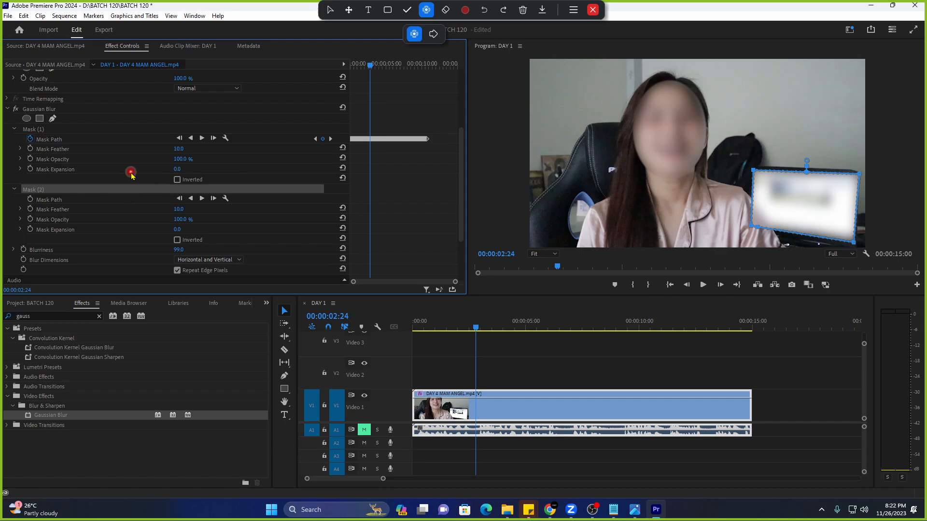
Delete the DAY 4 MAM ANGEL clip from the timeline and bring up the DAY 4 BATCH 120 sticky note.
click(565, 414)
key(Delete)
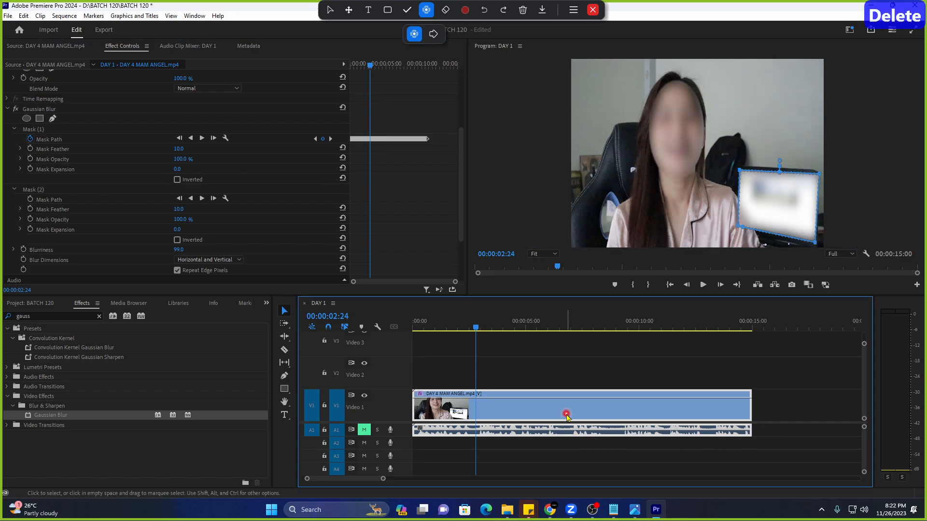
key(Home)
mouse_move(530, 505)
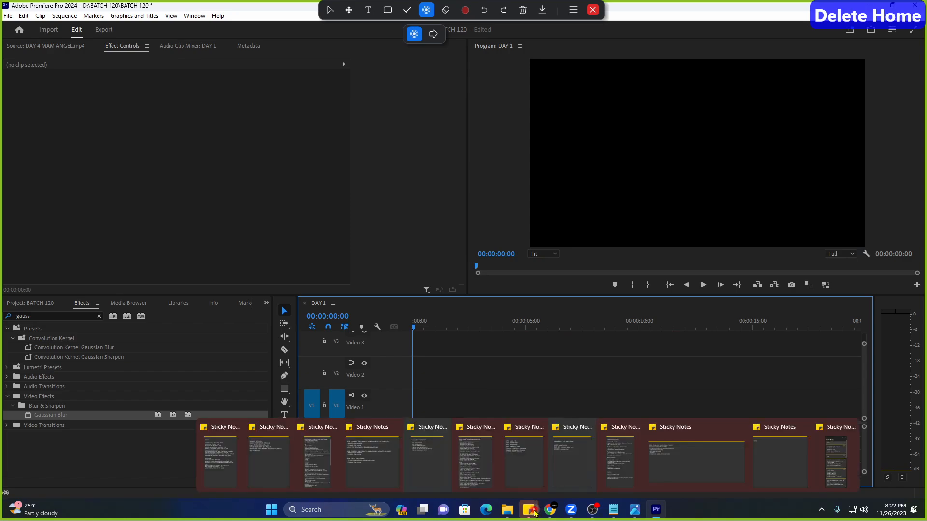
click(424, 471)
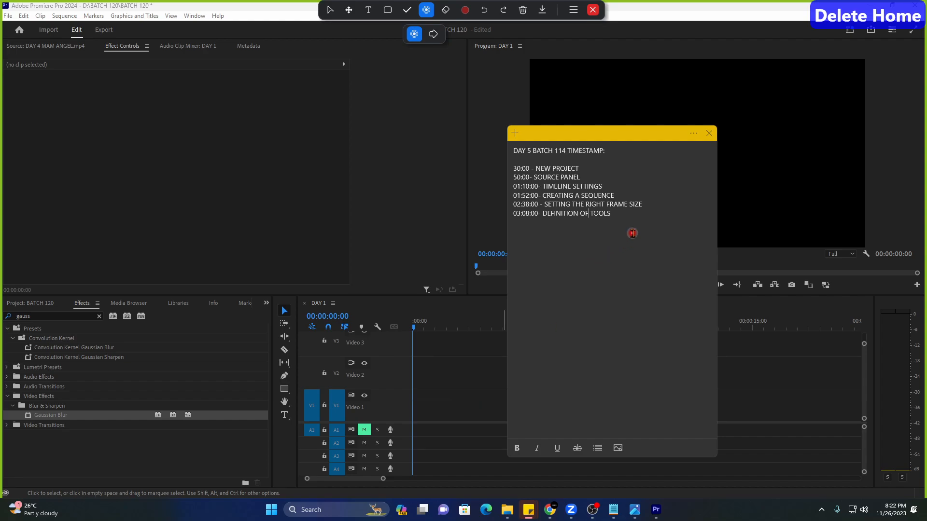
mouse_move(529, 509)
click(566, 470)
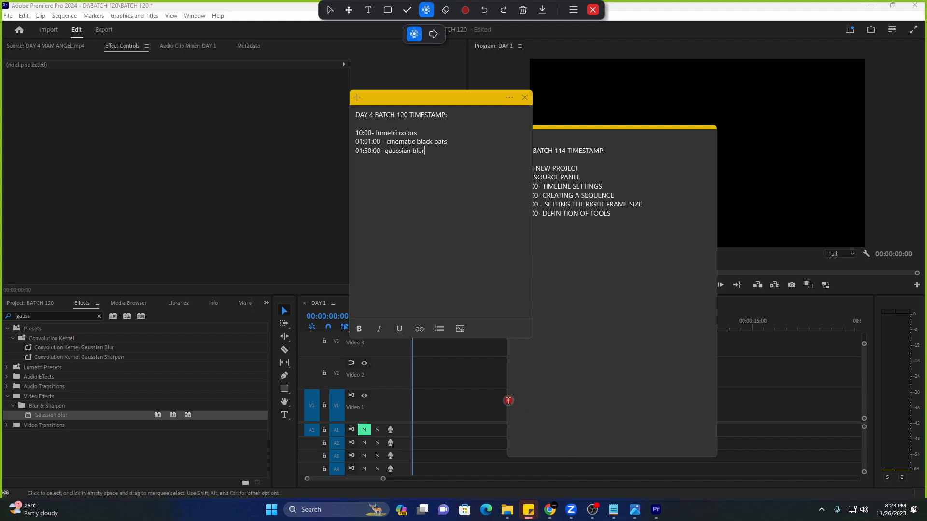
Tidy the note's last line and add '02:15:00- speed section' on a new line.
key(BackSpace)
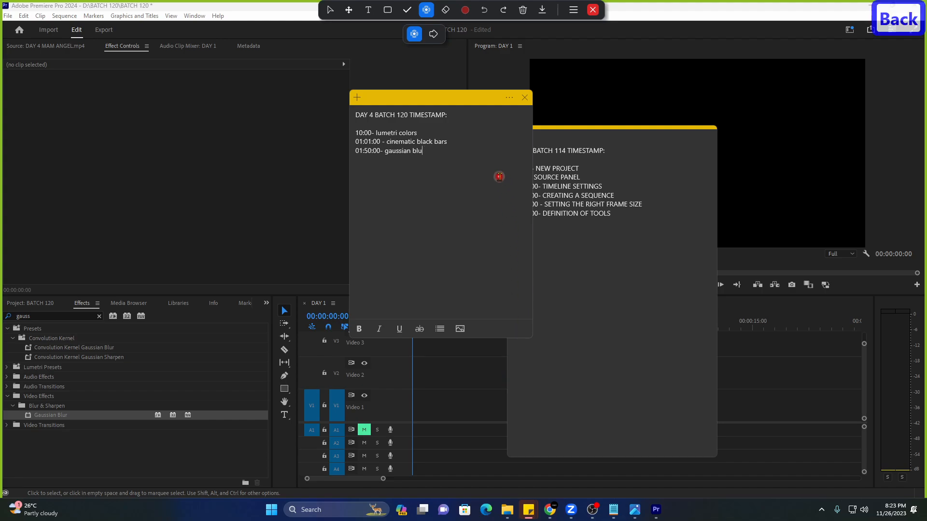
text(20)
key(BackSpace)
key(BackSpace)
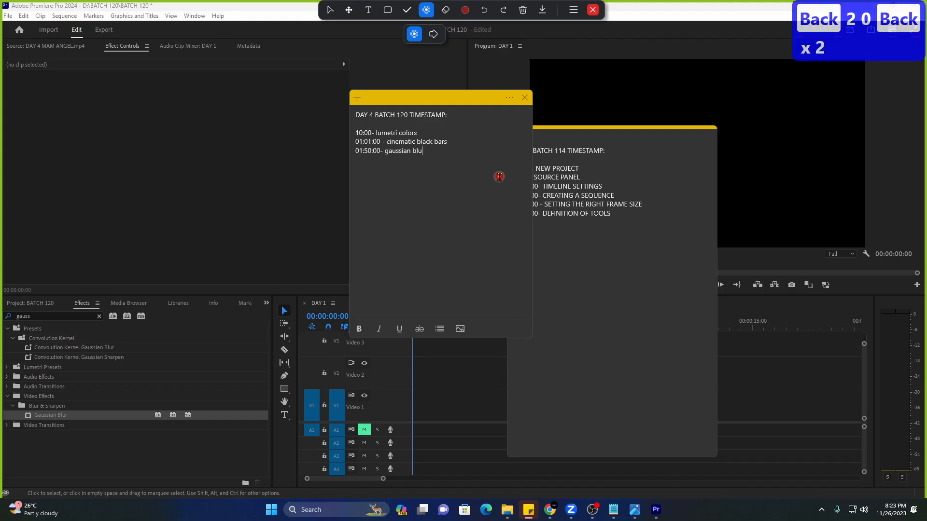
text(r)
key(Return)
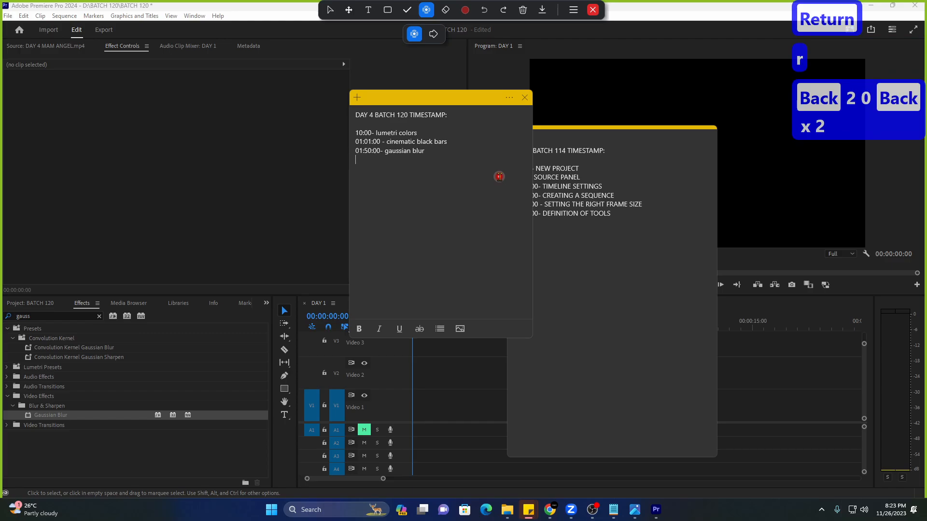
text(02)
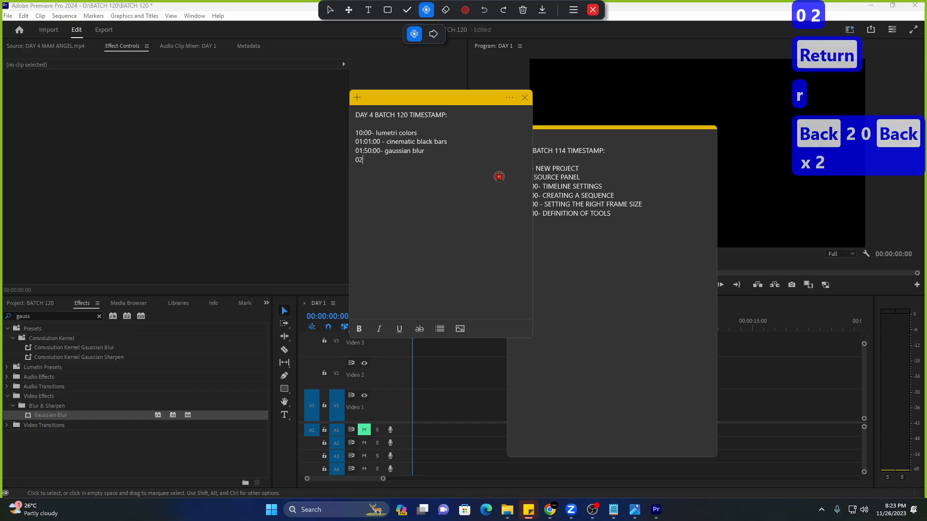
text(:24)
key(BackSpace)
key(BackSpace)
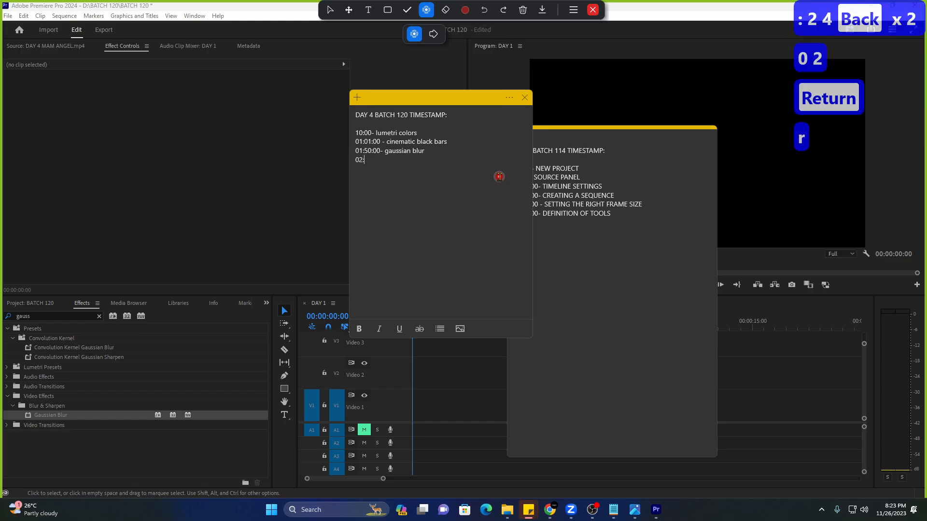
text(15:00- spe)
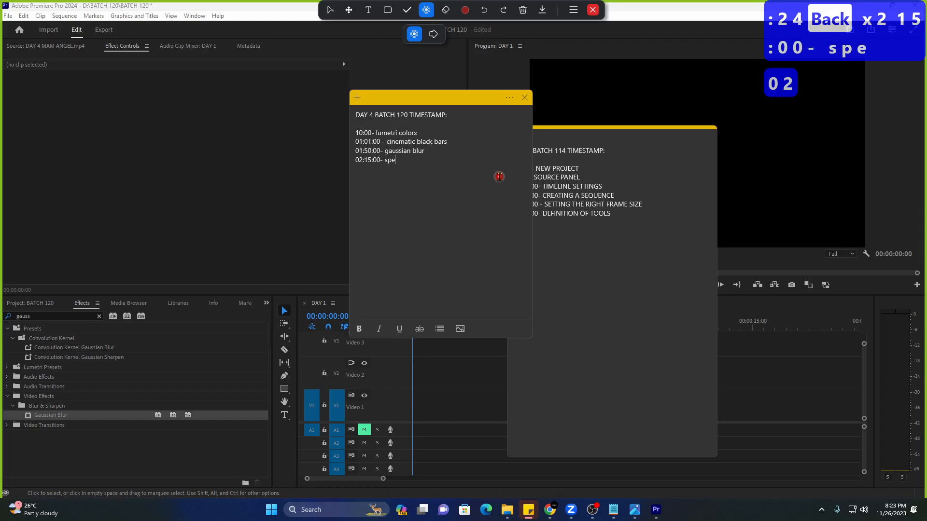
text(ed section)
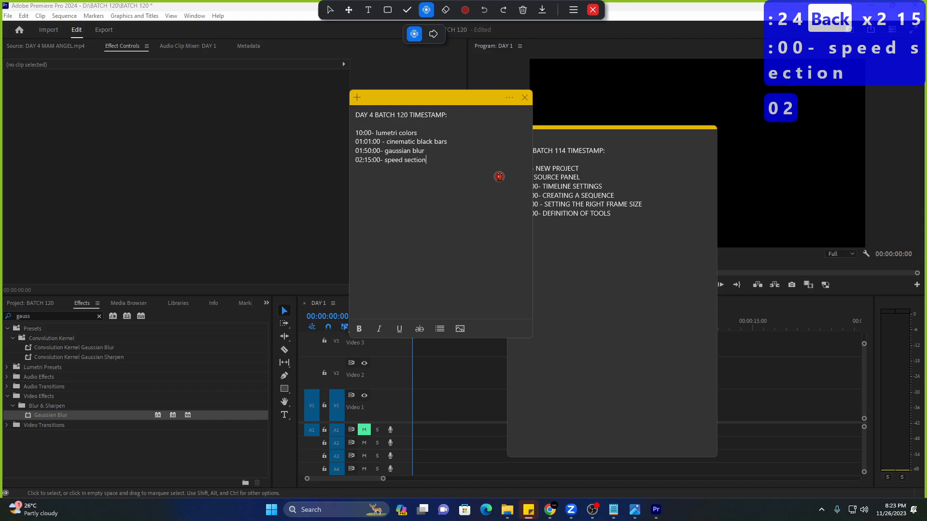
click(38, 42)
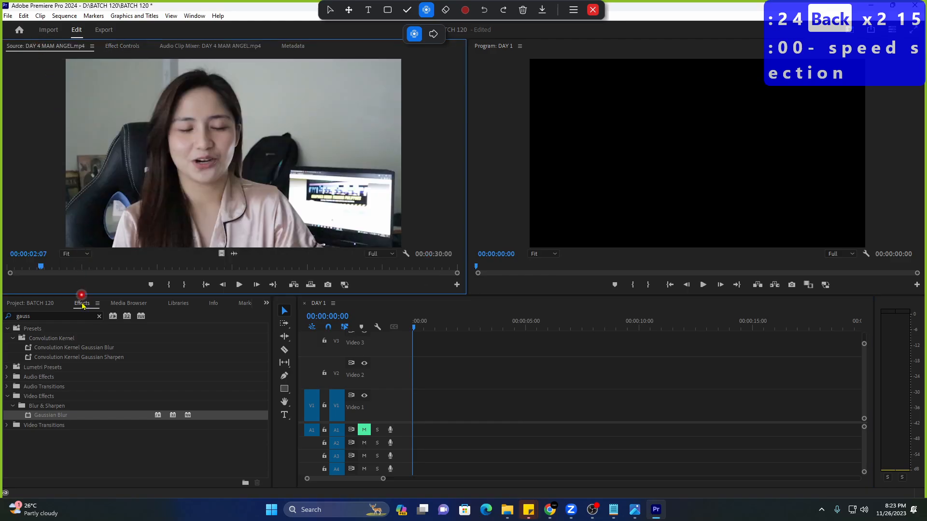
Start an import into the project and browse to BATCH 120's drive-download folder.
click(99, 316)
click(43, 307)
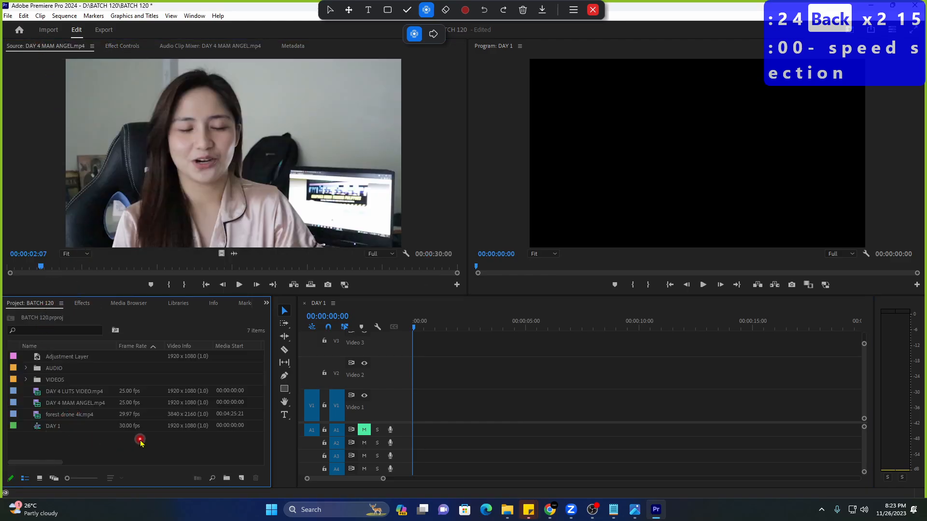
key(ctrl+i)
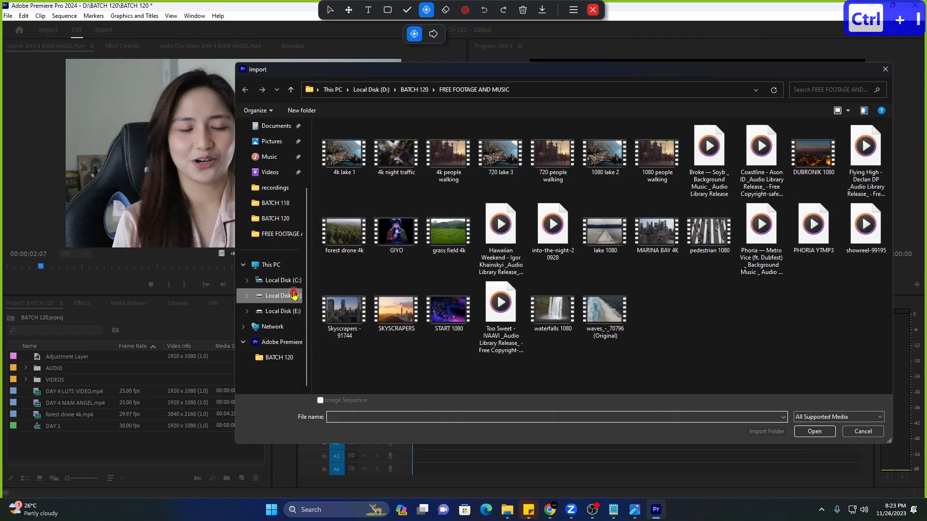
click(274, 219)
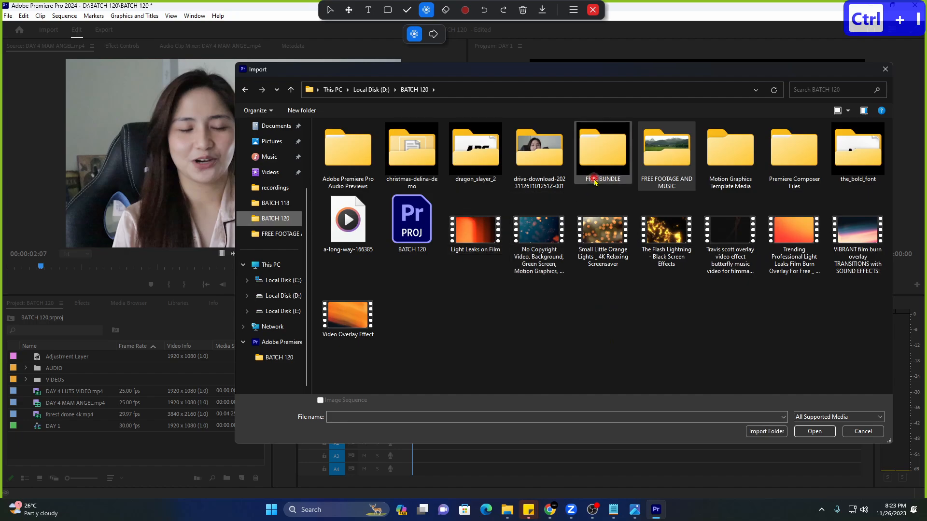
double_click(540, 159)
Import the deadpool 1080 30 and 1080 60 clips, then delete the old DAY 4 MAM ANGEL clip.
click(437, 168)
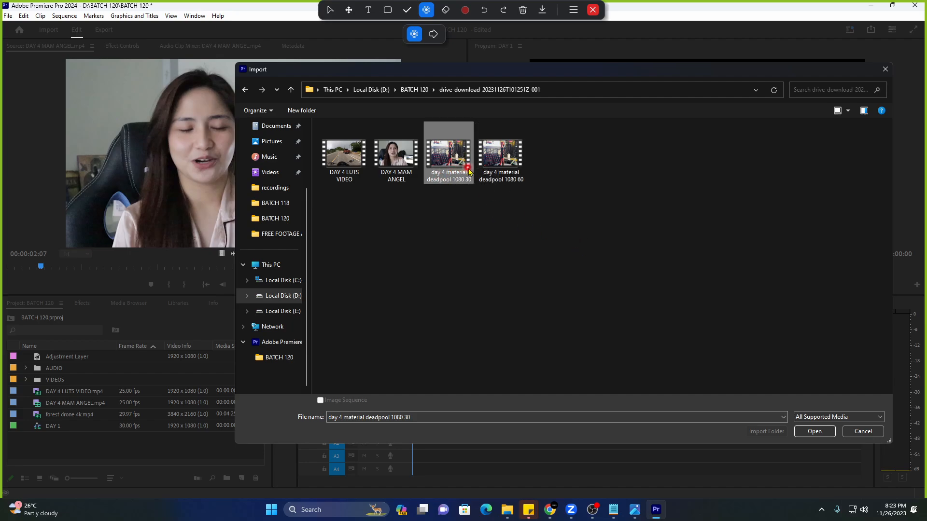
click(499, 165)
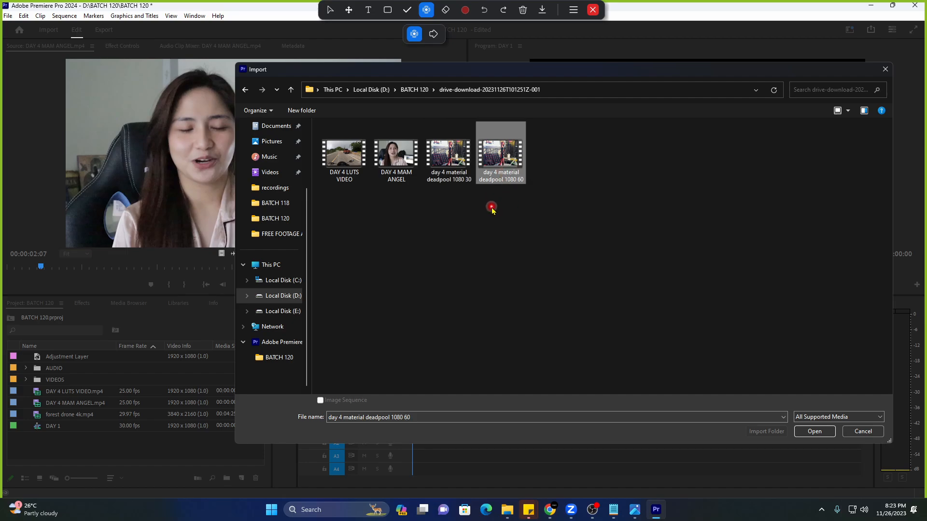
click(446, 162)
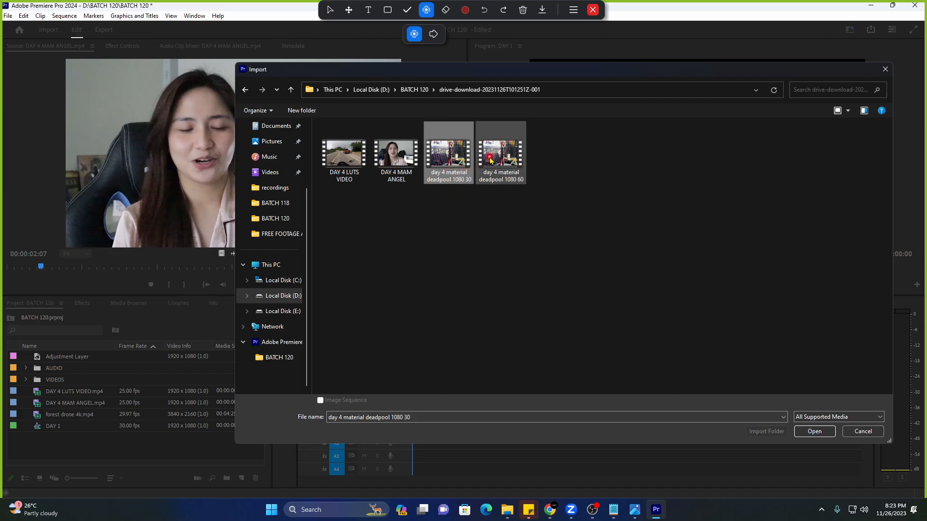
ctrl+click(490, 161)
click(819, 436)
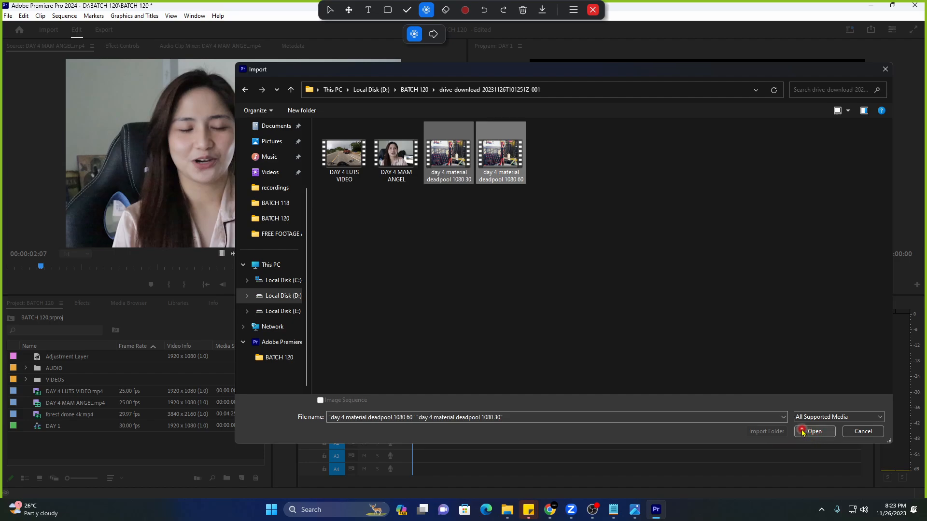
click(802, 432)
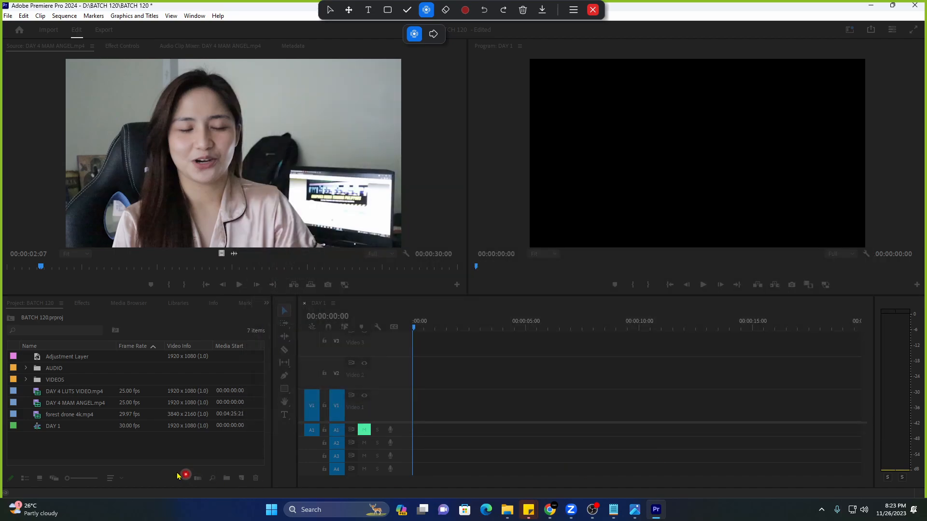
click(107, 405)
key(Delete)
Delete DAY 4 LUTS VIDEO, forest drone 4k.mp4 and Adjustment Layer, then load deadpool 1080 30 for preview.
click(102, 392)
key(Delete)
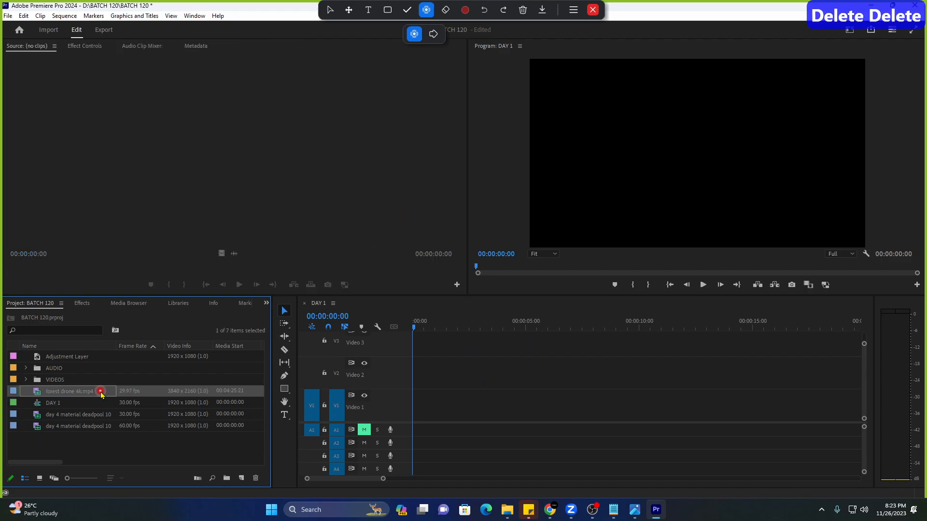
key(Delete)
click(103, 356)
key(Delete)
click(15, 394)
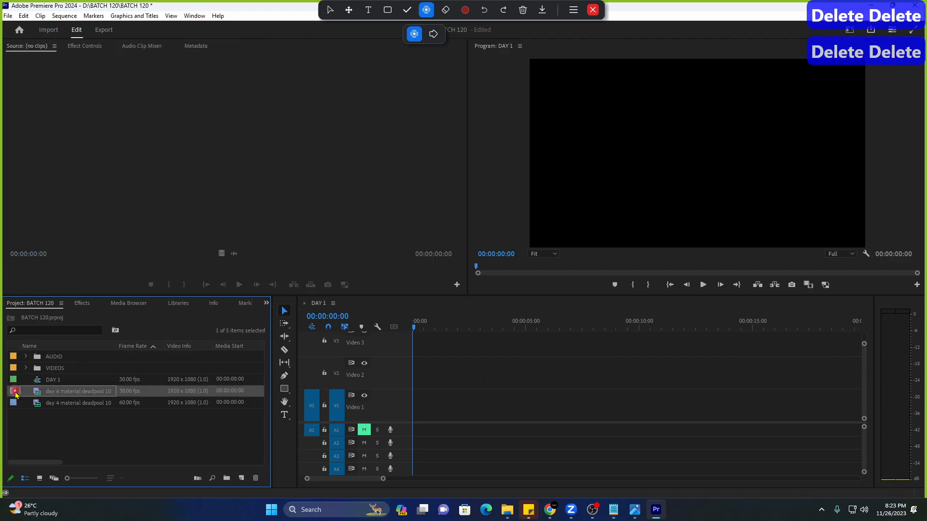
double_click(16, 394)
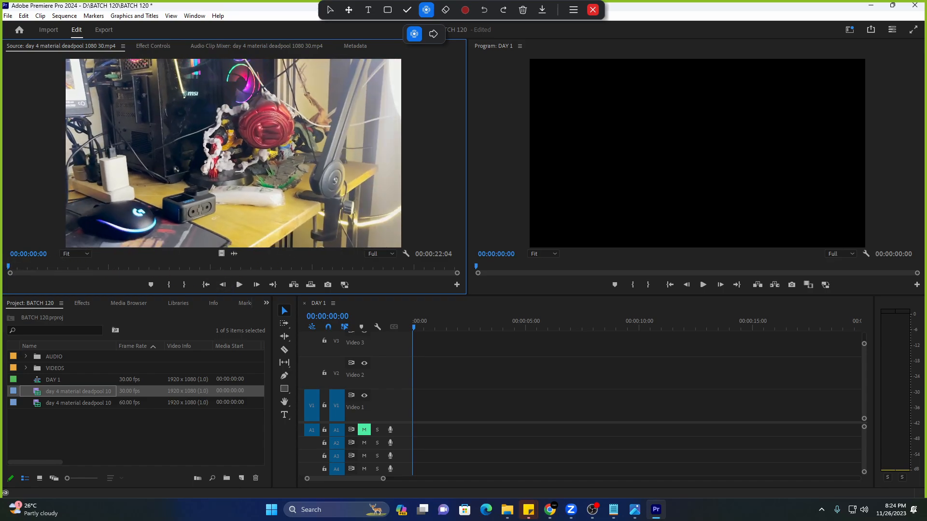
Mark an In point at 14:01 in deadpool 1080 30 and place the remaining 00:00:08:03 on V1 of DAY 1.
key(space)
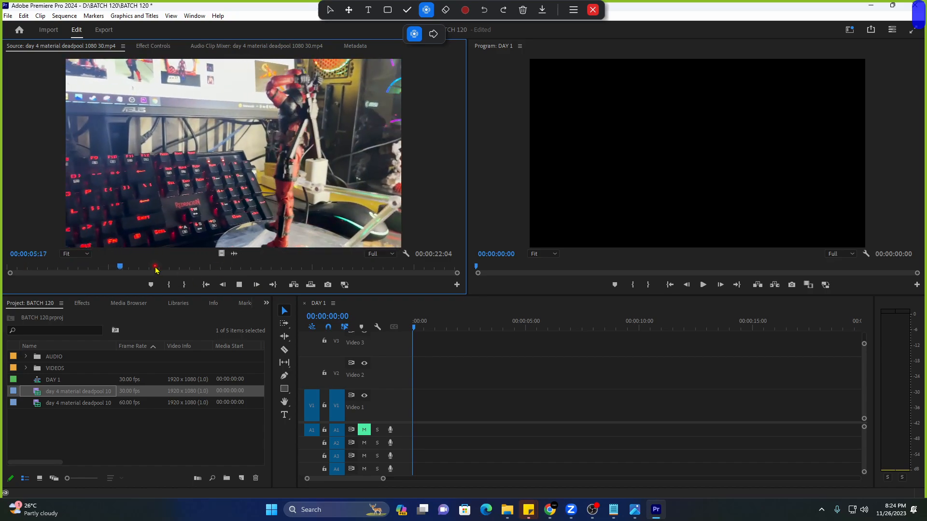
drag(155, 267, 295, 274)
key(i)
key(space)
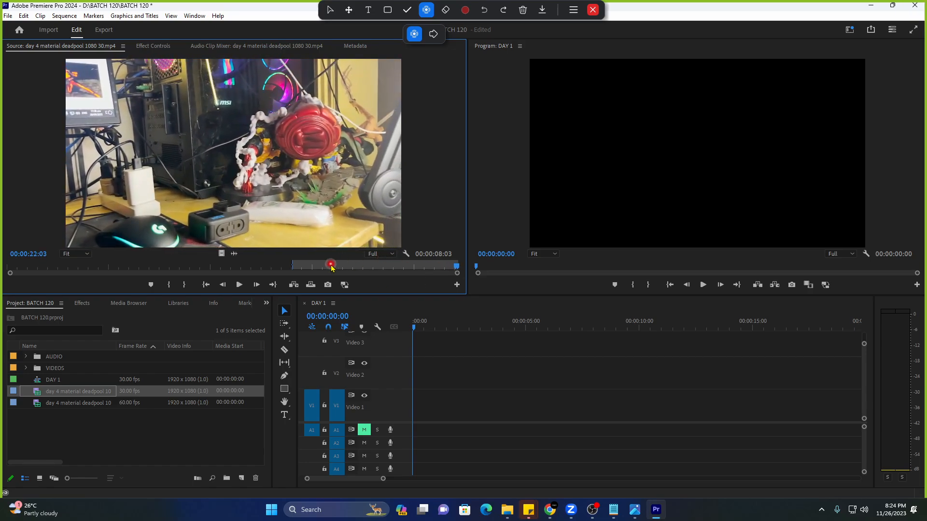
drag(233, 254, 408, 406)
key(space)
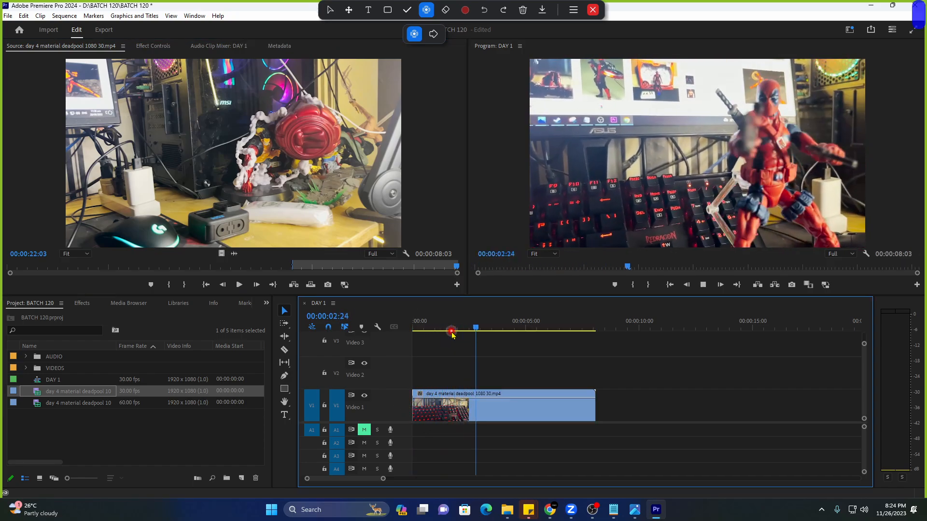
Heighten the V1 track, zoom into the timeline and shrink the monitors to give the timeline more room.
key(space)
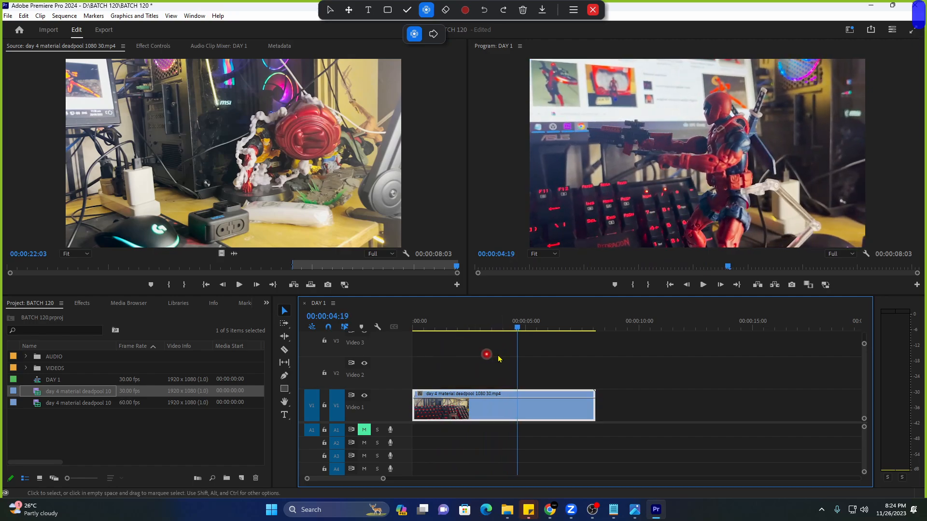
drag(400, 423, 396, 445)
drag(865, 346, 863, 360)
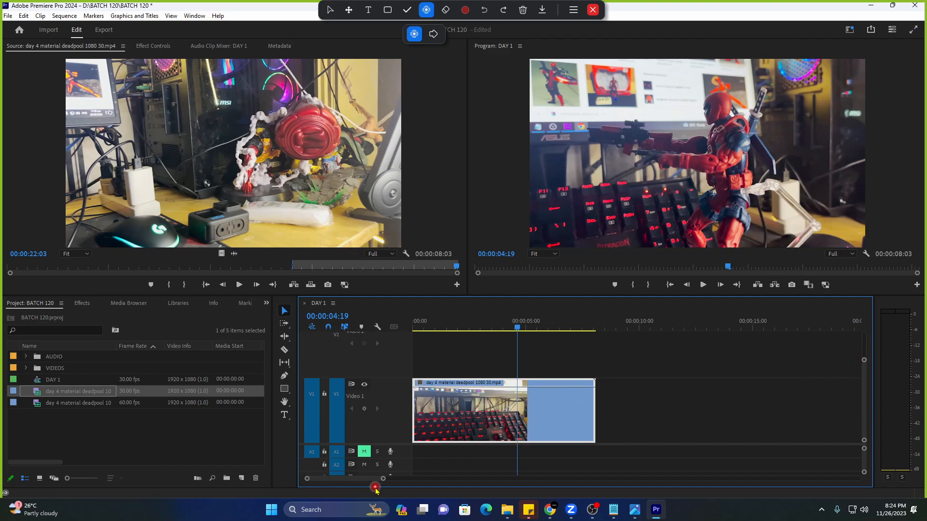
drag(382, 479, 375, 479)
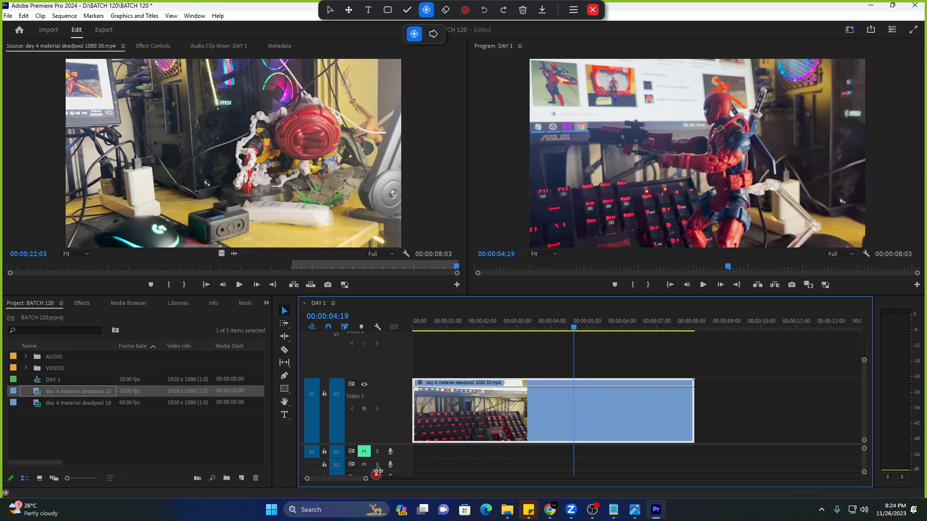
click(479, 326)
drag(863, 378, 867, 348)
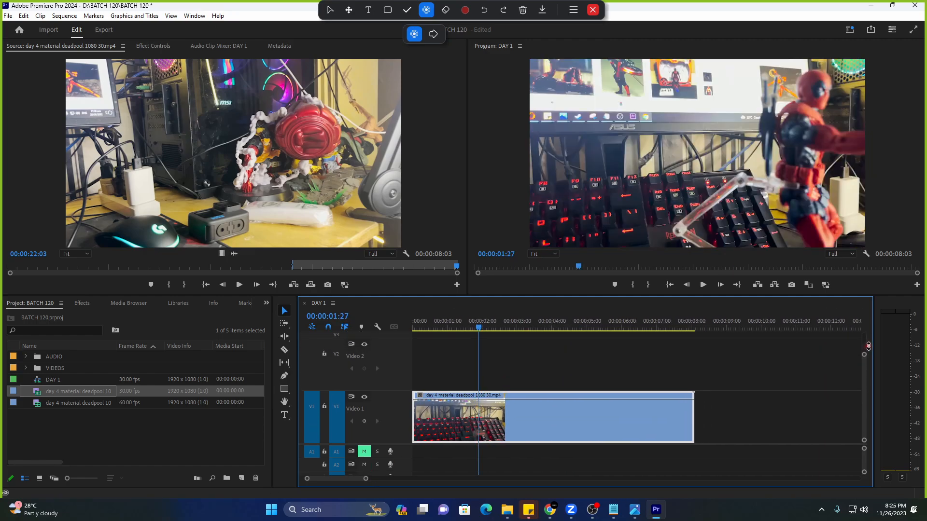
drag(626, 295, 626, 278)
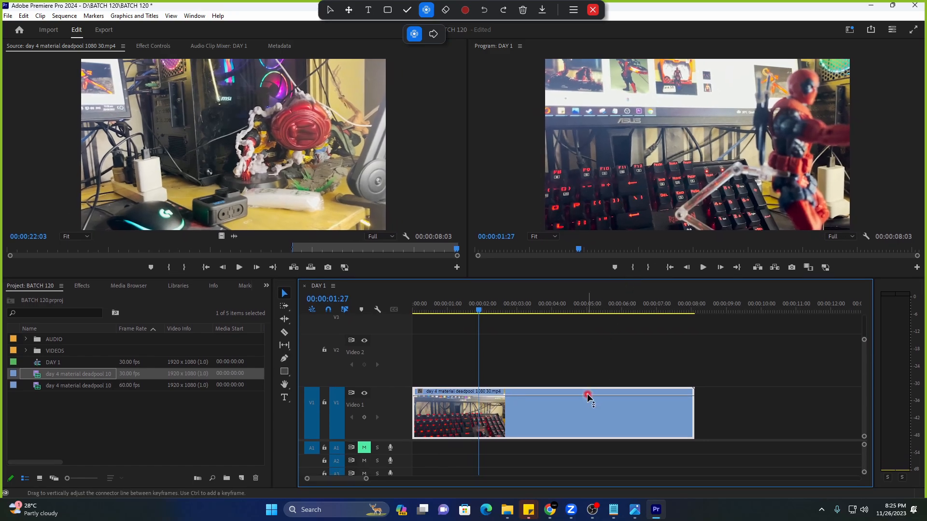
Play the deadpool clip from 01:27 to 03:16 and fine-tune the timeline zoom.
click(590, 399)
key(space)
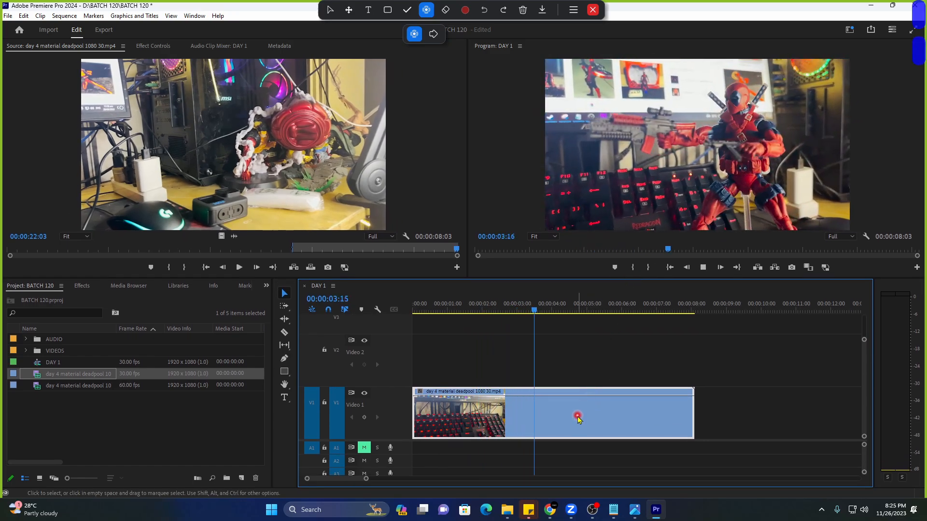
key(space)
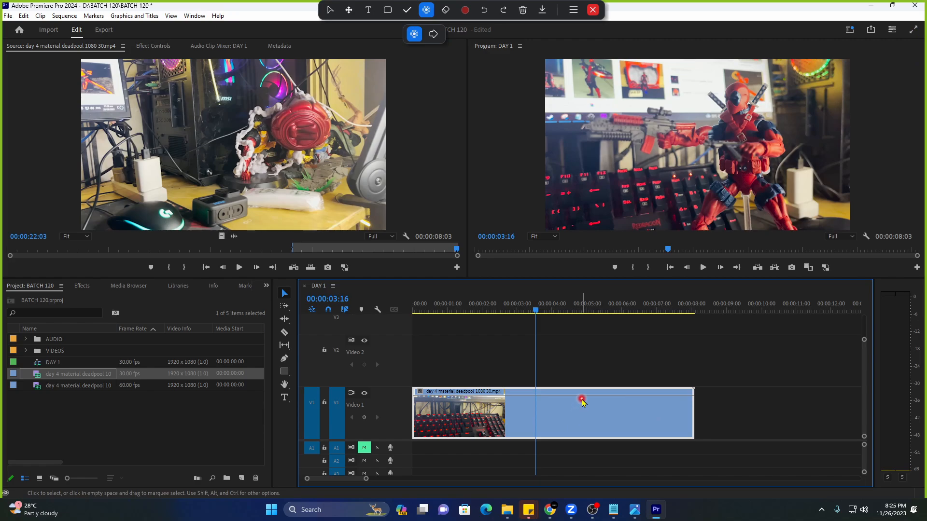
drag(864, 339, 864, 333)
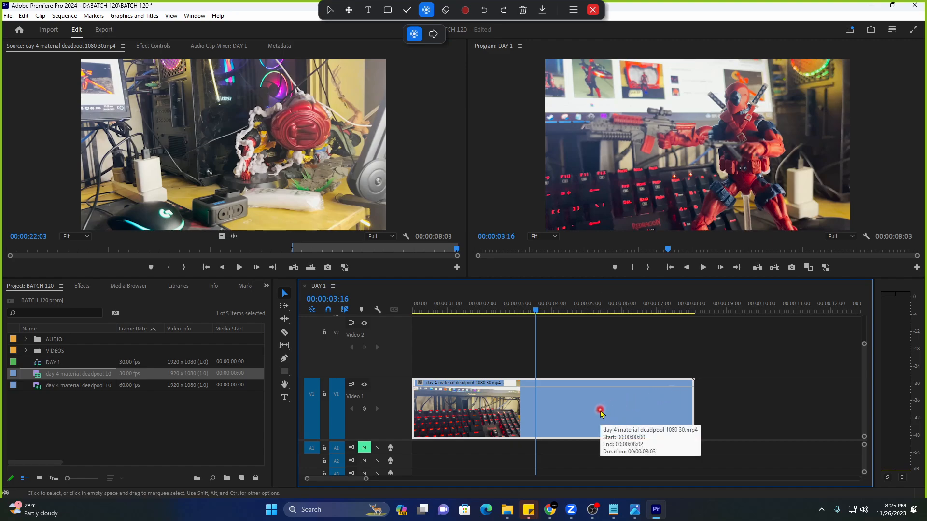
click(324, 173)
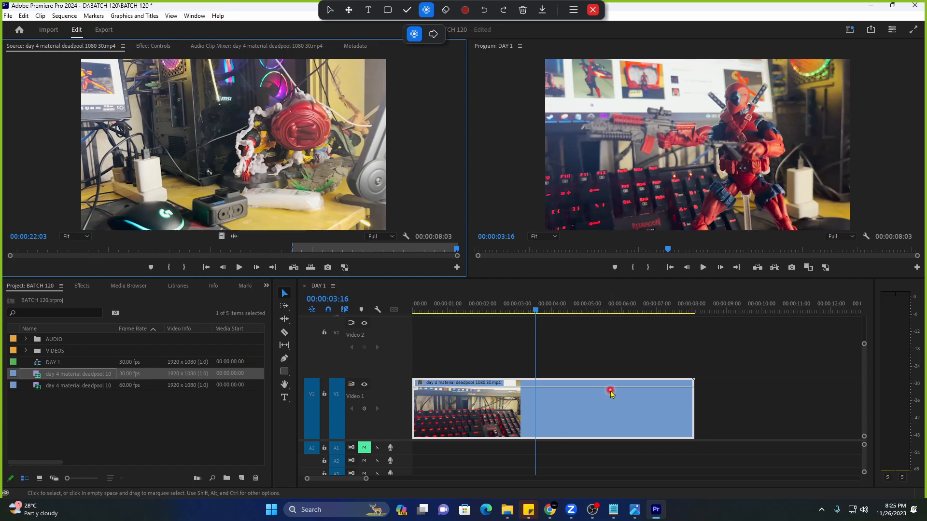
click(865, 343)
drag(864, 343, 864, 348)
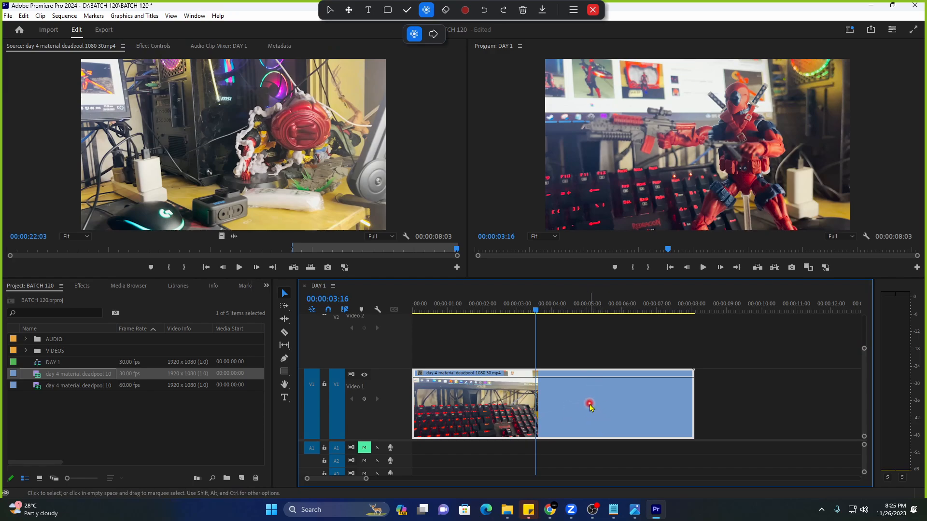
Show the deadpool clip's Opacity rubber band by choosing Opacity > Opacity from its fx badge.
click(330, 9)
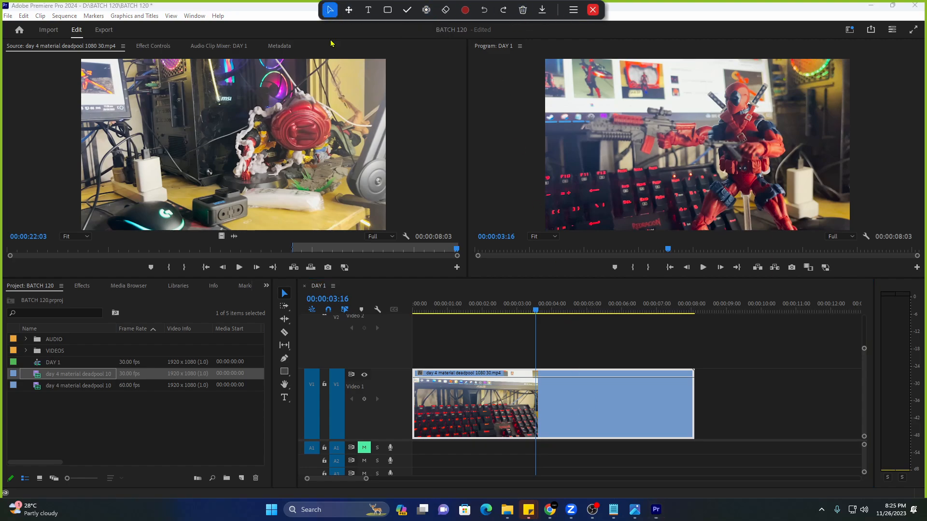
click(427, 10)
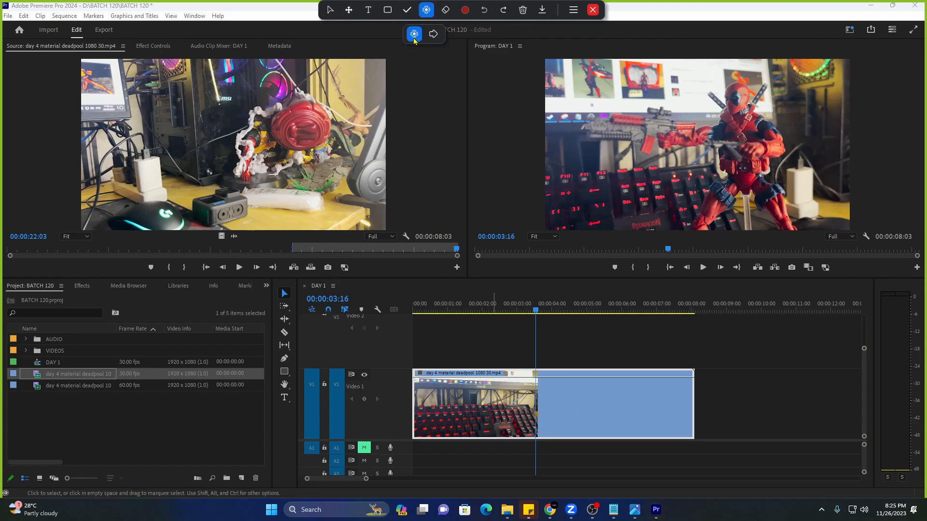
click(570, 432)
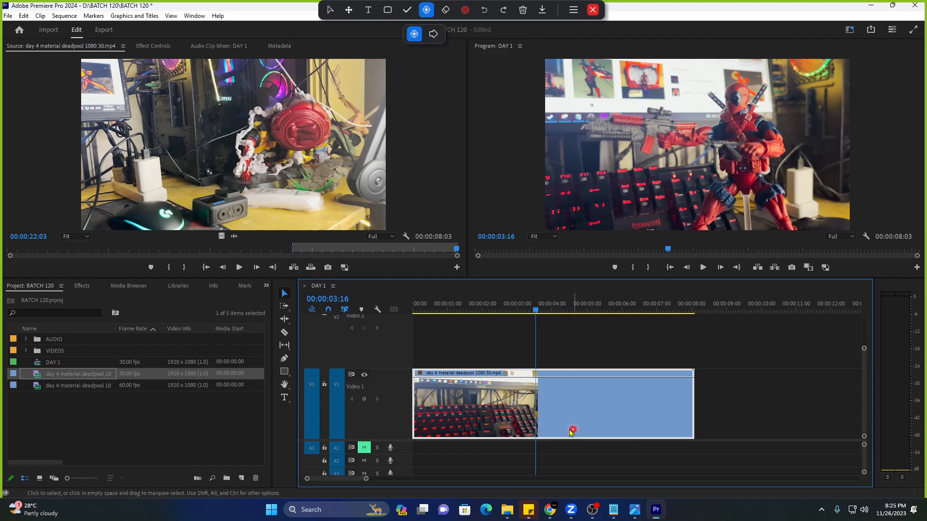
click(420, 376)
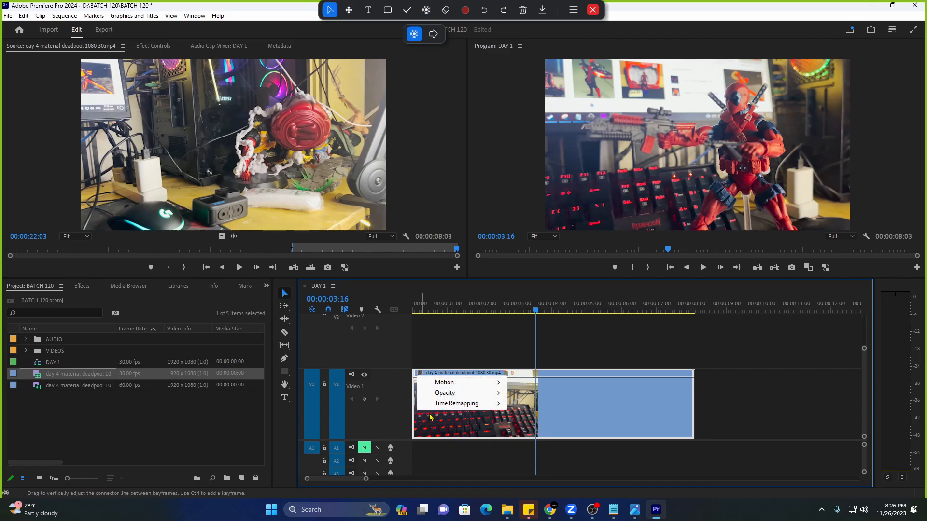
click(420, 378)
click(421, 376)
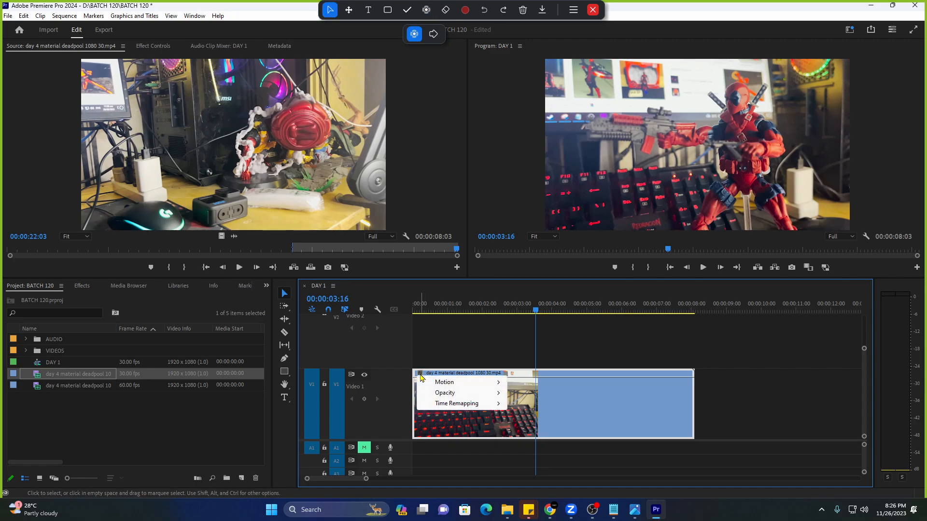
mouse_move(486, 395)
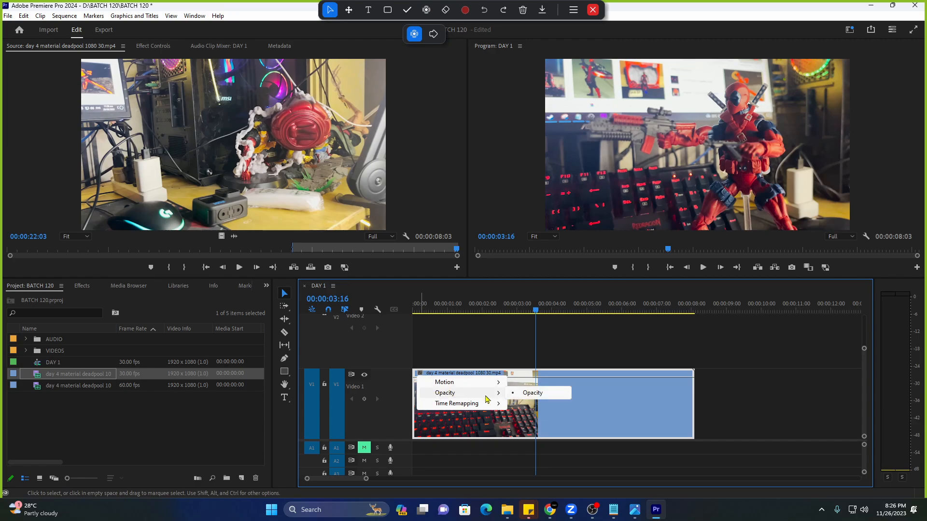
click(529, 395)
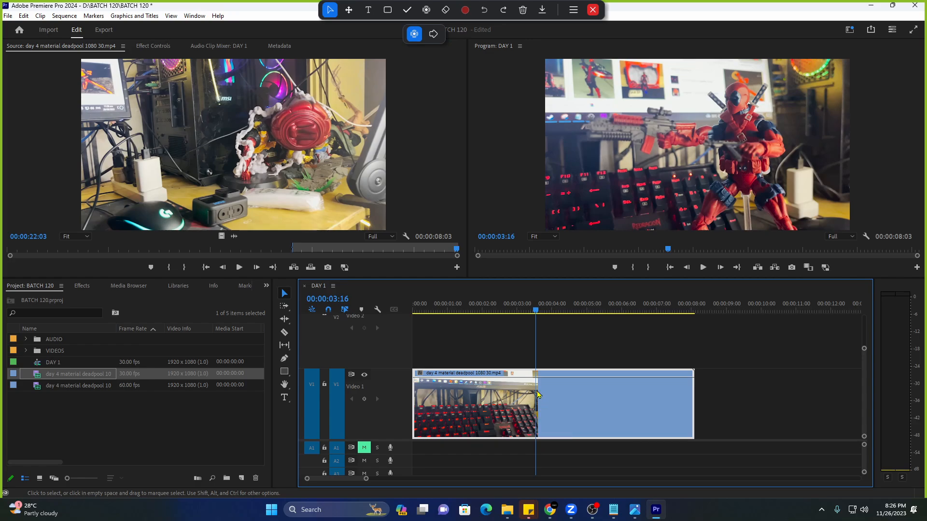
click(421, 375)
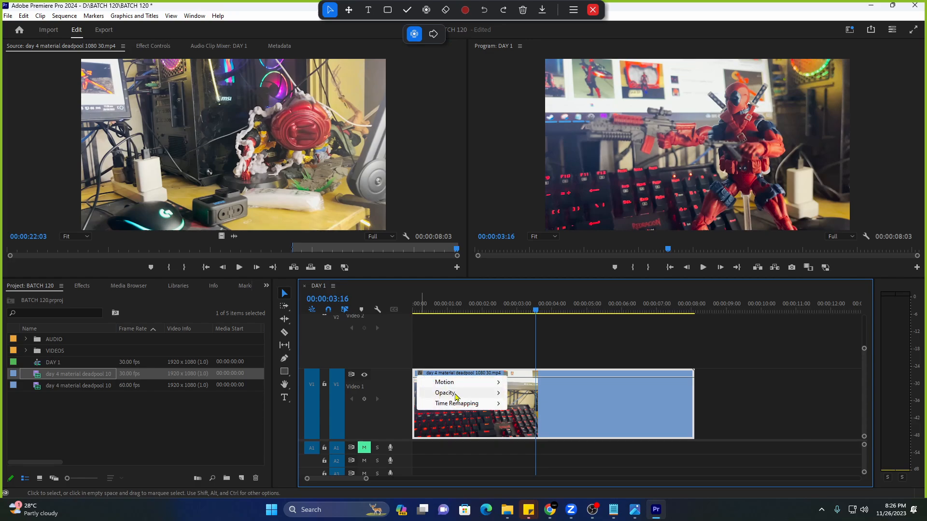
mouse_move(456, 396)
click(521, 394)
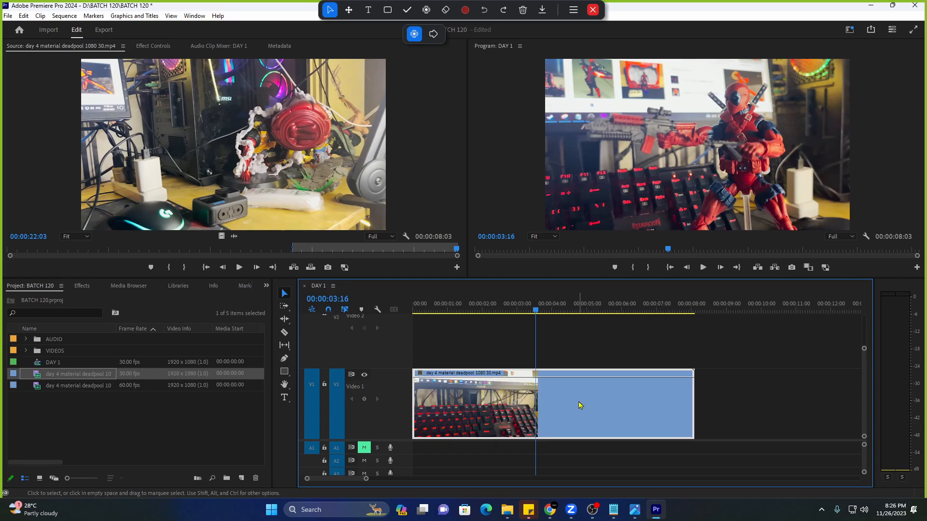
Open Effect Controls to list the clip's Motion settings and Opacity at 100.0%.
click(426, 9)
click(414, 35)
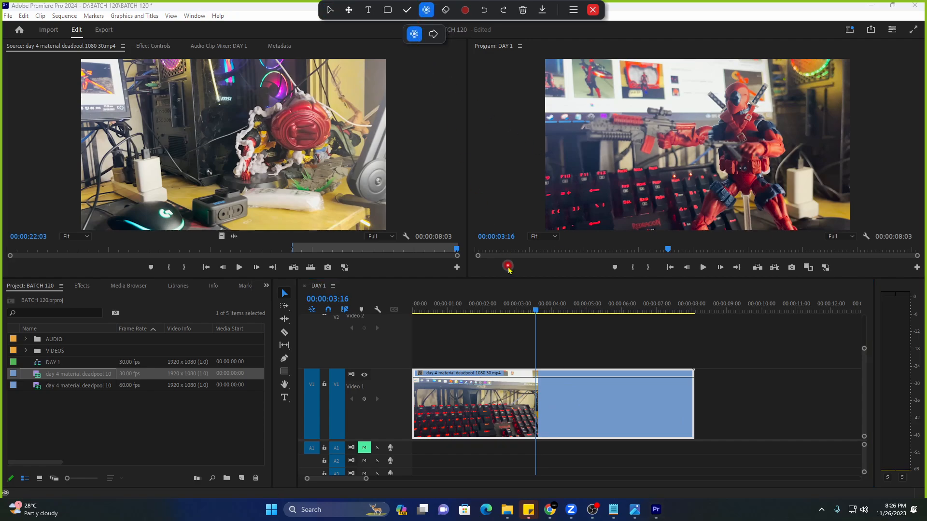
click(594, 430)
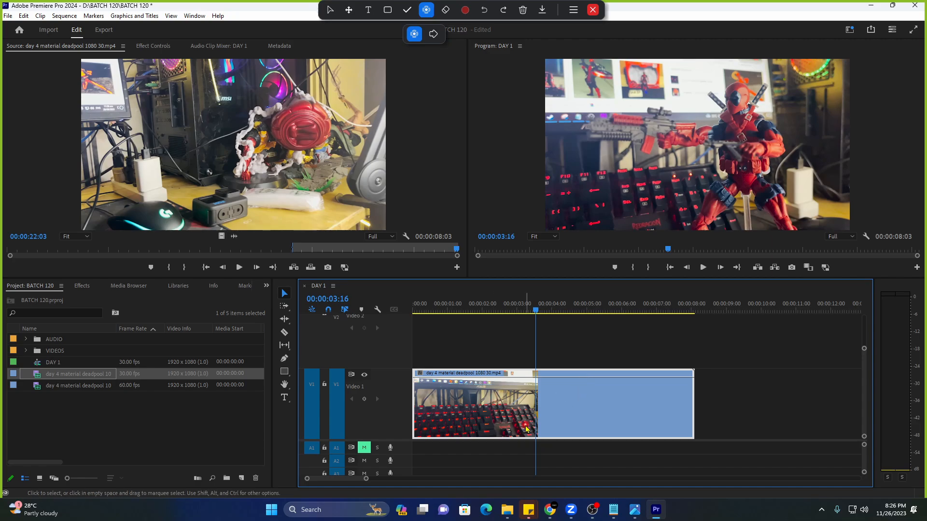
click(154, 46)
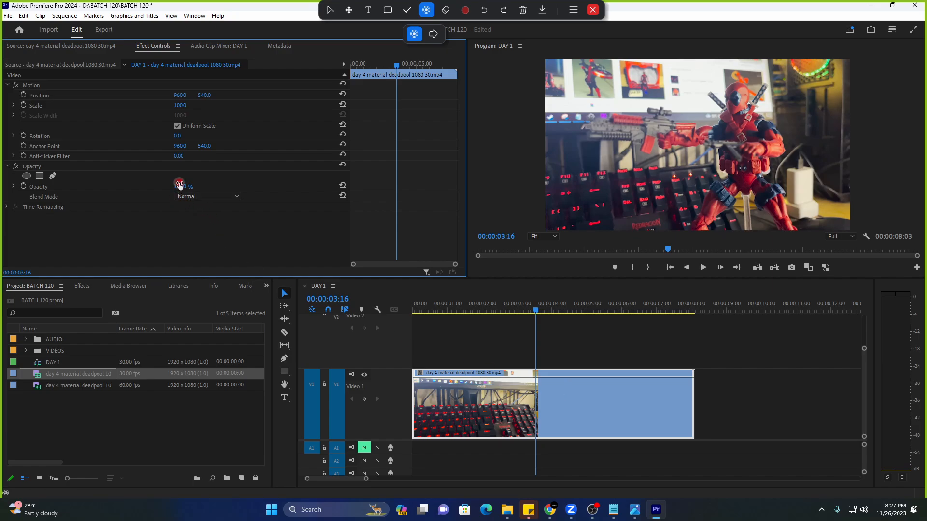
drag(182, 186, 165, 196)
click(583, 401)
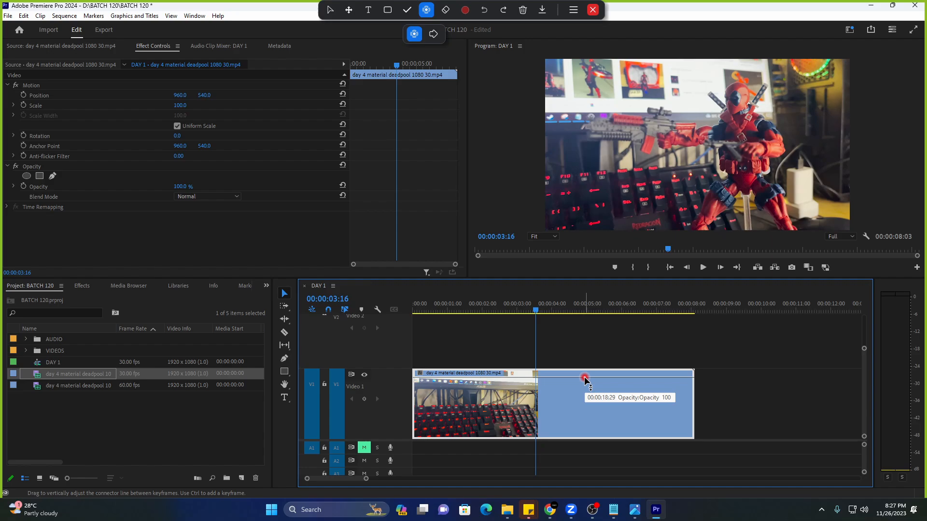
drag(584, 378, 603, 406)
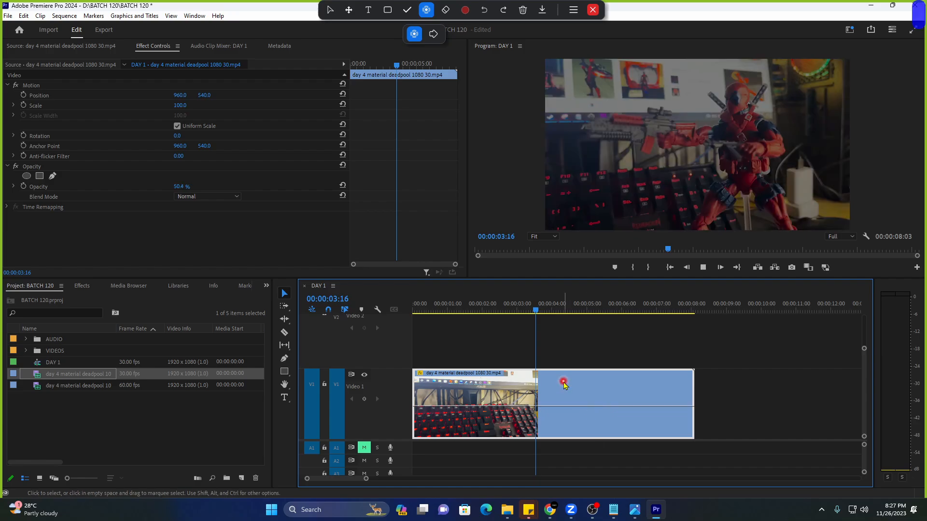
key(space)
click(173, 233)
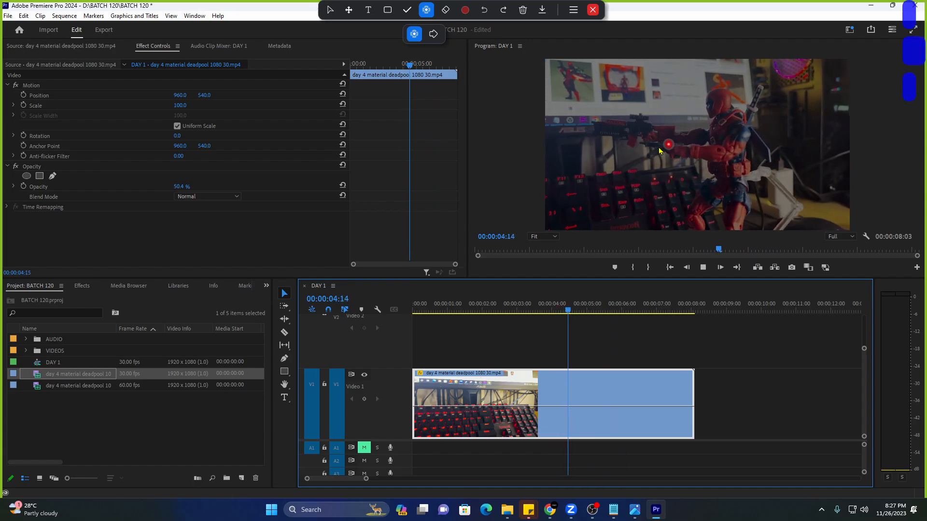
click(154, 185)
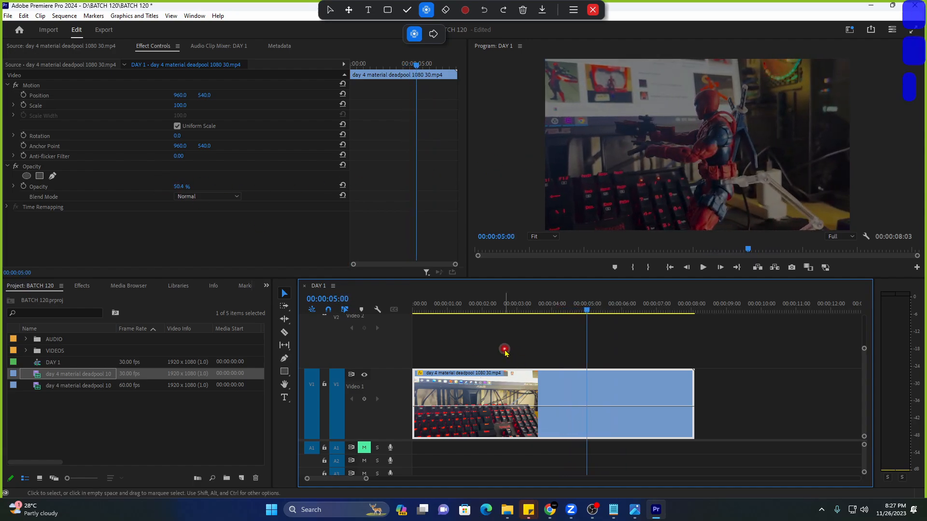
click(548, 312)
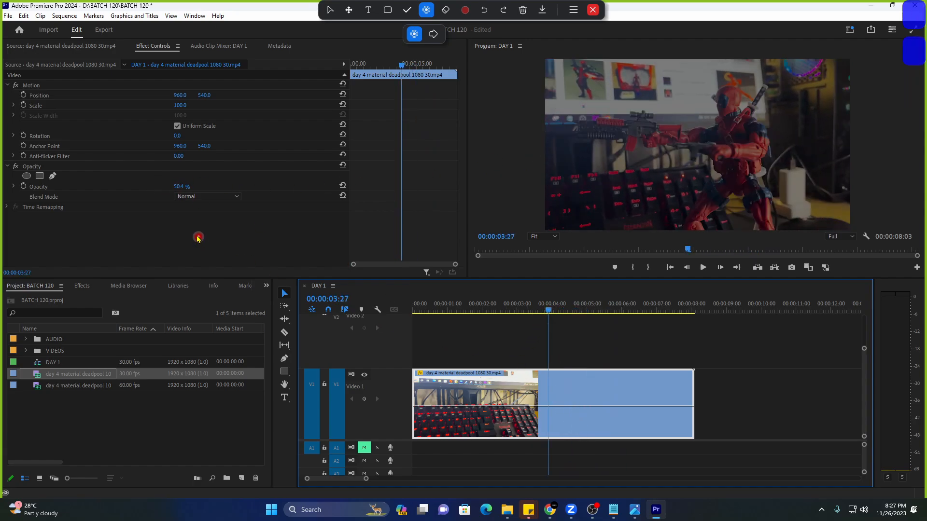
drag(183, 188, 236, 193)
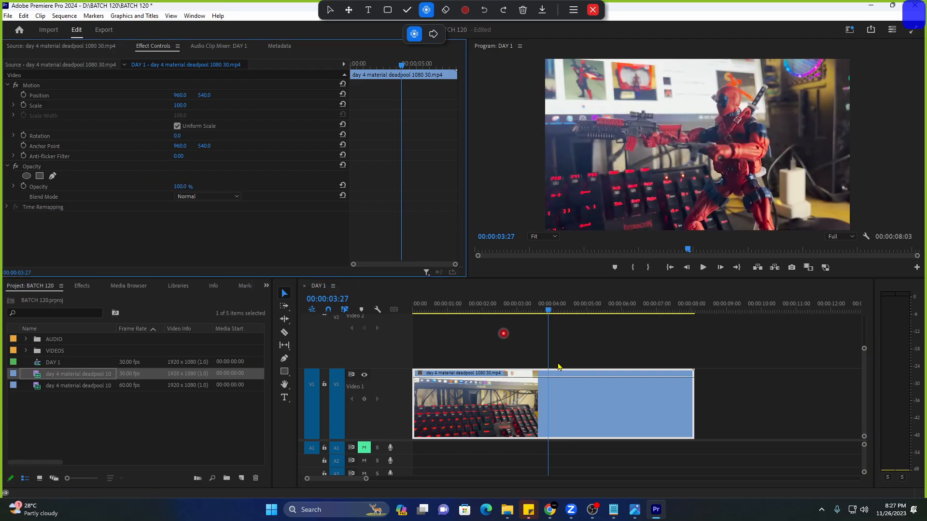
mouse_move(589, 383)
mouse_down()
mouse_move(590, 439)
mouse_move(582, 374)
mouse_up()
key(space)
click(547, 310)
key(space)
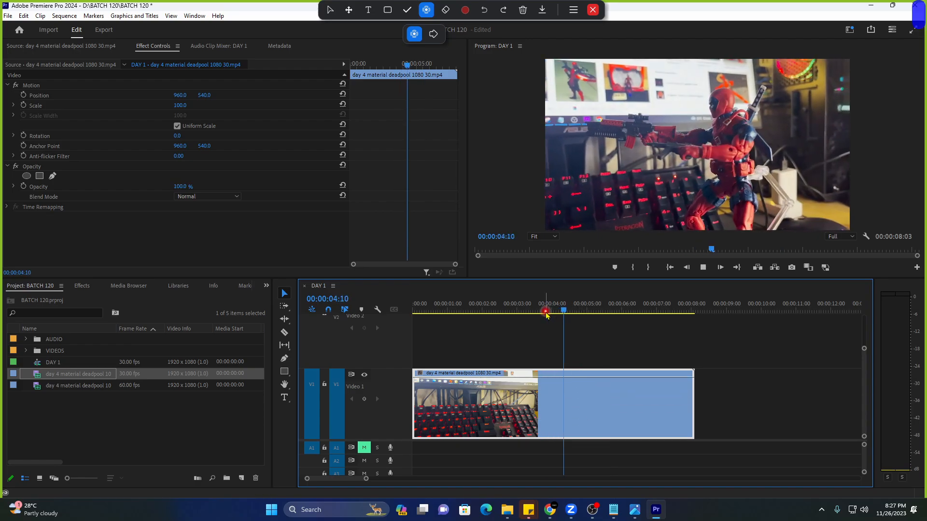
key(space)
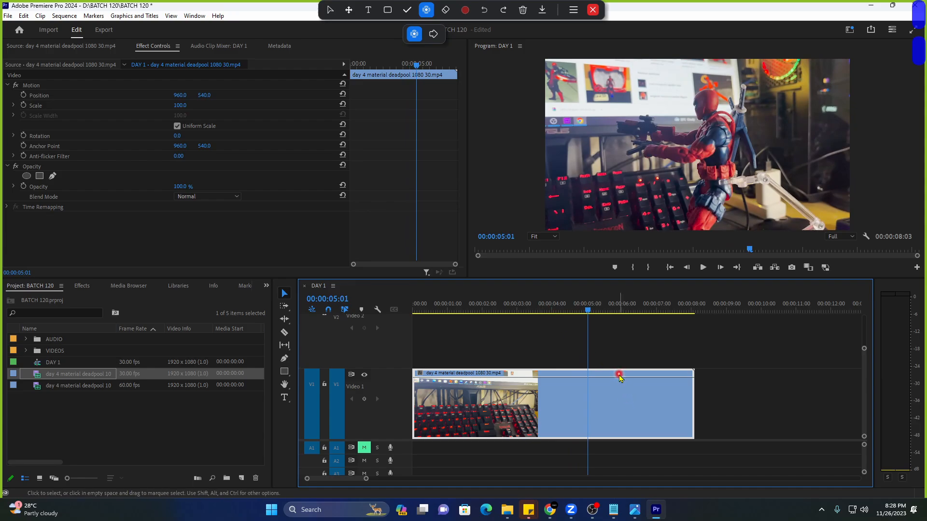
click(285, 294)
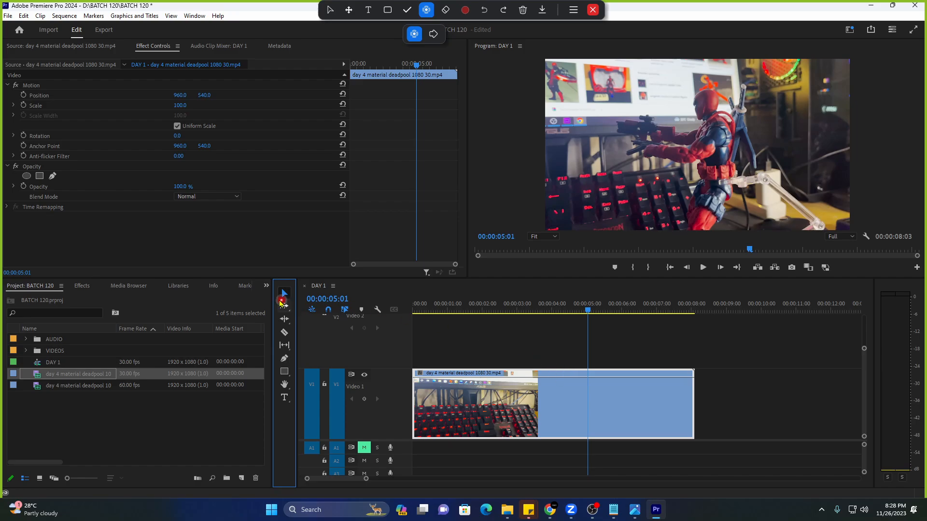
Add two Opacity keyframes on the deadpool clip near 6 and 7 seconds, redoing a first attempt.
click(611, 396)
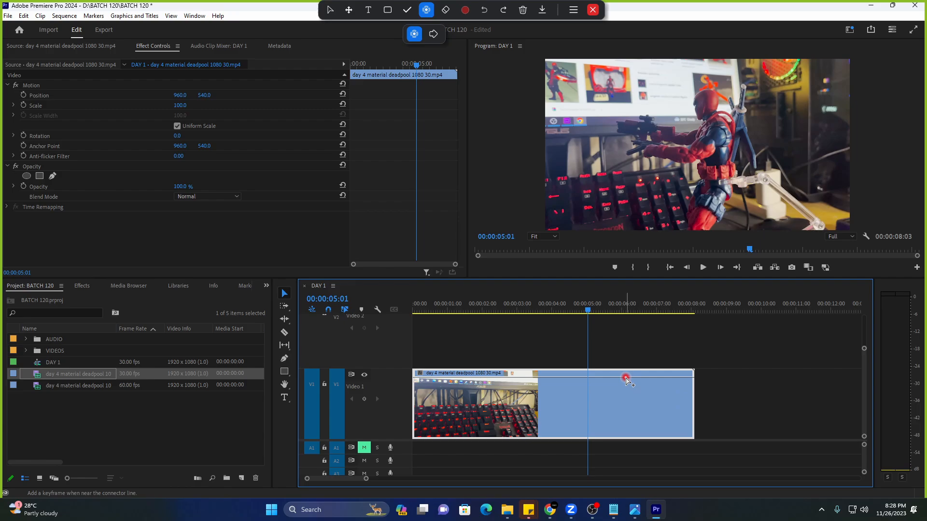
ctrl+click(624, 378)
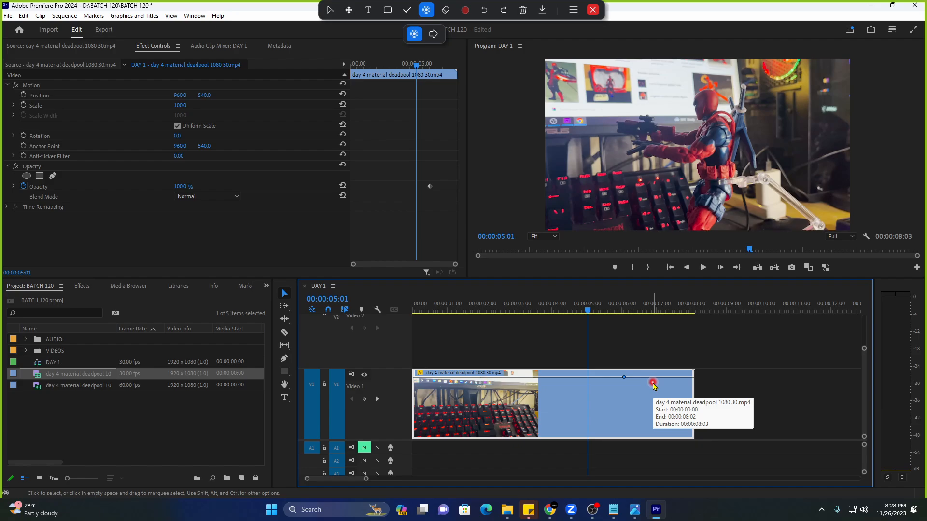
ctrl+click(664, 378)
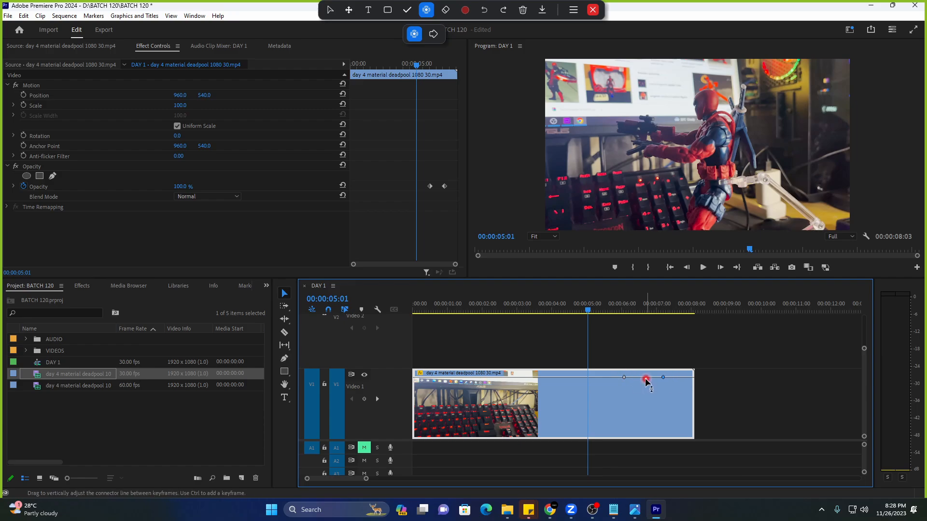
key(ctrl+z)
key(ctrl+z)
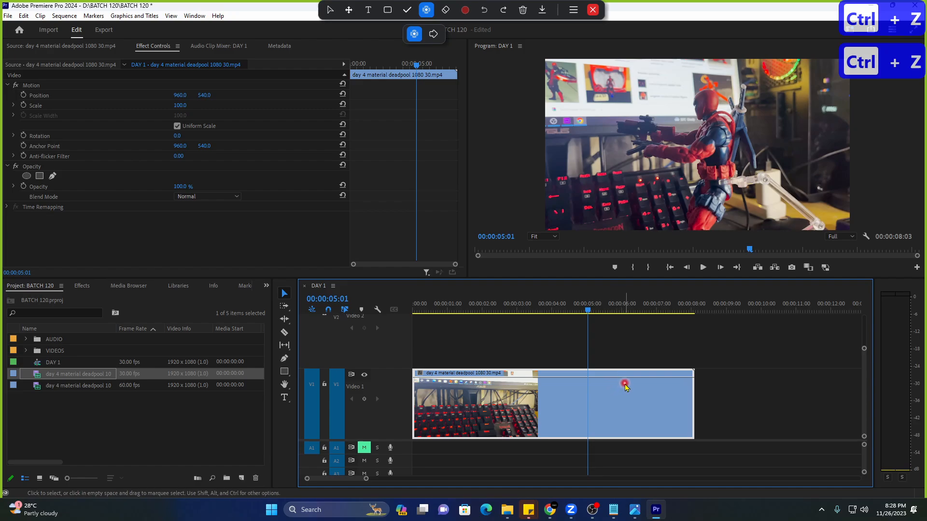
ctrl+click(626, 378)
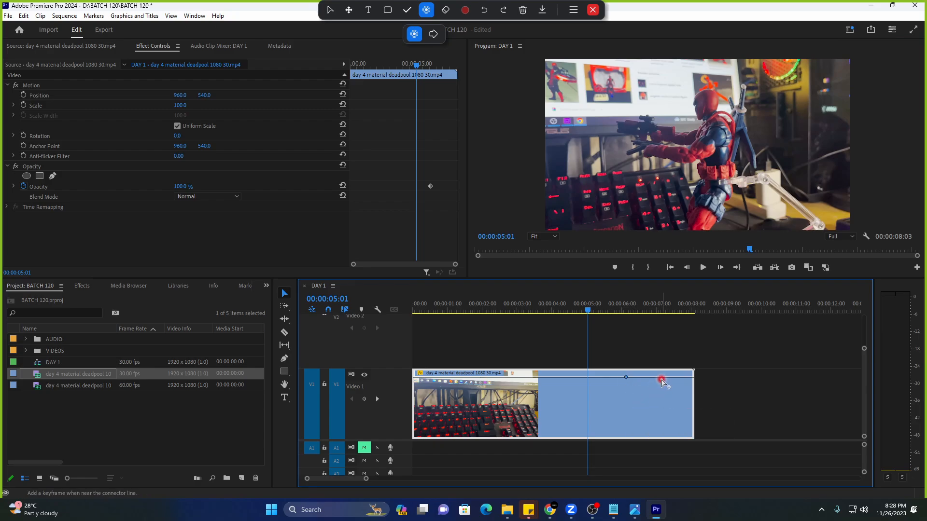
ctrl+click(664, 378)
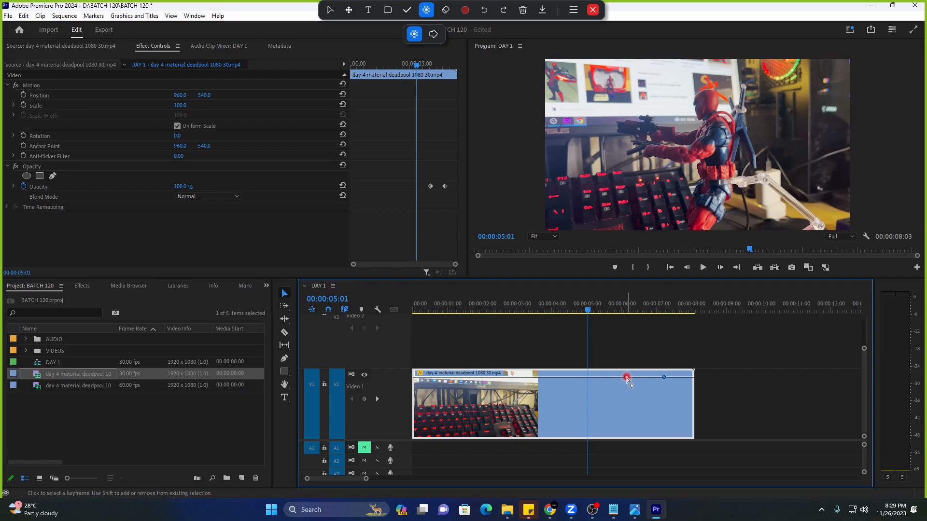
mouse_move(626, 380)
mouse_down()
mouse_move(624, 399)
mouse_move(621, 378)
mouse_up()
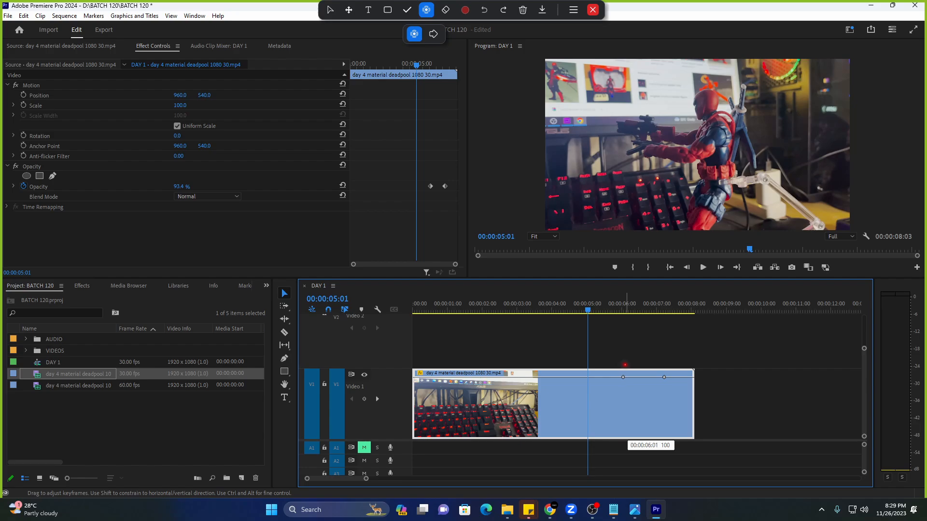
drag(624, 365, 623, 372)
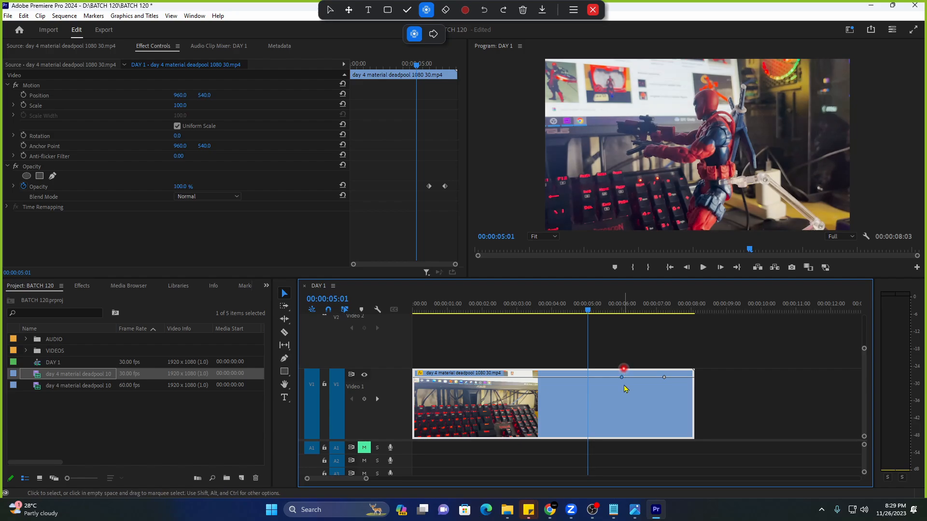
click(665, 379)
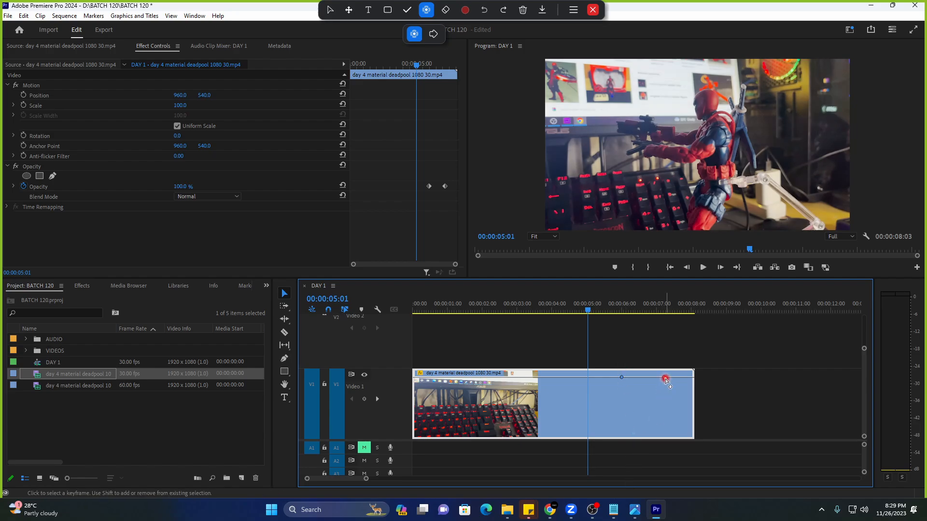
drag(667, 381, 657, 436)
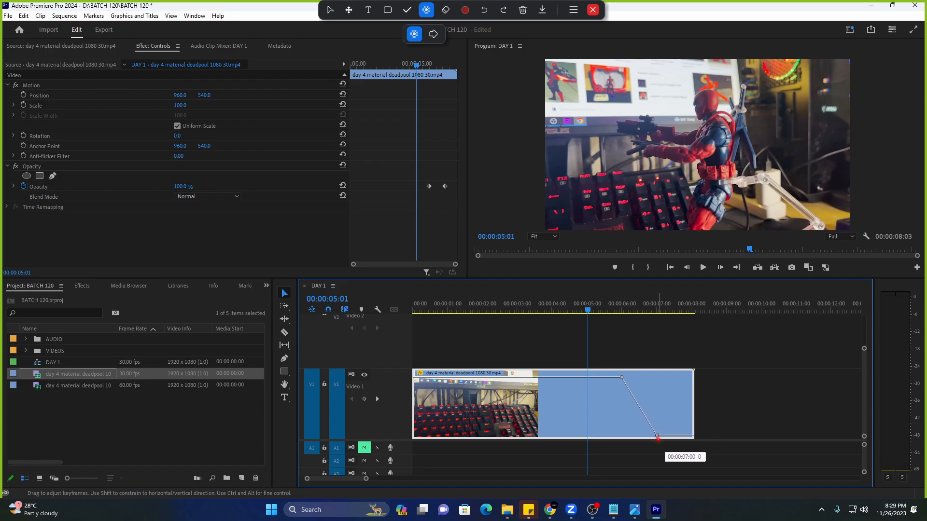
drag(657, 438, 657, 437)
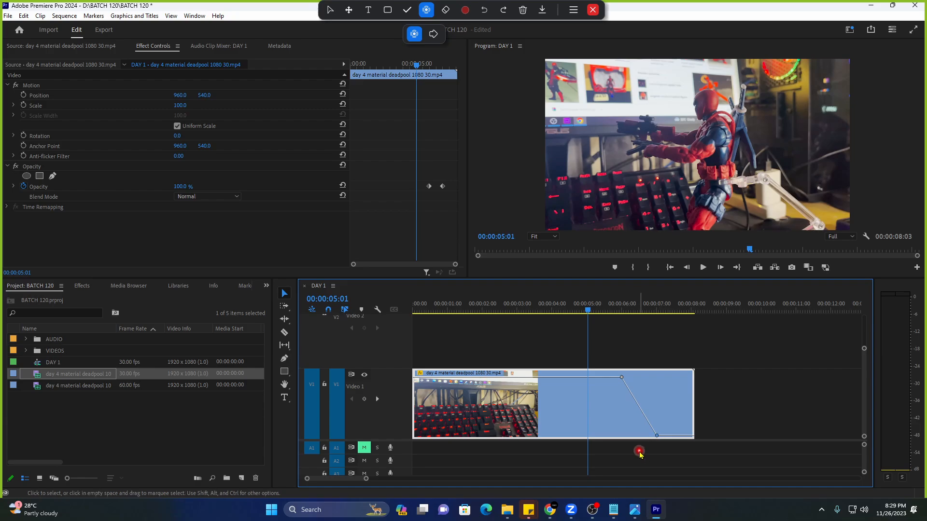
key(space)
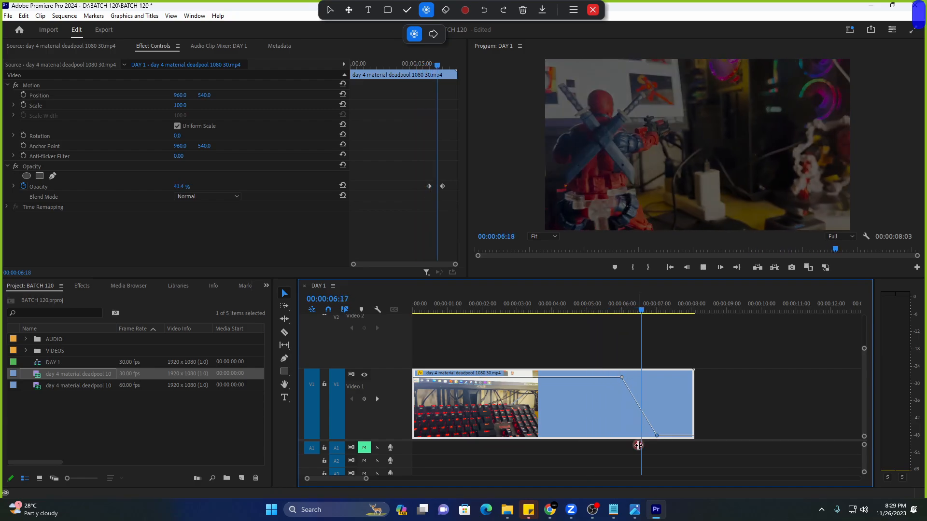
key(space)
key(space)
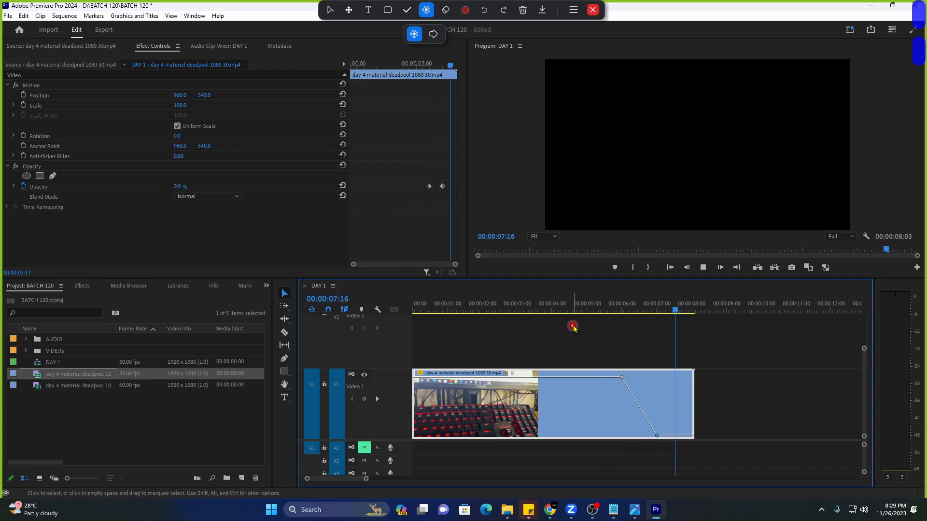
key(space)
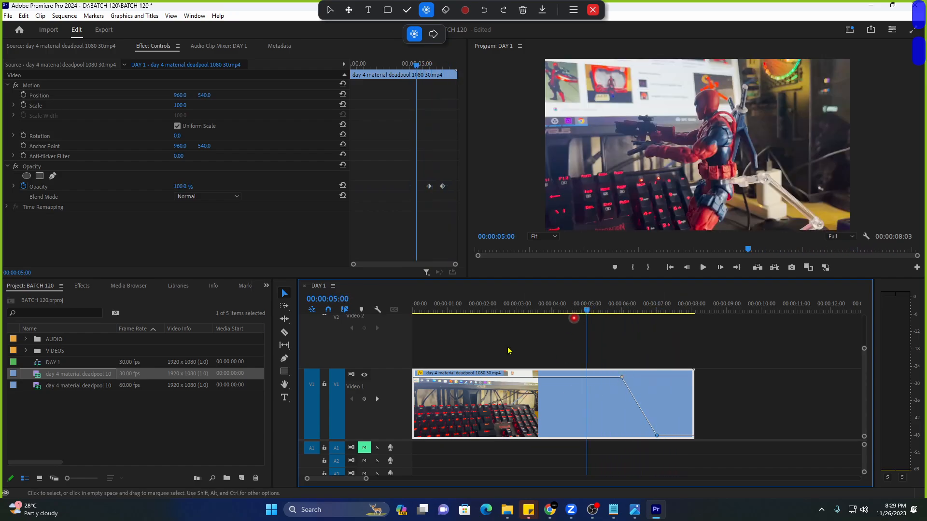
Mark the 07:17–13:13 section of the deadpool footage and drop its video onto Video 2.
double_click(19, 374)
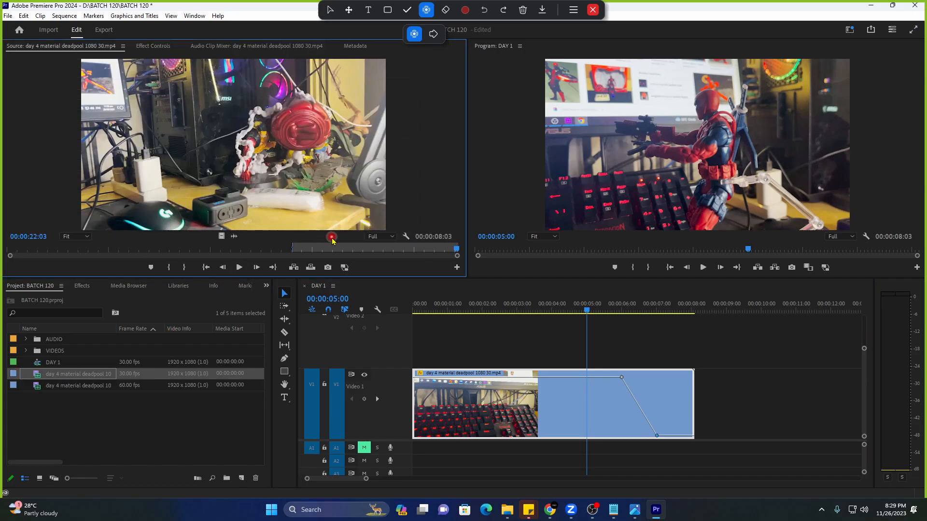
drag(331, 247, 269, 252)
key(i)
key(o)
drag(221, 236, 864, 342)
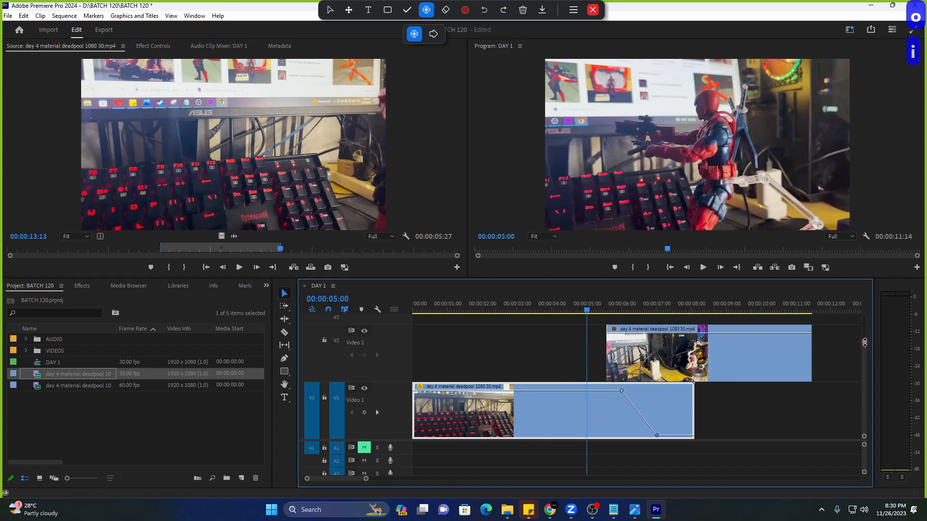
Pan the timeline, select the new Video 2 clip and preview the overlapping clips.
key(h)
drag(719, 382, 637, 376)
key(v)
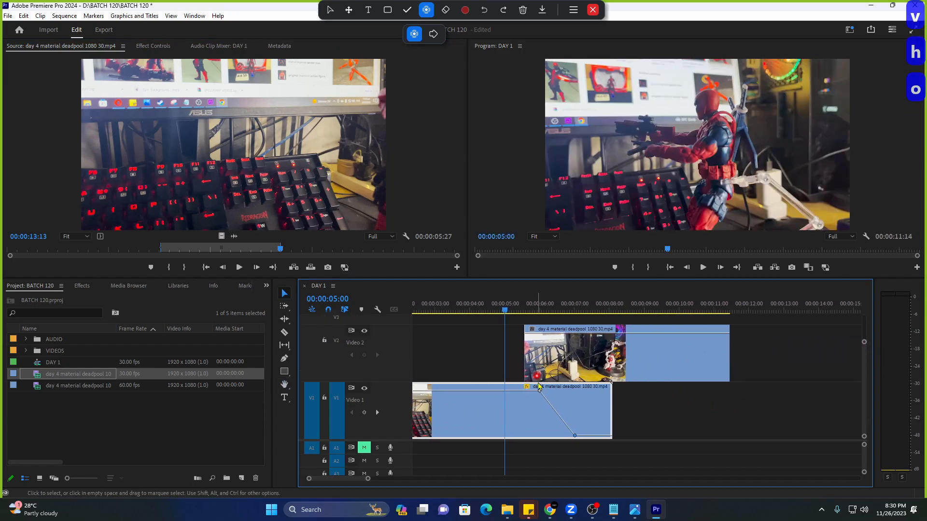
click(561, 362)
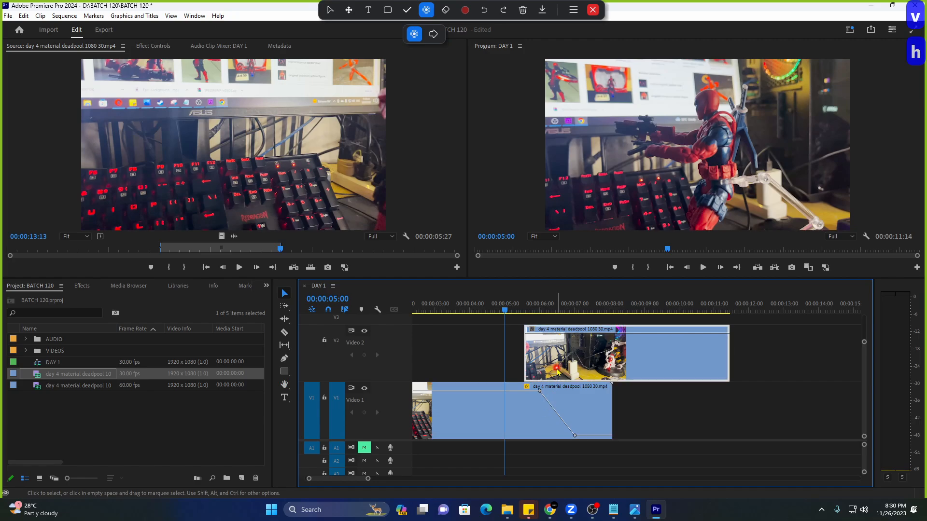
key(space)
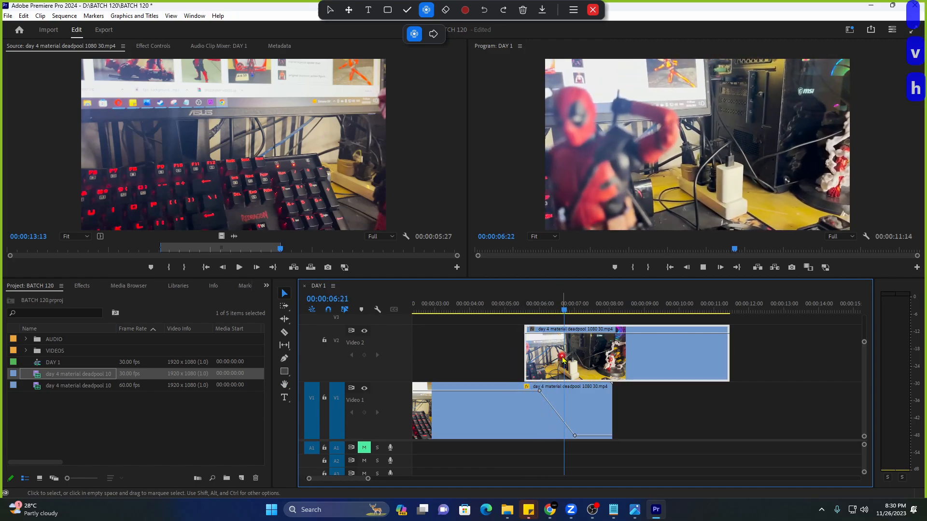
key(space)
Fade the Video 2 clip in with opacity keyframes rising from 0 to about 86%.
drag(544, 336, 540, 382)
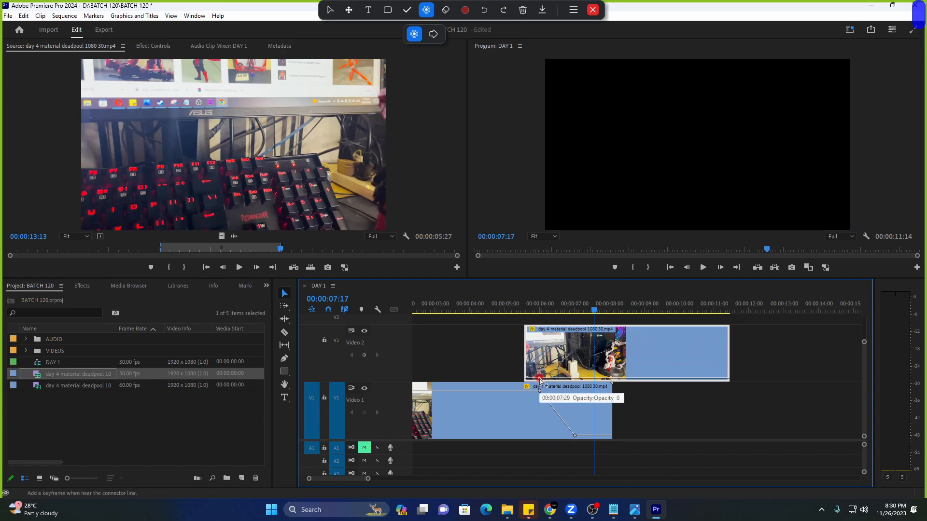
ctrl+click(540, 380)
ctrl+click(575, 380)
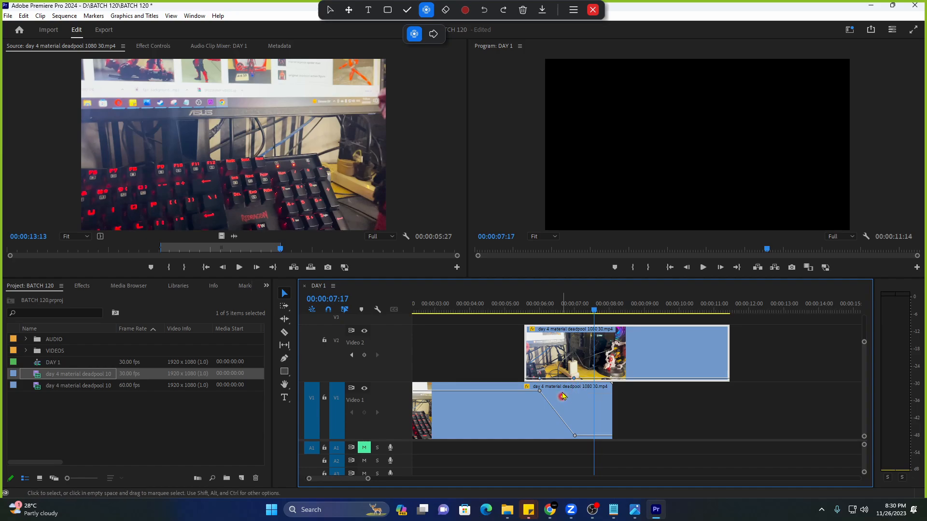
drag(540, 380, 541, 379)
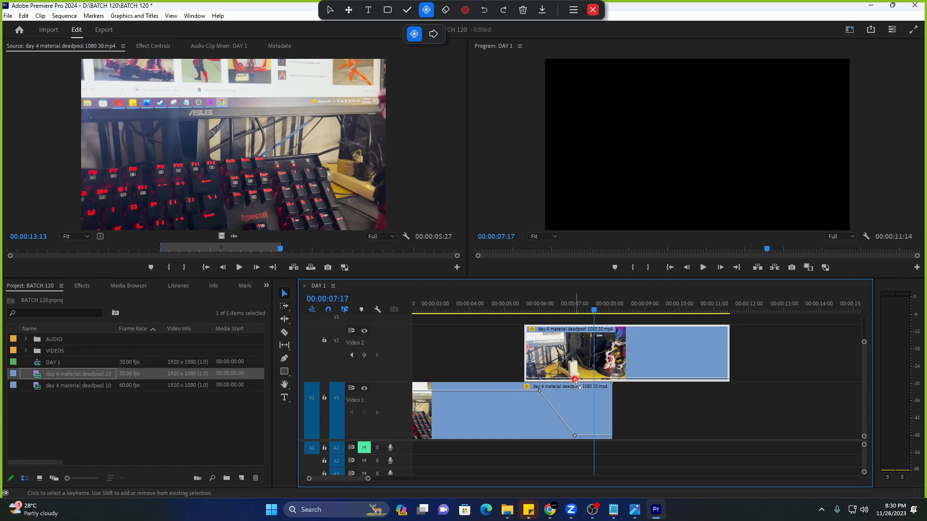
drag(575, 381, 575, 333)
Preview the crossfade from 4:10 and 4:24, then try moving the V2 clip onto Video 1 and undo.
click(481, 307)
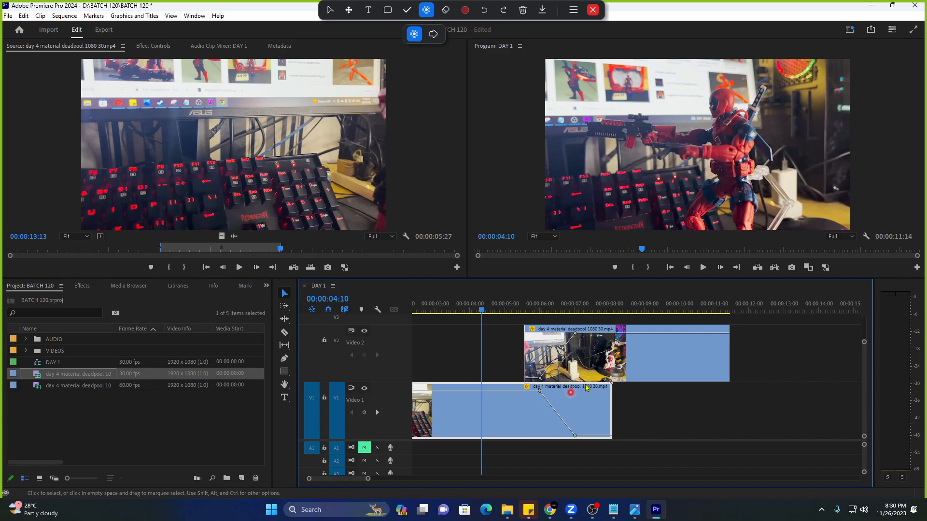
click(597, 371)
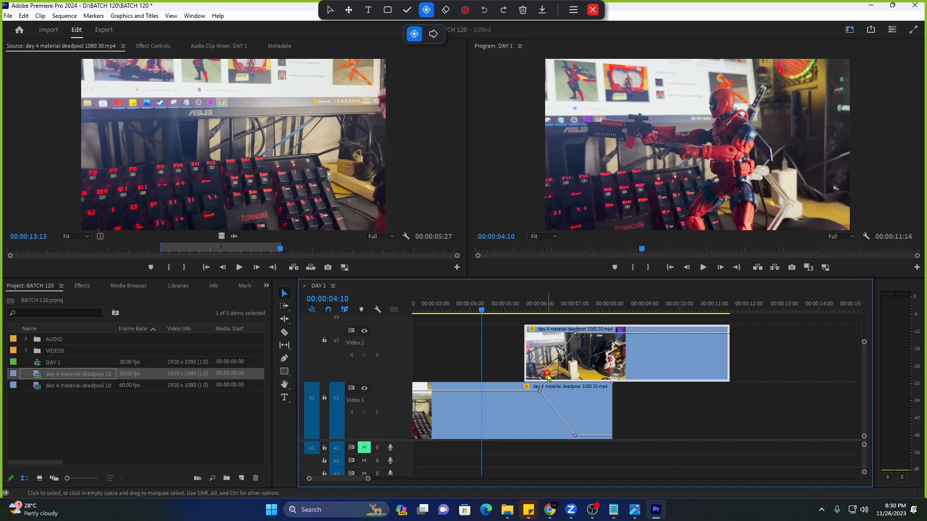
mouse_move(547, 373)
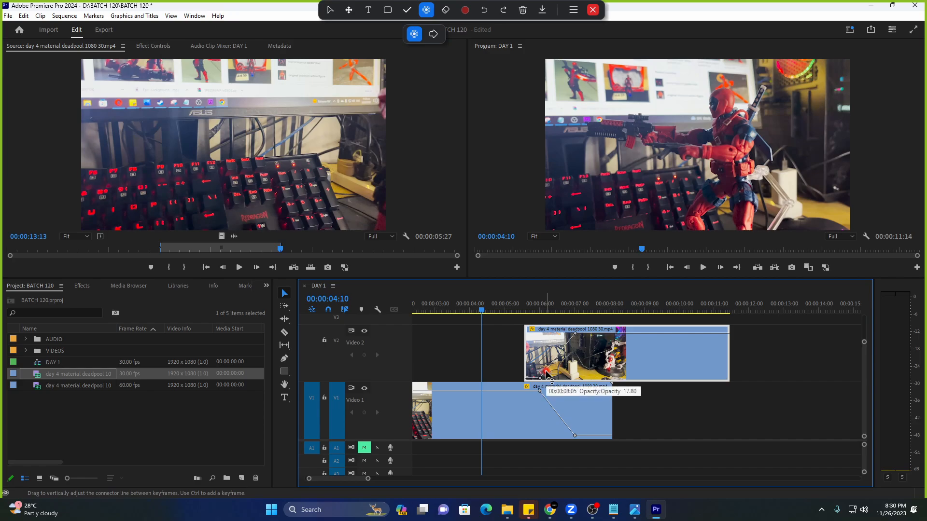
key(space)
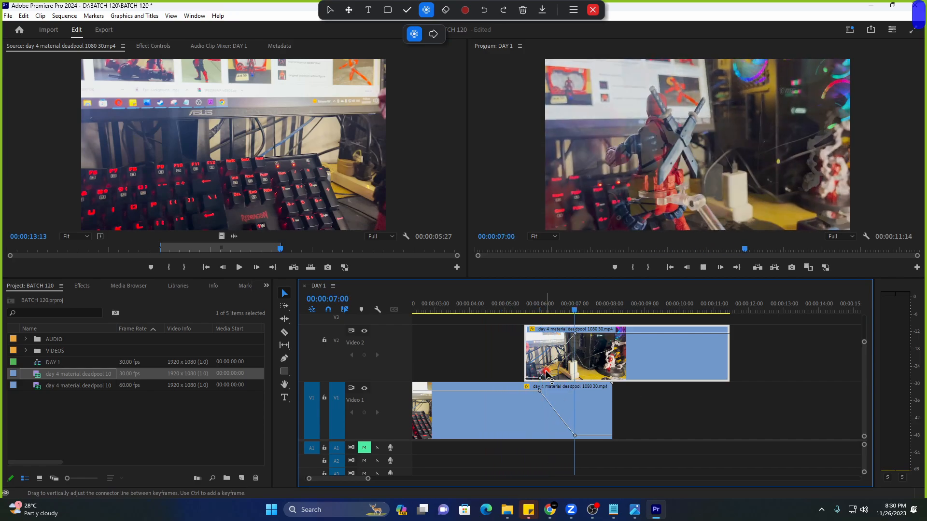
click(498, 304)
key(space)
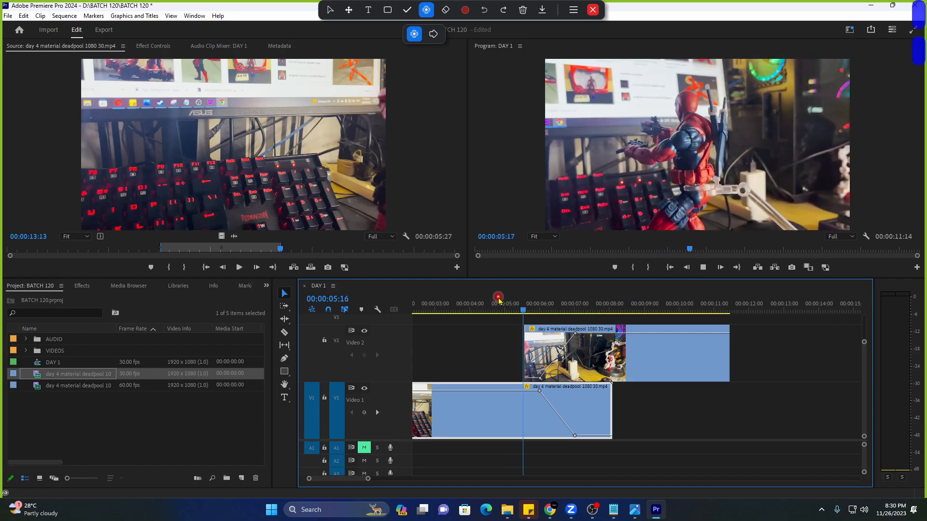
click(498, 301)
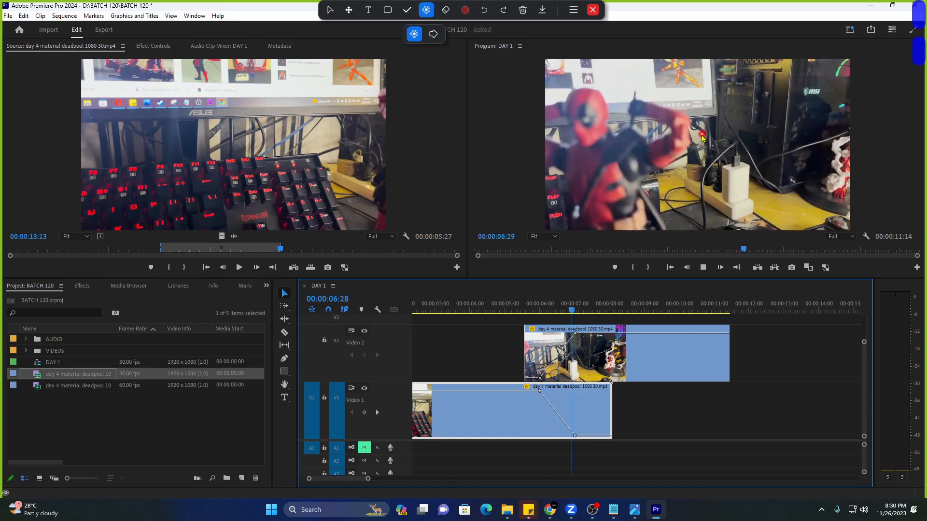
key(space)
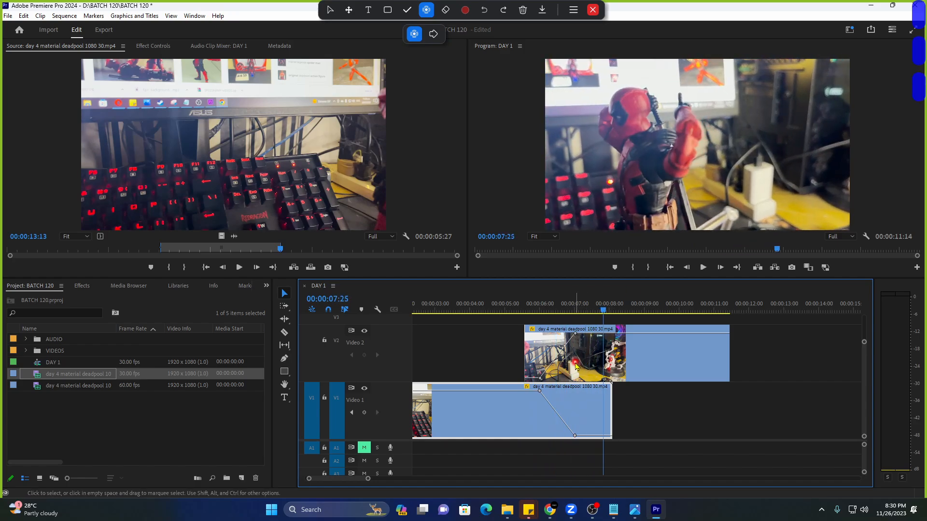
drag(581, 363, 625, 397)
key(ctrl+z)
Test overwriting Video 1 with the Video 2 clip near 7 seconds, review it, then undo.
drag(571, 363, 616, 396)
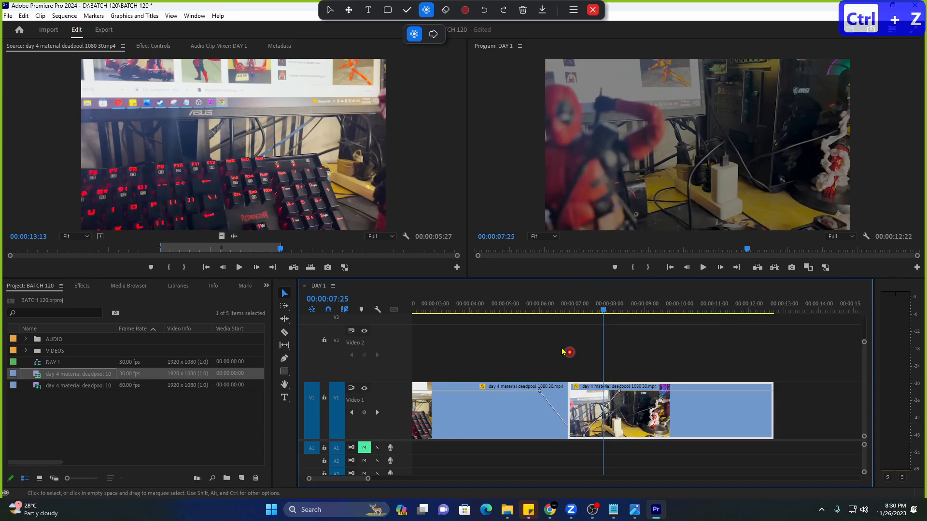
key(ctrl+z)
drag(579, 362, 630, 400)
click(510, 309)
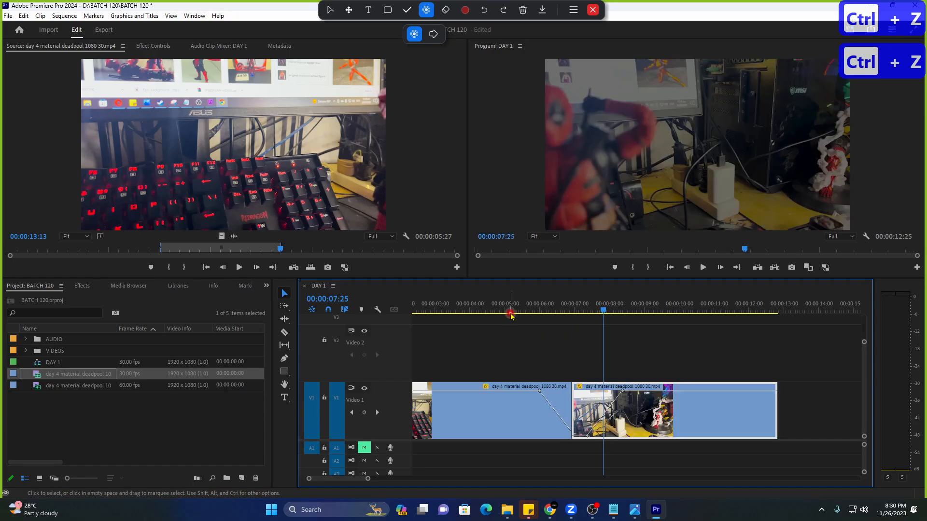
key(space)
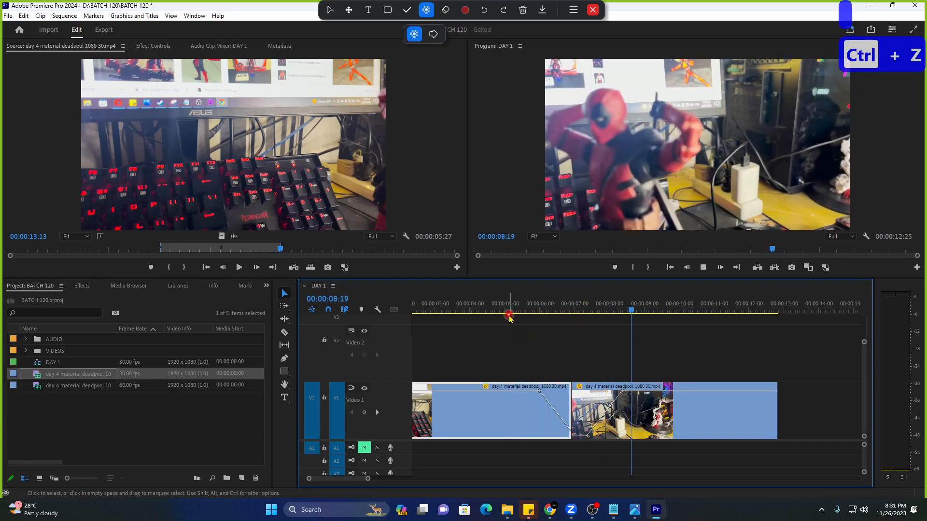
key(ctrl+z)
key(ctrl+z)
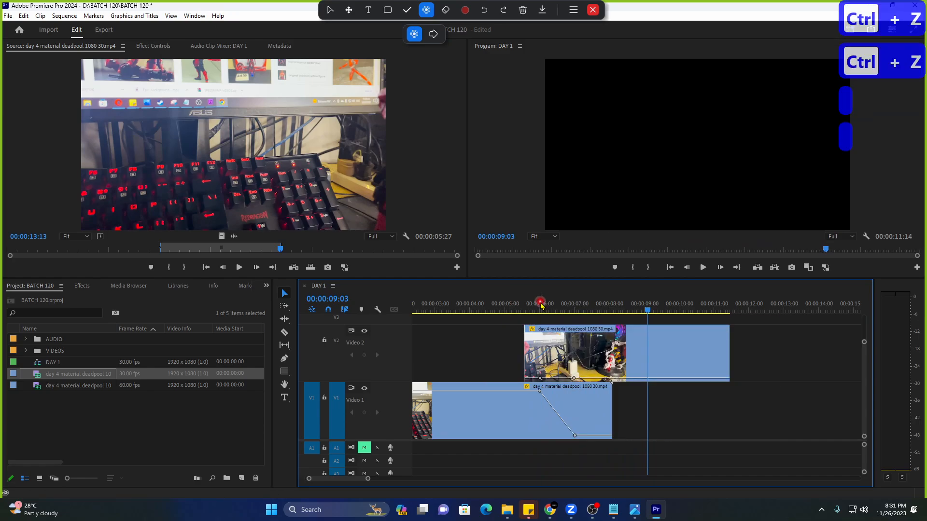
Delete the clip on Video 2 and pan the timeline back to its start.
click(585, 359)
key(Delete)
key(h)
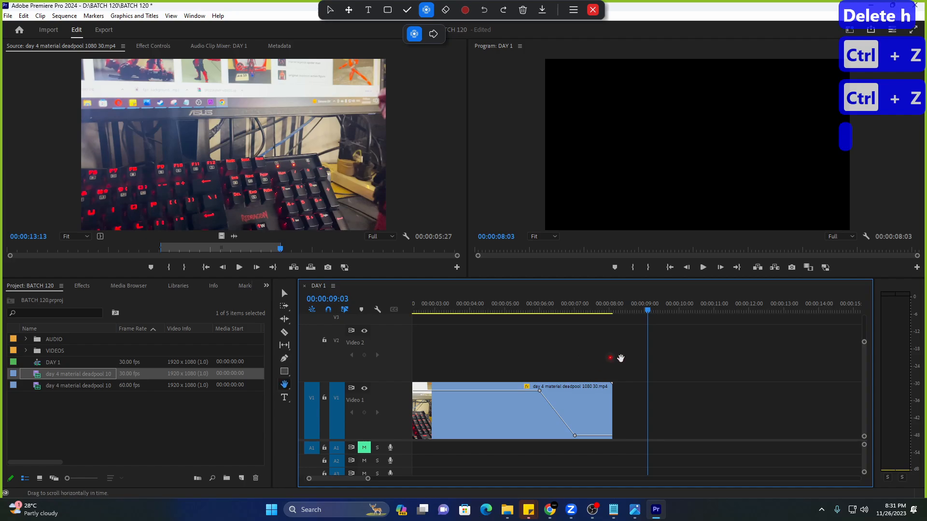
drag(623, 358, 755, 371)
Drag V1's first opacity keyframe left to about 00:00:05:10 and play the earlier fade-out.
click(599, 309)
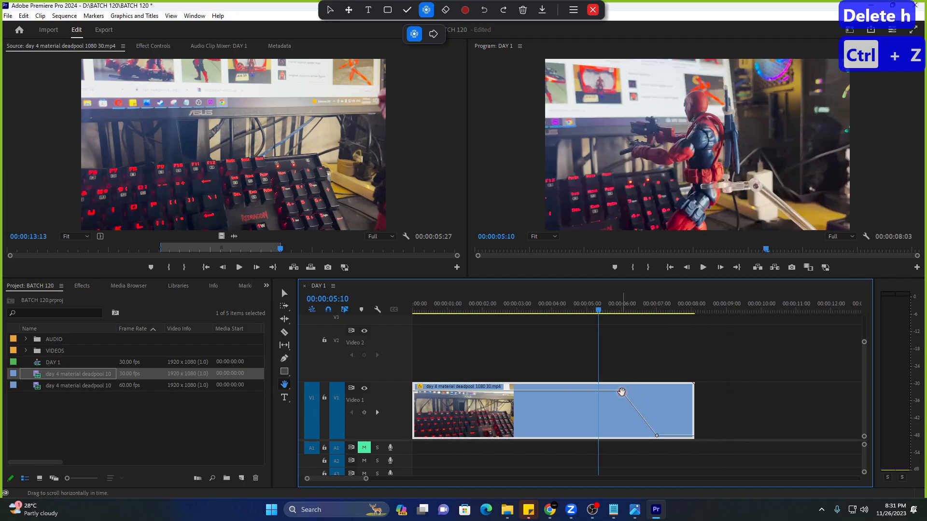
key(v)
drag(621, 392, 603, 390)
click(582, 305)
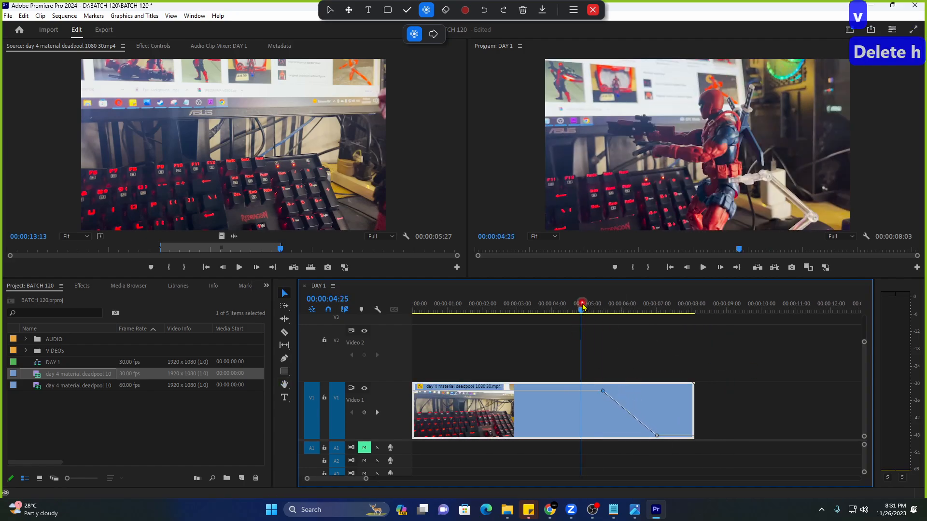
key(space)
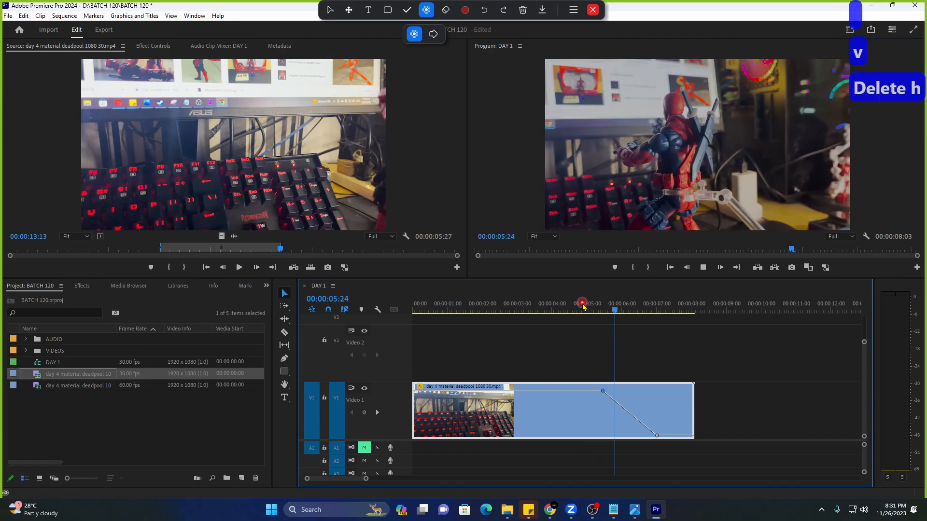
Replay the fade to black several times from around 4:20.
click(576, 305)
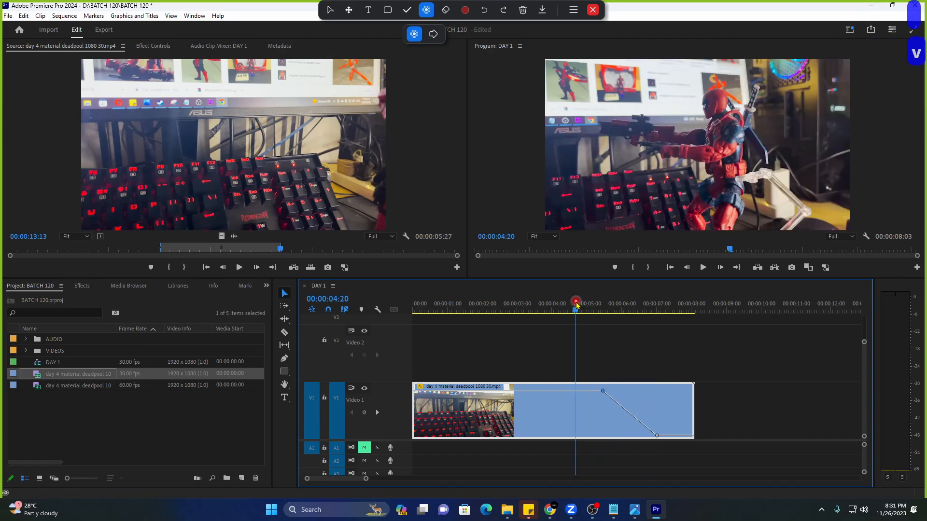
key(space)
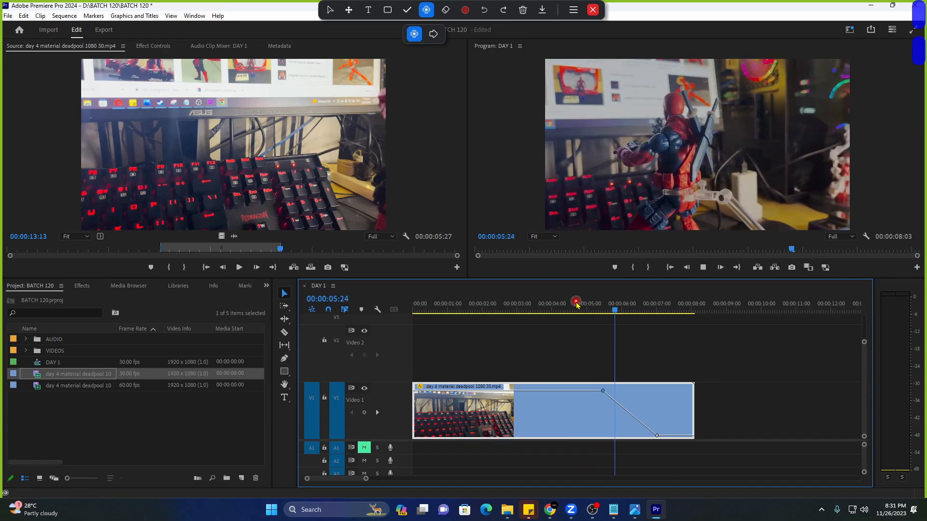
key(space)
click(577, 304)
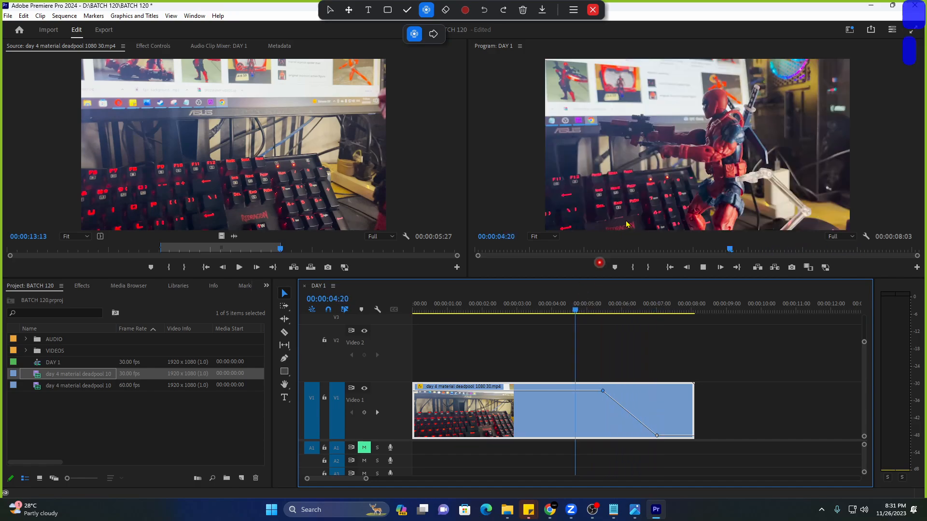
key(space)
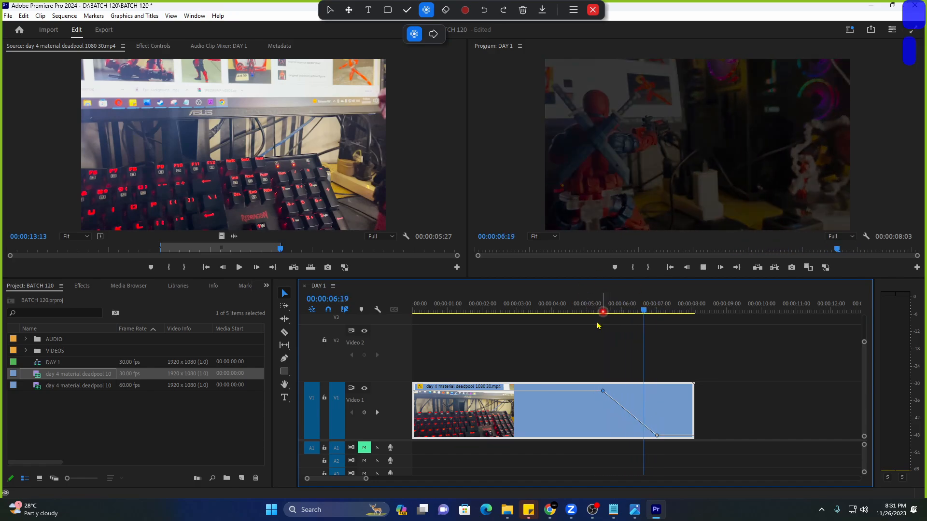
click(580, 303)
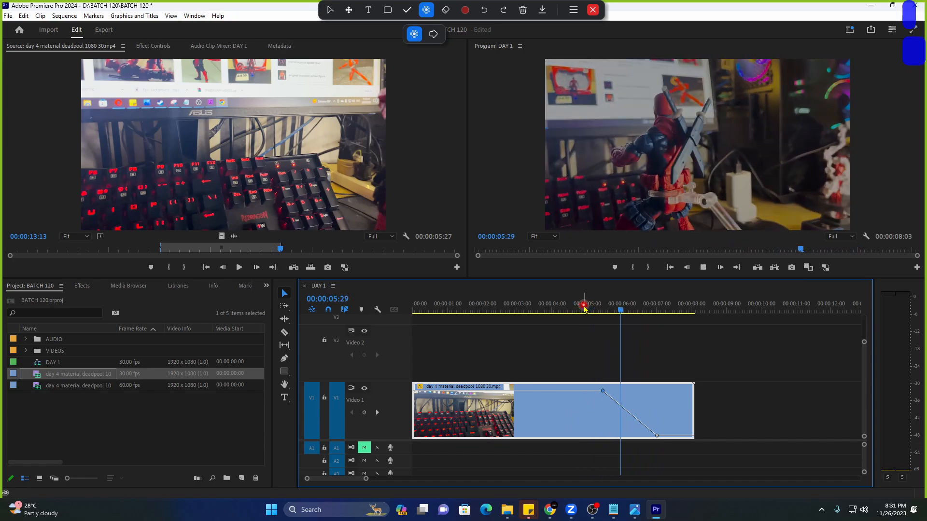
click(579, 305)
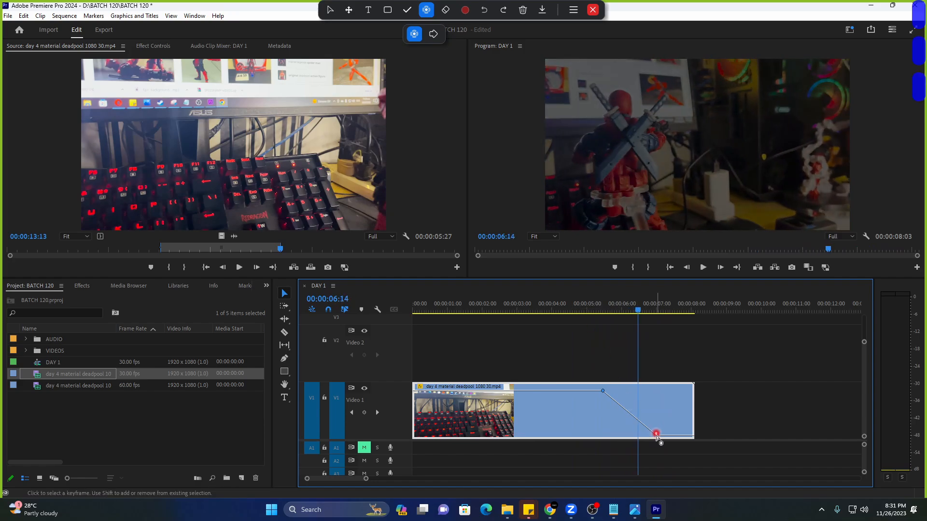
Pull the fade-out end keyframe earlier to 00:00:05:15 and preview the shorter fade.
drag(656, 435, 612, 437)
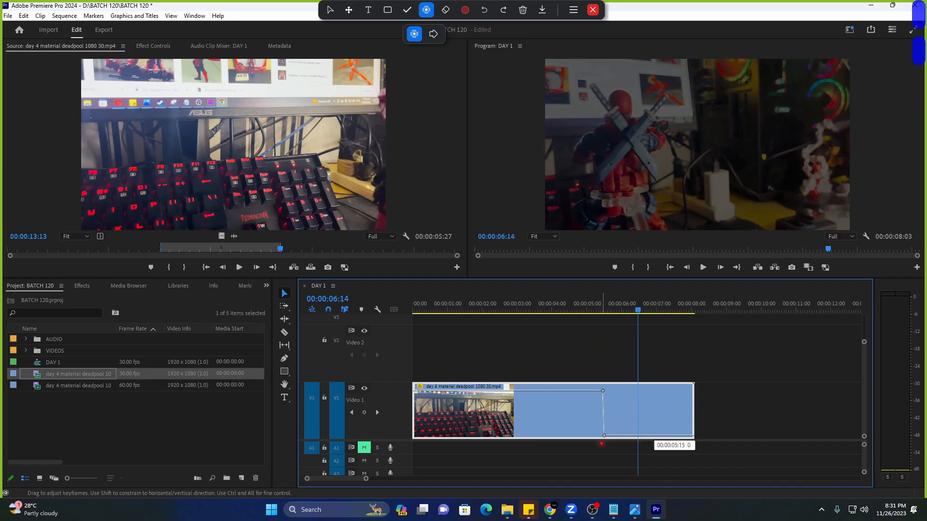
drag(601, 444, 602, 444)
click(551, 306)
key(space)
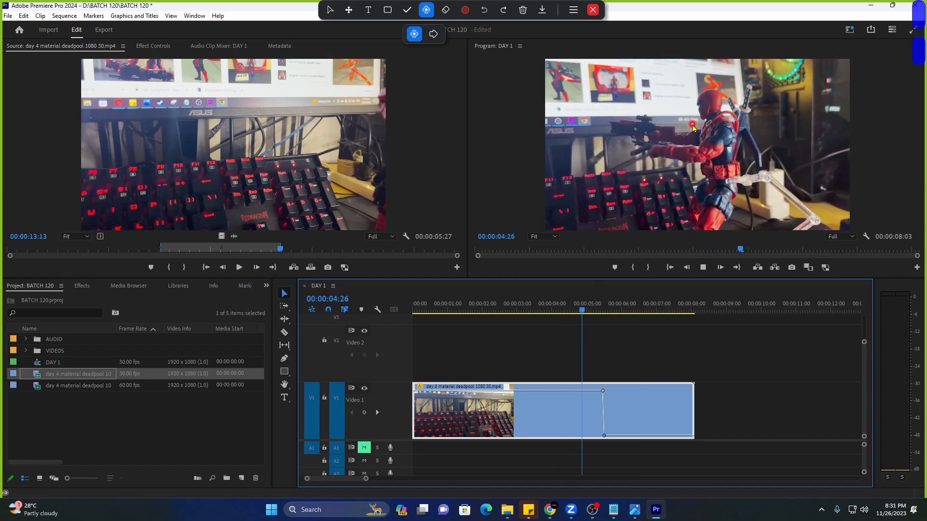
click(565, 304)
Move the fade-out end keyframe to 00:00:06:27, replay the fade, then delete the clip from DAY 1.
drag(604, 436, 654, 443)
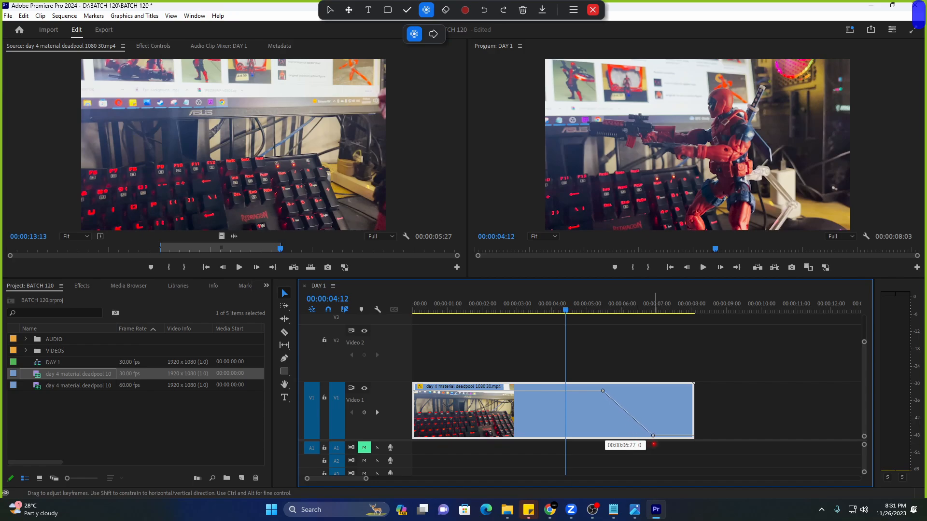
key(space)
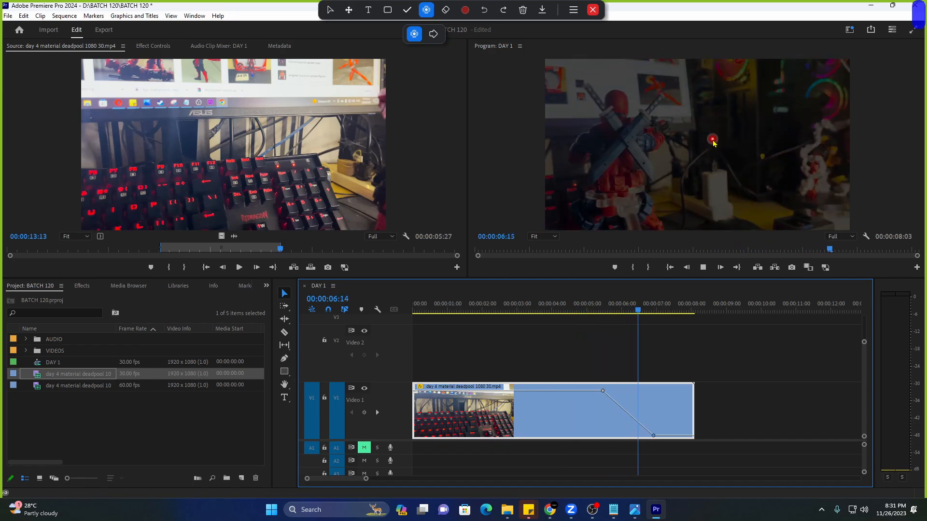
click(578, 304)
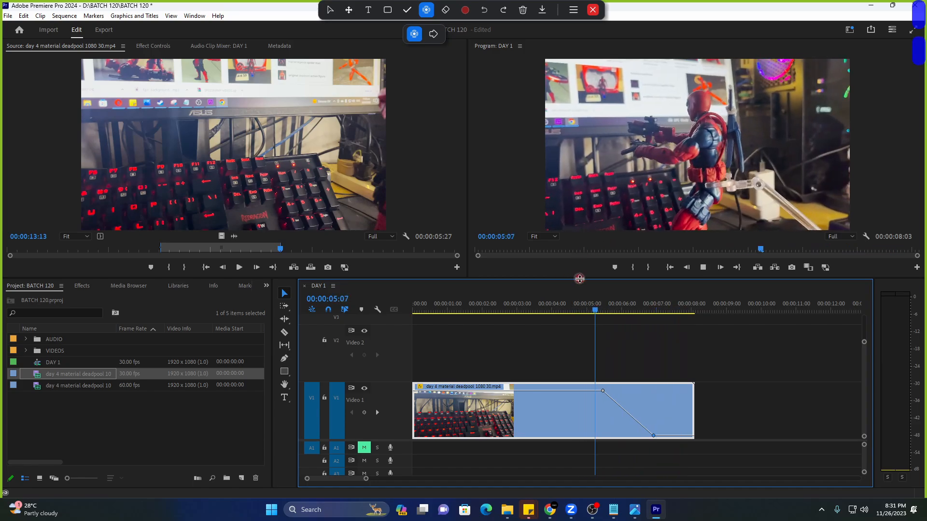
key(space)
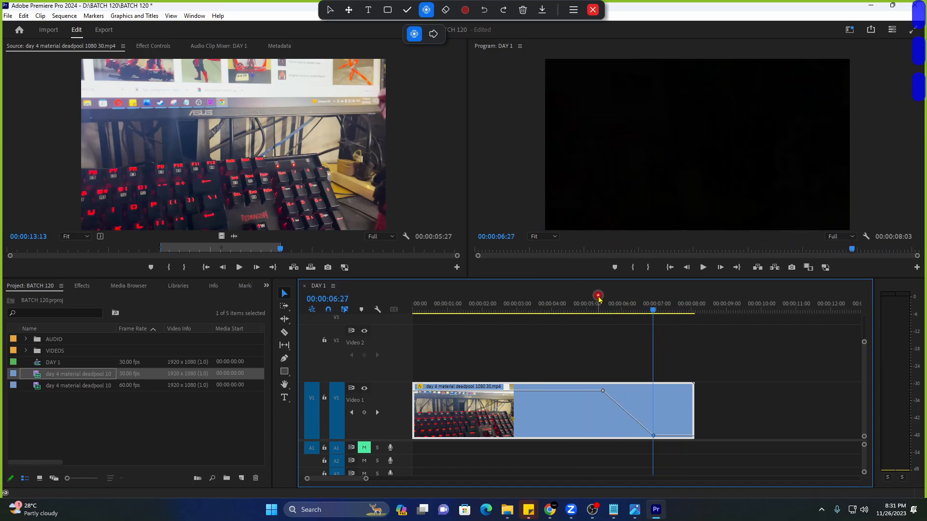
click(573, 304)
key(space)
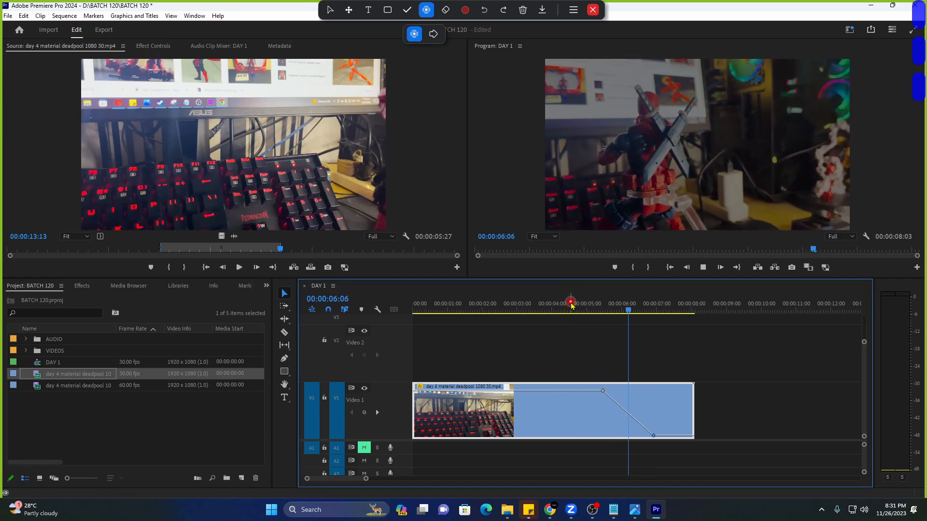
key(space)
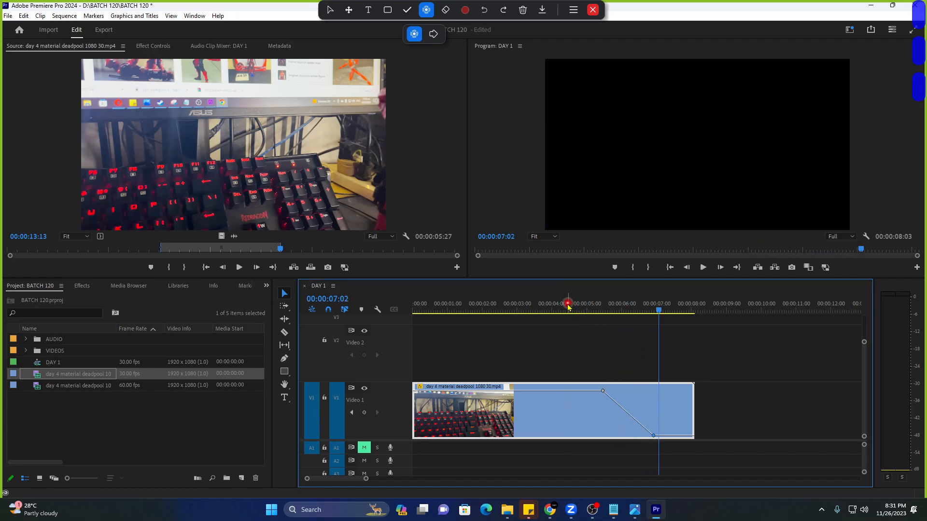
click(568, 304)
key(space)
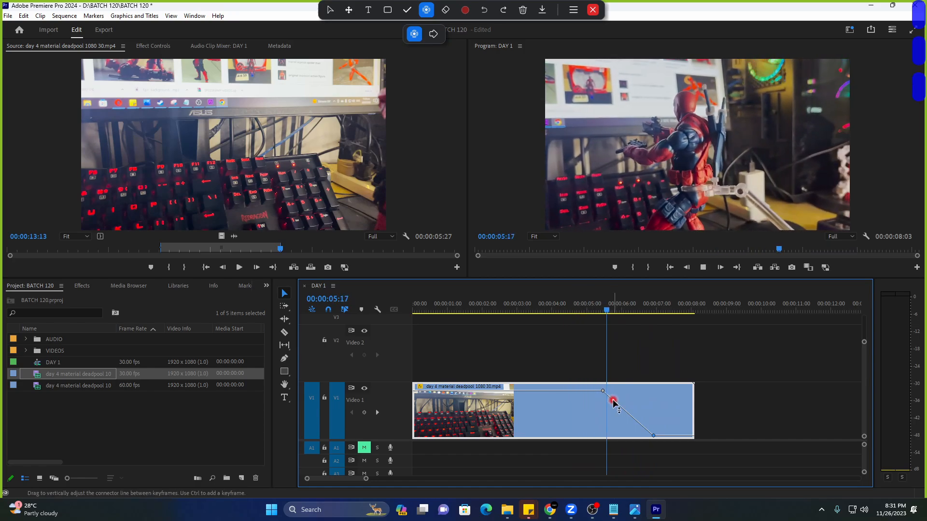
key(space)
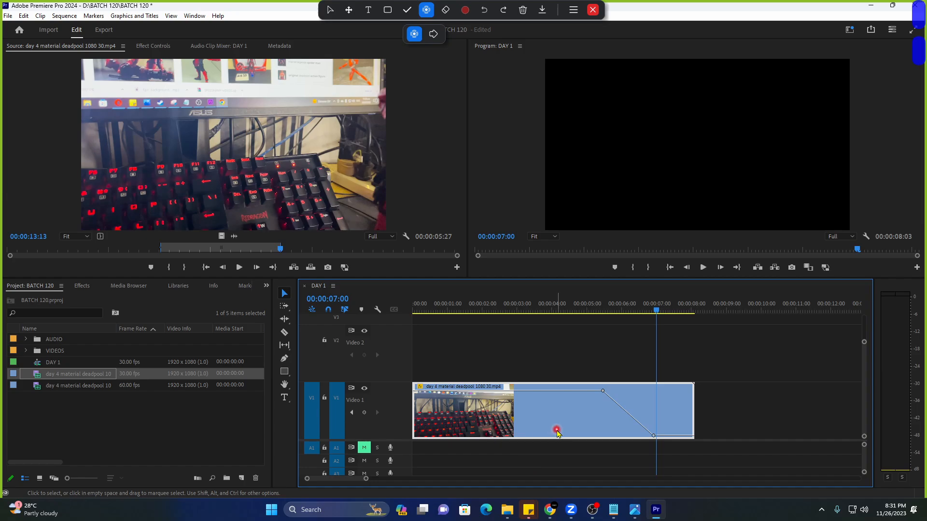
key(Delete)
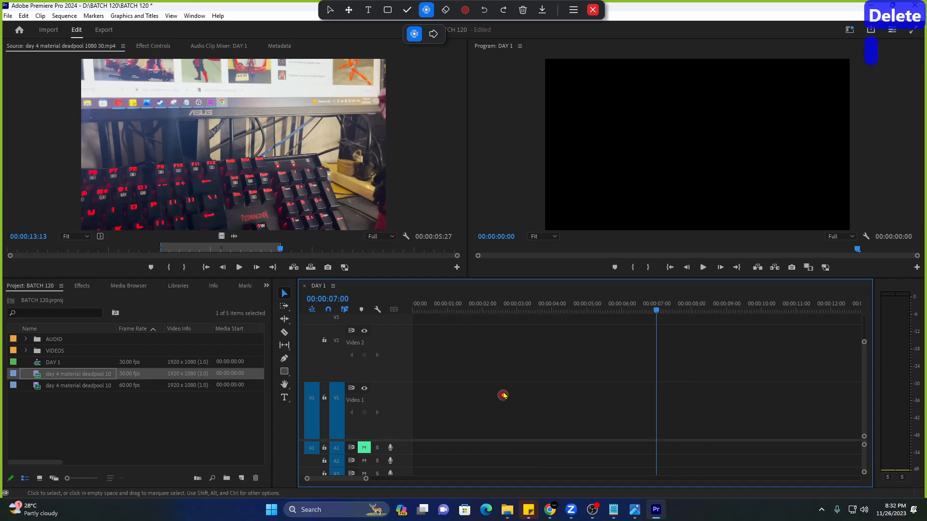
Restore the deleted clip, load its Motion and Opacity properties, and replay the fade from 05:10.
key(ctrl+z)
click(145, 47)
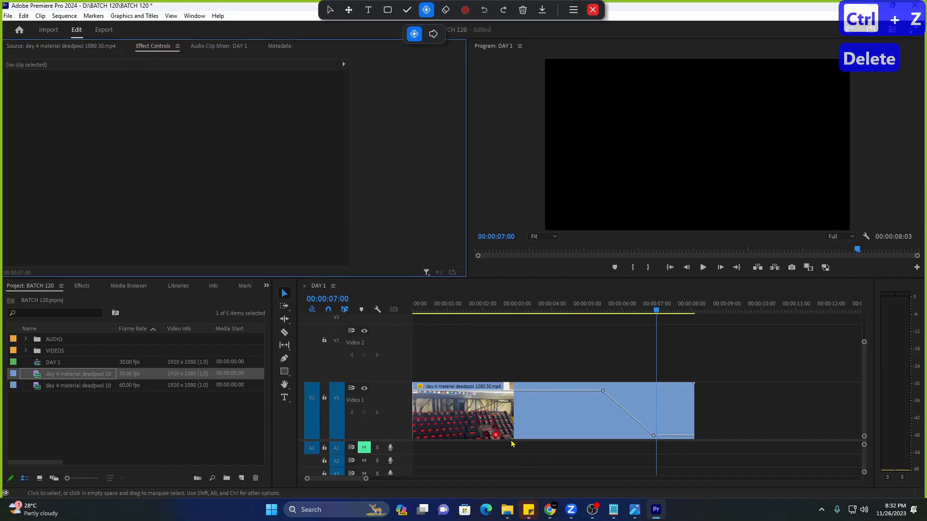
click(525, 421)
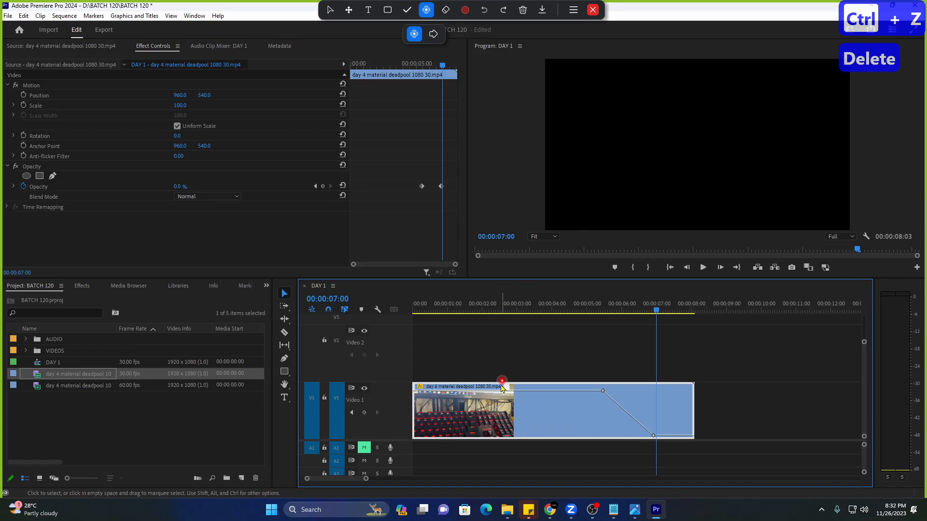
click(586, 302)
key(space)
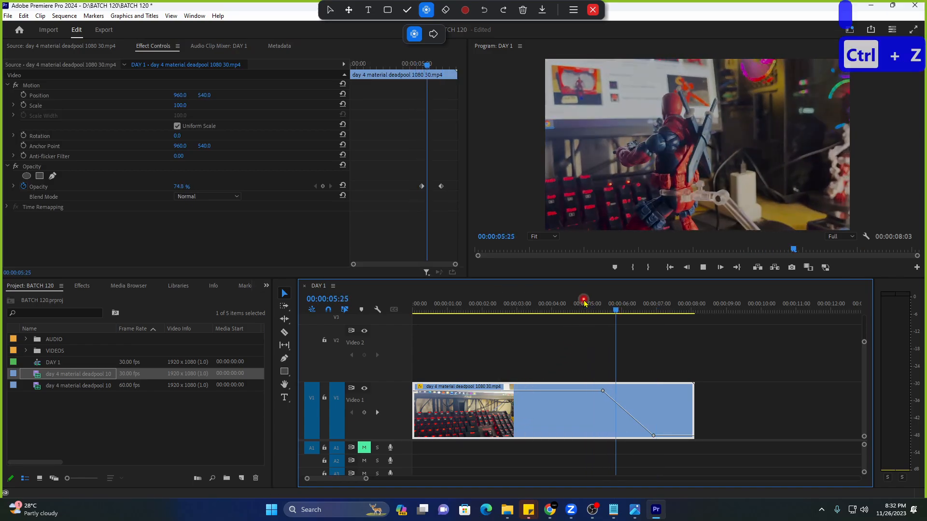
key(space)
Turn off Opacity animation, remove its keyframes, reset opacity to 100%, and play from 02:06.
click(25, 188)
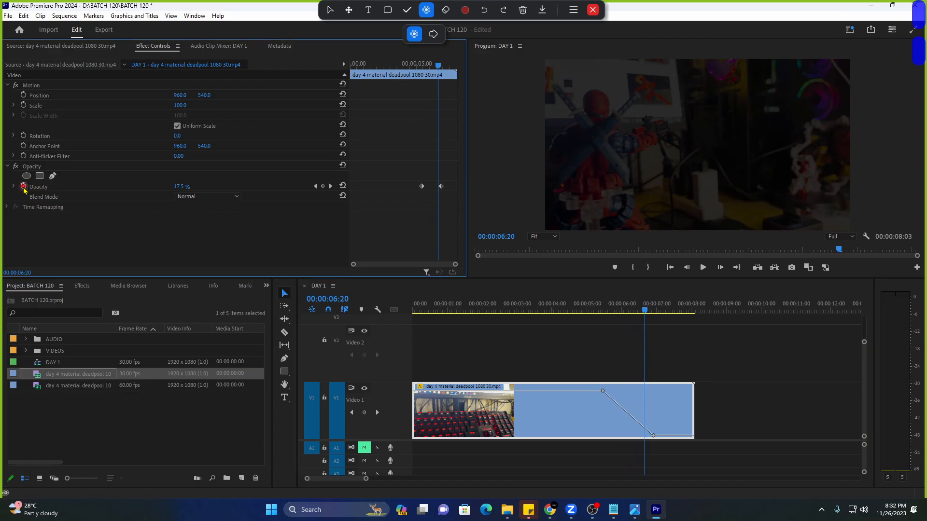
click(503, 266)
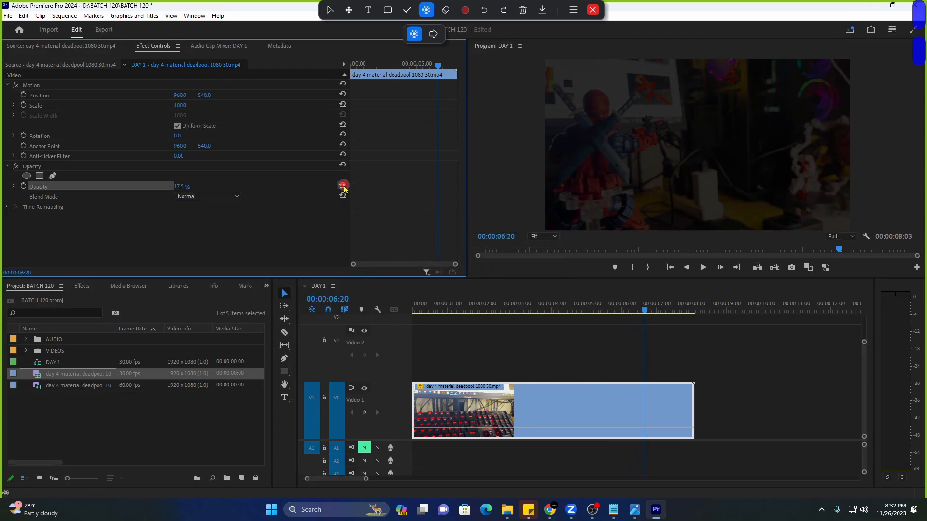
click(342, 186)
click(490, 309)
key(space)
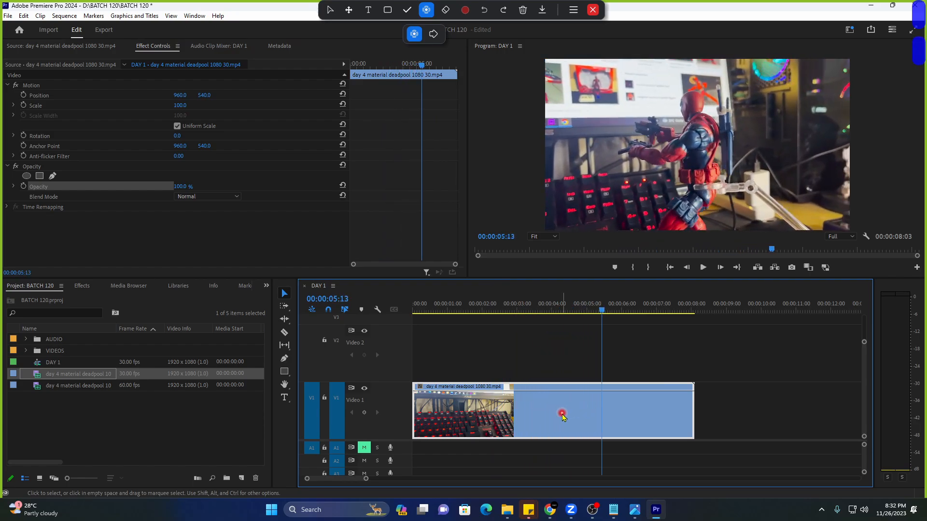
right_click(567, 419)
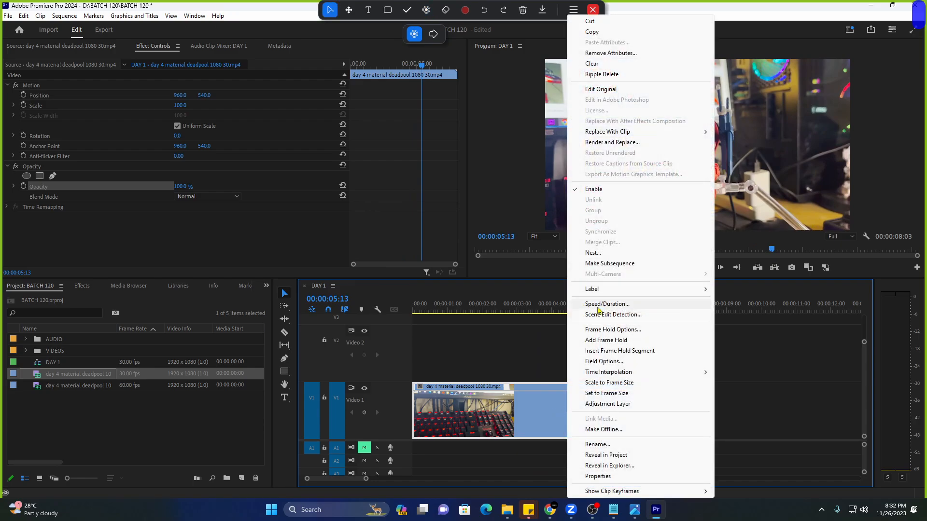
click(593, 304)
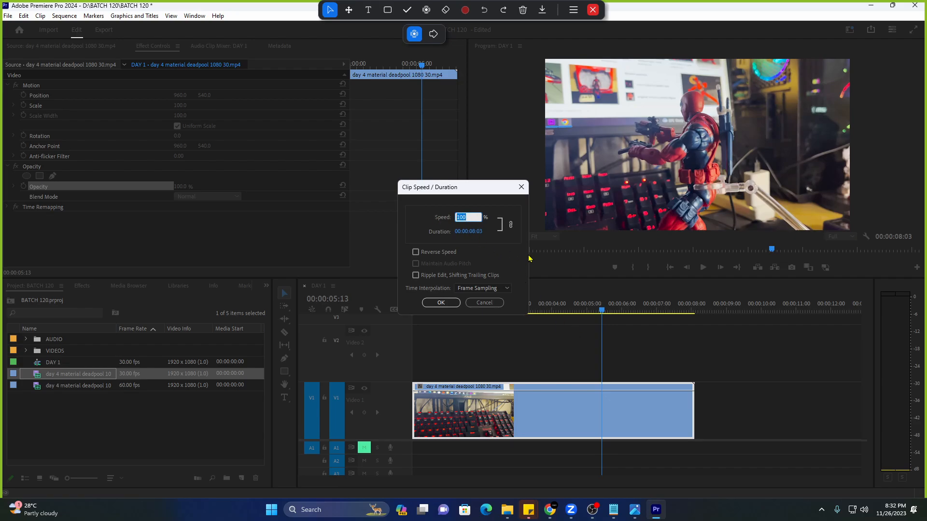
text(500)
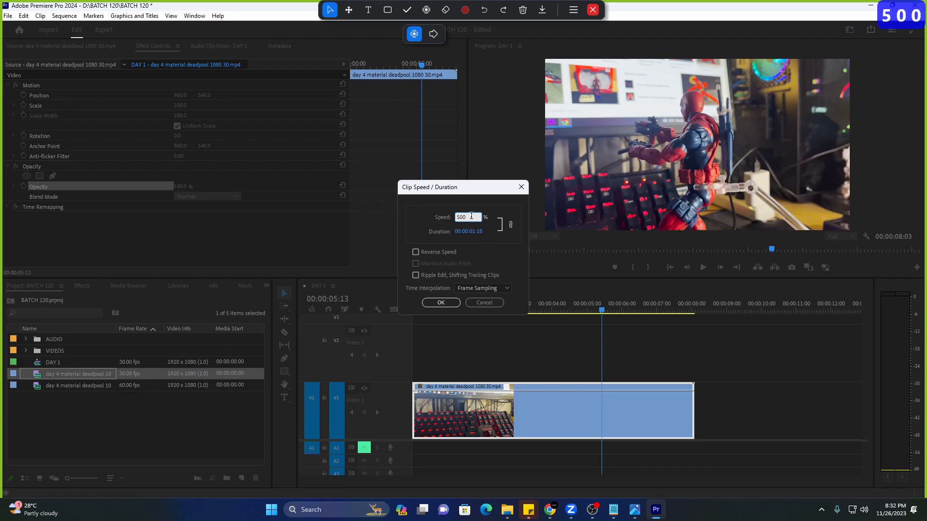
click(442, 304)
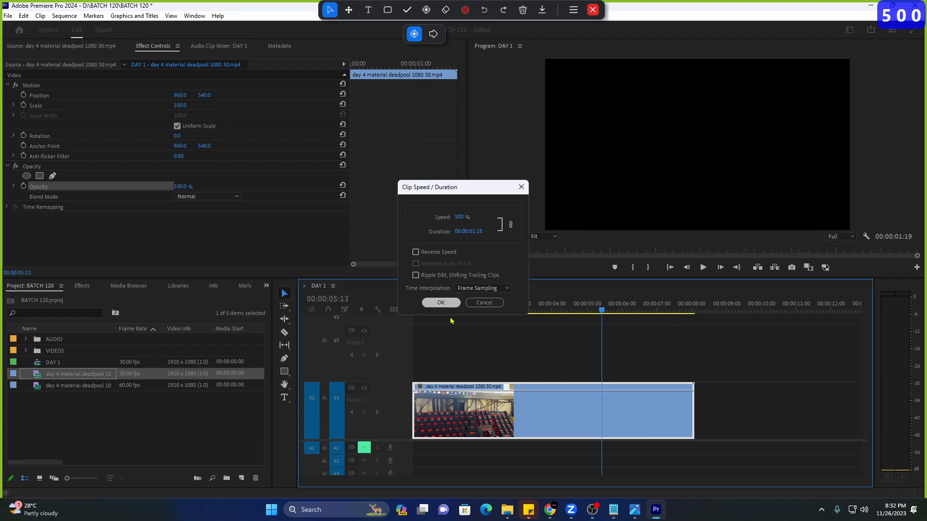
key(Home)
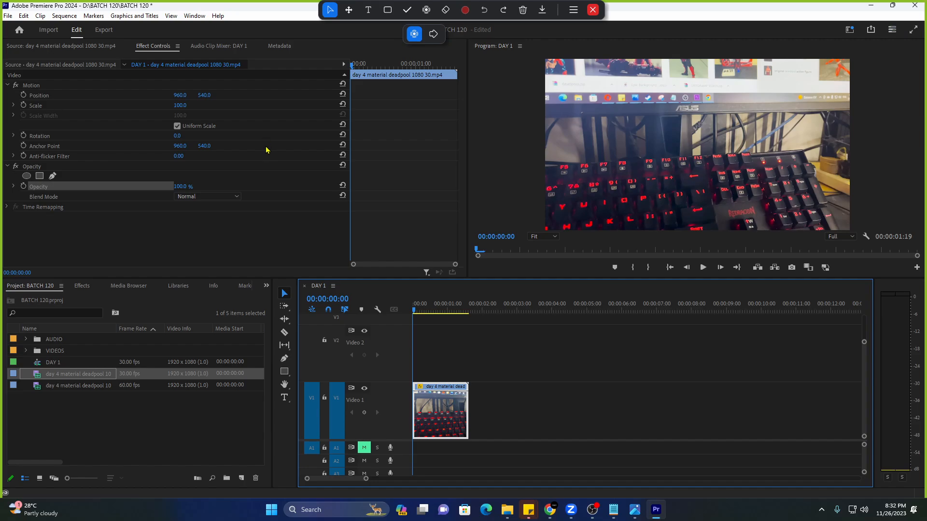
key(space)
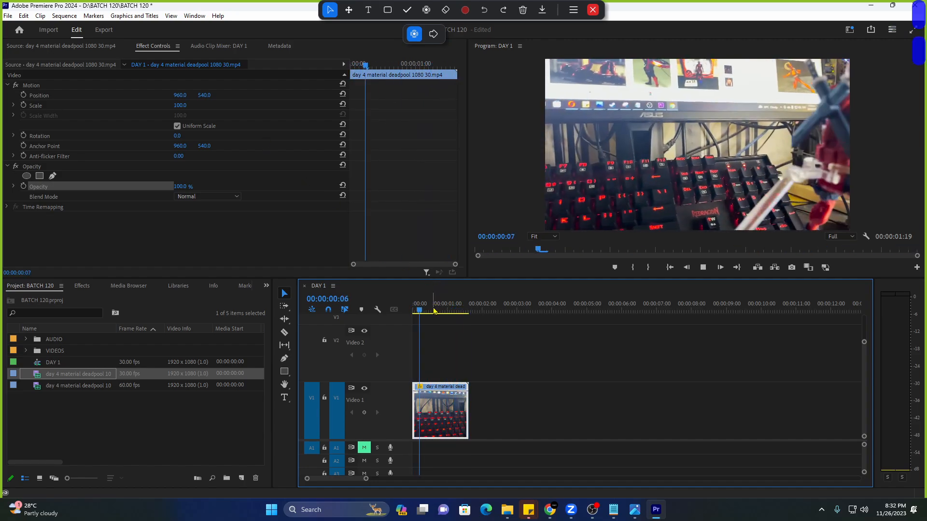
key(space)
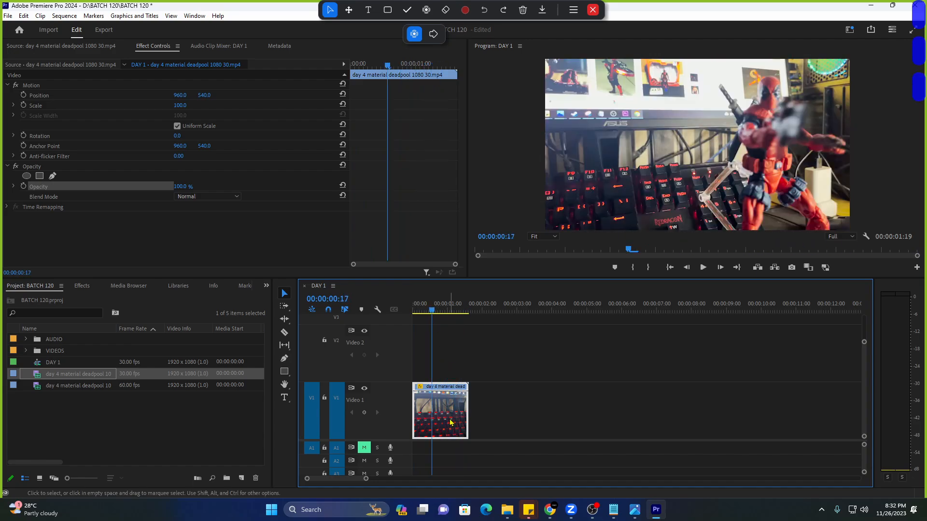
key(ctrl+z)
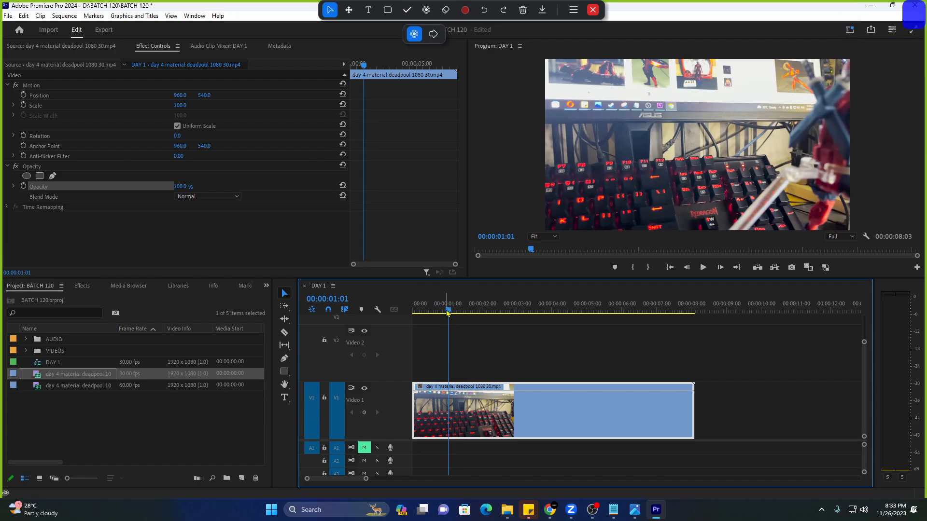
Play the opening of the DAY 1 deadpool clip and scrub to where the figure appears.
drag(449, 317, 395, 303)
key(space)
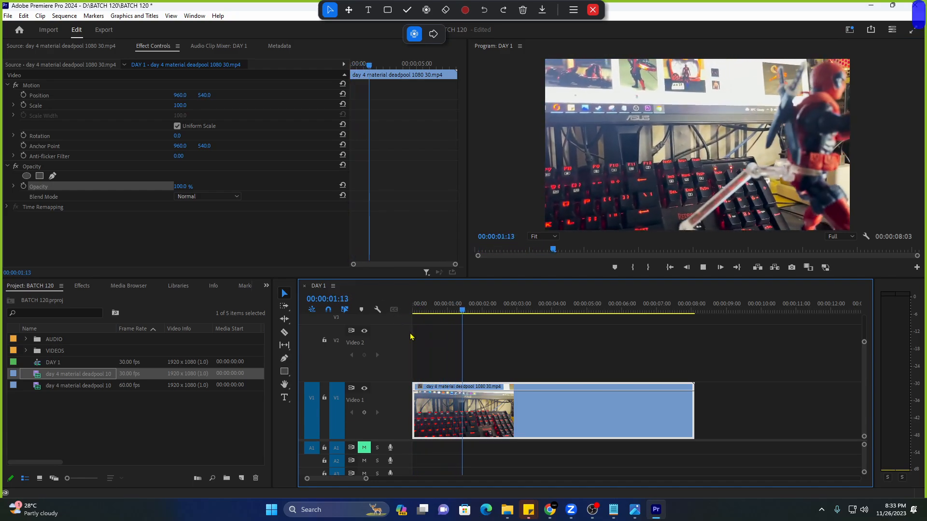
click(415, 310)
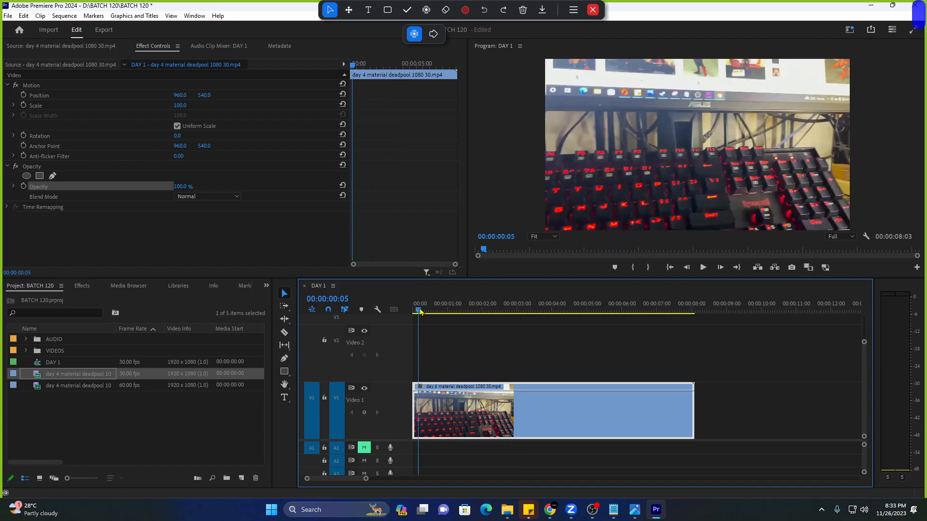
key(space)
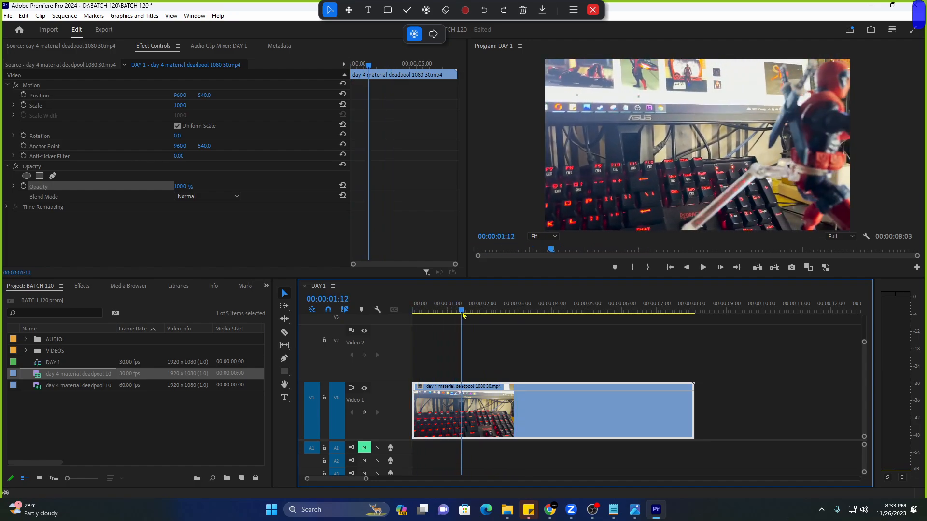
click(416, 312)
drag(416, 312, 507, 313)
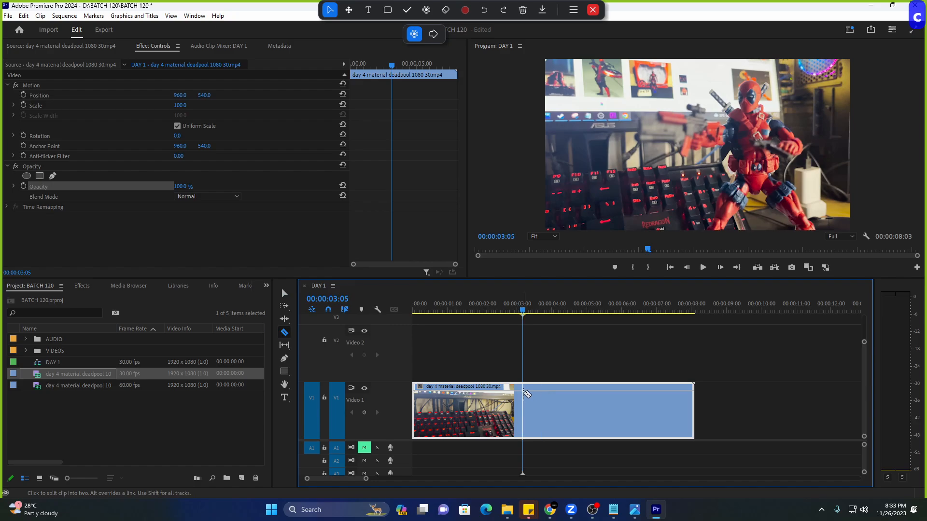
Razor the Deadpool clip at about 00:00:03:05 and select the opening piece.
key(c)
key(v)
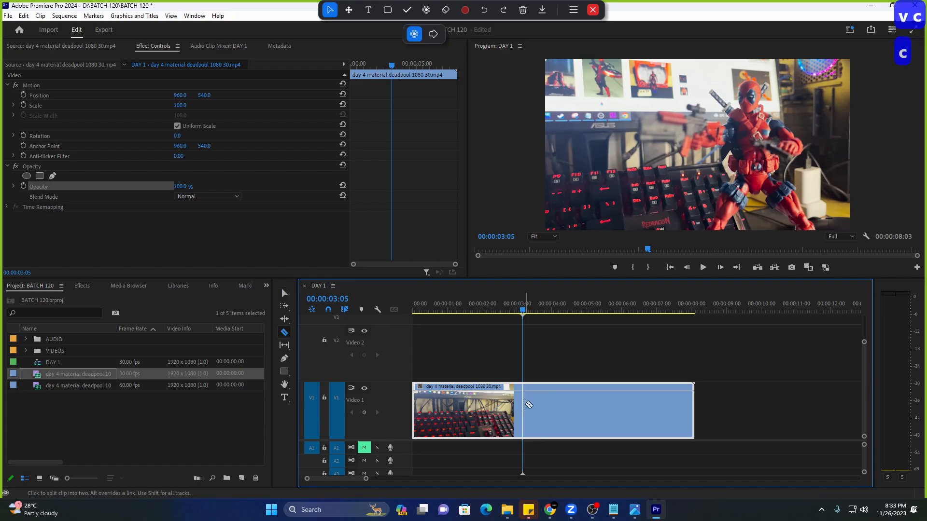
key(c)
click(521, 410)
key(v)
click(460, 411)
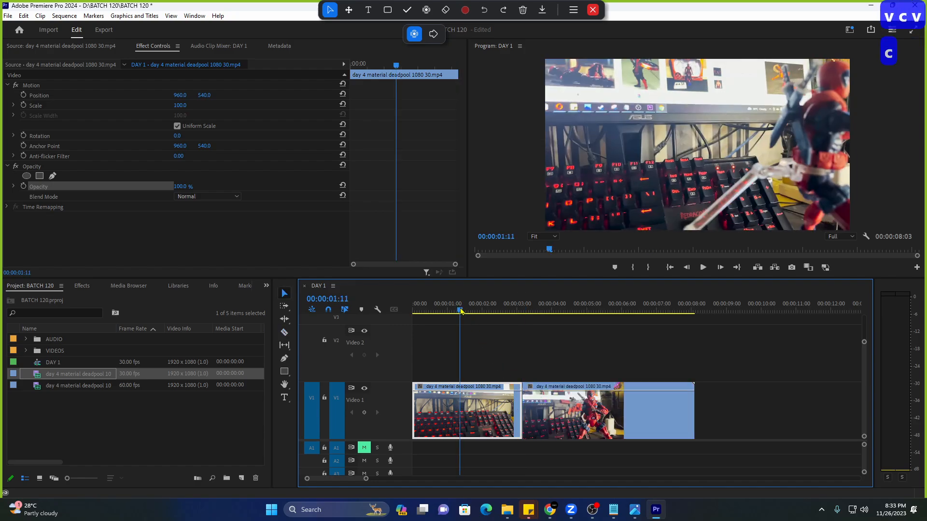
Set the opening piece's Speed/Duration to 500%.
right_click(467, 410)
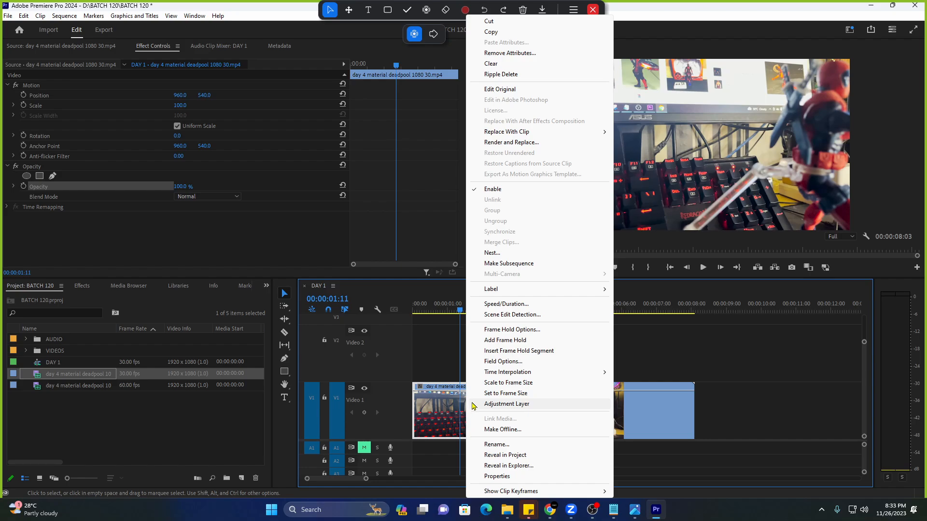
click(437, 381)
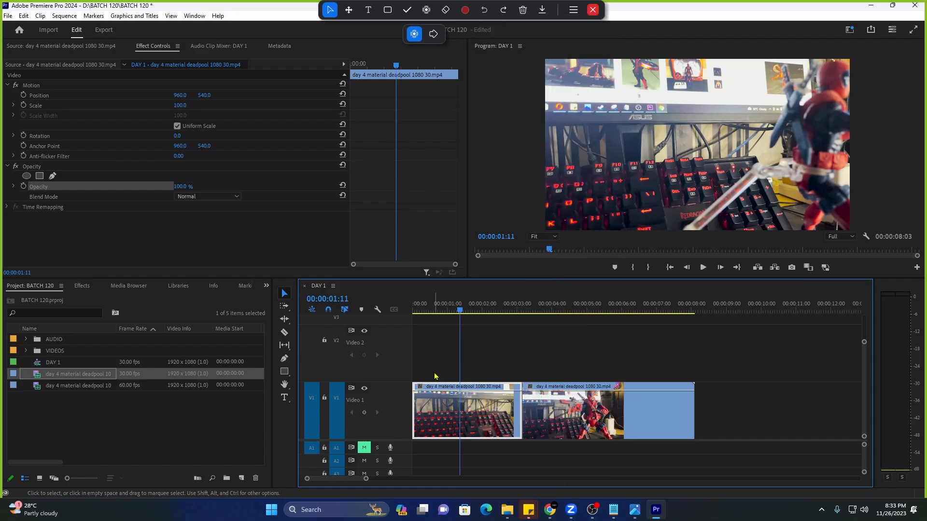
right_click(450, 409)
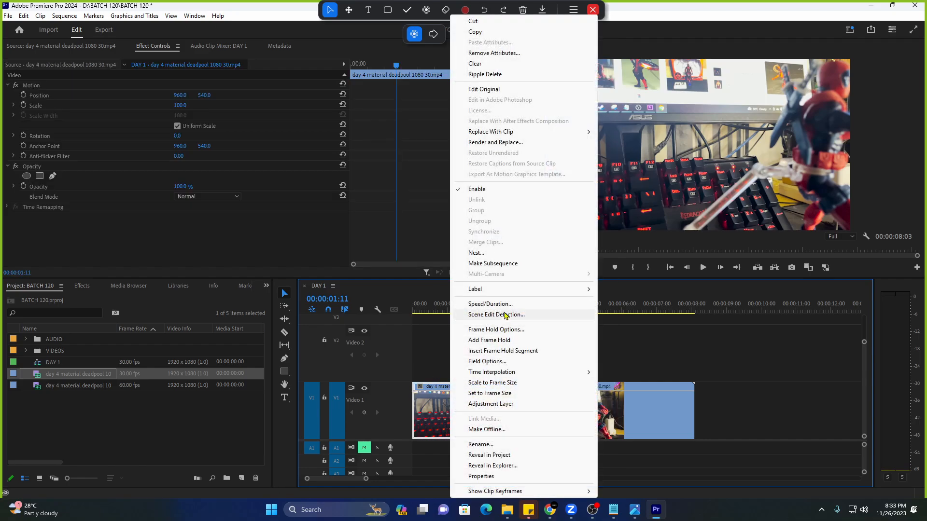
click(508, 304)
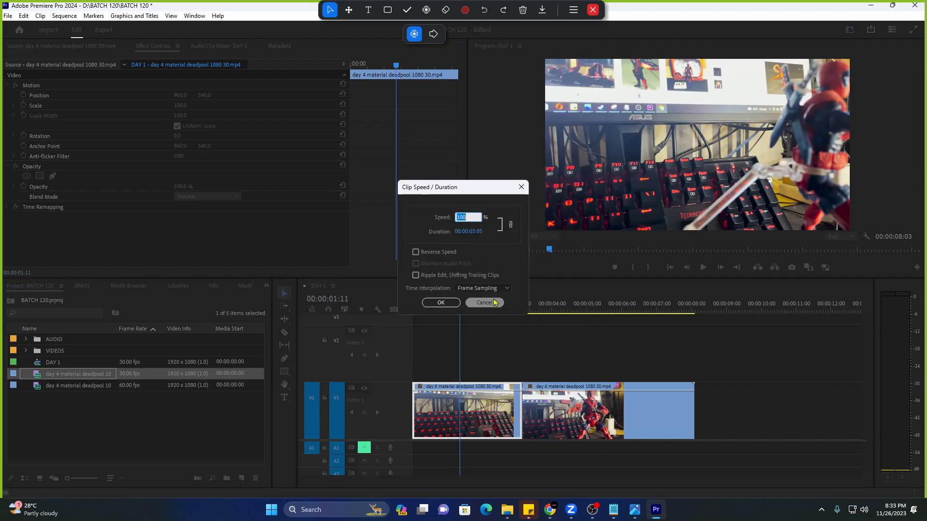
text(500)
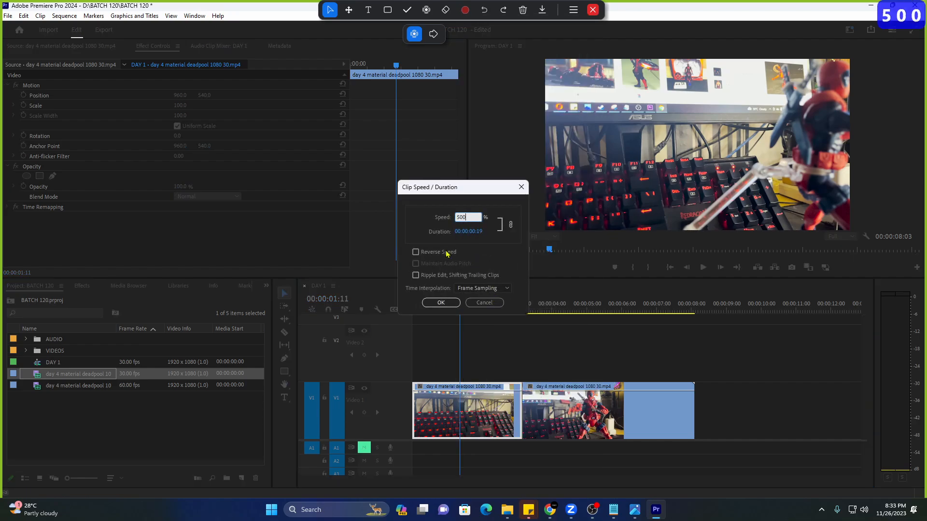
key(Return)
Play back the sped-up opening, then drag the second piece further right along Video 1.
drag(438, 309, 405, 312)
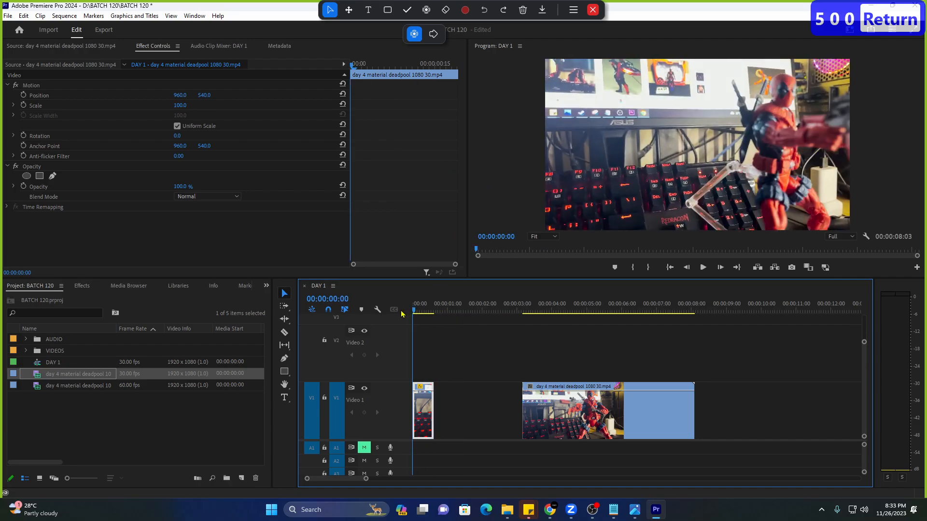
key(space)
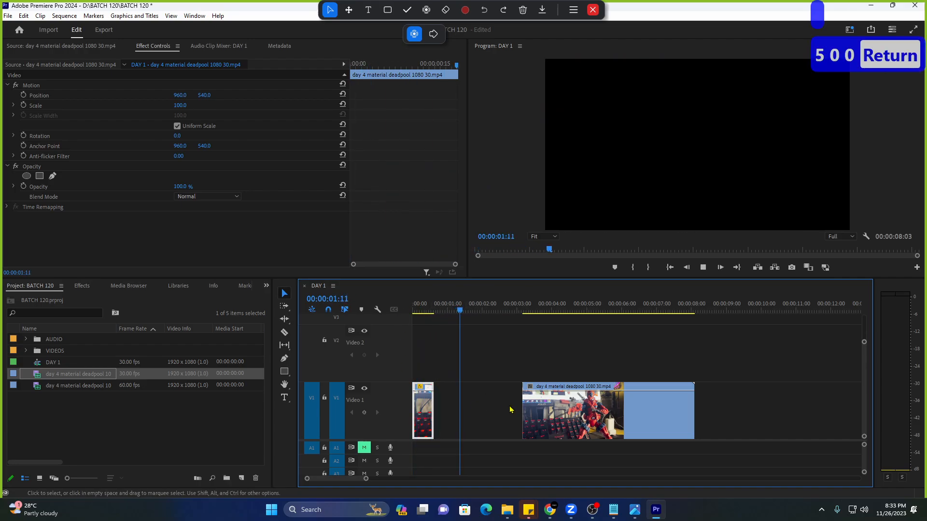
key(space)
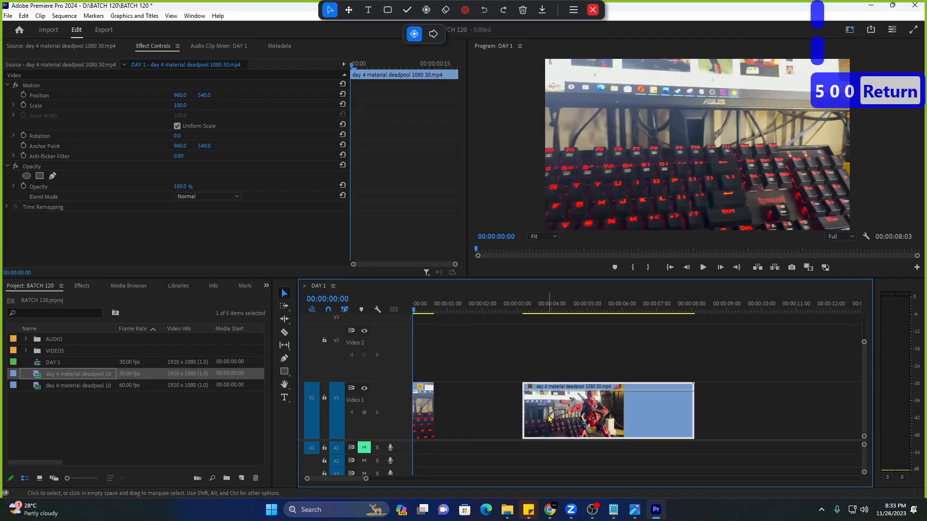
click(463, 409)
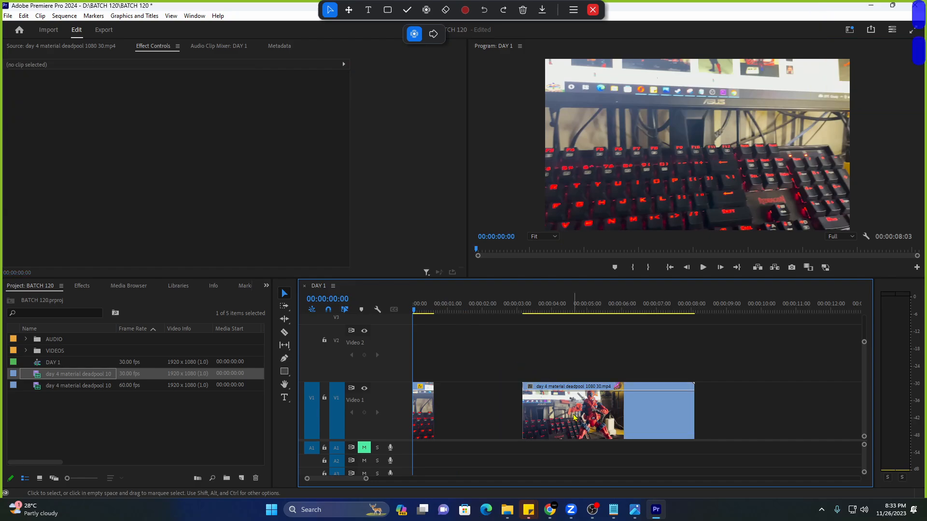
drag(575, 419, 731, 418)
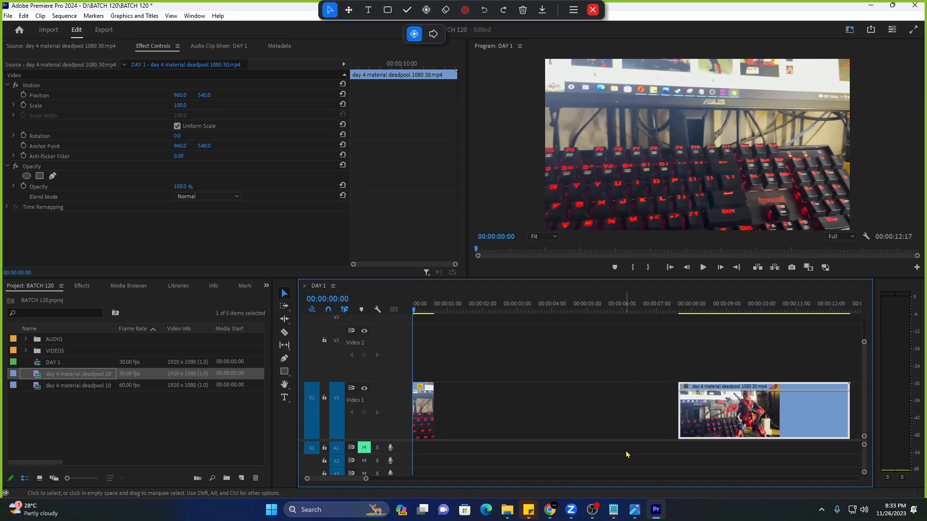
Zoom the timeline out, select the empty gap on Video 1 and delete it.
drag(365, 480, 496, 481)
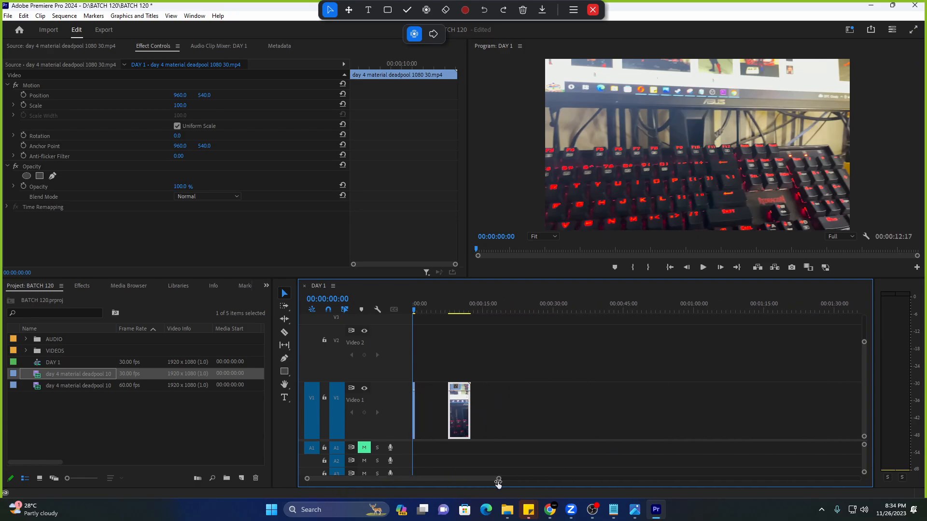
drag(459, 420, 805, 426)
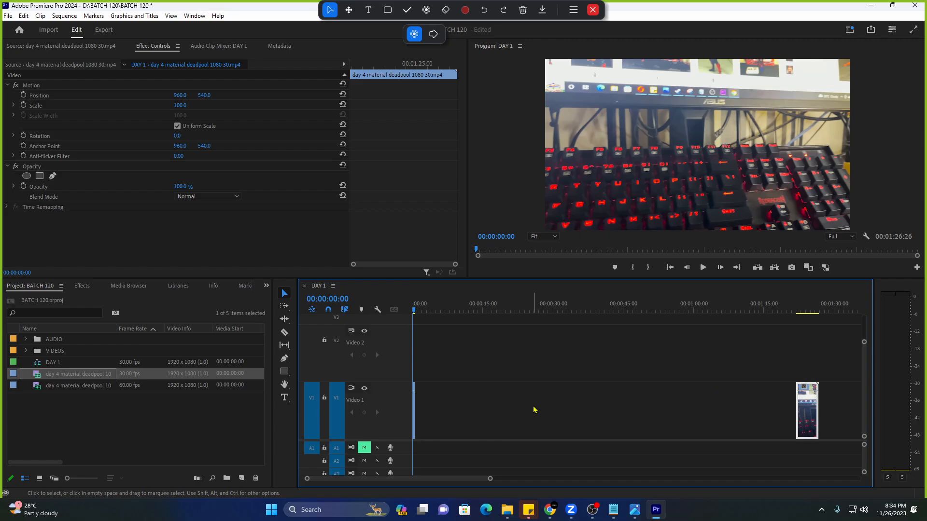
click(502, 362)
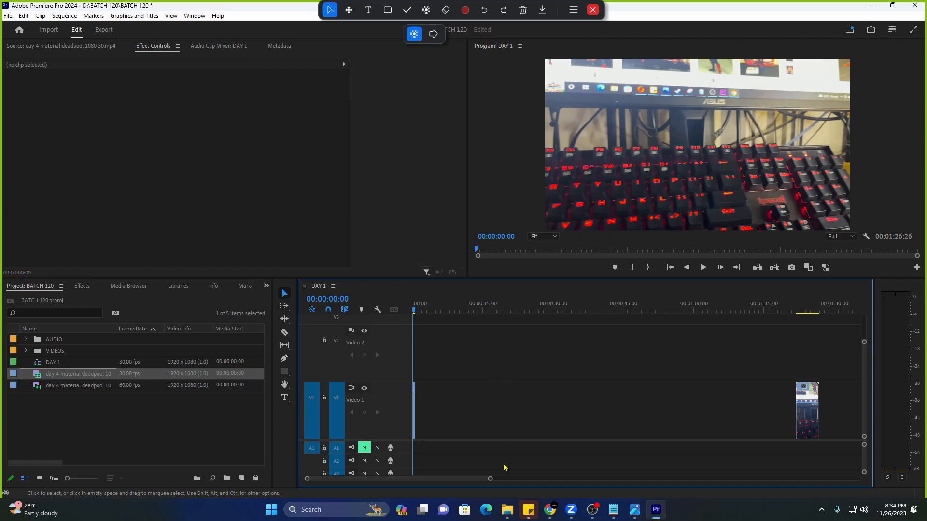
drag(490, 479, 482, 479)
click(490, 418)
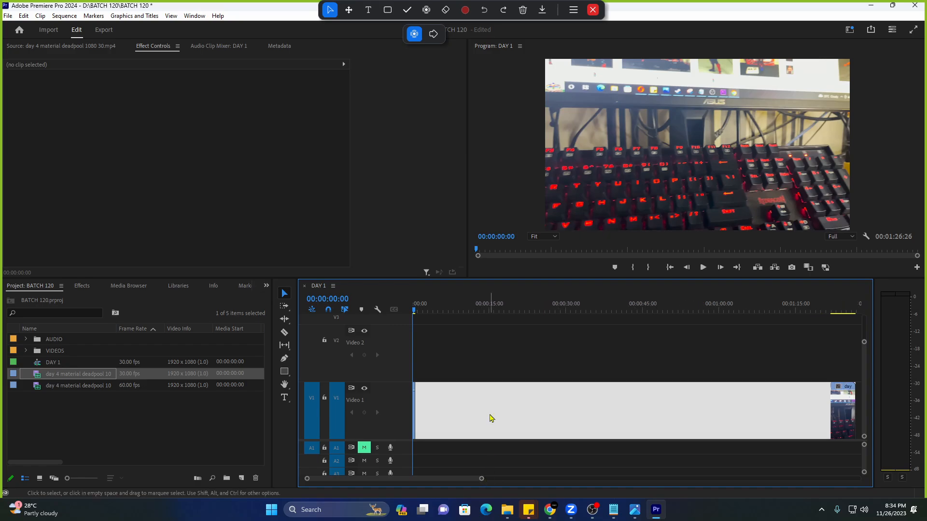
key(Delete)
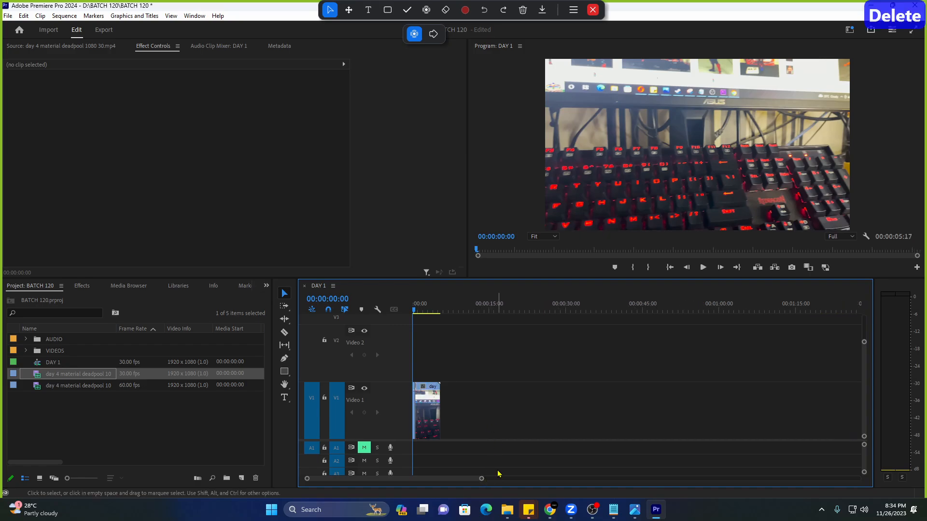
Ripple Delete the gap so the second piece follows the 500% opening, then zoom in and play.
drag(428, 410, 746, 411)
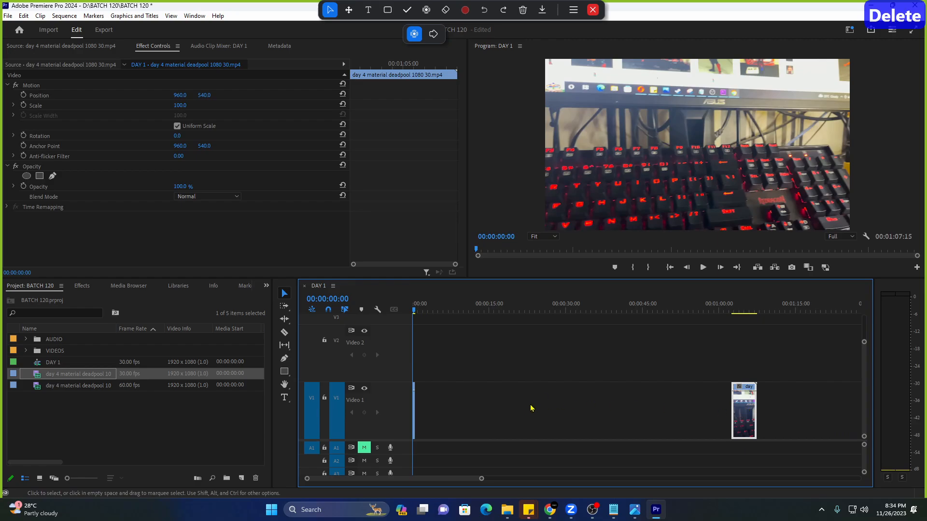
click(514, 414)
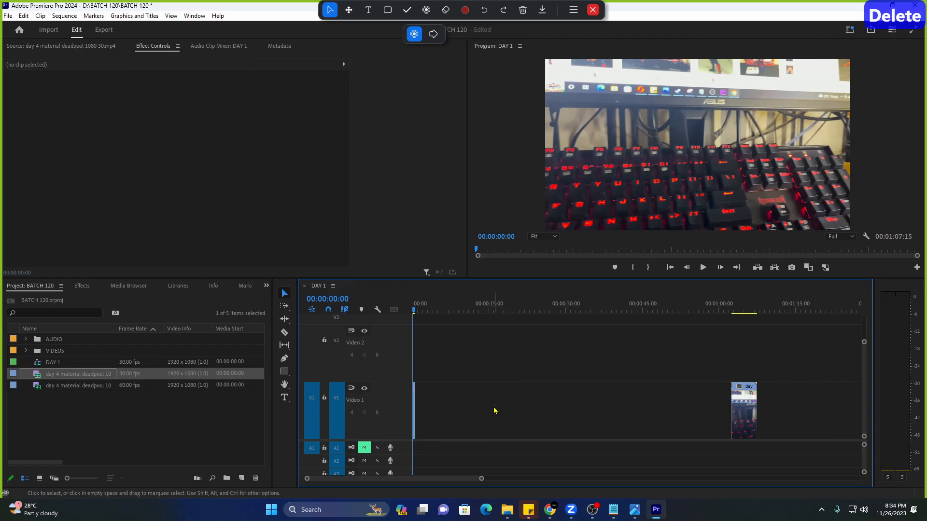
right_click(495, 409)
click(514, 413)
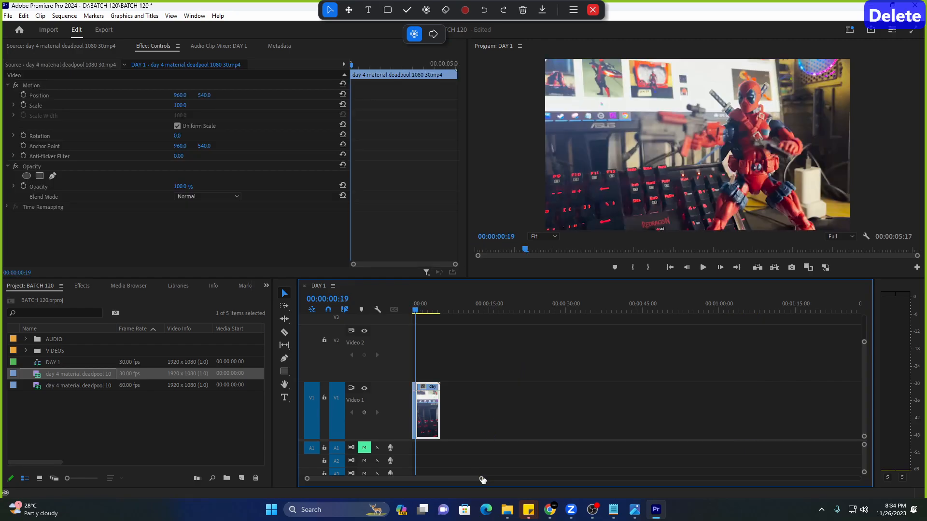
drag(482, 478, 358, 479)
key(space)
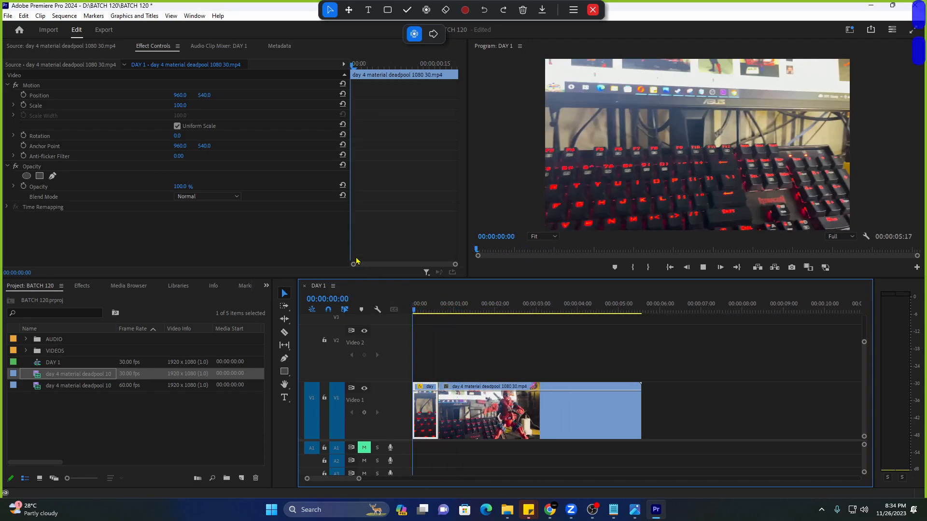
Render the DAY 1 sequence preview from in to out and select the first clip on Video 1.
key(space)
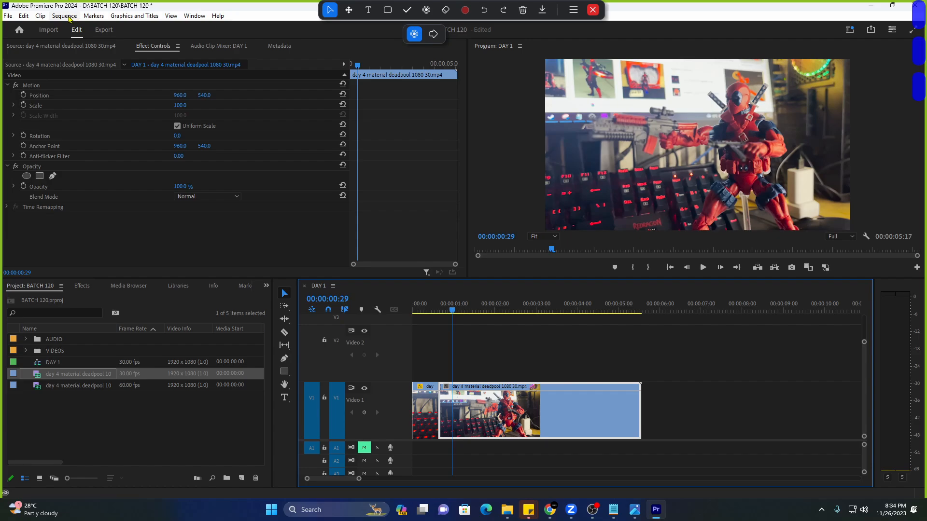
click(65, 16)
click(96, 56)
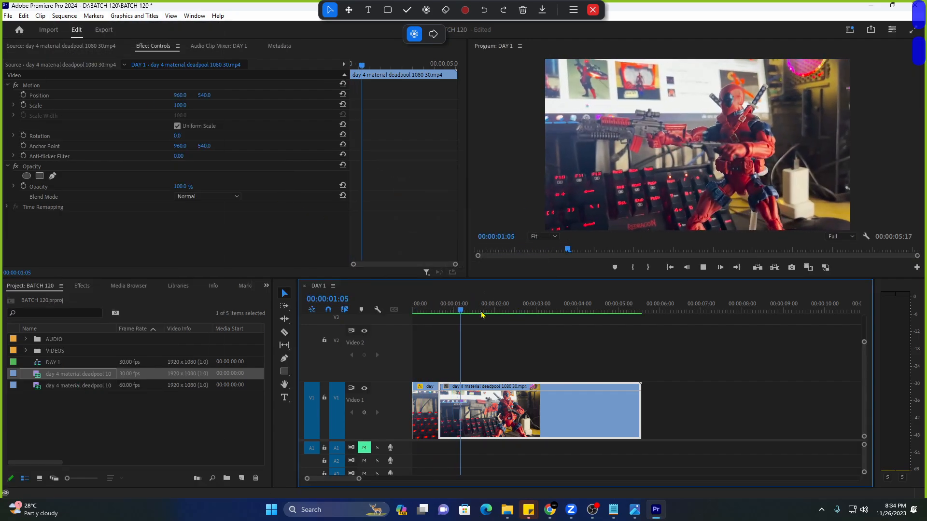
key(space)
drag(358, 479, 338, 478)
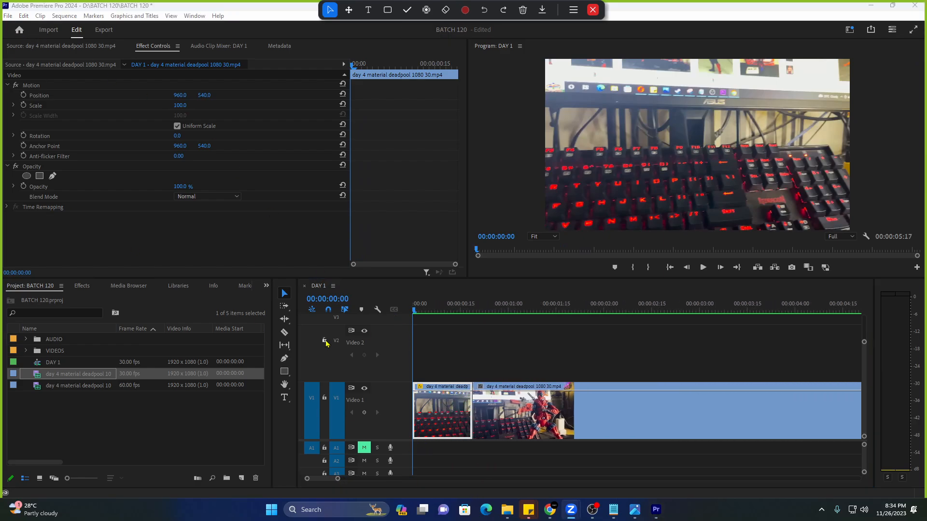
click(452, 365)
click(446, 426)
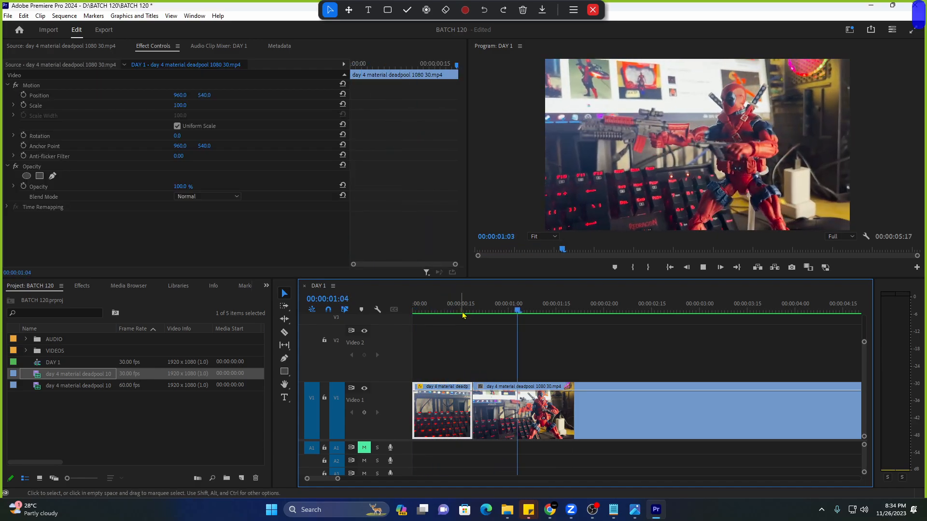
Play the sequence from the start, zooming the timeline out to about 11 seconds.
key(space)
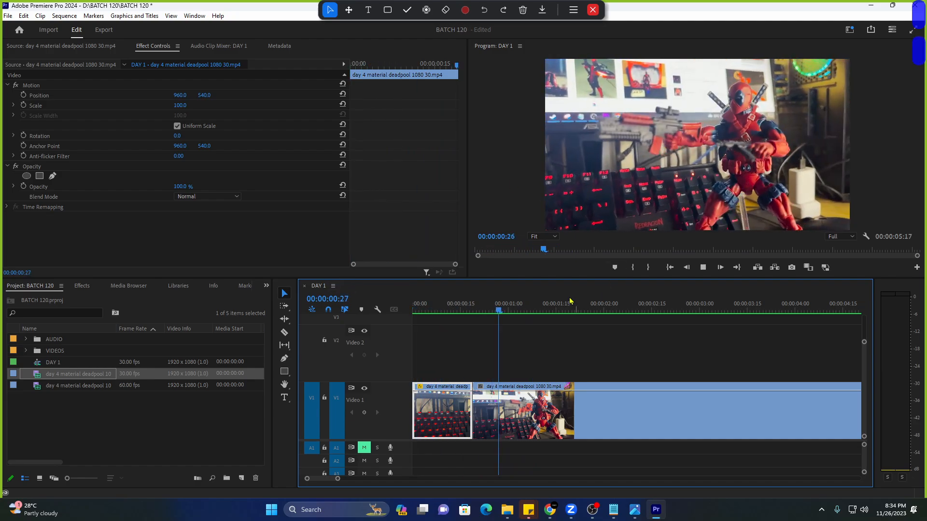
key(Home)
key(space)
drag(338, 478, 362, 478)
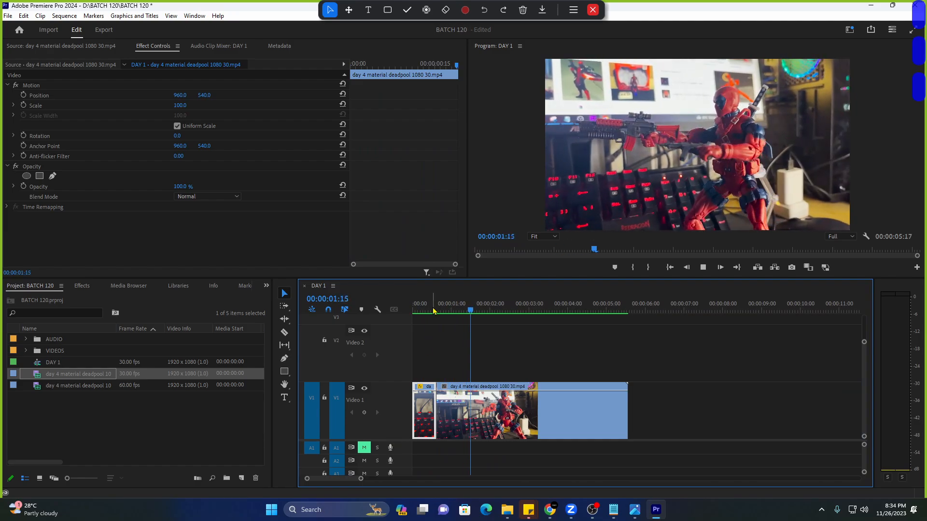
key(space)
key(space)
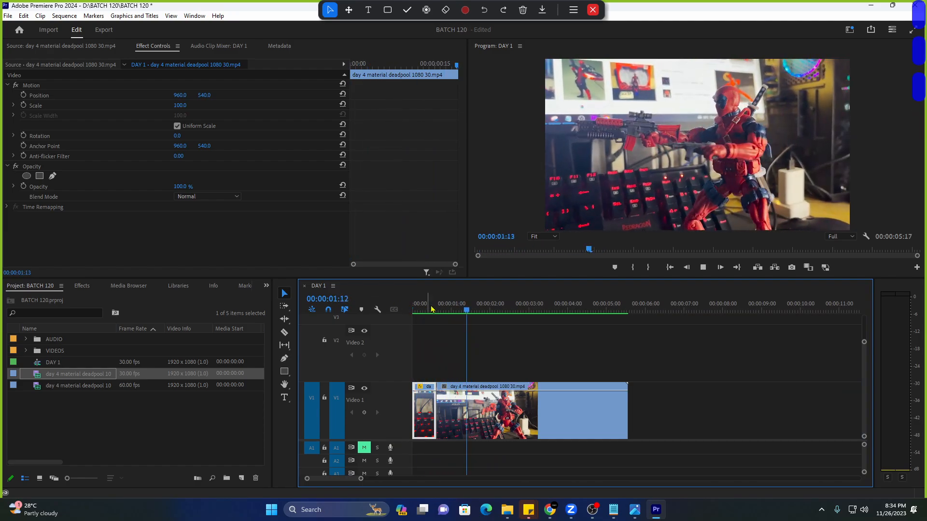
key(space)
key(space)
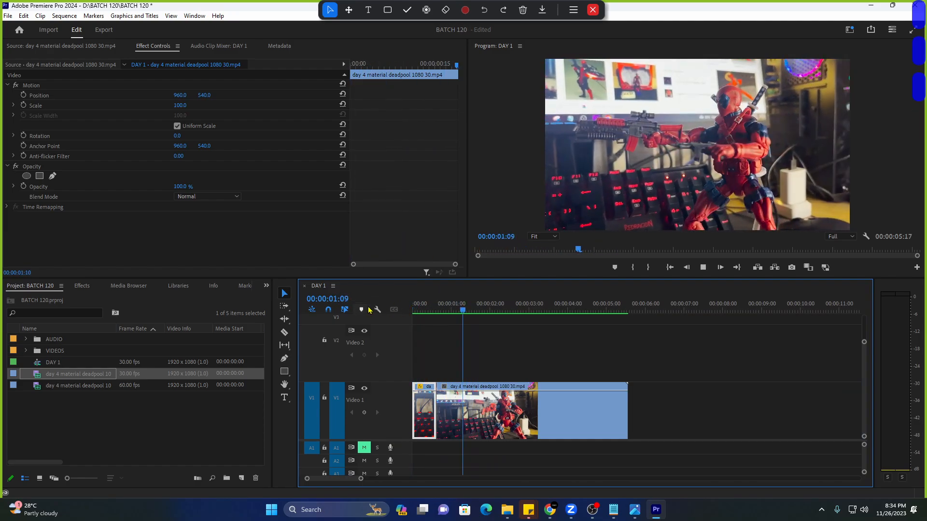
key(space)
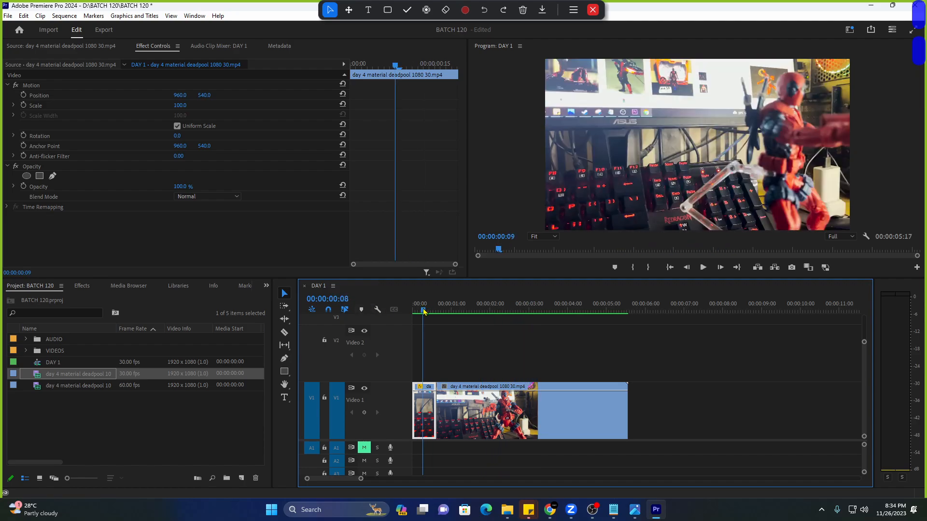
key(space)
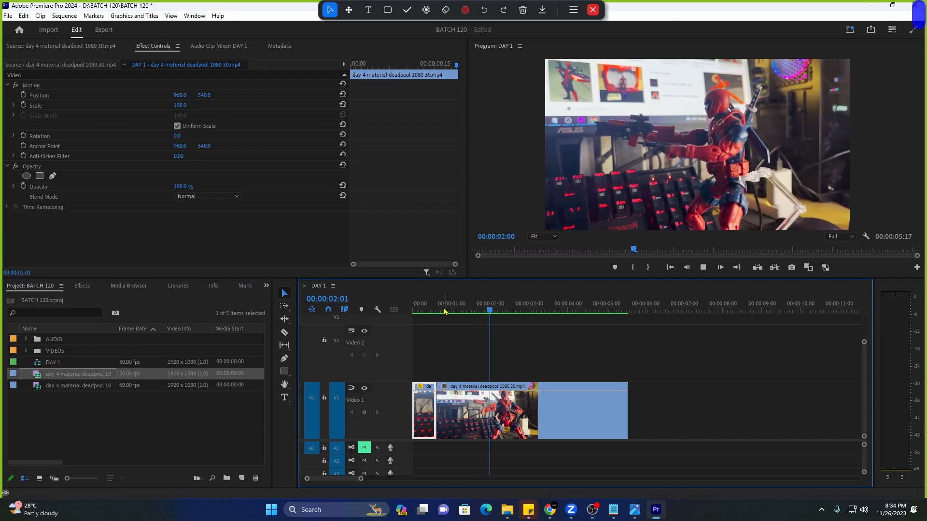
key(space)
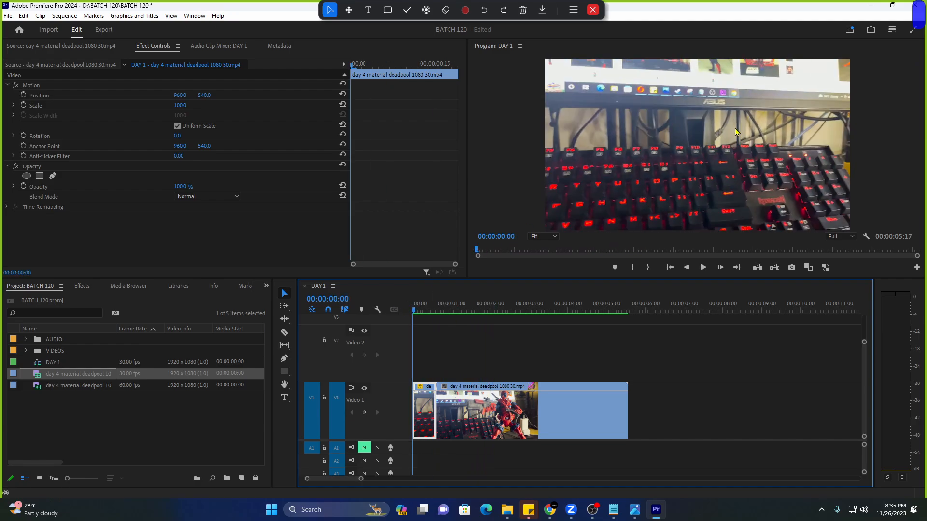
Replay the sped-up opening, stop at 00:00:03:15 and switch to the Razor tool.
key(space)
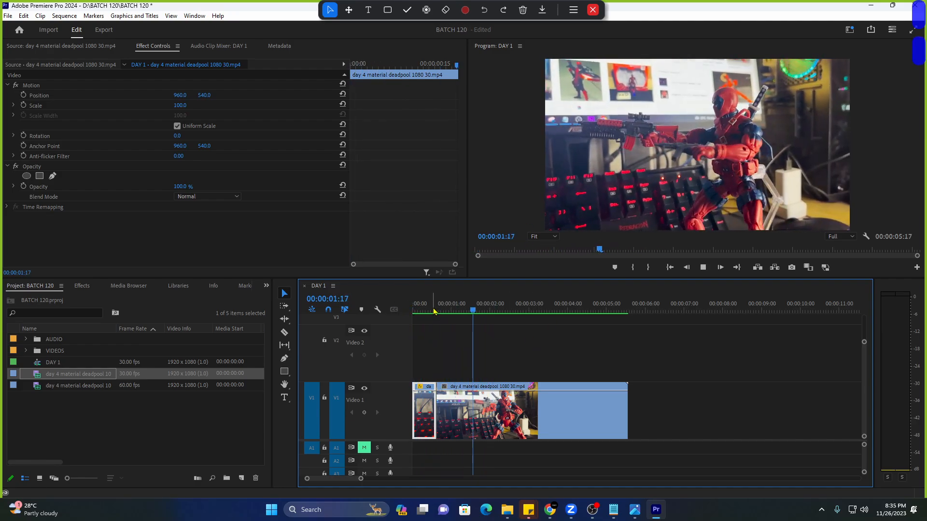
key(space)
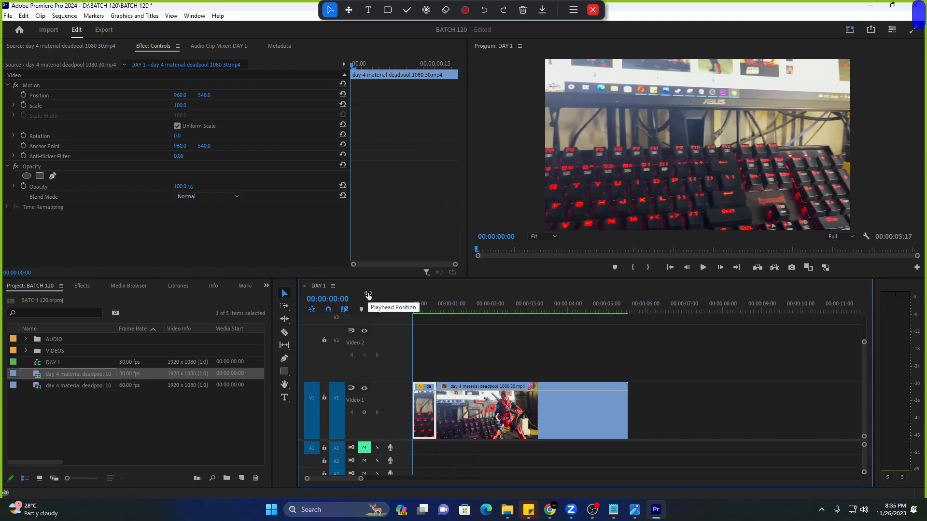
key(space)
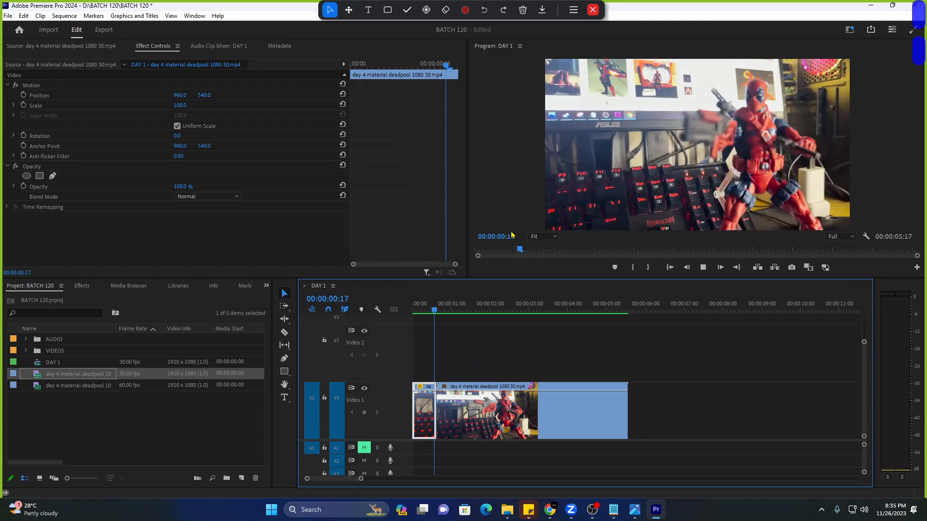
key(space)
key(space)
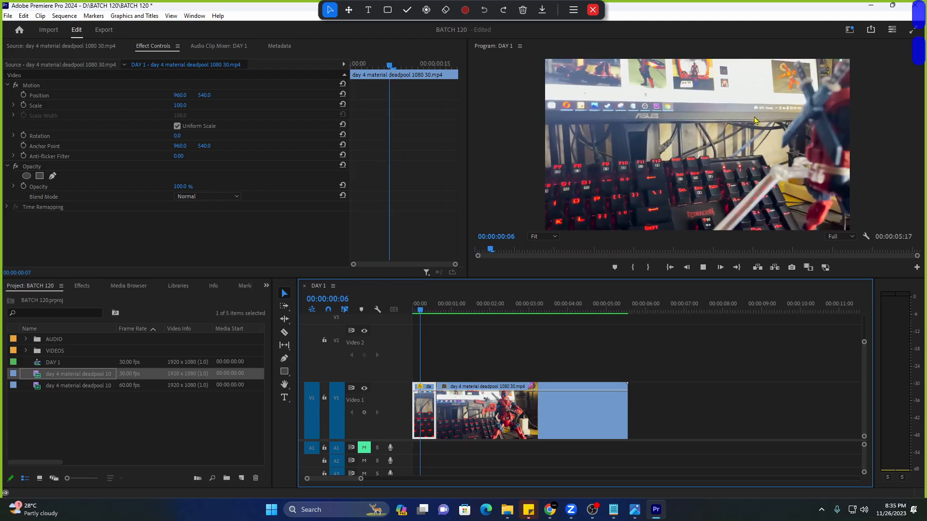
key(space)
key(space)
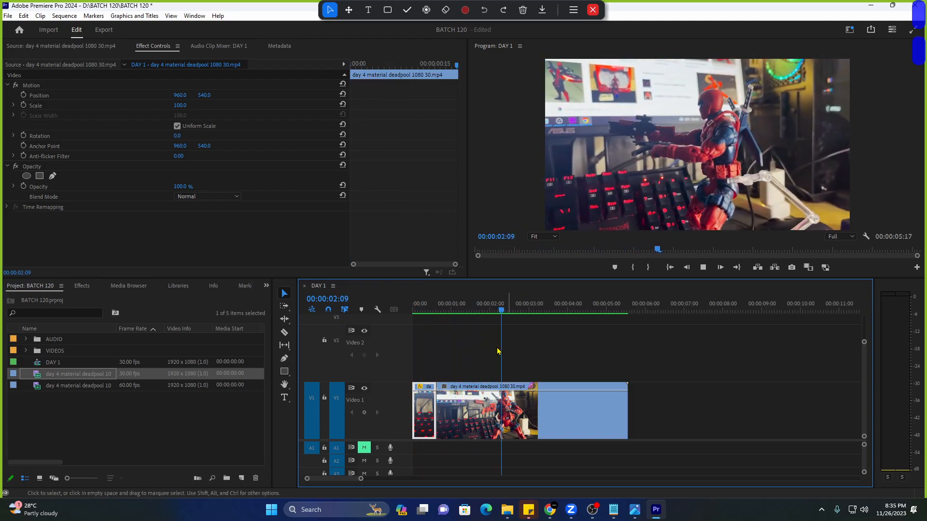
key(space)
key(space)
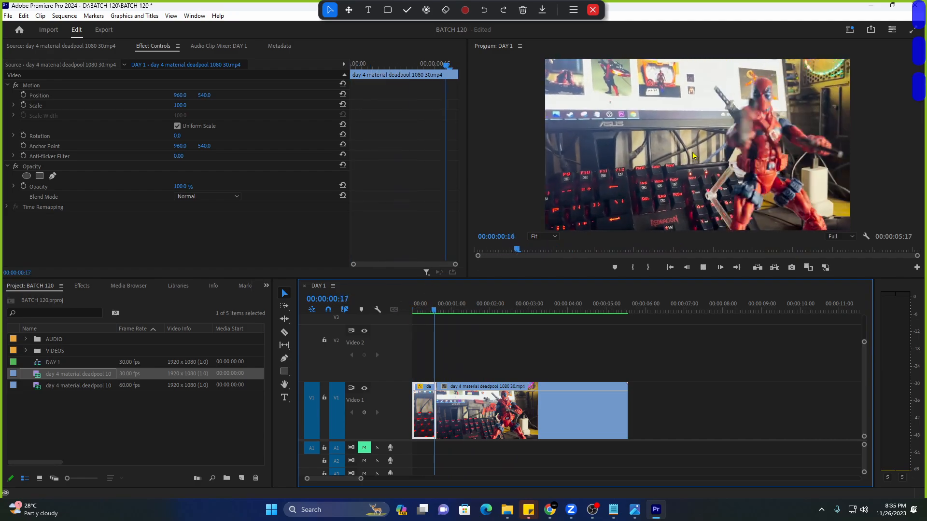
key(space)
key(space)
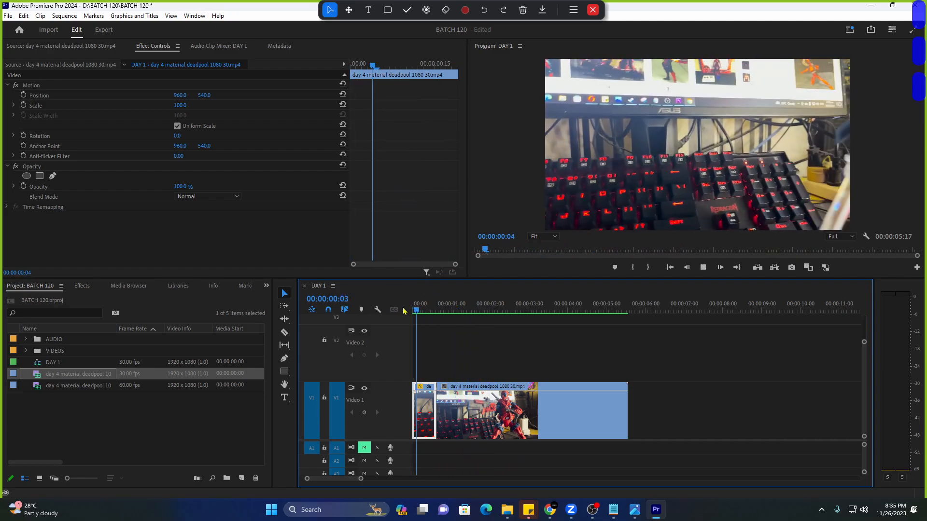
key(space)
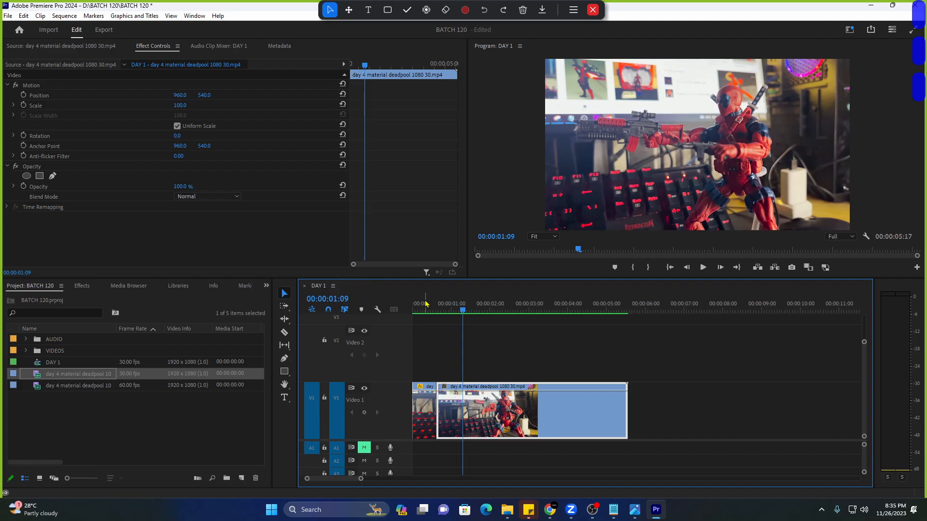
key(Home)
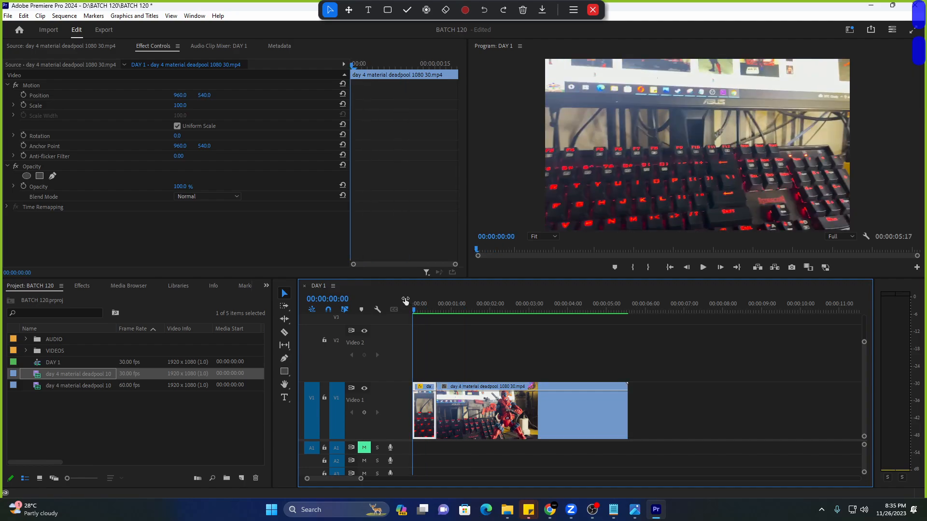
key(space)
key(space)
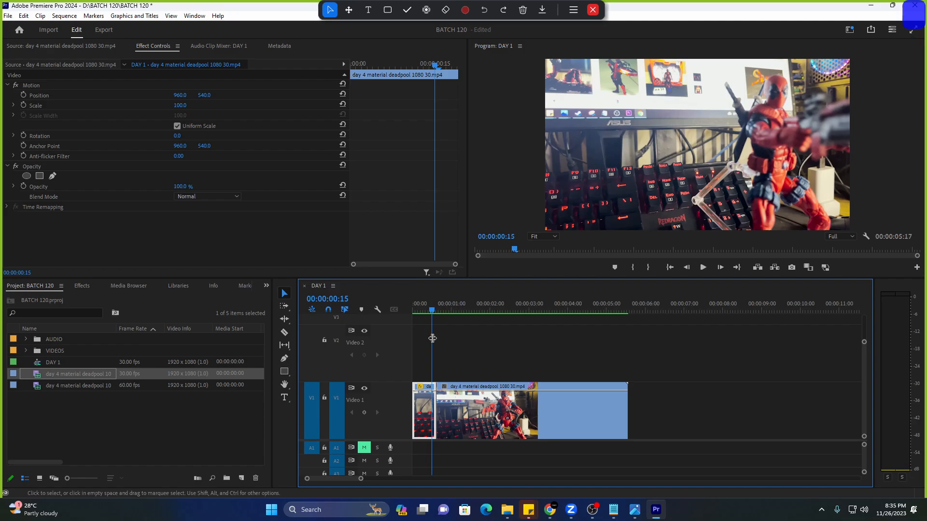
key(space)
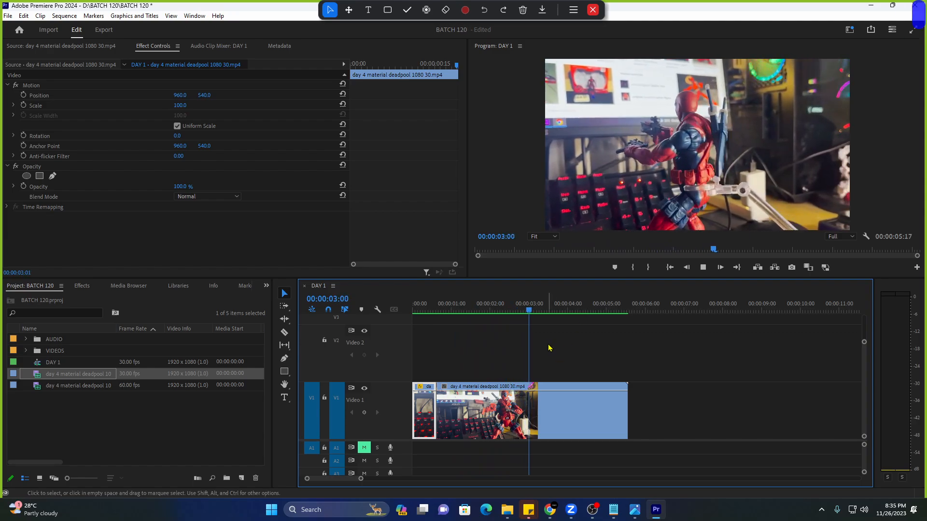
key(space)
key(c)
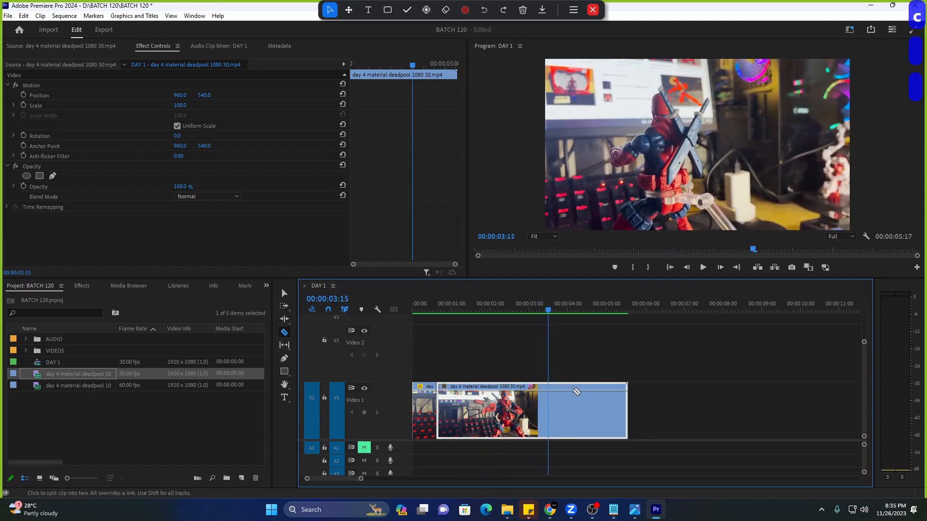
key(shift+Left)
key(shift+Left)
click(557, 400)
key(v)
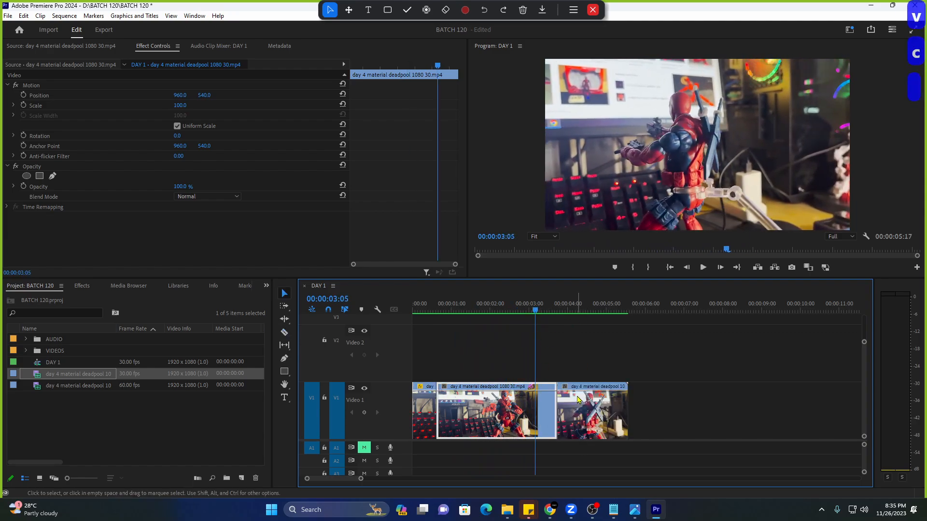
drag(579, 391, 571, 428)
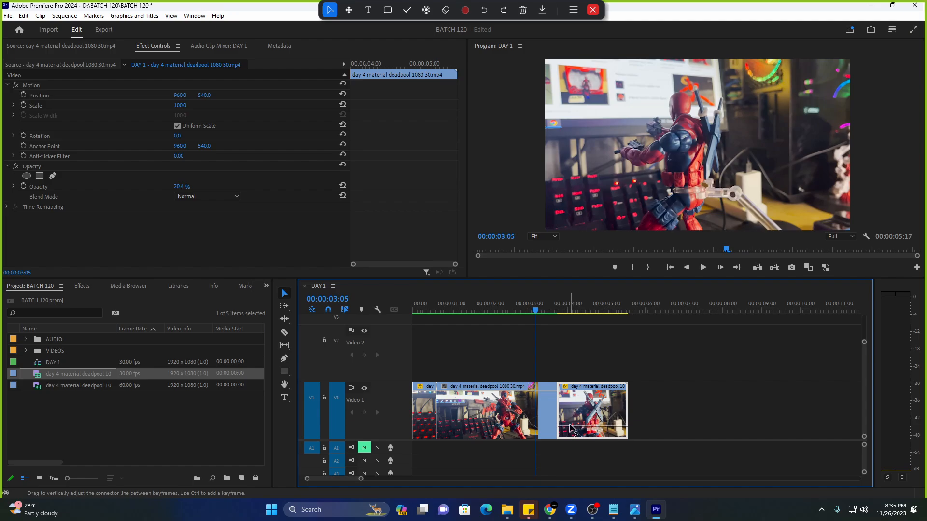
key(space)
key(space)
click(540, 297)
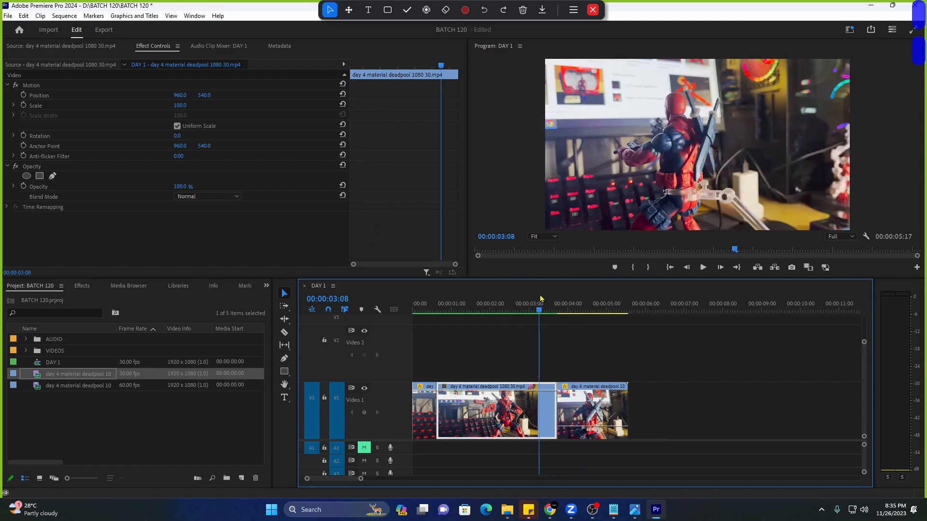
key(space)
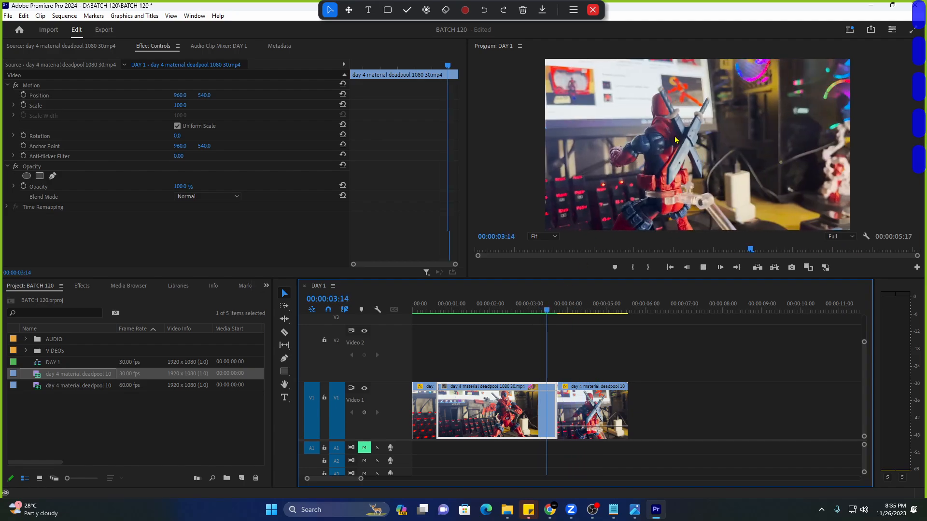
key(space)
click(527, 308)
key(space)
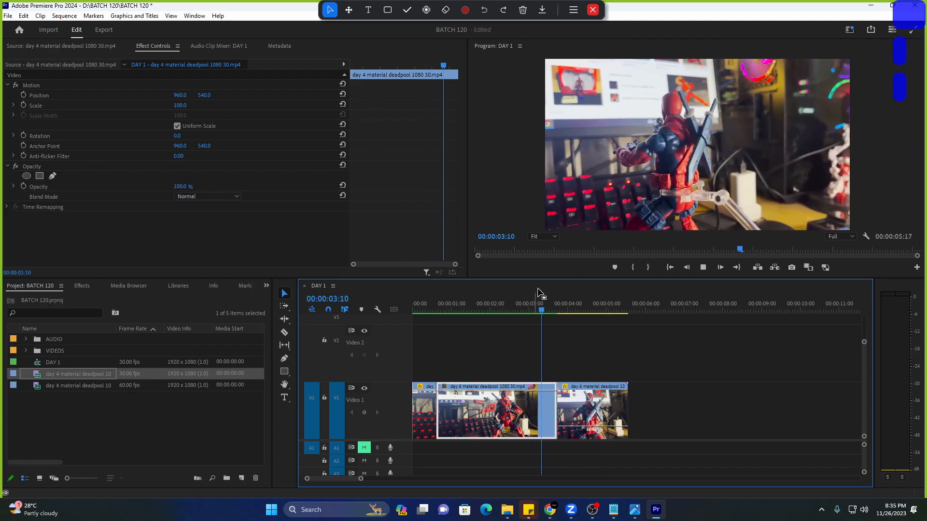
key(space)
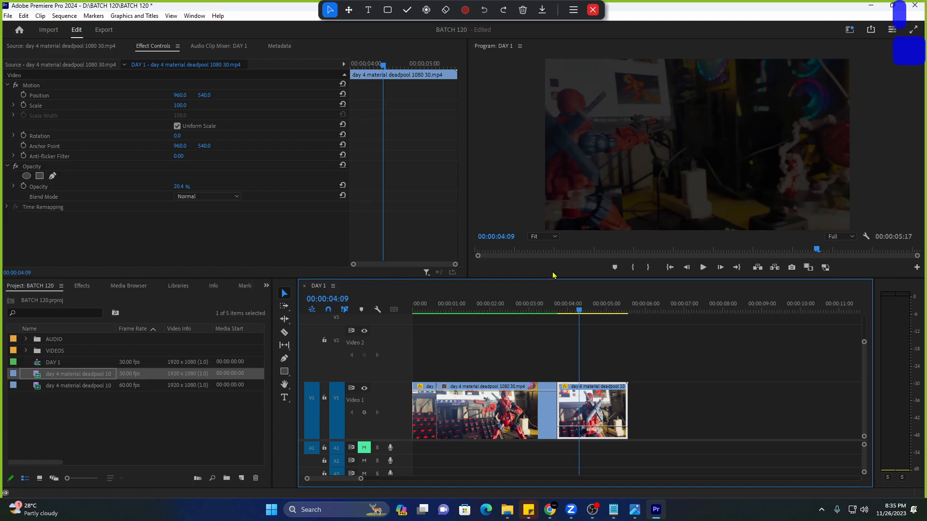
key(ctrl+z)
key(ctrl+z)
key(ctrl+z)
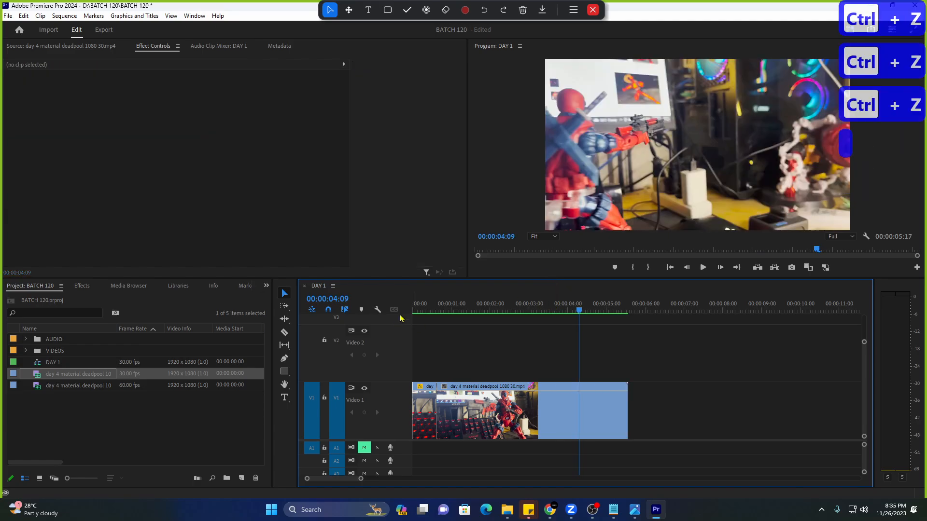
Undo the earlier edits and delete the remaining clip from the DAY 1 timeline.
drag(422, 310, 401, 313)
key(space)
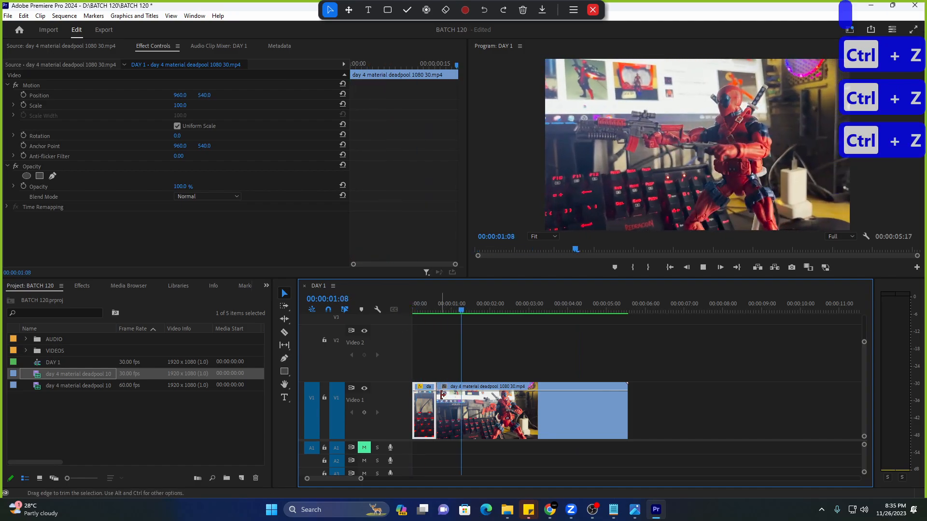
key(ctrl+z)
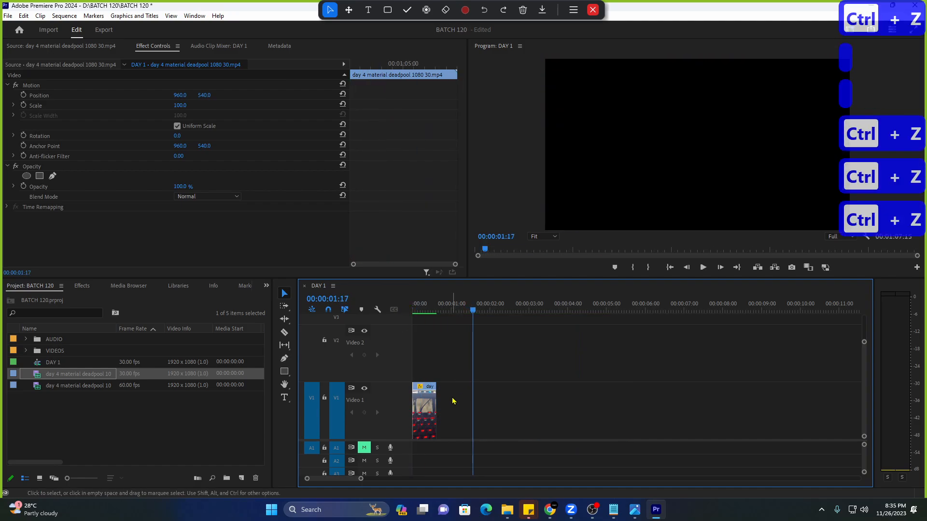
key(ctrl+z)
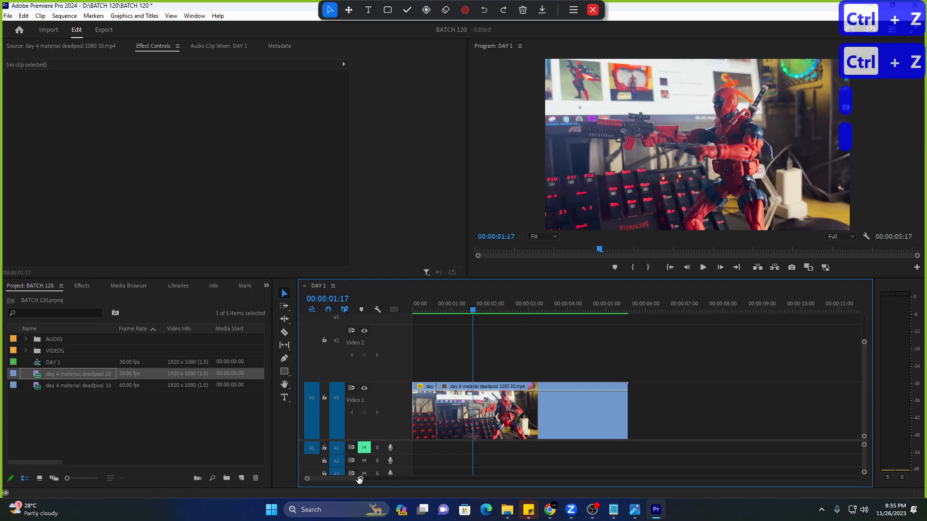
drag(360, 481, 371, 478)
key(ctrl+z)
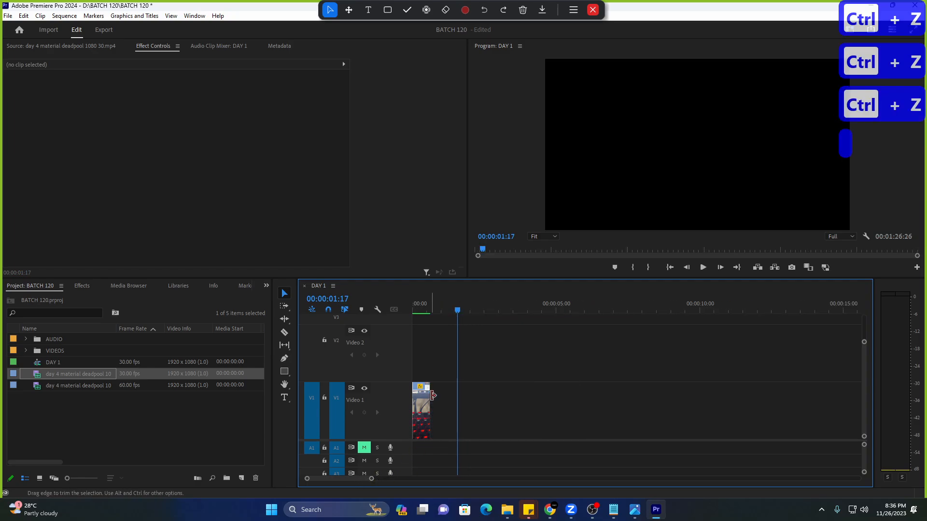
click(426, 418)
key(Delete)
Set an In point at 00:00:14:03 on deadpool 1080 30.mp4 and place it on Video 1.
double_click(18, 376)
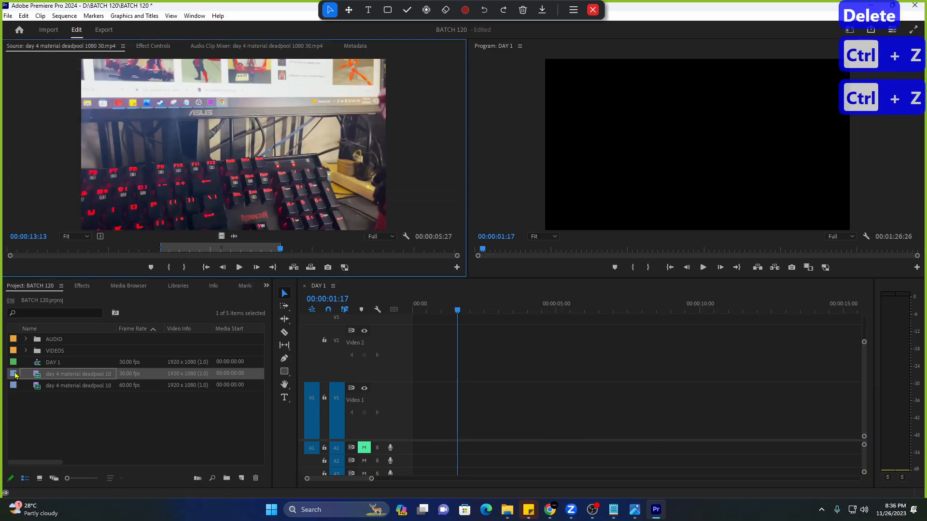
click(133, 375)
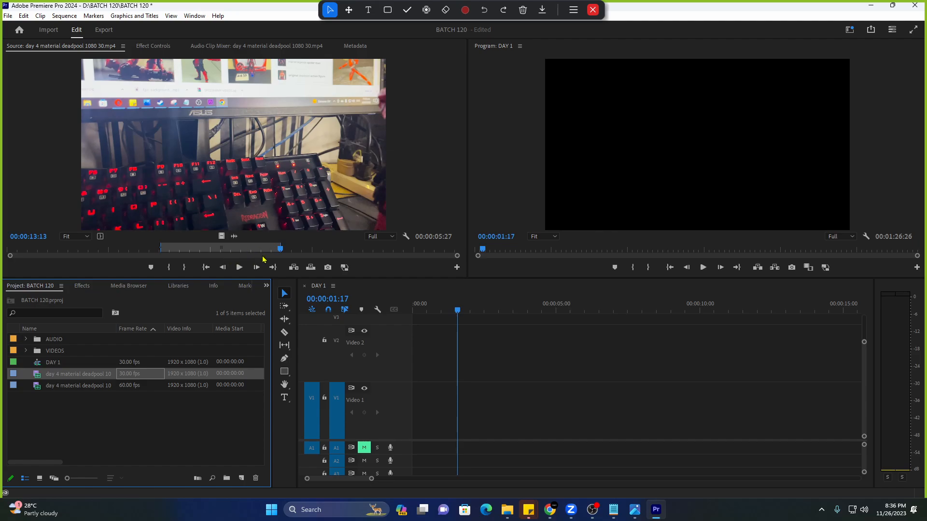
mouse_move(280, 250)
mouse_down()
mouse_move(320, 251)
mouse_move(295, 261)
mouse_up()
key(i)
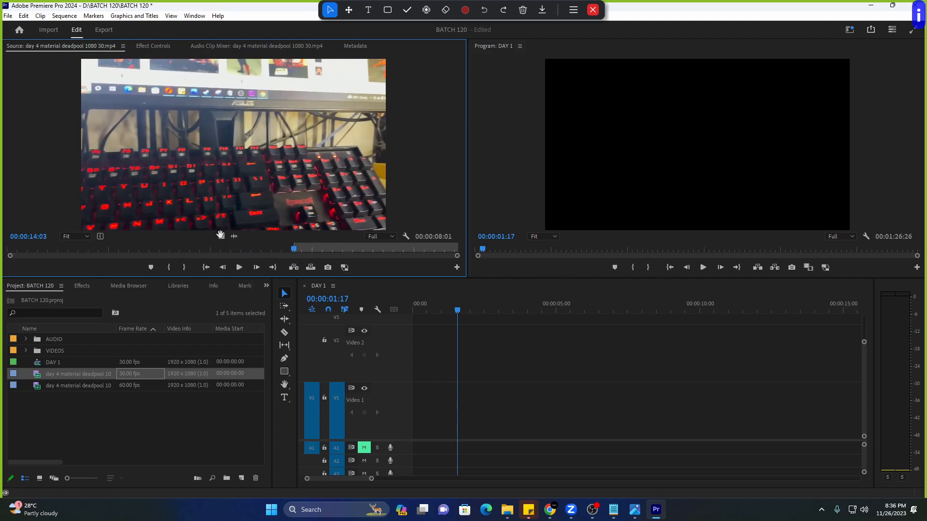
drag(220, 235, 395, 411)
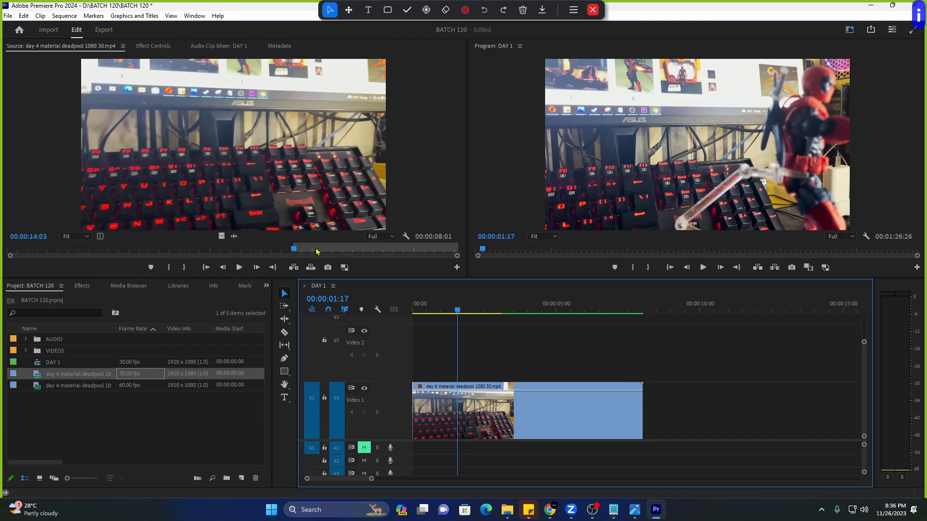
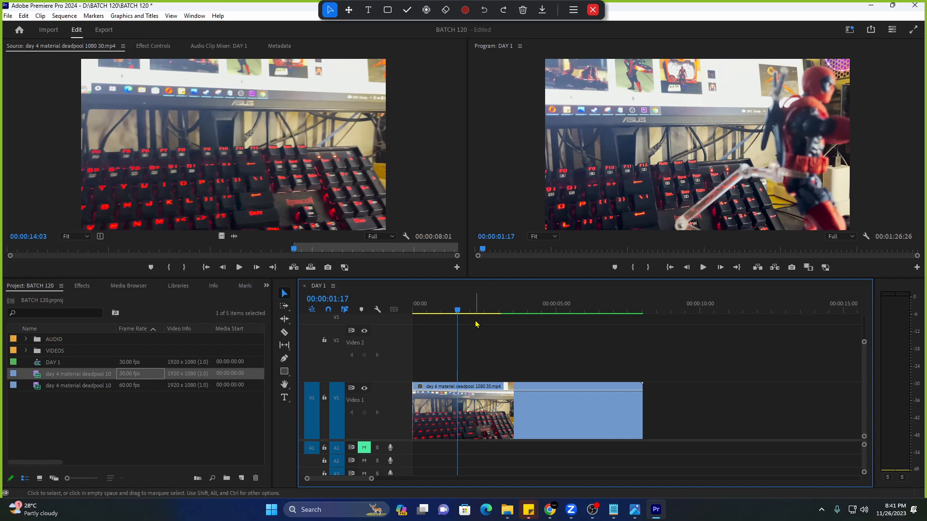
Preview the deadpool clip and check its Speed/Duration settings without changing anything.
click(489, 435)
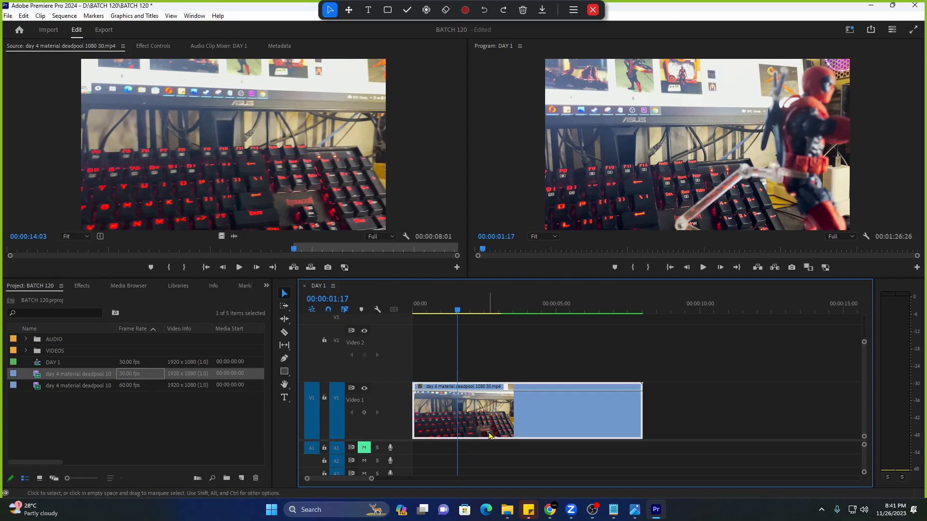
key(space)
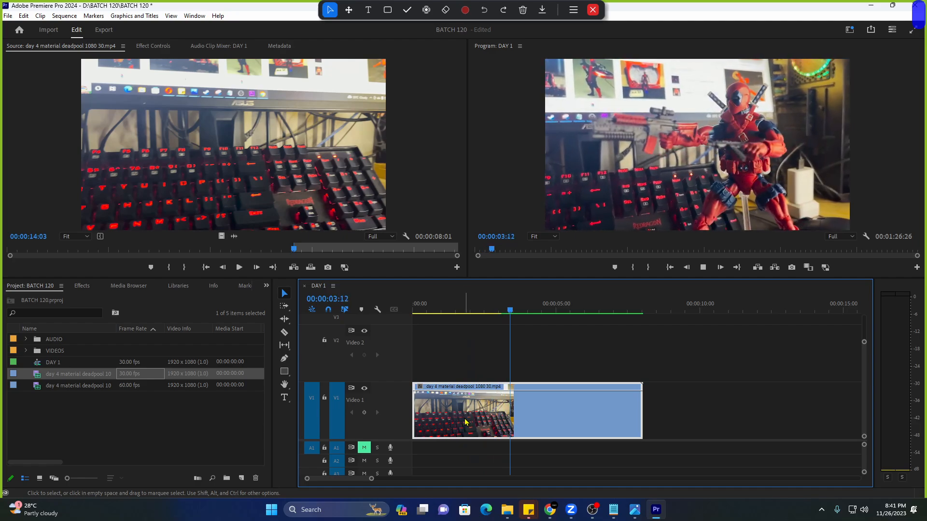
key(space)
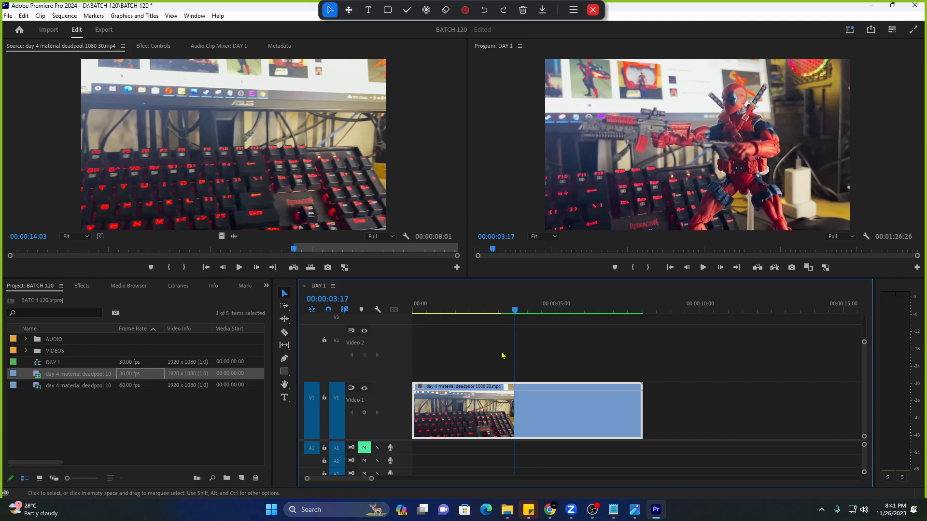
right_click(541, 408)
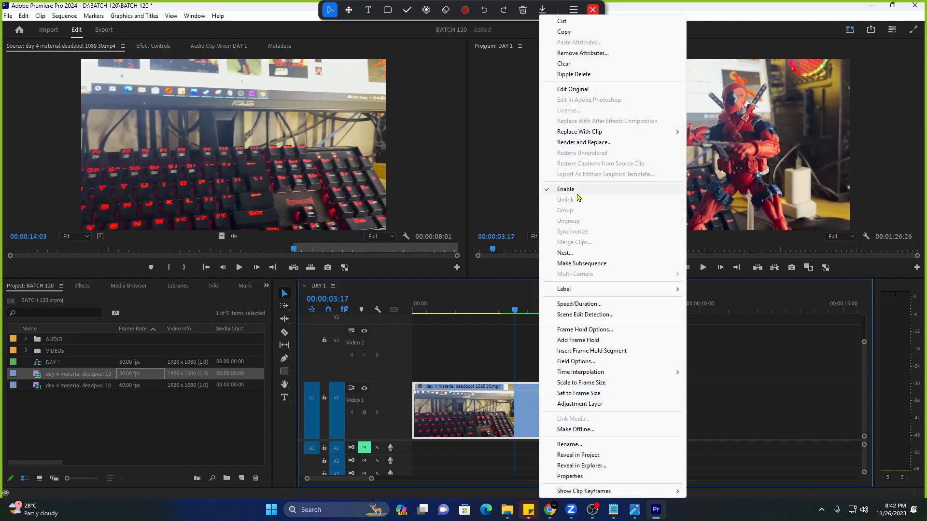
click(585, 304)
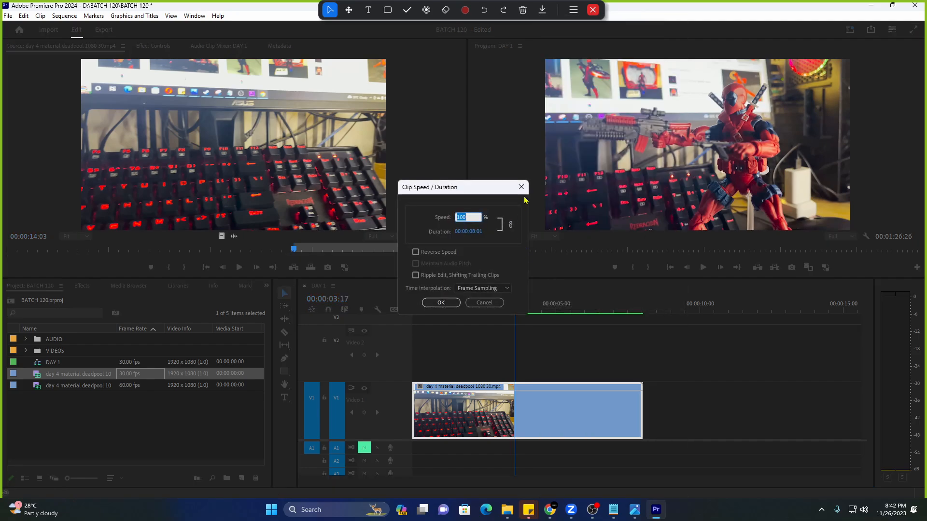
click(520, 188)
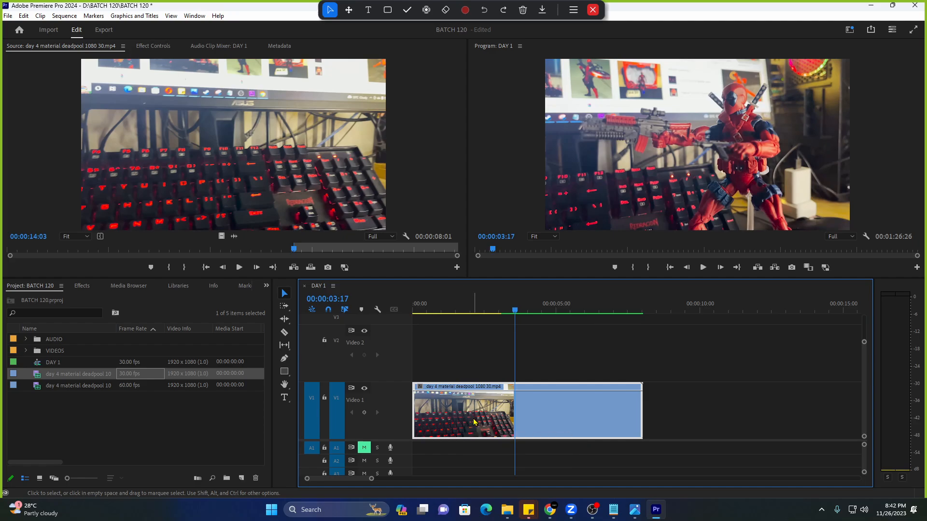
Expand Time Remapping in Effect Controls to show the clip's Speed at 100.00%.
click(153, 46)
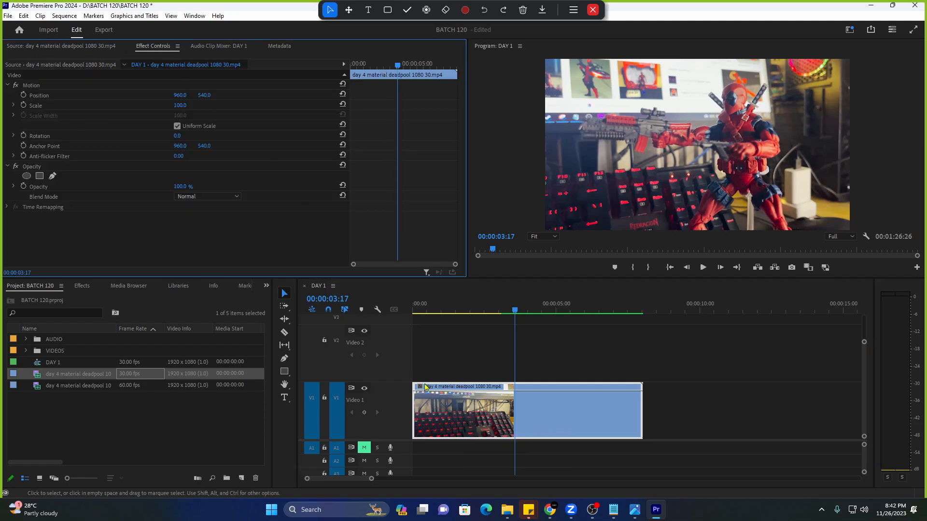
click(96, 209)
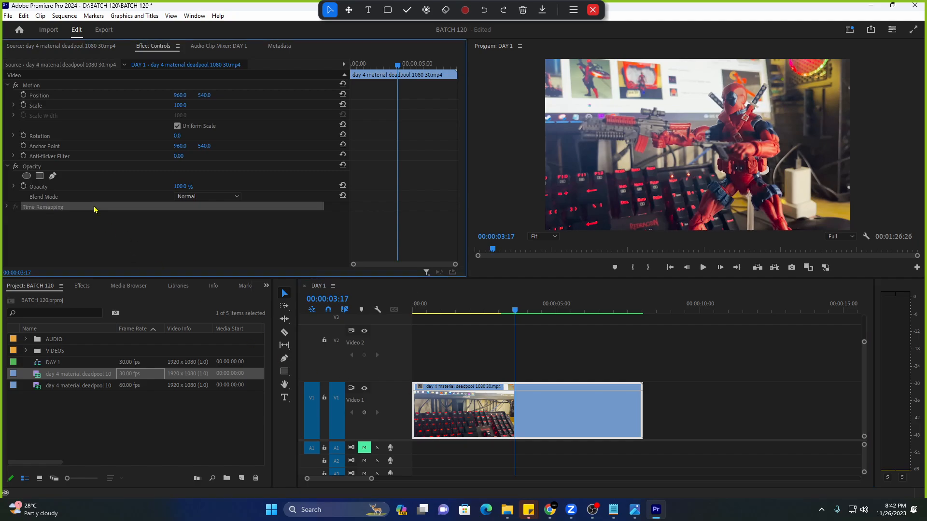
click(104, 226)
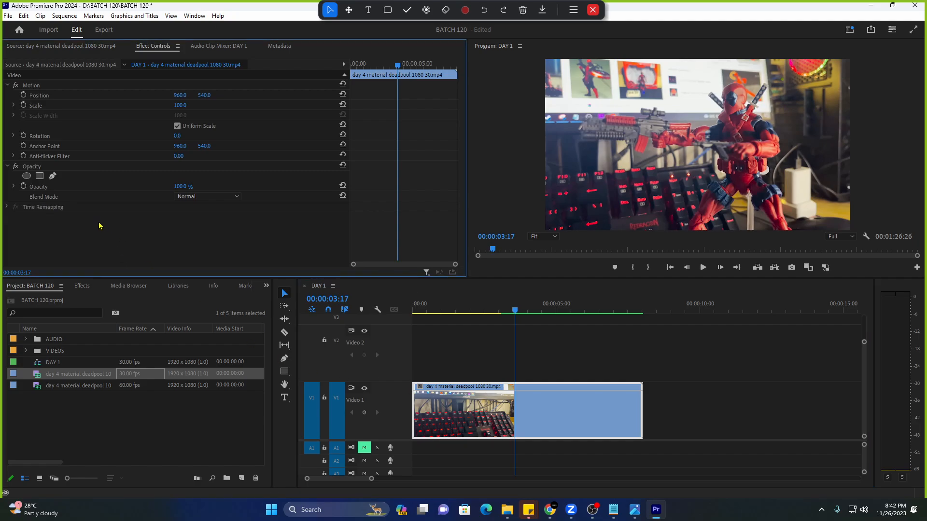
click(7, 207)
click(72, 217)
drag(414, 310, 536, 313)
click(203, 246)
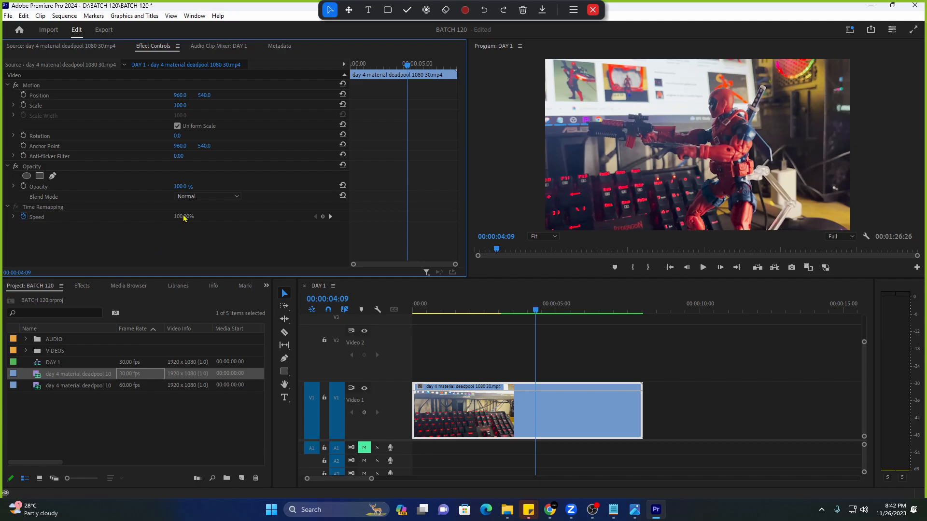
click(97, 209)
click(96, 220)
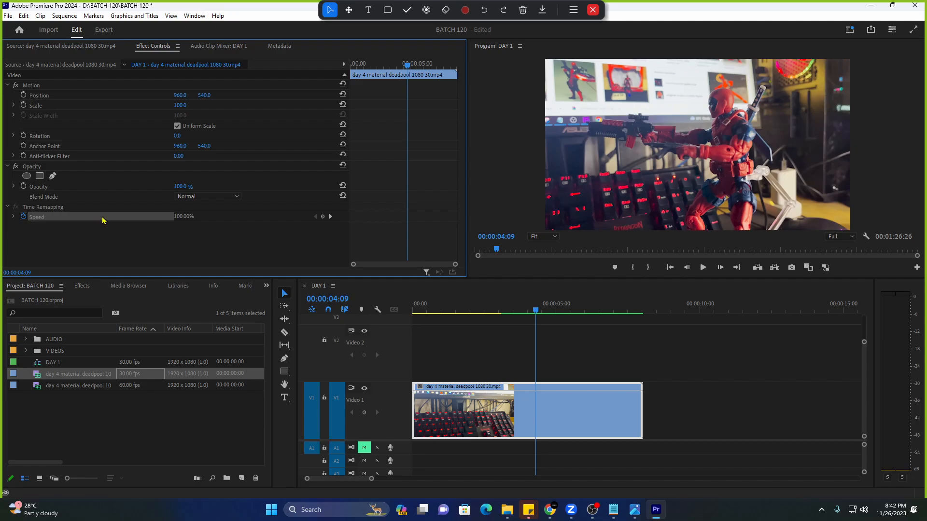
Make video track V1 taller in the timeline.
click(472, 415)
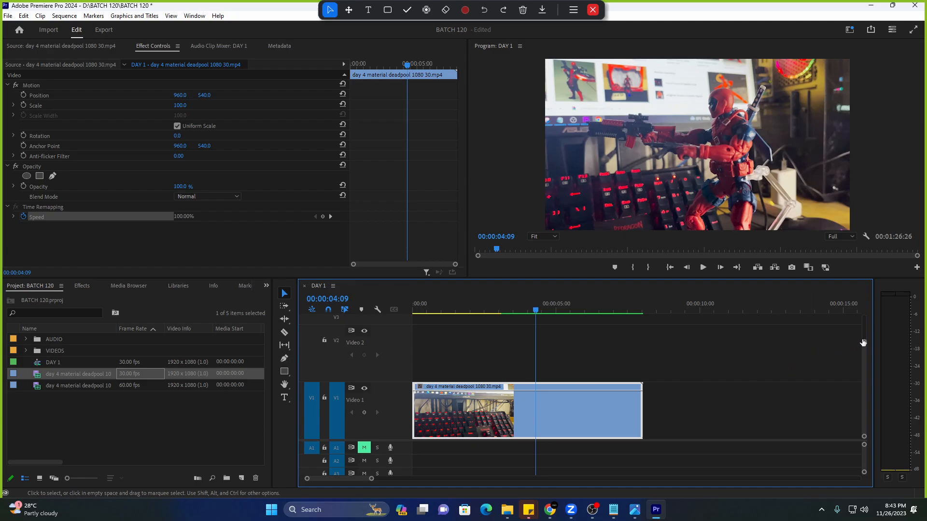
scroll(863, 343, down, 1)
drag(863, 343, 862, 352)
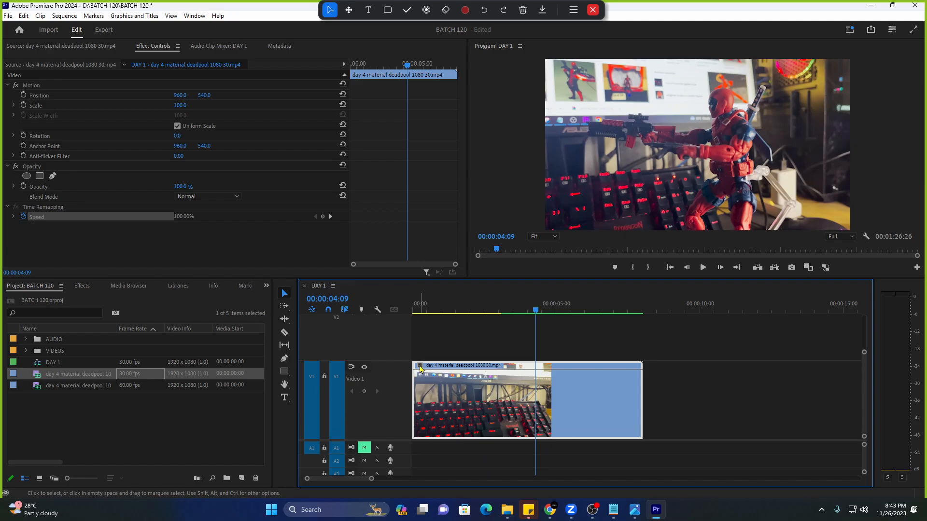
Show the clip's Time Remapping > Speed rubber band using its fx badge.
click(419, 369)
key(Escape)
click(419, 369)
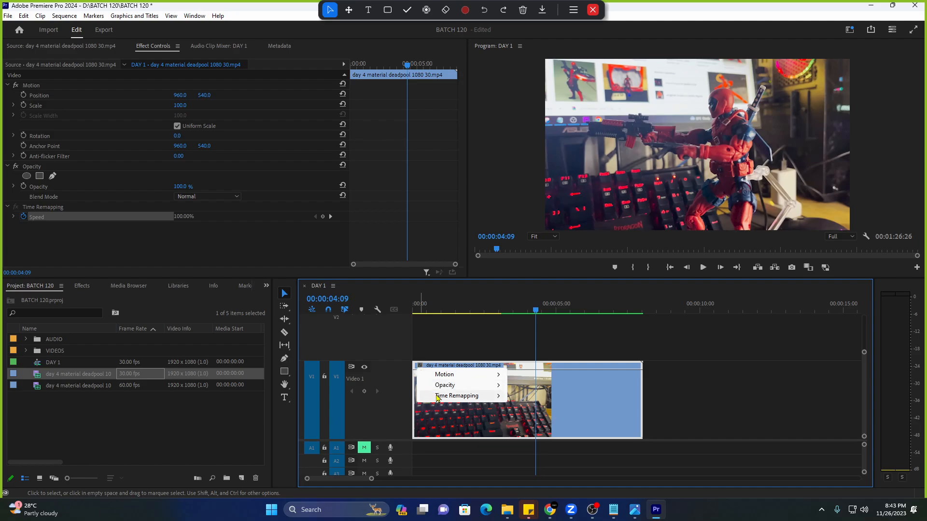
mouse_move(442, 397)
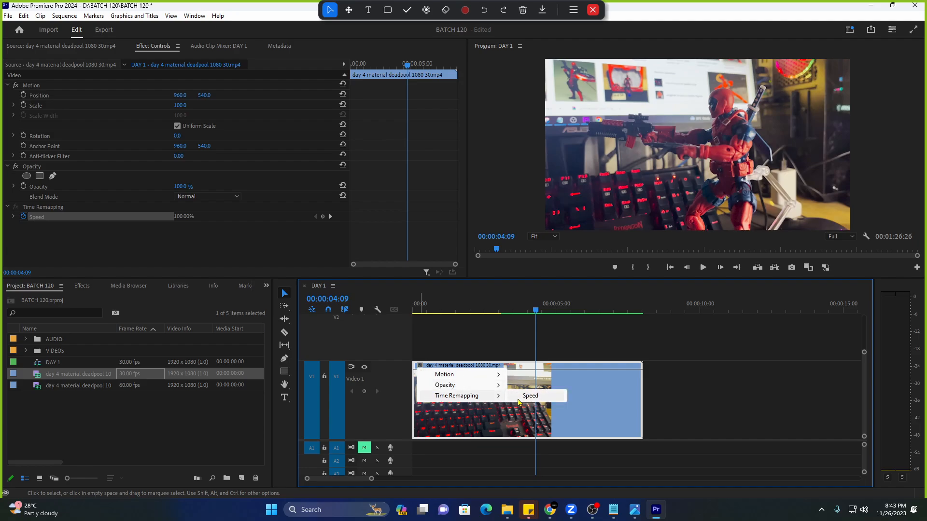
click(518, 399)
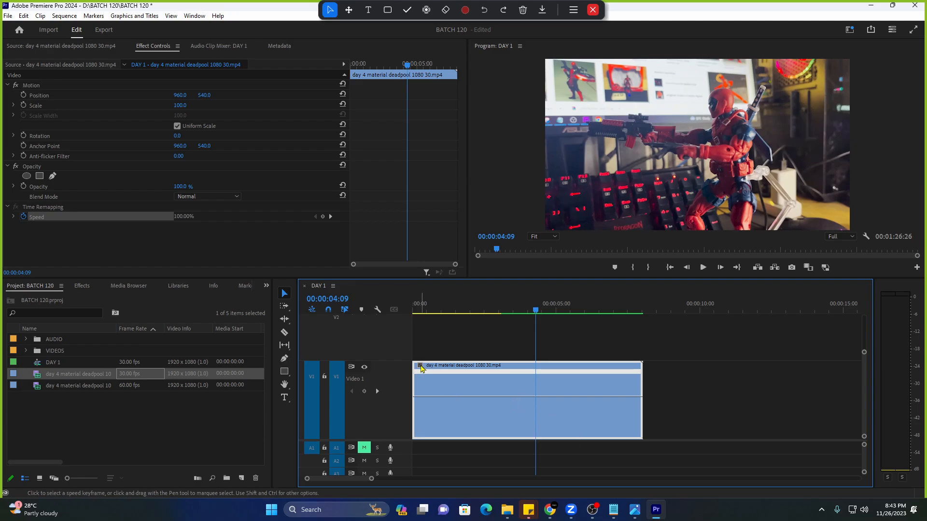
click(420, 367)
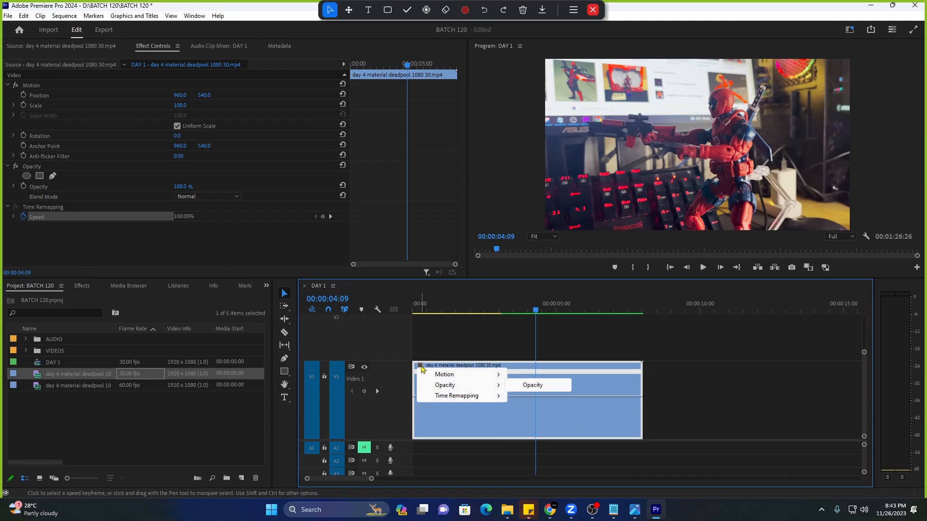
mouse_move(456, 396)
click(526, 397)
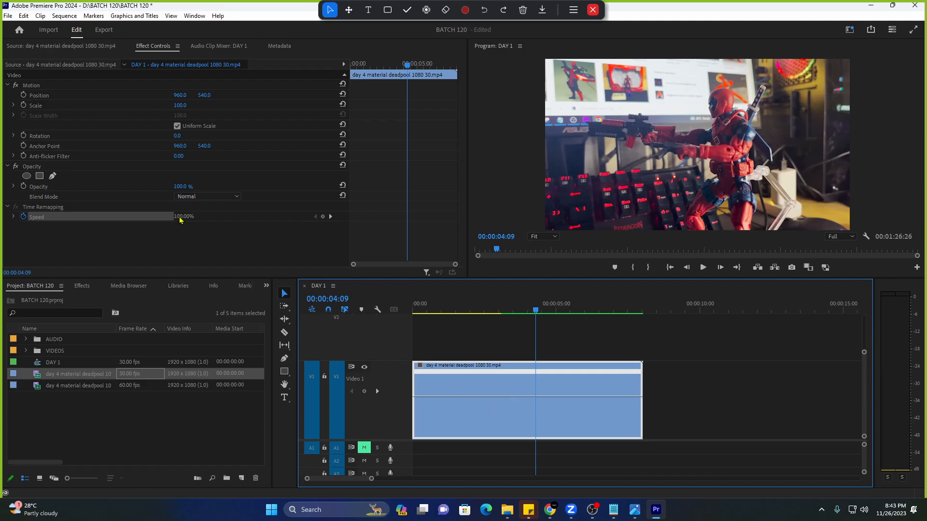
Preview the clip, then drag its speed rubber band up to 200%.
key(space)
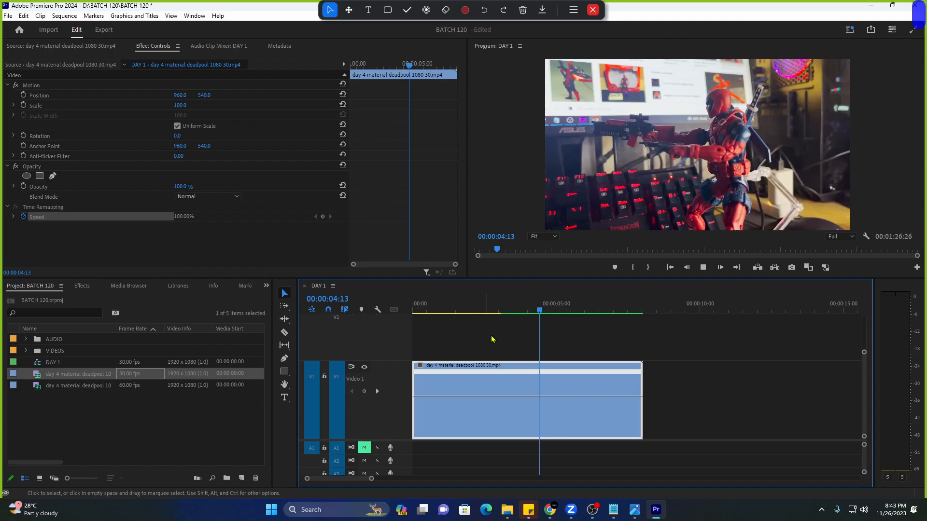
click(466, 310)
key(space)
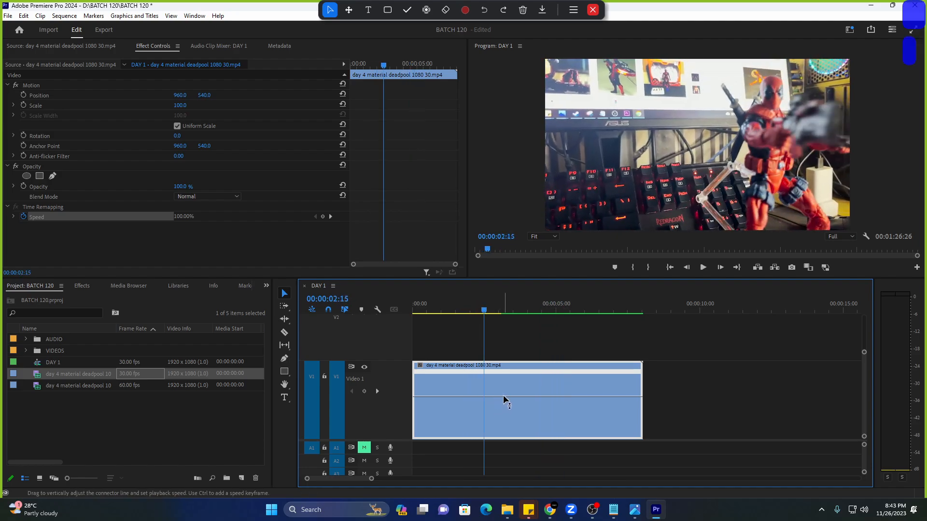
click(427, 10)
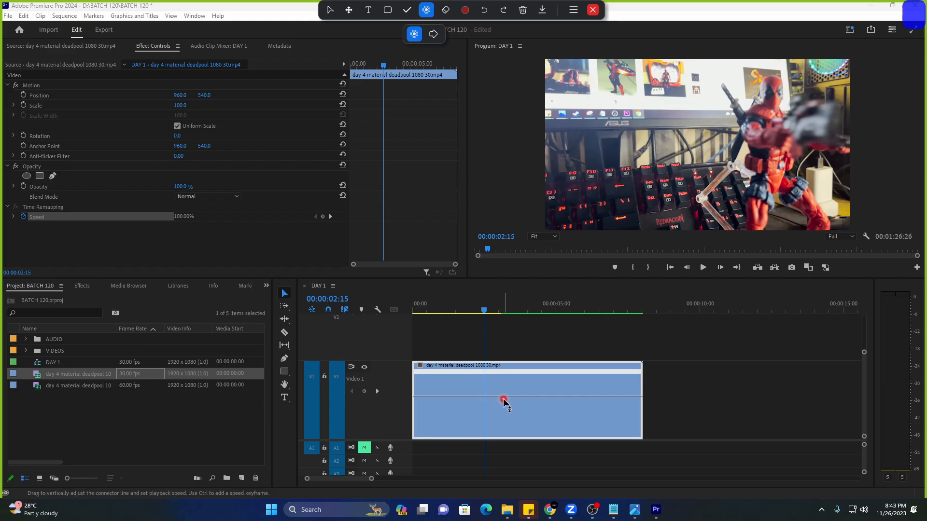
drag(513, 399, 504, 349)
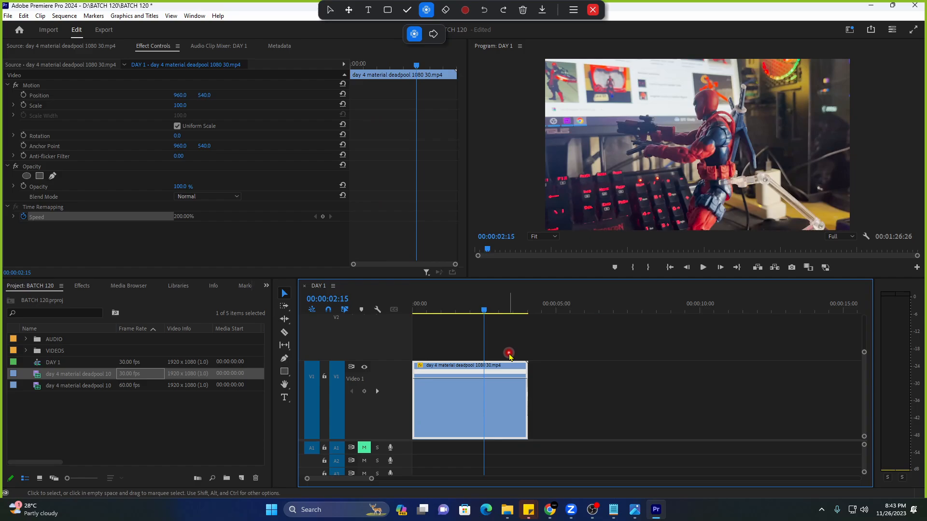
drag(371, 478, 366, 478)
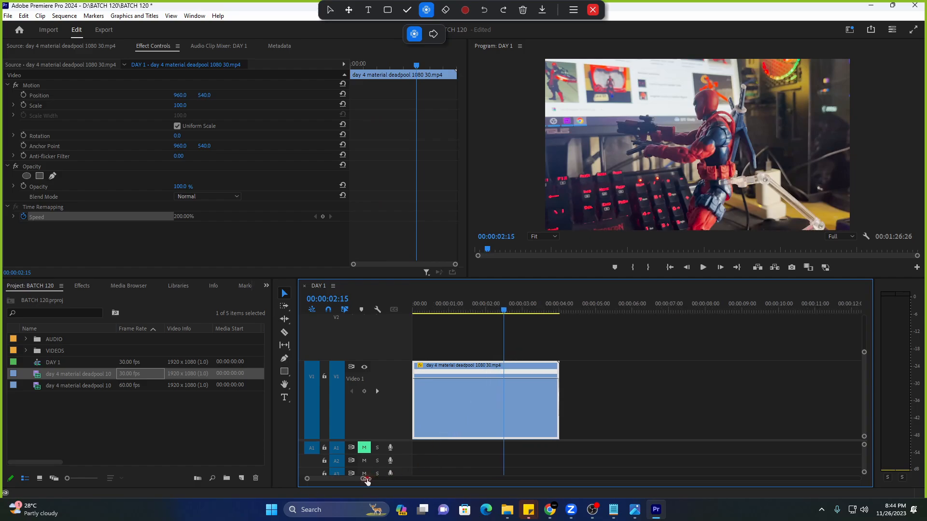
Undo the 200% speed, raise it to about 145% and preview from the start.
click(669, 303)
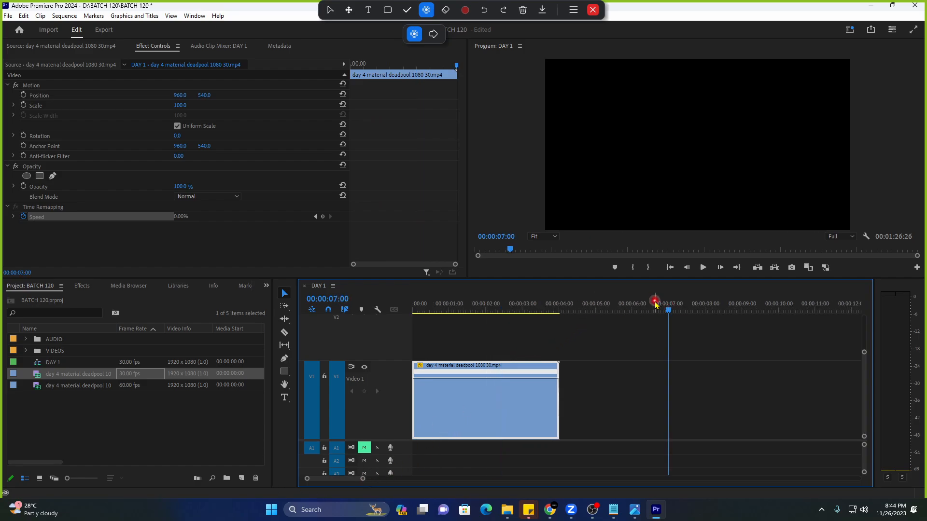
click(655, 304)
key(ctrl+z)
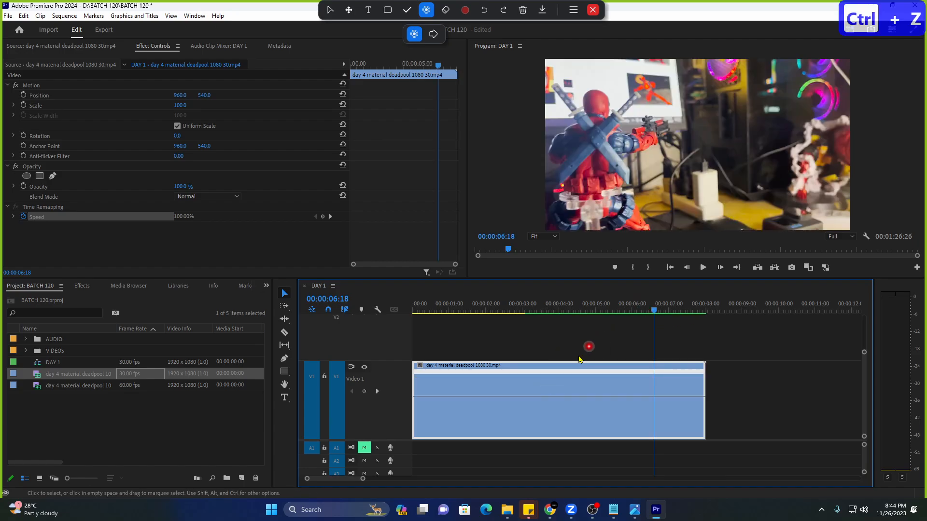
drag(545, 397, 541, 347)
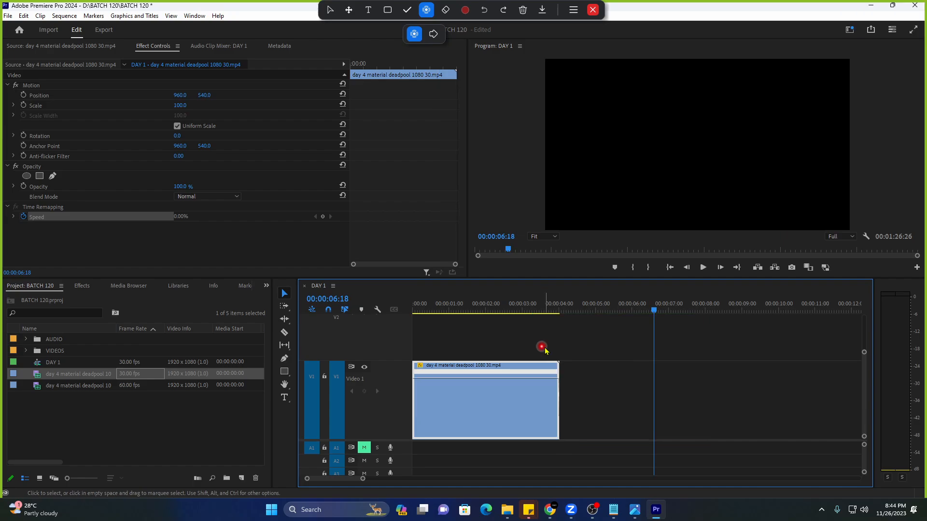
drag(540, 307, 399, 307)
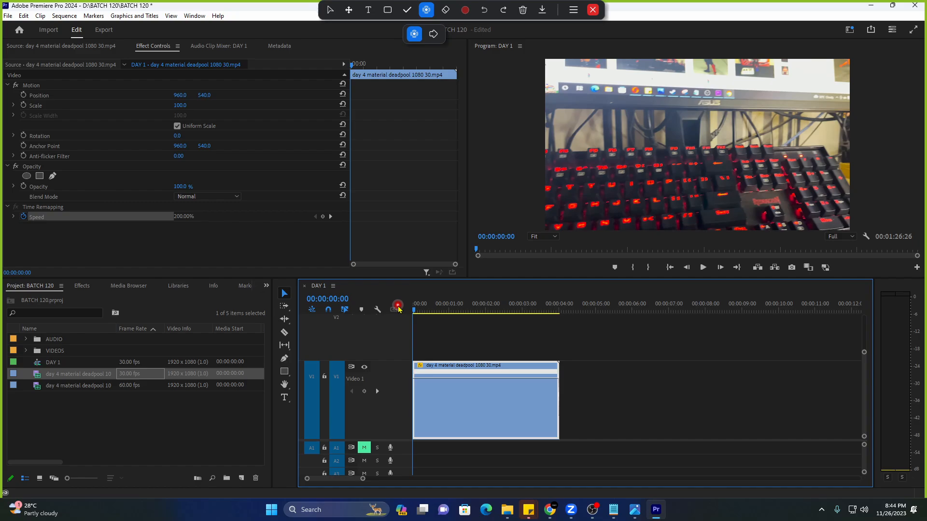
key(space)
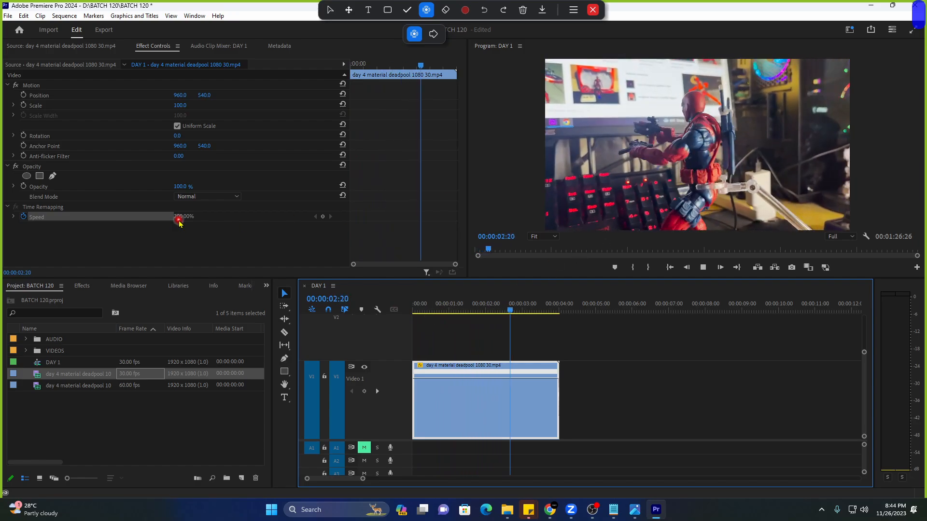
key(space)
Push the speed to 400%, preview it, then pull it down to 100% and play.
click(466, 309)
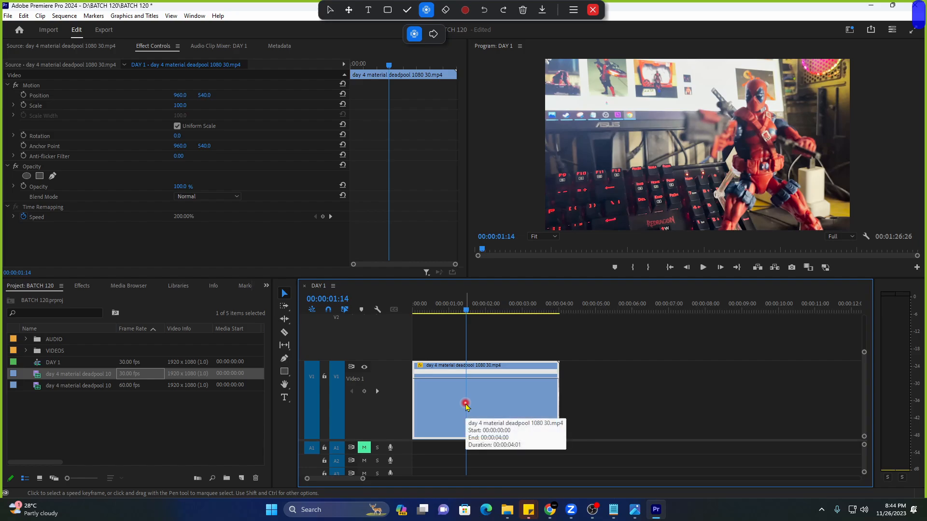
click(178, 216)
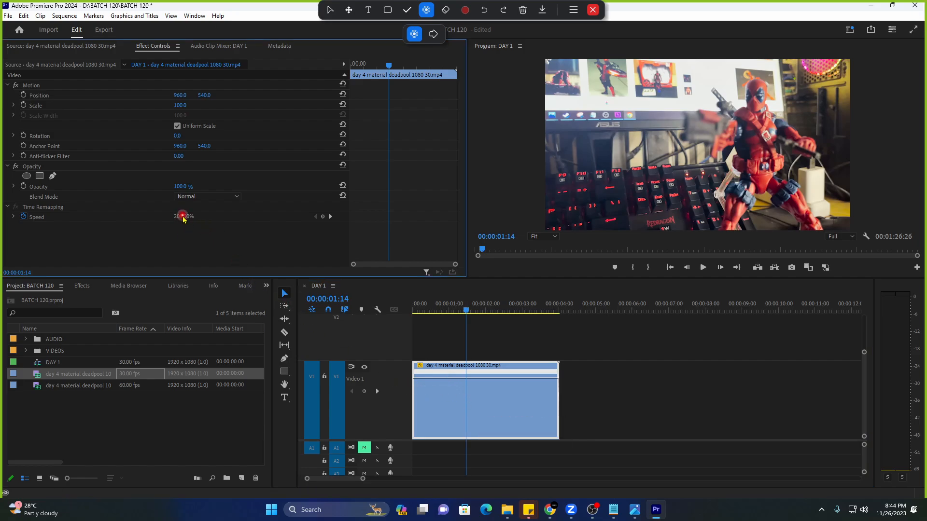
drag(497, 377, 509, 288)
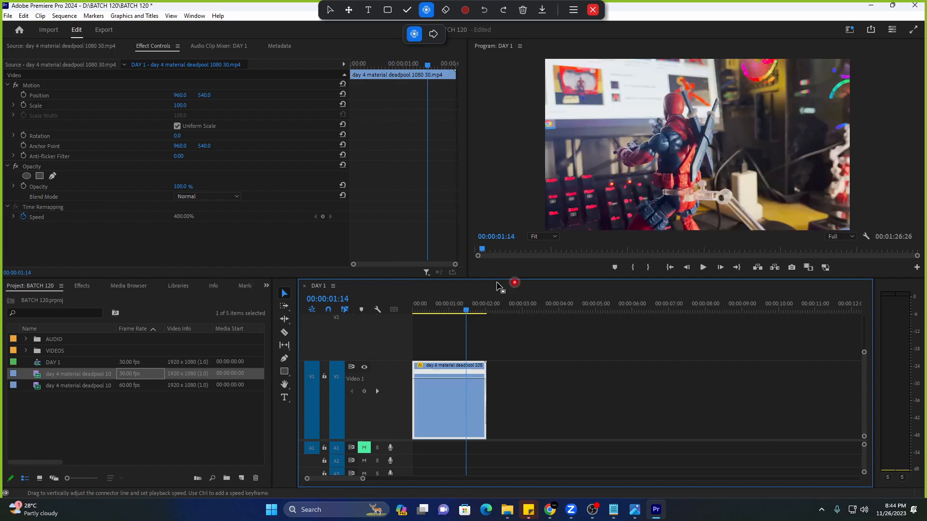
key(Home)
key(space)
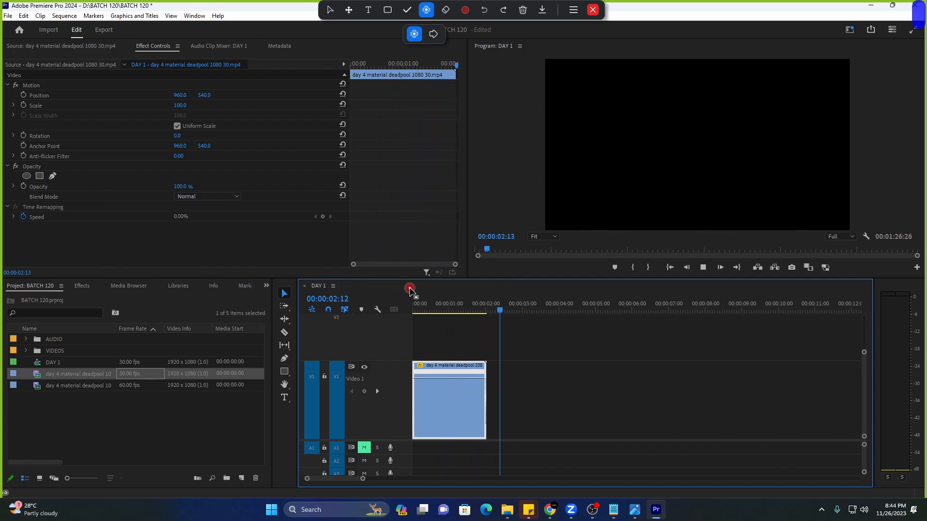
click(432, 304)
drag(453, 378, 469, 423)
key(space)
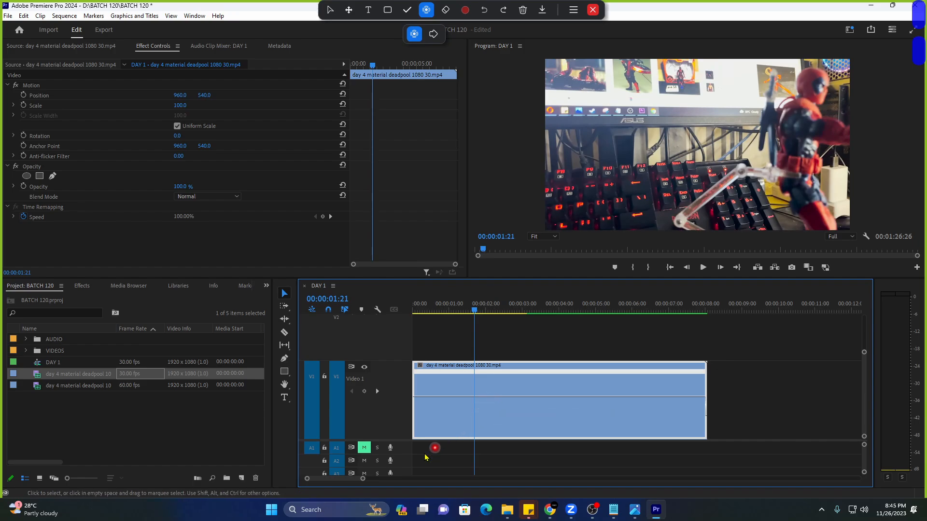
Zoom the timeline out and drag the deadpool clip's speed rubber band down to 50.00%.
drag(359, 481, 326, 482)
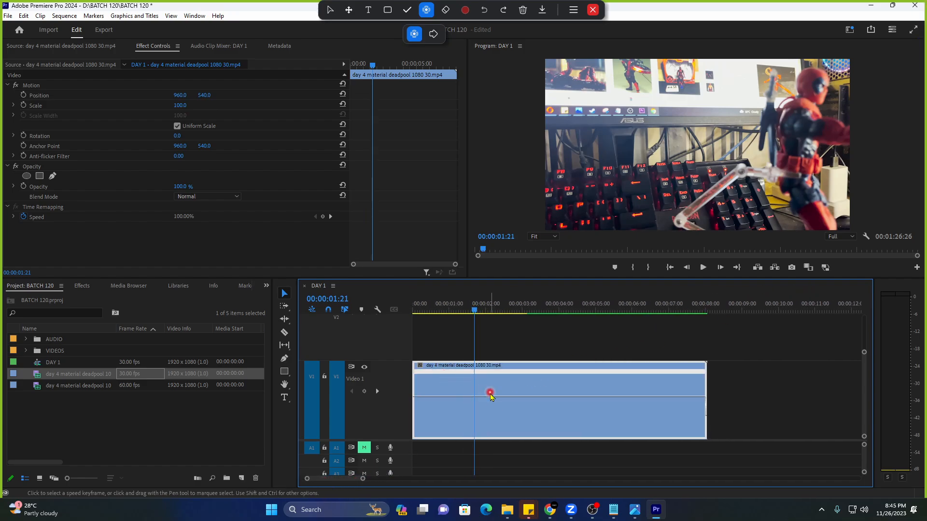
drag(363, 479, 376, 479)
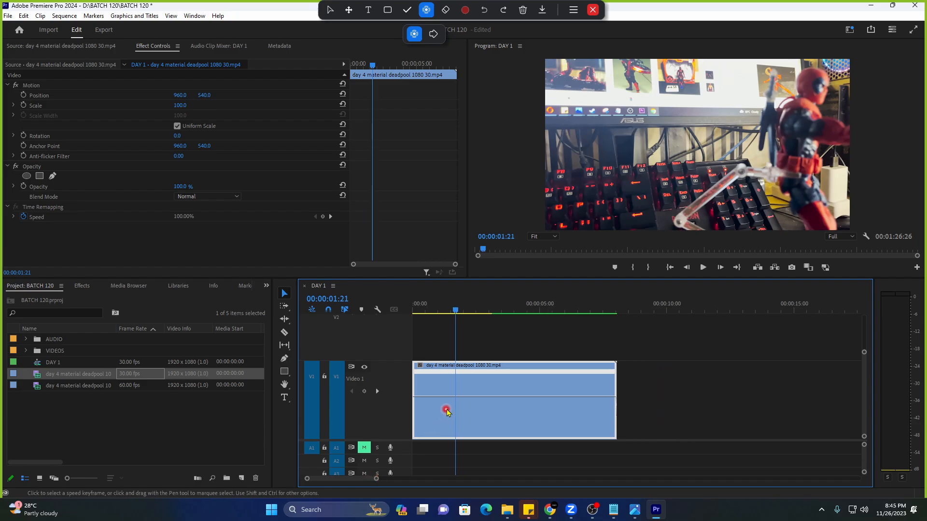
drag(465, 397, 467, 420)
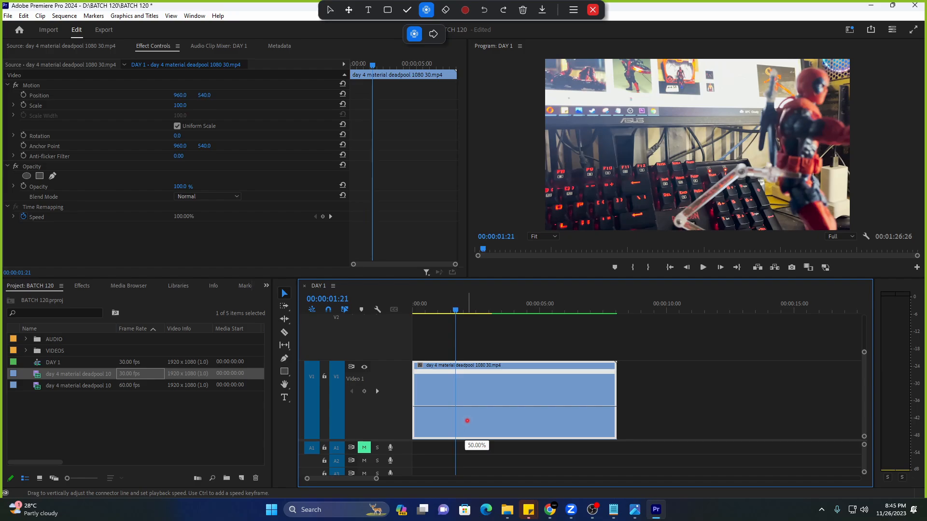
drag(468, 421, 468, 422)
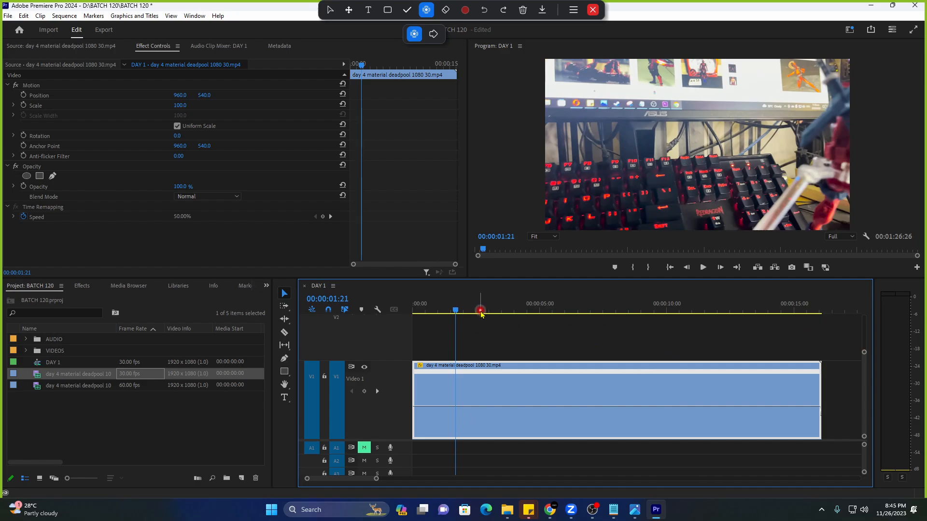
click(413, 304)
key(space)
key(space)
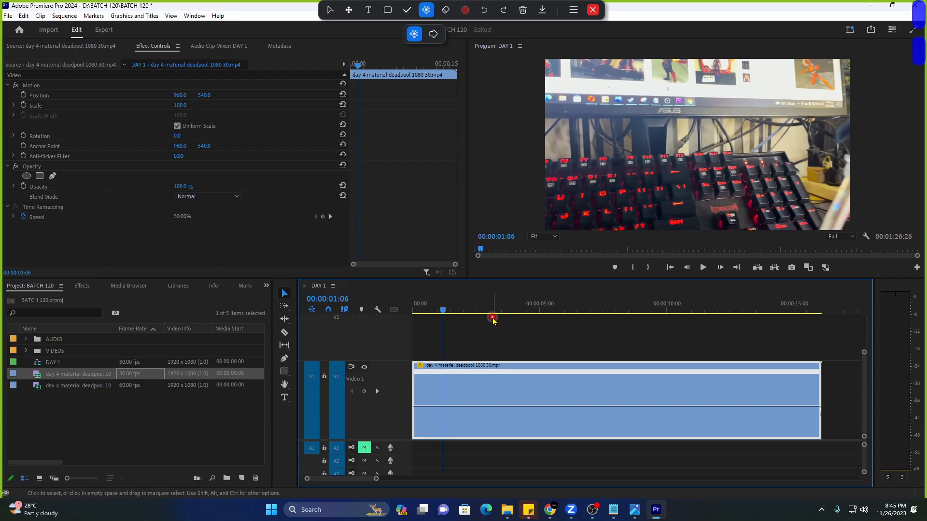
click(155, 219)
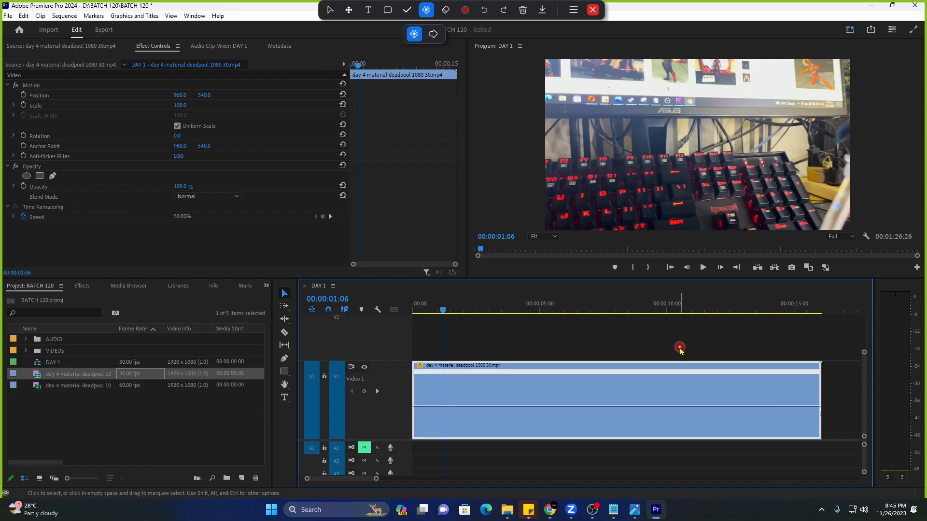
key(space)
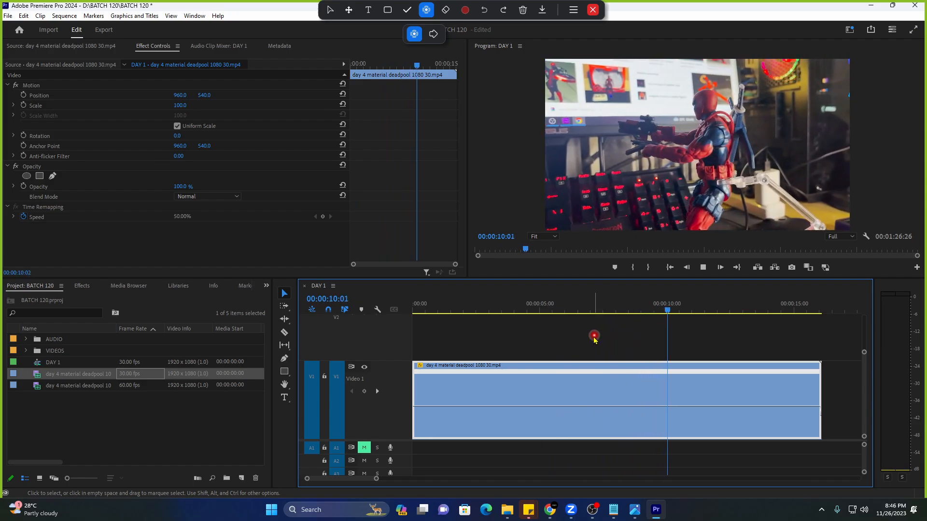
key(space)
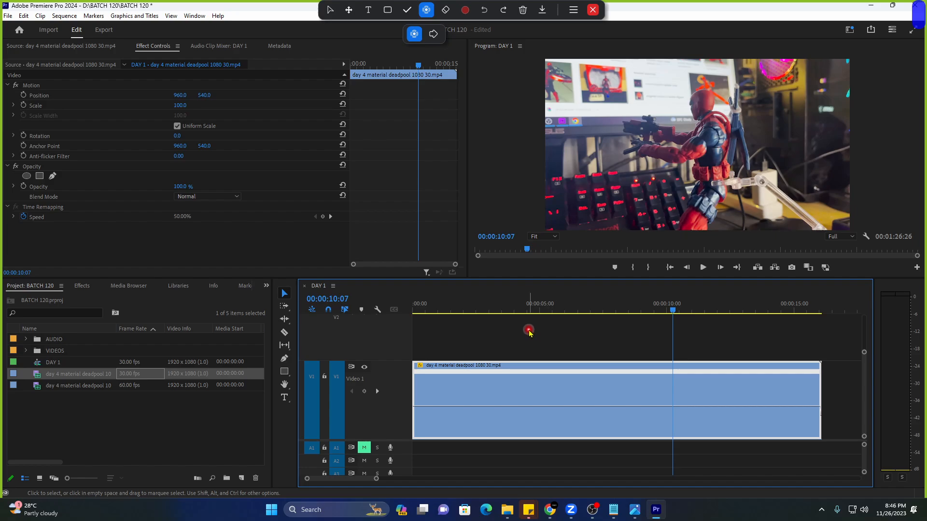
click(531, 306)
key(space)
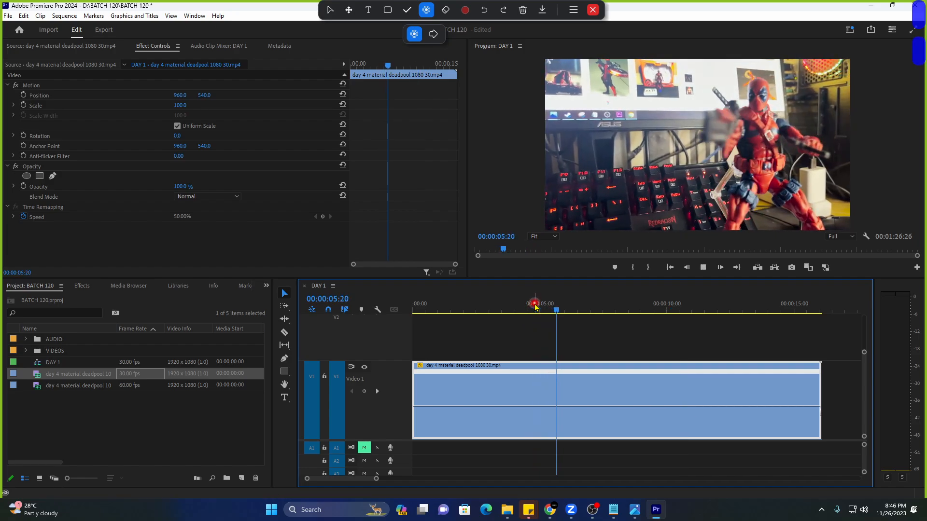
key(space)
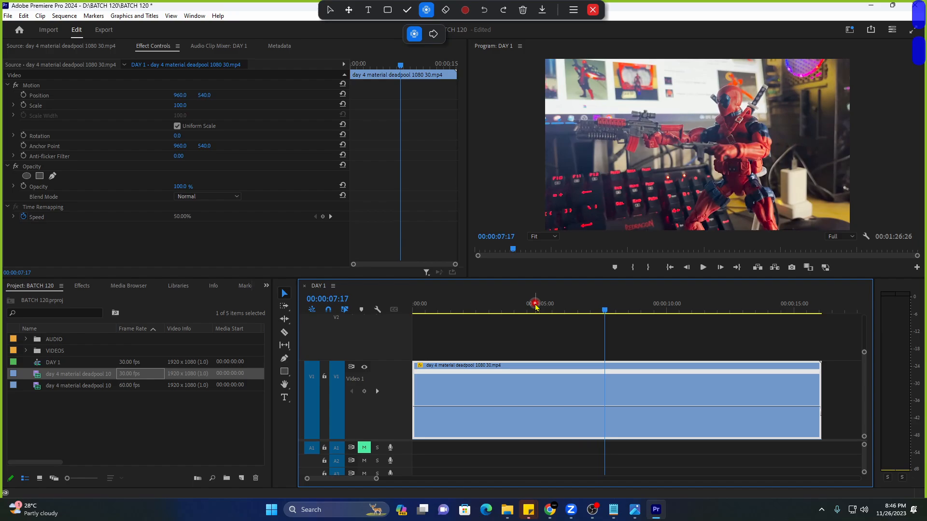
key(space)
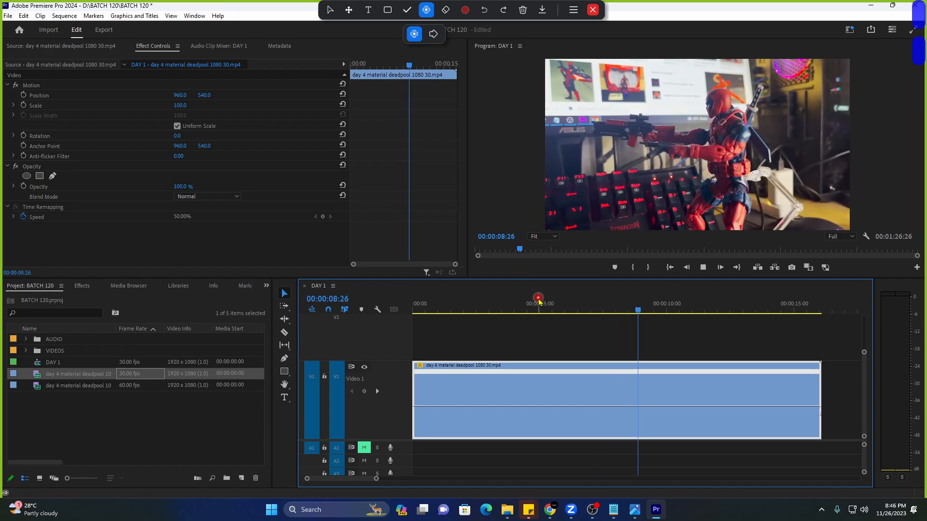
key(space)
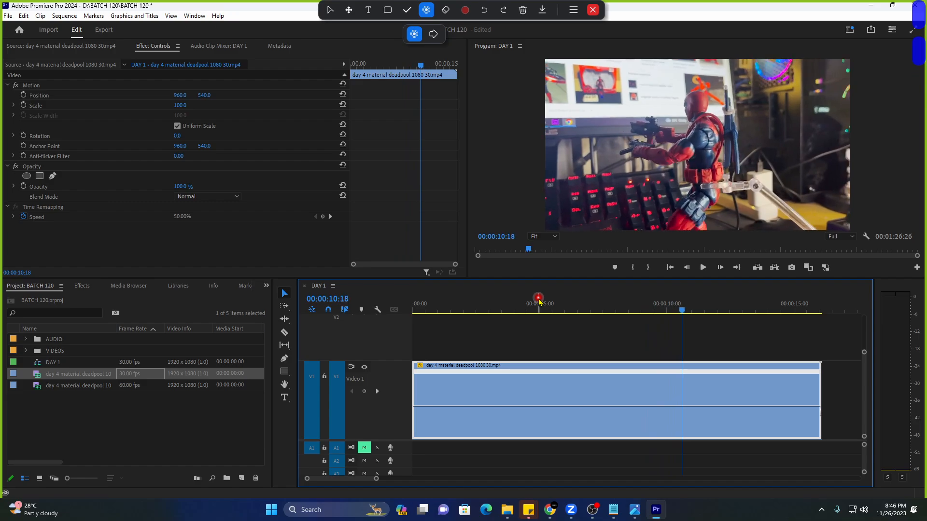
click(582, 311)
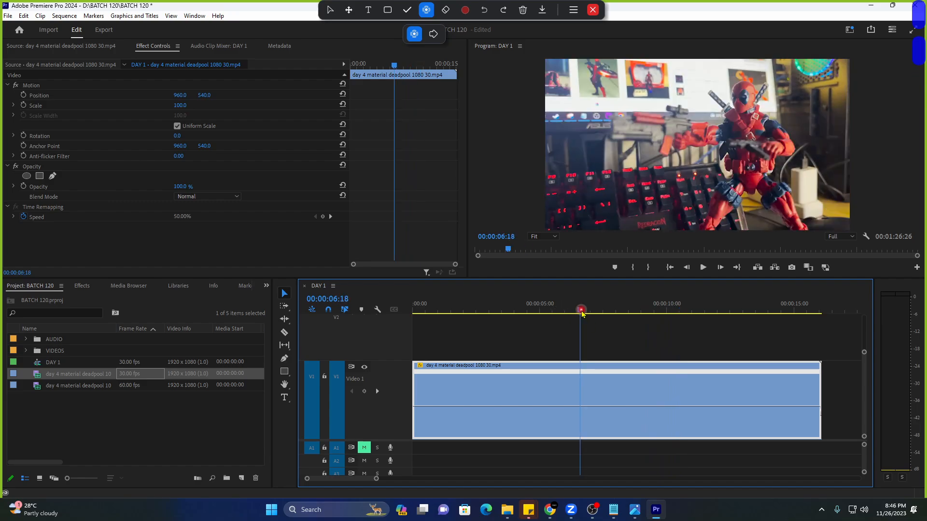
key(space)
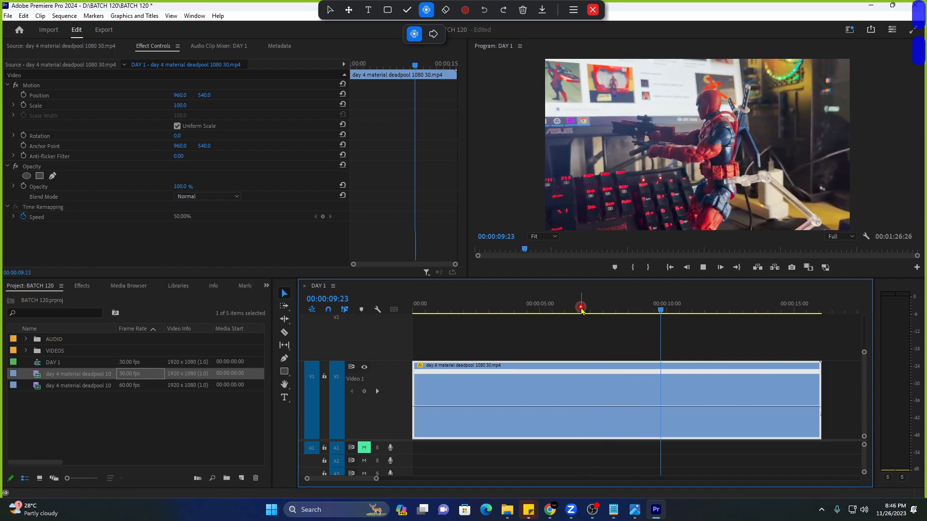
click(595, 312)
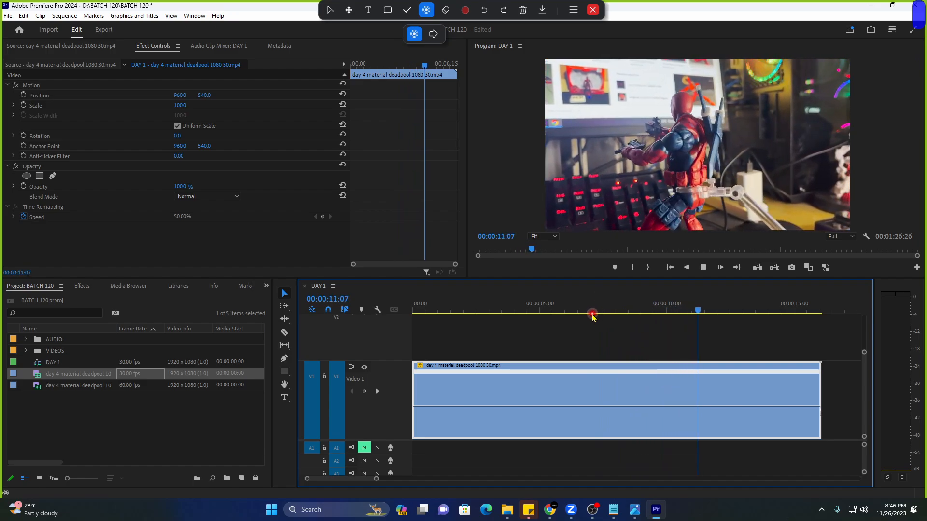
click(590, 313)
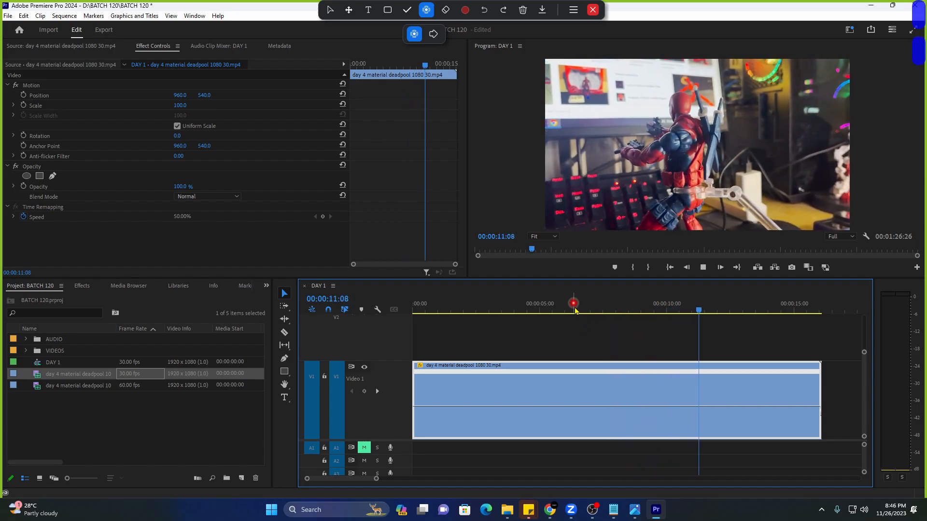
key(space)
key(Home)
key(space)
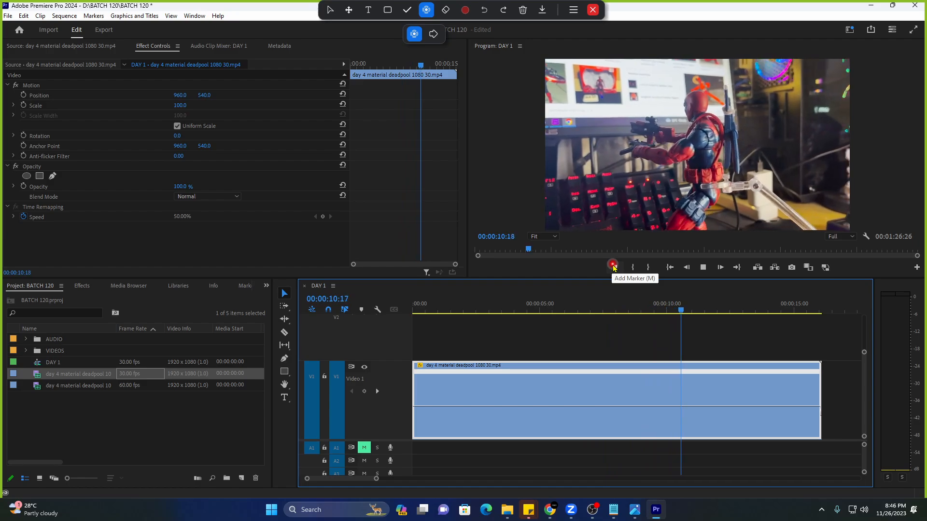
click(594, 312)
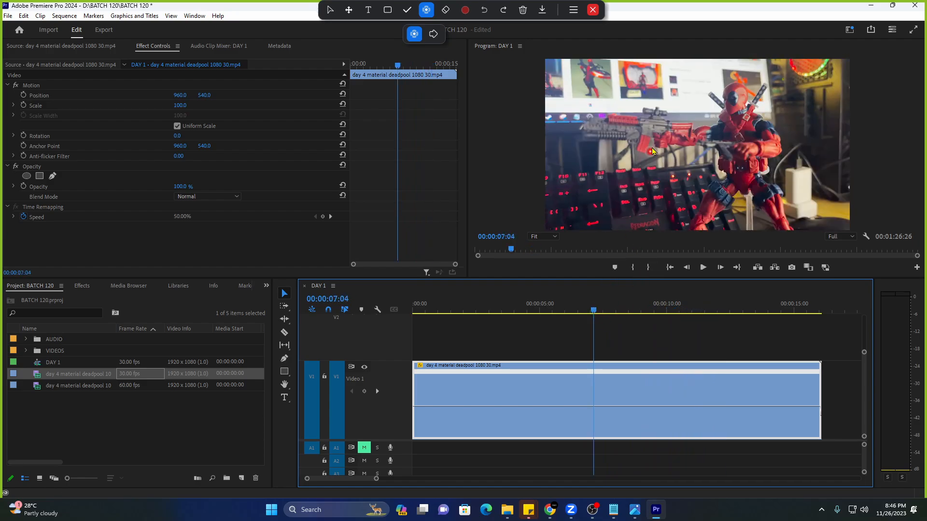
key(space)
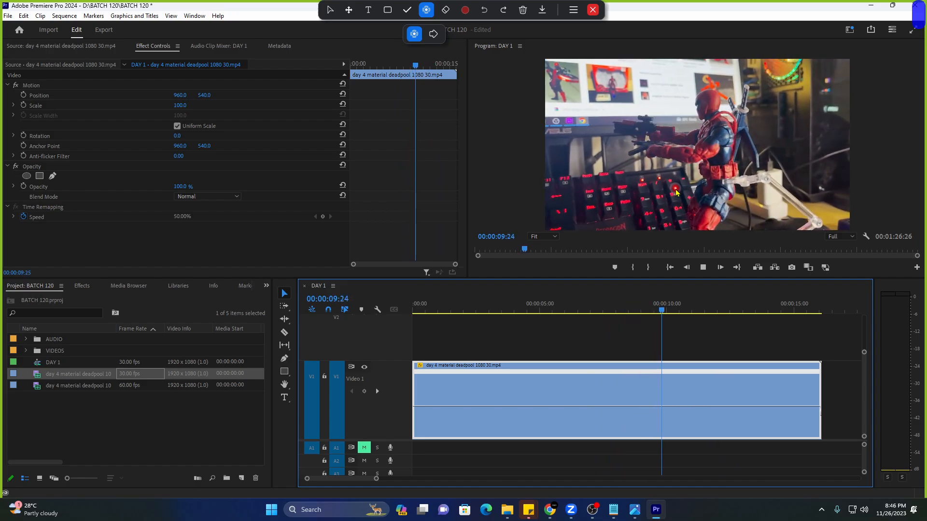
click(545, 309)
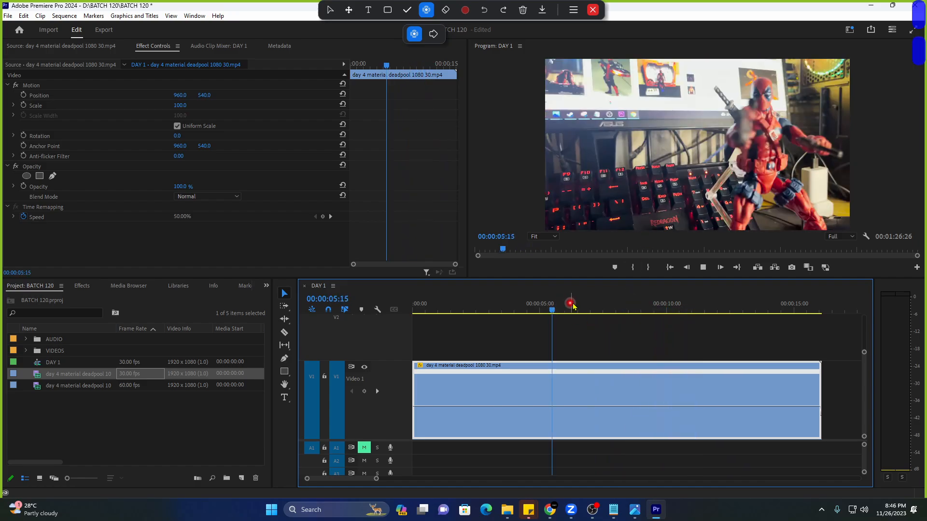
drag(566, 312, 516, 313)
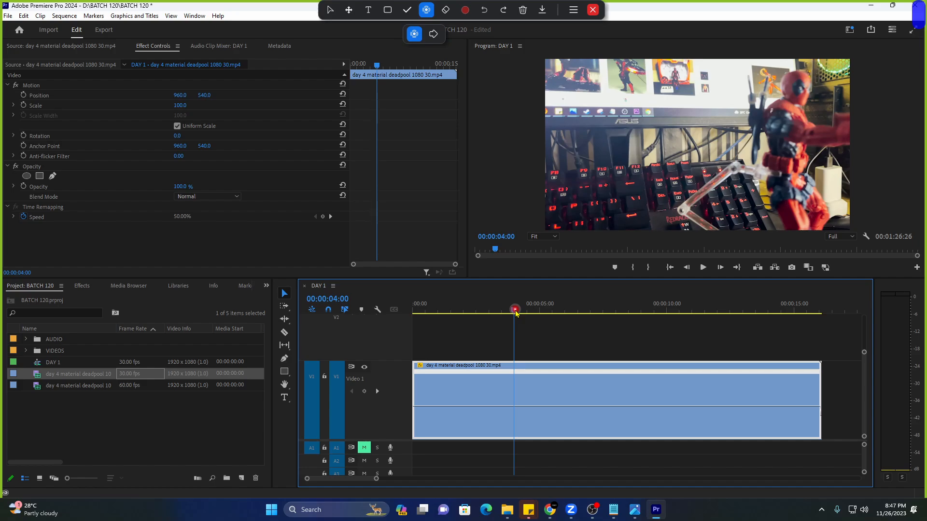
key(space)
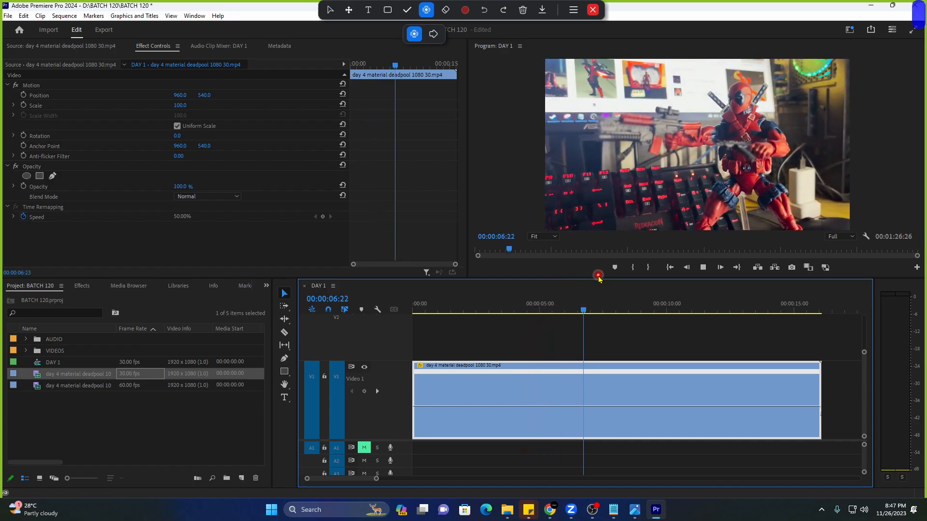
key(space)
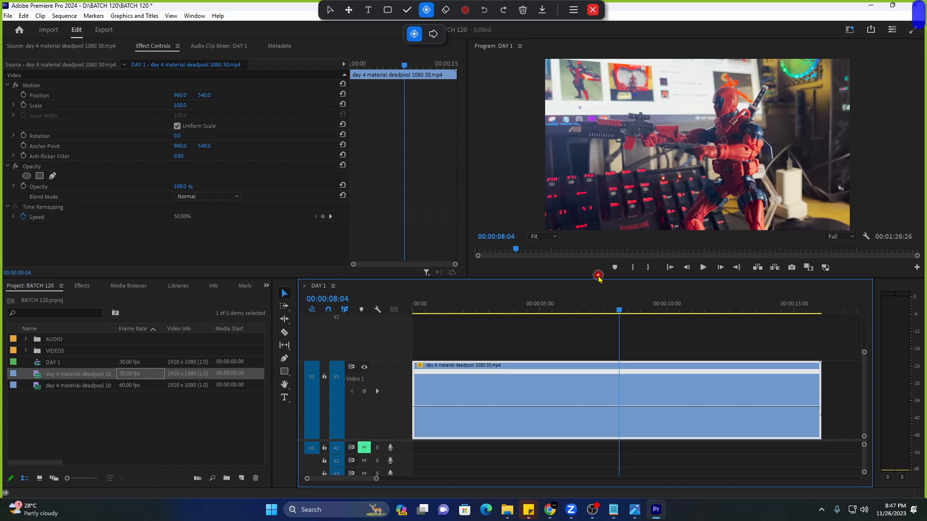
key(space)
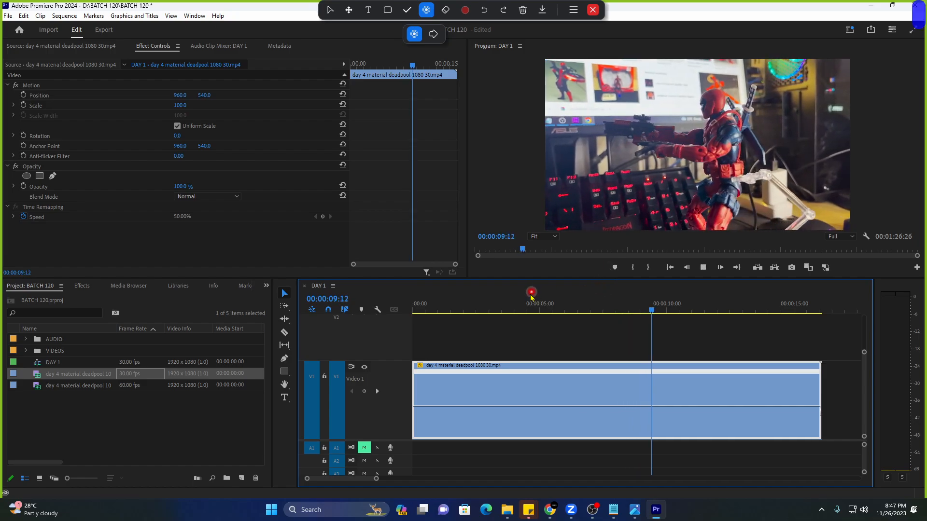
click(510, 310)
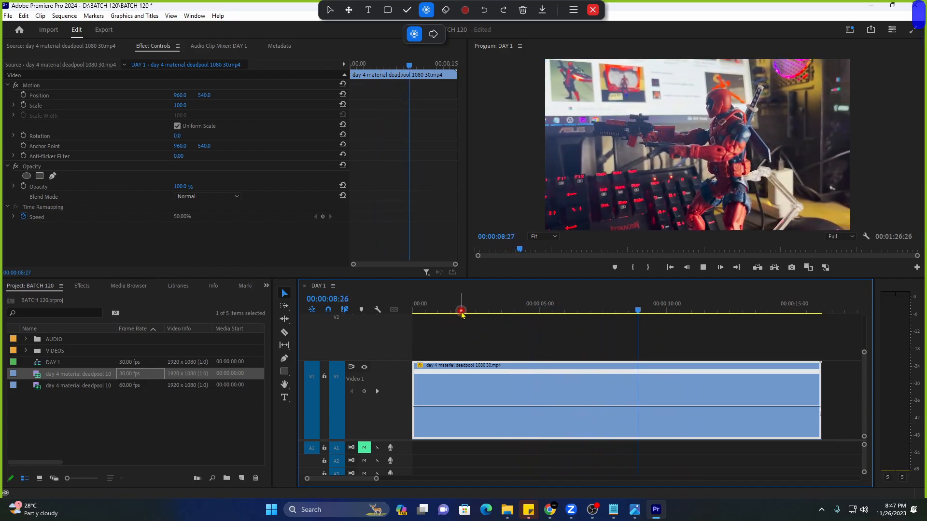
click(553, 310)
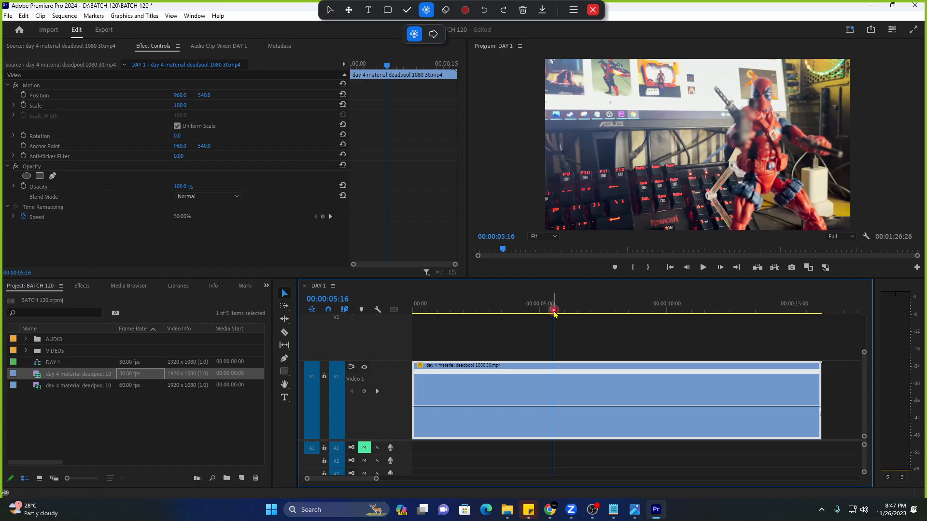
key(space)
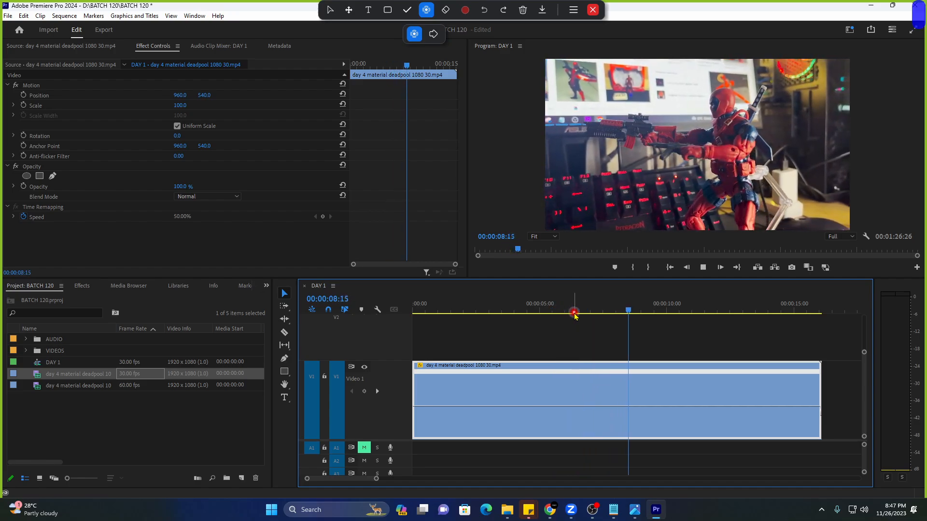
click(548, 310)
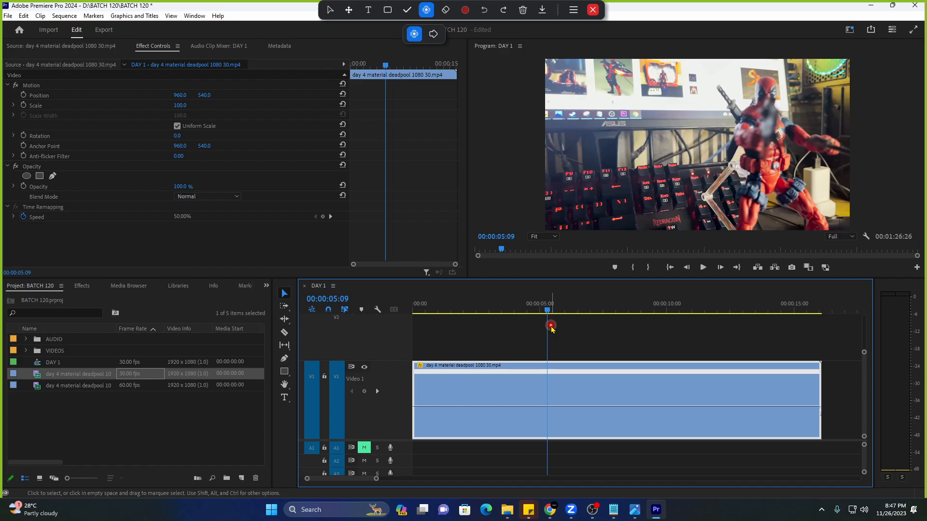
key(space)
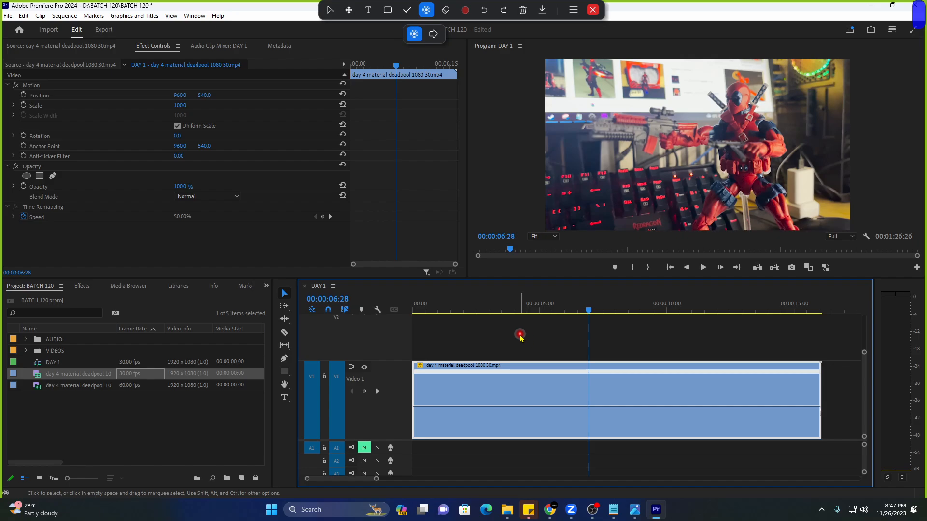
key(space)
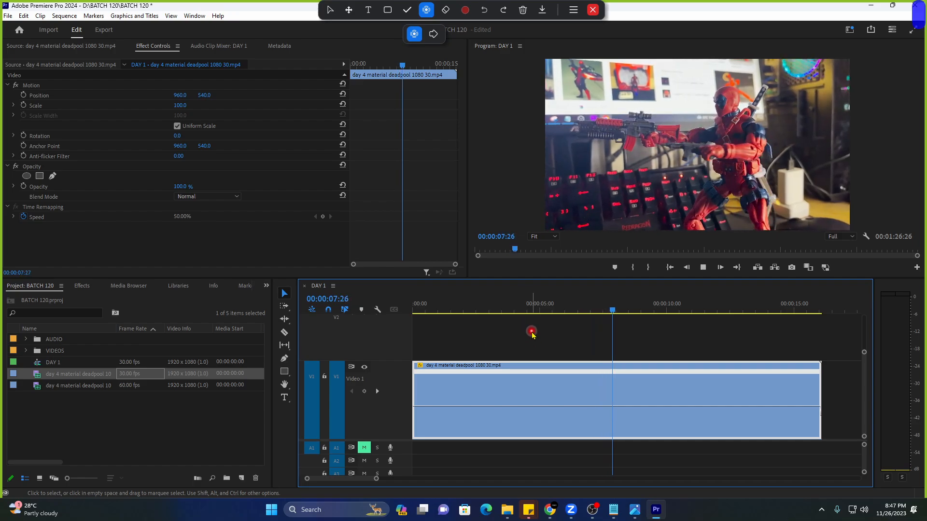
key(space)
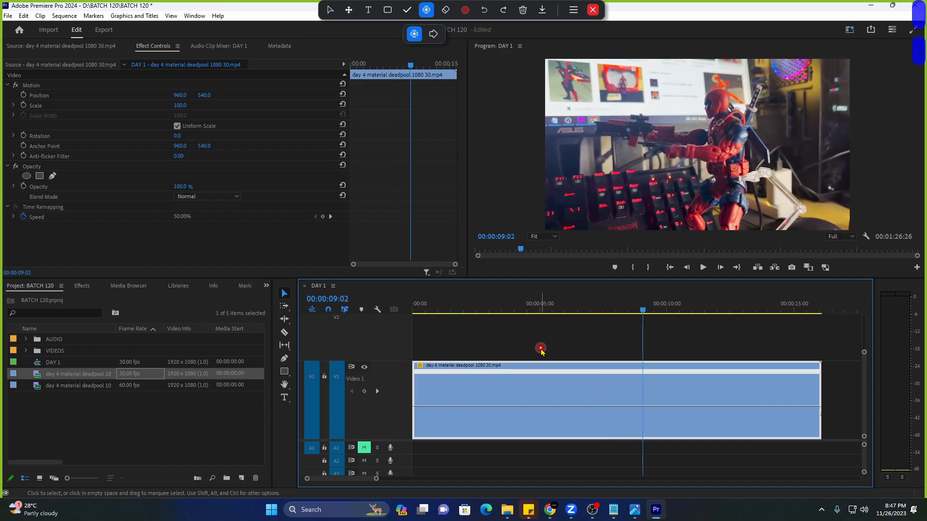
Clear the old gaussian blur note in Notepad and minimize it.
click(612, 516)
click(476, 462)
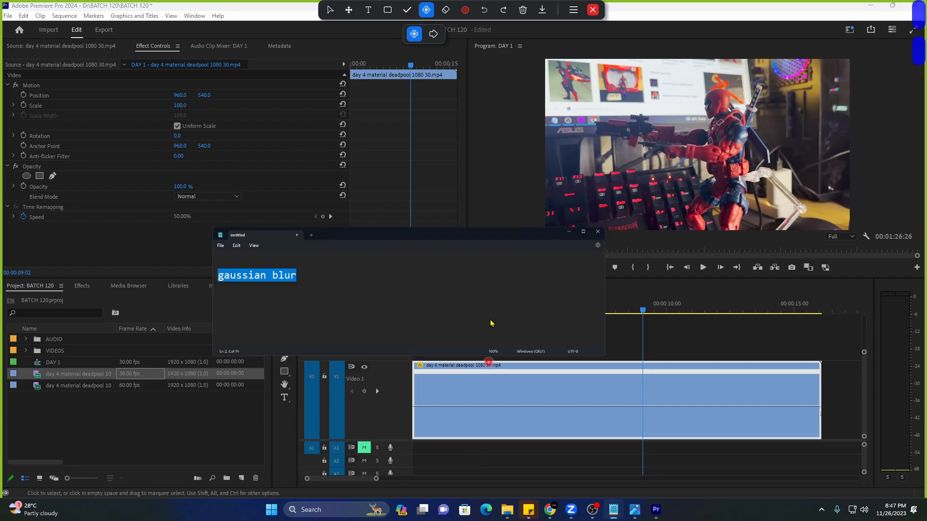
key(ctrl+a)
key(Return)
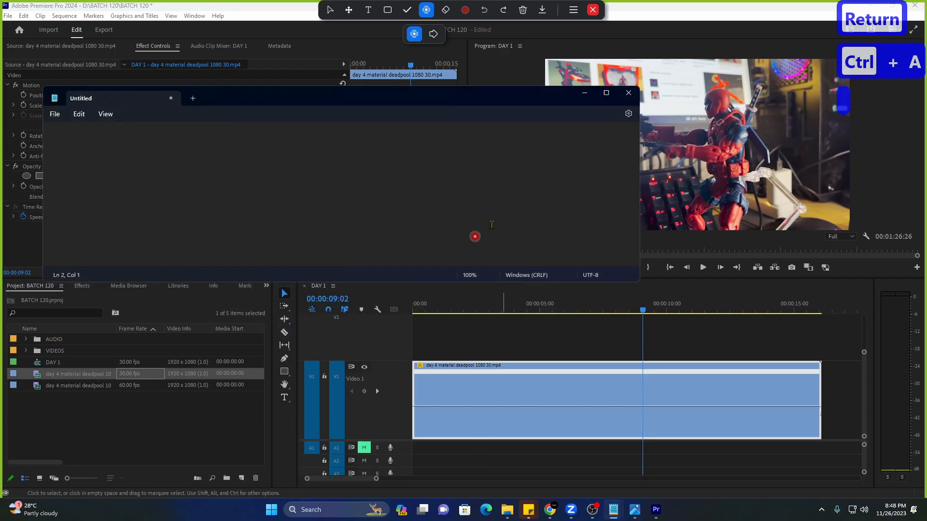
click(584, 93)
Raise the clip's speed rubber band back to 100% and play it from the start.
click(476, 308)
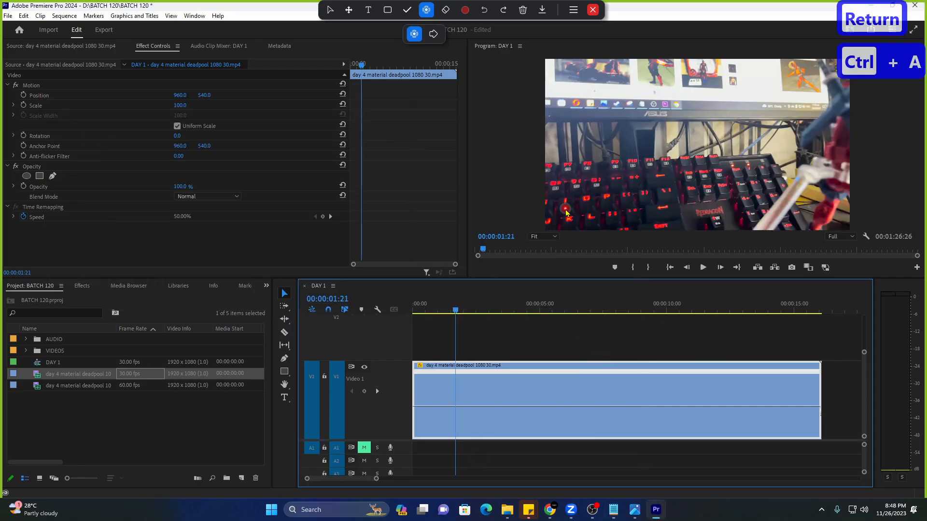
drag(555, 408, 571, 382)
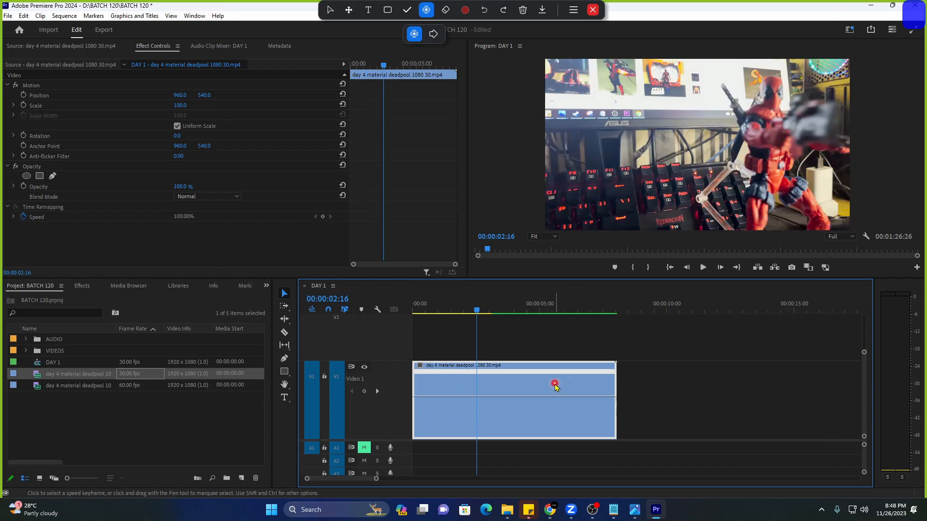
key(Home)
key(space)
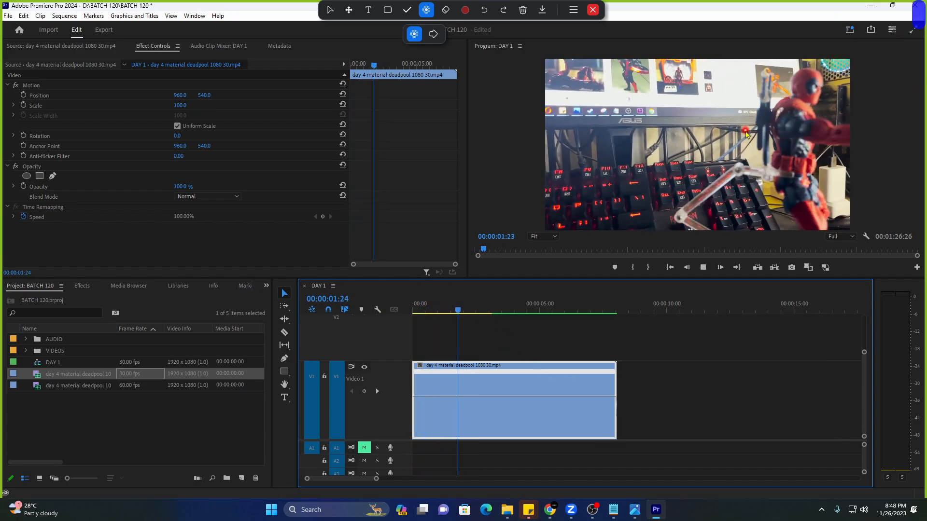
key(space)
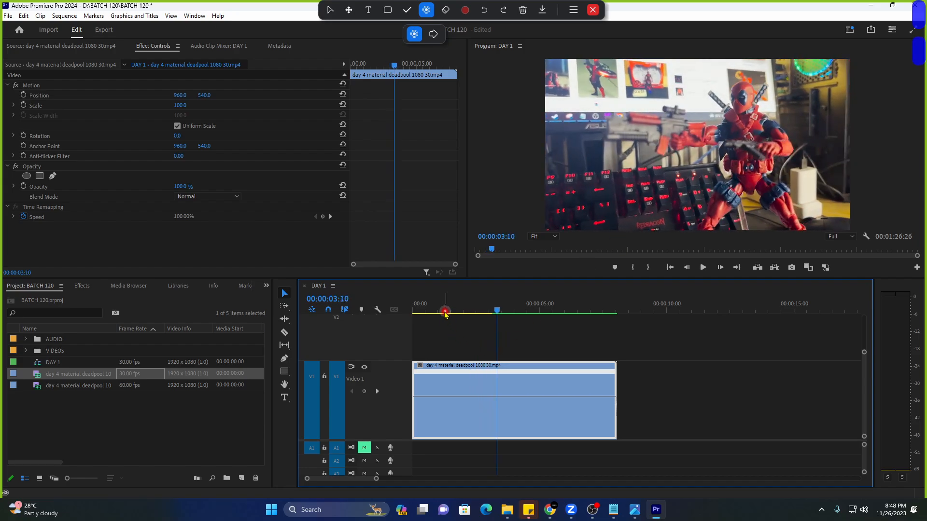
click(444, 309)
key(space)
key(space)
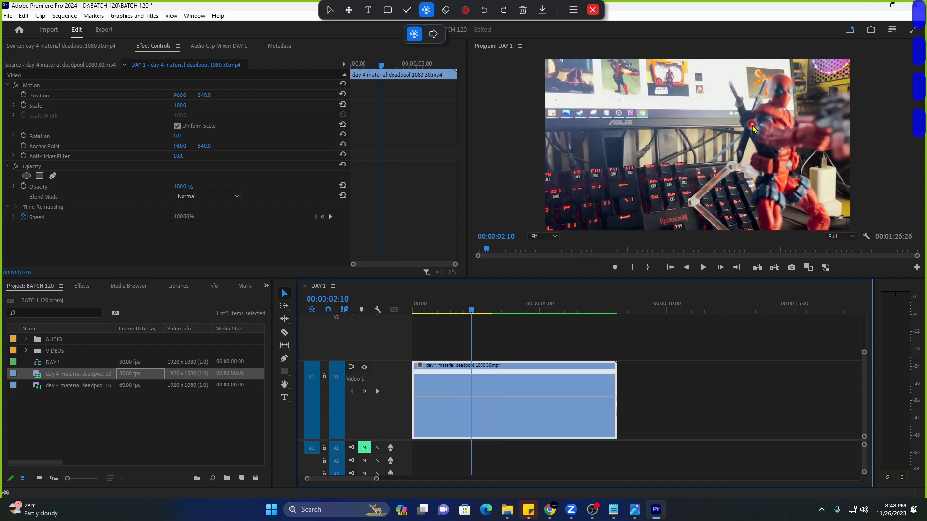
key(alt+Tab)
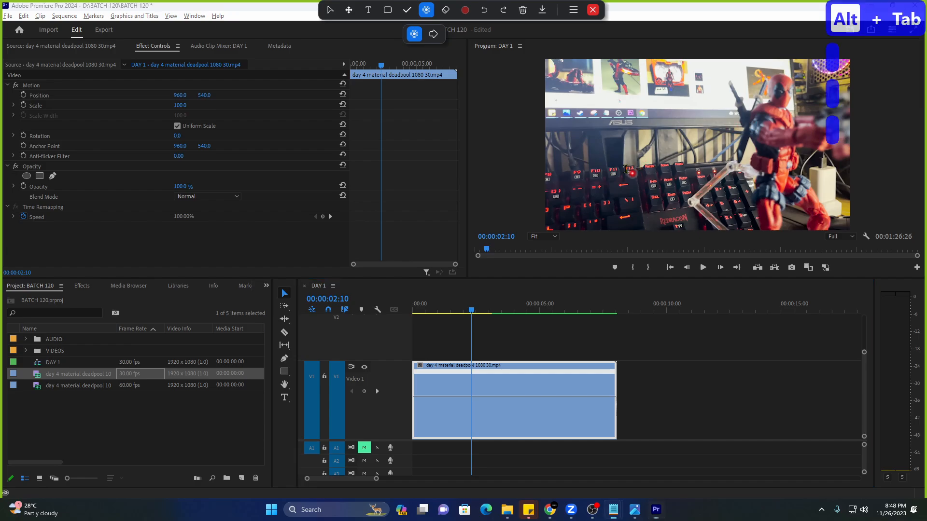
Drop the clip's speed to 50%, note '30 fps - 50% =' in Notepad, and play.
click(489, 400)
drag(490, 401, 496, 421)
key(alt+Tab)
text(30 )
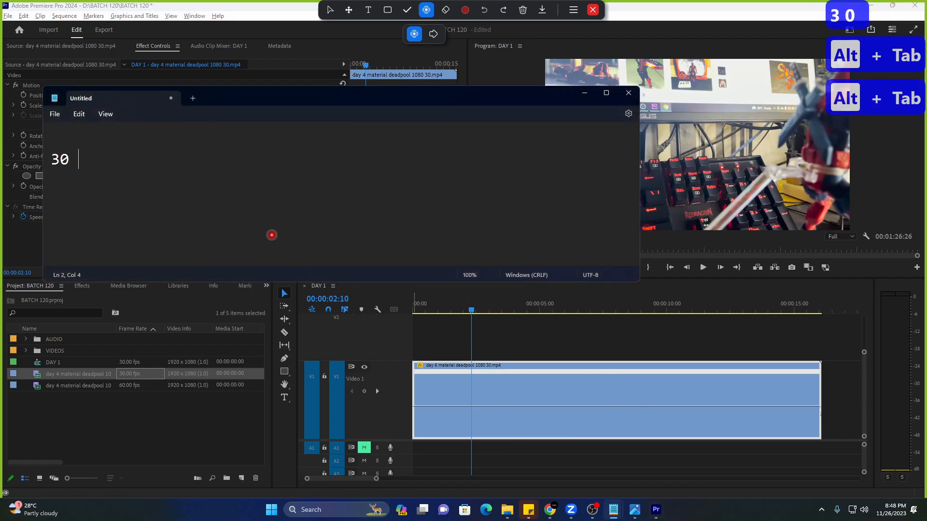
text(fps - 50)
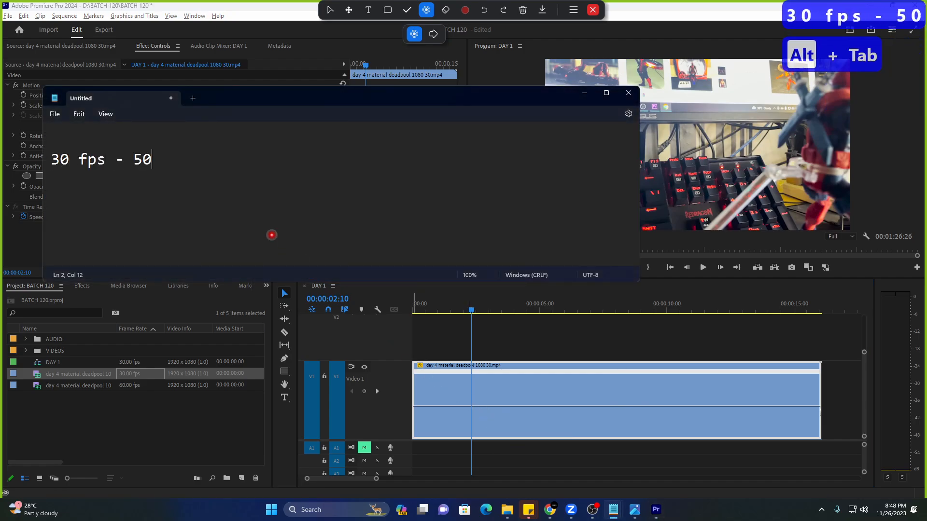
text(% -=)
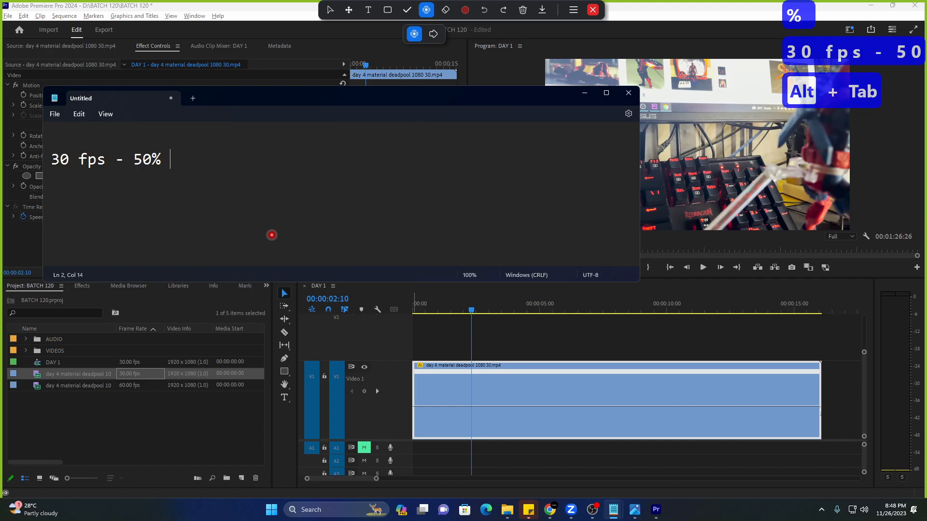
key(BackSpace)
key(BackSpace)
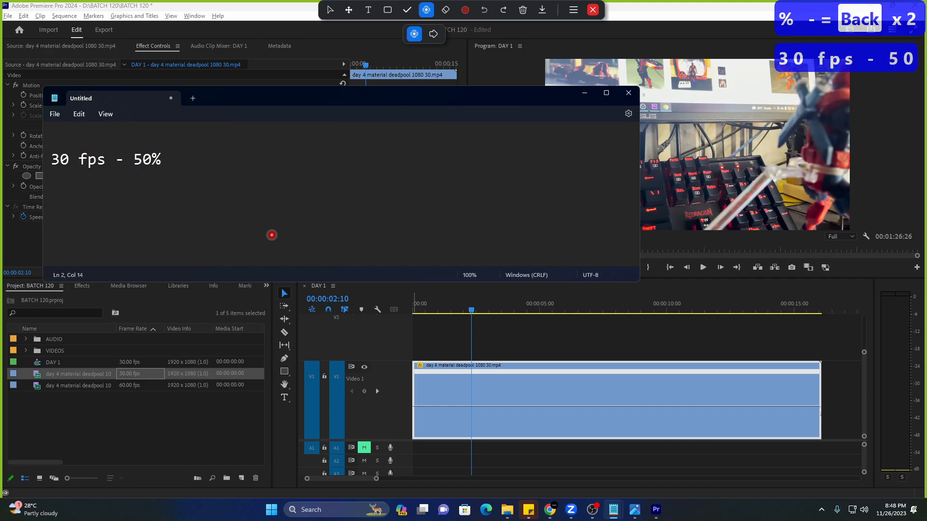
text(=)
click(504, 382)
key(space)
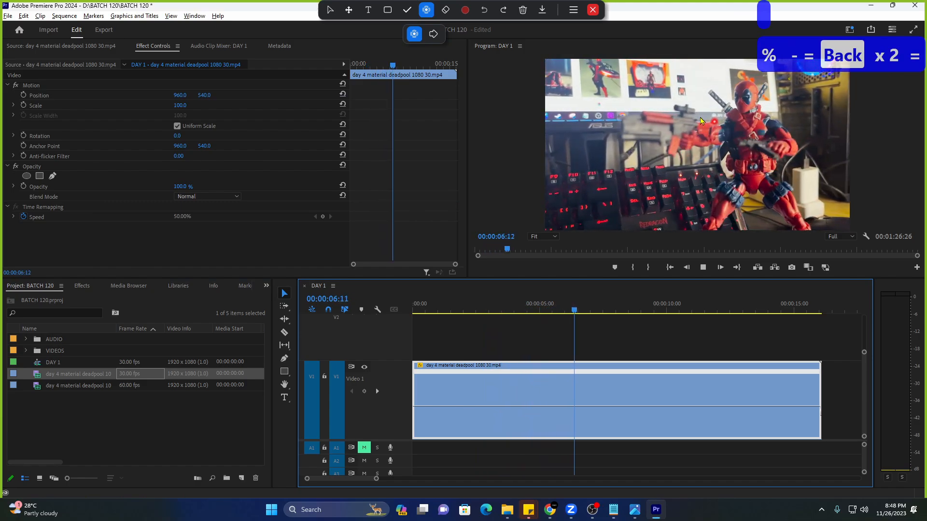
key(space)
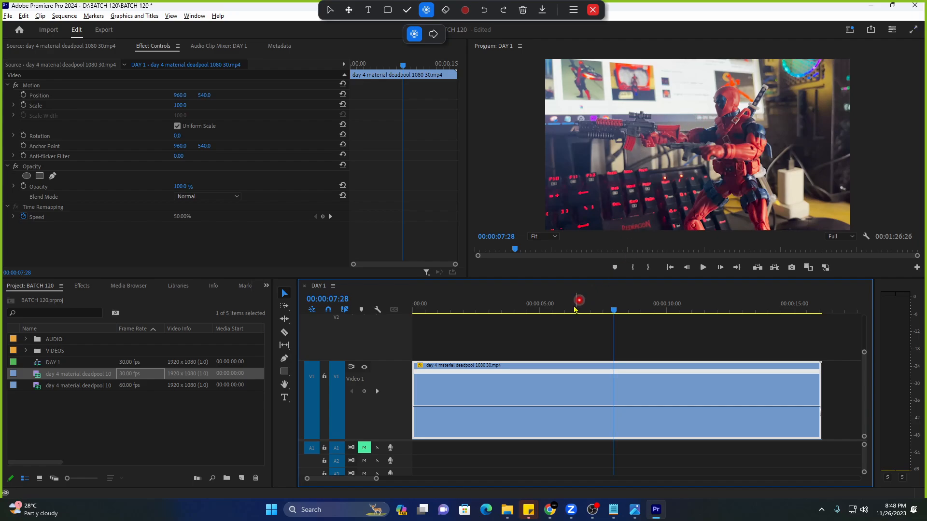
click(526, 305)
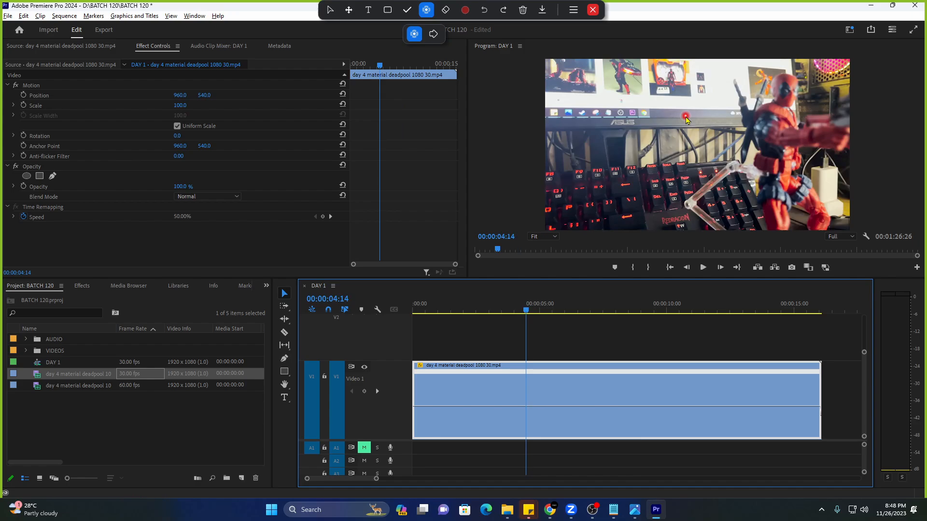
key(space)
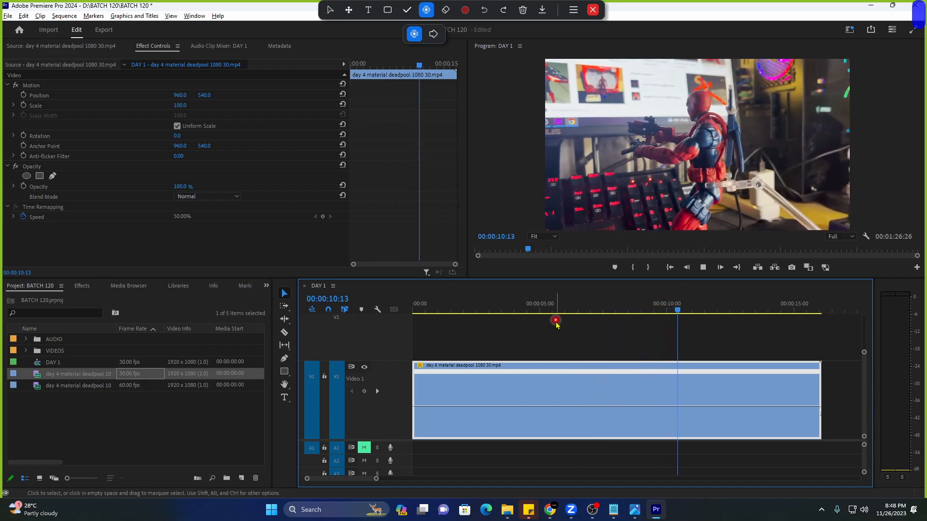
click(523, 311)
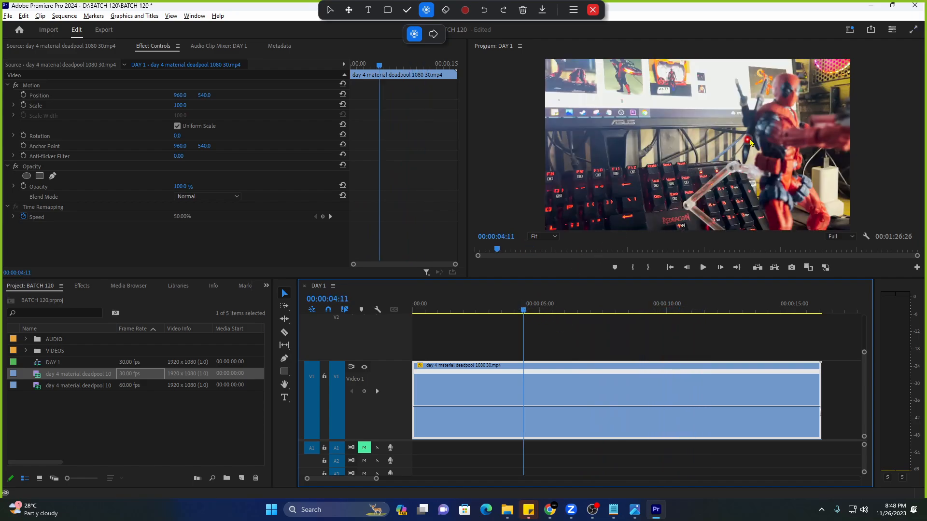
key(space)
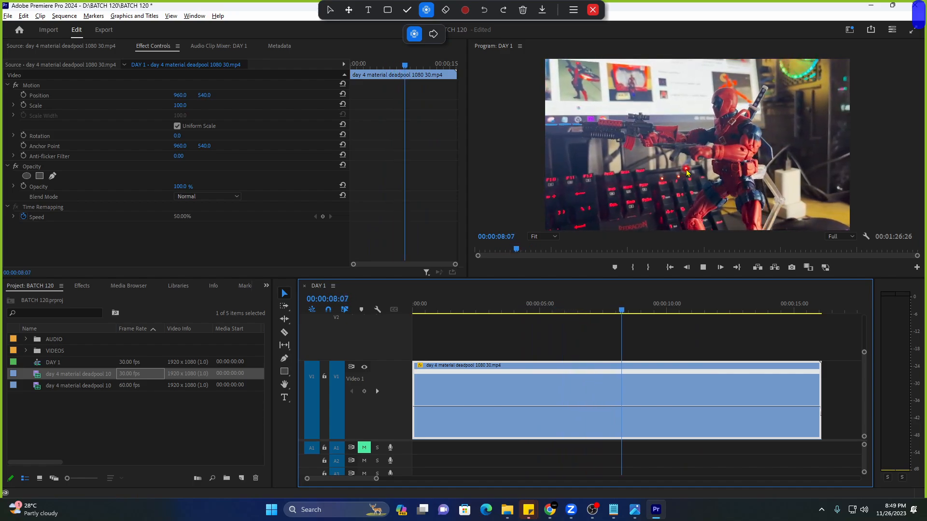
key(space)
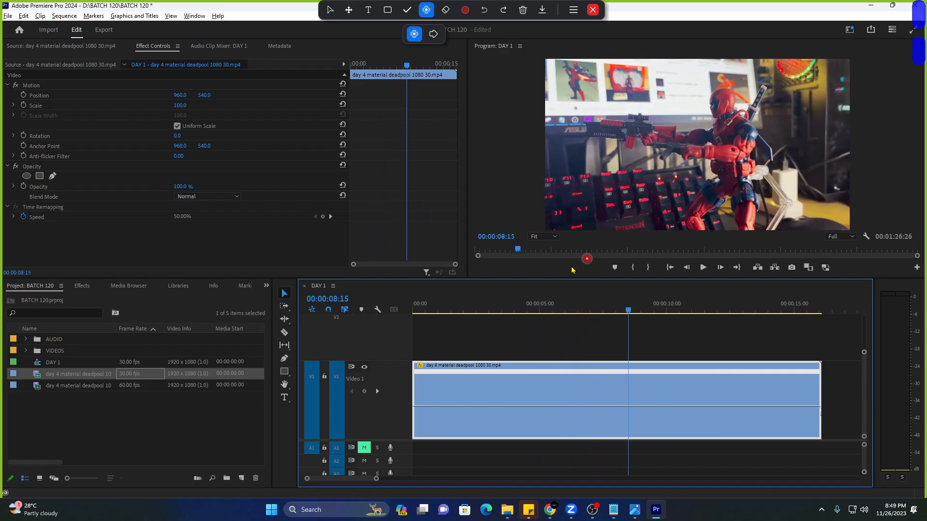
click(169, 407)
click(150, 375)
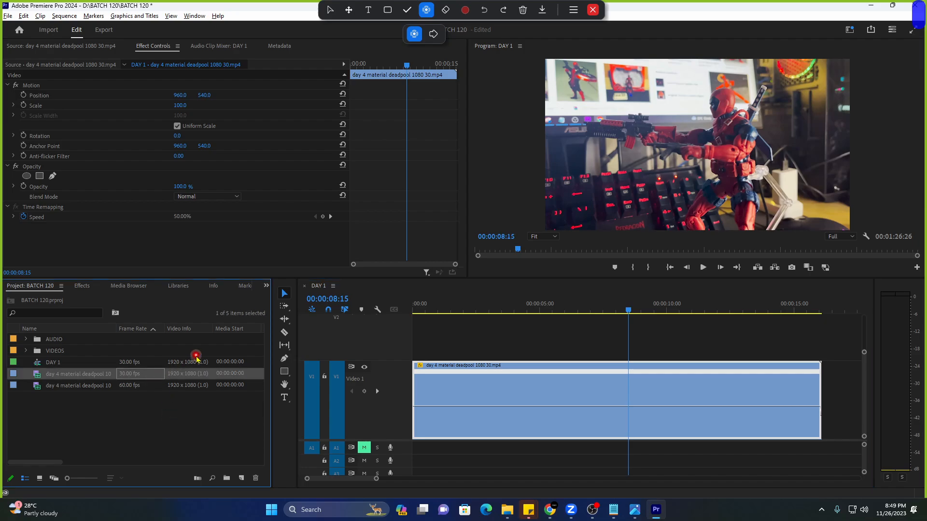
Add a '0-8 seconds' line below the first note.
key(alt+Tab)
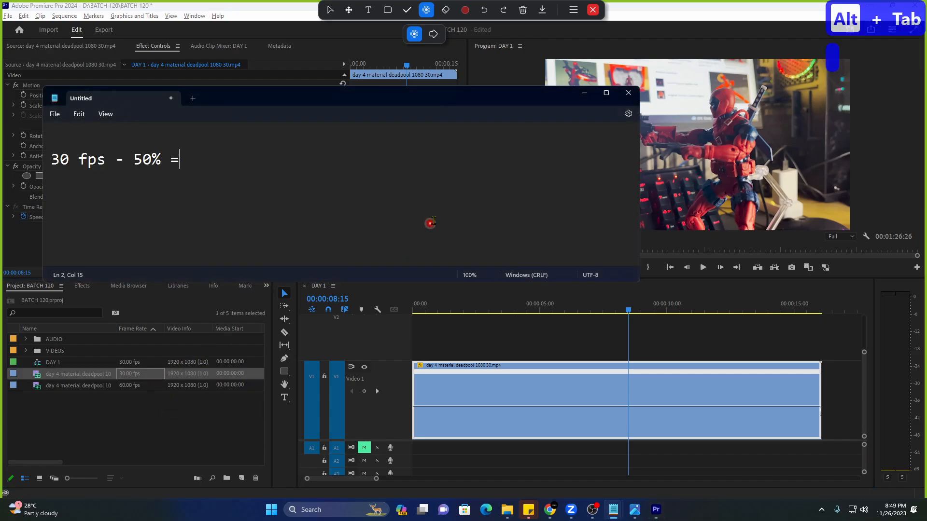
key(Return)
key(Return)
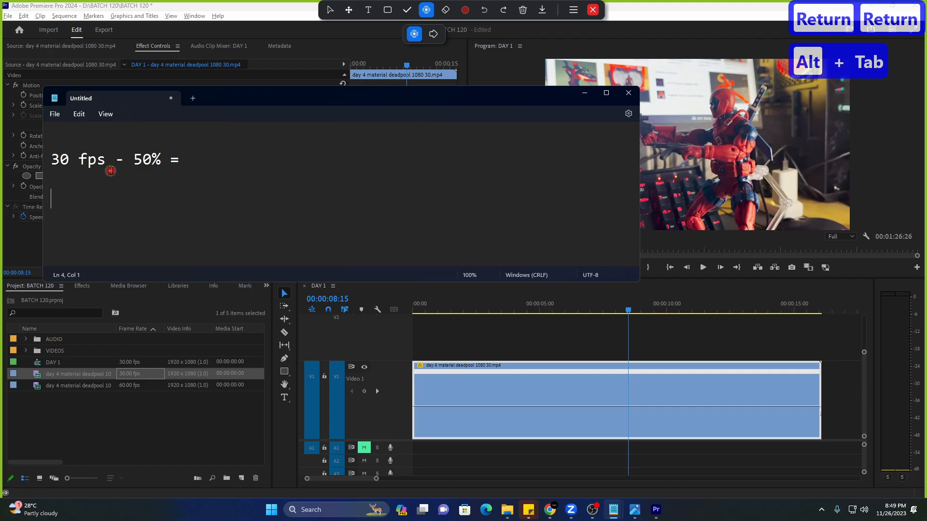
drag(109, 166, 43, 164)
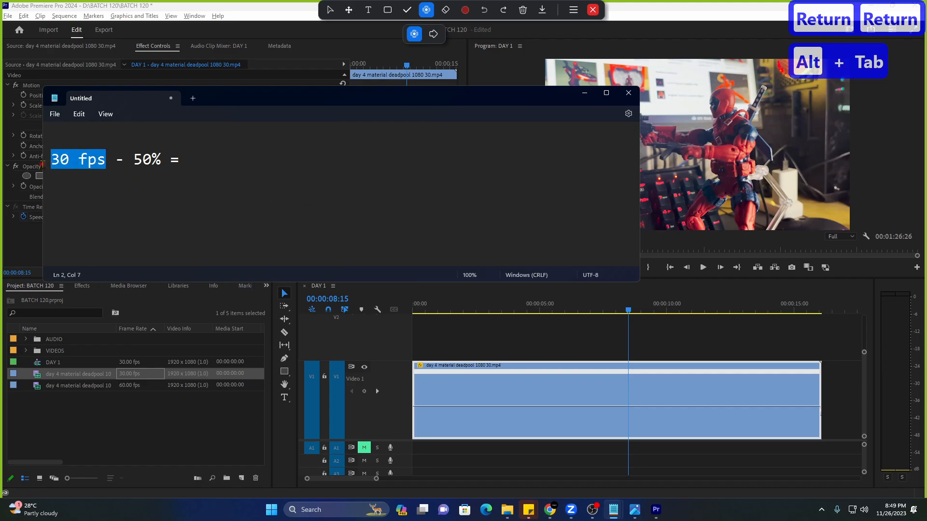
click(113, 220)
key(Return)
text(0-8 seconds)
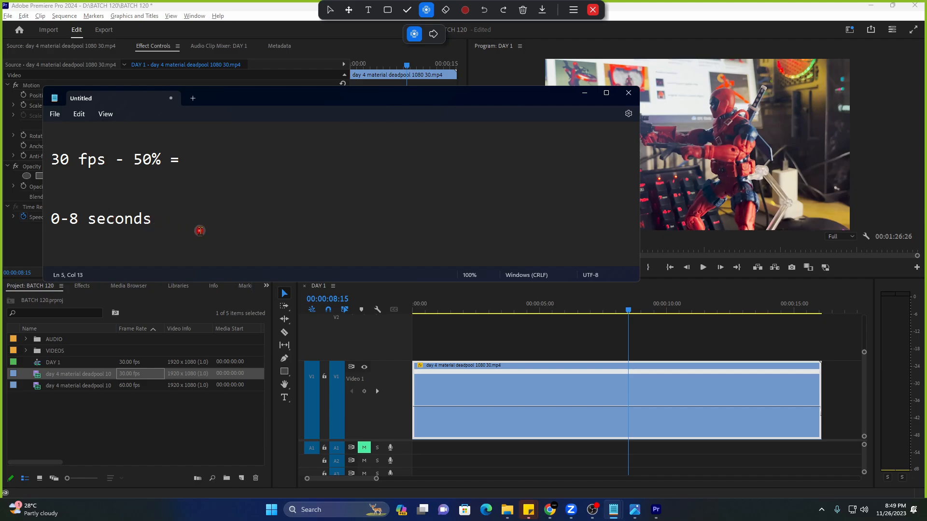
Add an '8-16 seconds???' line under the '0-8 seconds' line.
drag(186, 221, 16, 228)
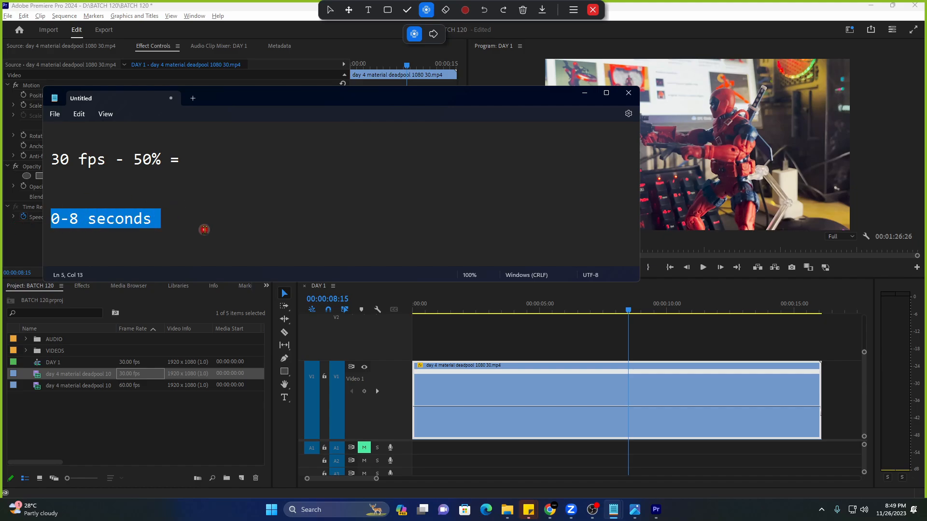
click(106, 161)
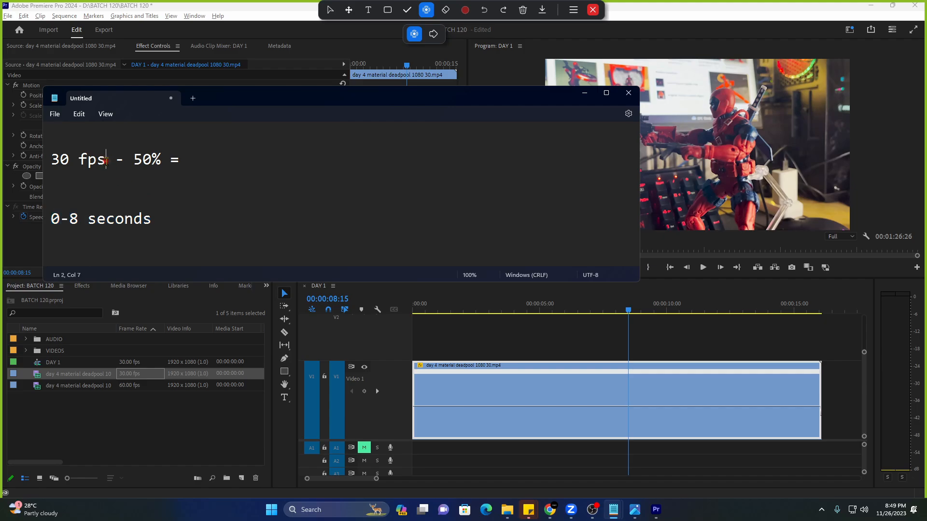
drag(105, 161, 53, 162)
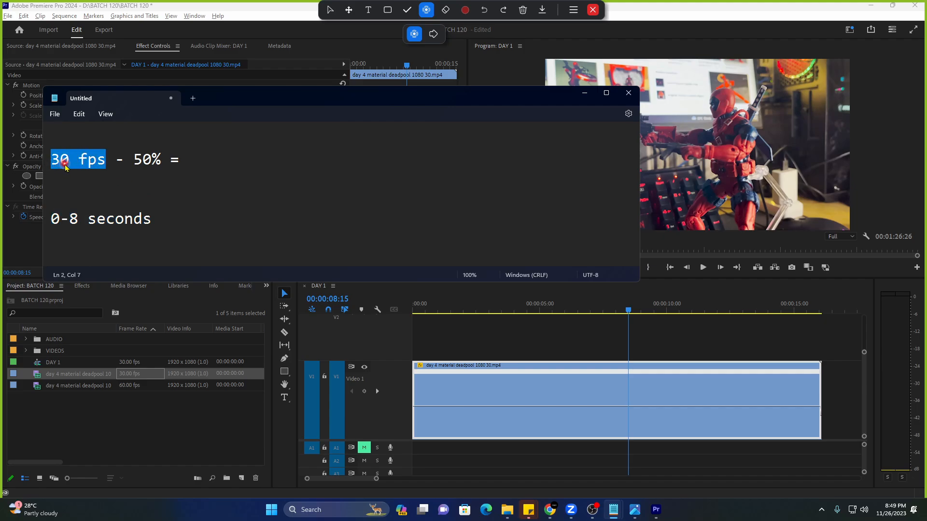
click(185, 221)
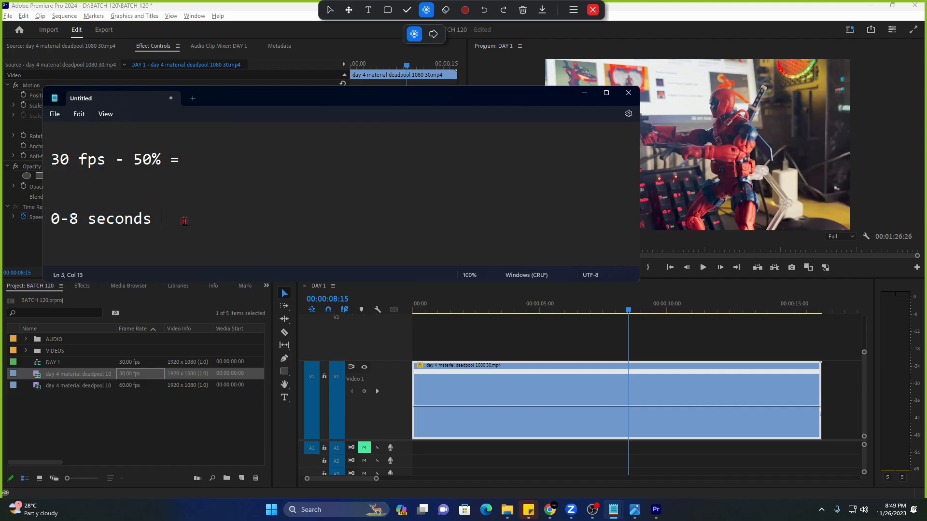
key(Return)
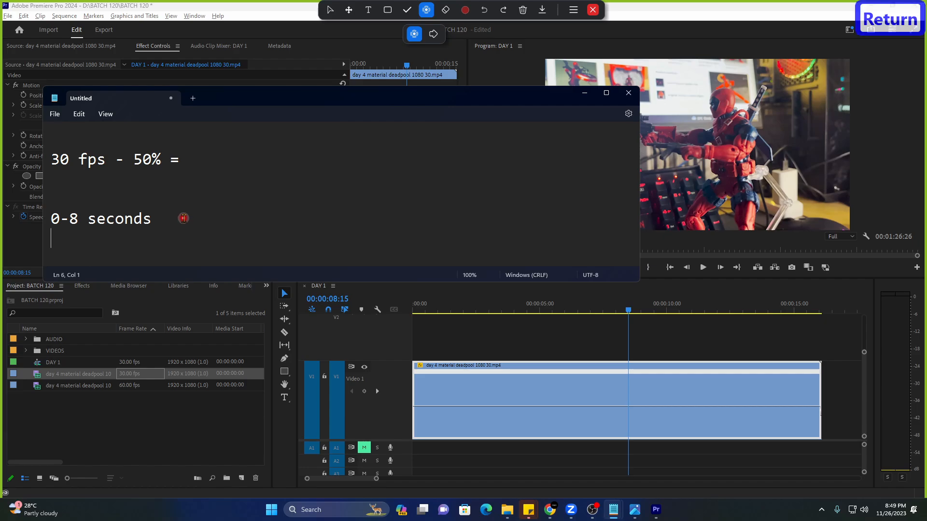
text(8-)
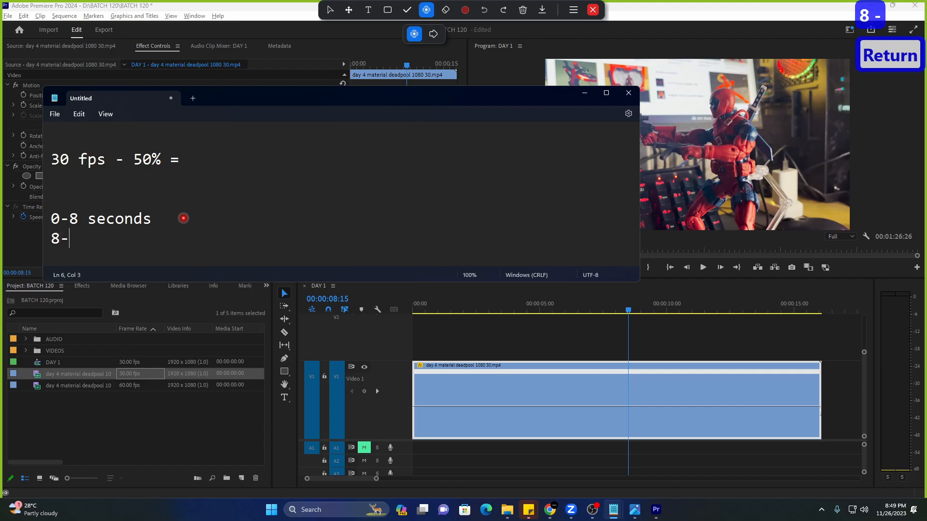
text(16 se)
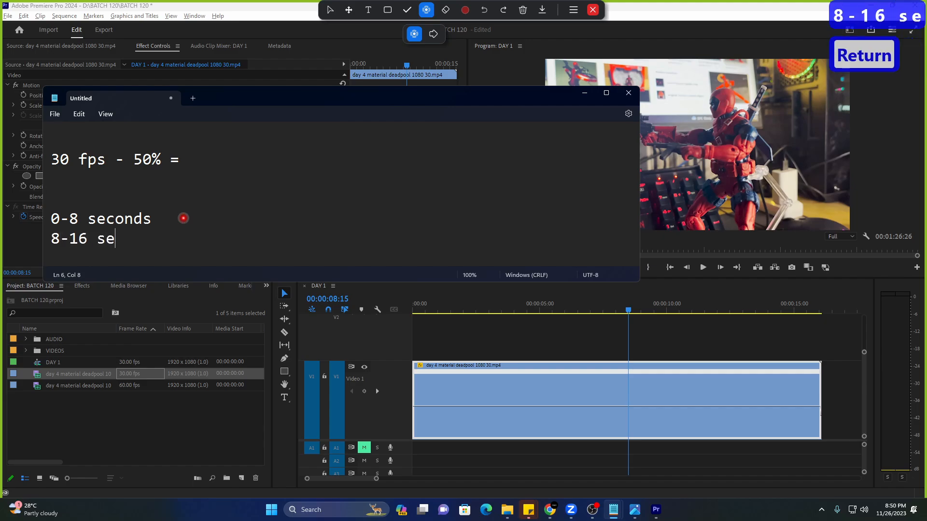
text(conds???)
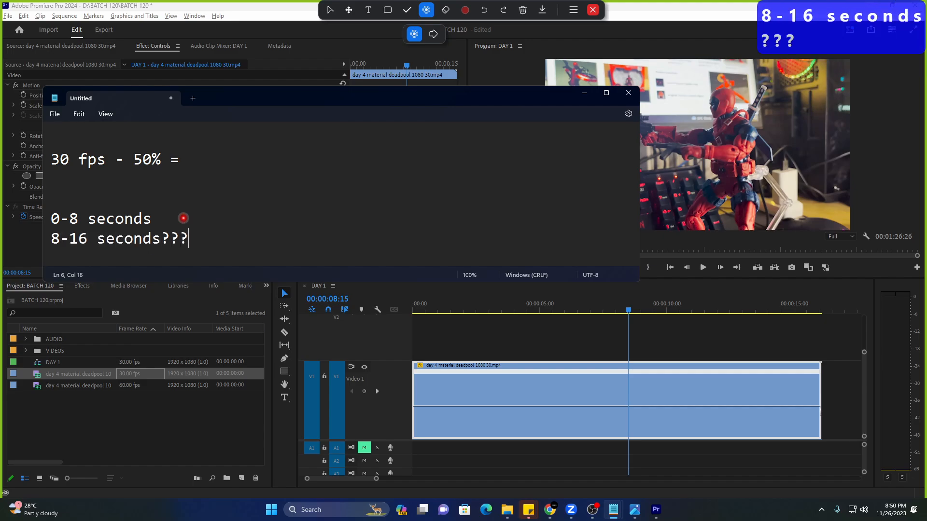
Complete the first line as '30 fps - 50% = 15fps', then return Premiere's playhead to 00:00:05:13.
drag(106, 161, 2, 166)
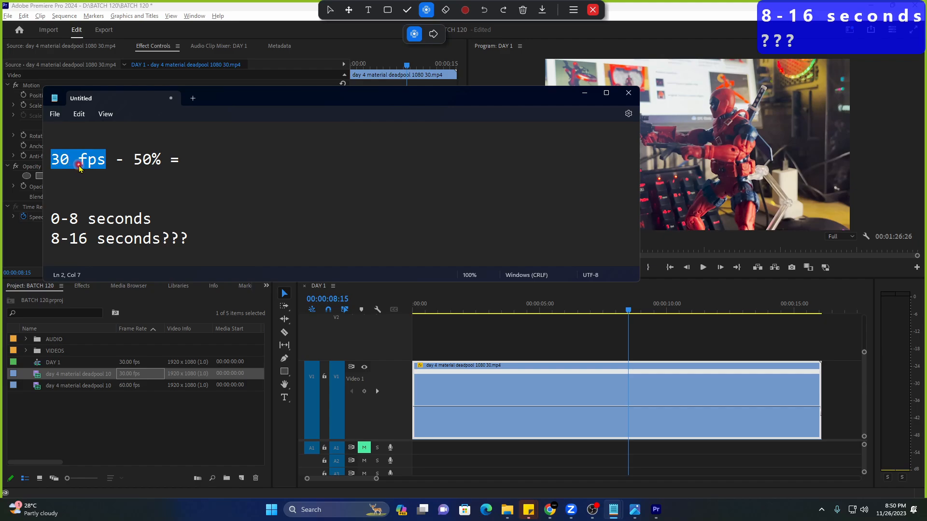
click(103, 162)
drag(103, 162, 13, 169)
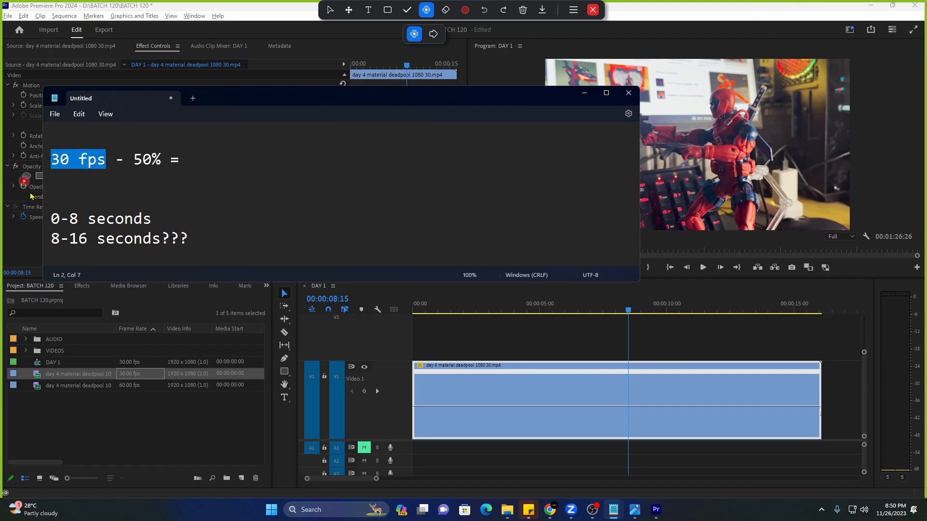
drag(50, 239, 124, 242)
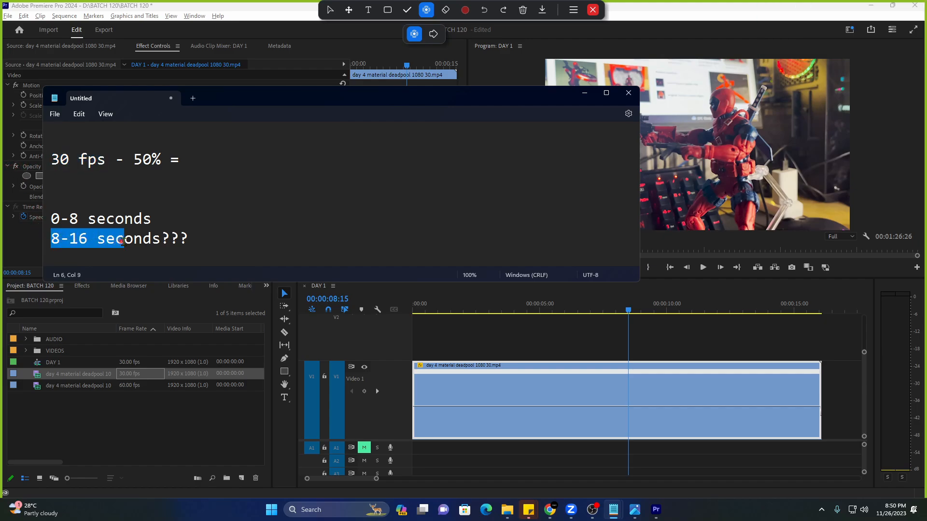
click(140, 264)
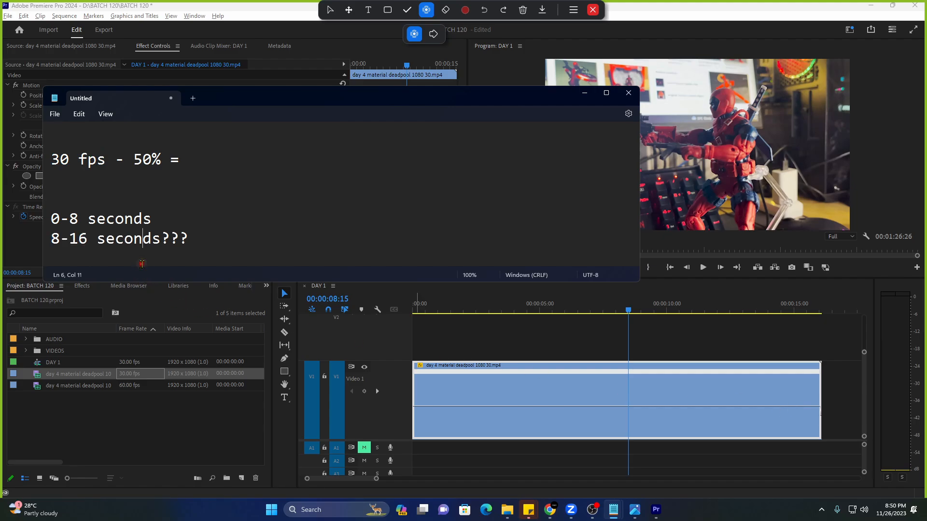
triple_click(51, 240)
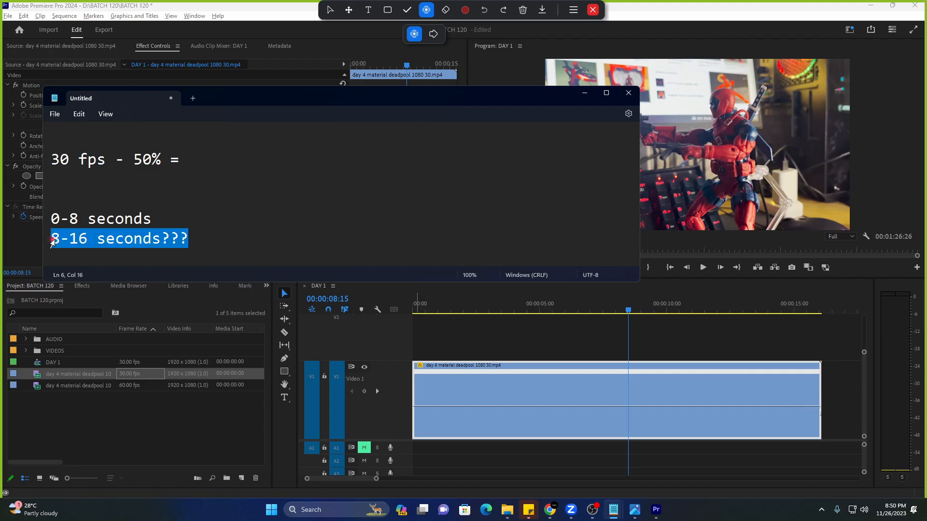
triple_click(48, 162)
click(106, 162)
drag(105, 164, 47, 164)
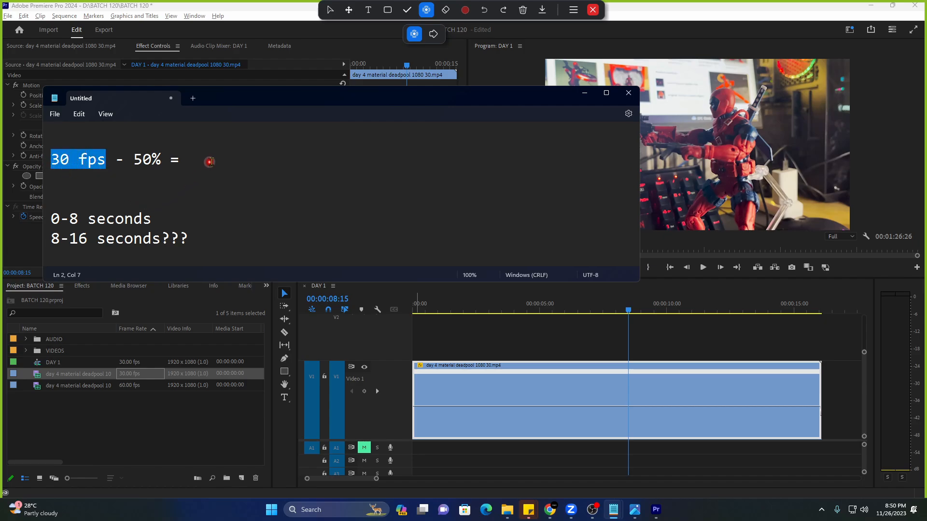
click(205, 165)
text(15fps)
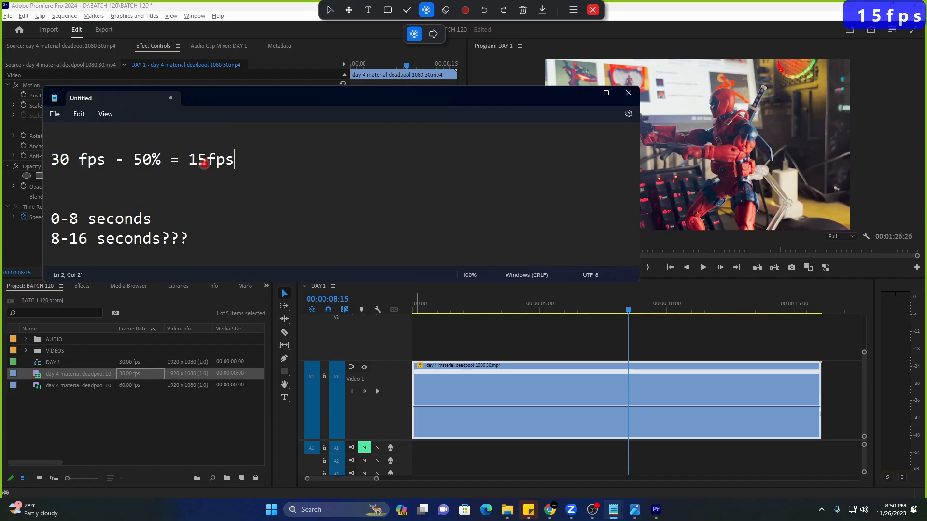
drag(70, 239, 89, 238)
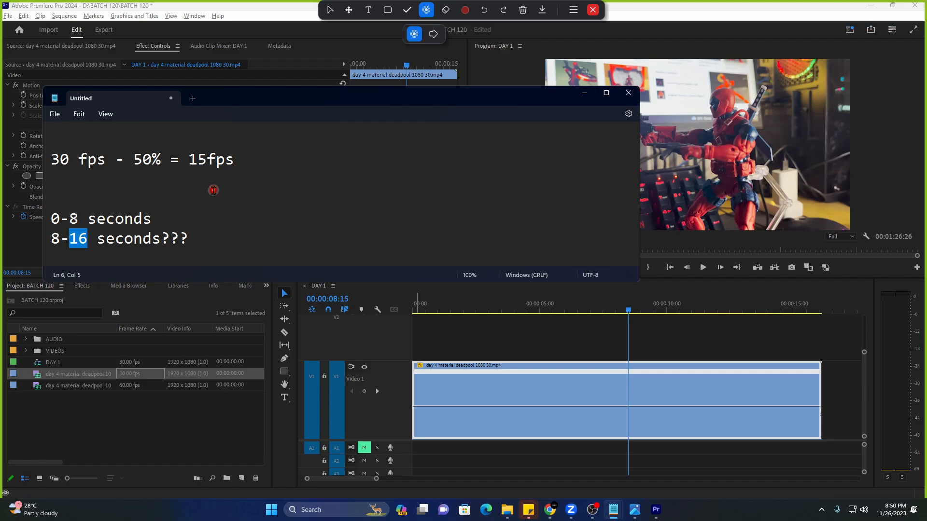
drag(189, 160, 236, 161)
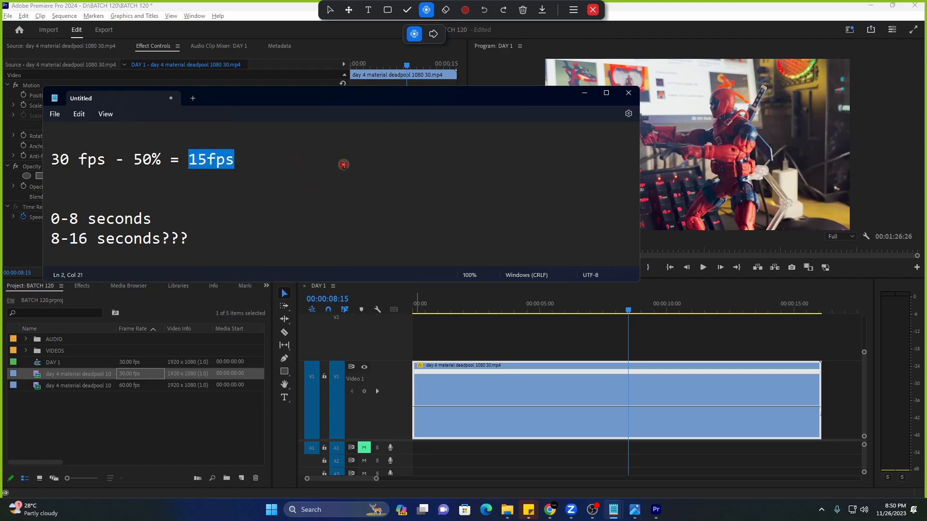
click(551, 310)
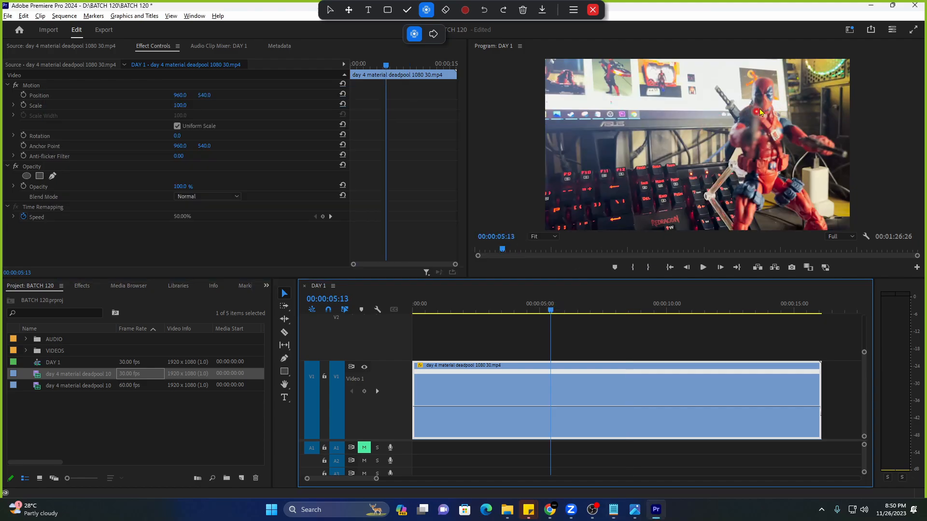
Play to 00:00:08:24, then delete the blank first line and both seconds lines.
key(space)
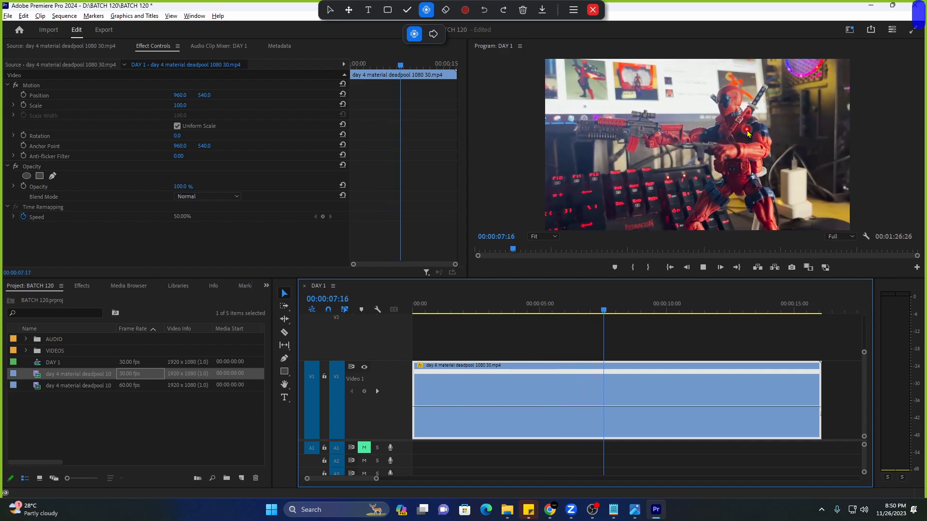
key(space)
key(alt+Tab)
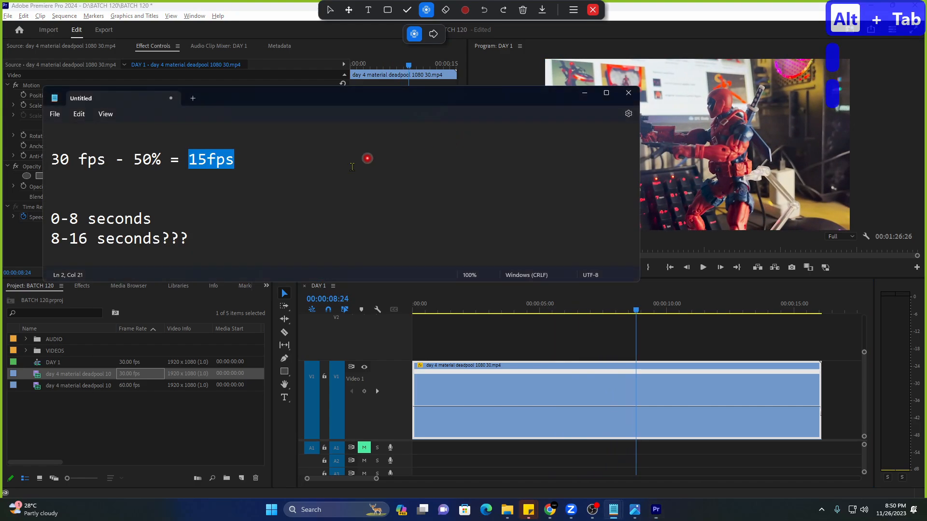
click(294, 180)
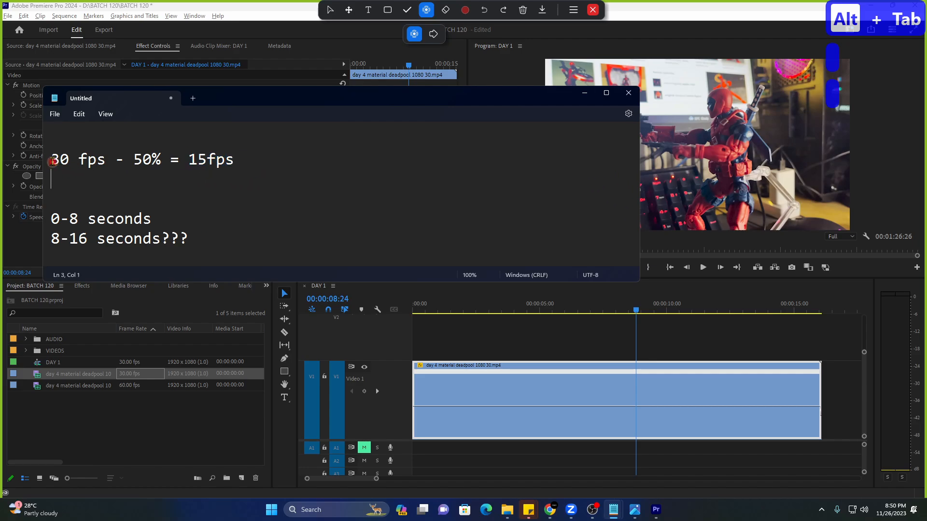
key(BackSpace)
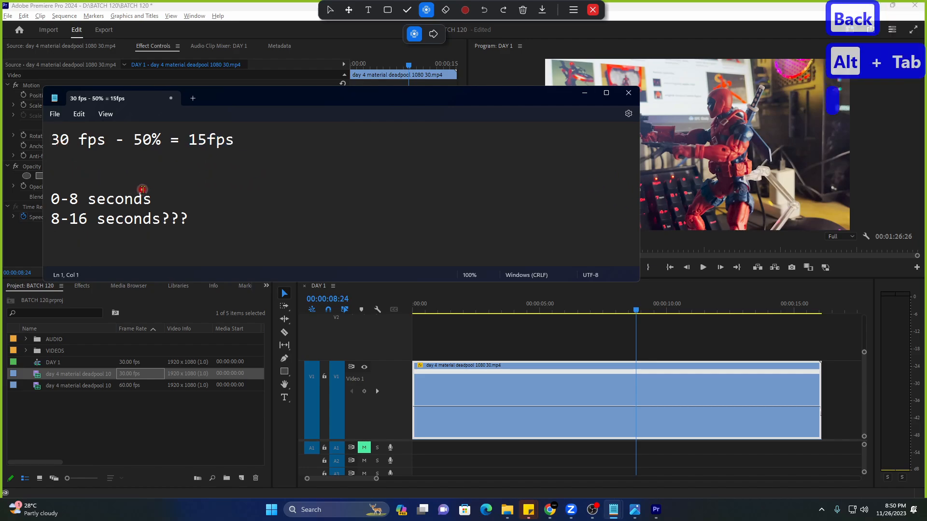
drag(52, 194, 244, 230)
key(BackSpace)
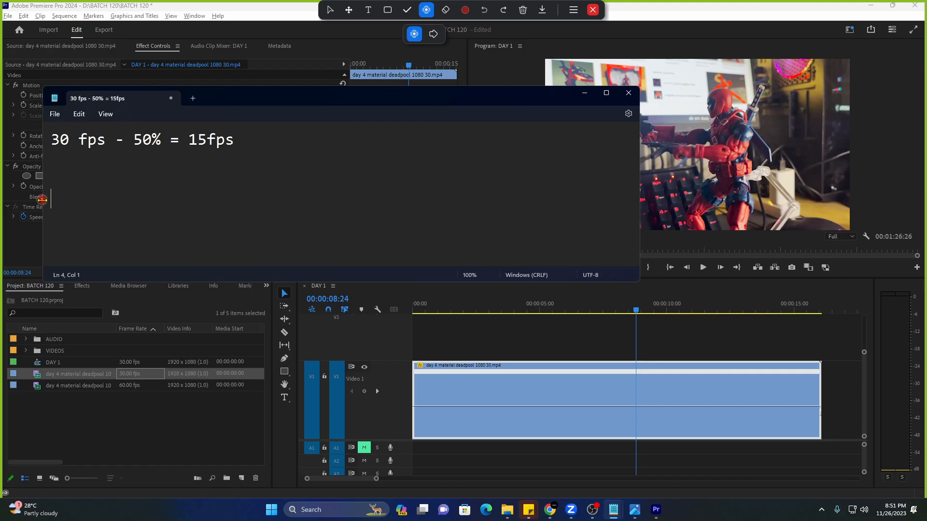
Type a '23.976/ 24fps' line below the 15fps calculation.
text(23:9)
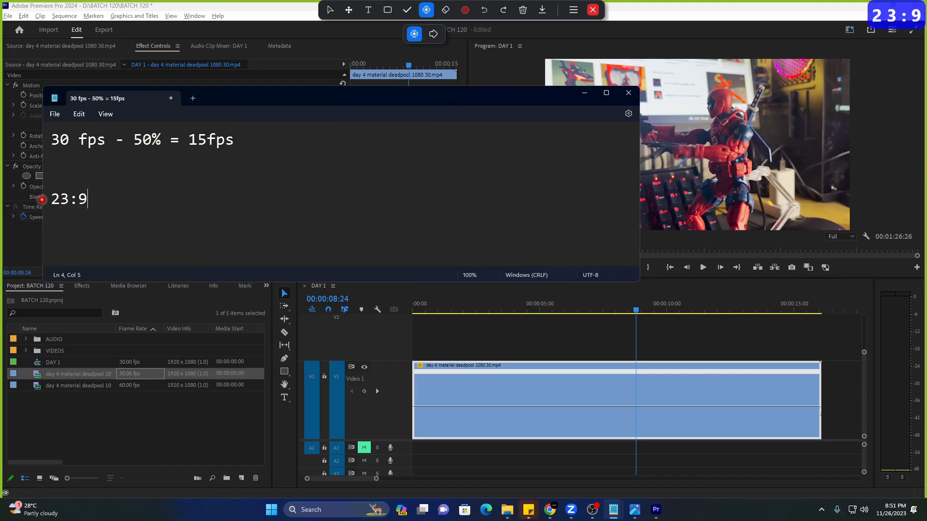
text(76)
key(BackSpace)
key(BackSpace)
key(BackSpace)
key(BackSpace)
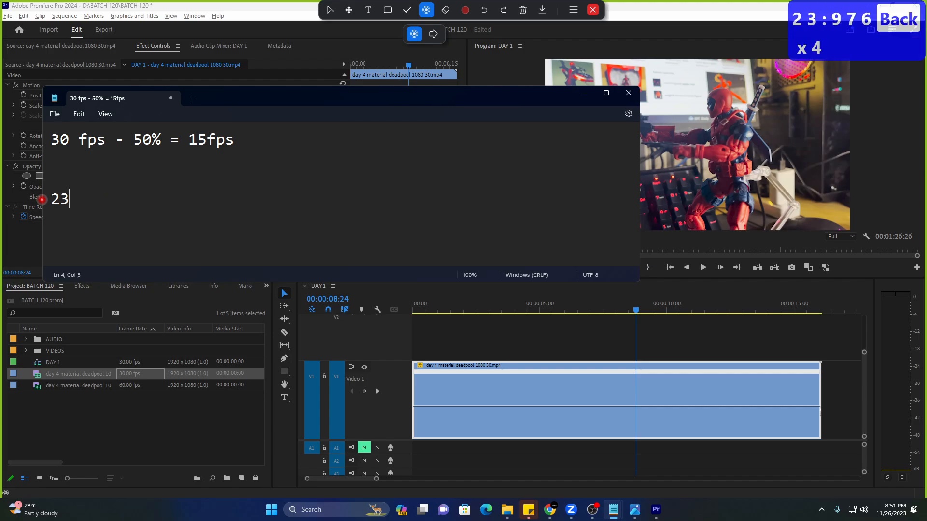
text(.976)
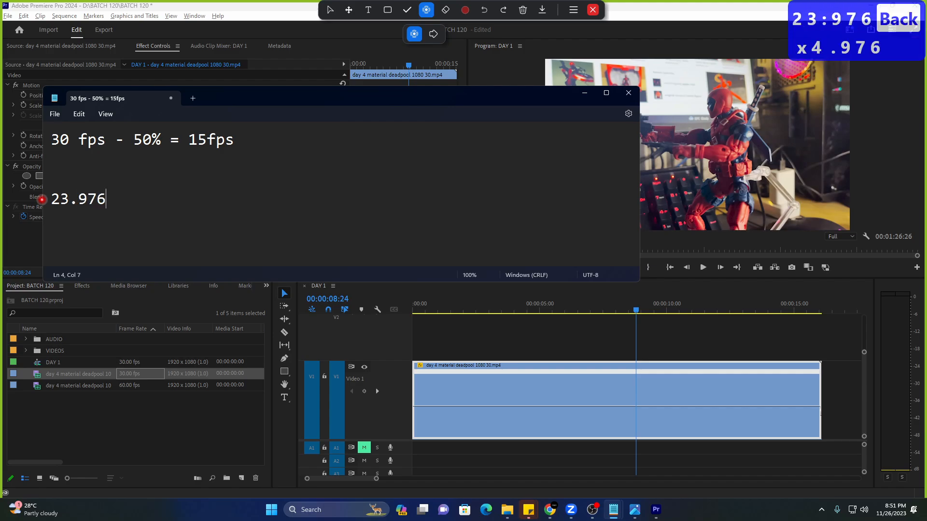
text(/ )
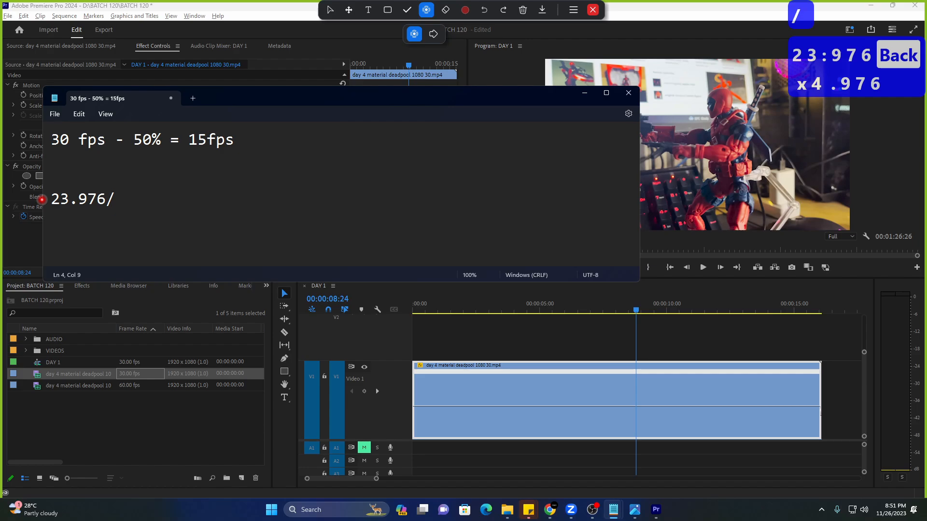
text(24 fps)
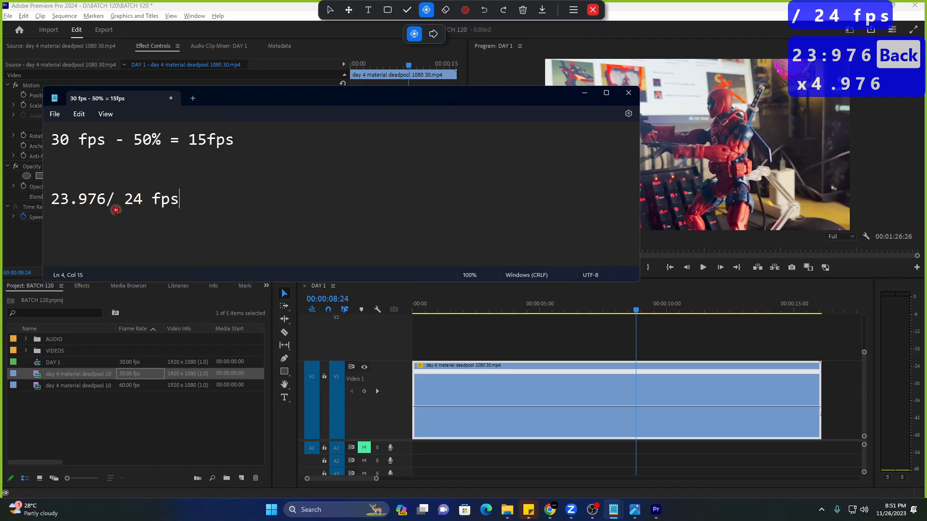
drag(124, 201, 179, 203)
click(203, 211)
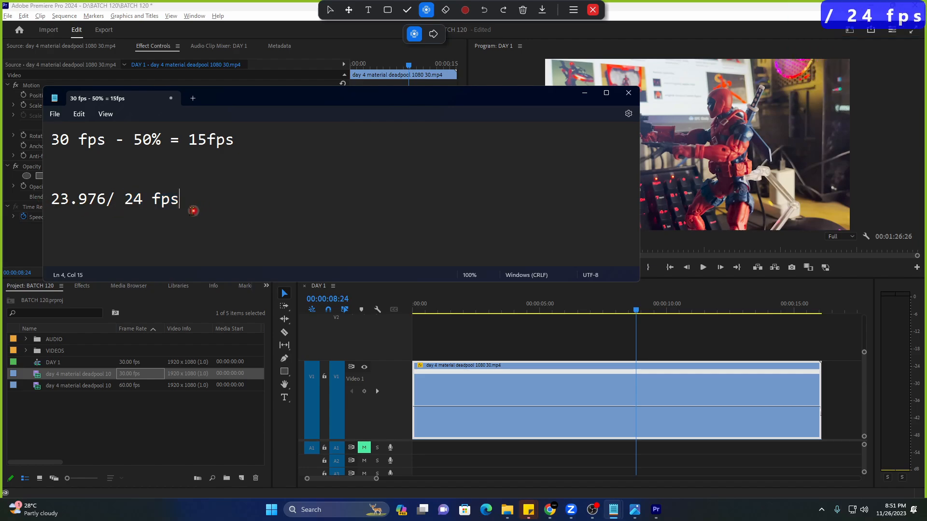
key(BackSpace)
drag(123, 203, 170, 202)
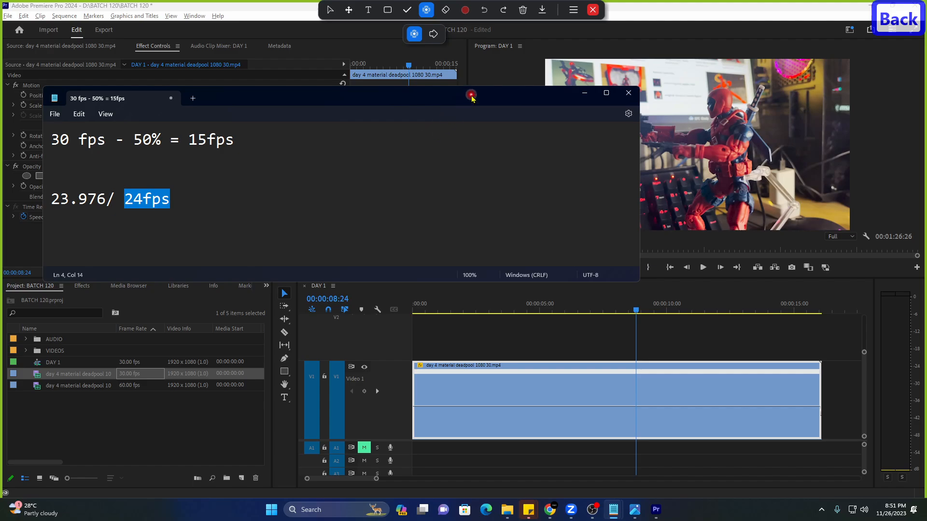
Reposition the Notepad window, then minimize it to reveal Premiere's timeline.
drag(471, 94, 432, 191)
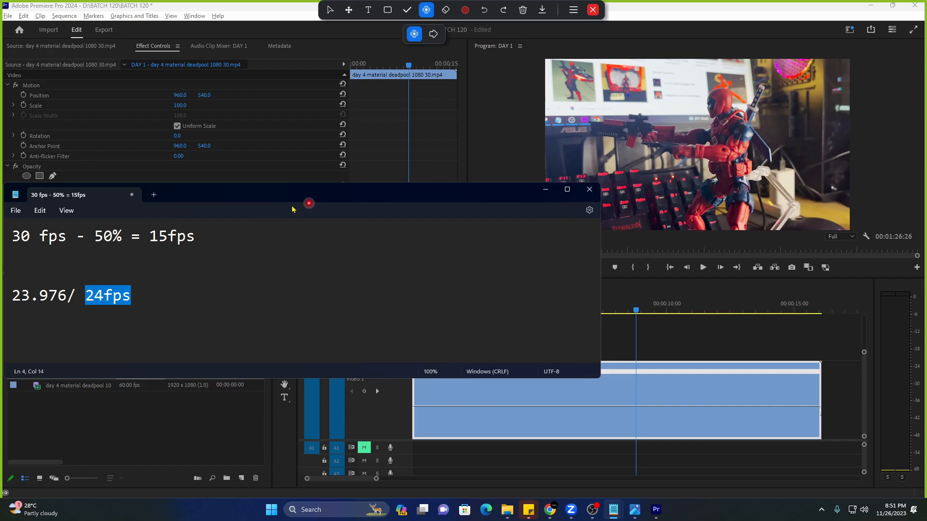
drag(254, 198, 302, 134)
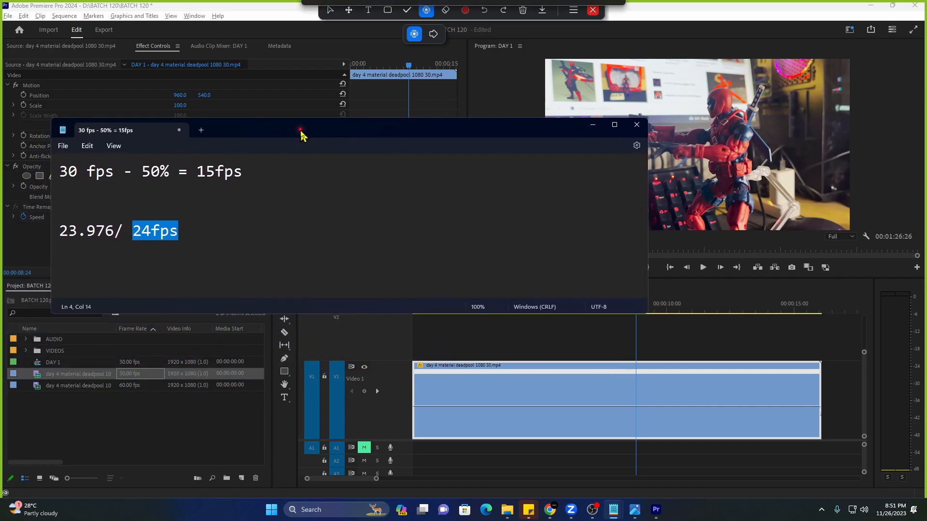
click(150, 234)
drag(129, 232, 183, 232)
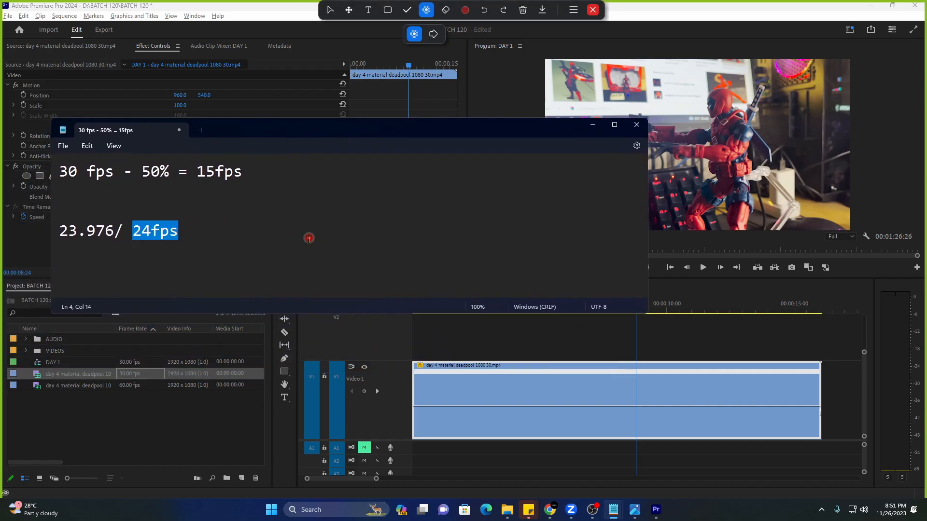
double_click(133, 241)
drag(198, 172, 299, 177)
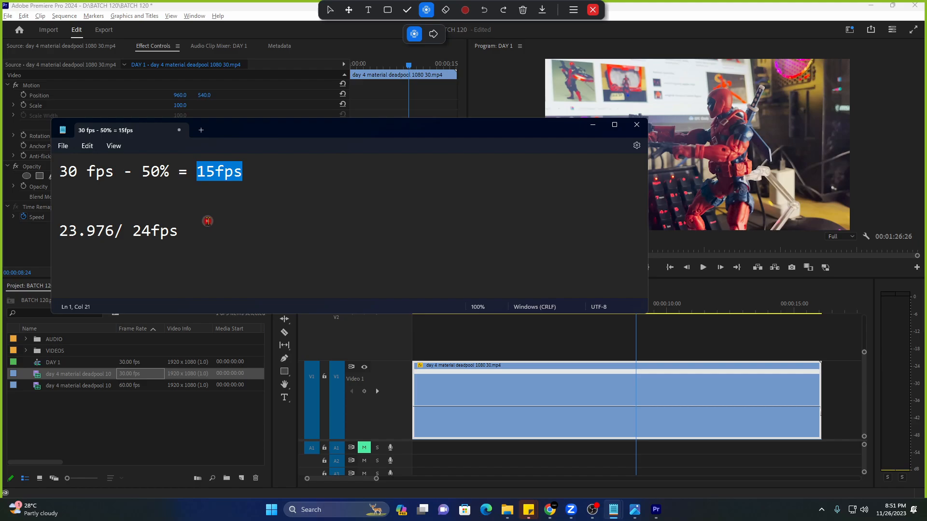
click(593, 124)
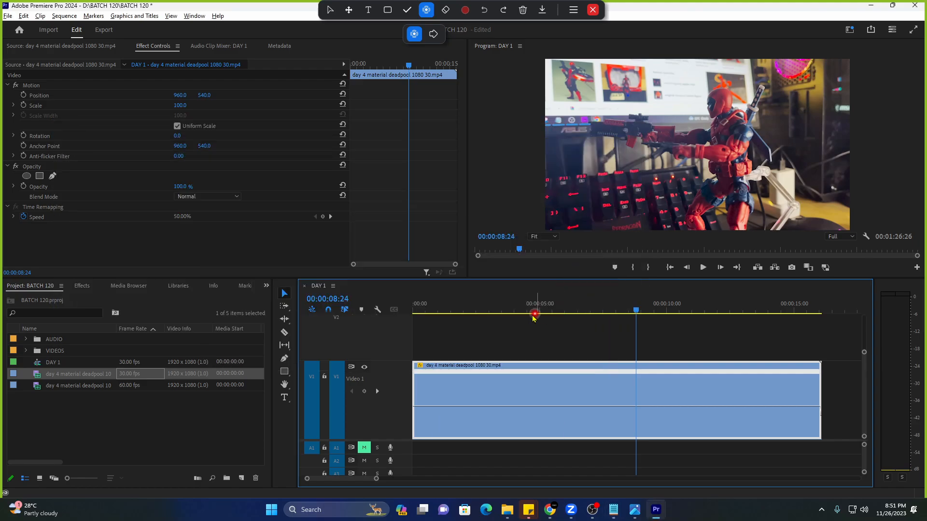
drag(534, 317, 524, 311)
key(space)
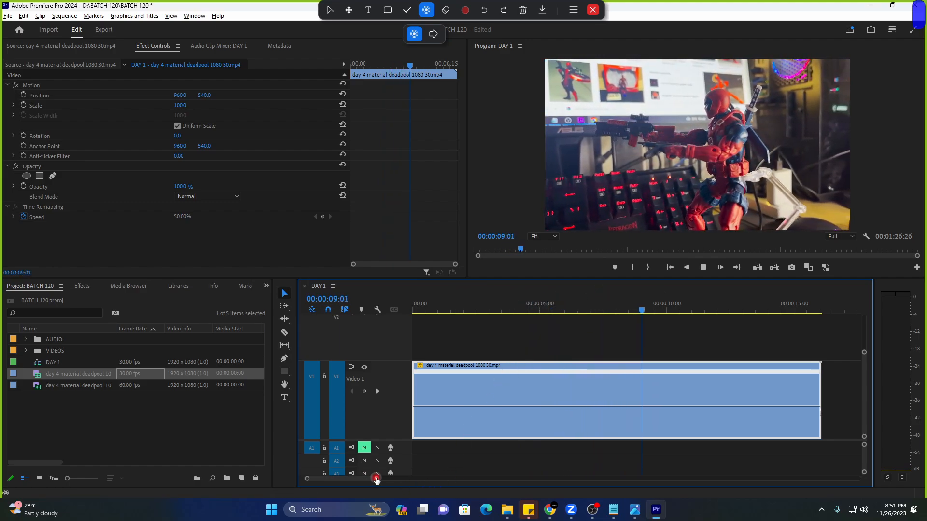
drag(376, 479, 411, 478)
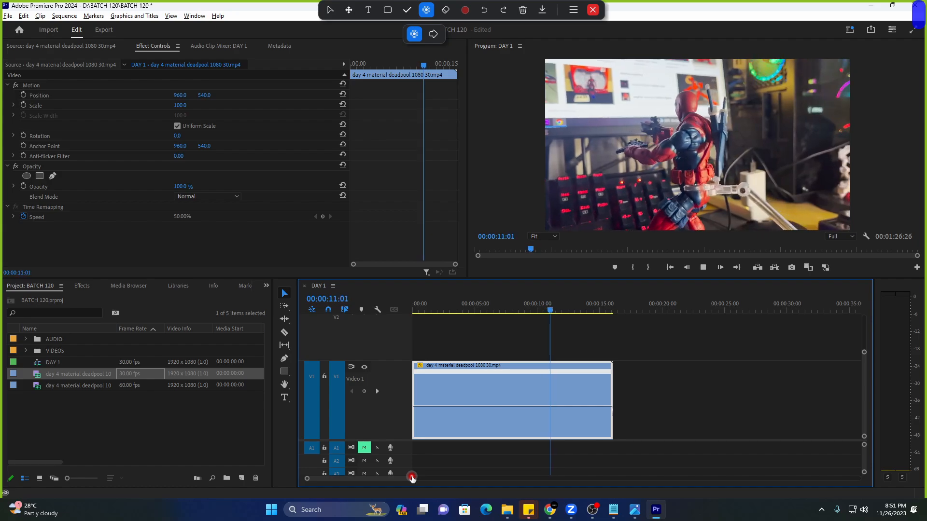
click(154, 408)
click(152, 385)
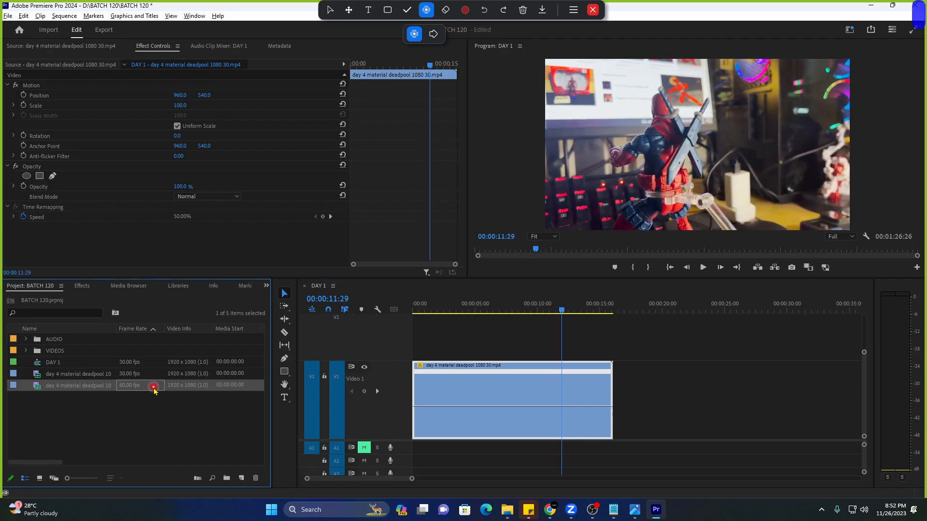
click(378, 393)
key(space)
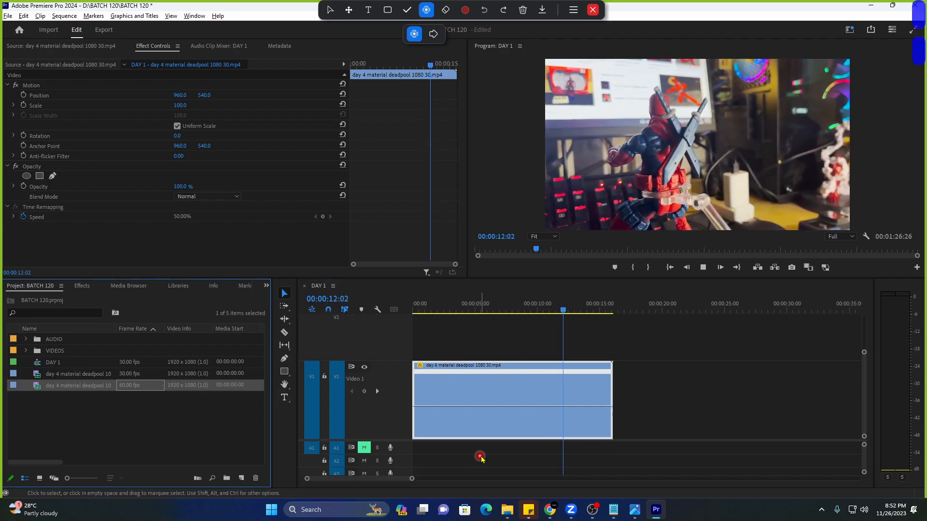
key(alt+Tab)
click(206, 230)
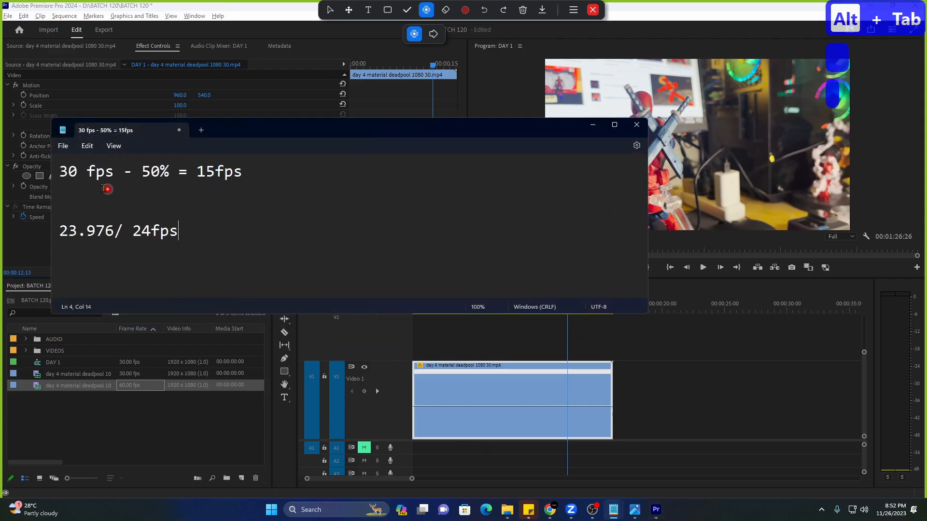
drag(58, 172, 112, 177)
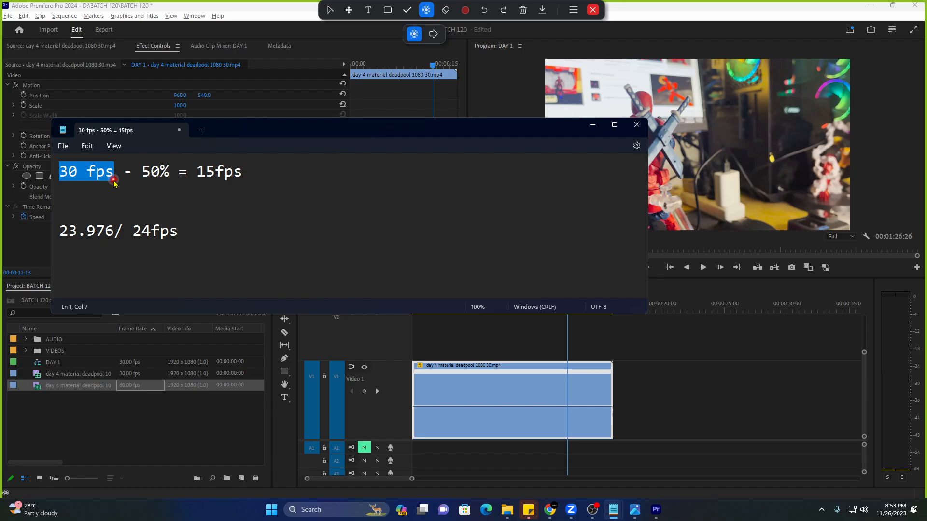
click(114, 393)
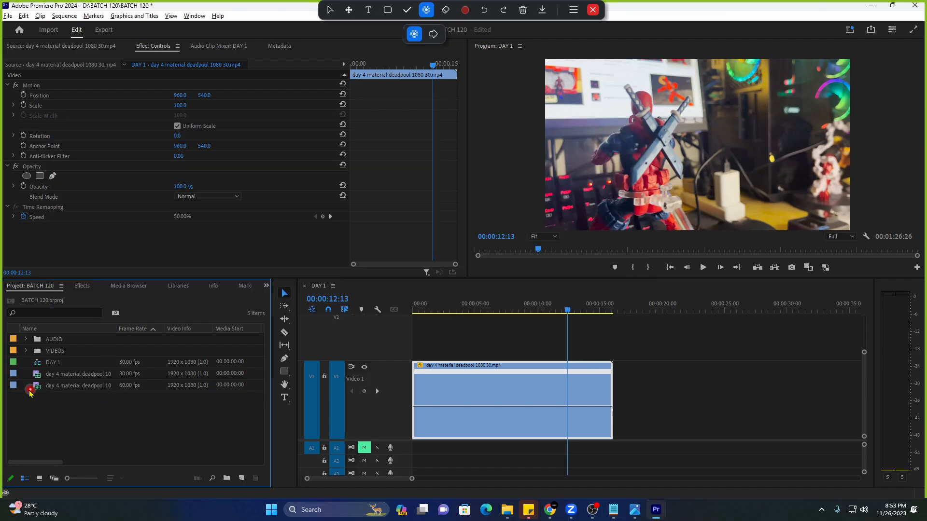
Load the 60 fps Deadpool clip in the Source monitor and mark In at 00:00:14:06.
click(14, 387)
double_click(15, 388)
key(space)
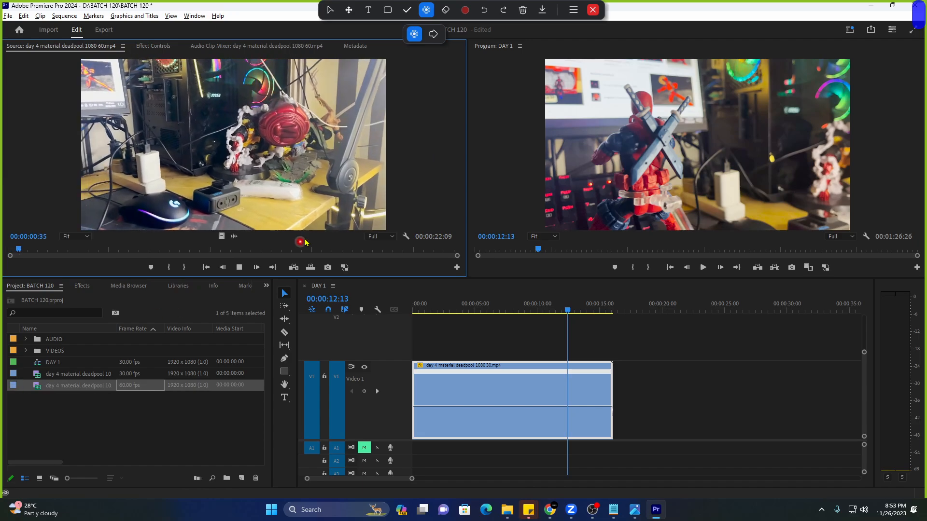
drag(269, 248, 75, 251)
key(space)
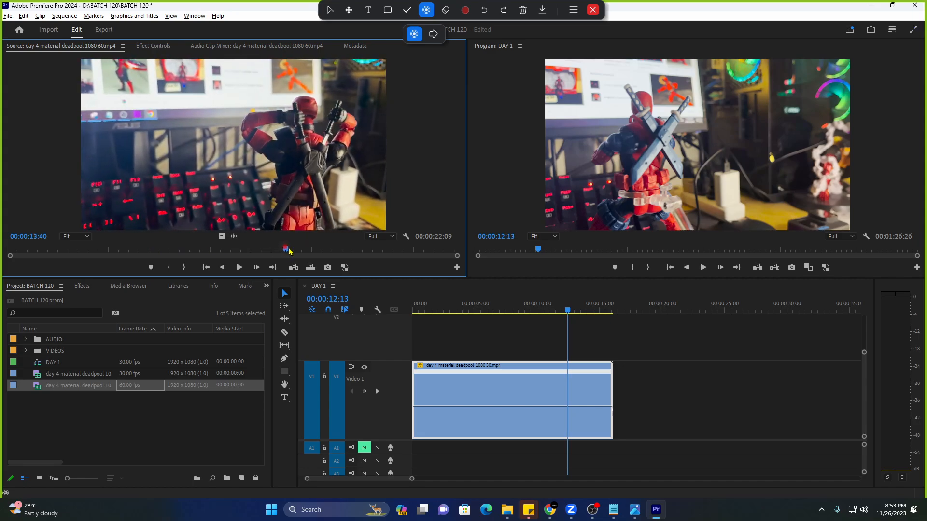
click(314, 249)
drag(316, 251, 295, 255)
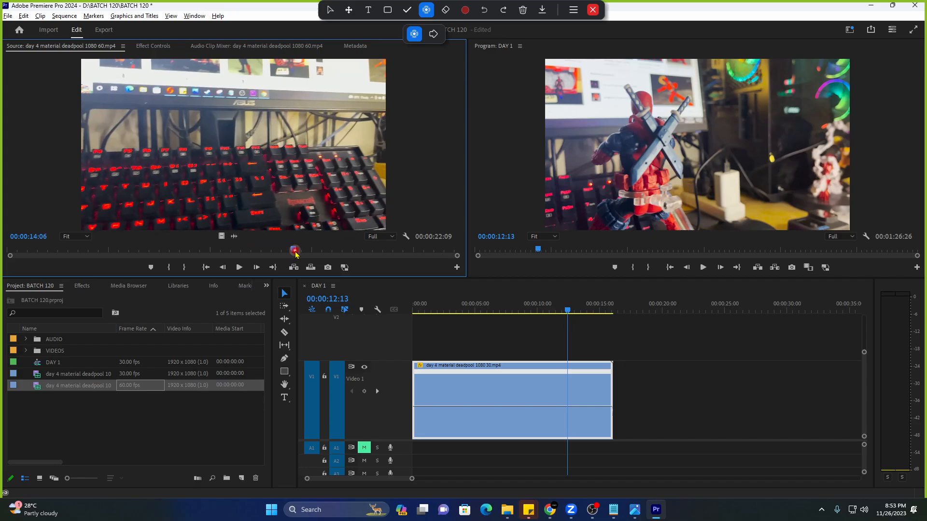
key(i)
key(space)
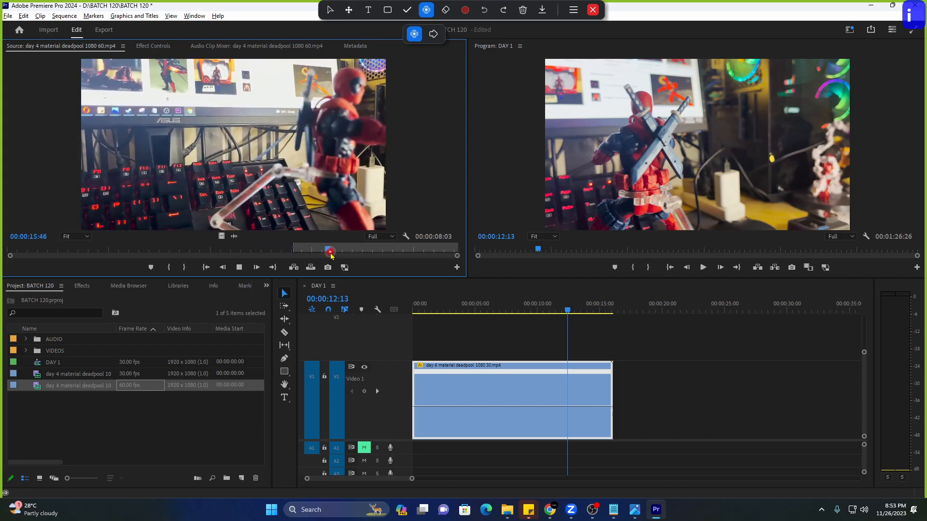
click(374, 249)
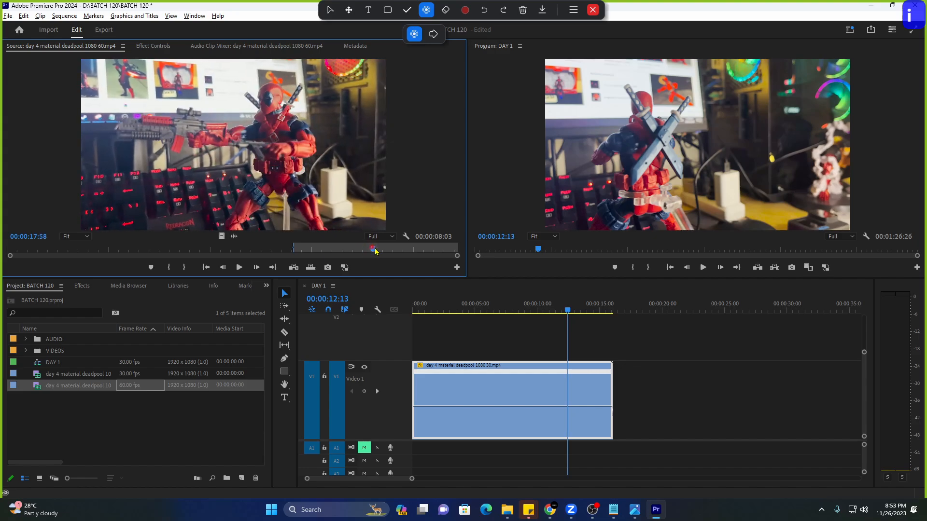
drag(375, 251, 445, 251)
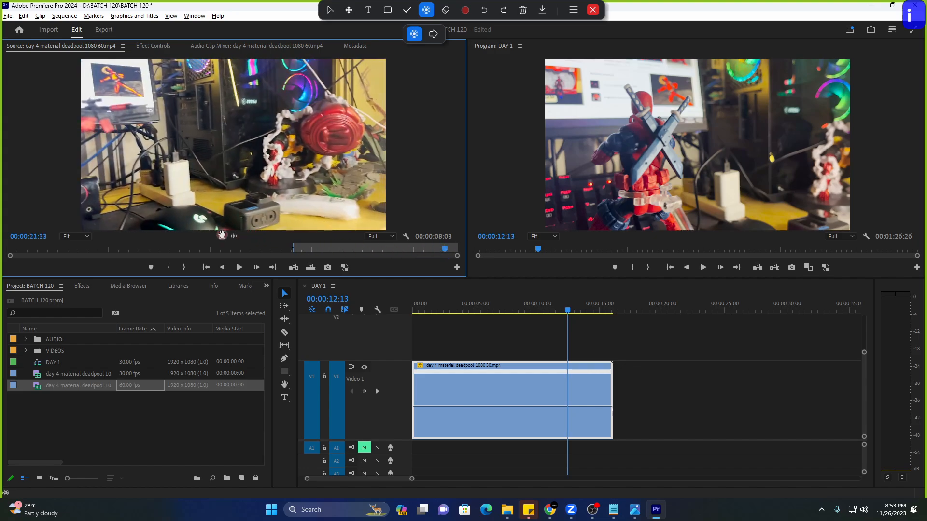
Drop the marked 60 fps clip on V1 right after the 30 fps clip.
drag(221, 235, 622, 386)
key(h)
click(601, 301)
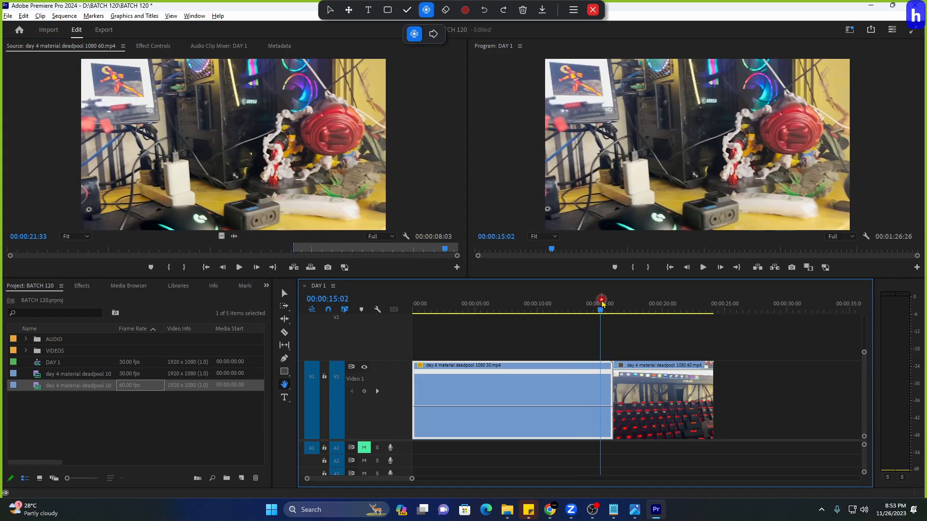
key(h)
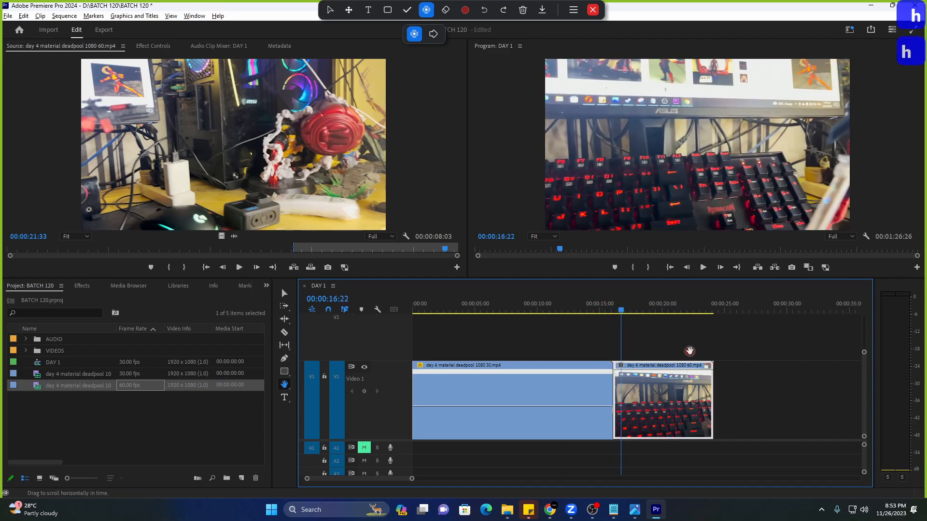
drag(690, 351, 636, 349)
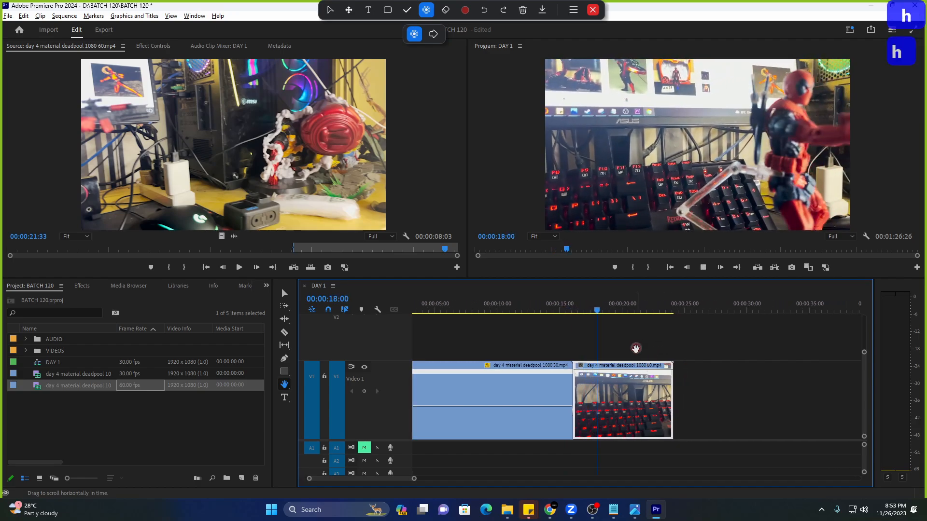
Show the 60 fps clip's Time Remapping speed line and drag it down to 81%.
key(v)
click(627, 381)
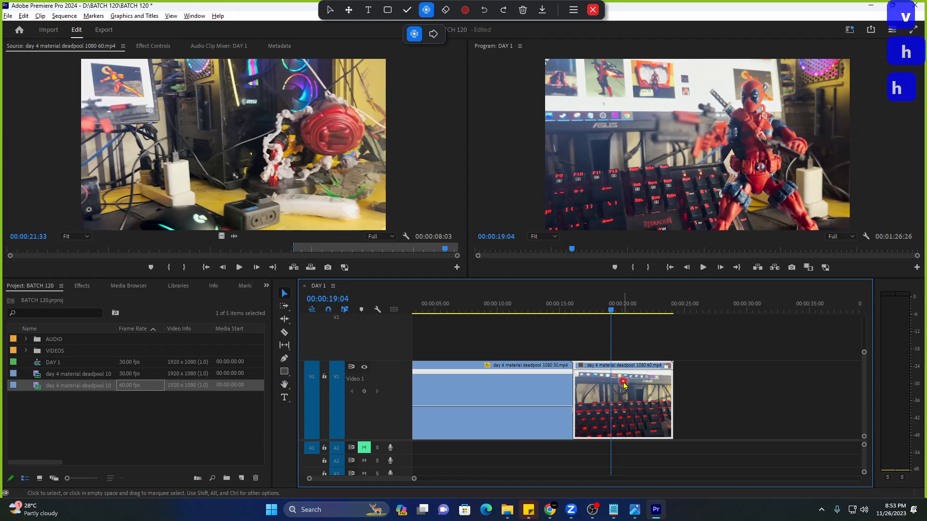
click(580, 367)
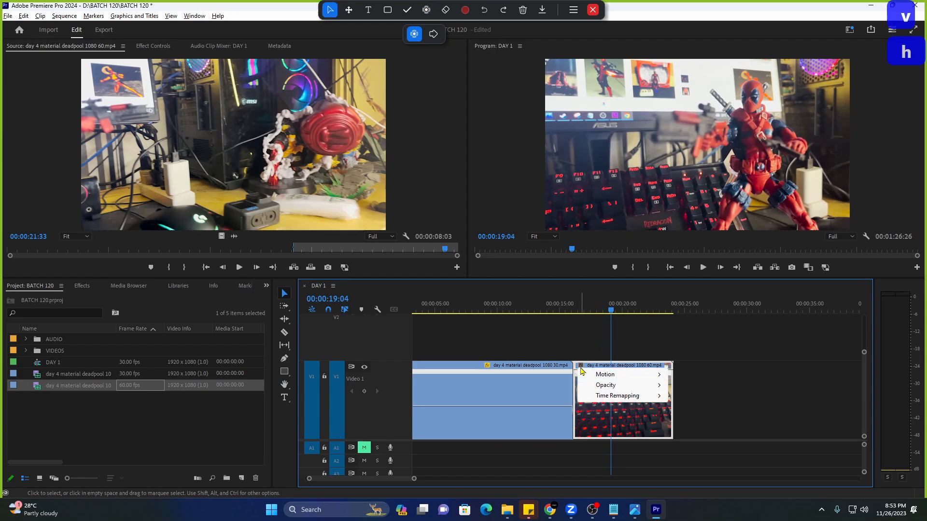
mouse_move(598, 396)
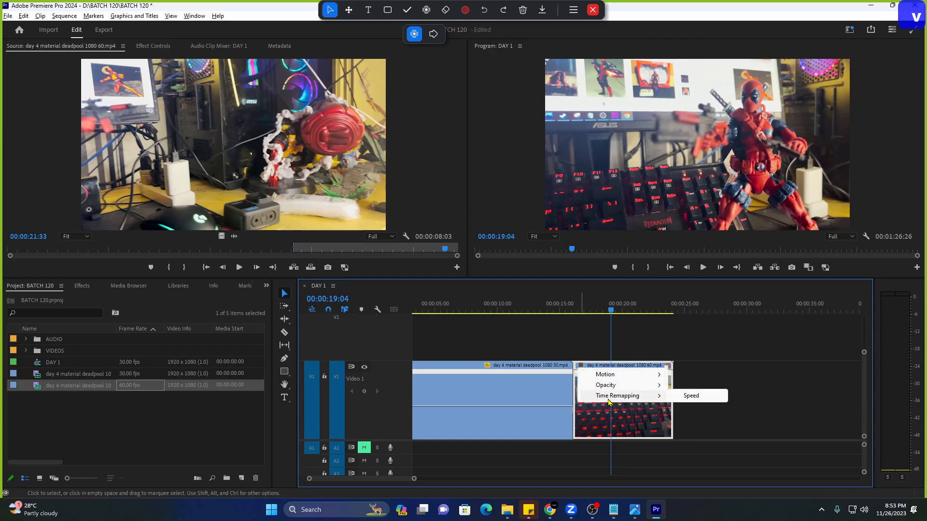
click(684, 396)
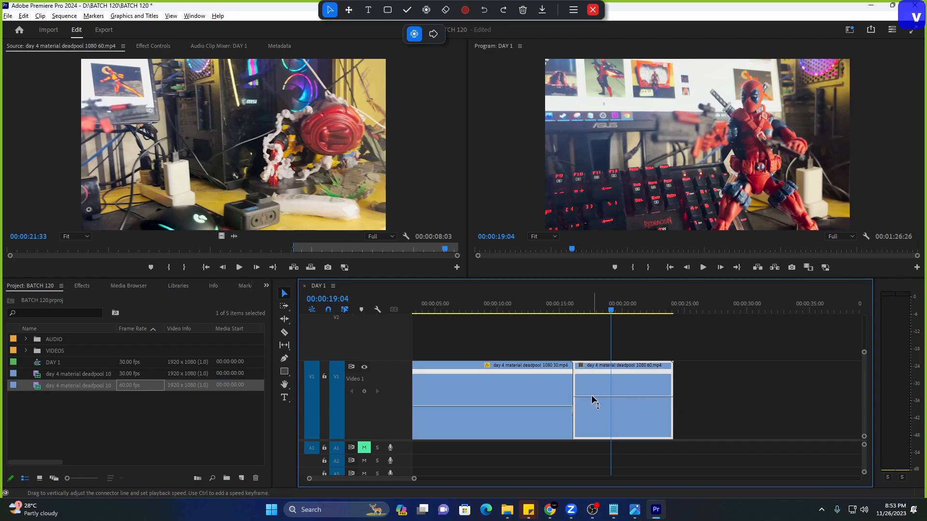
drag(594, 396, 593, 414)
click(426, 10)
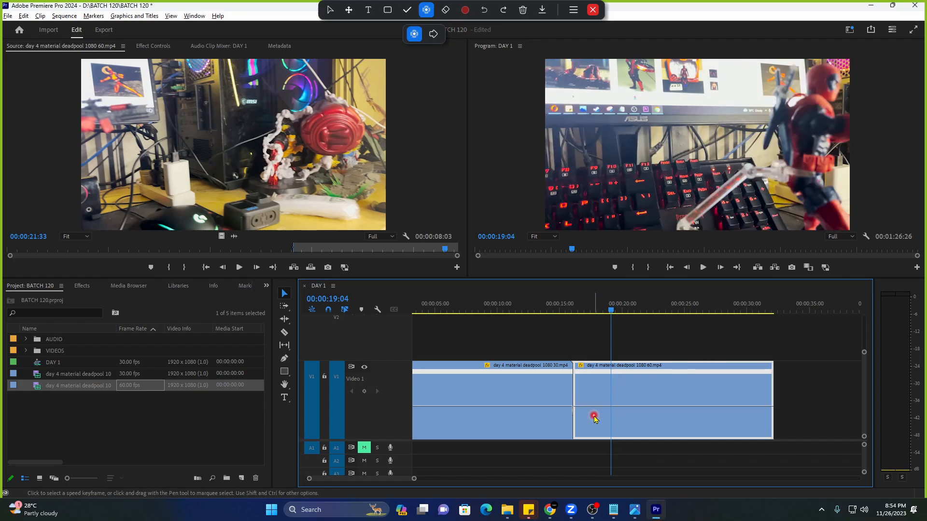
Play and scrub the timeline around the join to review the slowed 60 fps clip.
click(578, 307)
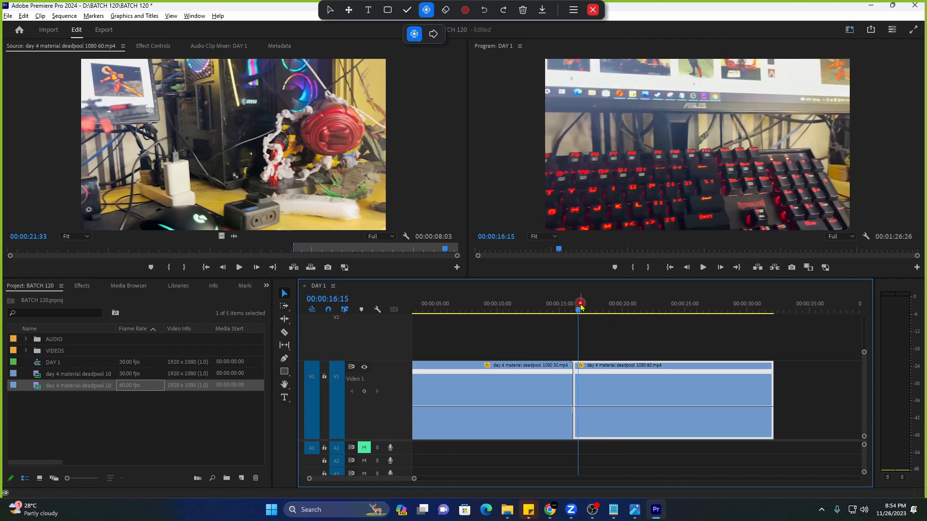
key(space)
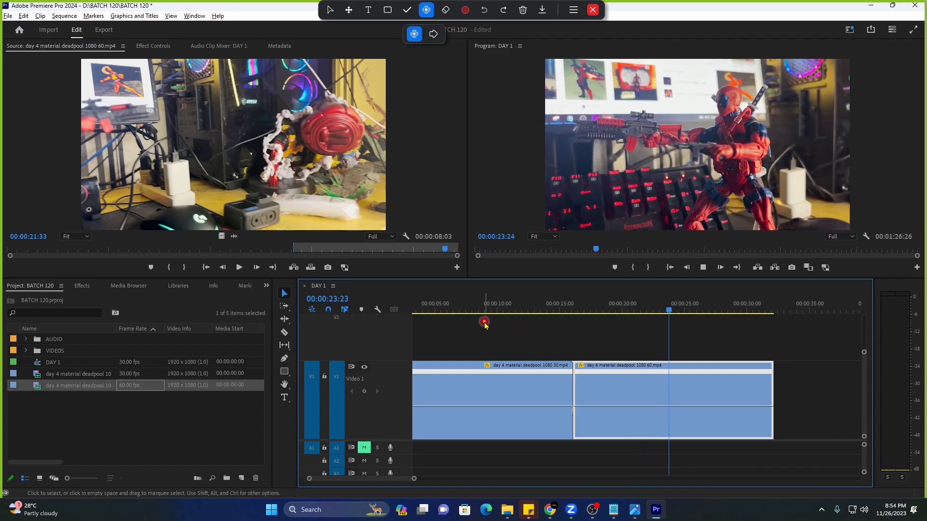
click(475, 310)
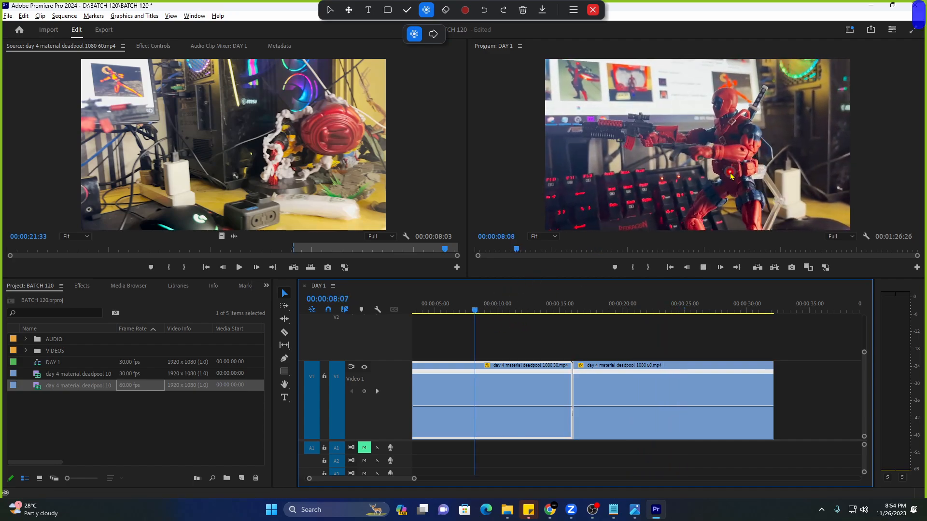
click(423, 311)
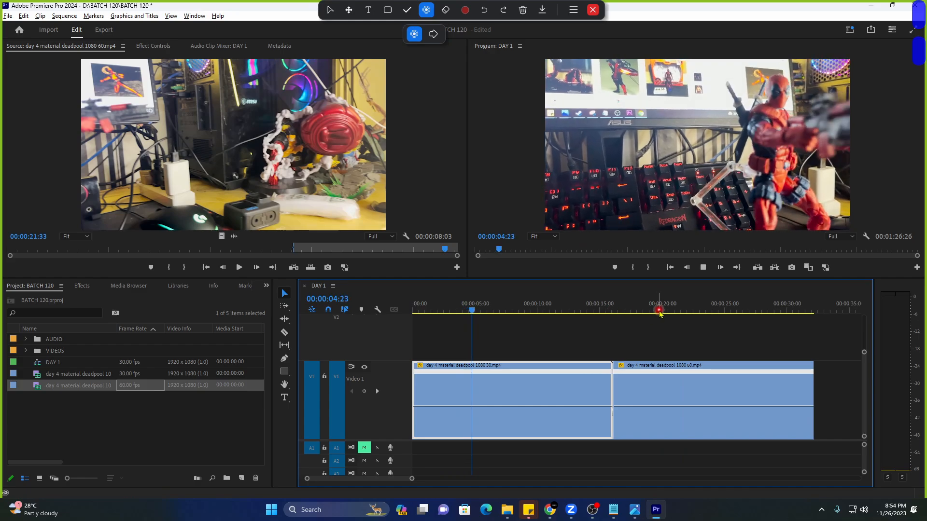
drag(659, 313, 638, 309)
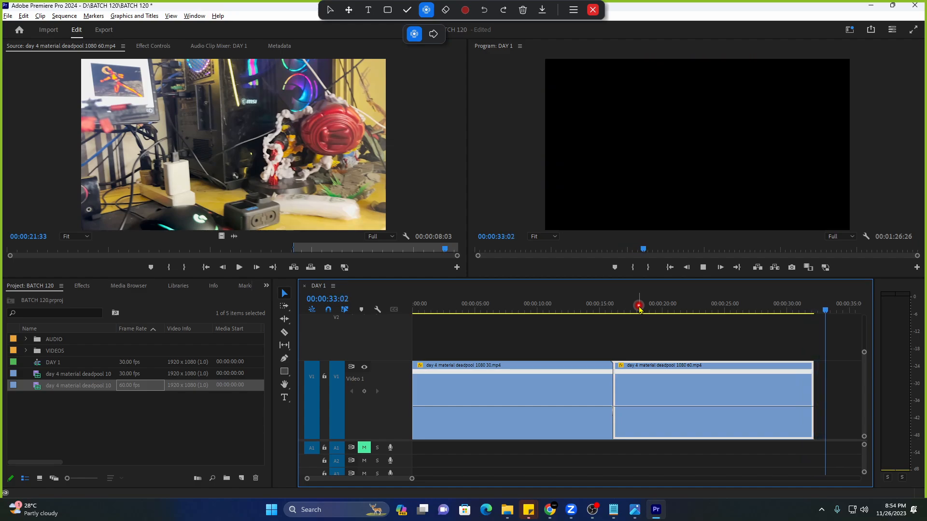
Pan the clips back into view, replay the slowed clip, then switch to the Notepad notes.
key(h)
drag(495, 356, 654, 366)
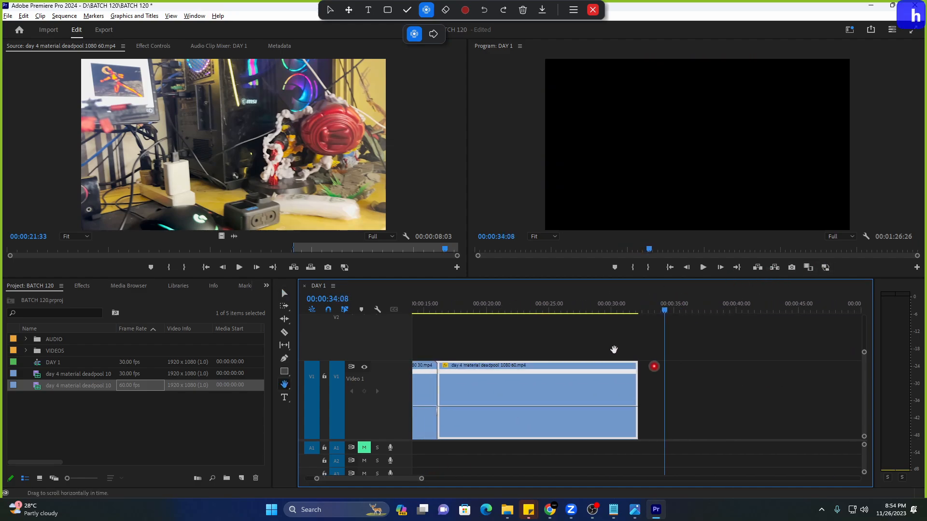
click(482, 305)
key(space)
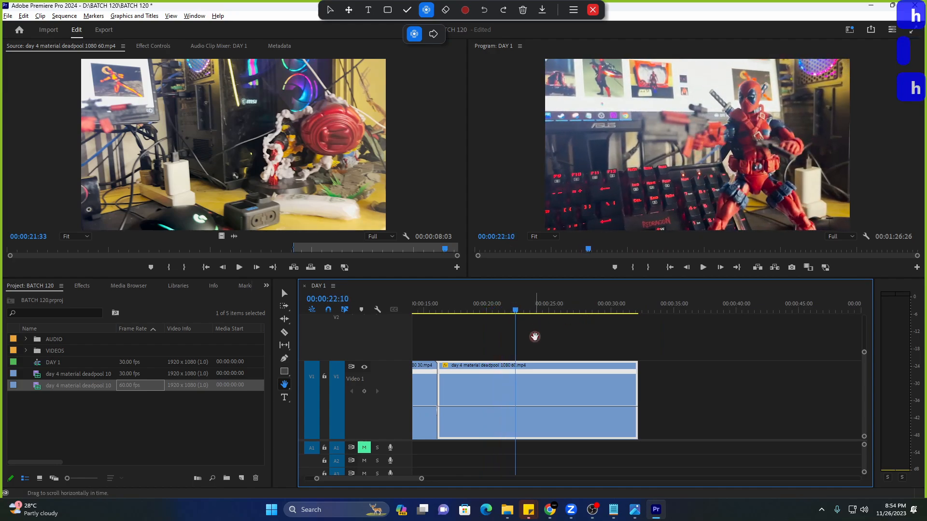
drag(536, 335, 654, 342)
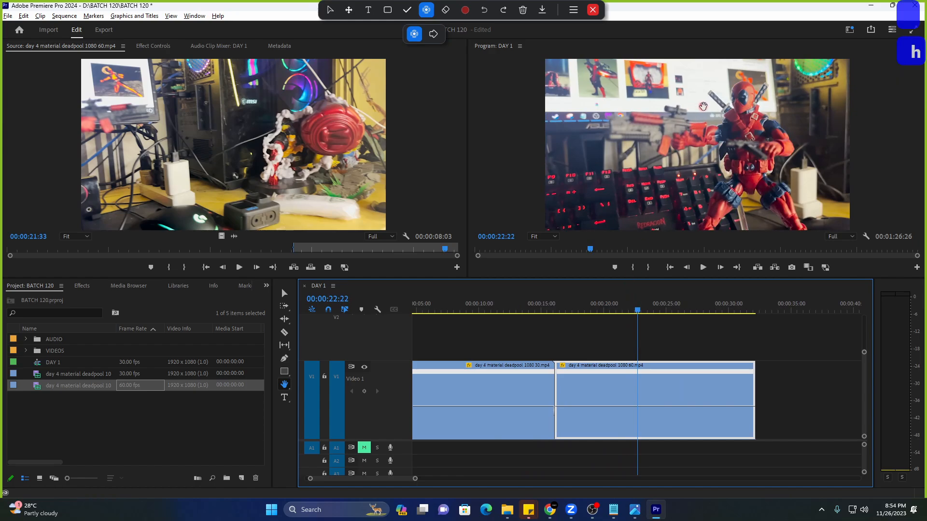
key(space)
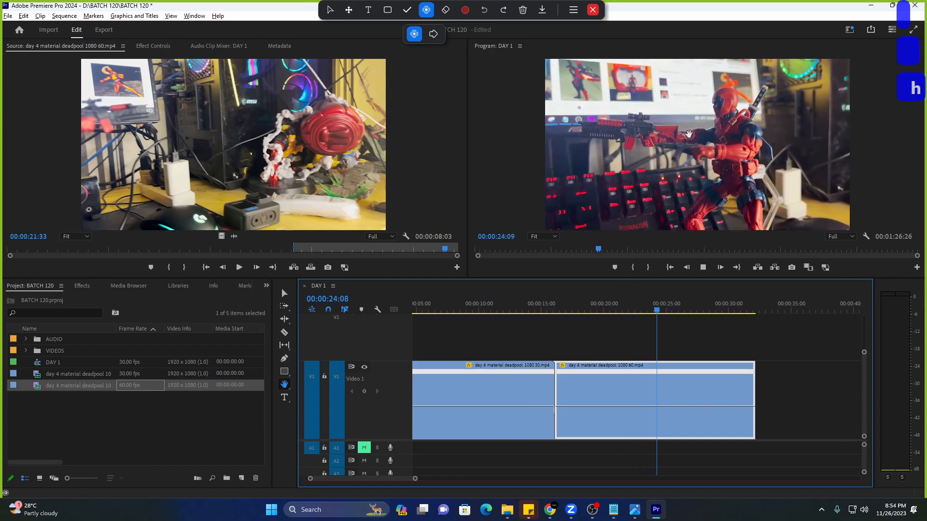
key(alt+Tab)
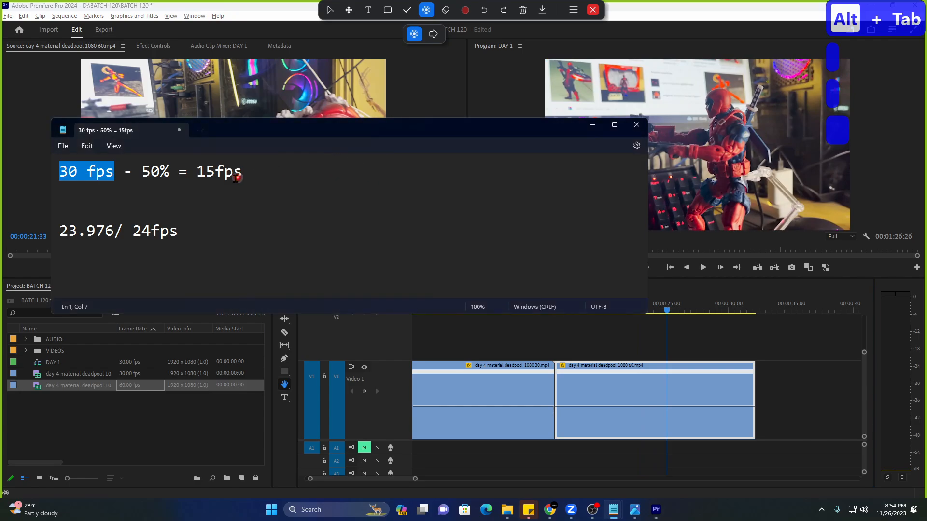
Copy the first '30 fps - 50% =' calculation line onto a new second line.
click(115, 172)
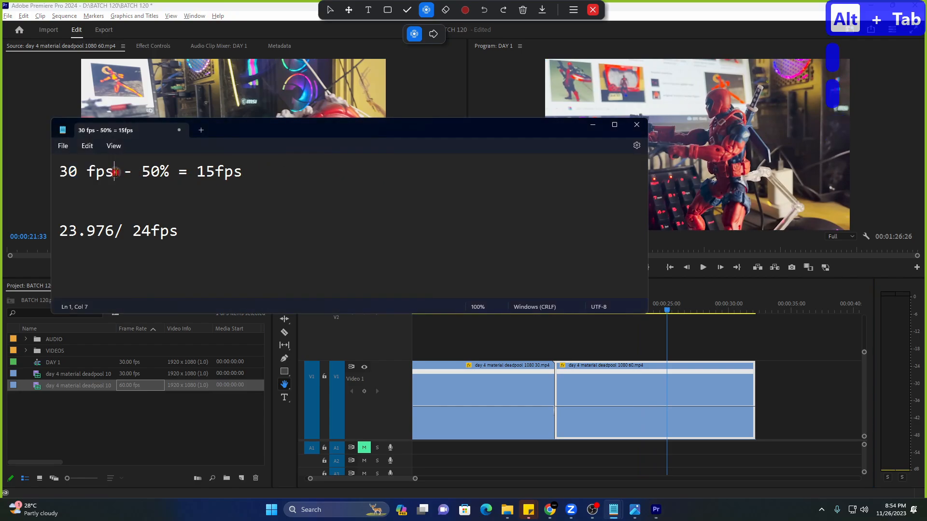
drag(194, 172, 56, 180)
key(ctrl+c)
click(267, 175)
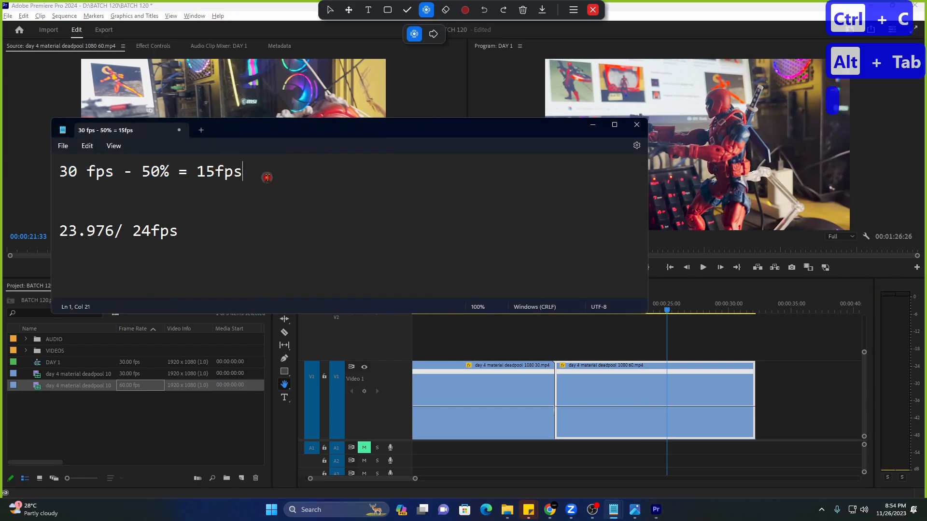
key(Return)
key(ctrl+v)
Edit the new line to read '60 fps - 50% = 30fps'.
click(68, 192)
key(BackSpace)
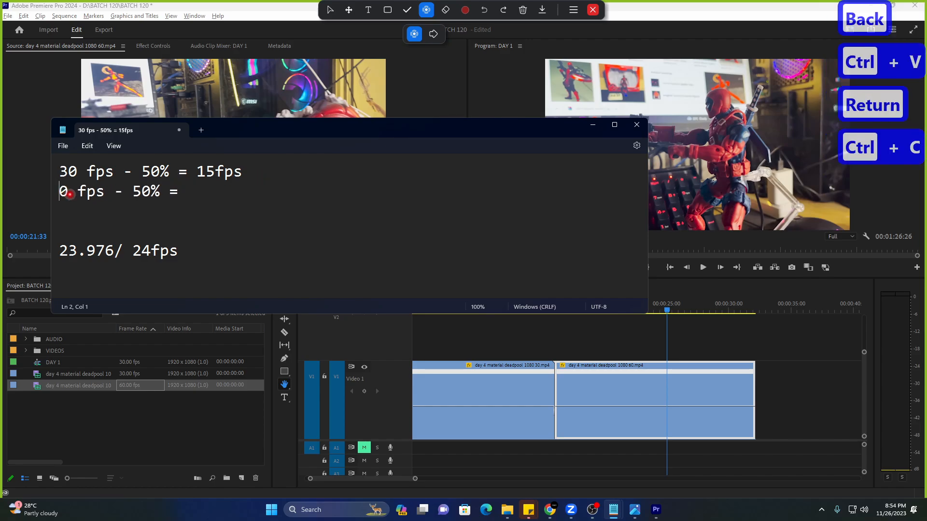
text(6)
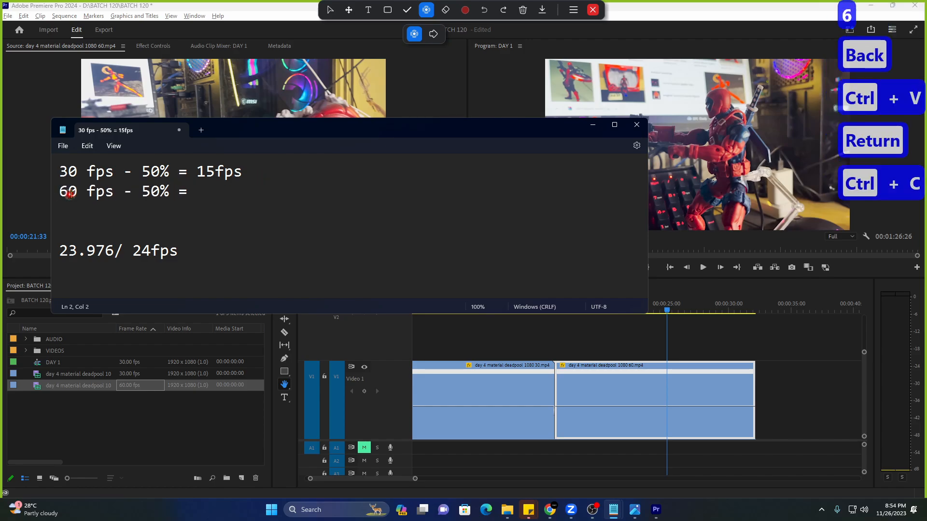
click(193, 193)
text(30fps)
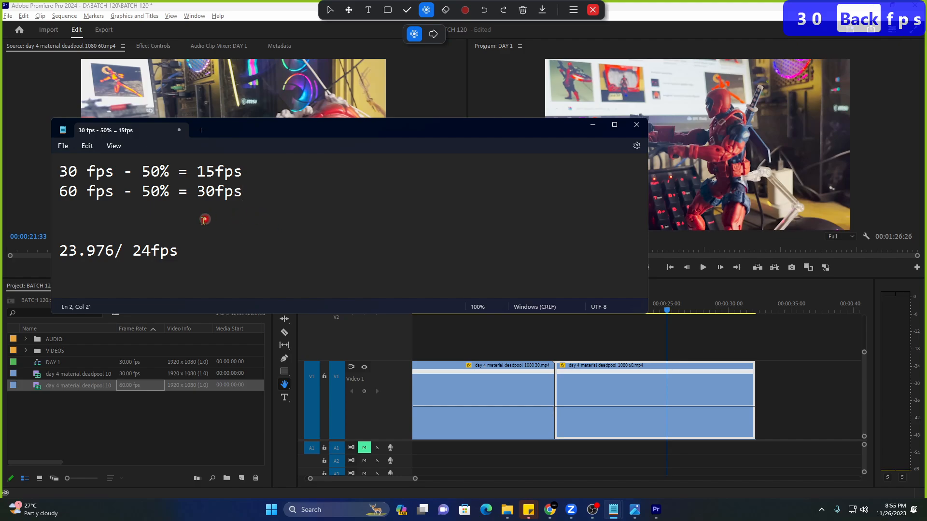
Return to Premiere and play the sequence from about 19 seconds.
drag(133, 250, 197, 254)
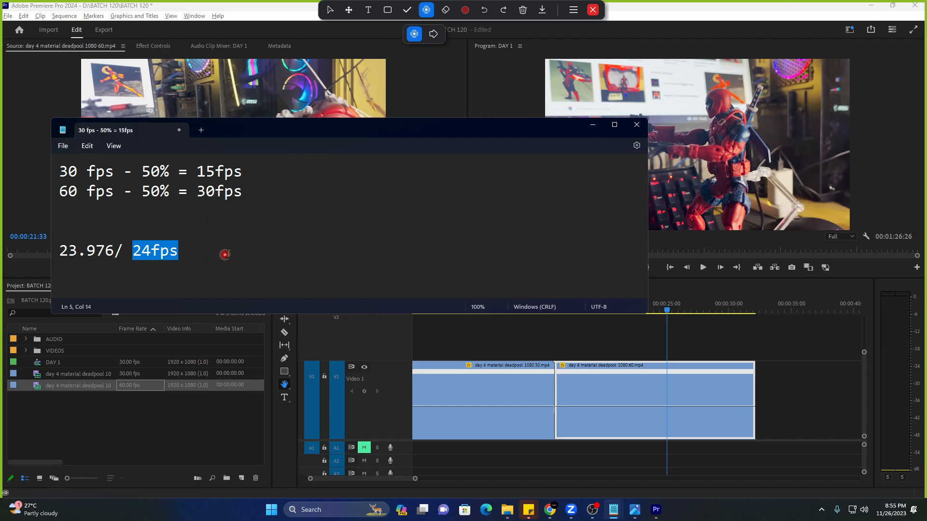
click(592, 336)
click(594, 299)
key(space)
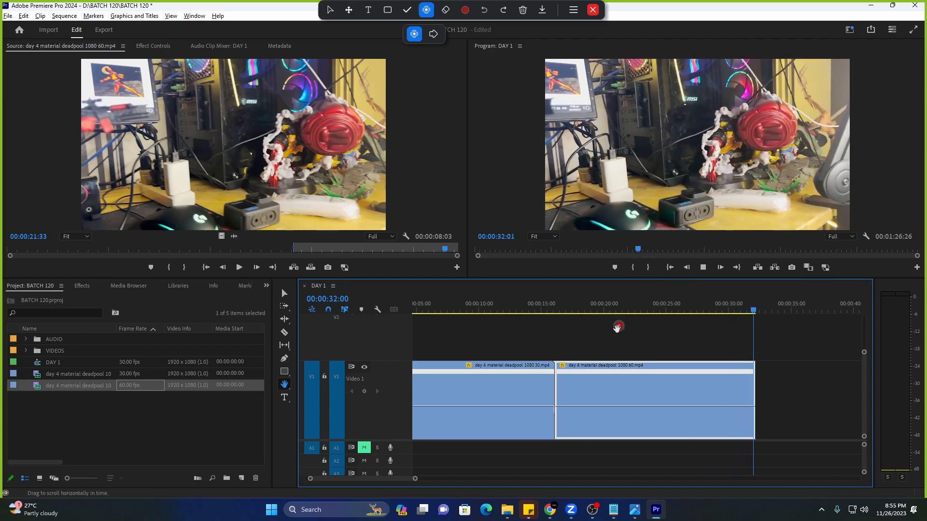
click(615, 305)
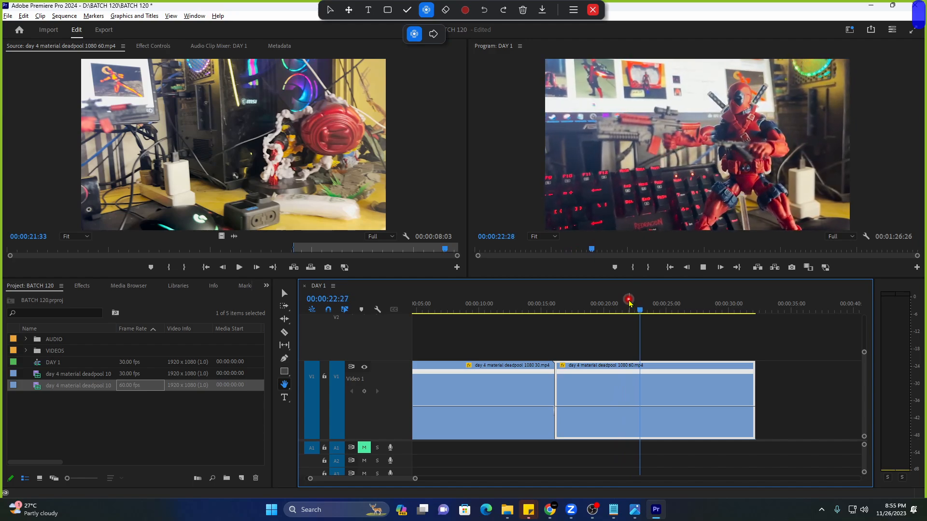
key(space)
key(v)
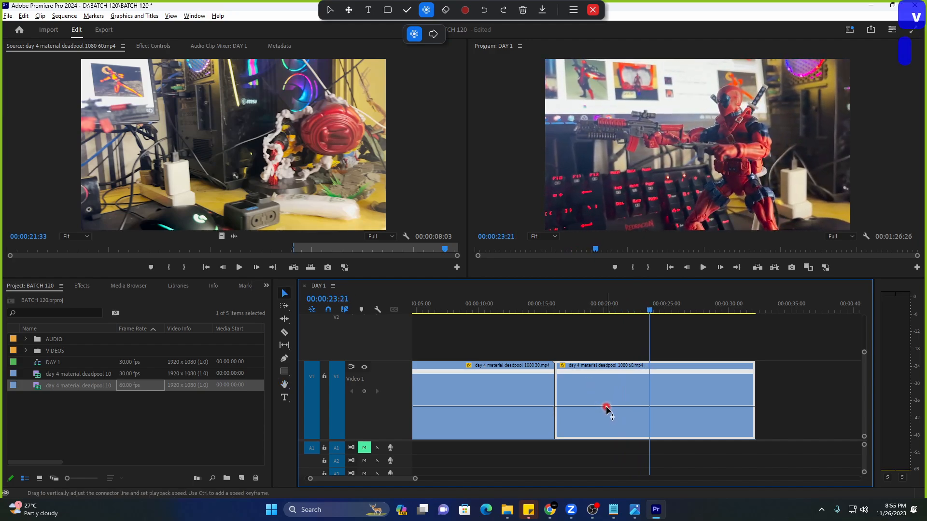
drag(607, 408, 607, 410)
key(ctrl+z)
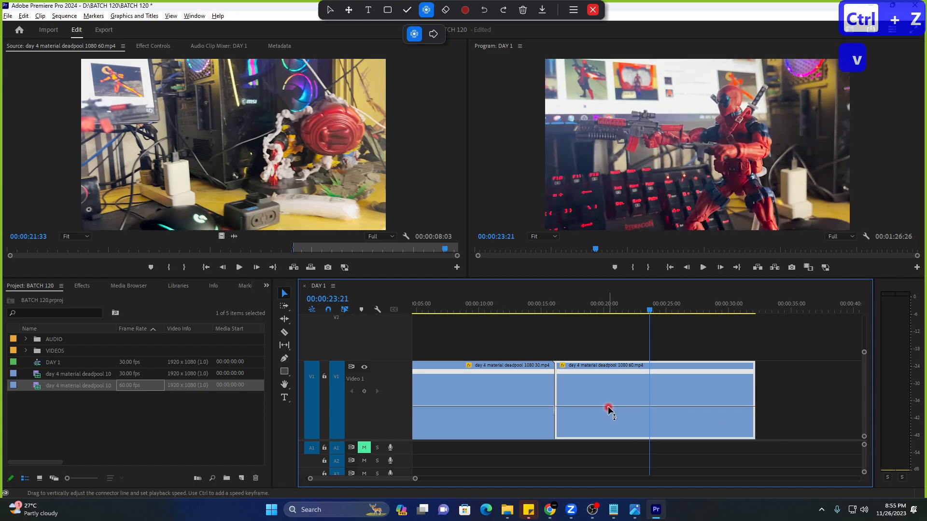
click(595, 302)
key(space)
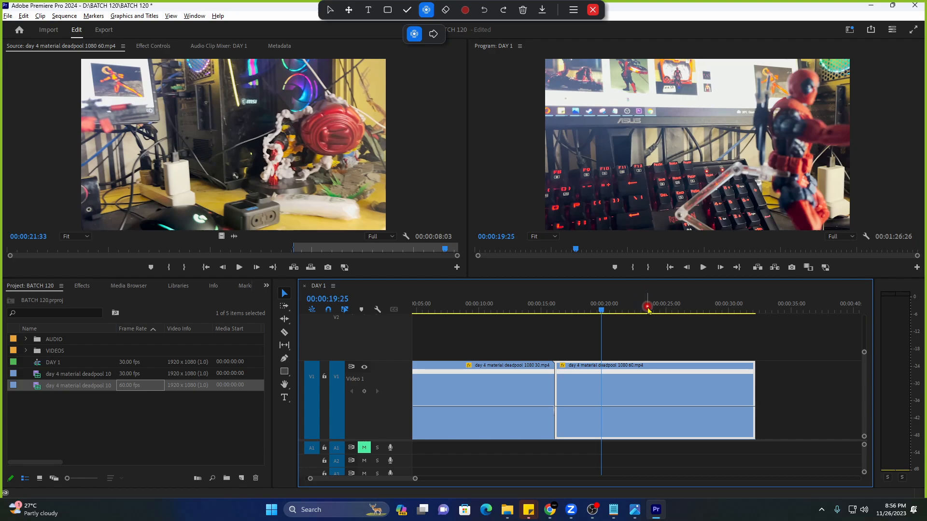
key(space)
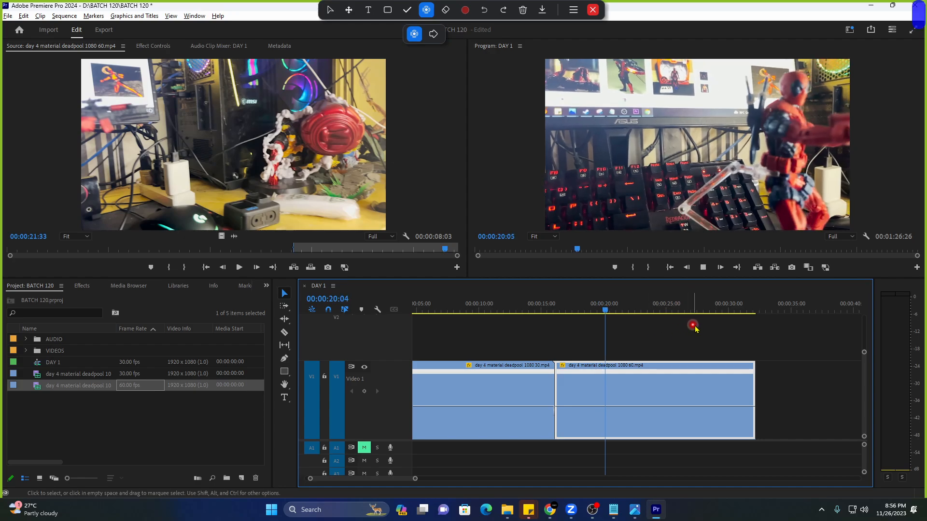
drag(710, 328, 547, 395)
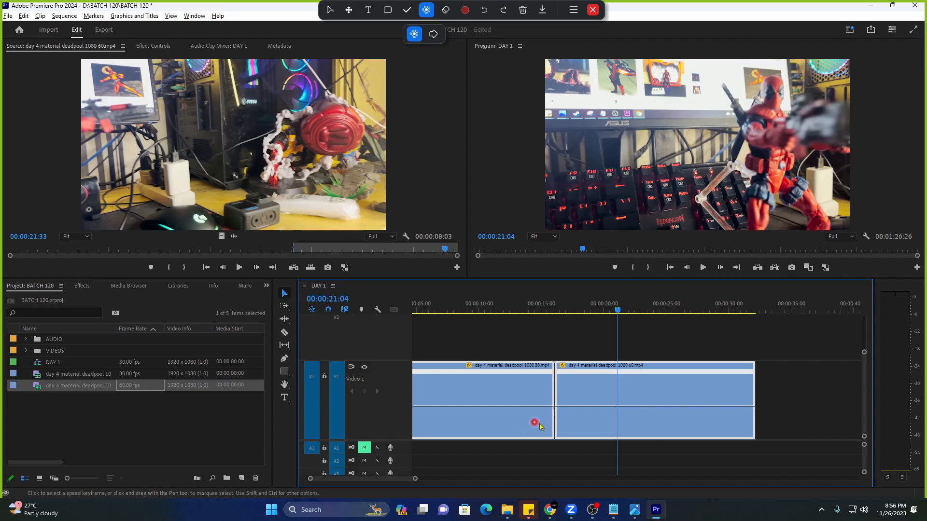
drag(662, 325, 501, 437)
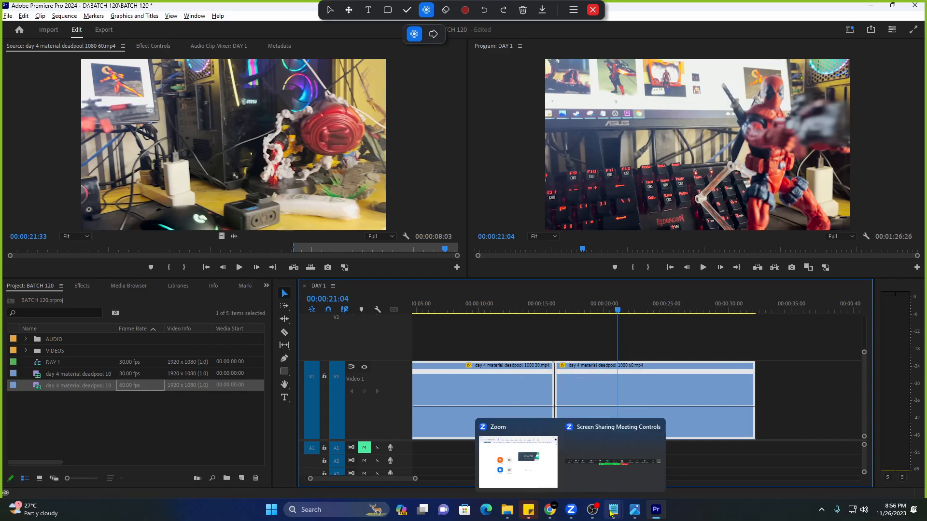
Append the line '02:48:00- speedramp' to the DAY 4 BATCH 120 TIMESTAMP sticky note.
mouse_move(611, 513)
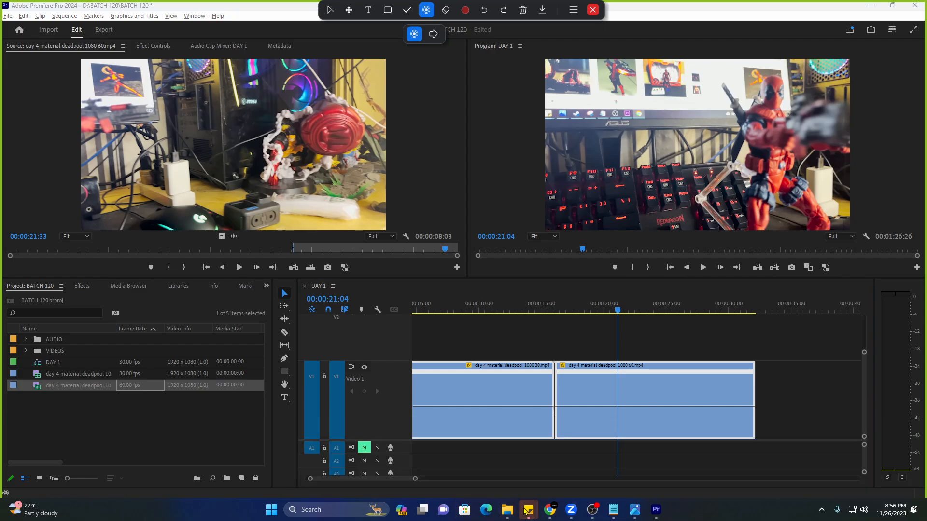
mouse_move(530, 507)
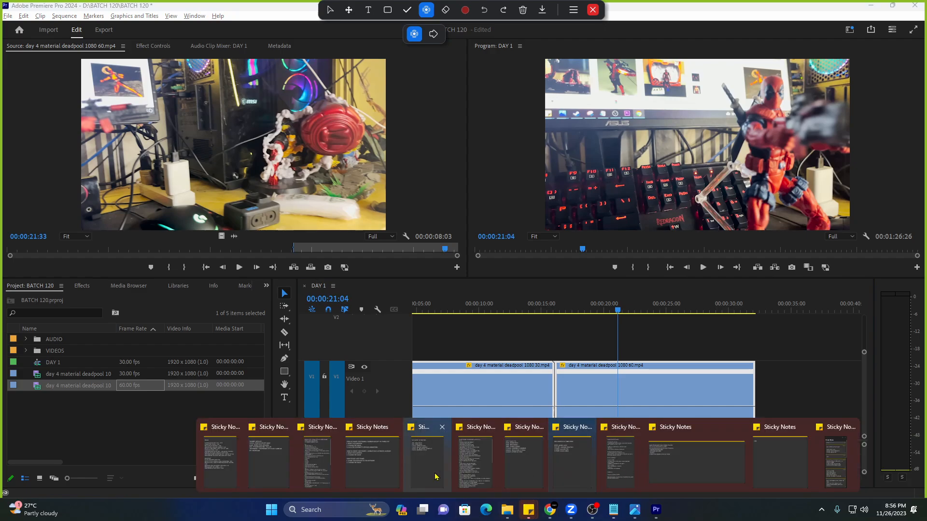
click(574, 463)
key(Return)
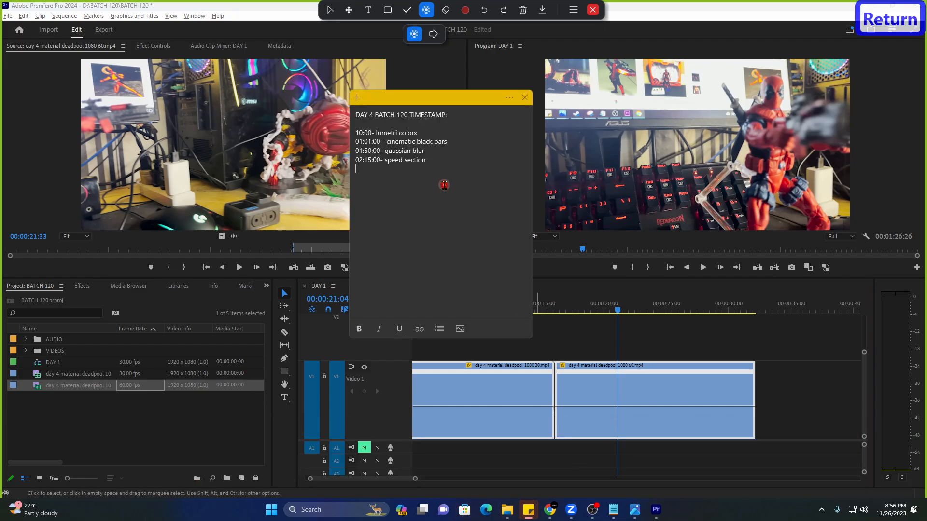
text(-)
key(BackSpace)
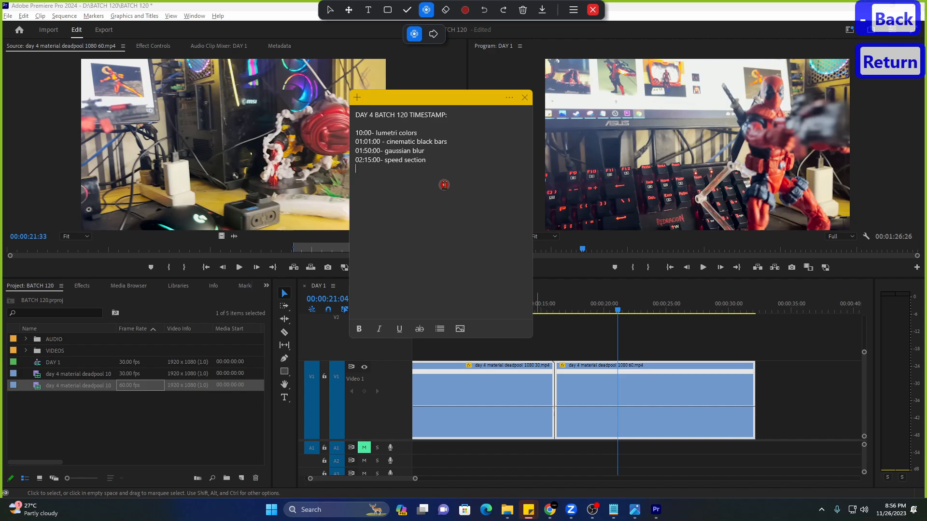
text(02:)
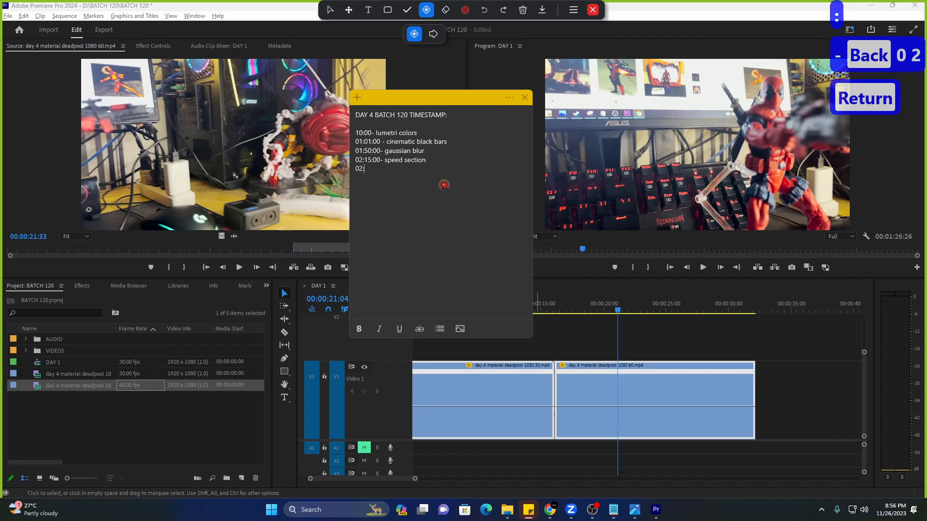
text(48:)
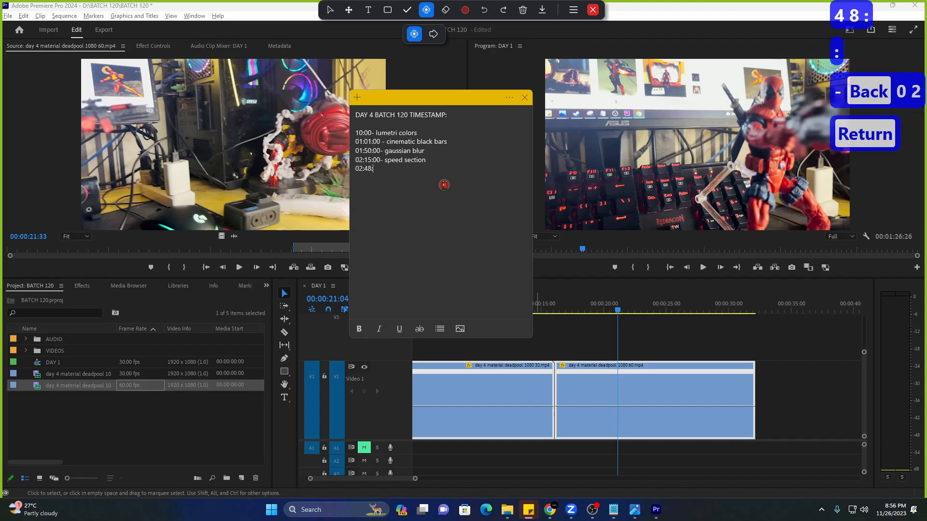
text(00- speedr)
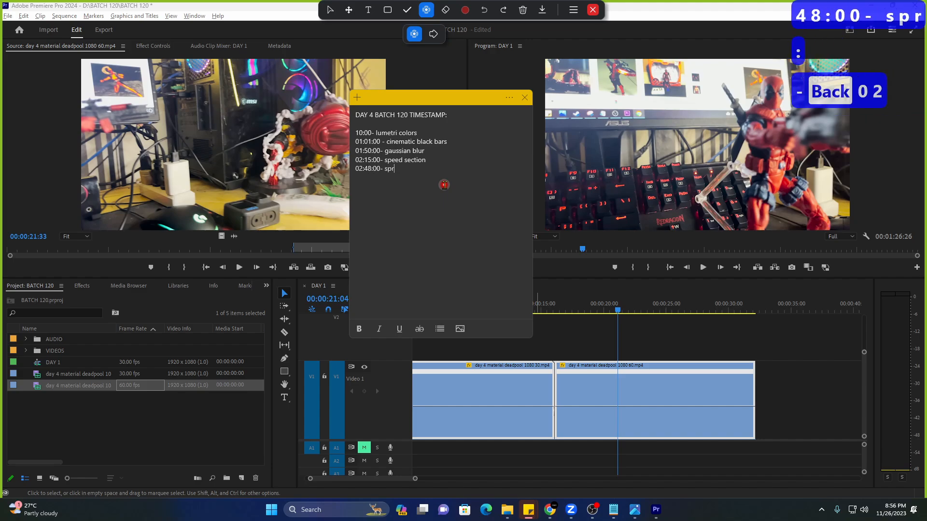
key(BackSpace)
text(eedm)
key(BackSpace)
text(ramp)
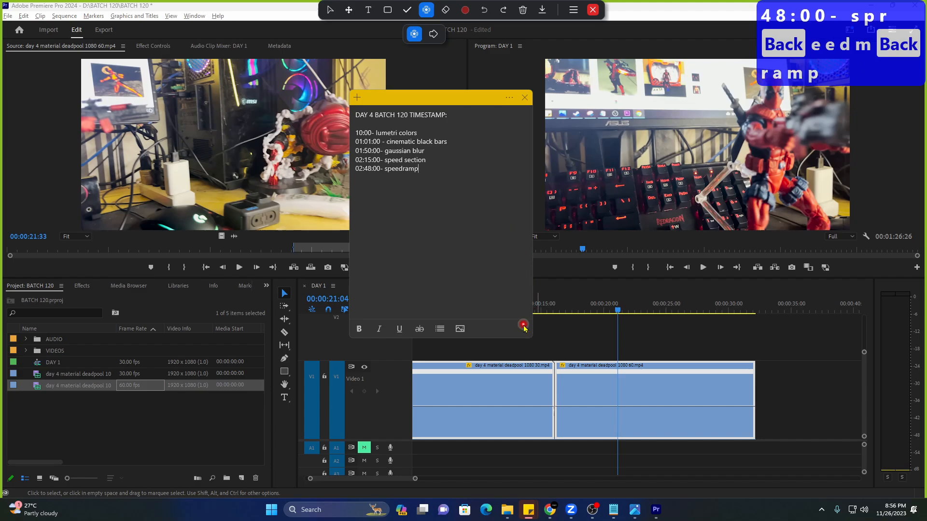
click(582, 343)
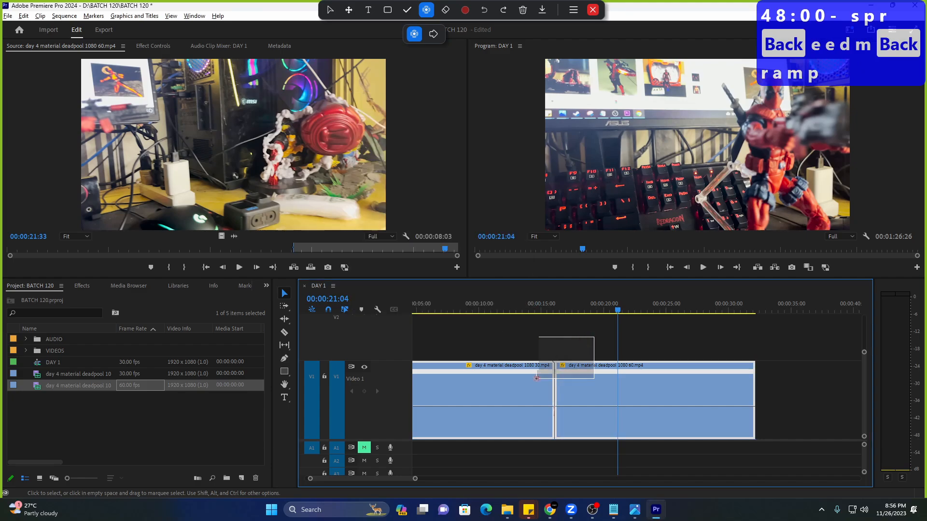
Undo an accidental clip deletion, then pan and zoom out the timeline to show its start.
key(Delete)
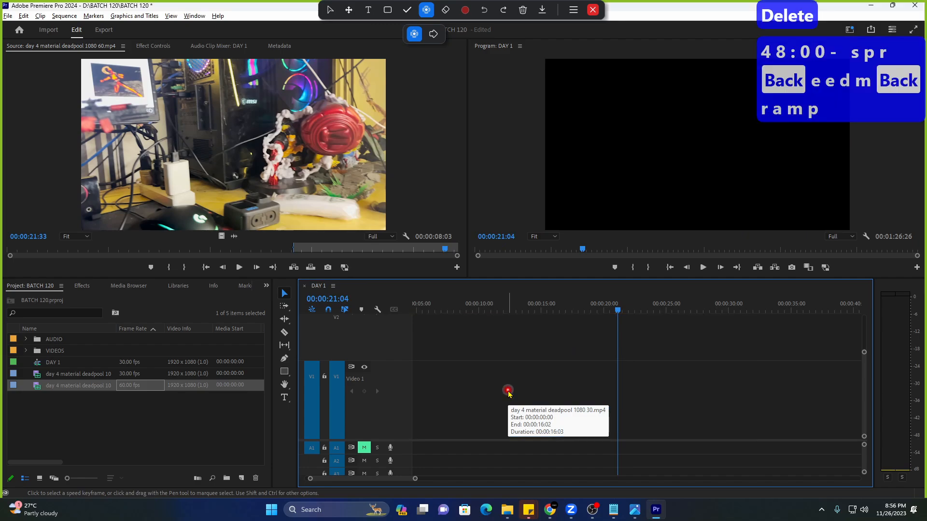
key(ctrl+z)
click(517, 308)
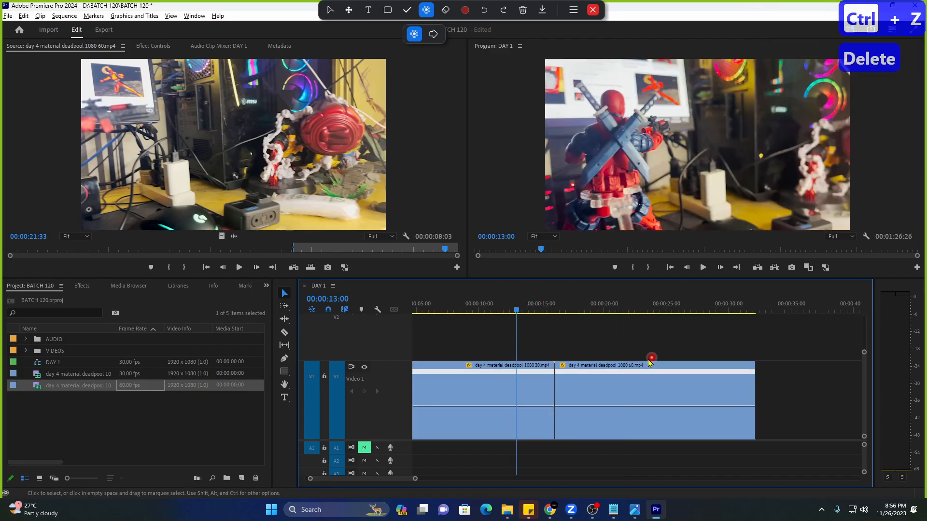
key(h)
drag(670, 344, 728, 342)
drag(411, 479, 472, 479)
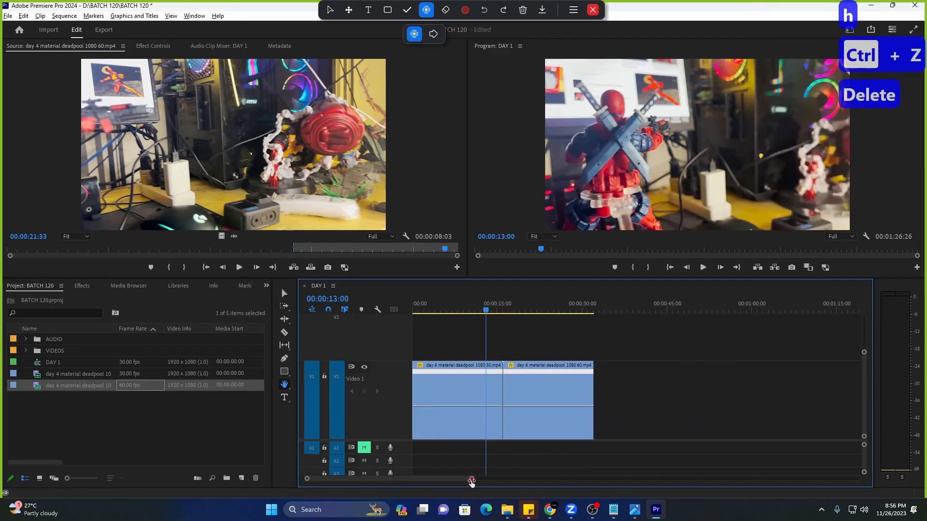
key(v)
Delete the 30fps clip, move the 60fps clip to the start, and speed it up to about eight seconds.
click(455, 389)
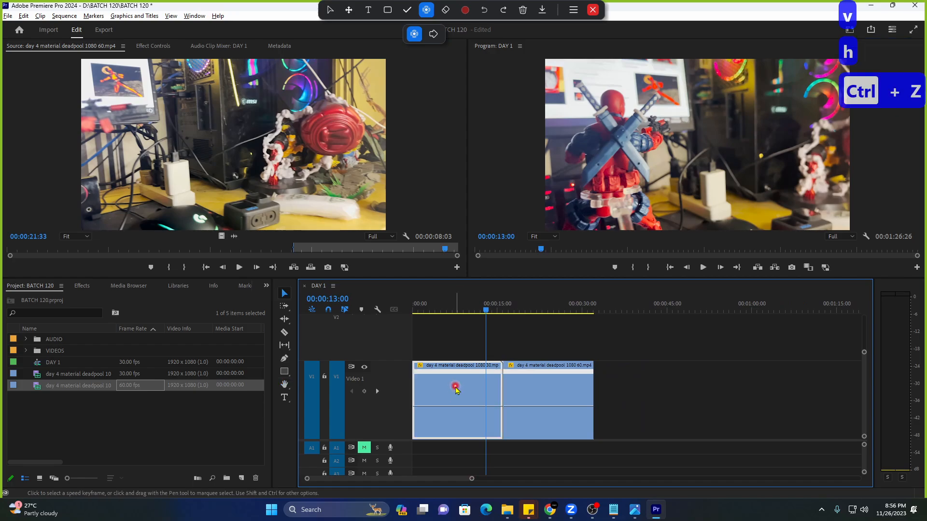
key(Delete)
drag(513, 389, 439, 393)
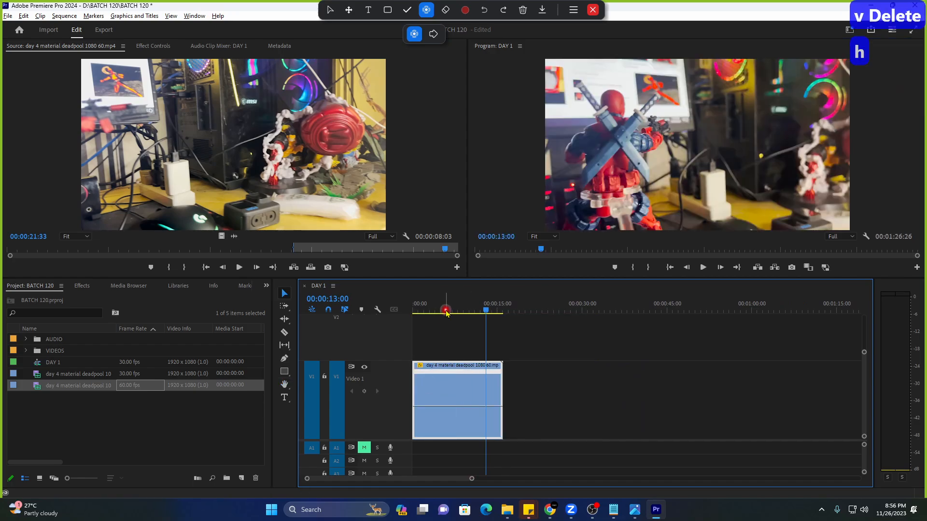
drag(445, 311, 404, 311)
key(space)
key(space)
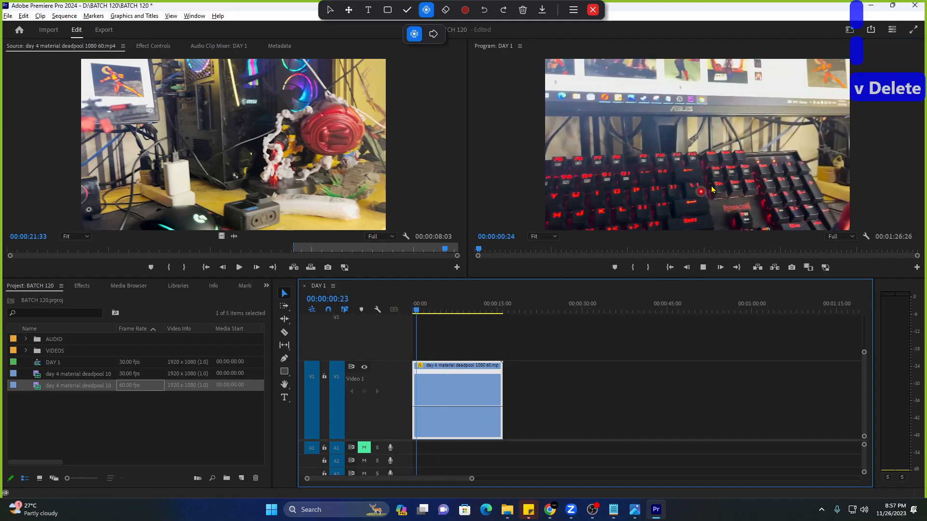
drag(440, 407, 445, 377)
key(Home)
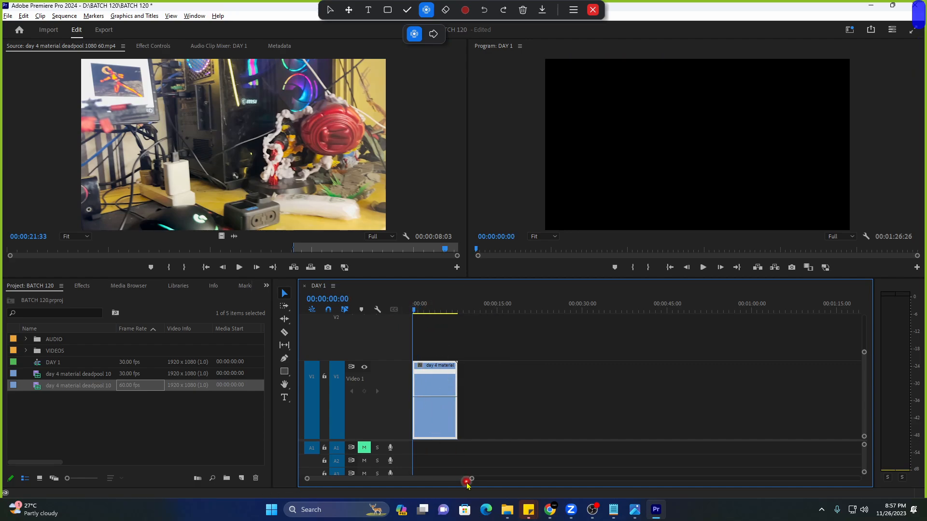
drag(474, 478, 420, 480)
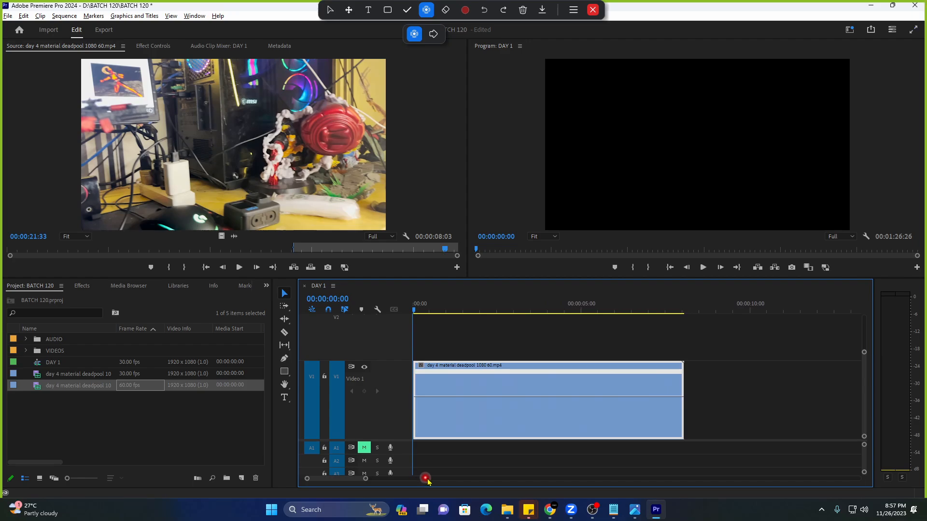
Play and scrub through the sped-up 60 fps clip, now lasting 00:00:08:01.
key(space)
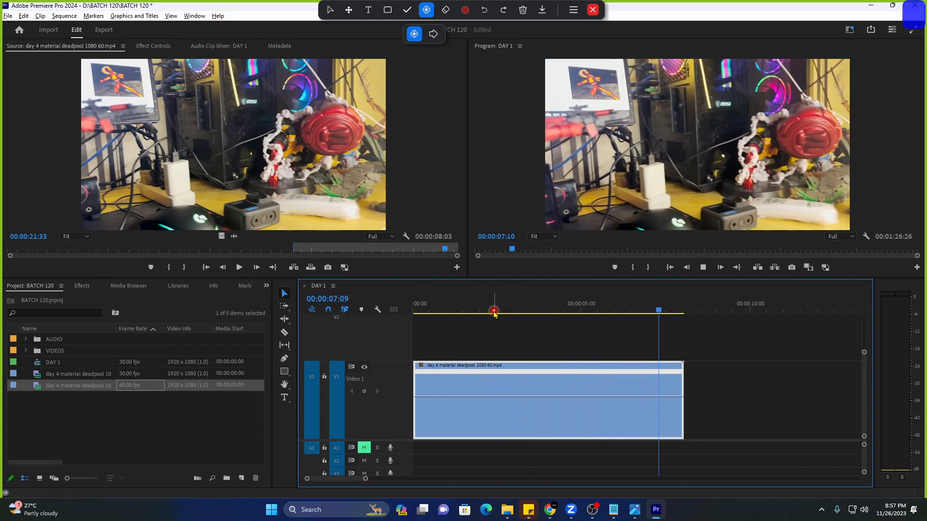
click(516, 310)
mouse_move(516, 313)
mouse_down()
mouse_move(524, 310)
mouse_move(497, 311)
mouse_move(521, 311)
mouse_up()
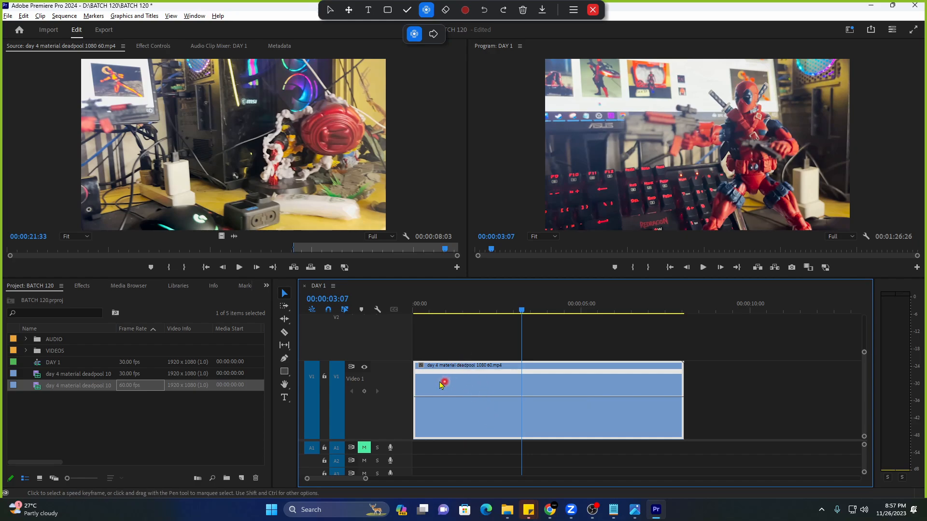
Show Effect Controls and add a speed keyframe on the Deadpool clip at 00:00:03:07.
click(151, 46)
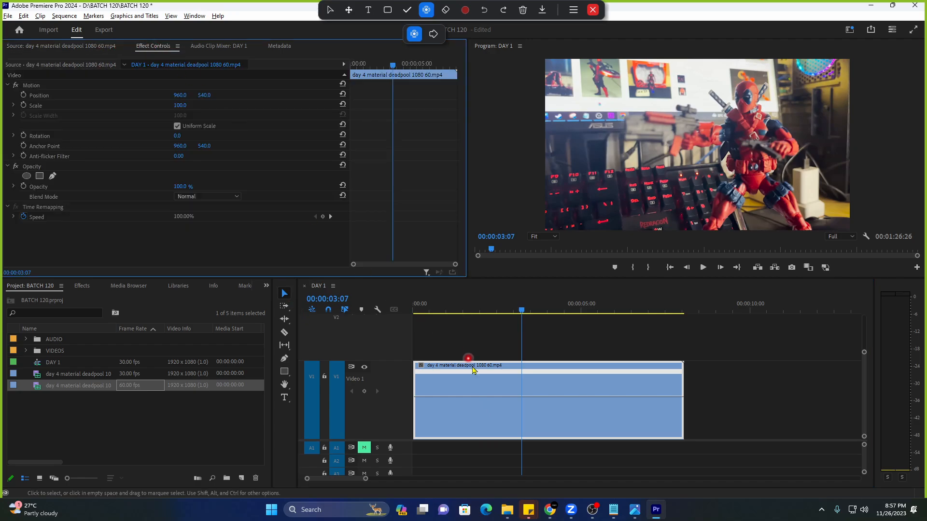
click(286, 295)
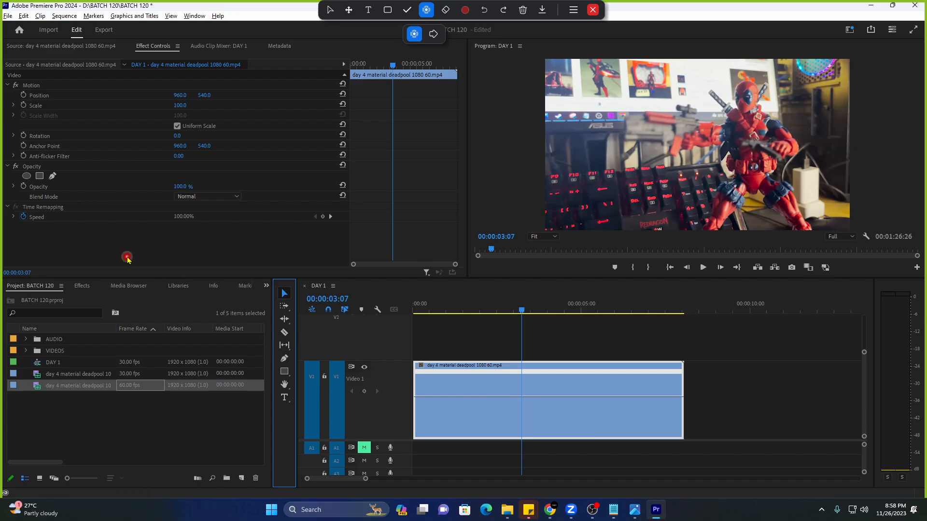
ctrl+click(522, 398)
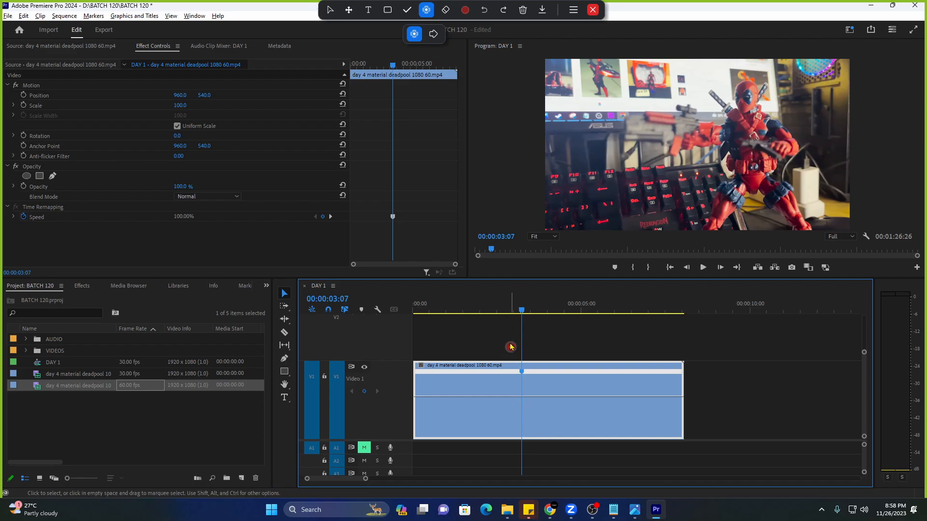
drag(520, 311, 497, 313)
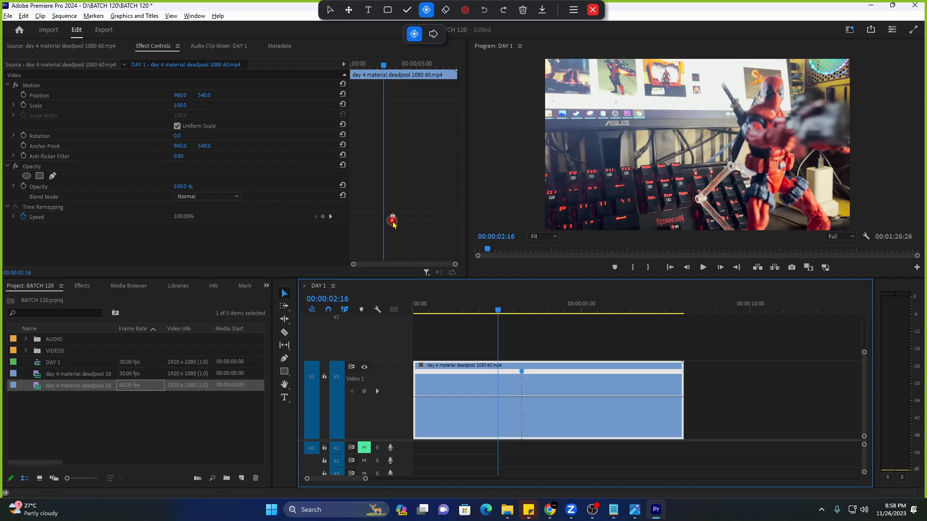
click(393, 216)
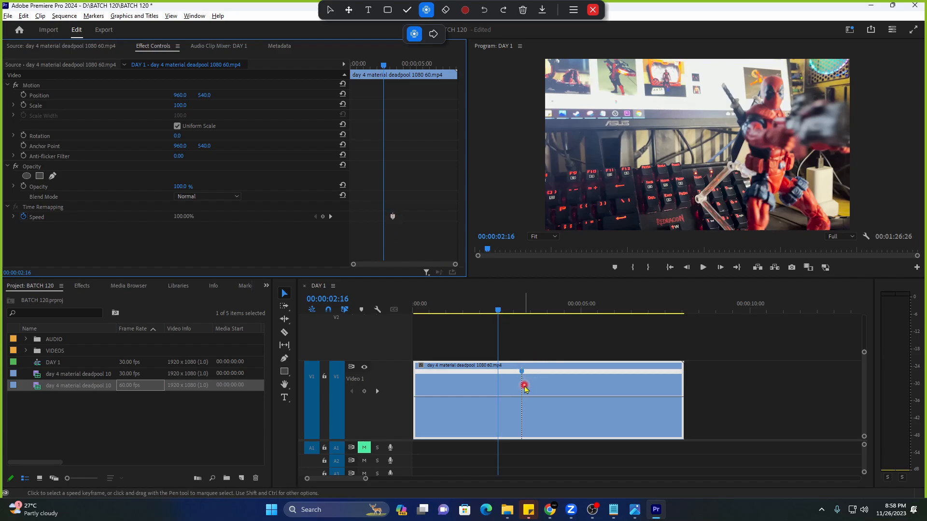
key(ctrl+z)
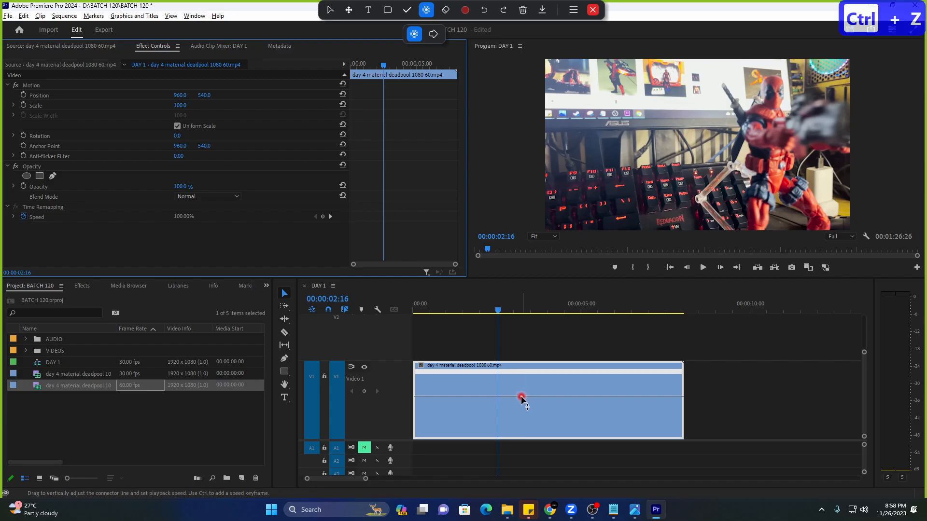
ctrl+click(522, 397)
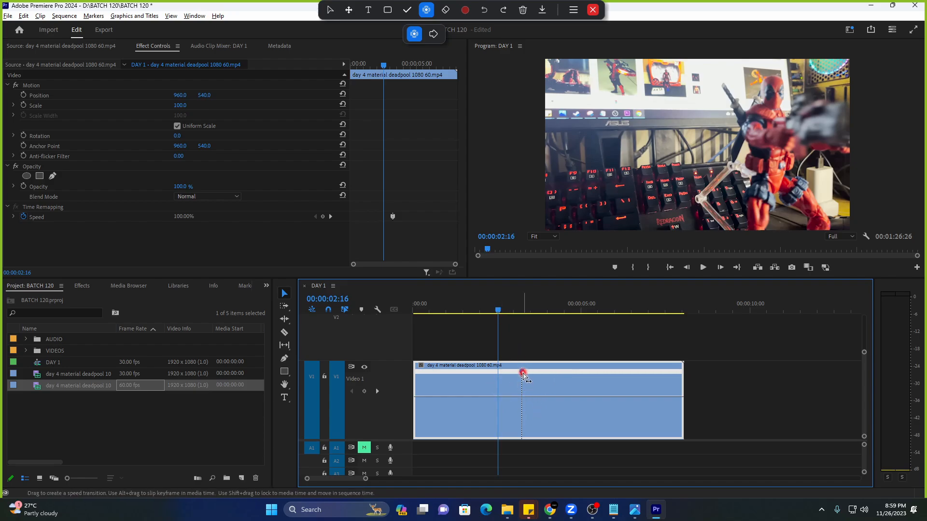
click(485, 310)
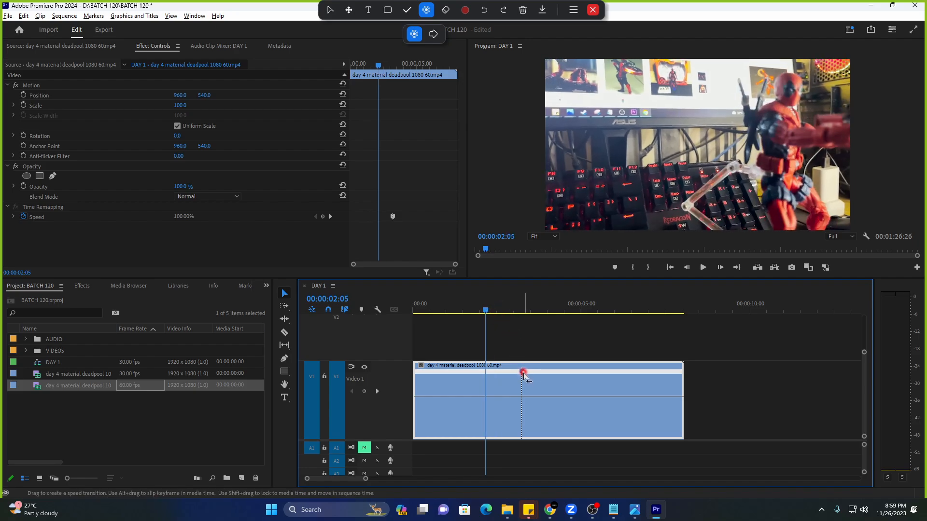
click(524, 349)
click(543, 386)
drag(522, 374, 521, 377)
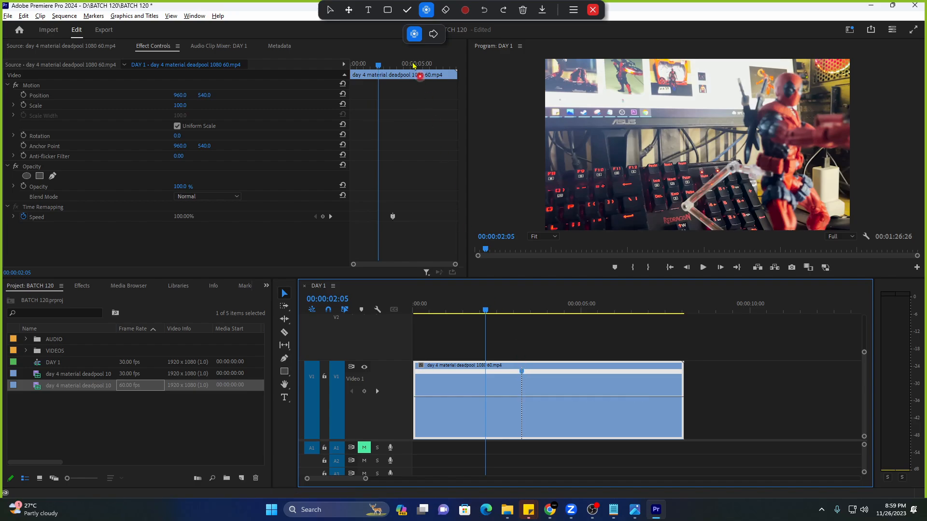
click(407, 10)
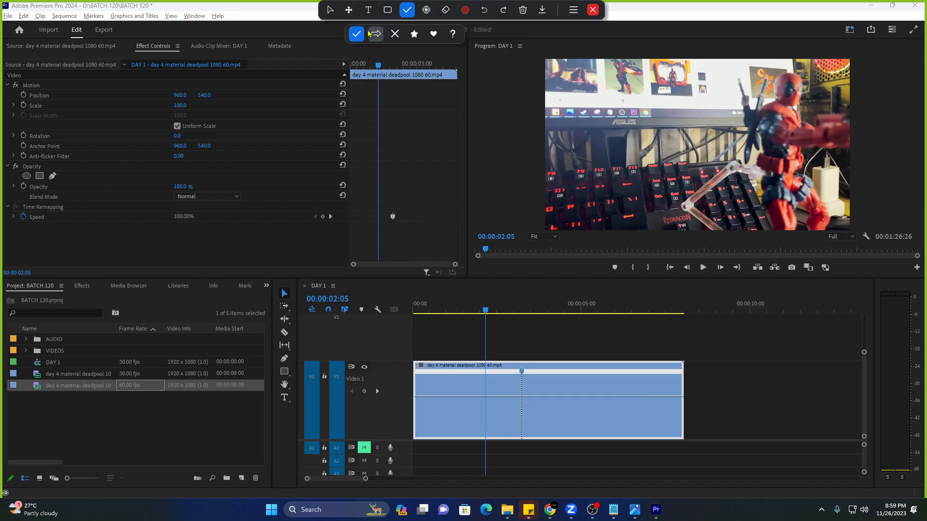
click(388, 10)
click(364, 102)
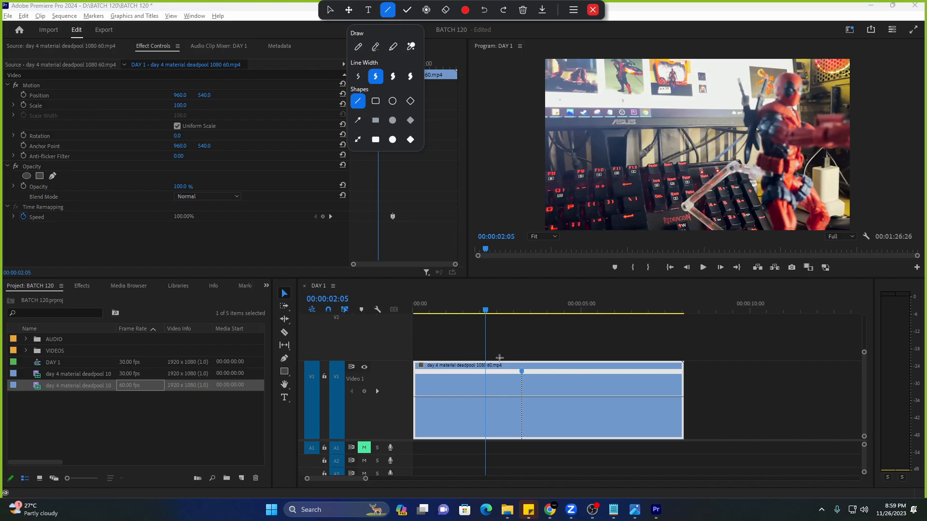
drag(522, 346, 523, 461)
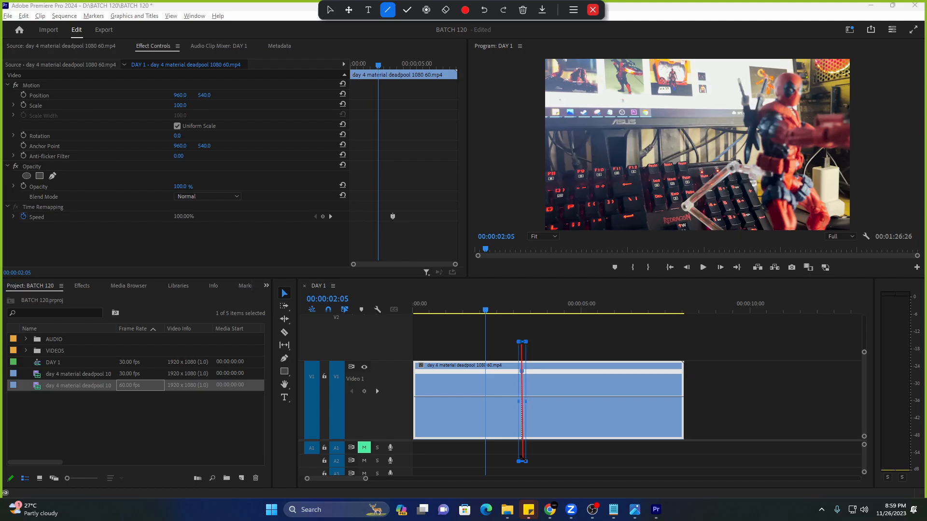
click(388, 10)
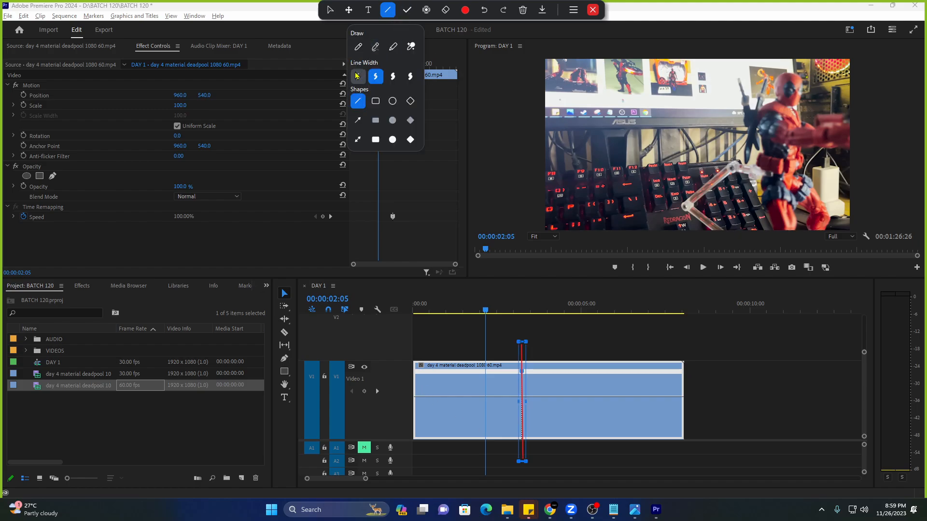
click(357, 47)
drag(423, 379, 428, 379)
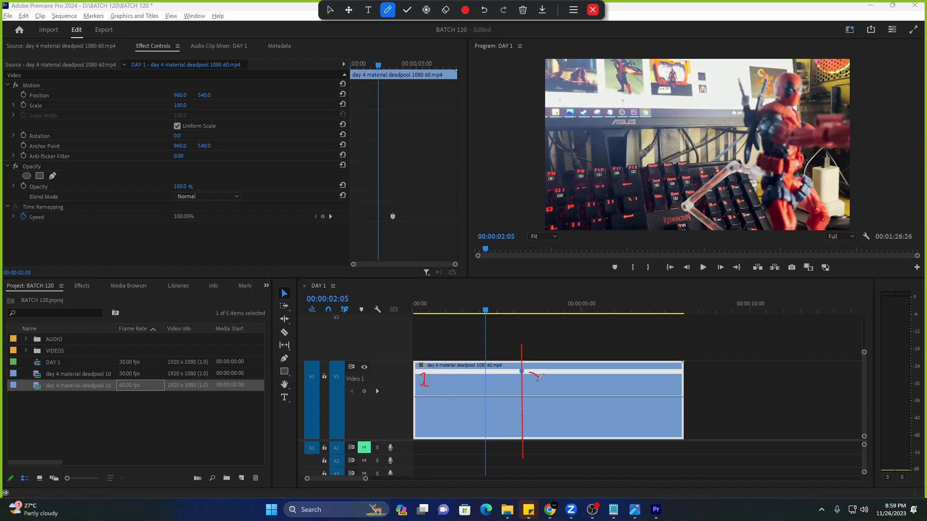
drag(539, 377, 538, 389)
mouse_move(453, 396)
mouse_down()
mouse_move(448, 368)
mouse_move(453, 375)
mouse_up()
drag(524, 397, 699, 400)
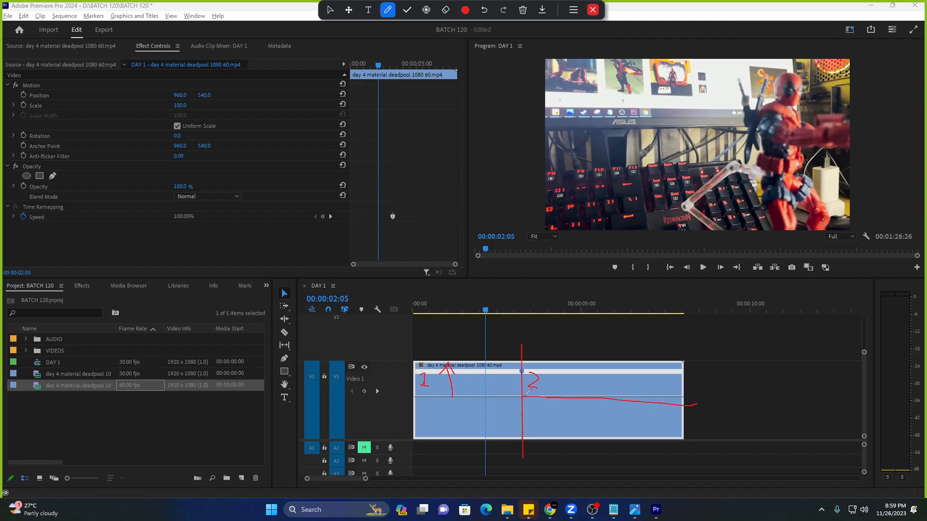
key(ctrl+z)
drag(524, 396, 699, 396)
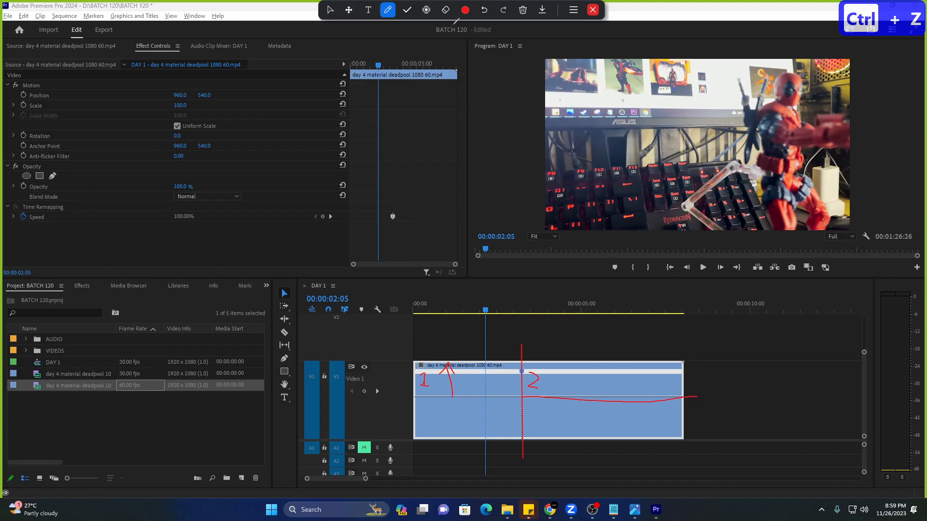
click(523, 9)
click(525, 50)
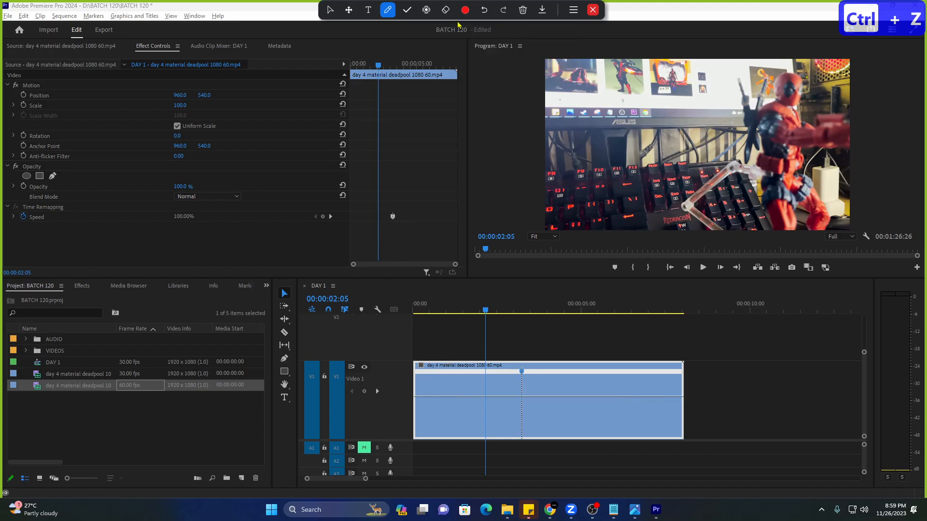
click(427, 9)
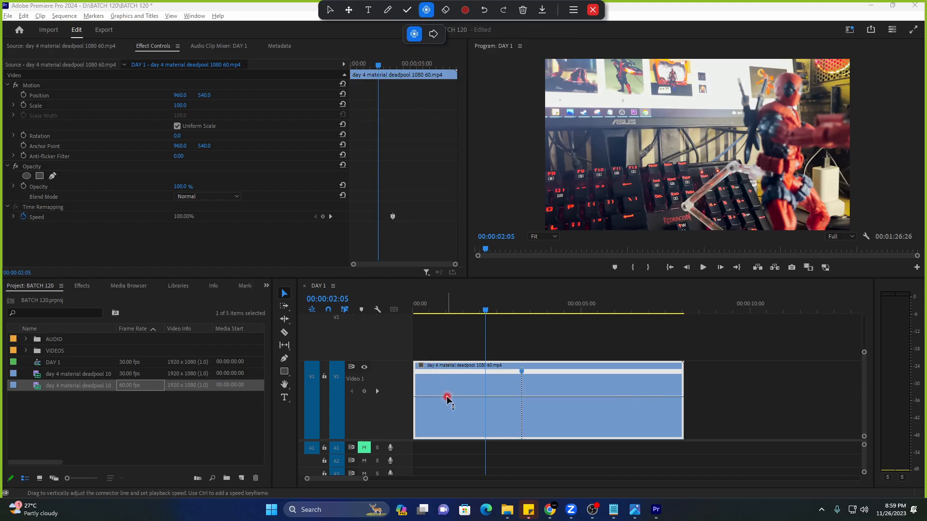
Raise the speed before the keyframe to 500%, then return the playhead to the sequence start.
click(522, 375)
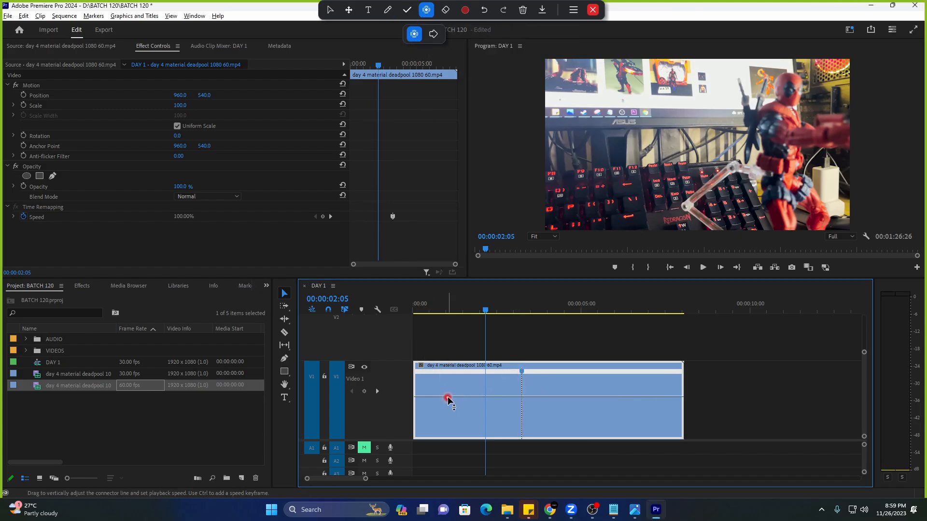
drag(448, 398, 456, 352)
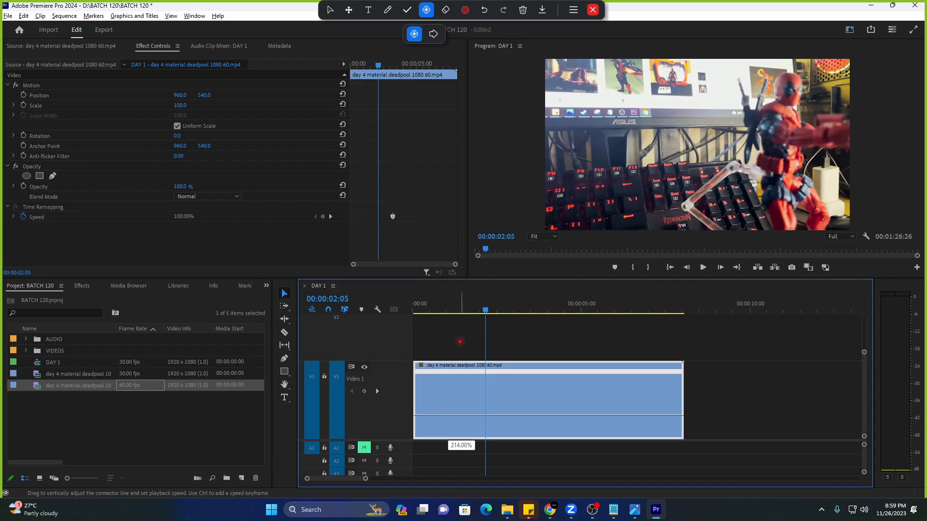
drag(460, 342, 462, 305)
drag(463, 203, 463, 203)
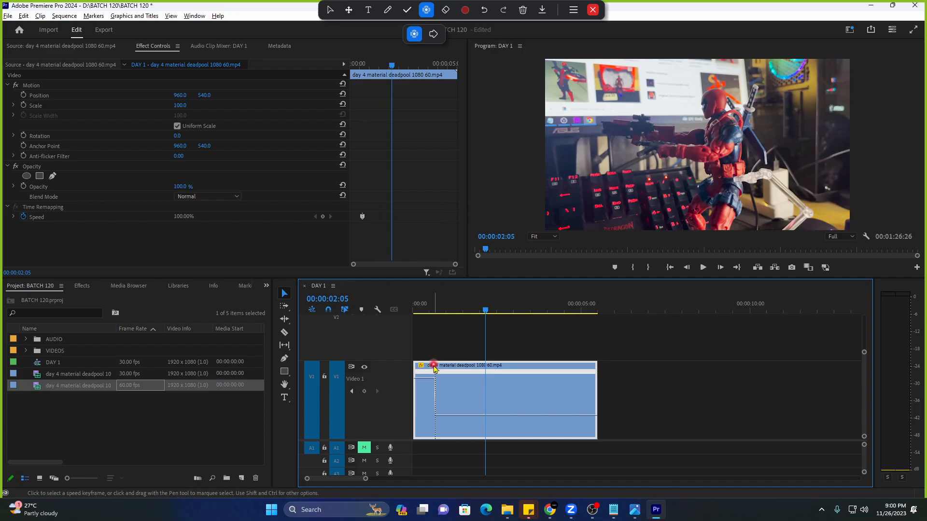
click(412, 312)
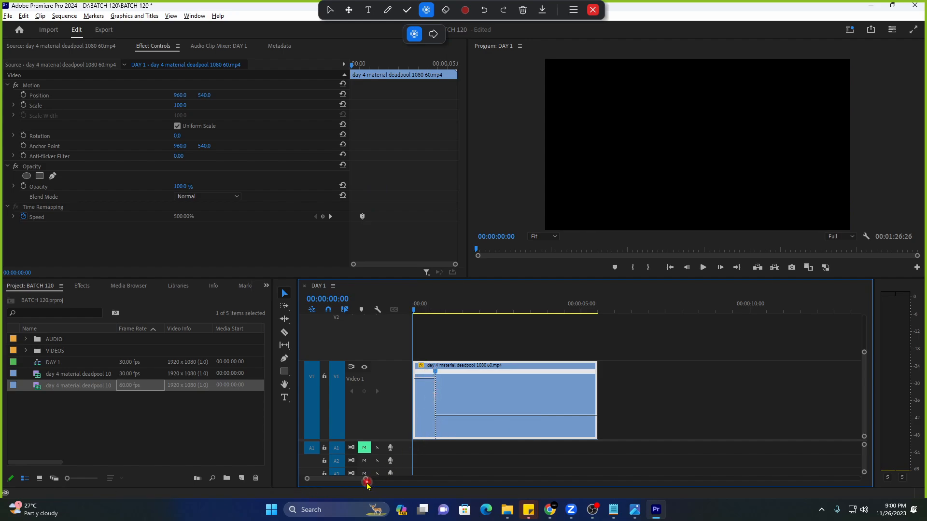
Align the clip to start at 00:00 and preview the speed ramp playback.
drag(365, 479, 360, 482)
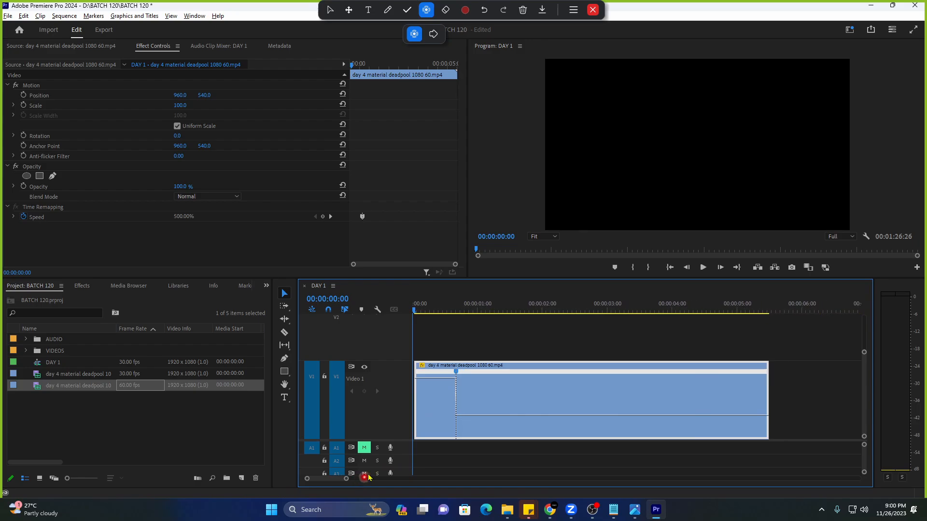
drag(428, 435, 424, 433)
key(space)
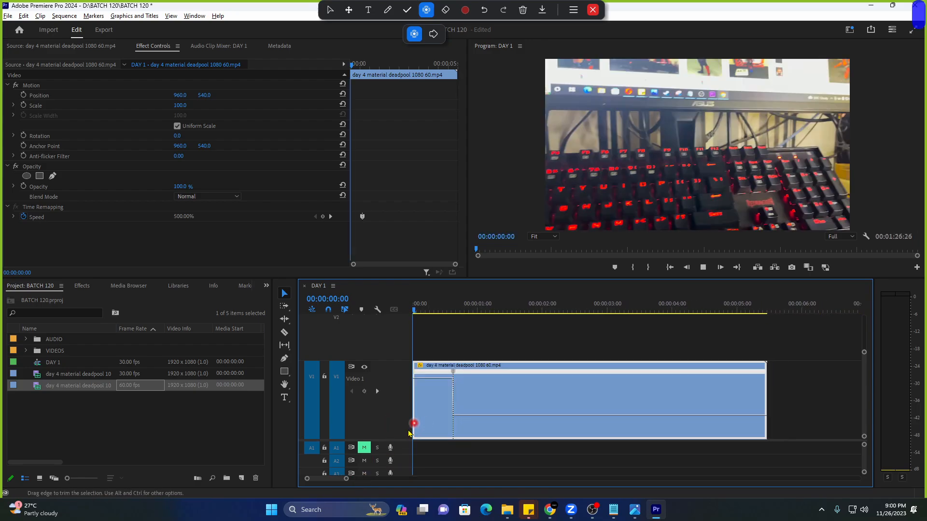
key(Home)
key(space)
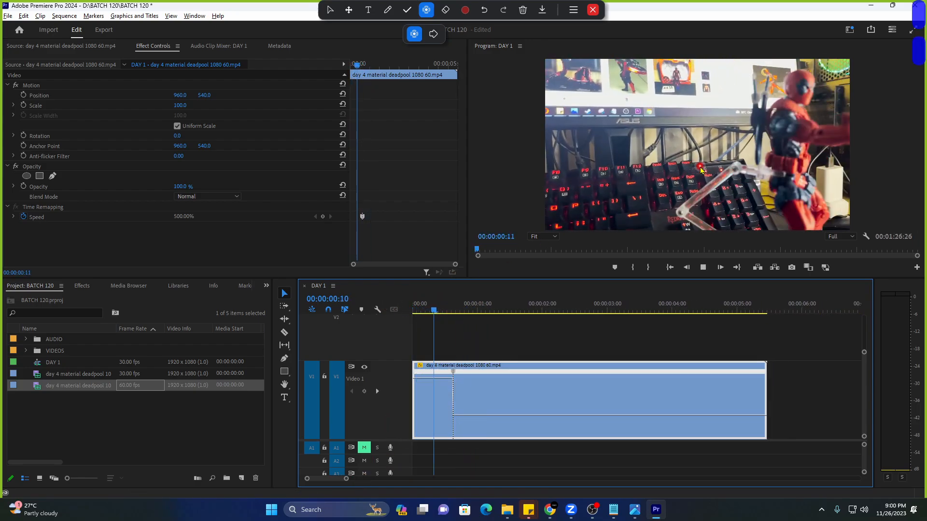
key(space)
key(Home)
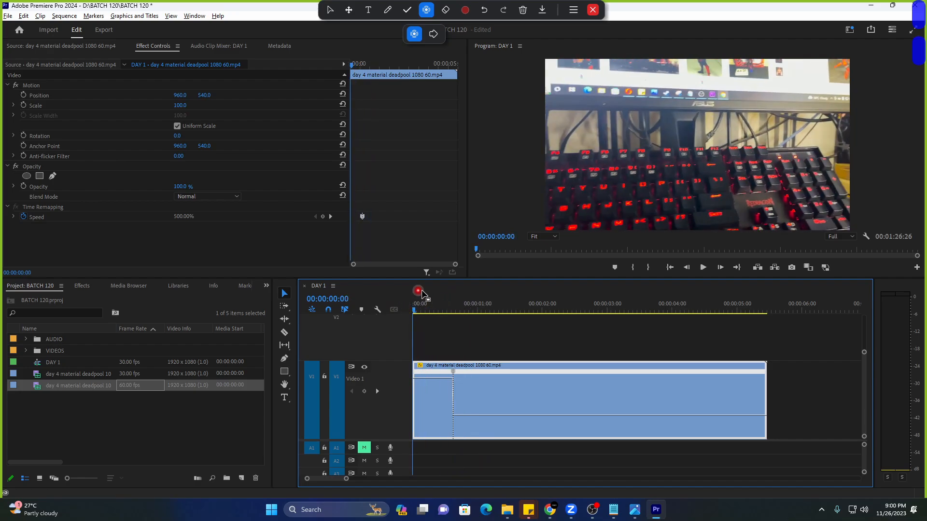
Render the sequence and play the rendered speed ramp from the start.
click(64, 16)
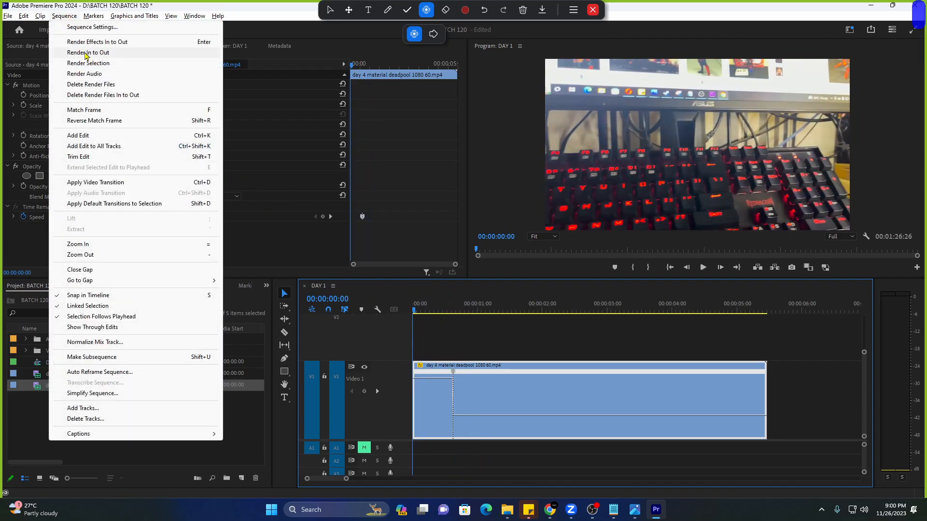
click(85, 53)
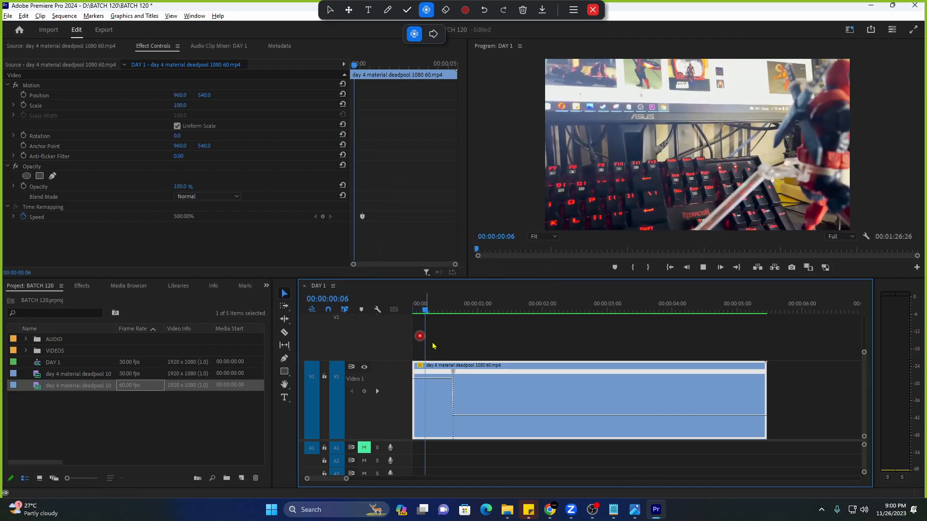
key(space)
key(Home)
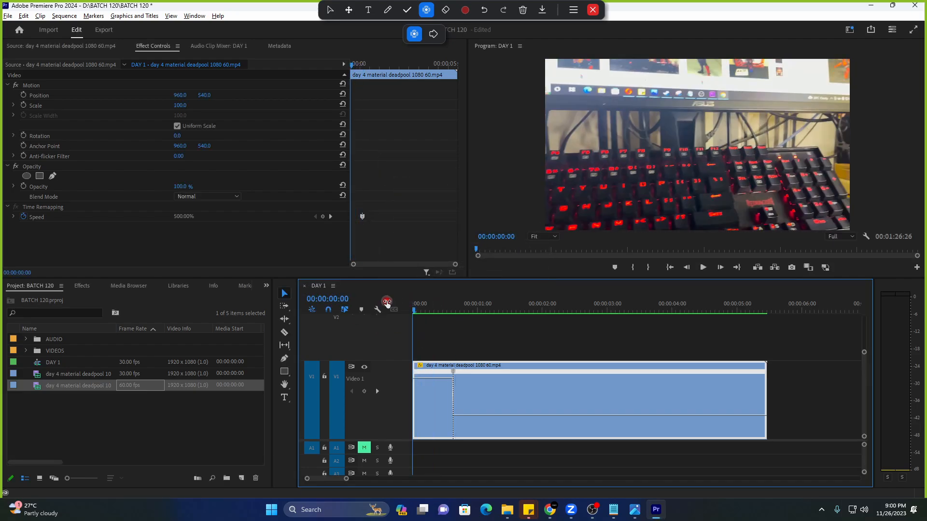
key(space)
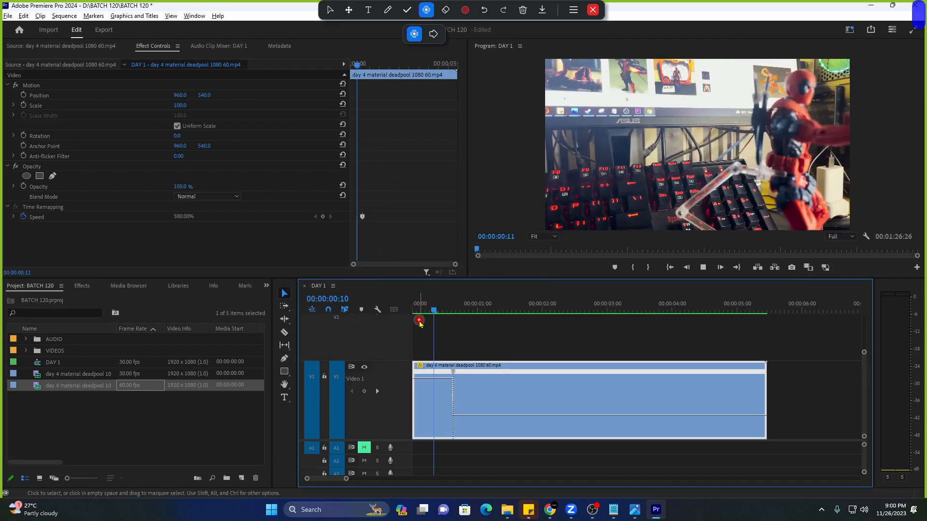
key(space)
key(Home)
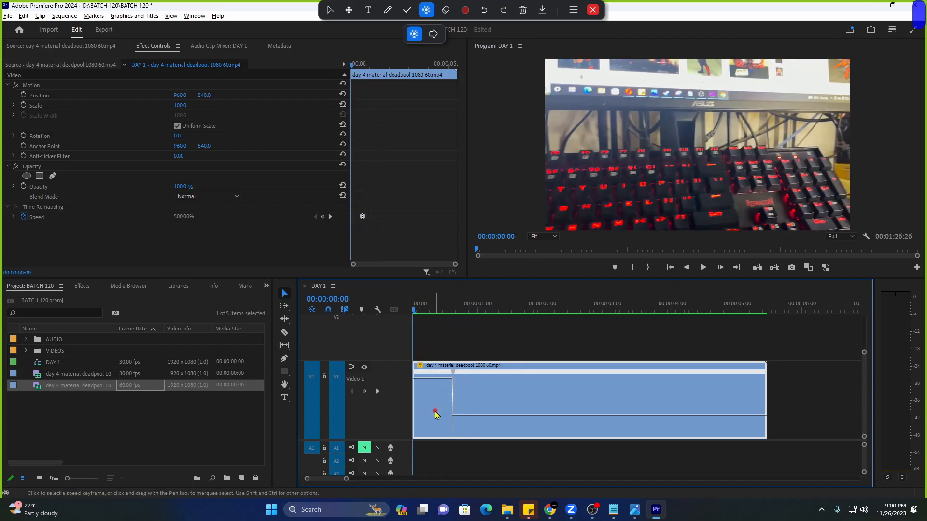
Inspect frames at the clip start and where speed returns to 100%, then replay.
click(425, 381)
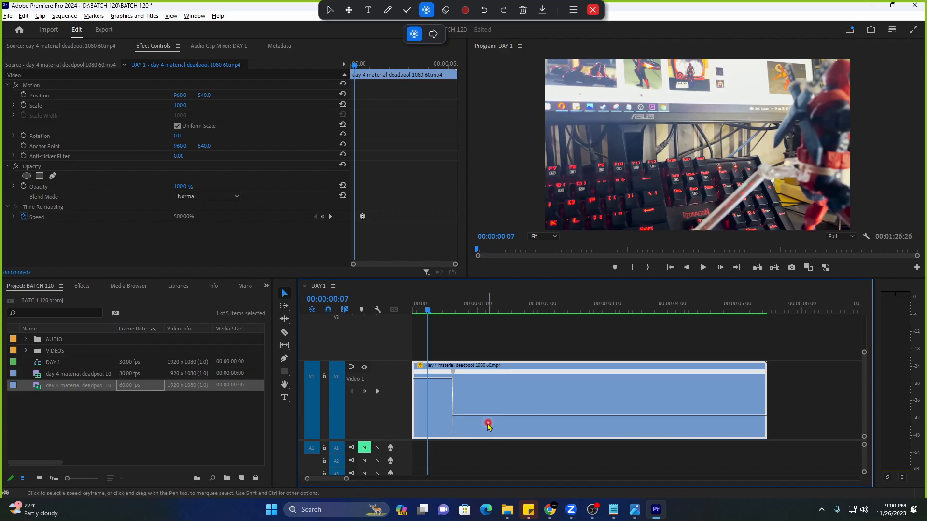
click(466, 307)
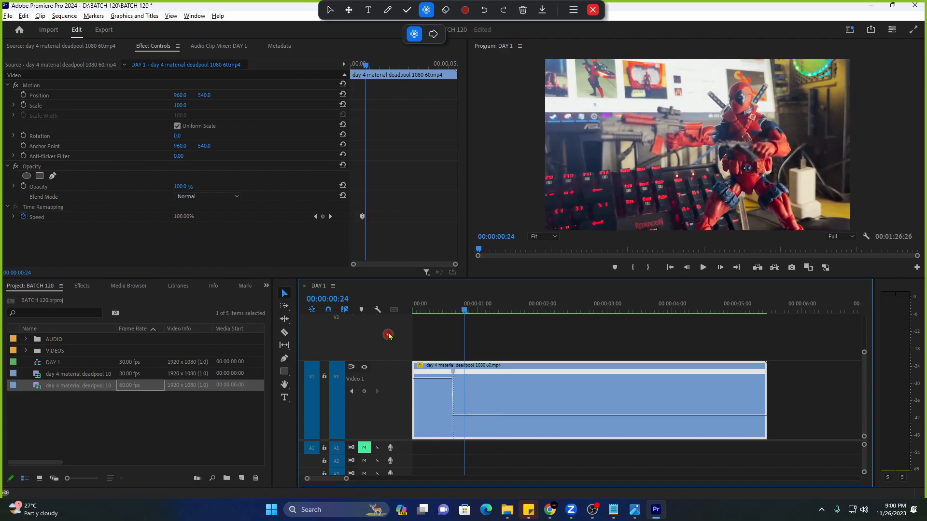
click(421, 305)
key(space)
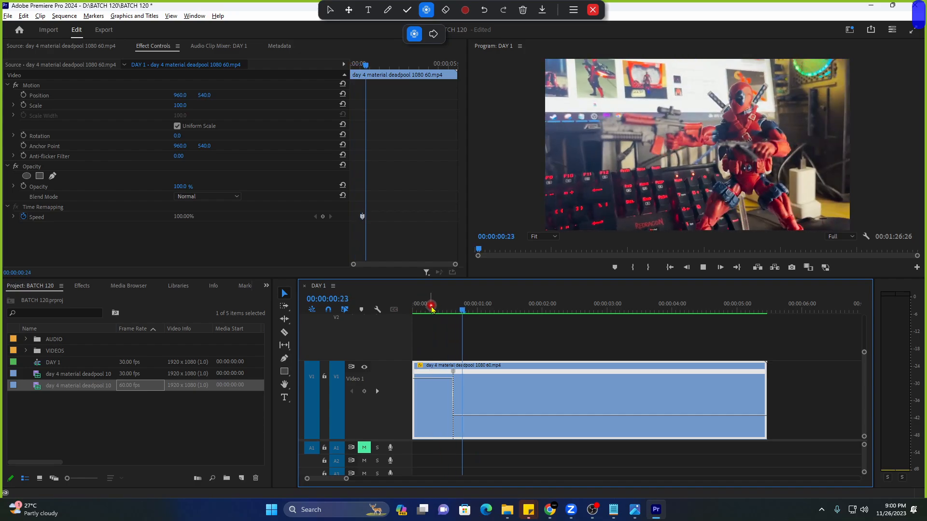
drag(431, 309, 393, 316)
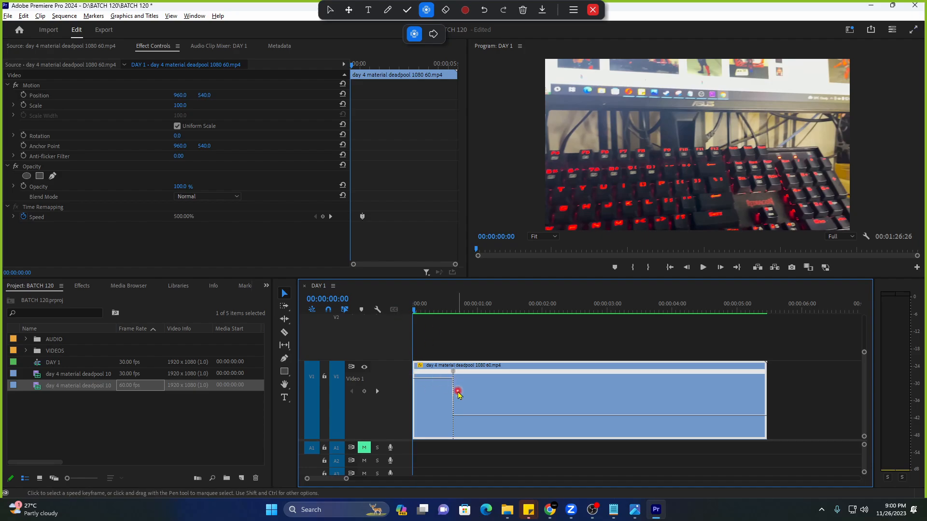
key(space)
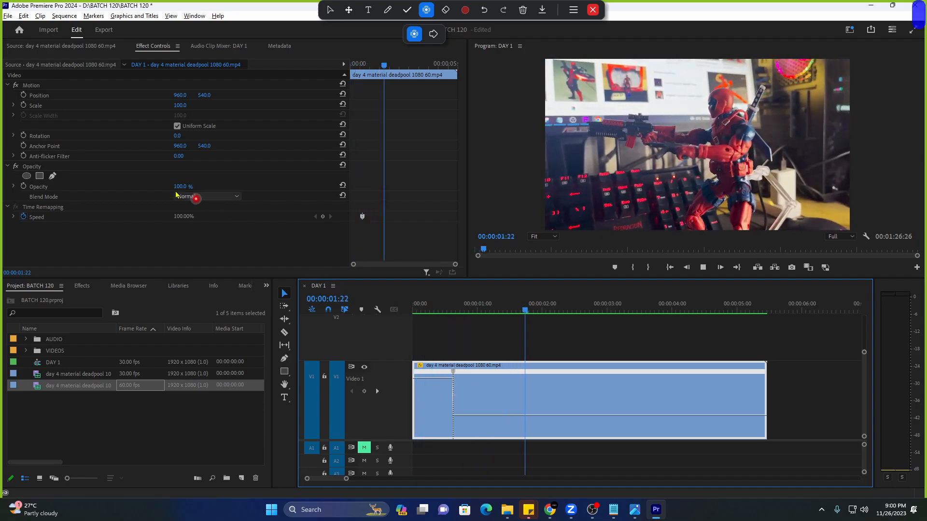
click(417, 309)
Enter 500% as the starting speed in Effect Controls and replay the fast opening.
click(184, 217)
text(500)
key(Return)
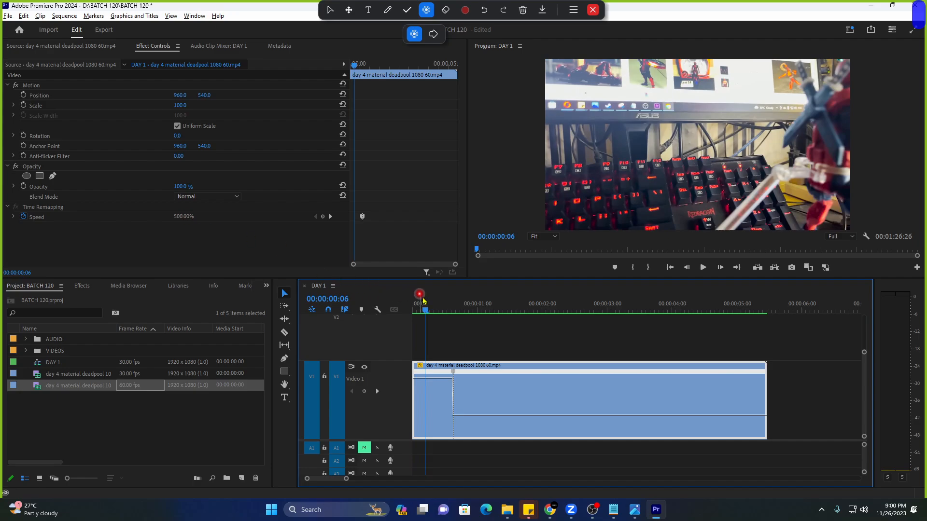
click(432, 306)
mouse_move(432, 306)
mouse_down()
mouse_move(458, 309)
mouse_move(415, 307)
mouse_up()
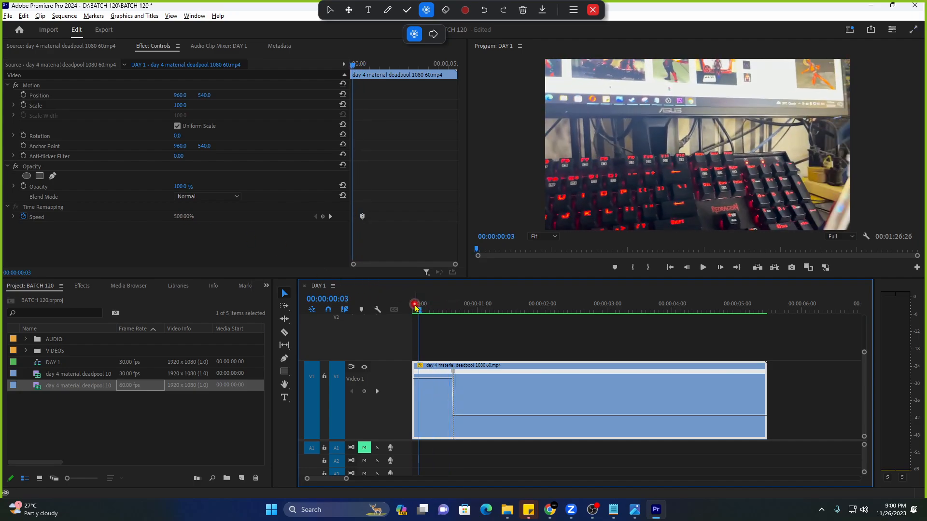
key(space)
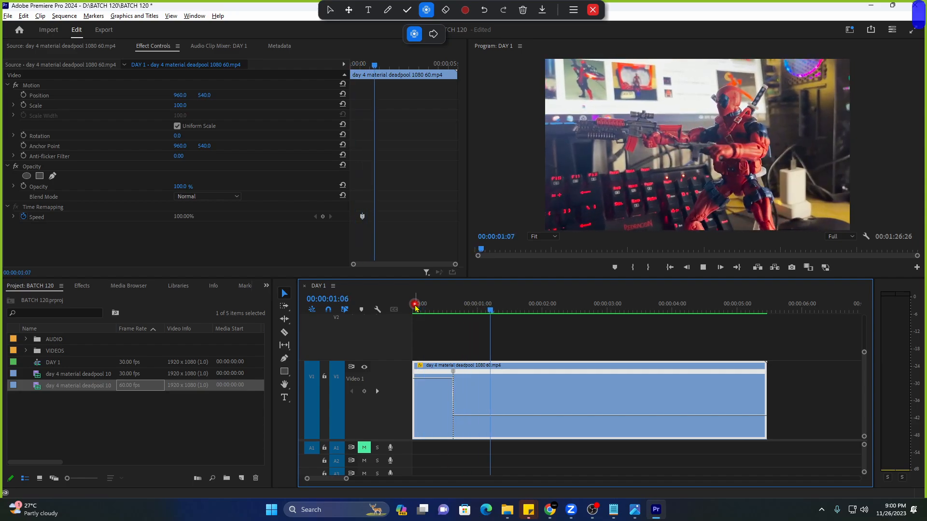
key(Home)
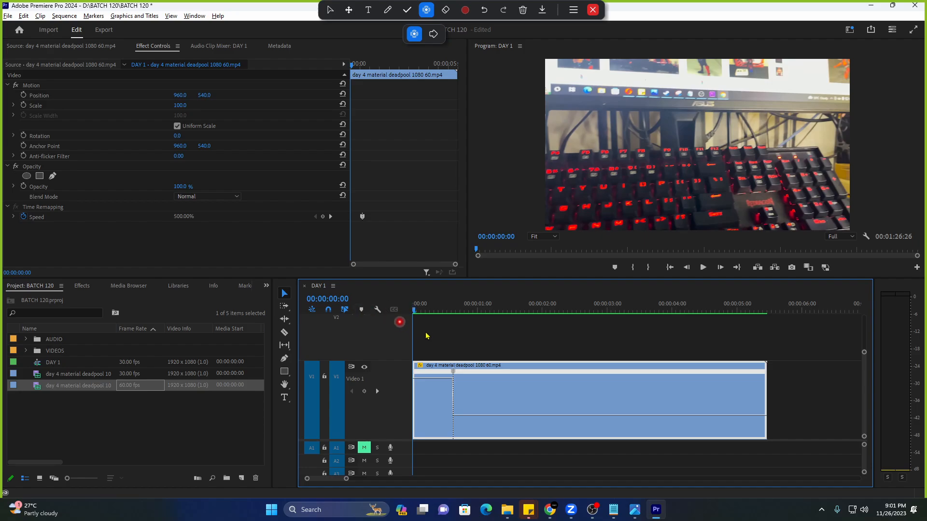
key(space)
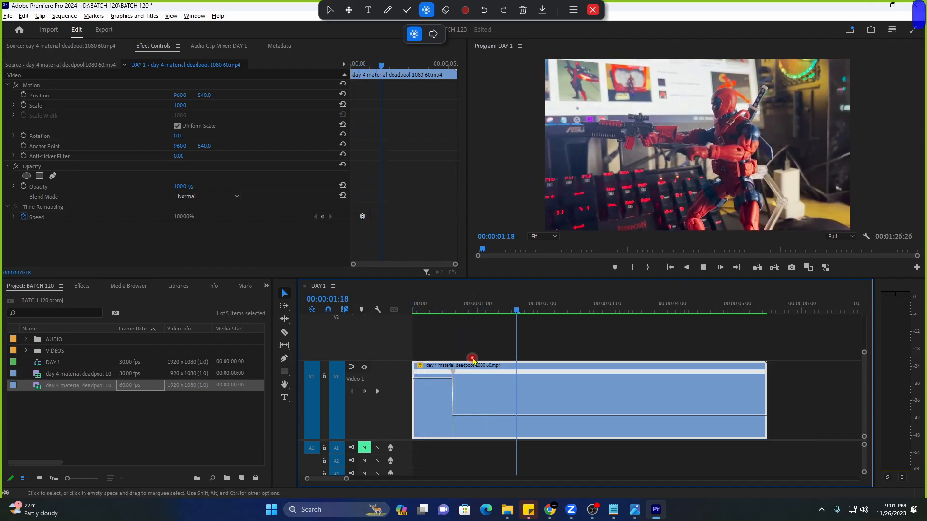
drag(432, 311, 414, 309)
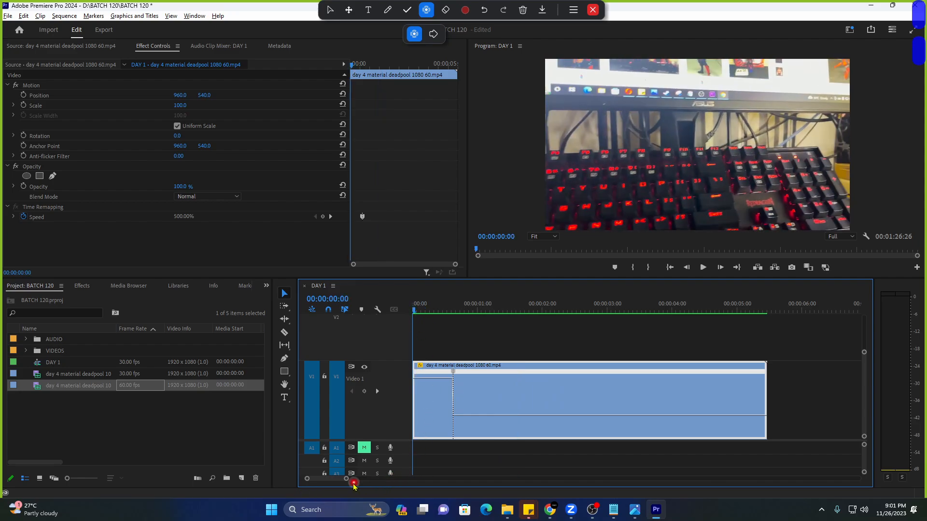
Zoom in and scrub around the speed drop, then widen the clip to fill the track.
mouse_move(346, 478)
mouse_down()
mouse_move(330, 479)
mouse_move(346, 479)
mouse_up()
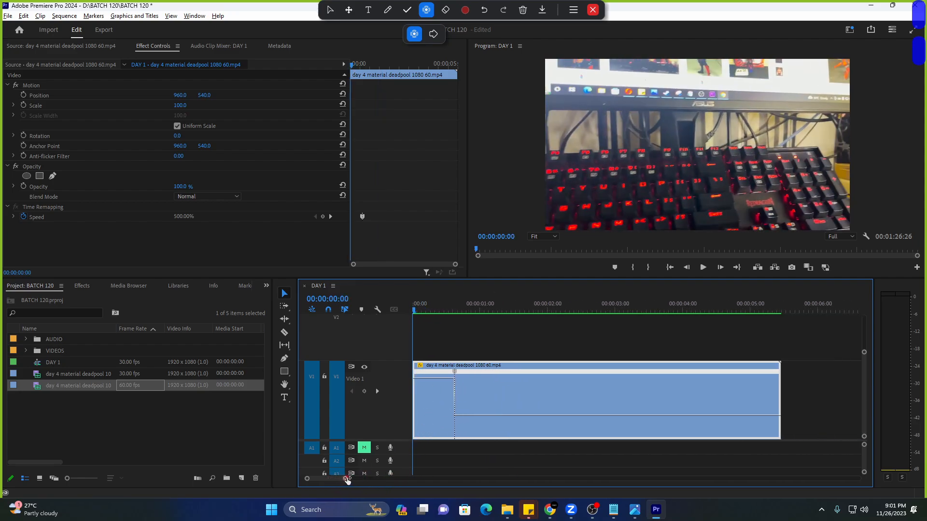
click(452, 311)
mouse_move(452, 317)
mouse_down()
mouse_move(463, 314)
mouse_move(438, 314)
mouse_up()
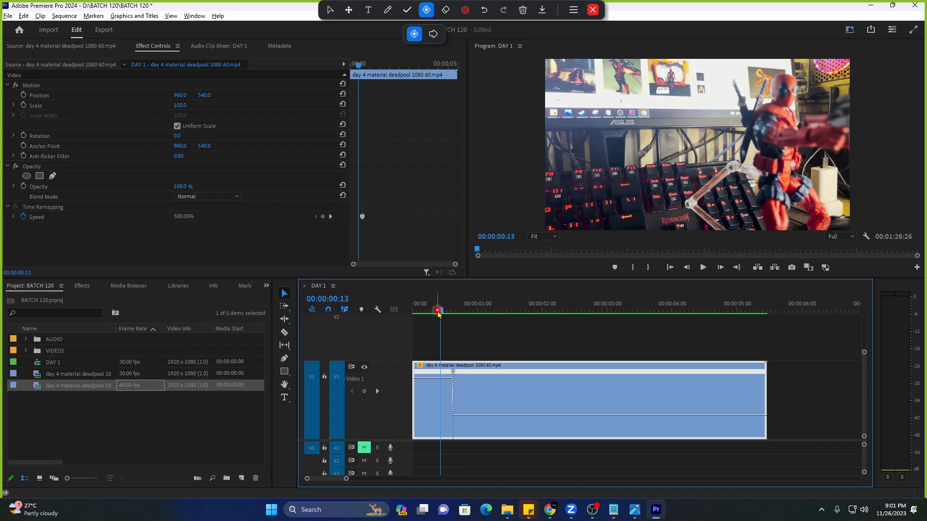
key(space)
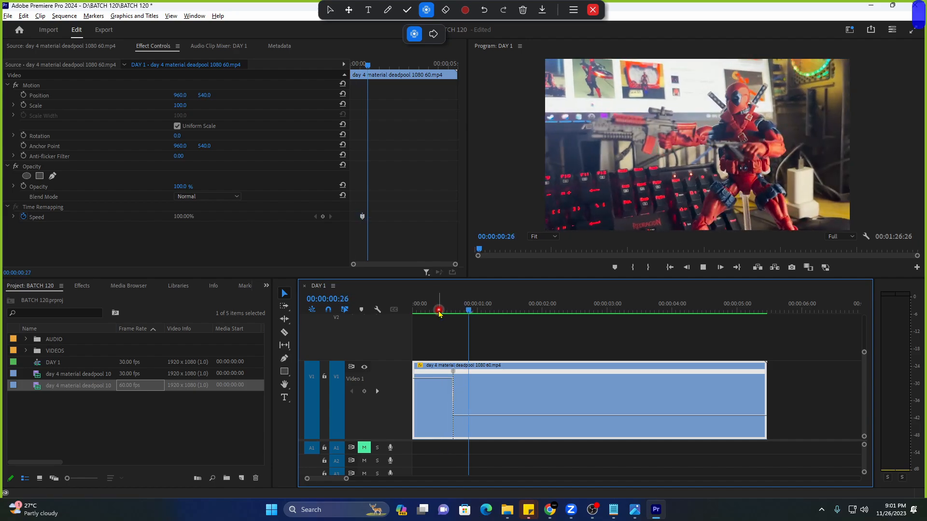
click(427, 312)
key(space)
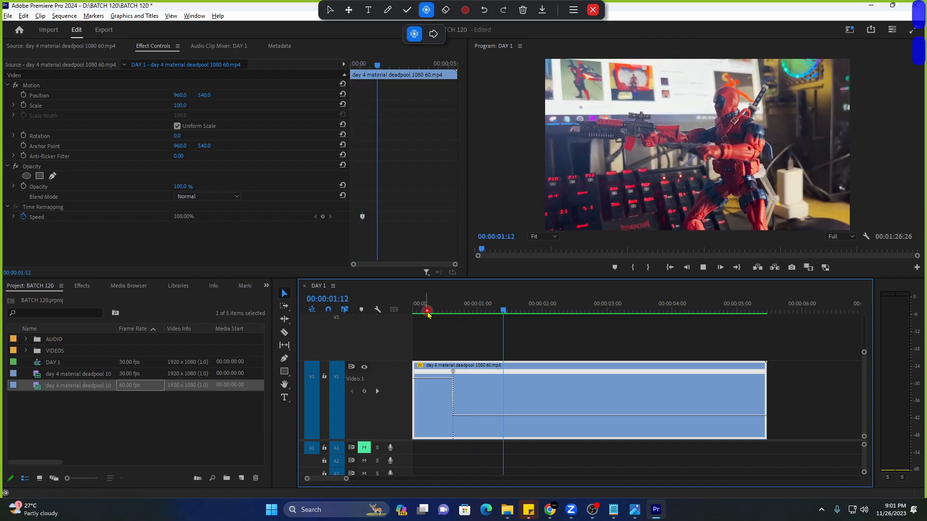
click(426, 311)
drag(347, 479, 338, 479)
Highlight the word 'speedramp' in the timestamp sticky note.
mouse_move(529, 509)
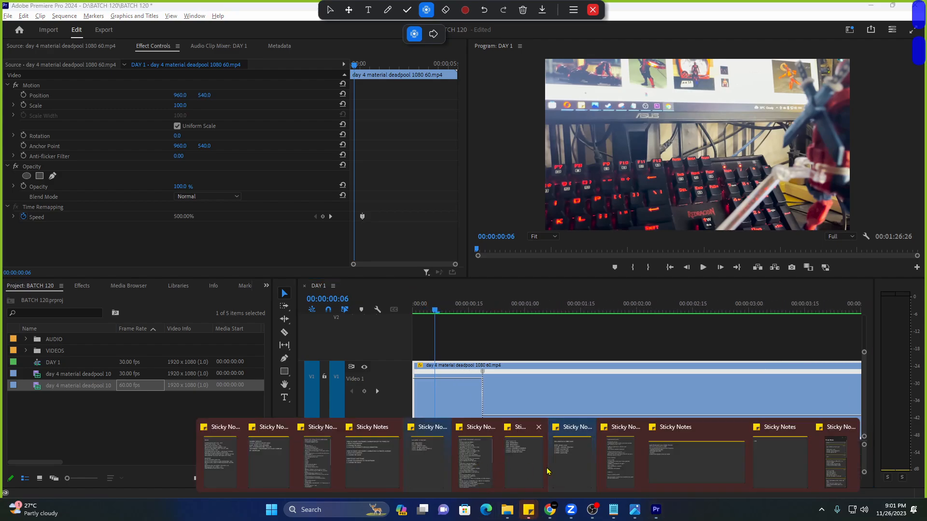
click(564, 466)
click(417, 199)
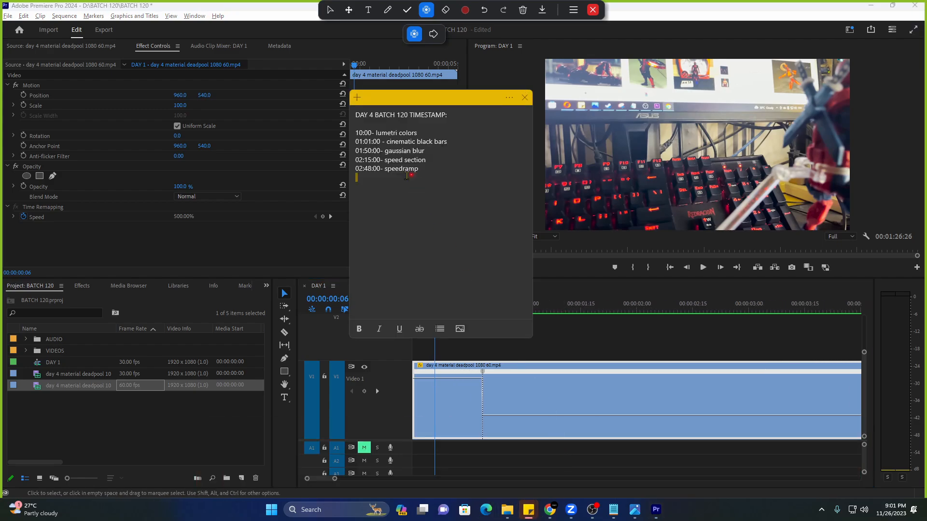
double_click(392, 169)
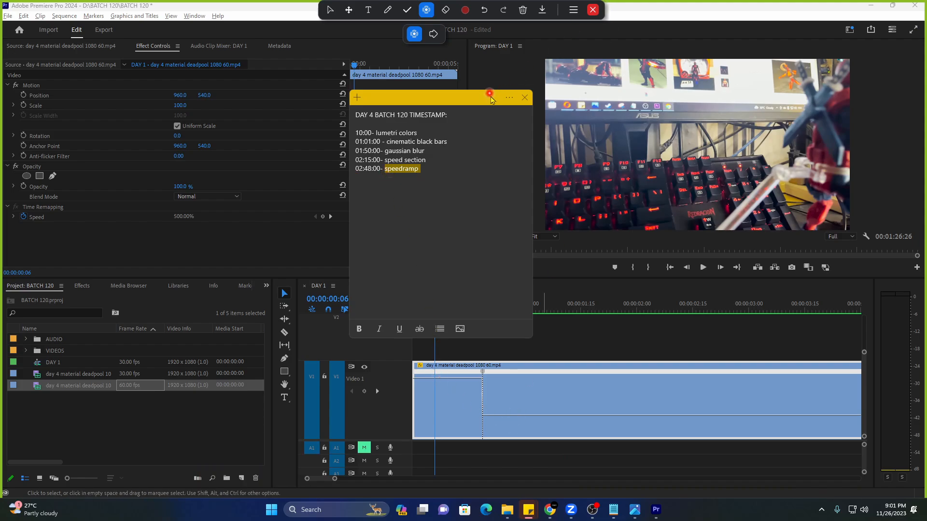
click(538, 383)
With the annotation pen's Line shape, sketch a red ramp over the speed line, then undo it.
click(390, 10)
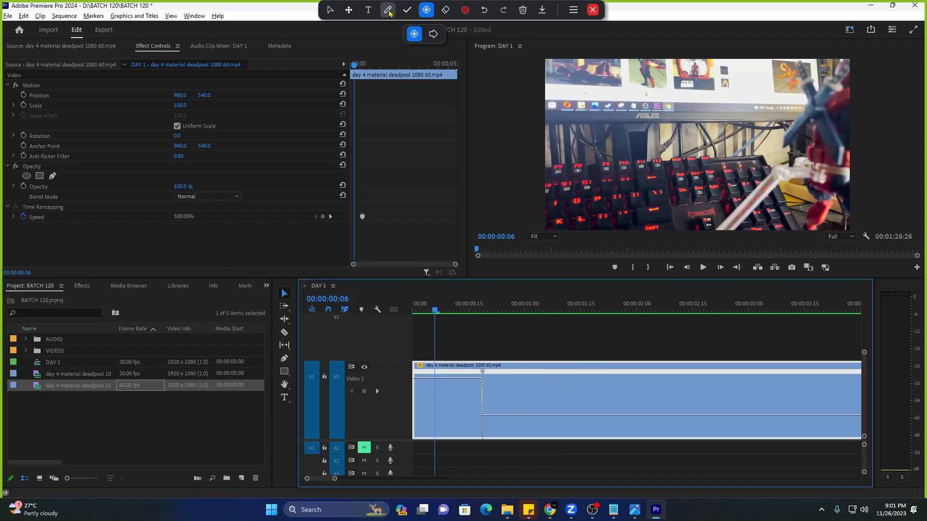
click(358, 101)
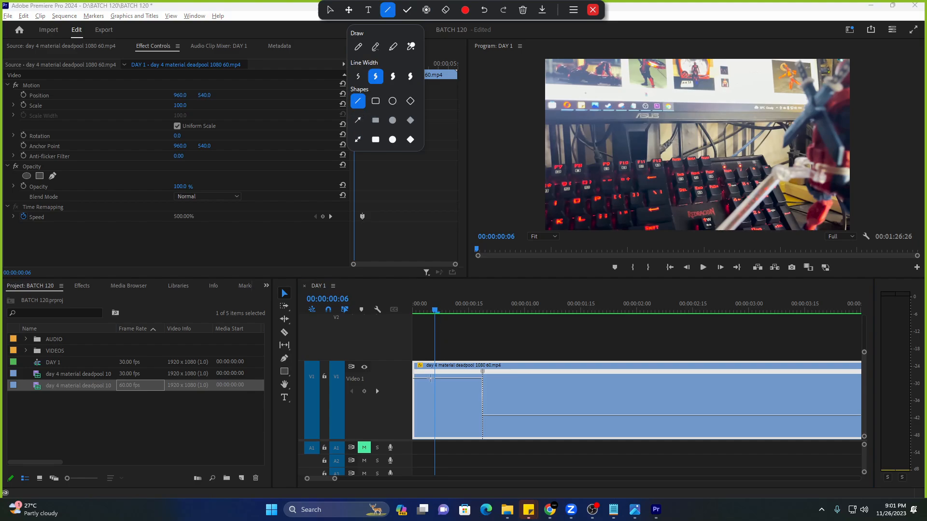
click(416, 379)
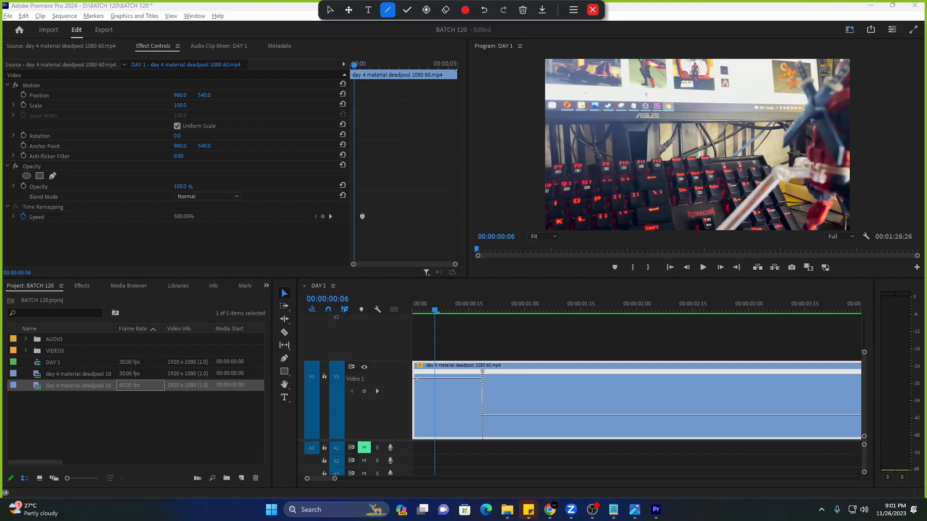
drag(482, 378, 483, 399)
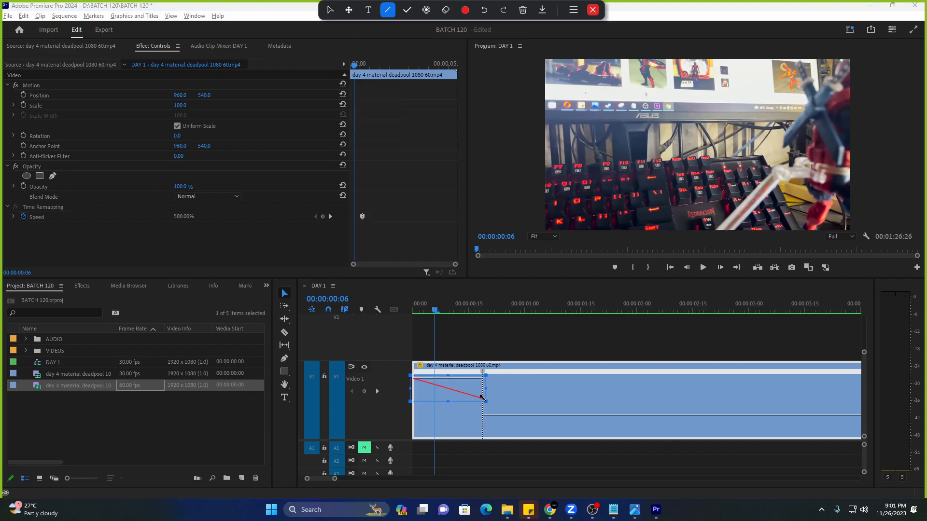
key(ctrl+z)
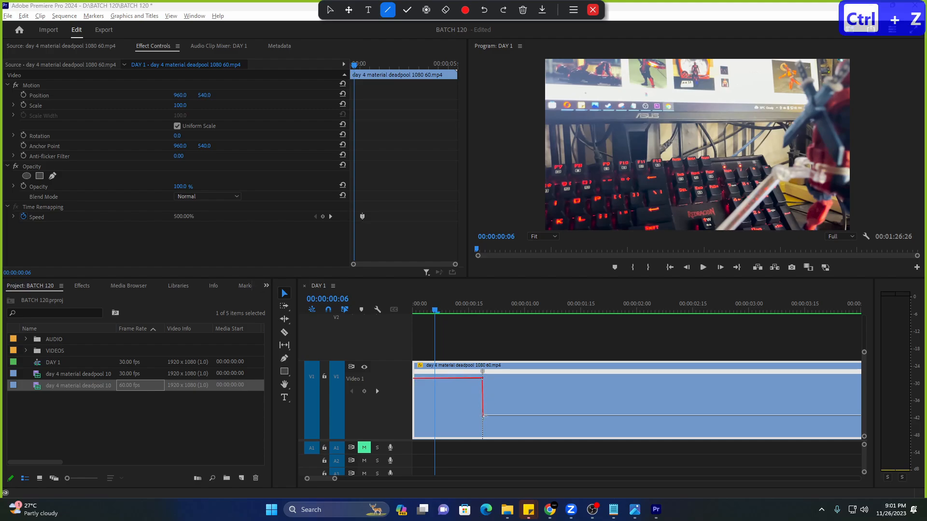
key(ctrl+z)
key(ctrl+z)
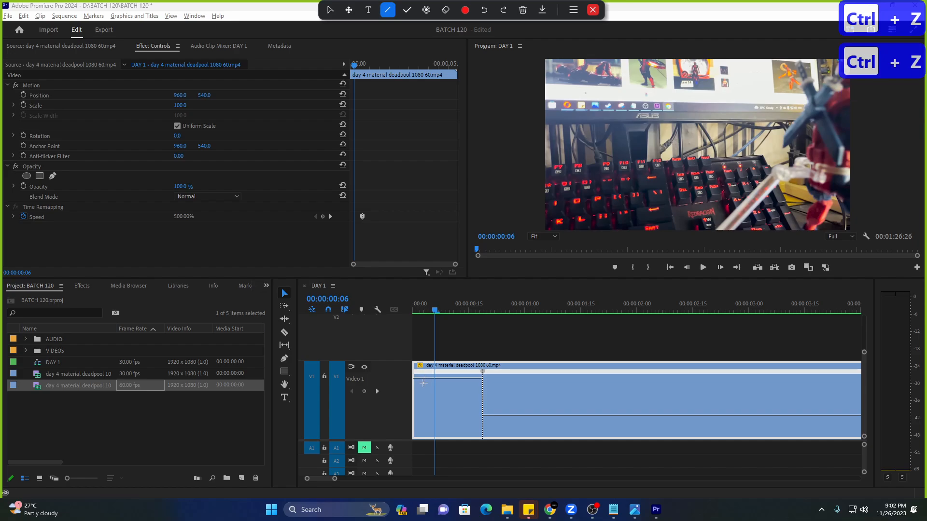
Draw red strokes from the speed line down to the 100% level and undo them.
drag(423, 378, 433, 385)
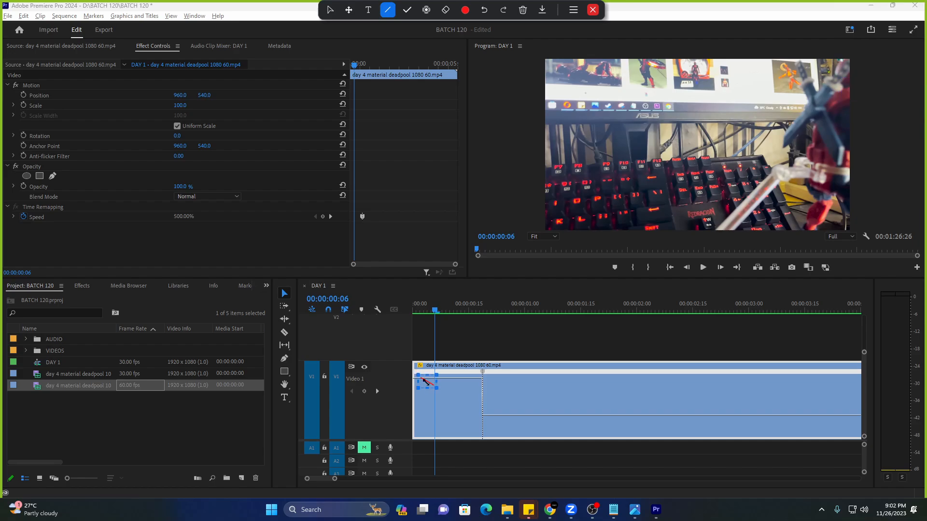
key(ctrl+z)
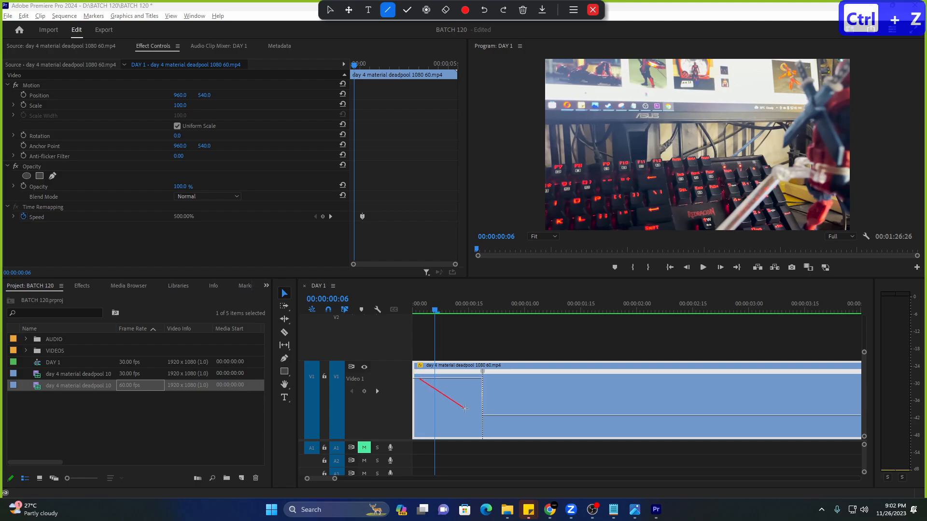
drag(464, 409, 487, 419)
key(ctrl+z)
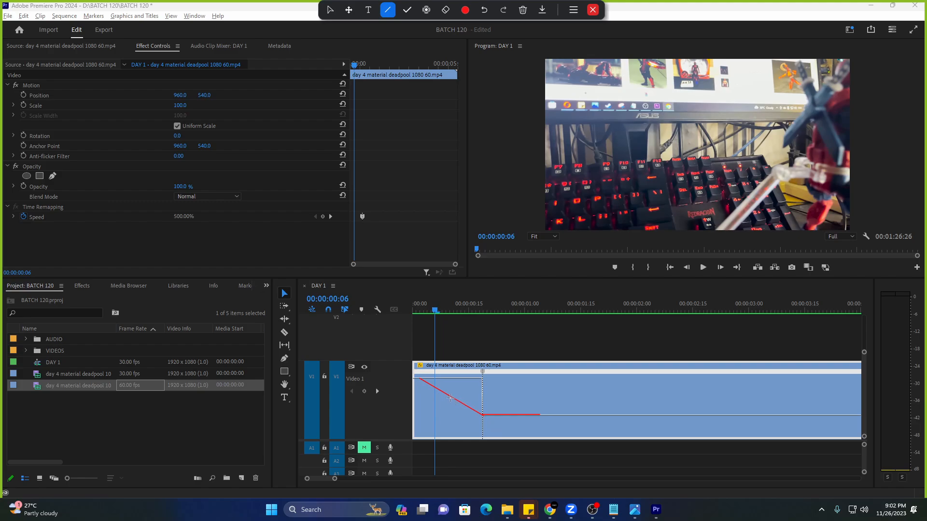
key(ctrl+z)
With spotlight highlighting on, drag the speed keyframe apart so the 500%-to-100% change ramps gradually.
click(426, 10)
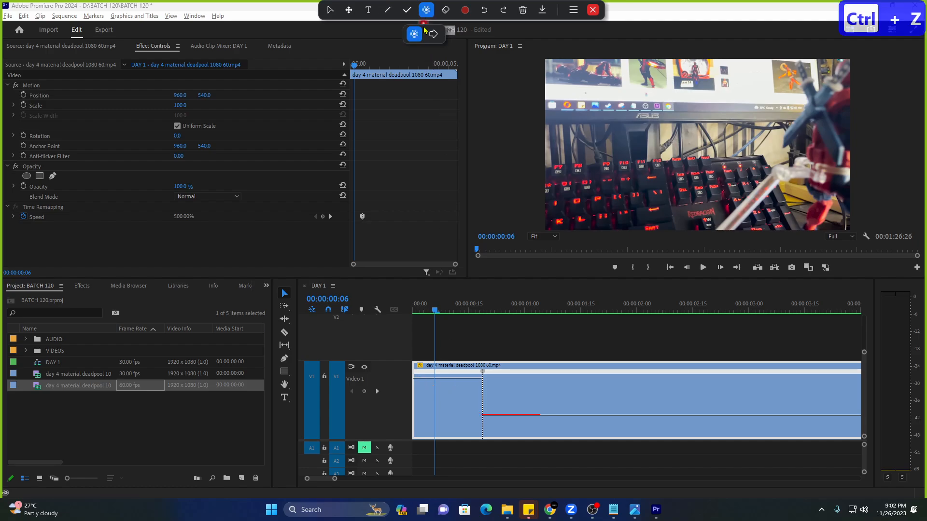
click(415, 34)
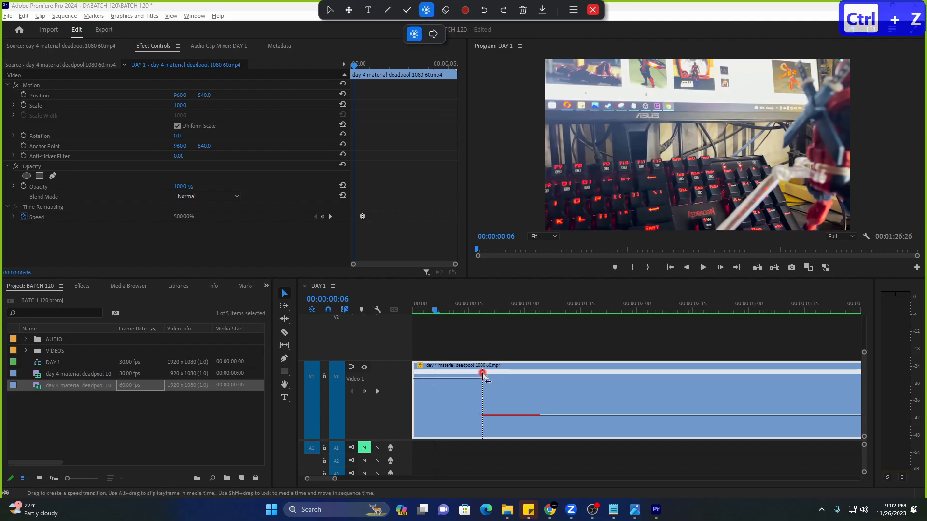
click(483, 375)
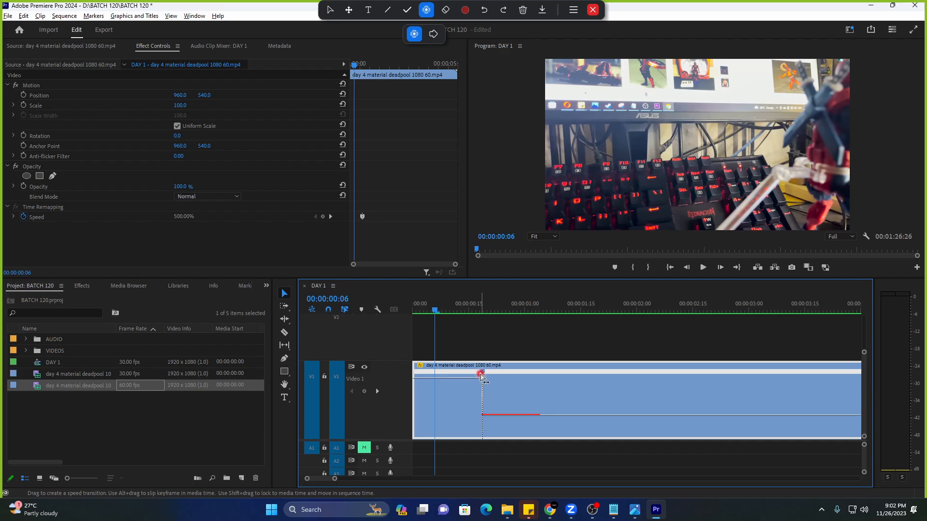
drag(483, 376, 468, 376)
key(ctrl+z)
key(ctrl+z)
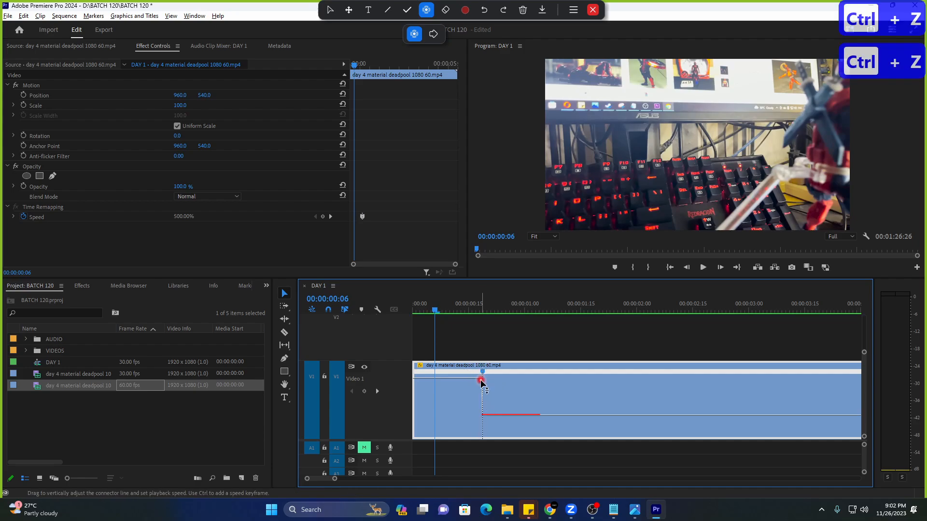
drag(482, 376, 414, 379)
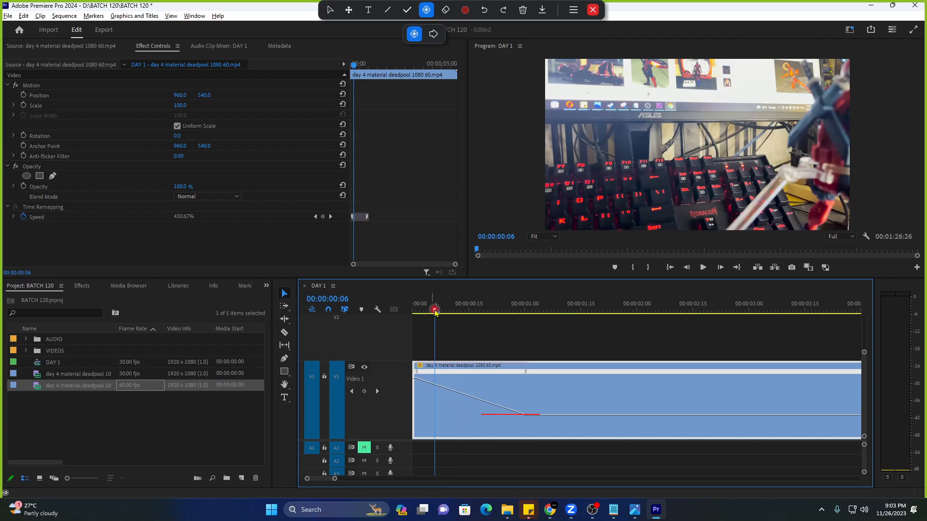
Step frame by frame through the start of the ramp to read the changing speed values.
drag(434, 312, 414, 311)
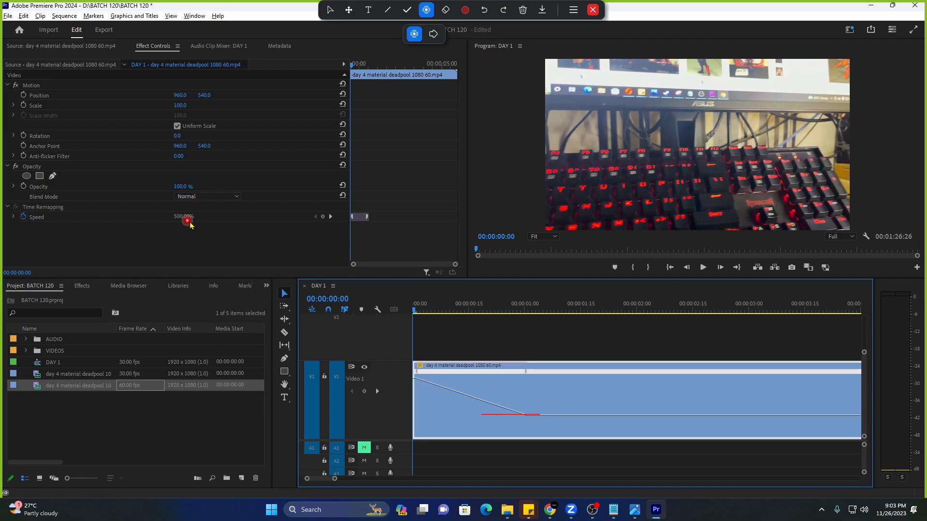
click(415, 311)
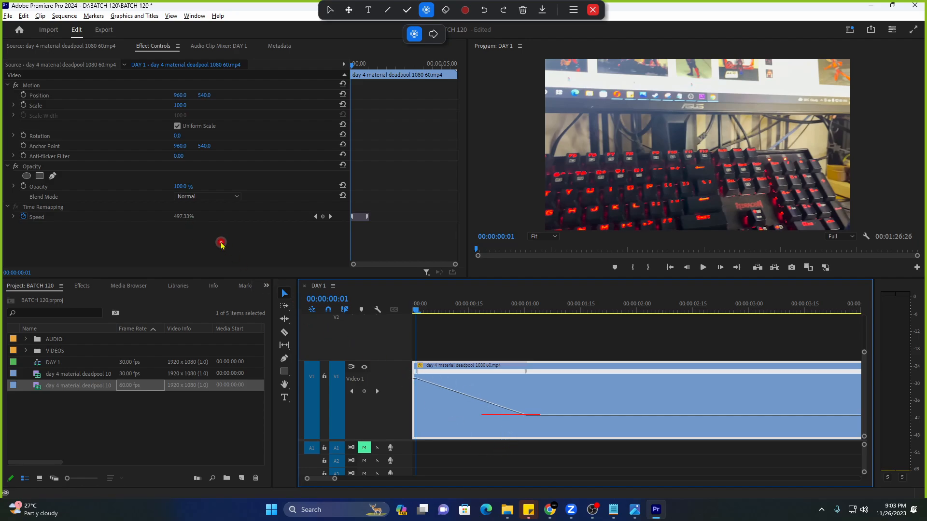
key(Right)
key(Right)
key(Right)
key(Right)
key(Right)
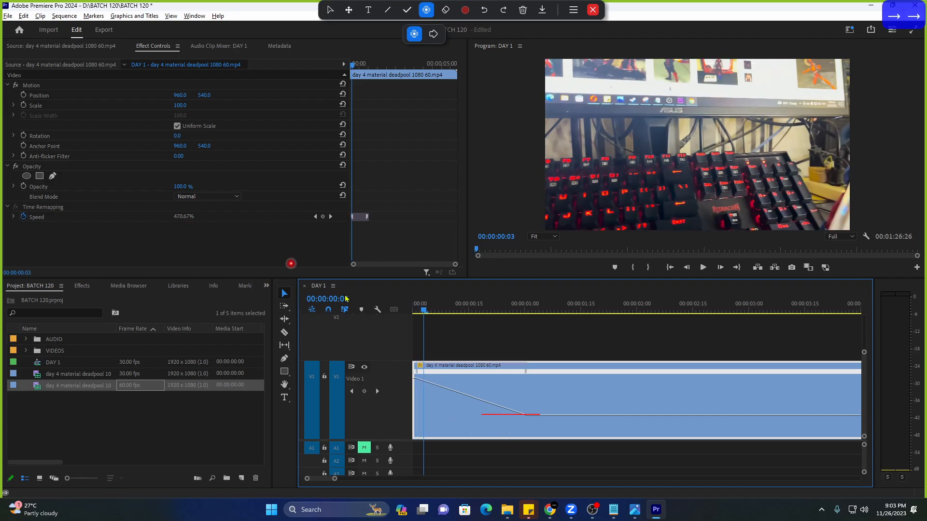
drag(446, 310, 416, 324)
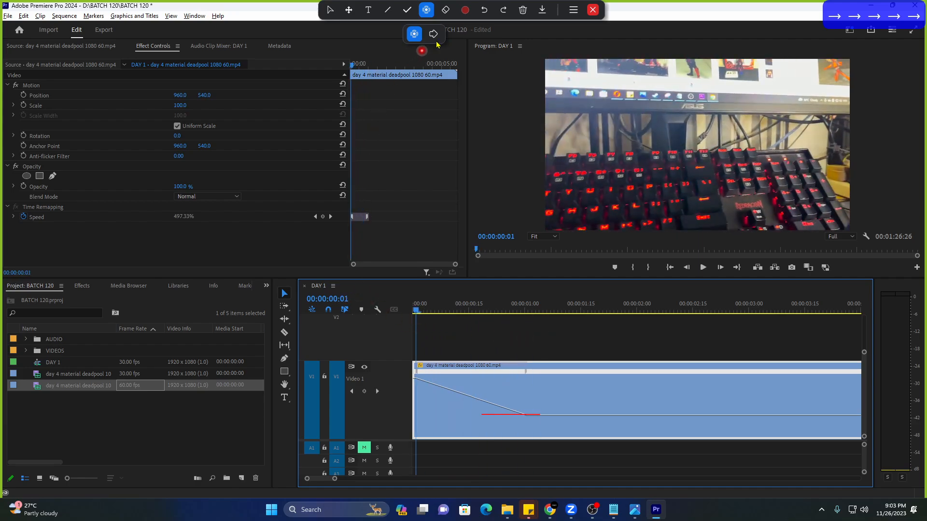
click(522, 10)
click(512, 36)
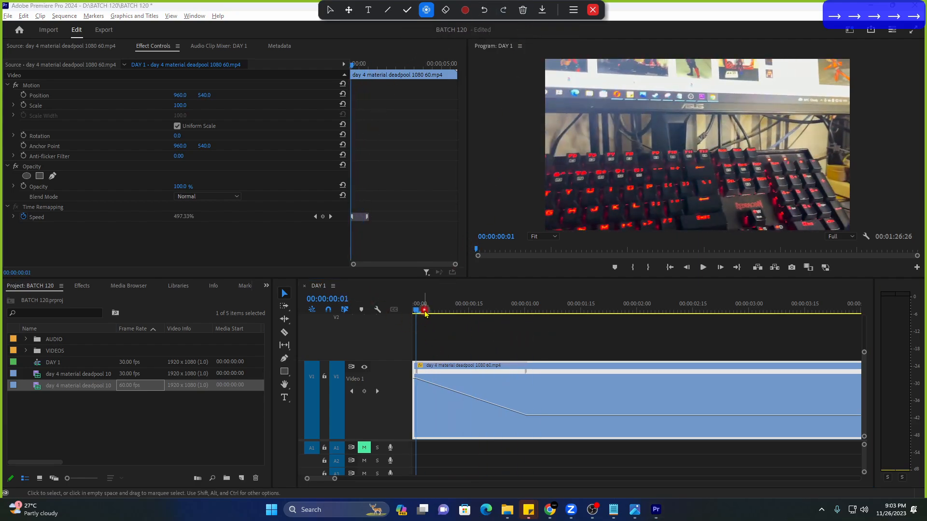
Render the selection from the Sequence menu and play the speed ramp back from the start.
key(space)
key(Home)
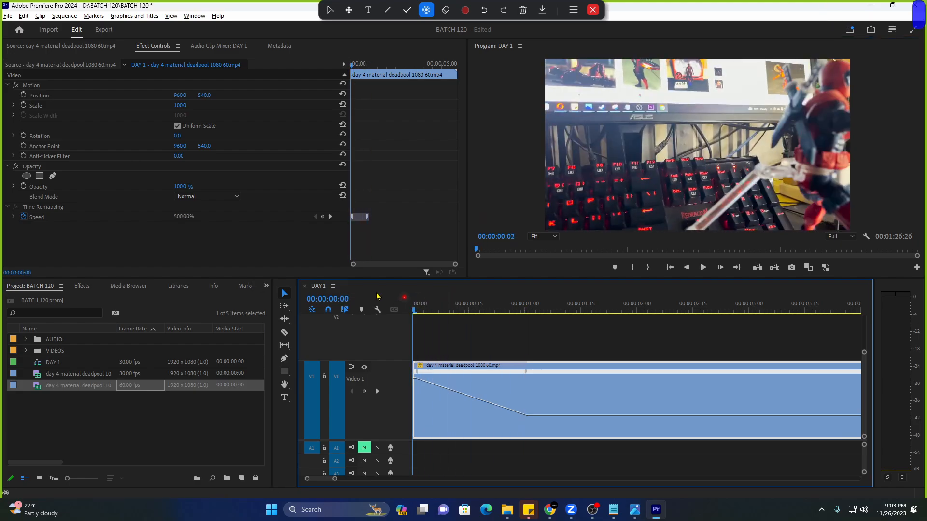
click(64, 15)
click(88, 63)
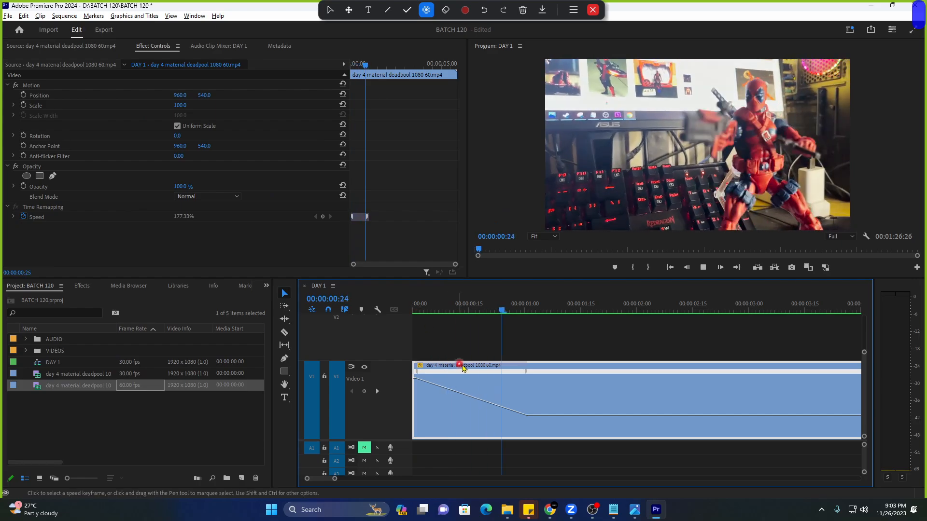
click(403, 314)
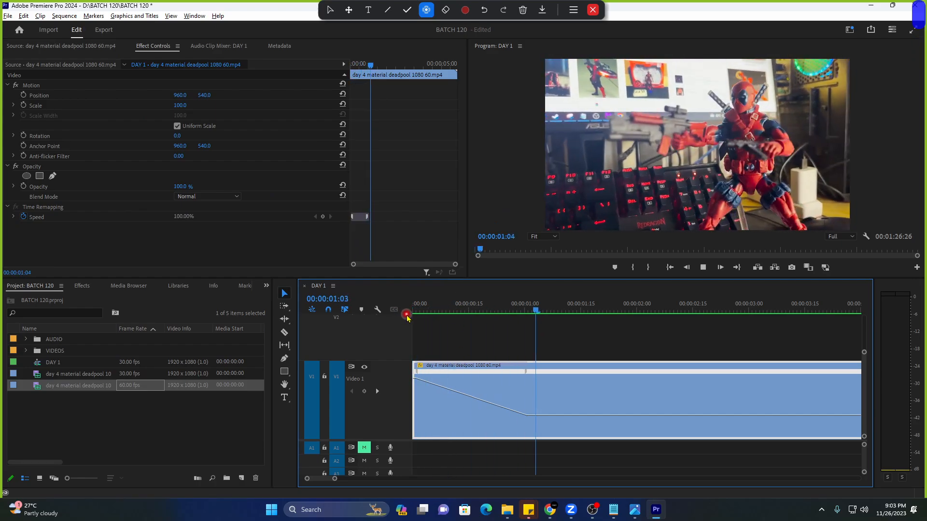
drag(430, 305, 404, 303)
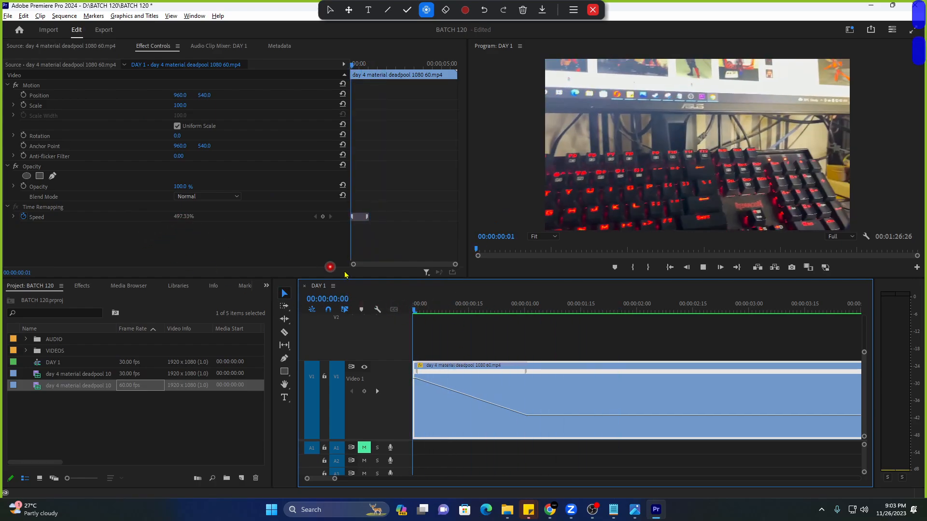
key(space)
click(401, 305)
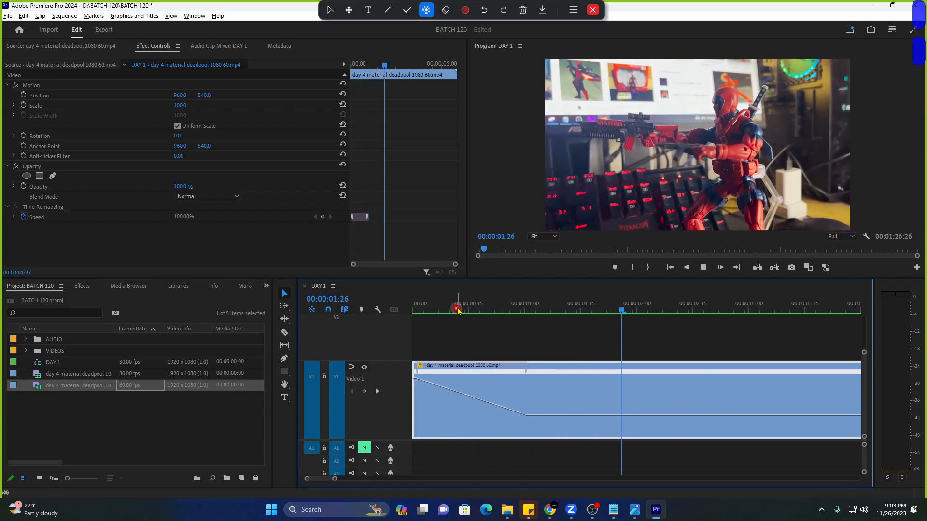
Zoom out and replay the ramp easing from 500% to 100% by about 00:00:01:09.
drag(455, 309, 406, 309)
drag(335, 478, 359, 478)
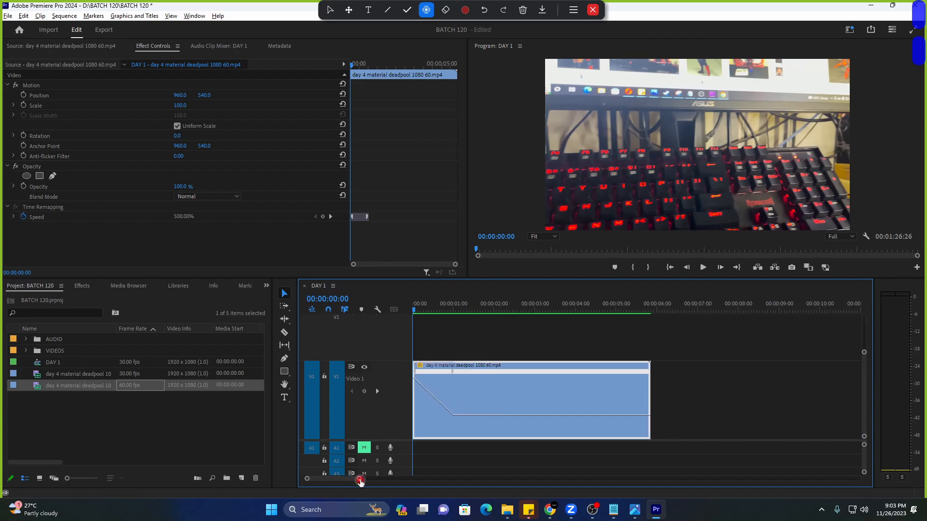
key(space)
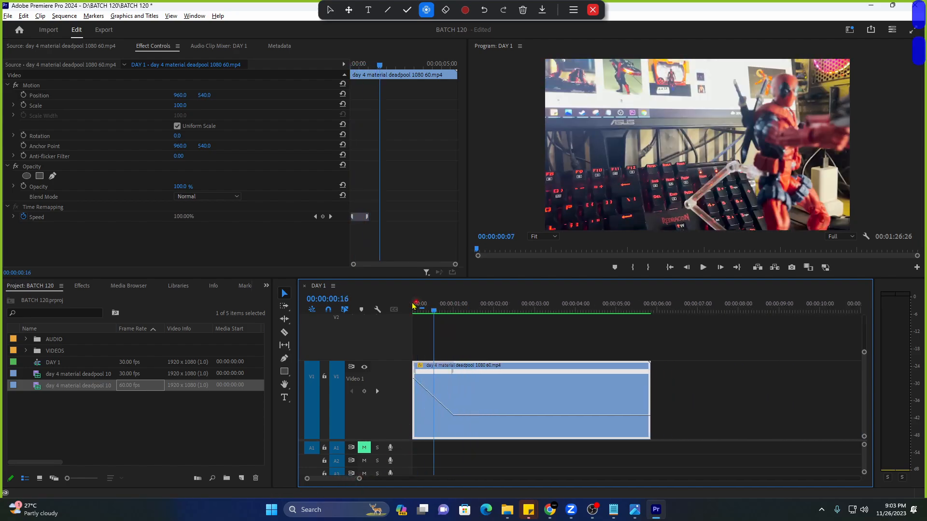
key(space)
key(space)
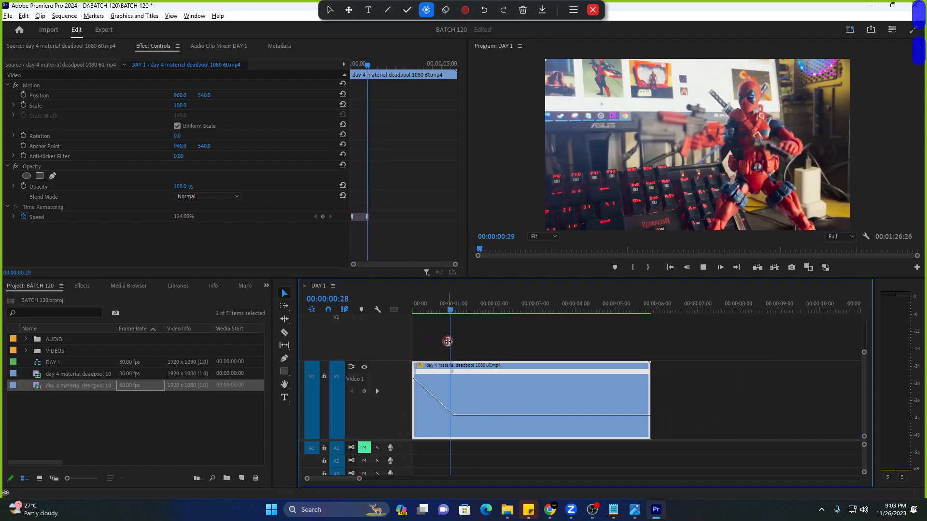
drag(440, 317, 380, 301)
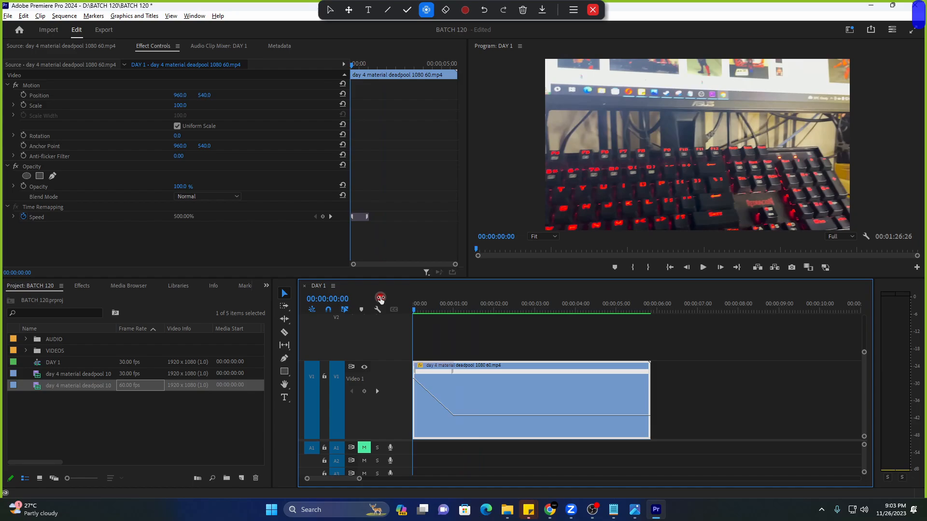
drag(381, 299, 356, 305)
key(space)
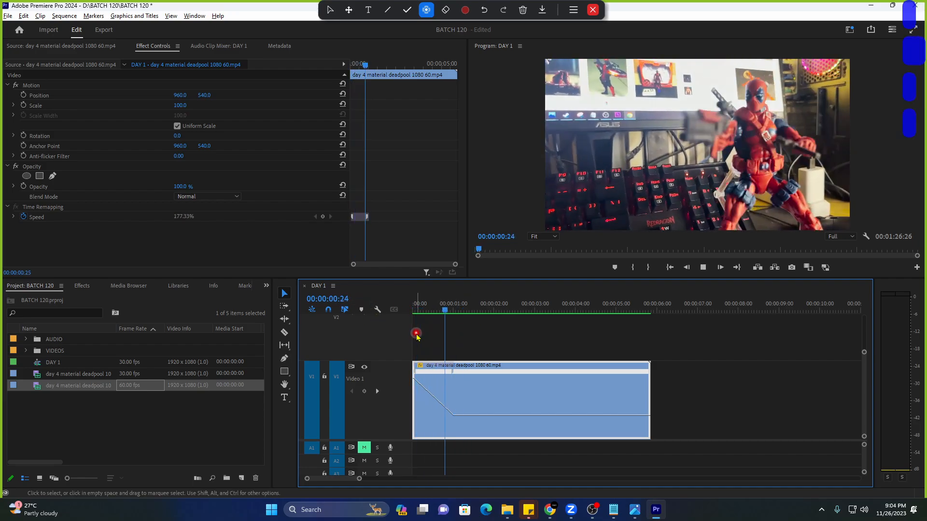
key(space)
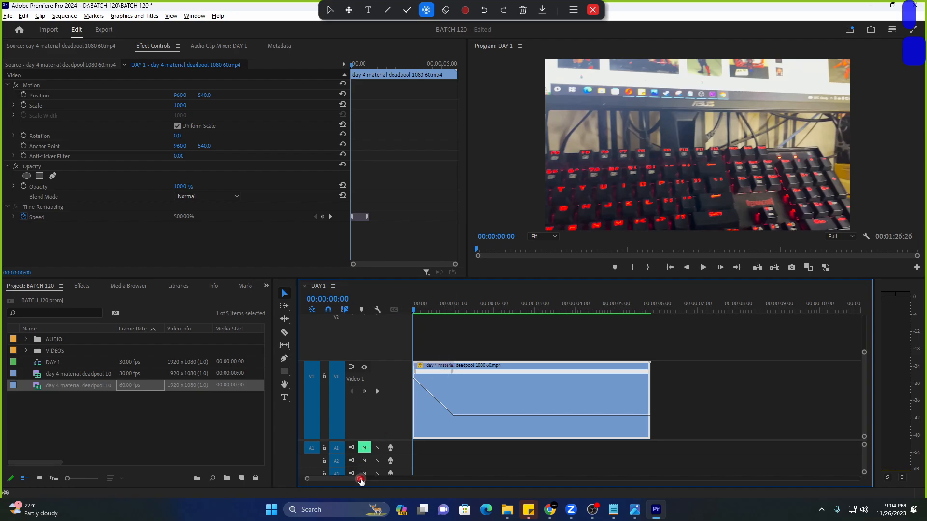
Undo the speed-ramp edits twice and reselect the Deadpool clip.
drag(359, 478, 342, 478)
key(ctrl+z)
key(ctrl+z)
key(ctrl+z)
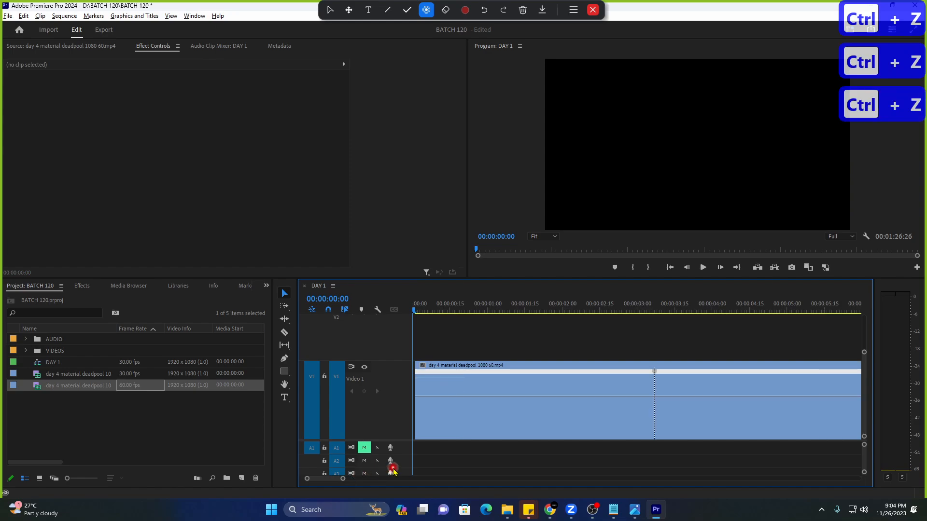
key(ctrl+z)
click(501, 437)
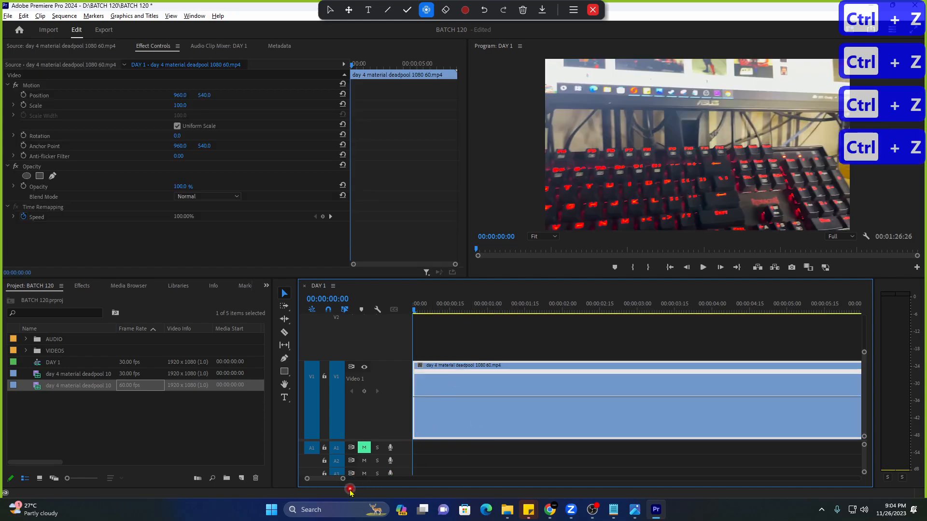
Play the clip to confirm a steady 100% speed and check its displayed effect property.
drag(342, 479, 359, 478)
key(space)
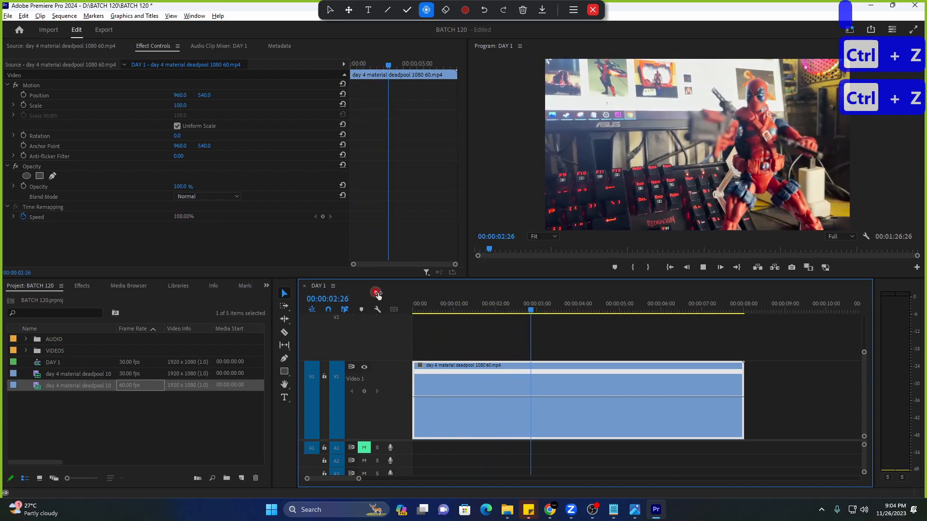
key(space)
click(420, 368)
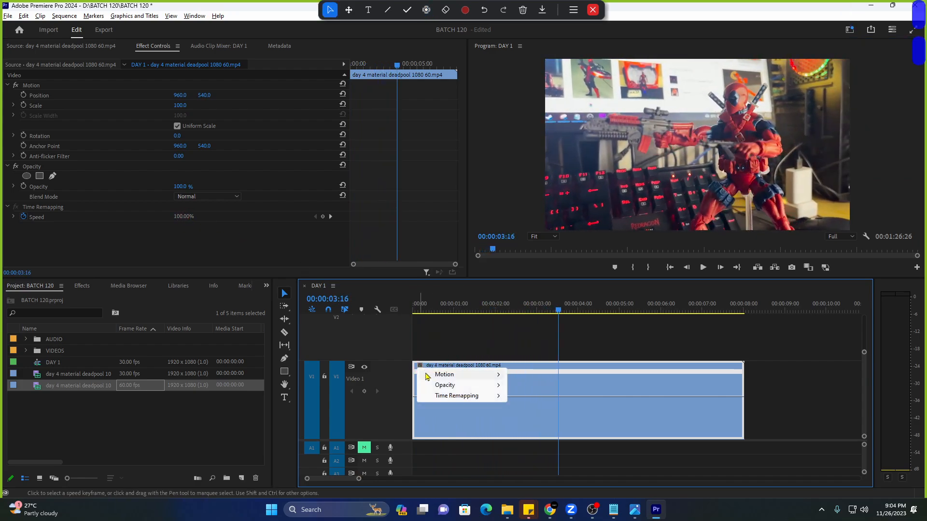
mouse_move(457, 396)
click(525, 400)
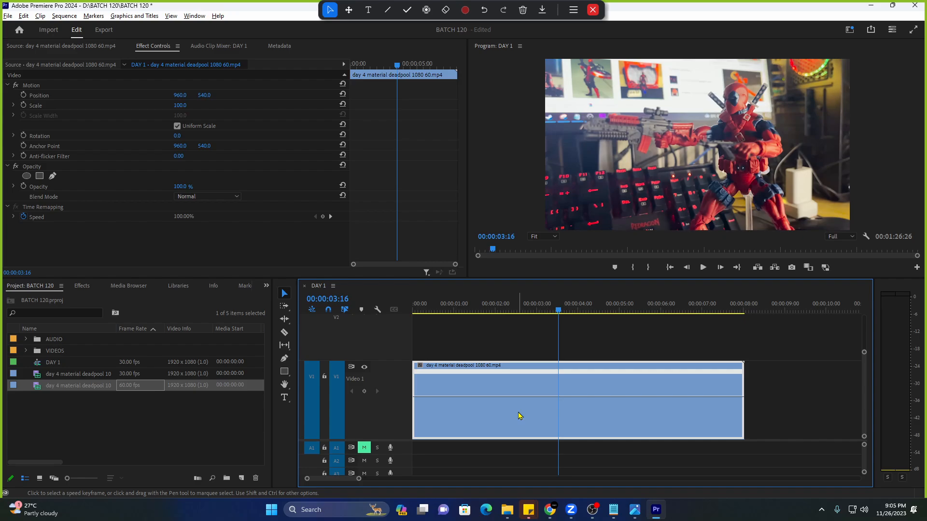
In Chrome's Facebook group tab, view the chat attachment and close it again.
click(554, 509)
click(73, 10)
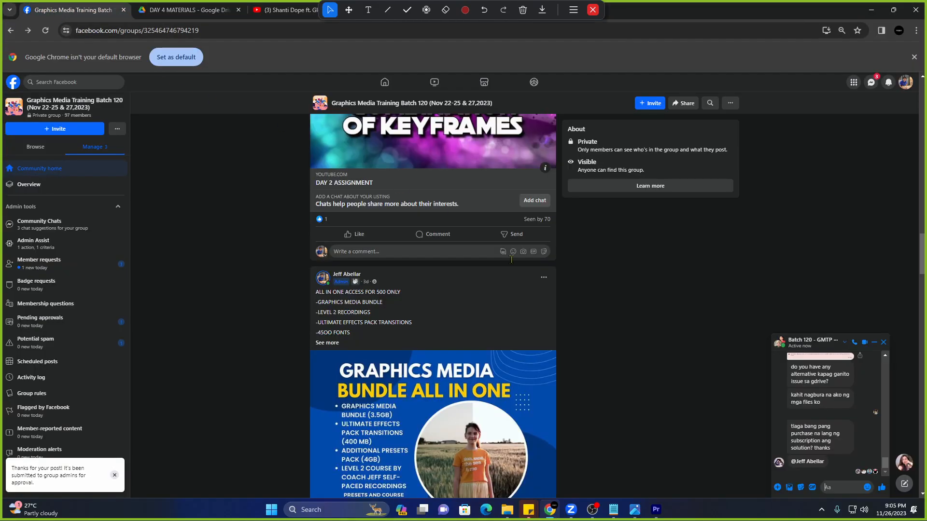
scroll(815, 414, down, 5)
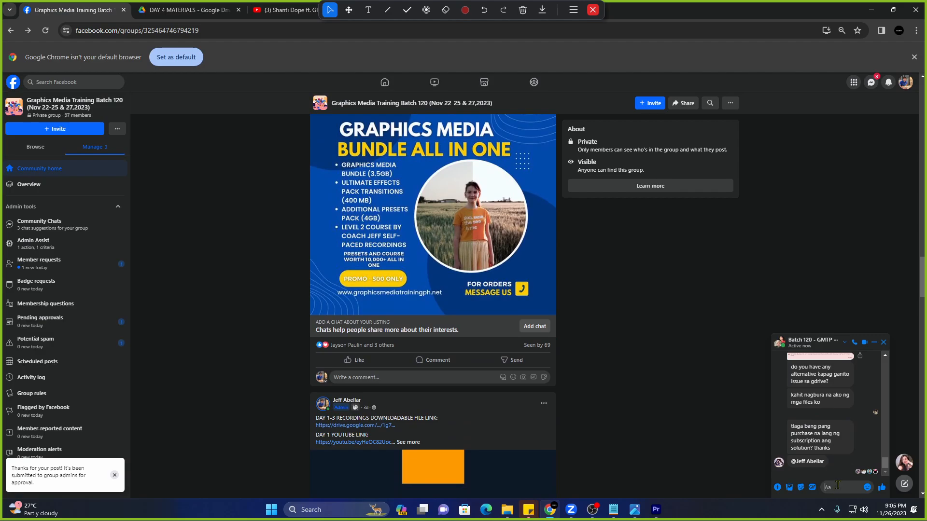
scroll(834, 451, up, 2)
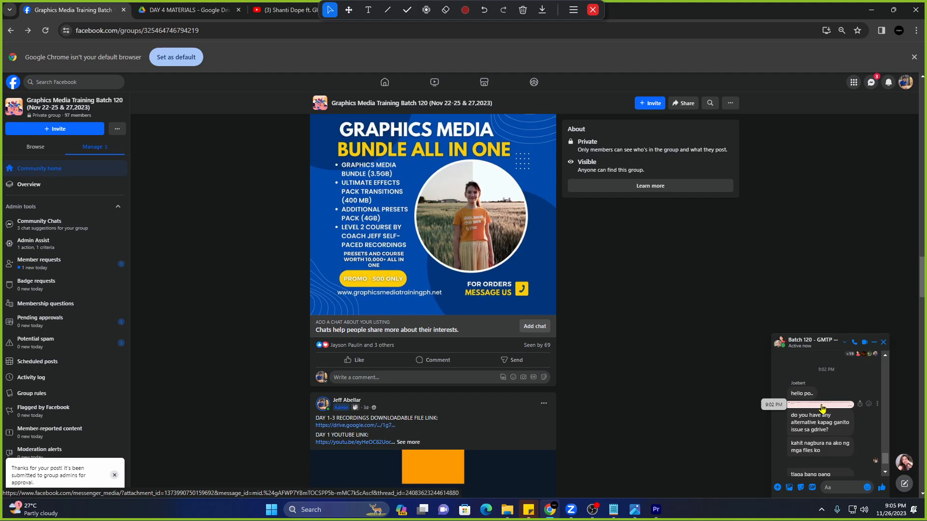
click(822, 408)
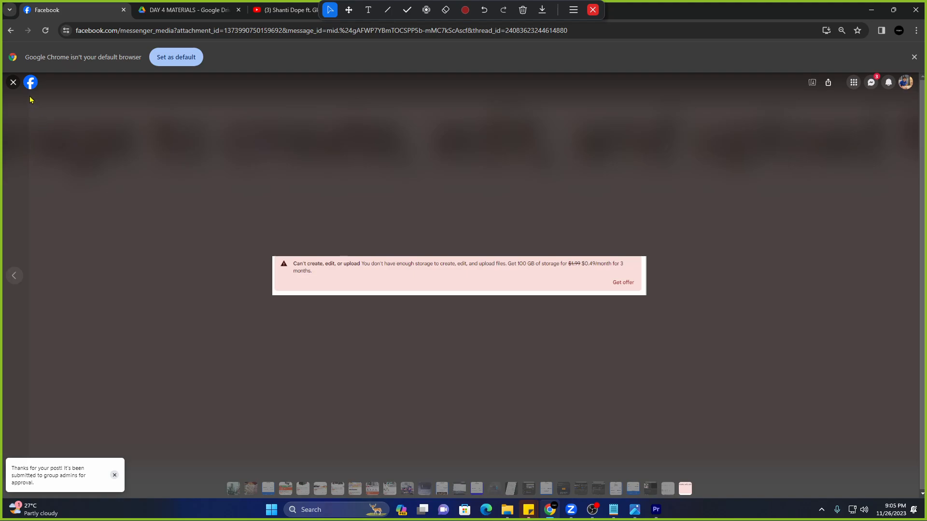
click(14, 82)
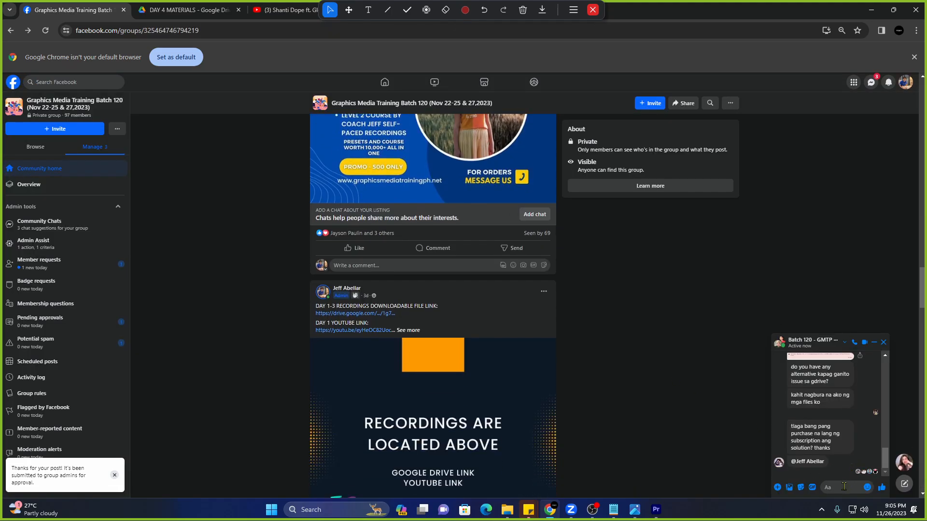
Send the reply 'wait po after class' in the group chat, then return to Premiere Pro.
click(844, 488)
text(wait p)
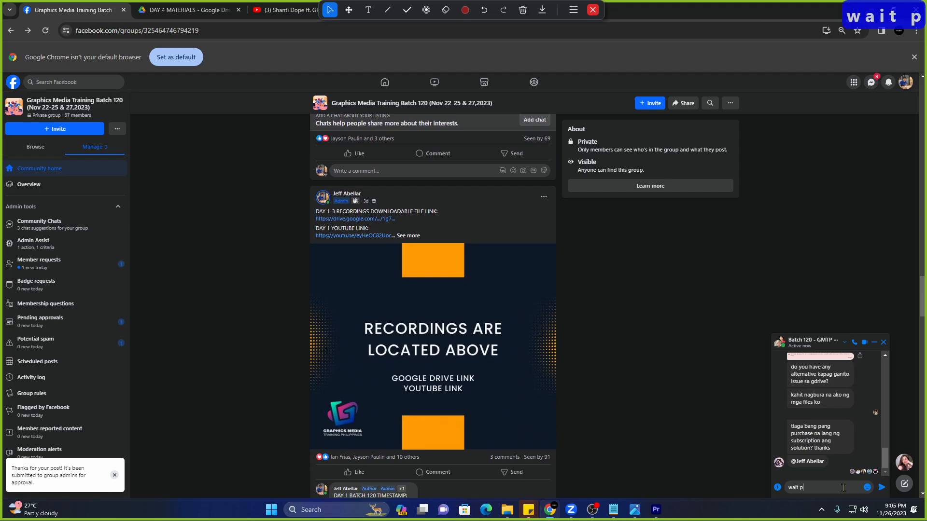
text(o afte)
key(BackSpace)
text(r)
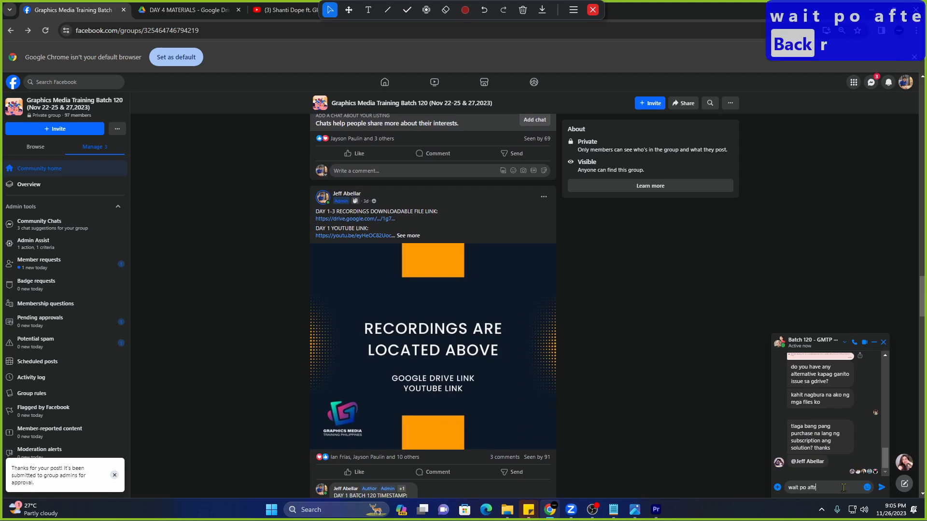
key(BackSpace)
key(BackSpace)
text(er cl;ass)
key(Return)
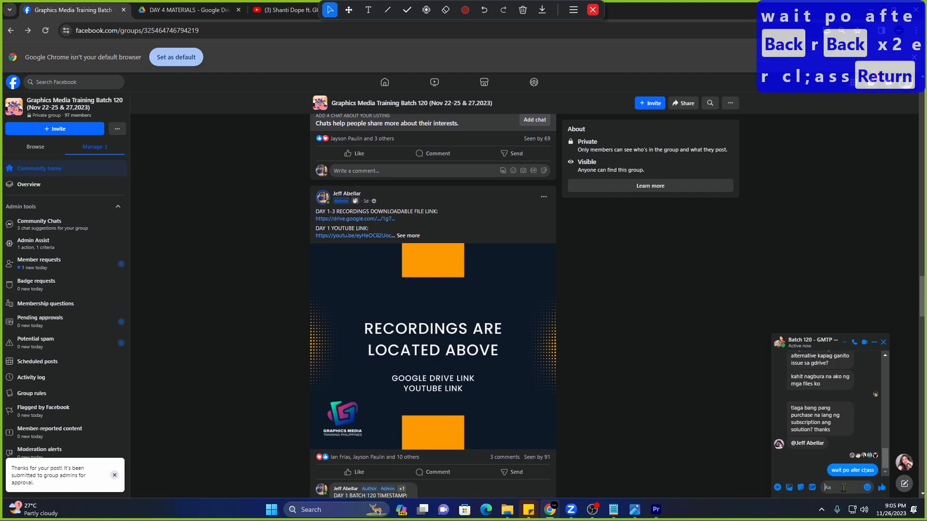
click(652, 516)
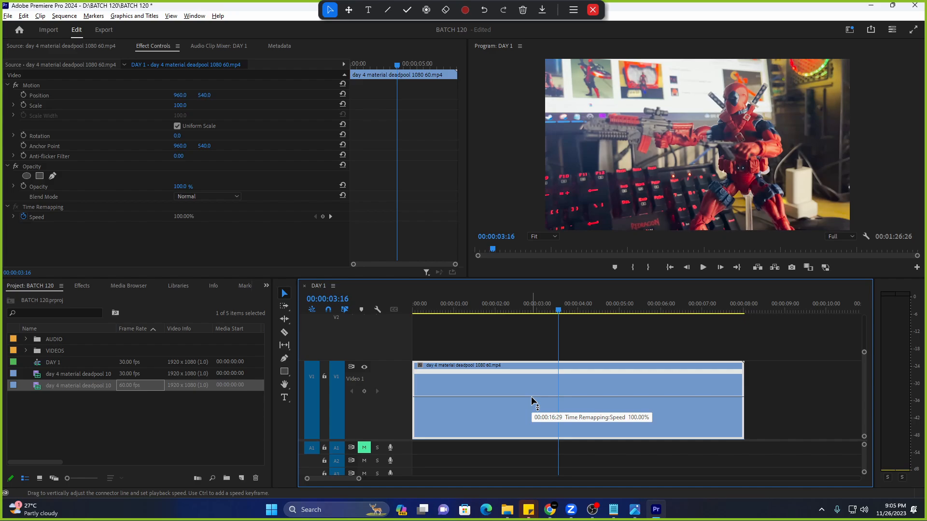
Show the Time Remapping > Speed line on the 60fps Deadpool clip.
click(420, 368)
mouse_move(444, 397)
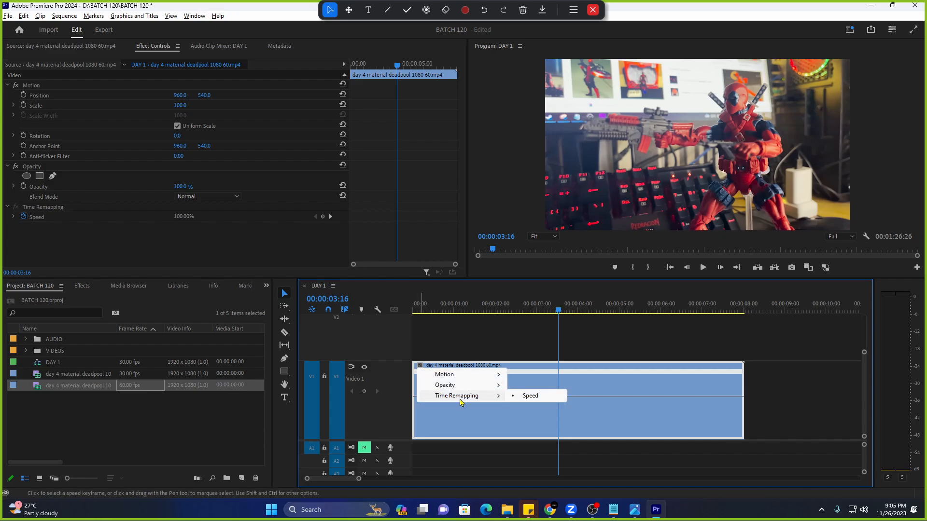
click(520, 396)
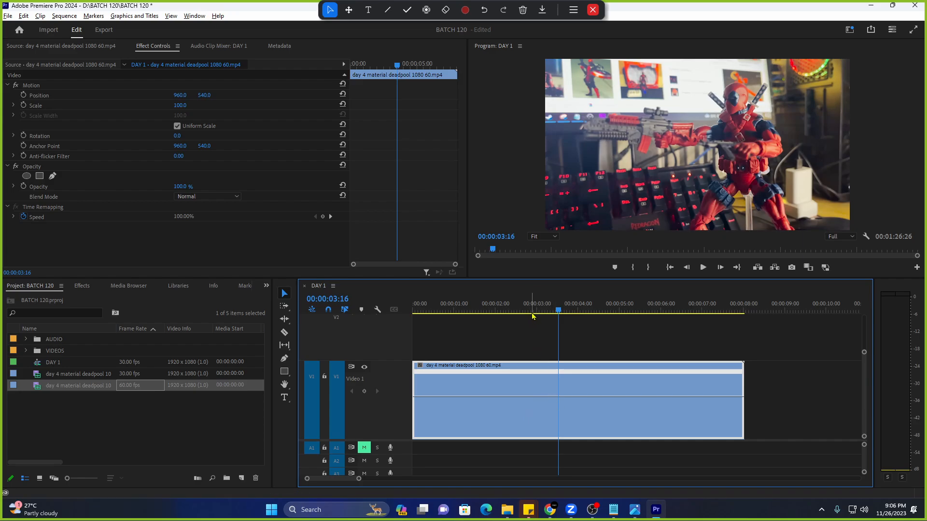
Add a speed keyframe at 00:00:02:03 and raise the section before it to 502%.
mouse_move(534, 313)
mouse_down()
mouse_move(525, 313)
mouse_move(549, 314)
mouse_move(492, 313)
mouse_move(549, 323)
mouse_up()
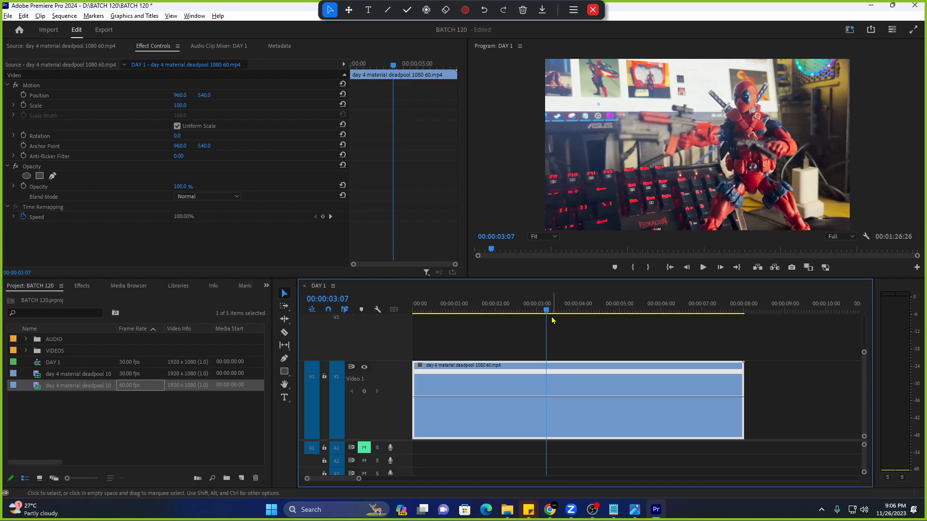
drag(551, 316, 508, 321)
ctrl+click(546, 372)
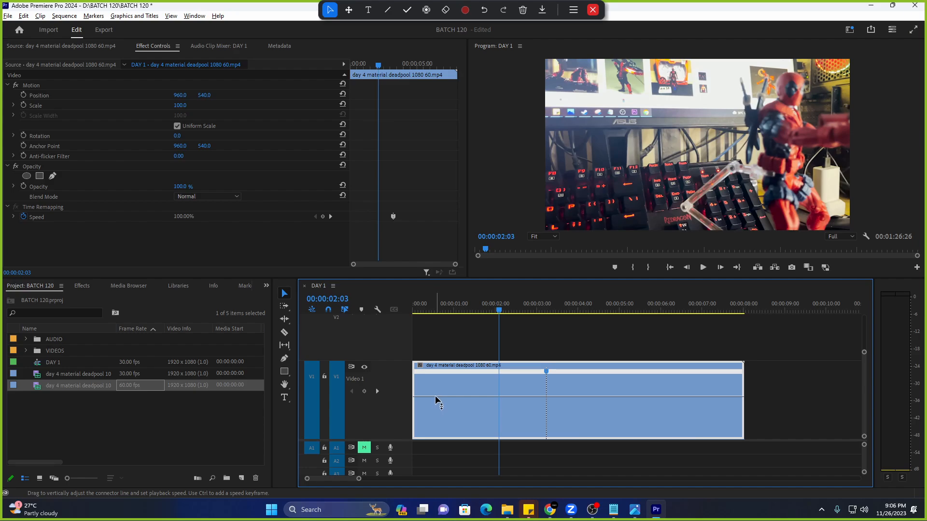
drag(437, 400, 472, 315)
click(427, 9)
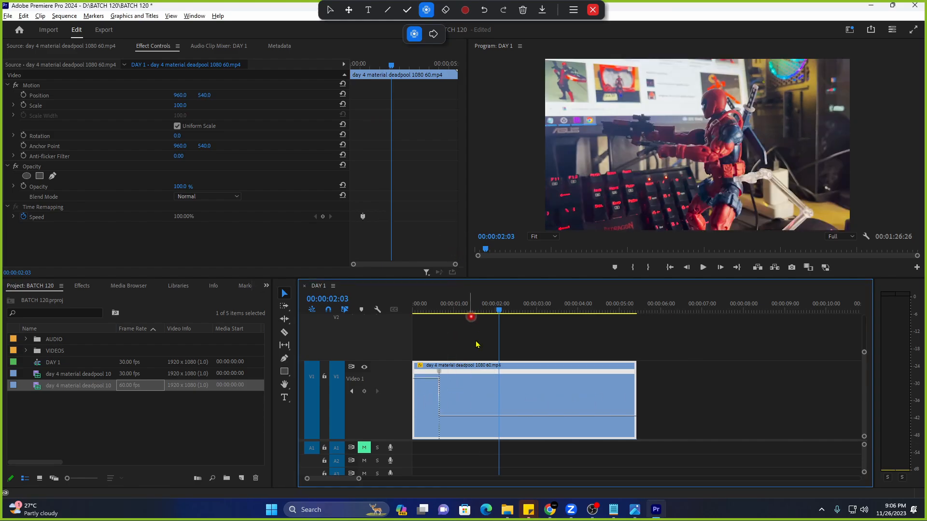
key(Home)
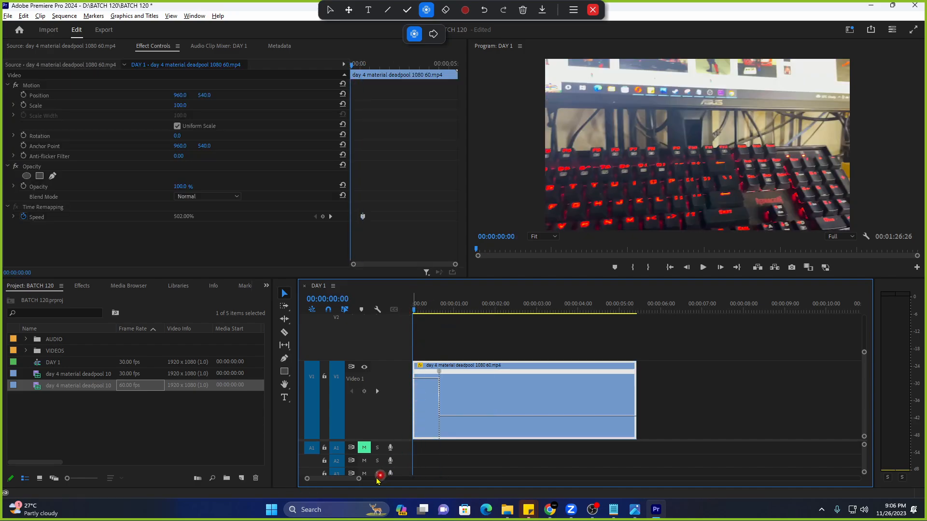
Split the speed keyframe into a gradual ramp, render the selection, and play it back.
drag(358, 478, 347, 478)
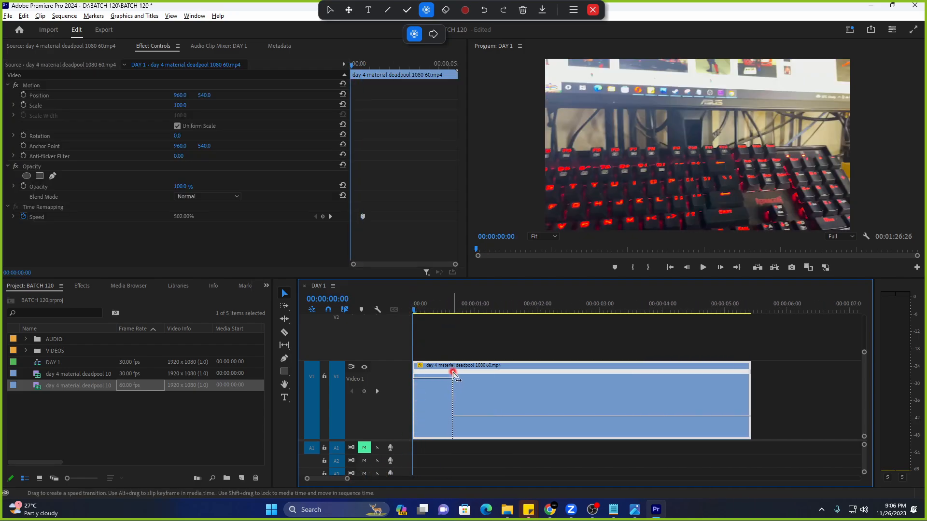
drag(453, 371, 416, 375)
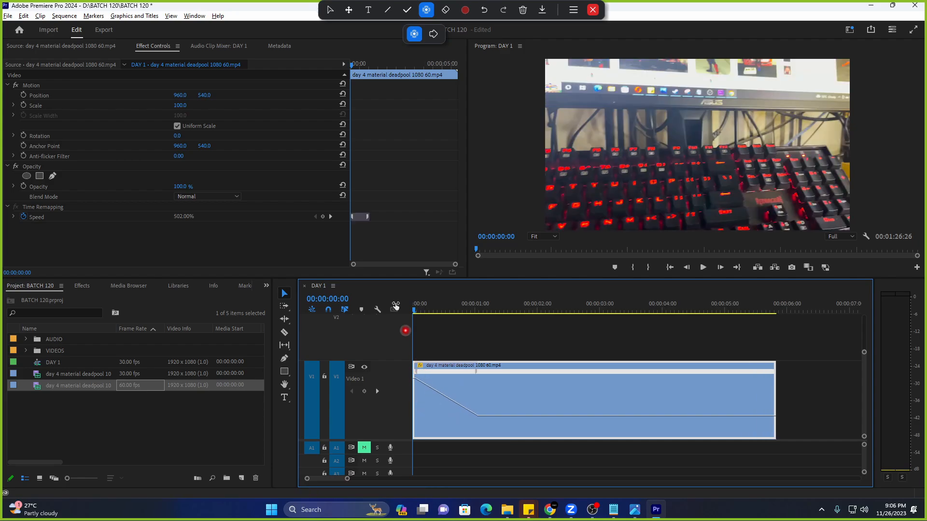
click(65, 15)
click(89, 56)
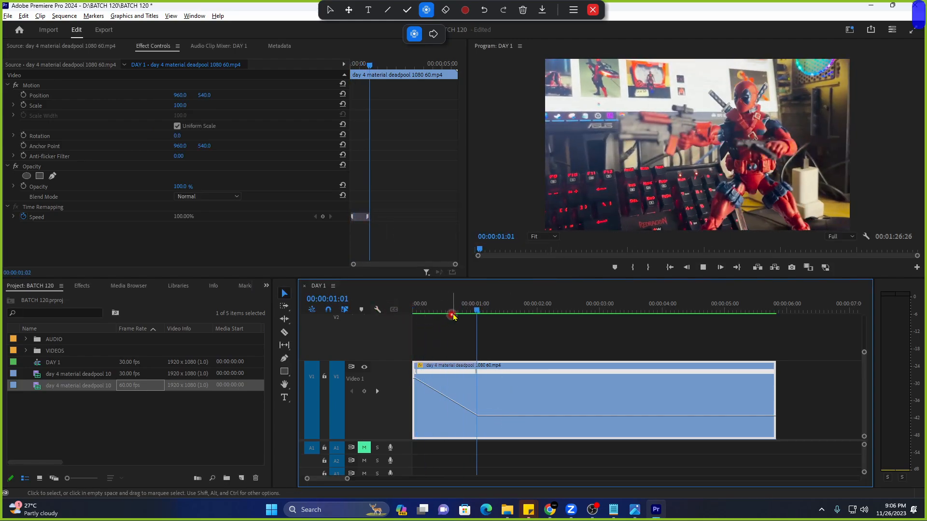
click(417, 311)
key(space)
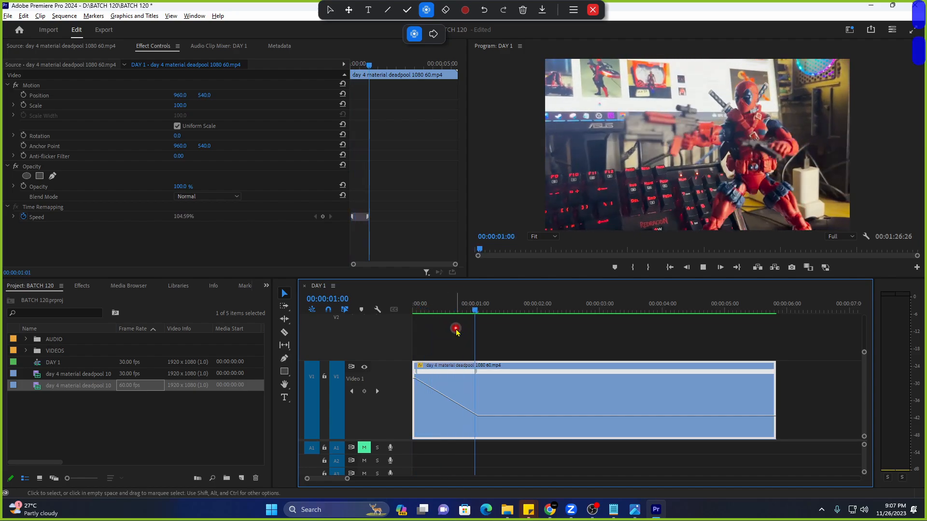
click(477, 307)
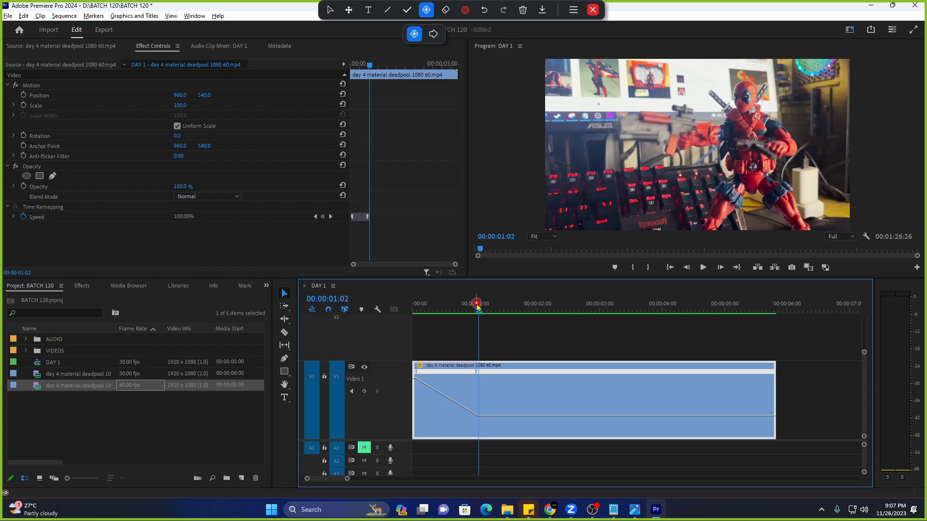
Scrub through the clip and add a second speed keyframe at about 00:00:02:09.
click(415, 307)
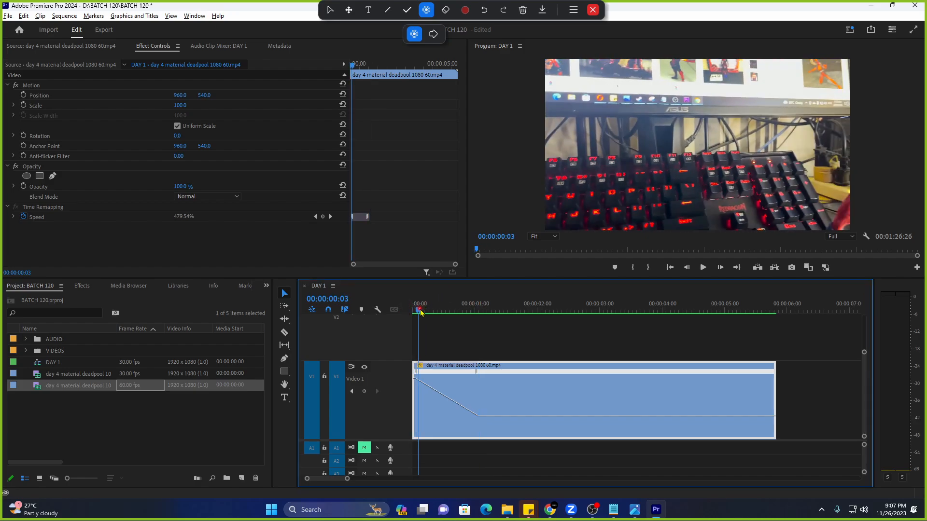
drag(416, 307, 510, 317)
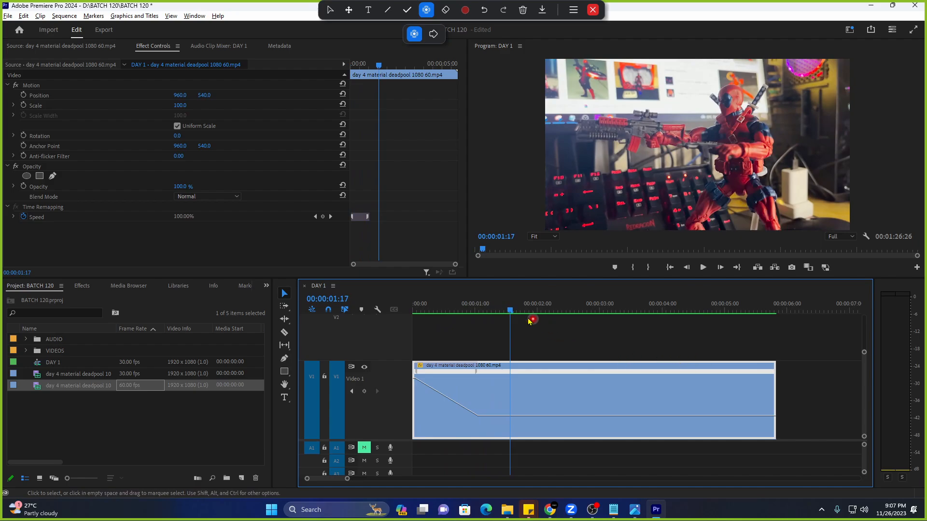
click(497, 309)
drag(499, 310, 543, 321)
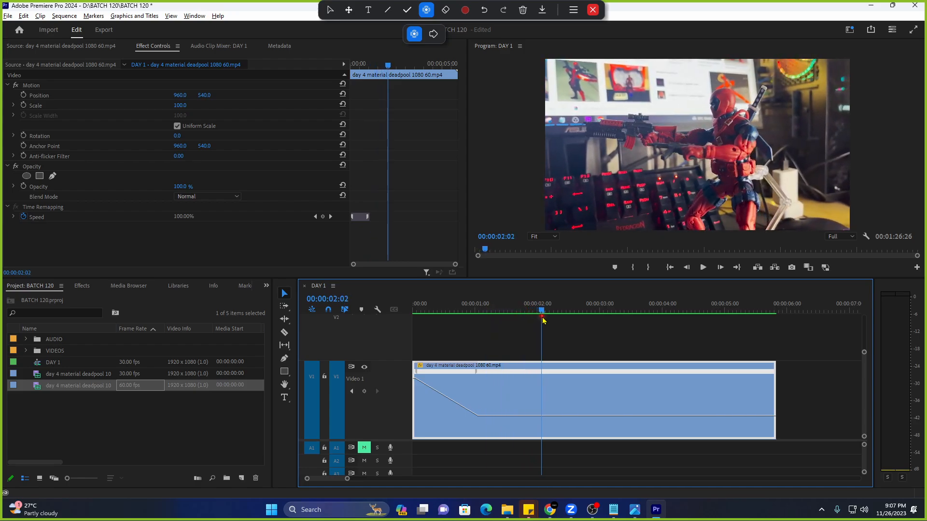
drag(543, 316, 558, 405)
ctrl+click(556, 417)
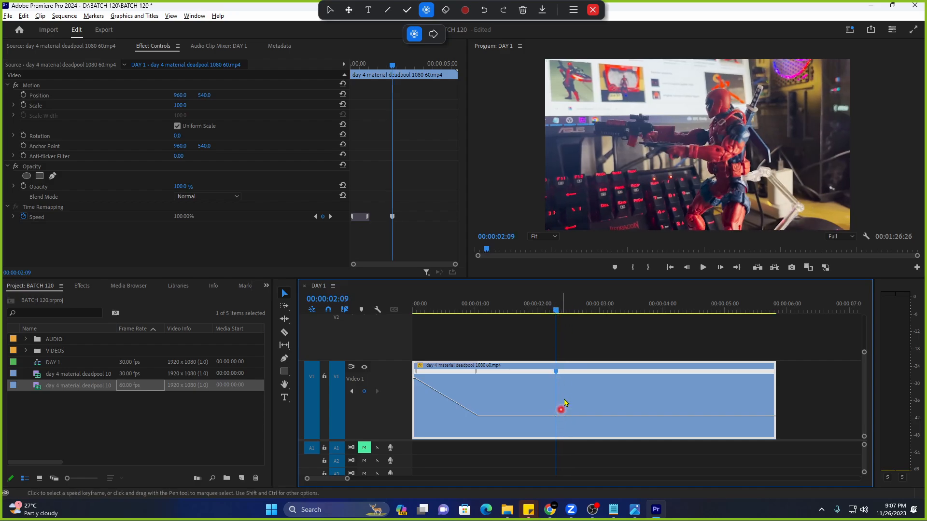
key(Left)
key(Left)
key(Left)
key(Left)
key(Left)
key(Left)
key(Left)
key(Left)
key(Left)
key(Left)
key(Left)
key(Left)
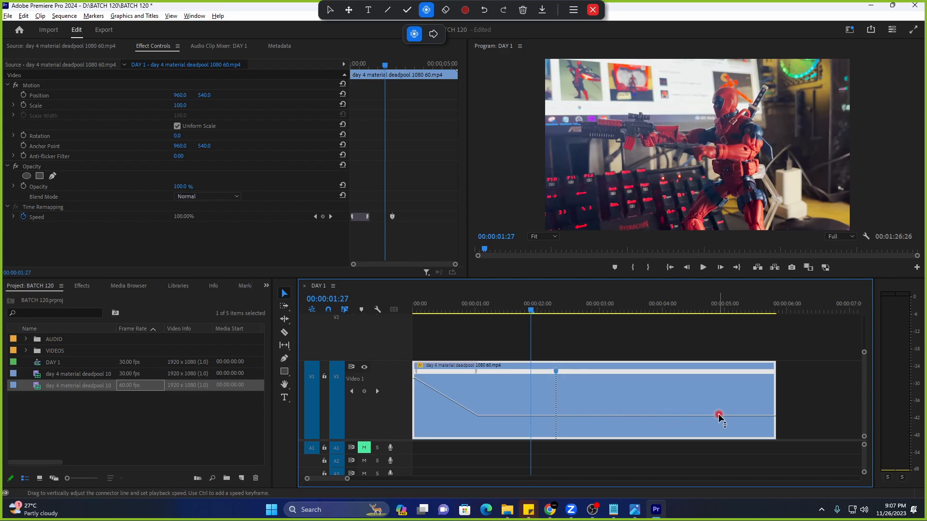
Speed the clip's end up to about 302.5% with a gradual ramp after the keyframe.
drag(718, 416, 617, 262)
drag(559, 373, 618, 379)
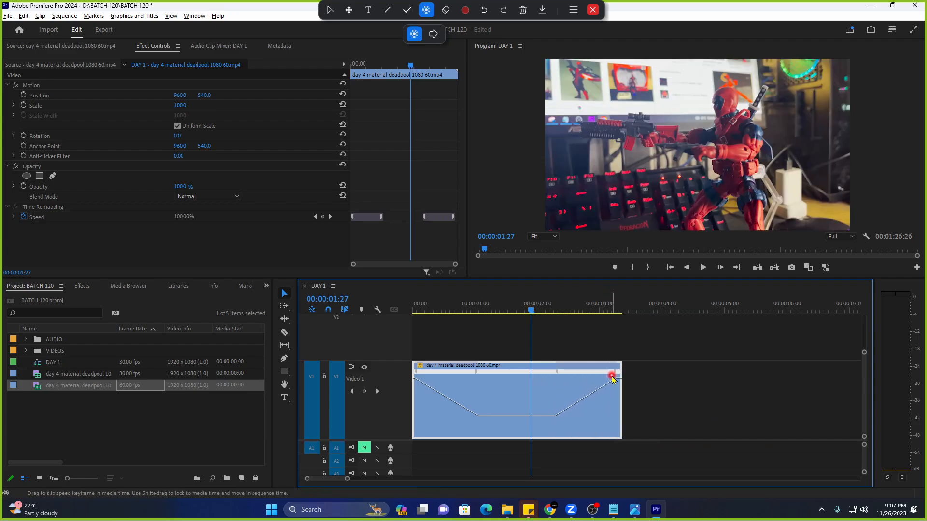
key(ctrl+z)
key(ctrl+z)
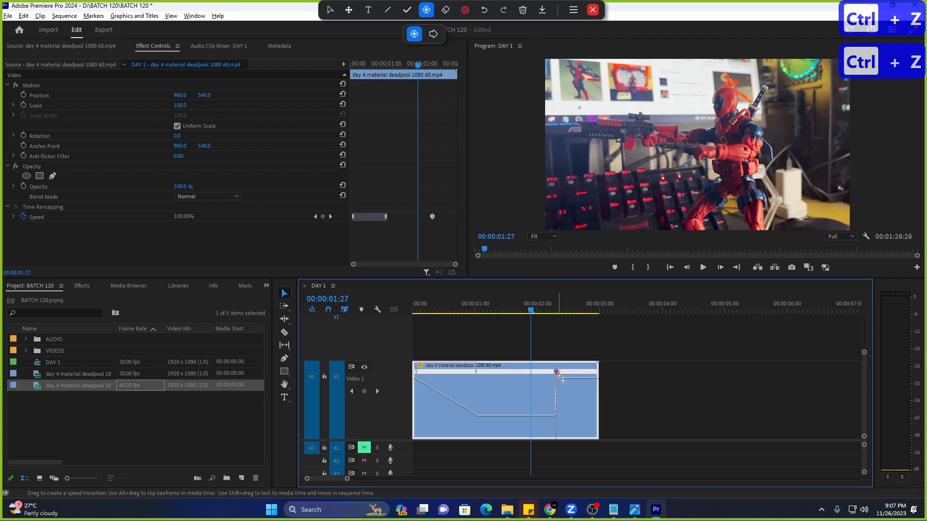
drag(558, 377, 615, 379)
drag(612, 379, 626, 376)
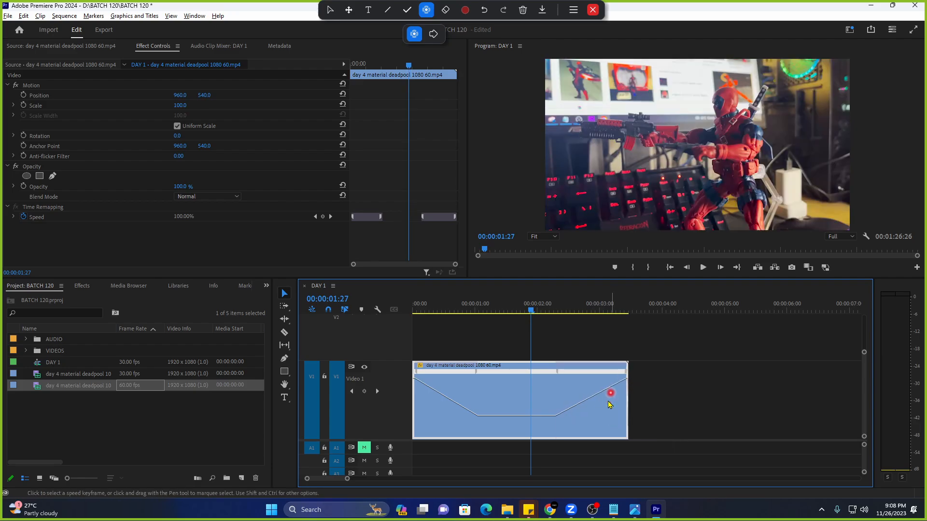
drag(478, 304, 378, 359)
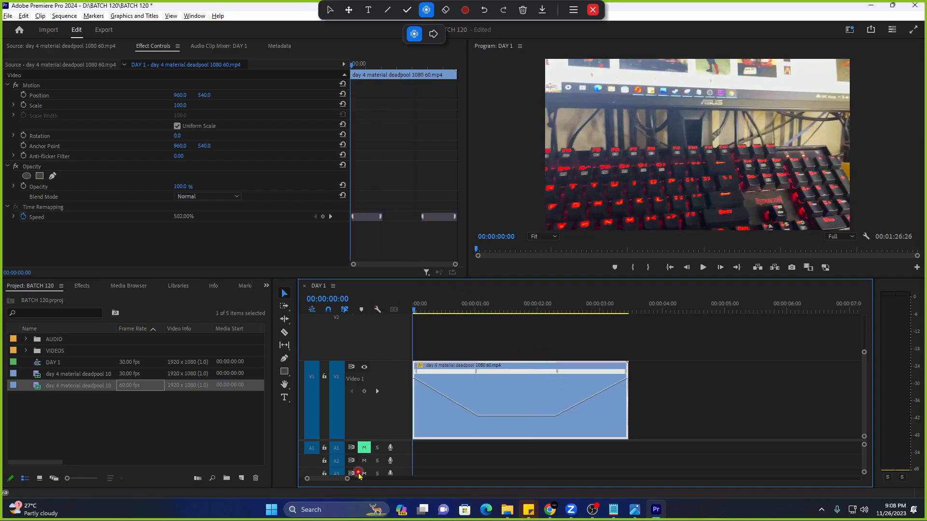
Render the sequence In to Out for smooth playback.
drag(345, 481, 362, 479)
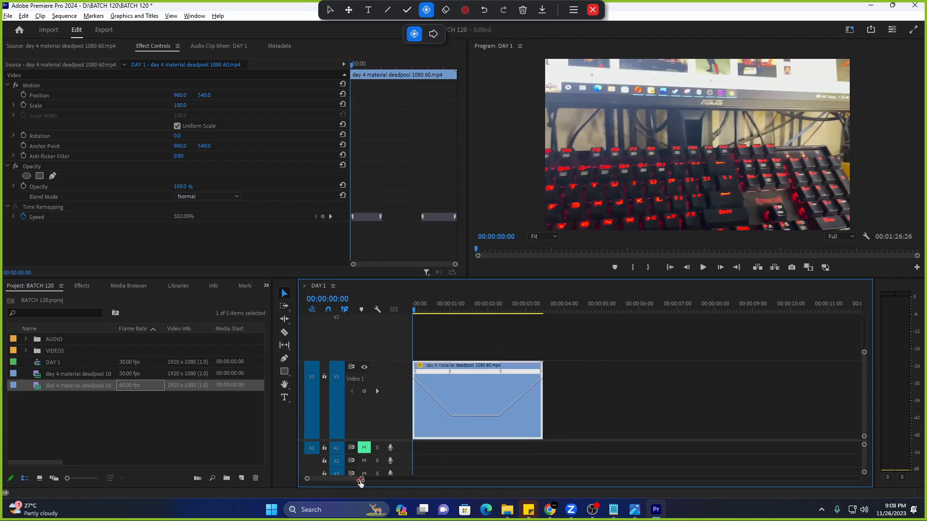
click(65, 15)
click(79, 53)
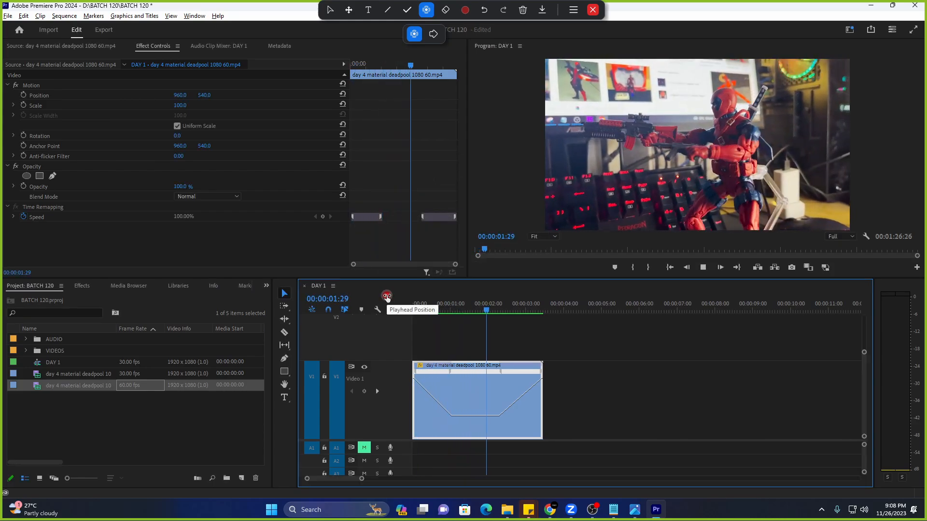
Drag the speed keyframe to shorten the ramp, then scrub and play it back.
mouse_move(466, 305)
mouse_down()
mouse_move(451, 307)
mouse_move(468, 313)
mouse_up()
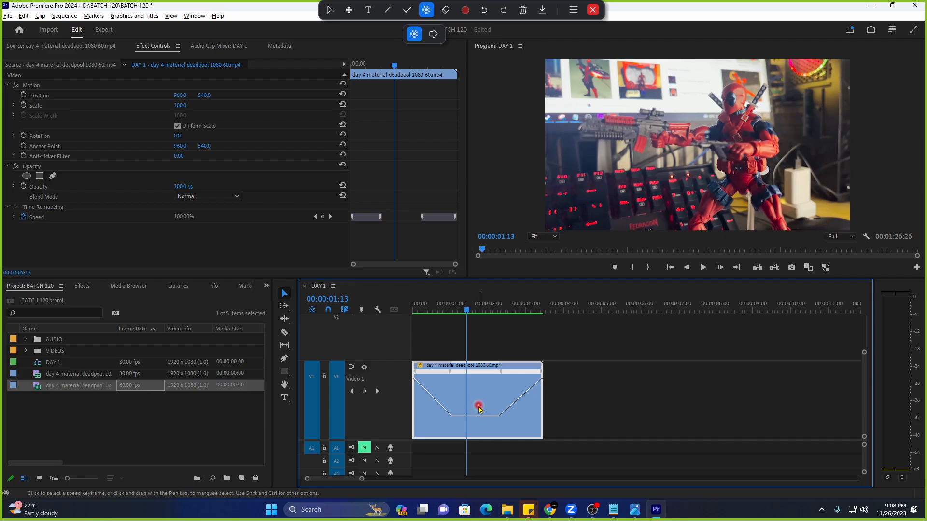
mouse_move(459, 376)
mouse_down()
mouse_move(483, 371)
mouse_move(462, 373)
mouse_up()
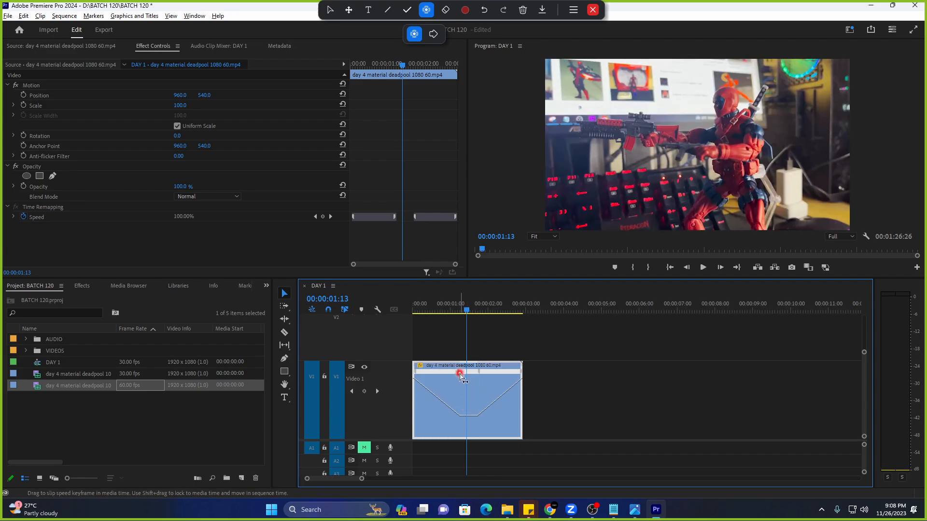
drag(434, 310, 397, 337)
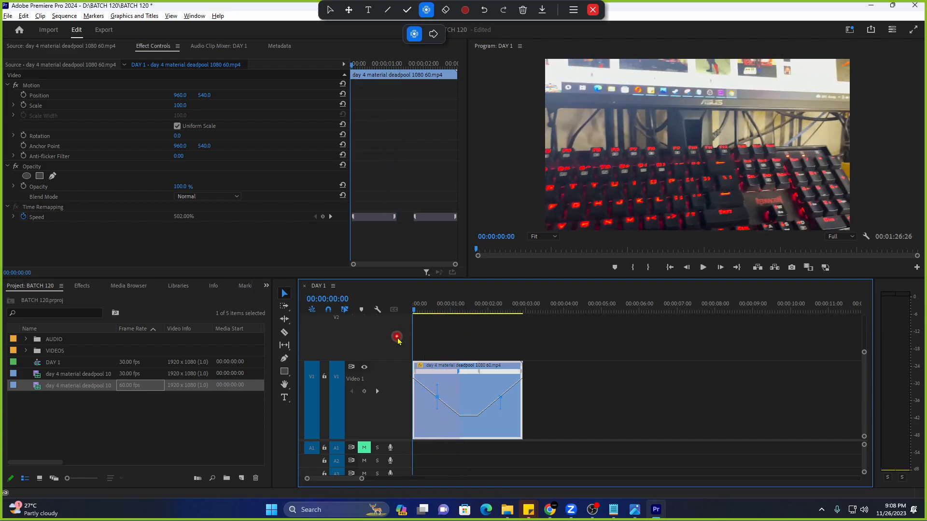
key(space)
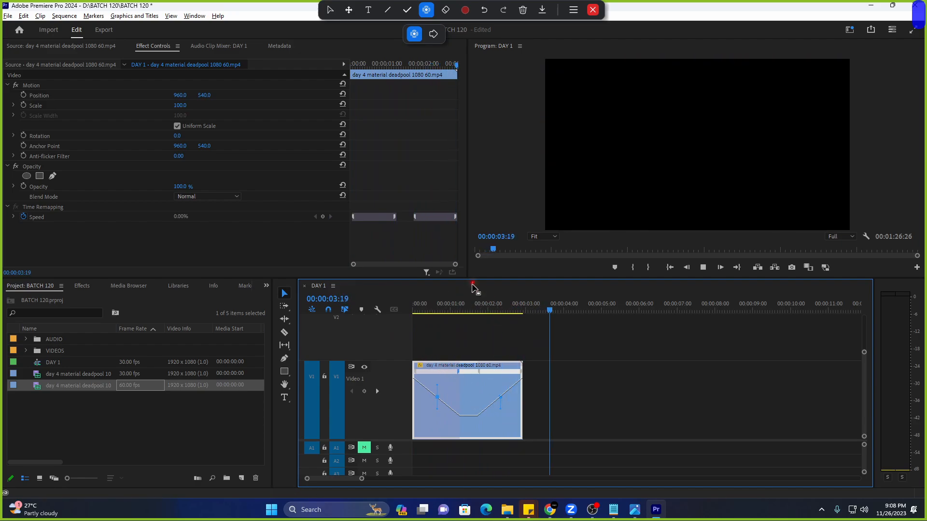
click(471, 308)
Alt-drag two copies of the ramped clip along V1 after the original.
drag(473, 412, 660, 414)
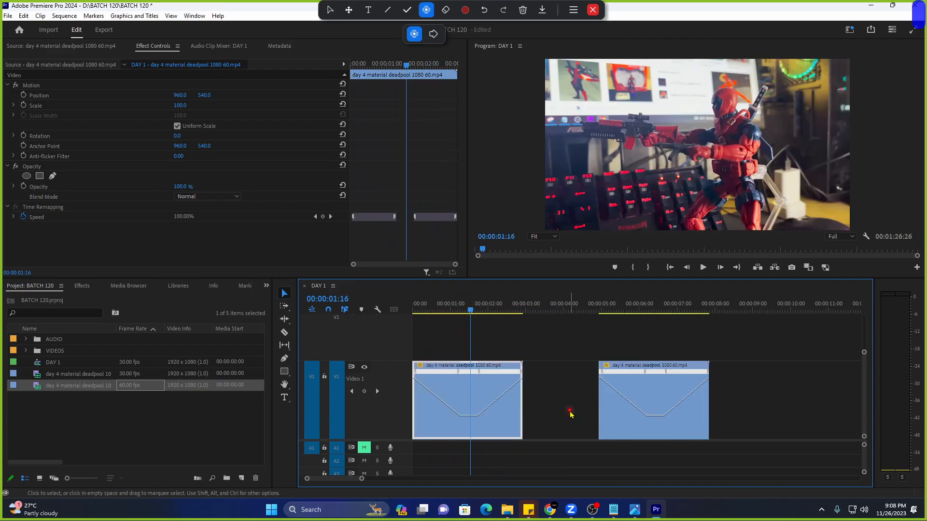
click(559, 414)
key(Delete)
drag(459, 414, 603, 417)
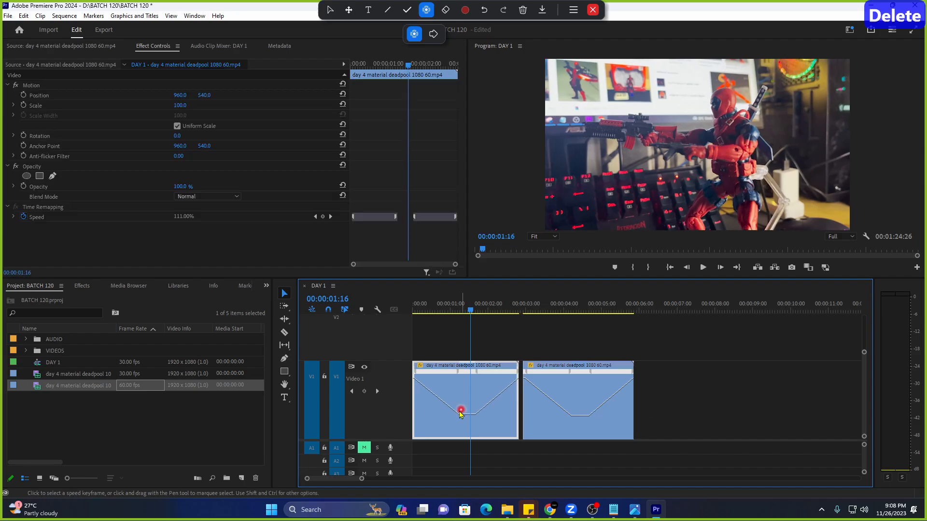
key(ctrl+z)
drag(460, 396, 681, 401)
Render and replay the three clips, then delete the two duplicate copies.
click(76, 22)
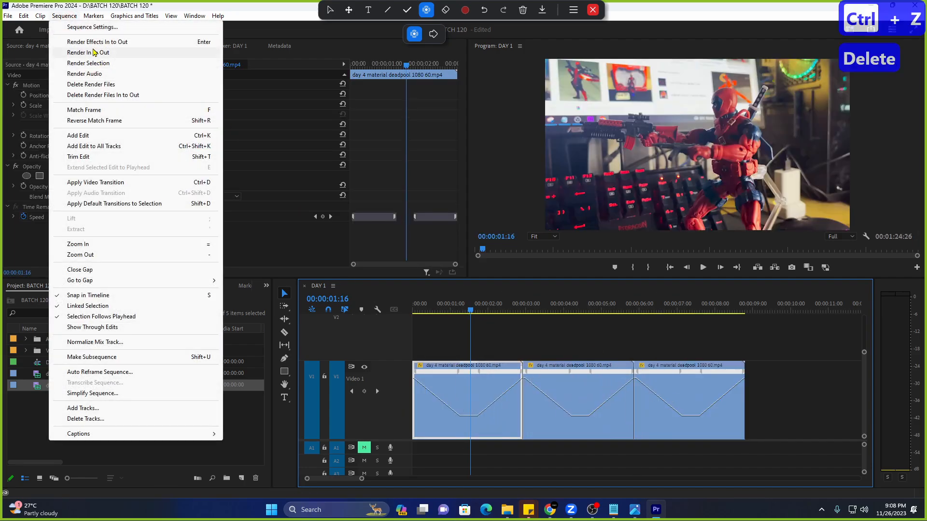
click(93, 50)
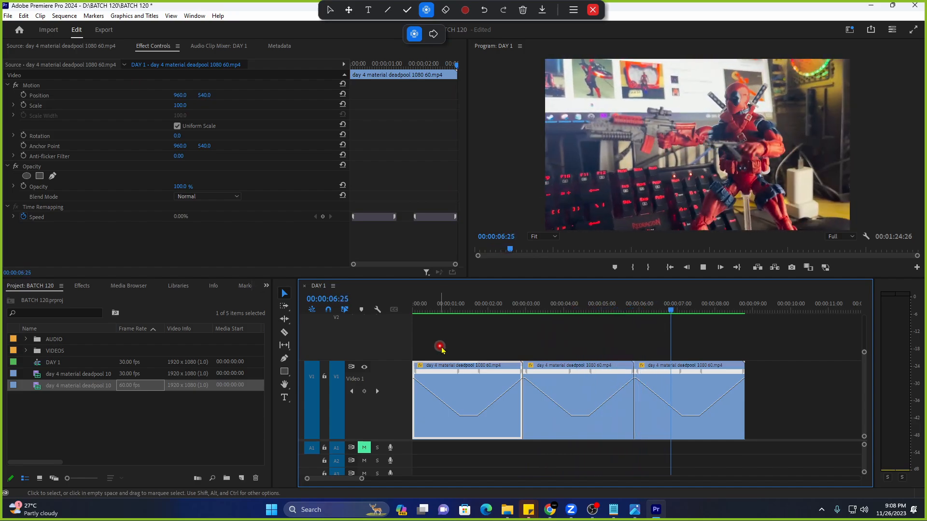
drag(459, 310, 404, 306)
drag(714, 337, 603, 409)
key(Delete)
click(434, 303)
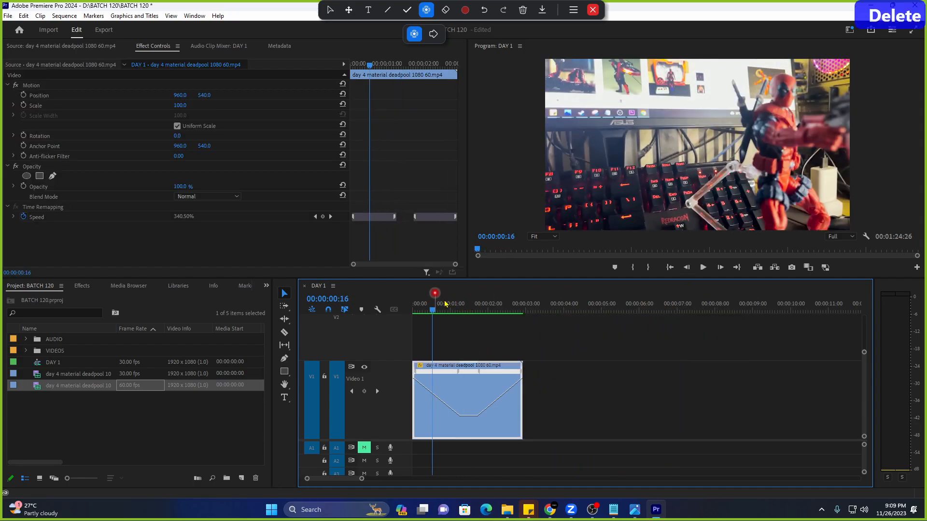
Mark an Out point on the 60fps Deadpool source and add that section after the first clip.
double_click(16, 387)
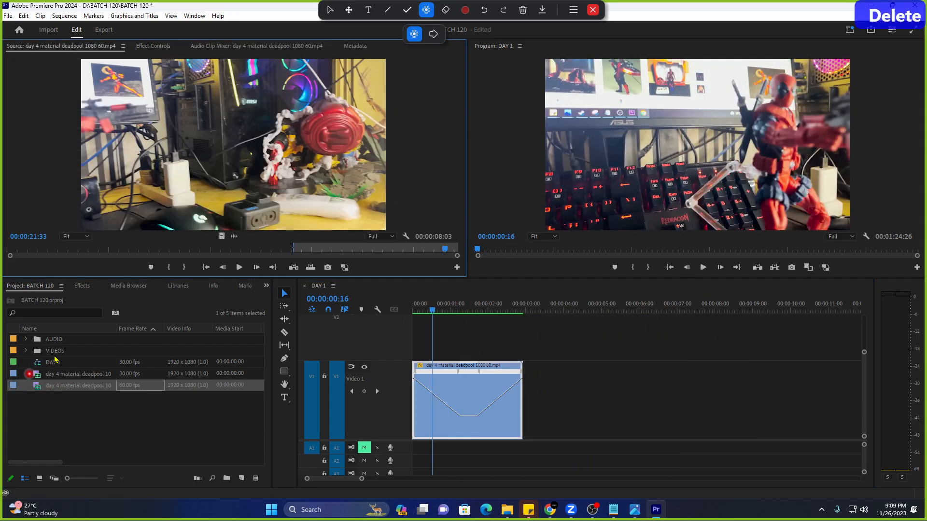
mouse_move(183, 248)
mouse_down()
mouse_move(197, 248)
mouse_move(11, 254)
mouse_move(156, 253)
mouse_up()
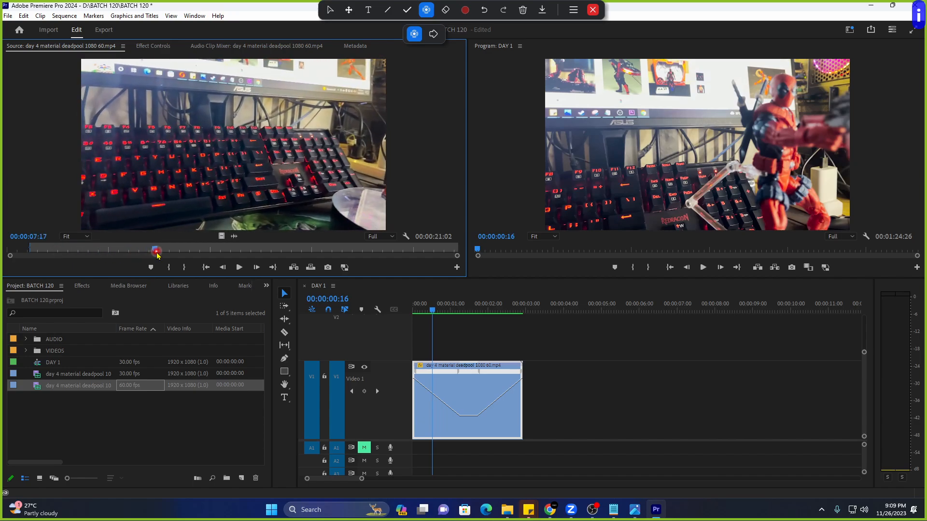
key(o)
drag(221, 237, 526, 376)
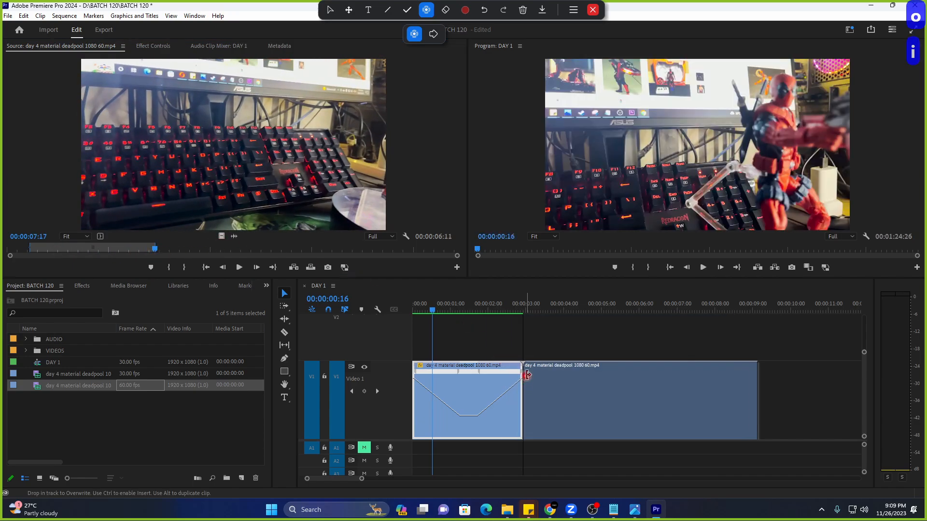
key(h)
drag(553, 415, 433, 429)
drag(364, 479, 394, 479)
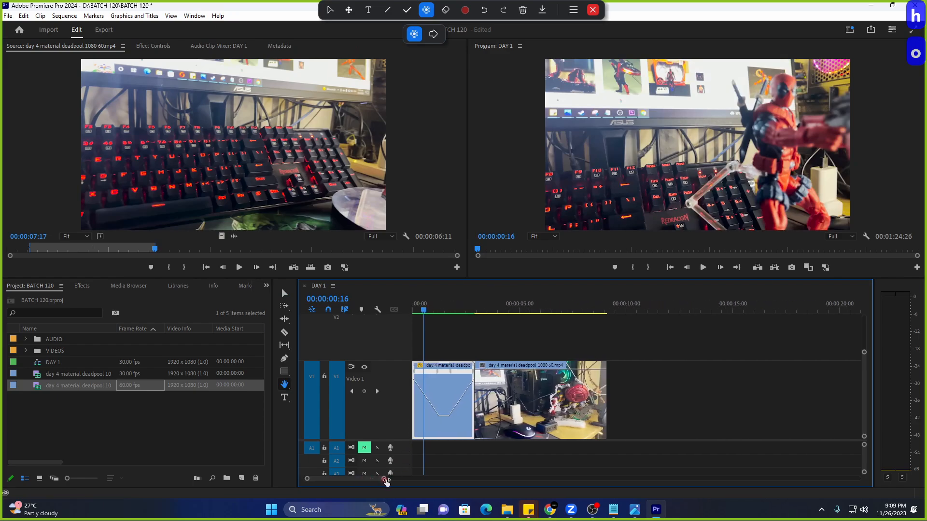
Mark a new In/Out range in the source and place it after the second clip.
drag(155, 250, 281, 256)
key(i)
key(o)
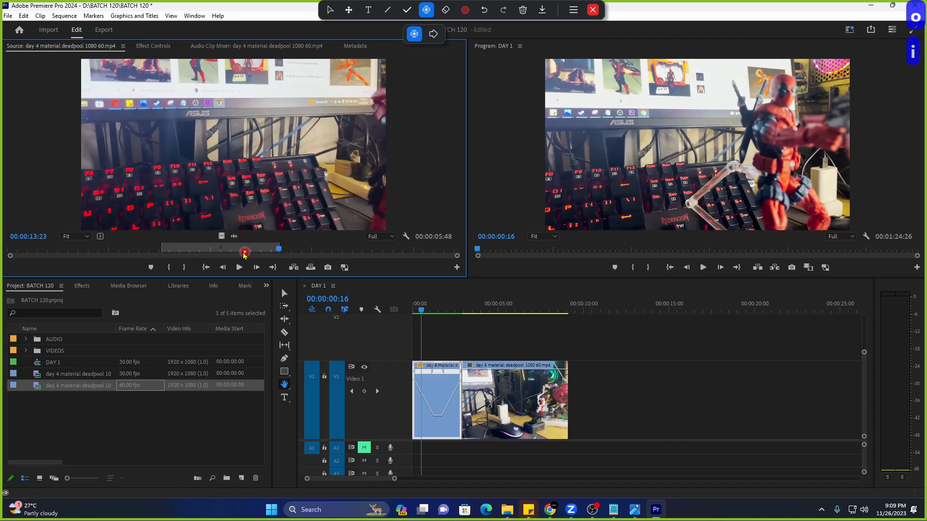
drag(221, 236, 574, 387)
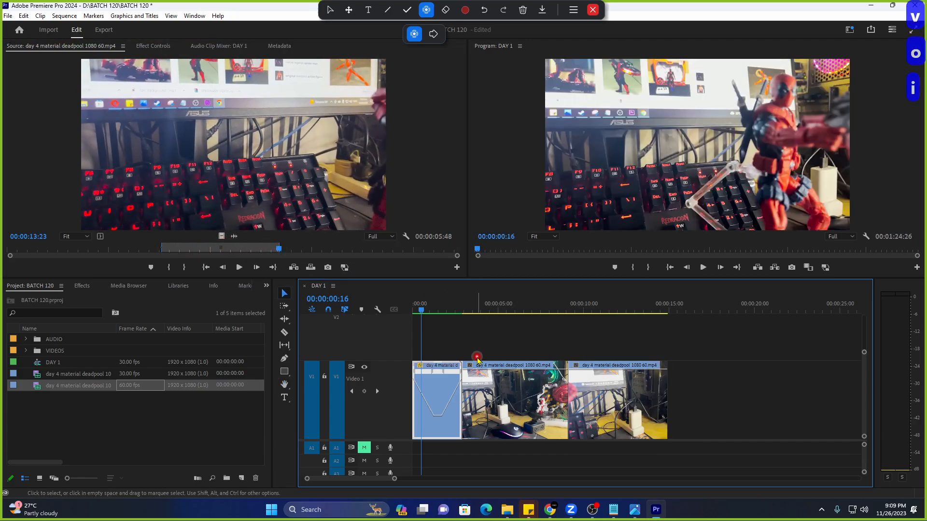
click(492, 309)
Show the Time Remapping > Speed line on the second and third clips.
click(469, 367)
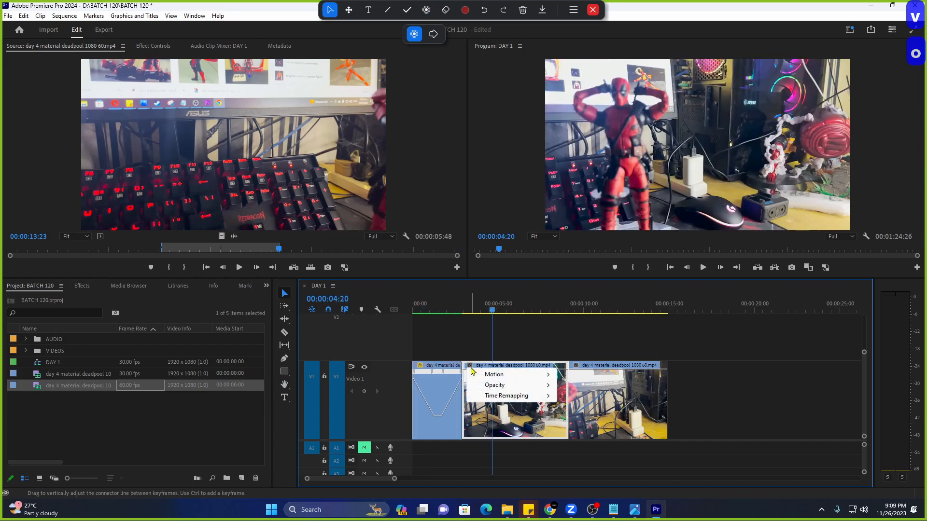
mouse_move(536, 399)
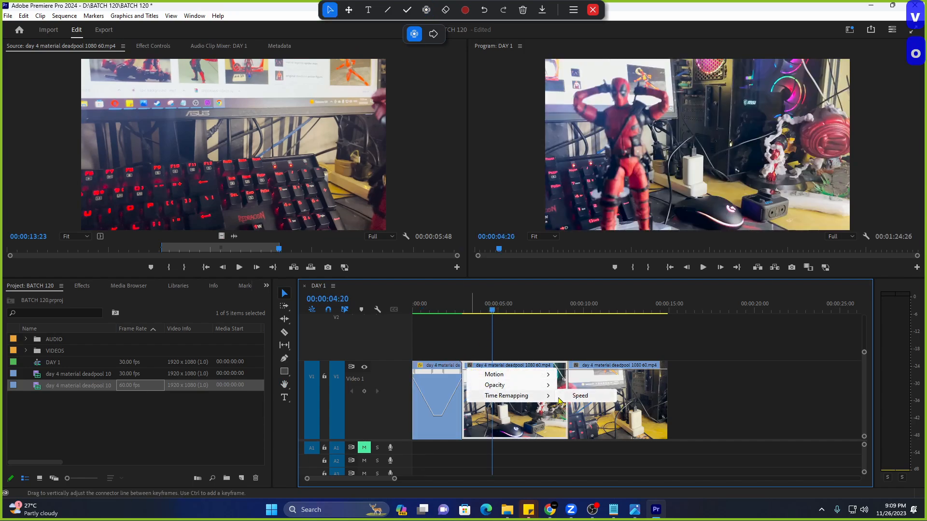
click(568, 397)
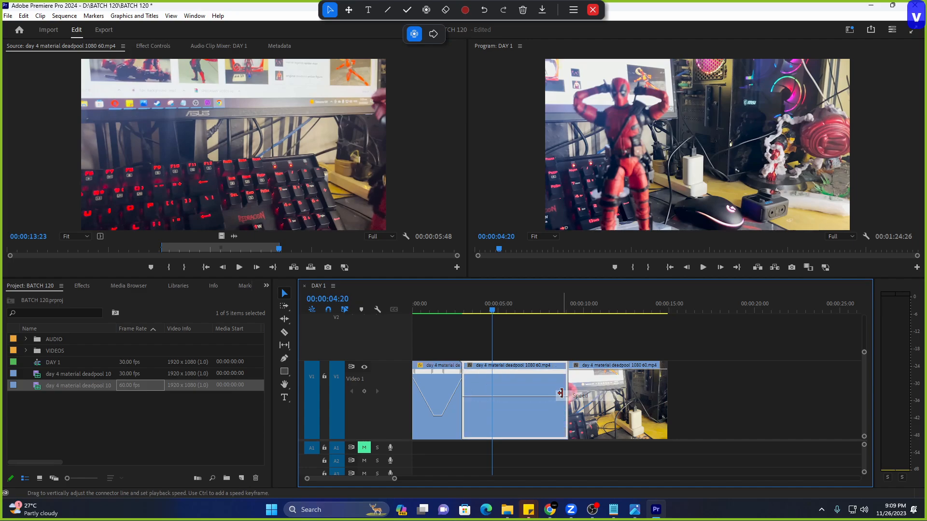
click(576, 369)
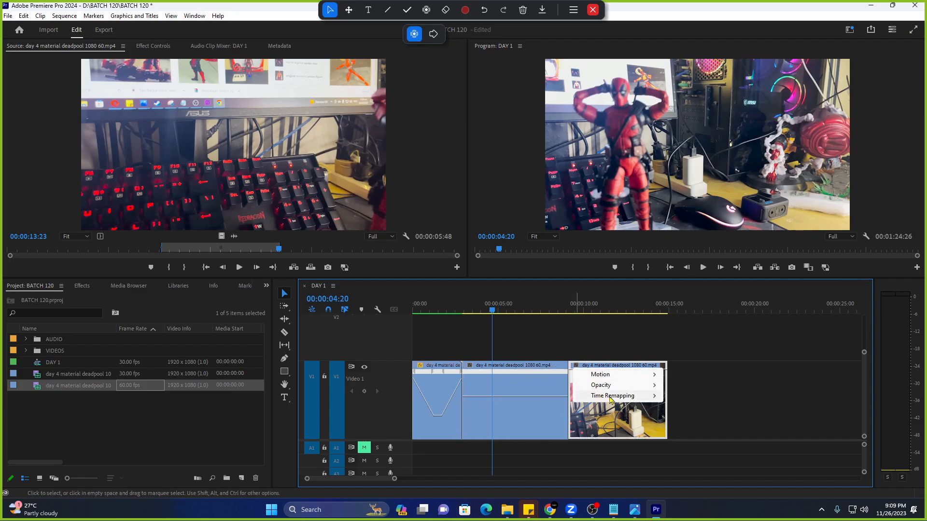
mouse_move(636, 400)
click(675, 397)
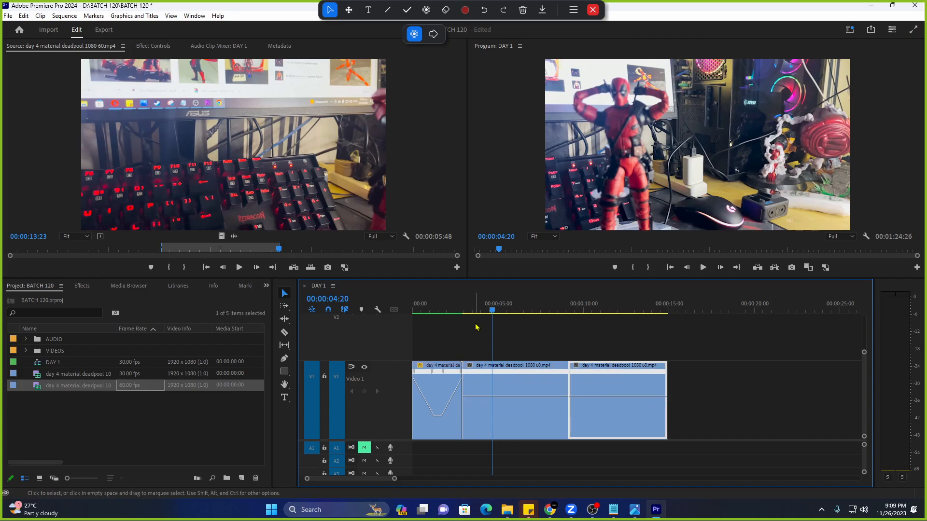
Pan back to the second clip and add a speed keyframe to it.
key(h)
scroll(561, 404, up, 2)
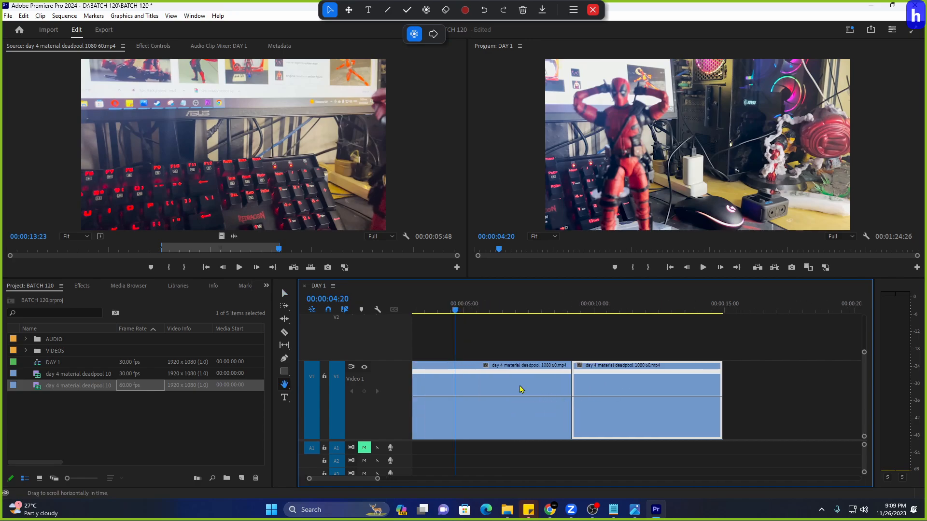
key(j)
drag(538, 385, 615, 386)
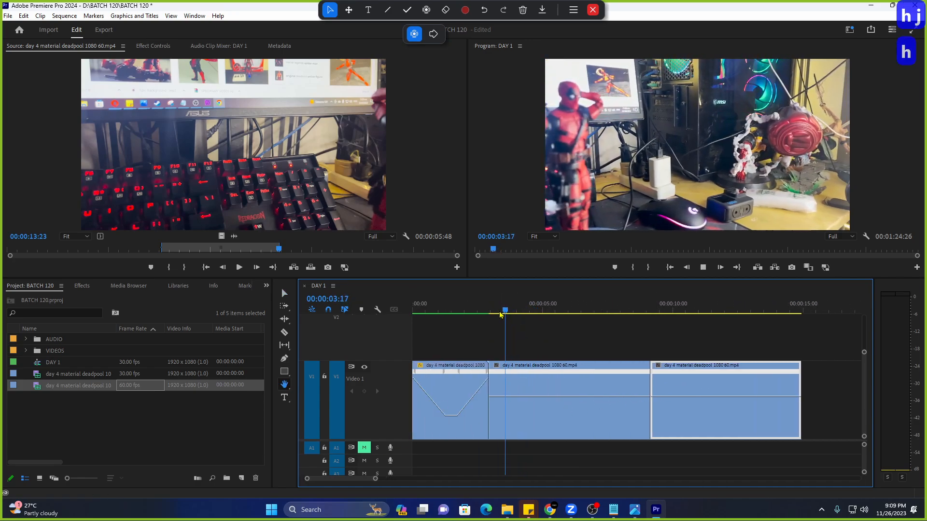
drag(530, 312, 567, 315)
key(v)
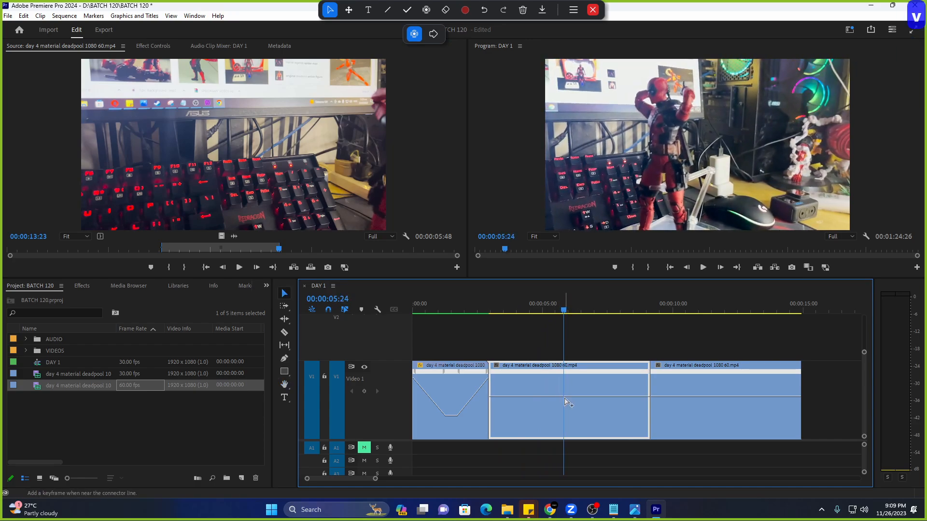
click(285, 294)
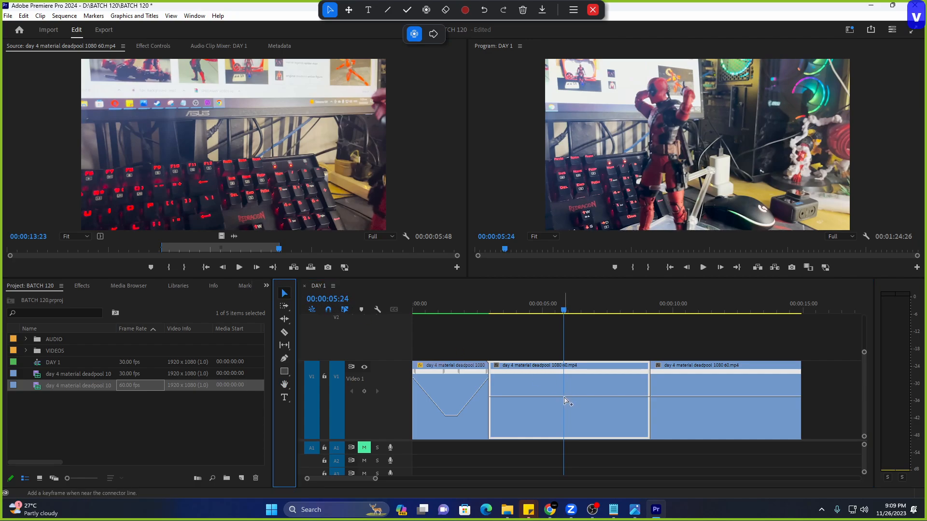
ctrl+click(564, 399)
key(alt+Tab)
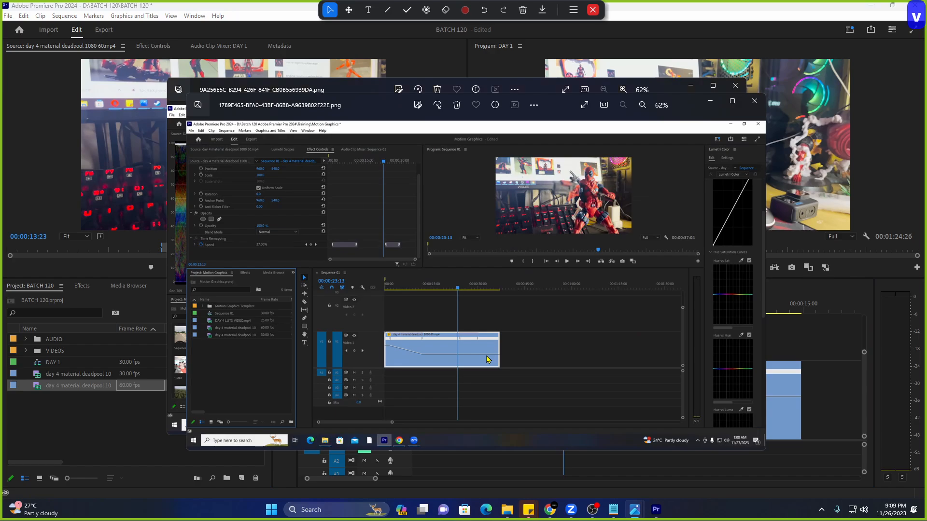
Zoom in on the reference screenshots' speed line, then close both Photos windows.
scroll(482, 360, up, 8)
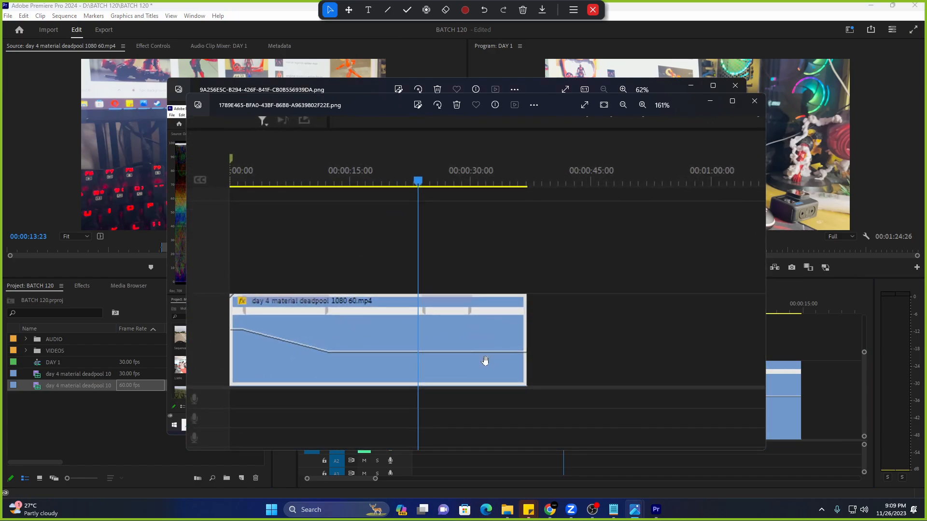
scroll(486, 360, down, 3)
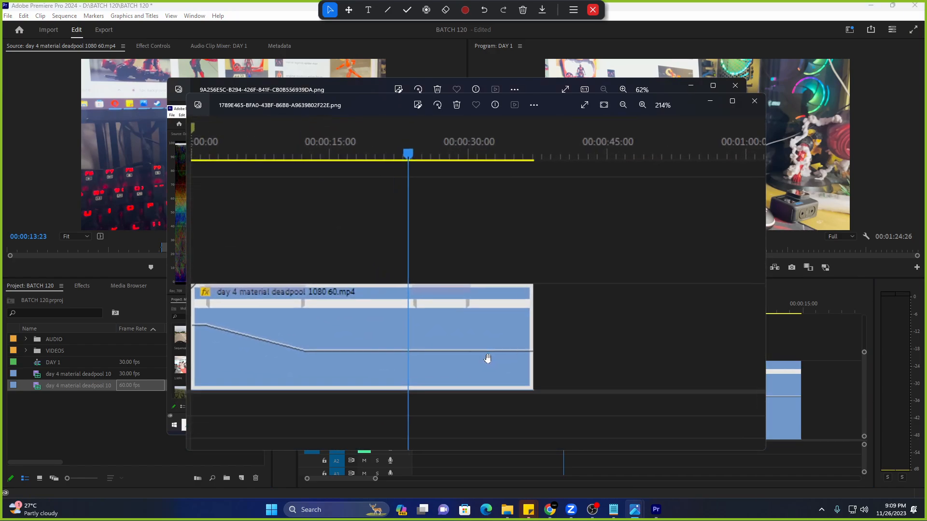
scroll(496, 350, up, 2)
drag(502, 346, 501, 336)
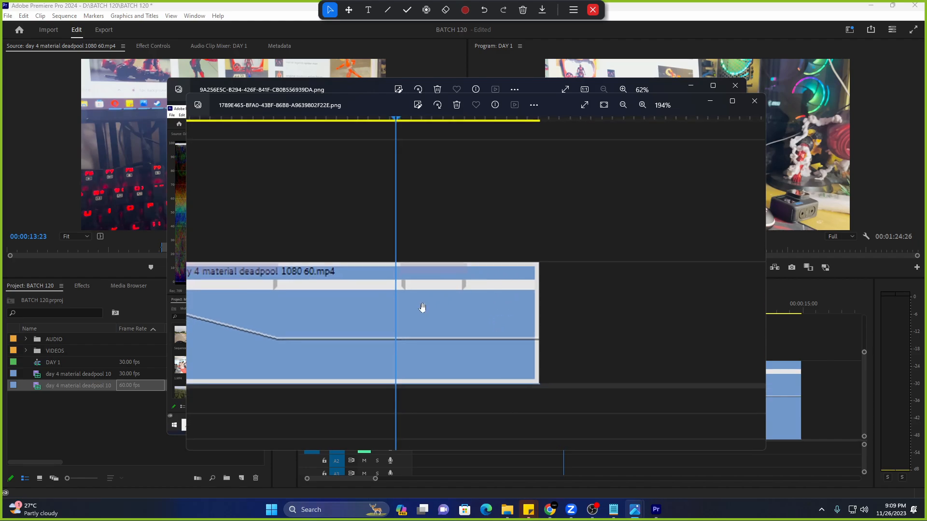
scroll(422, 308, down, 4)
scroll(458, 333, up, 3)
scroll(467, 352, up, 3)
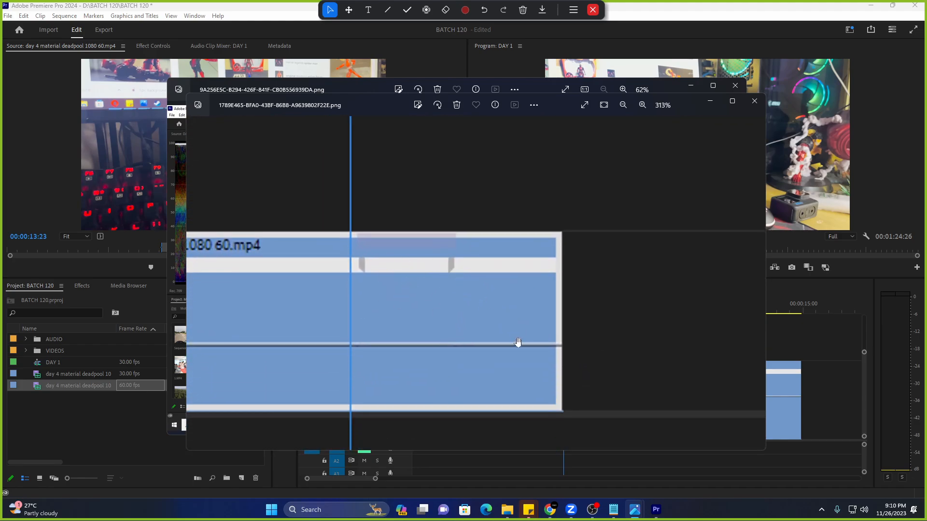
drag(518, 343, 517, 339)
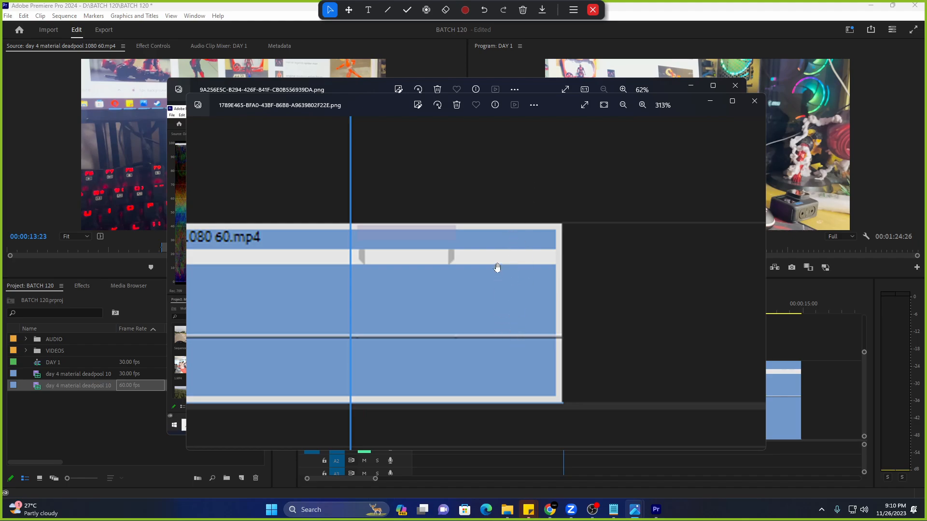
click(754, 101)
click(735, 85)
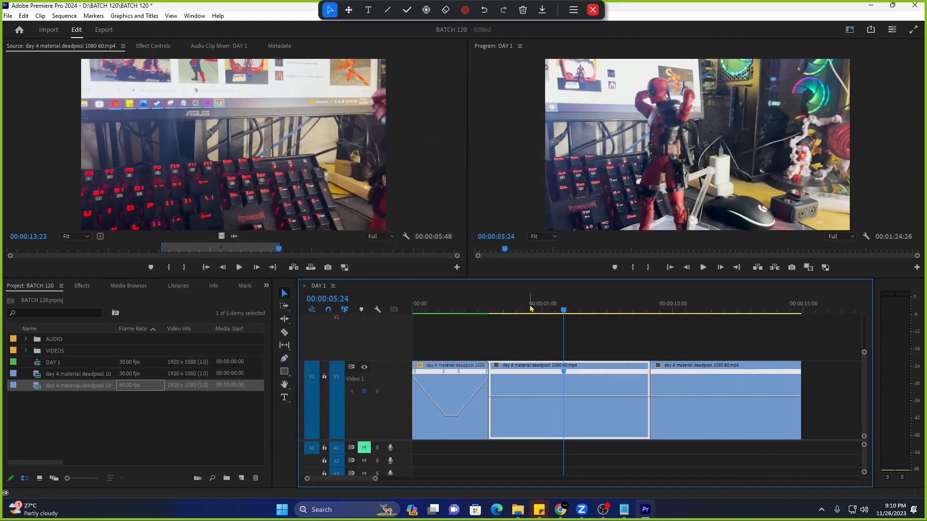
Select the second clip, move its speed keyframe earlier, and play it back.
click(498, 304)
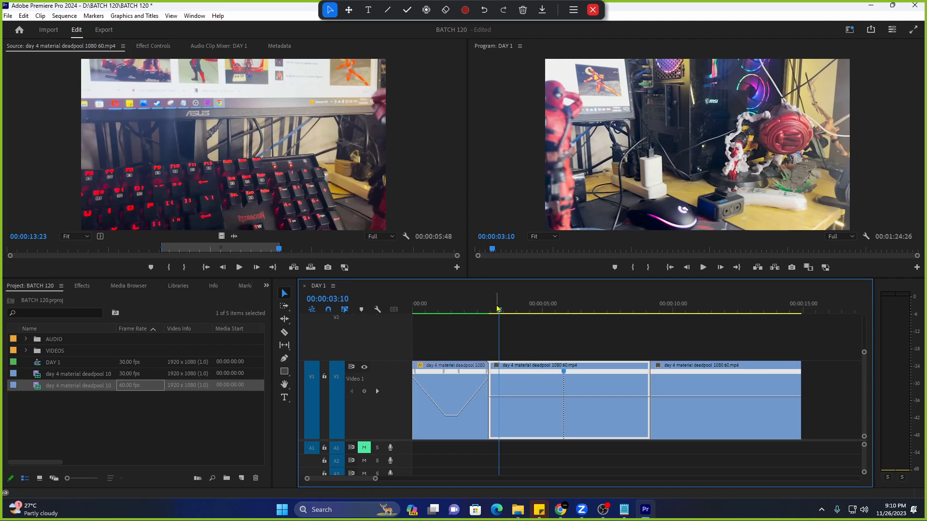
click(478, 310)
click(536, 432)
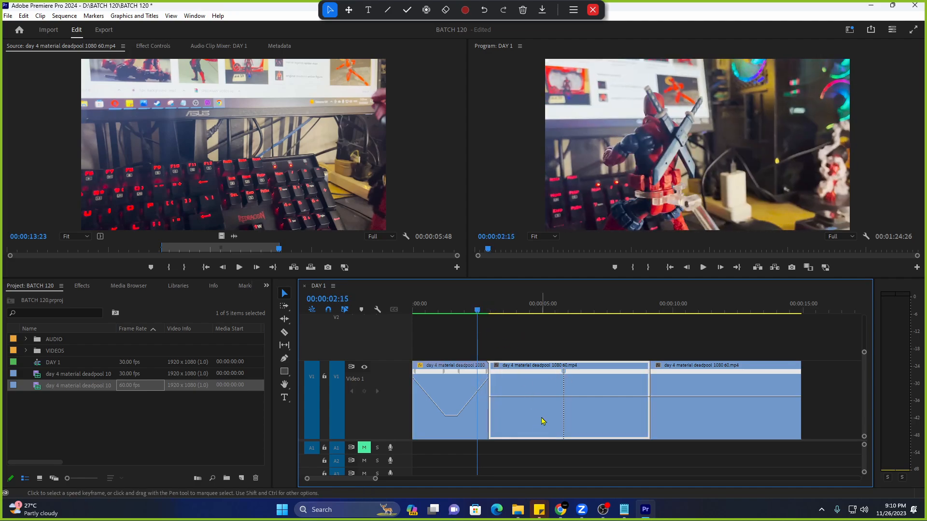
drag(563, 372, 492, 381)
click(425, 11)
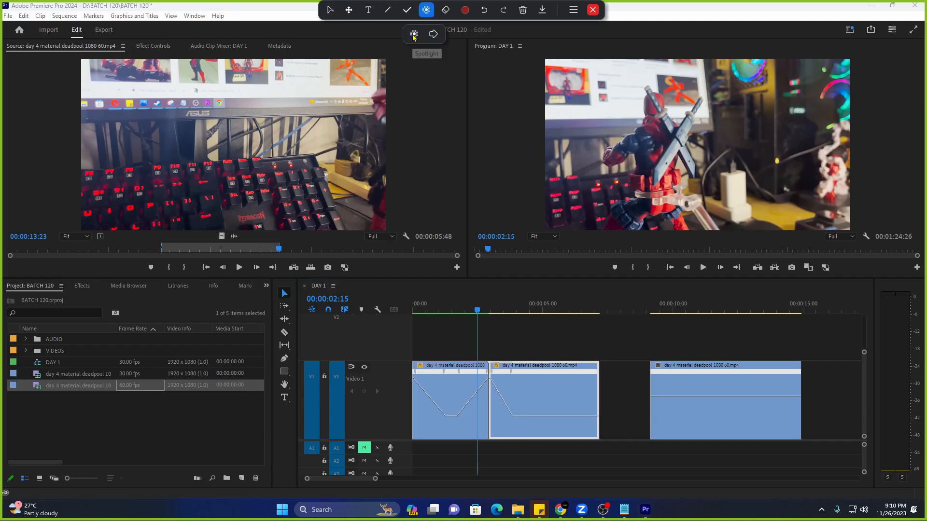
scroll(537, 431, up, 2)
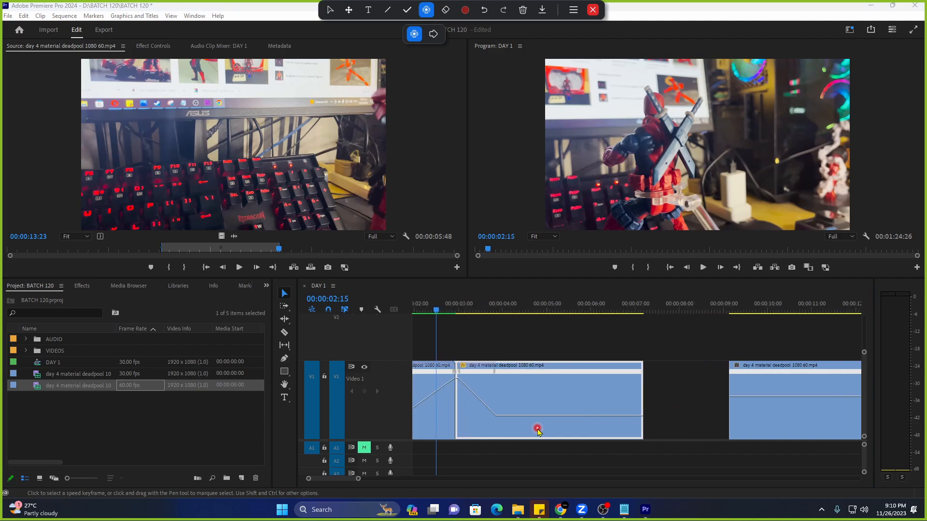
key(space)
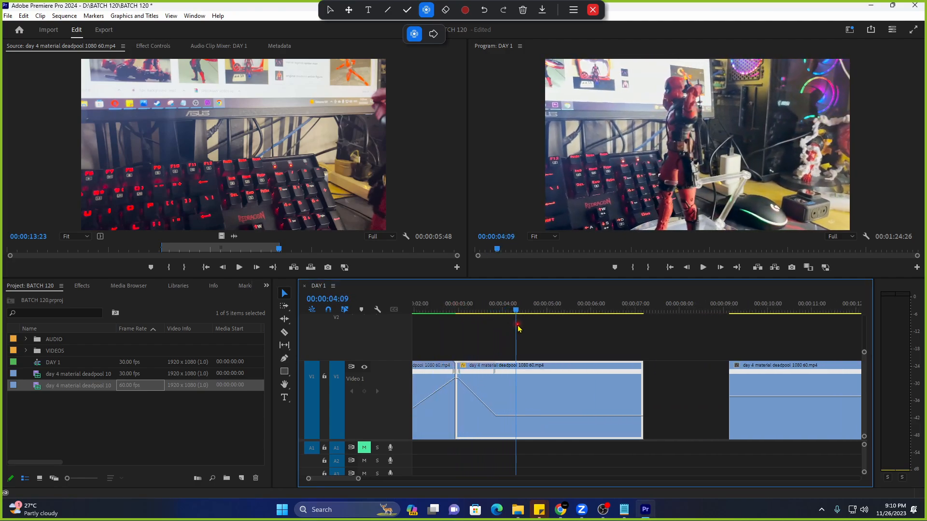
Add a later speed keyframe and raise the clip's ending section to about 506%.
ctrl+click(523, 418)
click(513, 392)
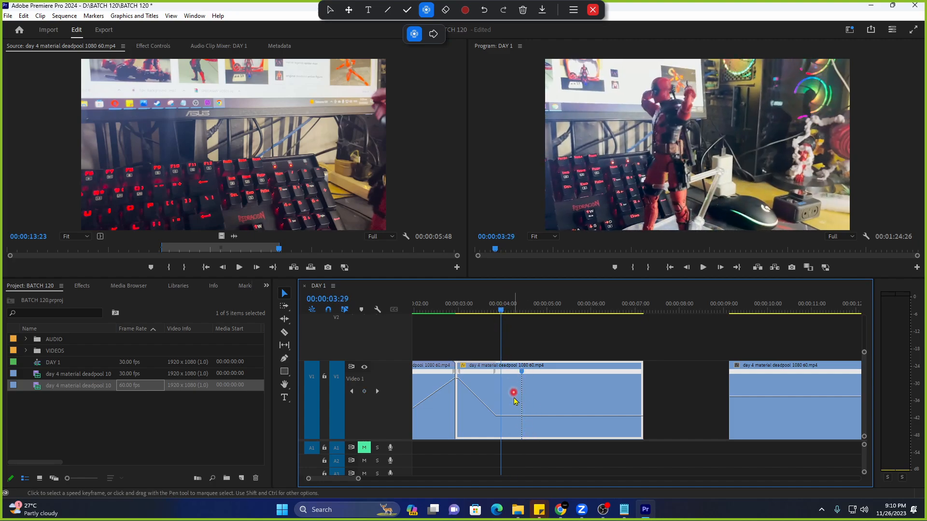
drag(522, 371, 637, 373)
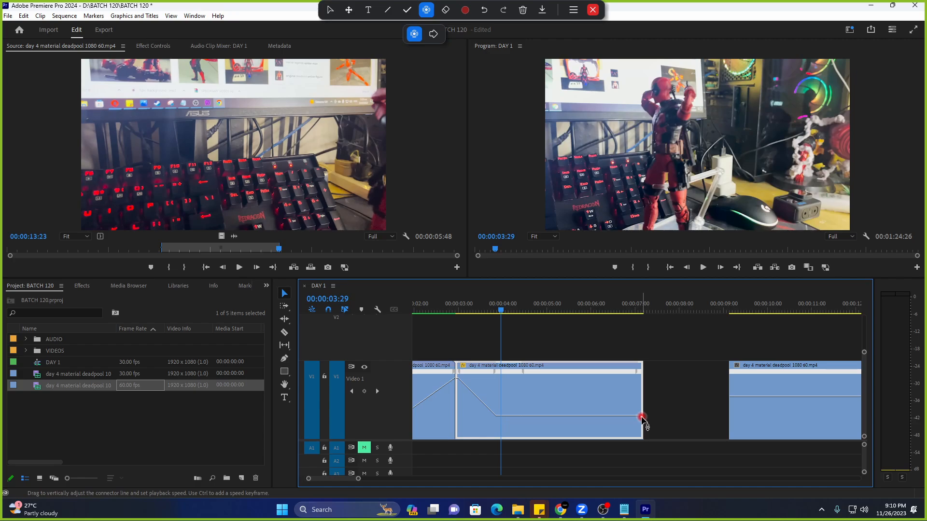
click(642, 418)
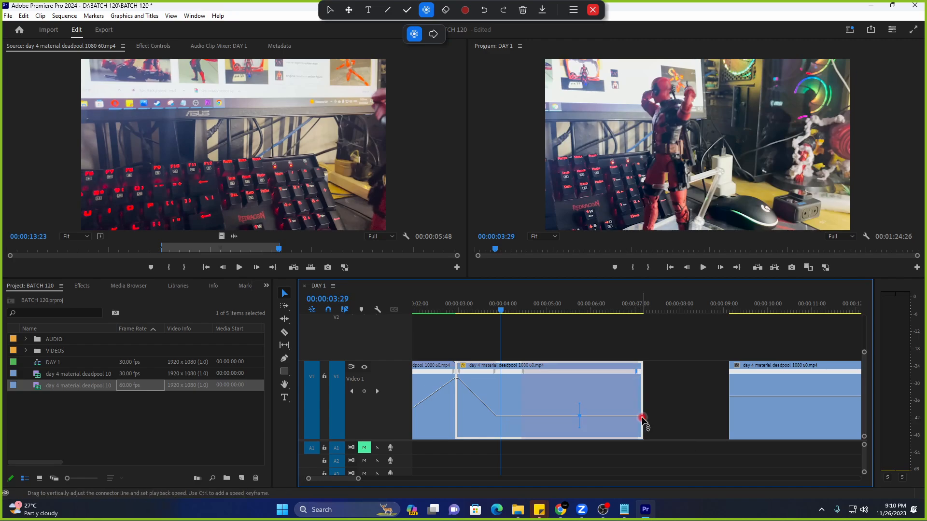
drag(643, 417, 642, 377)
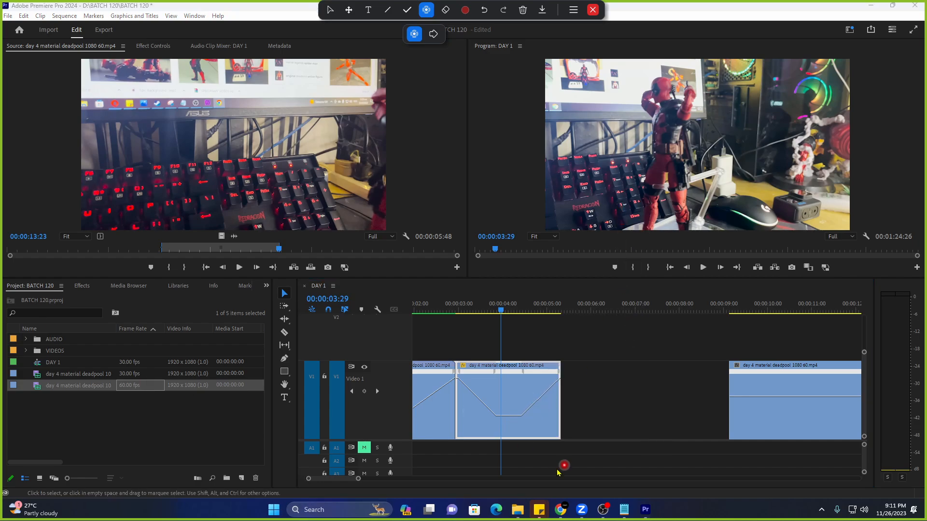
scroll(472, 360, up, 4)
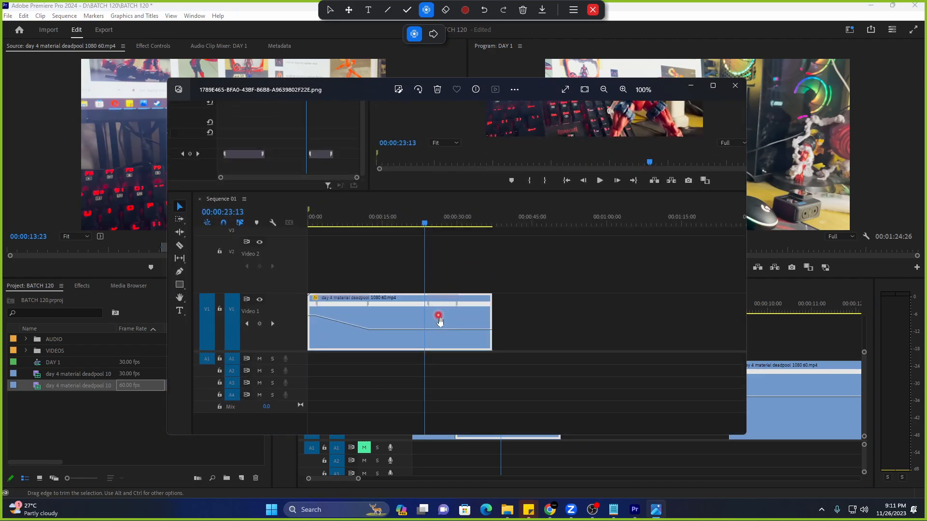
scroll(439, 321, up, 3)
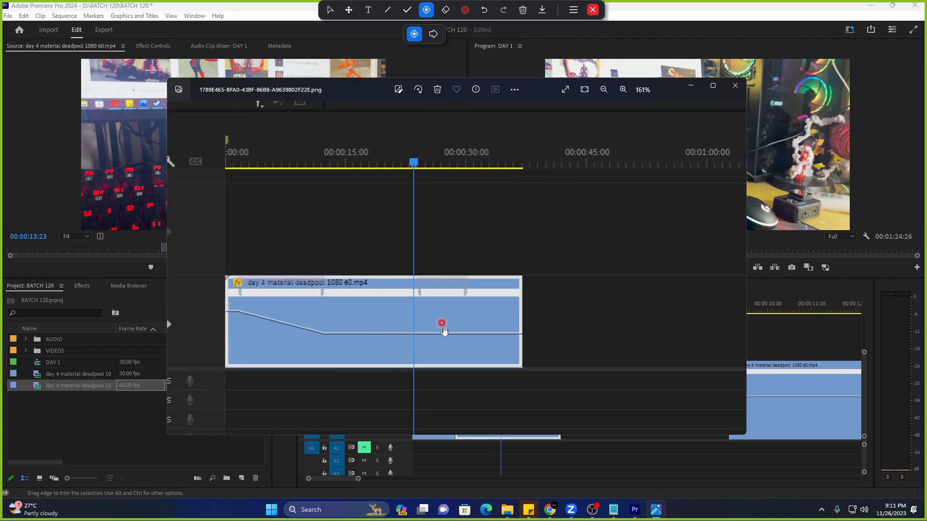
click(733, 87)
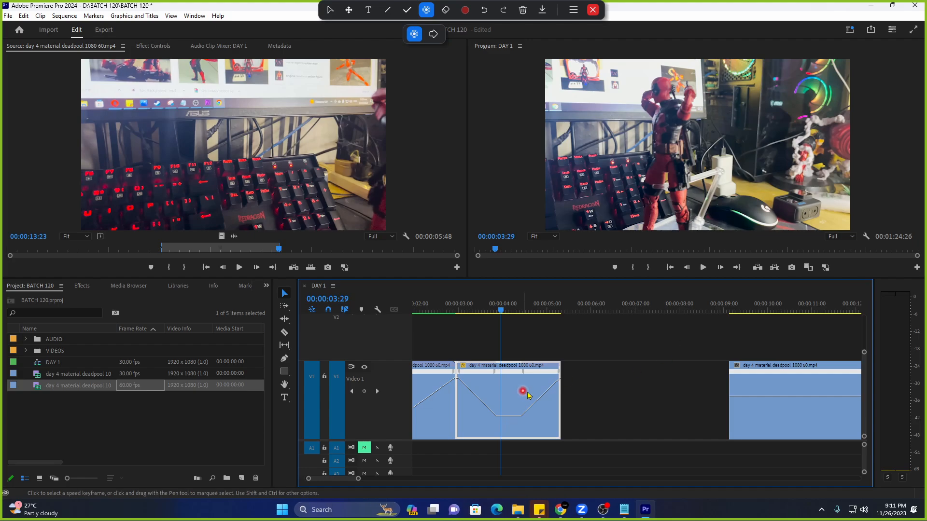
Undo the last change and shift the second clip's speed keyframe earlier.
key(ctrl+z)
drag(636, 373, 576, 384)
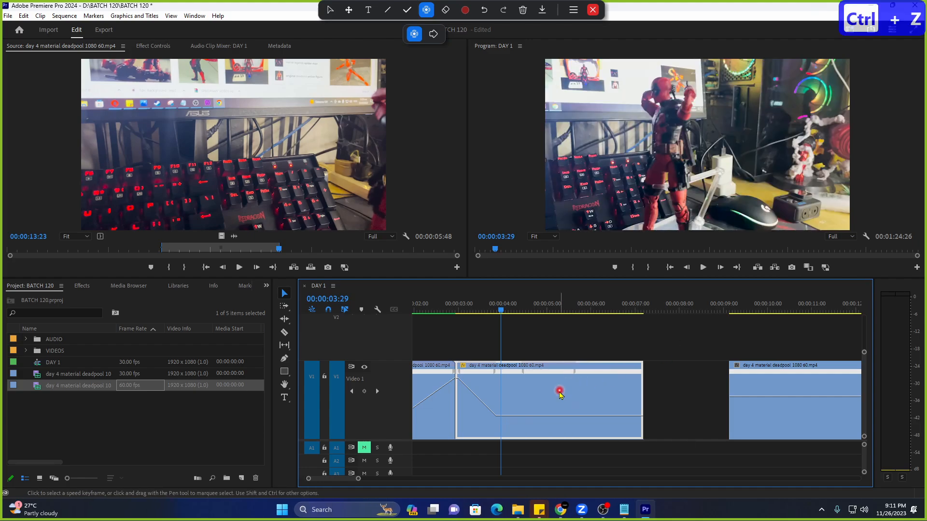
click(523, 371)
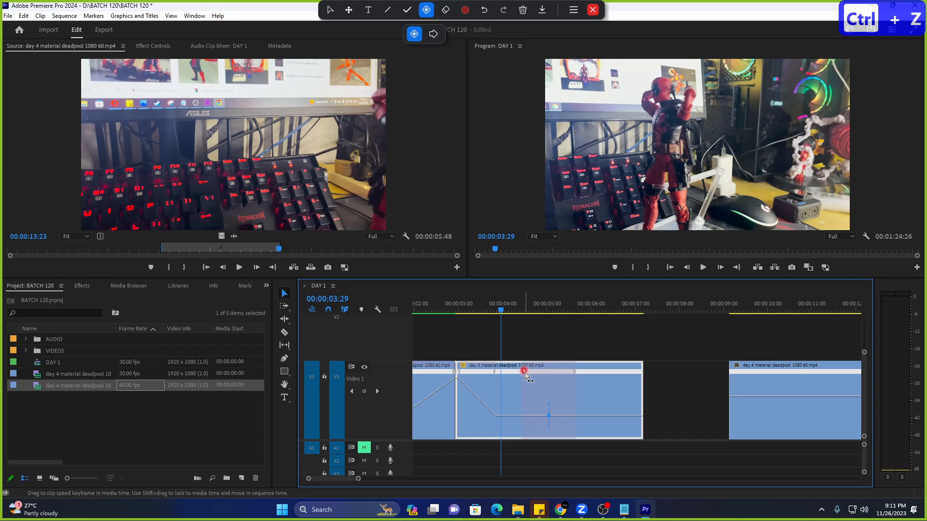
click(560, 430)
click(558, 428)
click(557, 429)
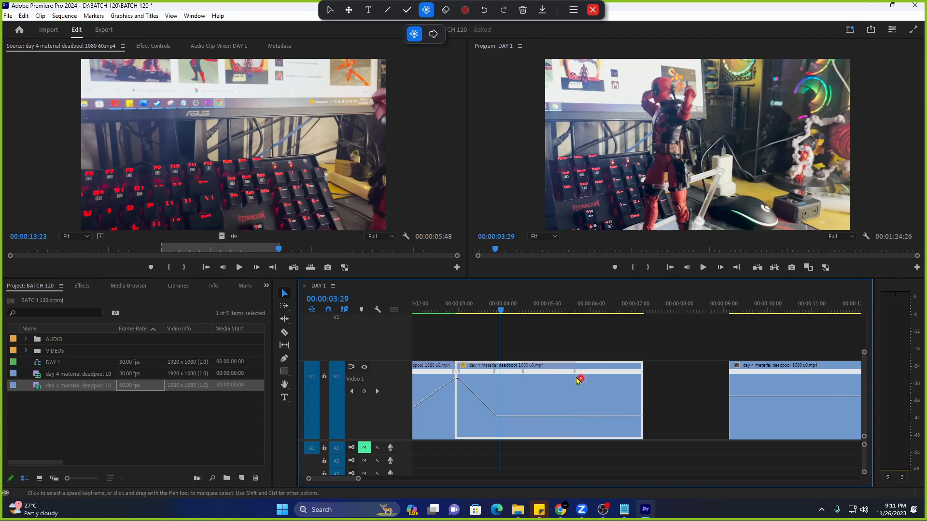
Move the keyframe to 00:00:07:00, raise the final section to about 461%, and slide the third clip left.
drag(575, 372, 638, 377)
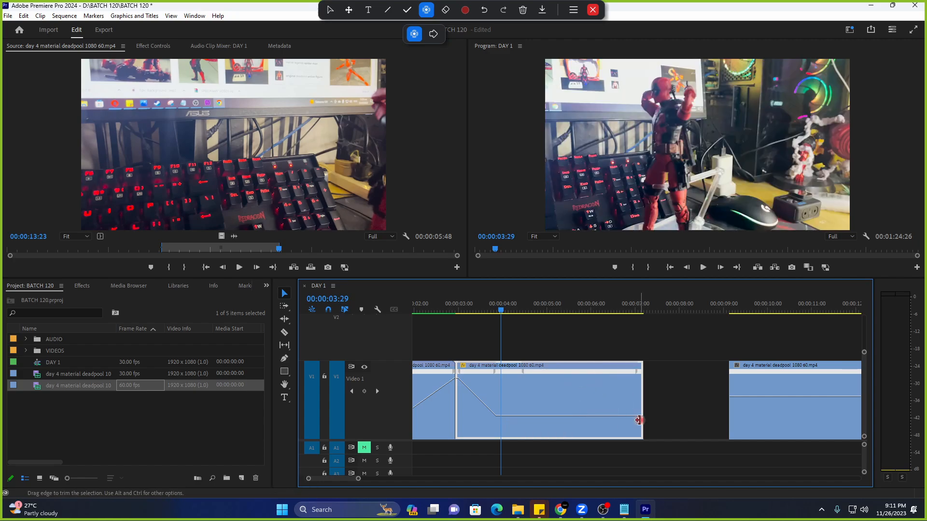
drag(640, 416, 652, 288)
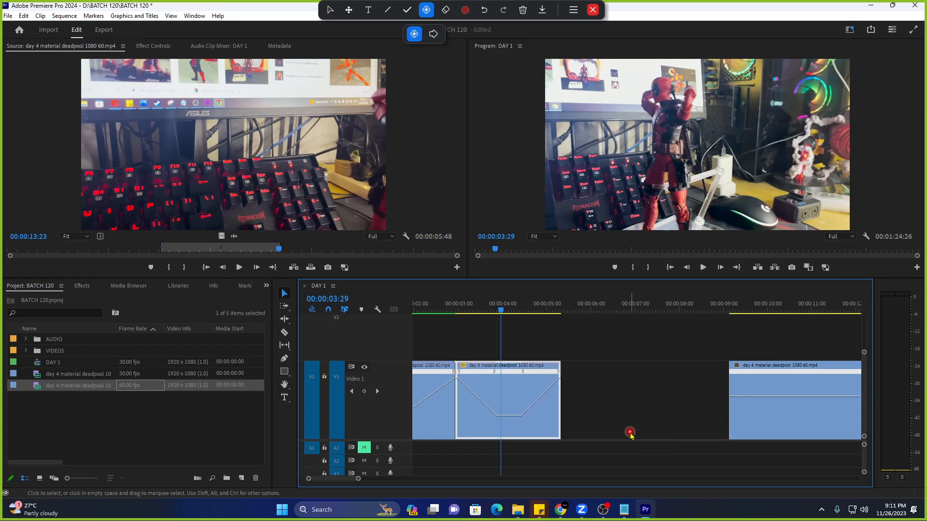
drag(759, 422, 593, 413)
Butt the third clip against the second, add a speed keyframe and retime its section.
drag(590, 305, 680, 321)
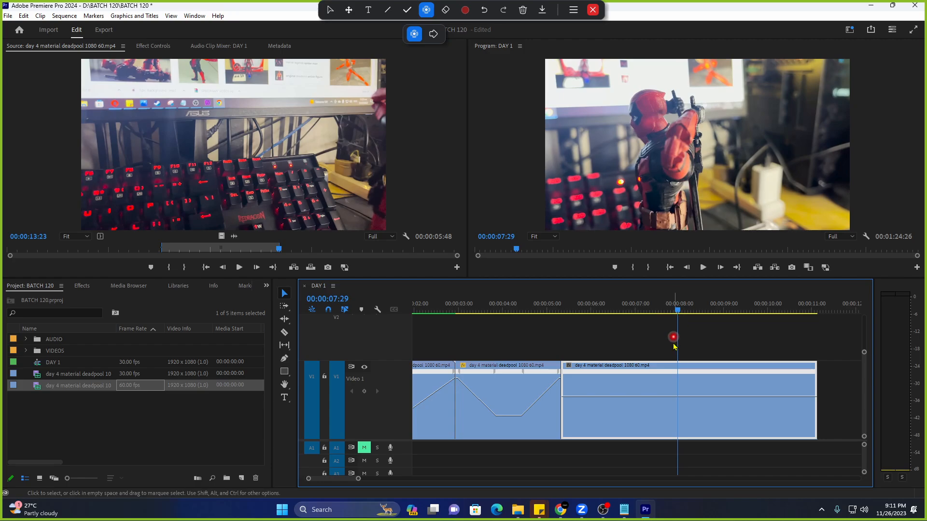
ctrl+click(679, 397)
click(612, 309)
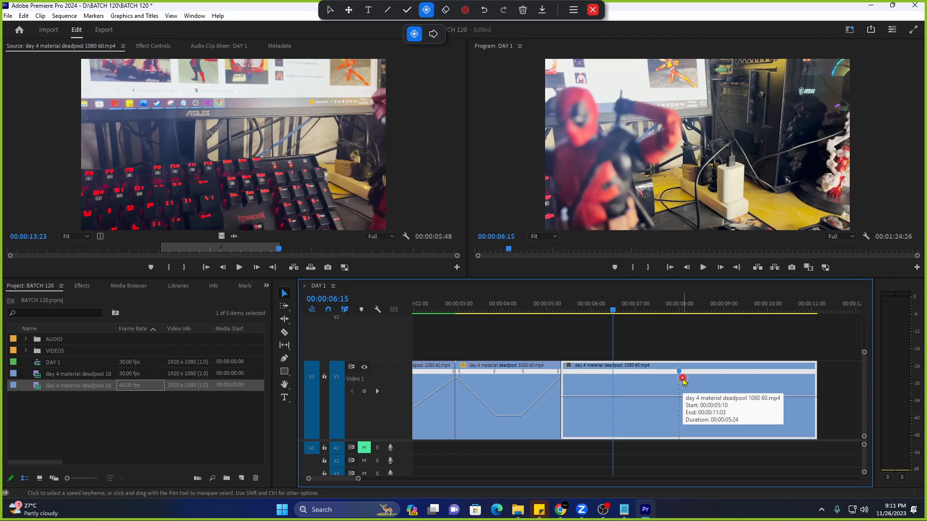
mouse_move(683, 381)
mouse_down()
mouse_move(612, 394)
mouse_move(599, 344)
mouse_up()
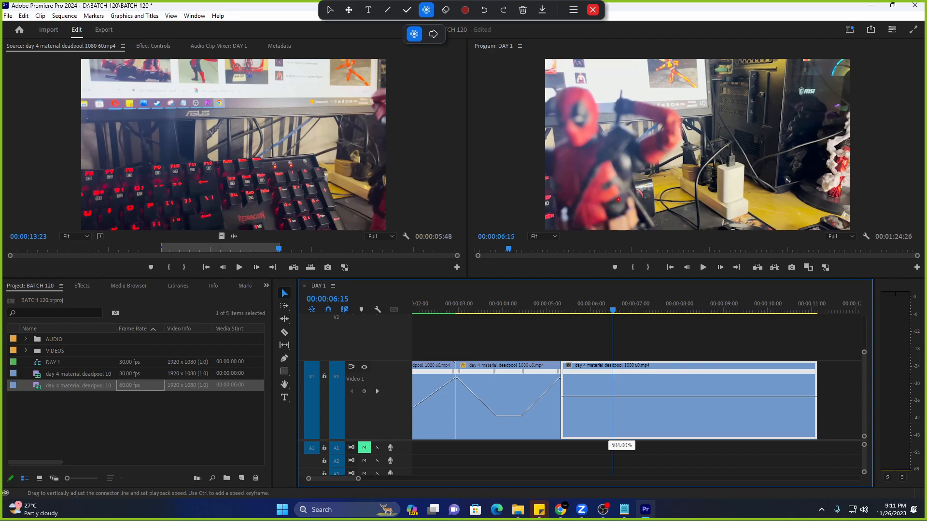
drag(583, 381, 562, 383)
Add a keyframe near 00:00:06:20, set the later section to about 500%, and spread it into a ramp.
drag(599, 313, 624, 321)
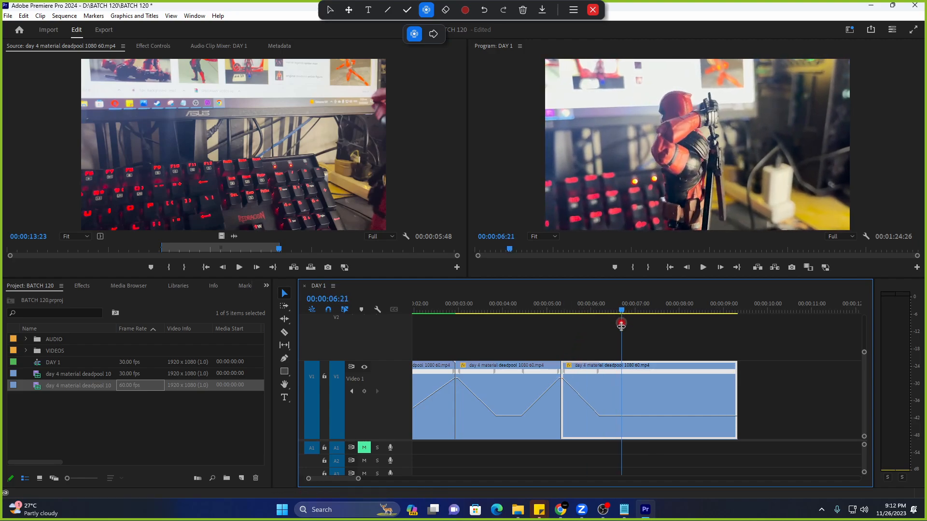
ctrl+click(625, 416)
drag(656, 422, 664, 436)
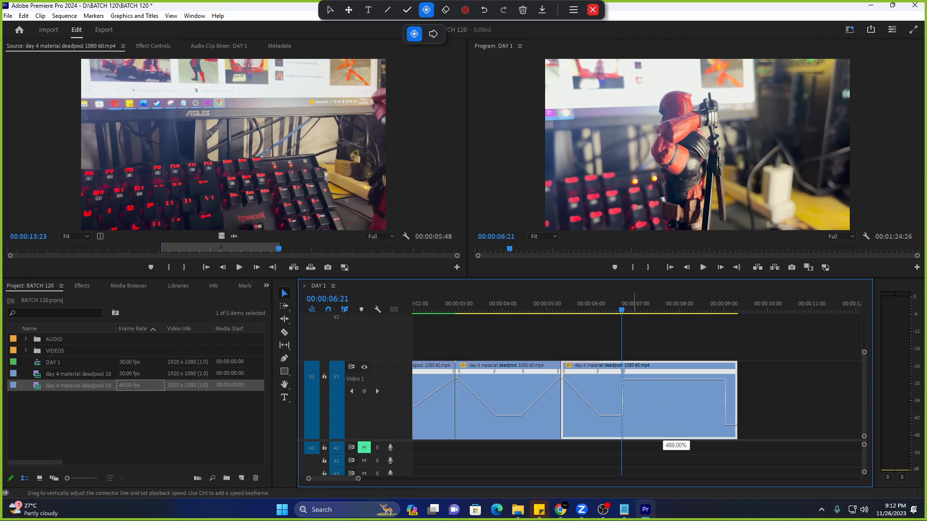
drag(664, 245, 664, 240)
drag(625, 372, 660, 375)
key(h)
drag(694, 429, 781, 434)
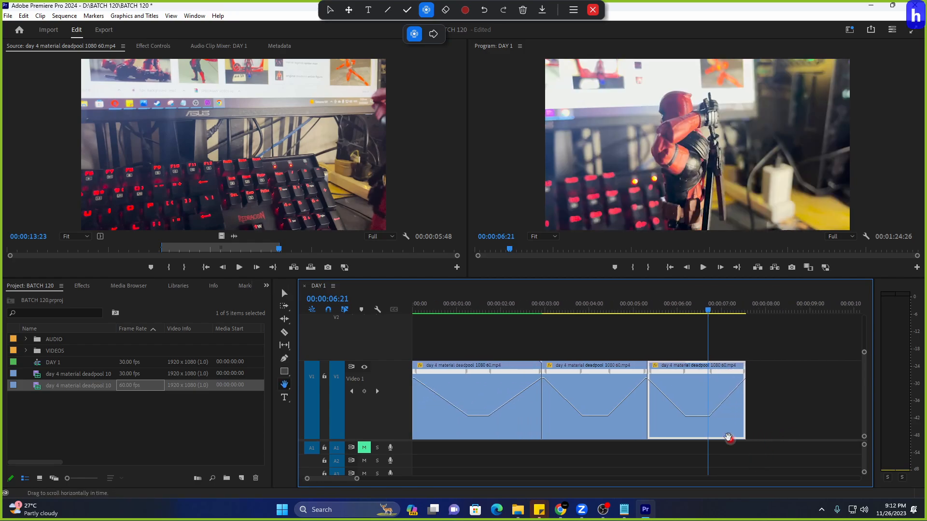
Render previews for the DAY 1 sequence from In to Out.
key(Home)
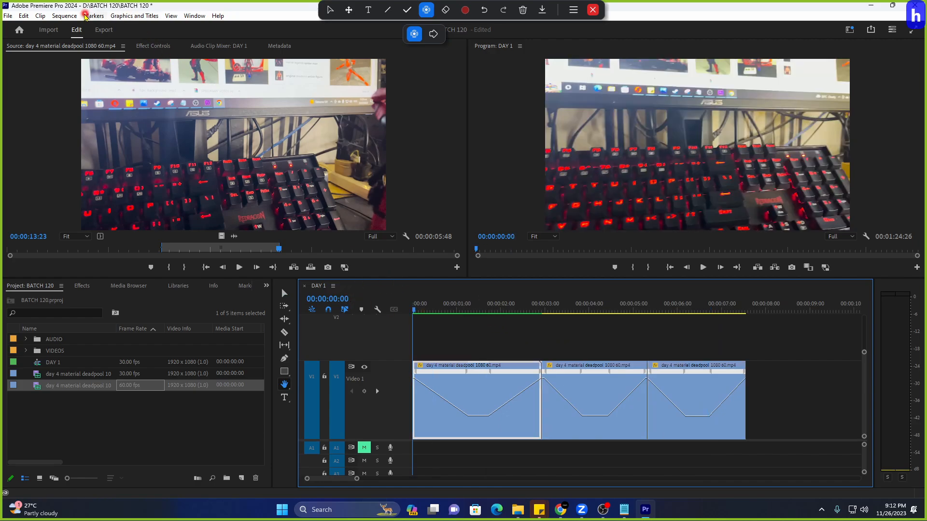
click(64, 15)
click(92, 53)
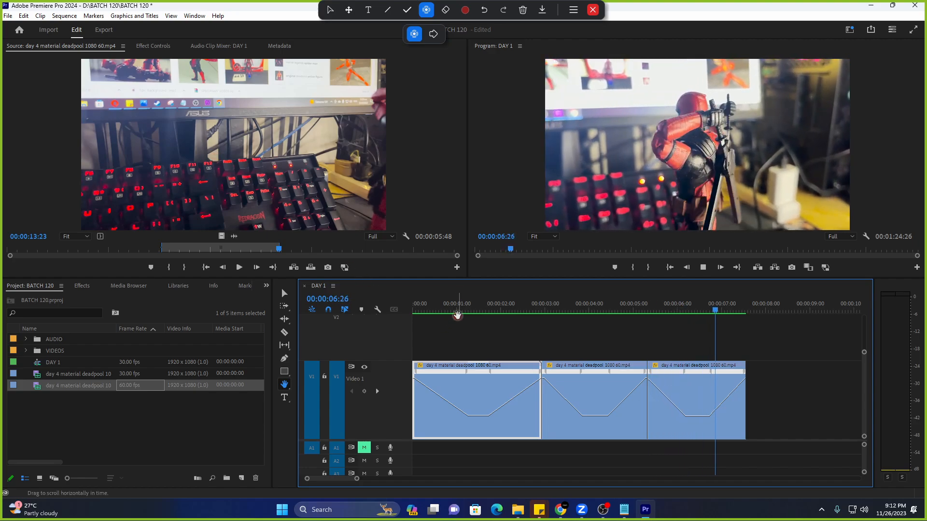
Play the sequence from the start, stop near the first clip, and return to the Selection tool.
drag(454, 306, 385, 313)
key(space)
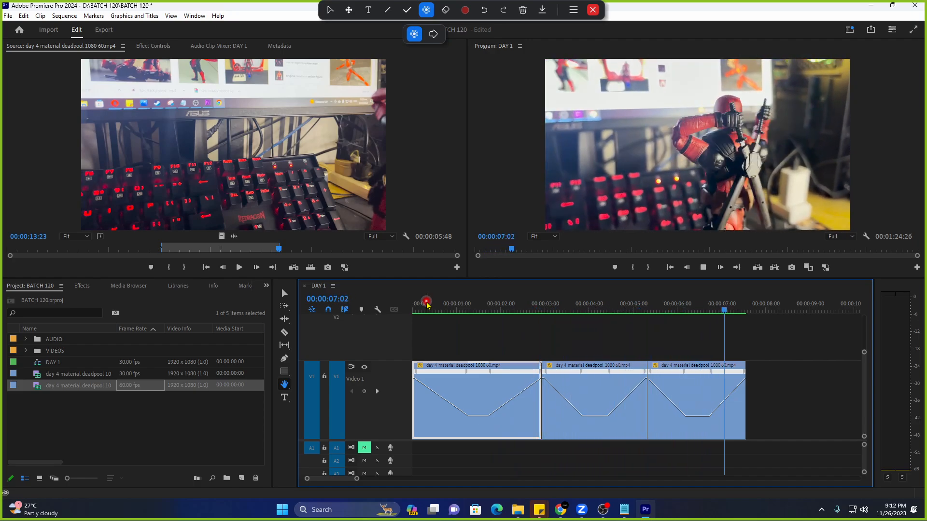
click(426, 305)
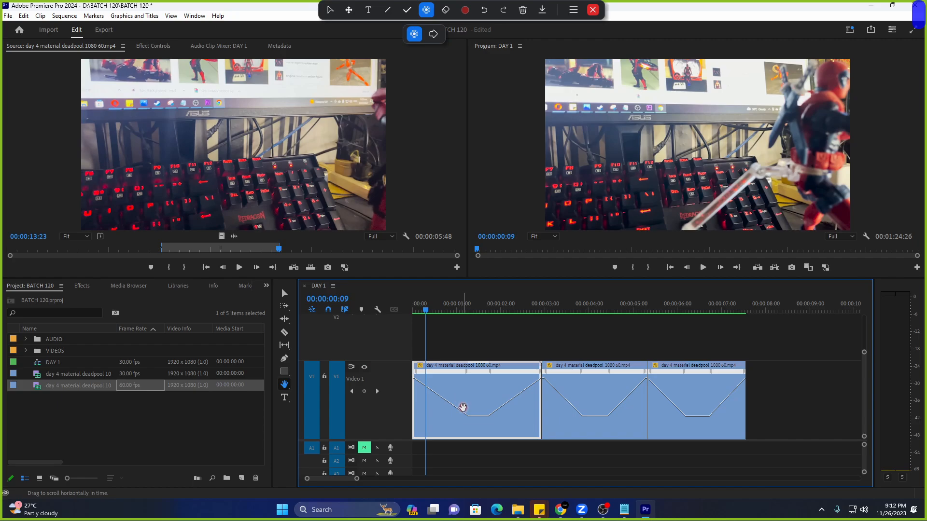
key(v)
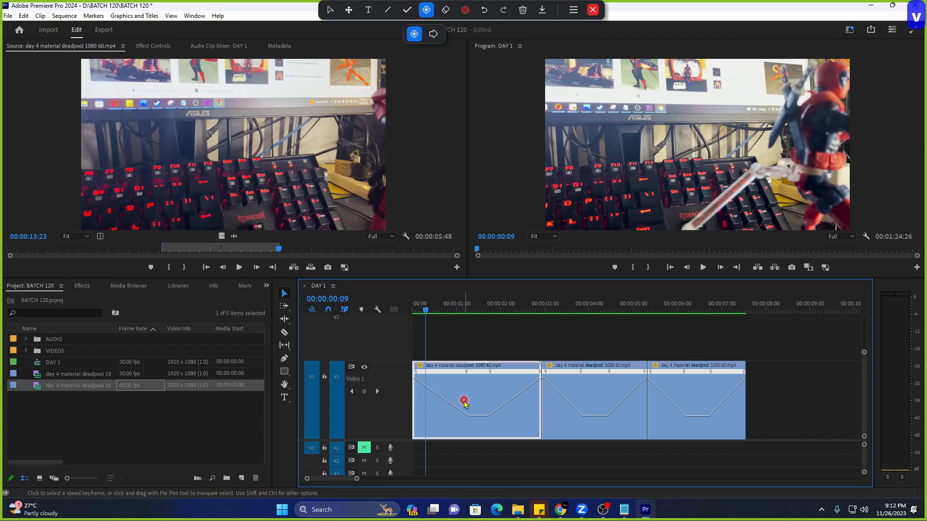
Show the first clip's Time Remapping settings and split its speed keyframe into a gradual ramp.
click(153, 45)
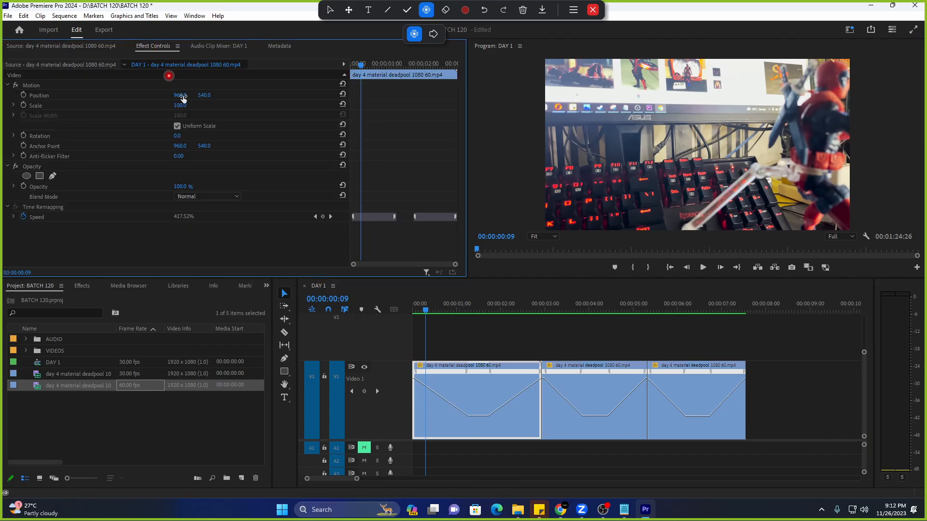
right_click(395, 221)
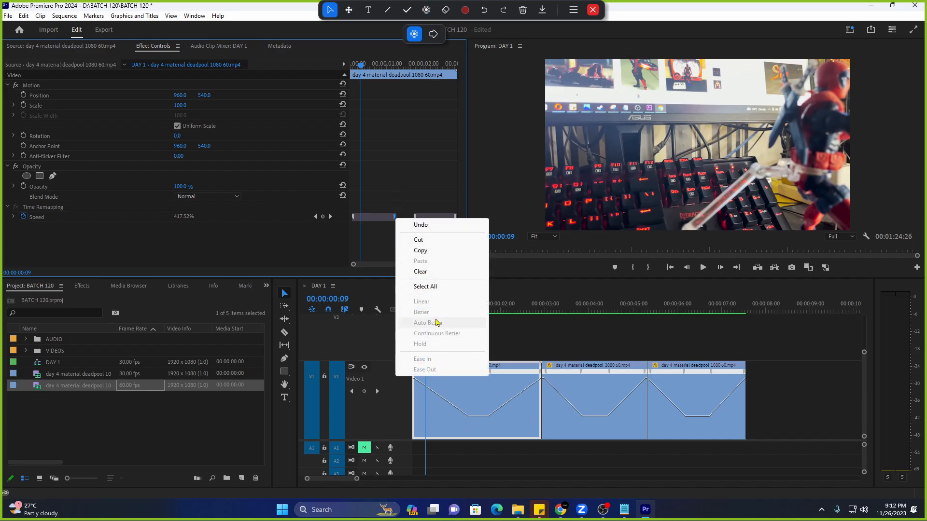
click(467, 404)
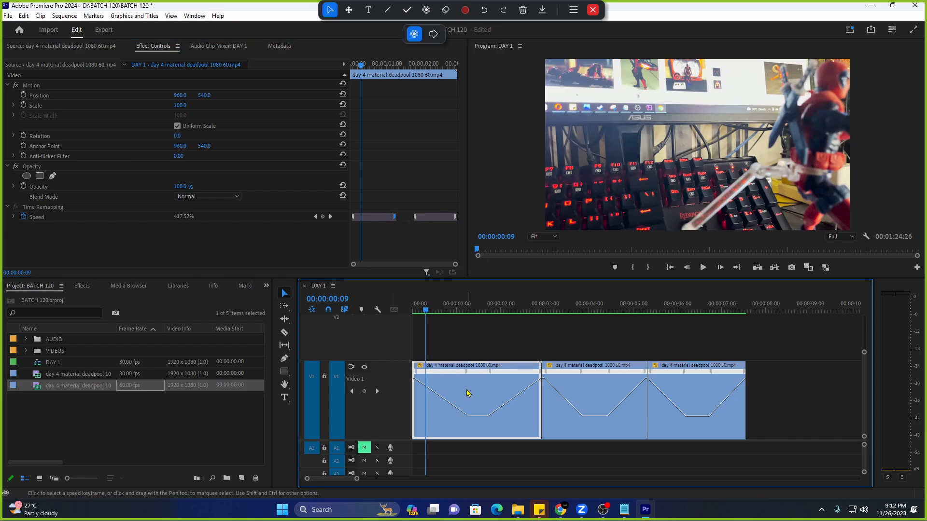
click(285, 293)
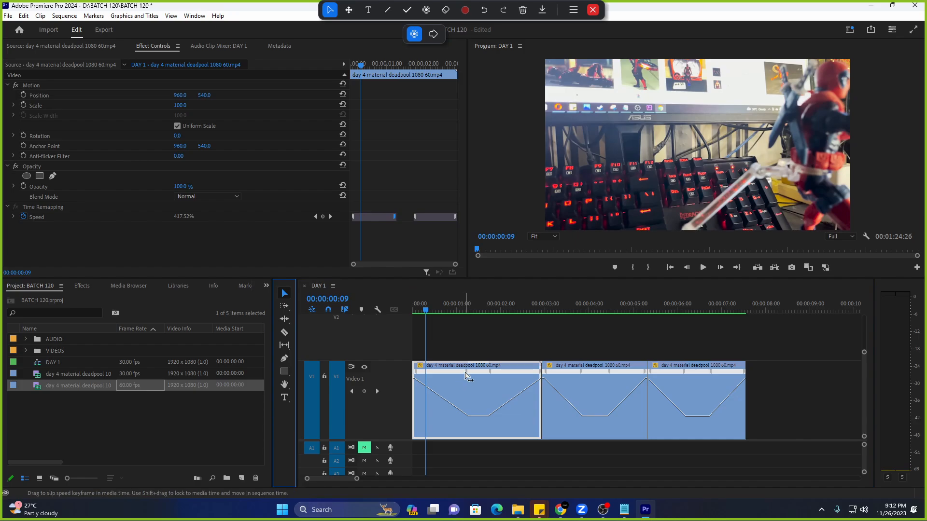
click(466, 377)
click(498, 447)
click(470, 380)
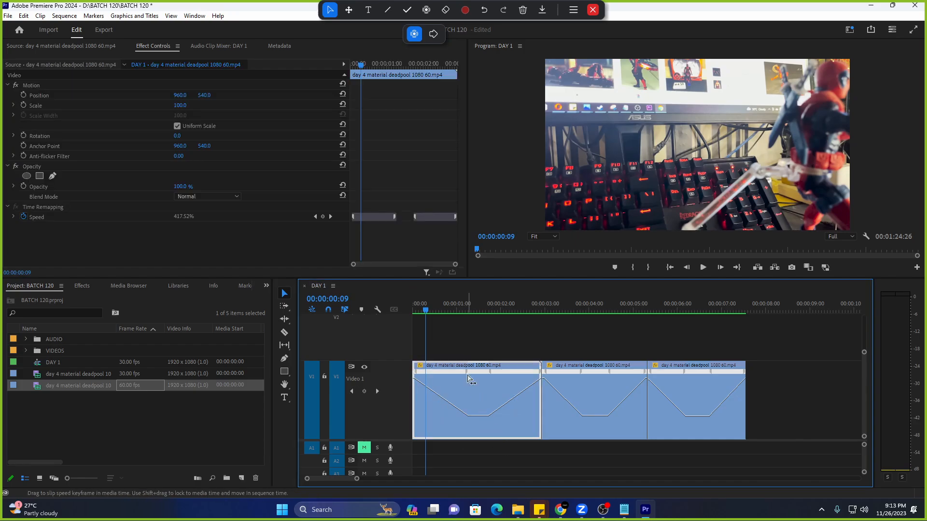
mouse_move(469, 379)
mouse_down()
mouse_move(474, 387)
mouse_move(418, 376)
mouse_move(467, 375)
mouse_up()
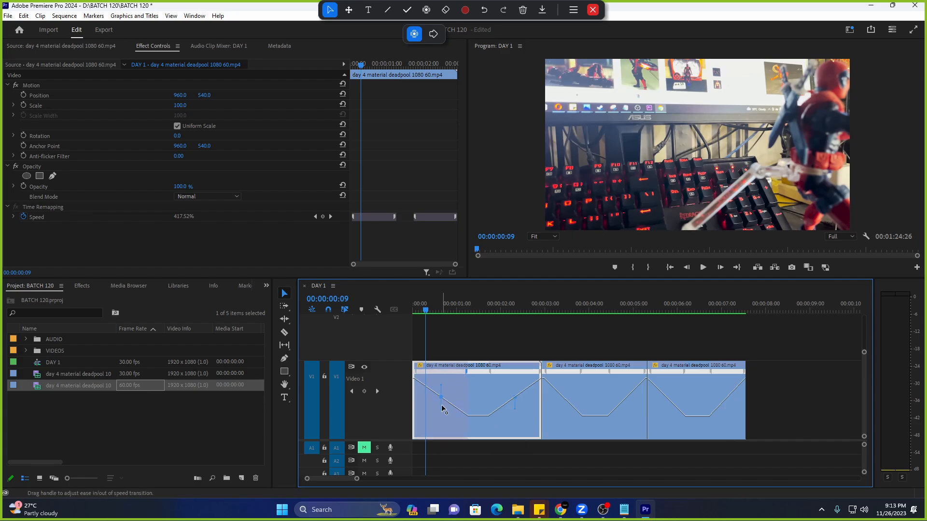
Bend the first clip's ramp into a Bezier ease, then select the second and third clips.
drag(450, 414, 475, 412)
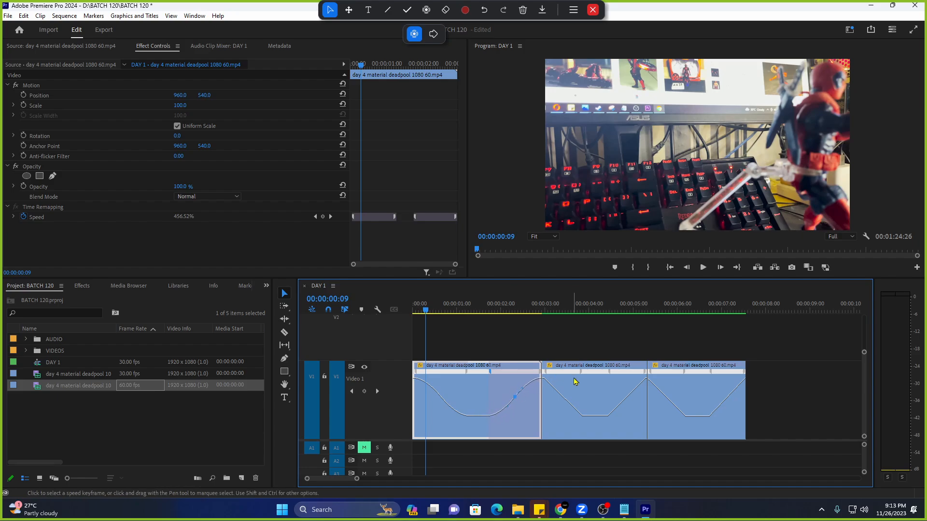
click(579, 389)
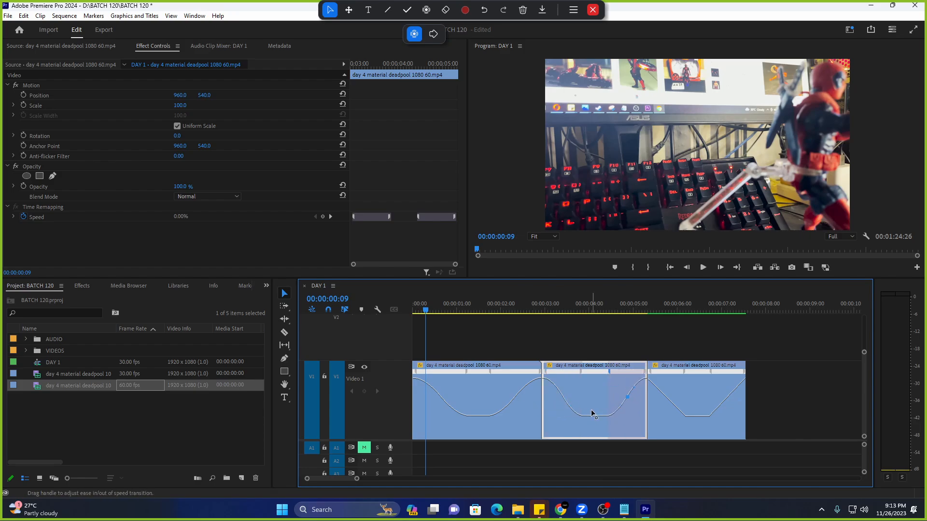
click(671, 400)
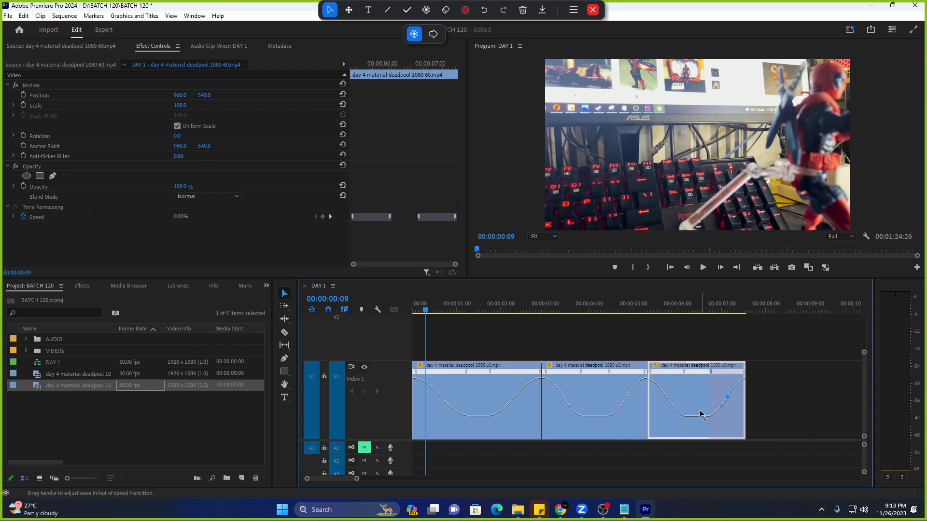
Run Sequence > Render In to Out, then play DAY 1 back from the start.
click(66, 15)
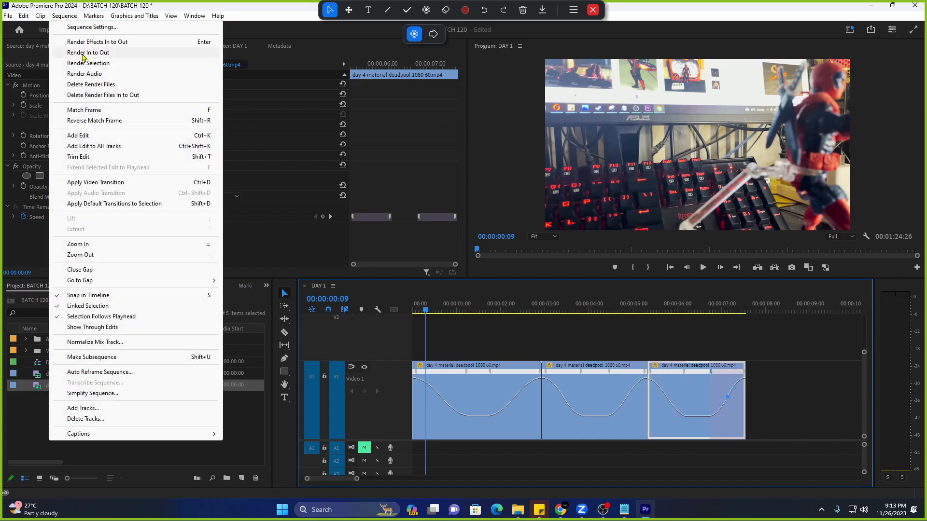
click(84, 53)
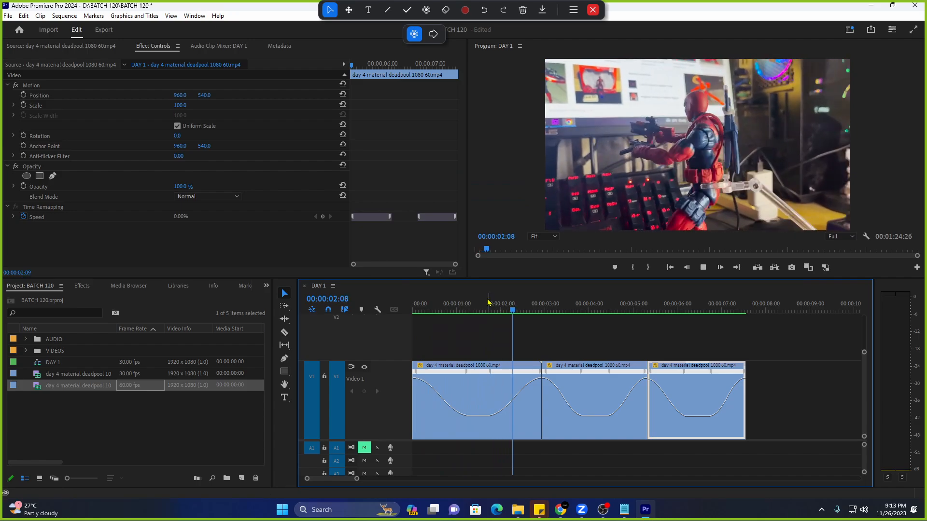
drag(487, 302, 406, 302)
key(space)
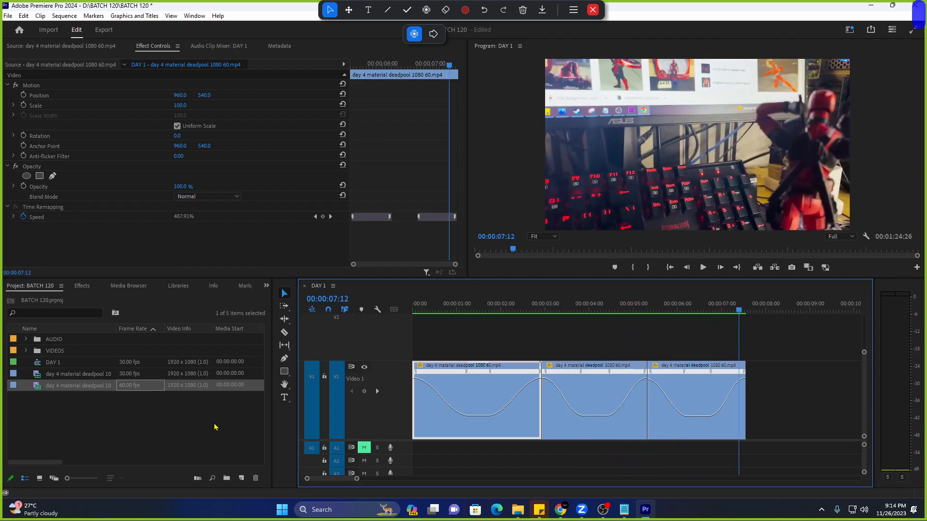
Import MT07 REEL 3 from the BATCH 118 folder and scrub through it in the Source Monitor.
double_click(205, 435)
click(275, 204)
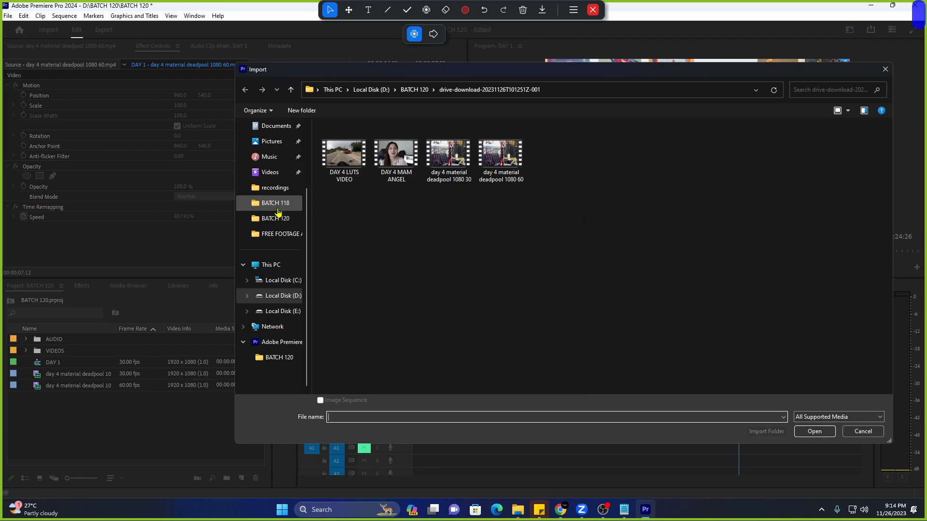
double_click(761, 223)
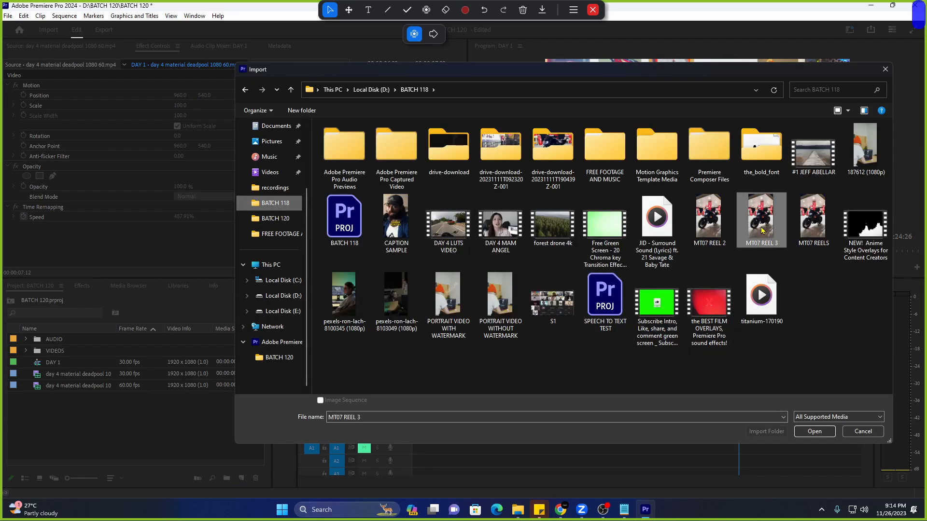
double_click(15, 386)
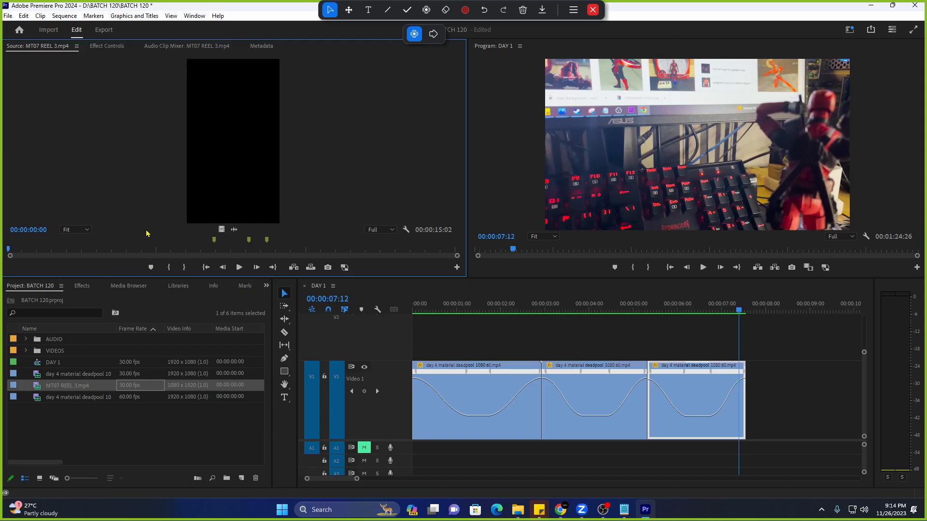
click(308, 249)
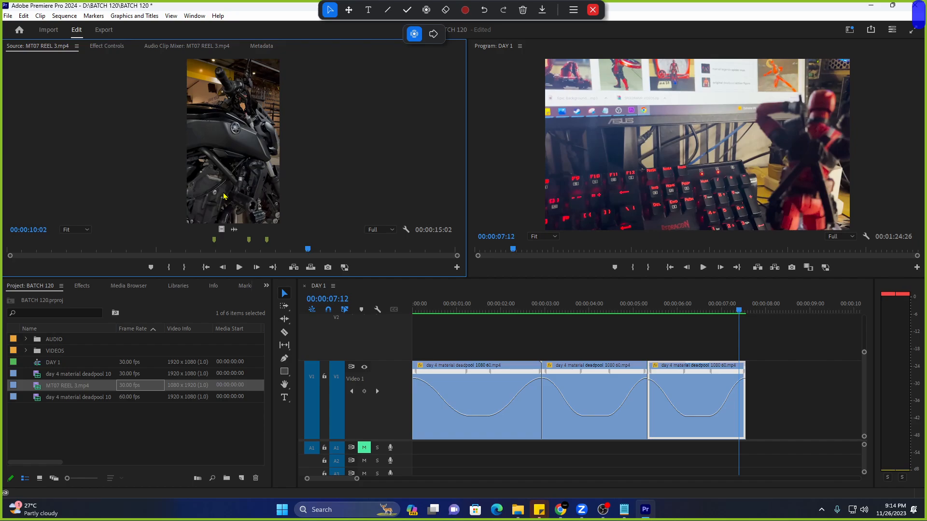
click(234, 250)
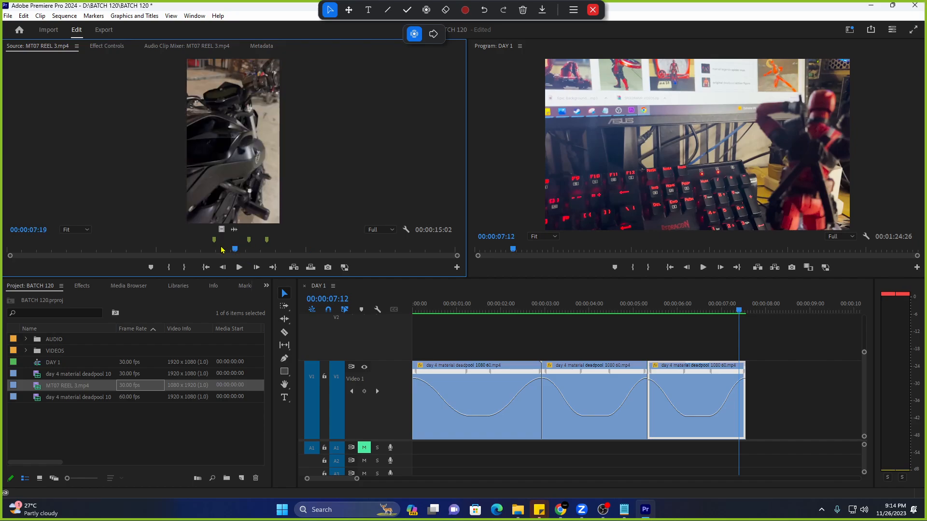
drag(223, 250, 401, 250)
Play short stretches of DAY 1 from about three seconds, then play the motorcycle clip to its end.
click(529, 305)
key(space)
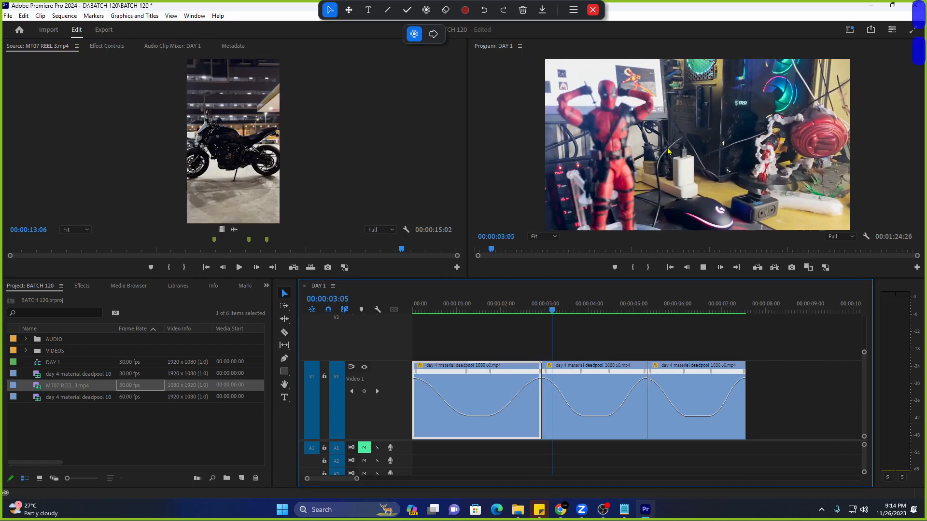
key(space)
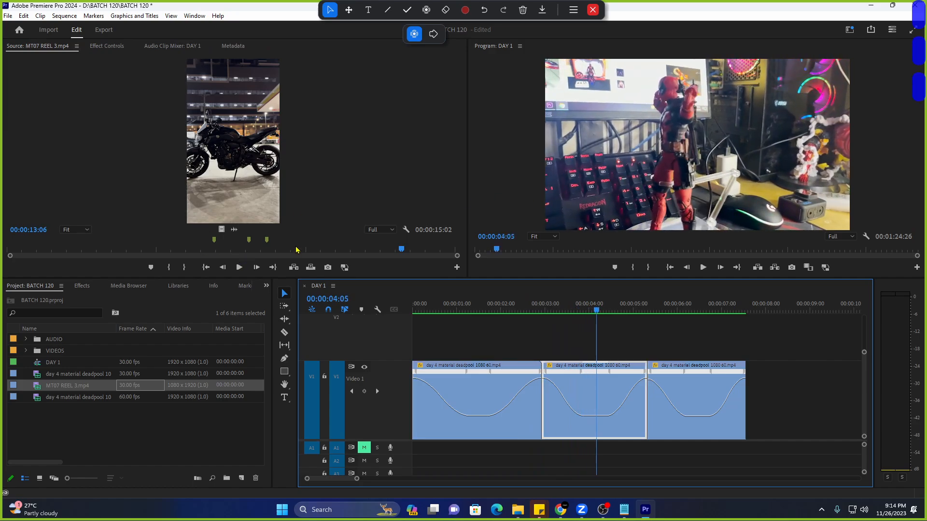
click(529, 305)
key(space)
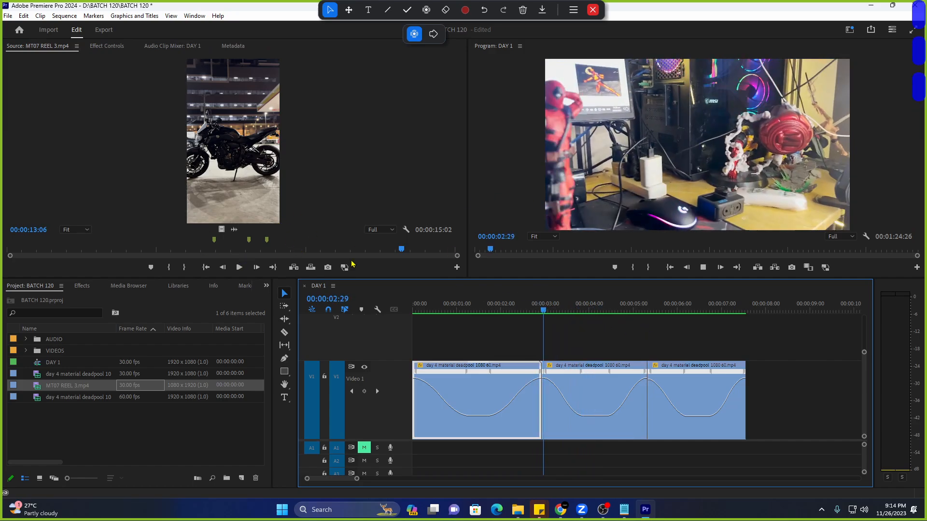
key(space)
key(space)
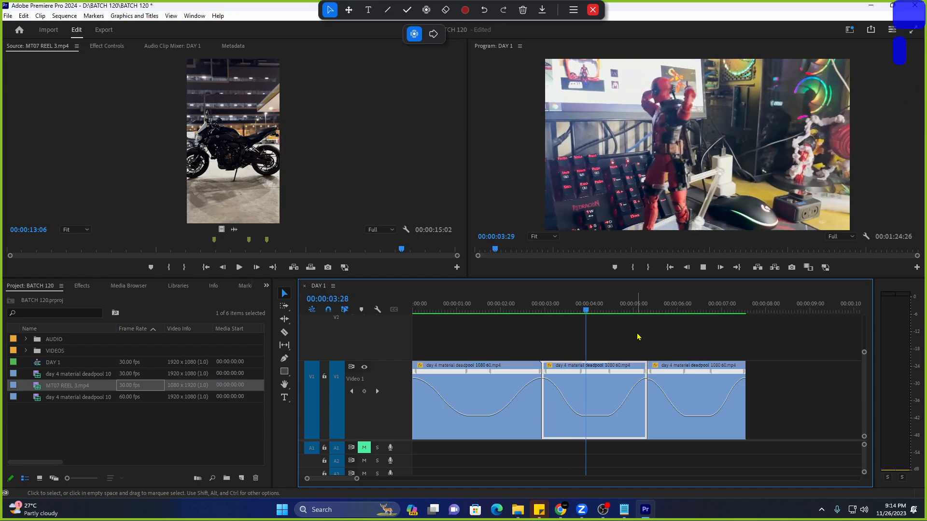
click(400, 251)
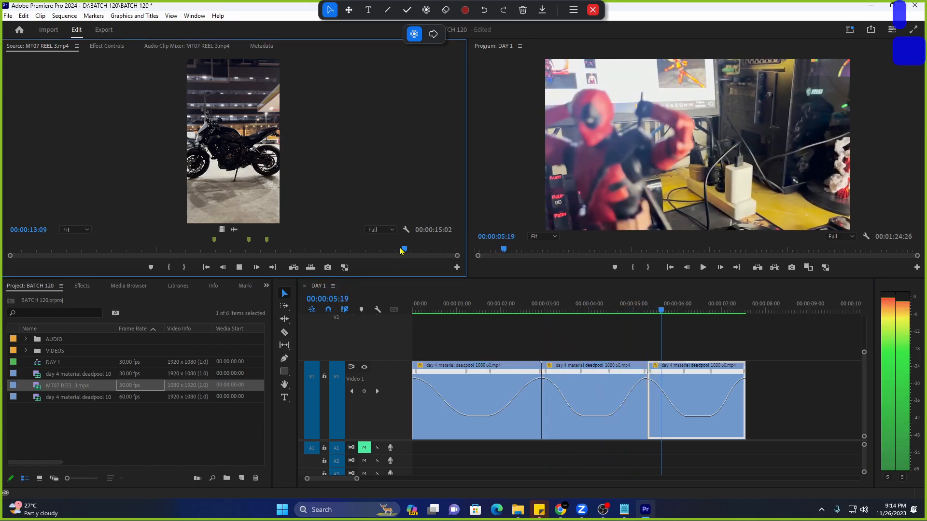
key(space)
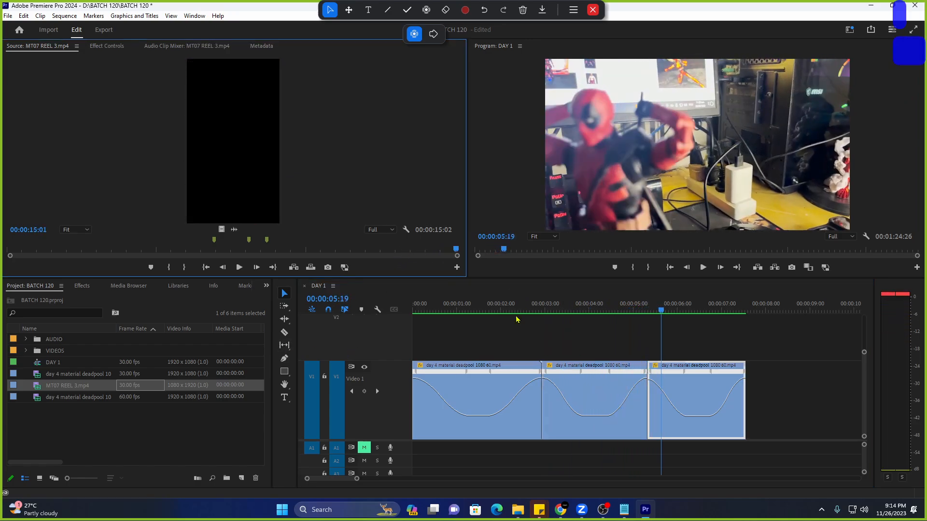
Play DAY 1 from the start, then switch to the browser.
click(411, 311)
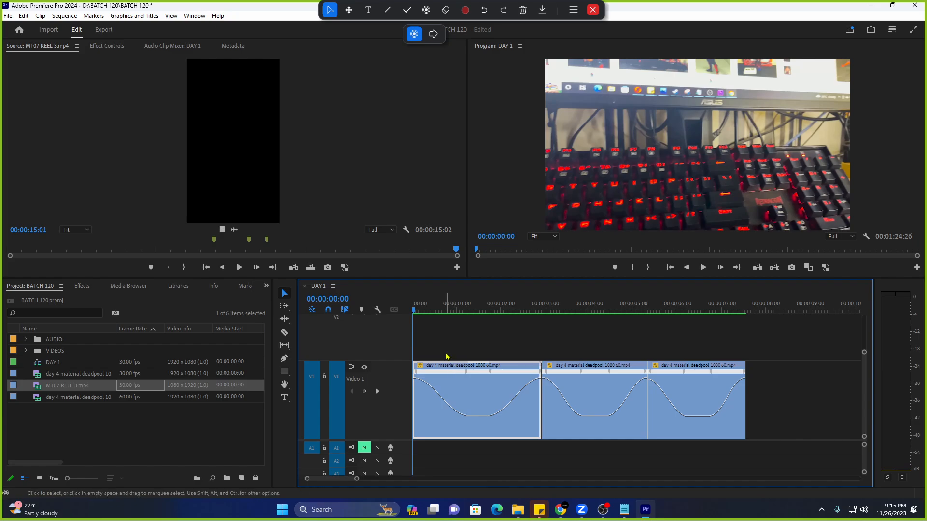
key(space)
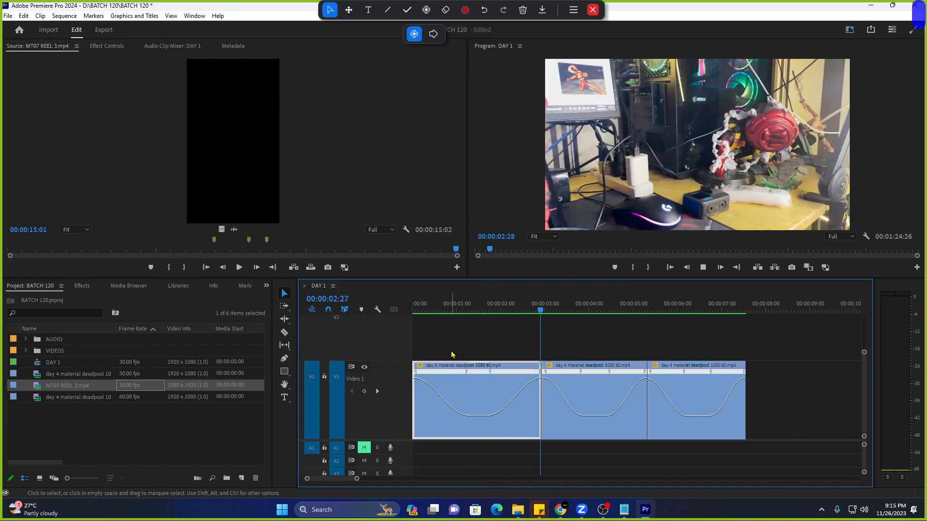
key(alt+space)
key(space)
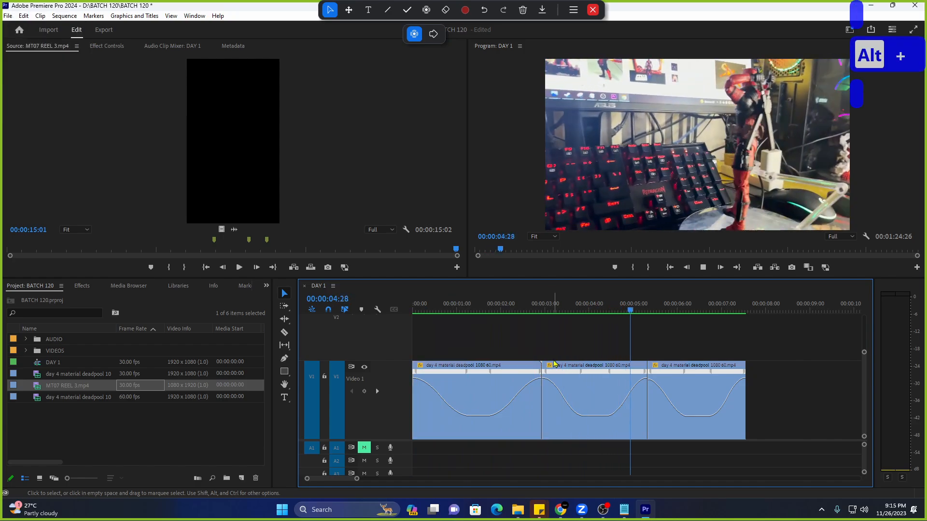
click(570, 310)
Navigate Chrome to tiktok.com.
key(alt+Tab)
click(198, 15)
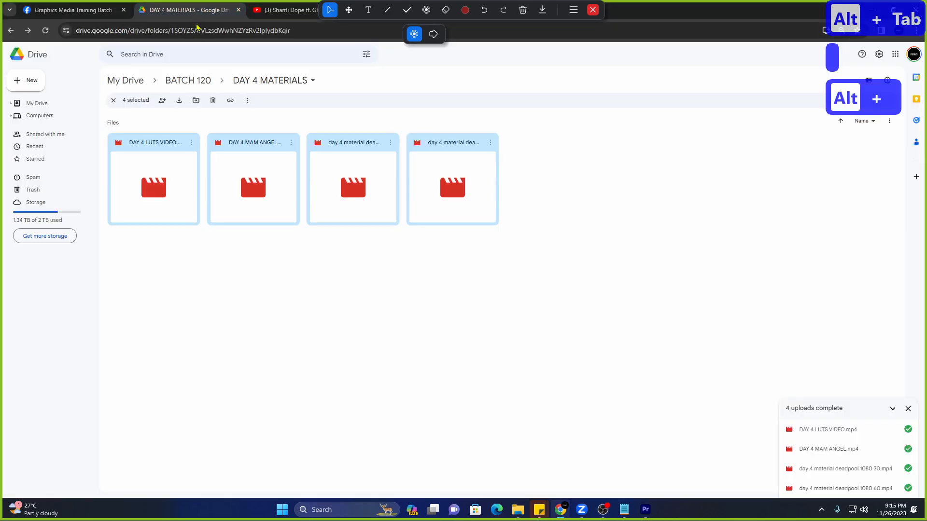
click(196, 33)
text(tiktok)
key(Return)
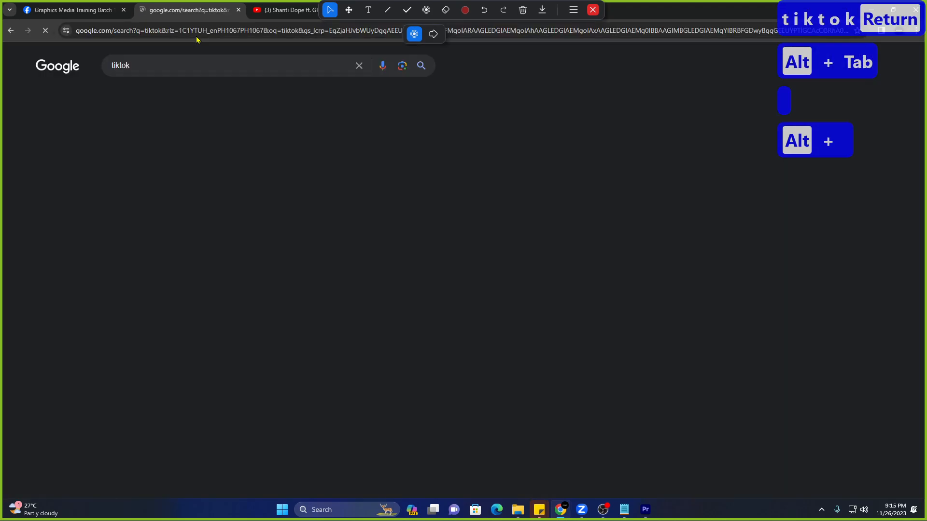
click(203, 32)
text(tik)
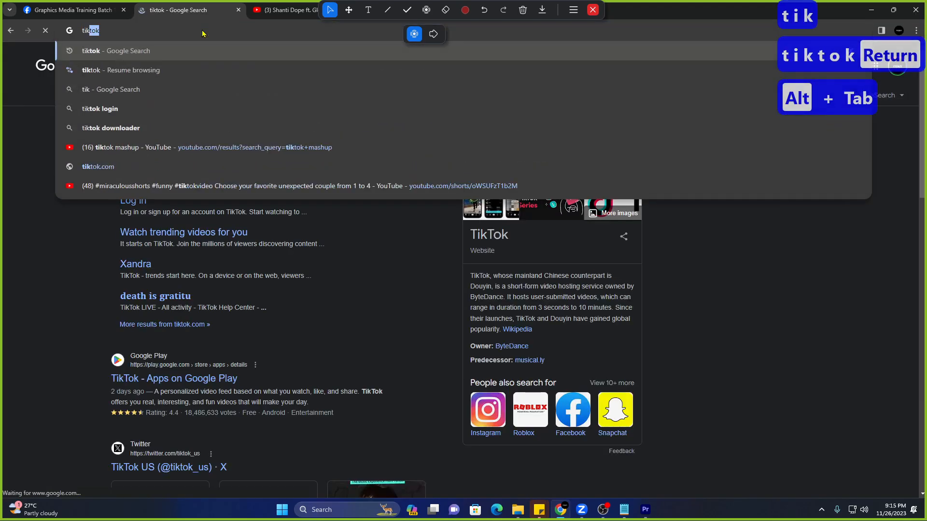
text(tok.com)
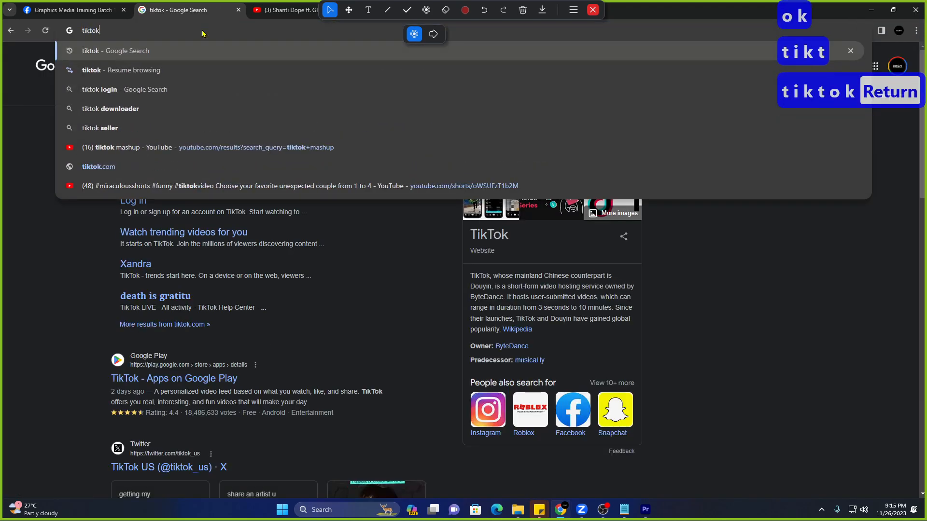
key(Return)
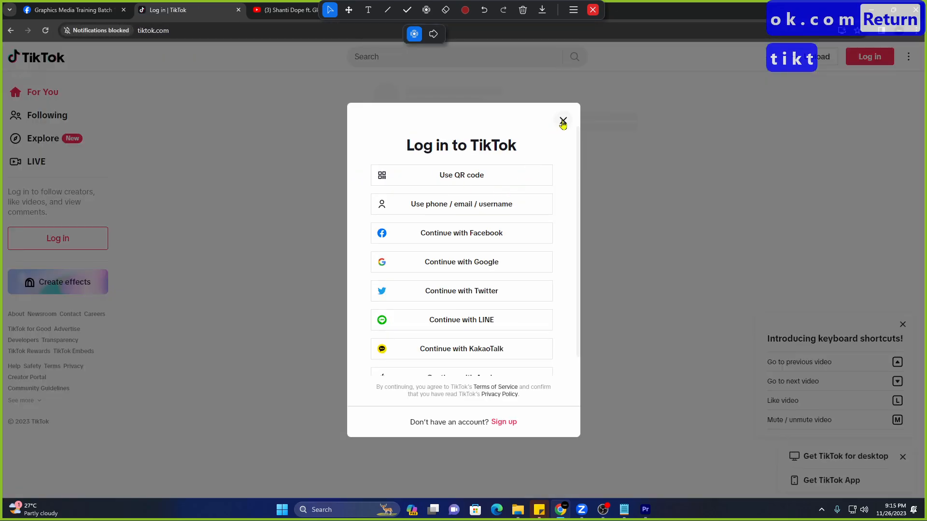
Close the login popup and search TikTok for 'speedramp transitions'.
click(563, 122)
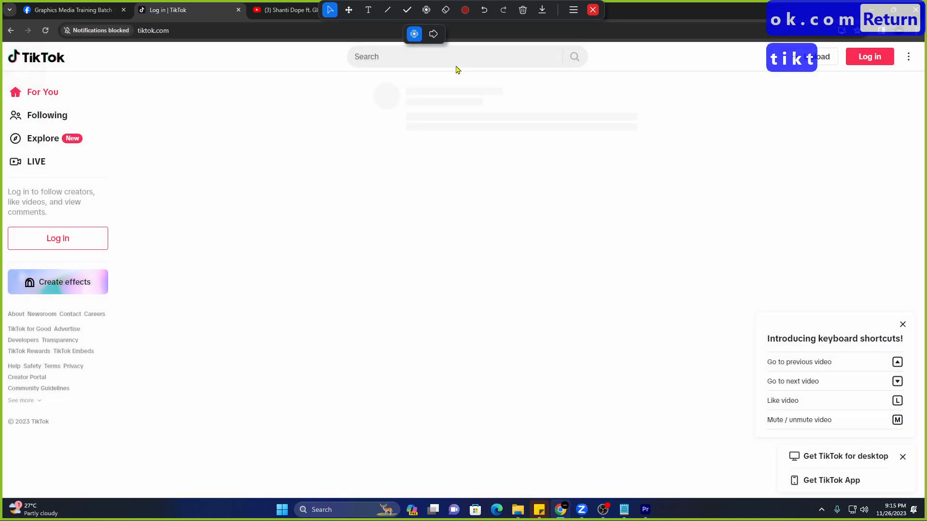
click(458, 66)
text(spe)
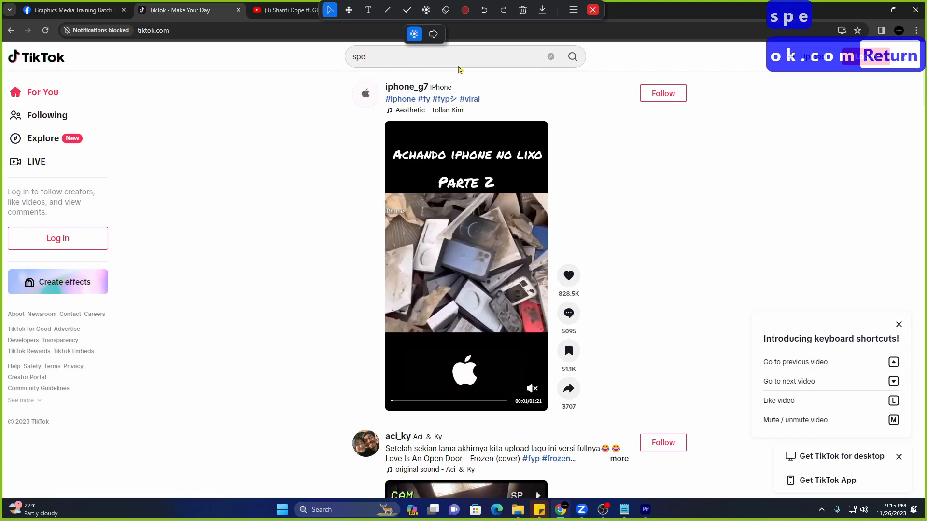
text(edramp transitions)
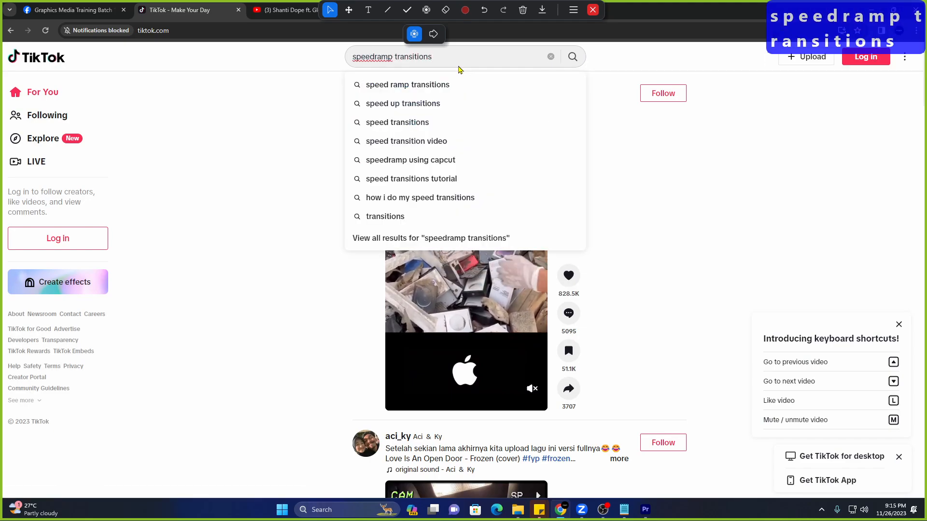
key(Return)
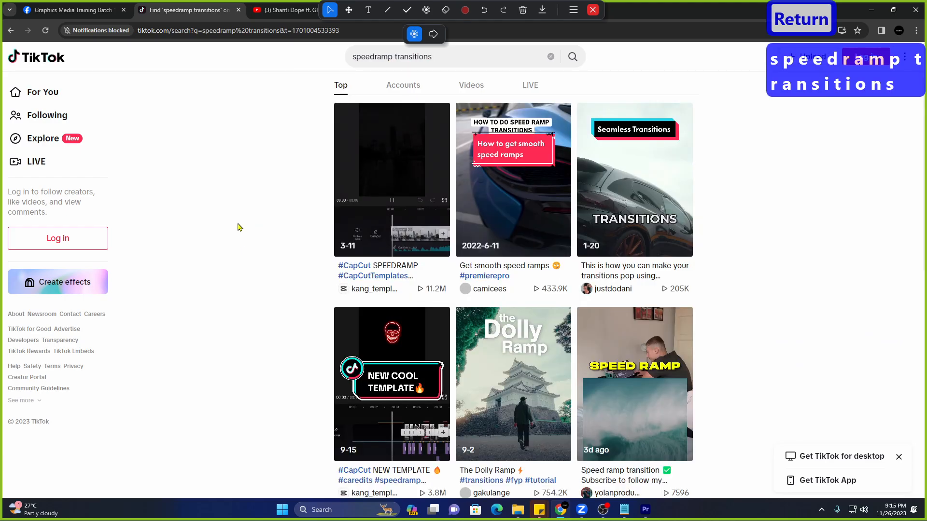
Scroll down through the speedramp transitions video results.
scroll(251, 251, down, 2)
scroll(251, 251, down, 10)
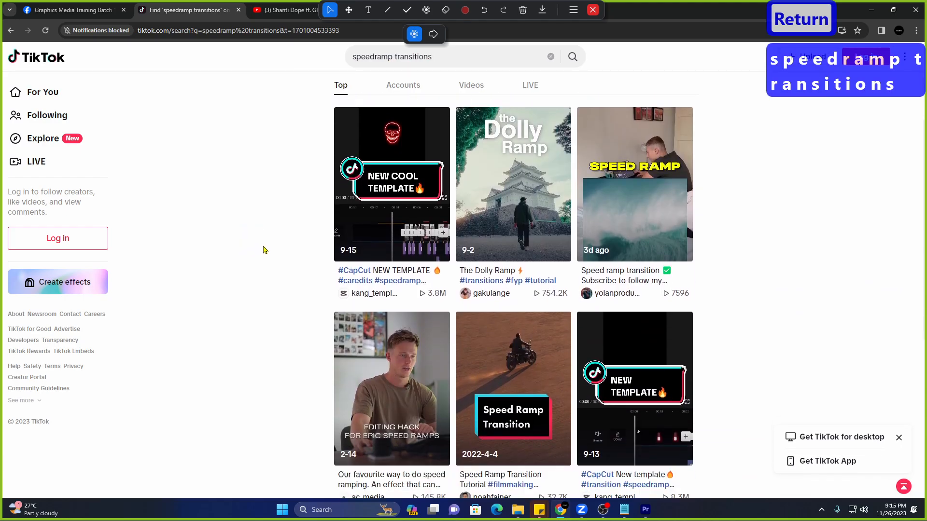
scroll(269, 247, down, 6)
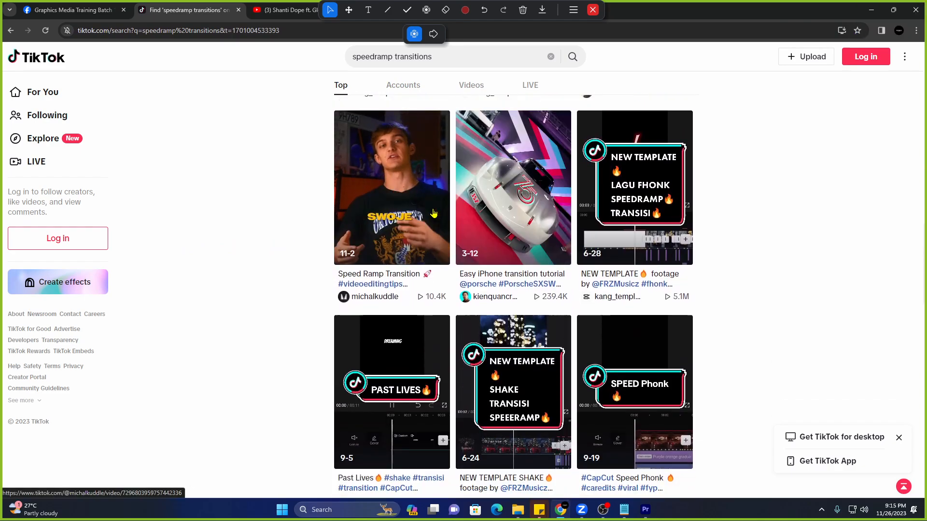
scroll(434, 216, down, 10)
scroll(433, 216, down, 13)
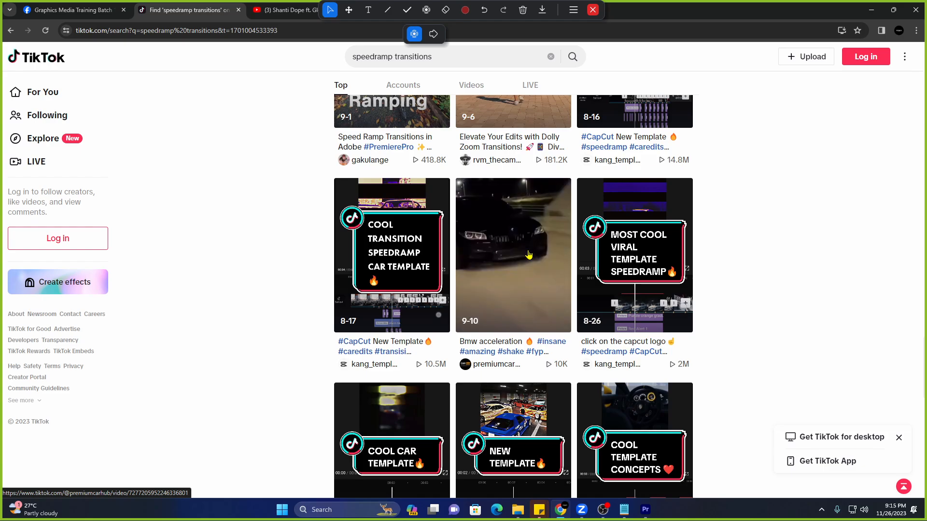
scroll(526, 252, down, 12)
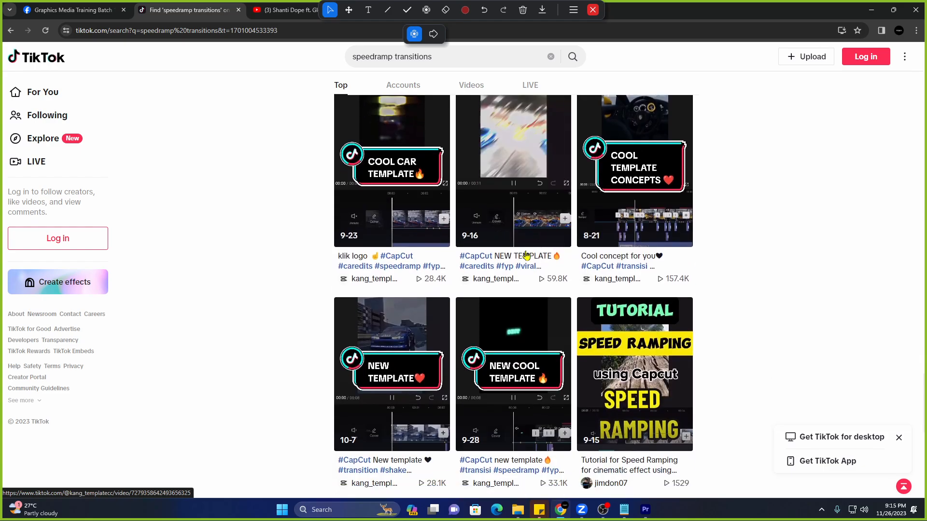
scroll(527, 256, down, 11)
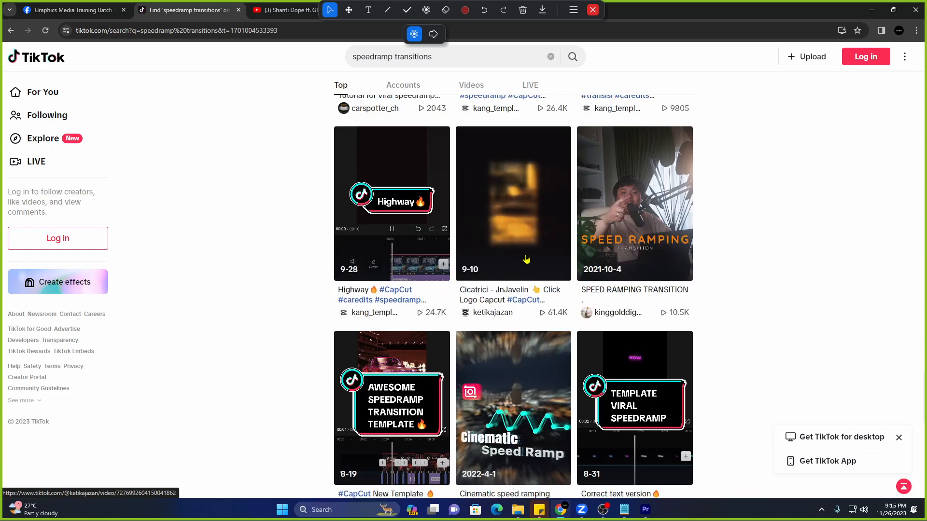
scroll(524, 259, down, 12)
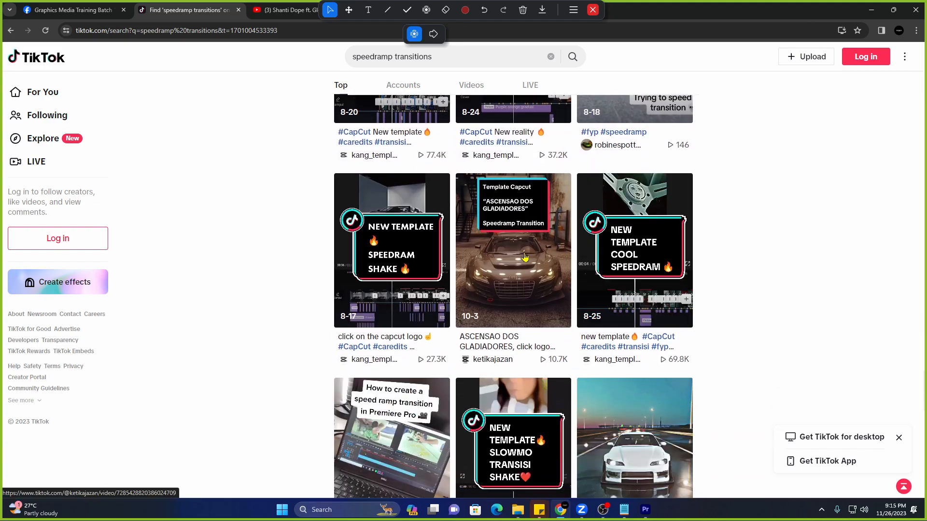
scroll(525, 258, down, 11)
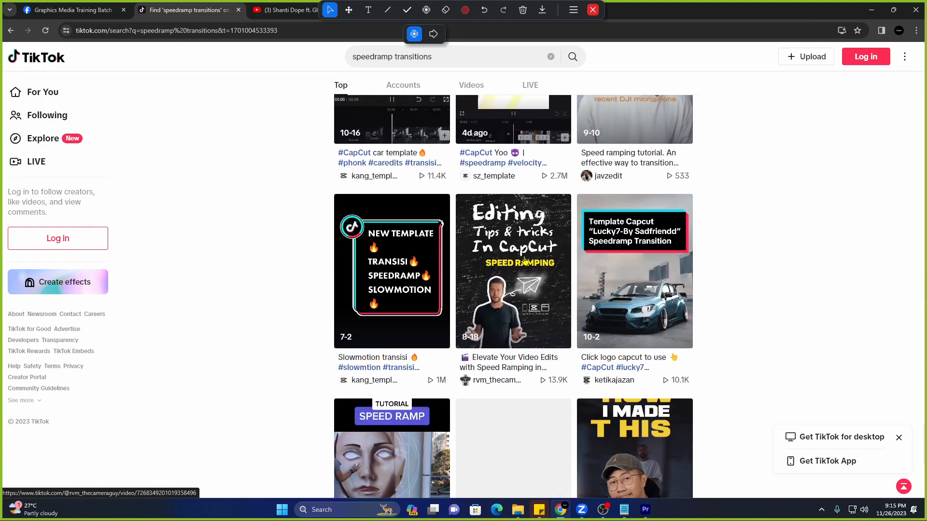
scroll(525, 259, down, 11)
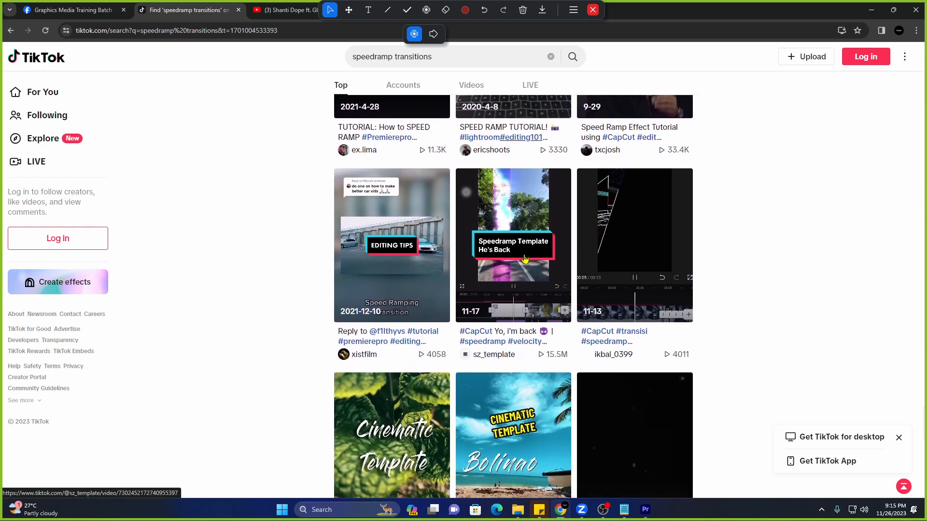
scroll(525, 261, down, 9)
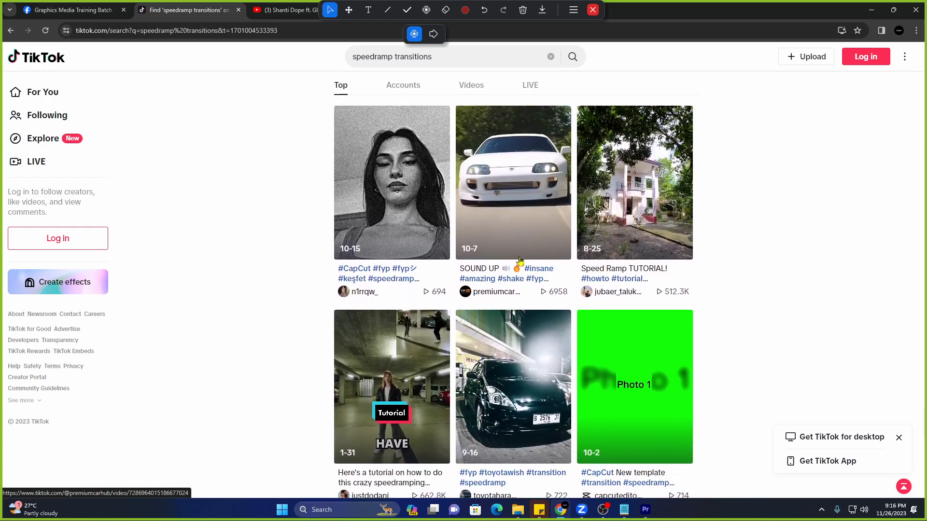
scroll(424, 360, down, 10)
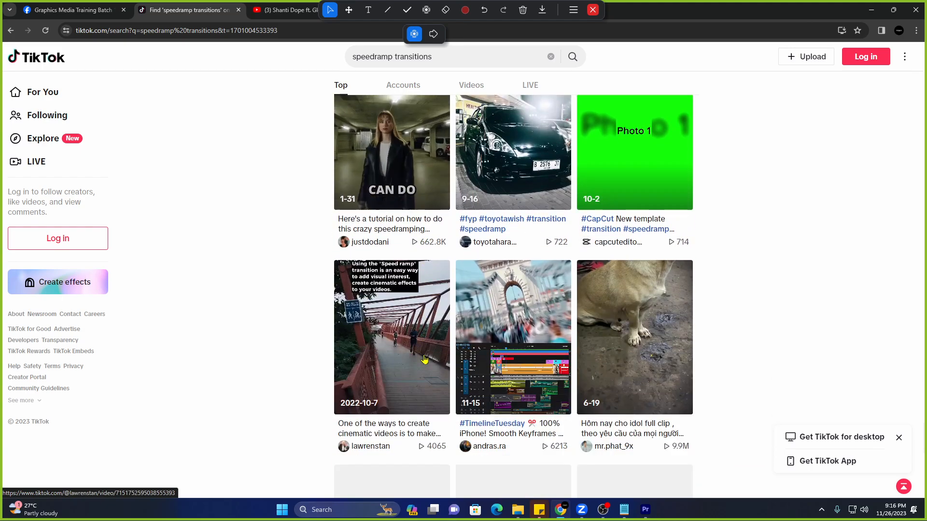
scroll(426, 351, down, 7)
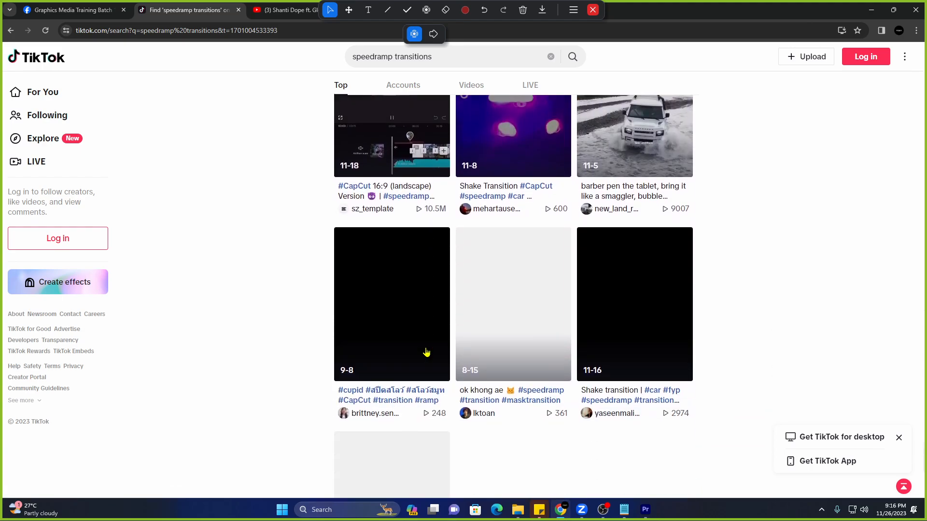
scroll(427, 354, down, 3)
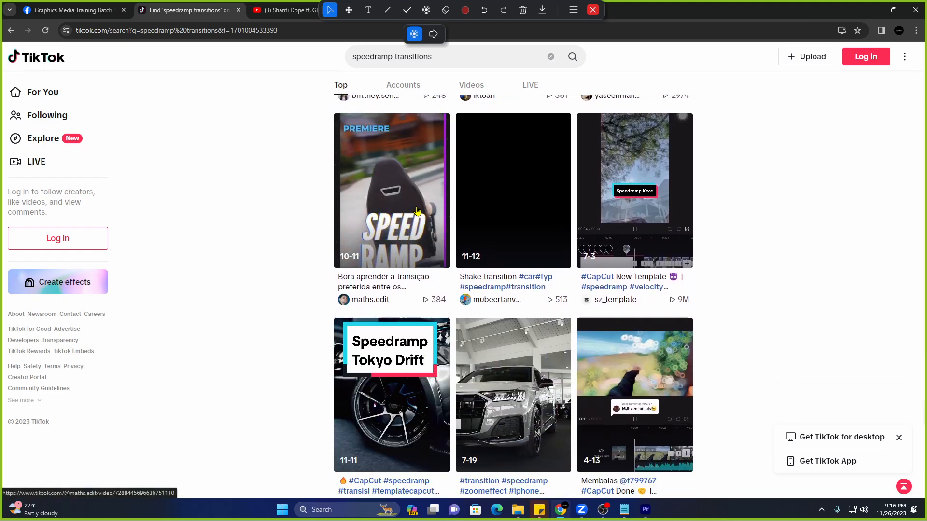
click(418, 209)
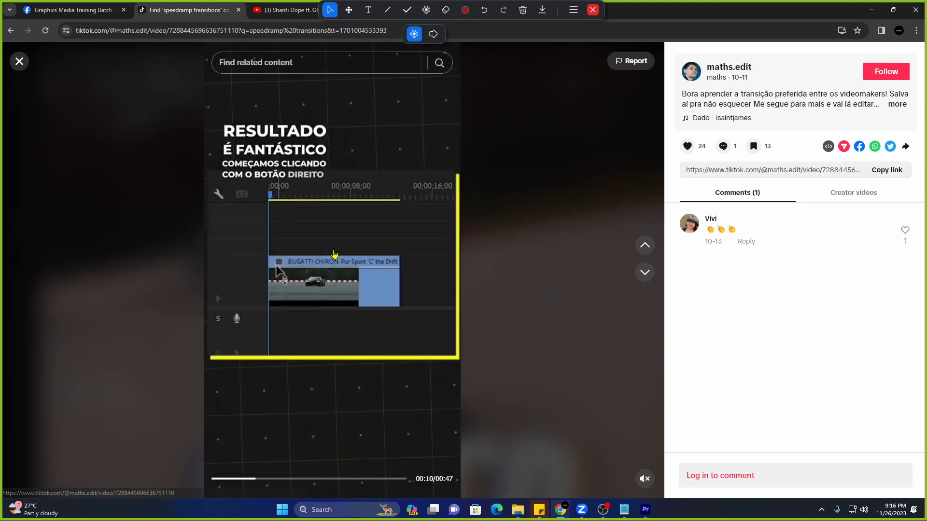
click(335, 257)
click(19, 62)
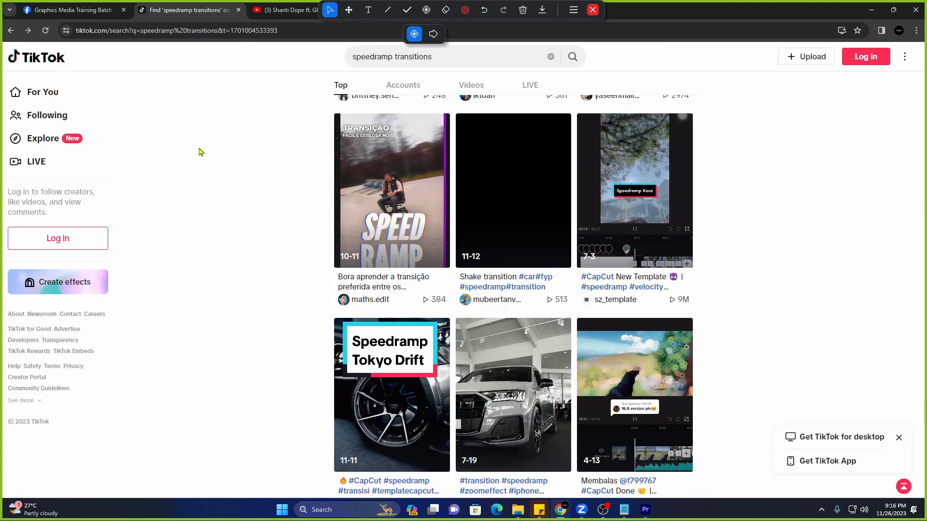
key(alt+Tab)
Replay DAY 1 from 00:00:00:00, stop at 00:00:02:26, and switch back to Chrome.
drag(493, 307, 408, 307)
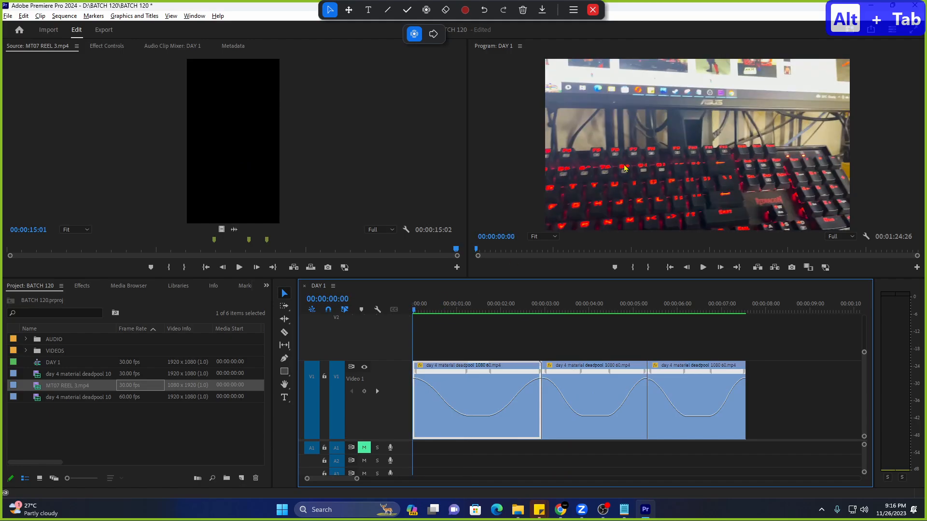
key(space)
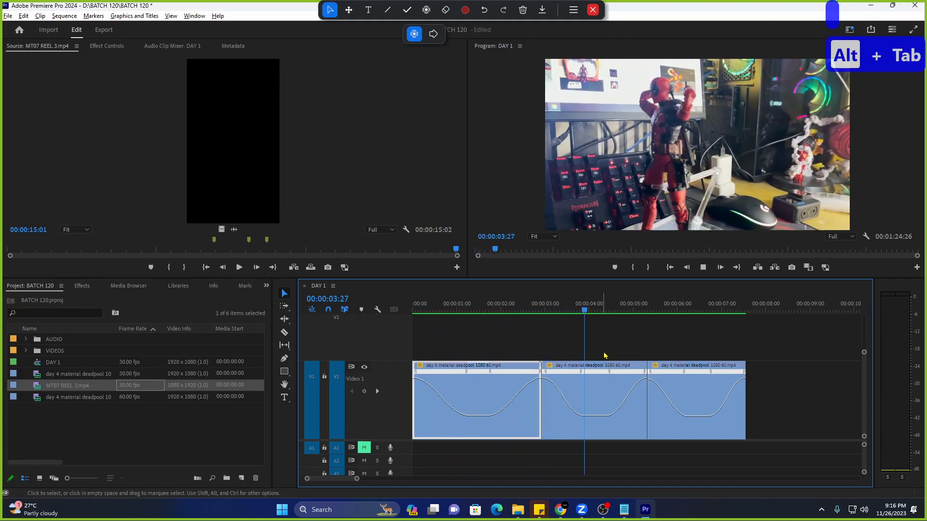
click(540, 311)
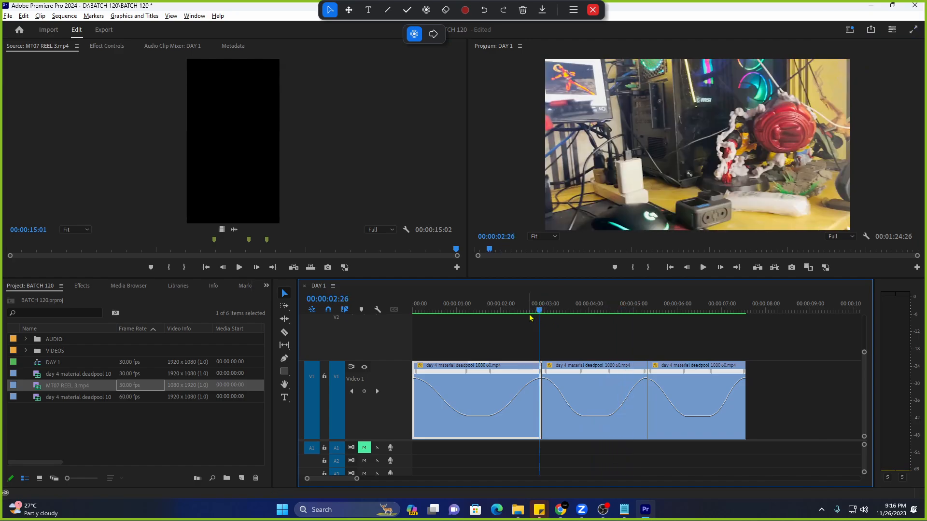
key(alt+Tab)
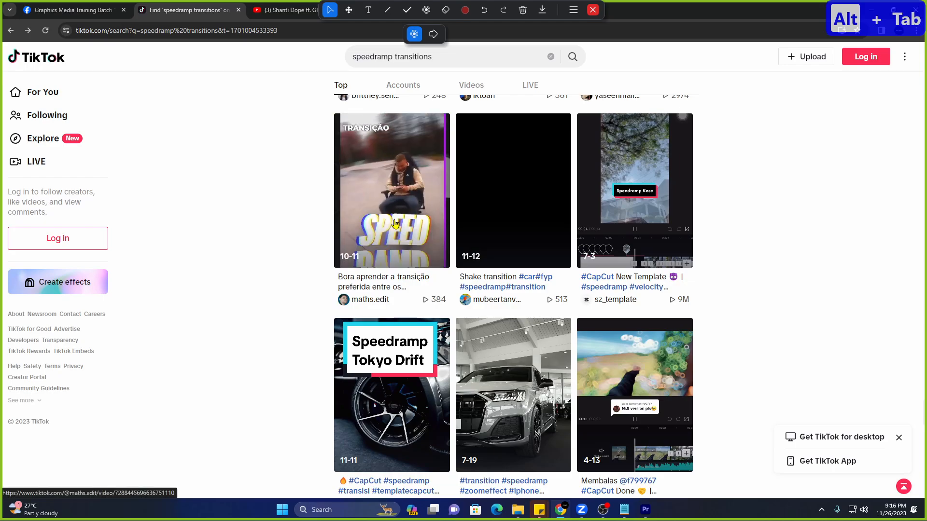
Reopen the SPEED RAMP transition video, unmute it and play it to two seconds.
click(395, 224)
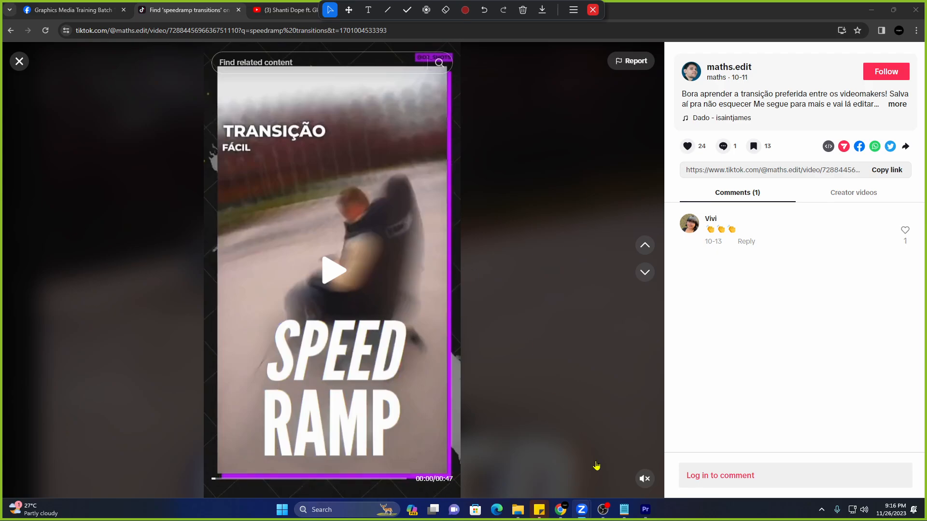
click(644, 479)
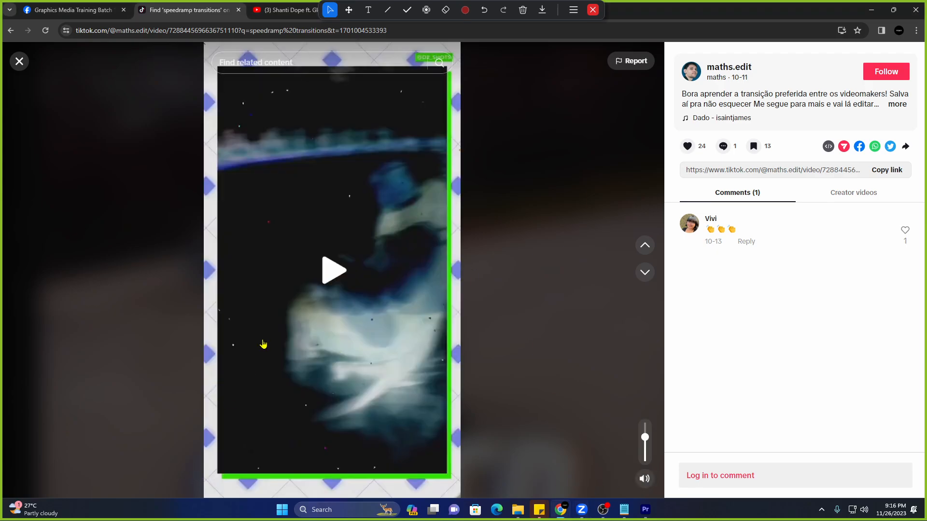
click(333, 271)
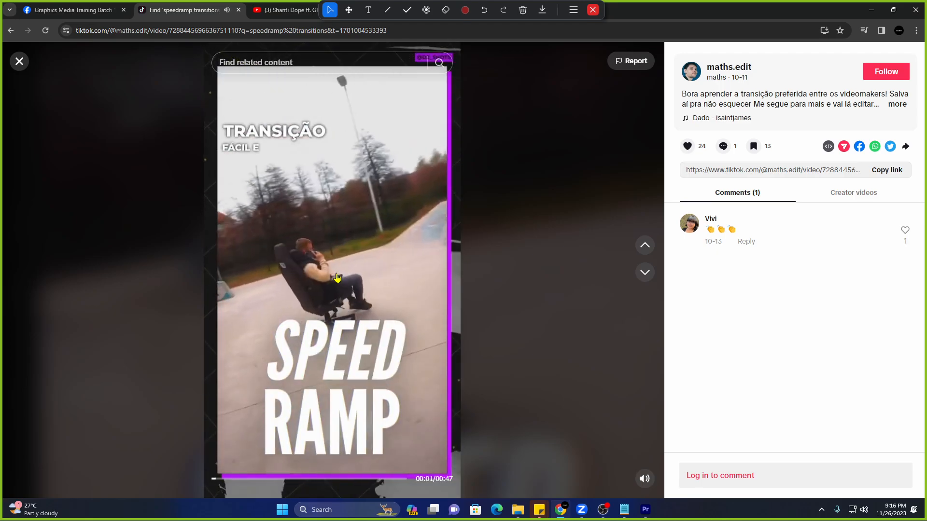
click(342, 263)
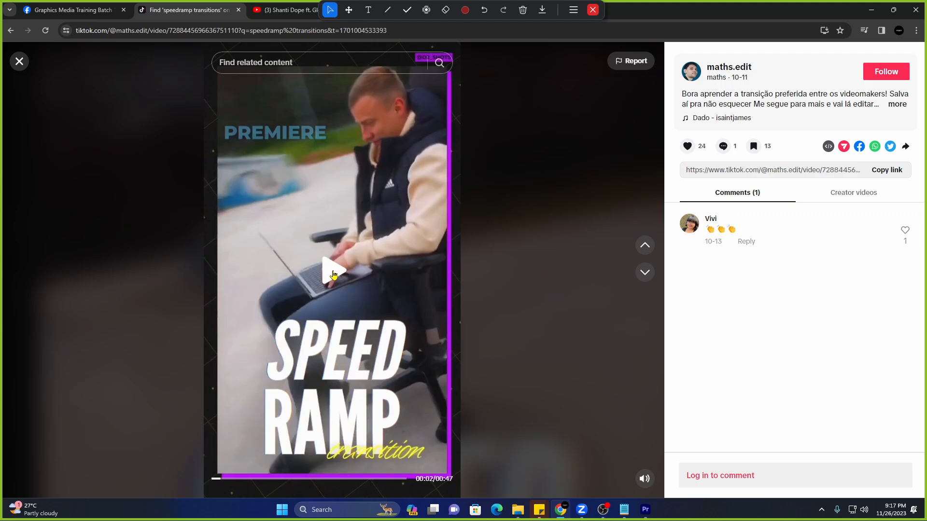
Continue the tutorial in pauses up to 0:11, then return to Premiere Pro.
click(333, 270)
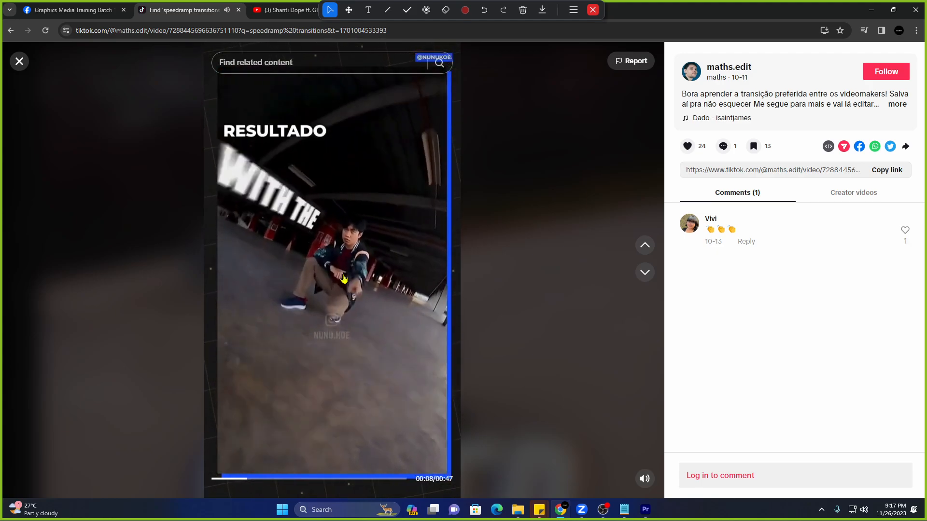
click(344, 277)
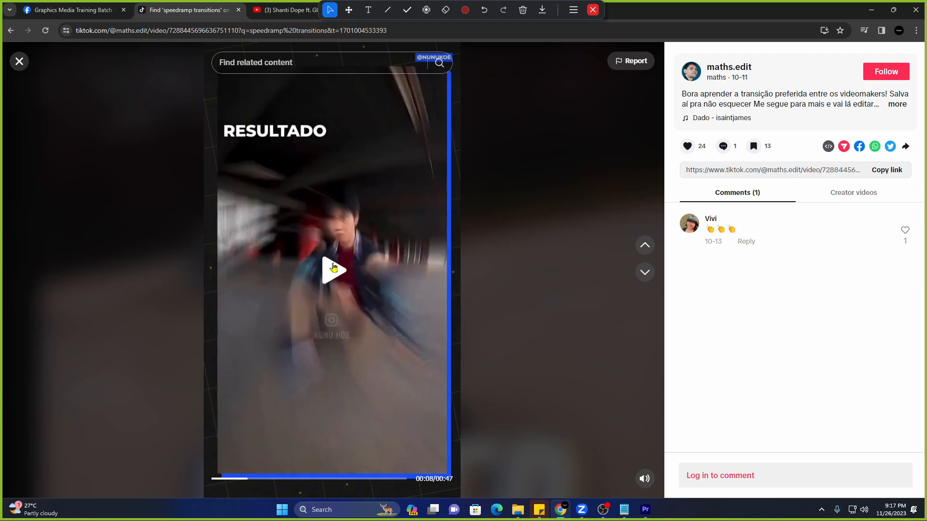
click(334, 267)
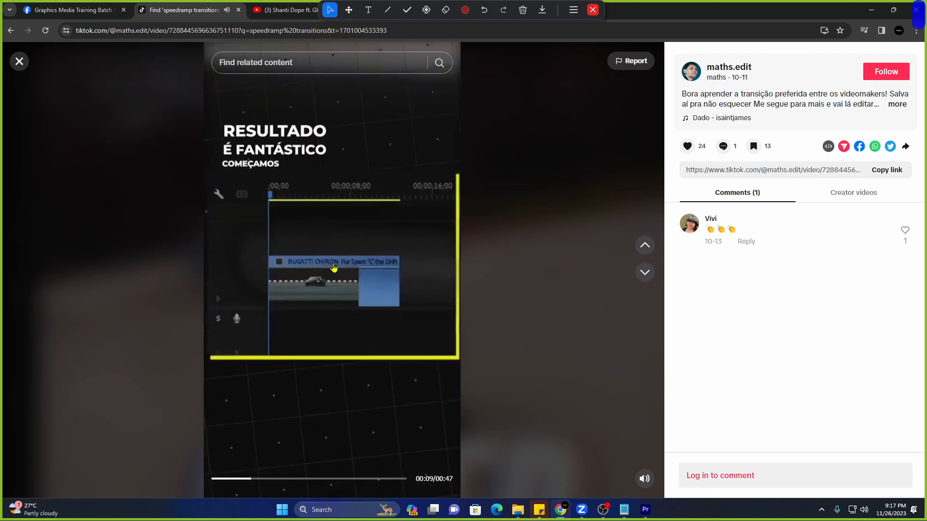
click(328, 300)
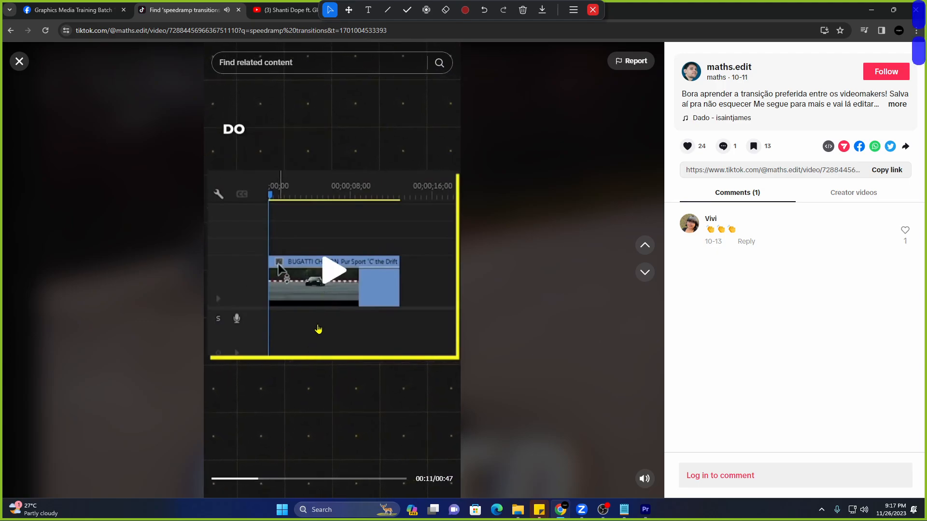
click(645, 510)
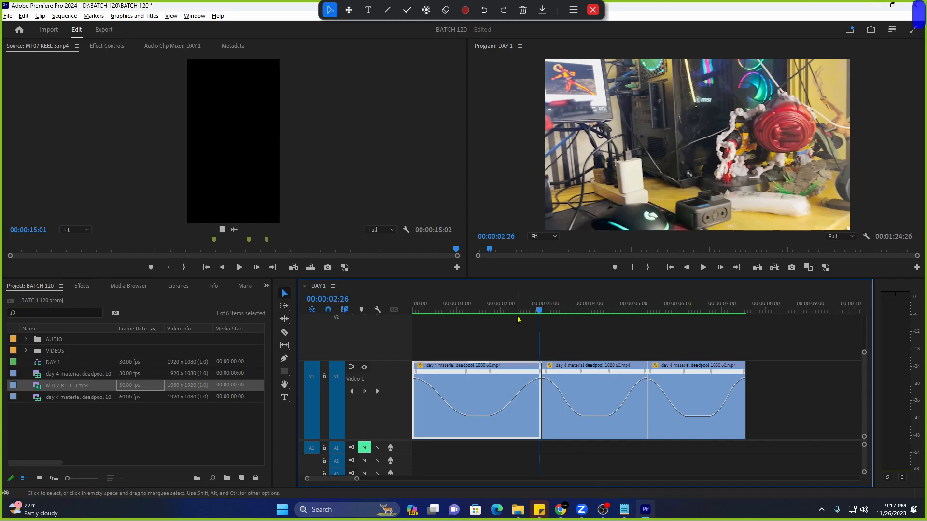
Play DAY 1 from its start, stop it, and bring Chrome's paused tutorial back up.
click(414, 311)
key(space)
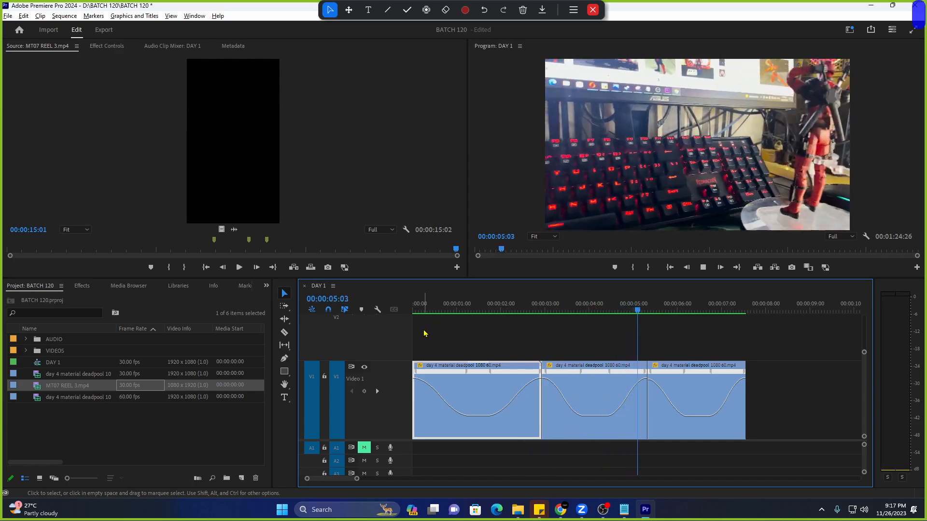
key(space)
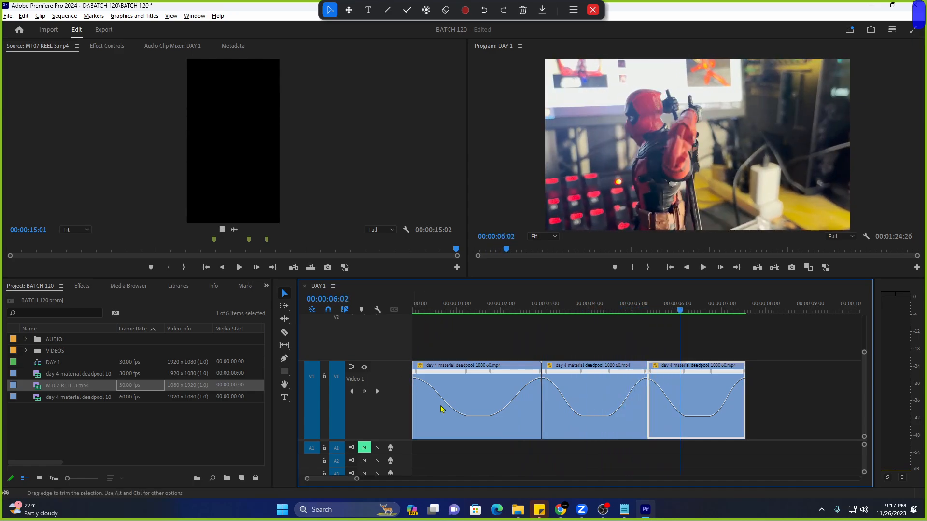
click(560, 510)
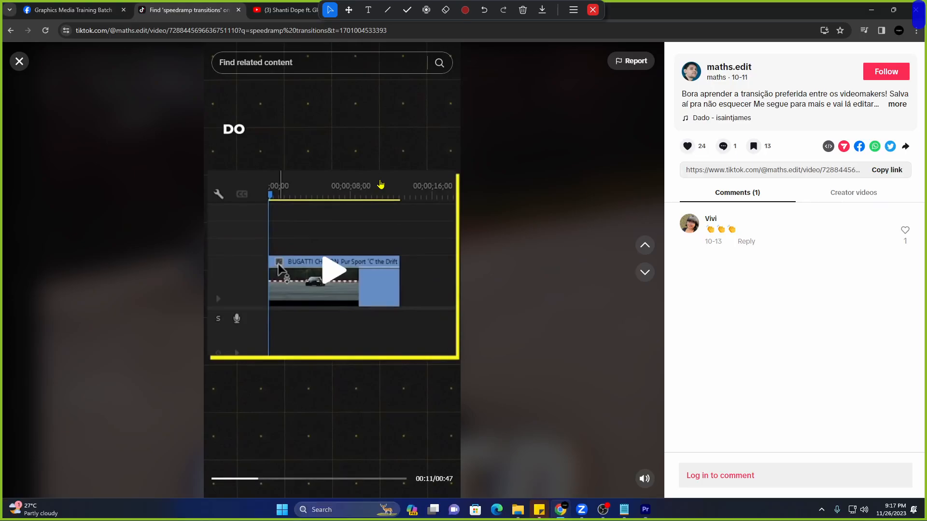
From the speedramp TikTok tab, go to Google Drive through the address bar.
click(285, 10)
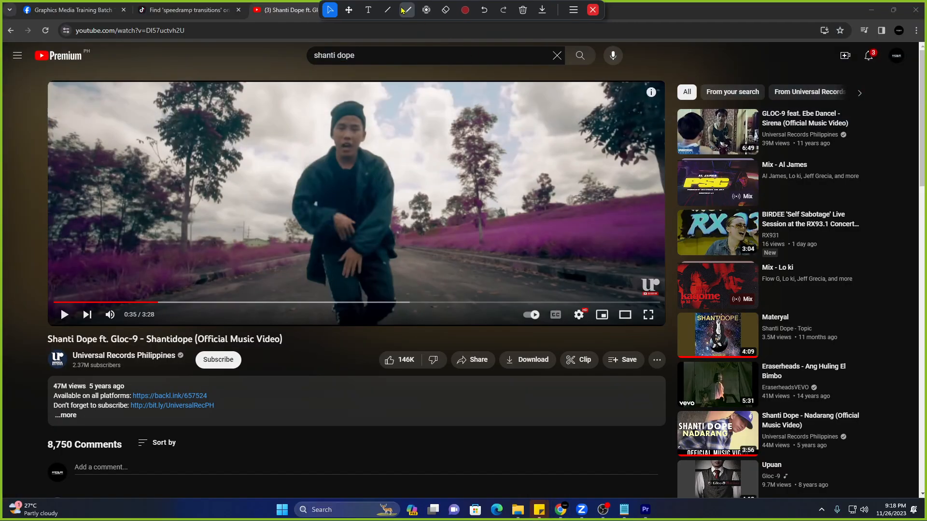
click(175, 11)
click(174, 29)
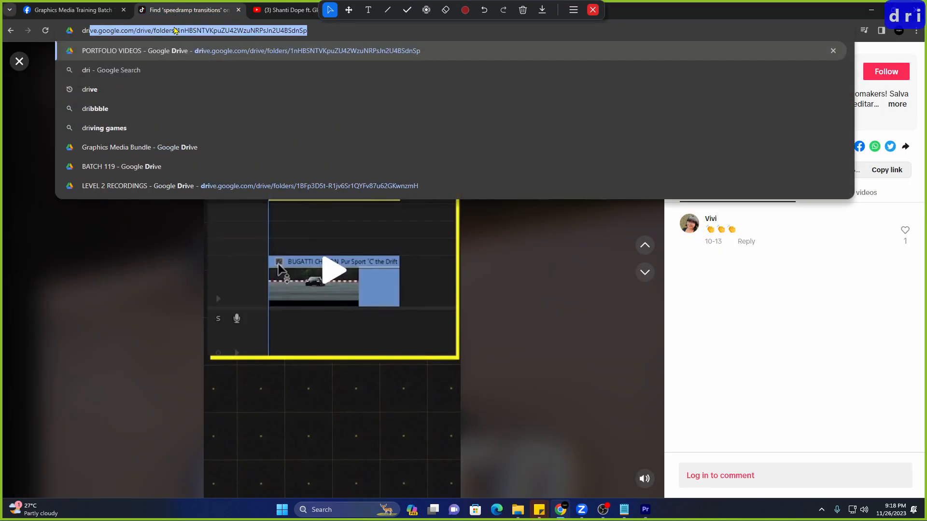
key(Return)
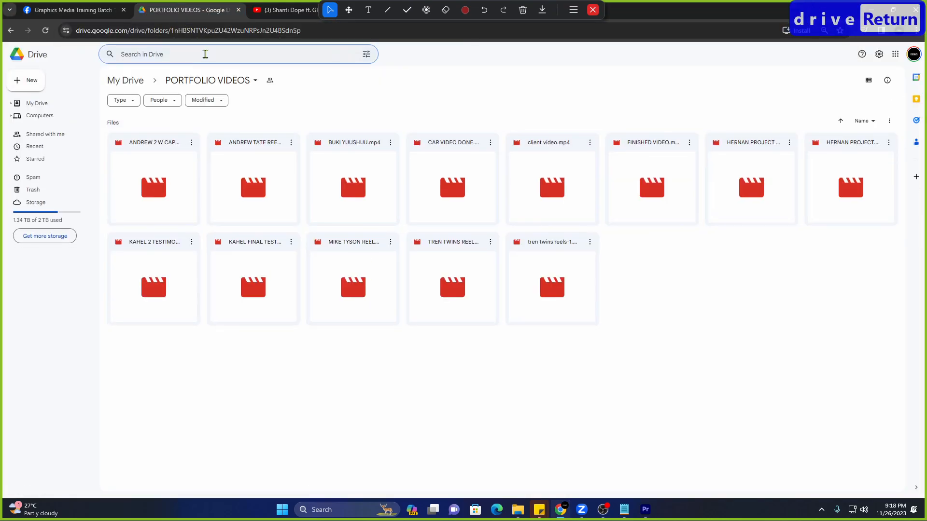
Search Drive for 'batch 120', open BATCH 120 > DAY 4 MATERIALS, and show local BATCH 120 in Explorer.
text(bat)
click(211, 52)
text(ba)
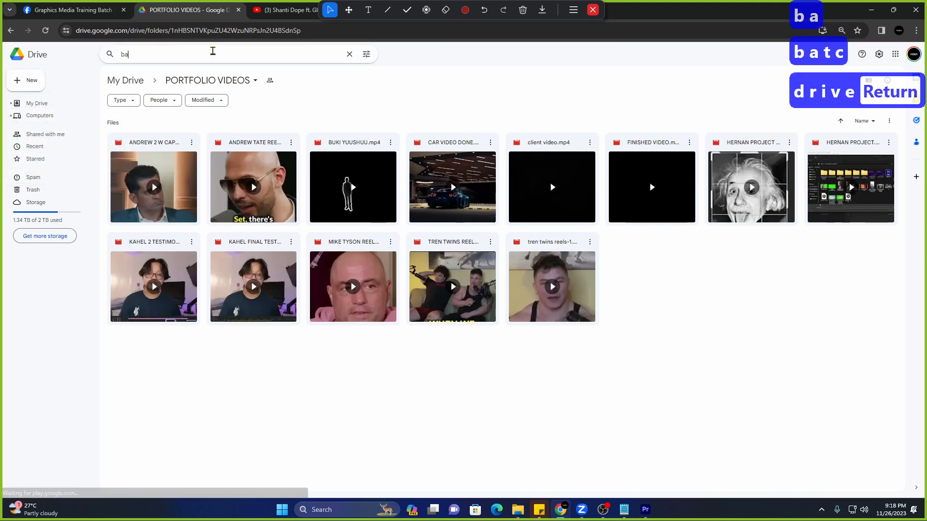
text(tch 120)
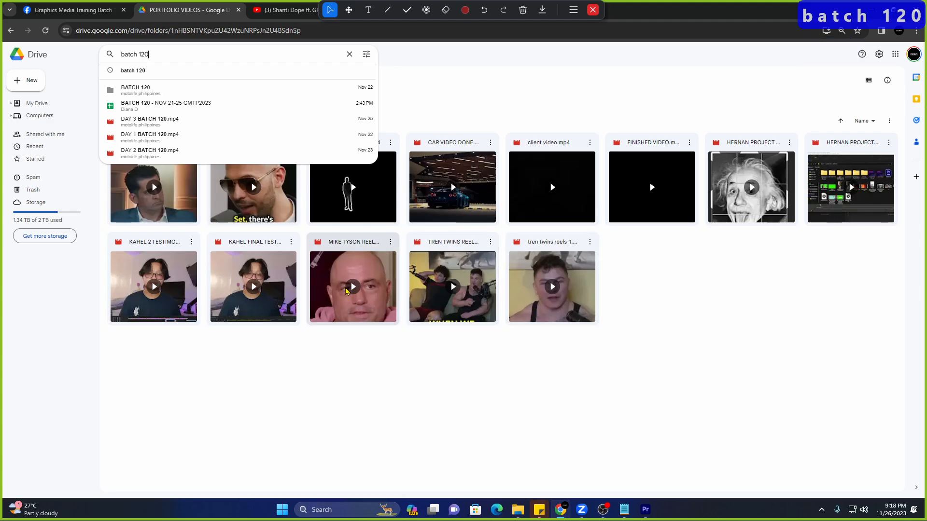
click(157, 90)
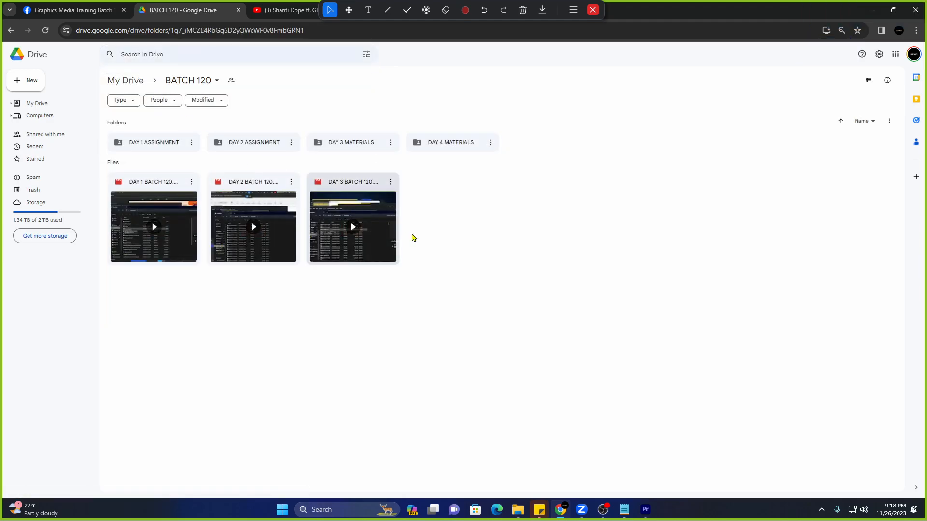
double_click(444, 148)
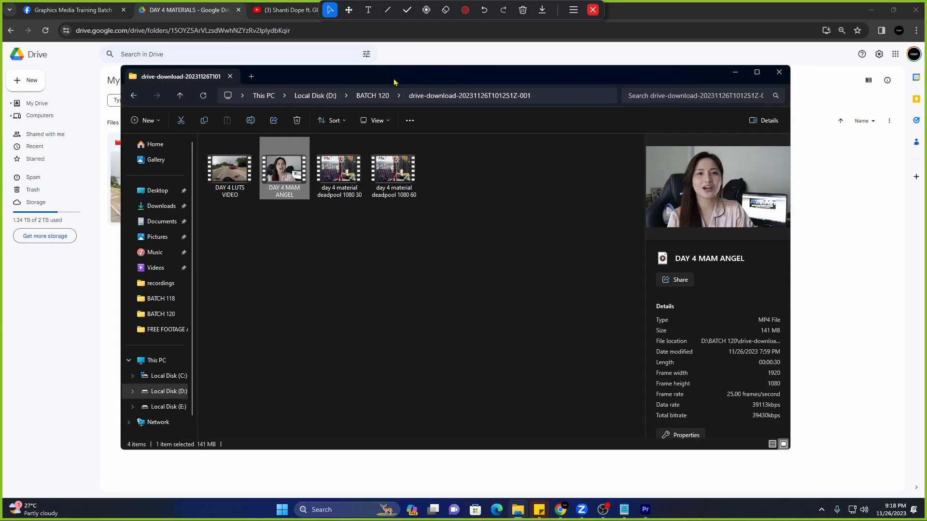
drag(394, 82, 627, 143)
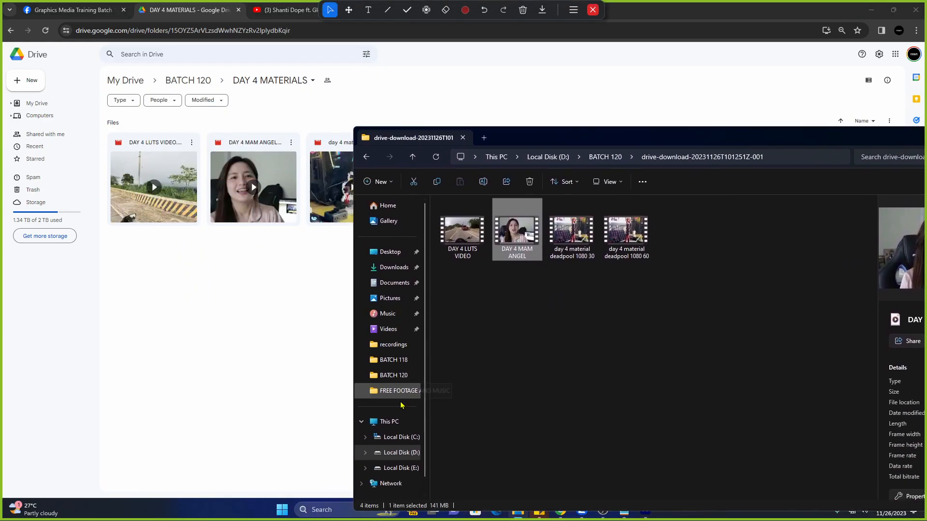
click(400, 376)
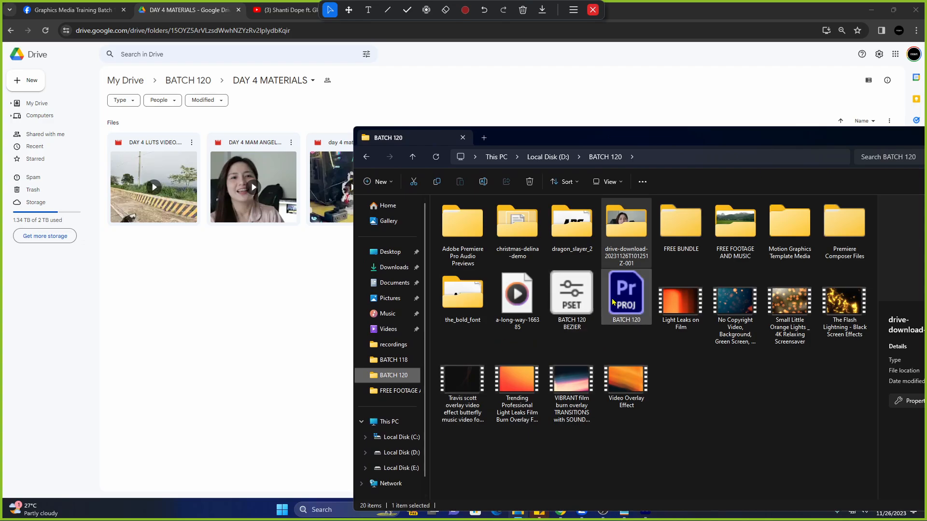
Browse drive D to BATCH 108 > MATERIALS DEADPOOL > MATERIALS DEADPOOL.
click(410, 450)
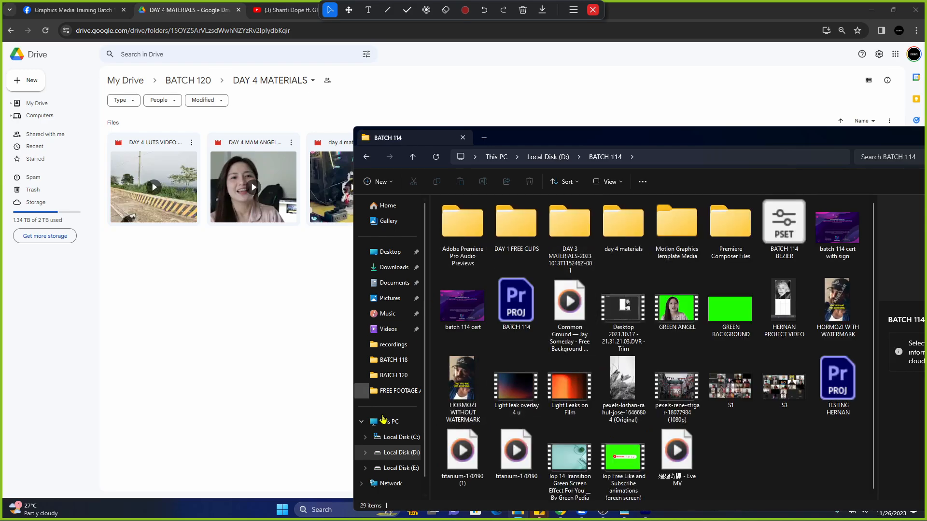
click(401, 453)
double_click(482, 436)
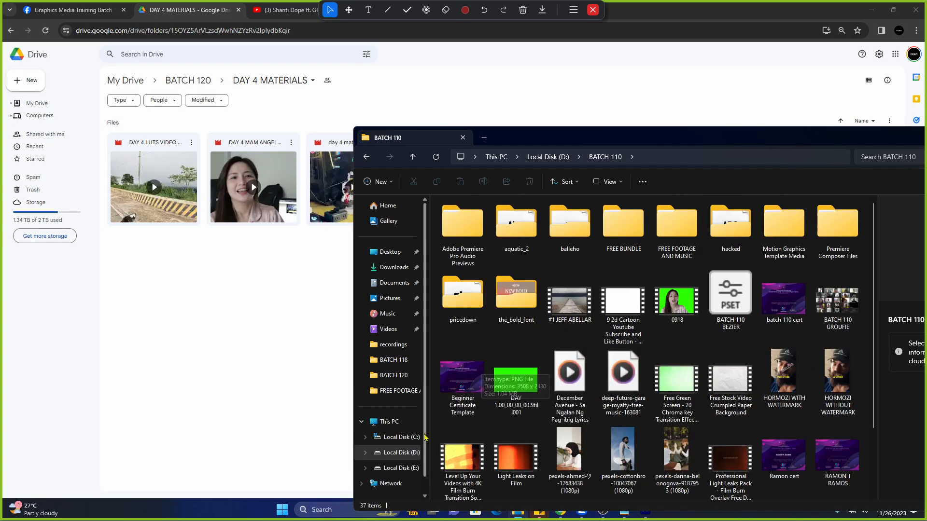
click(402, 452)
double_click(463, 412)
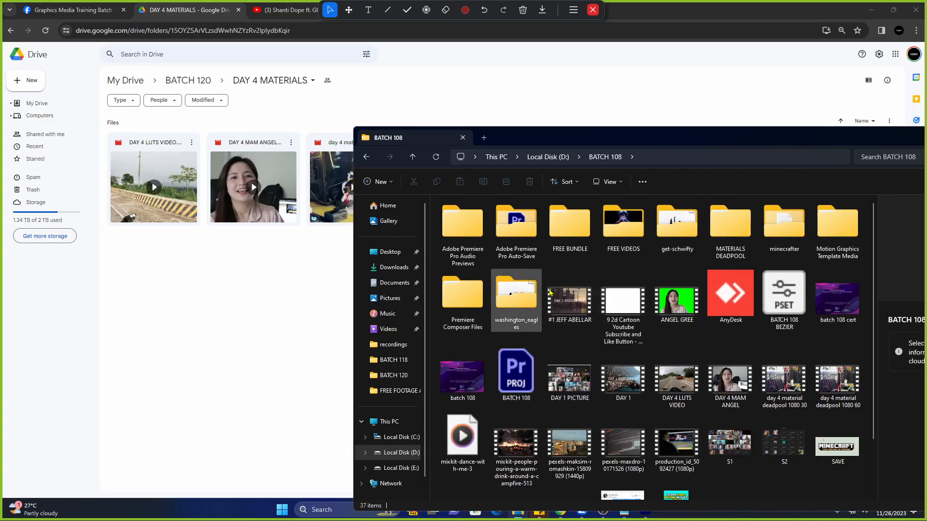
double_click(730, 223)
double_click(500, 218)
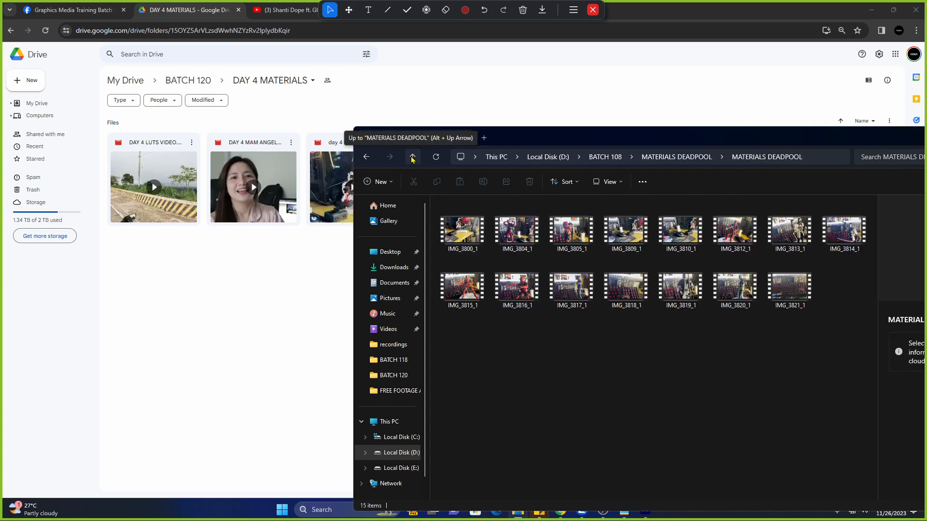
Preview clips IMG_3817_1 and IMG_3813_1, then go up to the parent MATERIALS DEADPOOL folder.
double_click(563, 296)
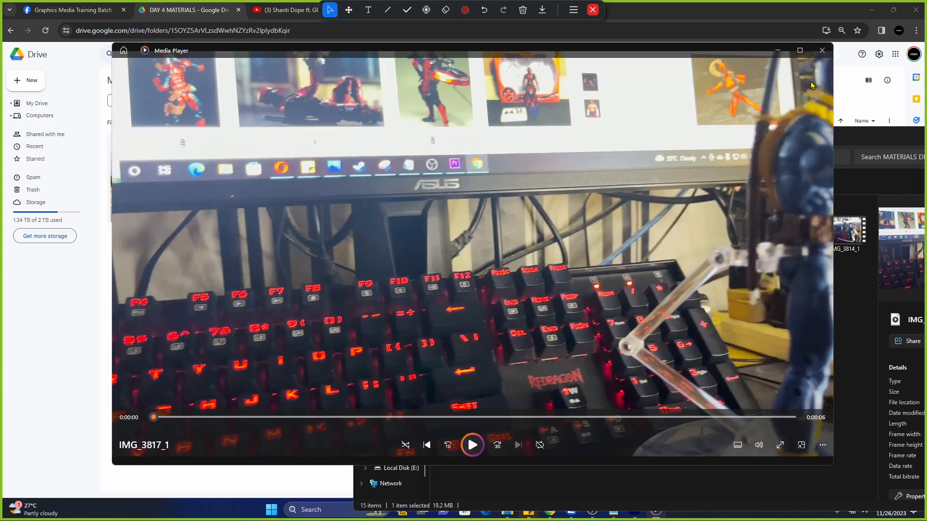
click(822, 50)
click(799, 237)
double_click(799, 236)
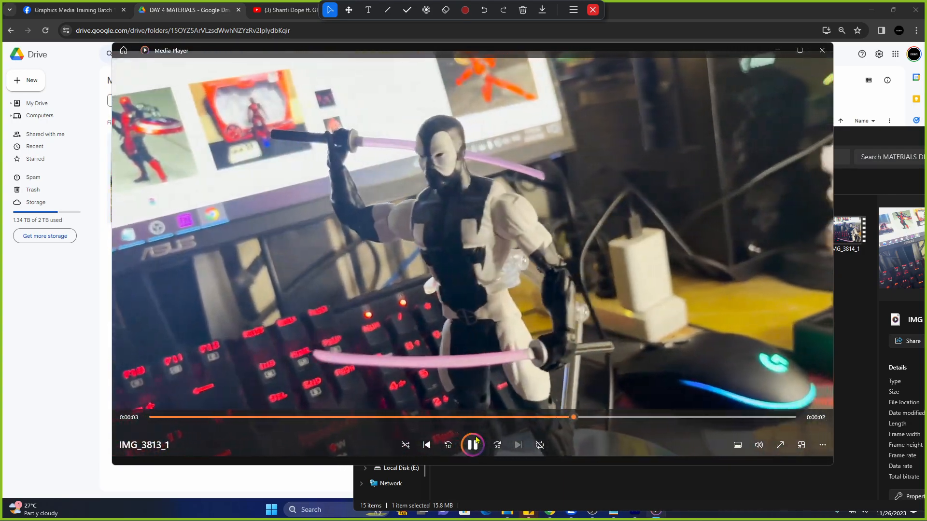
click(472, 445)
click(822, 51)
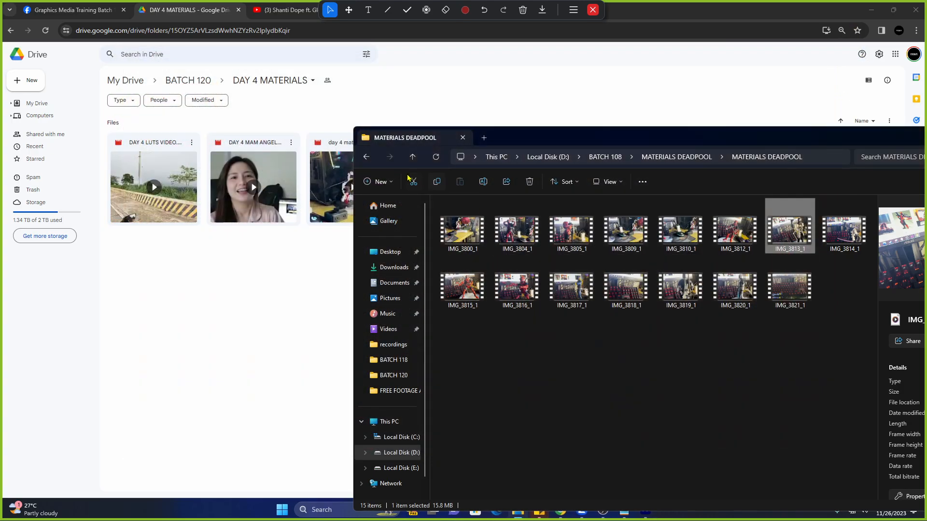
click(412, 157)
Drag the MATERIALS DEADPOOL folder onto Drive's DAY 4 MATERIALS and let all 15 files upload.
drag(458, 244, 240, 255)
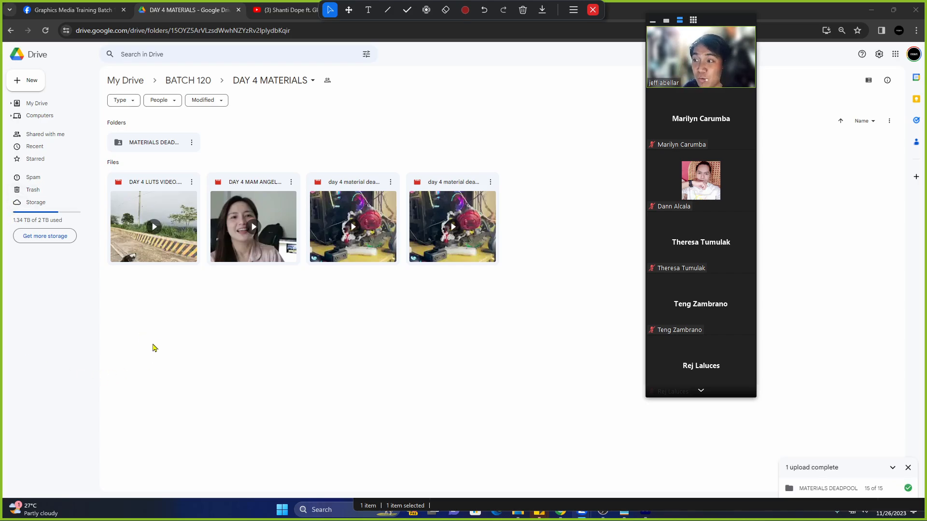
Back in Premiere Pro, readjust the timeline's video track heights.
click(645, 514)
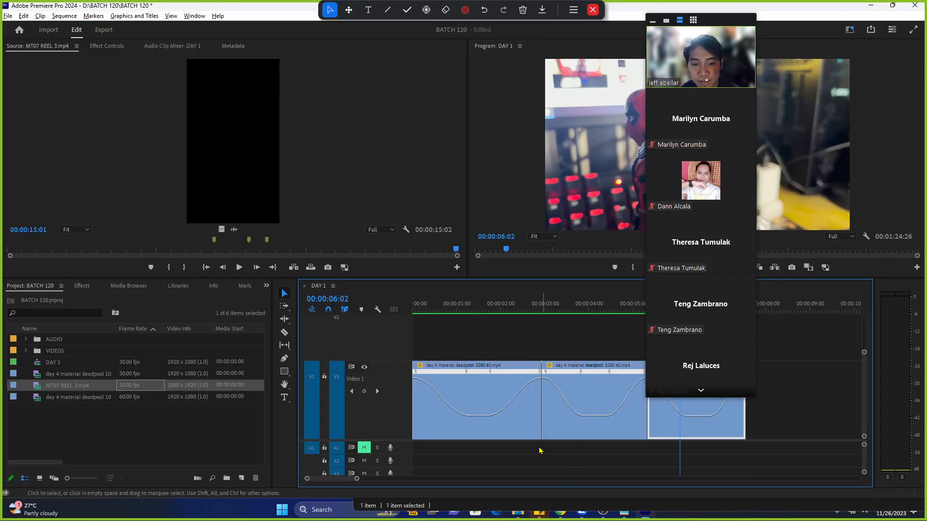
drag(357, 479, 363, 478)
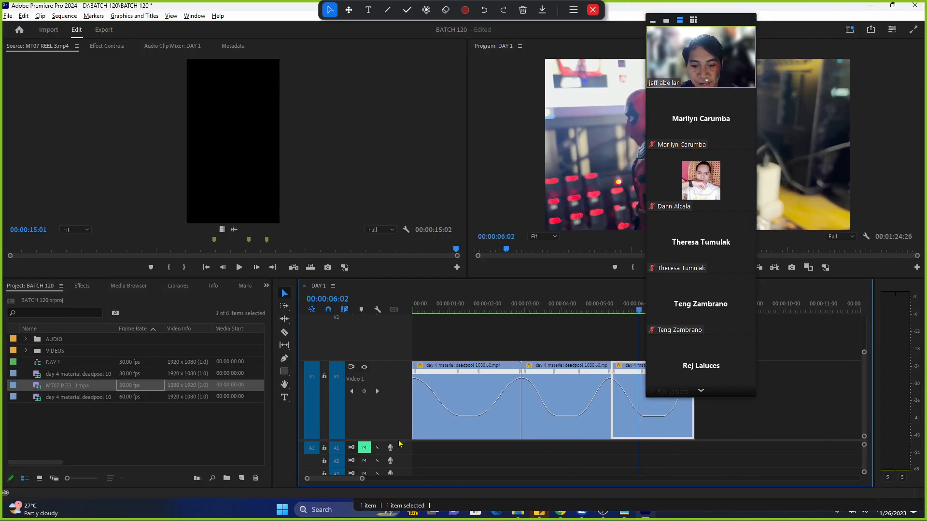
drag(865, 353, 863, 328)
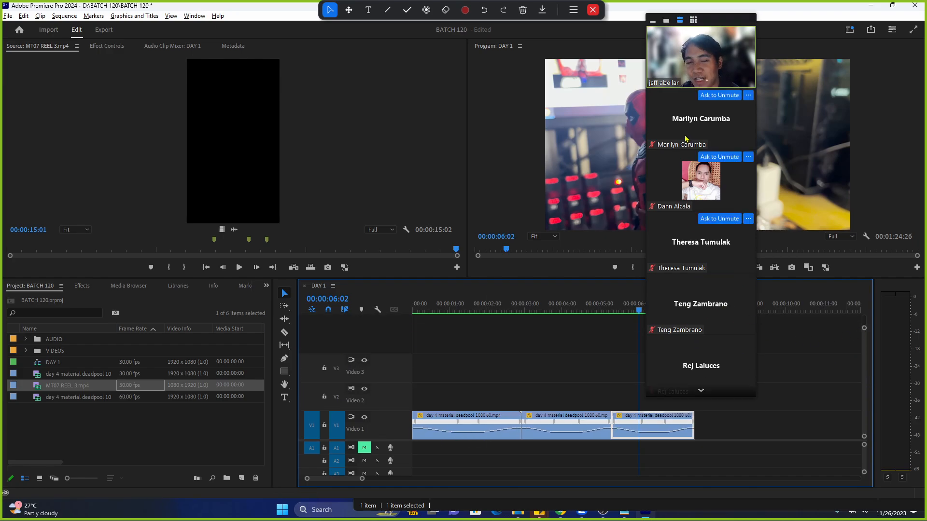
drag(723, 19, 806, 30)
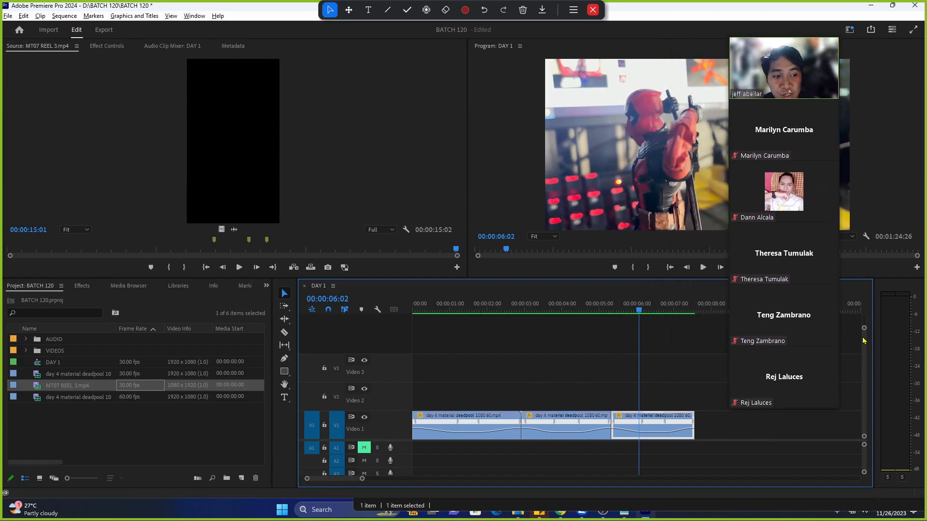
drag(864, 328, 864, 343)
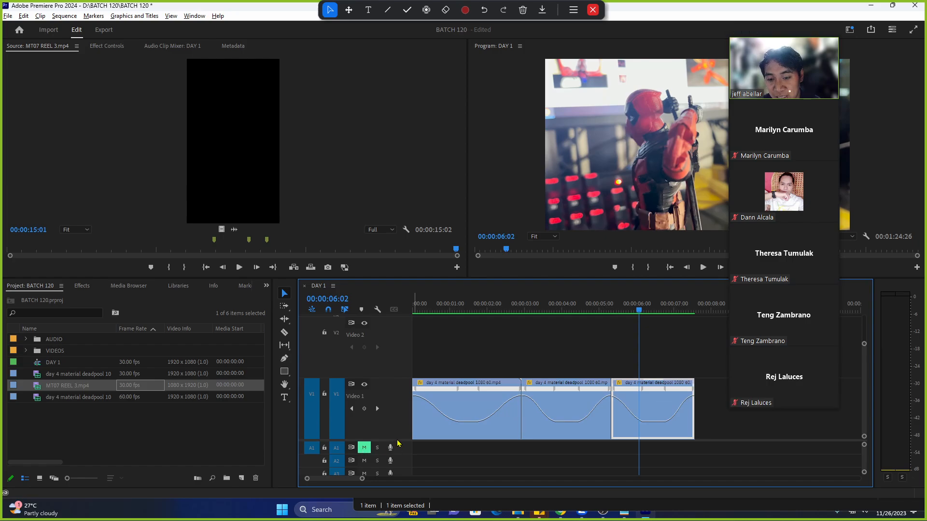
Load 'day 4 material deadpool 1080 30.mp4' into the Source Monitor.
scroll(365, 366, down, 3)
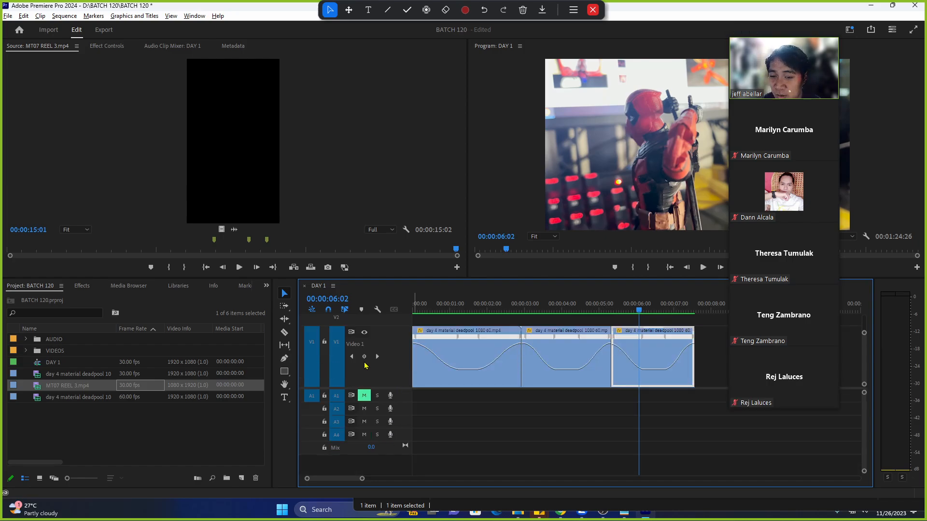
double_click(15, 385)
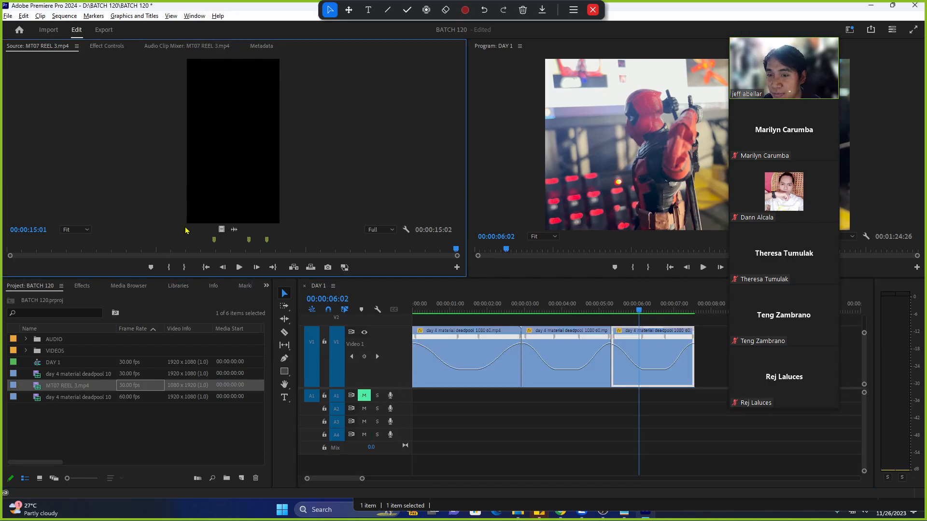
double_click(15, 373)
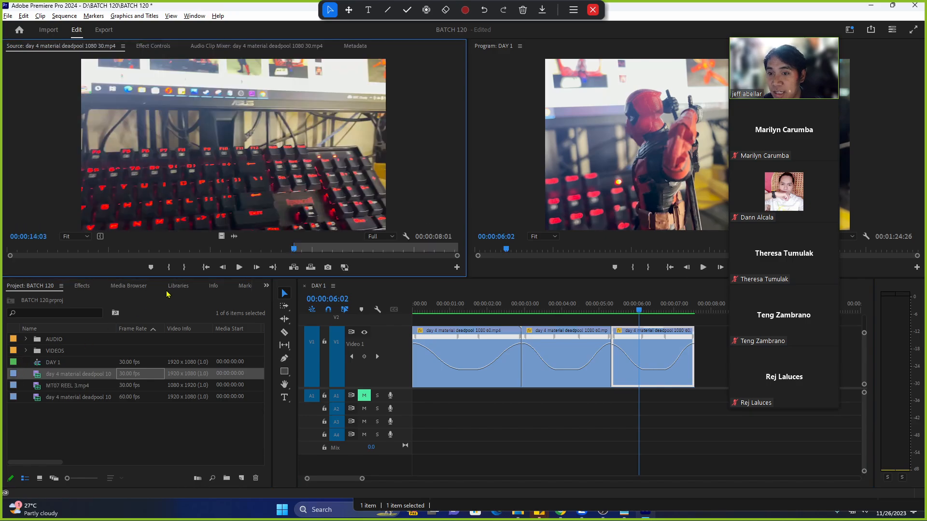
Drop the 30 fps clip onto Video 1 after the existing clips, undoing a misplaced first attempt.
key(h)
drag(574, 426, 290, 420)
key(v)
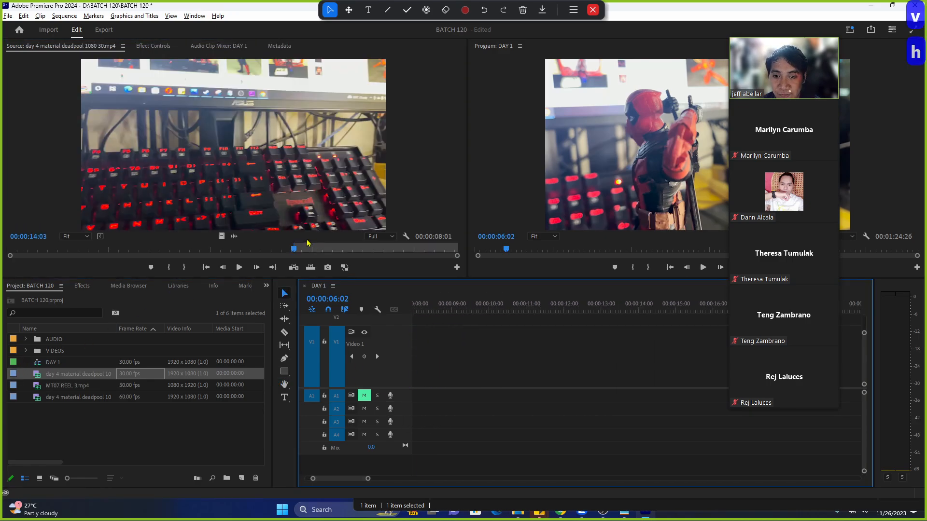
drag(223, 236, 439, 358)
key(h)
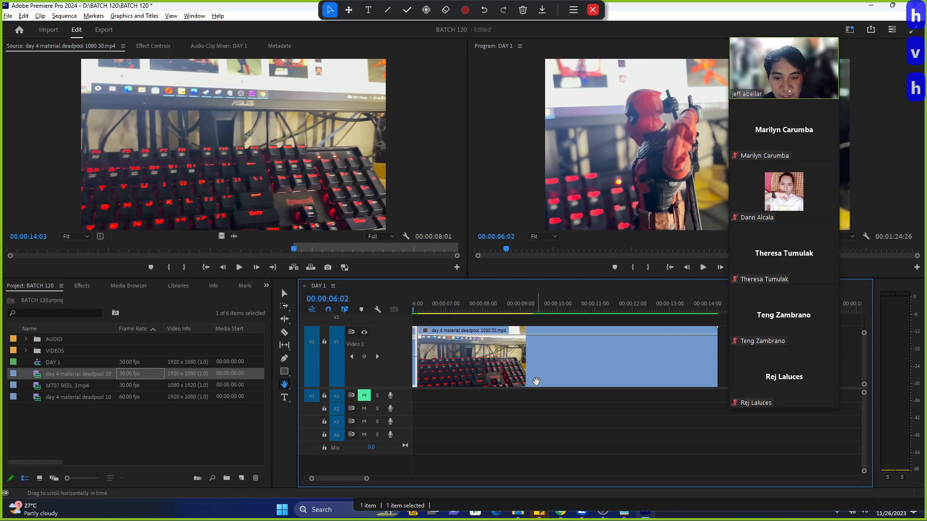
key(ctrl+z)
drag(367, 479, 397, 480)
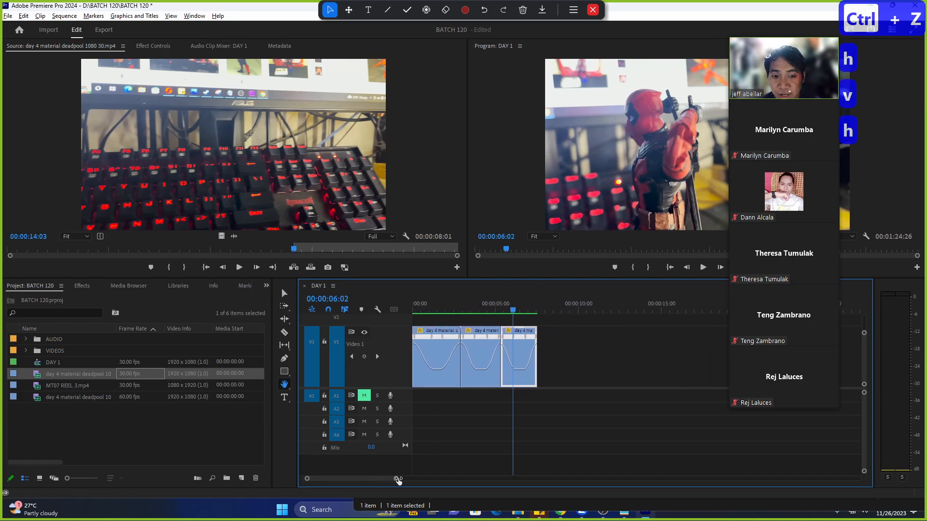
key(h)
drag(594, 382, 540, 382)
key(v)
drag(222, 237, 489, 359)
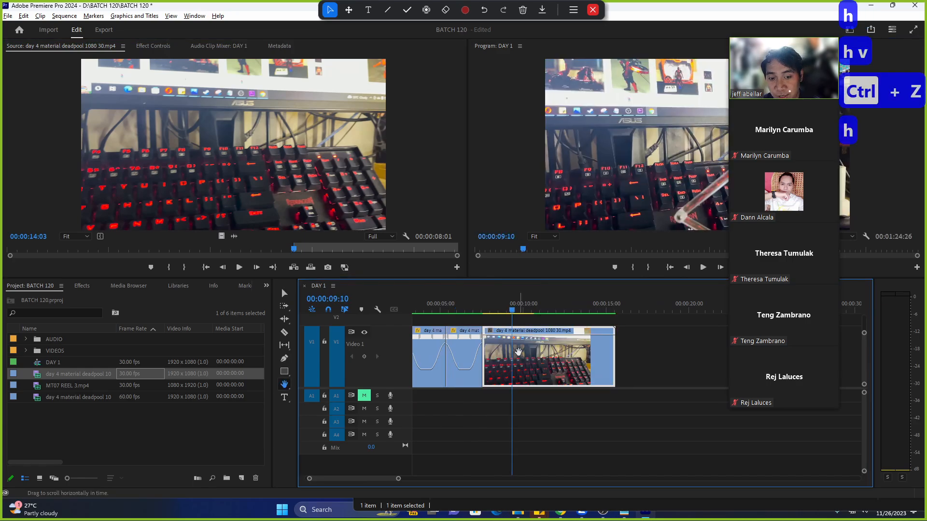
Show the clip's time-remapping speed line, then undo and re-drop it right after the ramped clips.
click(491, 335)
mouse_move(541, 365)
click(598, 364)
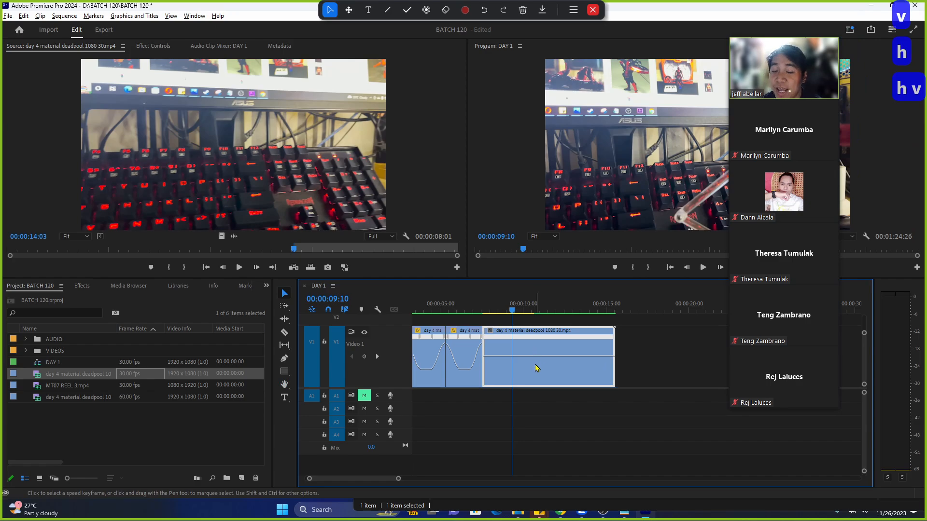
scroll(527, 378, up, 2)
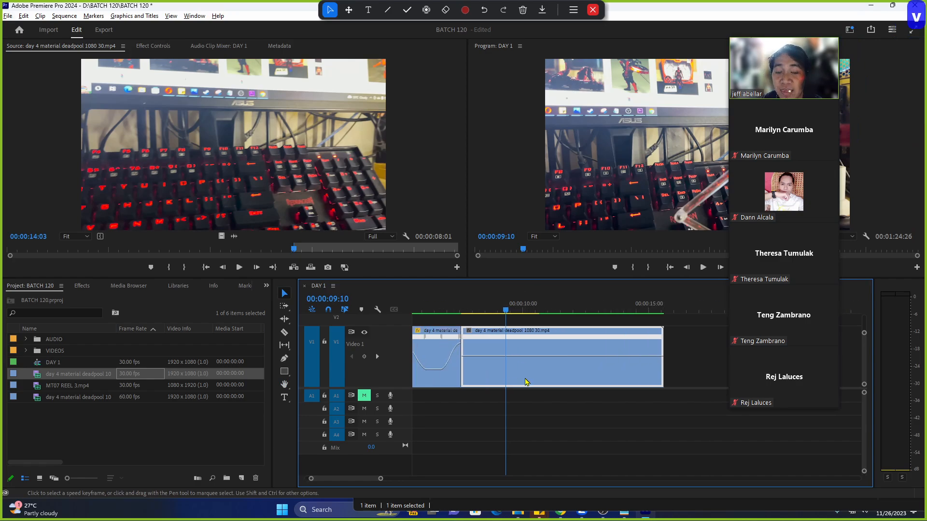
click(511, 313)
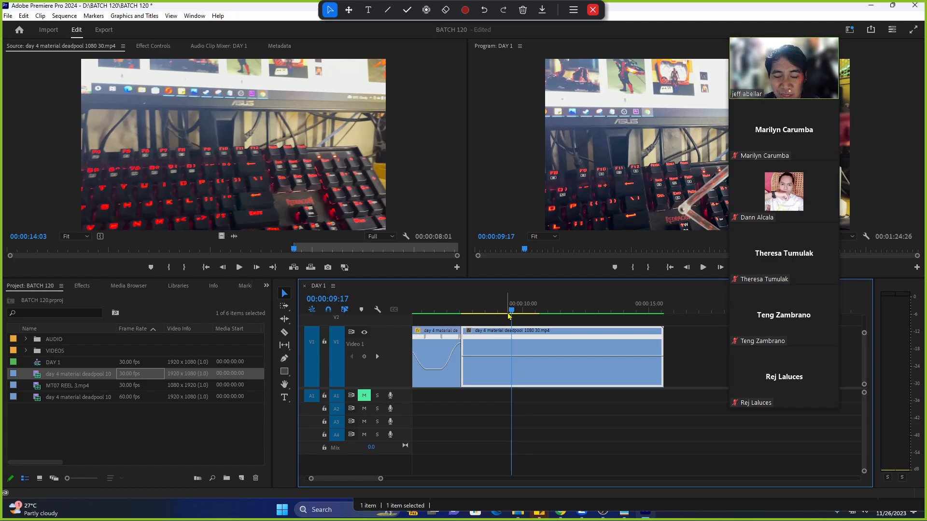
key(ctrl+z)
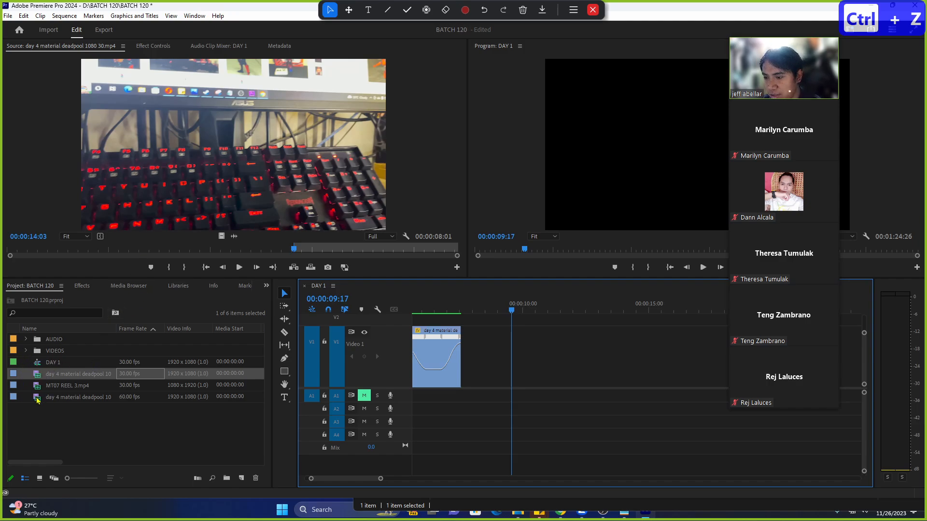
drag(281, 199, 463, 356)
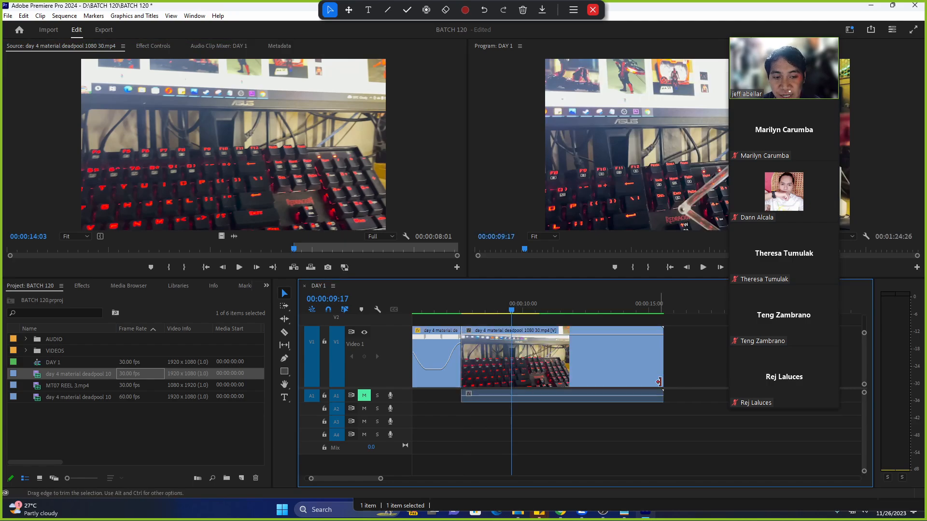
drag(866, 394, 866, 400)
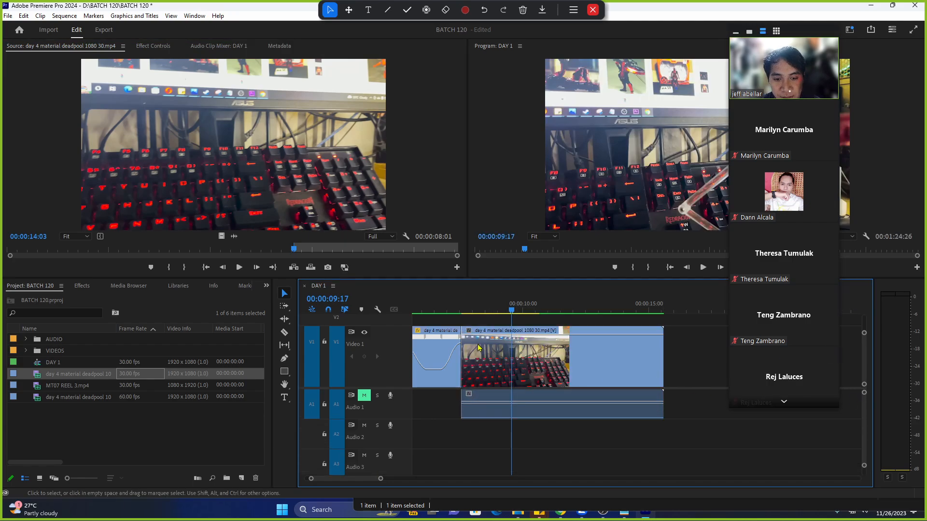
Show Time Remapping > Speed on the 30 fps clip and add a gradual speed-ramp keyframe.
right_click(469, 331)
mouse_move(536, 365)
click(569, 364)
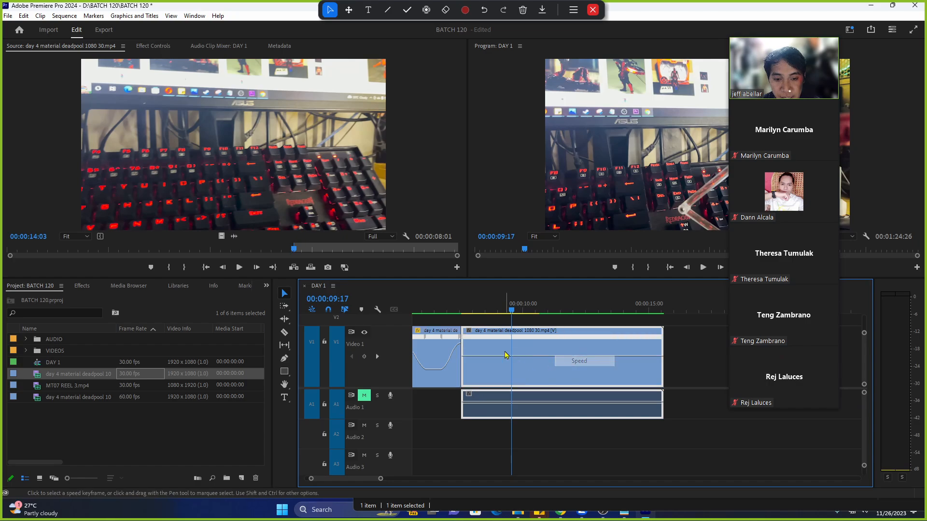
ctrl+click(512, 360)
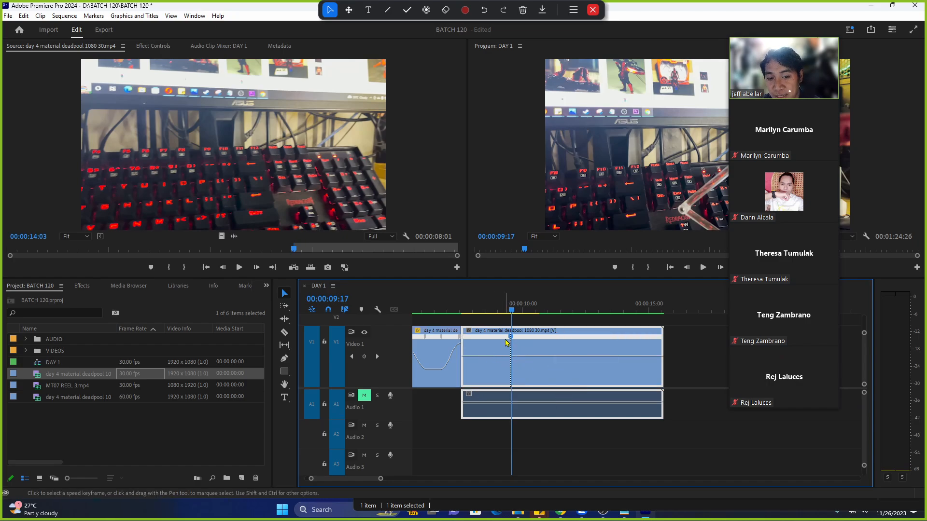
mouse_move(510, 338)
mouse_down()
mouse_move(468, 354)
mouse_move(472, 346)
mouse_up()
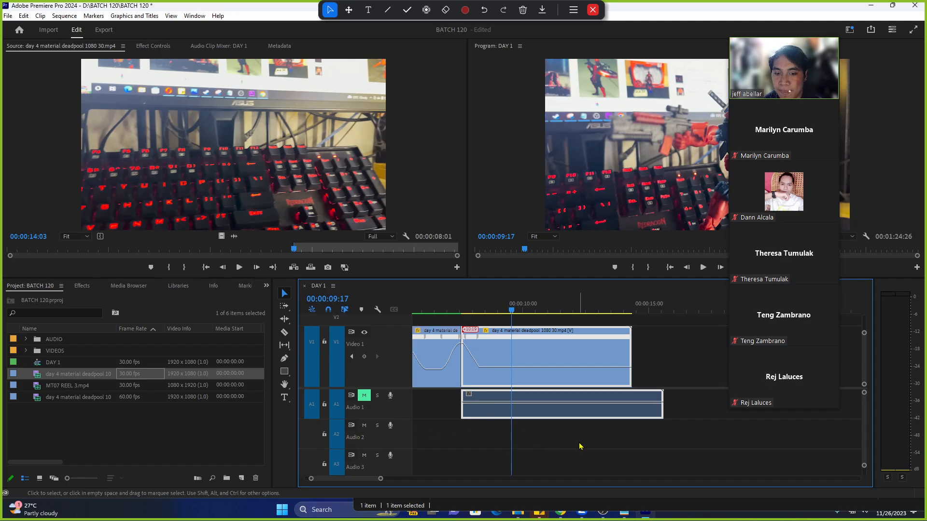
Select the 30 fps clip together with its audio on the timeline.
drag(579, 445, 544, 364)
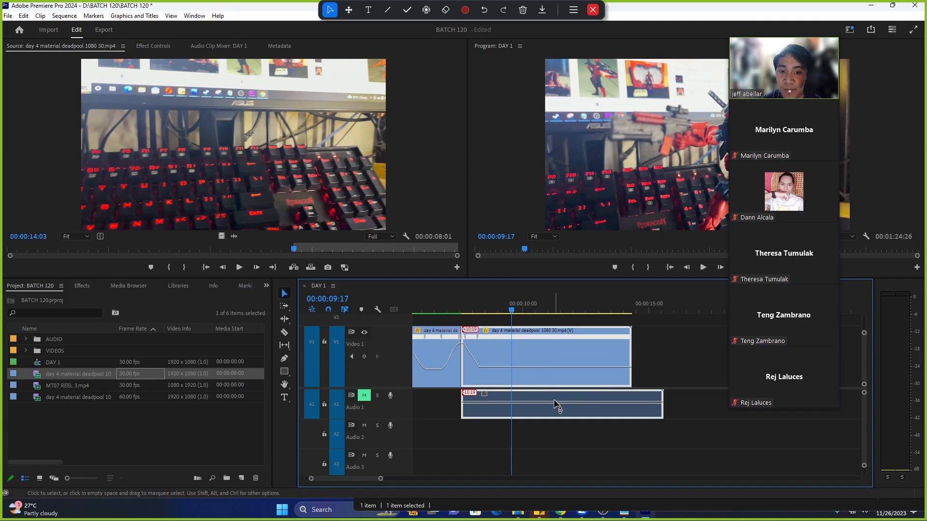
drag(555, 428, 530, 341)
drag(531, 321, 531, 322)
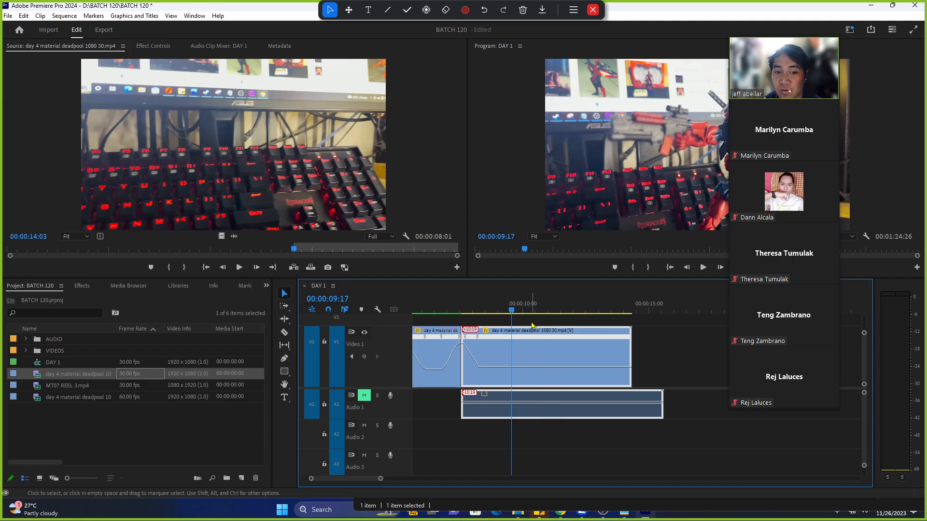
drag(579, 439, 529, 322)
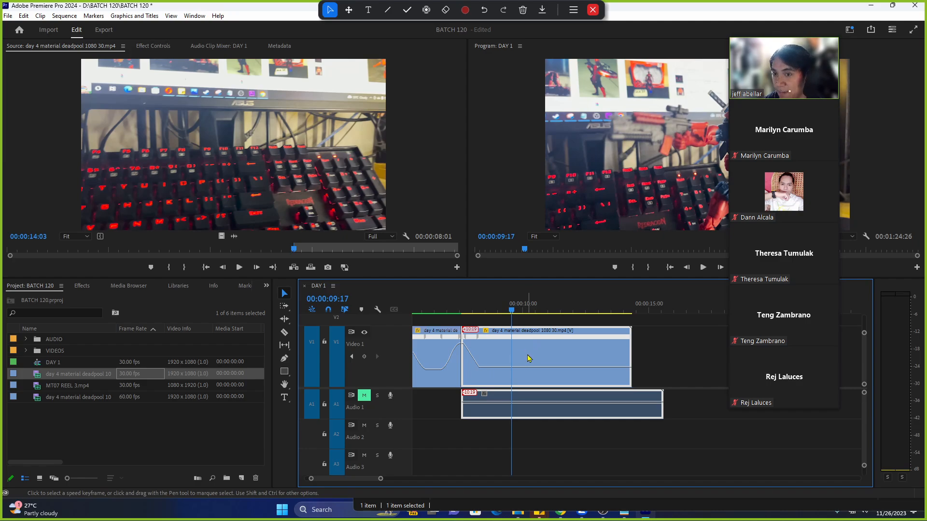
drag(515, 456, 539, 348)
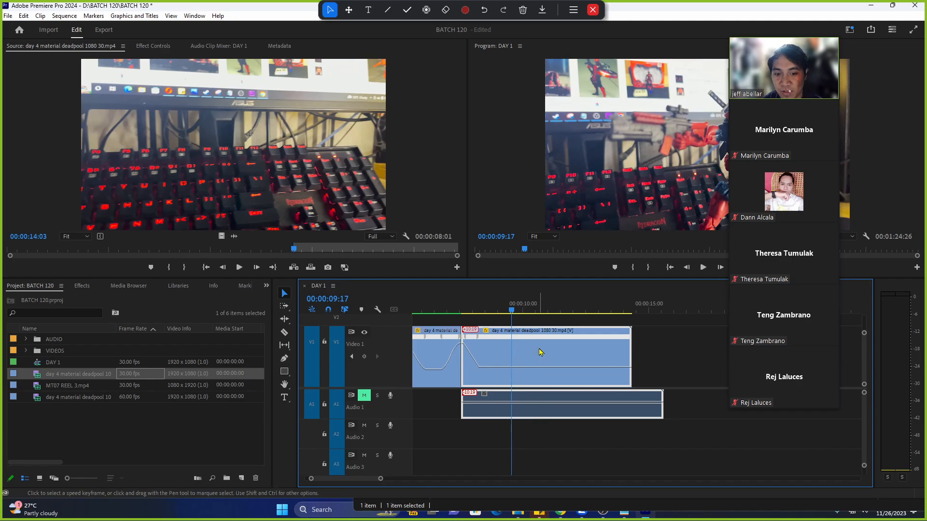
Delete the 30 fps clip and its audio, send the playhead to the start, and zoom the timeline.
key(Delete)
key(Home)
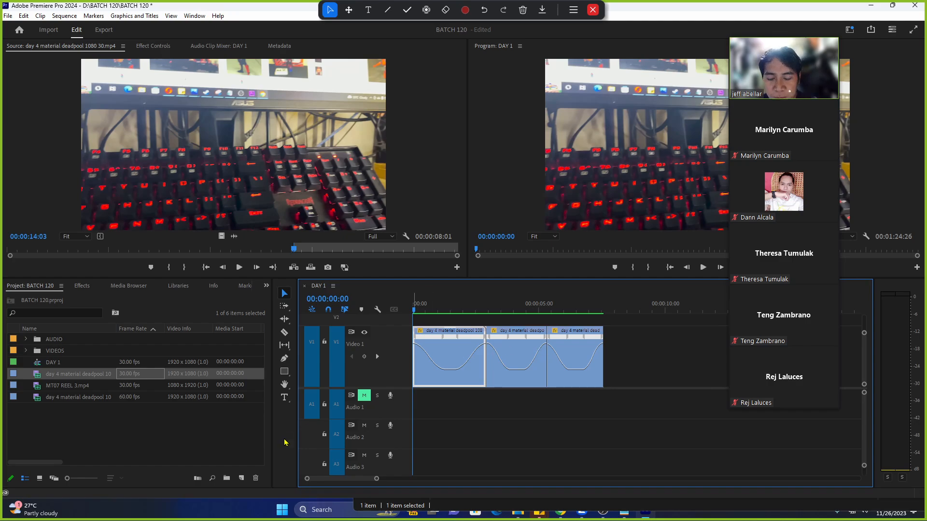
drag(377, 480, 368, 481)
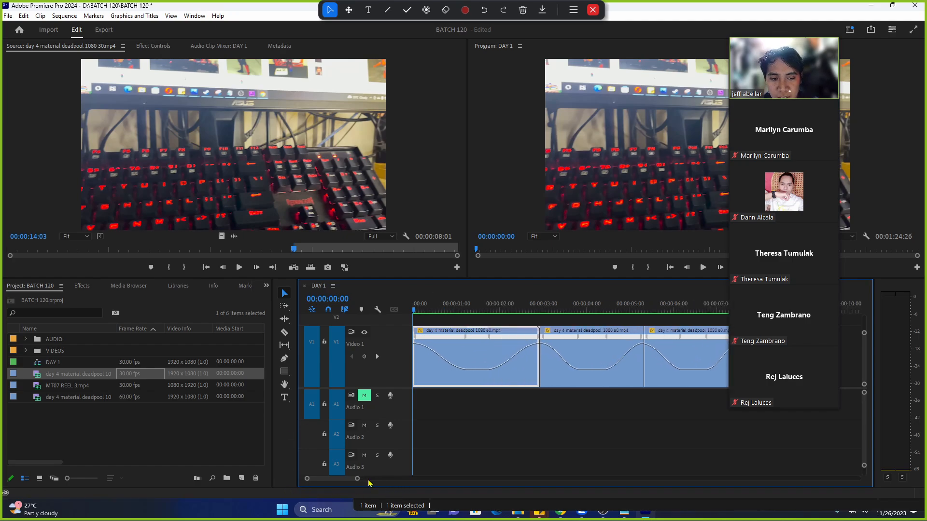
mouse_move(784, 44)
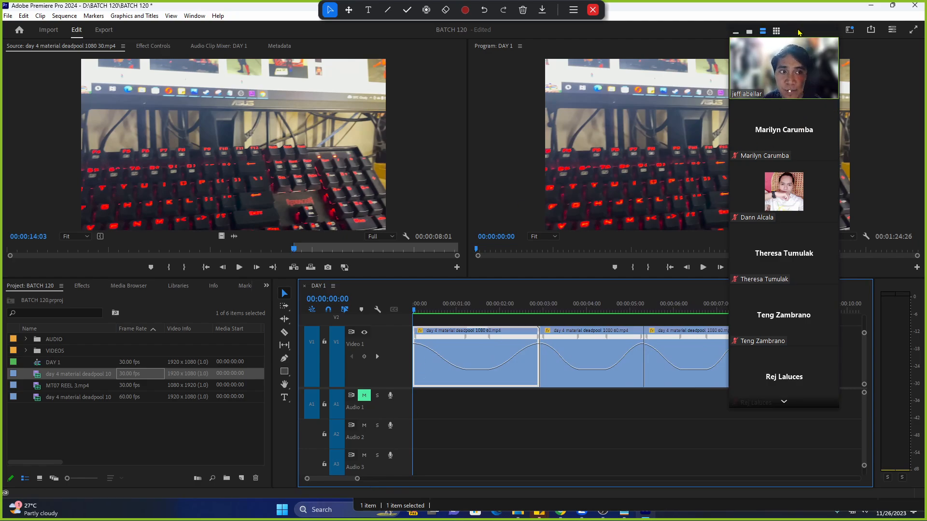
drag(799, 33, 840, 49)
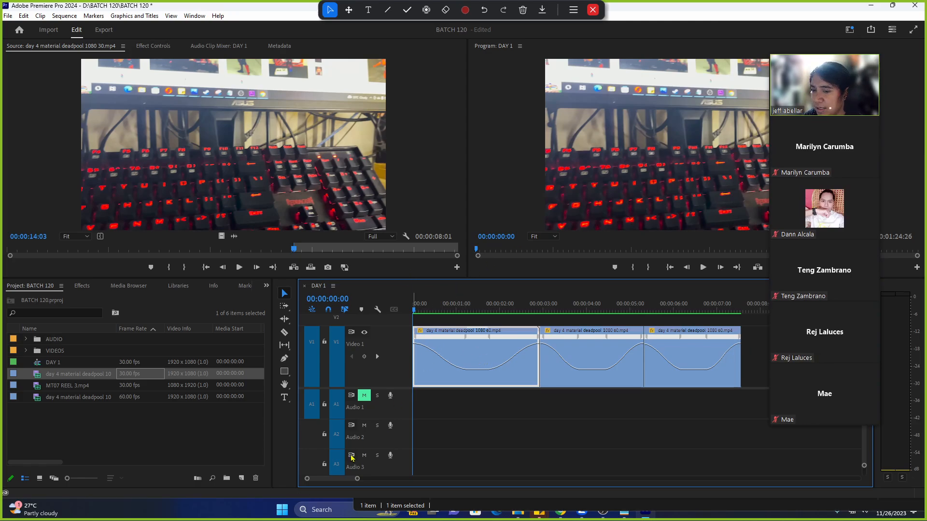
drag(357, 479, 380, 483)
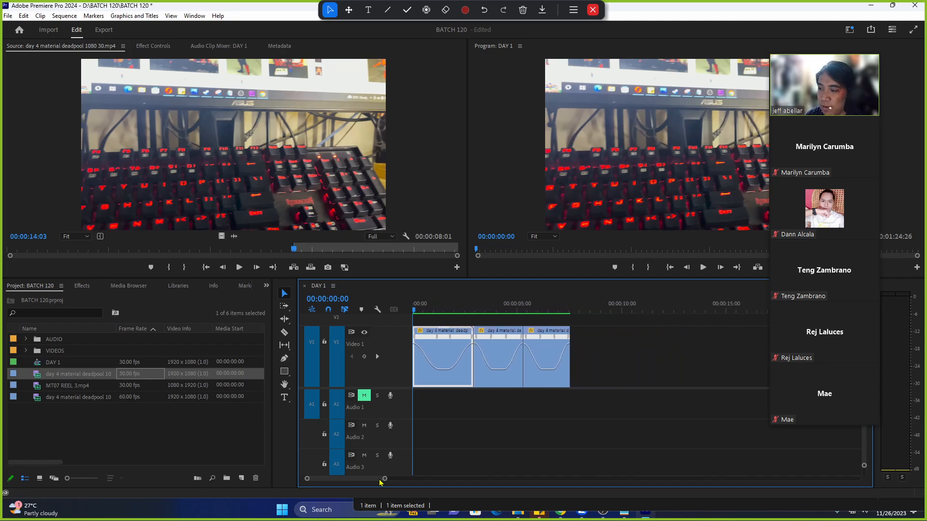